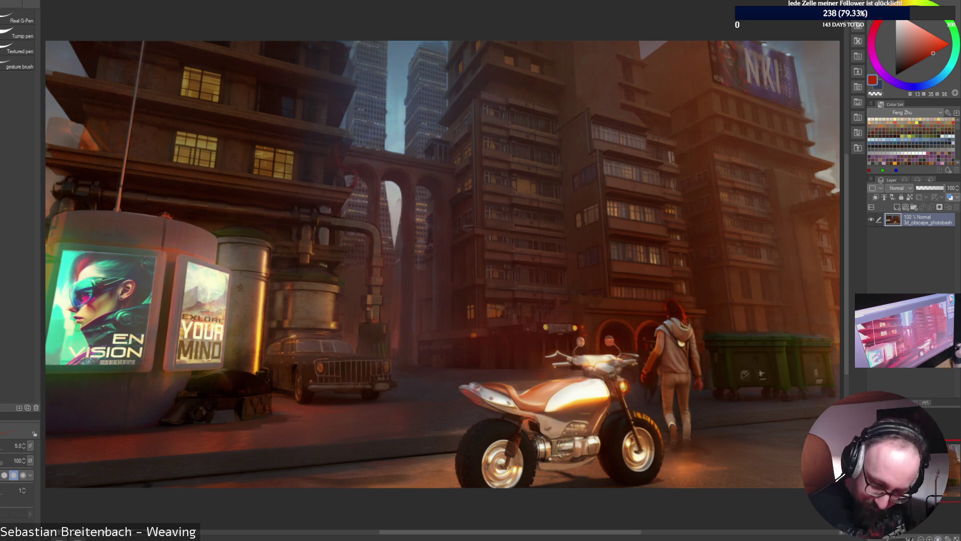
Select the Half Strong 5 brush from the oil brushes for retouching the green dumpsters behind the walking figure.
key("ctrl+alt+0")
left_click_drag(919, 470, 949, 479)
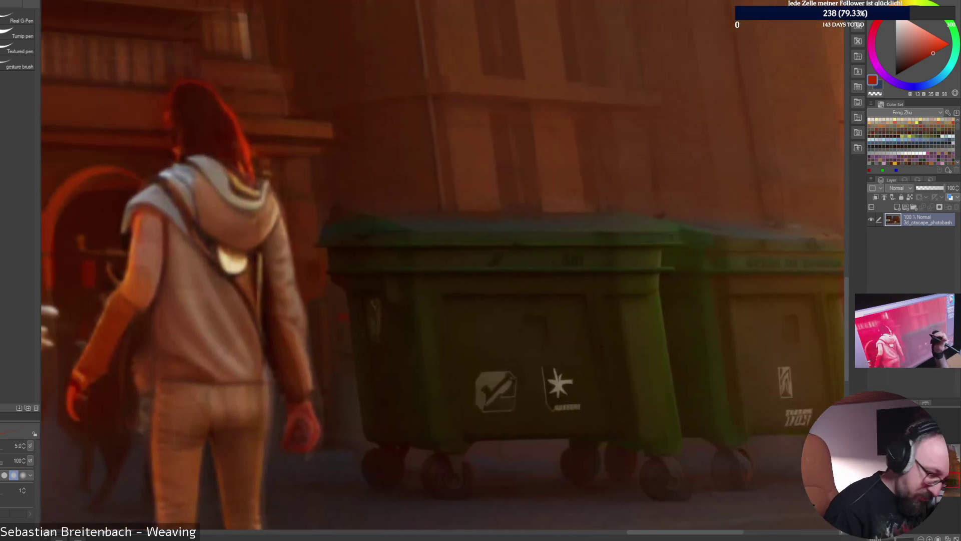
right_click(628, 312)
left_click(627, 312)
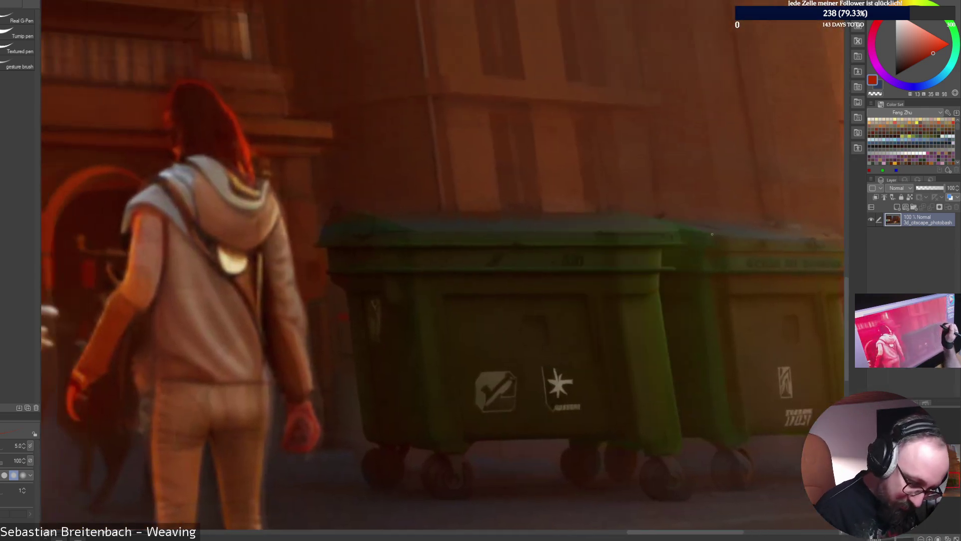
right_click(710, 234)
left_click(756, 234)
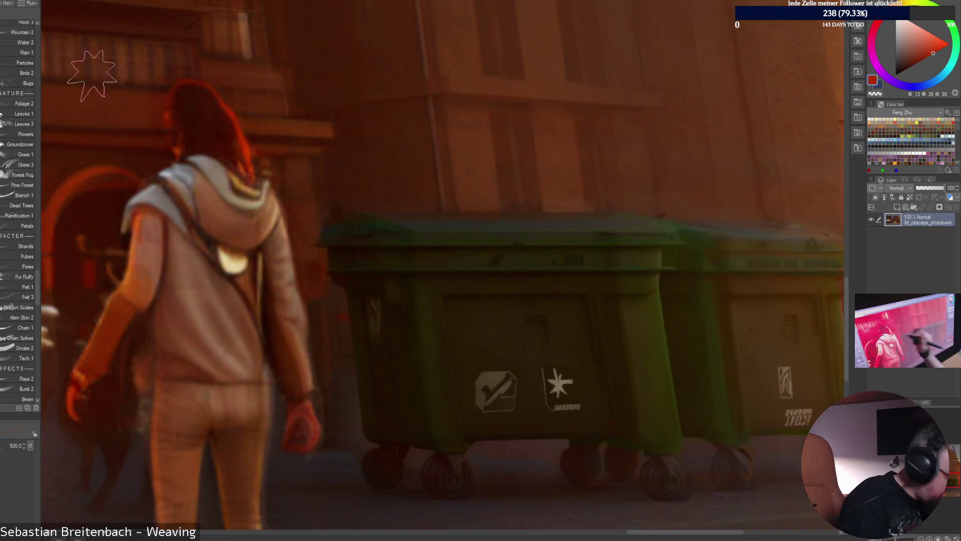
middle_click(94, 81)
left_click(94, 29)
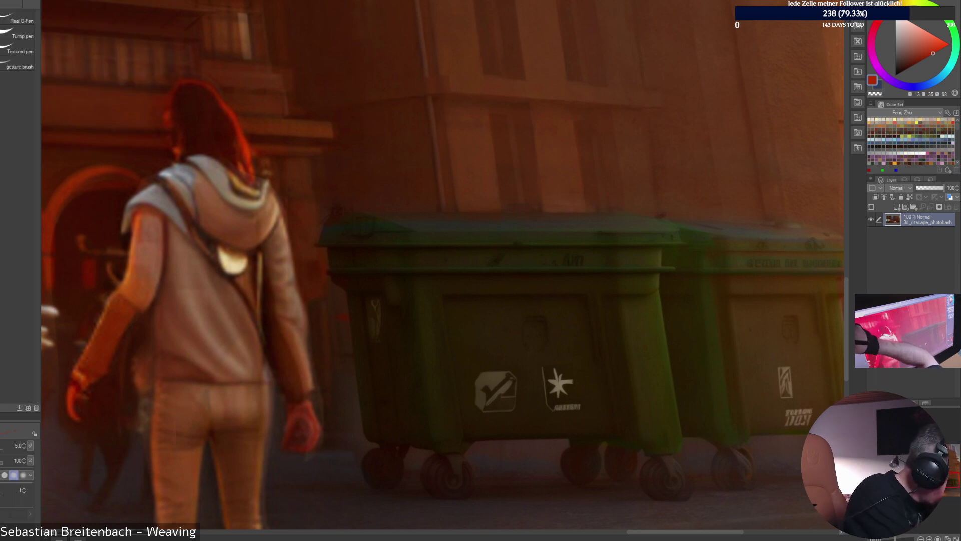
left_click(18, 32)
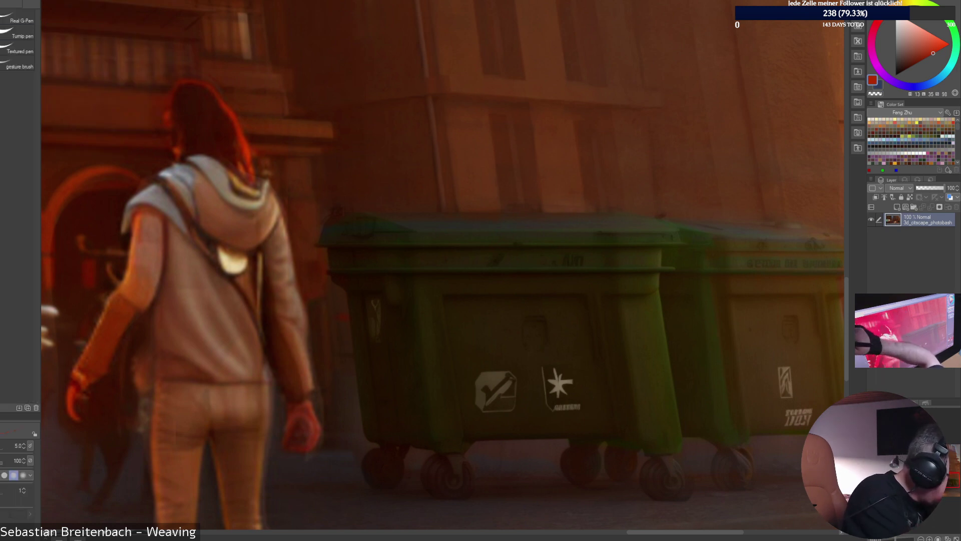
key("b")
key("b")
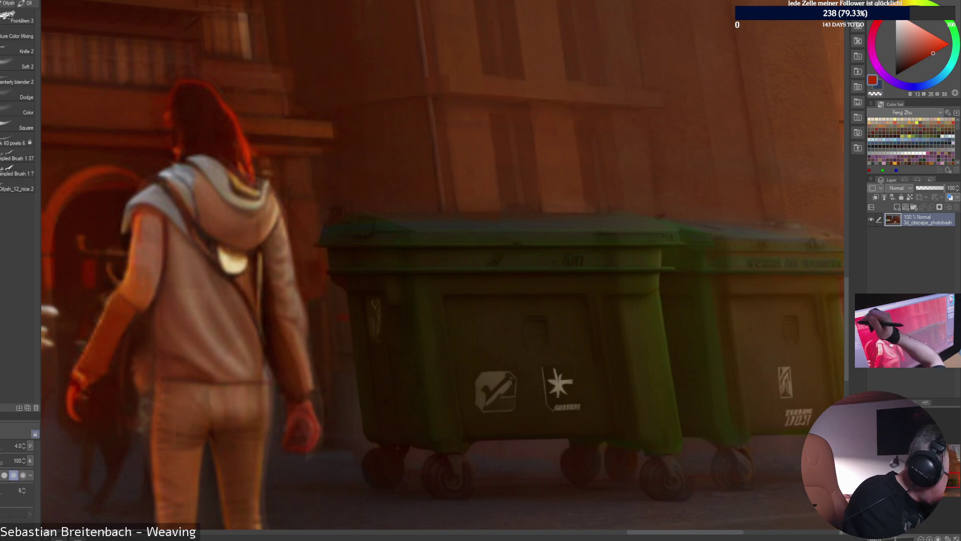
left_click(26, 4)
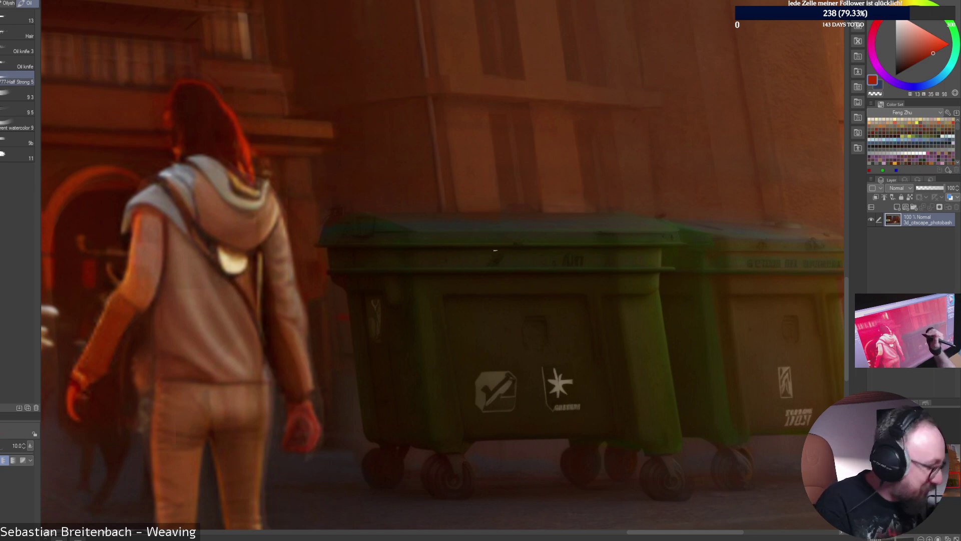
Enlarge the brush to 17.5 and paint over the near dumpster's lid with dark green sampled from it.
key("]")
key("]")
key("]")
left_click(417, 216, "alt")
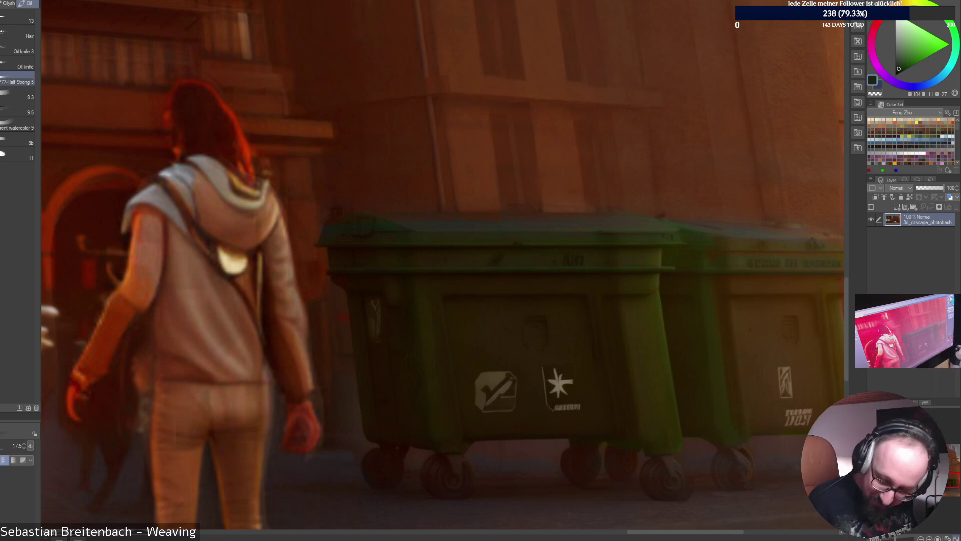
Retouch the near dumpster's lid edge and rim with dark tones sampled along its upper edge and corner.
key("ctrl+0")
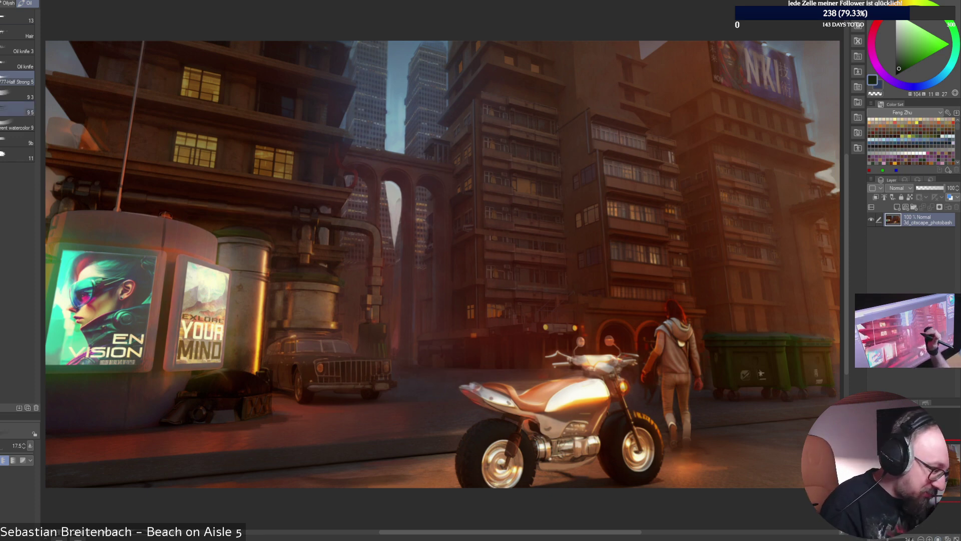
left_click(938, 538)
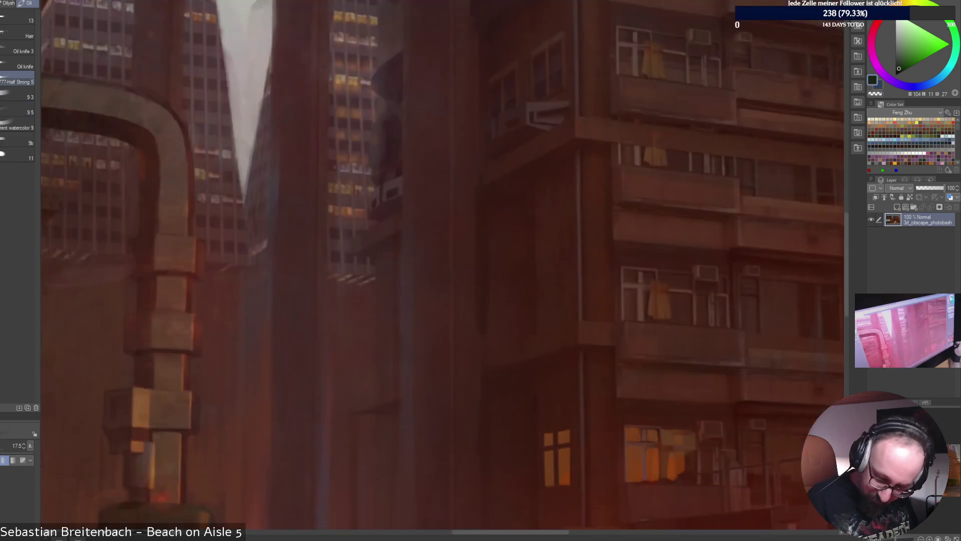
left_click_drag(953, 482, 949, 481)
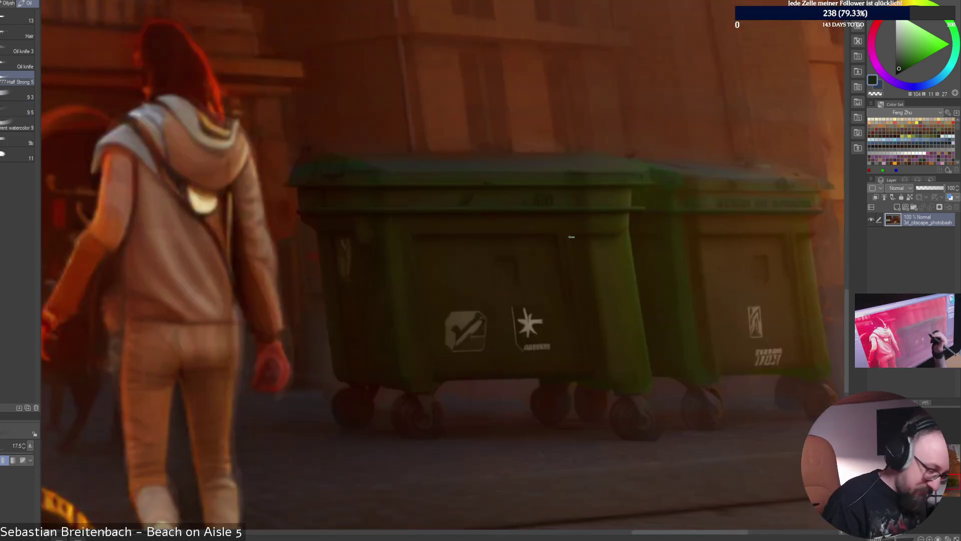
left_click(366, 153, "alt")
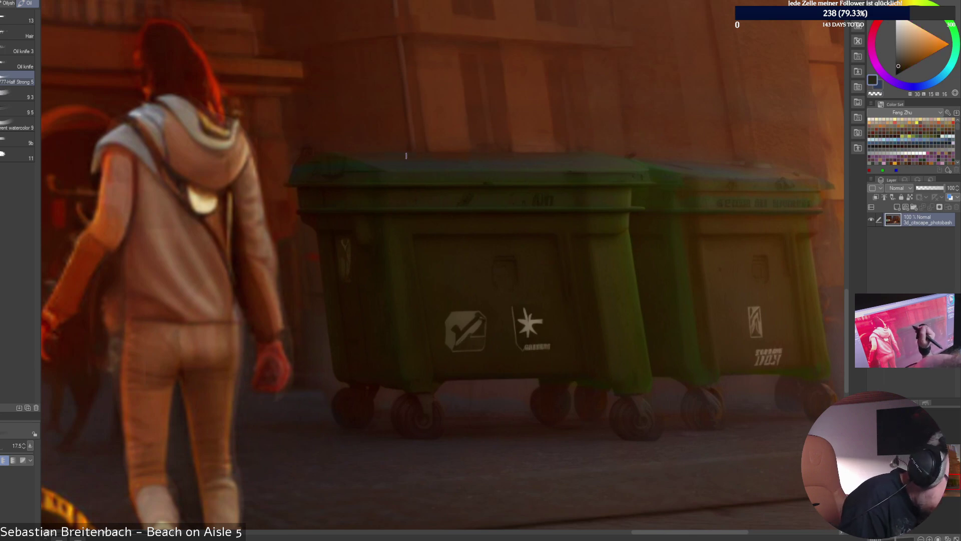
left_click(439, 159, "alt")
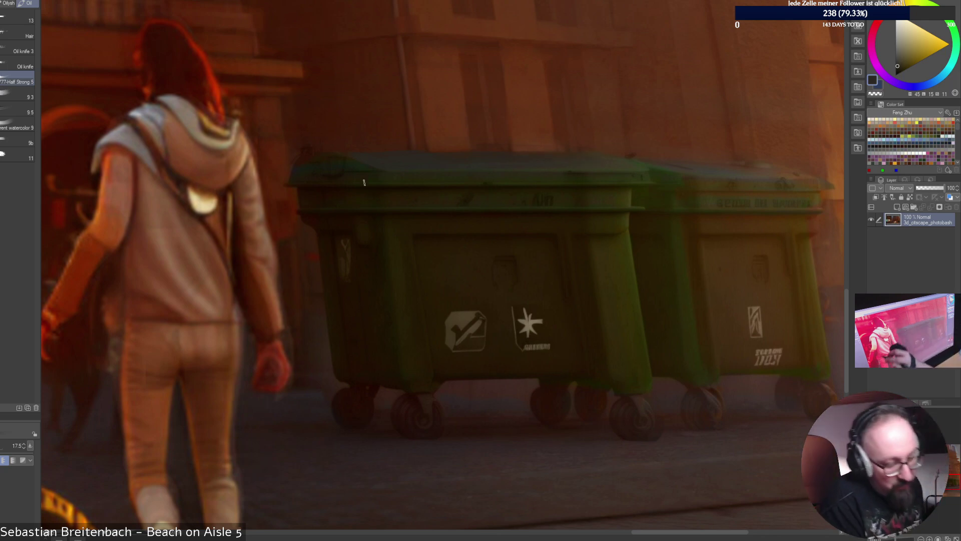
left_click(570, 161, "alt")
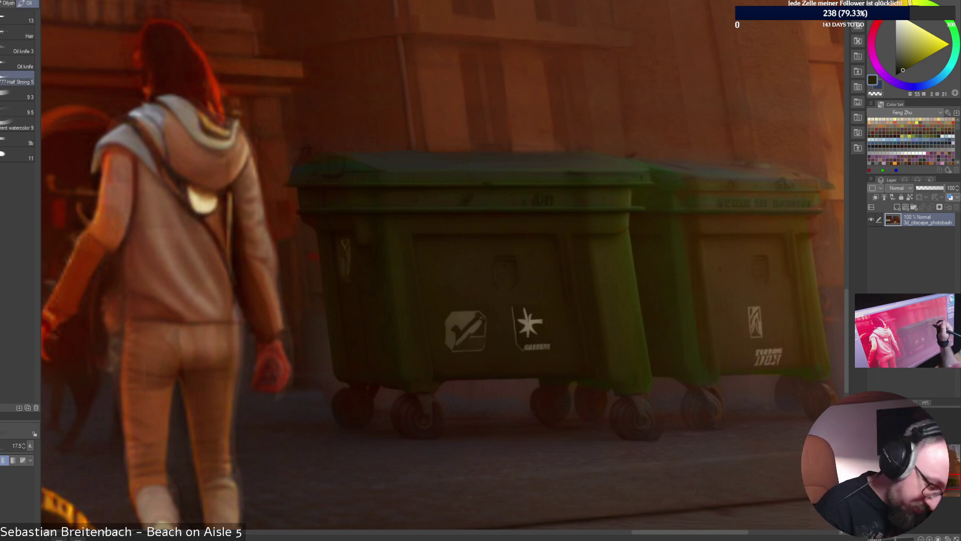
left_click(632, 219, "alt")
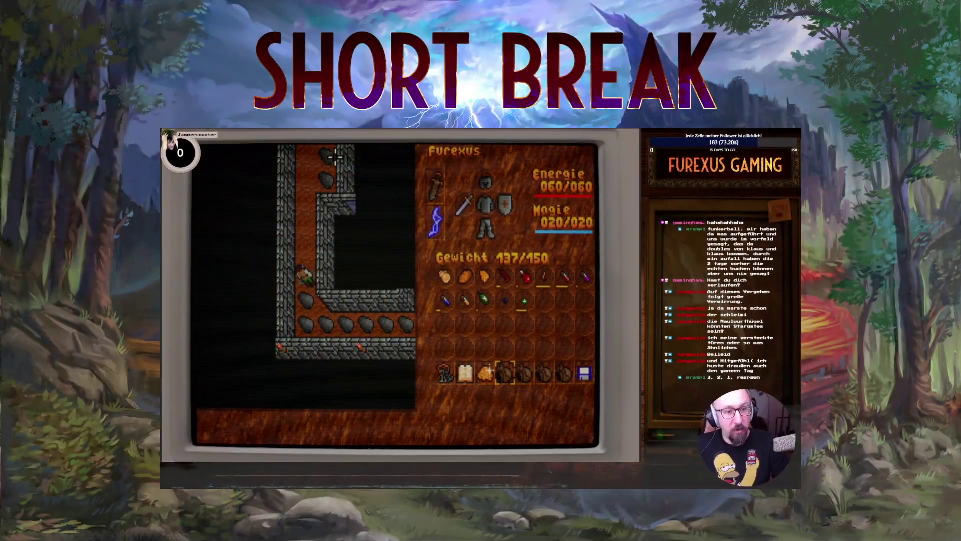
key("Escape")
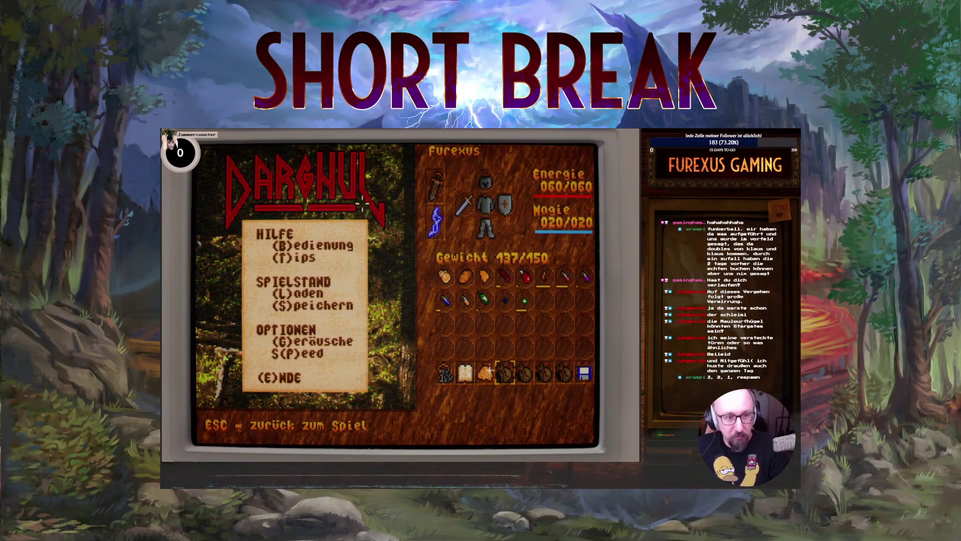
key("s")
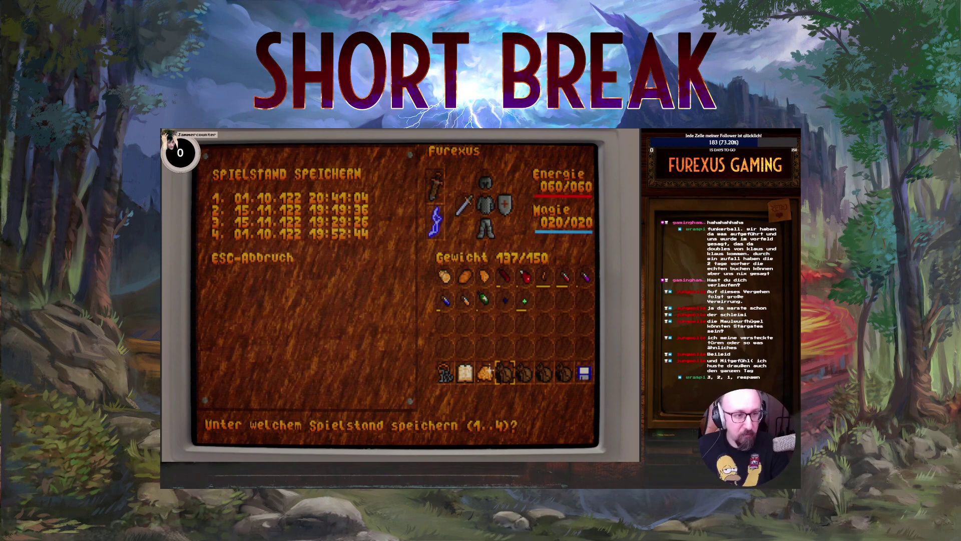
key("Escape")
key("Up")
key("Up")
key("Up")
key("Up")
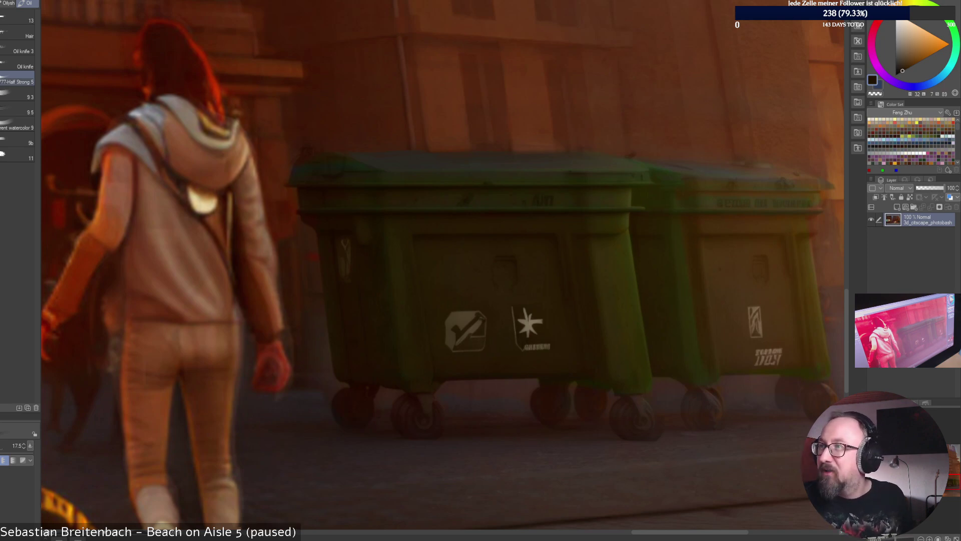
Switch to the browser, replay the YouTube video "Meine erste FlipaClip" and close its tab.
left_click_drag(618, 540, 364, 99)
left_click(389, 308)
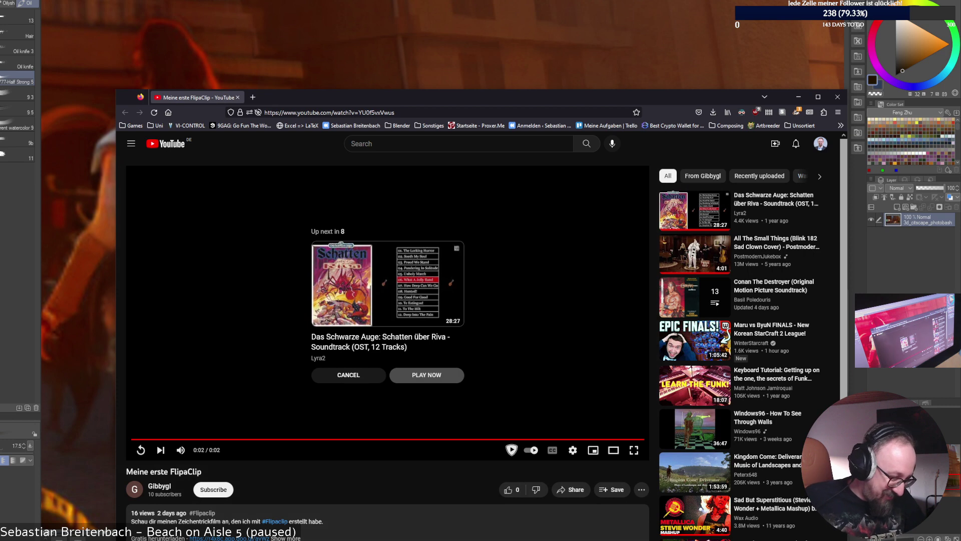
left_click(141, 450)
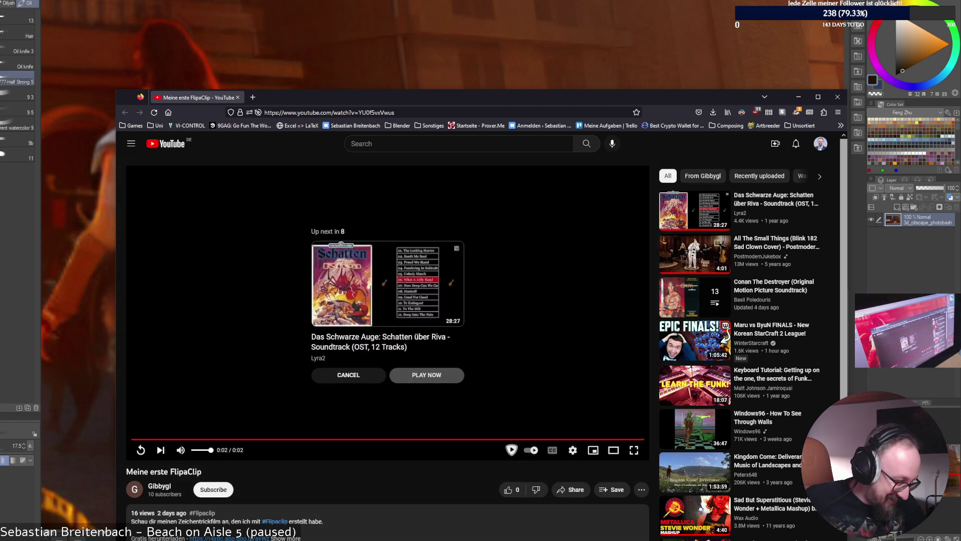
left_click(237, 97)
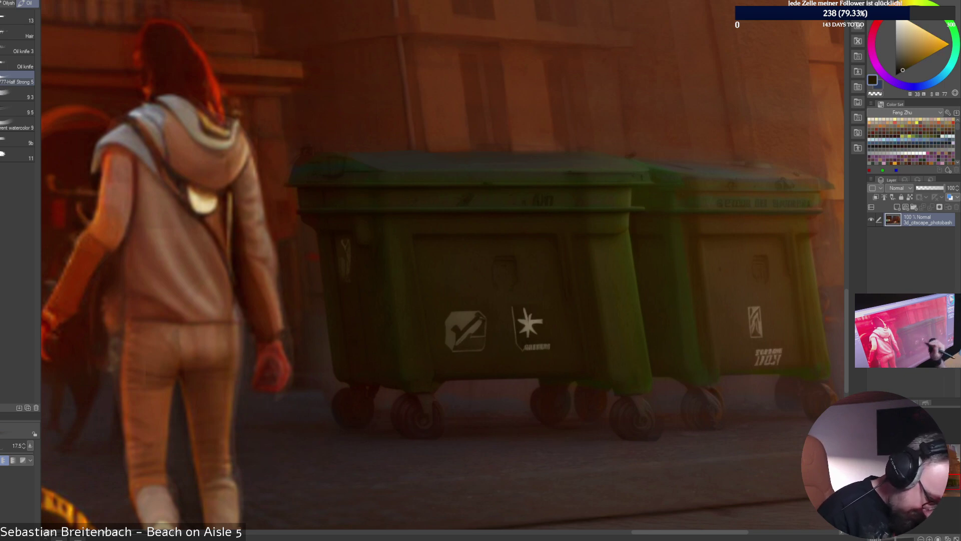
Set the brush size to 10 and paint the near dumpster lid's left corner with dark green sampled from the lid.
left_click(414, 383, "alt")
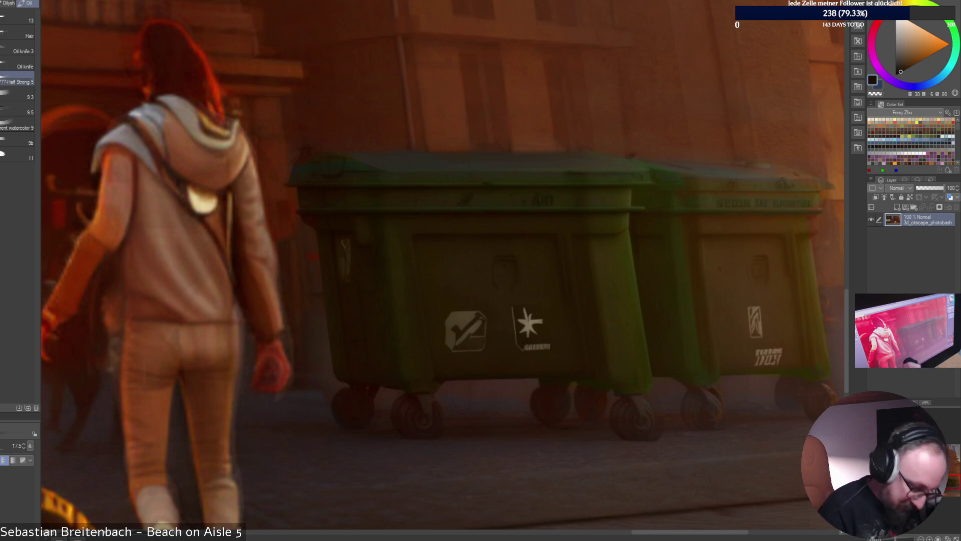
key("bracketleft")
key("bracketleft")
key("bracketleft")
key("bracketleft")
key("bracketleft")
left_click(316, 165, "alt")
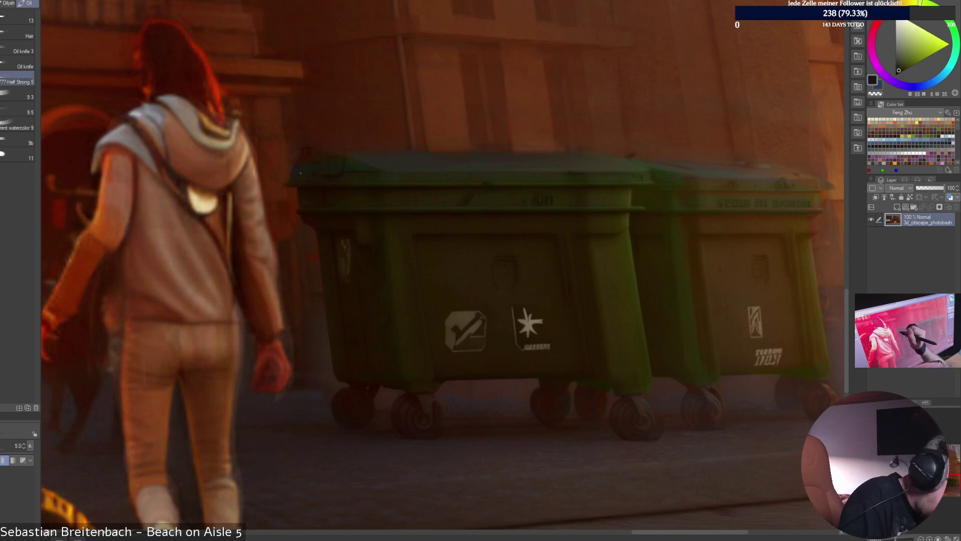
key("bracketright")
key("bracketright")
key("bracketright")
key("bracketright")
key("bracketright")
key("bracketright")
left_click_drag(315, 165, 301, 159)
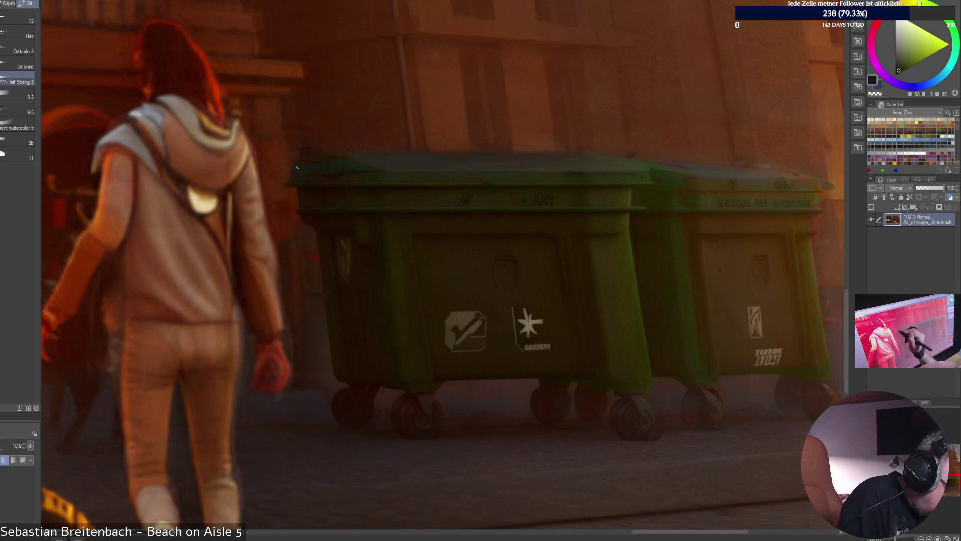
Refine the surface and upper edge of the near dumpster lid's left corner with sampled dark greens.
left_click(320, 161, "alt")
key("bracketleft")
key("bracketleft")
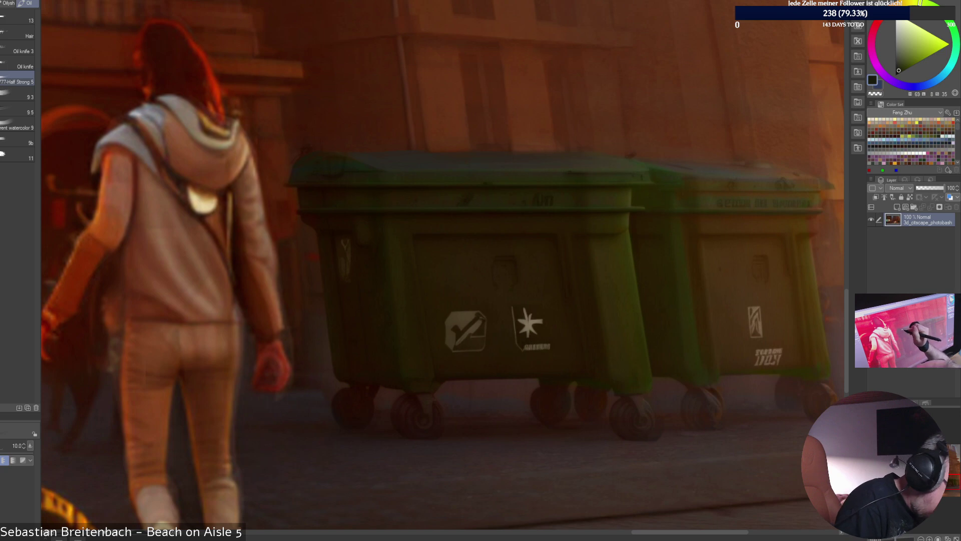
left_click(326, 179, "alt")
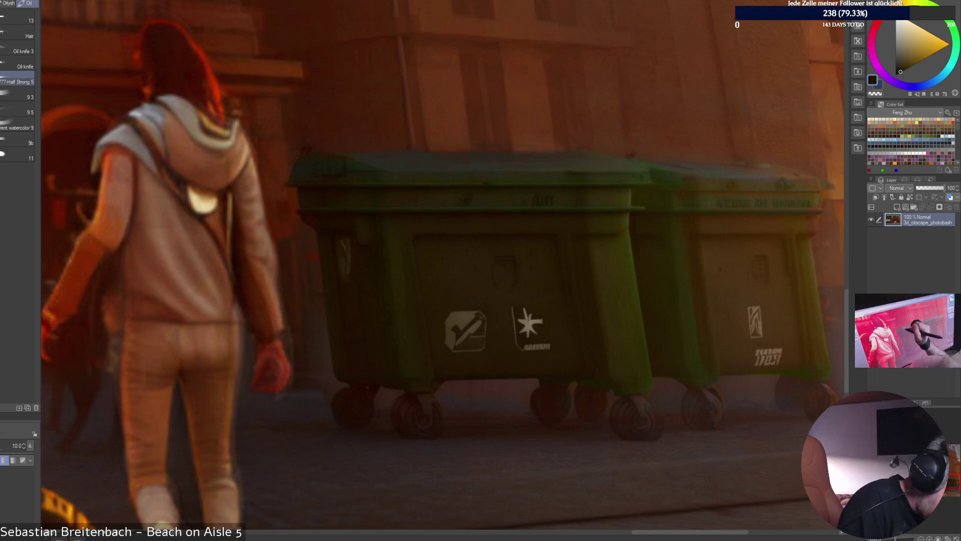
left_click(328, 153, "alt")
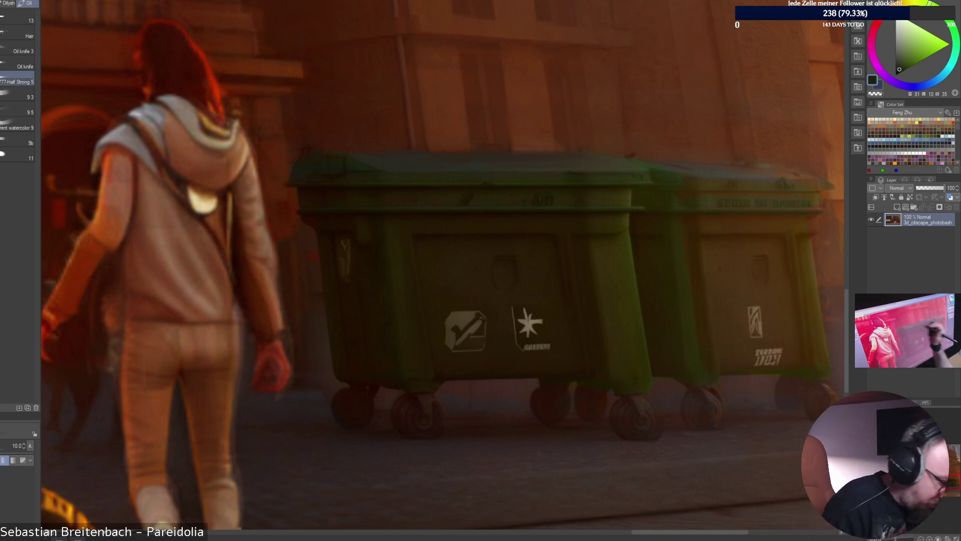
Clean up the near dumpster's left outline below the lid with reddish-brown and dark tones sampled from its surroundings.
left_click(295, 201, "alt")
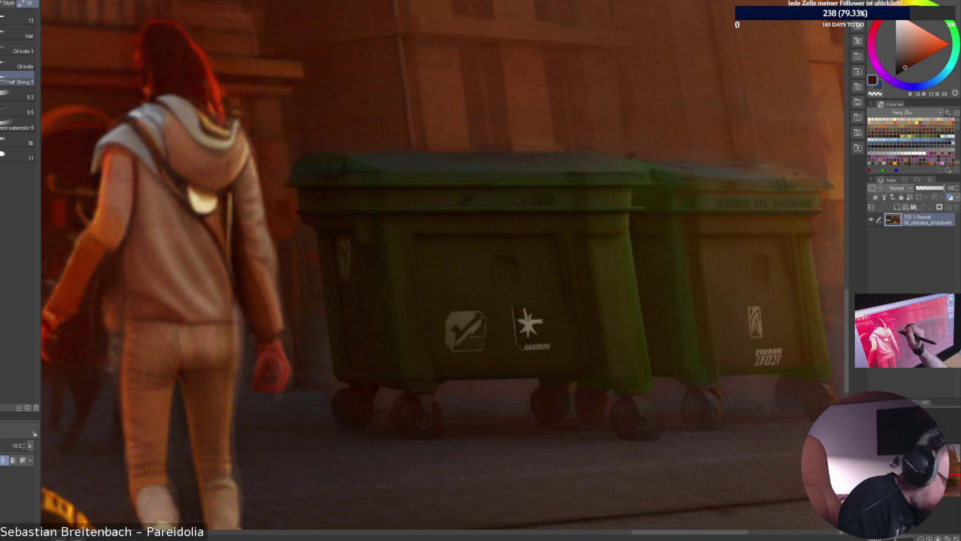
left_click(289, 175, "alt")
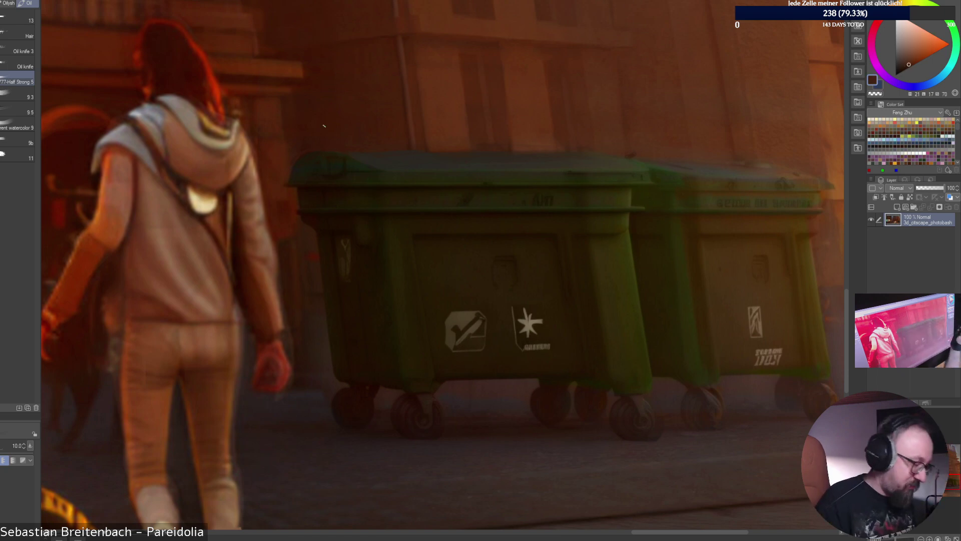
left_click(300, 233, "alt")
left_click(298, 211, "alt")
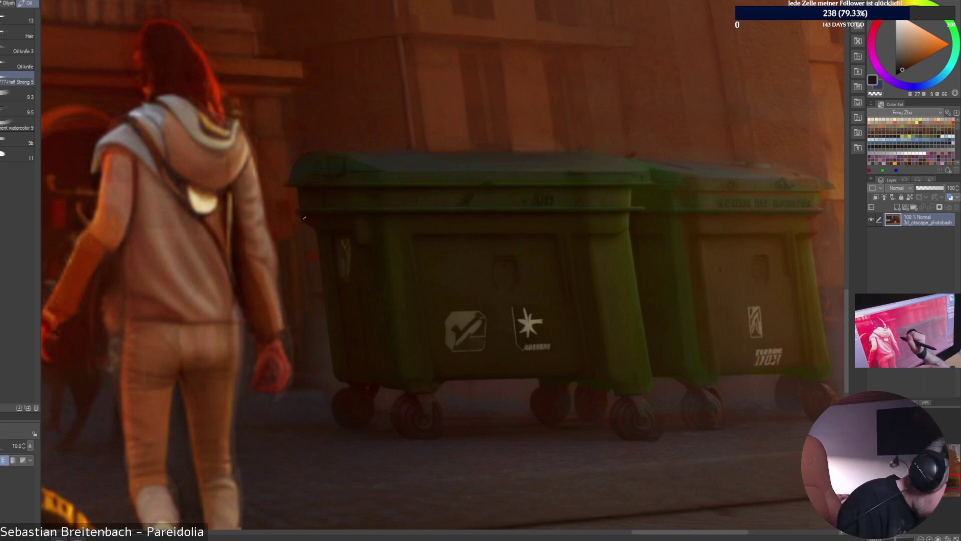
left_click(328, 271, "alt")
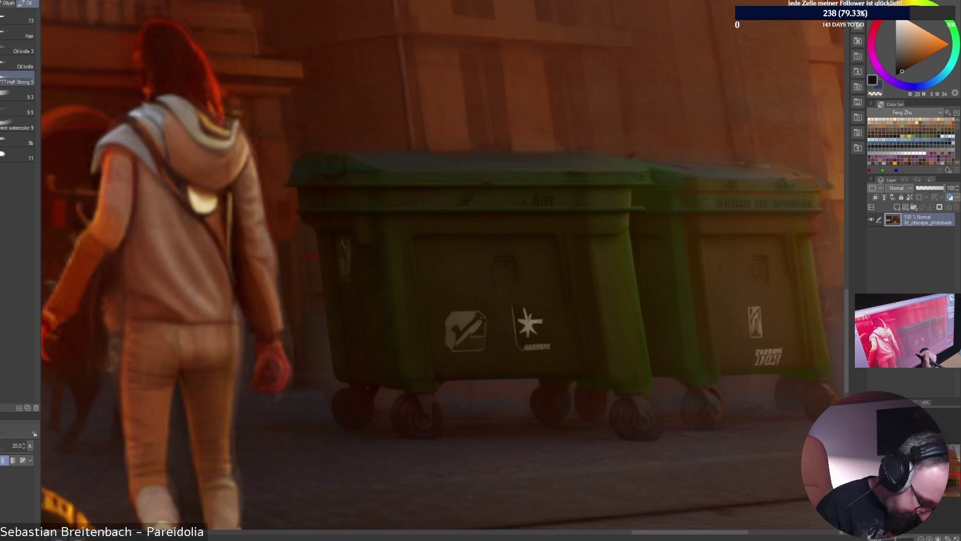
Reduce the brush to 8 and retouch the shadows around the dumpster wheels with dark tones sampled beside them.
left_click(411, 406, "alt")
left_click(459, 389, "alt")
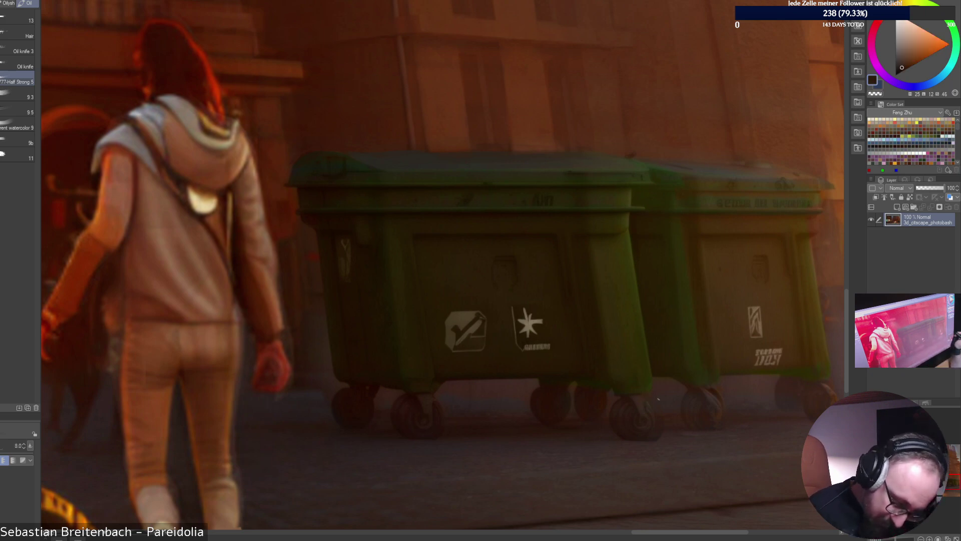
left_click(710, 389, "alt")
left_click(708, 394, "alt")
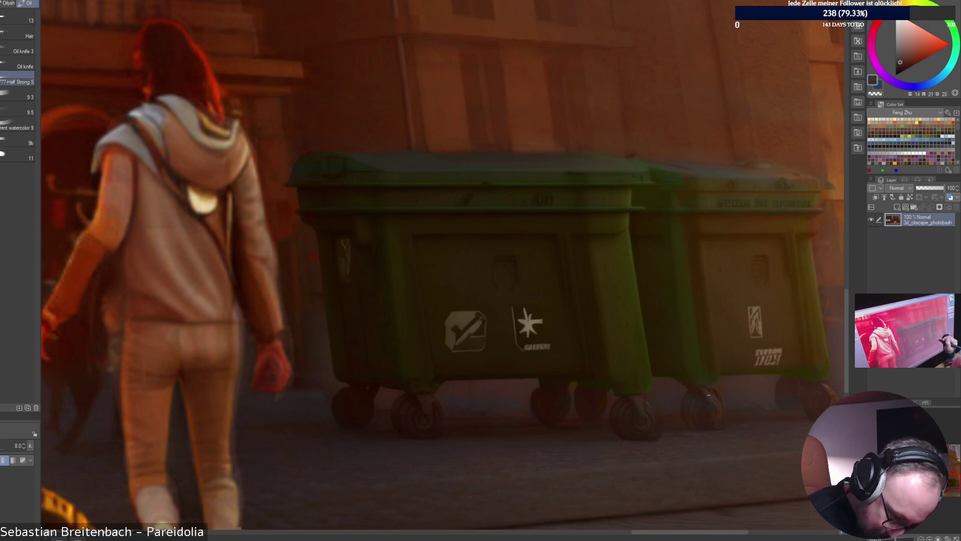
left_click(715, 386, "alt")
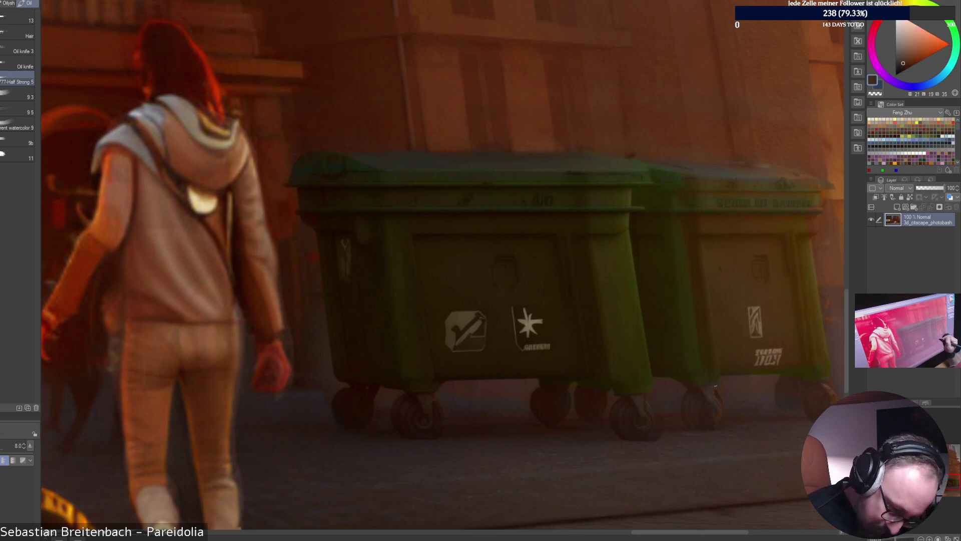
left_click(720, 409, "alt")
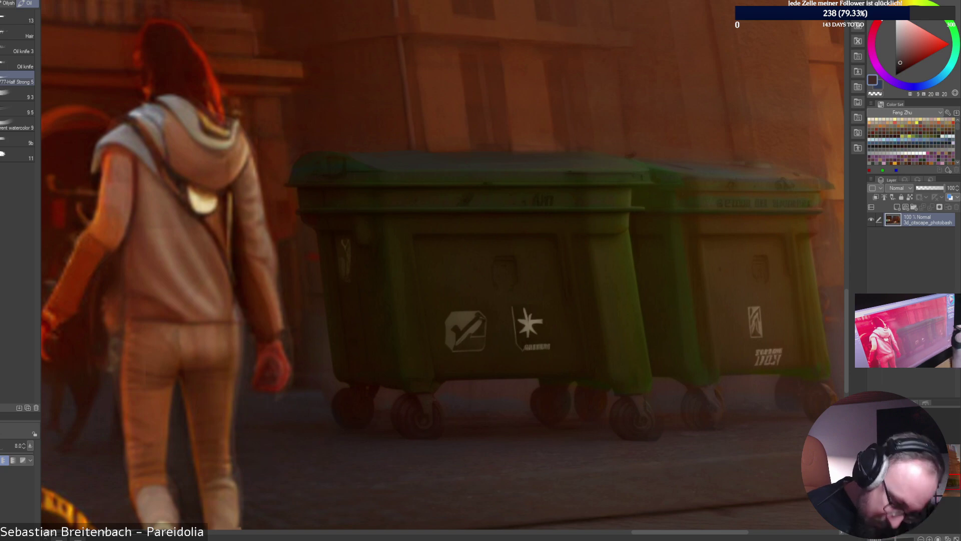
Retouch the near dumpster's front panel around the recessed latch at brush size 10, using dark tones sampled from its body.
left_click(720, 420, "alt")
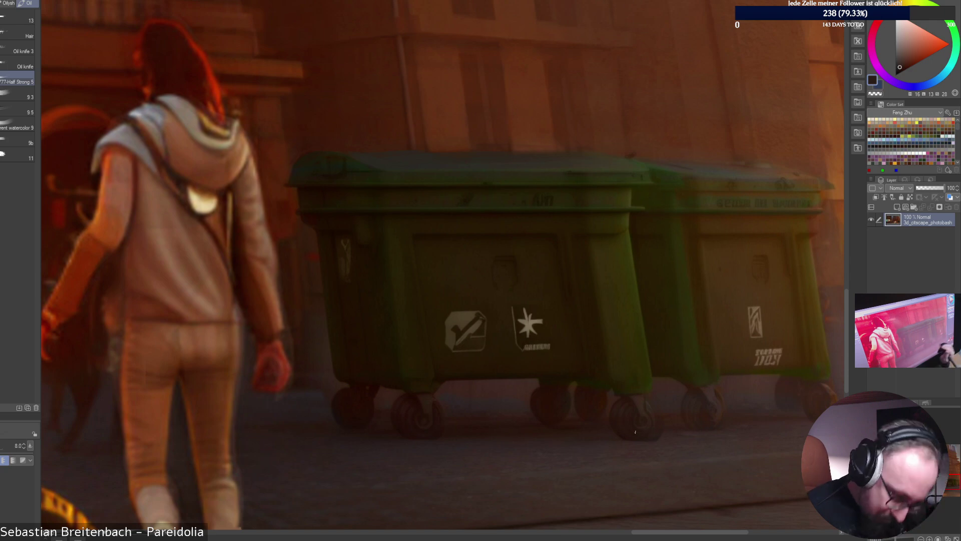
key("]")
left_click(456, 265, "alt")
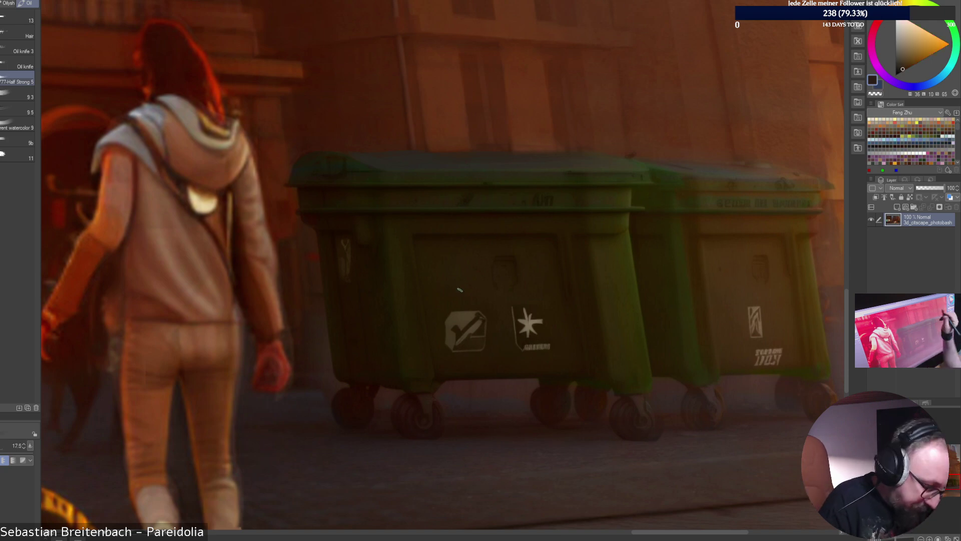
left_click(469, 197, "alt")
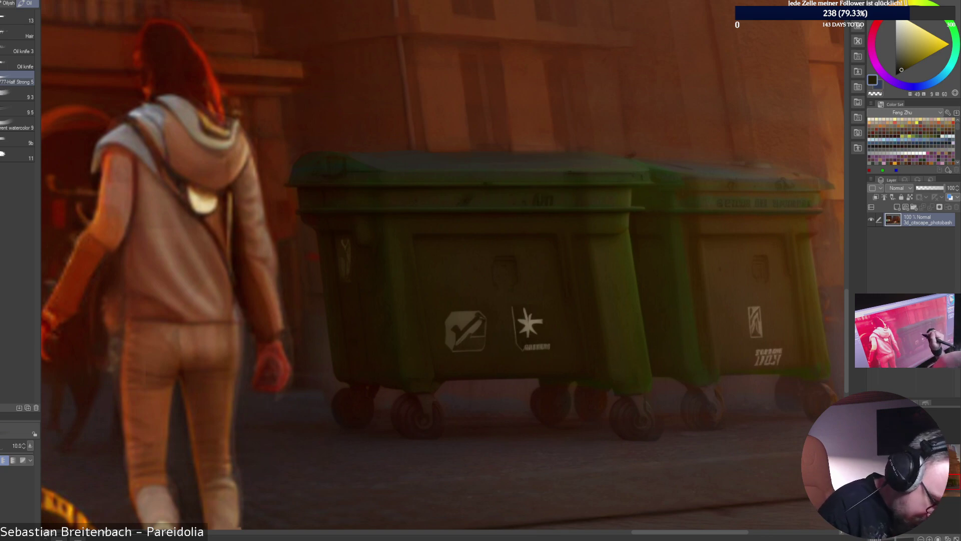
left_click(514, 264, "alt")
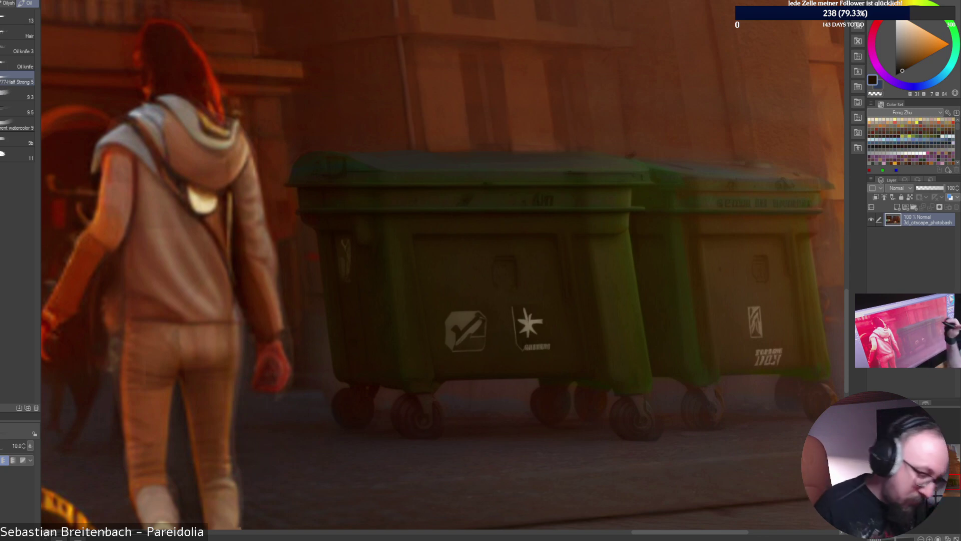
Clean up the wall along the near dumpster lid's top edge with reddish browns sampled from the wall, using brush size 8.
left_click(513, 160, "alt")
left_click(526, 143, "alt")
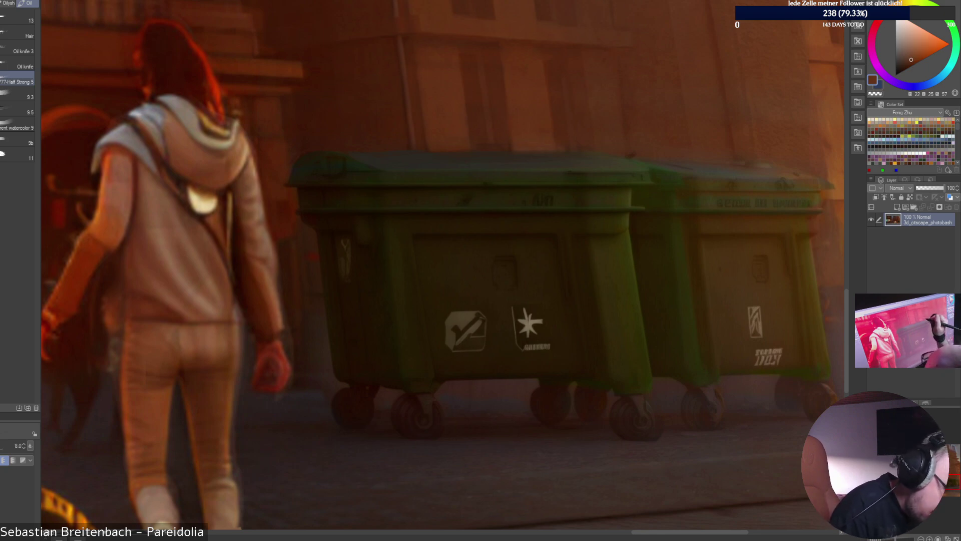
left_click(564, 107, "alt")
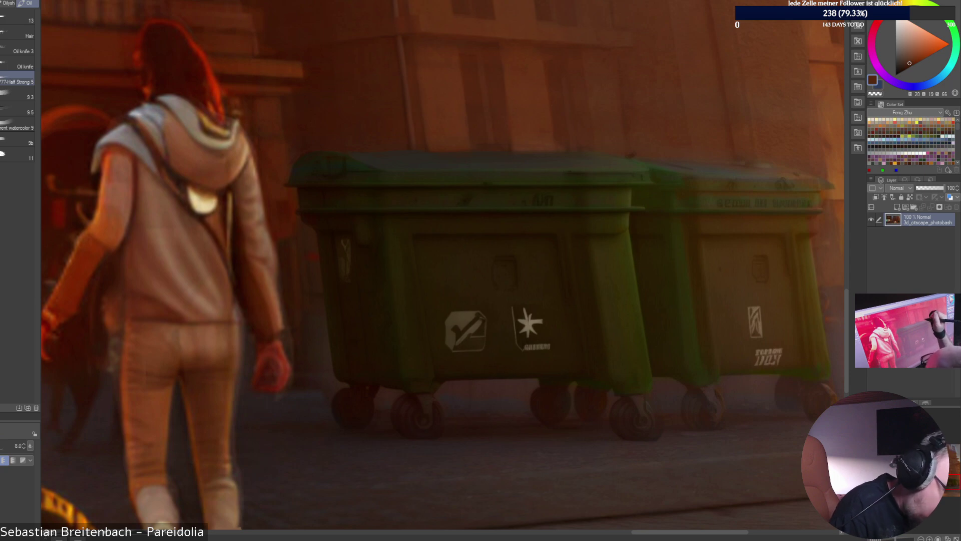
left_click(558, 118, "alt")
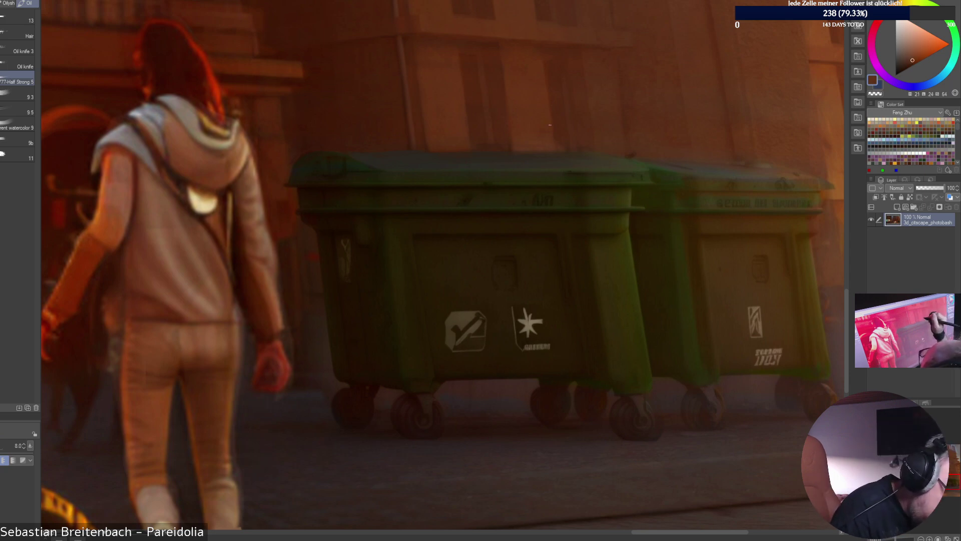
left_click(549, 141, "alt")
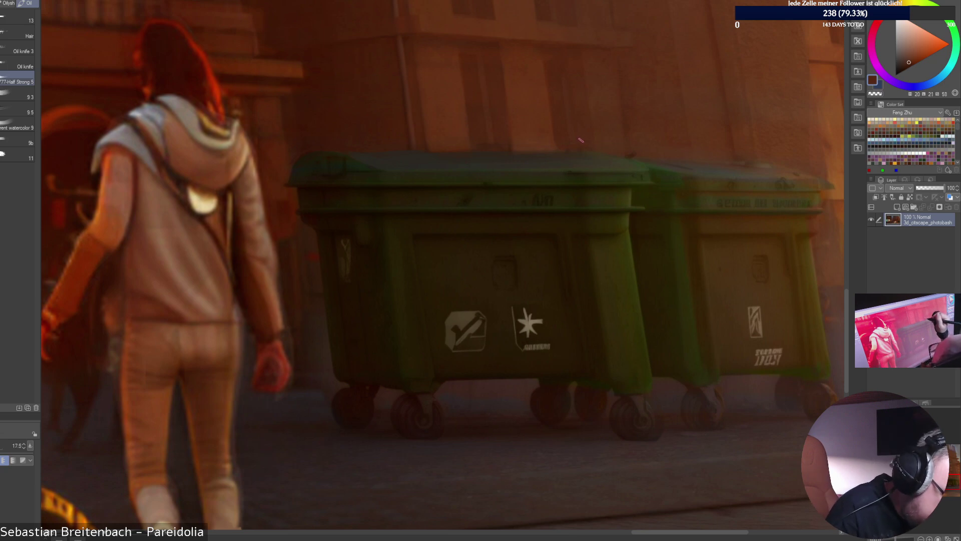
Refine the near dumpster lid's top edge at brush size 10, alternating sampled dark lid green and reddish-brown wall tones.
key("]")
left_click(568, 156, "alt")
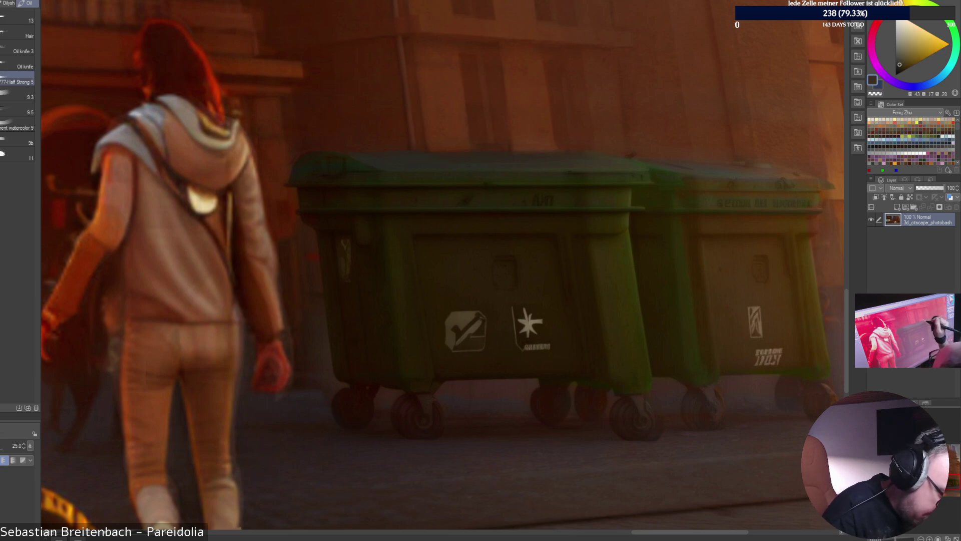
key("bracketleft")
right_click(583, 151)
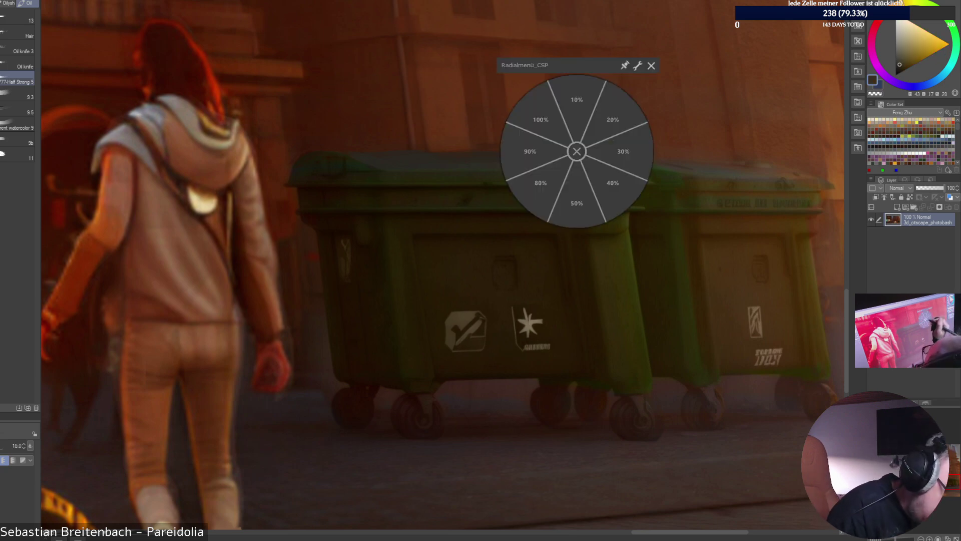
left_click(649, 66)
left_click(569, 149, "alt")
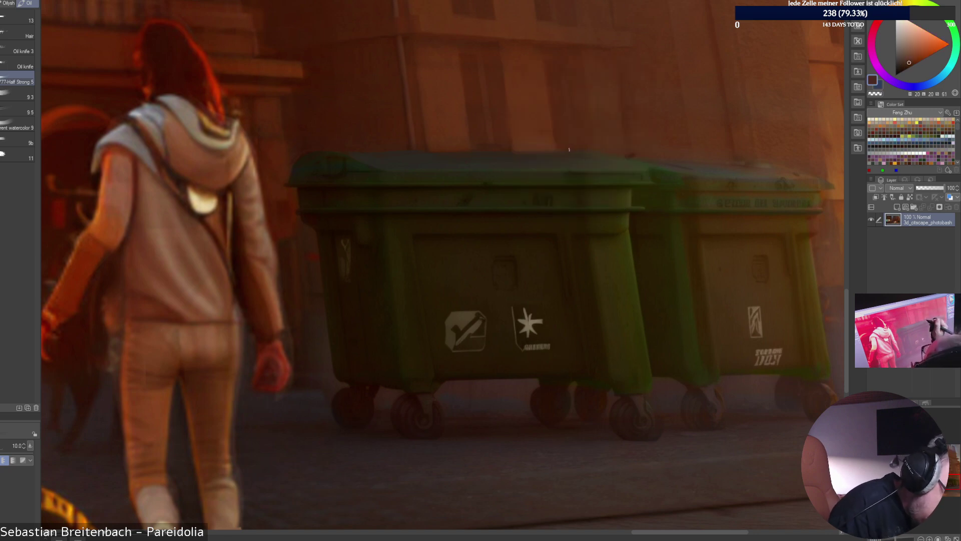
left_click(567, 156, "alt")
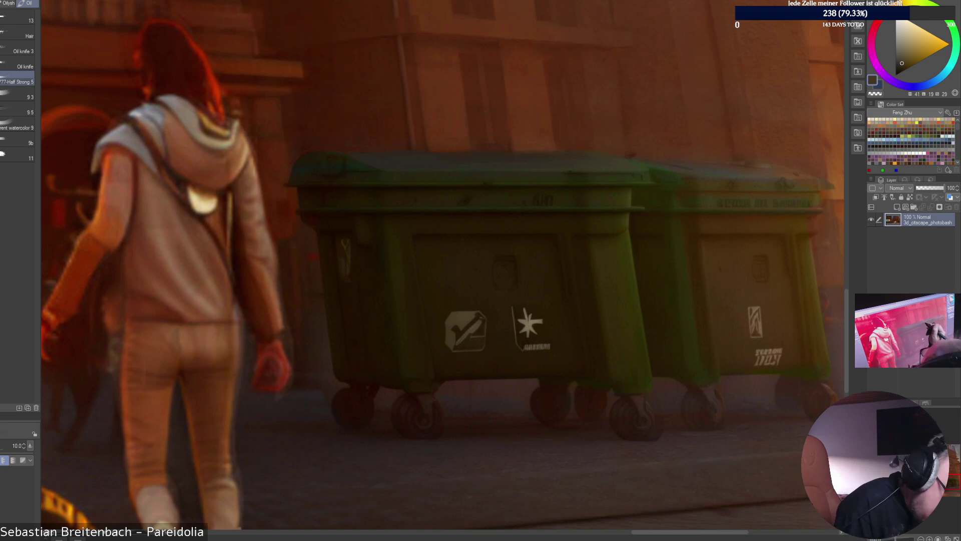
Try another brush preset with greens sampled from the near dumpster and return to the Half Strong oil brush.
left_click(621, 225, "alt")
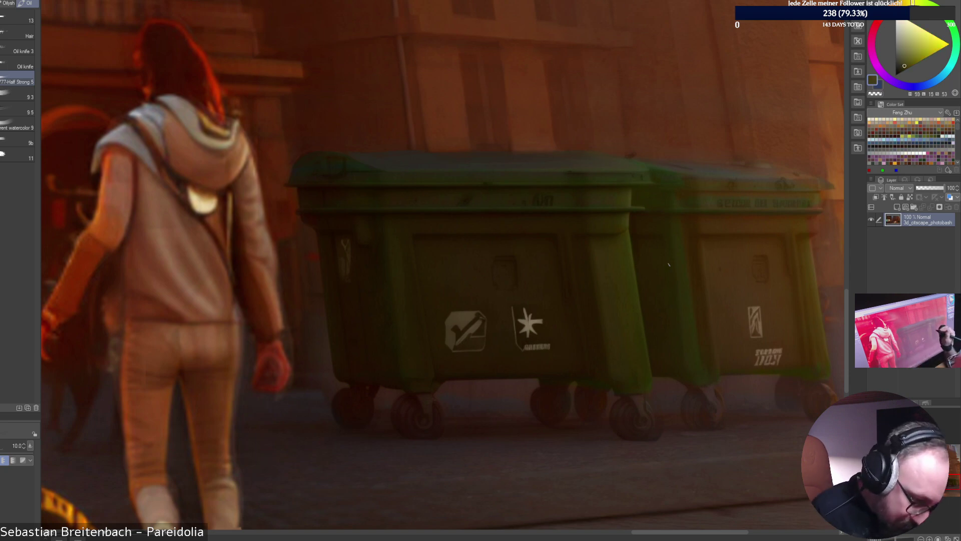
right_click(688, 255)
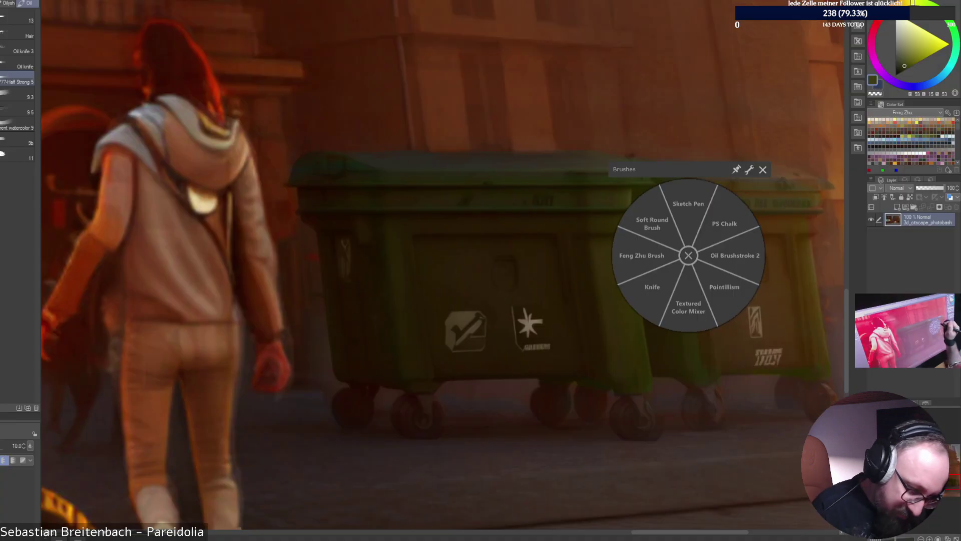
left_click(641, 255)
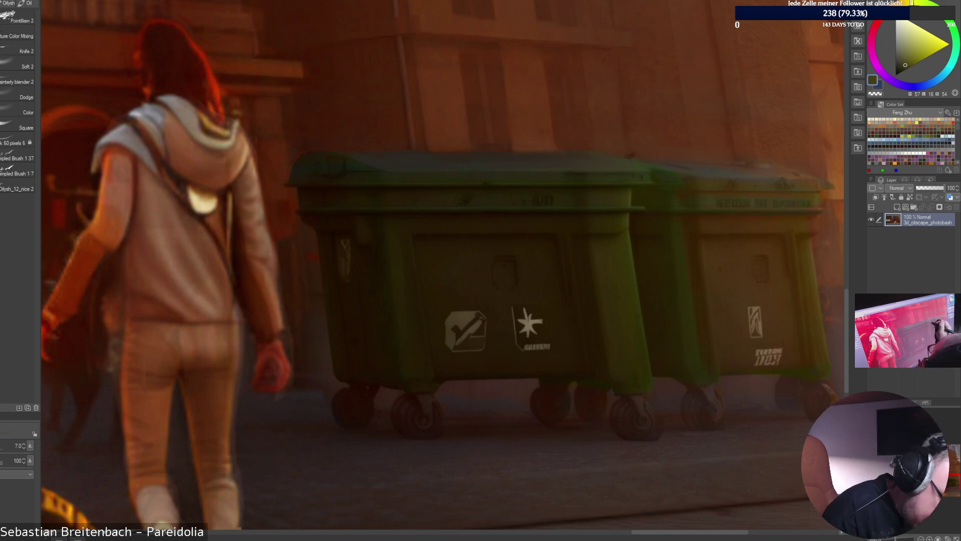
left_click(607, 189, "alt")
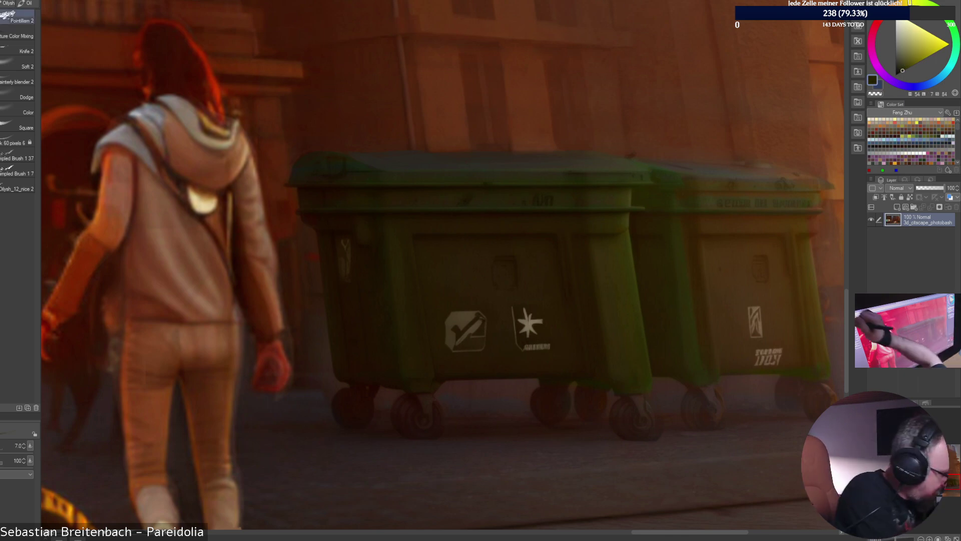
left_click(27, 3)
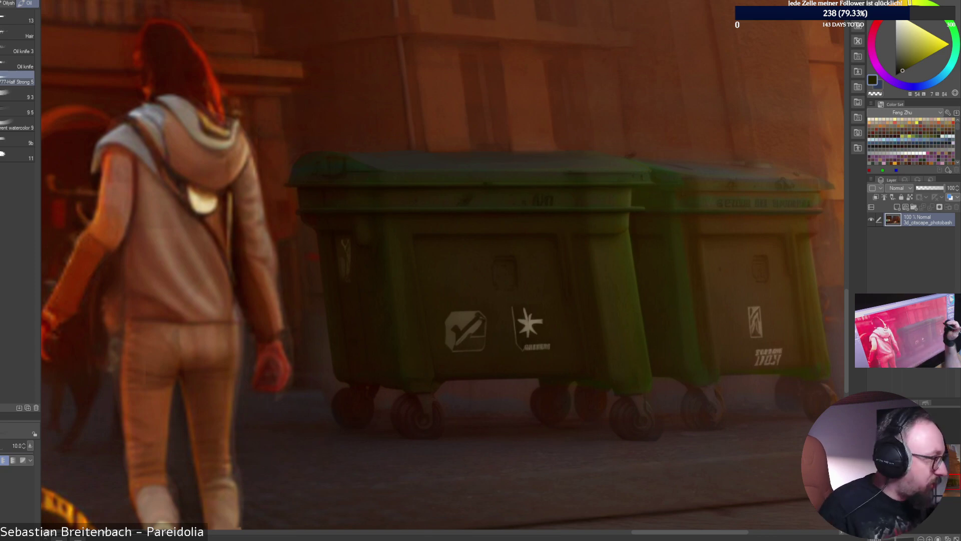
Set the brush size to 20 and smooth the rear dumpster's left side, rim and lid with tones sampled from each area.
key("]")
left_click(671, 270, "alt")
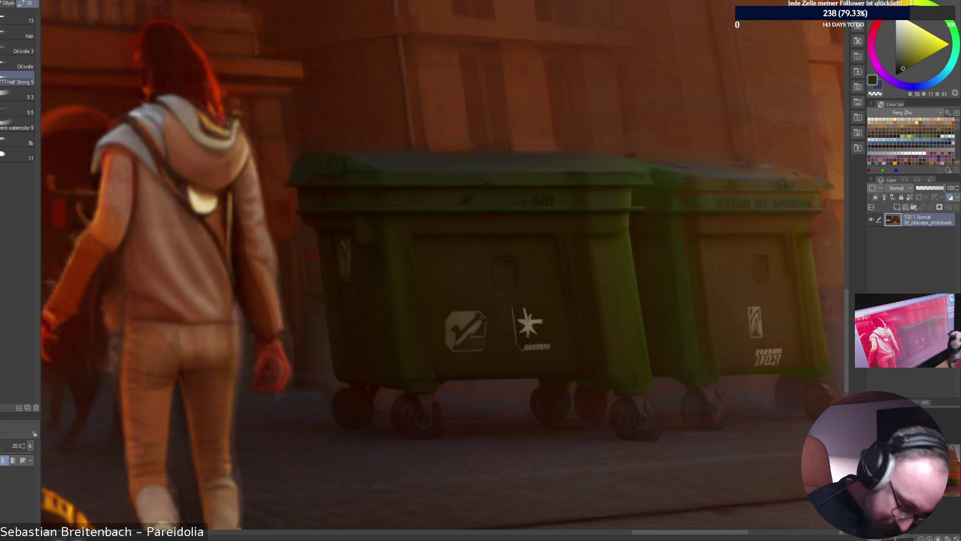
left_click(707, 372, "alt")
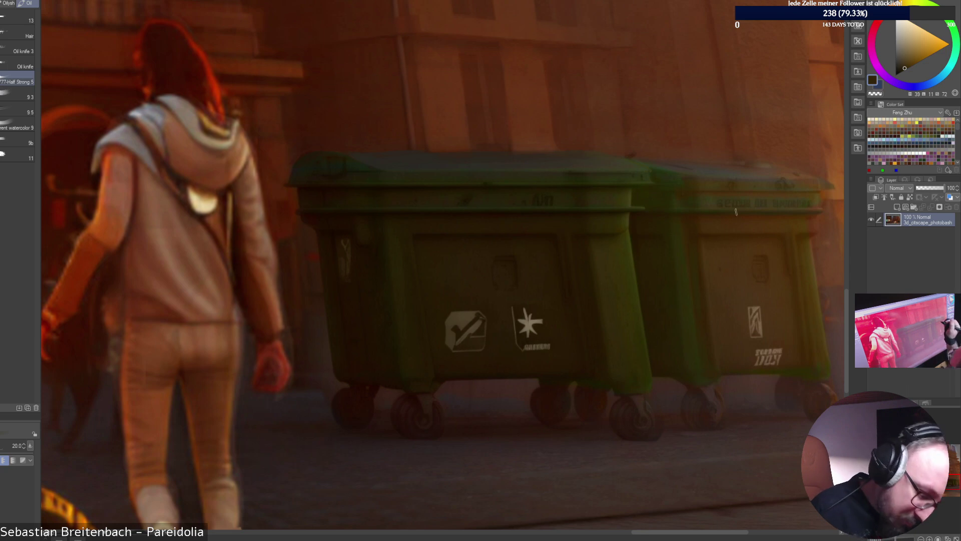
left_click(711, 196, "alt")
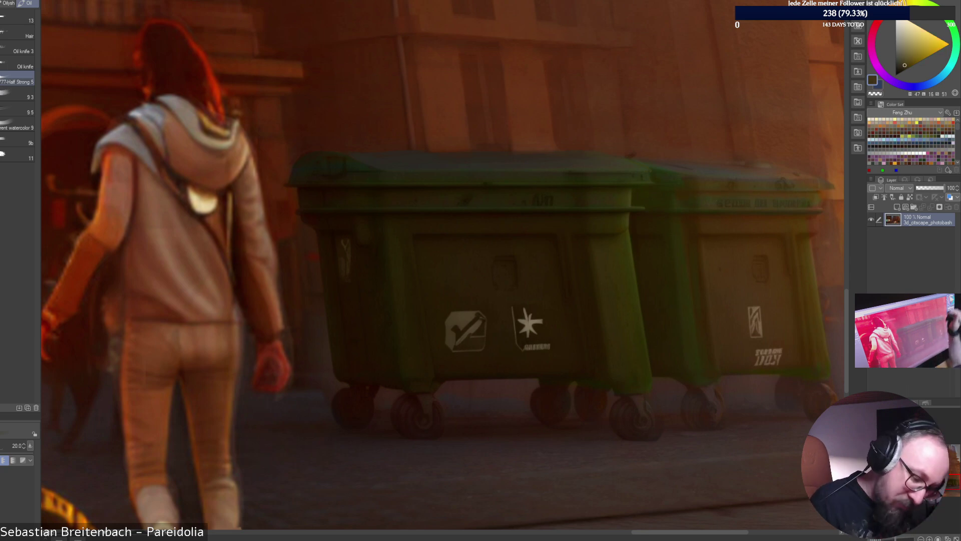
left_click(671, 214, "alt")
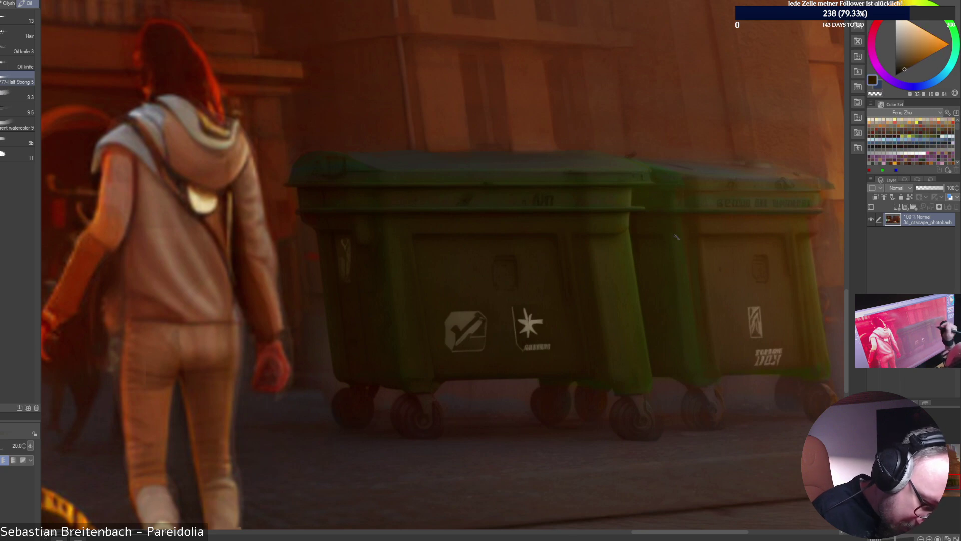
left_click(678, 164, "alt")
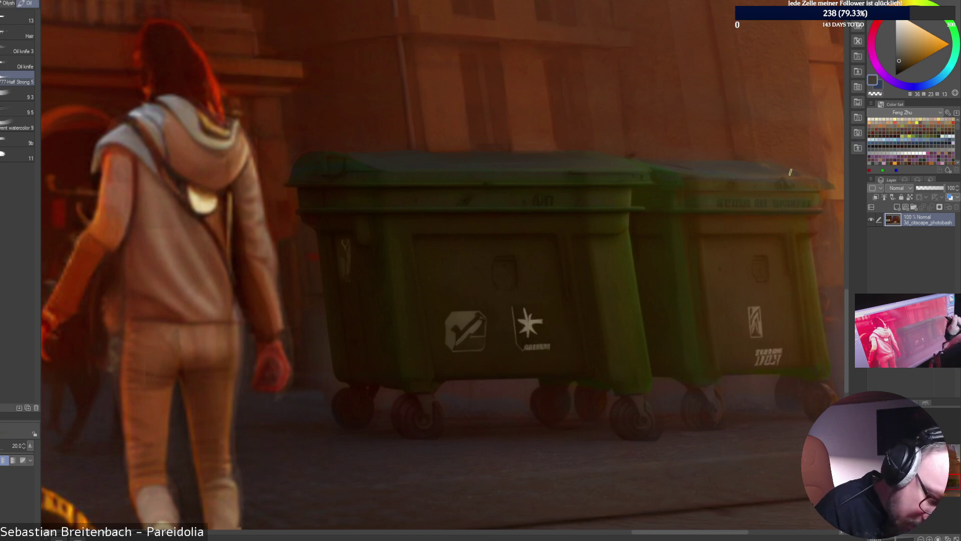
left_click(766, 175, "alt")
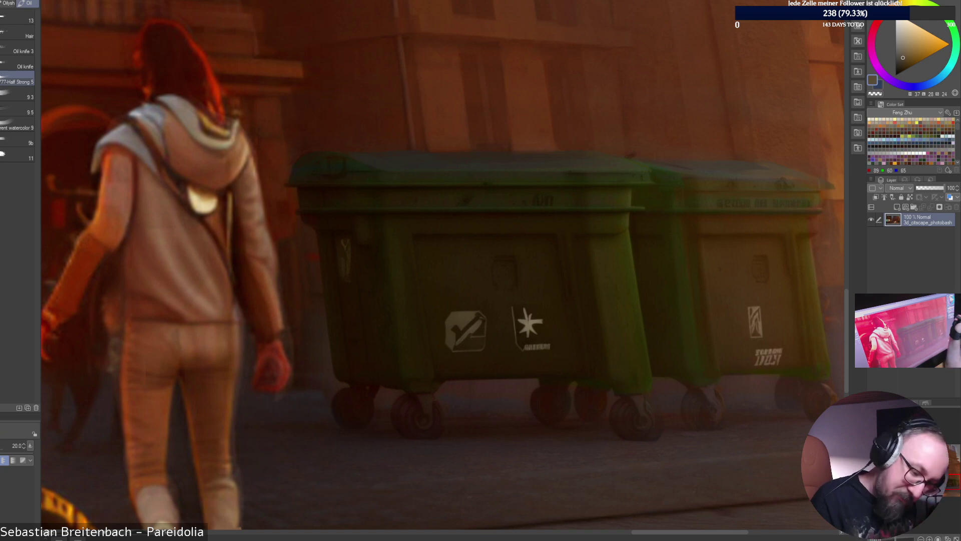
Set the brush size to 15 and blend the wall beside the rear dumpster lid's right end with sampled reddish browns.
key("[")
key("[")
key("[")
key("[")
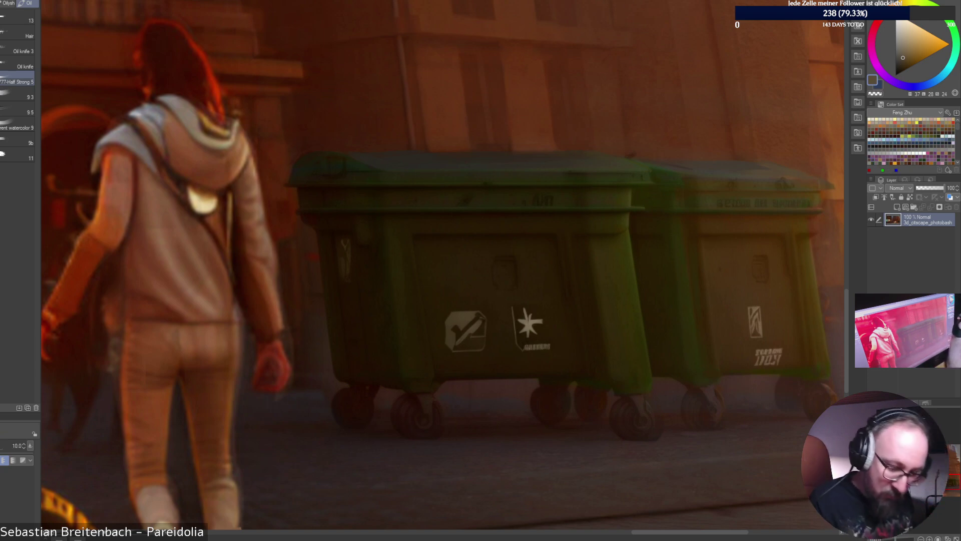
left_click(834, 182, "alt")
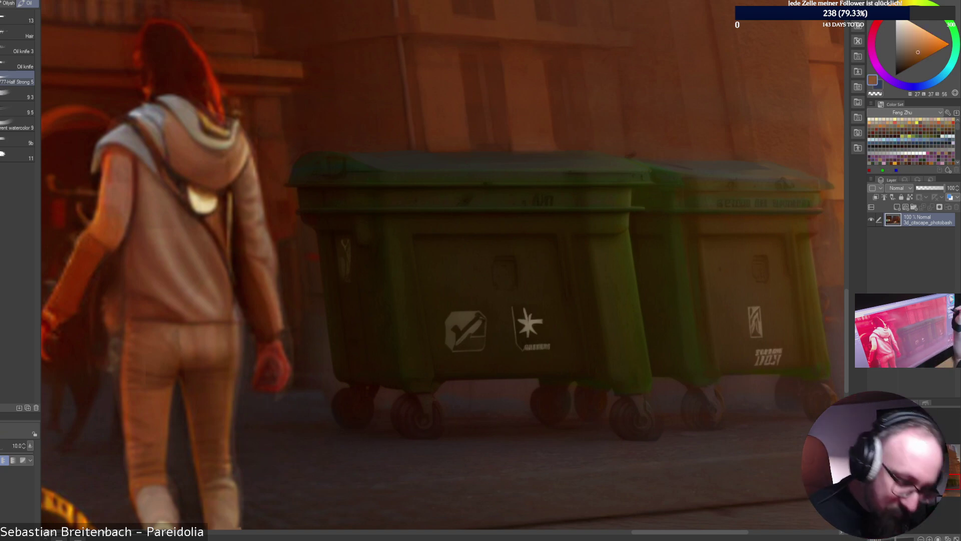
left_click(800, 84, "alt")
key("bracketright")
key("bracketright")
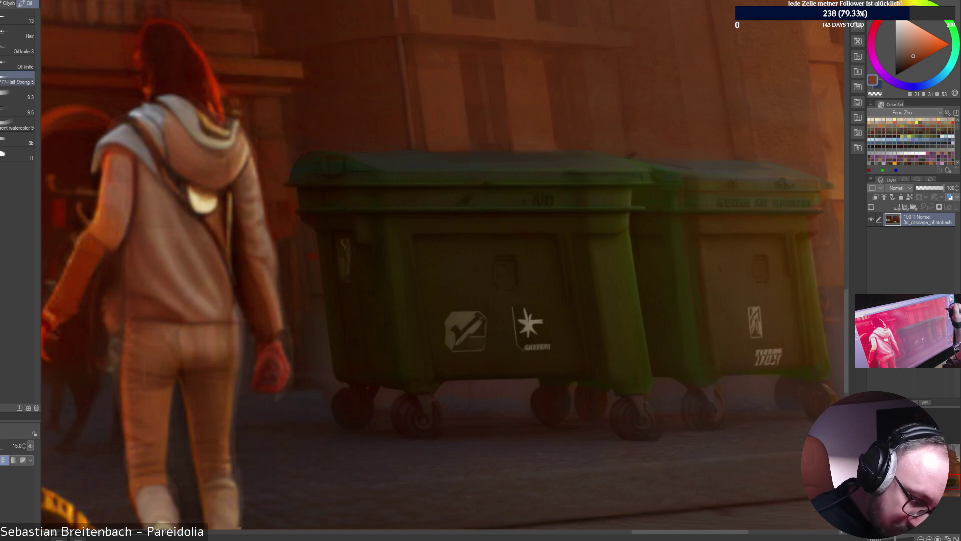
left_click(799, 84, "alt")
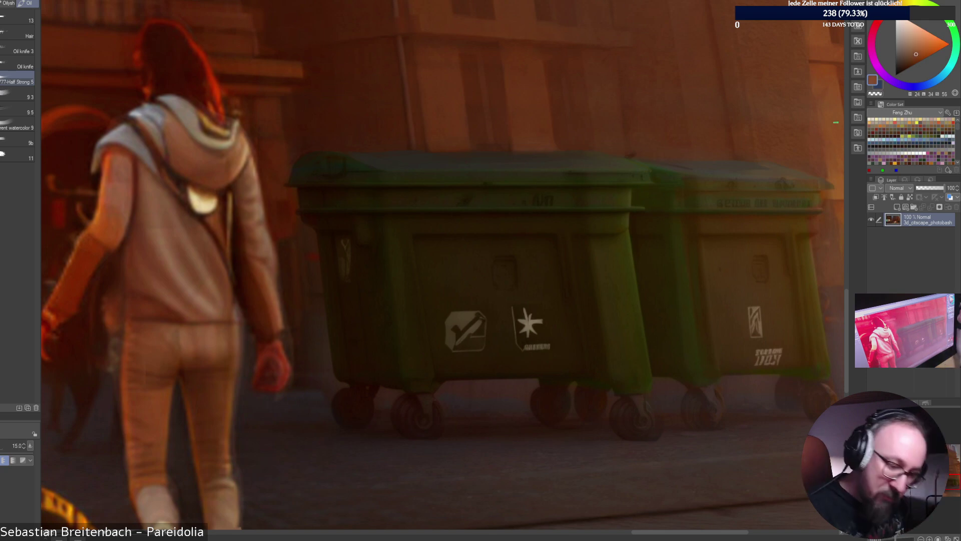
Reduce the brush size to 9 and define the right tip and rim of the rear dumpster's lid with brown tones sampled there.
left_click(829, 197, "alt")
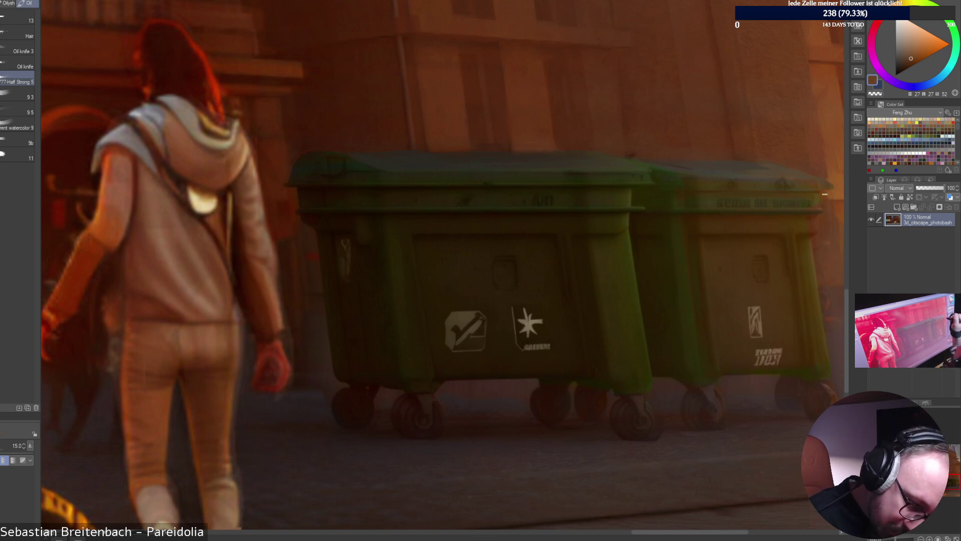
left_click(828, 207, "alt")
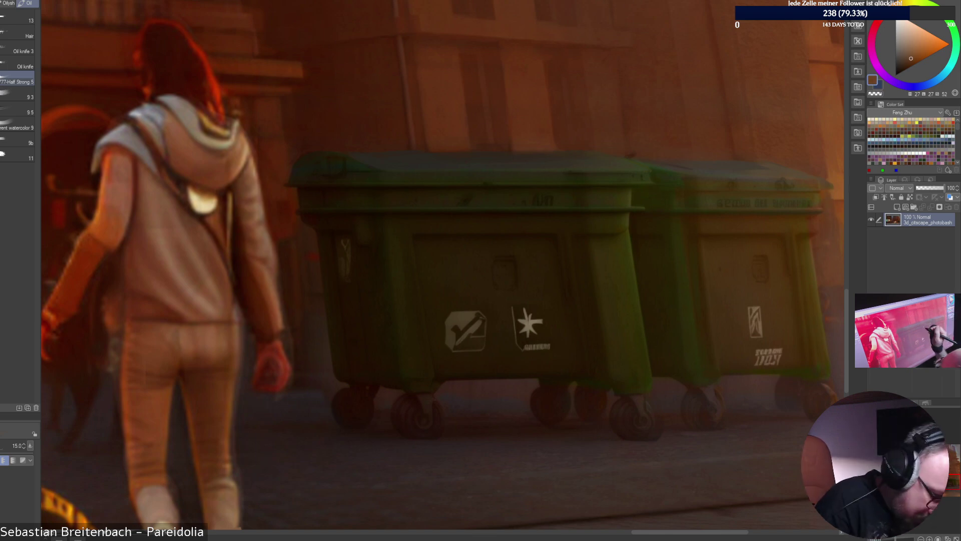
left_click(827, 190, "alt")
key("[")
key("[")
key("[")
key("[")
key("bracketright")
key("bracketright")
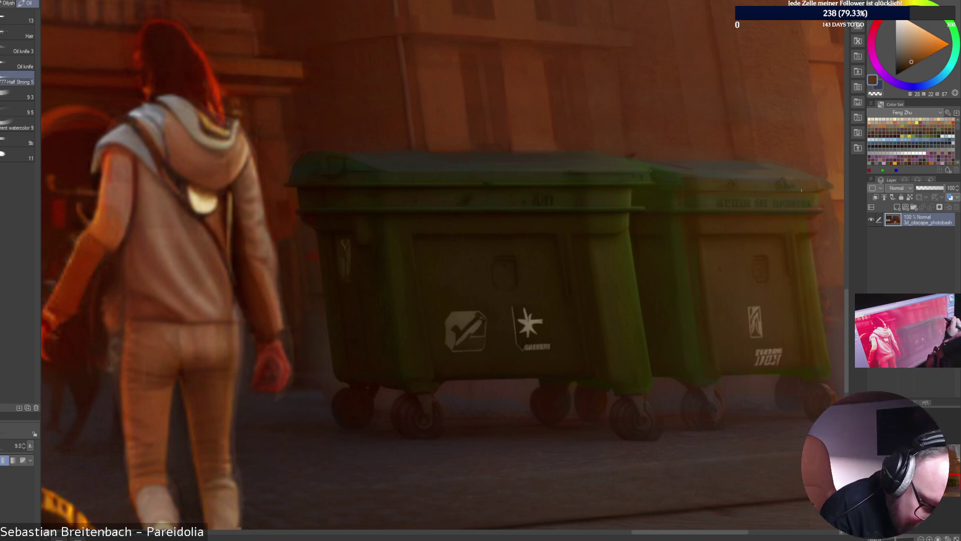
left_click(827, 191, "alt")
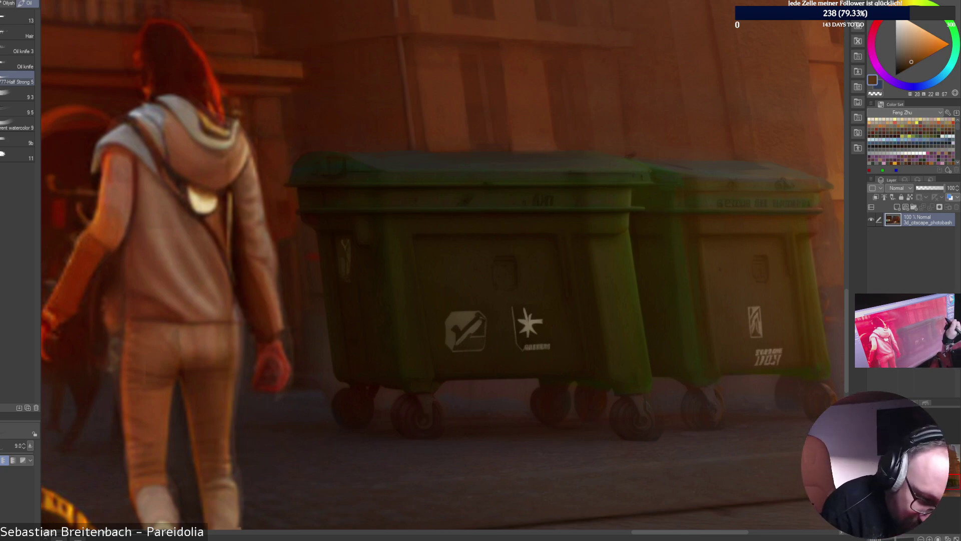
left_click(782, 190, "alt")
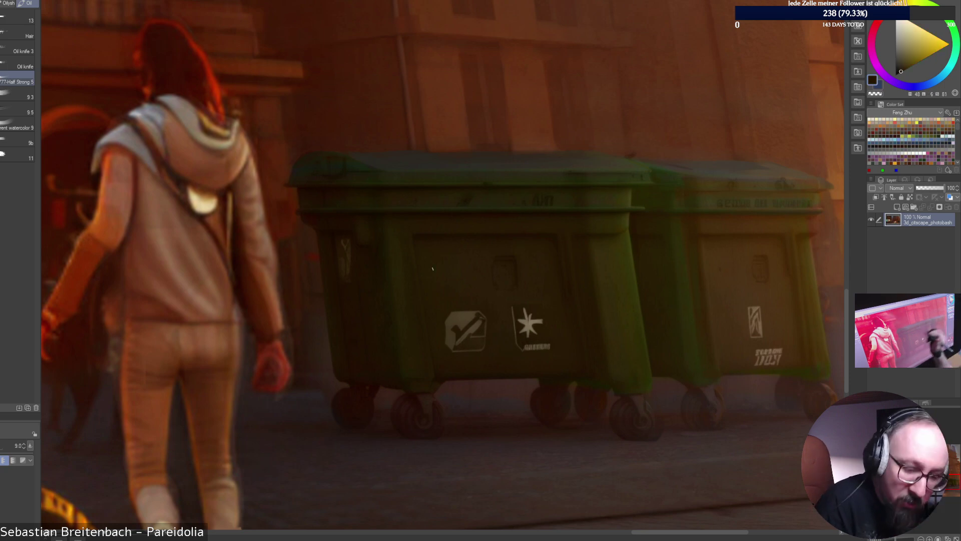
left_click_drag(817, 190, 682, 188)
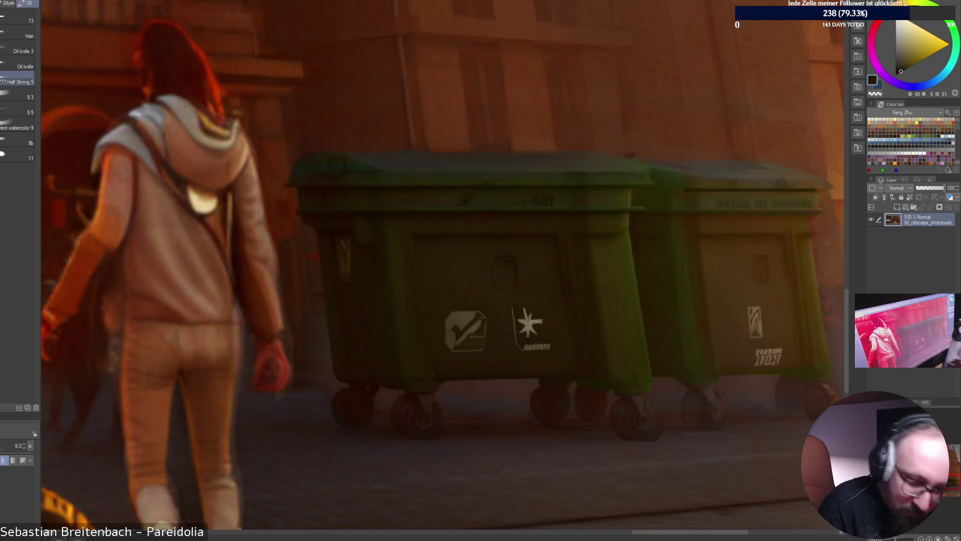
key("ctrl+z")
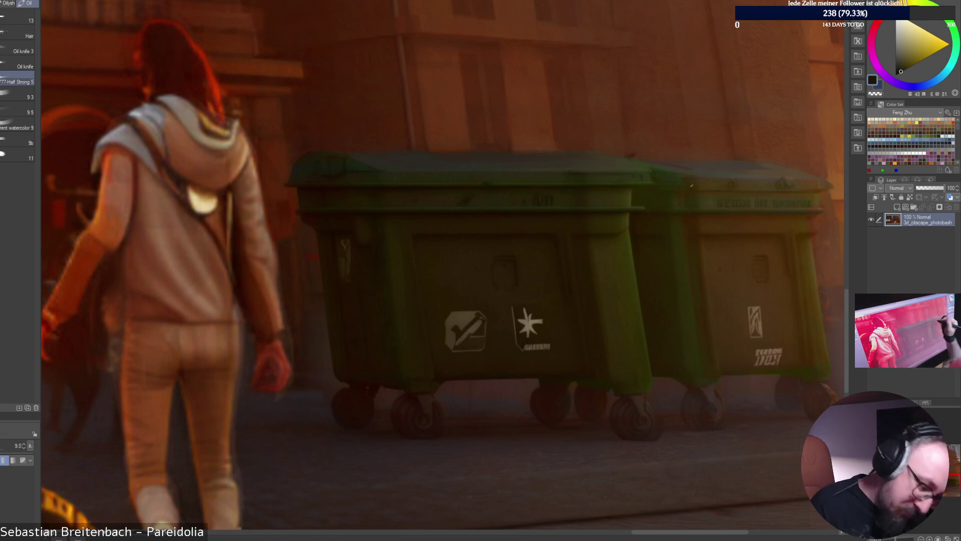
Set the brush size to 12.5 and refine the rear dumpster's rim and left corner with dark greens and browns sampled there.
key("bracketright")
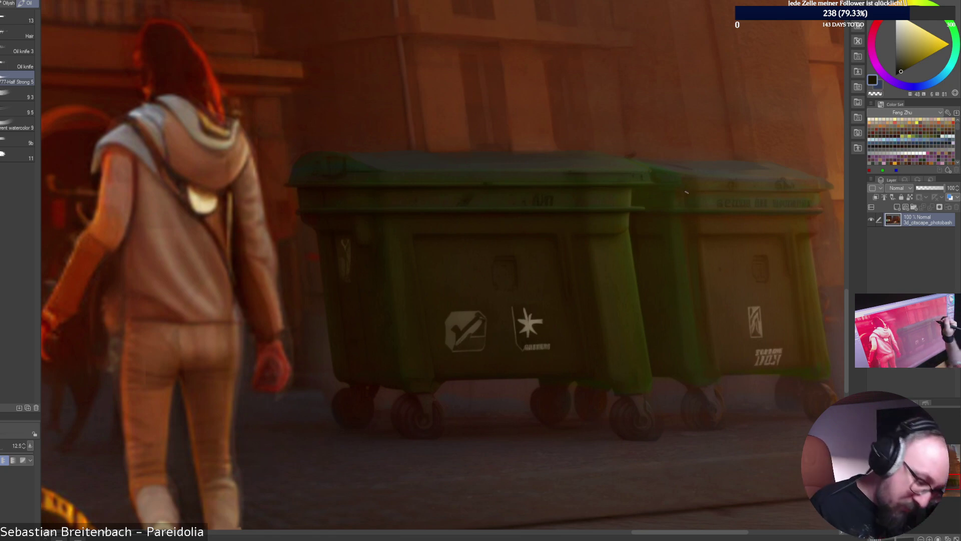
left_click(683, 229, "alt")
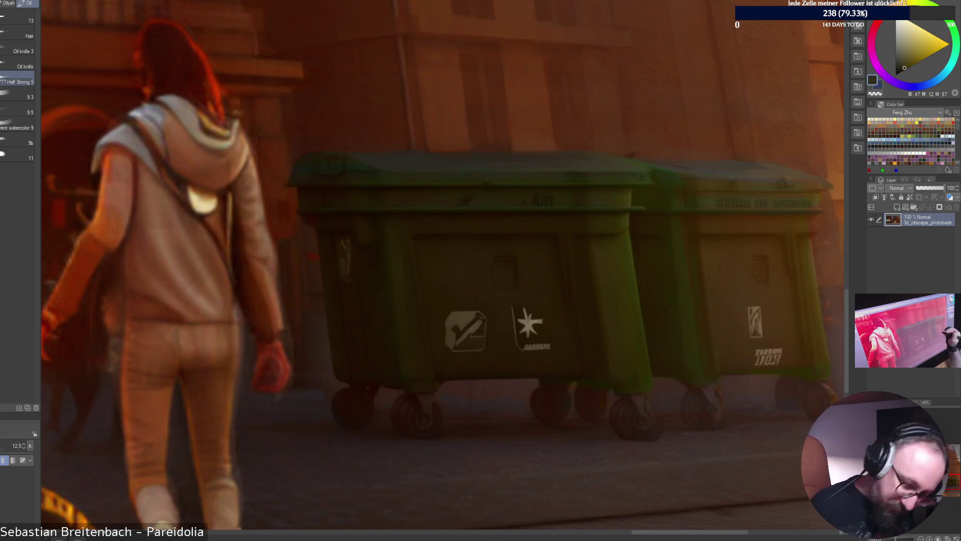
left_click(703, 330, "alt")
left_click(701, 280, "alt")
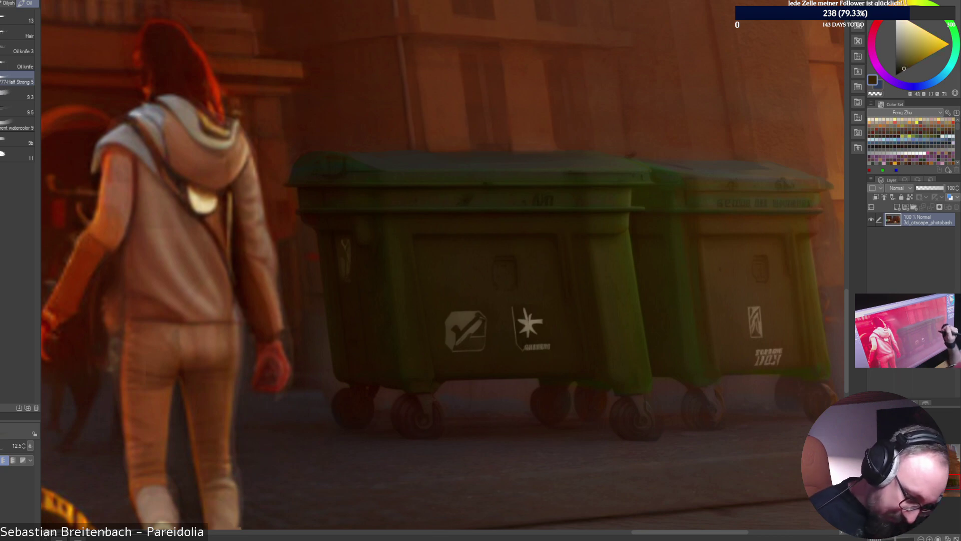
Touch up the near dumpster's left side below the rim and its lid with sampled dark tones, using brush sizes 15 and 12.5.
key("]")
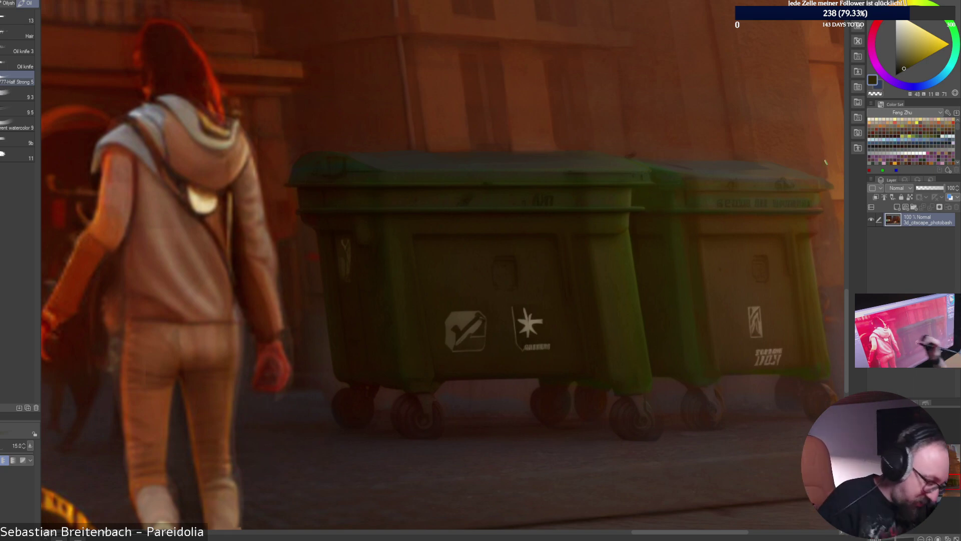
left_click(370, 220, "alt")
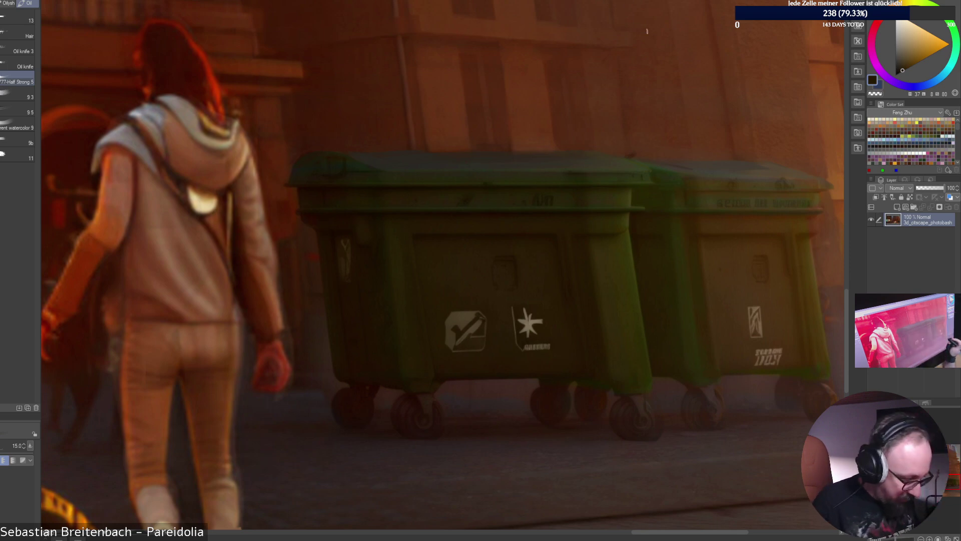
left_click(356, 230, "alt")
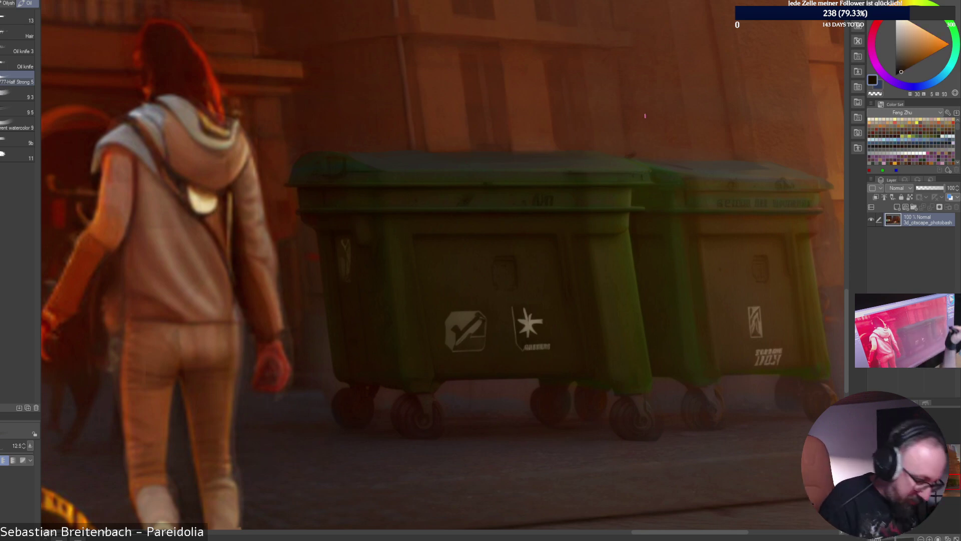
left_click(359, 233, "alt")
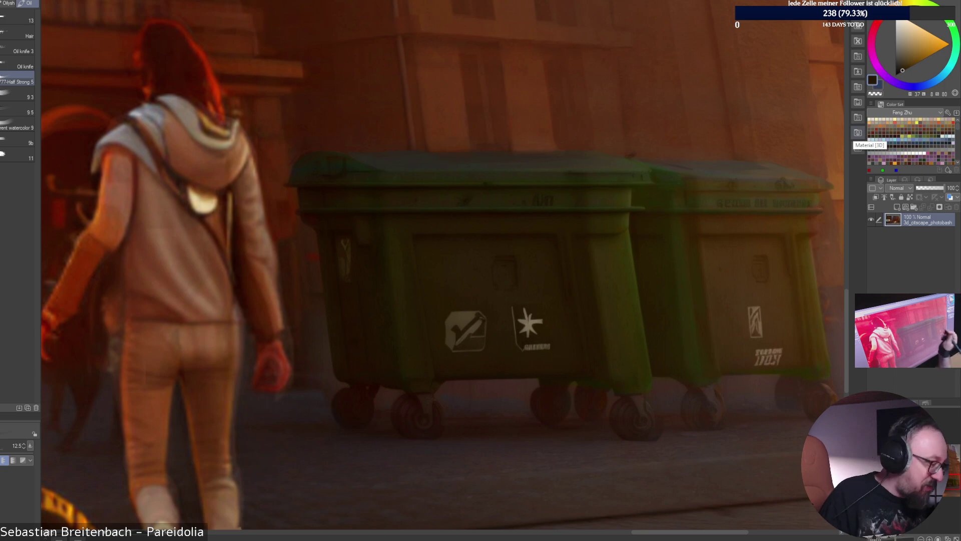
left_click(371, 176, "alt")
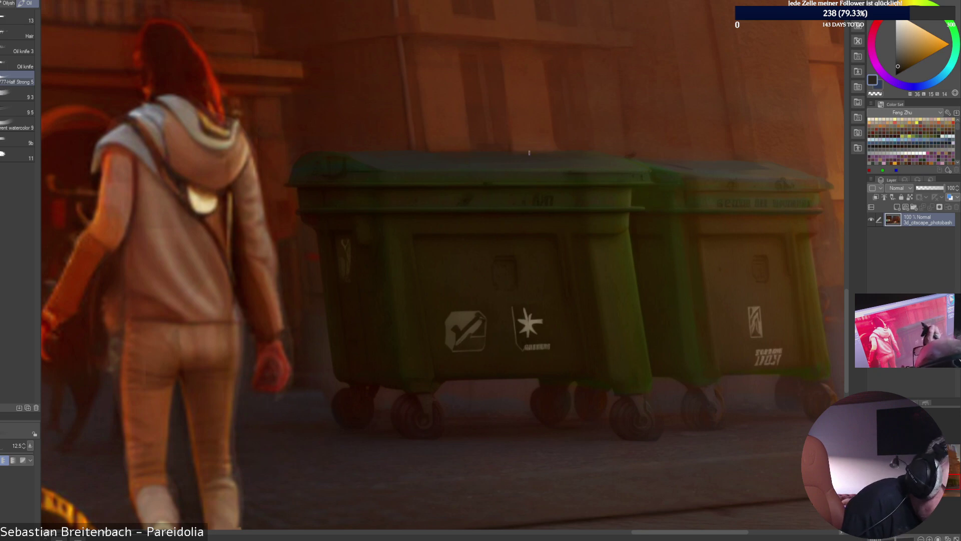
Clean up the wall directly above the near dumpster's lid with reddish browns sampled from the facade.
left_click(457, 145, "alt")
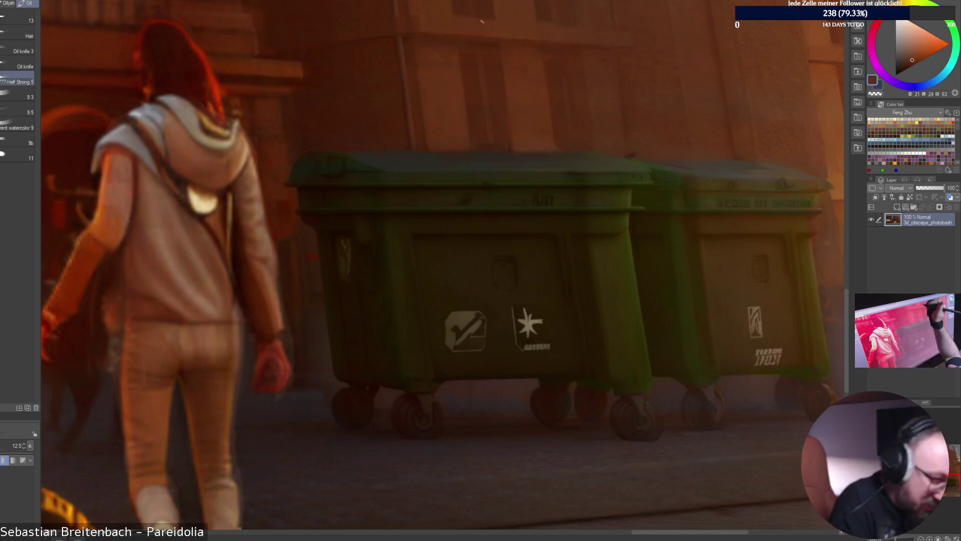
left_click(464, 136, "alt")
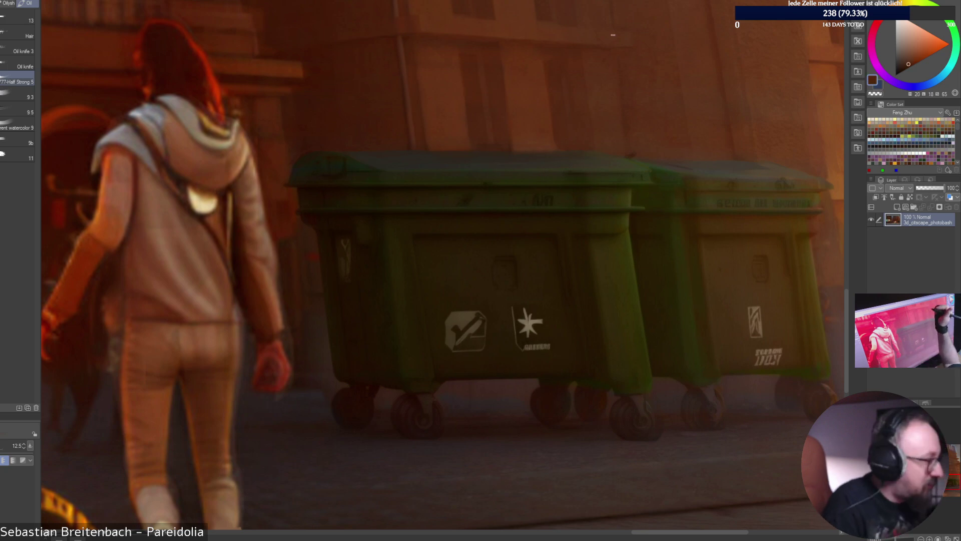
left_click(462, 107, "alt")
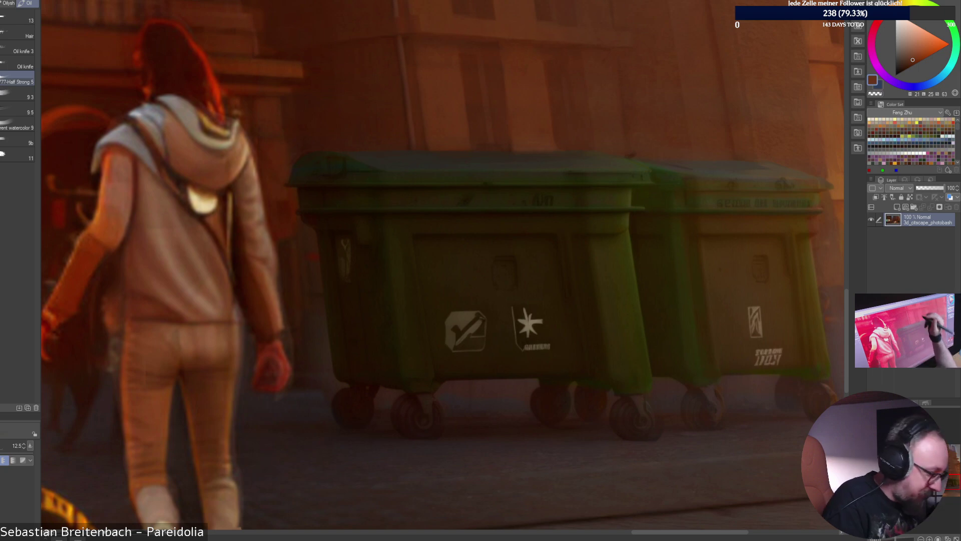
Paint over the right edge of the woman's hood with warm greys and oranges sampled from the hood.
left_click(239, 121, "alt")
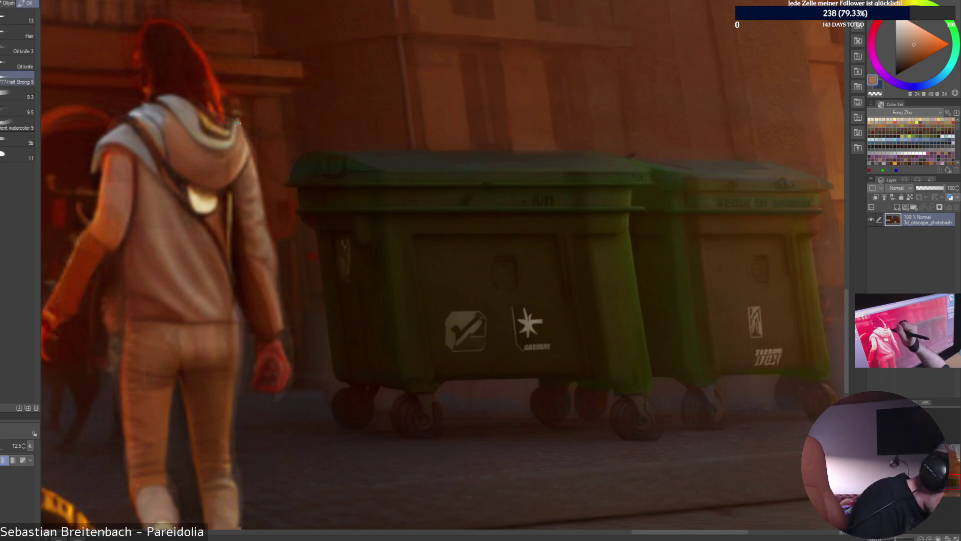
left_click(241, 126, "alt")
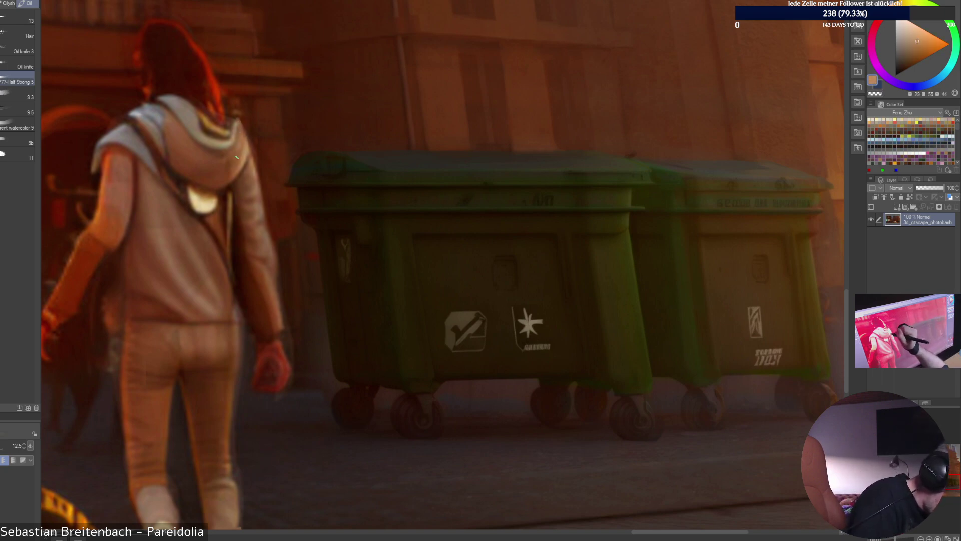
left_click(236, 172, "alt")
left_click(235, 123, "alt")
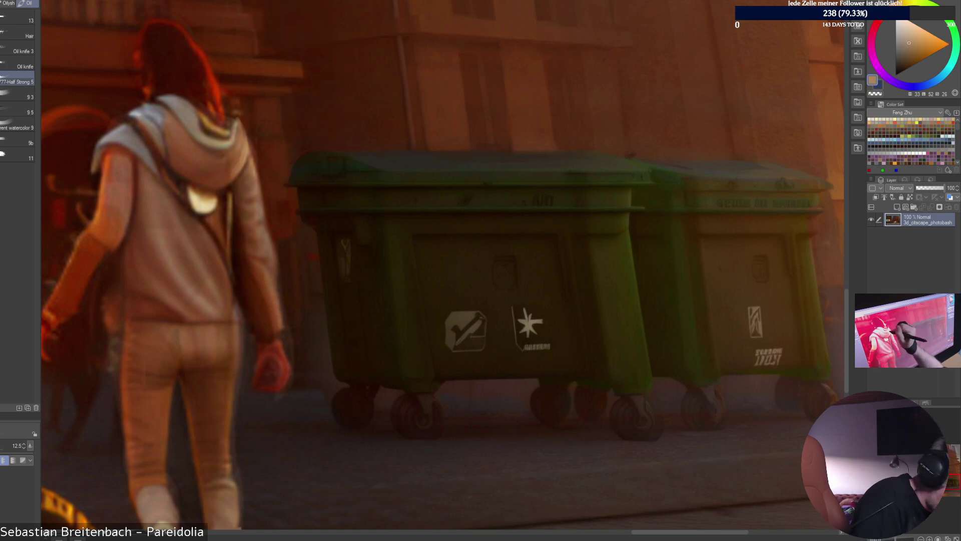
mouse_move(235, 123)
left_mouse_down()
mouse_move(223, 105)
mouse_move(232, 120)
left_mouse_up()
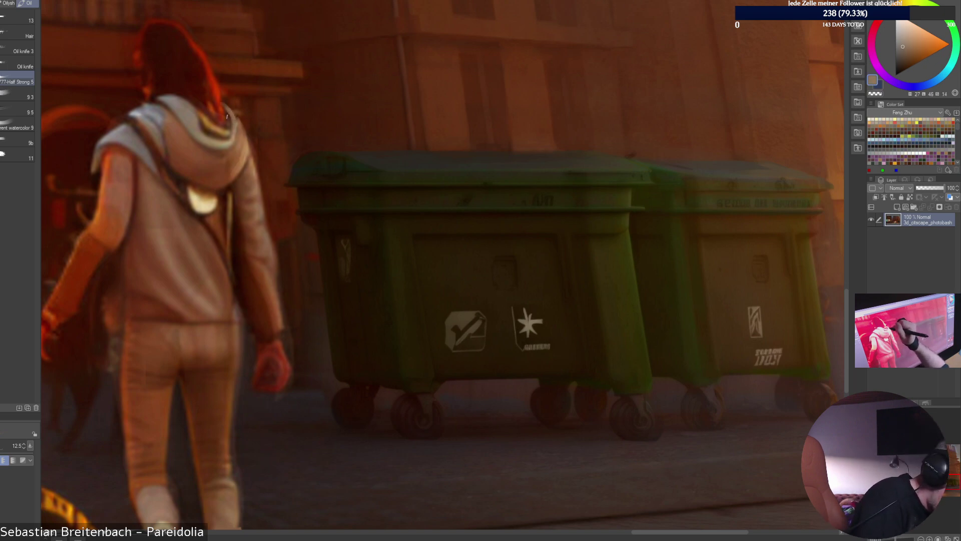
Refine the tips of the woman's hair above the hood with bright and dark reds sampled from the hair.
left_click(220, 108, "alt")
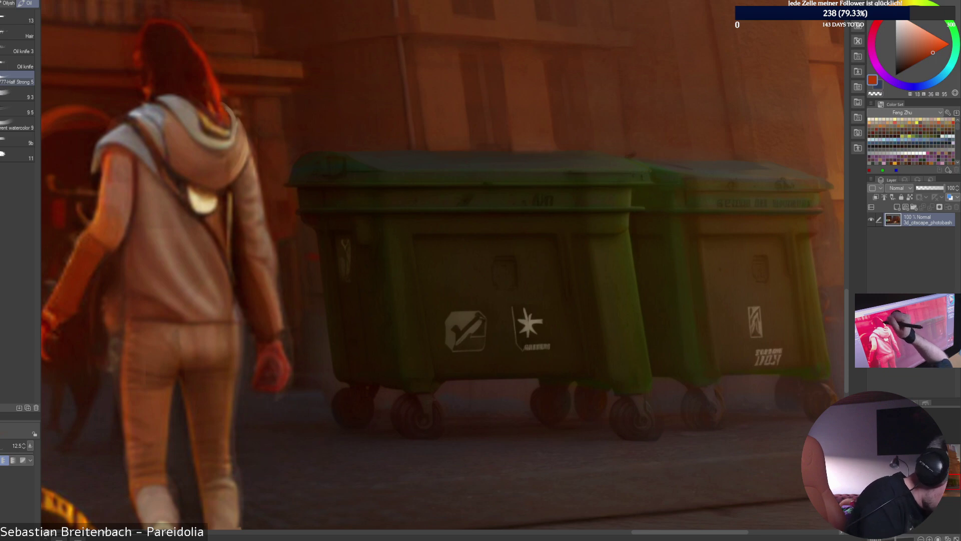
left_click(215, 105, "alt")
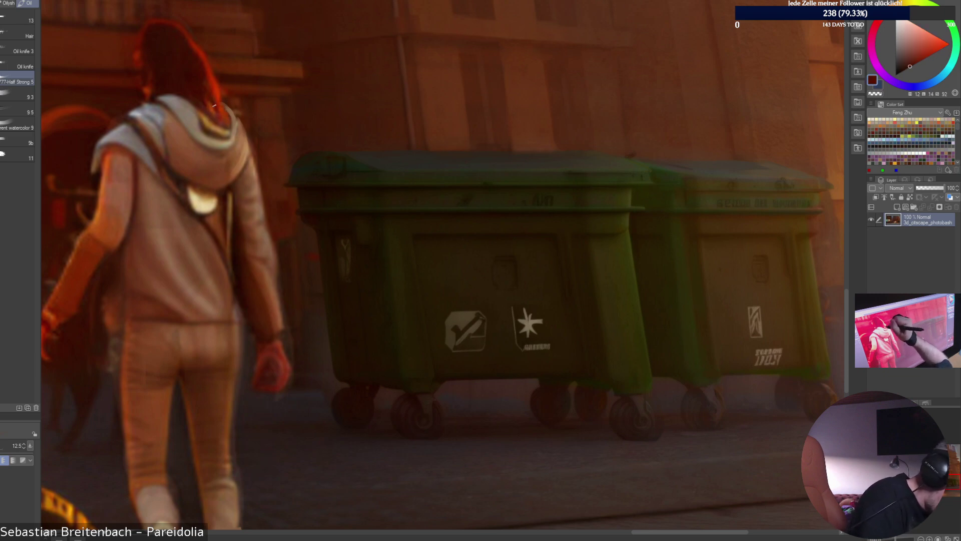
left_click(216, 102, "alt")
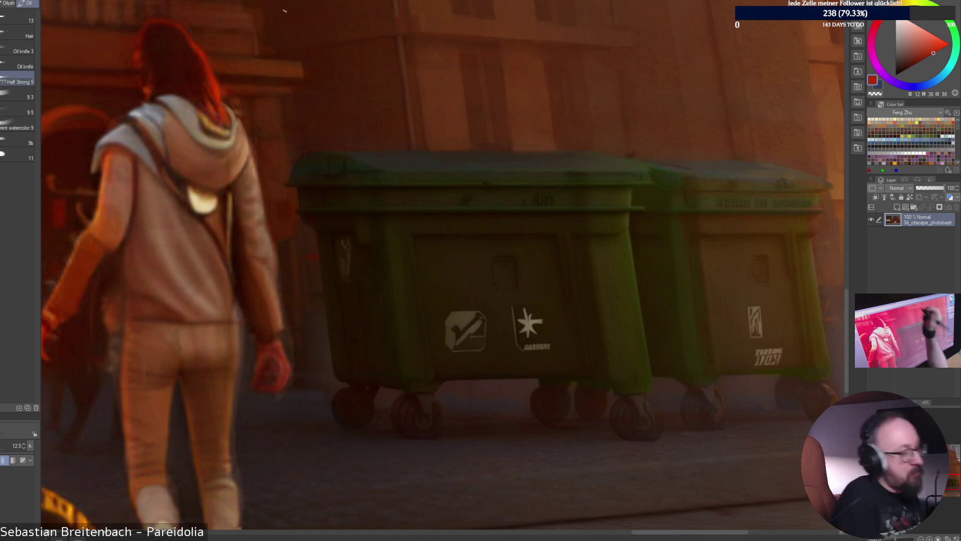
Smooth the light trim inside the hood's opening below the hair with sampled orange, ochre and dark red tones.
left_click(223, 133, "alt")
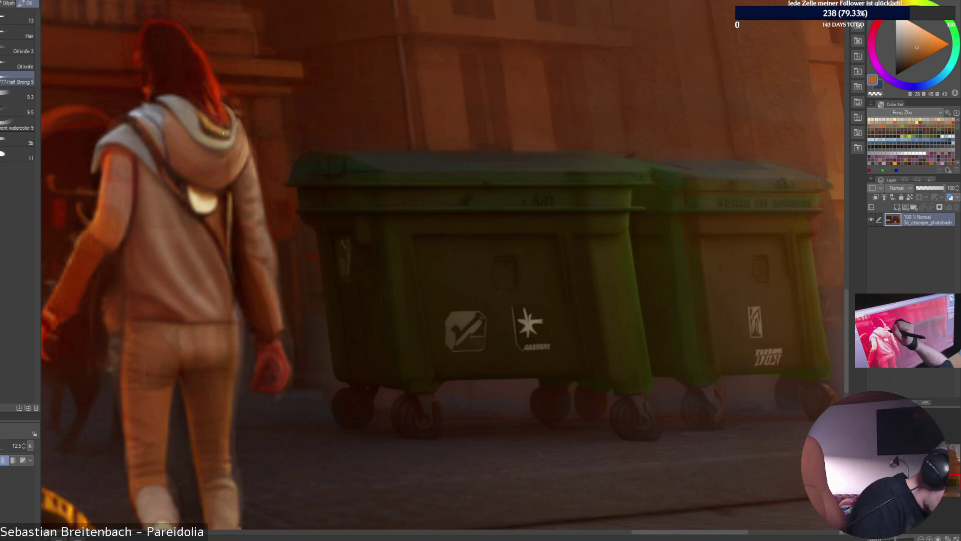
left_click(224, 133, "alt")
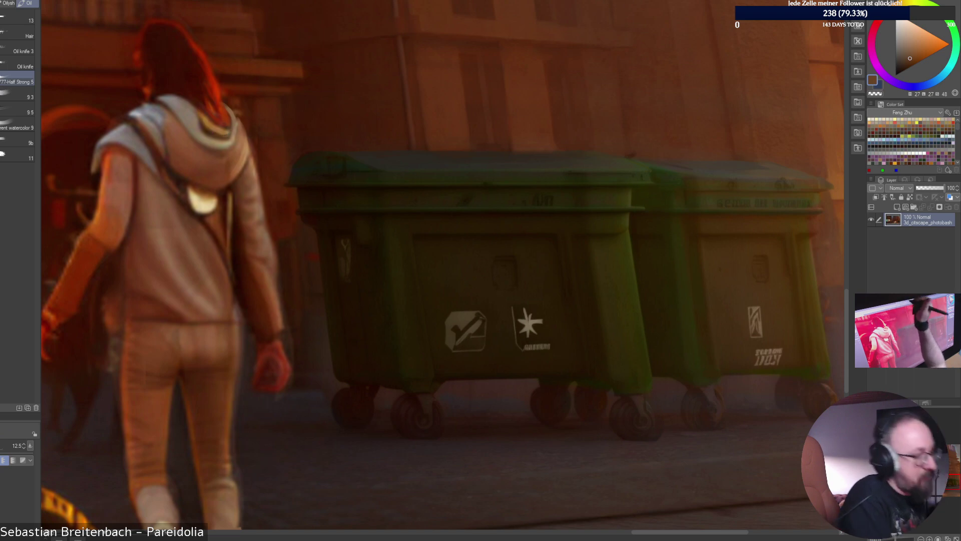
left_click(204, 121, "alt")
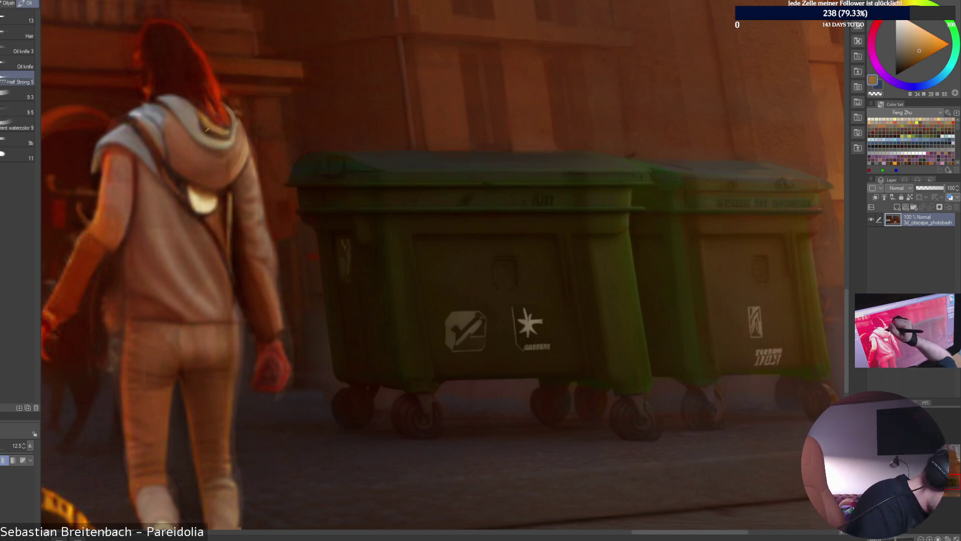
left_click(200, 132, "alt")
left_click(199, 116, "alt")
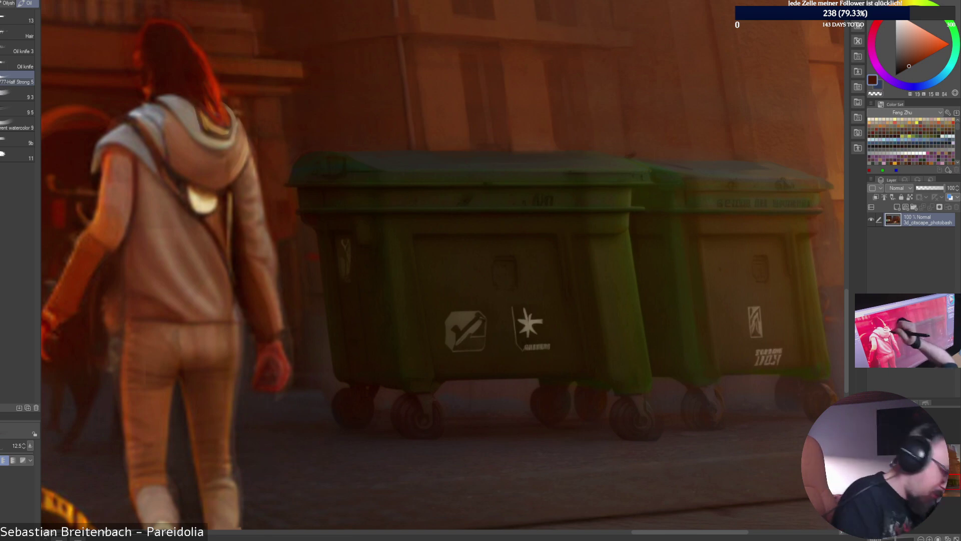
Blend the back of the hood beneath its opening with greyish browns sampled from the fabric.
left_click(240, 118, "alt")
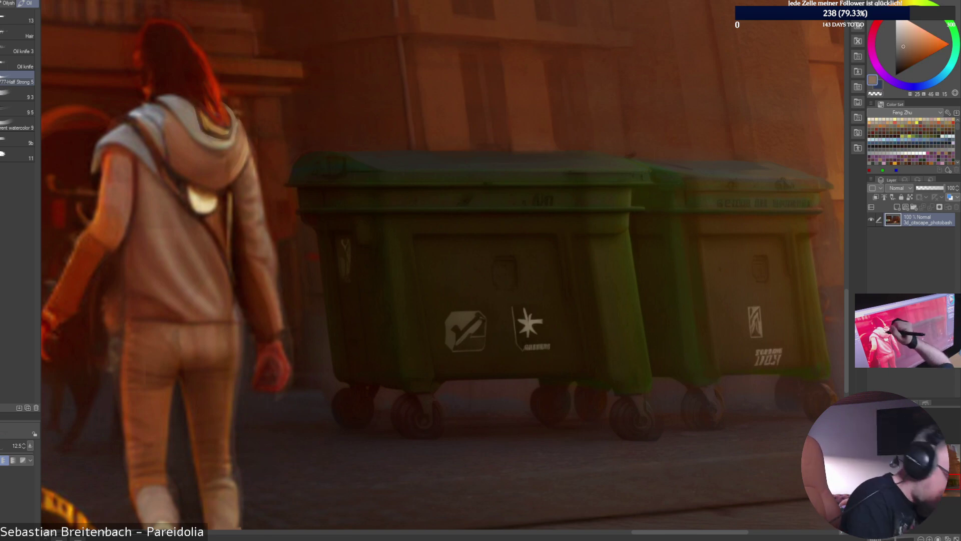
left_click(210, 140, "alt")
left_click(200, 145, "alt")
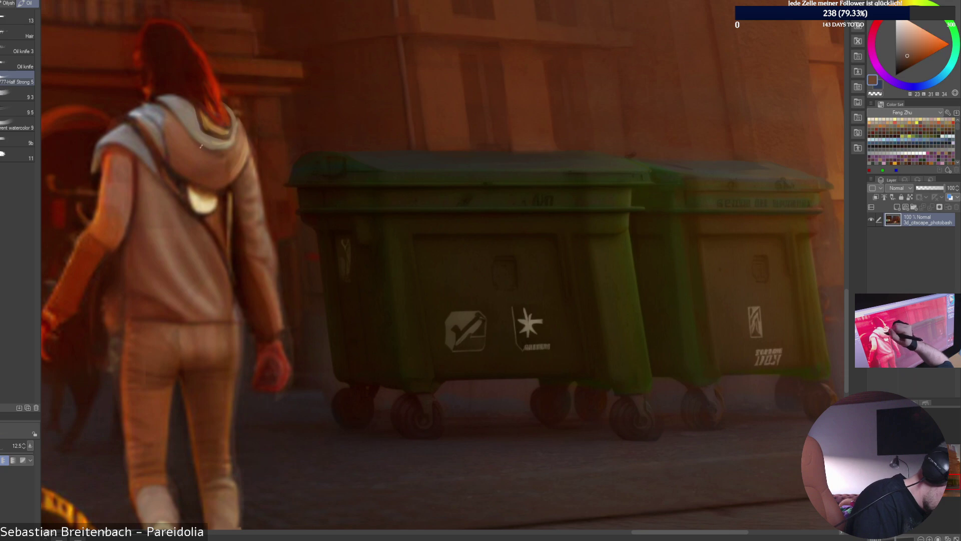
left_click(219, 154, "alt")
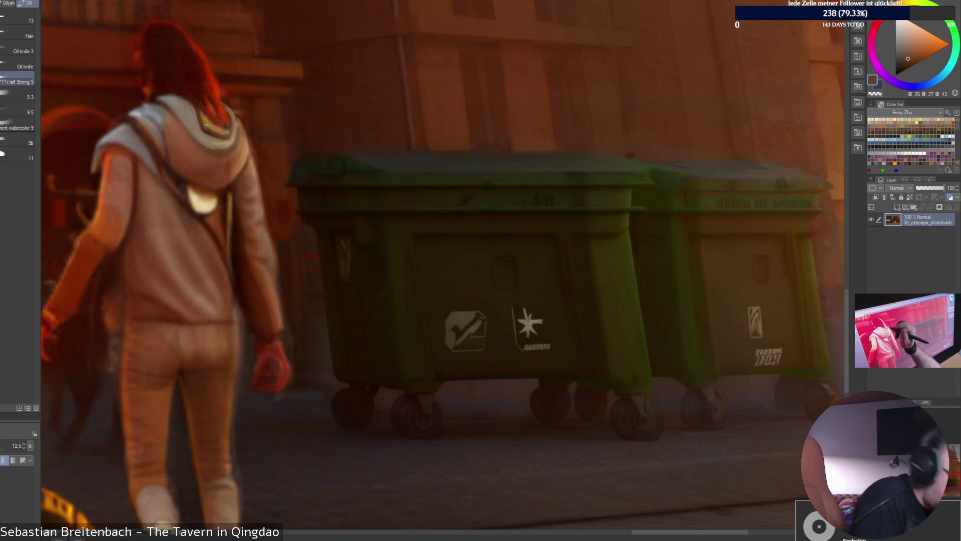
left_click(219, 154, "alt")
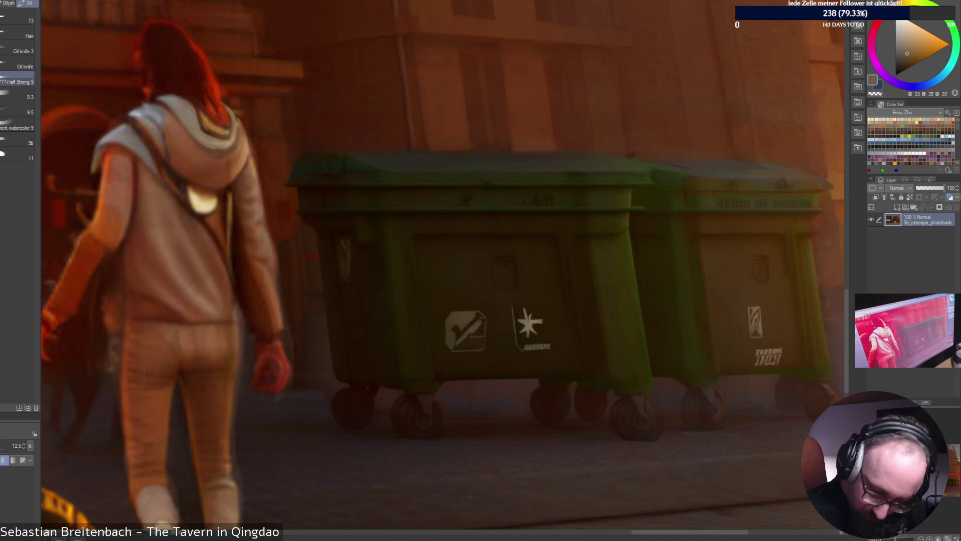
Refine the rear dumpster's lid and front rim with muted dark tones sampled from it, using brush sizes 20 and 10.
key("ctrl+0")
key("bracketright")
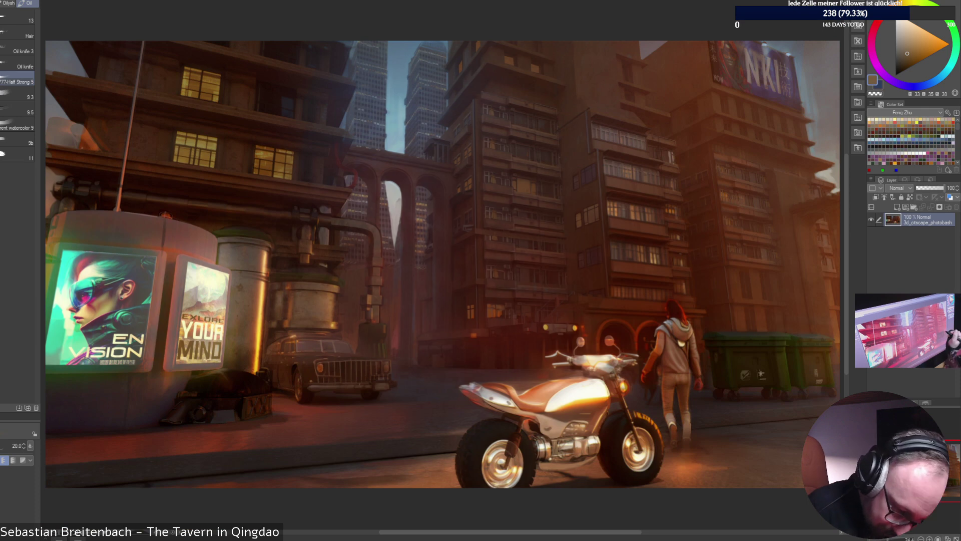
left_click(805, 375, "alt")
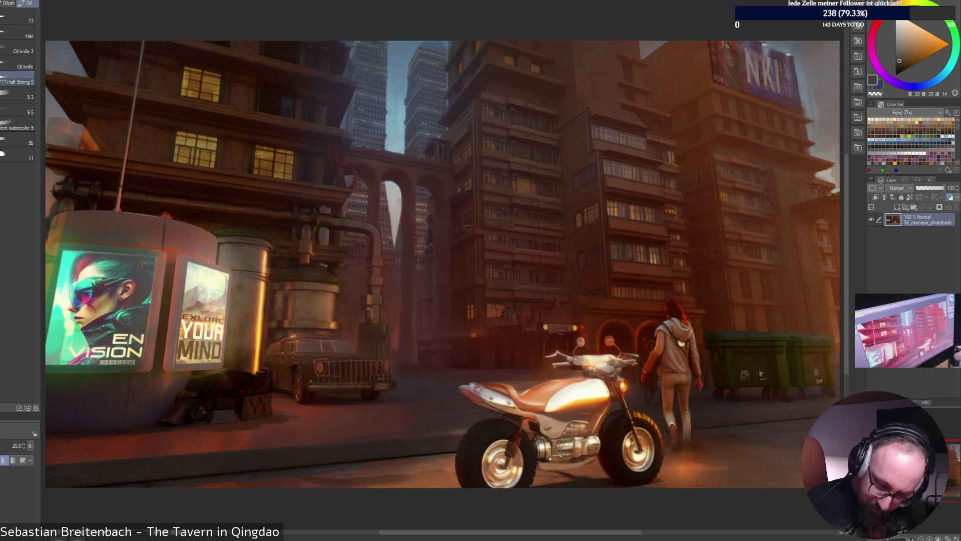
key("ctrl+alt+0")
left_click(954, 479)
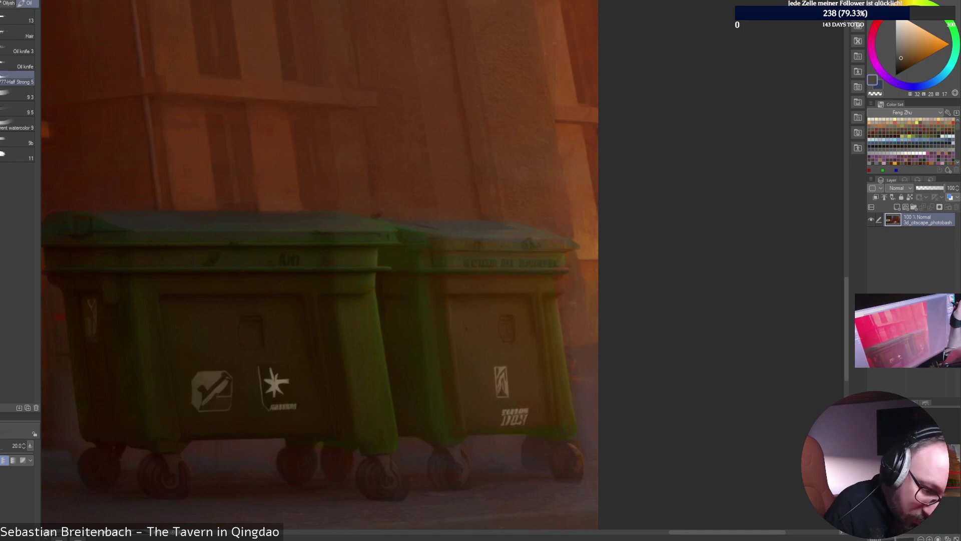
key("[")
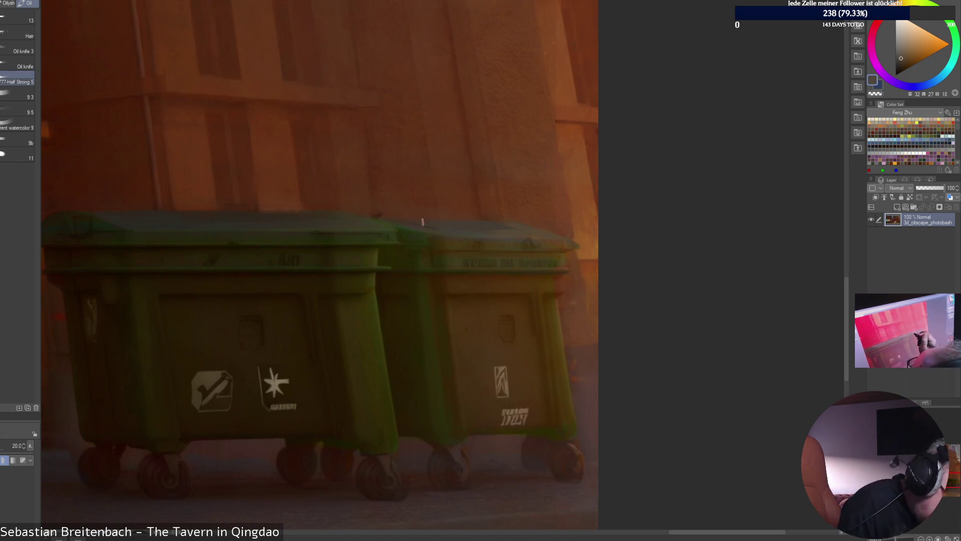
key("bracketleft")
key("bracketleft")
key("bracketleft")
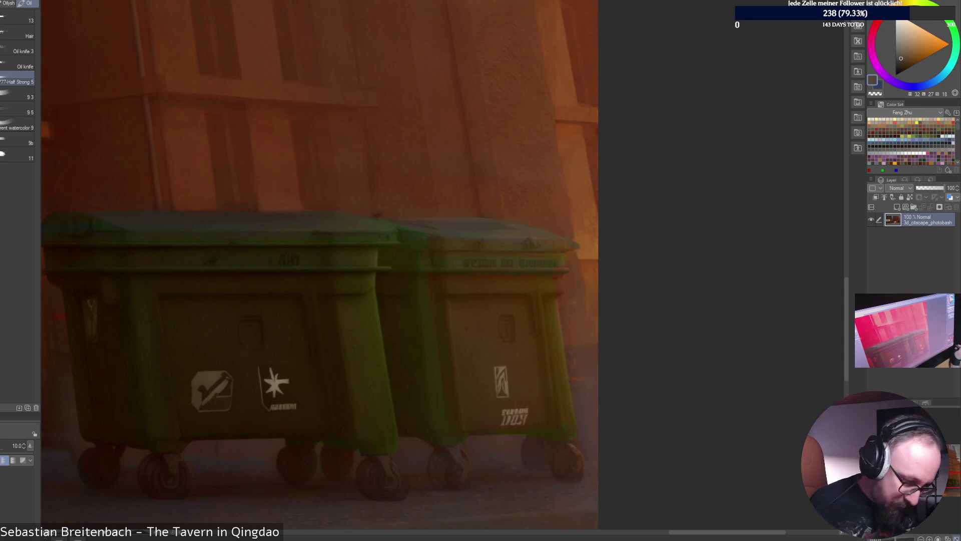
key("ctrl+0")
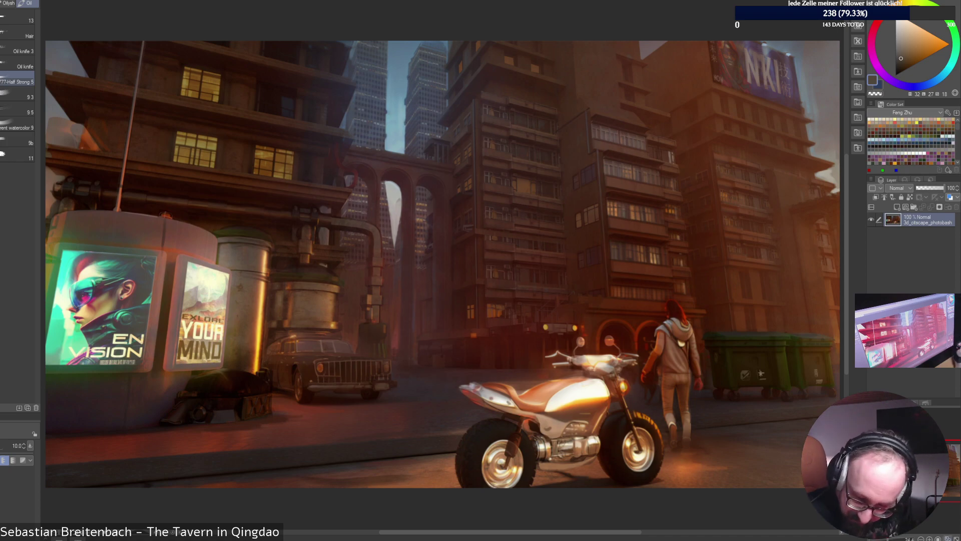
Refine the rear dumpster's front panel and outer edge with dark olive and brown tones sampled from it.
key("ctrl+alt+0")
left_click_drag(913, 470, 954, 482)
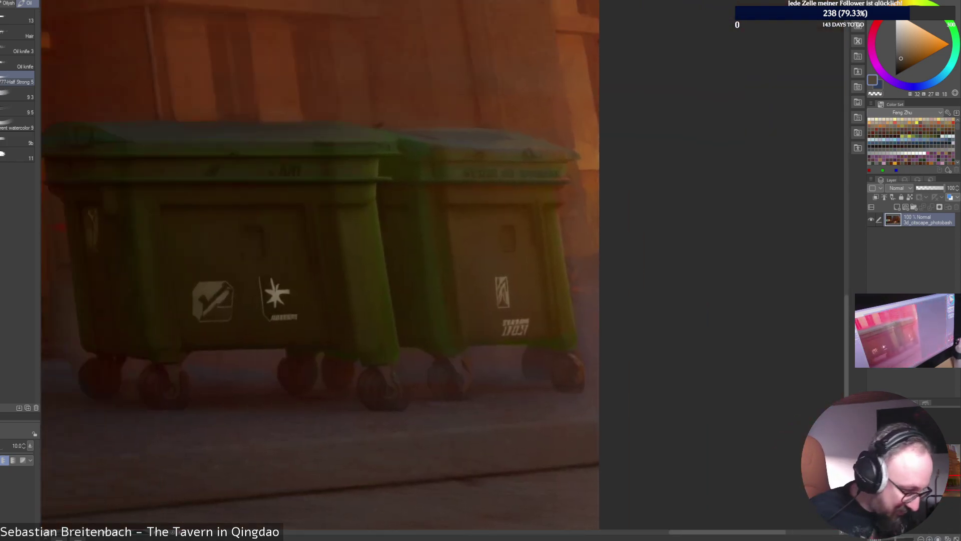
left_click(478, 248, "alt")
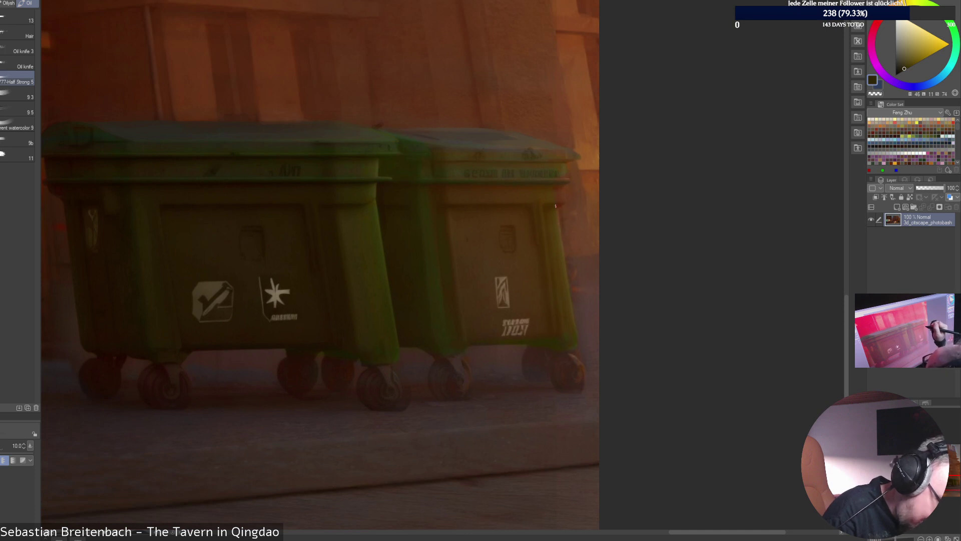
left_click(543, 240, "alt")
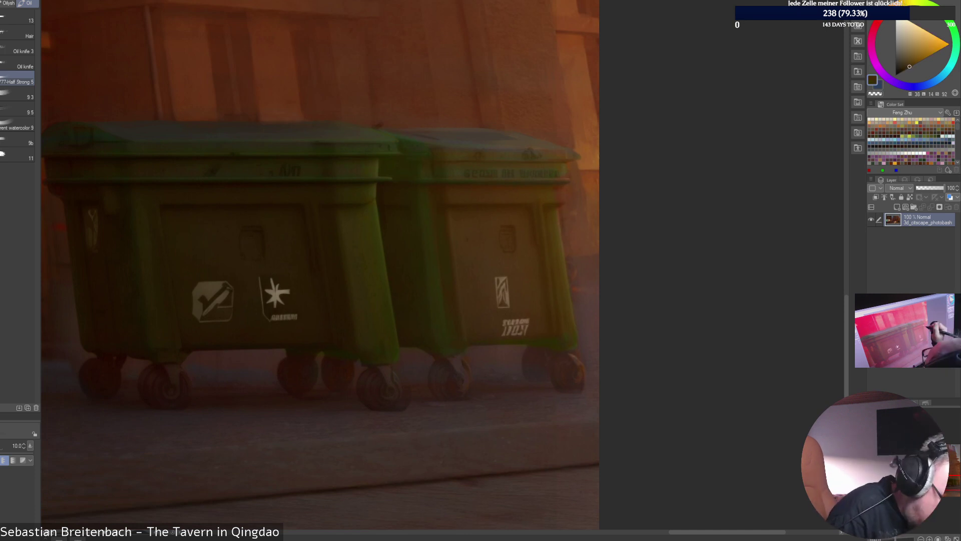
left_click(552, 191, "alt")
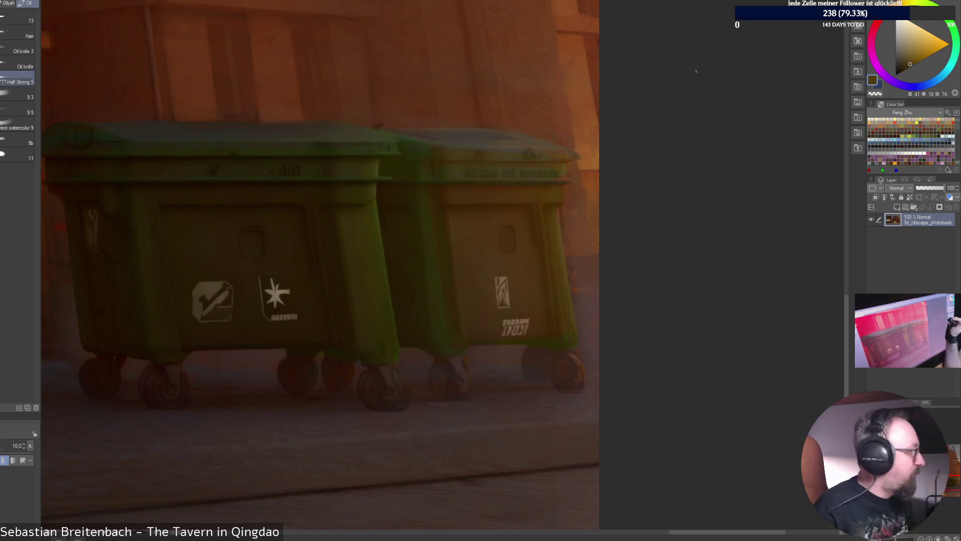
left_click(567, 196, "alt")
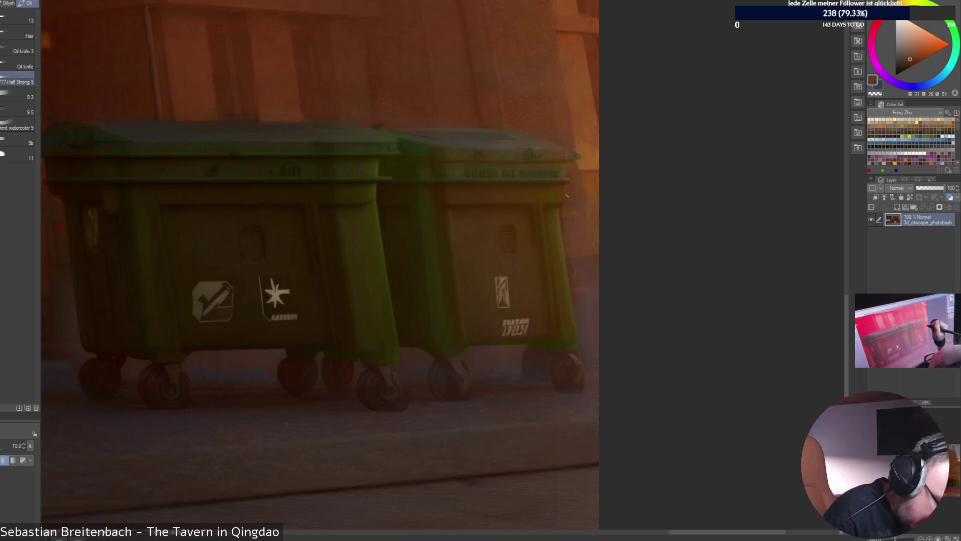
Blend the wall beside and above the rear dumpster with sampled reddish browns and a brighter orange, using brush size 15.
left_click(588, 177, "alt")
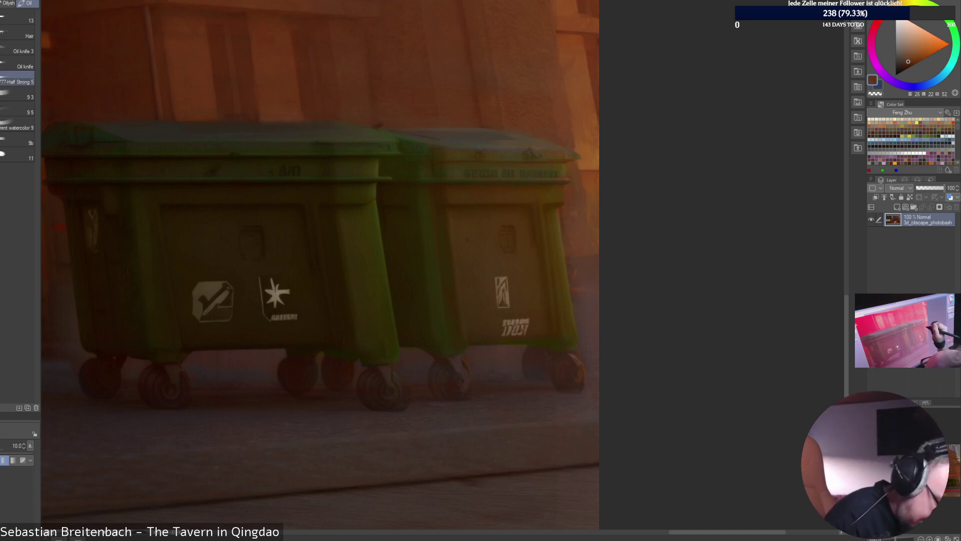
key("bracketright")
key("bracketright")
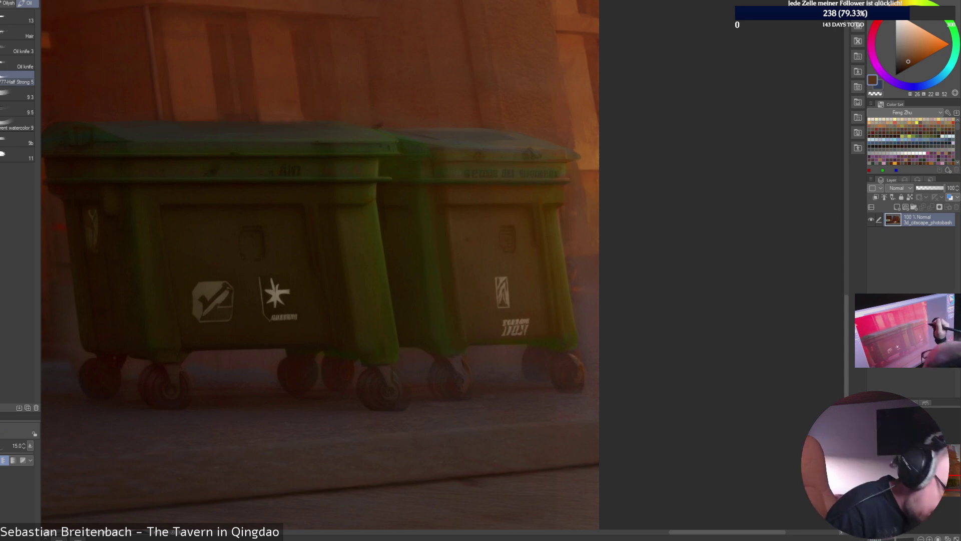
left_click(570, 211, "alt")
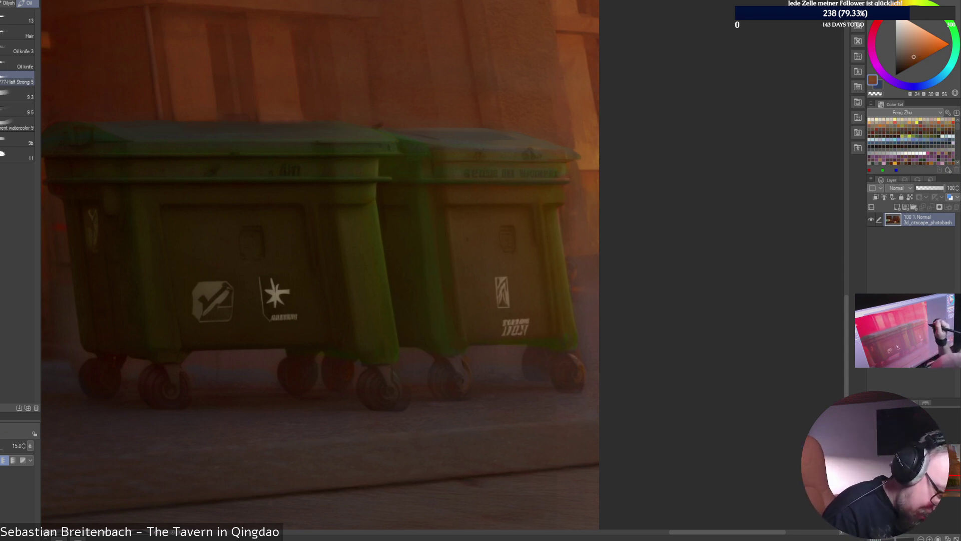
left_click(918, 55)
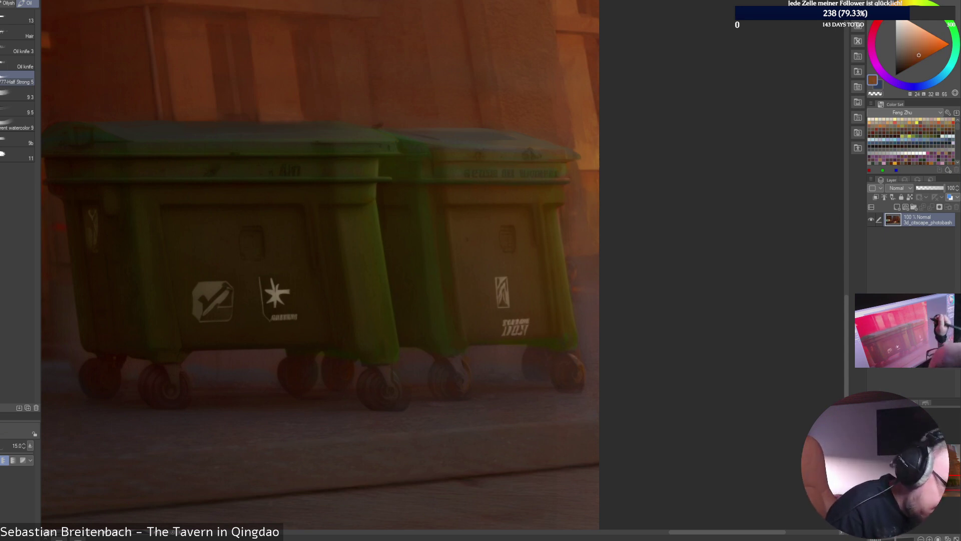
left_click(567, 91, "alt")
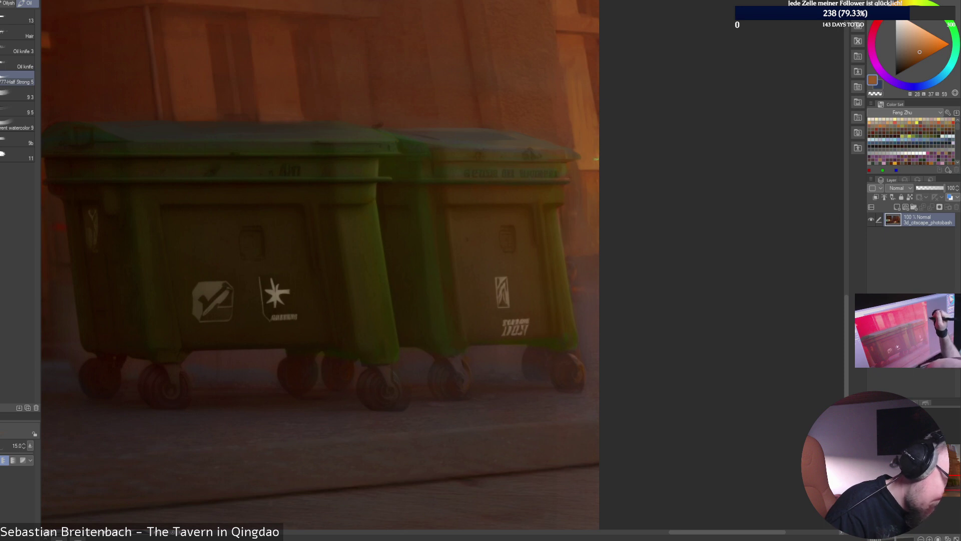
left_click(560, 96, "alt")
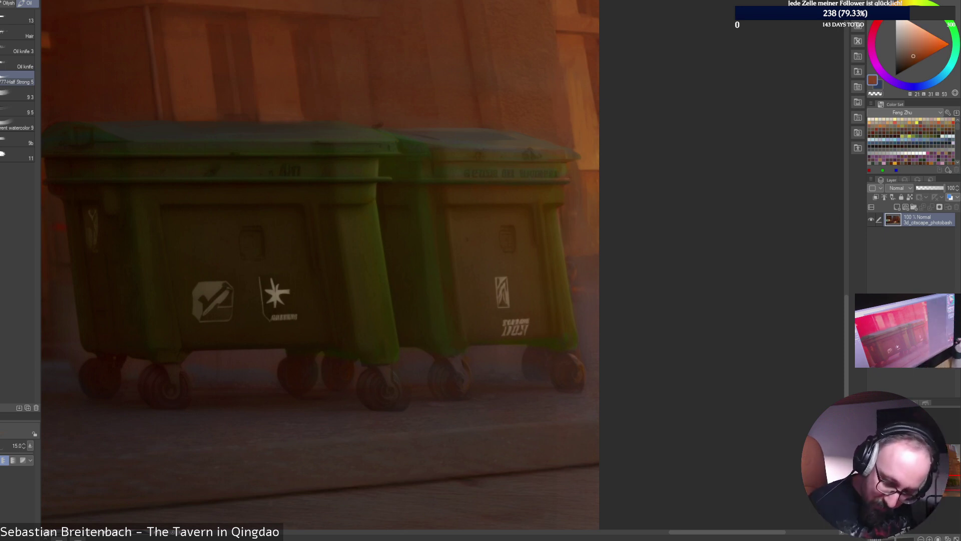
Smooth the pillar's edge and the lit orange wall strip above the rear dumpster with sampled browns and oranges.
left_click_drag(565, 94, 521, 183)
left_click_drag(523, 141, 553, 331)
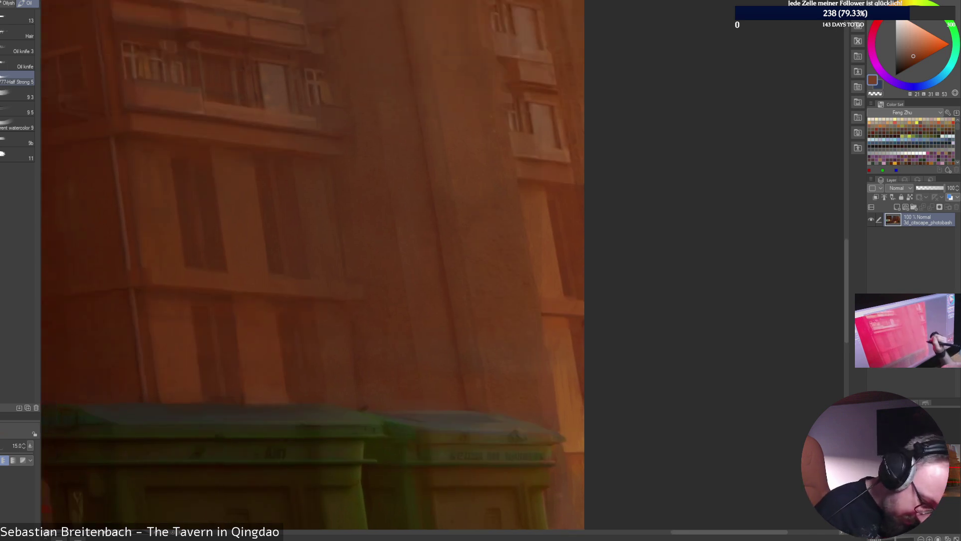
left_click(558, 382, "alt")
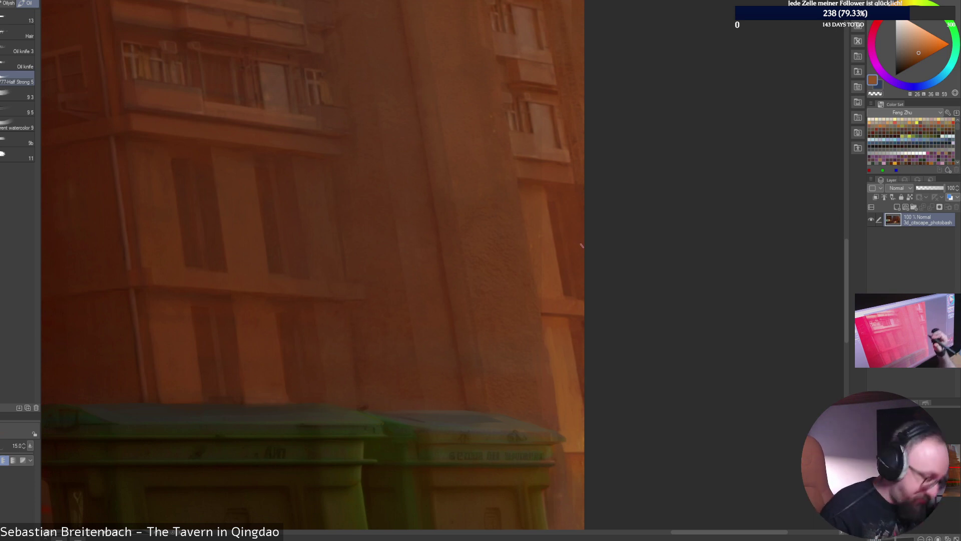
left_click(545, 356, "alt")
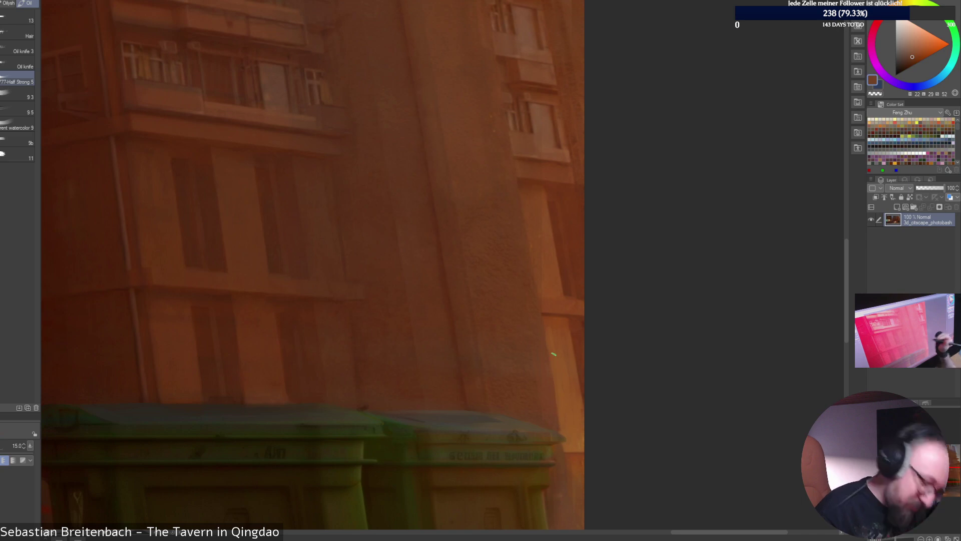
left_click(553, 353, "alt")
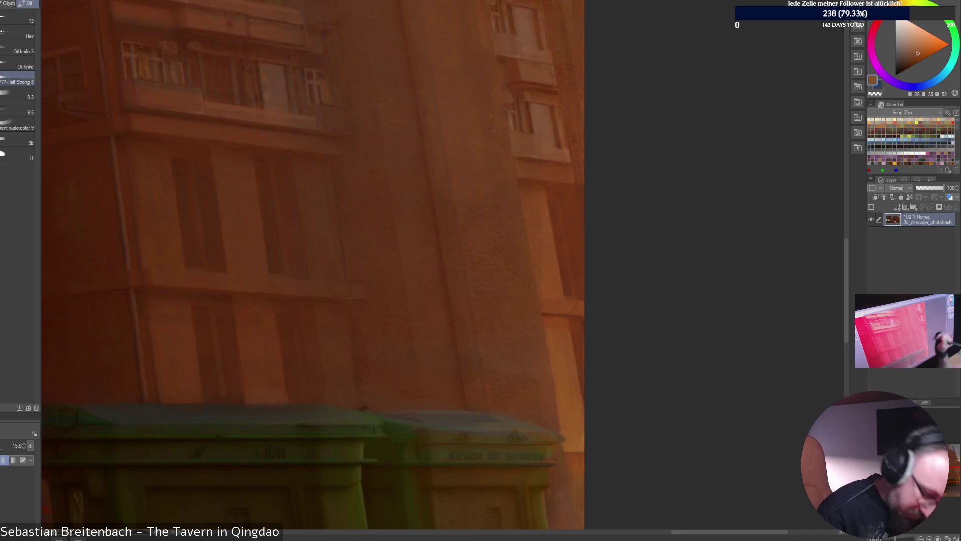
key("ctrl+0")
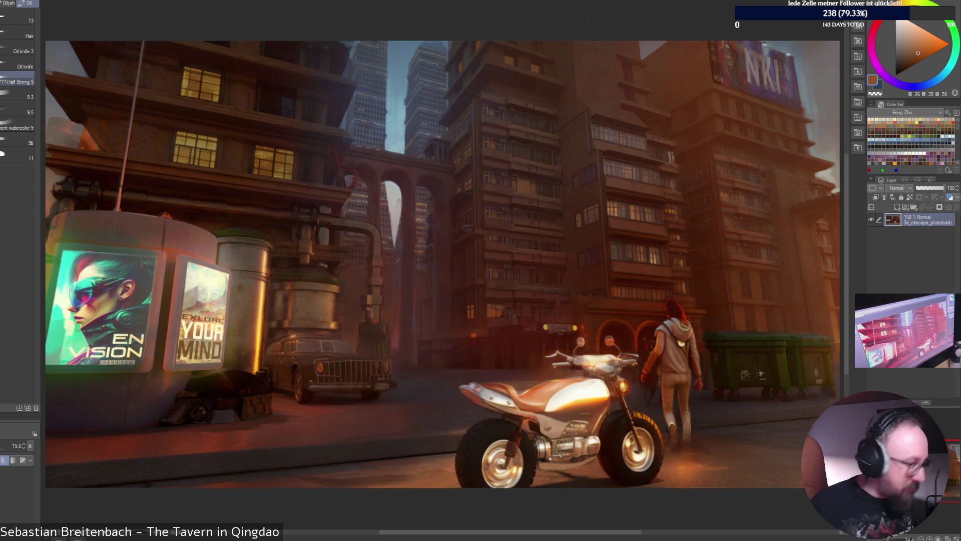
left_click(938, 539)
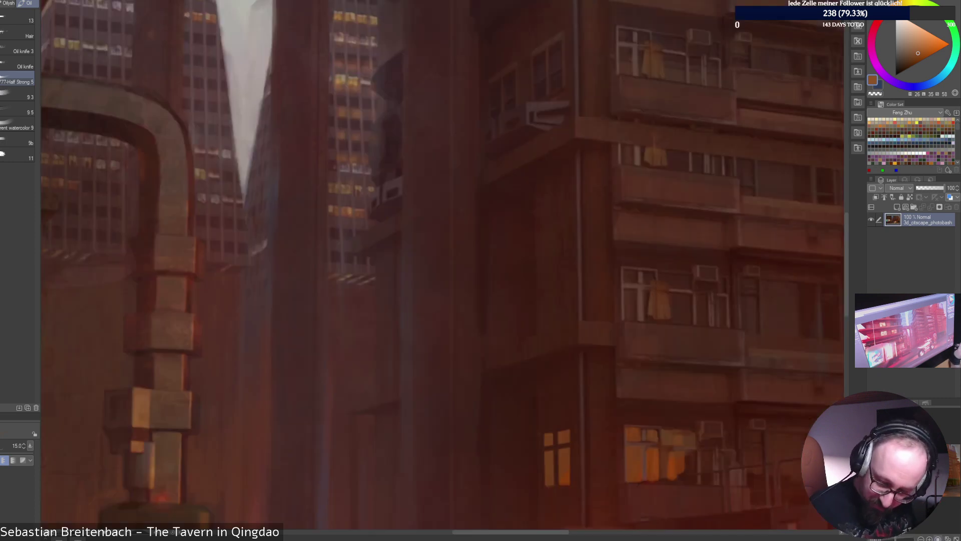
left_click_drag(956, 481, 959, 485)
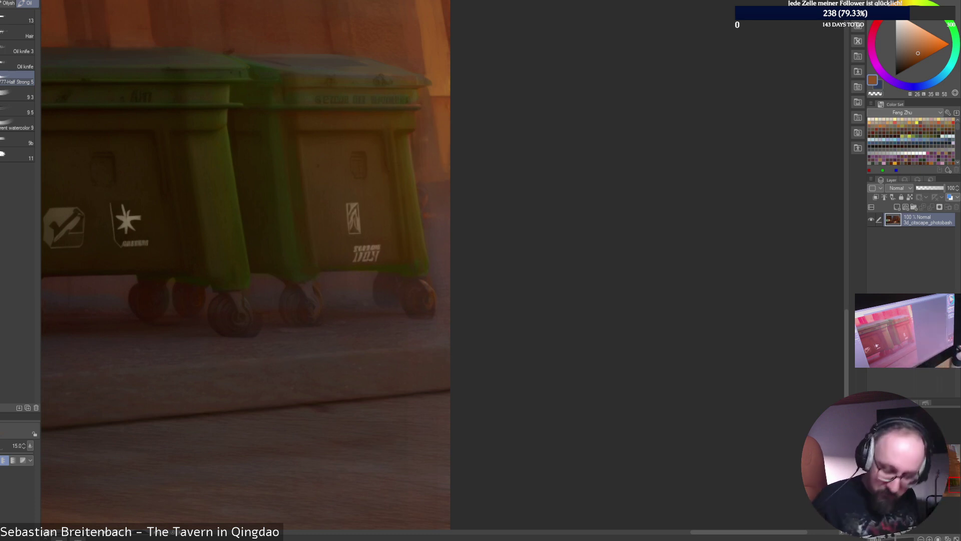
key("ctrl+0")
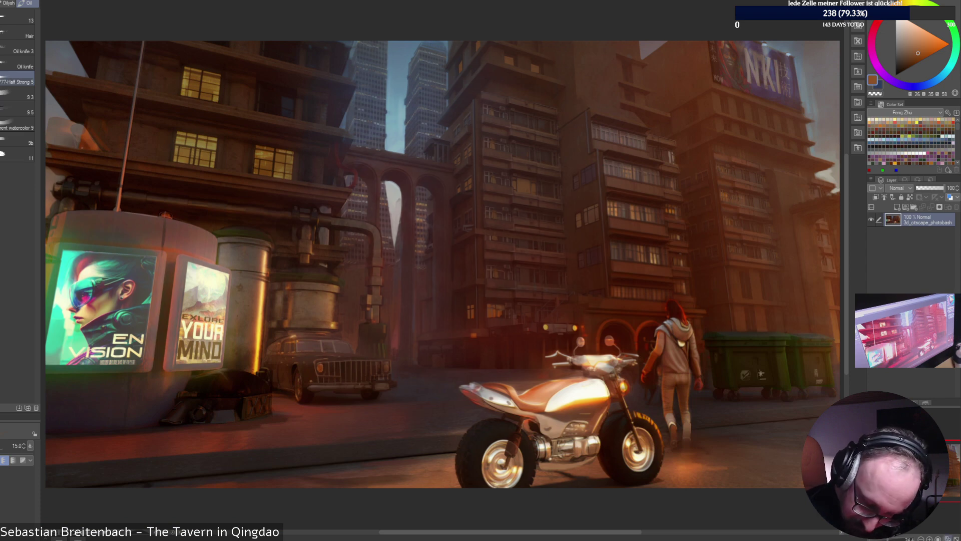
Refine the lit wall strip, the dark recess and the ledge below the windows behind the arch with sampled oranges and reddish browns.
key("ctrl+alt+0")
left_click_drag(958, 467, 959, 468)
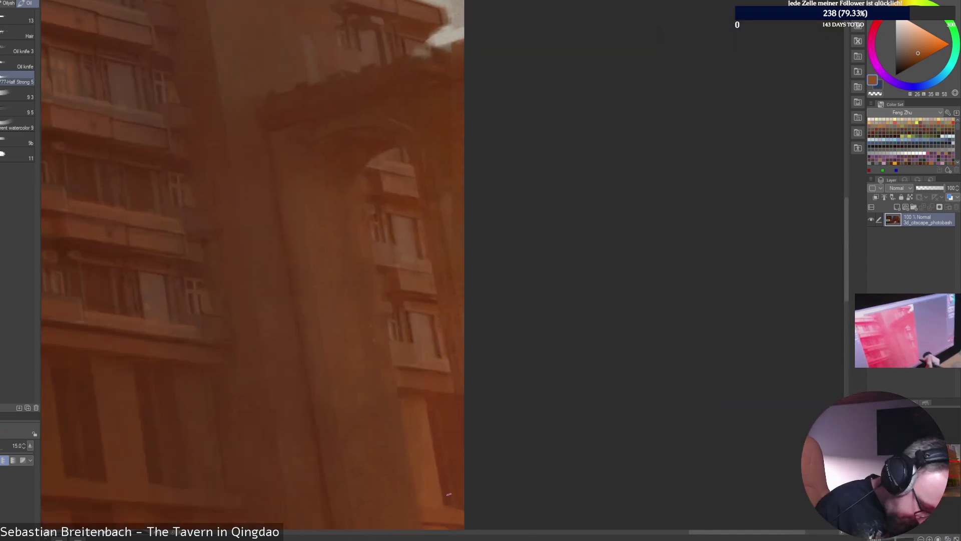
left_click(431, 502, "alt")
left_click(424, 493, "alt")
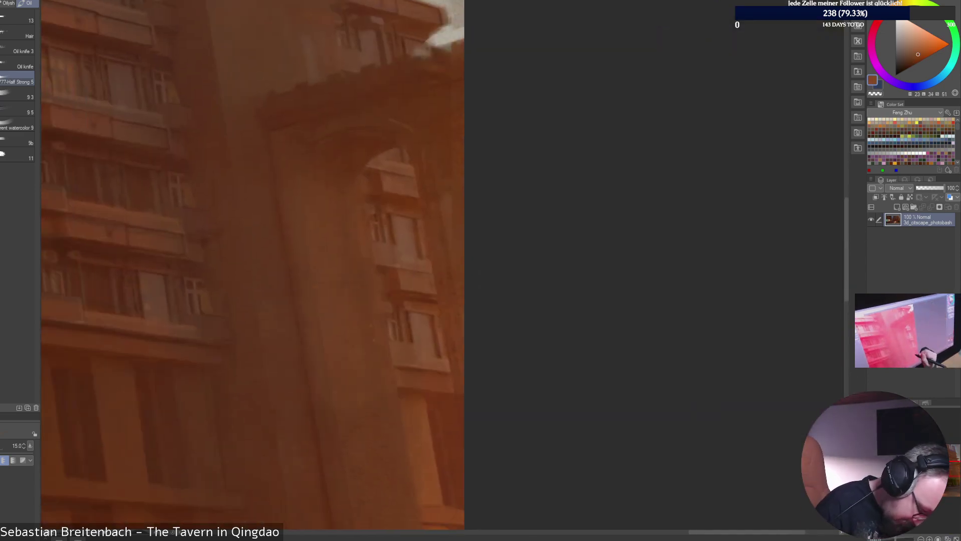
left_click(431, 402, "alt")
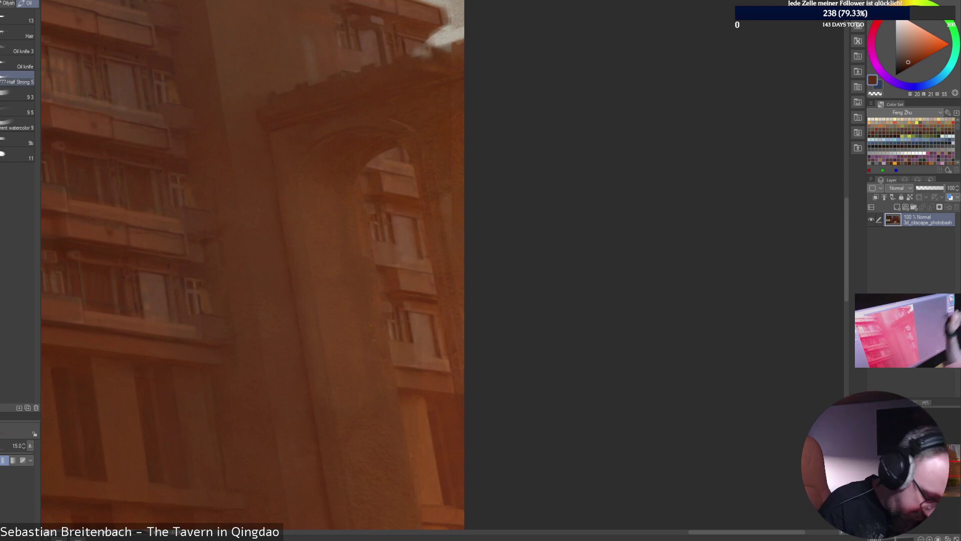
left_click(399, 389, "alt")
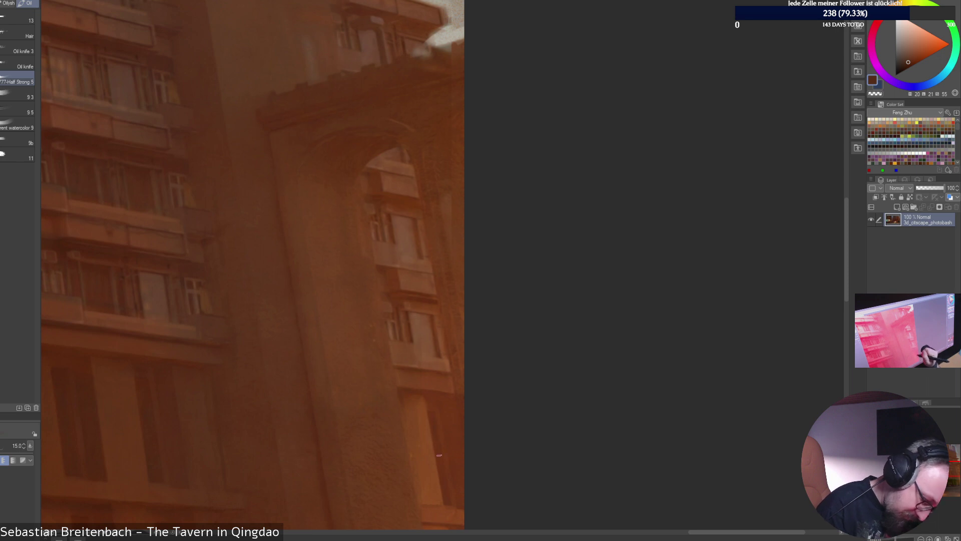
left_click(402, 422, "alt")
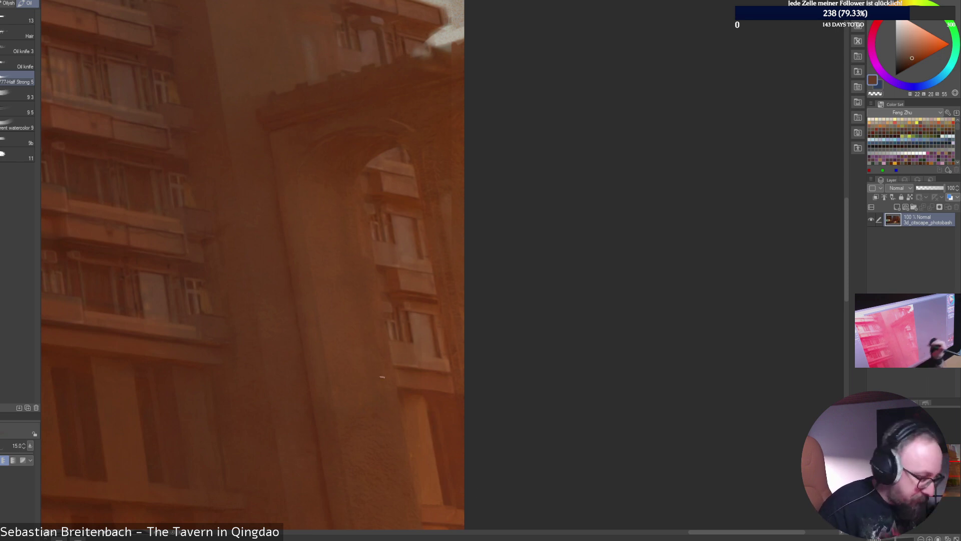
Soften the arch's inner curve and the shadow line down its pillar with reddish browns sampled from the stone.
left_click(317, 154, "alt")
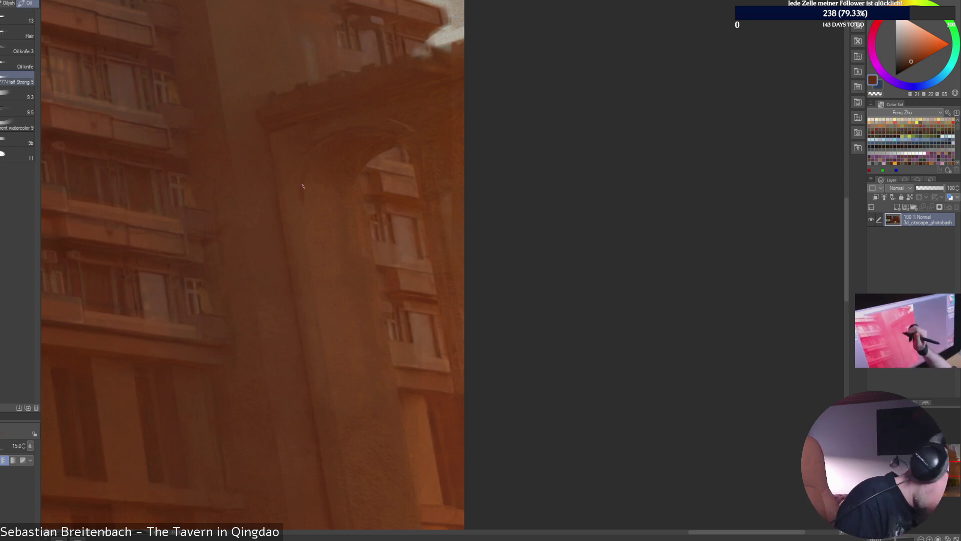
left_click(307, 167, "alt")
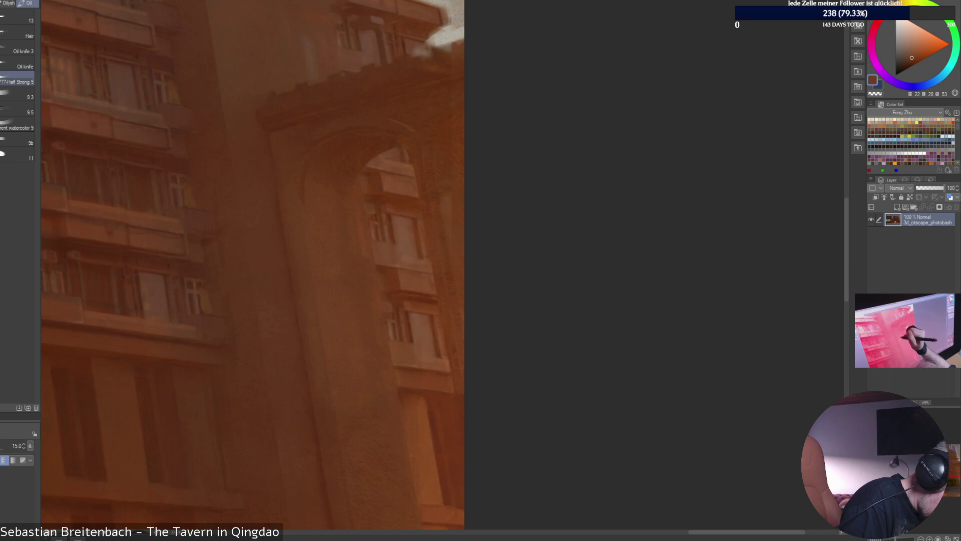
left_click(318, 153, "alt")
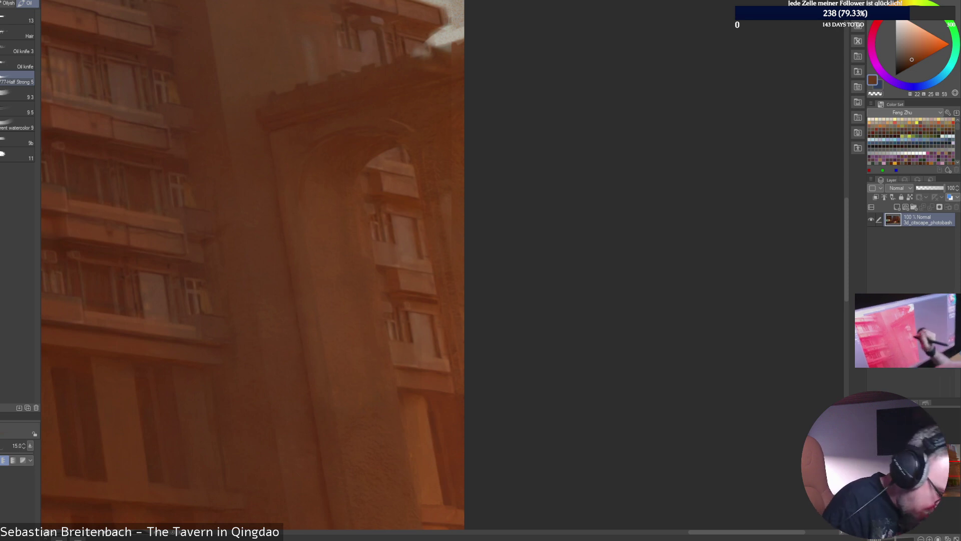
Touch up the balcony facade seen through the arch and the adjoining narrow pillar with sampled brown tones.
left_click(402, 252, "alt")
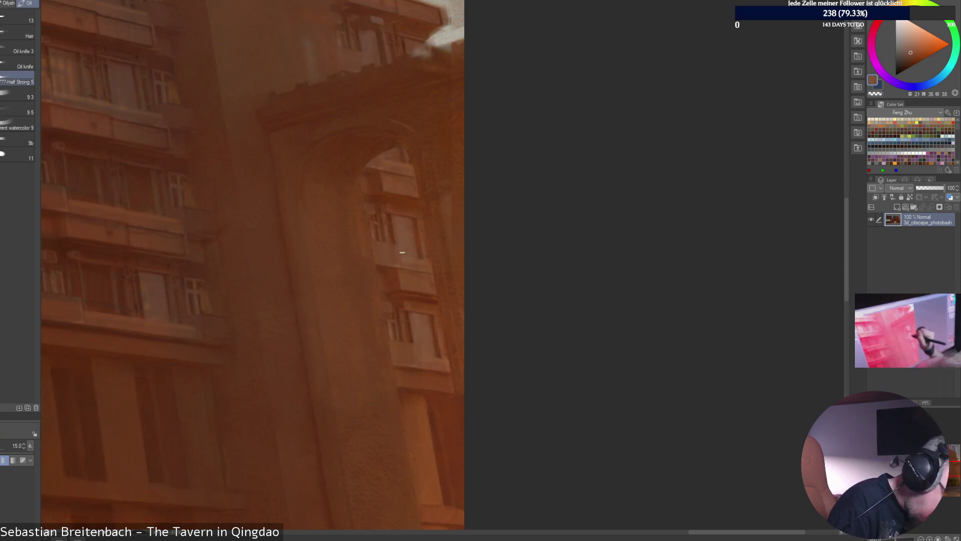
left_click(436, 200, "alt")
left_click(394, 248, "alt")
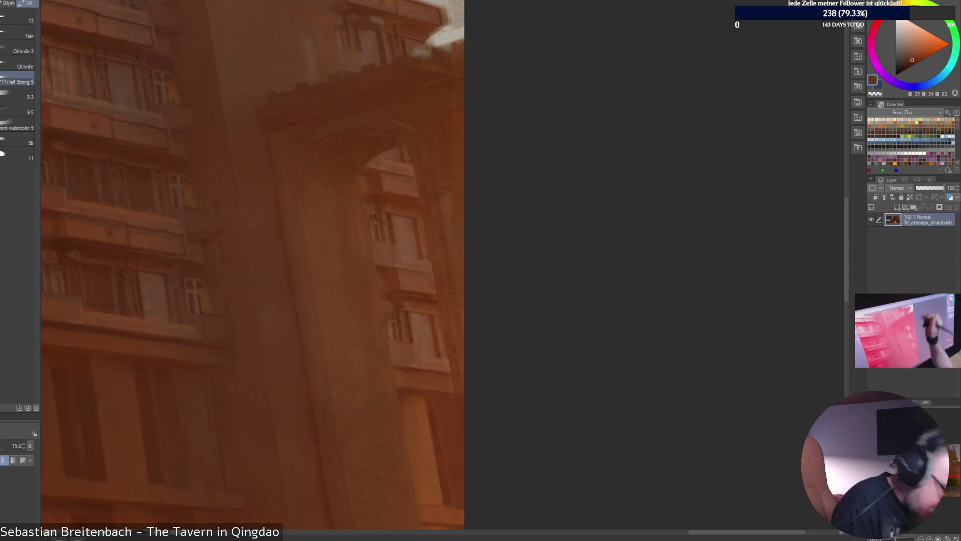
key("ctrl+0")
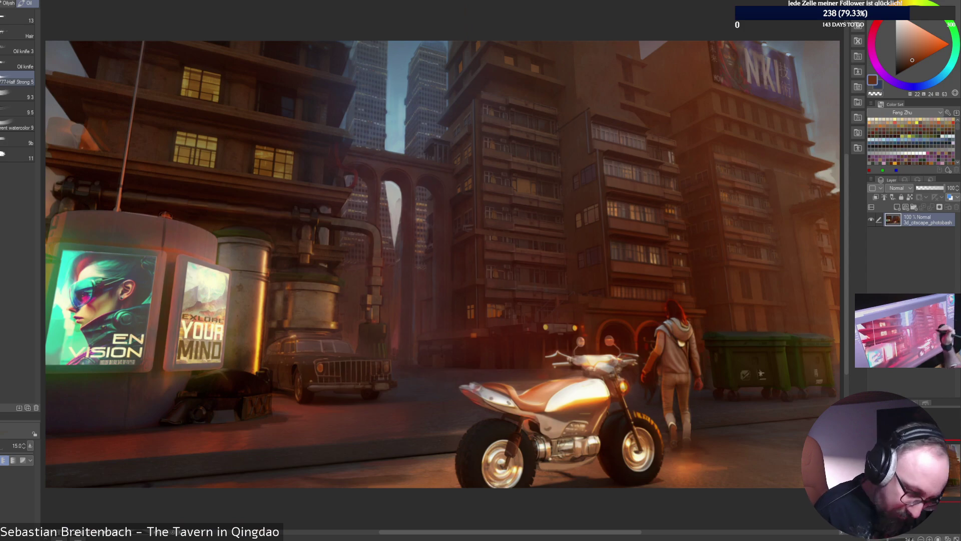
Paint the upper window seen through the arch as a lit pane in pale warm yellow.
key("ctrl+alt+0")
left_click_drag(927, 472, 955, 466)
left_click(391, 325, "alt")
mouse_move(536, 303)
left_mouse_down()
mouse_move(532, 285)
mouse_move(533, 300)
mouse_move(548, 301)
mouse_move(541, 285)
mouse_move(535, 295)
mouse_move(535, 276)
left_mouse_up()
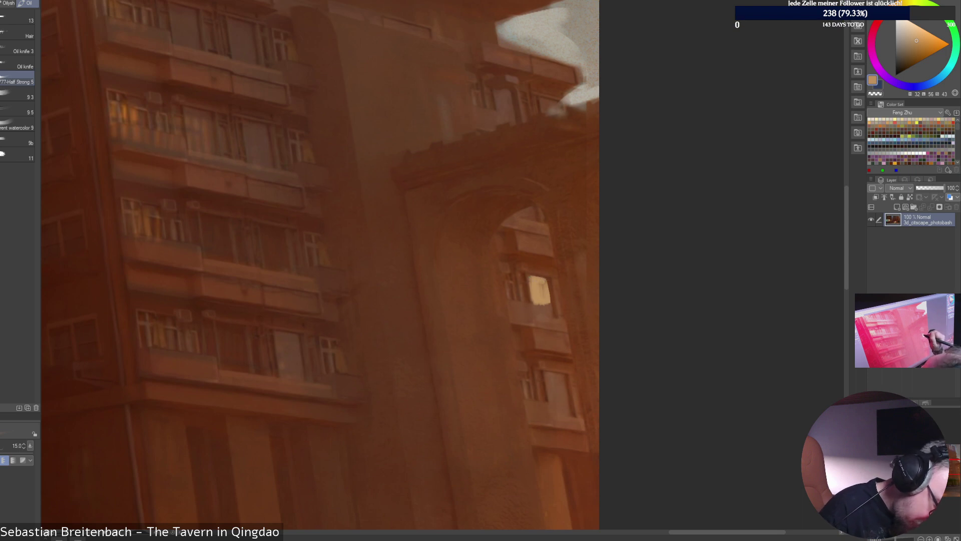
mouse_move(531, 279)
left_mouse_down()
mouse_move(529, 295)
mouse_move(544, 303)
left_mouse_up()
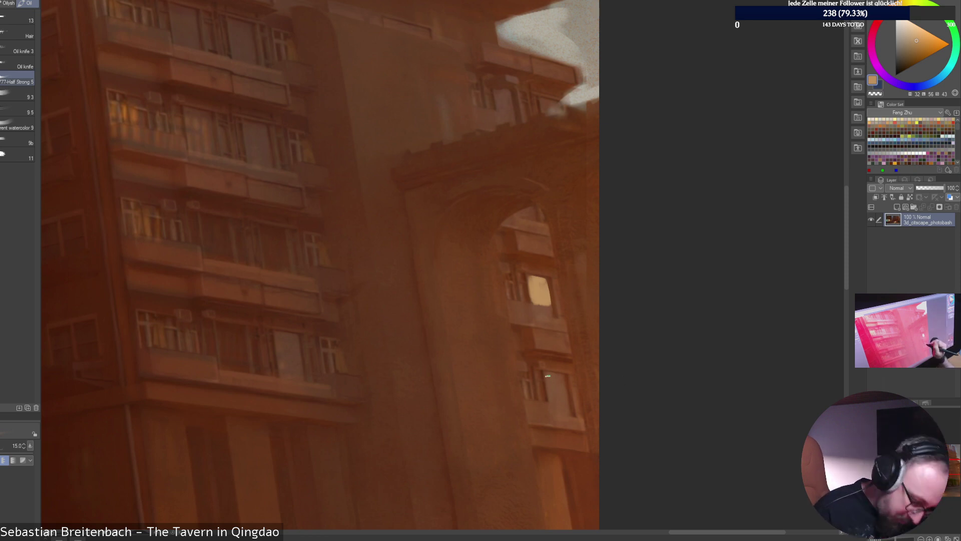
Fill the lower window seen through the arch with the same pale yellow light and square off its edges.
mouse_move(548, 376)
left_mouse_down()
mouse_move(552, 413)
mouse_move(562, 413)
left_mouse_up()
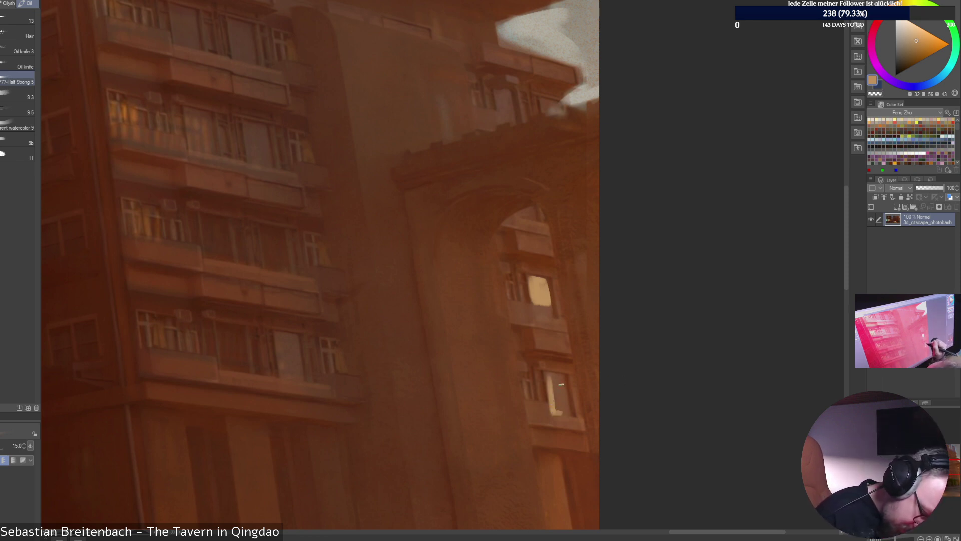
left_click_drag(561, 380, 566, 416)
left_click(558, 417, "alt")
left_click(559, 410, "alt")
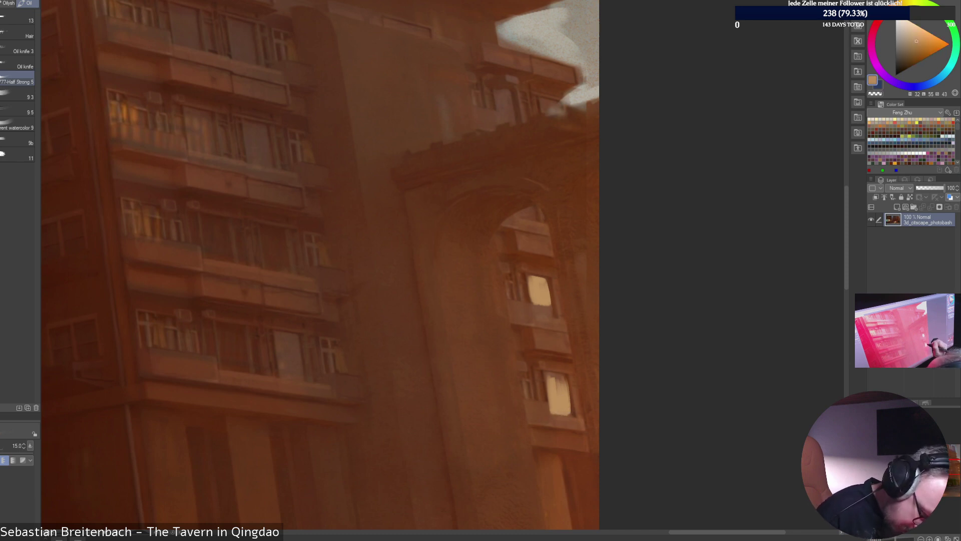
mouse_move(547, 374)
left_mouse_down()
mouse_move(565, 376)
mouse_move(569, 396)
left_mouse_up()
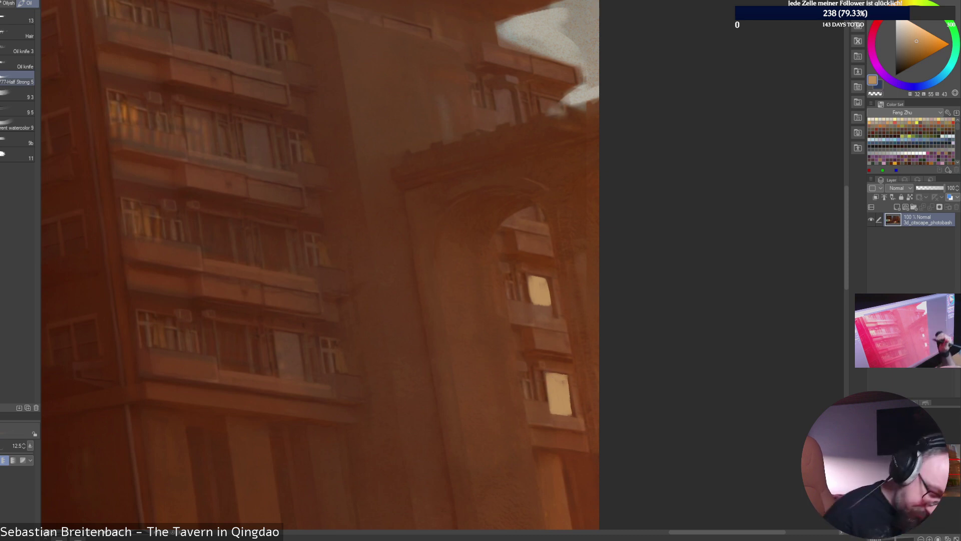
Paint the narrow window panes beside the lit windows seen through the arch in sampled pale yellow and muted orange-brown.
left_click(532, 390, "alt")
left_click(551, 393, "alt")
left_click_drag(527, 383, 524, 400)
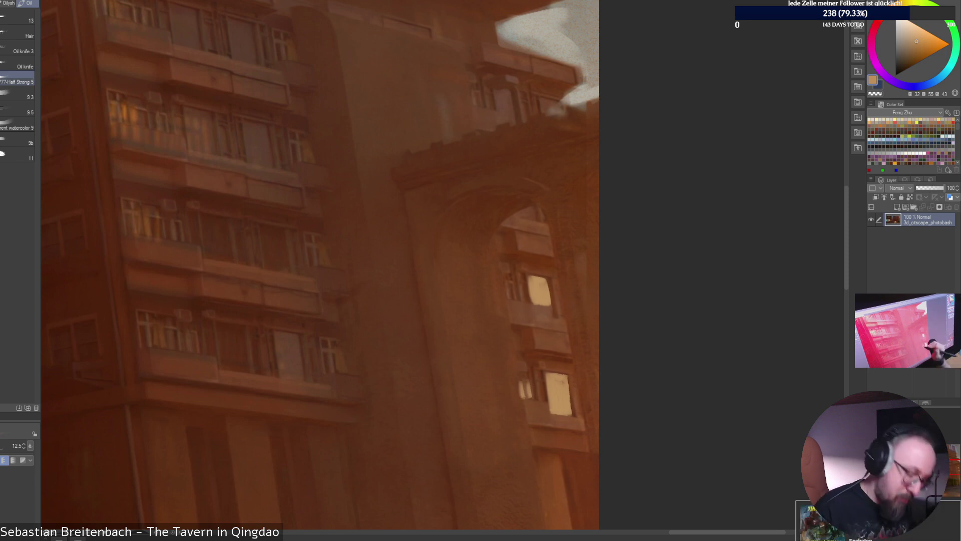
left_click(534, 389, "alt")
left_click(522, 385, "alt")
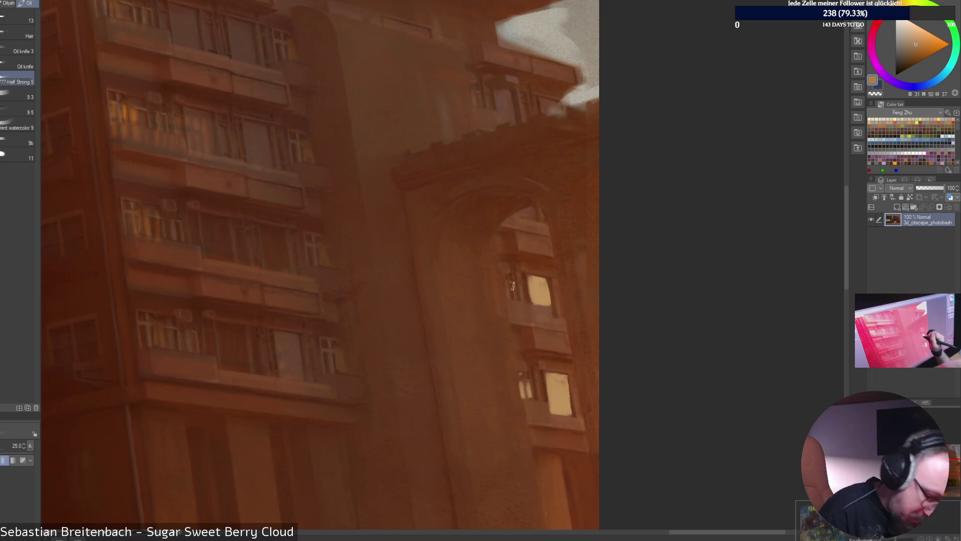
key("bracketright")
key("bracketleft")
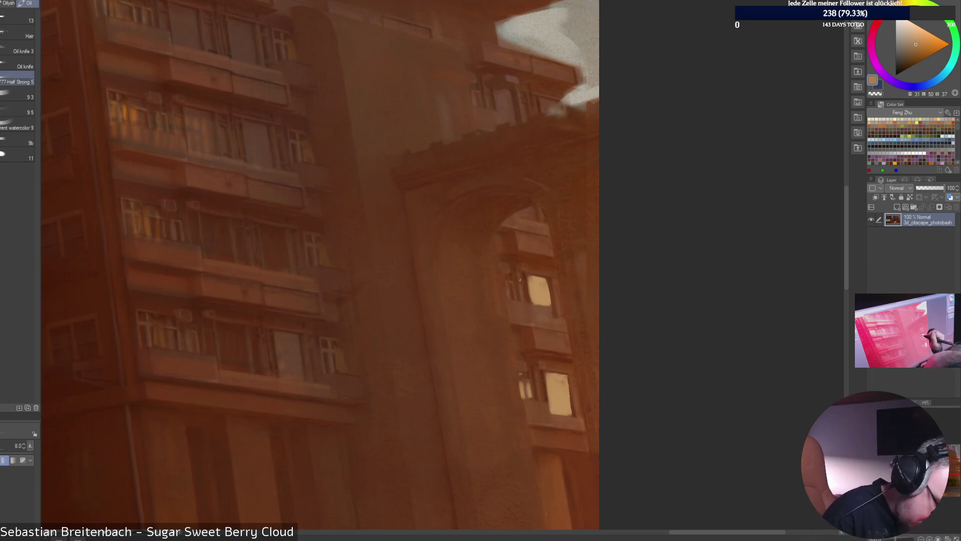
Touch up the balcony edges near the top of the arch opening with sampled dark reddish browns.
left_click(514, 258, "alt")
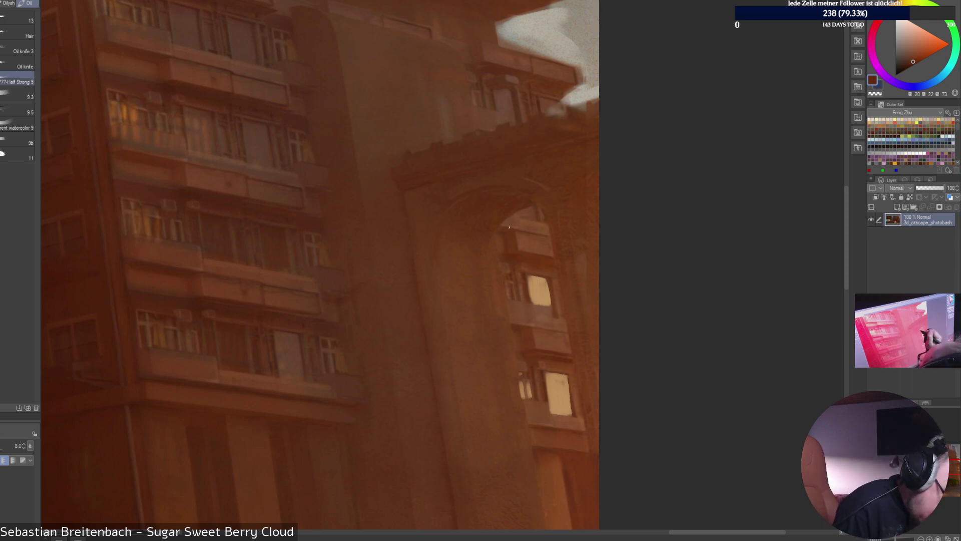
left_click(507, 229, "alt")
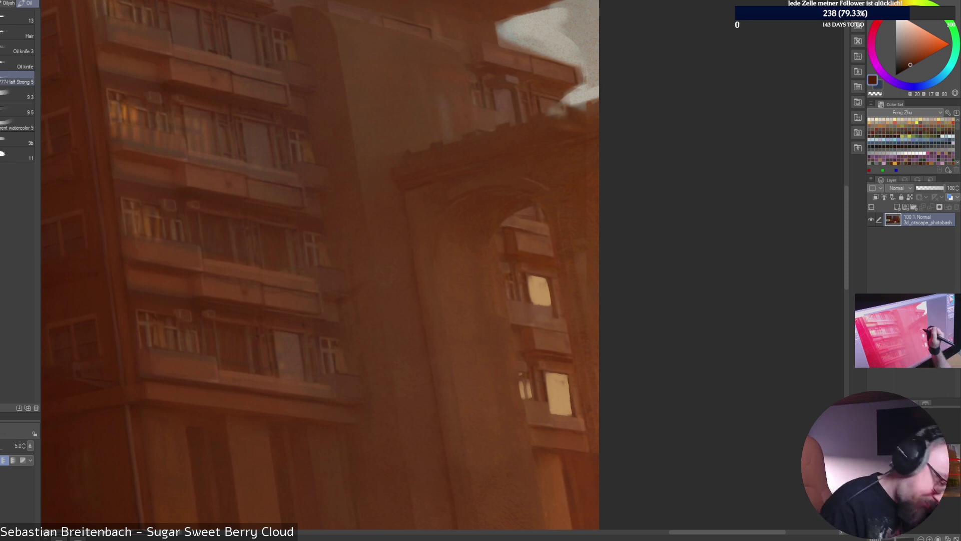
left_click(533, 244, "alt")
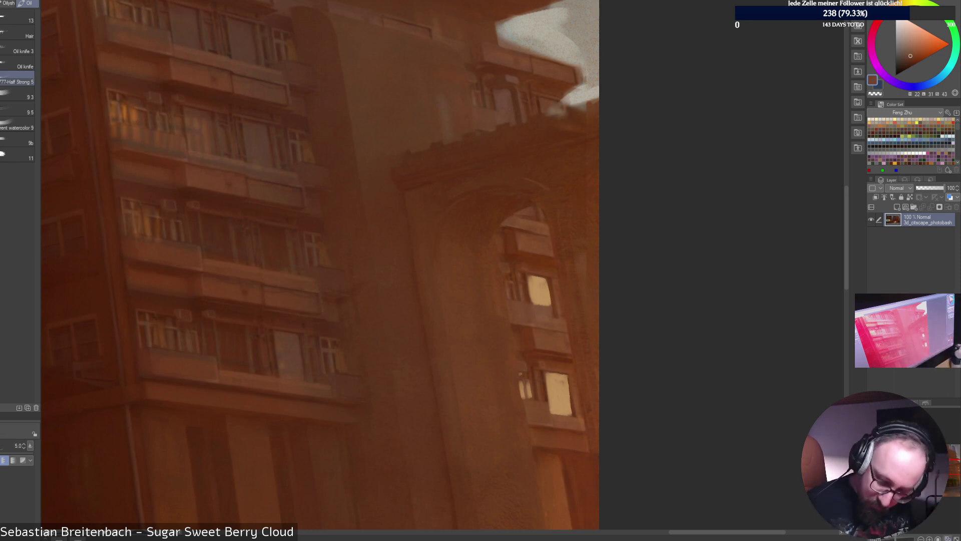
key("ctrl+0")
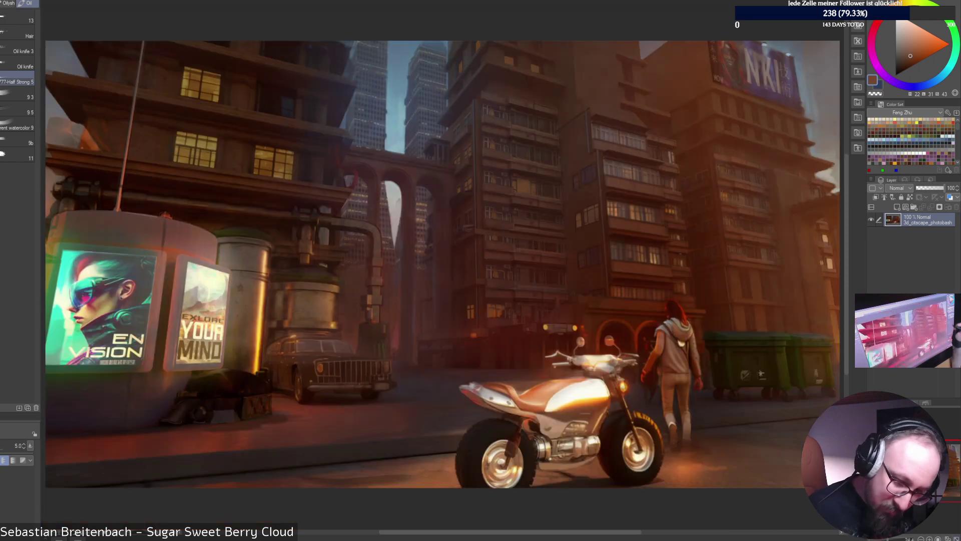
Darken the wall around the arch with a broad size 60 brush in deep reddish brown.
key("]")
key("]")
key("bracketright")
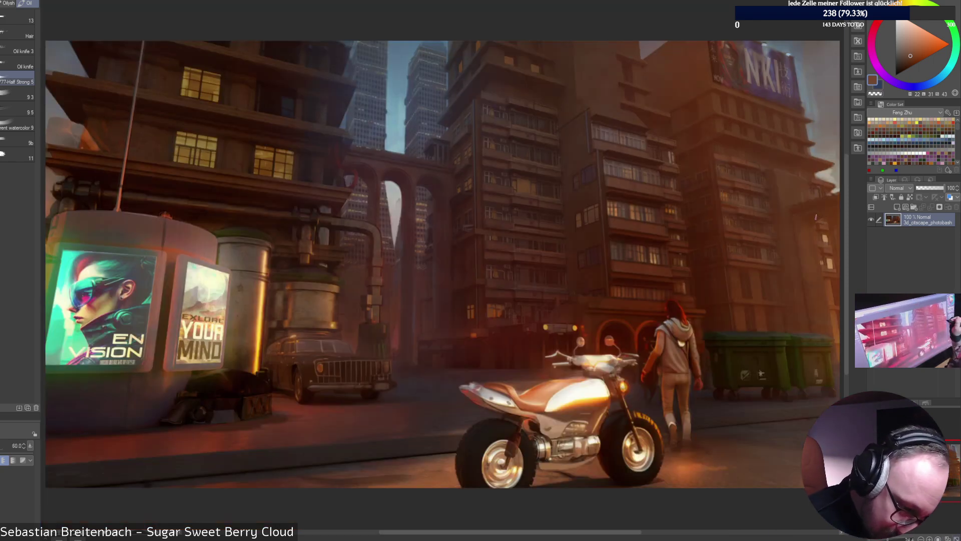
left_click(911, 62)
left_click_drag(816, 219, 805, 238)
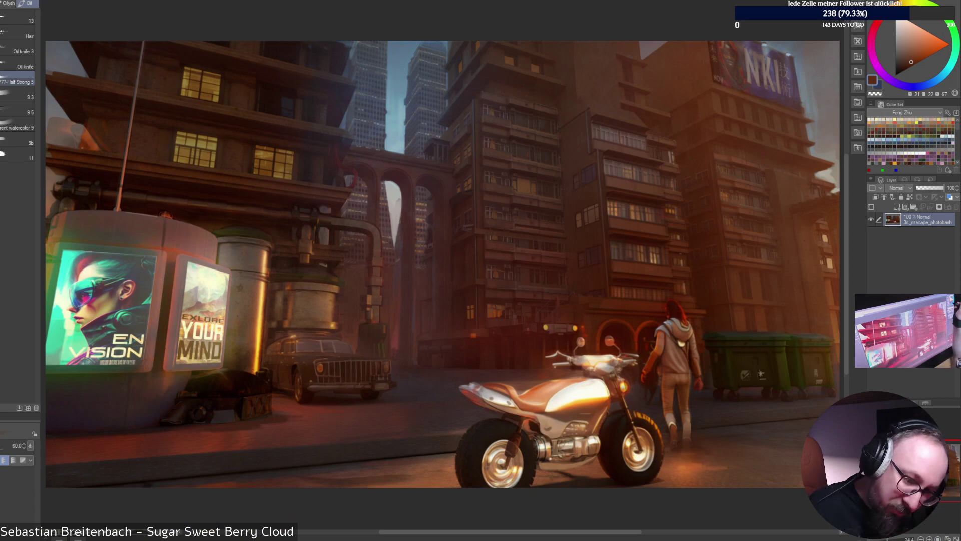
left_click(909, 64)
key("ctrl+alt+0")
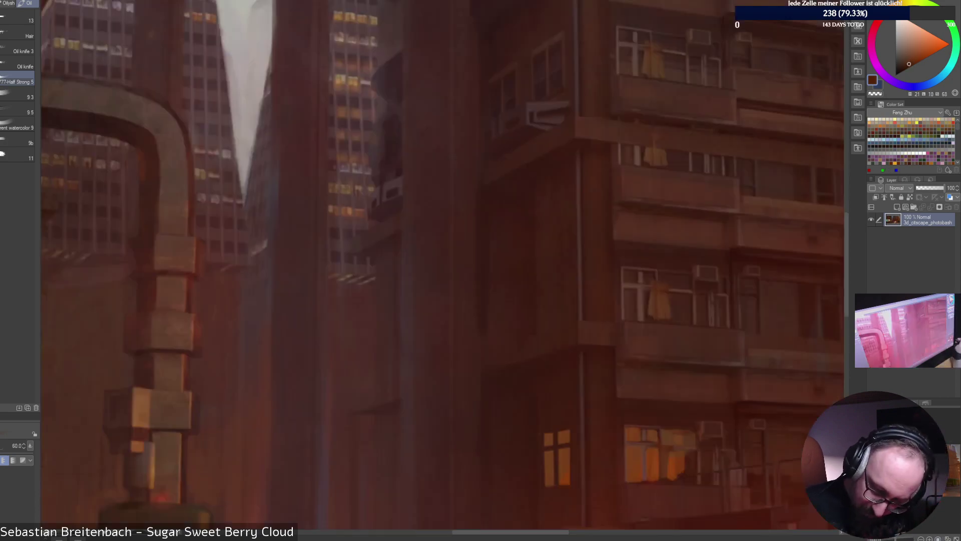
Deepen the shadow along the arch's inner curve with dark reddish-brown strokes at brush size 35.
left_click_drag(951, 464, 956, 462)
key("bracketleft")
key("bracketleft")
key("bracketleft")
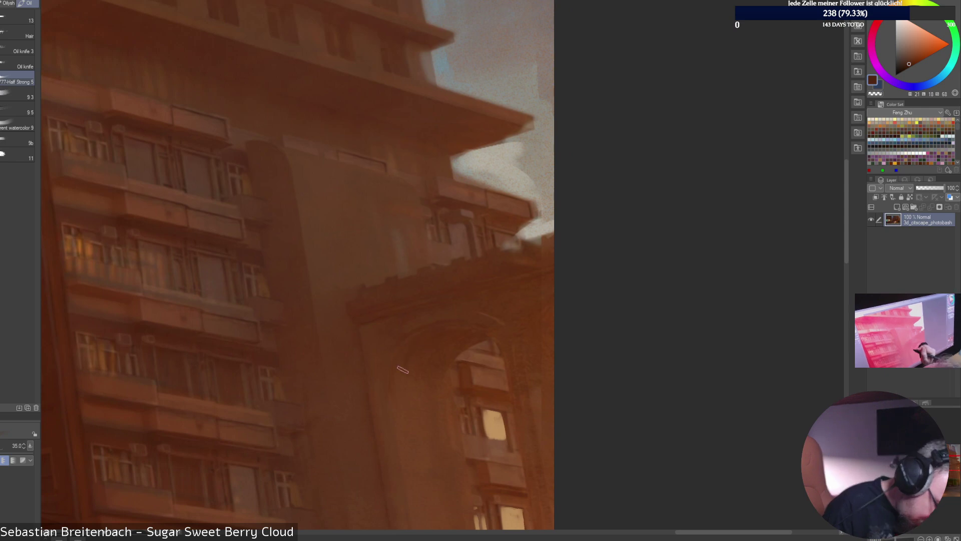
mouse_move(400, 375)
left_mouse_down()
mouse_move(429, 330)
mouse_move(480, 333)
left_mouse_up()
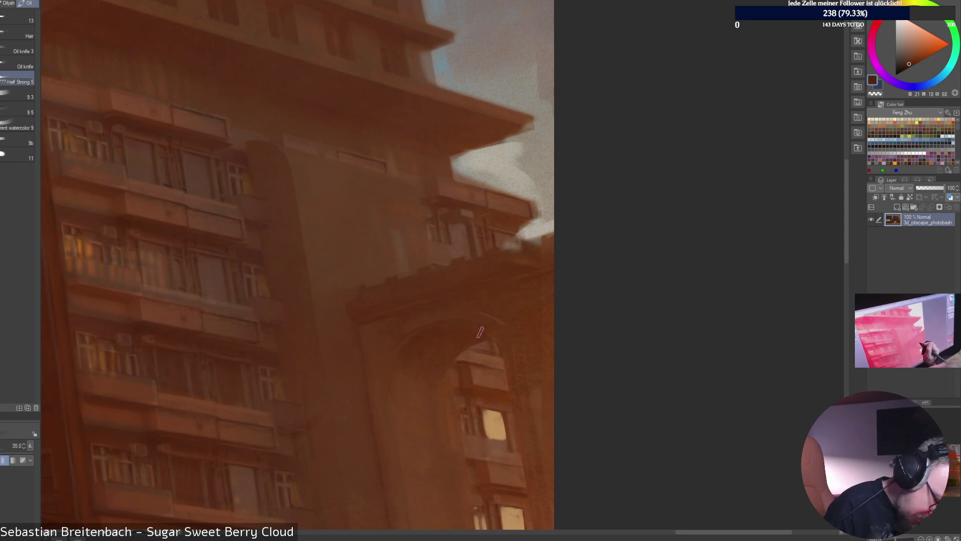
left_click_drag(403, 352, 442, 332)
key("bracketleft")
key("bracketleft")
key("bracketleft")
key("bracketleft")
key("bracketleft")
key("bracketleft")
key("bracketleft")
key("bracketleft")
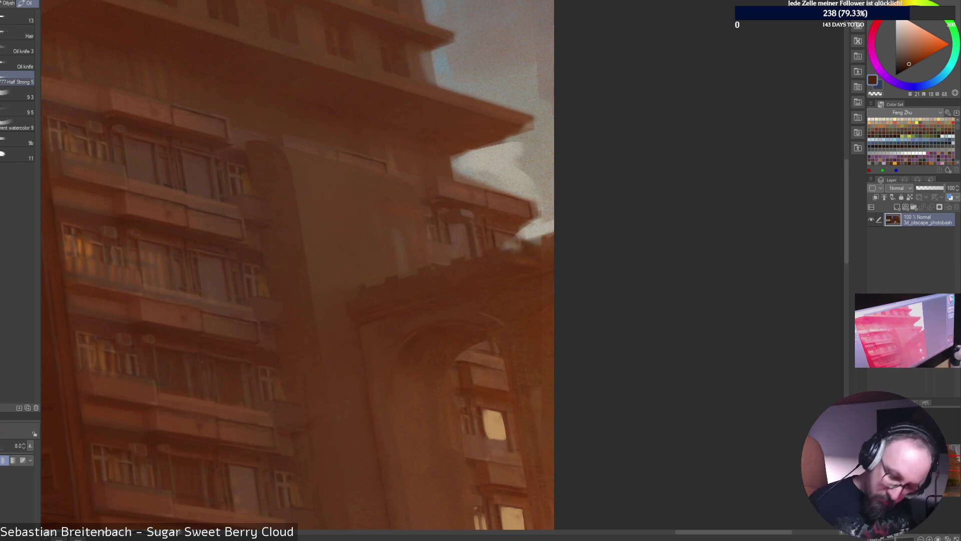
Blend the light wall strips between the ground-floor windows above the dumpsters using sampled reddish browns at brush size 25.
key("ctrl+0")
key("bracketright")
key("bracketright")
key("bracketright")
key("bracketright")
key("bracketright")
key("bracketright")
key("bracketright")
key("bracketright")
key("bracketright")
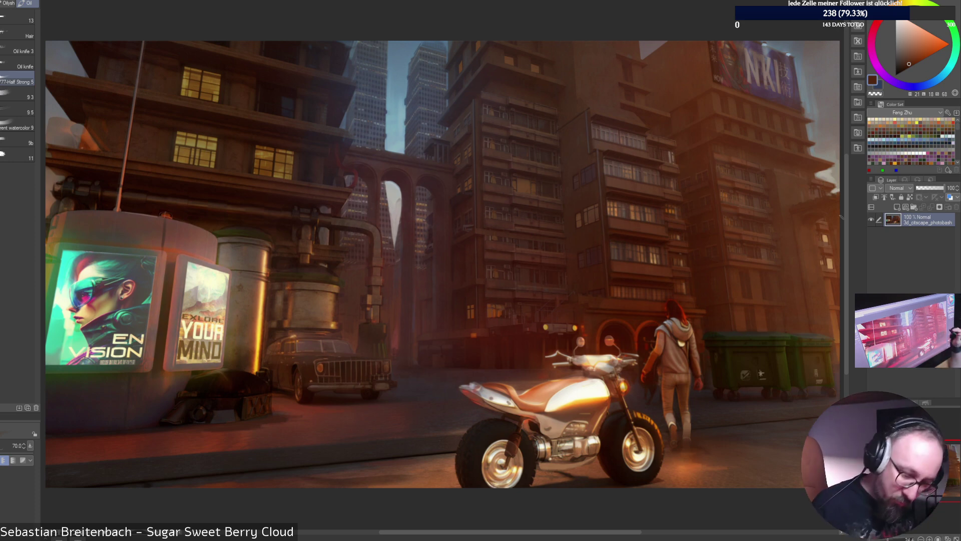
scroll(750, 308, "up", 5)
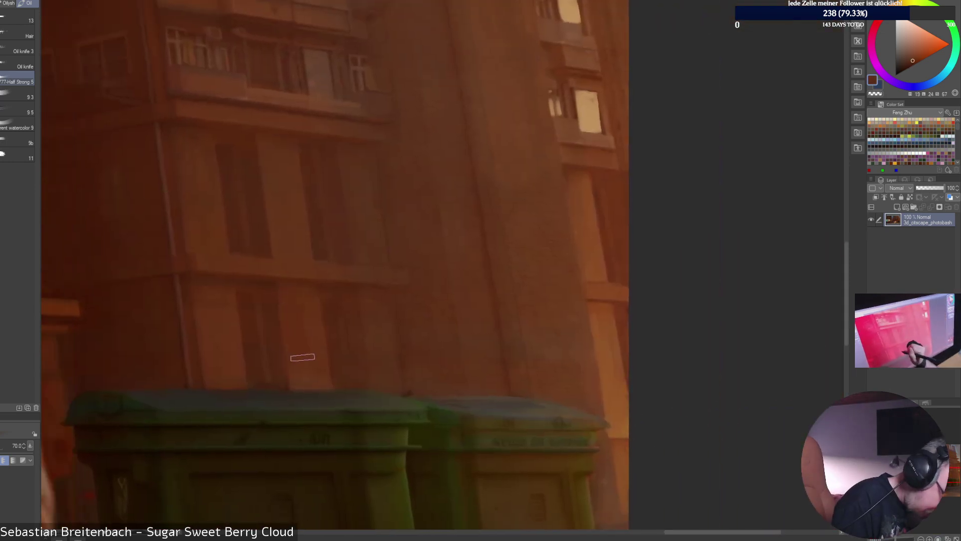
left_click(301, 309, "alt")
key("[")
key("[")
key("[")
key("[")
key("[")
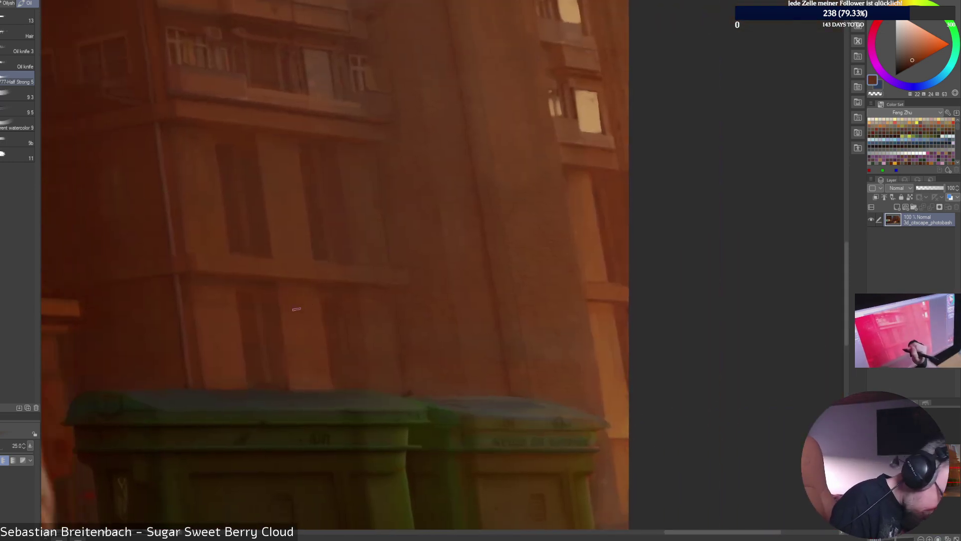
left_click(302, 347, "alt")
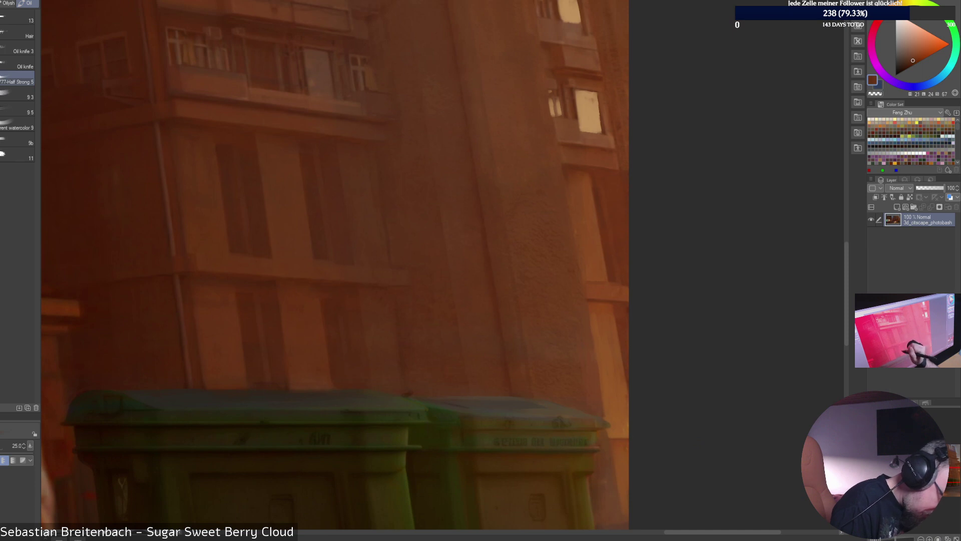
left_click(306, 384, "alt")
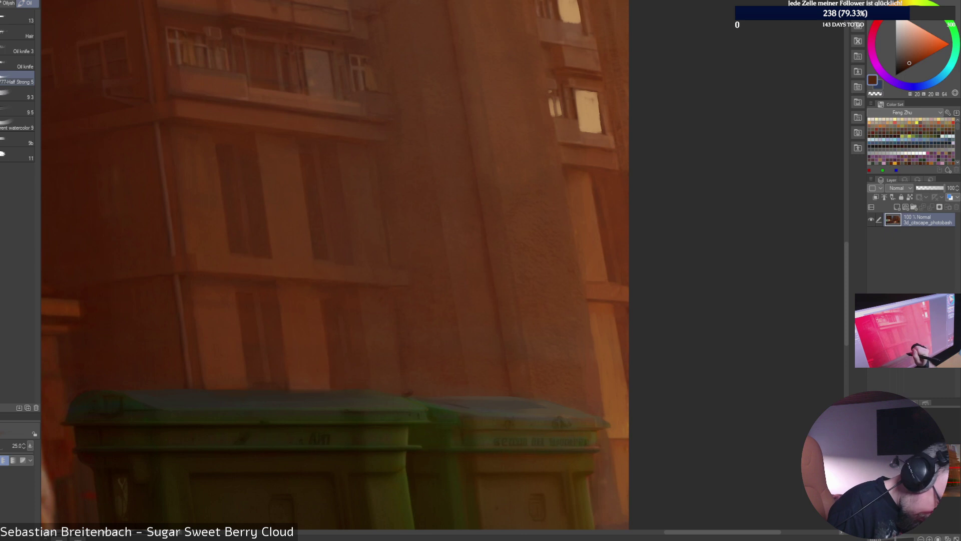
Refine the edges of the ground-floor windows behind the large dumpster with sampled browns, reducing the brush size to 10.
key("[")
key("[")
key("[")
left_click(326, 369, "alt")
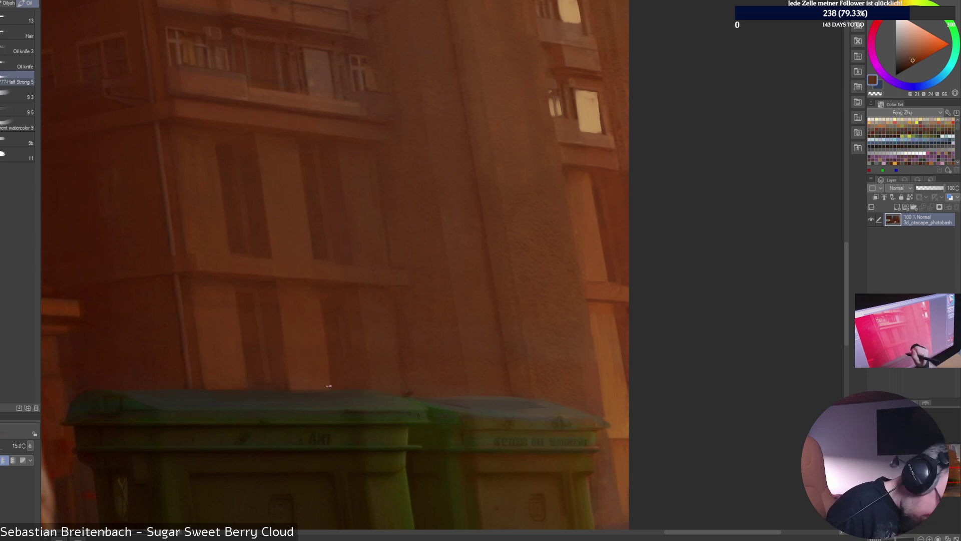
key("bracketleft")
left_click(254, 366, "alt")
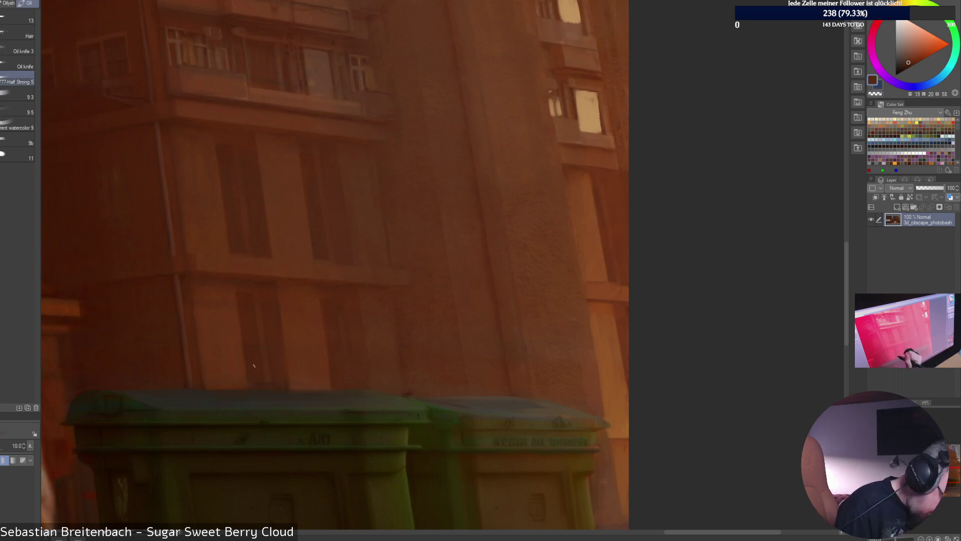
Add thin mullions to the ground-floor windows above the large dumpster with a fine size 7 brush and sampled browns.
right_click(420, 324)
left_click(383, 354)
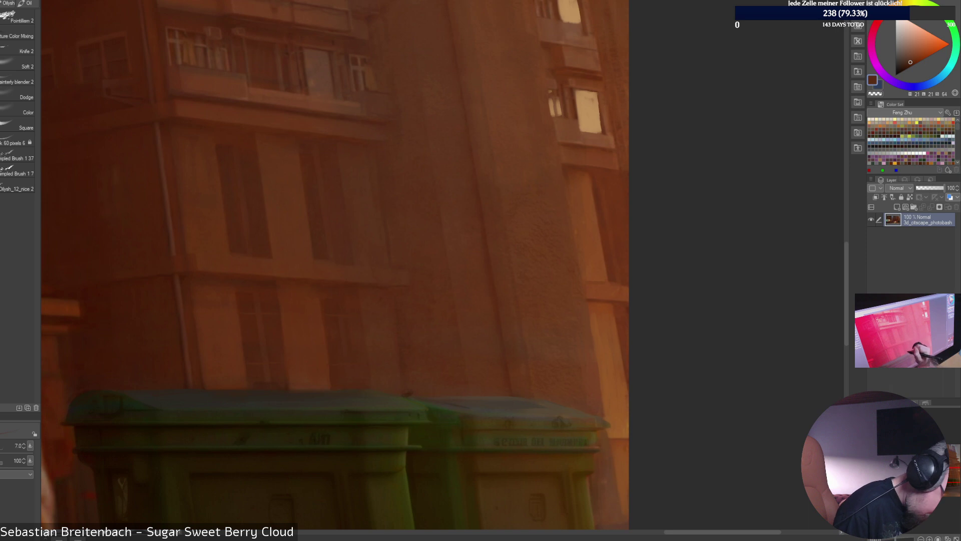
left_click(348, 357, "alt")
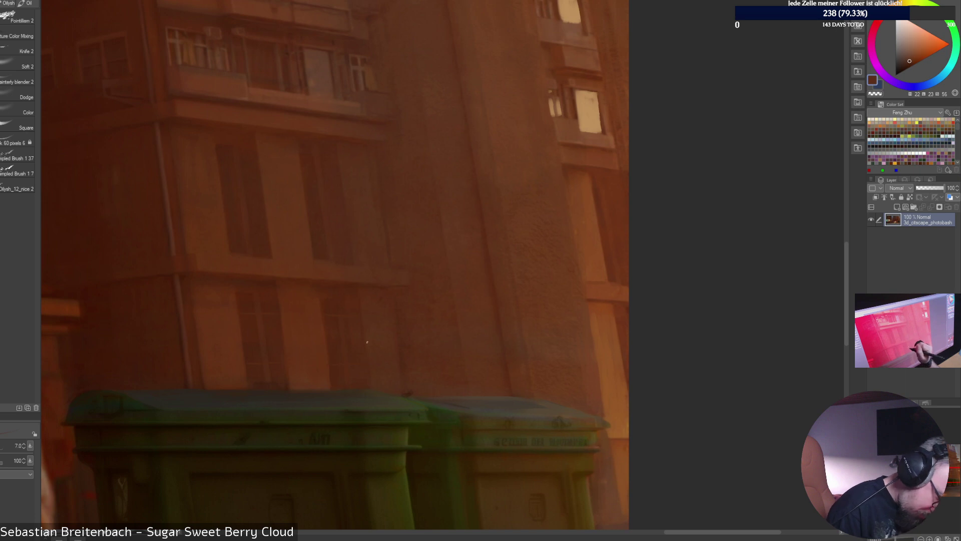
left_click(371, 383, "alt")
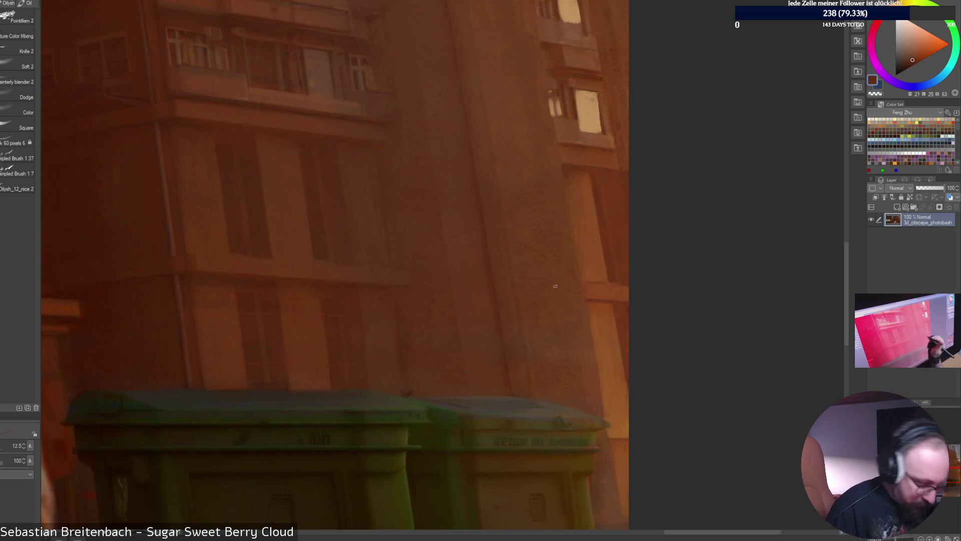
Switch back to the 777-Half Strong 5 oil brush at size 50 and soften the facade's corner with sampled reddish brown.
right_click(559, 187)
left_click(558, 186)
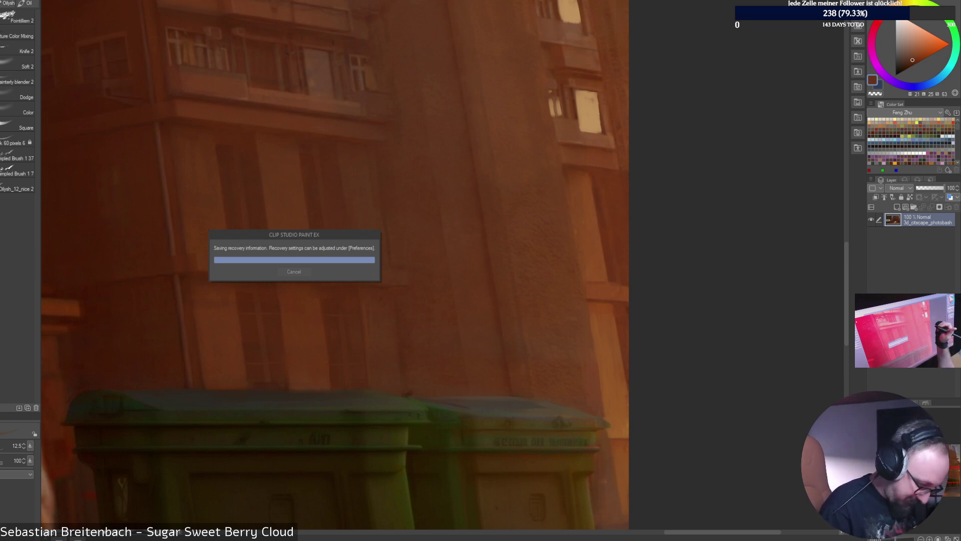
left_click(29, 3)
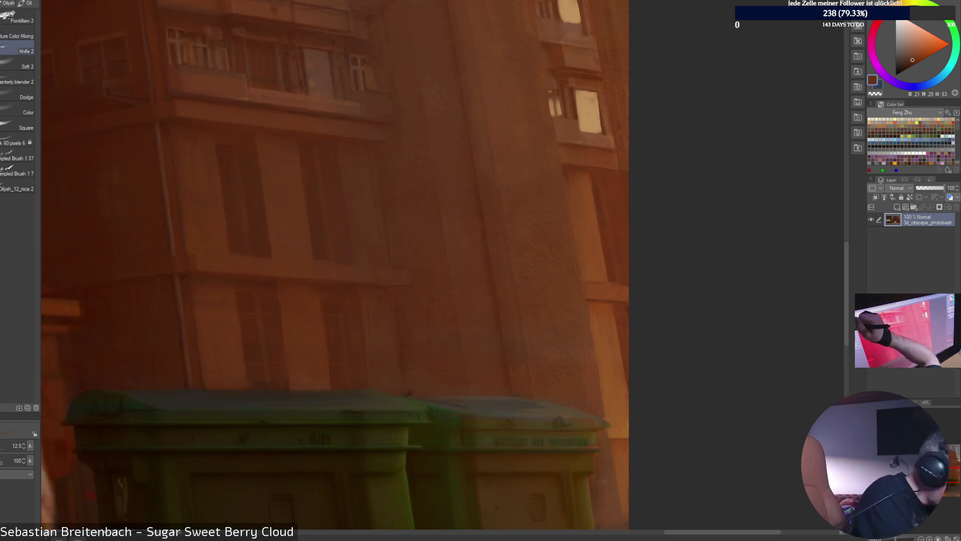
left_click(18, 81)
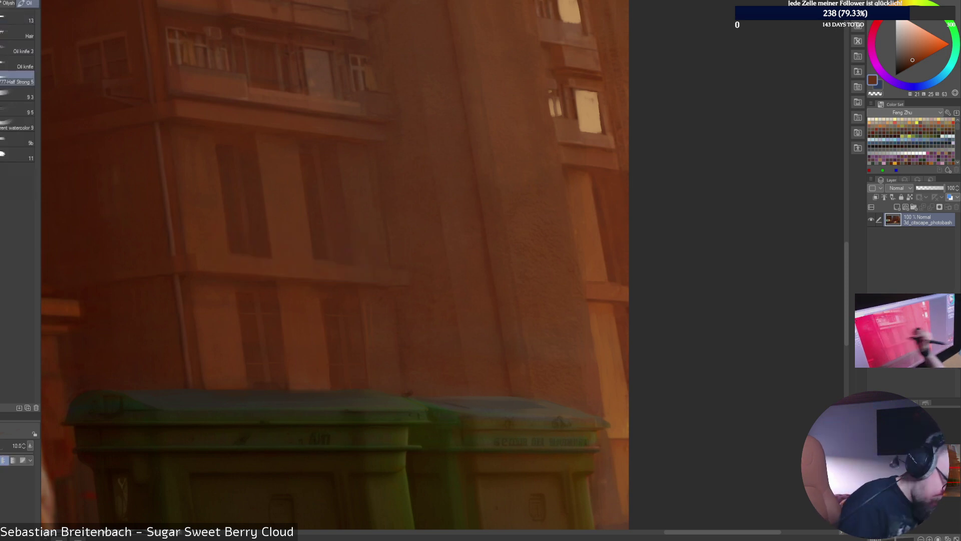
key("bracketright")
key("bracketright")
key("bracketright")
key("bracketright")
key("bracketright")
key("bracketright")
key("bracketright")
key("bracketright")
key("bracketright")
left_click(377, 328, "alt")
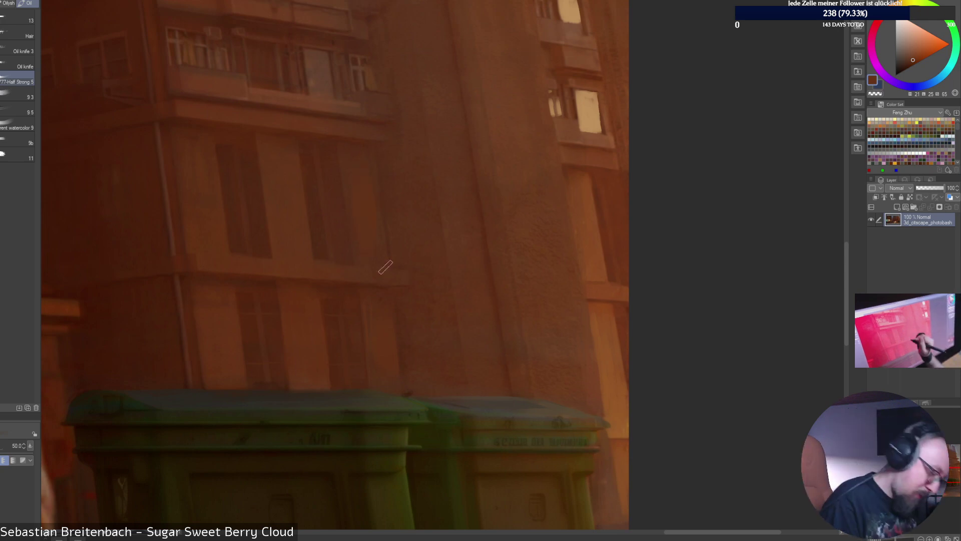
Clean up the end of the facade ledge where it meets the concrete tower with darker brown at brush size 30.
key("[")
key("[")
key("[")
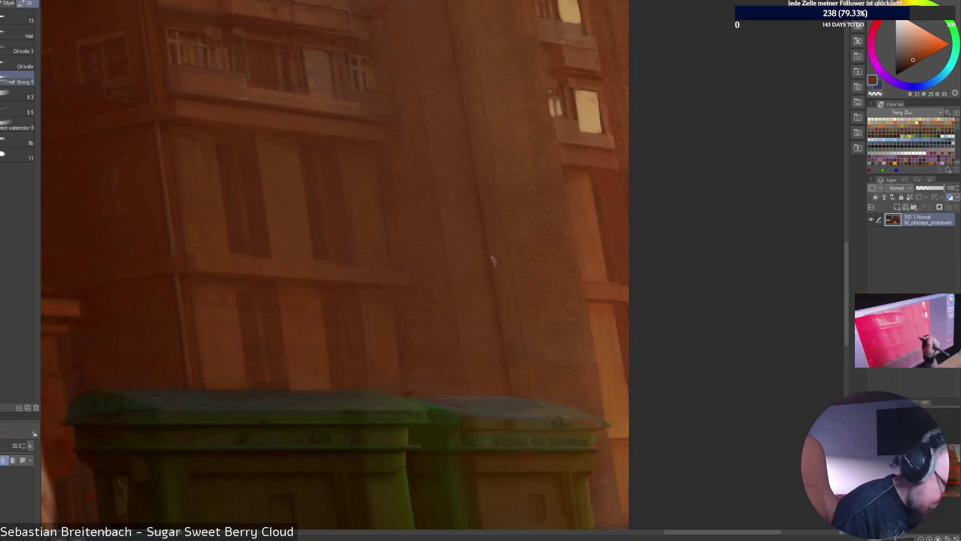
left_click(405, 268, "alt")
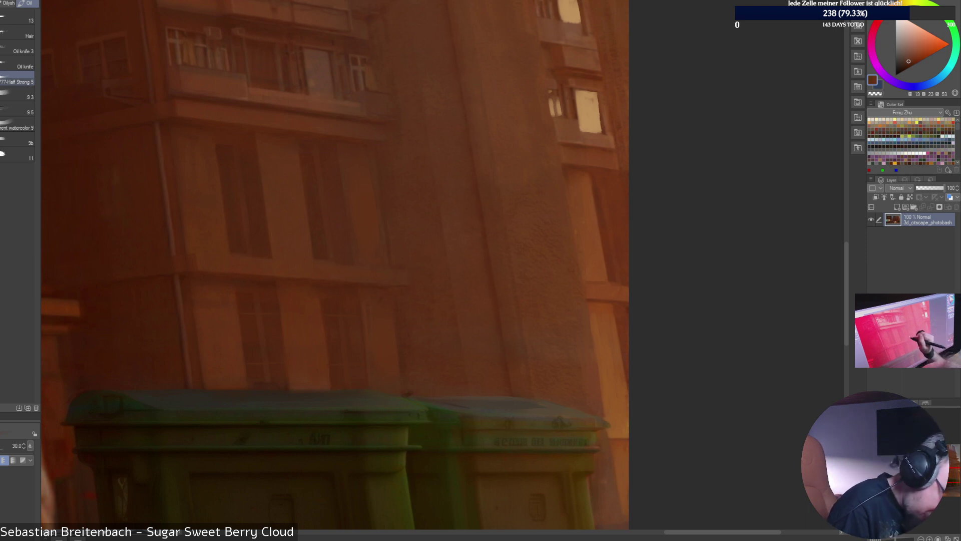
left_click_drag(406, 269, 415, 279)
Paint a dark shadow down the facade's corner just above the dumpsters and blend it with sampled reddish brown.
left_click(407, 395, "alt")
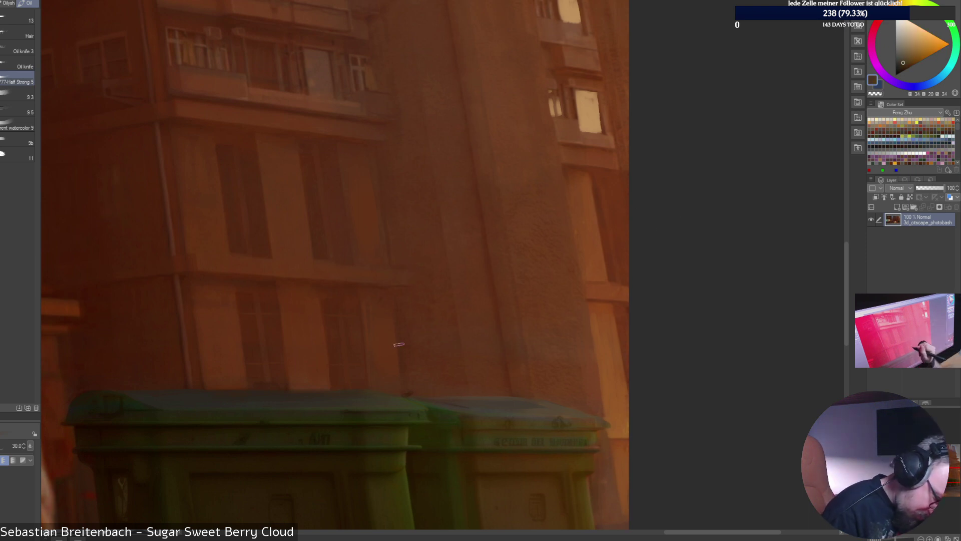
left_click_drag(399, 344, 405, 382)
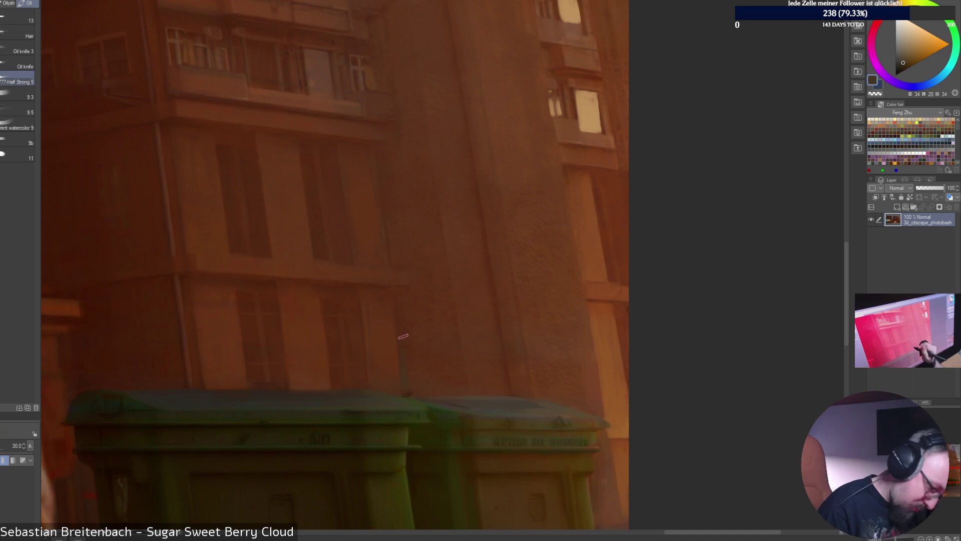
left_click(410, 382, "alt")
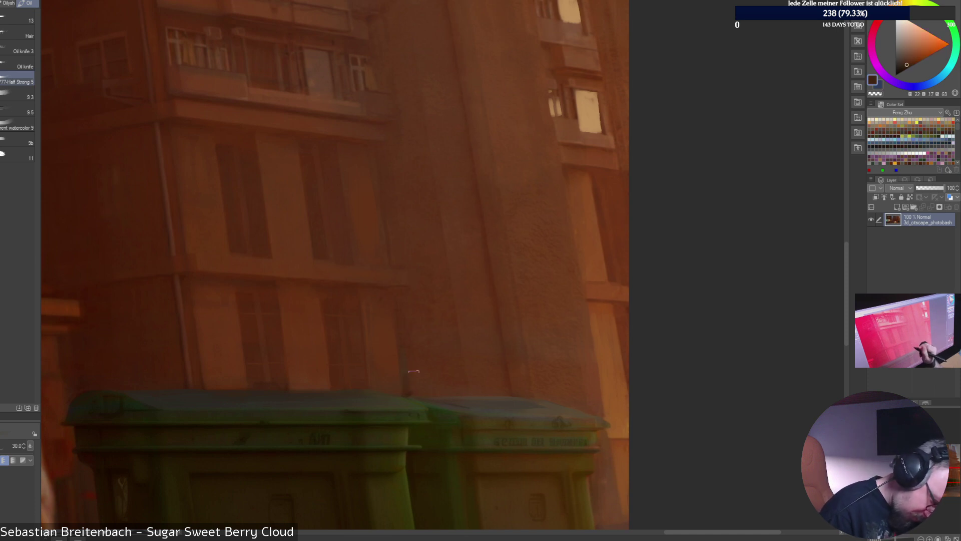
key("bracketleft")
key("bracketleft")
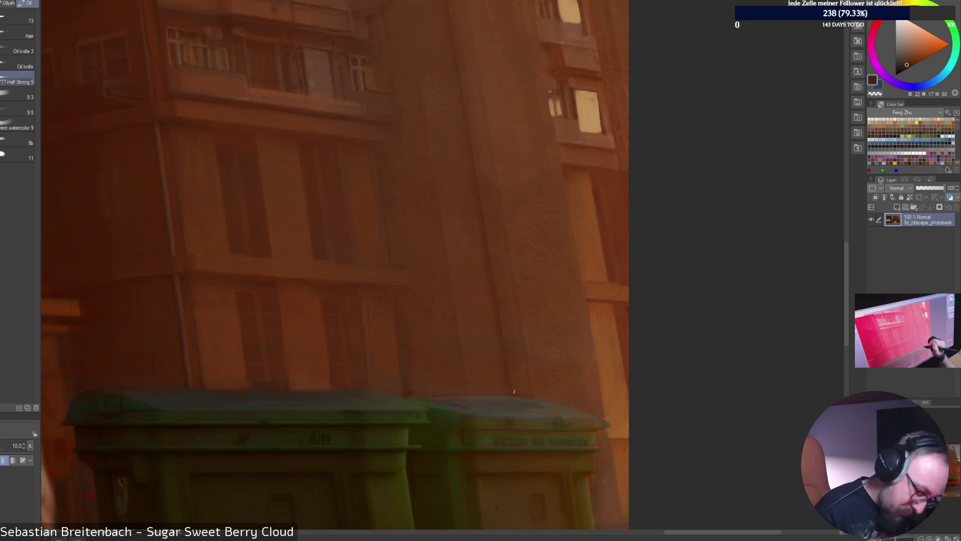
Smooth the shadowed vertical edge of the concrete tower above the smaller dumpster with sampled reddish browns at brush size 30.
key("bracketright")
key("bracketright")
key("bracketright")
key("bracketright")
key("bracketright")
key("bracketright")
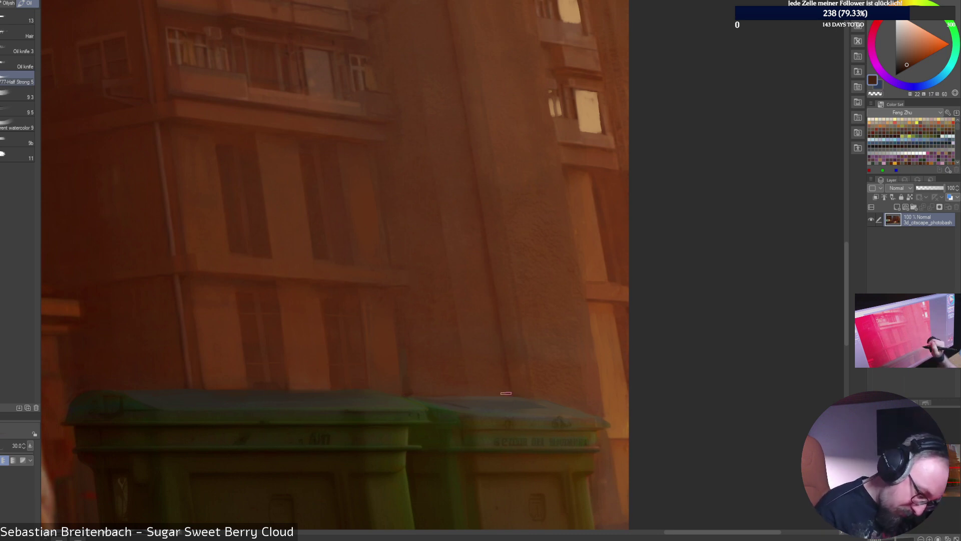
left_click(503, 379, "alt")
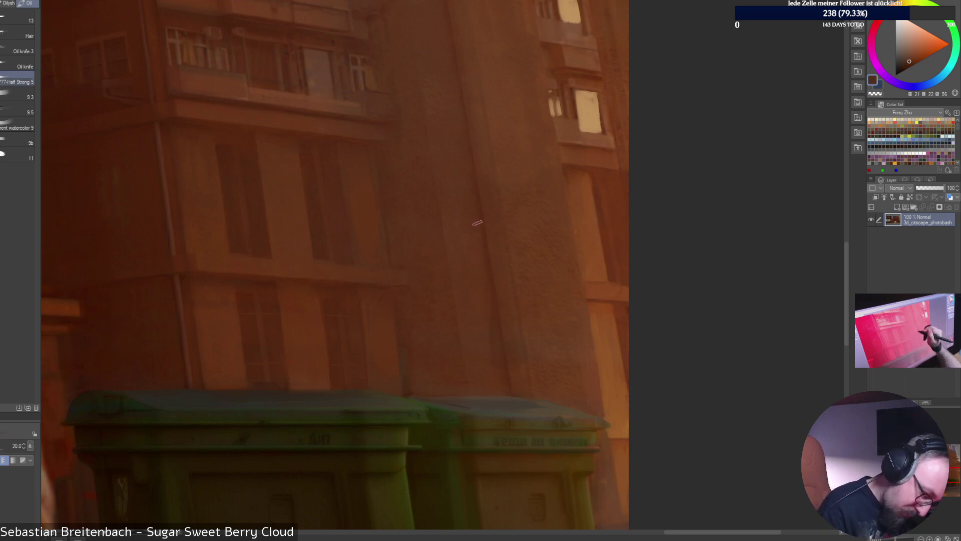
left_click_drag(478, 223, 499, 389)
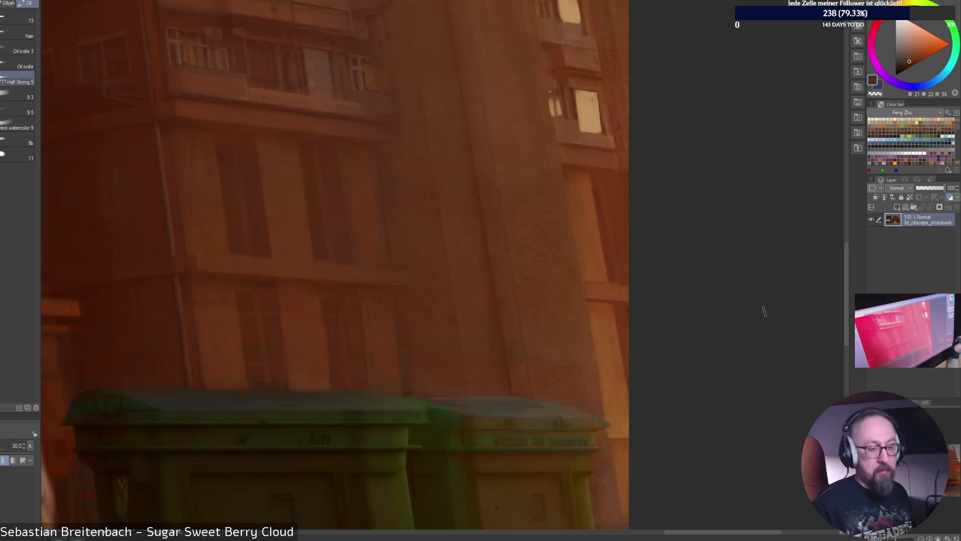
left_click(523, 378, "alt")
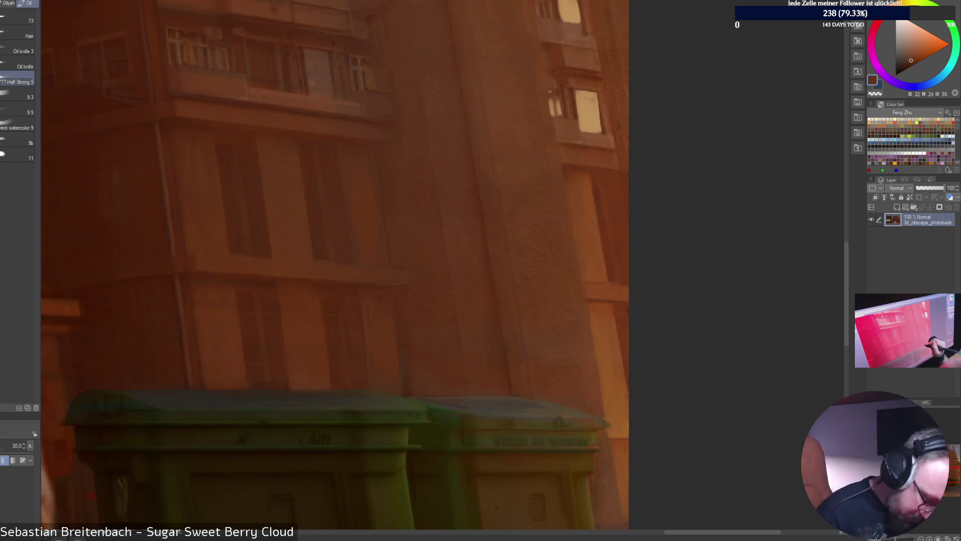
left_click(522, 385, "alt")
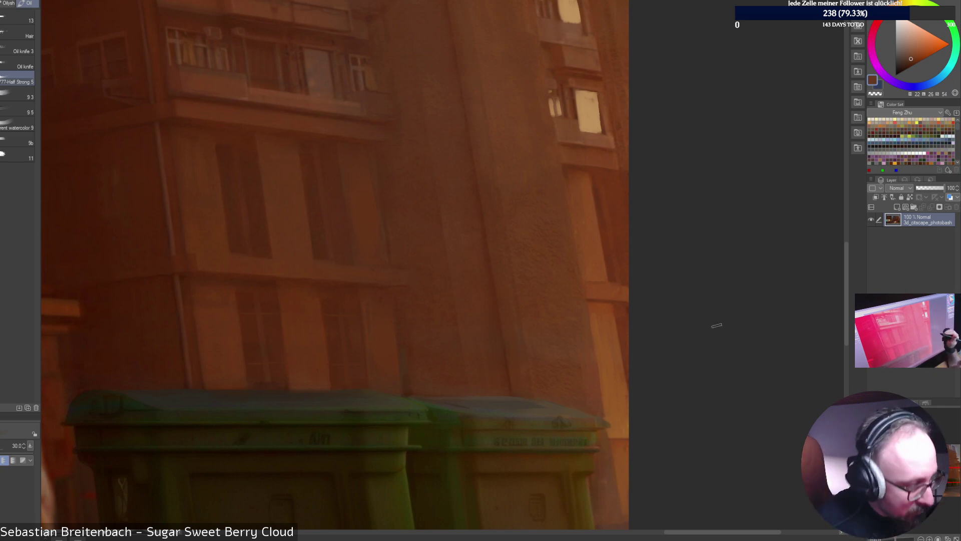
Refine the facade's lower corner above the dumpsters with sampled browns at brush size 17.5.
key("bracketleft")
key("bracketleft")
key("bracketleft")
left_click(391, 300, "alt")
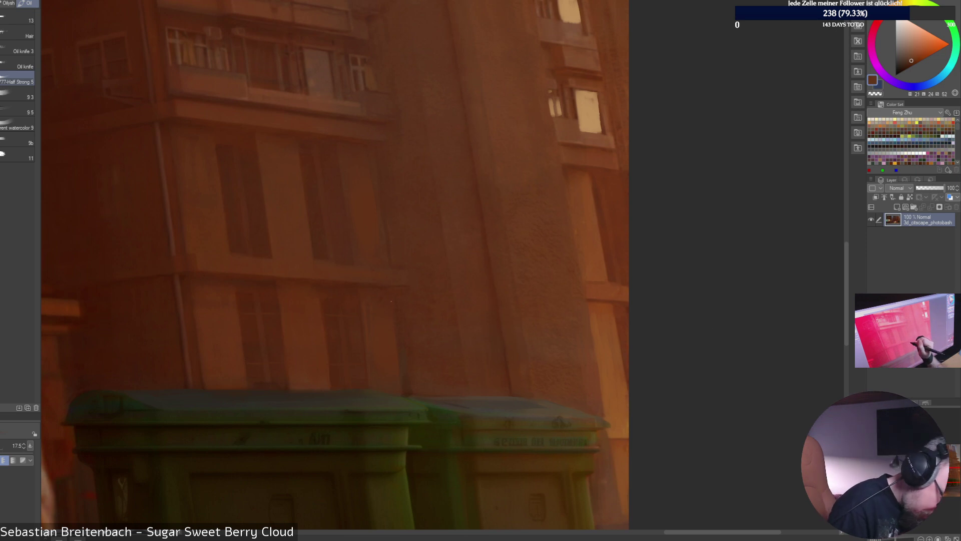
left_click(402, 378, "alt")
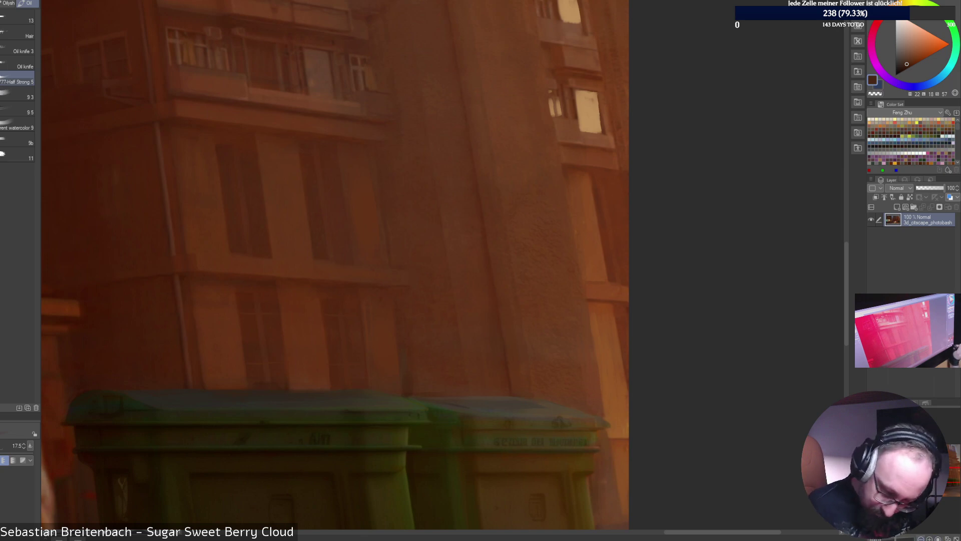
Even out the wall at the base of the facade behind the large dumpster with sampled reddish brown at brush size 45.
key("ctrl+minus")
key("ctrl+minus")
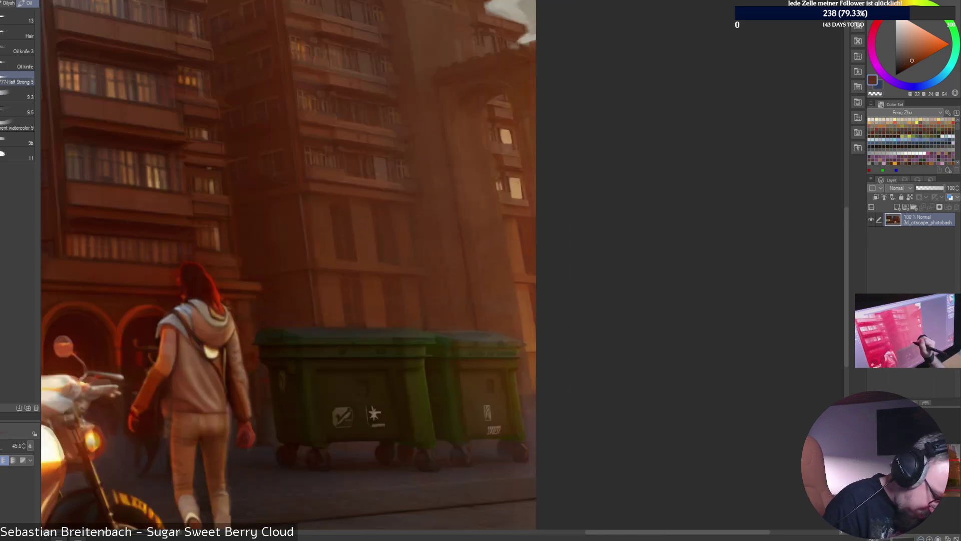
left_click(411, 321, "alt")
key("bracketright")
key("bracketright")
key("bracketright")
key("bracketright")
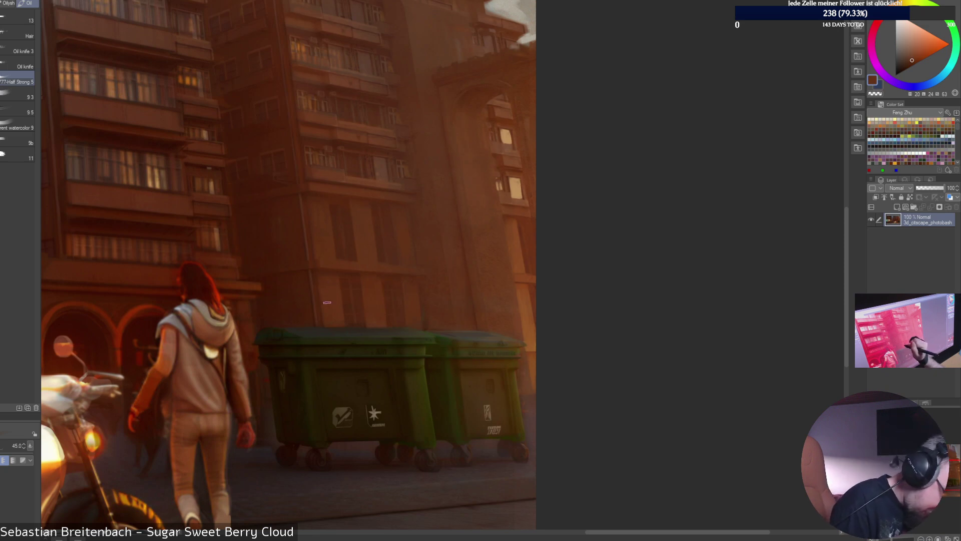
Touch up the facade wall along the drainpipe with sampled reddish browns, reducing the brush to 25 and 8.
left_click(325, 263, "alt")
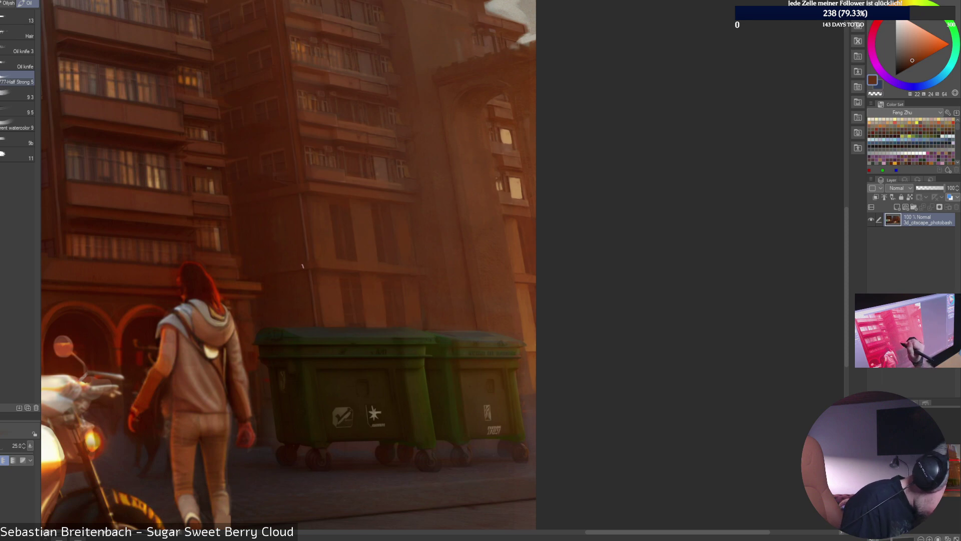
left_click(315, 265, "alt")
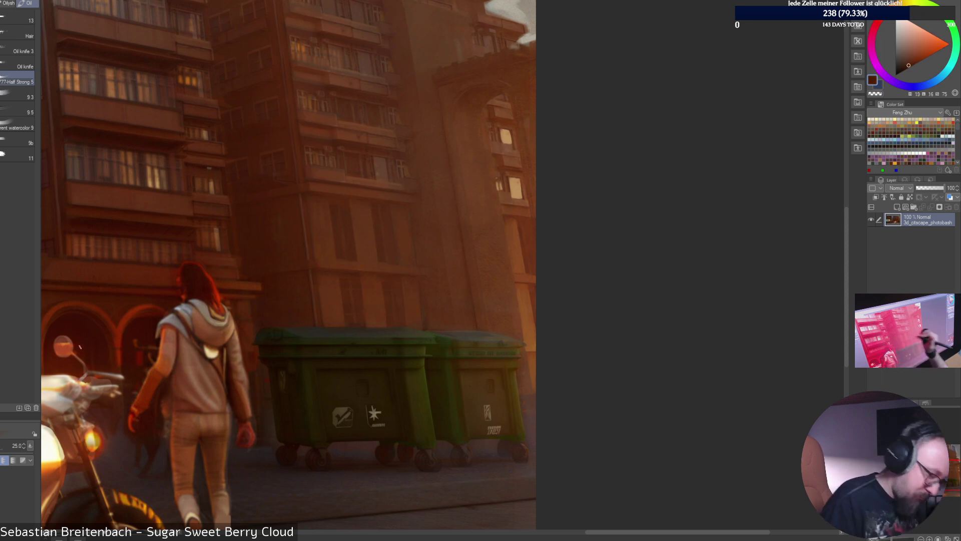
left_click(317, 246, "alt")
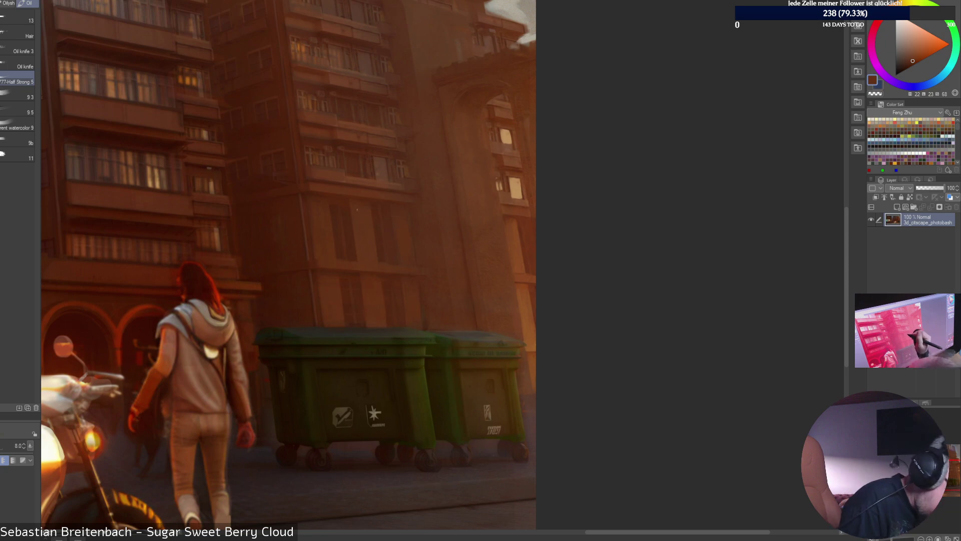
Clean up the piers and tall windows of the lower facade with sampled browns at brush size 25.
left_click(345, 212, "alt")
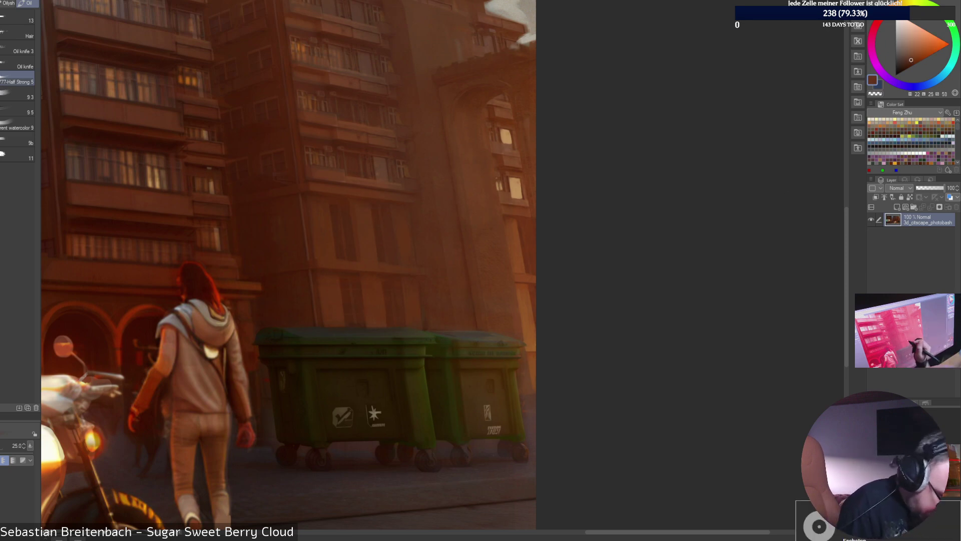
left_click(360, 261, "alt")
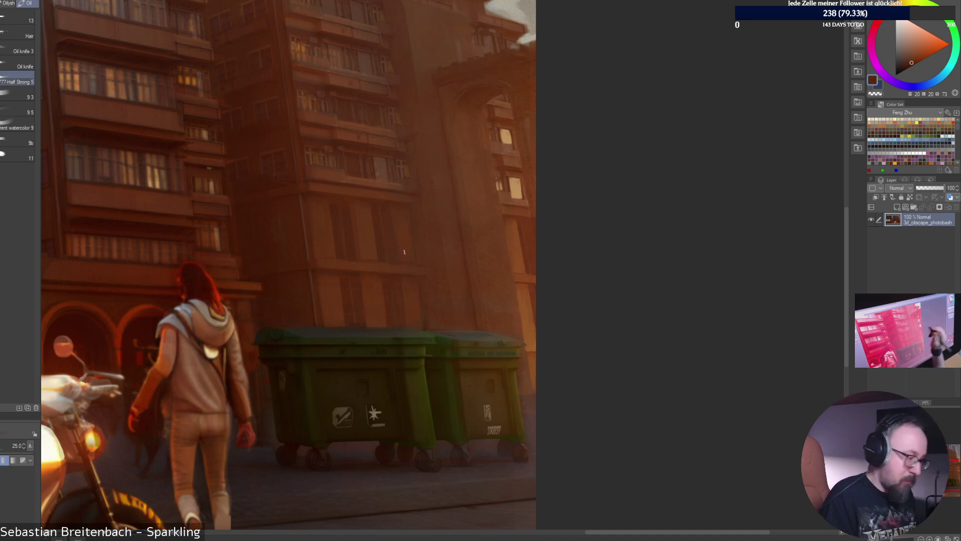
left_click(366, 257, "alt")
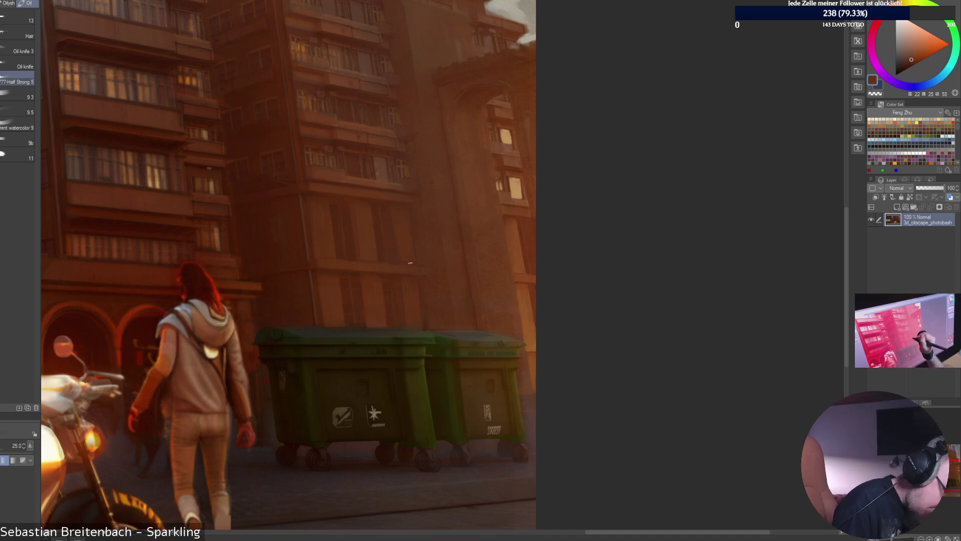
left_click(395, 265, "alt")
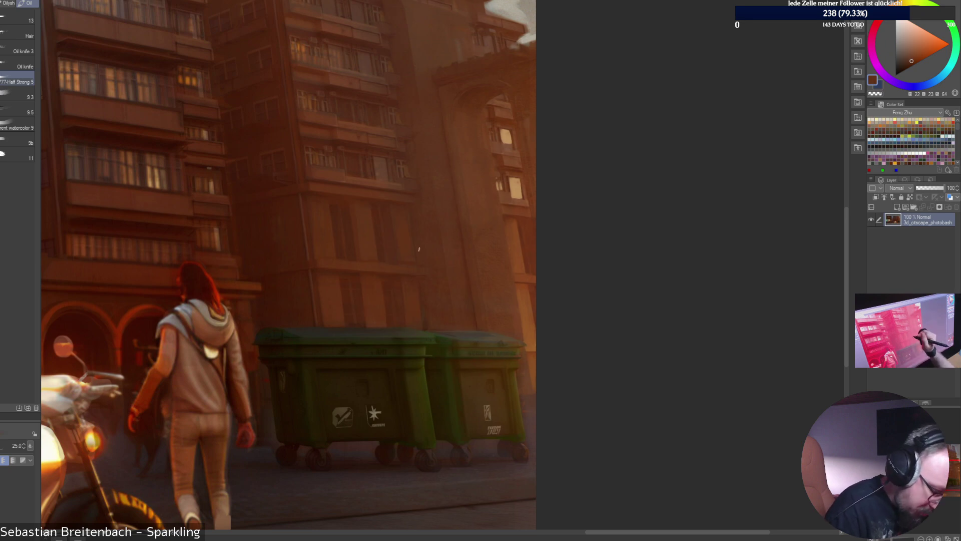
left_click(401, 295, "alt")
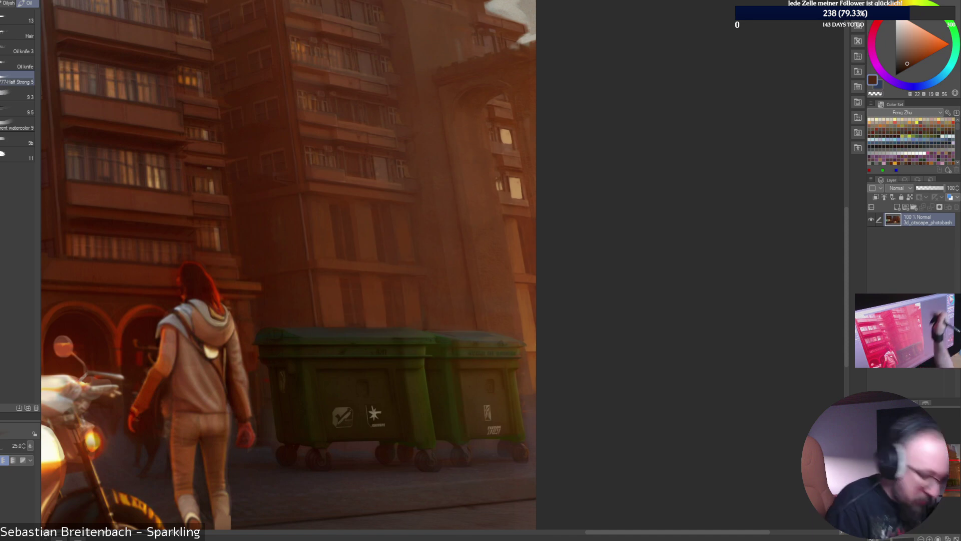
Deepen the shadow where the facade meets the concrete tower with dark brown at brush size 80, and blend it with sampled brown at size 45.
key("]")
key("]")
key("]")
key("]")
key("]")
key("]")
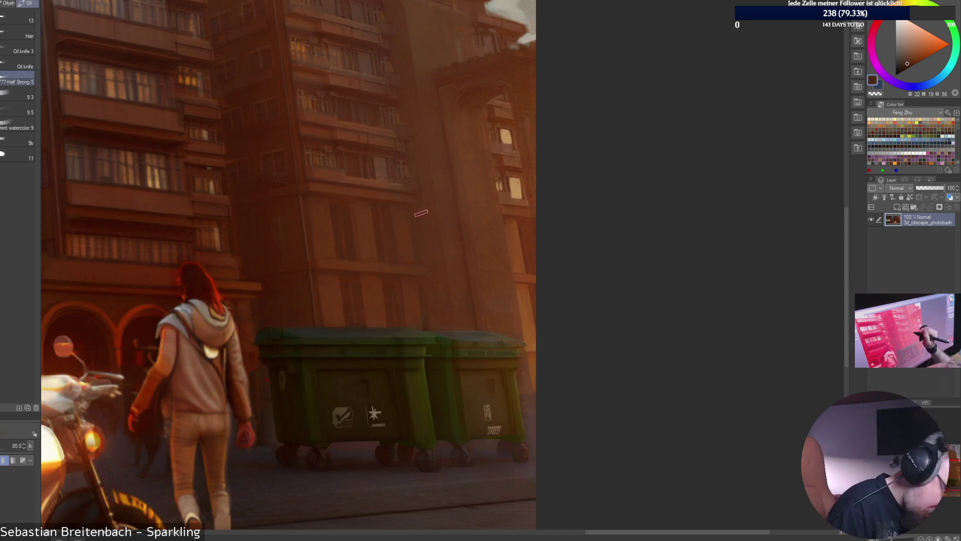
left_click(422, 241, "alt")
key("bracketleft")
key("bracketleft")
key("bracketleft")
key("bracketleft")
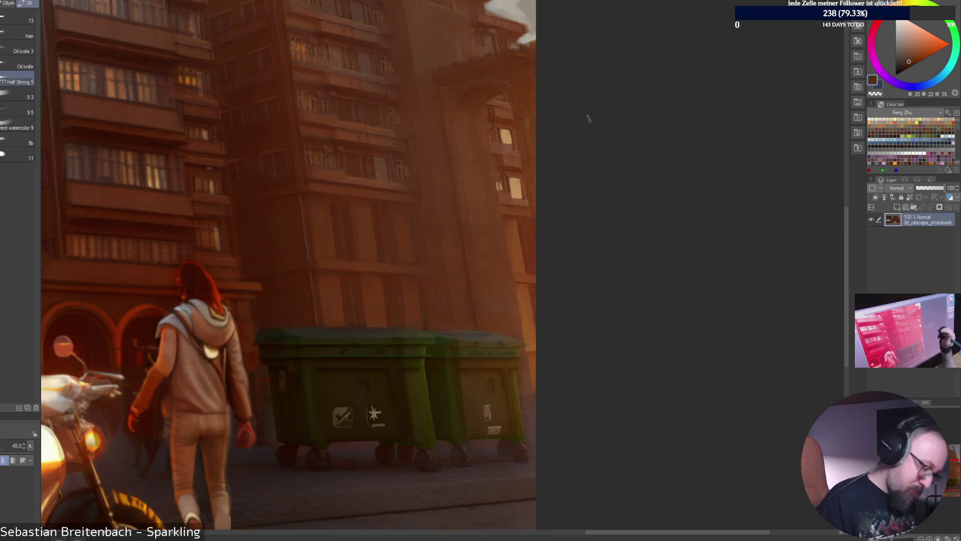
Repaint the wall around the ground-floor windows just above the large dumpster with sampled brown, reducing the brush to size 35.
left_click(373, 321, "alt")
left_click(374, 320, "alt")
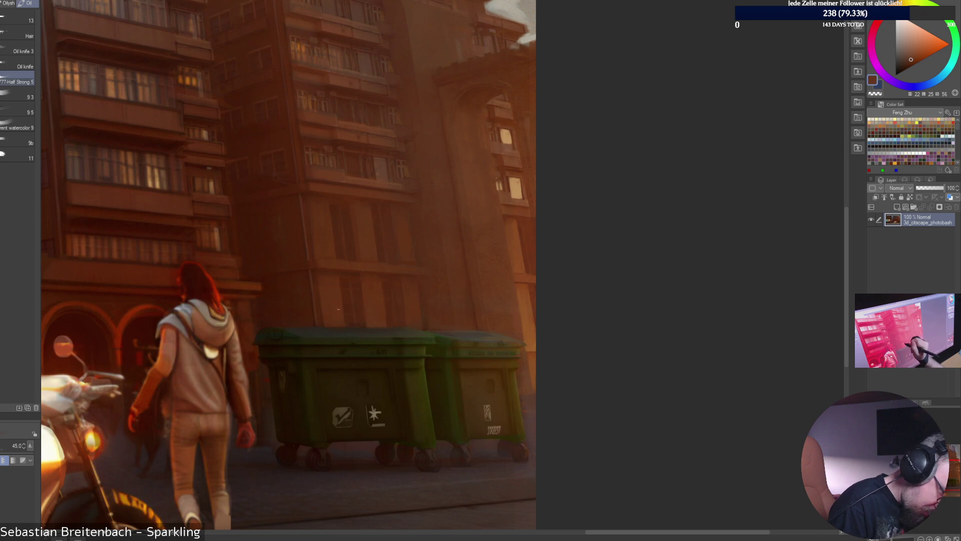
key("bracketleft")
key("bracketleft")
Switch to a finer brush at size 12.5 and paint light brown mullions in the ground-floor windows above the large dumpster.
right_click(454, 186)
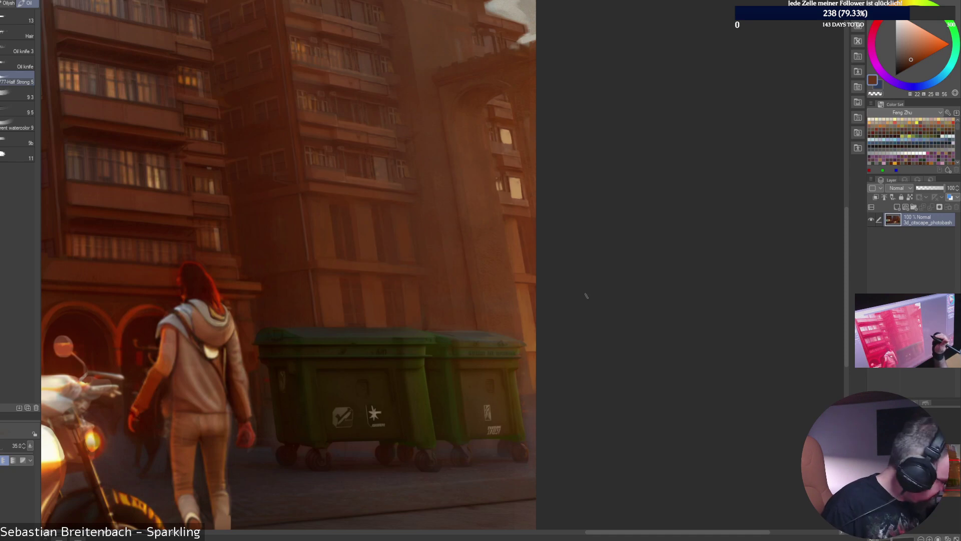
right_click(584, 294)
left_click(633, 262)
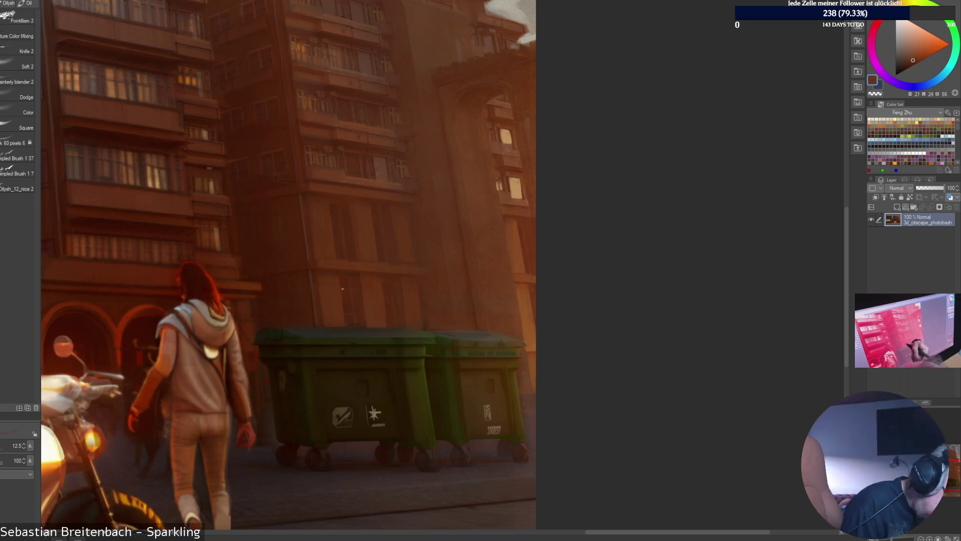
mouse_move(344, 313)
left_mouse_down()
mouse_move(364, 313)
mouse_move(349, 289)
left_mouse_up()
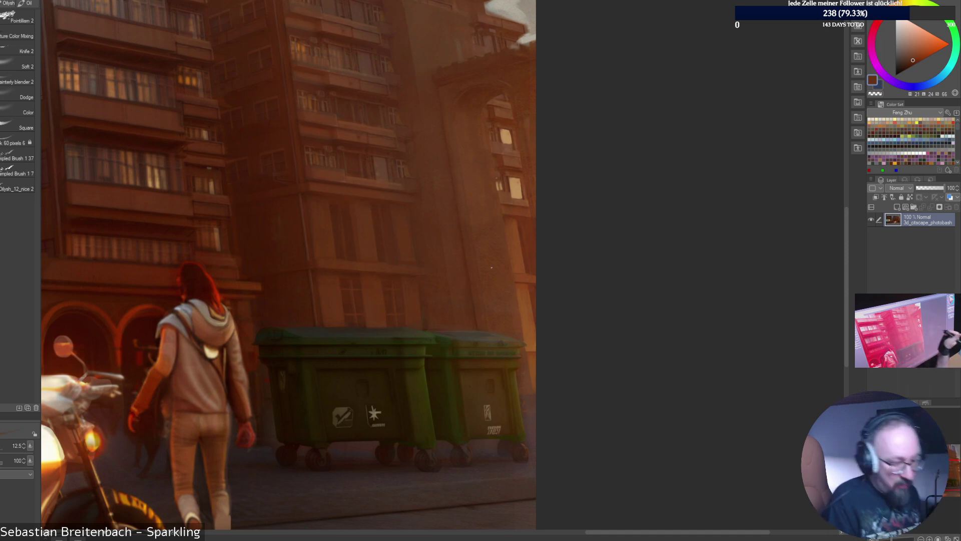
Paint a dark crossbar over the middle panes of the lit window row above the character's building floor, using sampled browns at brush size 12.5.
key("ctrl+0")
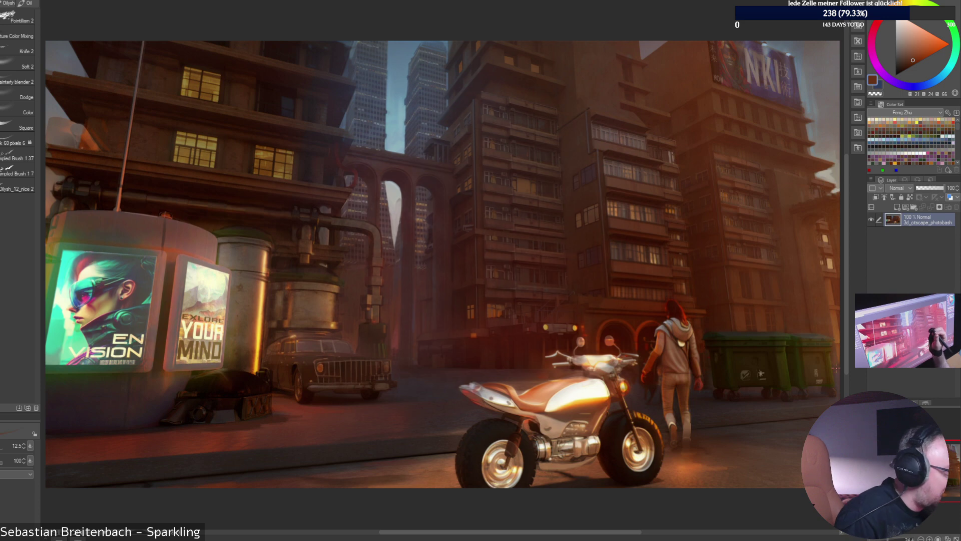
key("ctrl+alt+0")
left_click_drag(801, 210, 155, 250)
left_click(572, 107, "alt")
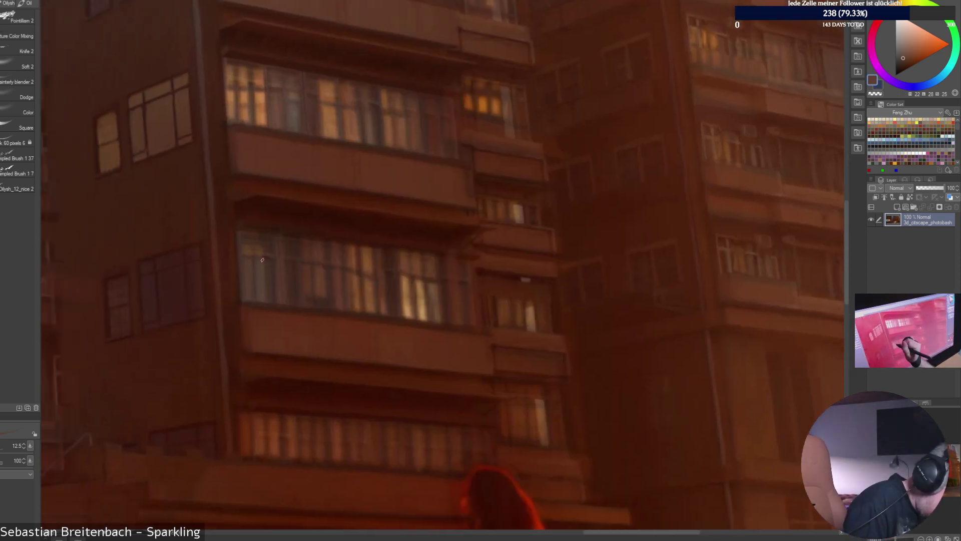
left_click(354, 288, "alt")
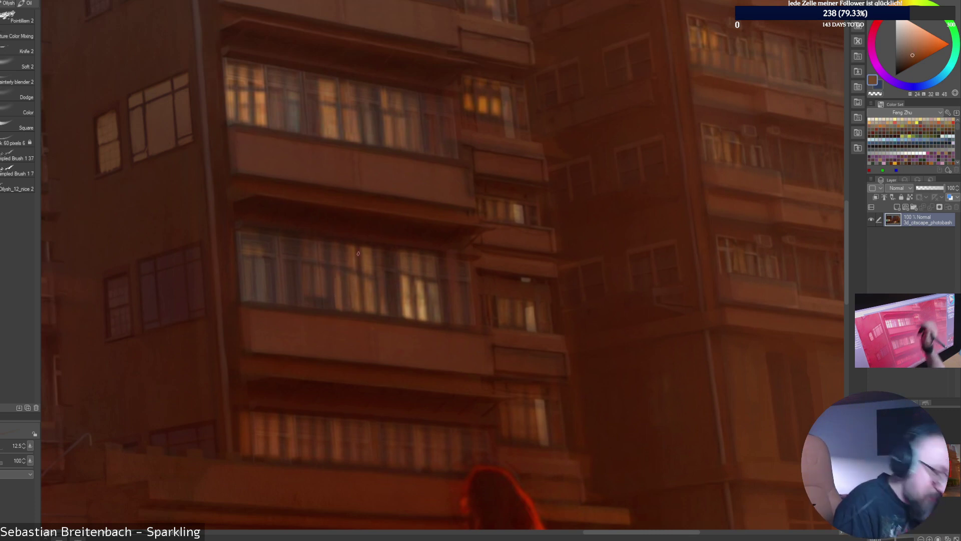
left_click(331, 268, "alt")
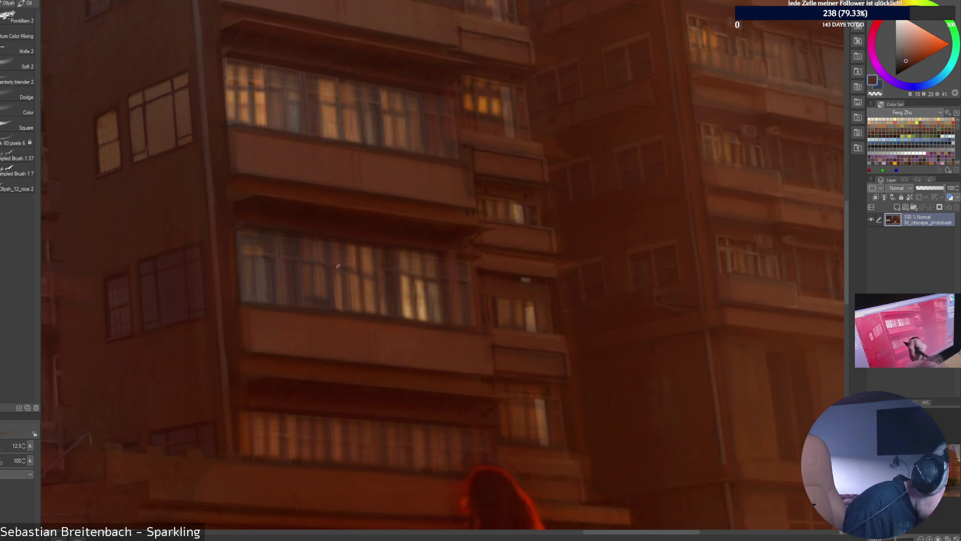
left_click(371, 267, "alt")
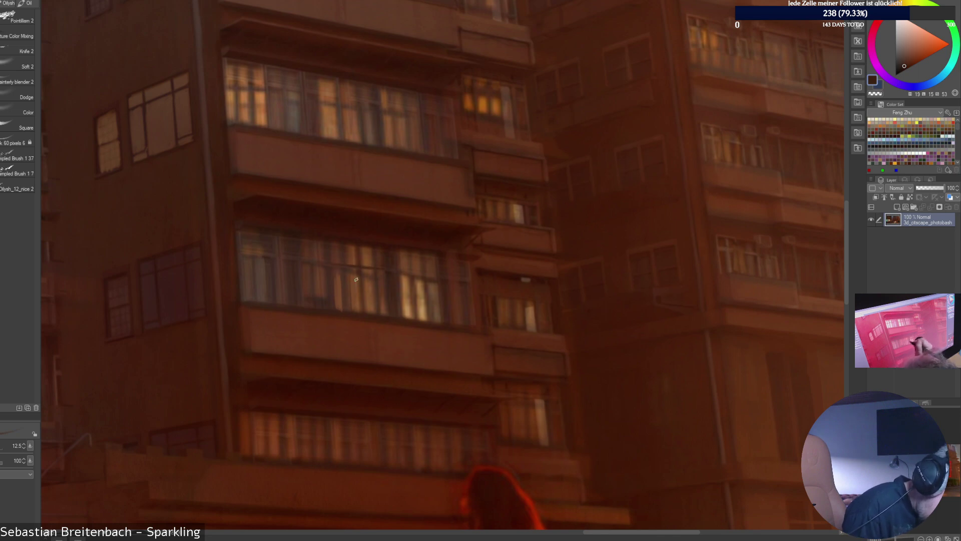
Define the curtain strips below the crossbar in the middle panes with sampled orange and brown tones.
left_click(356, 278, "alt")
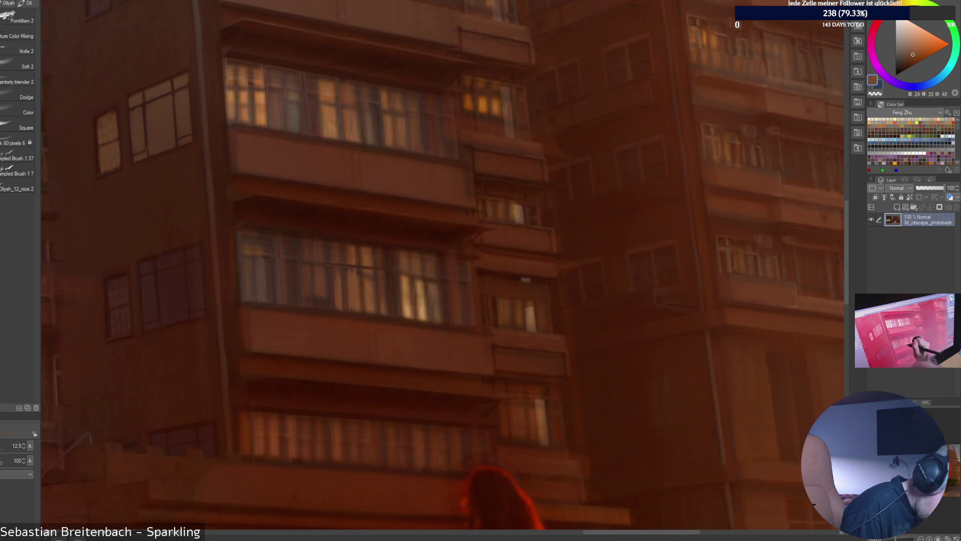
left_click(400, 280, "alt")
left_click_drag(356, 290, 356, 309)
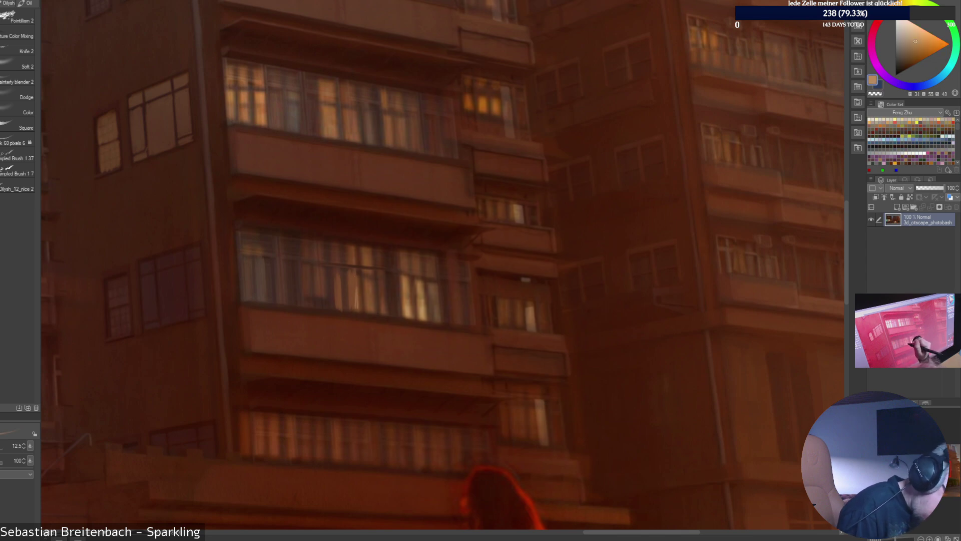
left_click(356, 283, "alt")
left_click(356, 300, "alt")
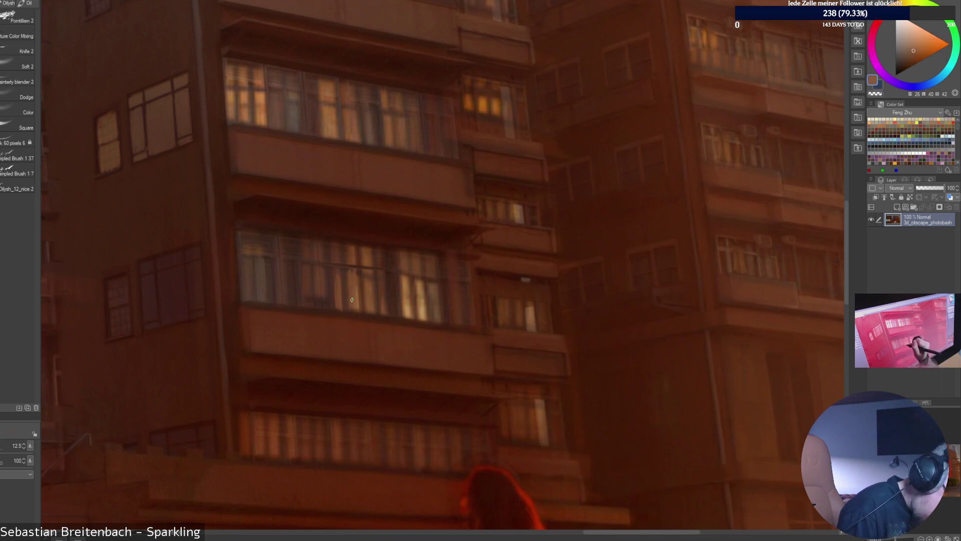
left_click_drag(369, 303, 372, 289)
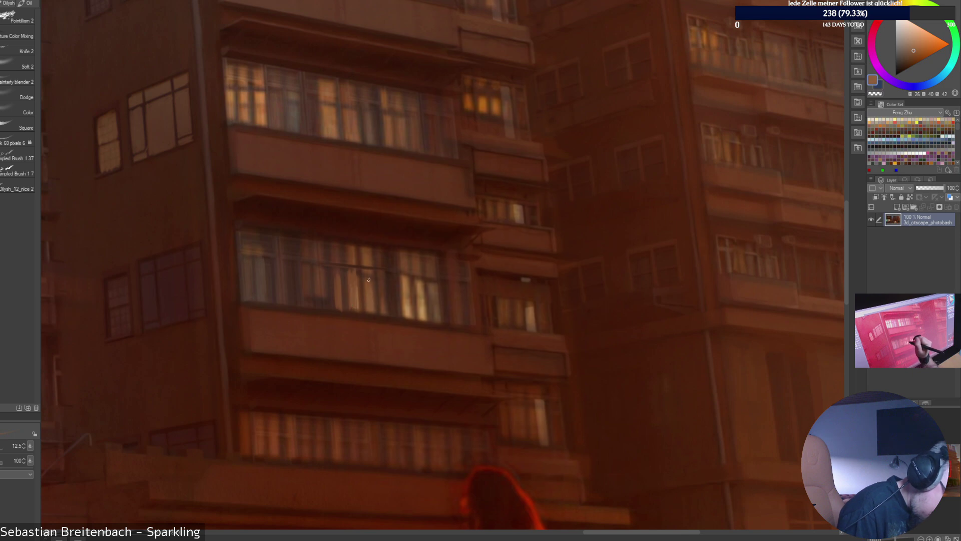
left_click(369, 279, "alt")
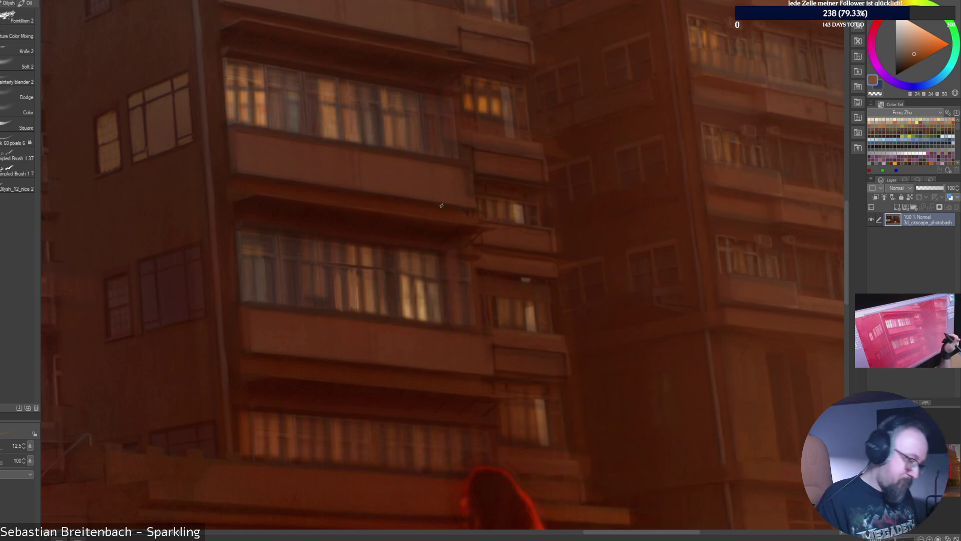
Try to extend the dark crossbar across the whole window row with a sampled dark brown, and undo the stroke.
left_click(395, 273, "alt")
left_click_drag(393, 274, 237, 250)
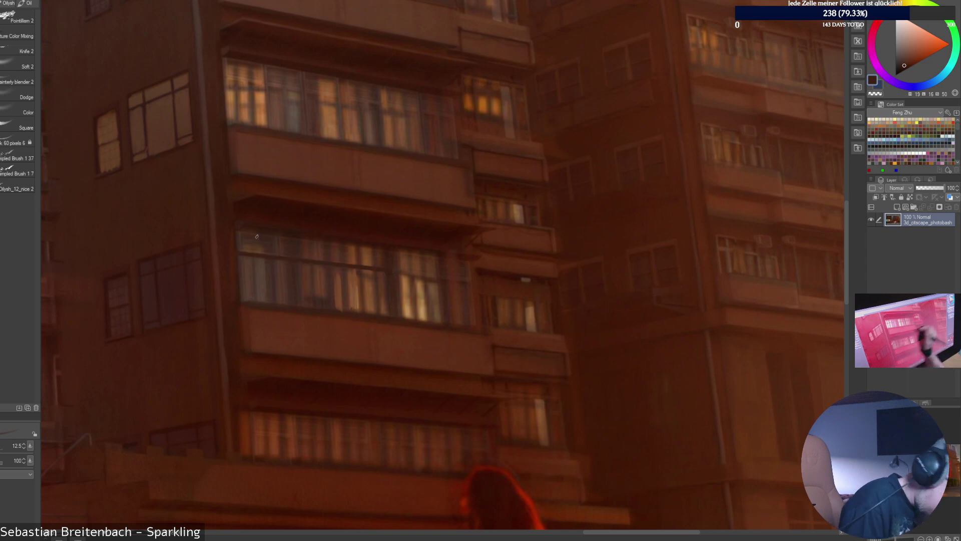
key("ctrl+z")
Set the brush opacity to 80% and paint the dark crossbar across the whole middle window row.
right_click(679, 216)
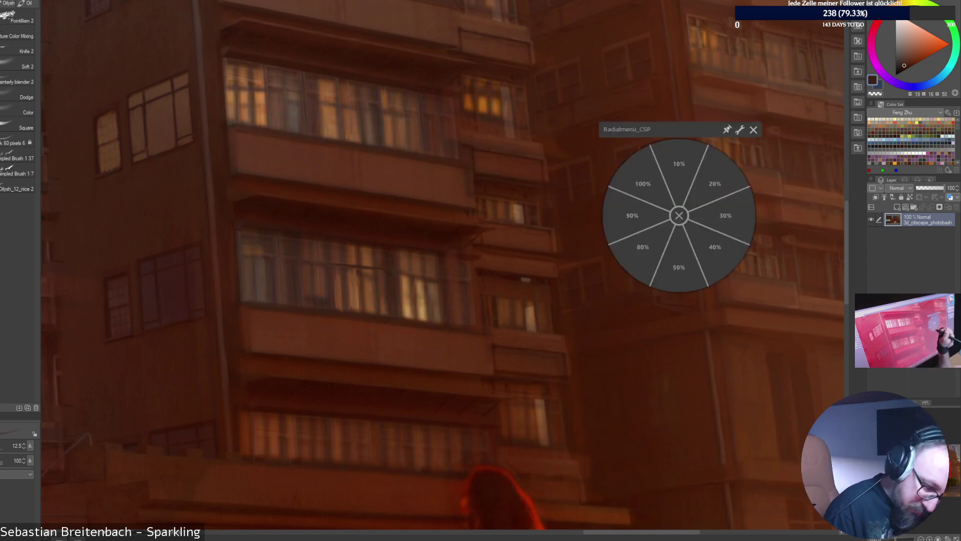
left_click(643, 247)
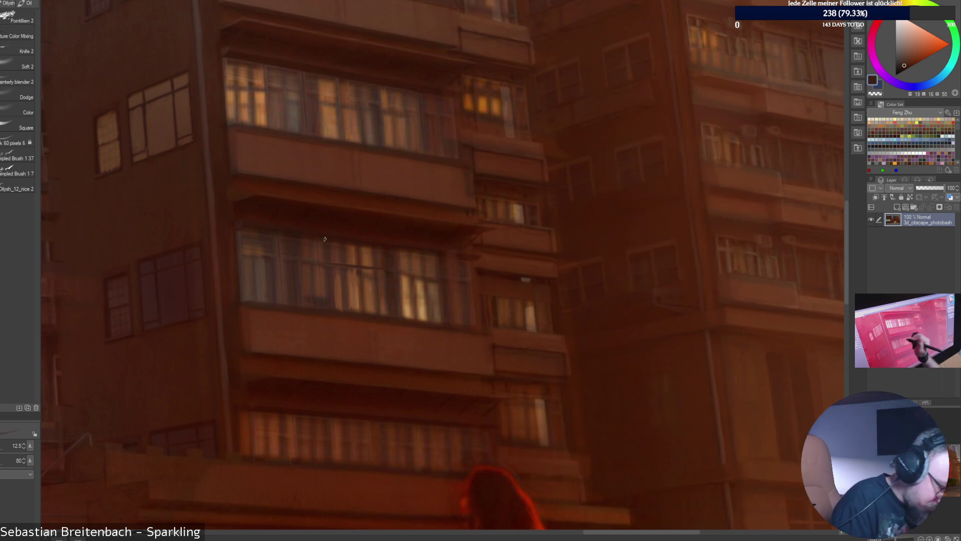
left_click_drag(236, 252, 455, 275)
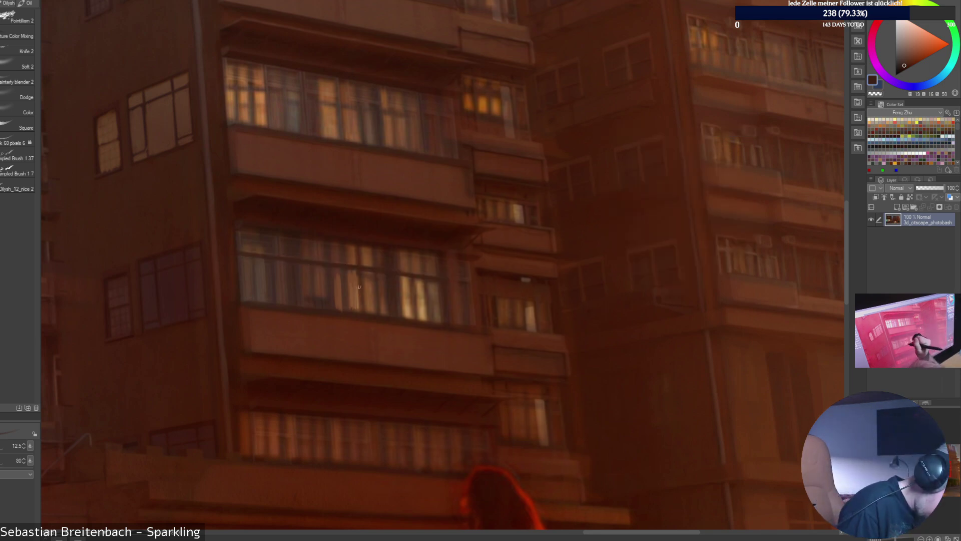
Sharpen the curtain strips and dark gaps just below the crossbar in the middle panes with sampled browns.
left_click(374, 280, "alt")
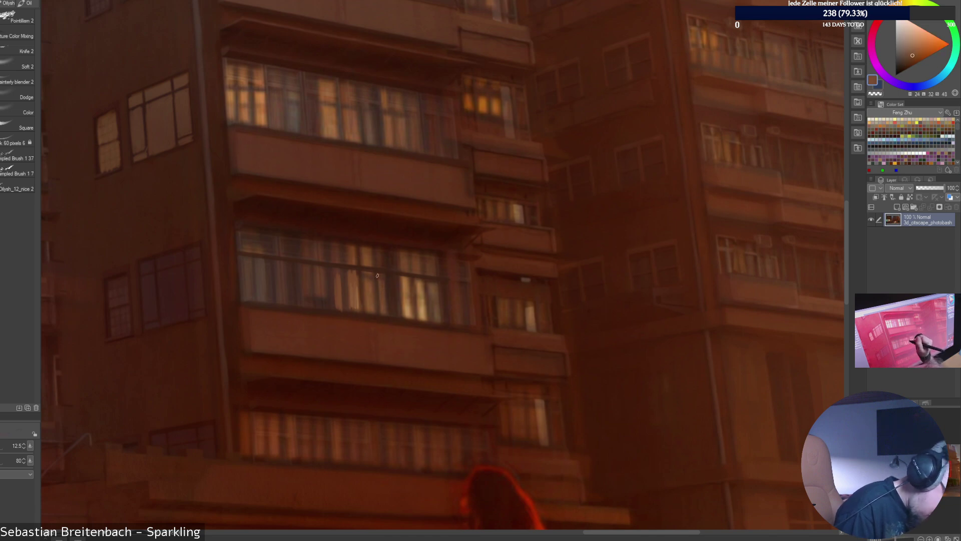
left_click(380, 279, "alt")
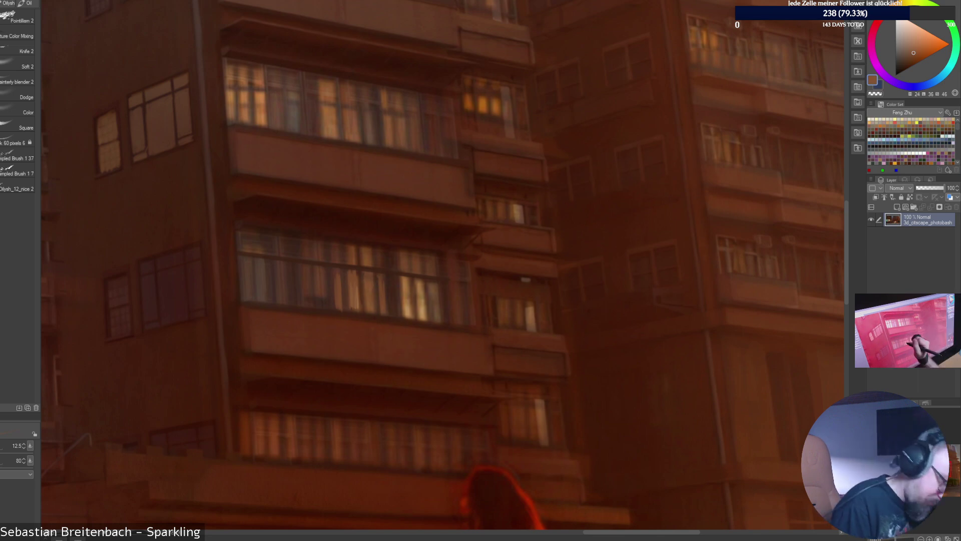
left_click(333, 269, "alt")
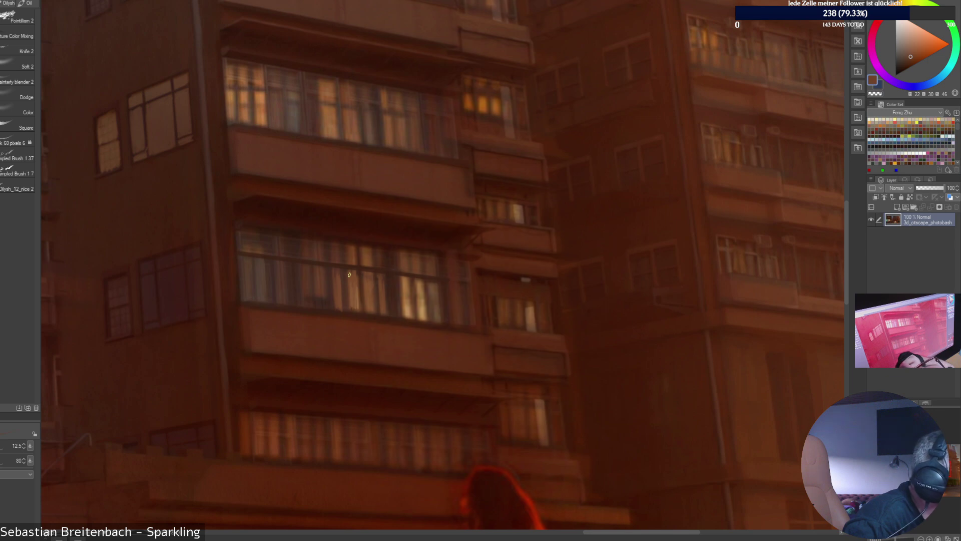
left_click(350, 274, "alt")
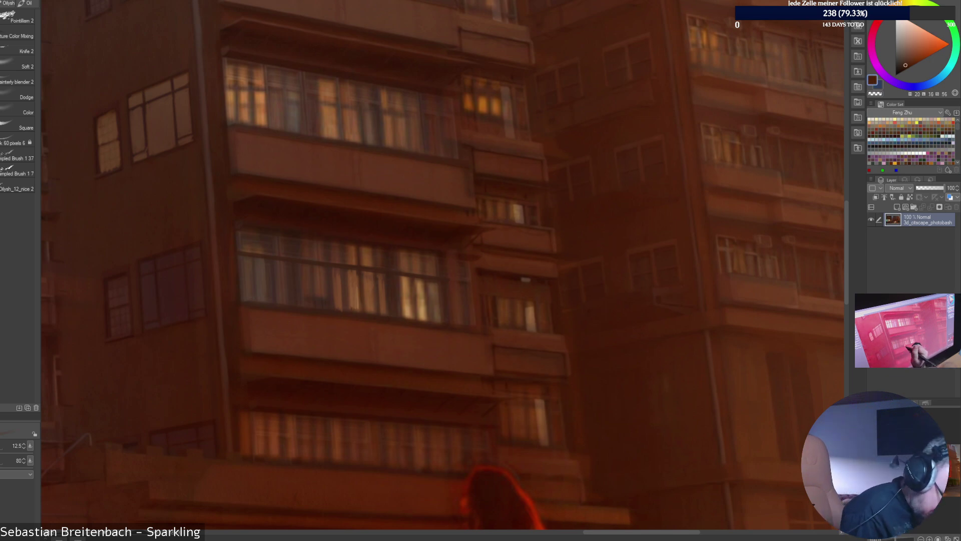
left_click(364, 309, "alt")
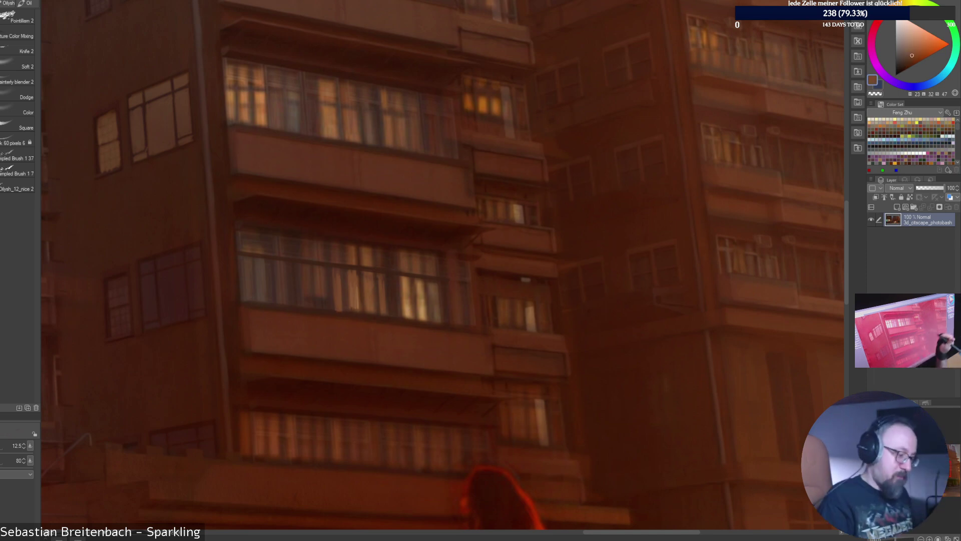
Refine the dim curtain strips left of the lit middle panes with sampled dark and mid browns.
left_click(331, 310, "alt")
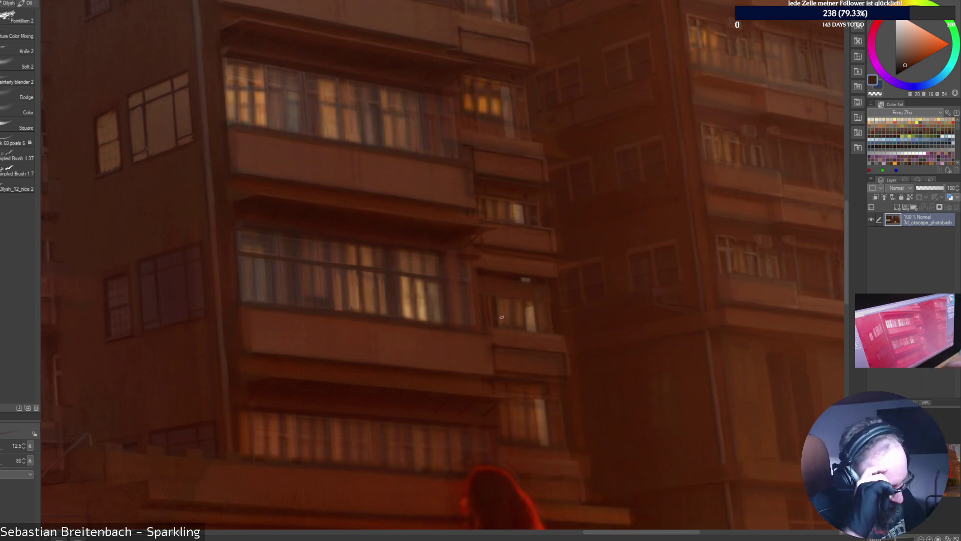
left_click(338, 293, "alt")
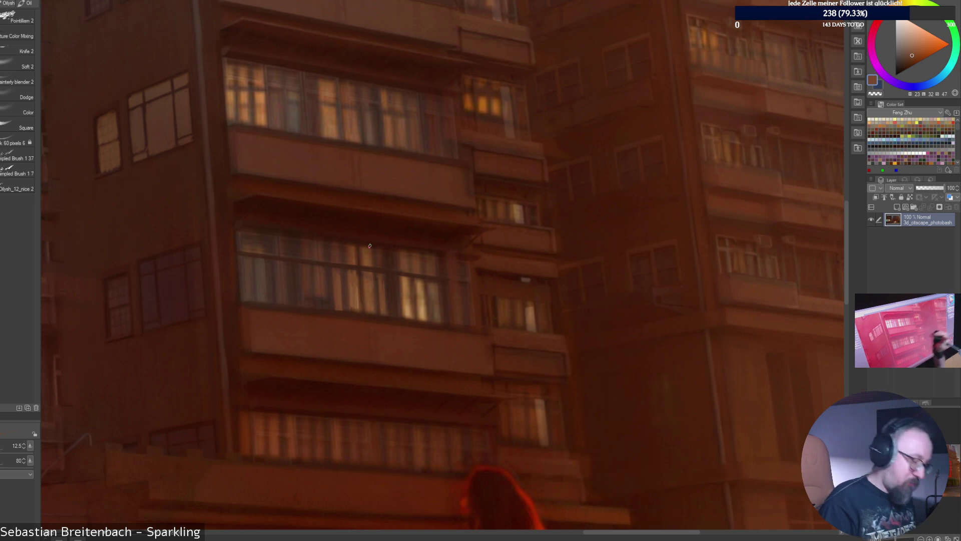
left_click(334, 295, "alt")
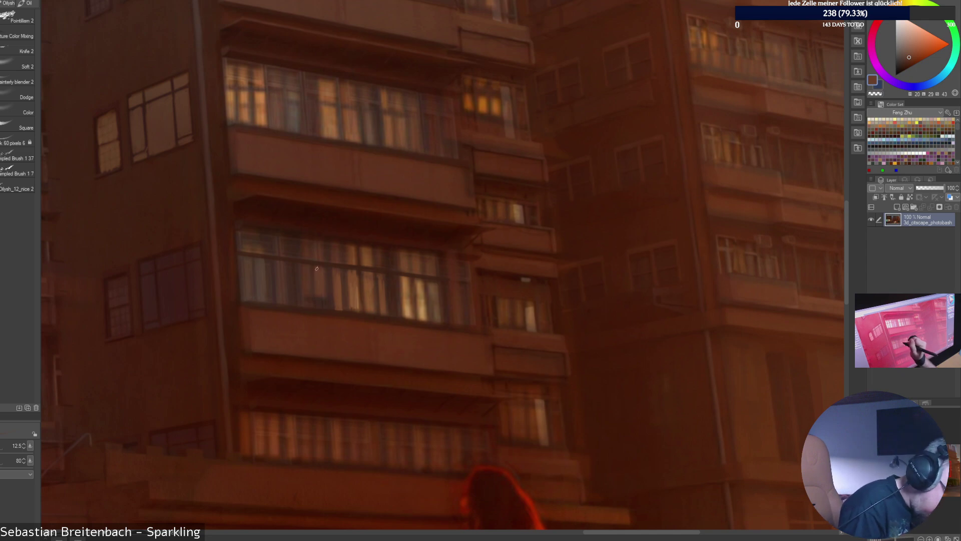
left_click(324, 290, "alt")
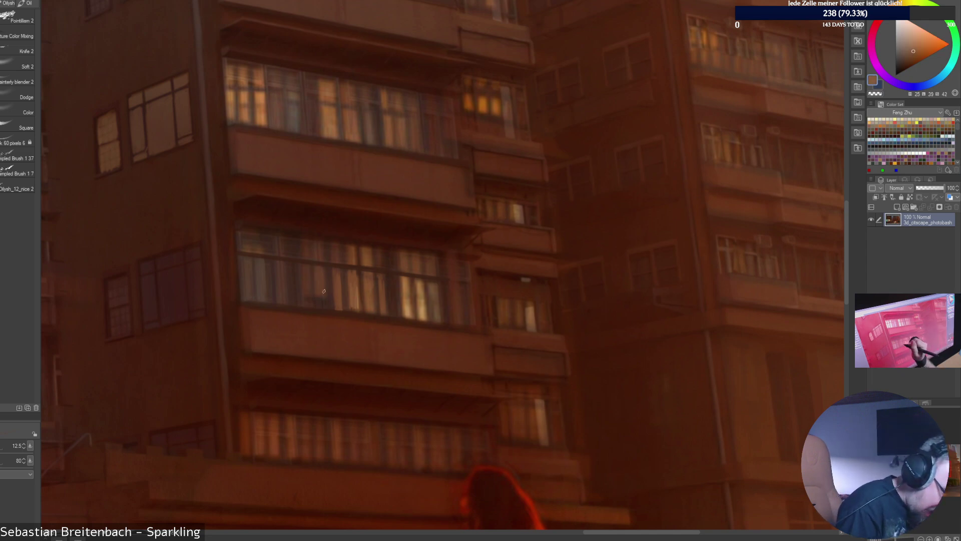
left_click(321, 279, "alt")
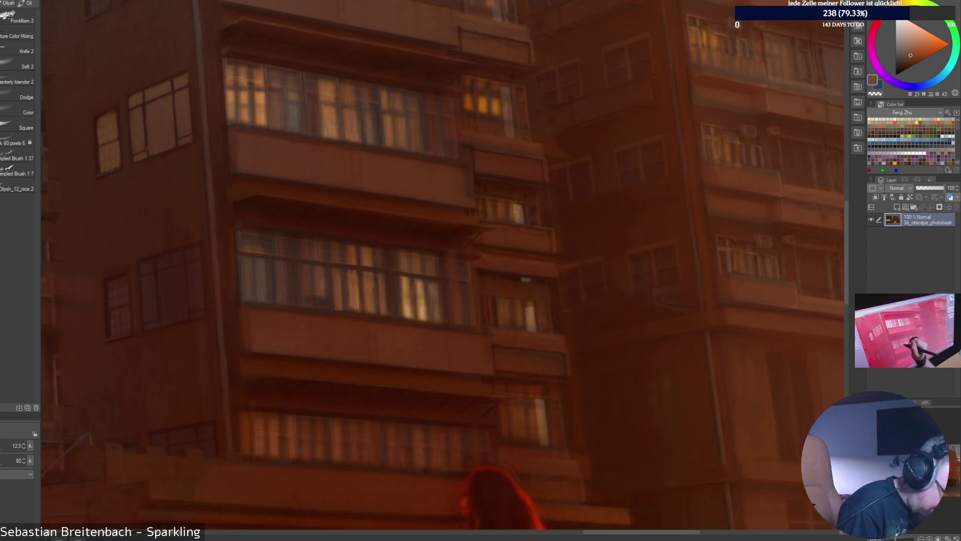
left_click(321, 292, "alt")
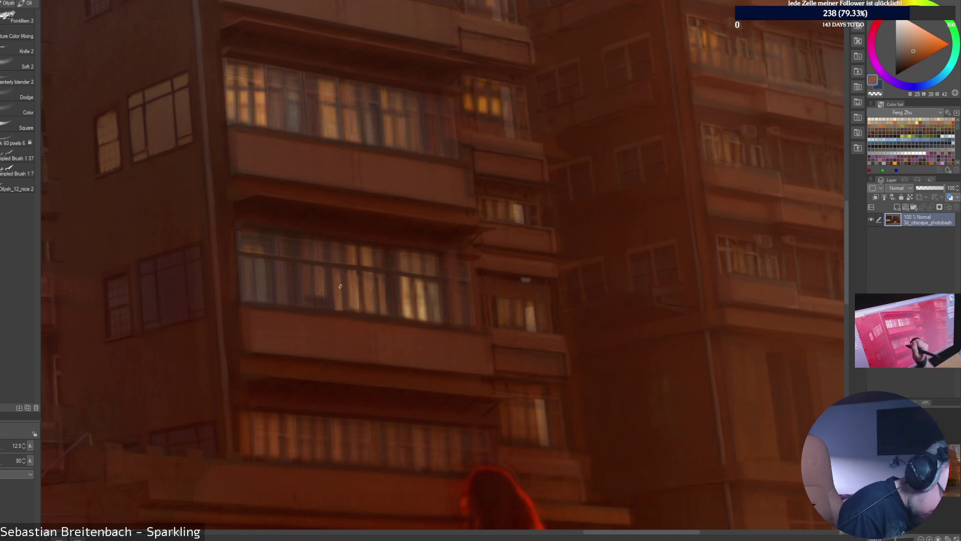
Paint a lit curtain strip beside the dark center mullion of the middle row with sampled orange and brown.
left_click(407, 306, "alt")
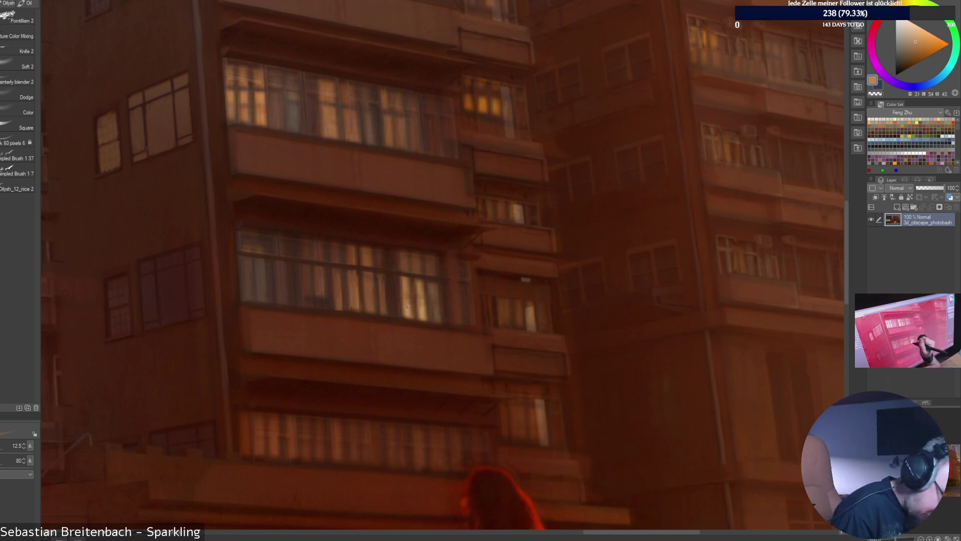
mouse_move(383, 312)
left_mouse_down()
mouse_move(384, 300)
mouse_move(384, 312)
left_mouse_up()
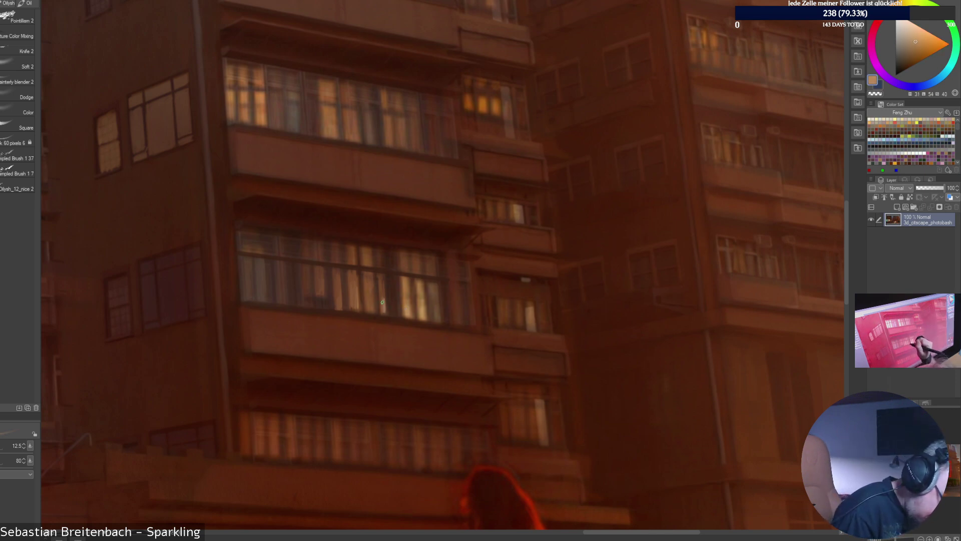
left_click(381, 282, "alt")
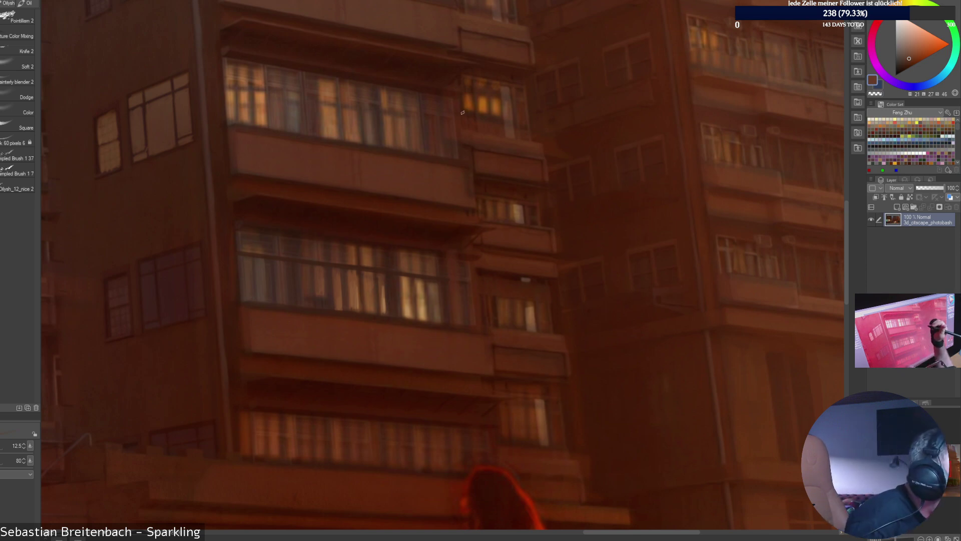
left_click(381, 288, "alt")
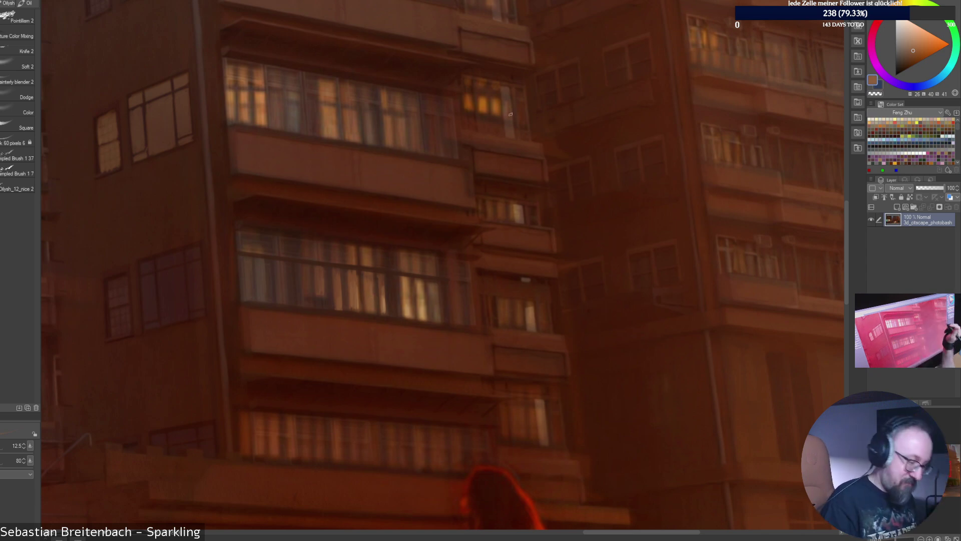
Paint dark mullions and muted curtain strips at the right end of the lowest window row, using sampled red-browns.
left_click(392, 430, "alt")
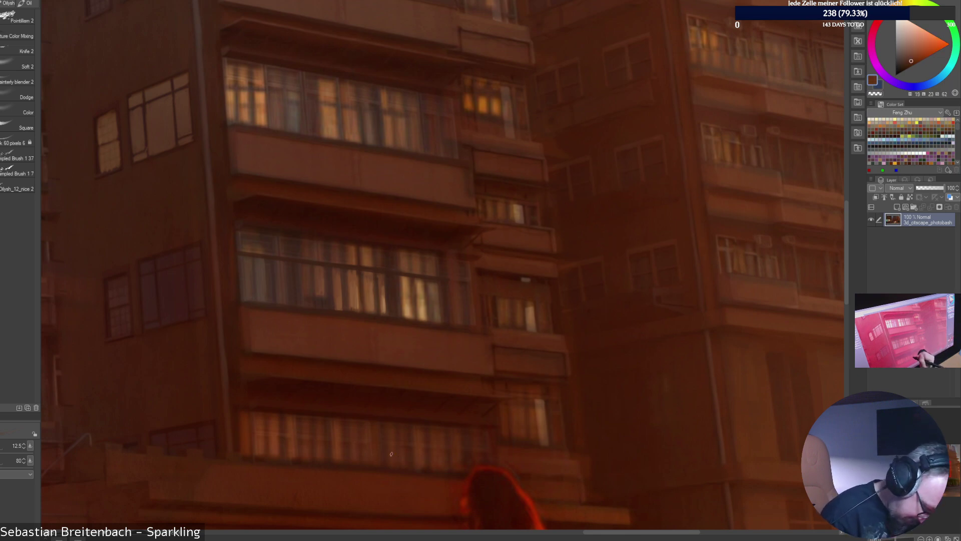
left_click(430, 466, "alt")
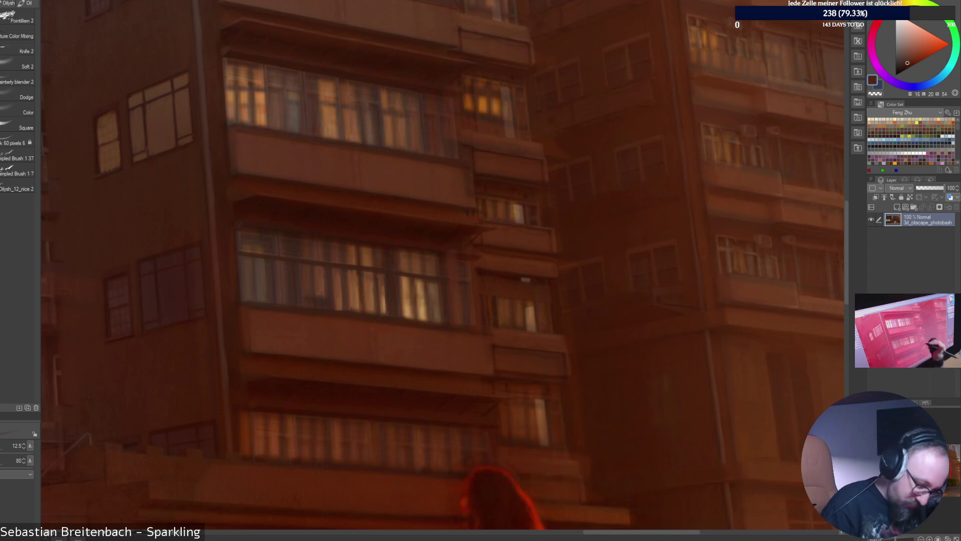
left_click(434, 438, "alt")
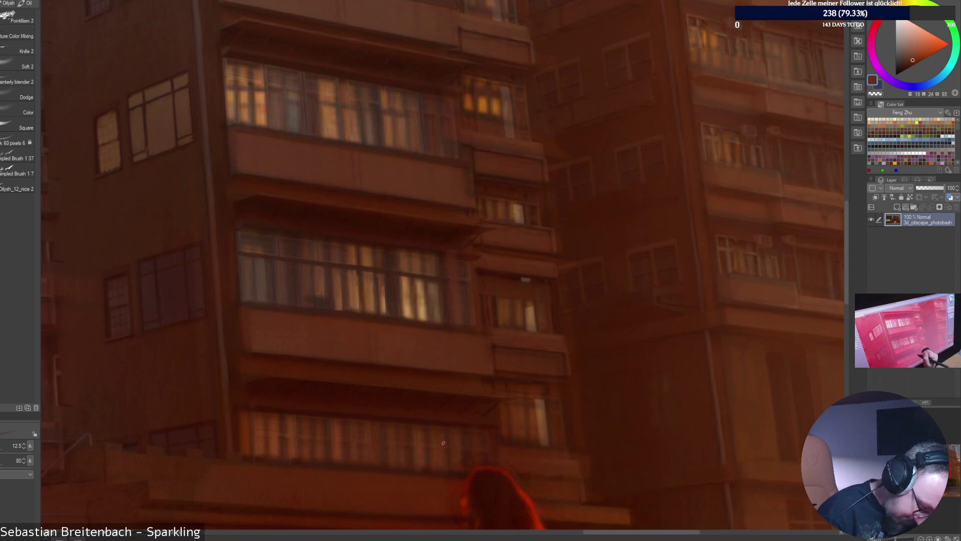
left_click(429, 433, "alt")
left_click(448, 469, "alt")
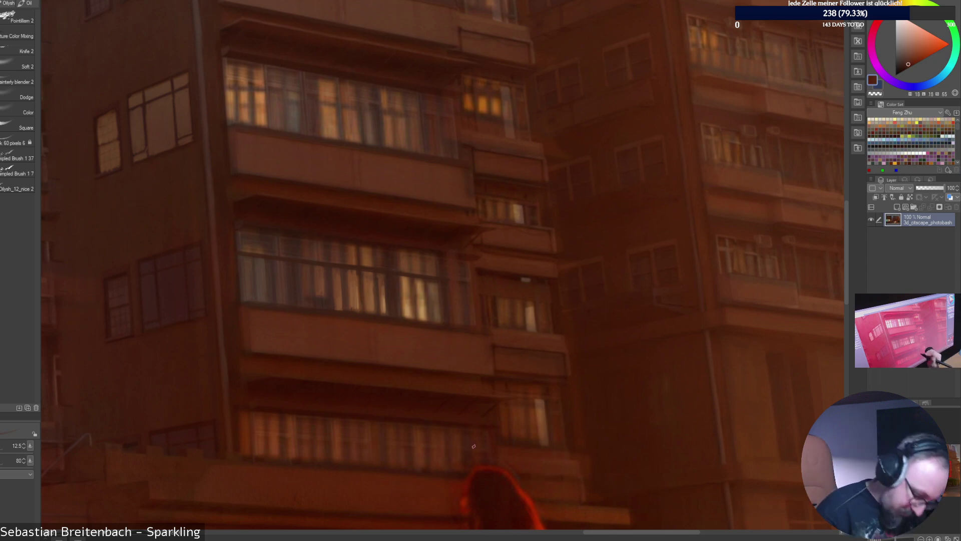
left_click(451, 467, "alt")
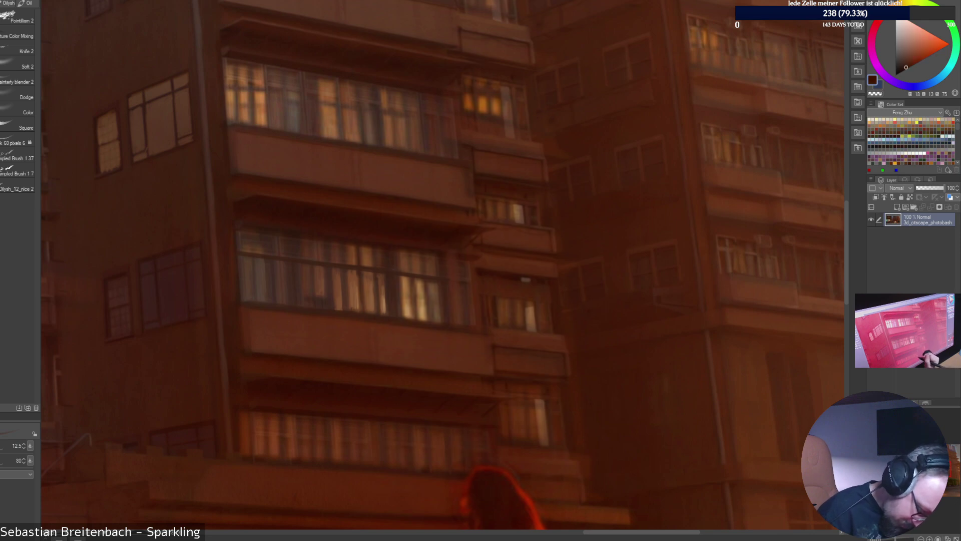
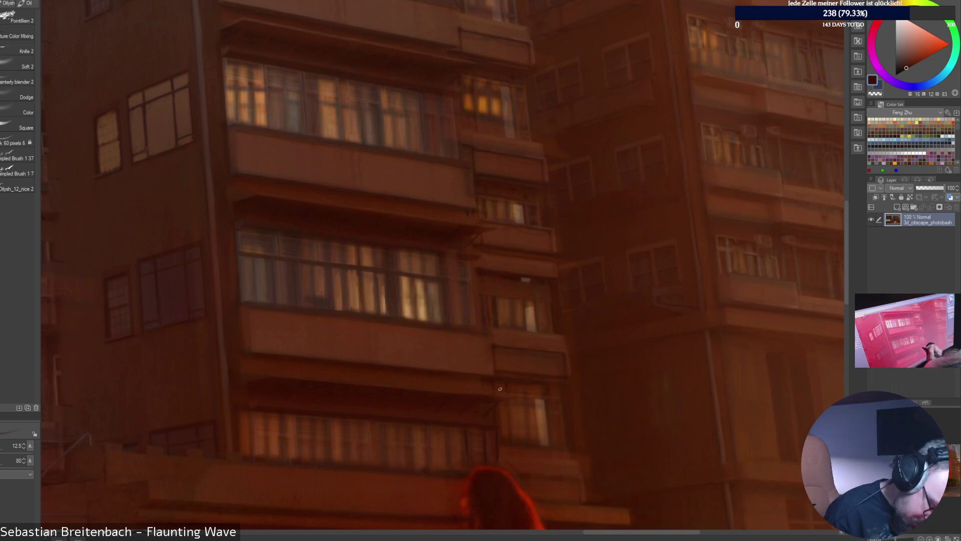
left_click(499, 388, "alt")
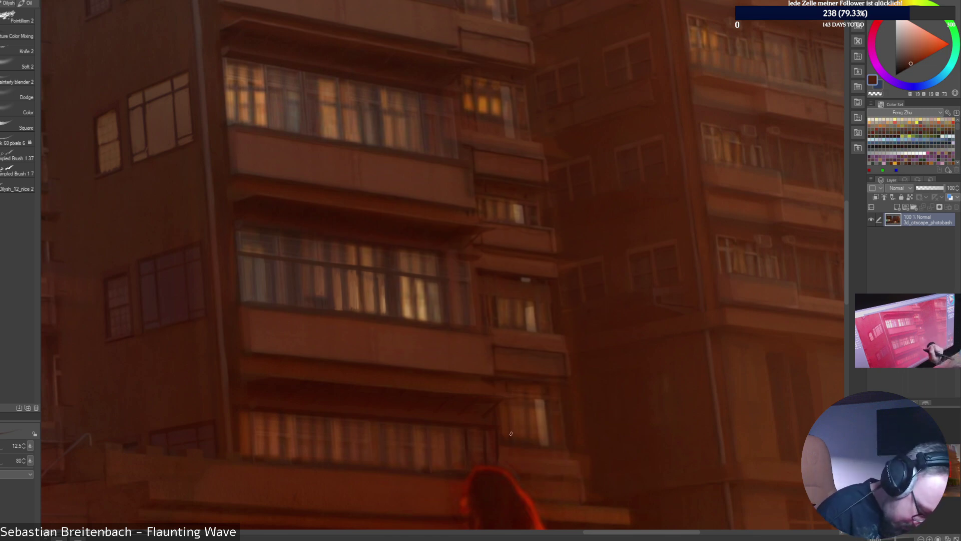
Define the individual curtain strips in the lowest window row, left of the character's head, with sampled light and dark red-browns.
left_click(421, 441, "alt")
left_click(427, 434, "alt")
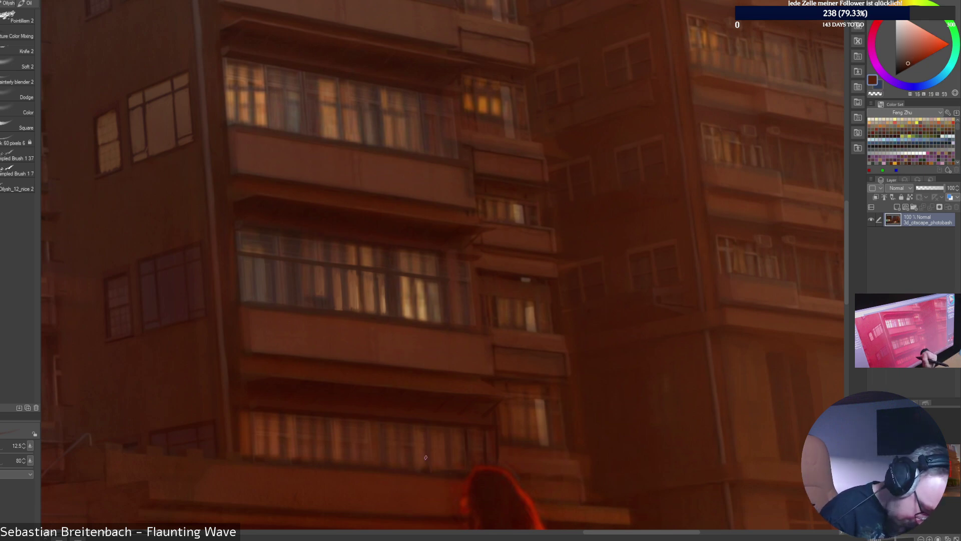
left_click(426, 457, "alt")
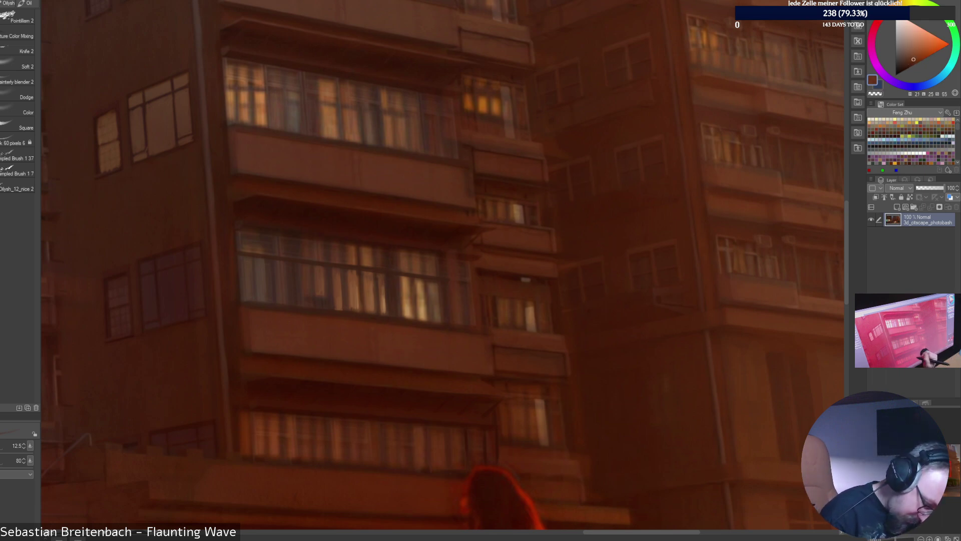
left_click(433, 429, "alt")
left_click(417, 429, "alt")
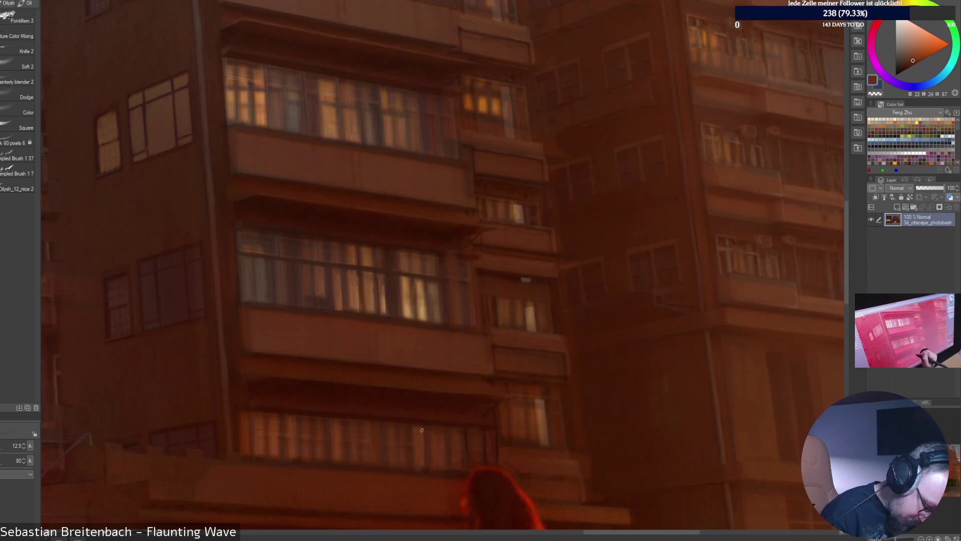
left_click(413, 425, "alt")
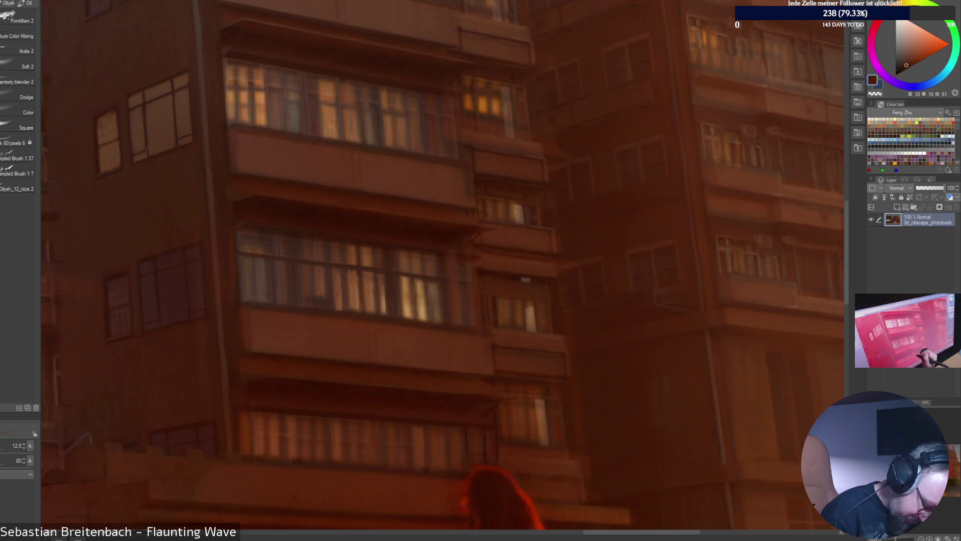
left_click(413, 445, "alt")
left_click(420, 430, "alt")
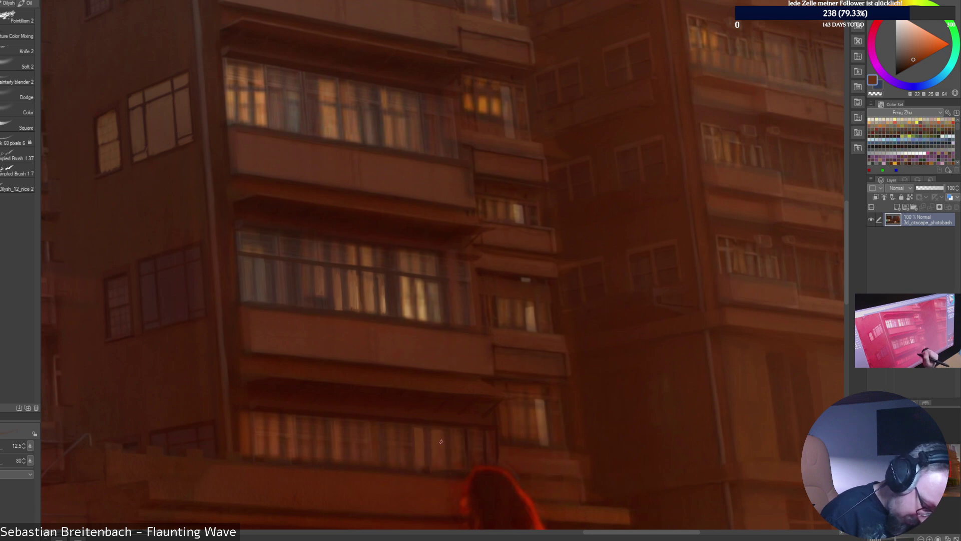
Paint the last curtain strips and dark gaps above the character's head in the lowest window row with sampled browns.
left_click(473, 403, "alt")
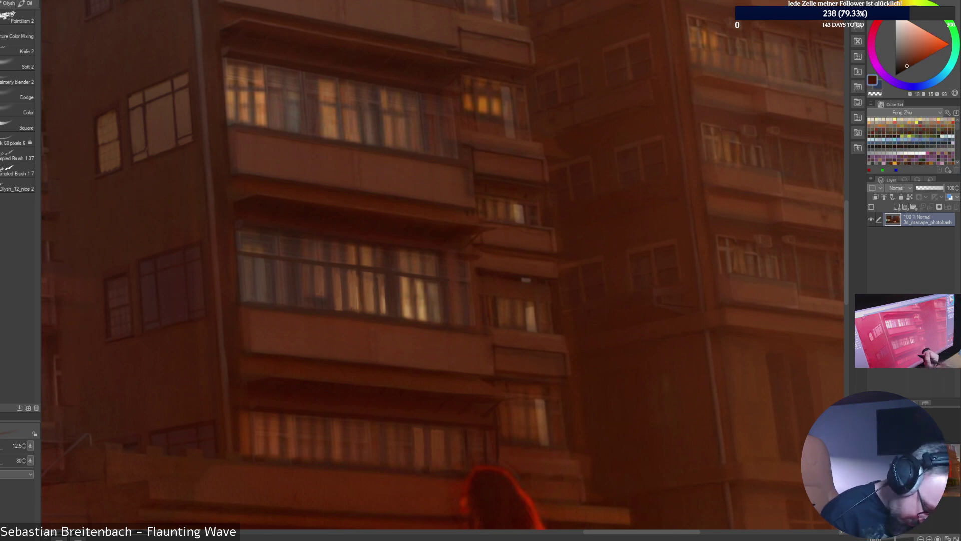
left_click(455, 432, "alt")
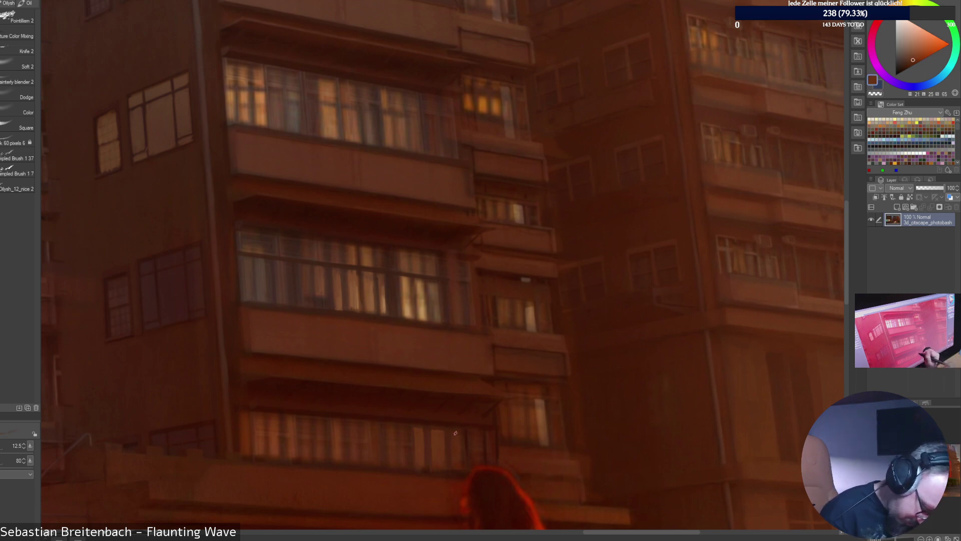
left_click(479, 457, "alt")
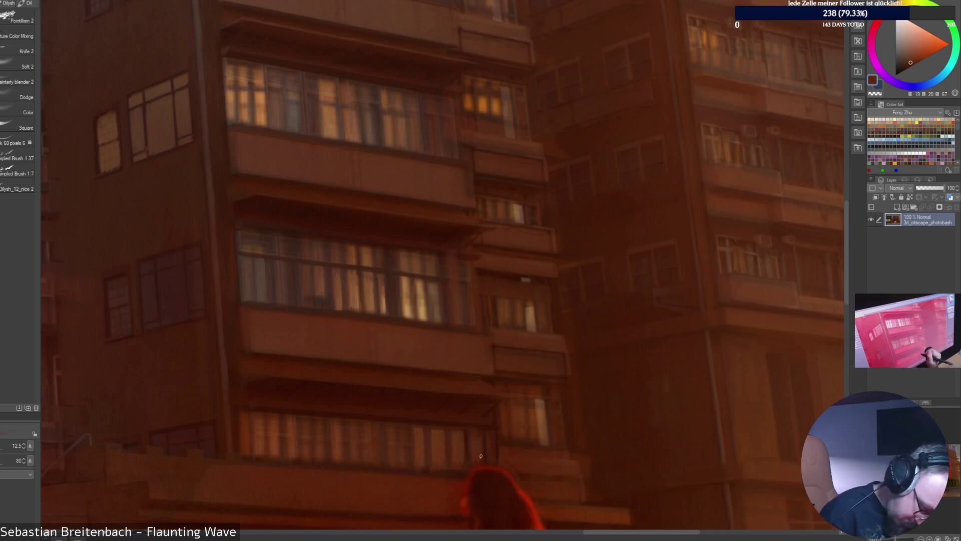
left_click(470, 430, "alt")
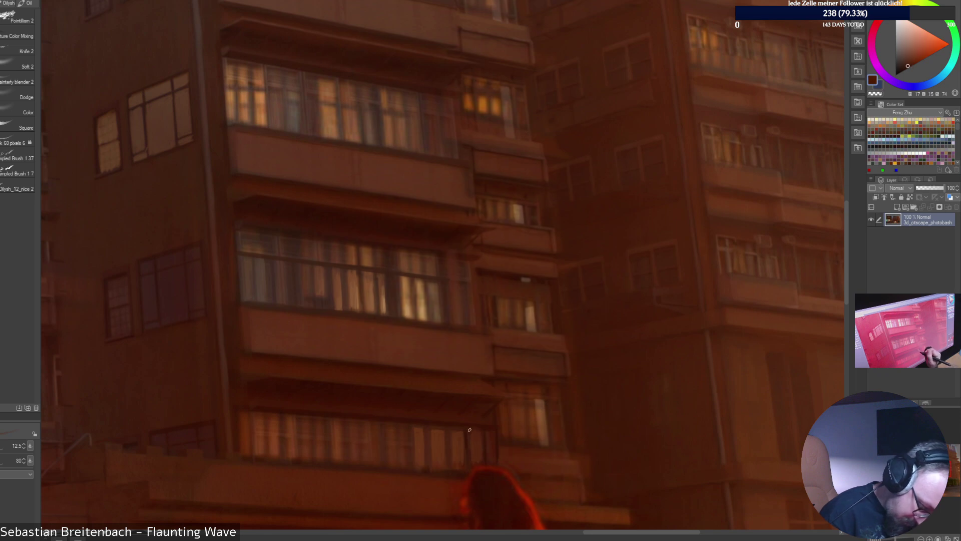
left_click(491, 452, "alt")
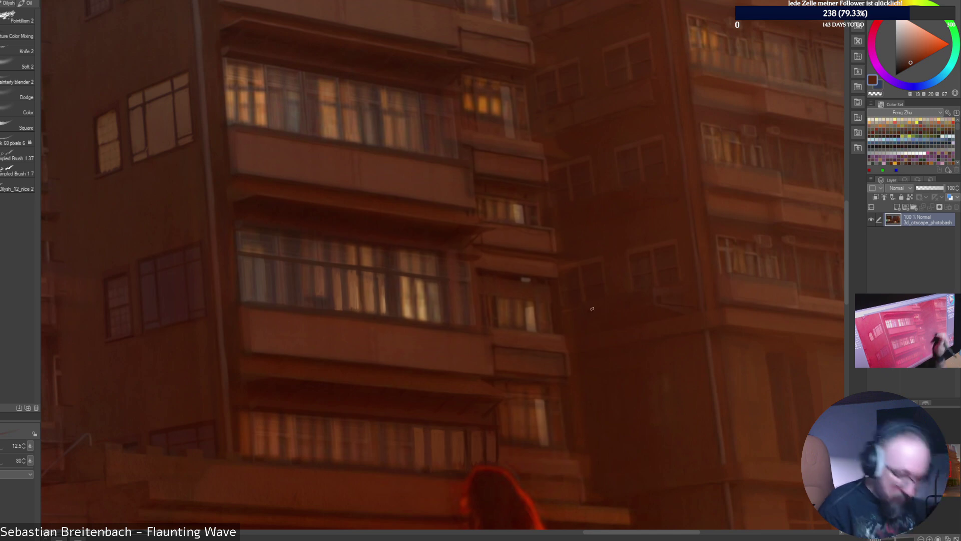
Switch to the Half Strong oil brush at size 10 with a muted orange-brown sampled from the middle row's lit curtains.
left_click(491, 439, "alt")
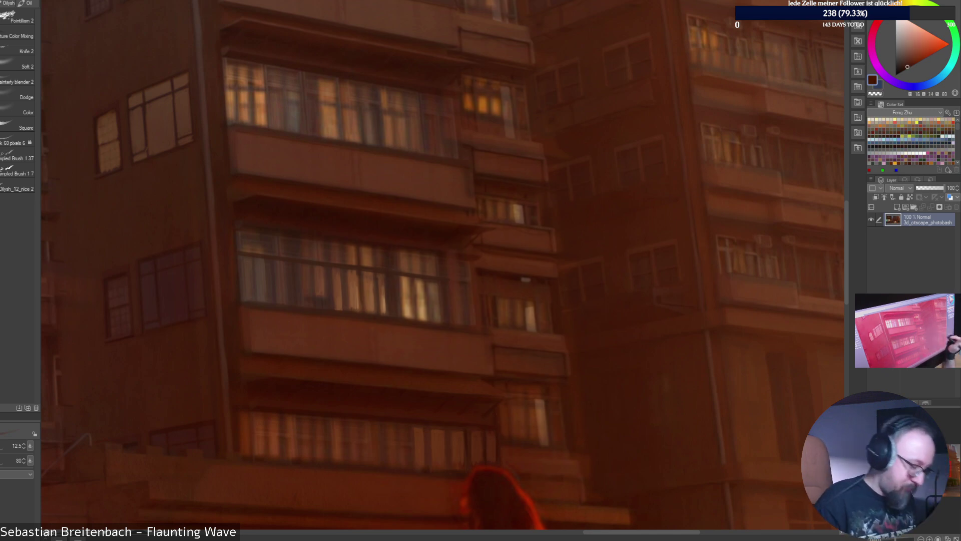
left_click(383, 295, "alt")
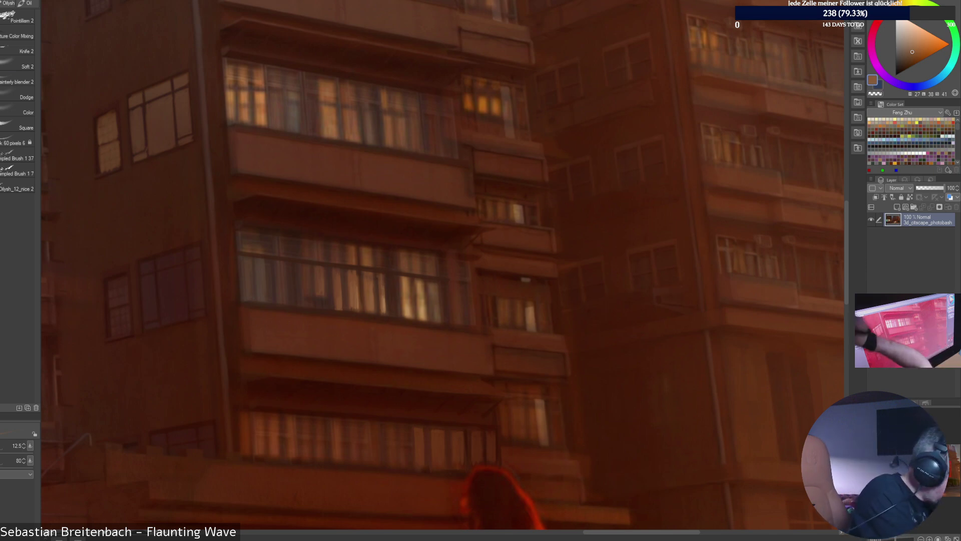
left_click(28, 3)
left_click(17, 82)
left_click(409, 296, "alt")
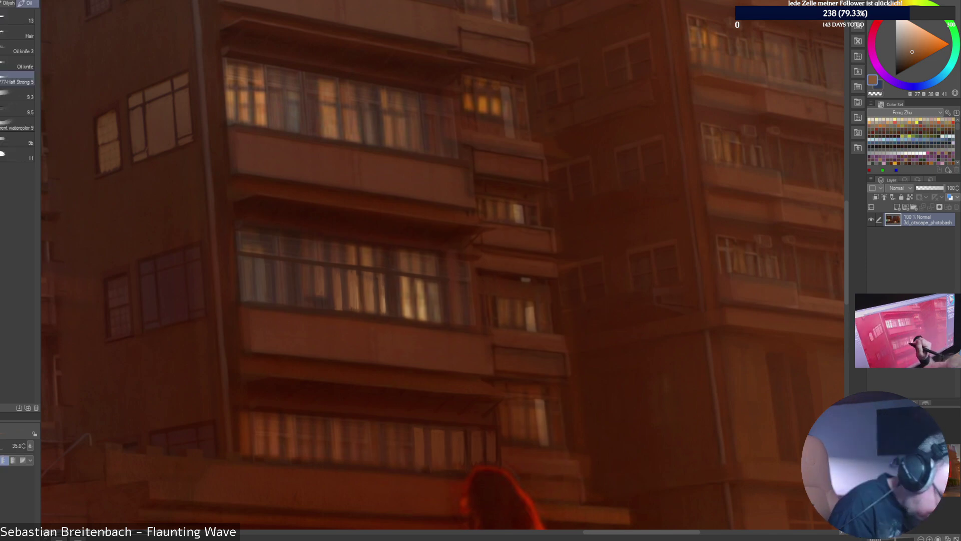
key("[")
key("[")
key("[")
key("[")
key("[")
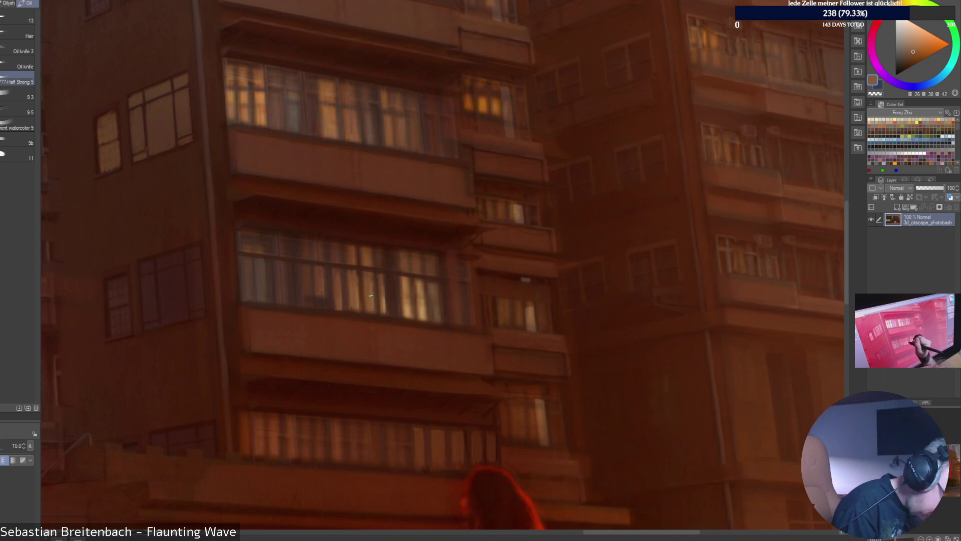
Refine the curtain strips and crossbar left of the middle row's dark center mullion with sampled browns and dark red-browns.
left_click(350, 273, "alt")
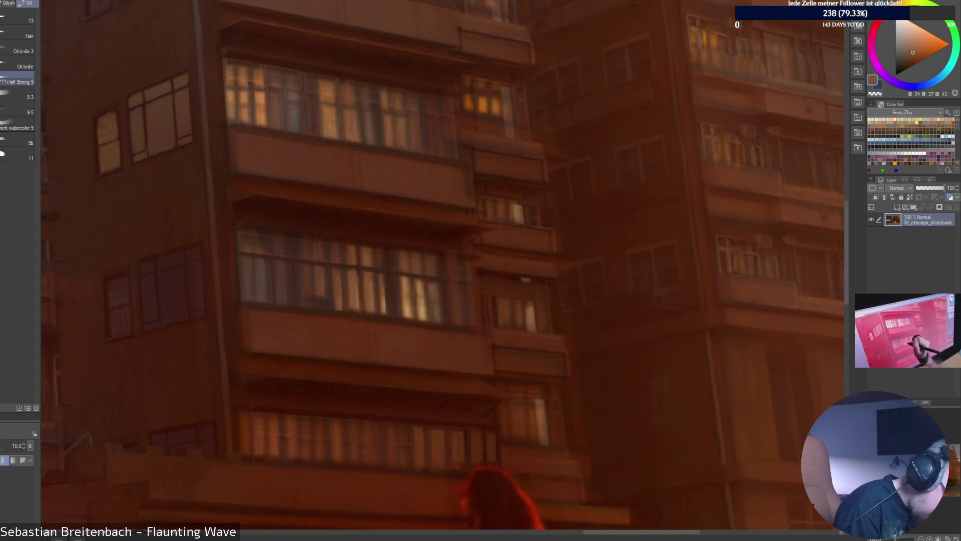
left_click(379, 273, "alt")
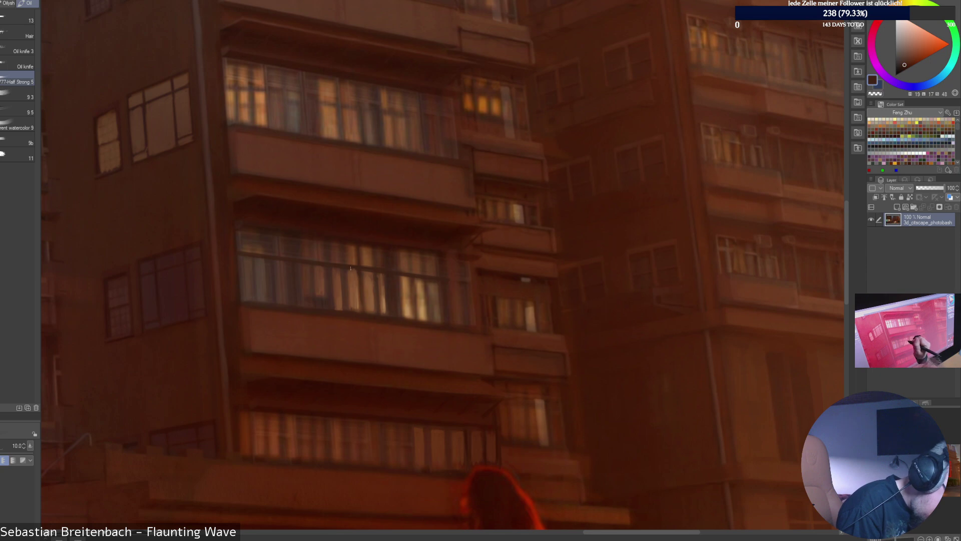
left_click(348, 248, "alt")
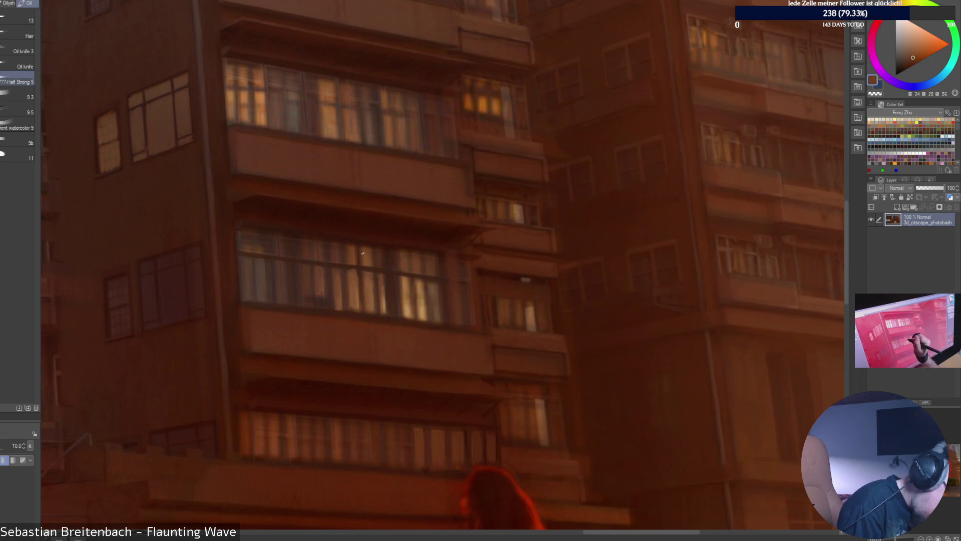
left_click(349, 247, "alt")
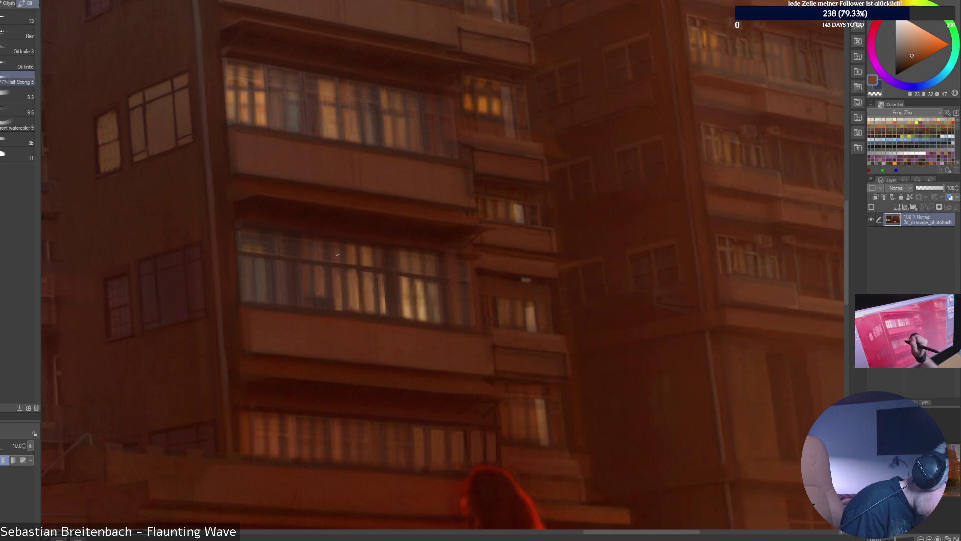
left_click(348, 265, "alt")
left_click(349, 265, "alt")
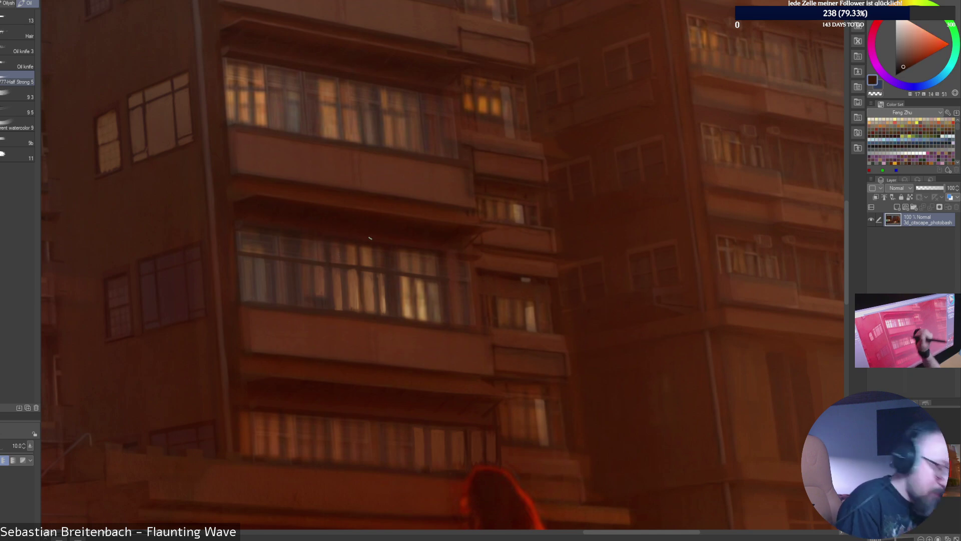
Paint dark gaps and muted curtain strips in the lower panes of the middle row, left of the lit curtains.
left_click(326, 272, "alt")
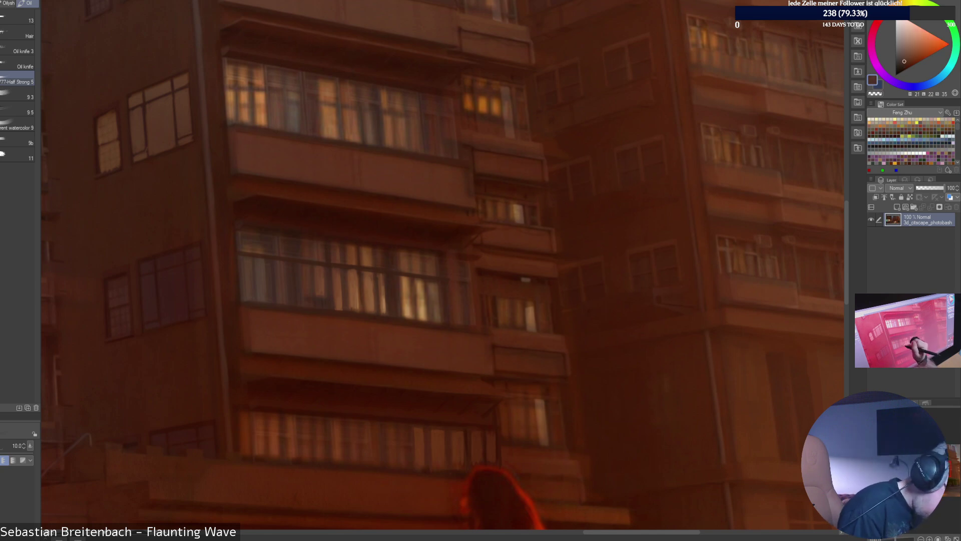
left_click(325, 280, "alt")
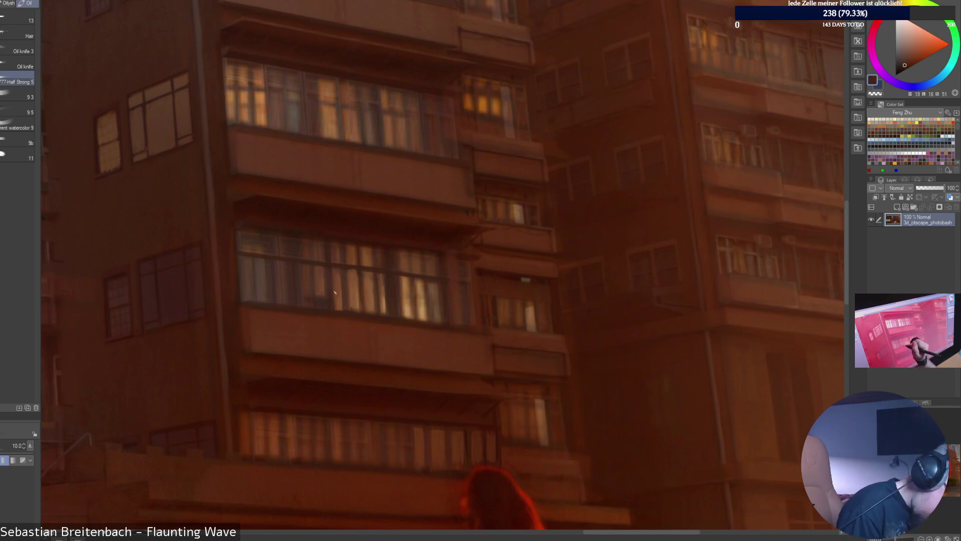
left_click(334, 307, "alt")
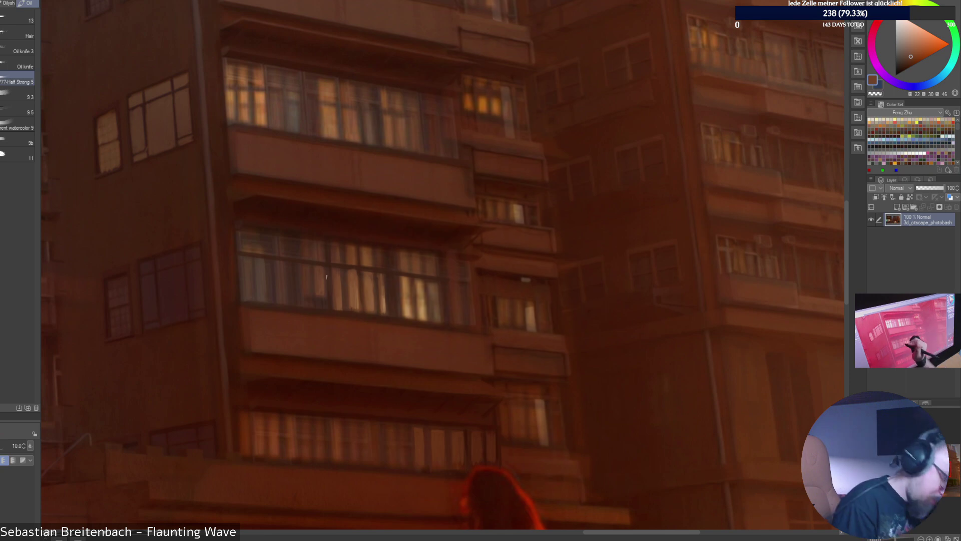
left_click(324, 287, "alt")
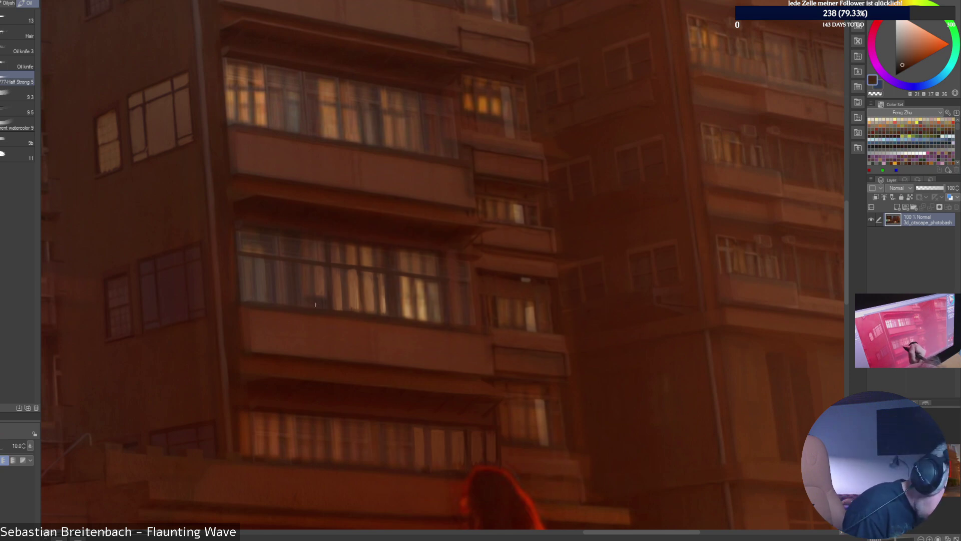
left_click(320, 291, "alt")
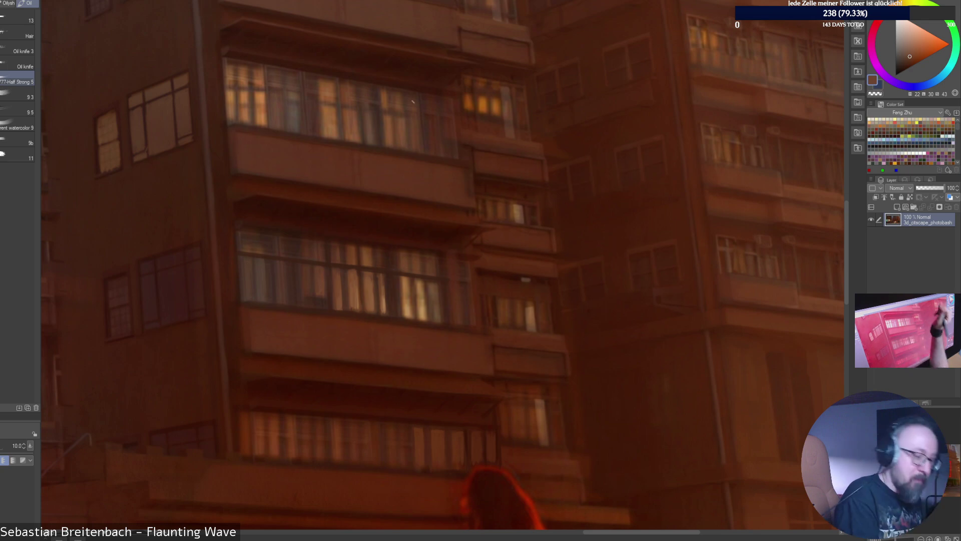
left_click(322, 291, "alt")
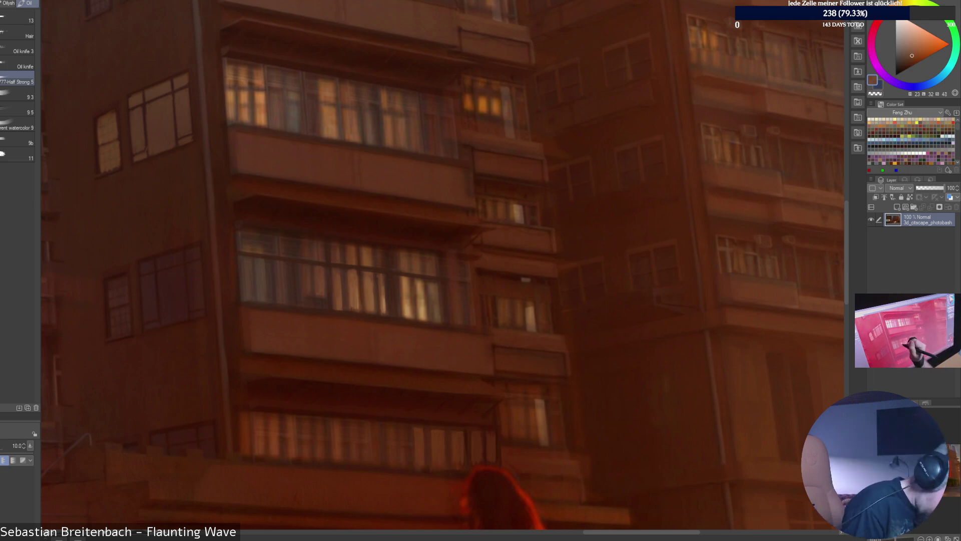
left_click(307, 288, "alt")
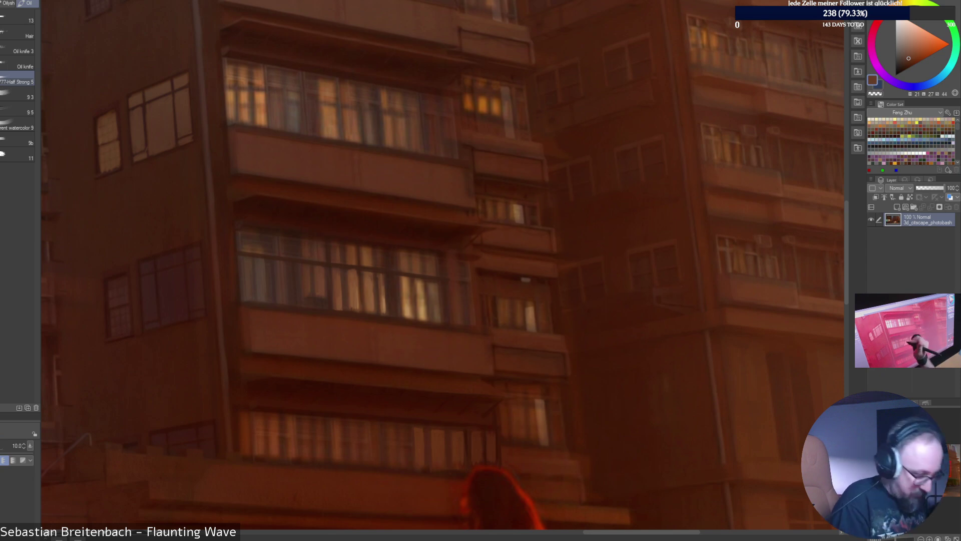
Touch up the small upper panes of the middle row, left of the lit curtains, with sampled muted red-browns.
left_click(323, 260, "alt")
left_click(311, 249, "alt")
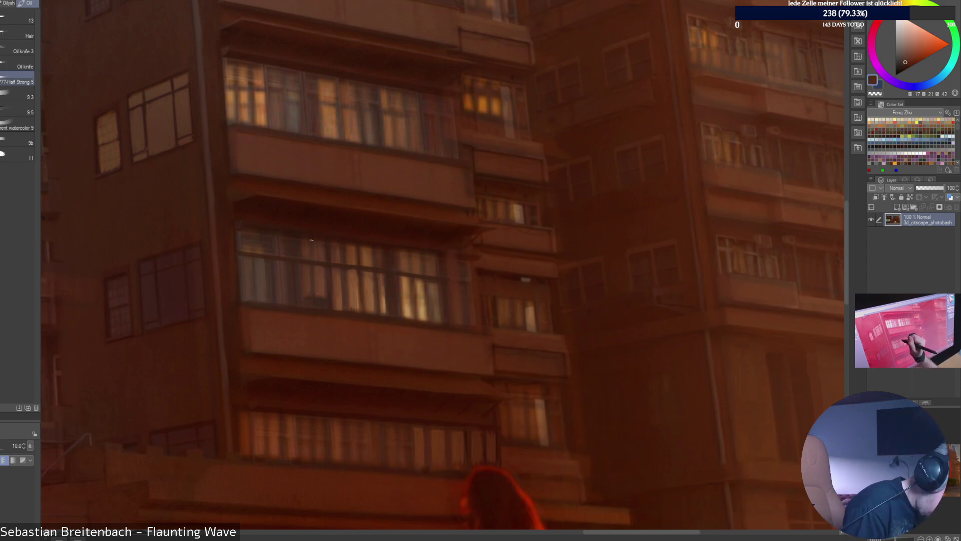
left_click(317, 253, "alt")
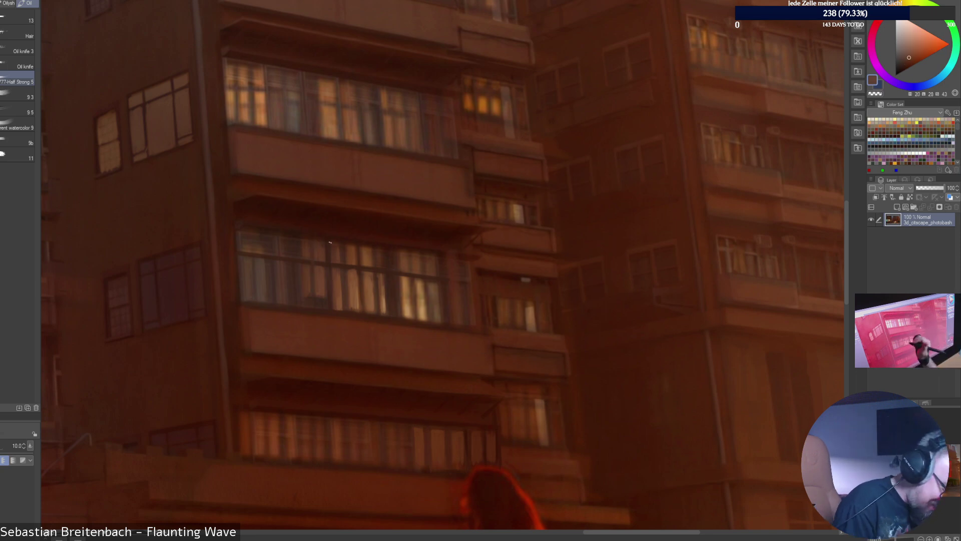
Refine the dim curtain strips and dark frame toward the left end of the middle window row with sampled gray-browns.
left_click(301, 291, "alt")
left_click(293, 274, "alt")
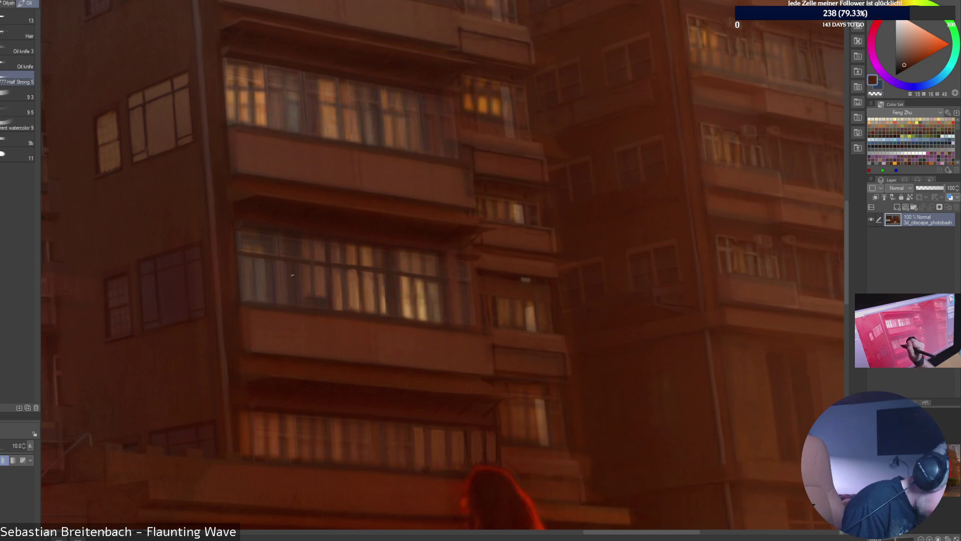
left_click(295, 306, "alt")
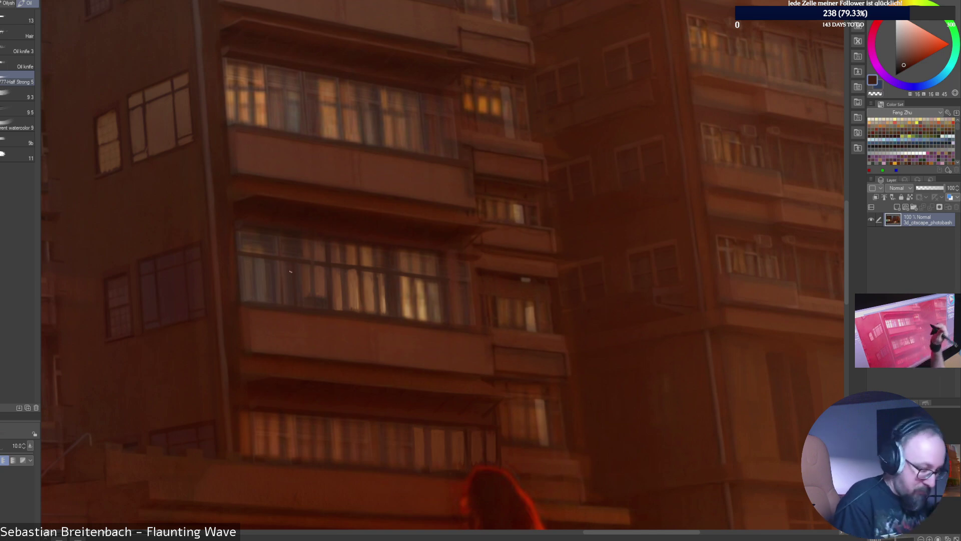
left_click(283, 300, "alt")
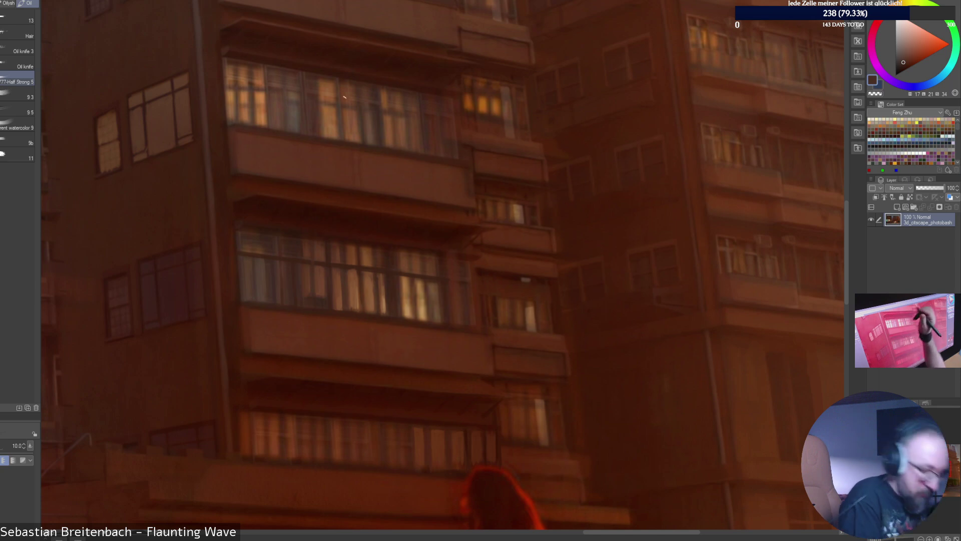
left_click(261, 263, "alt")
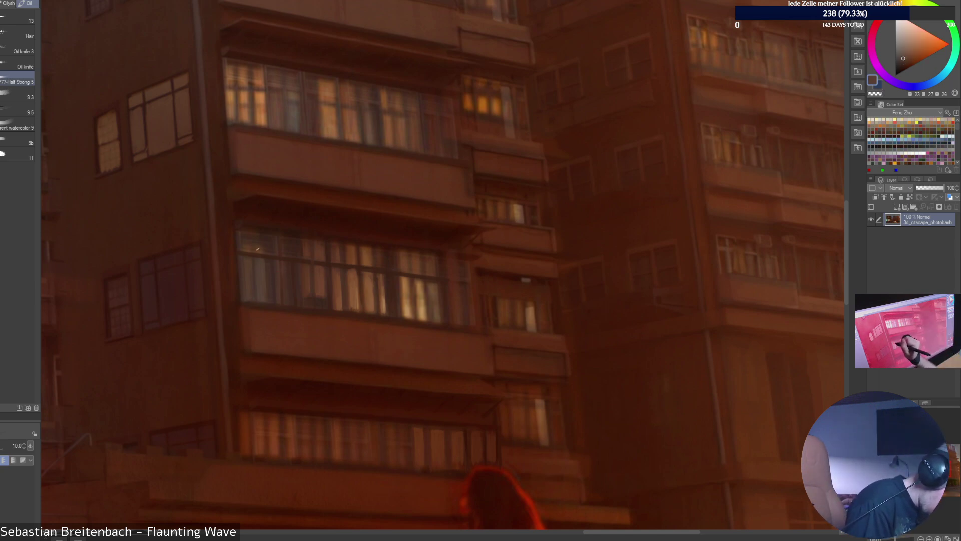
left_click(243, 248, "alt")
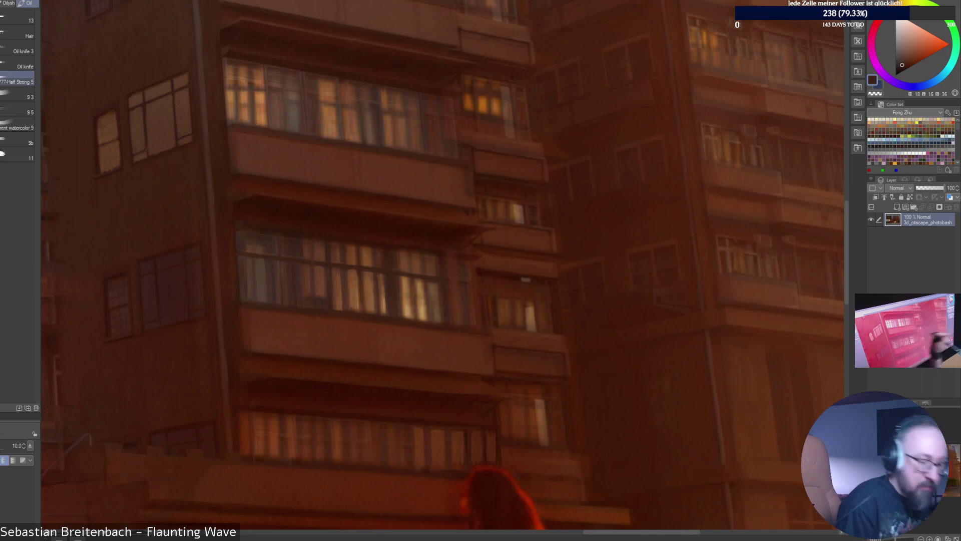
Refine the bright curtain strips right of the middle row's dark center mullion with sampled warm oranges and browns.
left_click(418, 295, "alt")
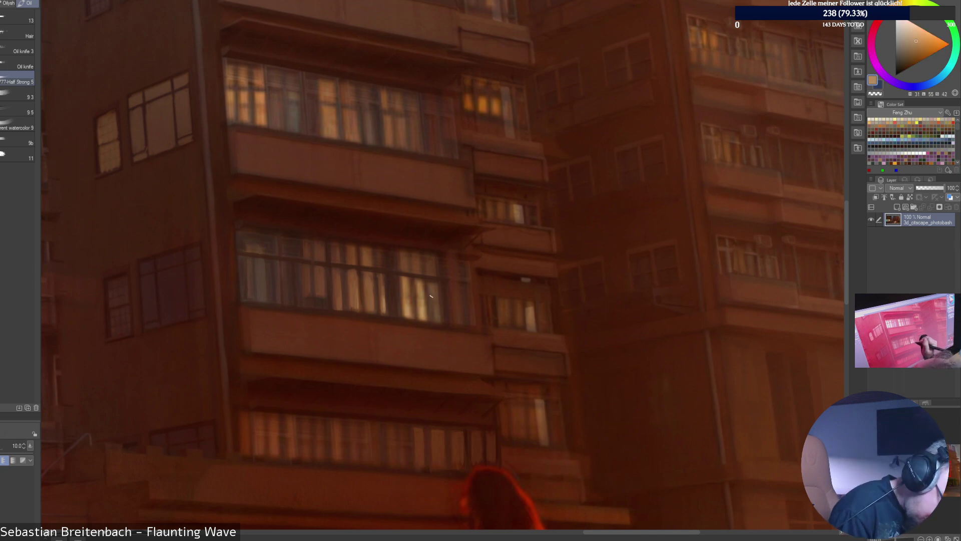
left_click(432, 285, "alt")
left_click(431, 303, "alt")
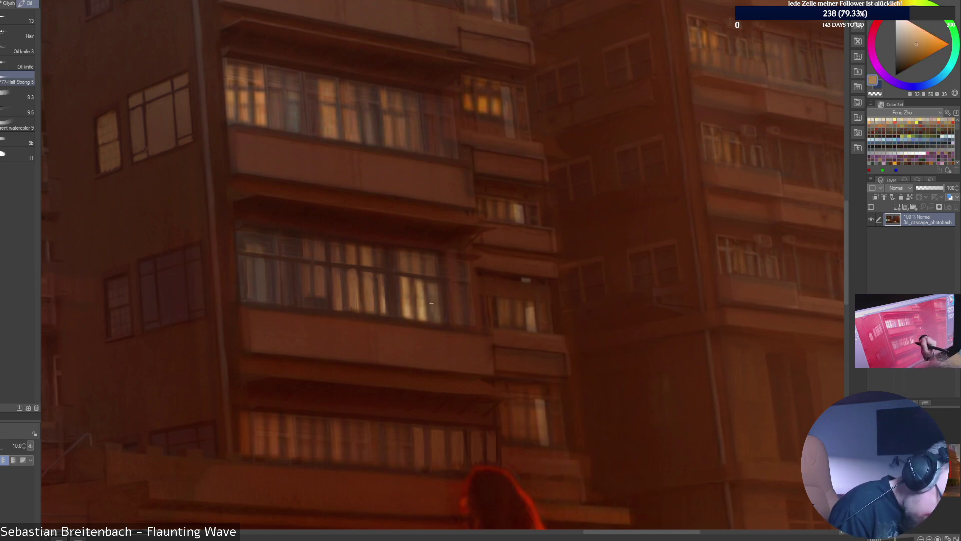
left_click(434, 317, "alt")
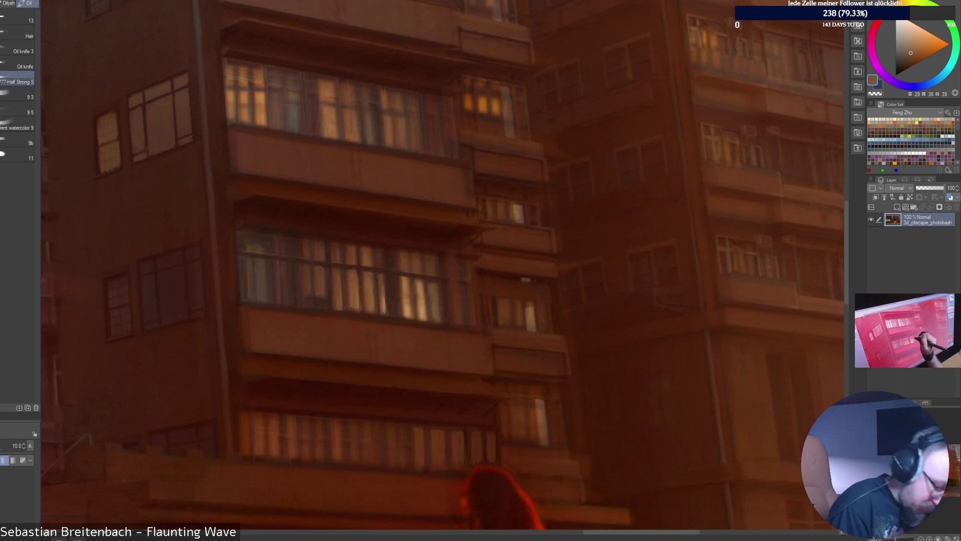
left_click(431, 272, "alt")
Paint the dark vertical frame at the right edge of the middle row's lit curtains with sampled dark red-browns.
left_click(440, 254, "alt")
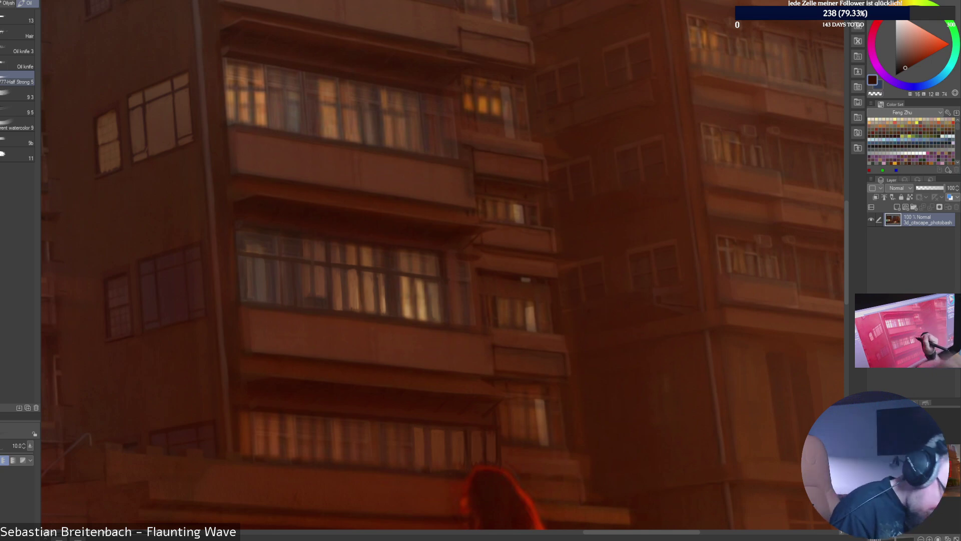
left_click(447, 274, "alt")
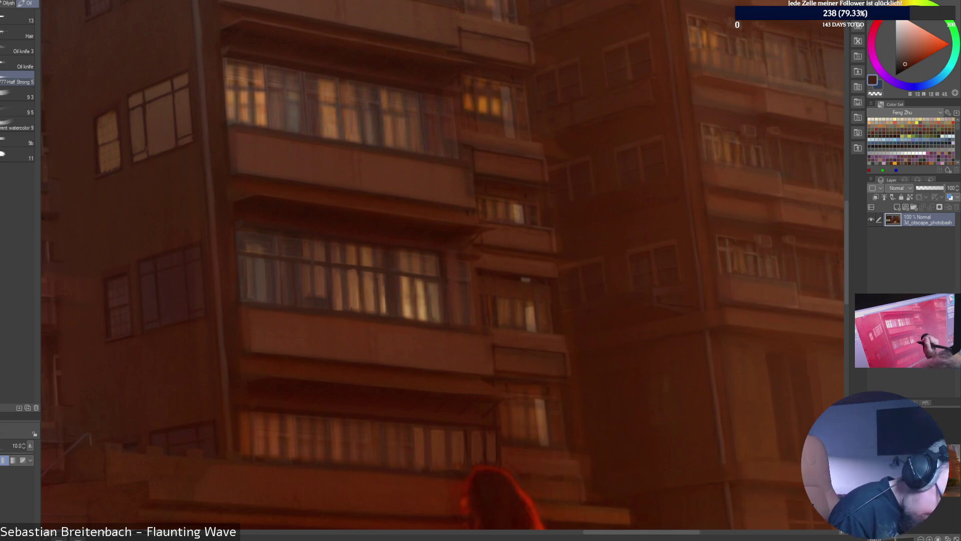
left_click(451, 257, "alt")
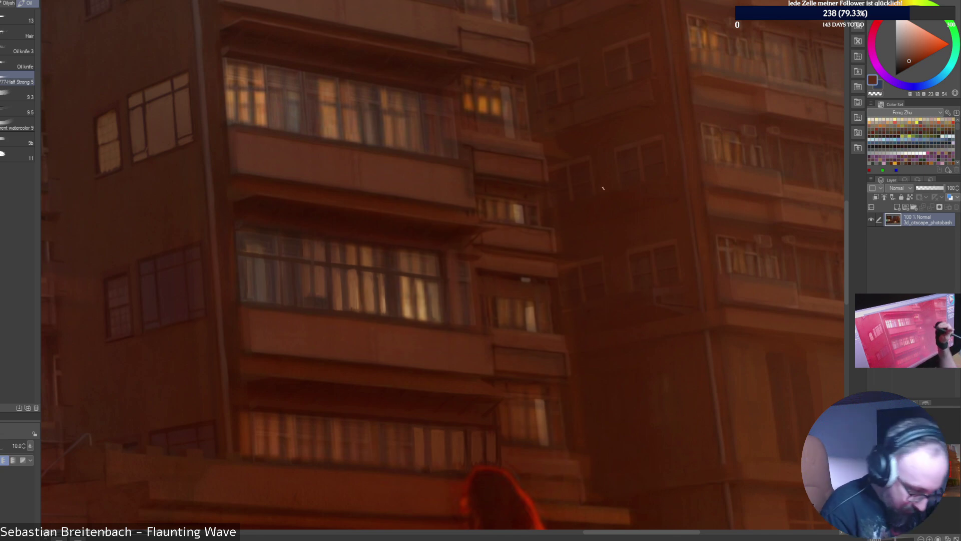
Paint over the narrow pane at the right end of the middle row with sampled dark red-browns, using brush size 20.
key("bracketright")
key("bracketright")
key("bracketright")
key("bracketright")
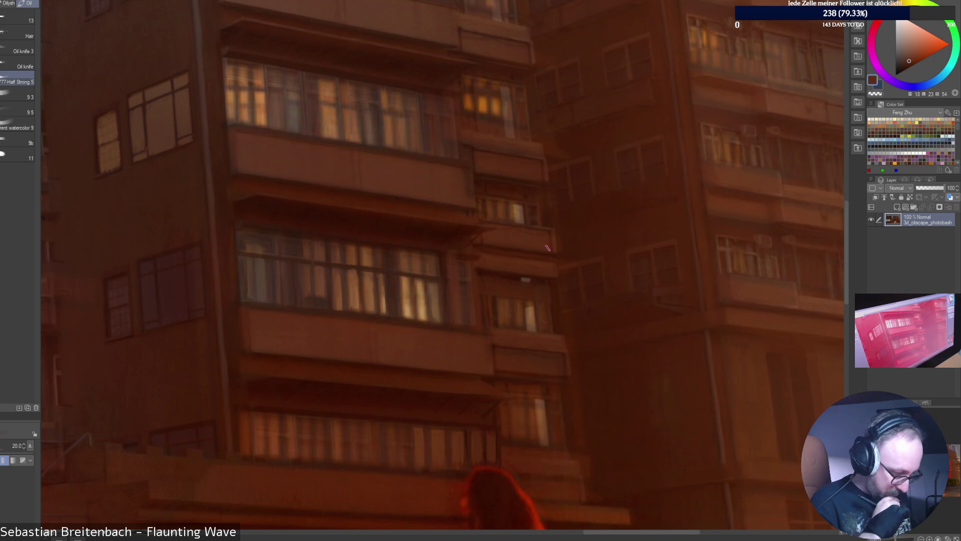
left_click(453, 235, "alt")
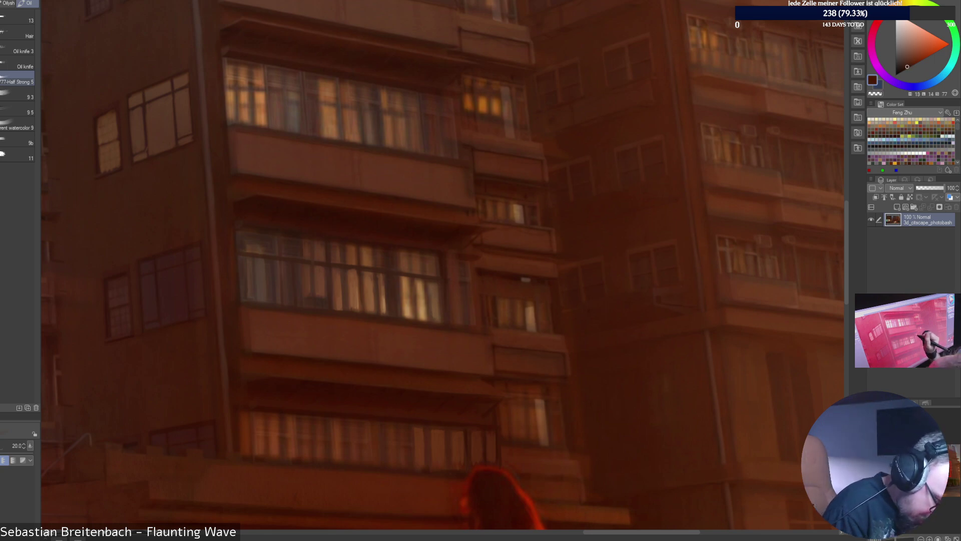
left_click_drag(453, 267, 456, 326)
mouse_move(458, 275)
left_mouse_down()
mouse_move(463, 323)
mouse_move(471, 323)
left_mouse_up()
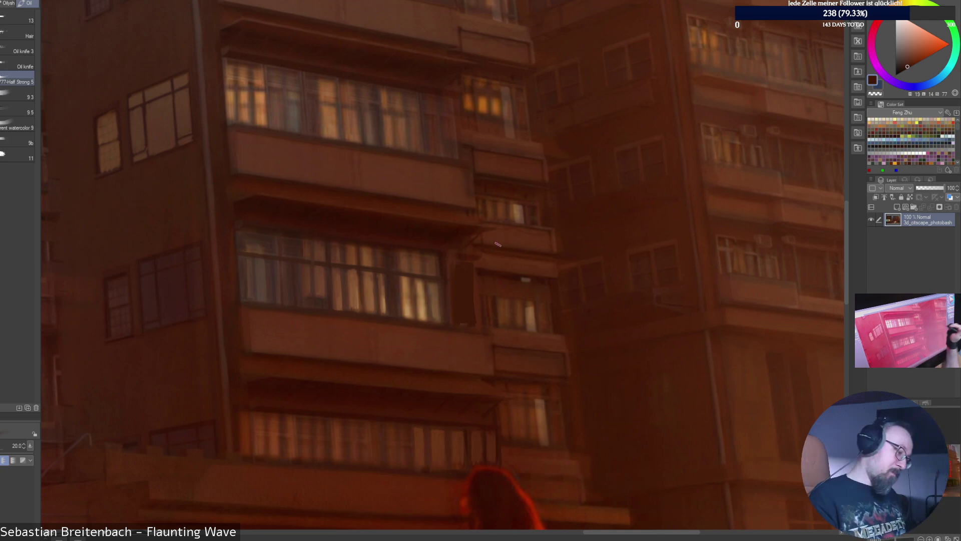
left_click(480, 281, "alt")
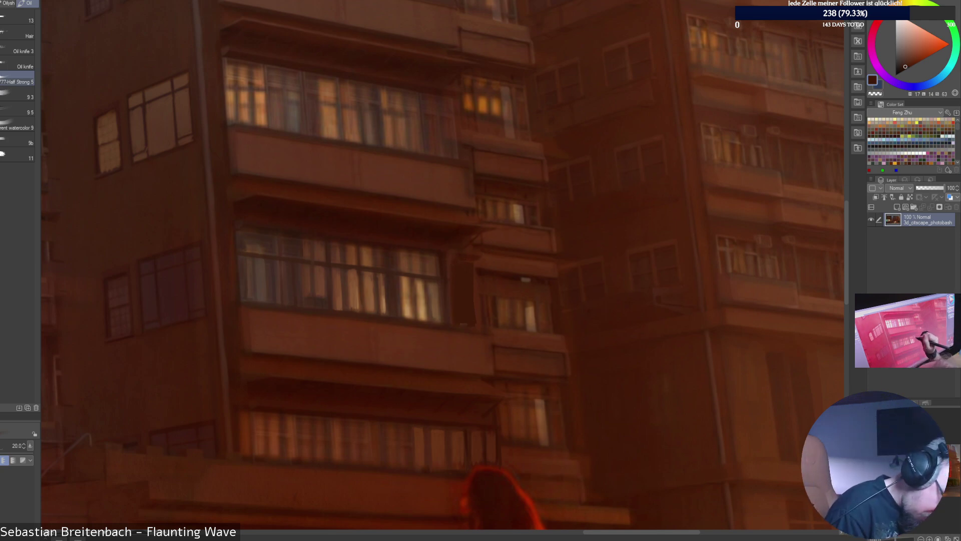
left_click_drag(453, 326, 468, 324)
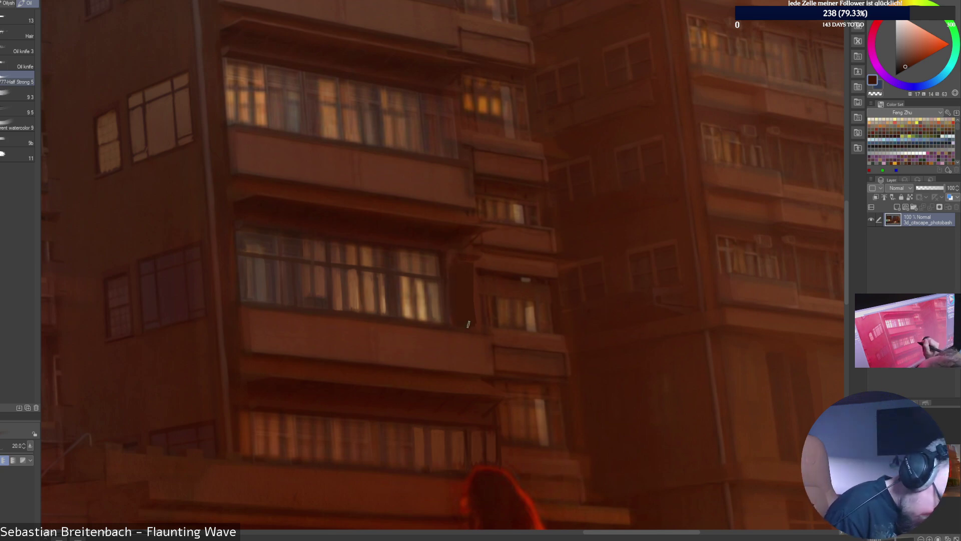
left_click(471, 261, "alt")
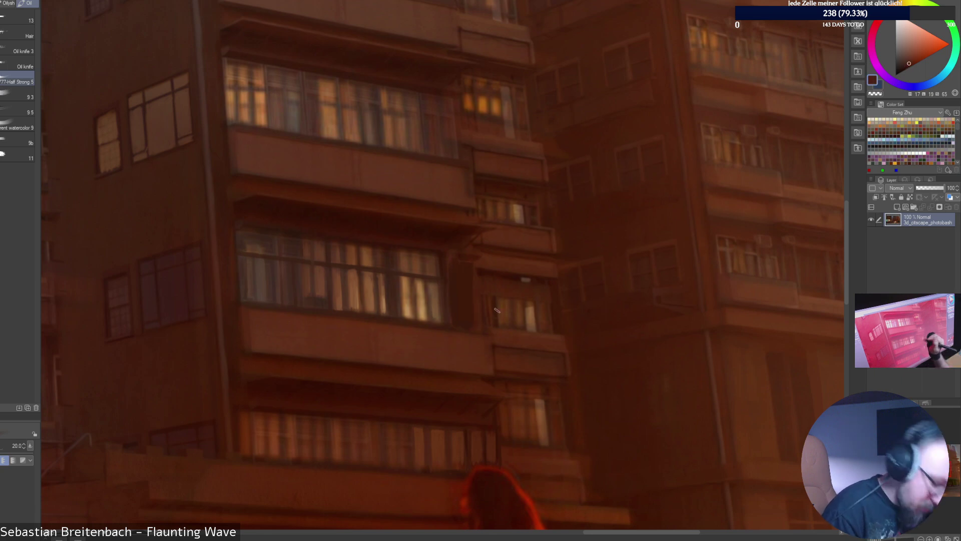
Paint the dark wall pillar right of the middle window row with sampled dark red-browns, using brush sizes 35 and 15.
key("]")
key("]")
key("]")
left_click_drag(461, 266, 468, 318)
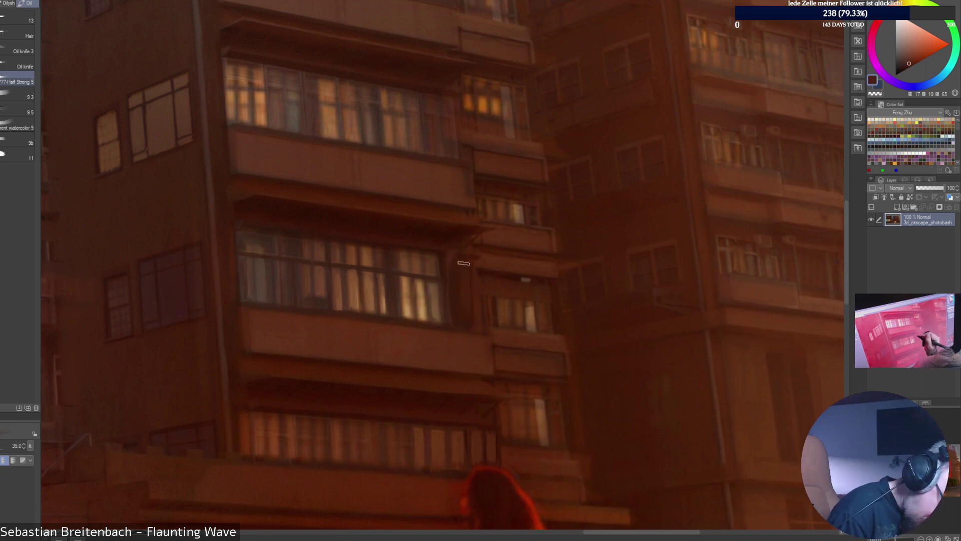
key("bracketleft")
key("bracketleft")
key("bracketleft")
key("bracketleft")
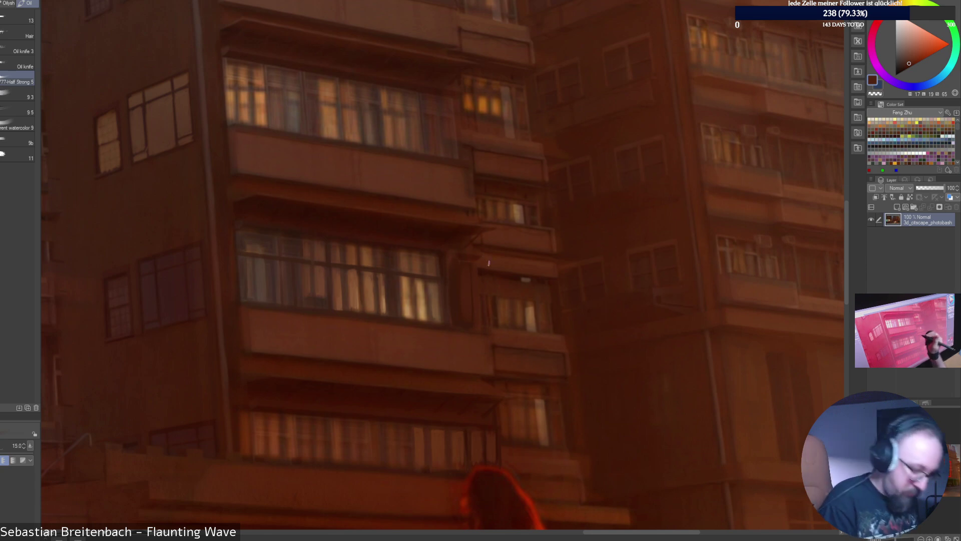
left_click(465, 254, "alt")
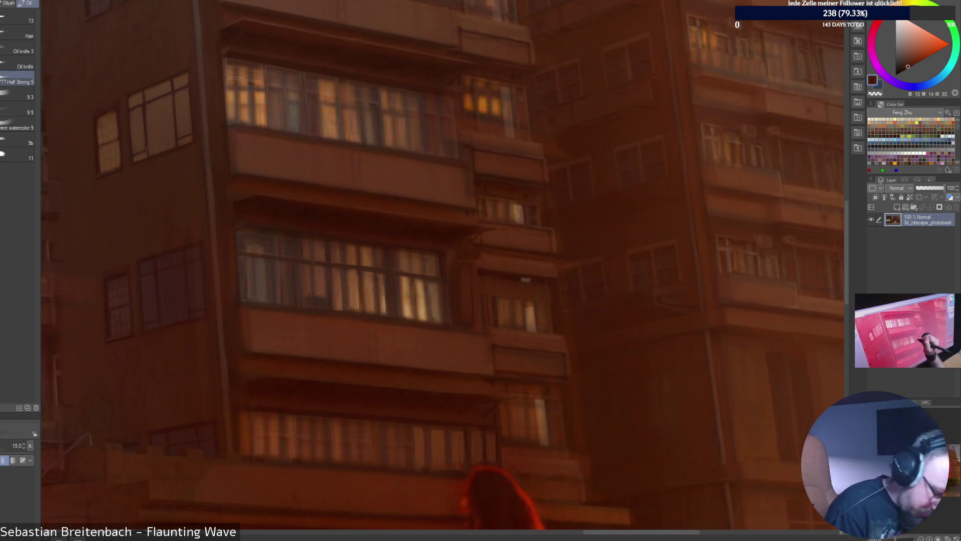
Refine the pillar's edges and corner under the ledge with sampled dark red-browns, using brush size 9.
left_click(456, 250, "alt")
key("[")
key("[")
key("[")
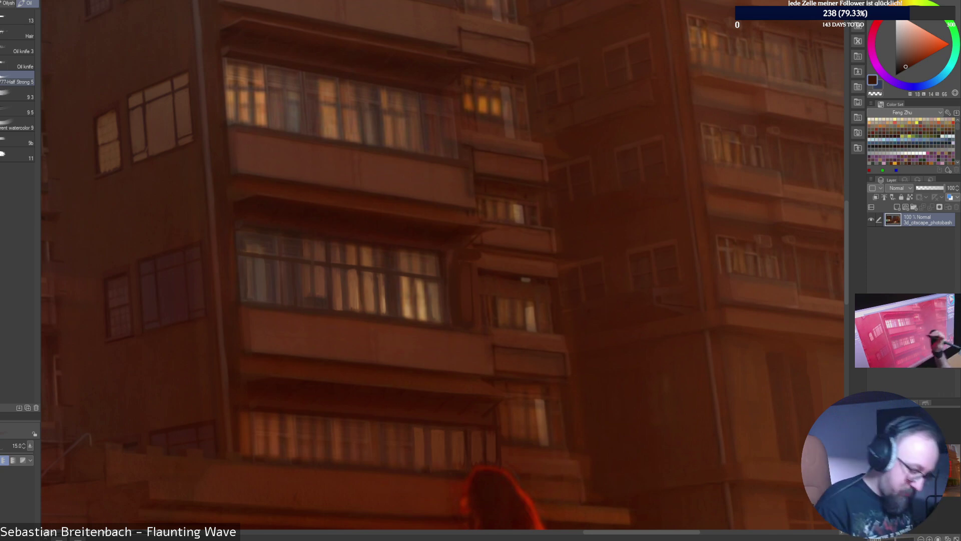
left_click(482, 259, "alt")
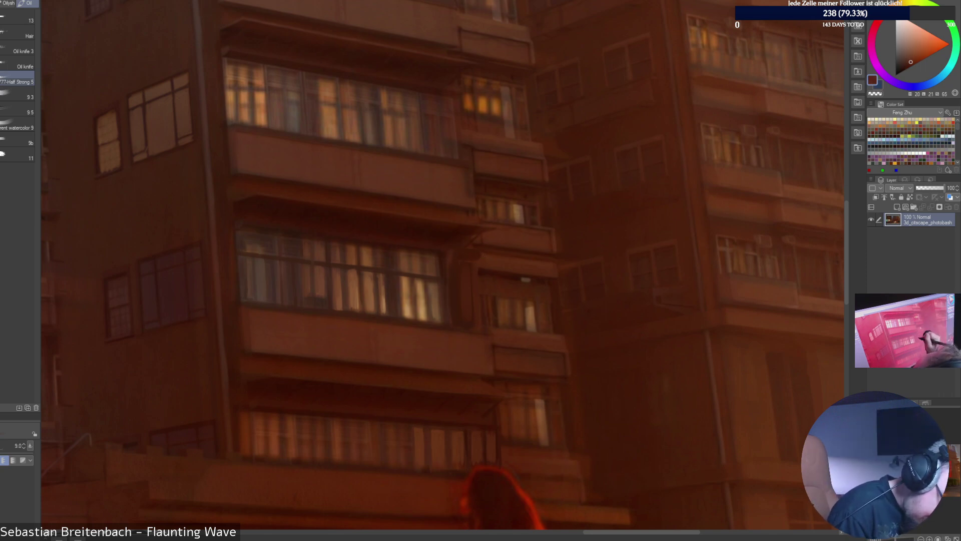
left_click(458, 326, "alt")
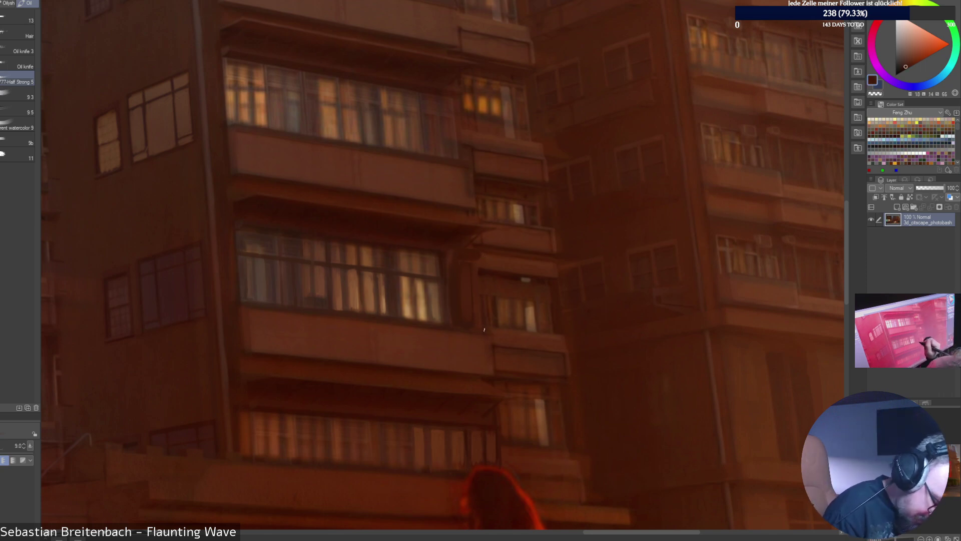
left_click(487, 271, "alt")
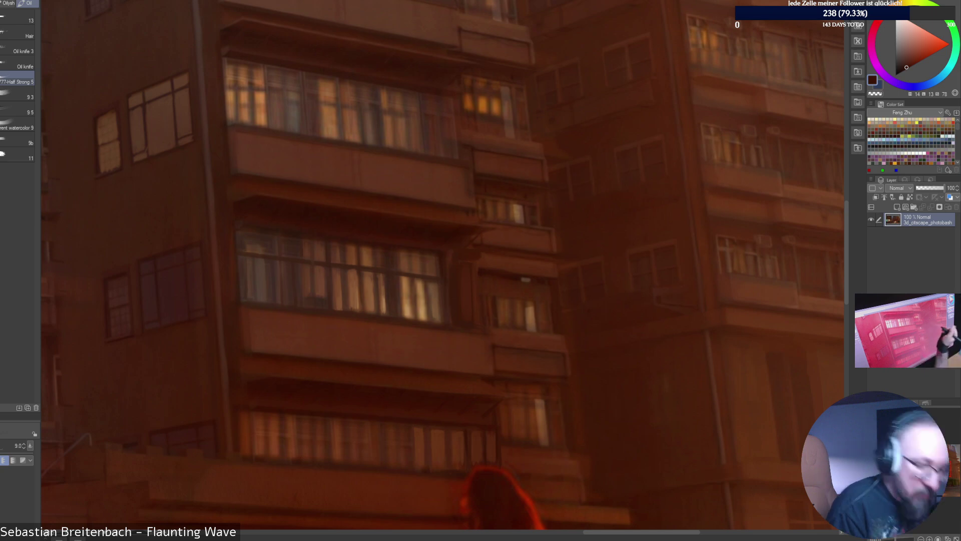
left_click(480, 250, "alt")
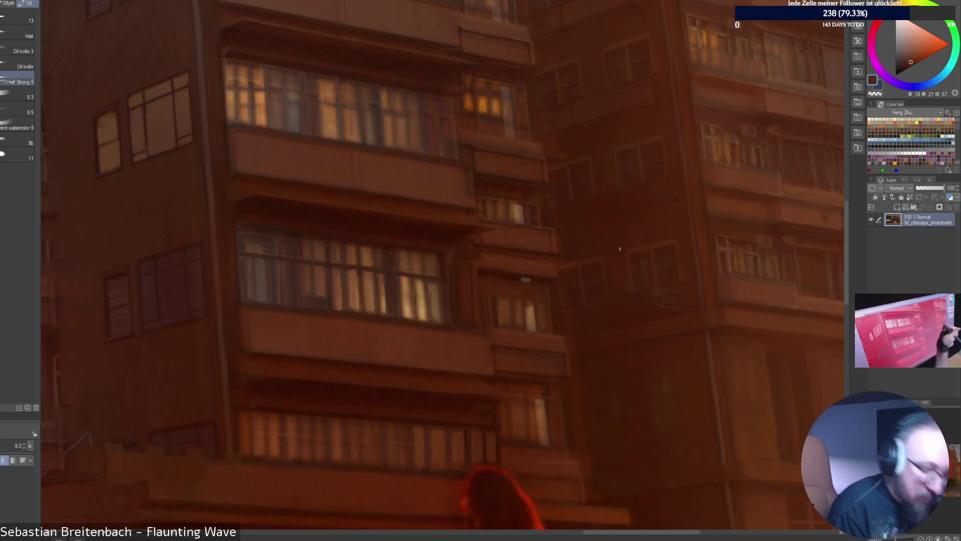
Add a small light accent under the ledge above the narrow neighboring window, and refine the balcony corner beside it with sampled browns.
left_click(508, 284, "alt")
left_click_drag(503, 280, 512, 280)
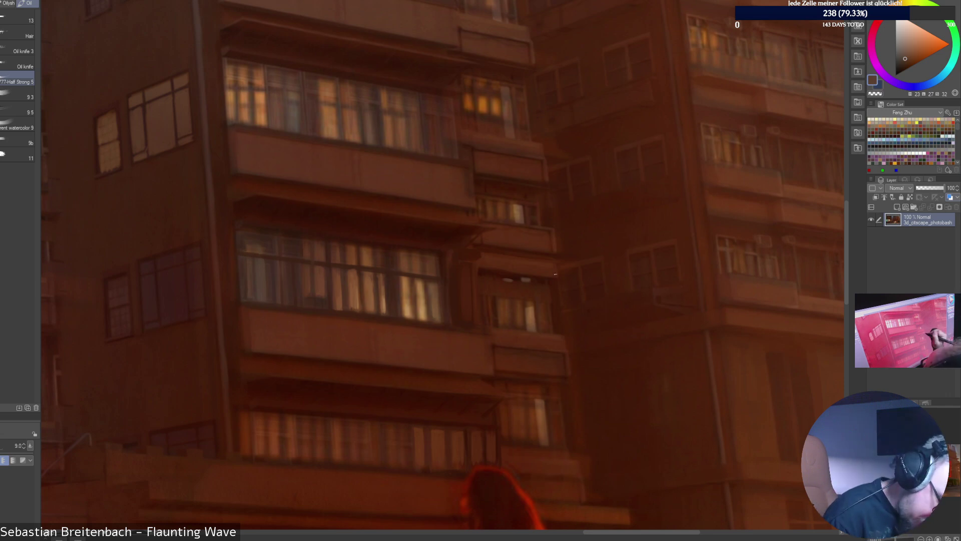
left_click(479, 326, "alt")
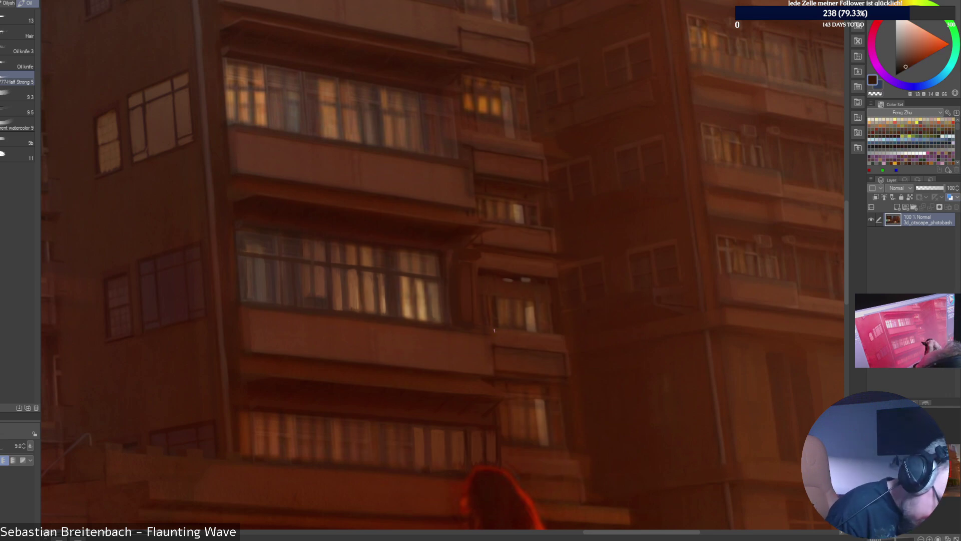
left_click(464, 327, "alt")
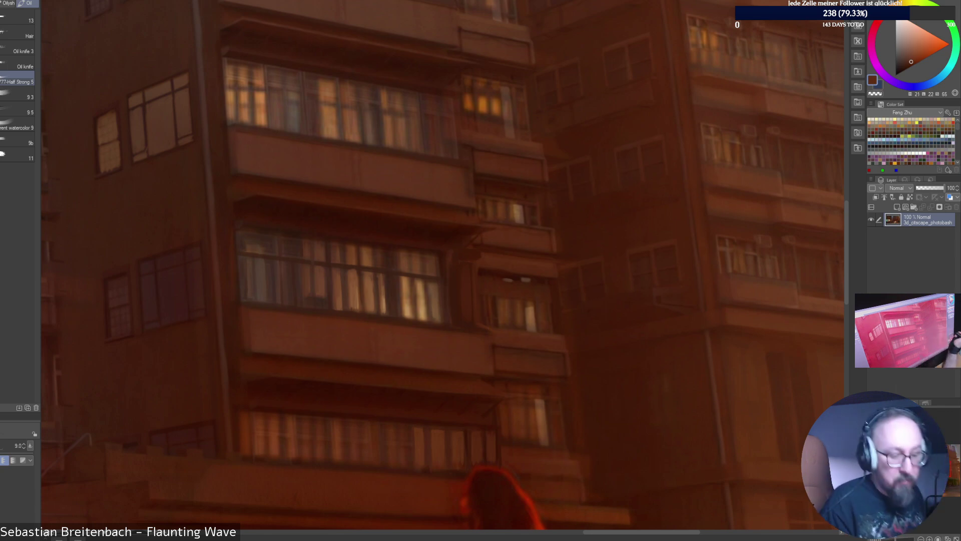
left_click(491, 334, "alt")
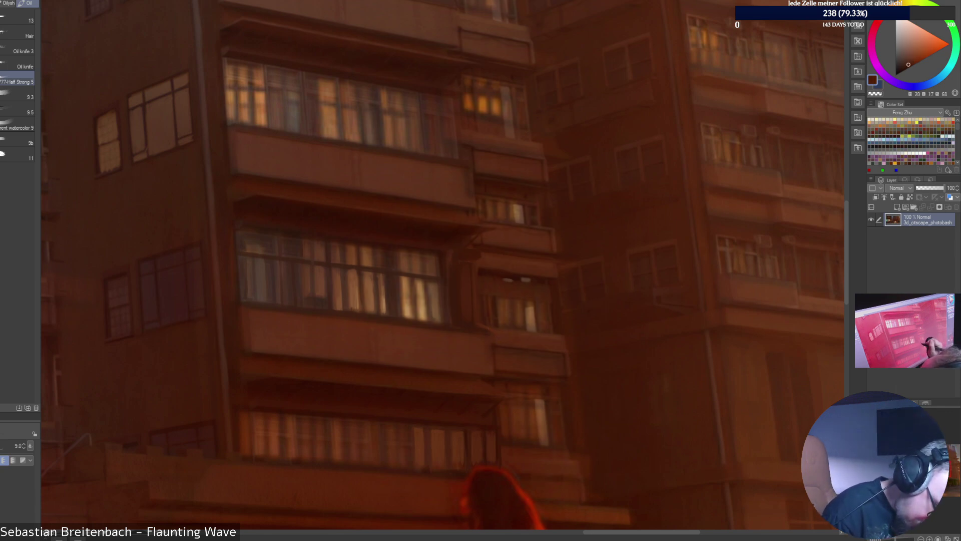
left_click(493, 343, "alt")
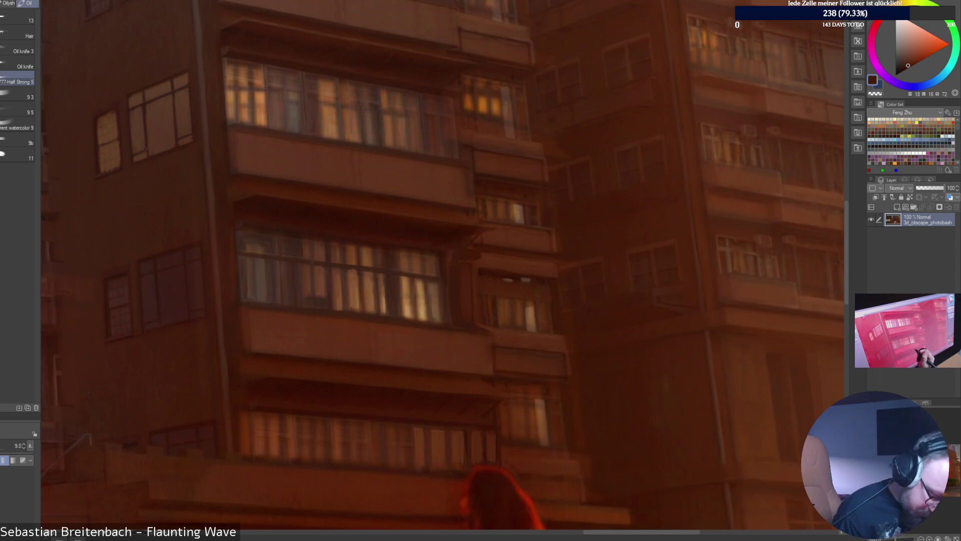
Paint the horizontal frame bar across the middle row's rightmost lit panes with sampled browns, using brush size 15.
key("ctrl+0")
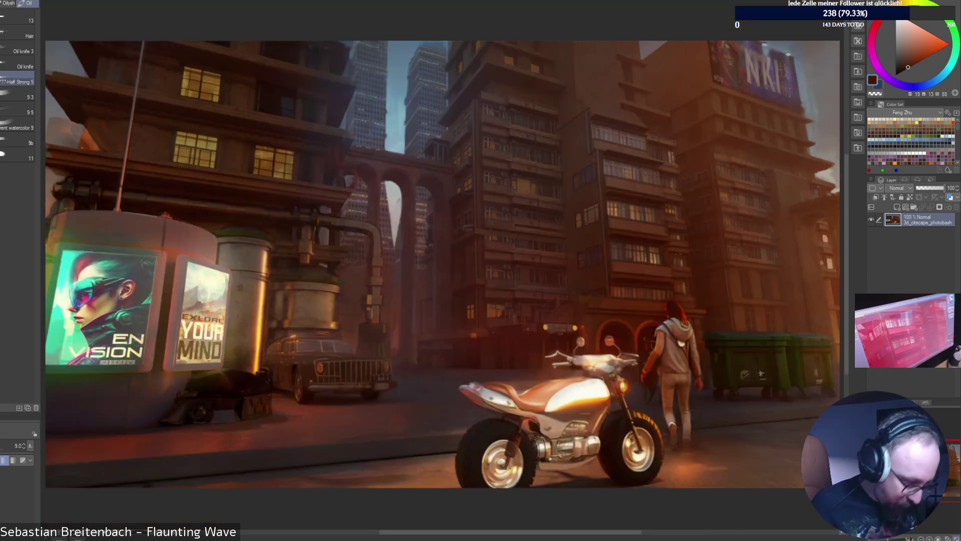
key("]")
key("]")
key("]")
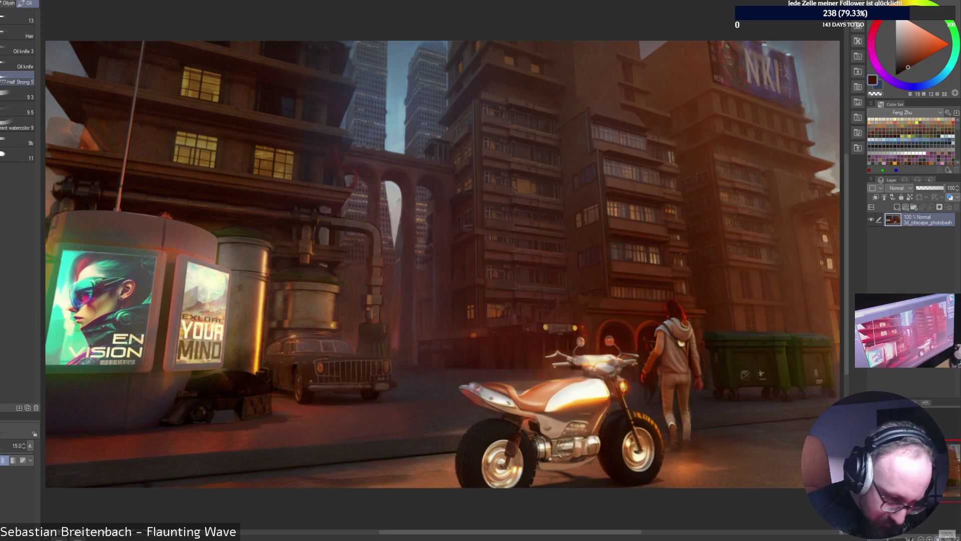
key("ctrl+alt+0")
left_click_drag(924, 470, 943, 468)
left_click(345, 304, "alt")
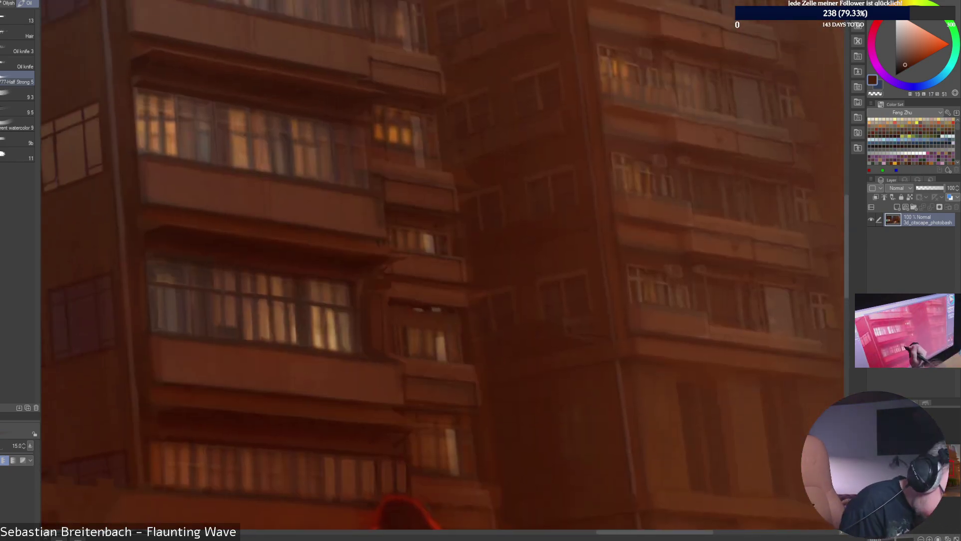
left_click(336, 303, "alt")
left_click_drag(314, 302, 346, 304)
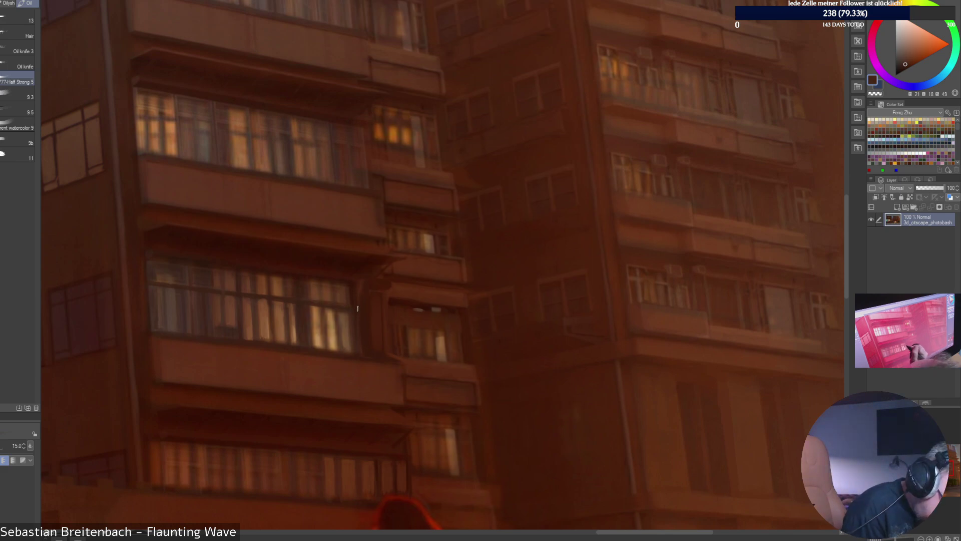
left_click(330, 309, "alt")
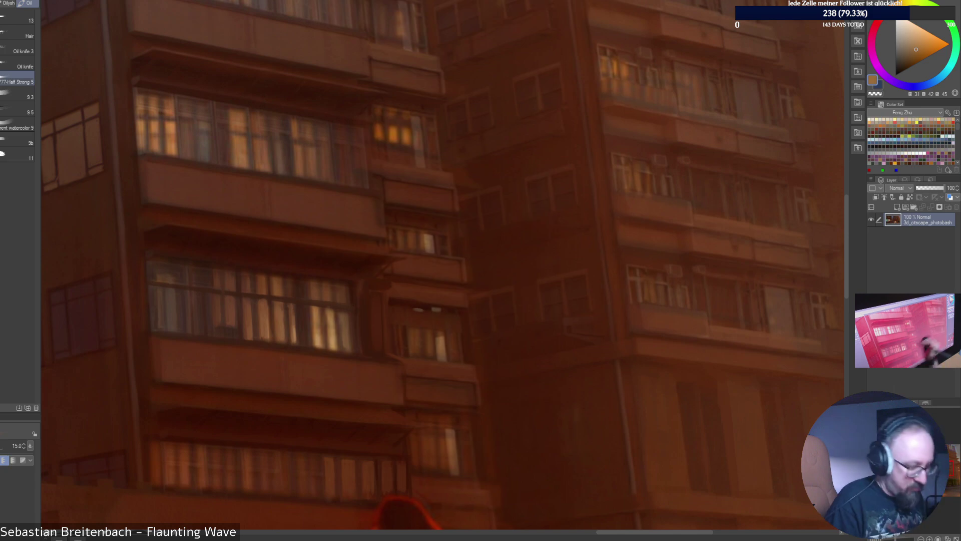
left_click(340, 310, "alt")
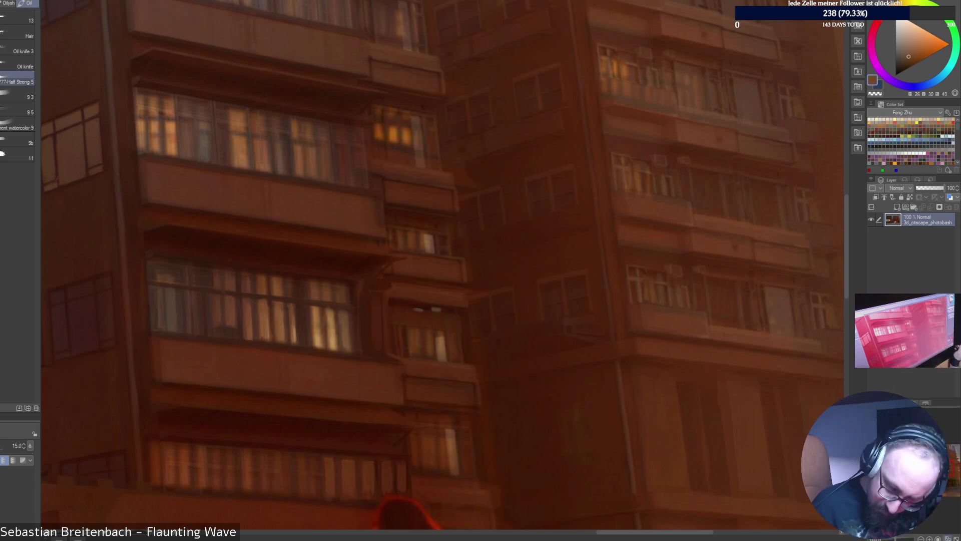
Refine the bright curtain at the center of the next window row up with sampled orange and dark brown.
key("ctrl+0")
key("bracketright")
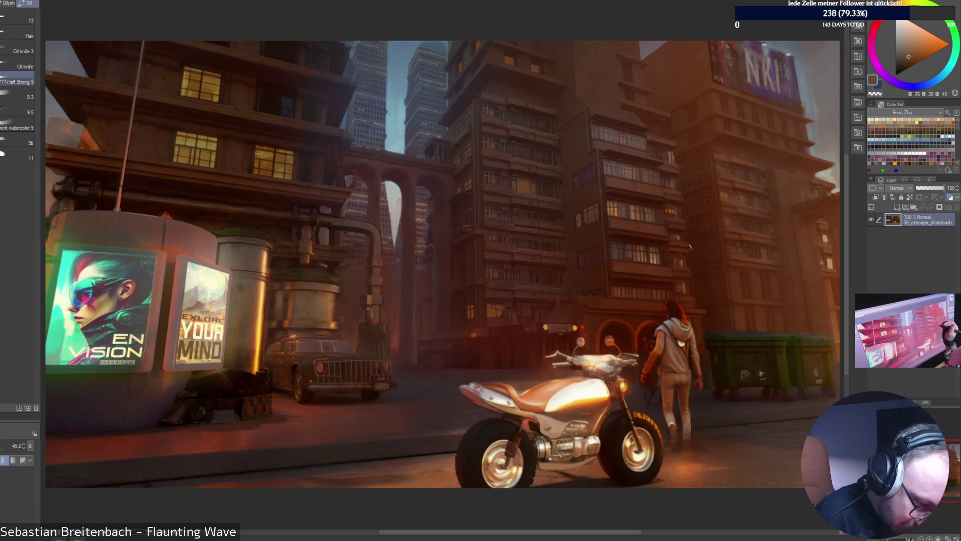
key("bracketright")
key("bracketright")
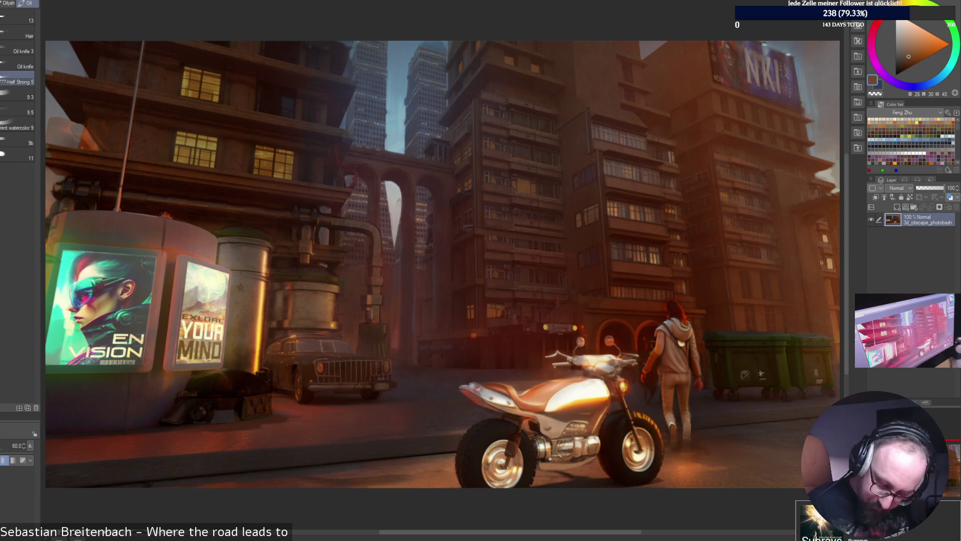
key("ctrl+alt+0")
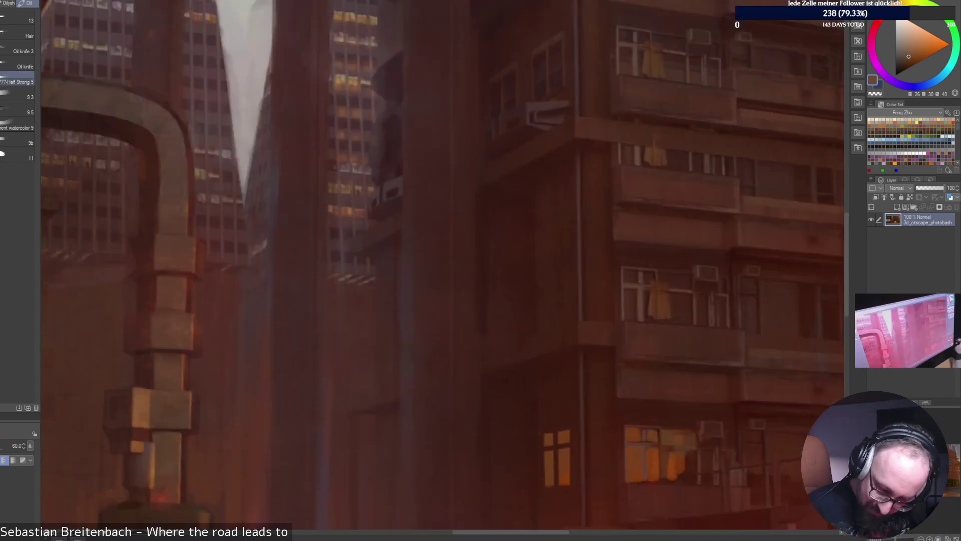
left_click_drag(821, 280, 50, 253)
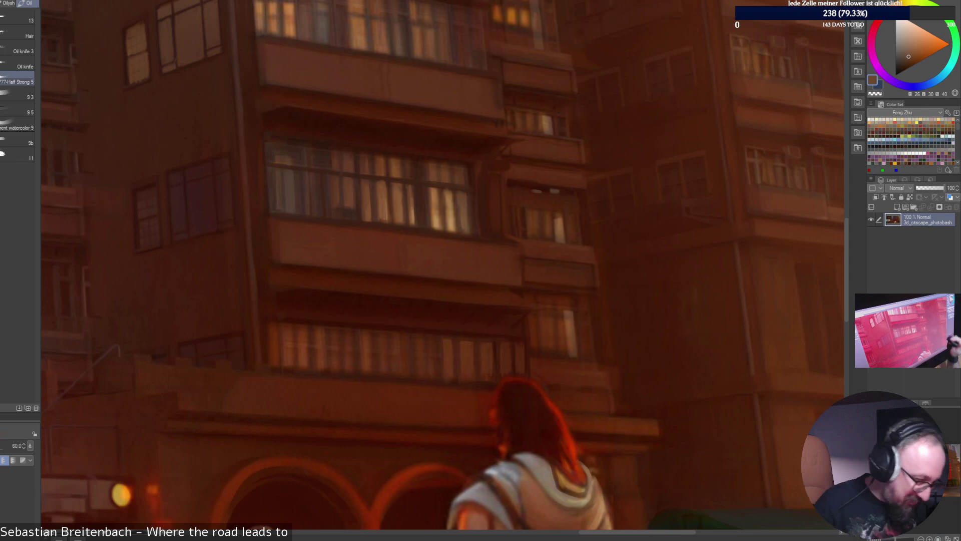
mouse_move(356, 23)
left_mouse_down()
mouse_move(356, 158)
mouse_move(386, 260)
left_mouse_up()
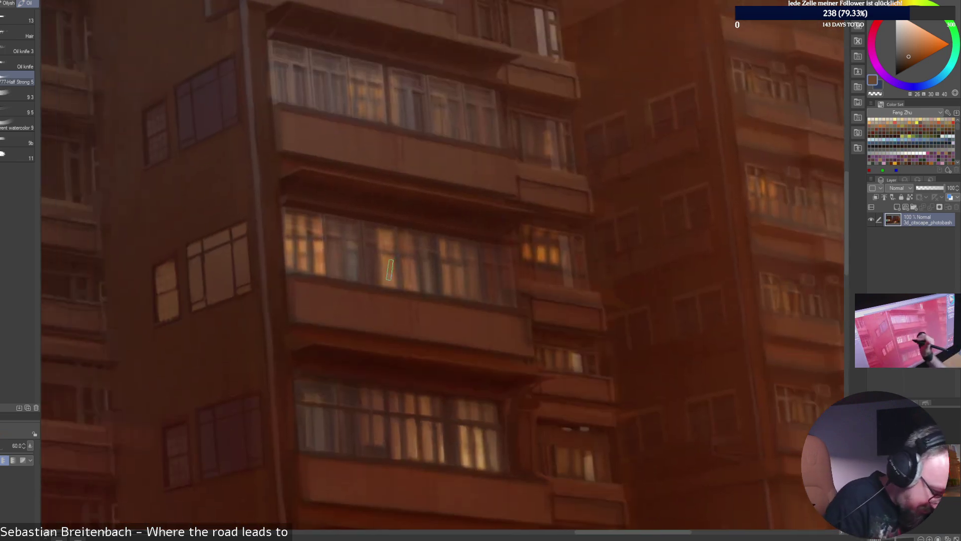
key("bracketleft")
key("bracketleft")
left_click(389, 261, "alt")
key("bracketleft")
key("bracketleft")
key("bracketleft")
key("bracketleft")
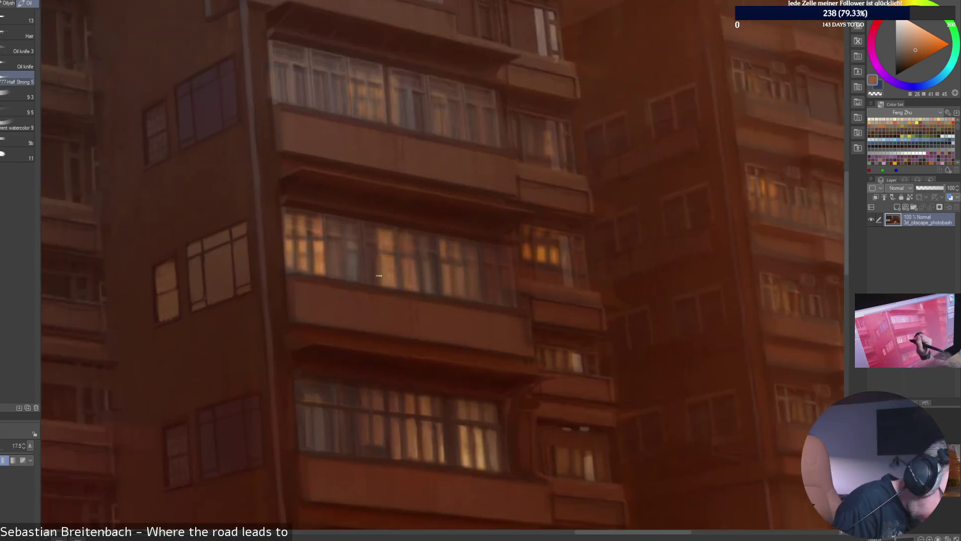
left_click(380, 261, "alt")
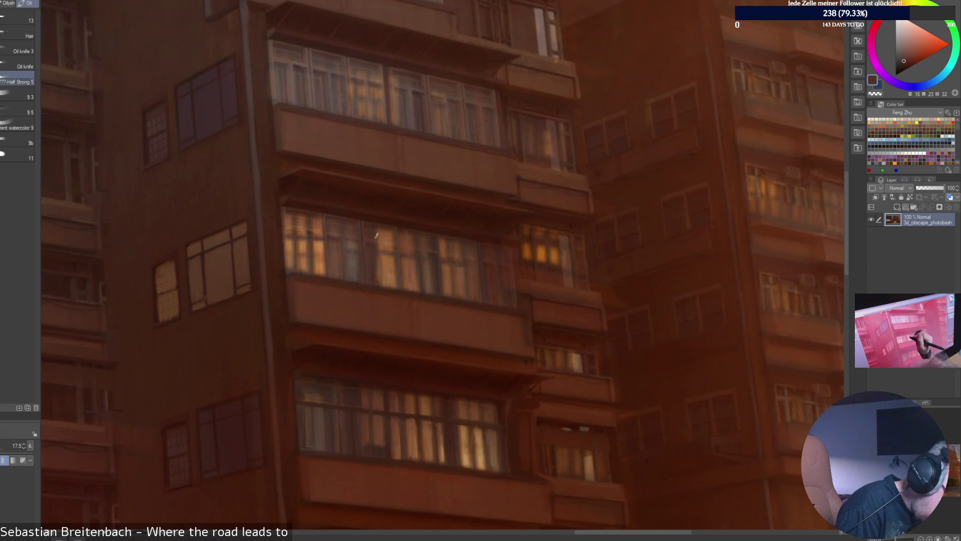
Paint the dark mullion and frame bars around that bright center curtain with sampled browns and orange, using brush size 10.
left_click(360, 239, "alt")
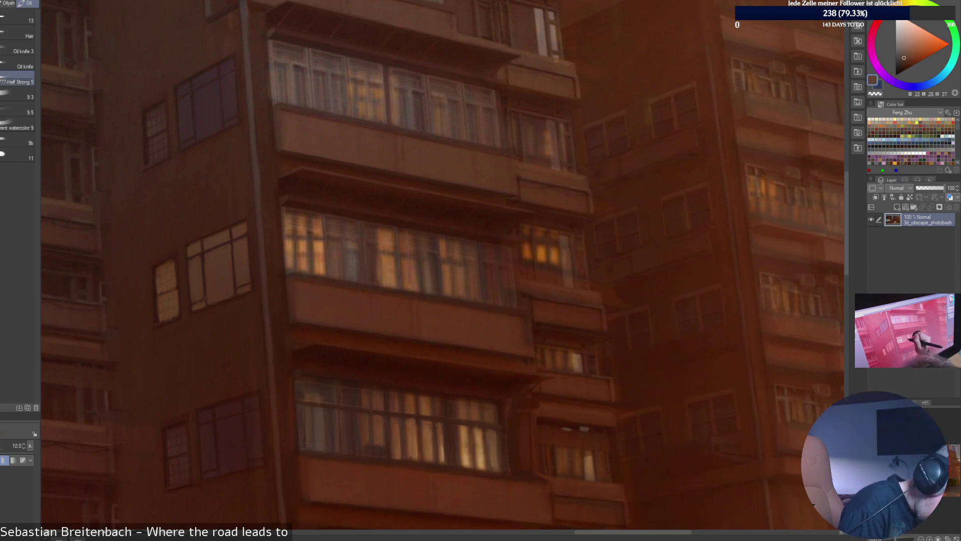
left_click(395, 265, "alt")
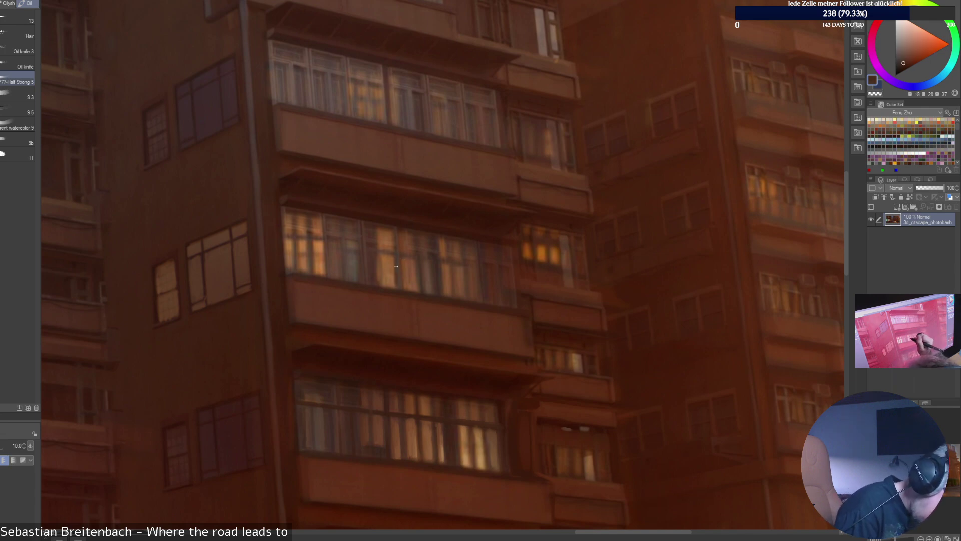
left_click(387, 239, "alt")
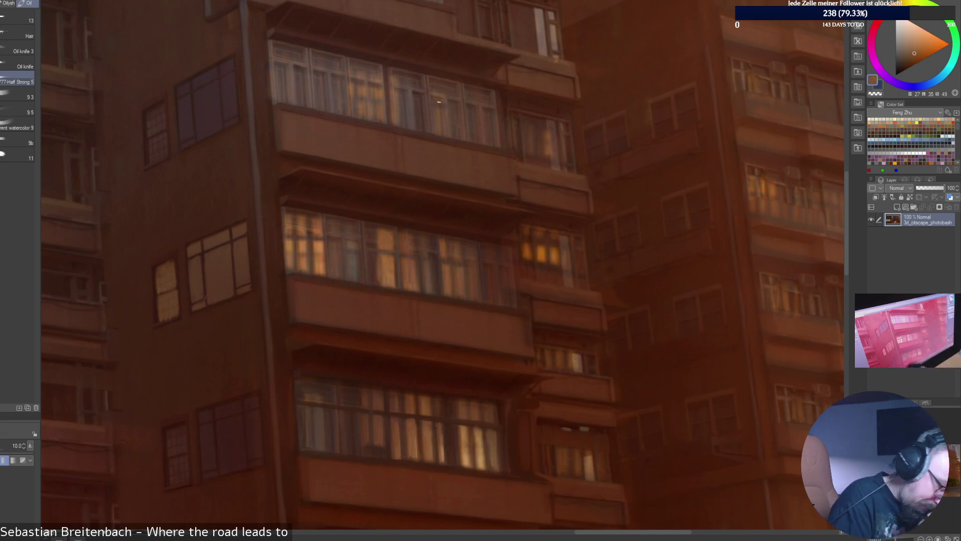
left_click(368, 241, "alt")
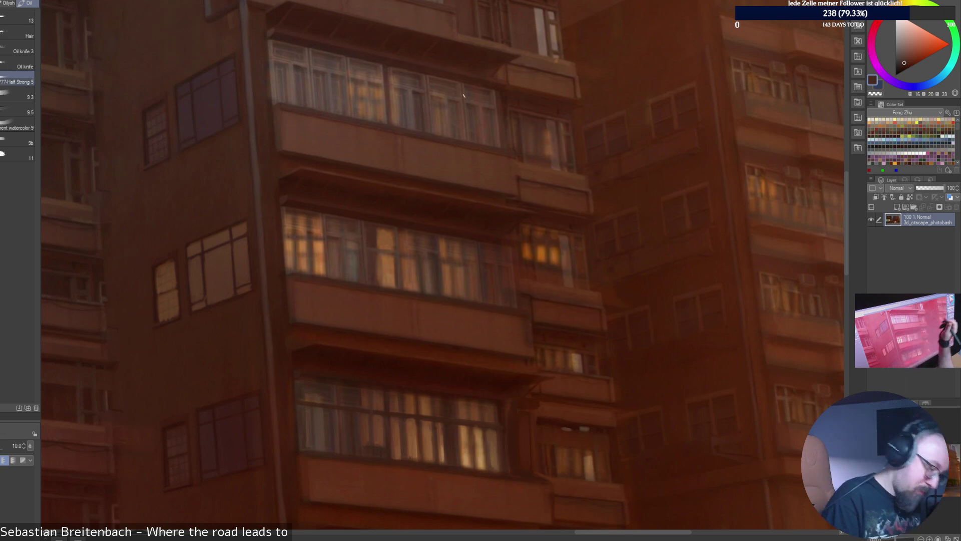
Refine the upper frame and the dim curtain strips left of the bright center curtain with sampled gray-browns.
left_click(348, 221, "alt")
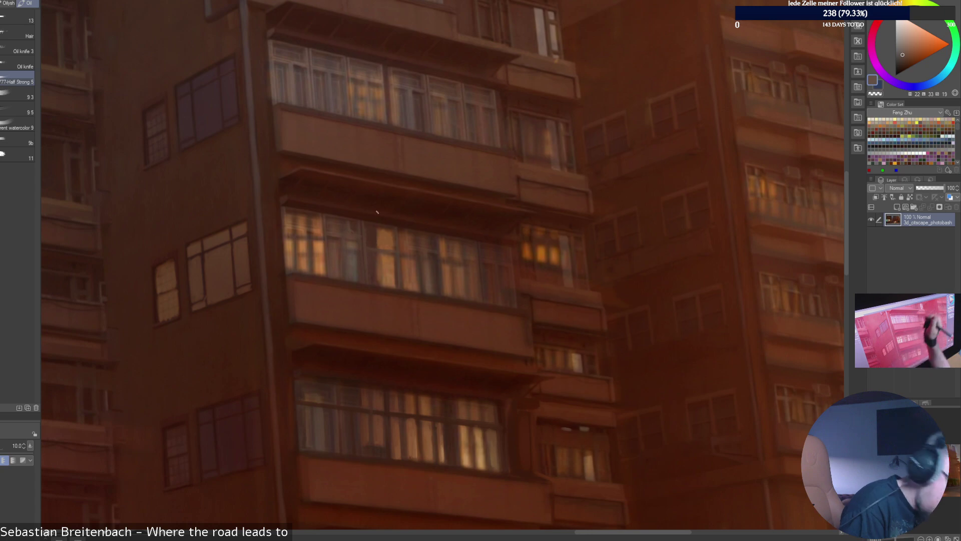
left_click(390, 221, "alt")
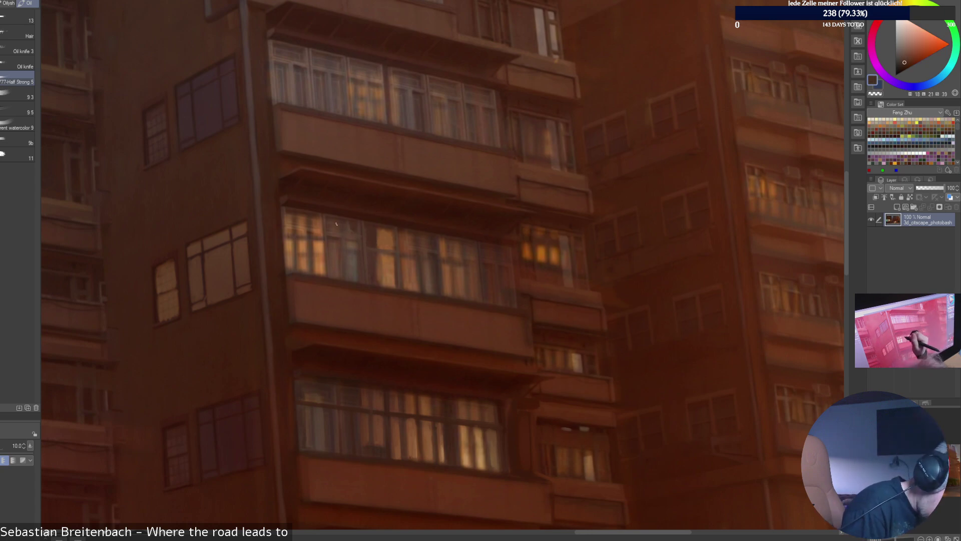
left_click(324, 231, "alt")
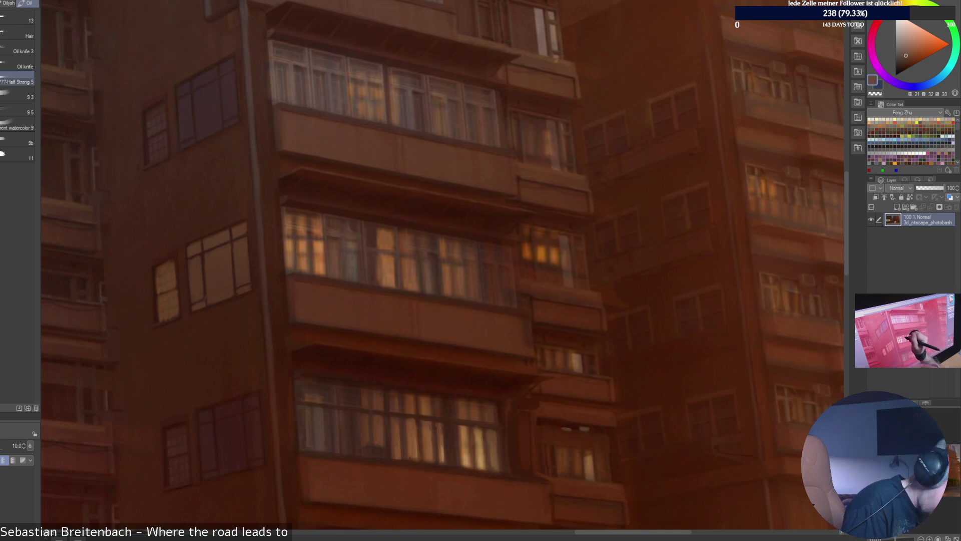
left_click(326, 229, "alt")
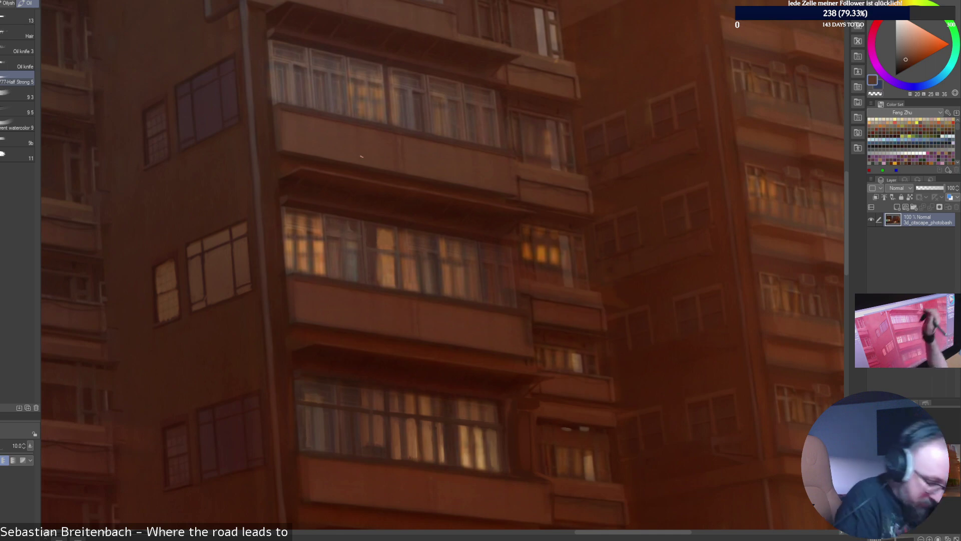
left_click(352, 276, "alt")
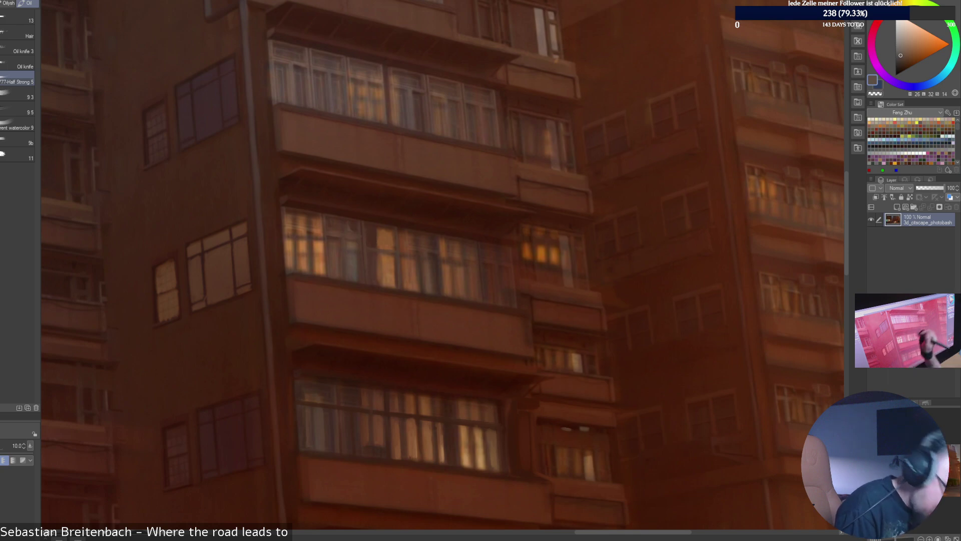
Refine the bright curtains and upper frame of the middle window row's leftmost lit panes with sampled oranges.
left_click(316, 243, "alt")
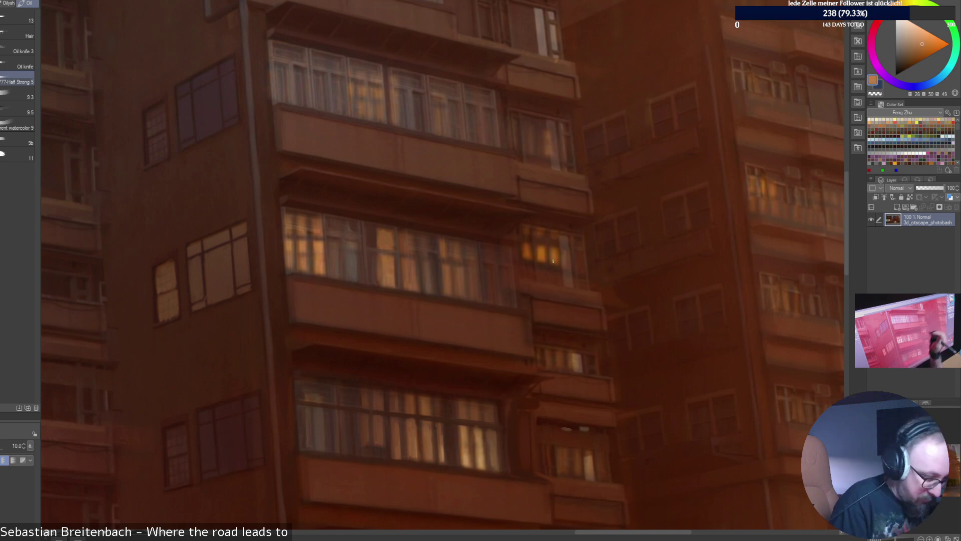
left_click(298, 232, "alt")
left_click(300, 235, "alt")
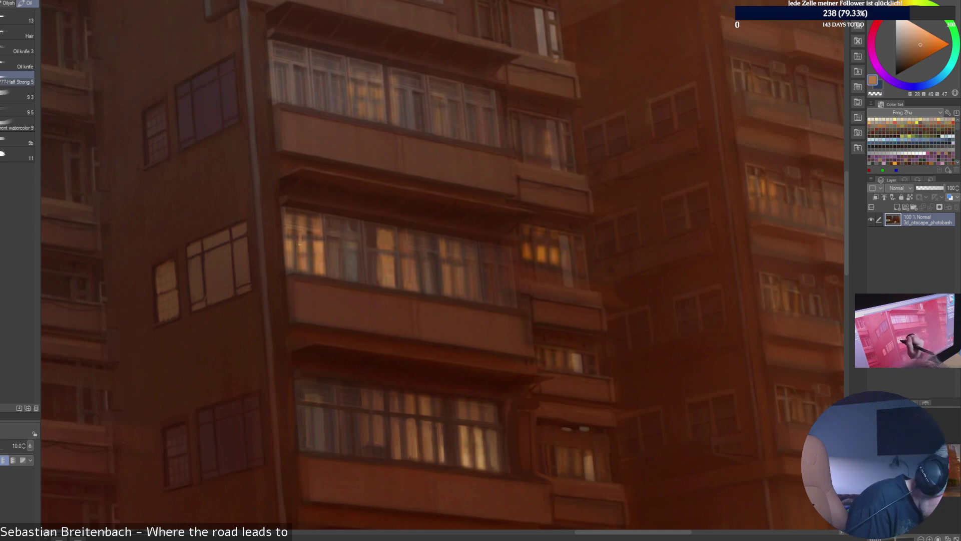
left_click(297, 234, "alt")
mouse_move(296, 235)
left_mouse_down()
mouse_move(296, 251)
mouse_move(320, 241)
mouse_move(314, 253)
left_mouse_up()
left_click(322, 241, "alt")
left_click(309, 238, "alt")
left_click(320, 245, "alt")
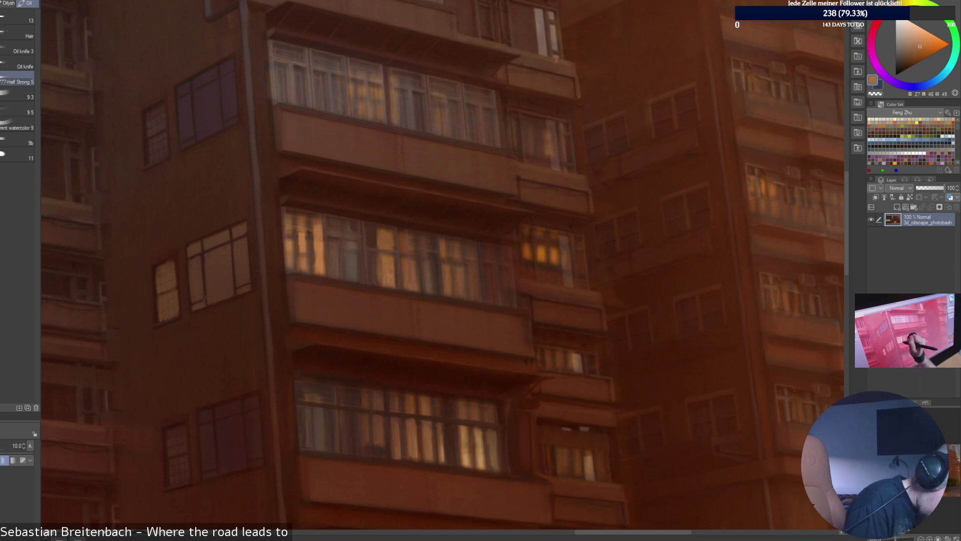
Paint the dark mullions and dim panes just right of the middle row's leftmost lit curtains with sampled browns.
left_click(331, 241, "alt")
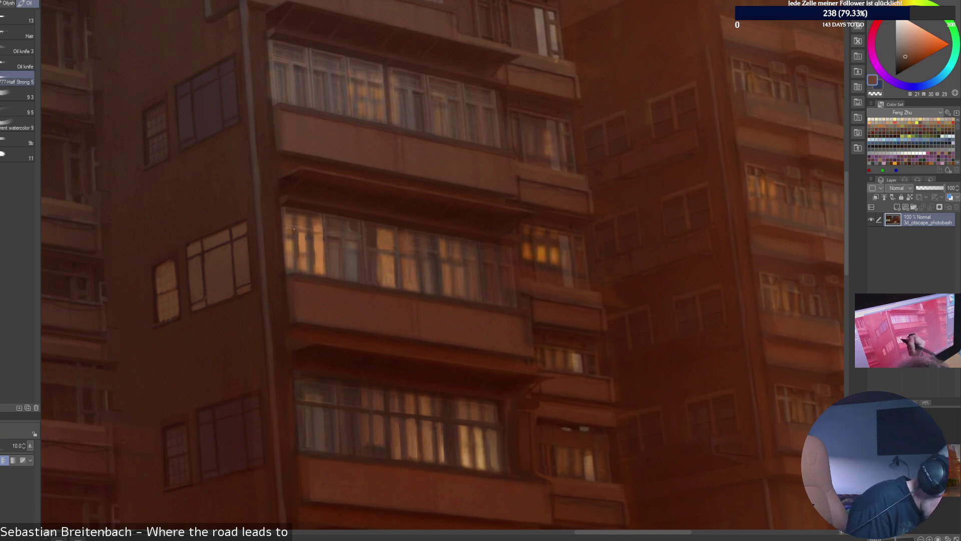
left_click(291, 233, "alt")
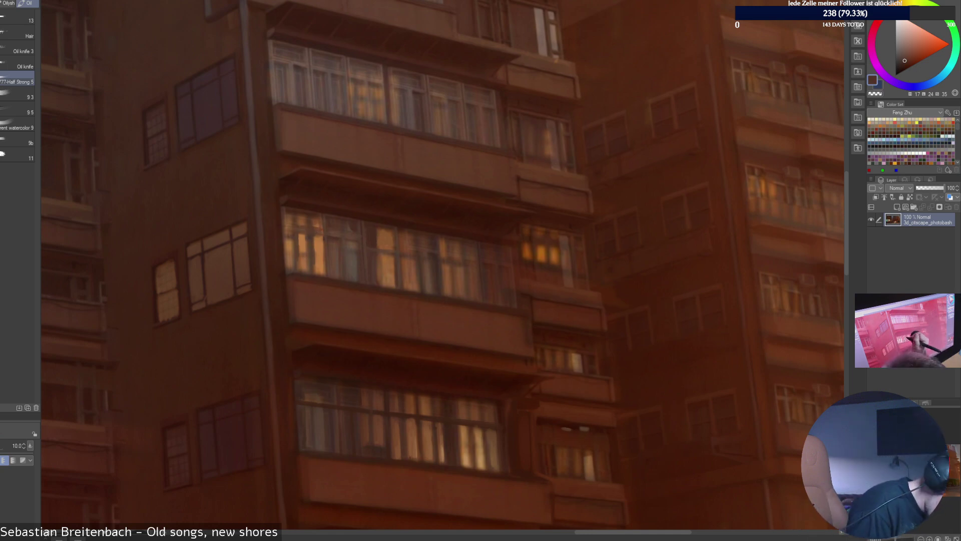
left_click(366, 255, "alt")
left_click(328, 238, "alt")
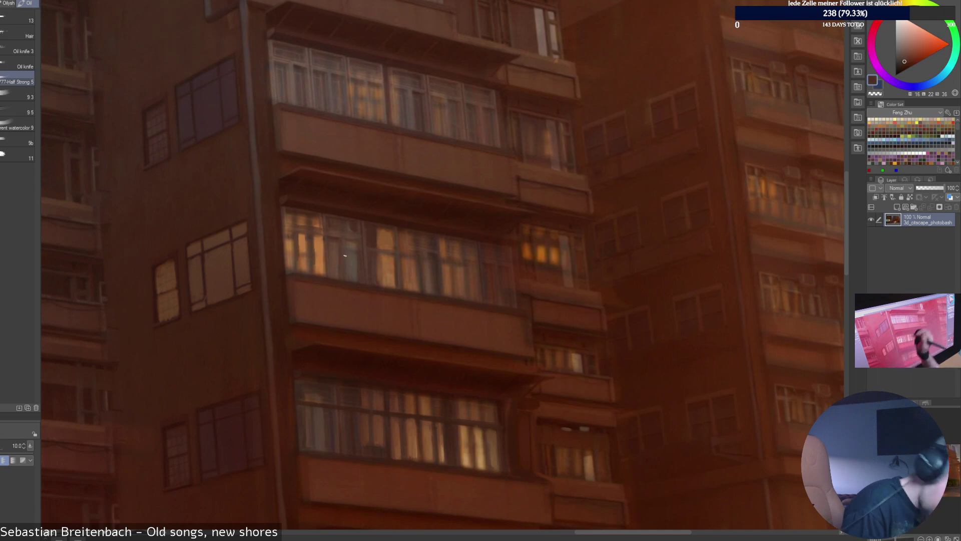
left_click(308, 243, "alt")
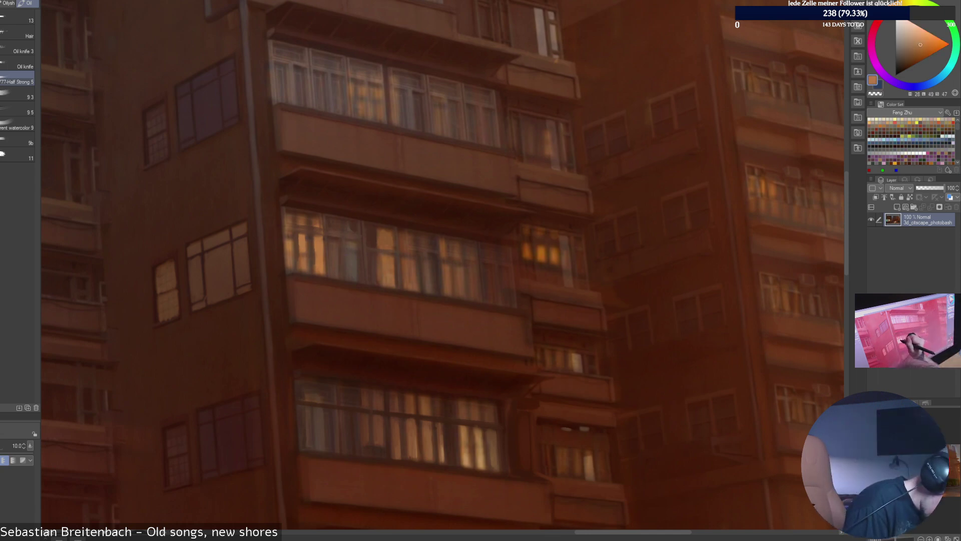
Shape the curtain folds in the middle row's leftmost lit panes with sampled oranges and muted browns.
left_click(301, 255, "alt")
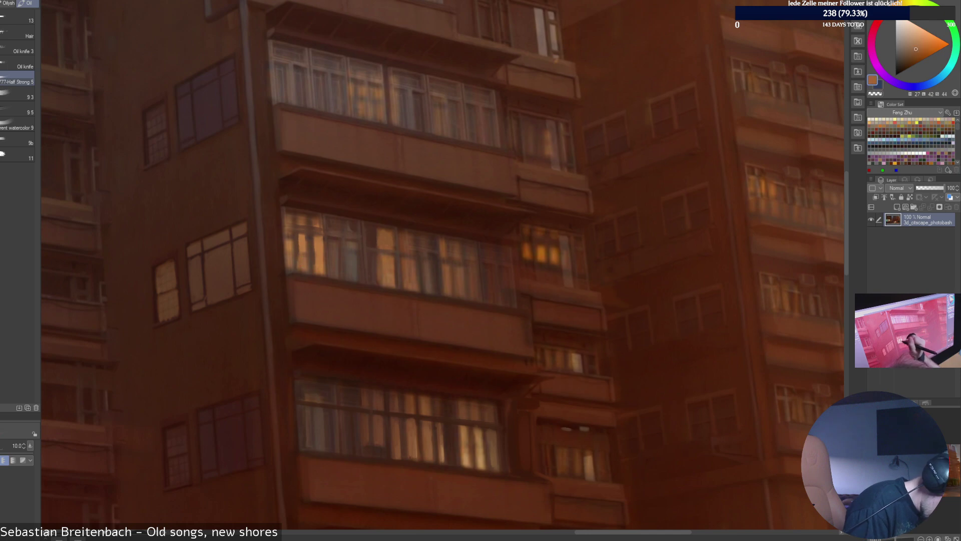
left_click(295, 253, "alt")
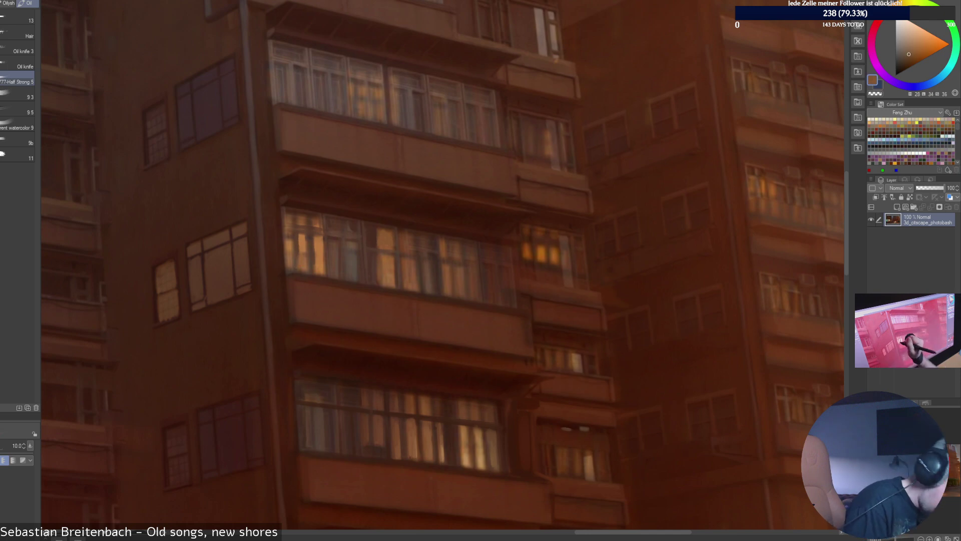
left_click(302, 246, "alt")
left_click(295, 247, "alt")
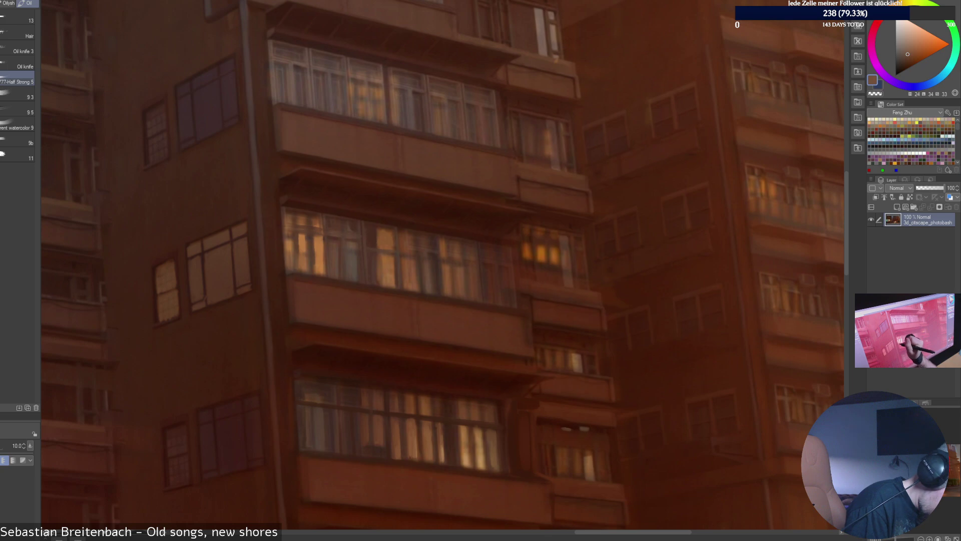
left_click(288, 251, "alt")
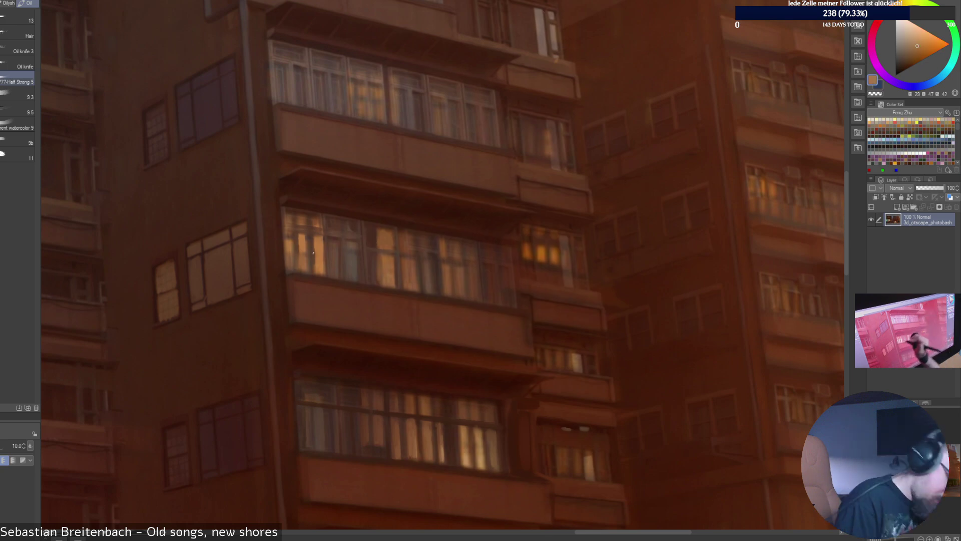
left_click(302, 246, "alt")
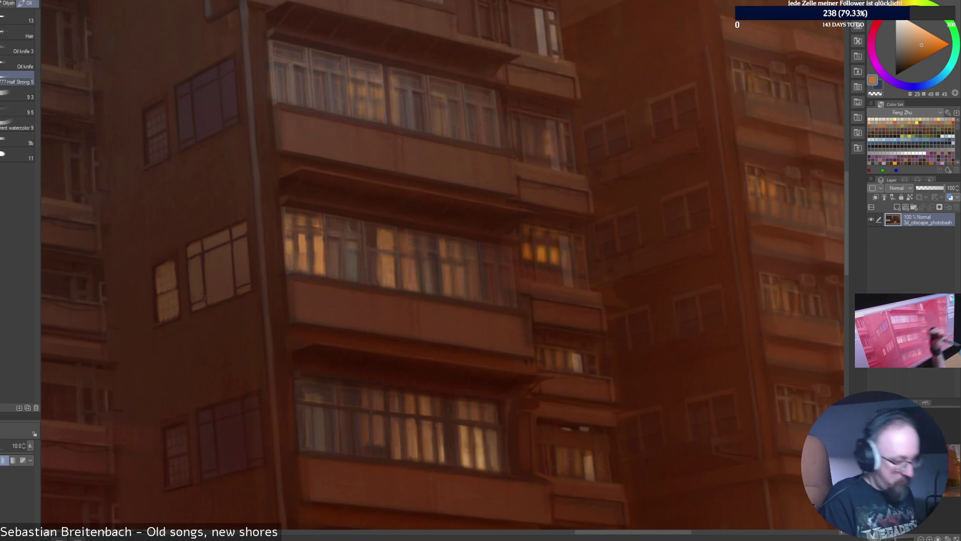
Refine the lower frame edge and curtain bottoms of the middle row's leftmost lit panes with sampled dark browns and oranges.
left_click(313, 259, "alt")
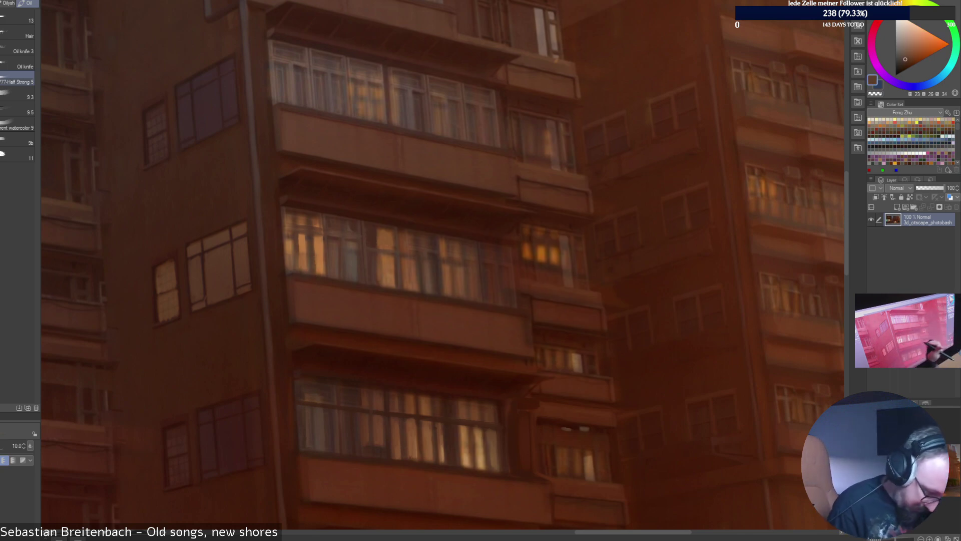
left_click(304, 272, "alt")
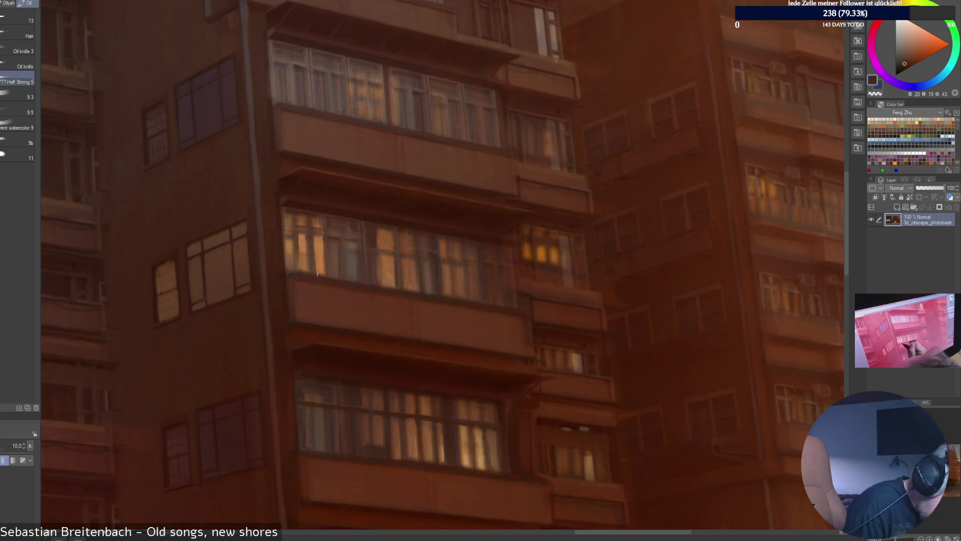
left_click(302, 261, "alt")
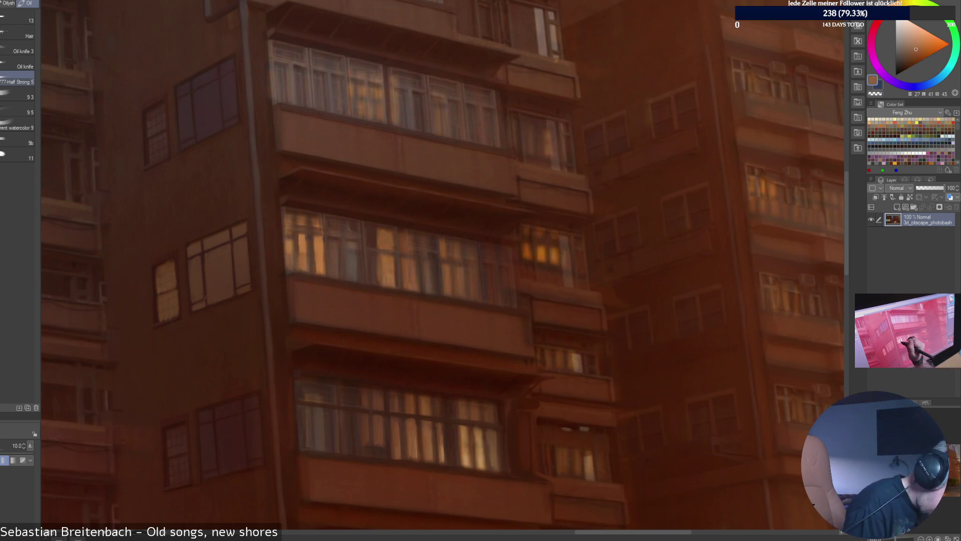
left_click(287, 246, "alt")
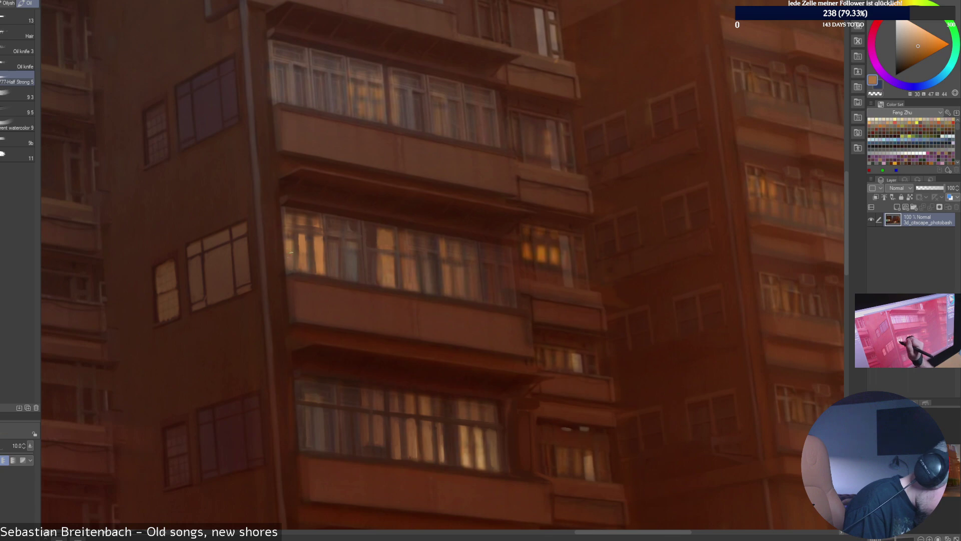
left_click(354, 217, "alt")
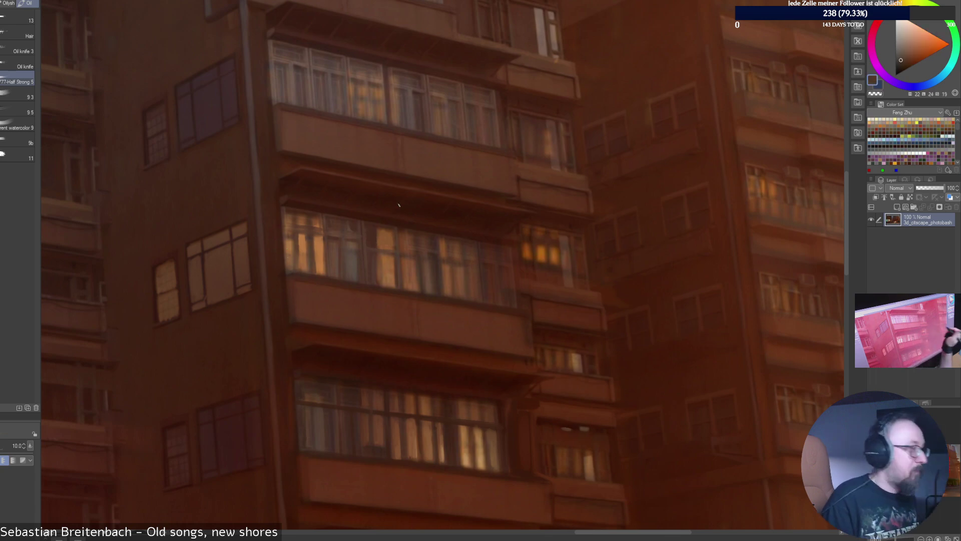
left_click(287, 262, "alt")
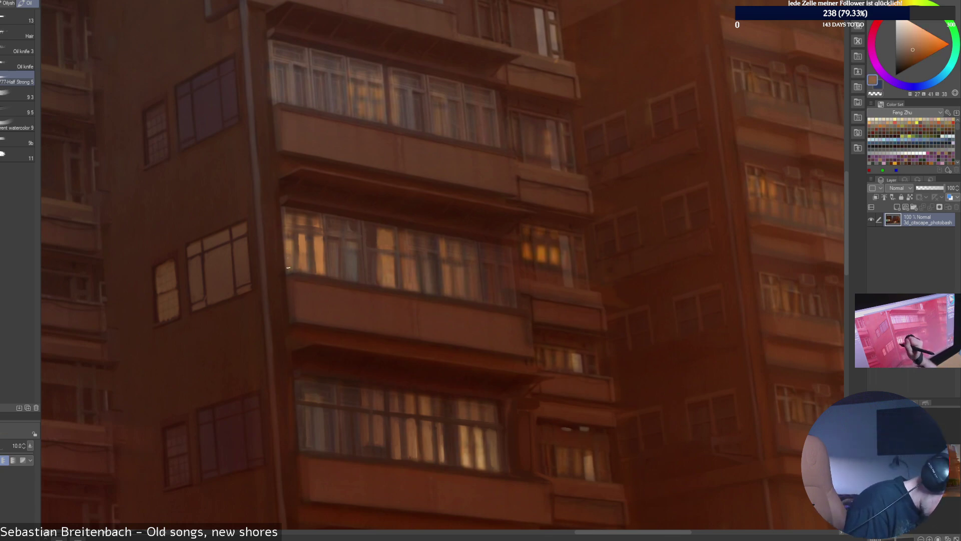
Sharpen the frame and curtain edges of the middle row's leftmost lit panes with sampled browns and oranges, using brush size 9.
key("bracketleft")
left_click(283, 234, "alt")
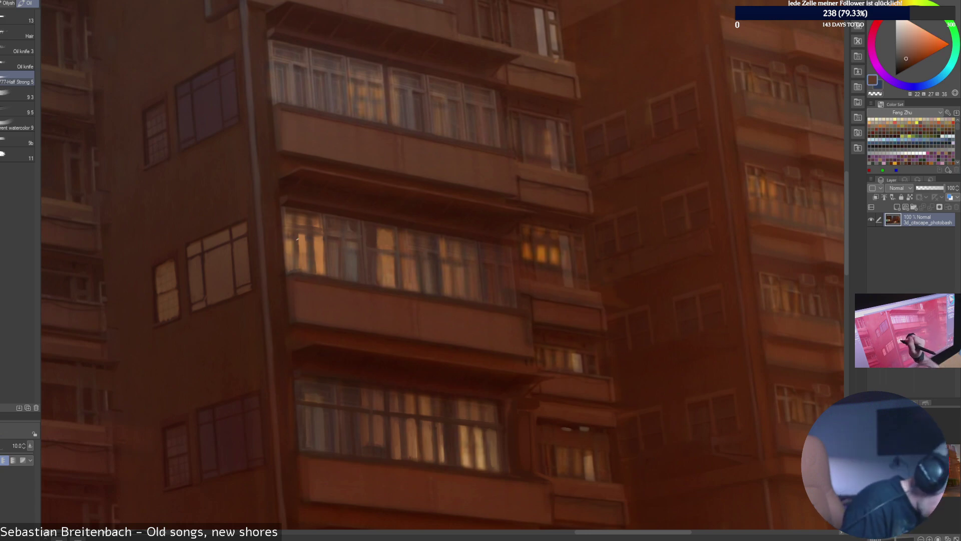
key("bracketright")
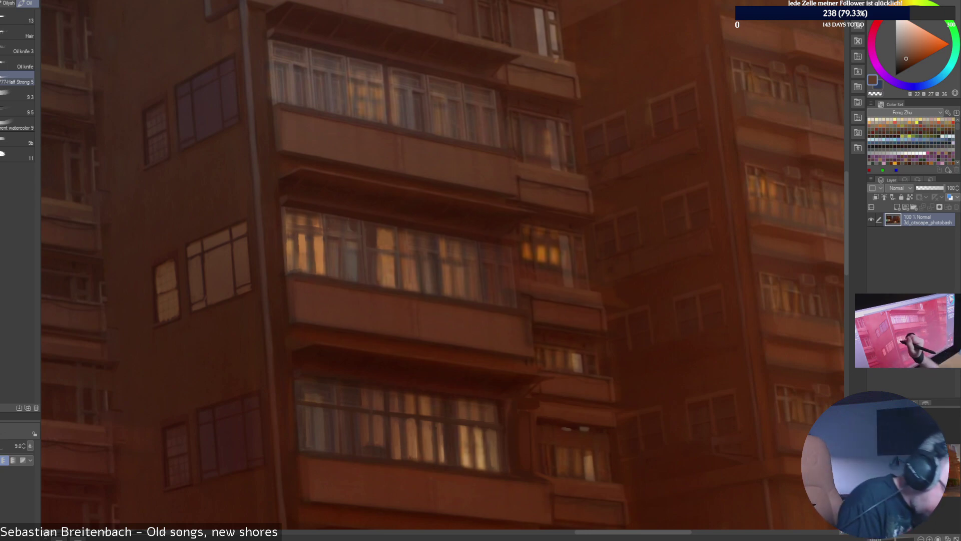
left_click(289, 245, "alt")
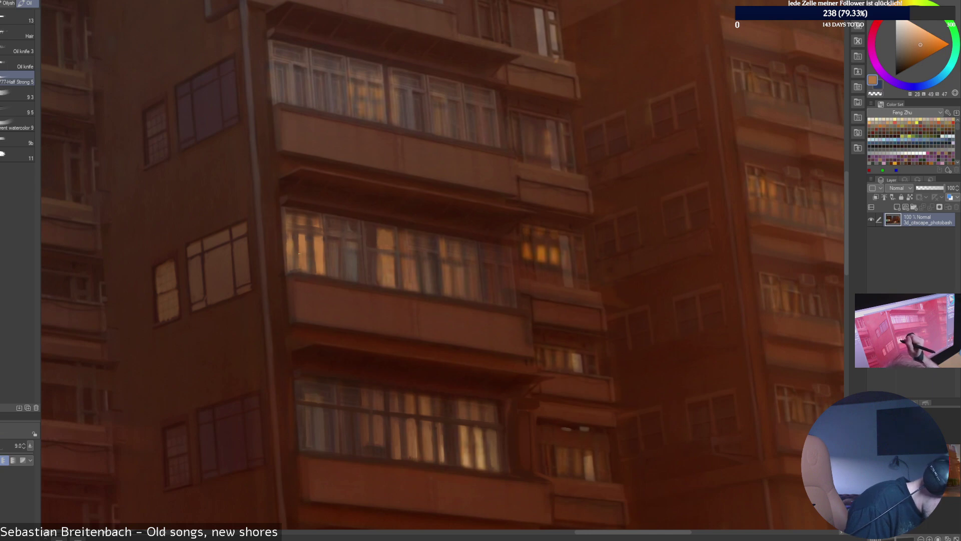
left_click(320, 276, "alt")
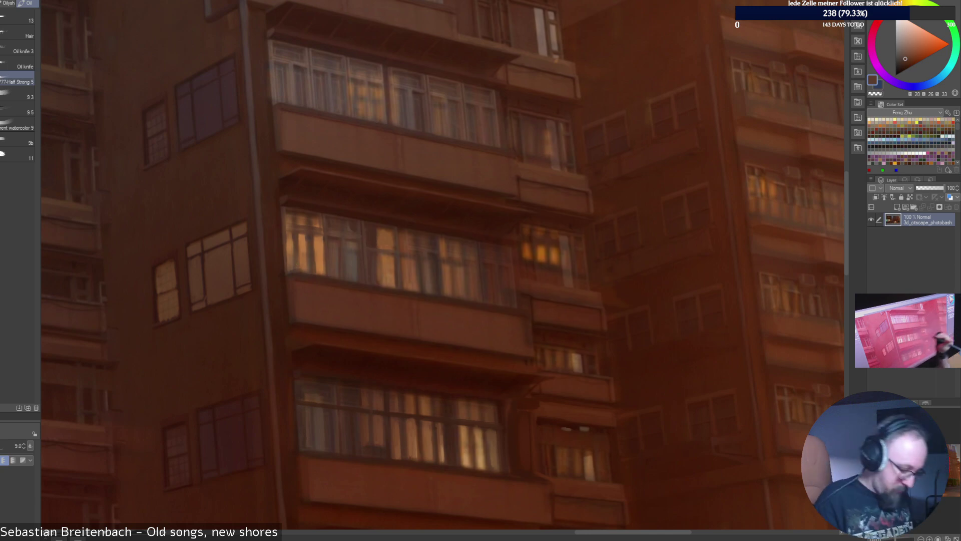
left_click(302, 250, "alt")
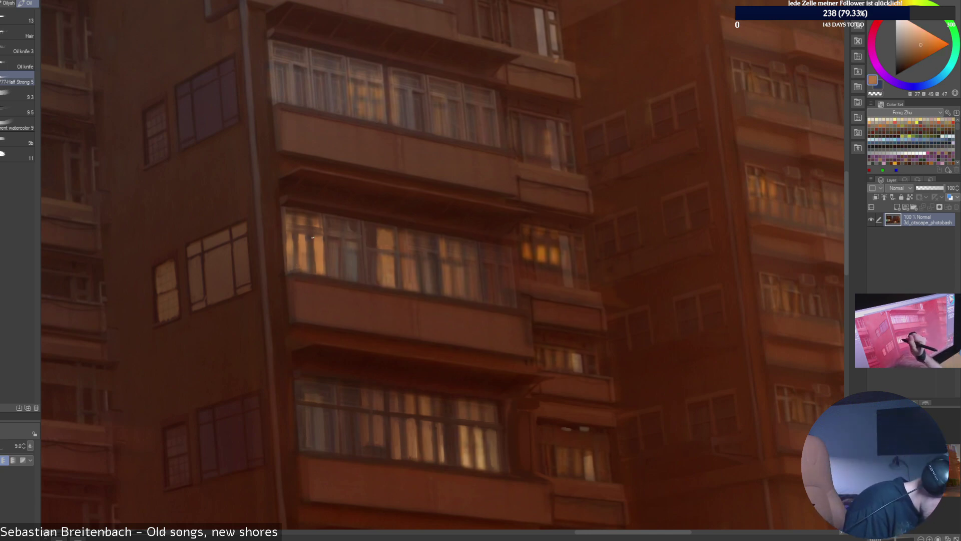
left_click_drag(313, 249, 314, 268)
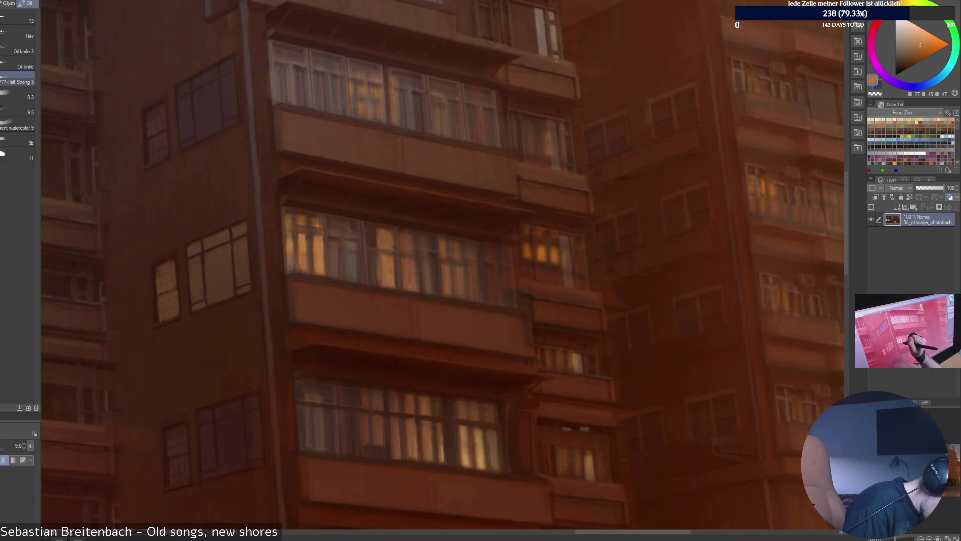
Touch up the middle row's bright center curtain and its upper edge with sampled gray-brown and orange tones.
left_click(349, 248, "alt")
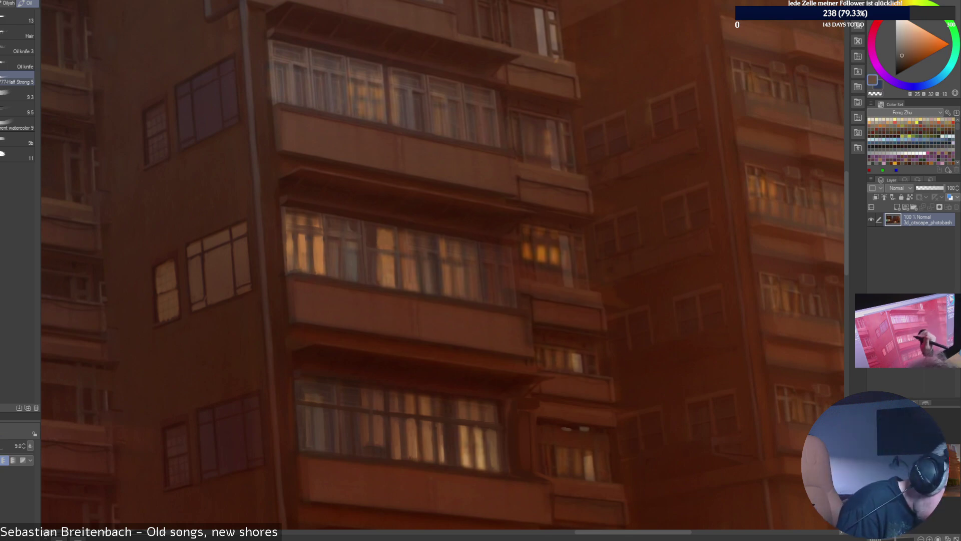
left_click(376, 233, "alt")
left_click(385, 236, "alt")
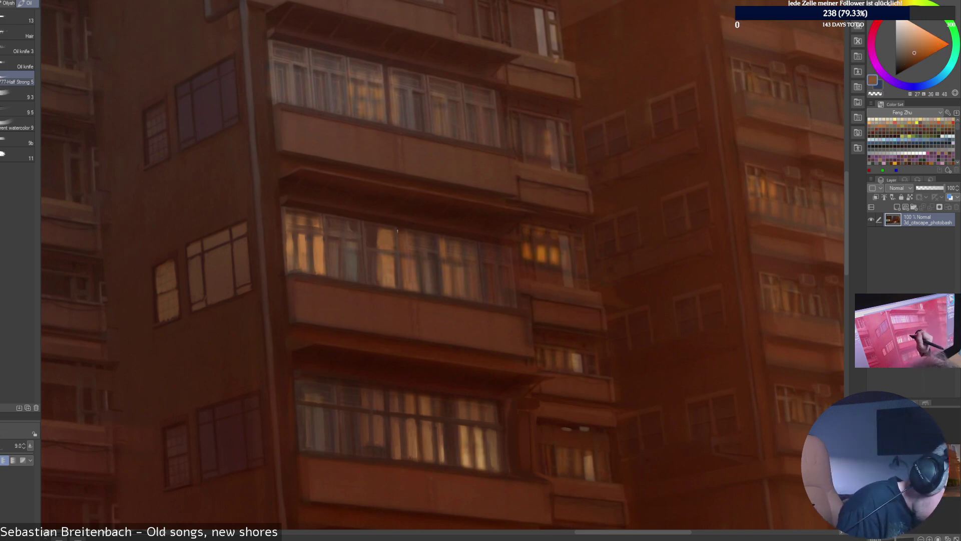
left_click(397, 231, "alt")
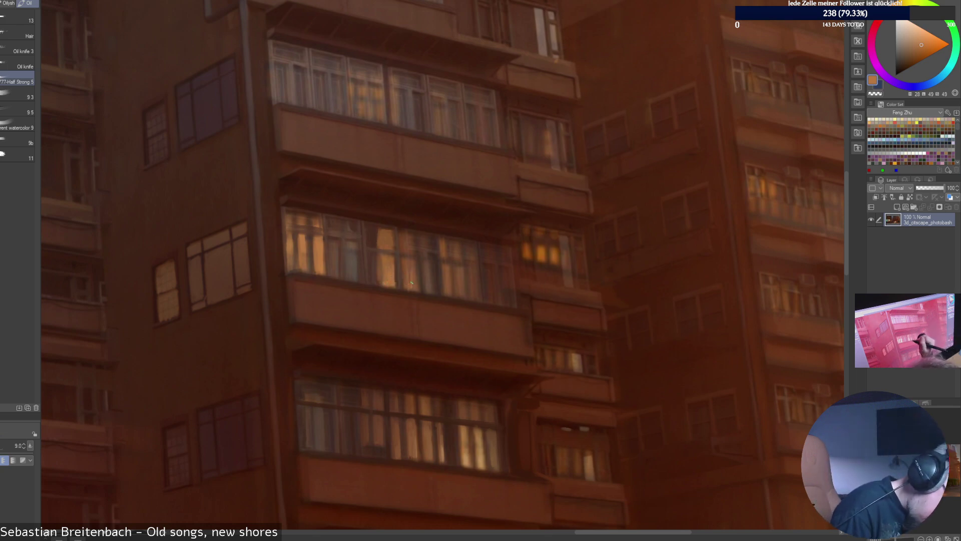
Refine the mullions and curtain strips just right of the middle row's bright center curtain with sampled browns.
left_click(431, 289, "alt")
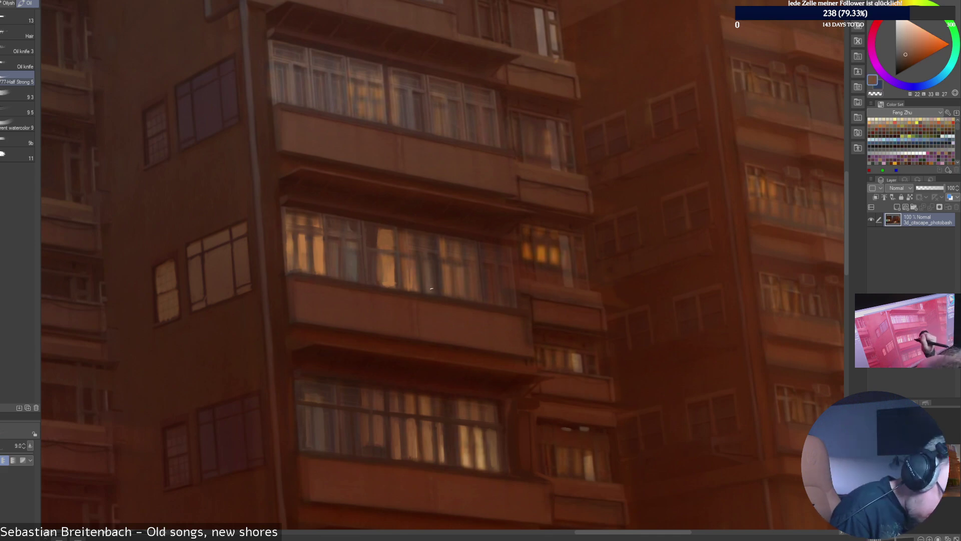
left_click(429, 260, "alt")
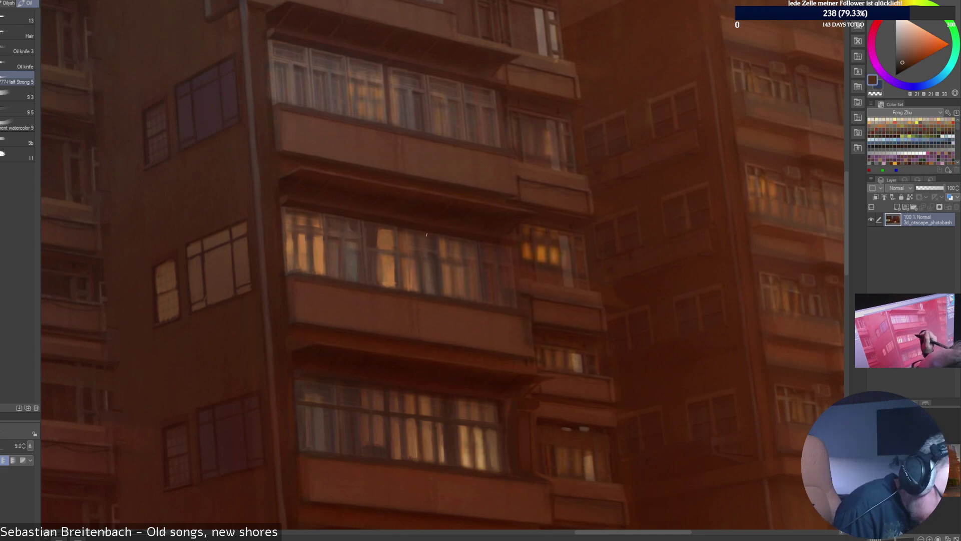
left_click(406, 241, "alt")
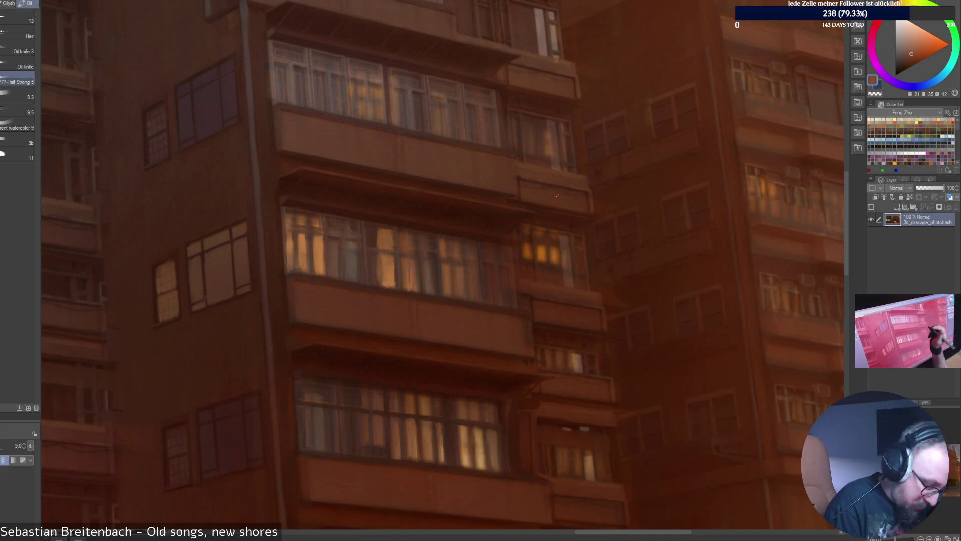
left_click(430, 258, "alt")
left_click(405, 247, "alt")
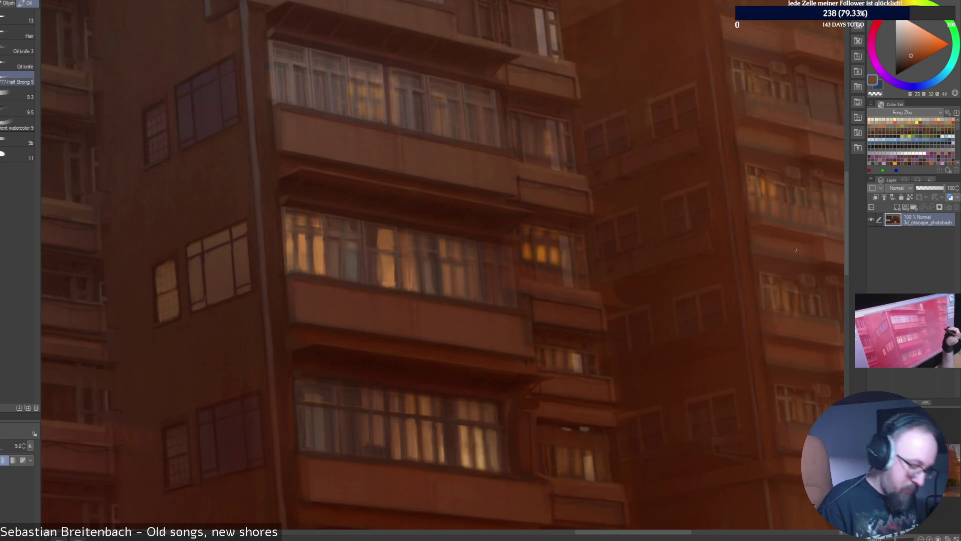
Paint a thin dark brown horizontal frame bar across the middle row's bright center curtain, undoing the first stroke.
left_click(902, 62)
left_click(418, 259, "alt")
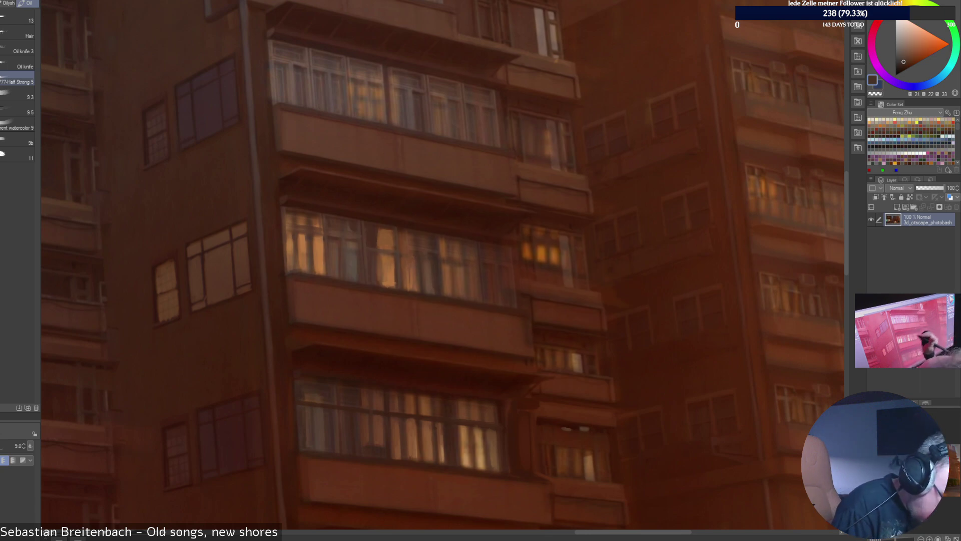
left_click_drag(377, 239, 390, 240)
key("ctrl+z")
left_click(378, 238, "alt")
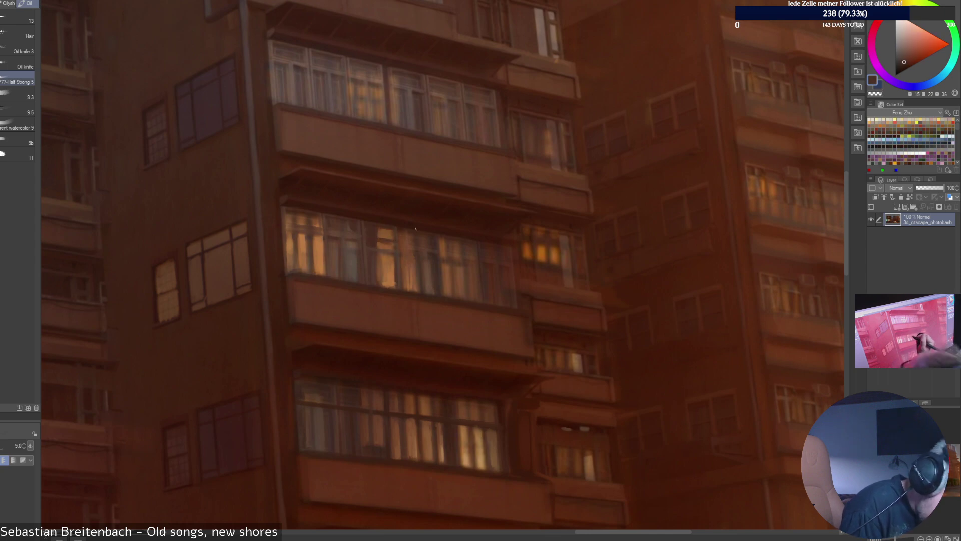
left_click(376, 235, "alt")
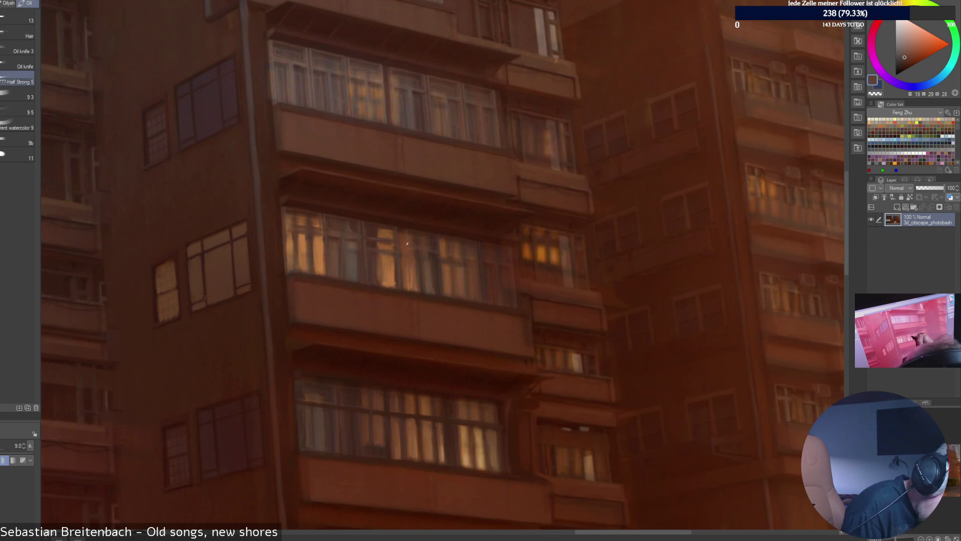
Retouch the curtains and the brightly lit pane in the middle window row using brown and orange tones sampled from nearby.
left_click(487, 257, "alt")
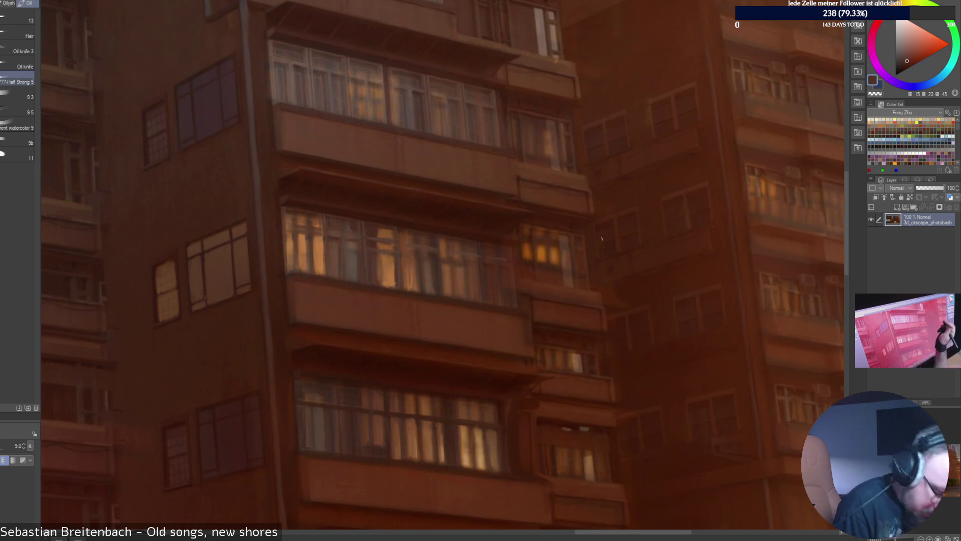
left_click(414, 246, "alt")
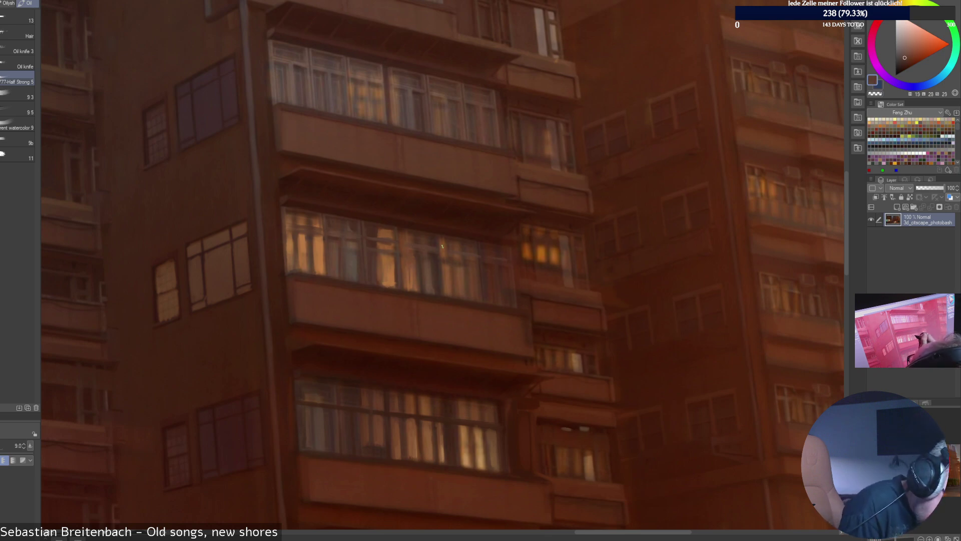
left_click(383, 258, "alt")
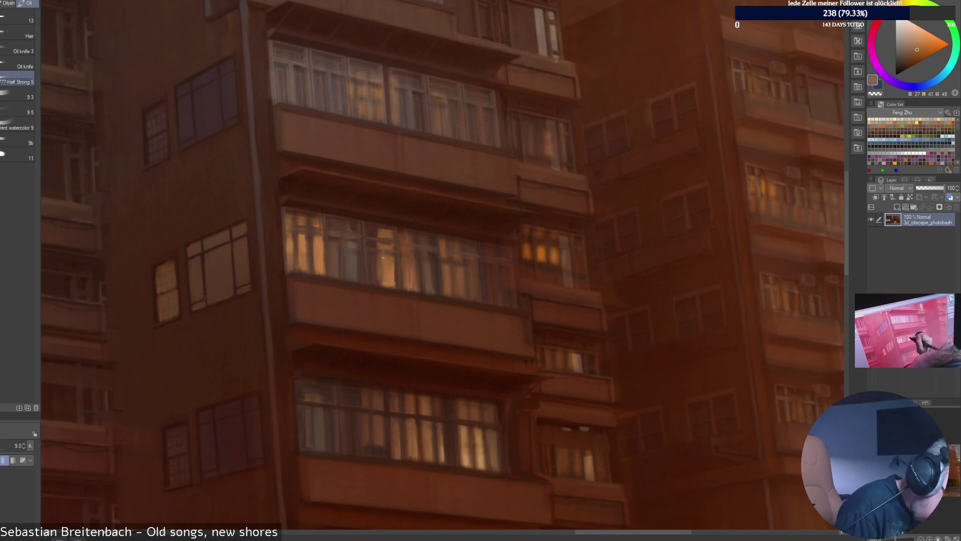
left_click(349, 251, "alt")
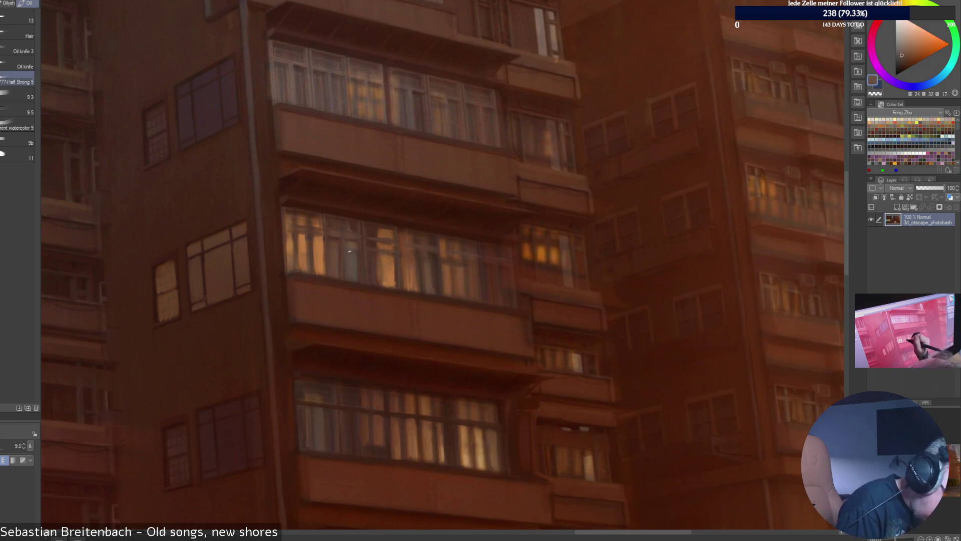
left_click(383, 250, "alt")
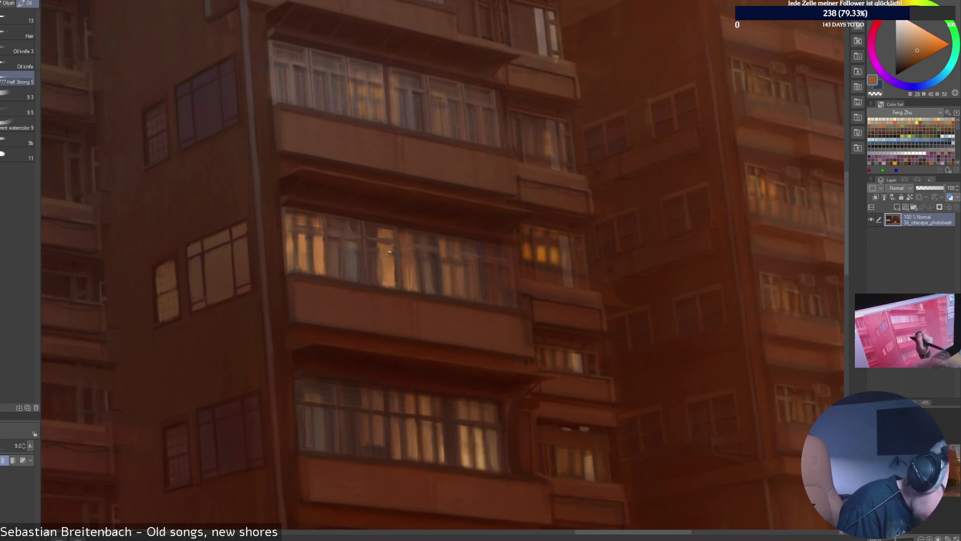
left_click(411, 228, "alt")
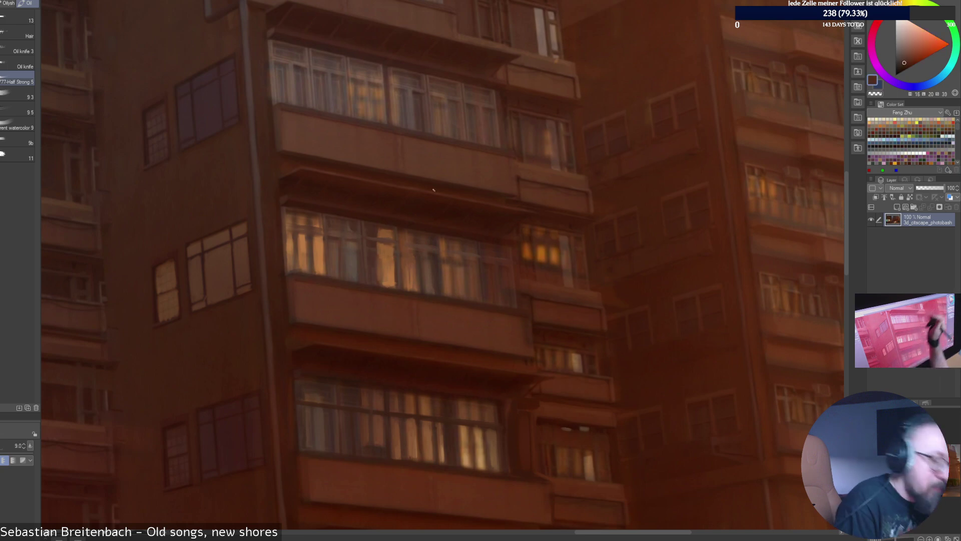
left_click(394, 244, "alt")
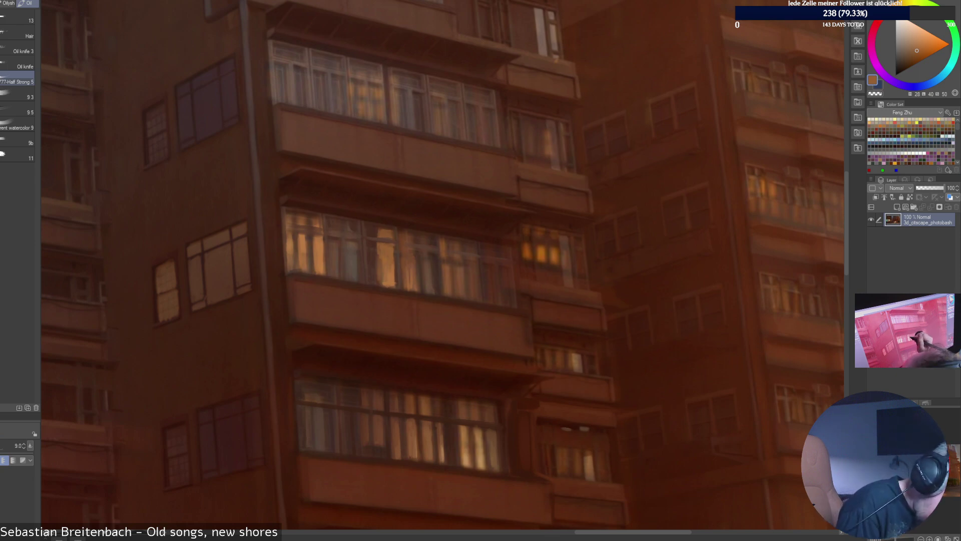
left_click(380, 247, "alt")
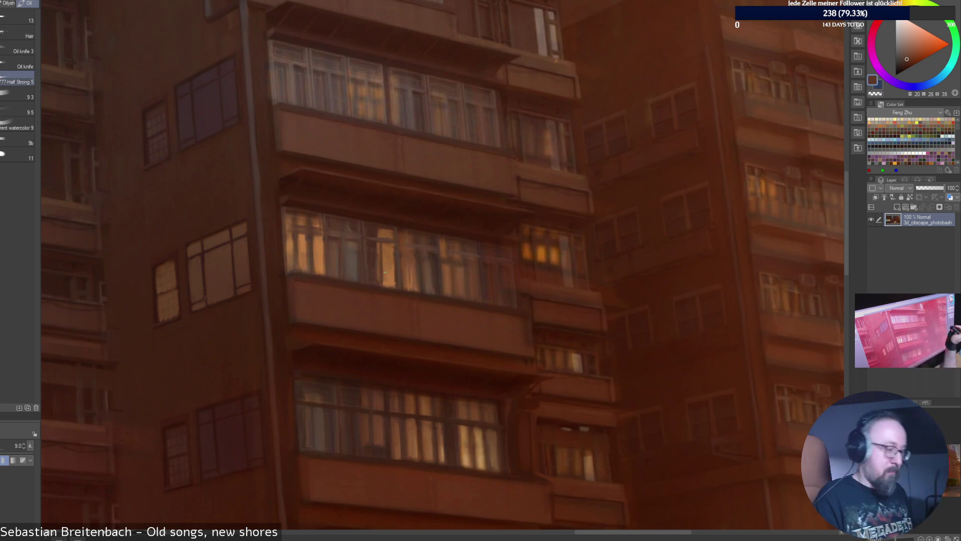
Paint the dark vertical post beside the bright curtain in the middle window row, blending it with sampled brown tones.
left_click(556, 59, "alt")
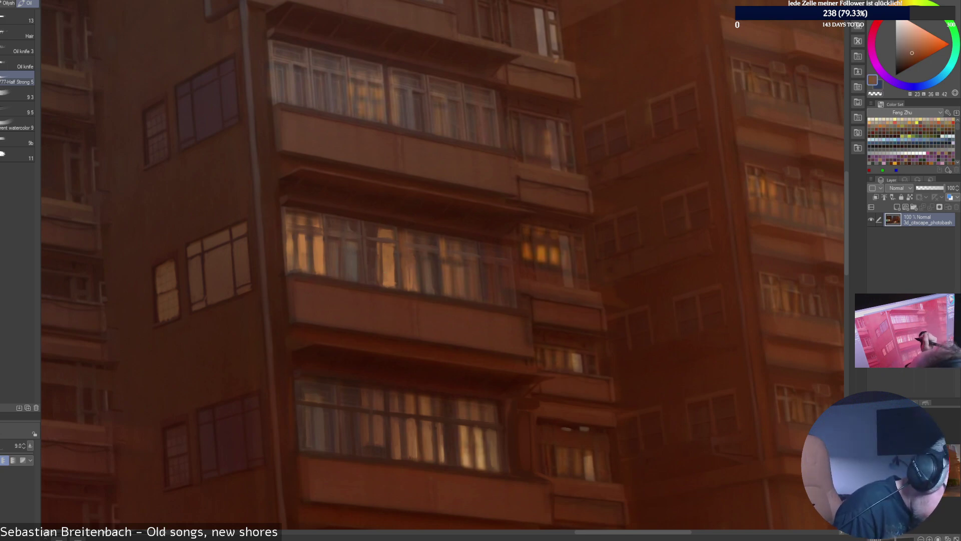
left_click(406, 241, "alt")
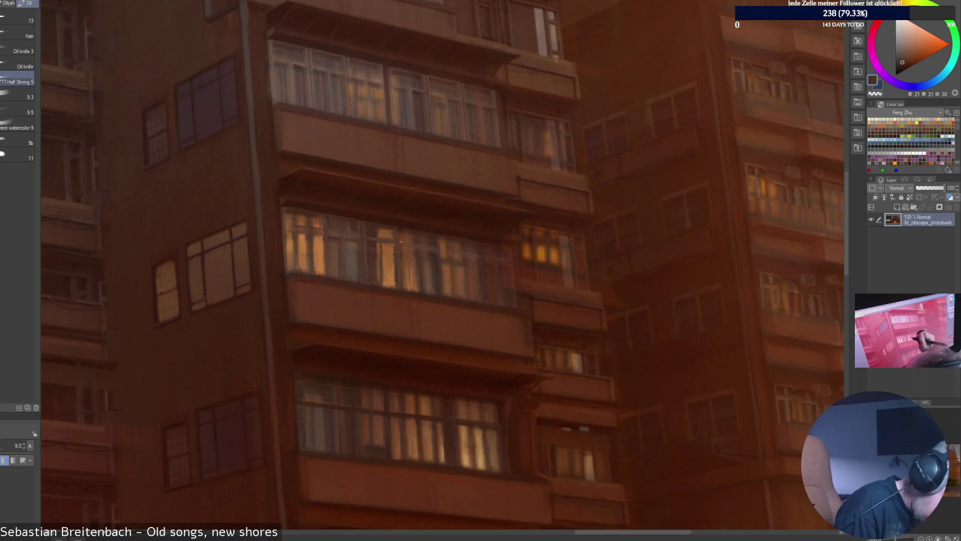
left_click_drag(402, 261, 404, 281)
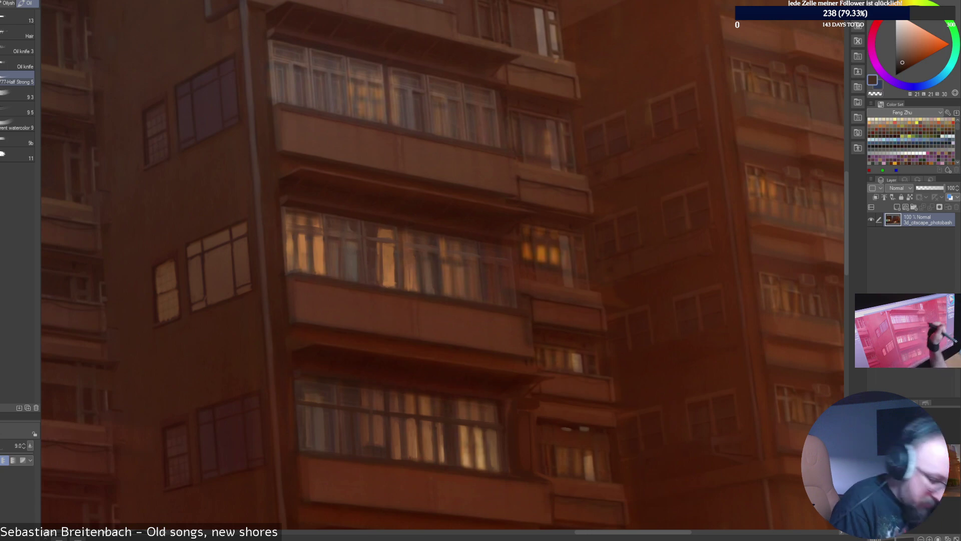
left_click(402, 239, "alt")
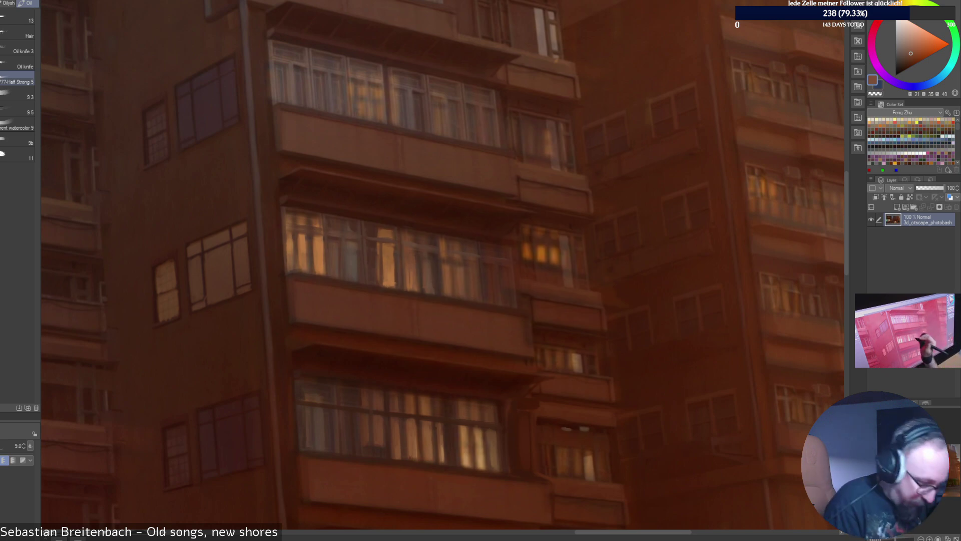
left_click(403, 245, "alt")
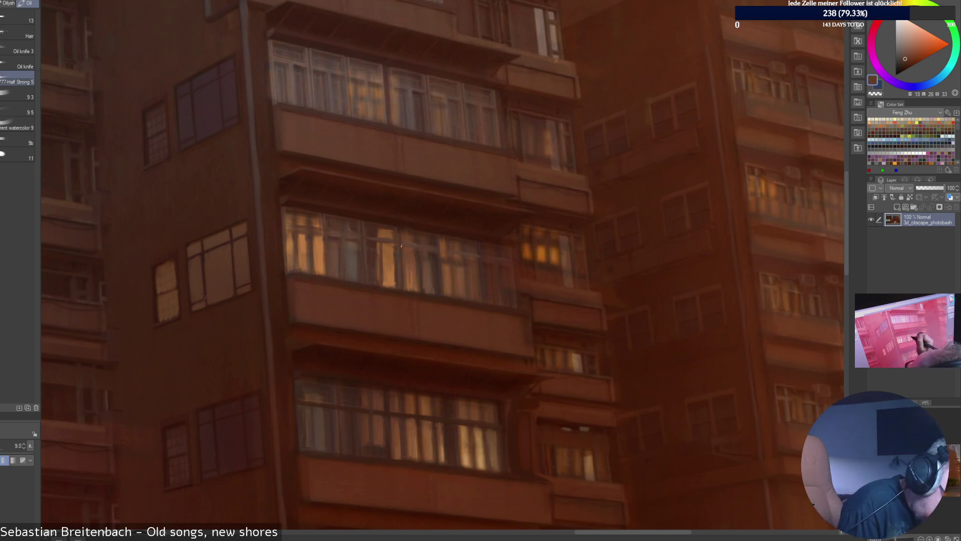
left_click(401, 245, "alt")
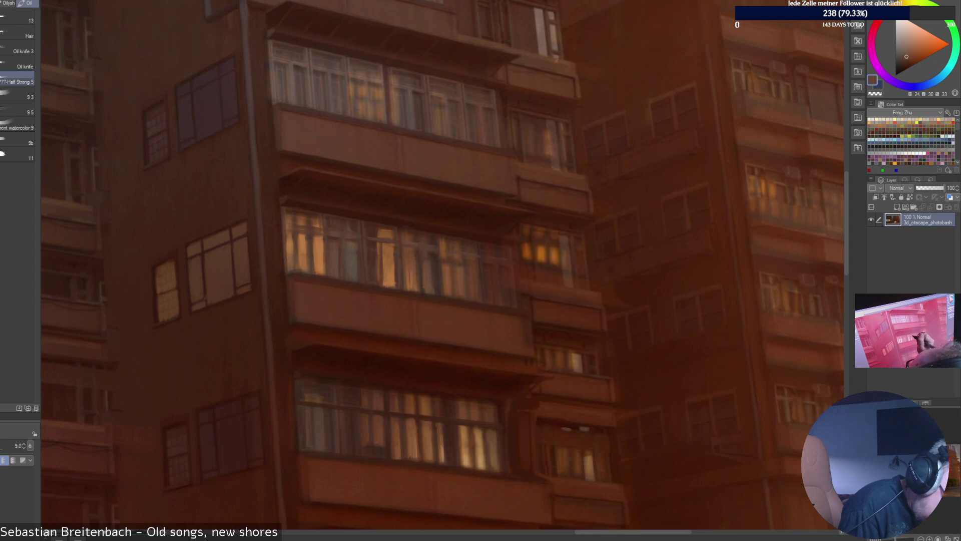
right_click(429, 240)
left_click(504, 155)
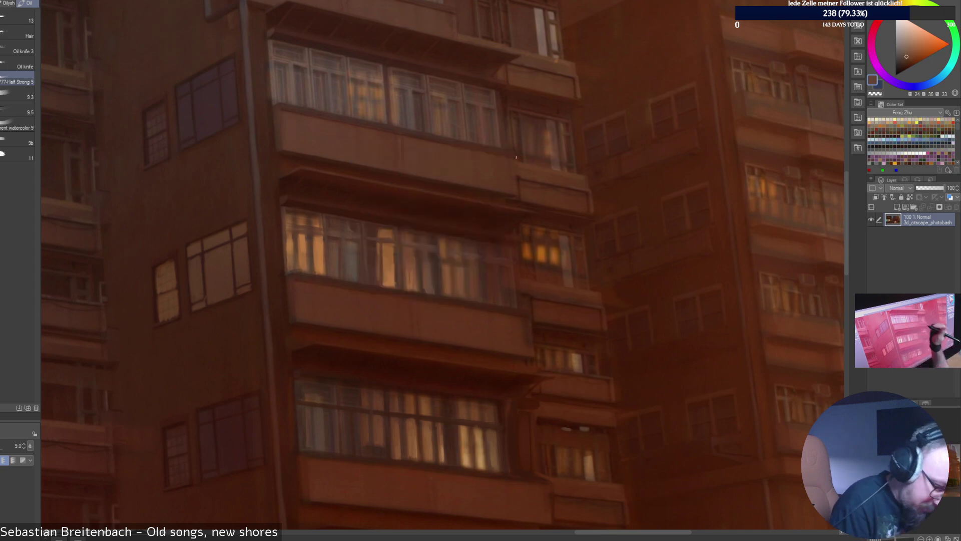
Draw a thin reddish-brown crossbar along the full width of the middle window row with the brush at size 10.
key("ctrl+0")
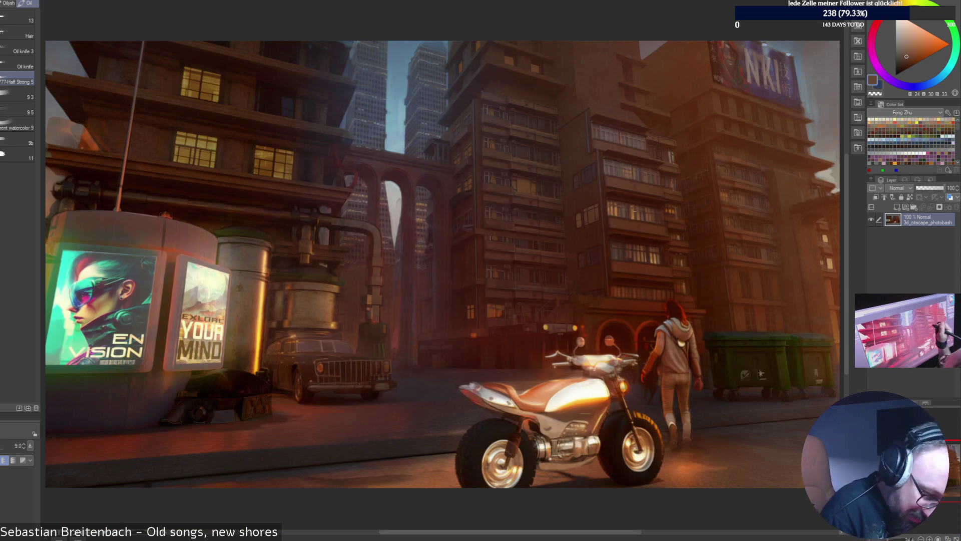
key("ctrl+alt+0")
left_click_drag(914, 469, 934, 462)
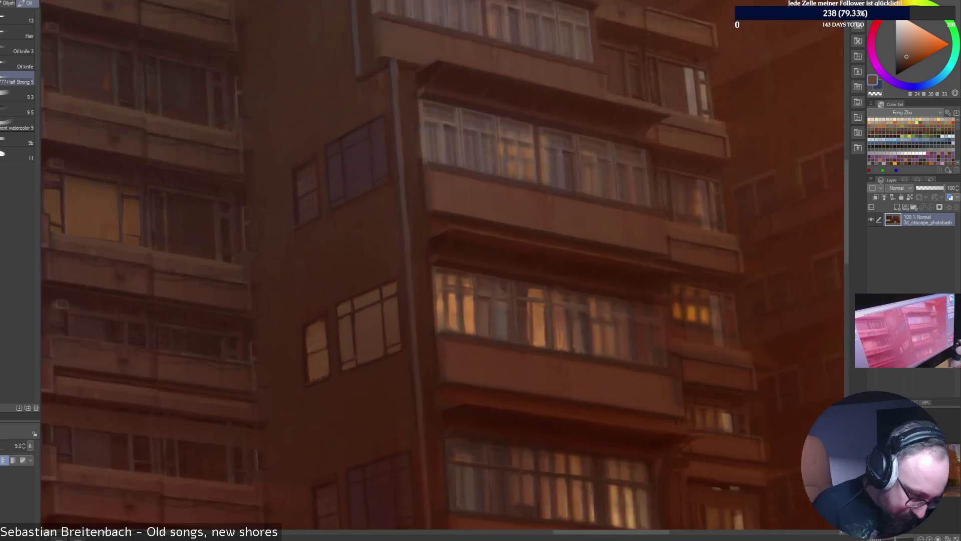
left_click(669, 324, "alt")
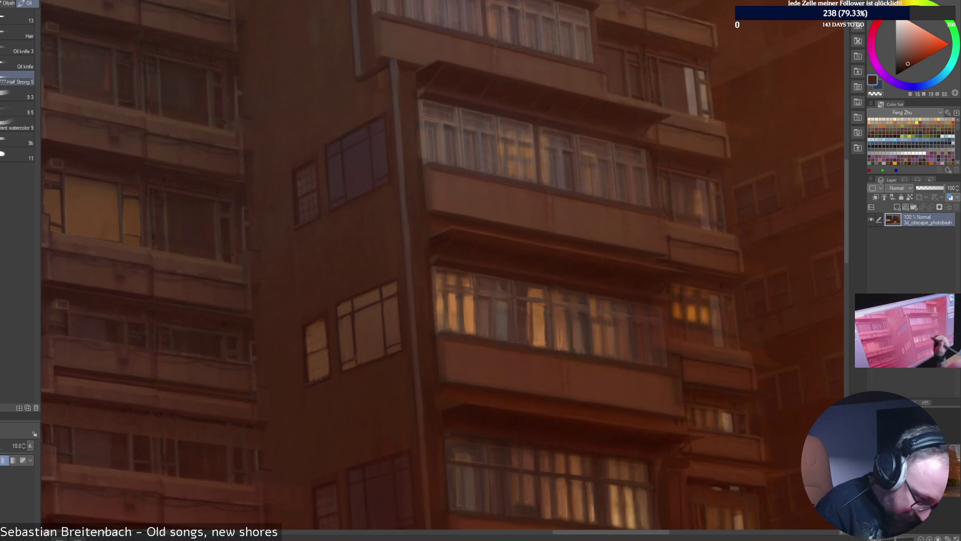
left_click(434, 282)
left_click(671, 323, "shift")
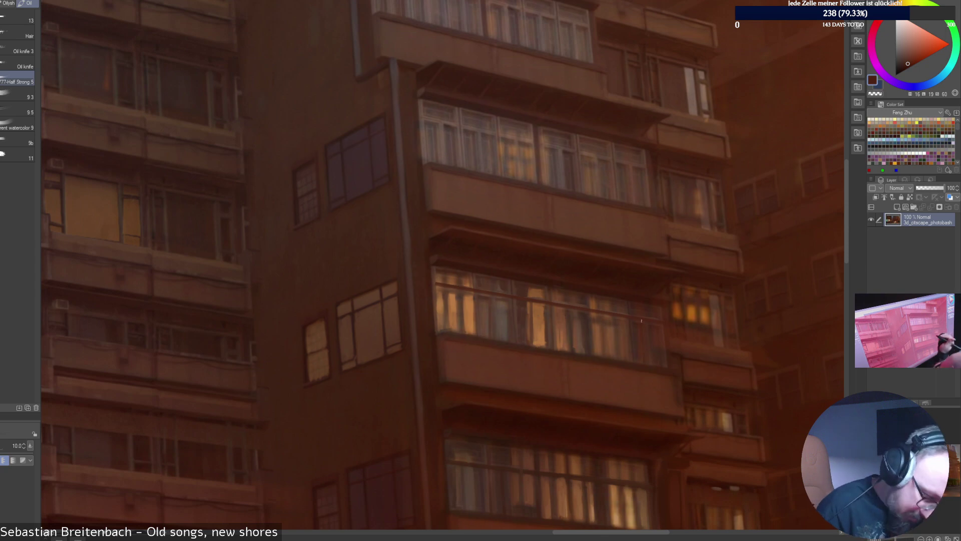
left_click(440, 284, "alt")
left_click_drag(441, 283, 665, 320)
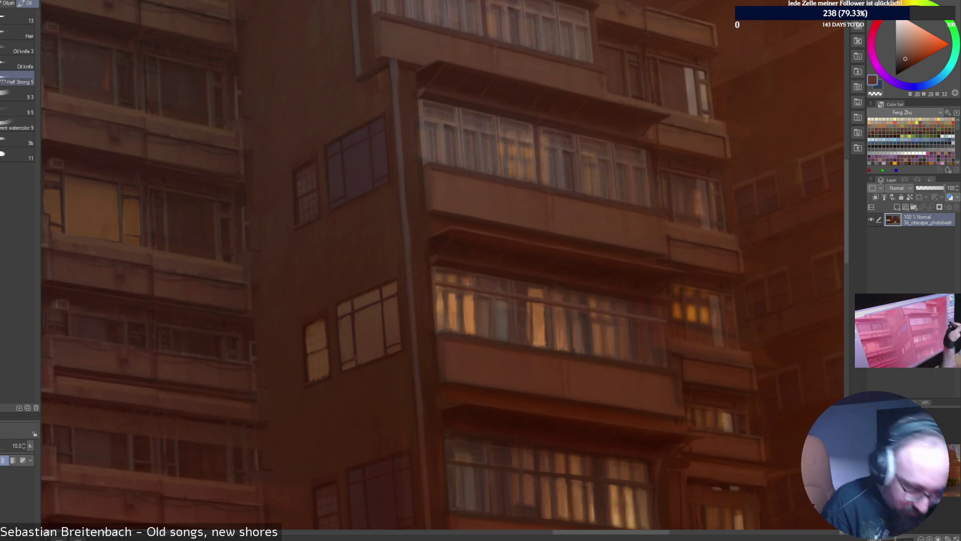
left_click(657, 321, "alt")
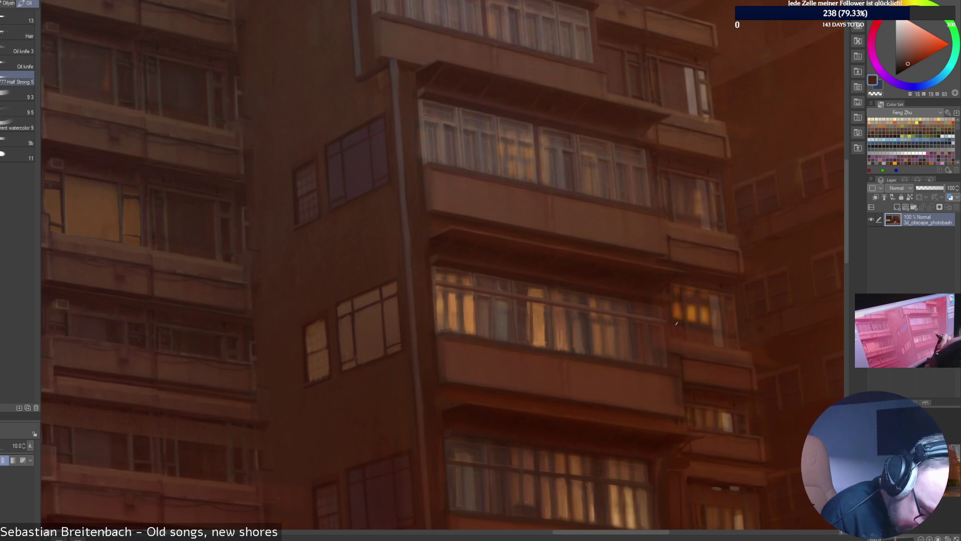
left_click(528, 307, "alt")
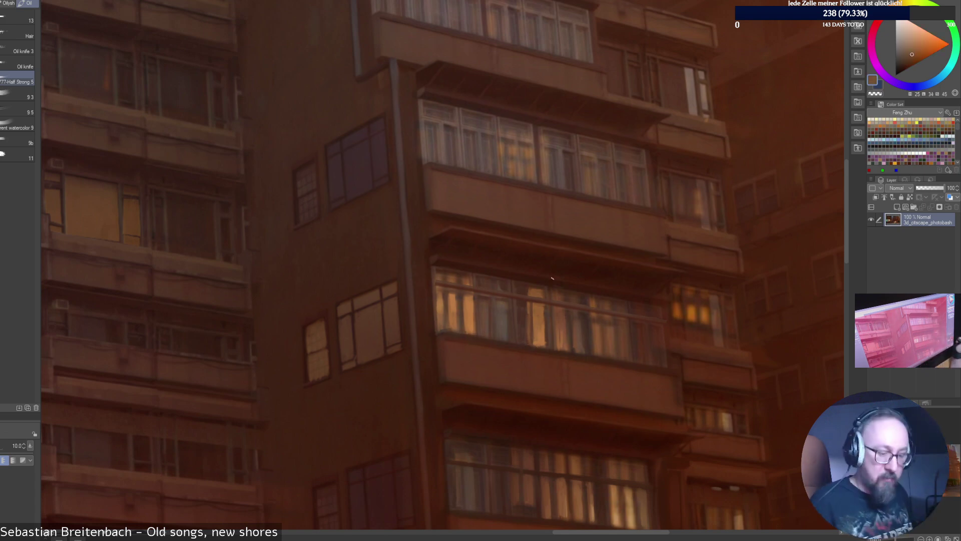
Check the whole painting, and touch up the end and lower edge of the middle window row with sampled dark reds.
key("ctrl+0")
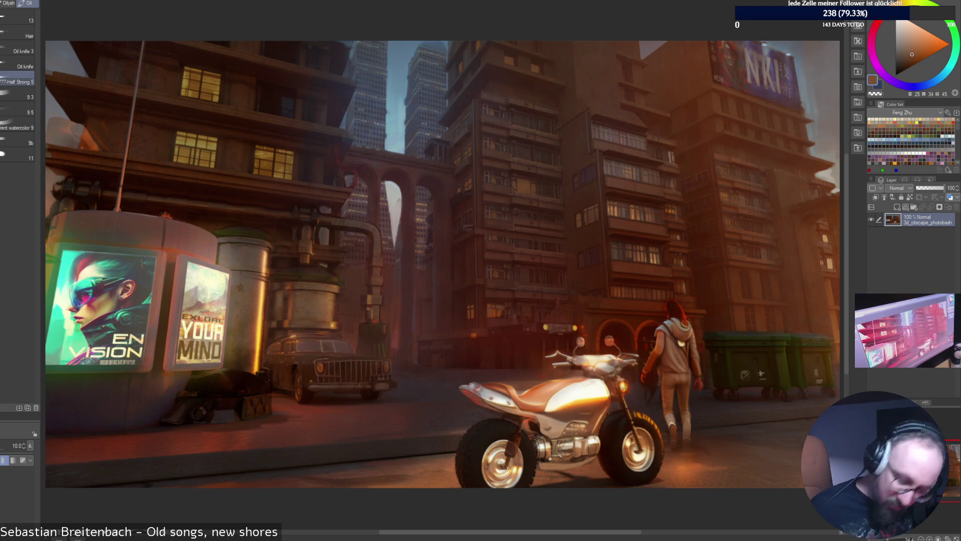
key("ctrl+alt+0")
left_click(942, 466)
scroll(442, 265, "left", 1)
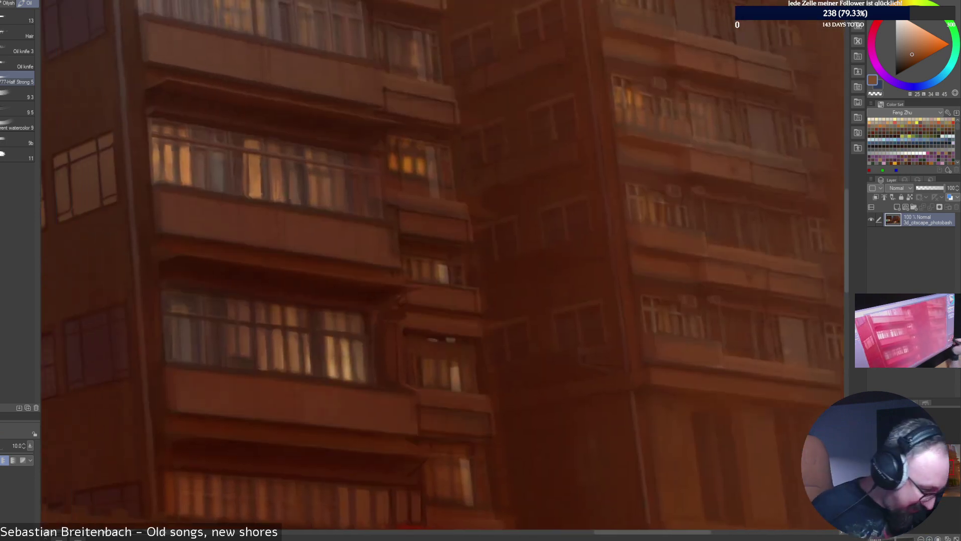
left_click_drag(568, 260, 596, 423)
left_click(388, 358, "alt")
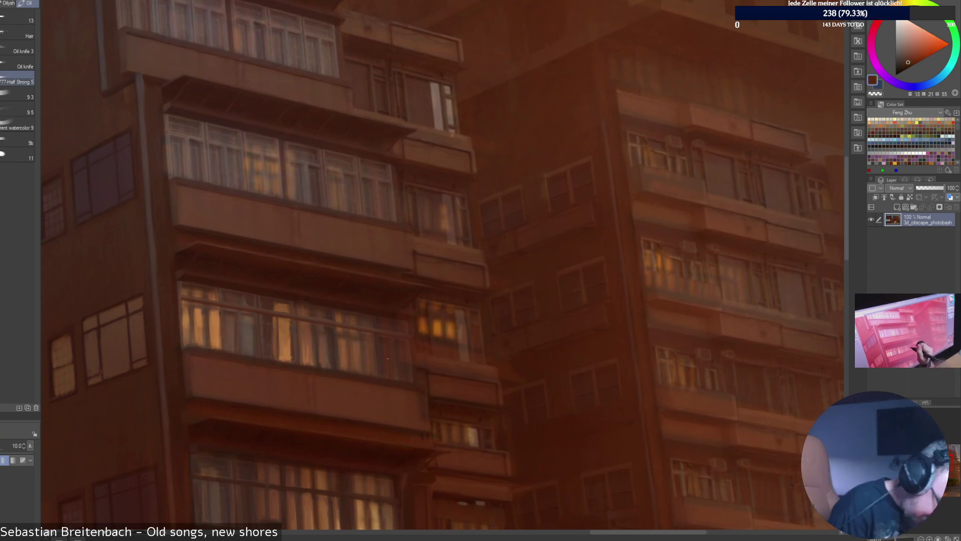
left_click(333, 385, "alt")
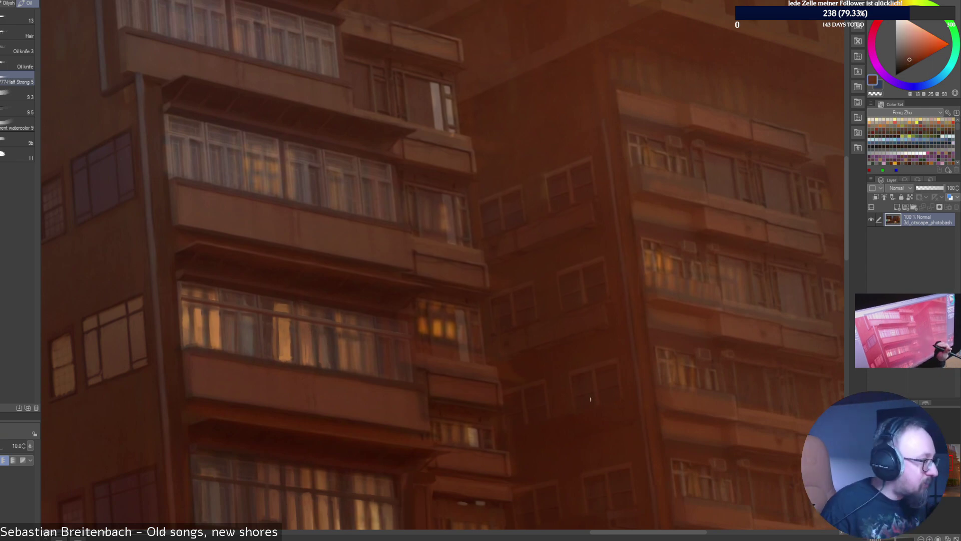
left_click(428, 379, "alt")
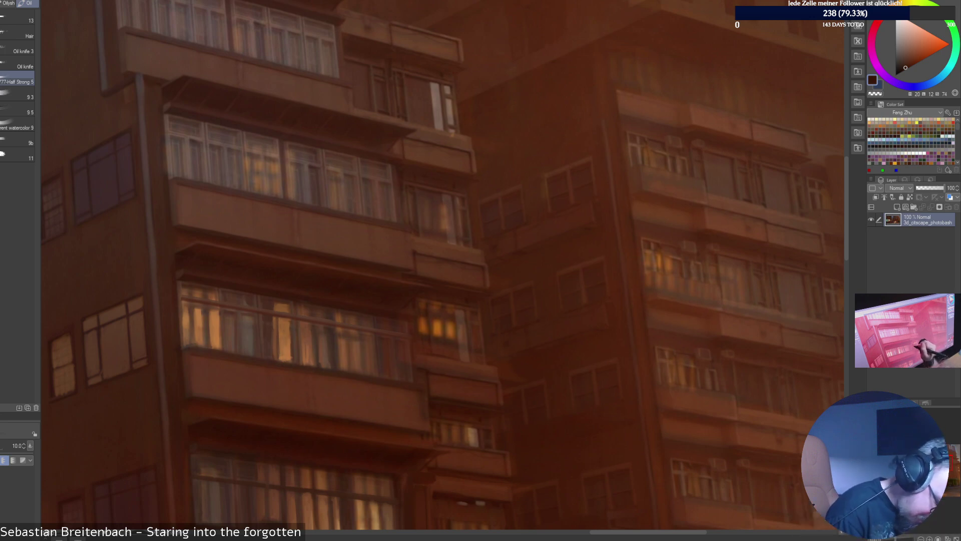
Repaint the small lit window beside the middle row with crisp orange panes and dark brown frame bars in sampled colours.
left_click(427, 338, "alt")
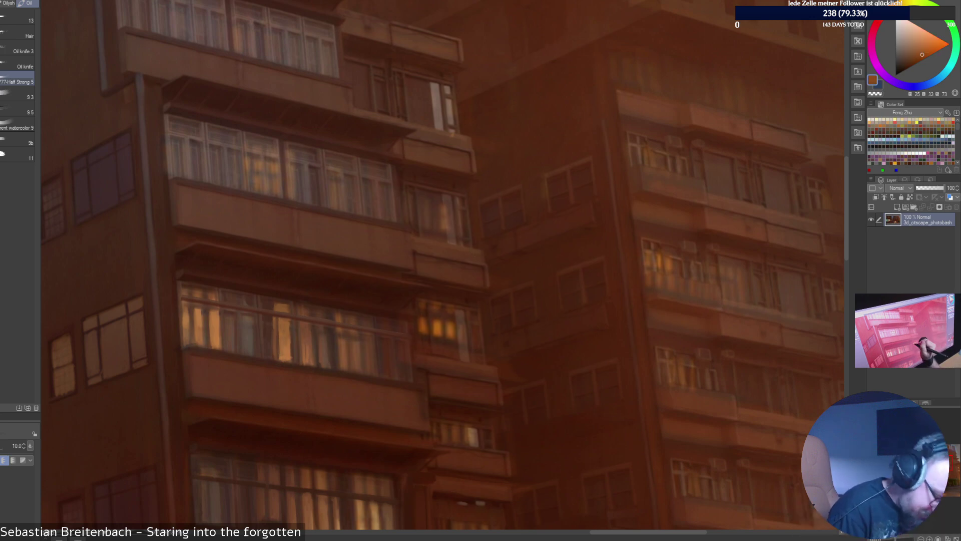
left_click(433, 319, "alt")
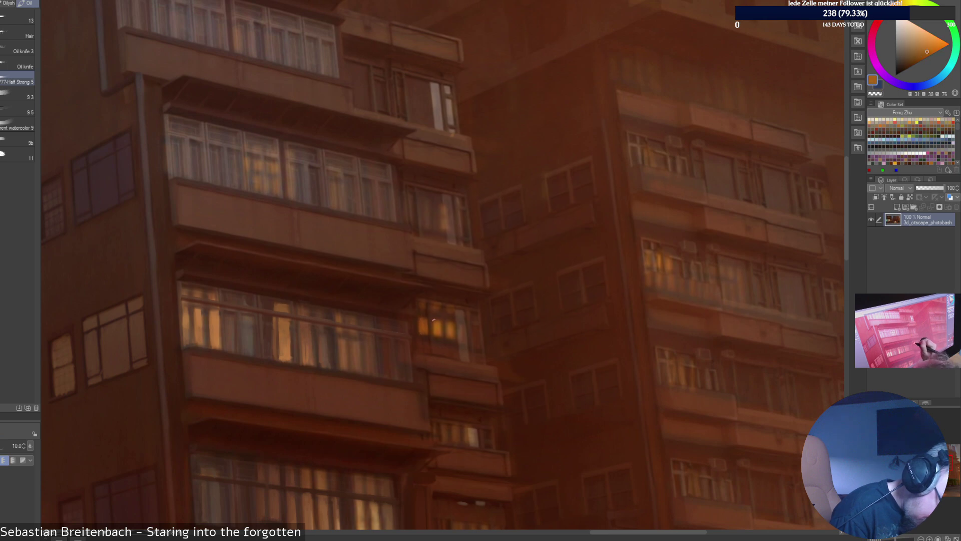
left_click(451, 326, "alt")
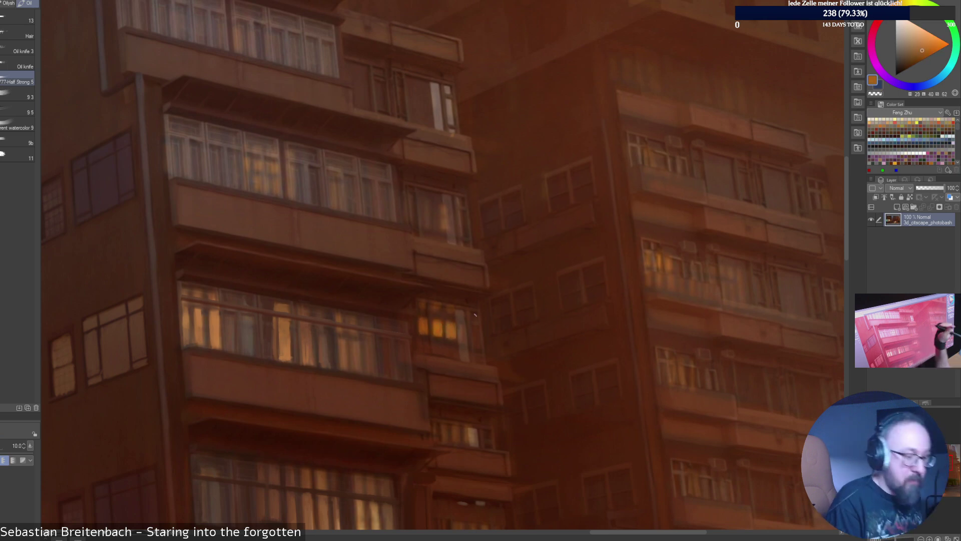
left_click(445, 301, "alt")
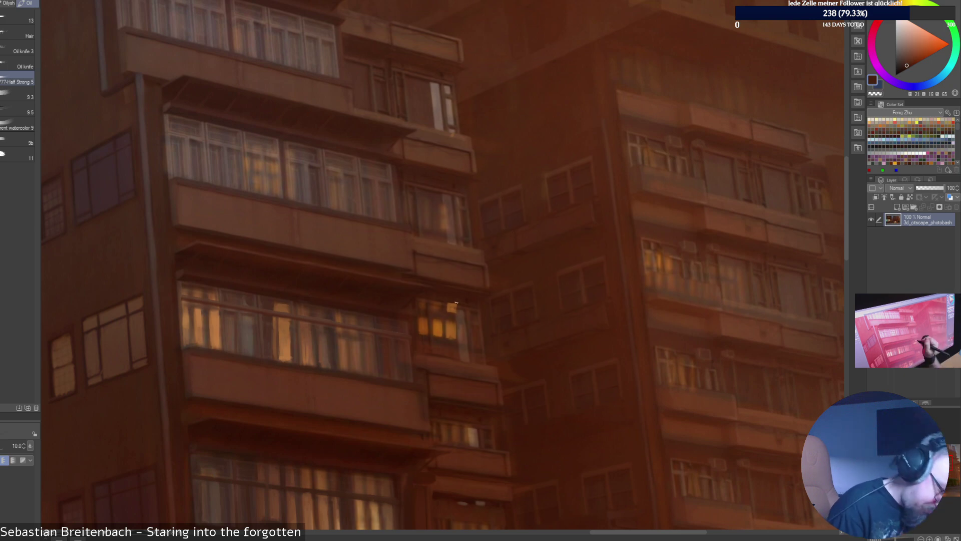
left_click(450, 304, "alt")
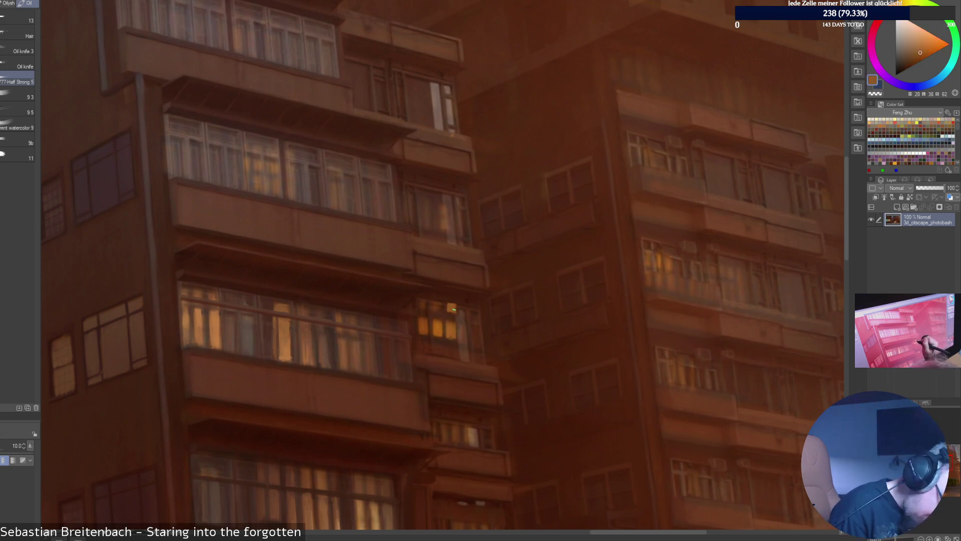
left_click(439, 313, "alt")
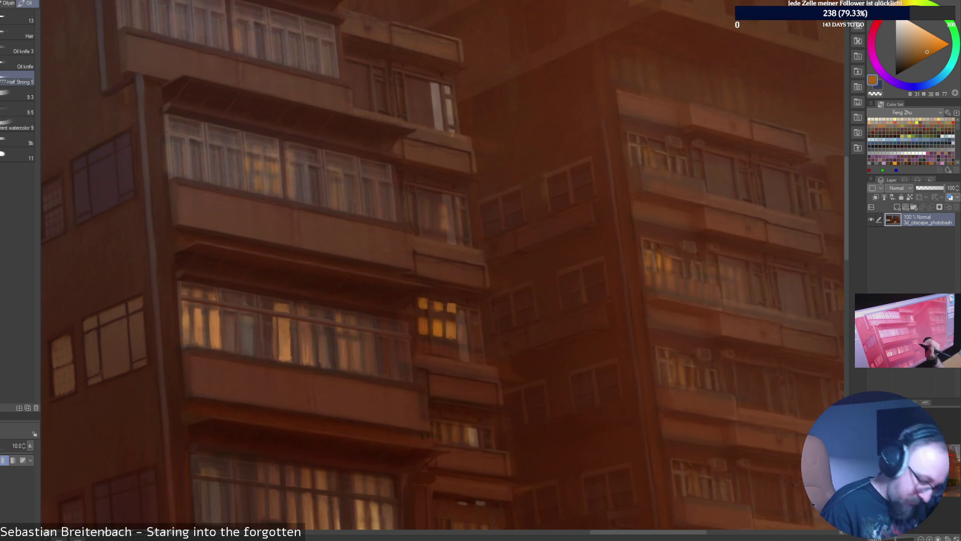
left_click(461, 343, "alt")
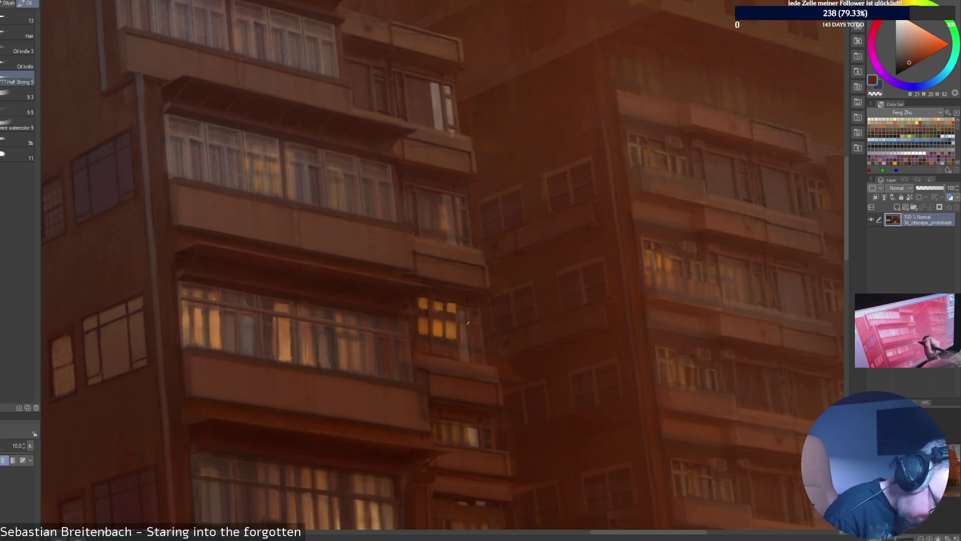
left_click(460, 353, "alt")
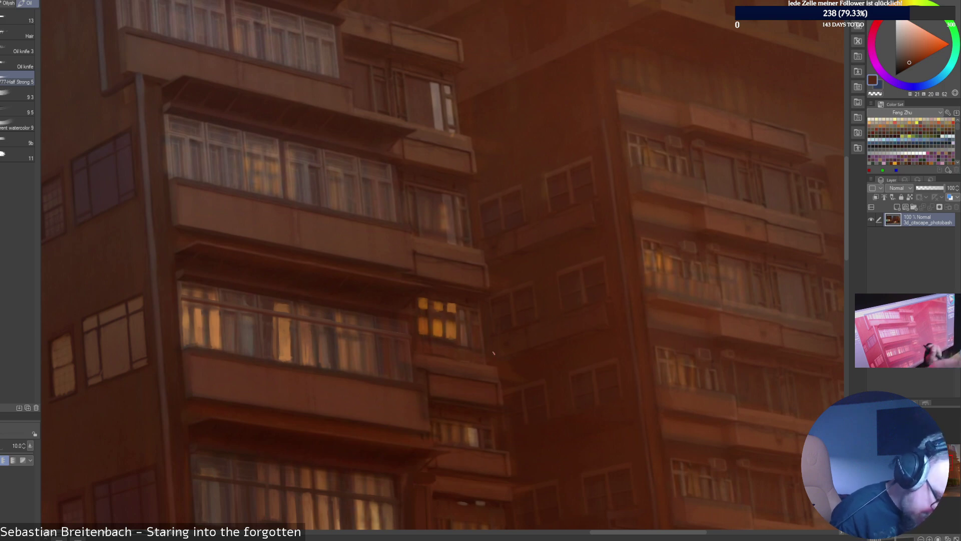
Touch up the frame and wall edge beside the small lit window with sampled dark reddish browns, reducing the brush size to 8.
left_click(475, 332, "alt")
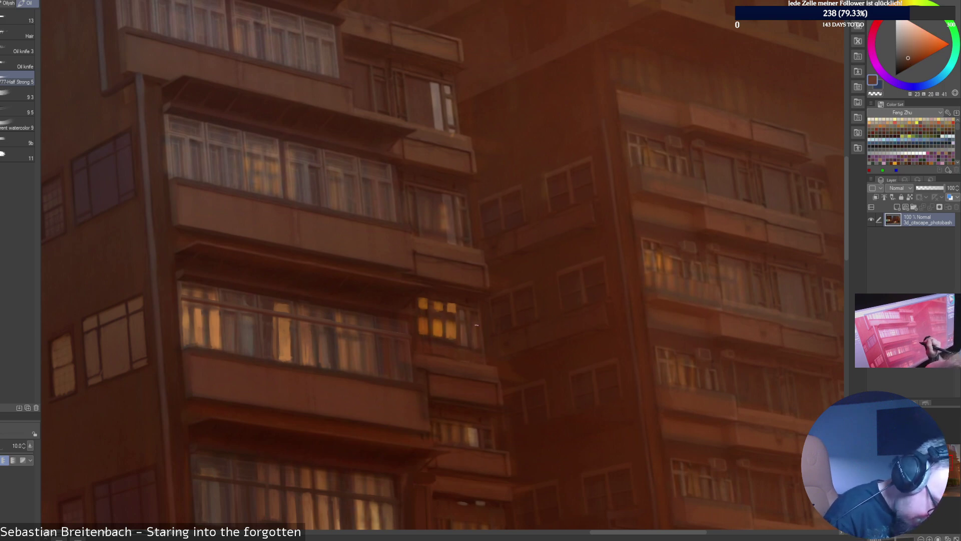
left_click(469, 323, "alt")
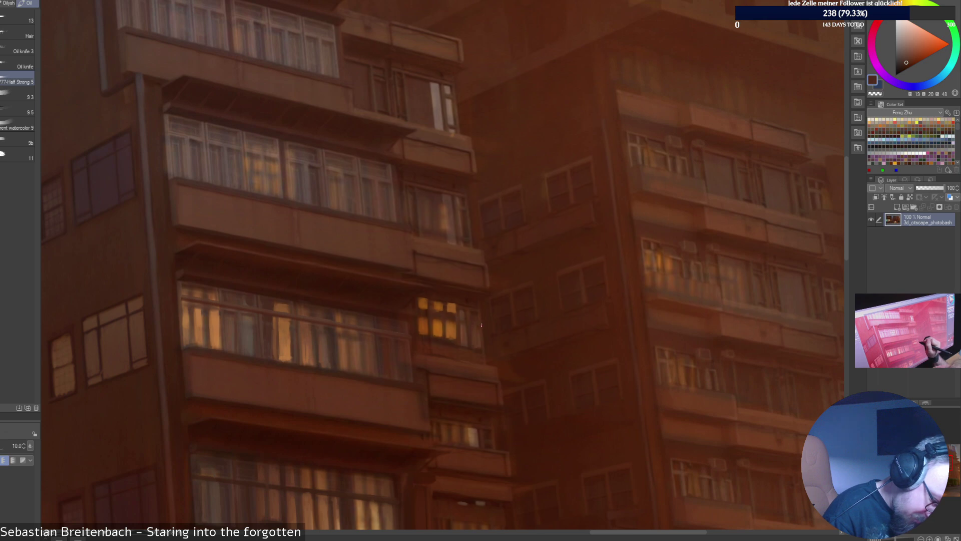
left_click(486, 321, "alt")
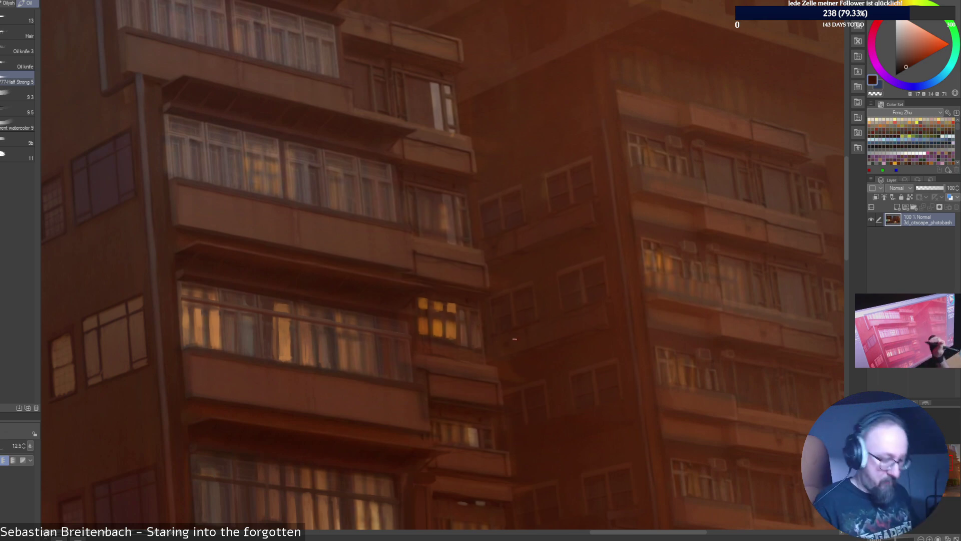
key("]")
key("]")
key("]")
key("]")
key("bracketleft")
key("bracketleft")
key("bracketleft")
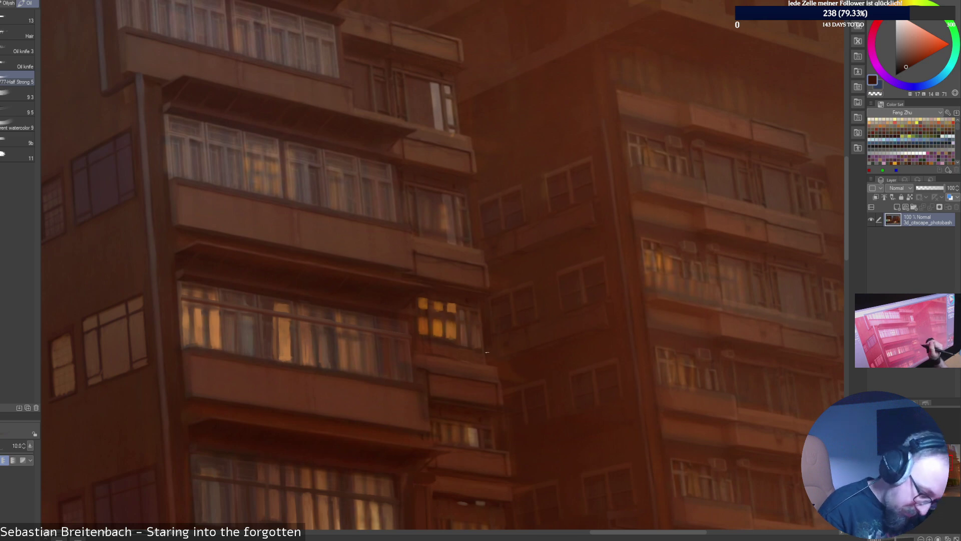
key("bracketright")
key("bracketright")
key("bracketright")
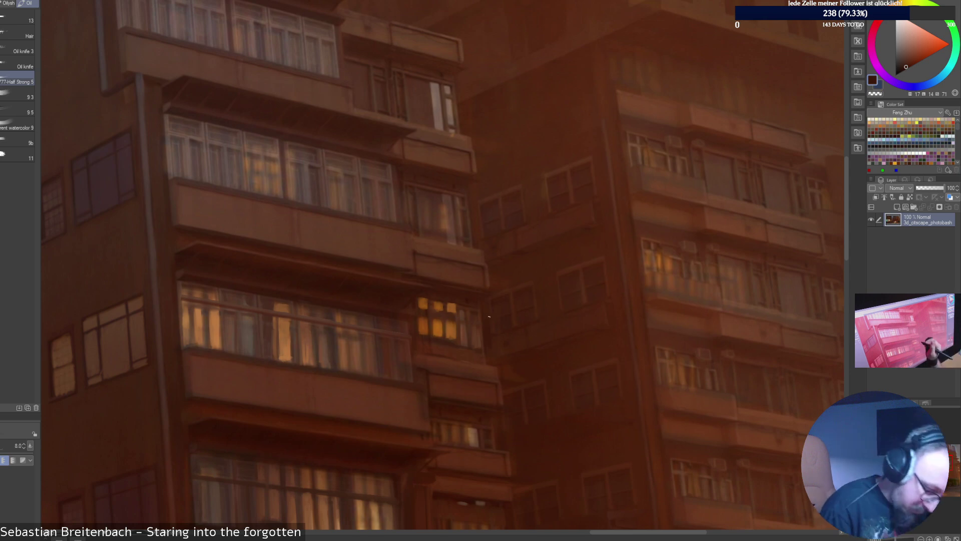
left_click(478, 330, "alt")
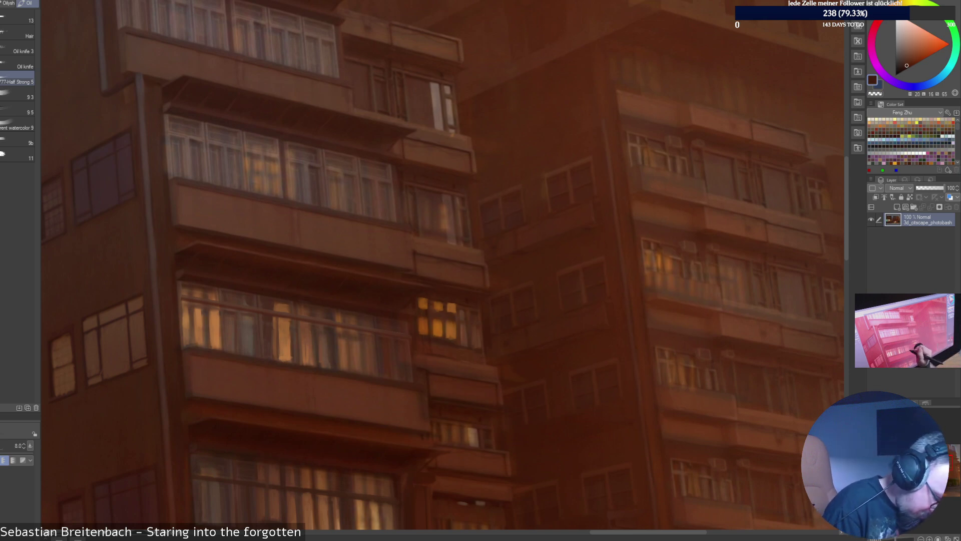
Paint four light orange panes in the dark window on the recessed wall beside the small lit window, leaving a dark cross frame.
left_click(449, 433, "alt")
mouse_move(496, 319)
left_mouse_down()
mouse_move(498, 331)
mouse_move(509, 328)
mouse_move(506, 317)
left_mouse_up()
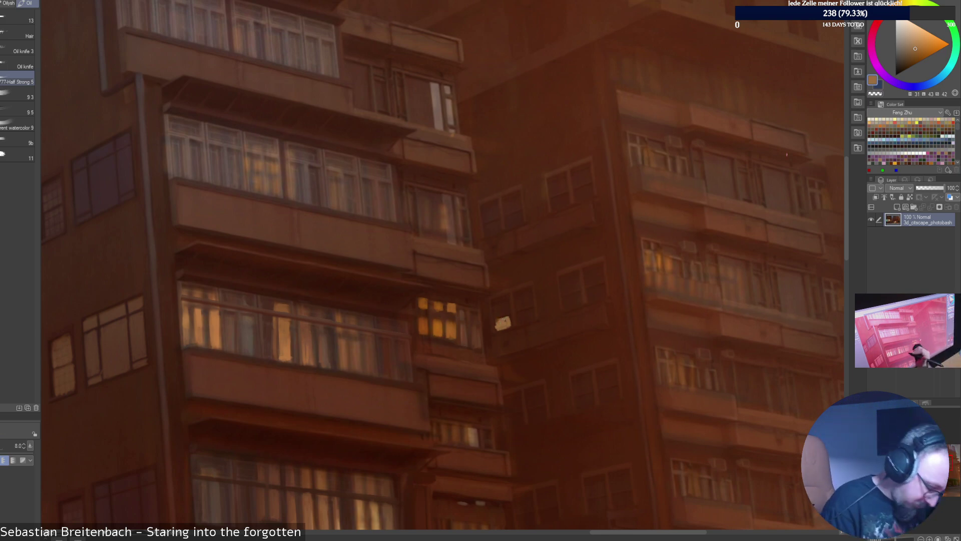
left_click(921, 45)
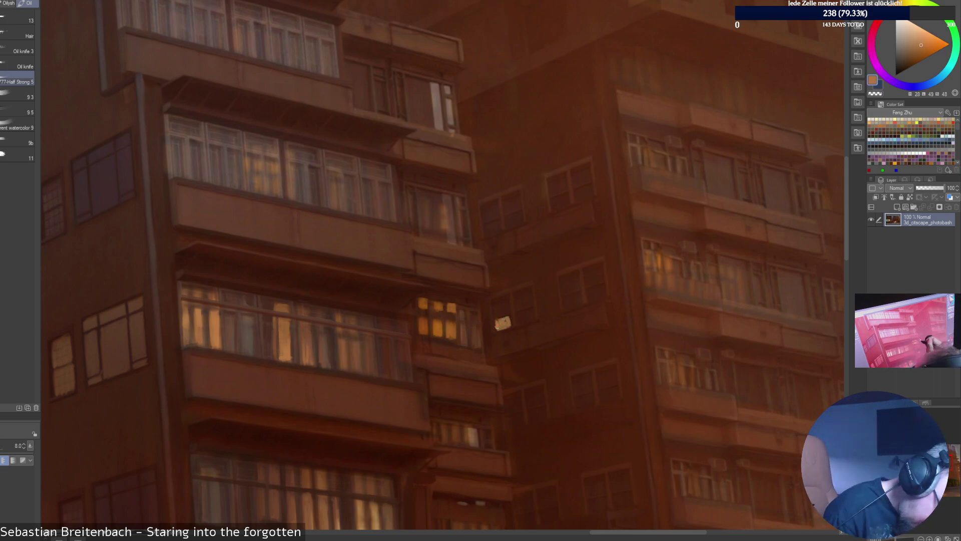
left_click_drag(497, 324, 508, 319)
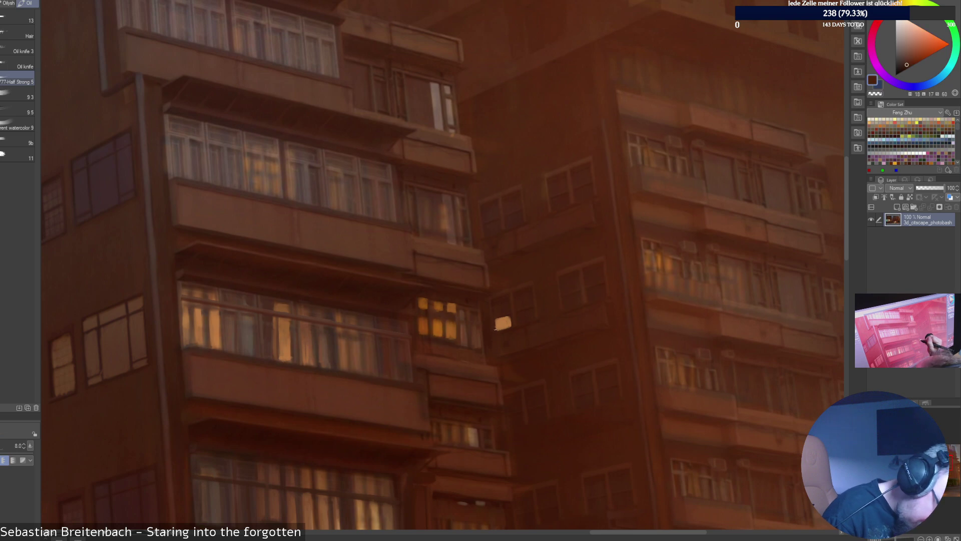
mouse_move(493, 302)
left_mouse_down()
mouse_move(496, 314)
mouse_move(507, 311)
mouse_move(508, 298)
mouse_move(498, 309)
left_mouse_up()
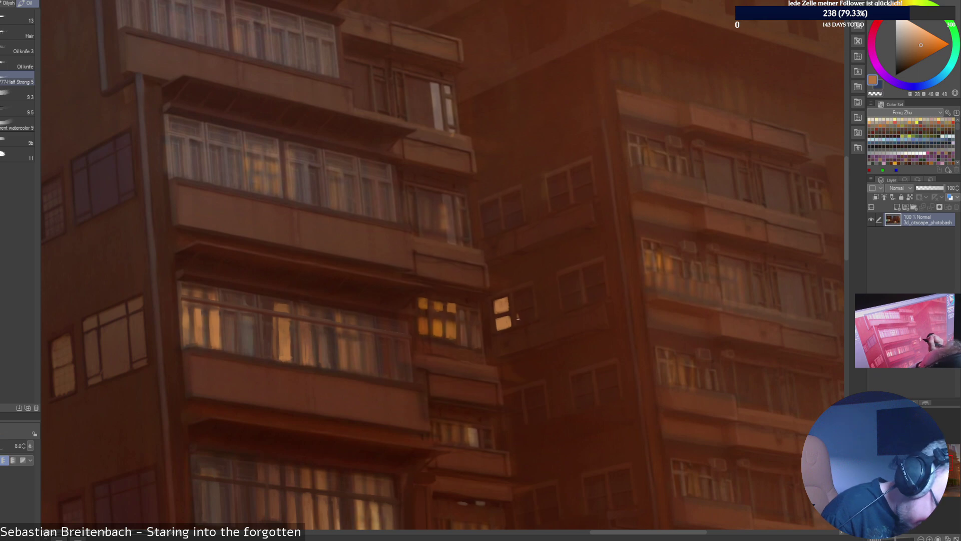
left_click_drag(518, 317, 530, 313)
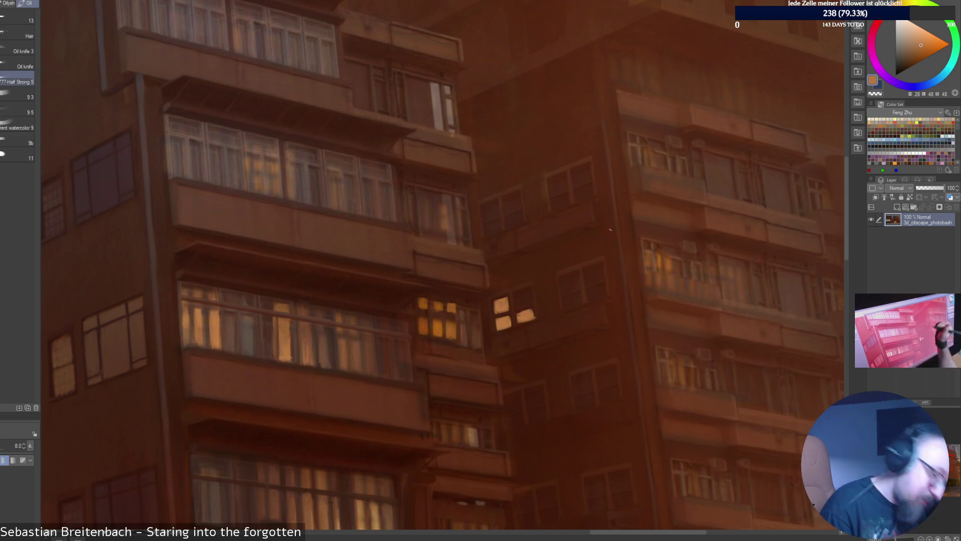
mouse_move(516, 294)
left_mouse_down()
mouse_move(517, 307)
mouse_move(528, 302)
left_mouse_up()
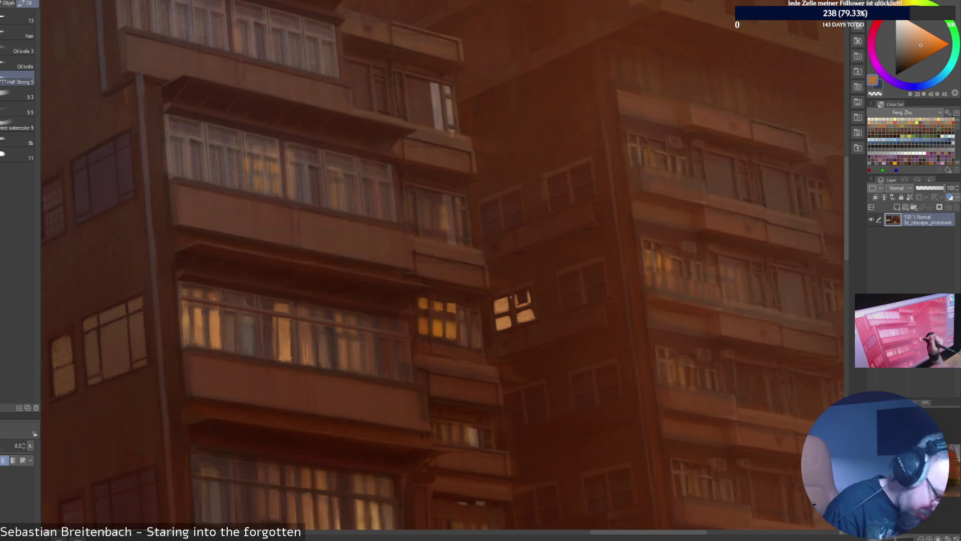
mouse_move(527, 292)
left_mouse_down()
mouse_move(516, 298)
mouse_move(526, 298)
left_mouse_up()
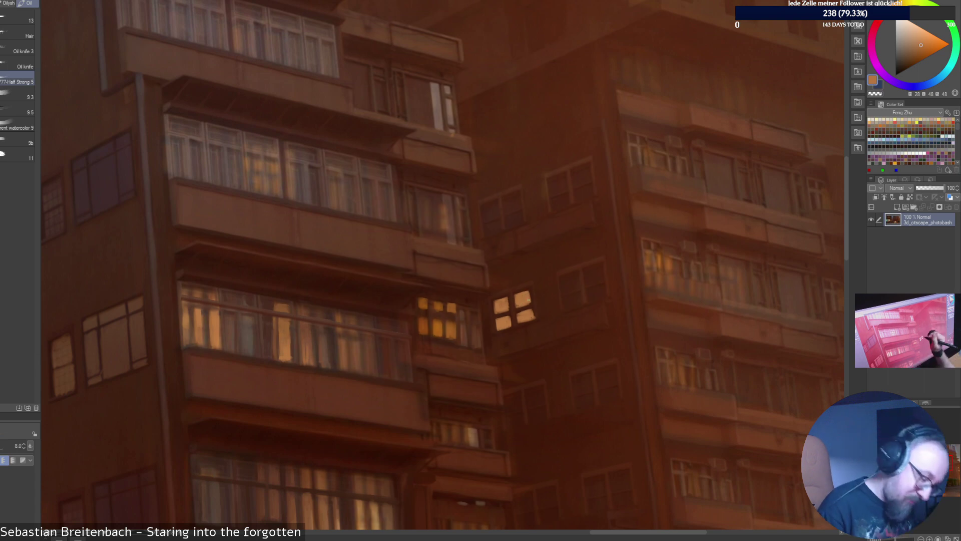
Tint the four new panes with a sampled deeper orange, and clean up their edges and frame with dark reddish brown.
left_click(453, 330, "alt")
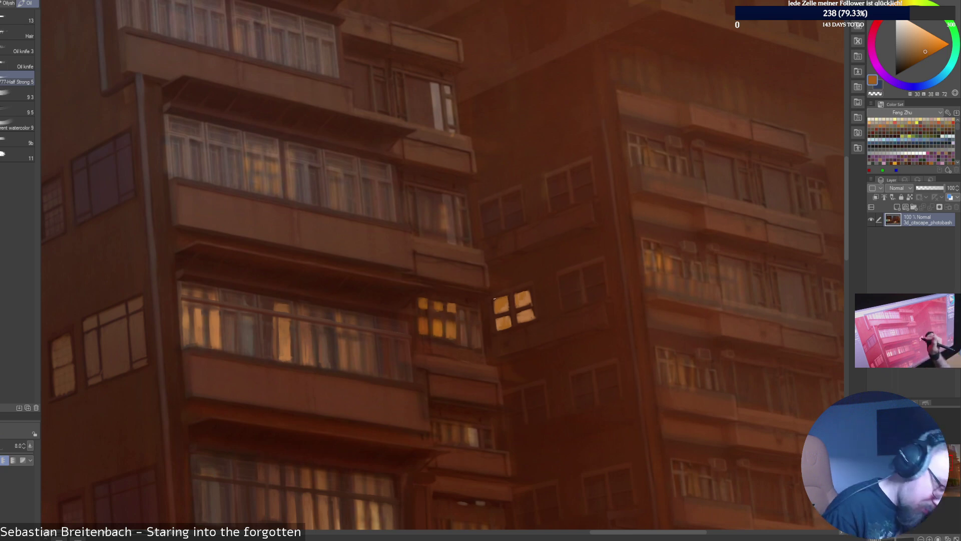
left_click(495, 298, "alt")
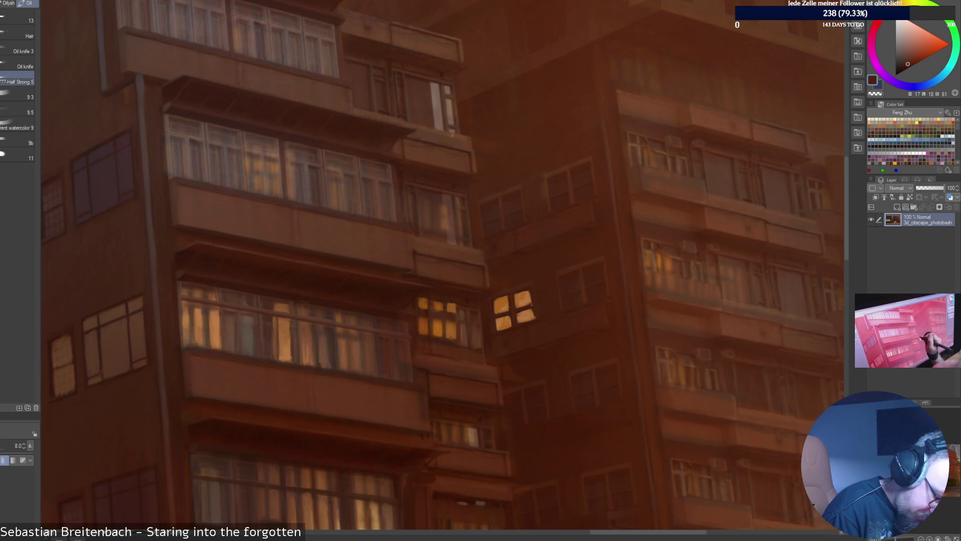
left_click(907, 62)
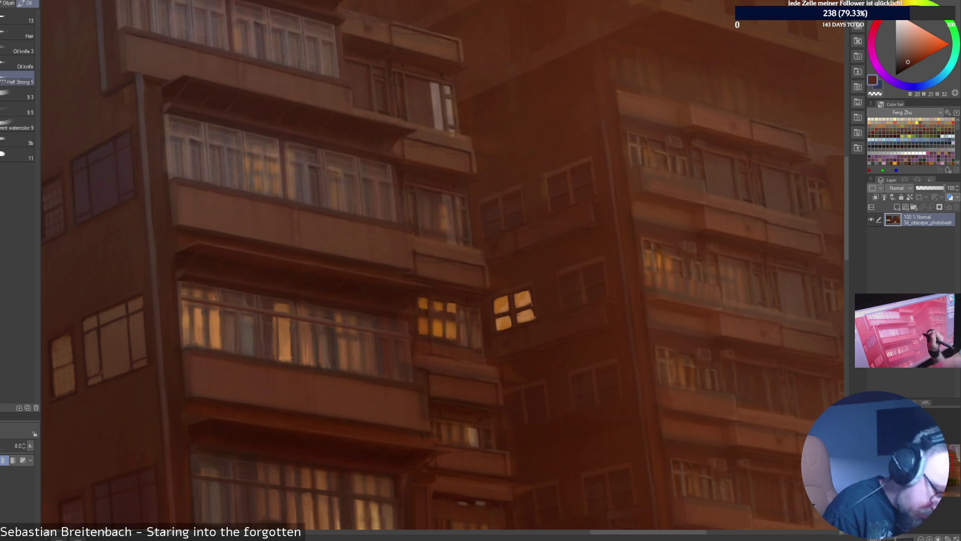
left_click(906, 65)
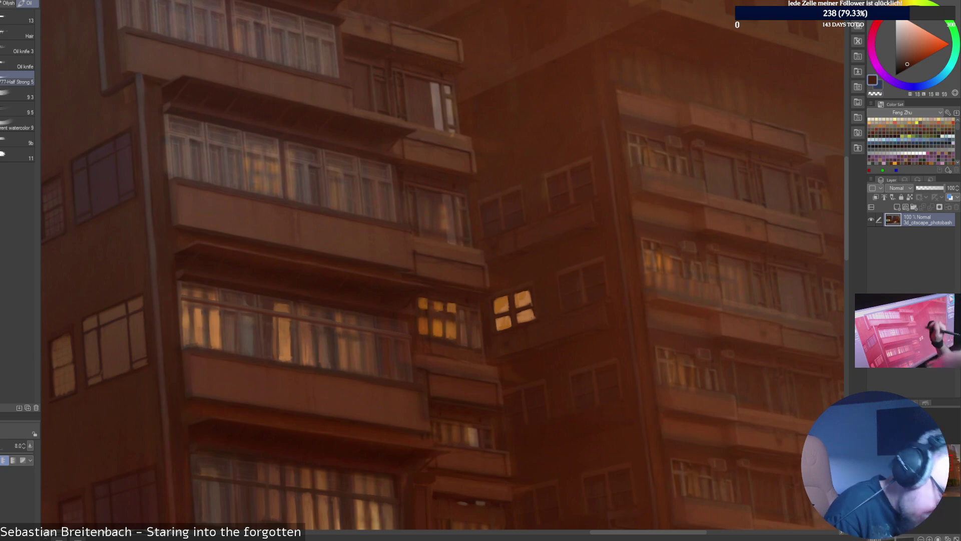
left_click(521, 312, "alt")
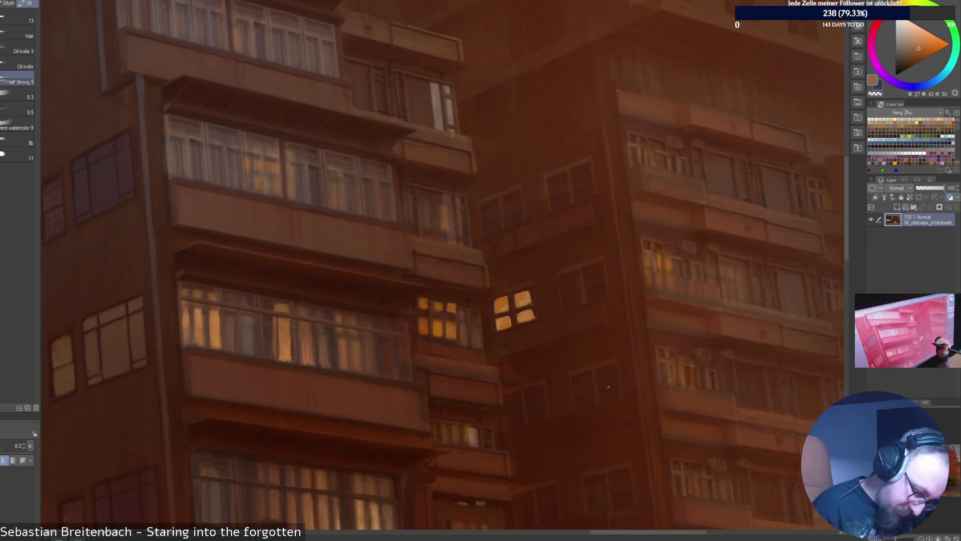
Paint four deep orange panes in the neighbouring window on the same floor of the recessed wall, checking the whole painting partway through.
left_click_drag(565, 281, 577, 282)
left_click(451, 331, "alt")
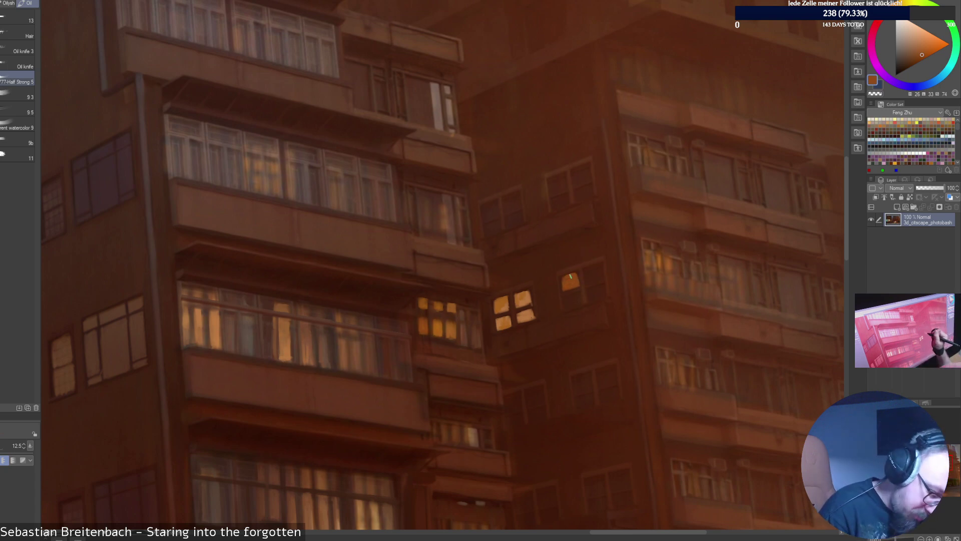
key("ctrl+0")
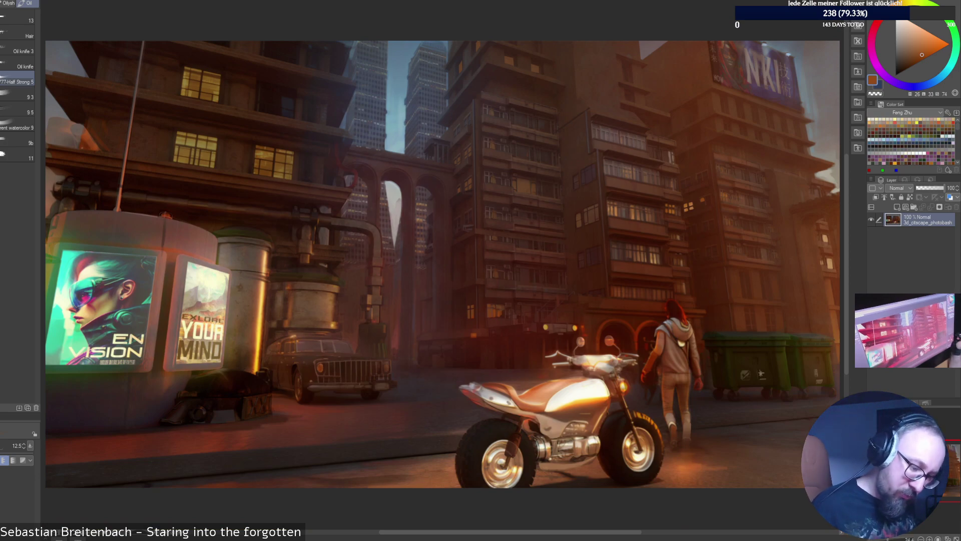
key("ctrl+alt+0")
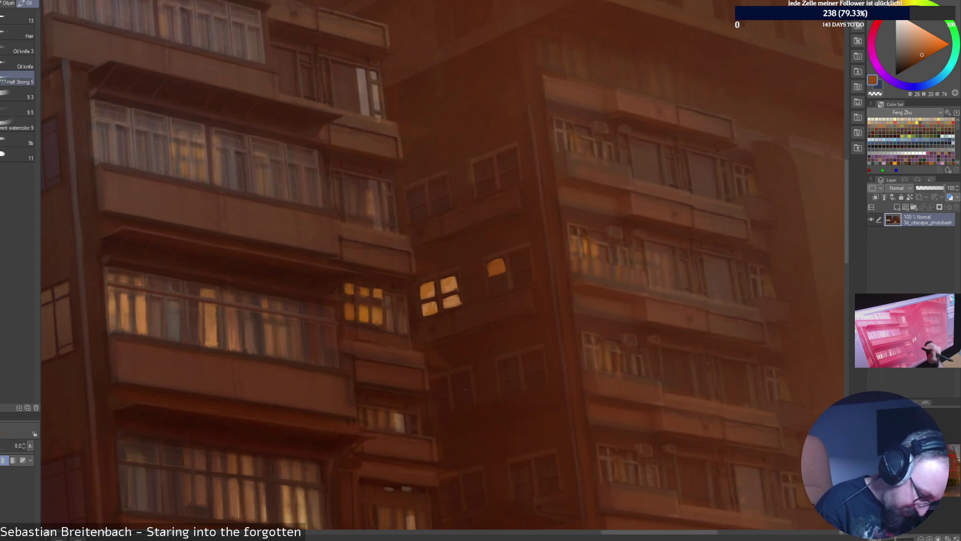
mouse_move(492, 291)
left_mouse_down()
mouse_move(512, 267)
mouse_move(507, 277)
mouse_move(521, 283)
mouse_move(500, 282)
left_mouse_up()
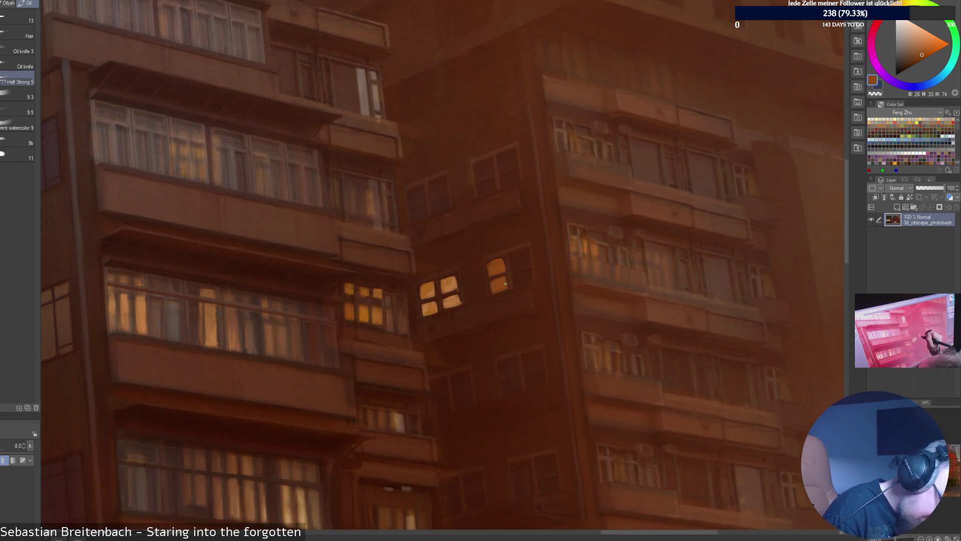
mouse_move(516, 279)
left_mouse_down()
mouse_move(528, 284)
mouse_move(520, 274)
left_mouse_up()
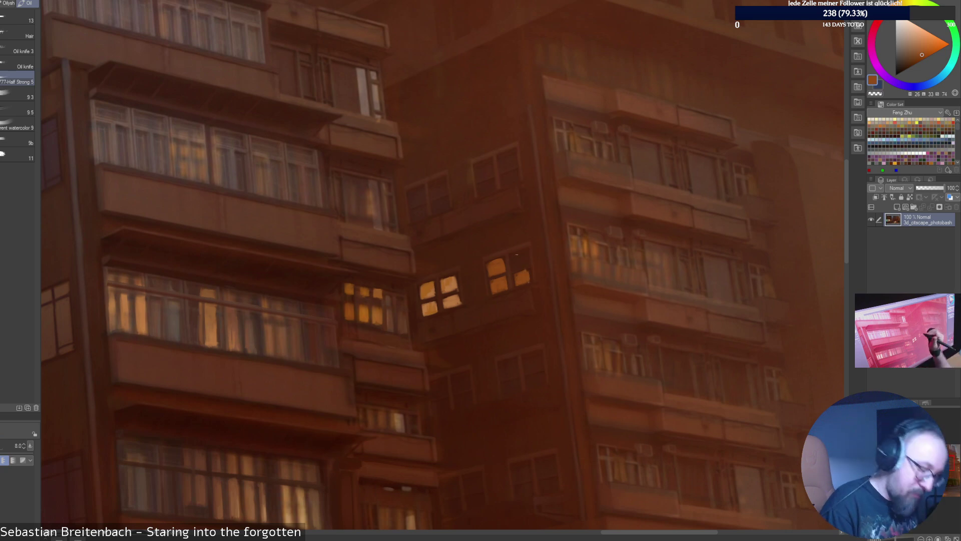
mouse_move(512, 266)
left_mouse_down()
mouse_move(523, 262)
mouse_move(513, 256)
left_mouse_up()
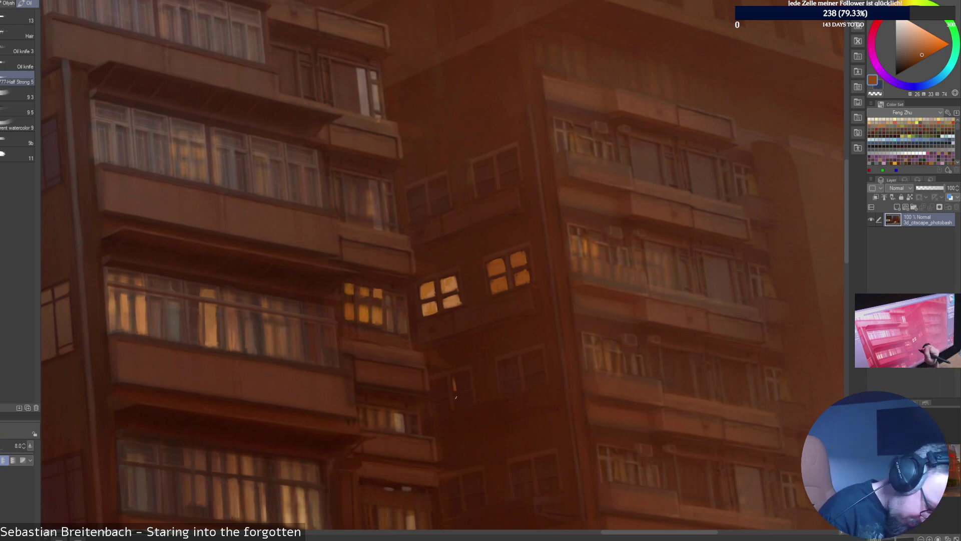
Fill the panes of both windows one floor below on the recessed wall with the same deep orange, keeping the dark cross frames.
left_click_drag(457, 407, 471, 407)
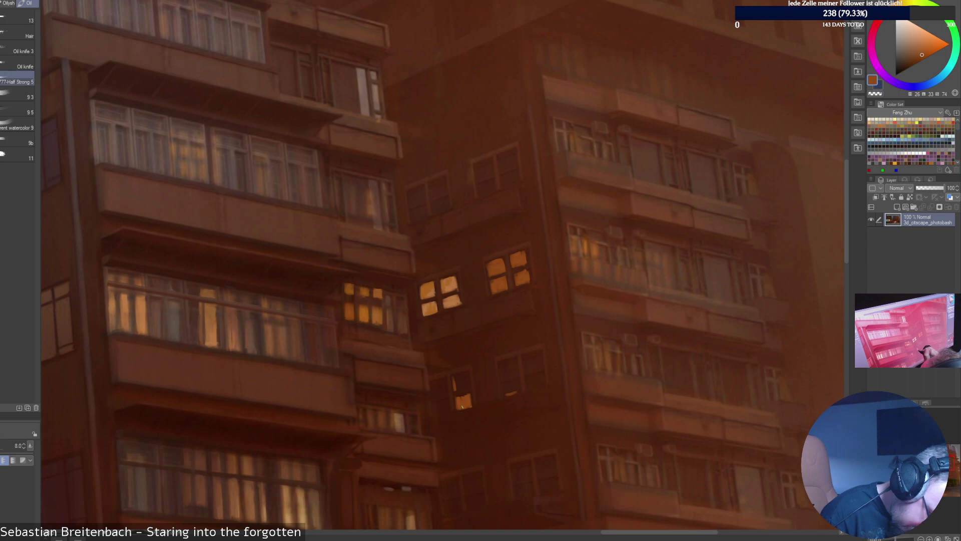
mouse_move(505, 388)
left_mouse_down()
mouse_move(515, 380)
mouse_move(517, 391)
mouse_move(508, 391)
mouse_move(515, 390)
left_mouse_up()
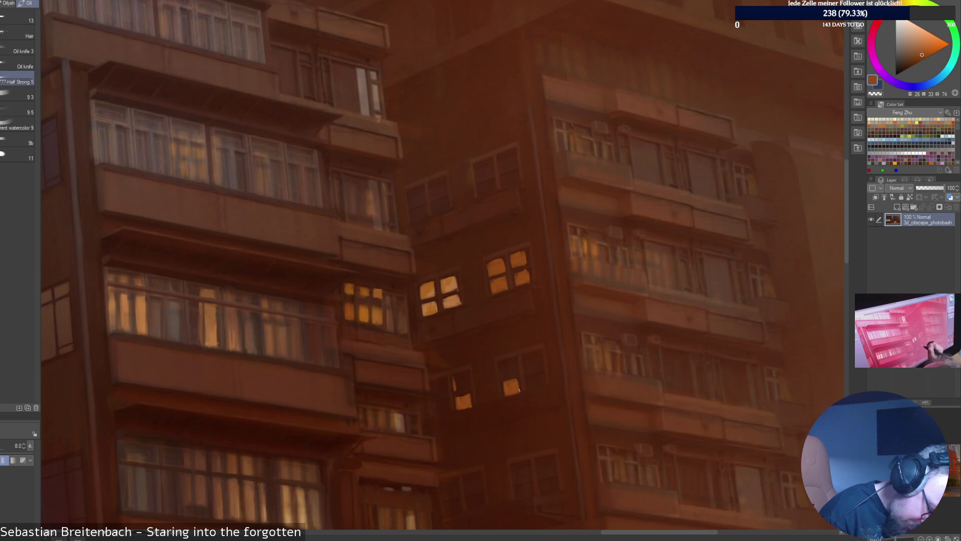
mouse_move(526, 376)
left_mouse_down()
mouse_move(529, 388)
mouse_move(542, 382)
left_mouse_up()
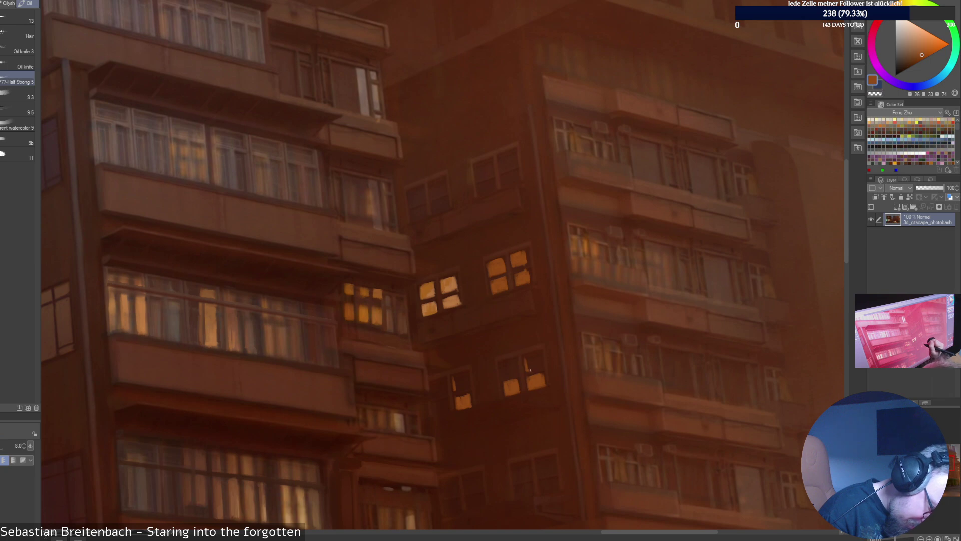
mouse_move(529, 369)
left_mouse_down()
mouse_move(539, 356)
mouse_move(527, 358)
left_mouse_up()
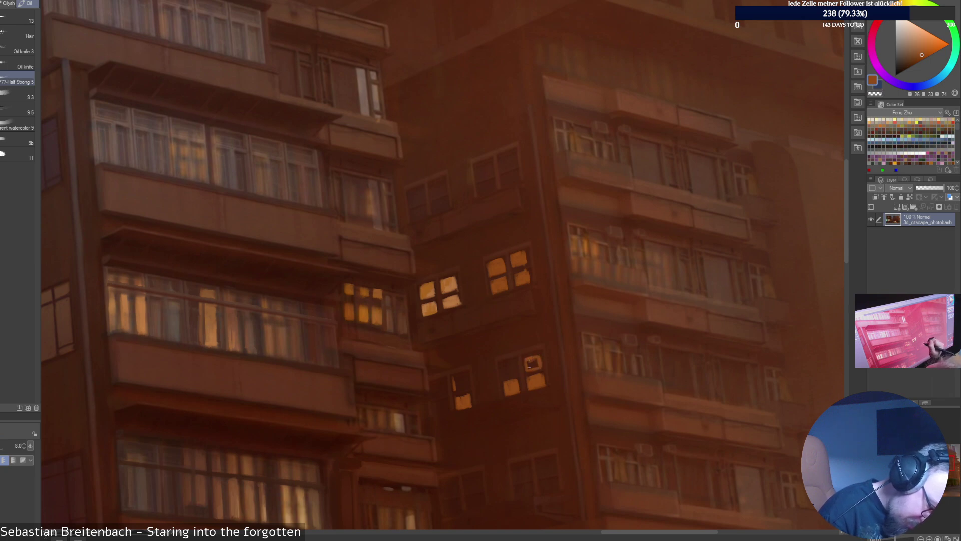
left_click_drag(531, 359, 537, 367)
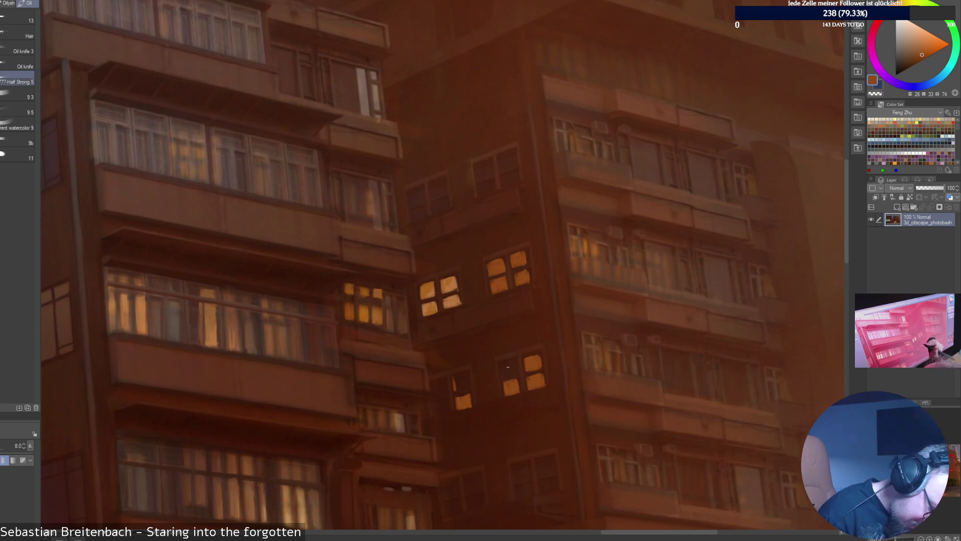
mouse_move(502, 364)
left_mouse_down()
mouse_move(504, 375)
mouse_move(515, 372)
mouse_move(506, 364)
left_mouse_up()
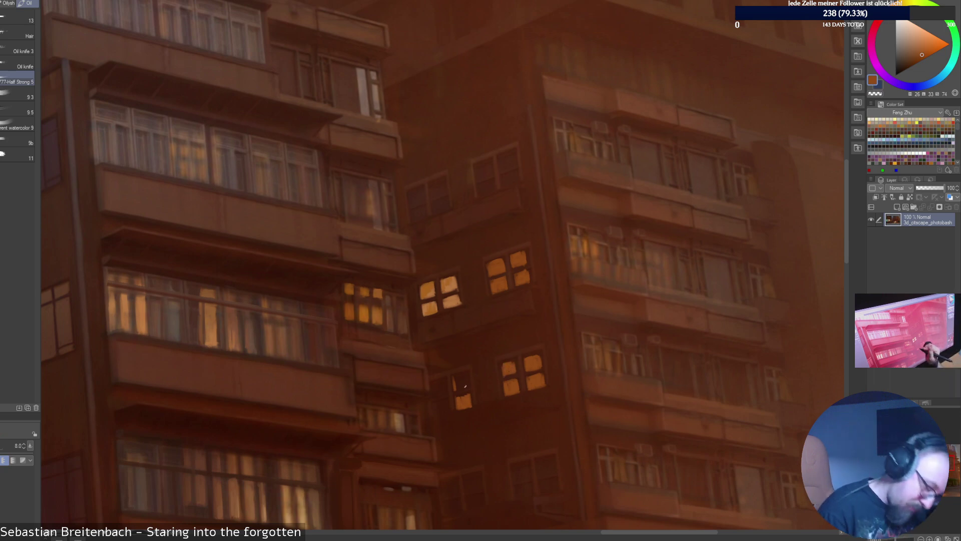
mouse_move(459, 387)
left_mouse_down()
mouse_move(464, 376)
mouse_move(432, 393)
mouse_move(442, 383)
mouse_move(437, 413)
mouse_move(447, 399)
left_mouse_up()
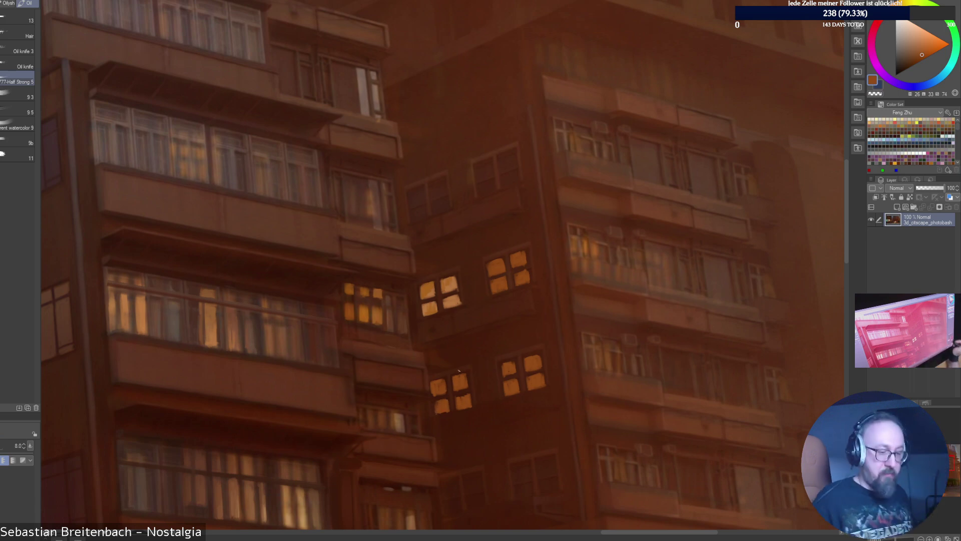
Check the whole painting, and vary the panes of the new lit windows with sampled orange and muted brown tones.
key("ctrl+0")
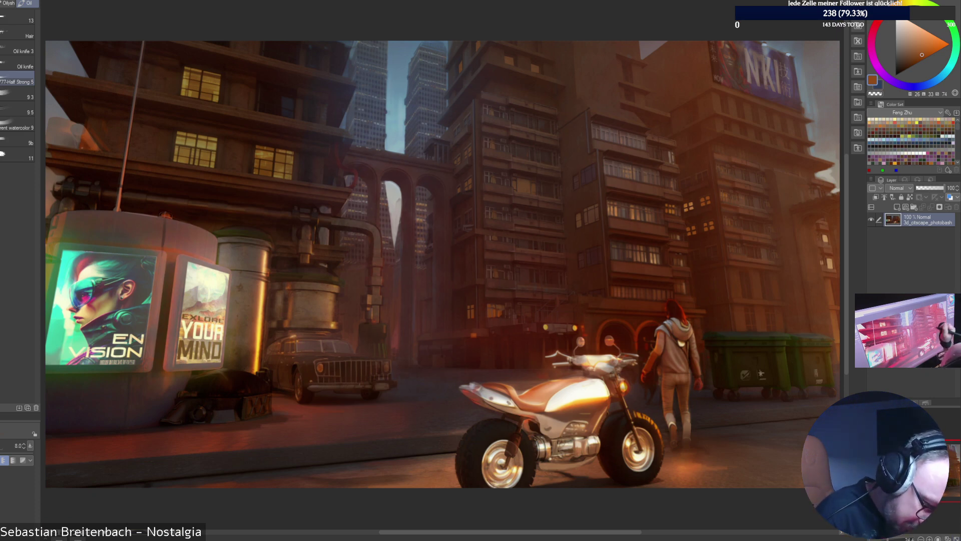
key("ctrl+alt+0")
left_click_drag(914, 470, 941, 464)
left_click(576, 235, "alt")
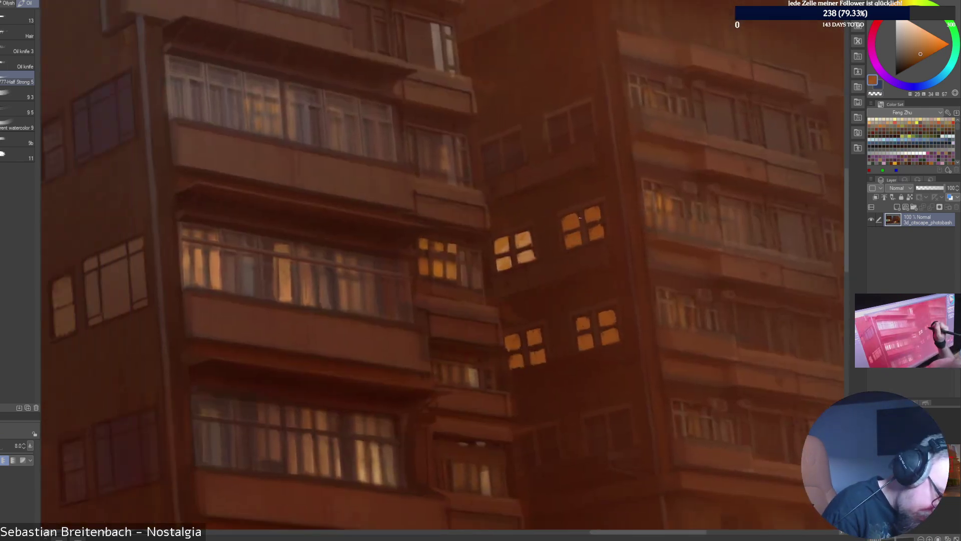
left_click(567, 243, "alt")
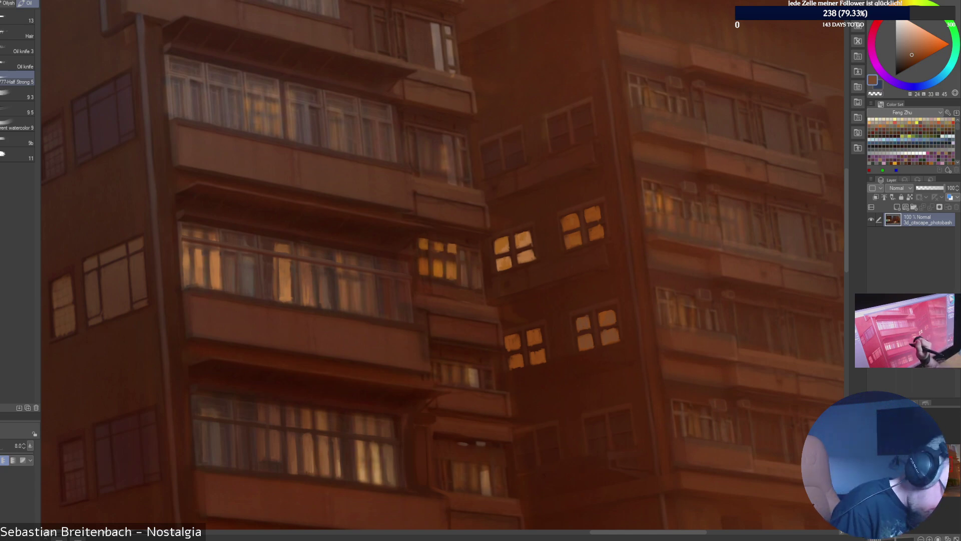
left_click(607, 334, "alt")
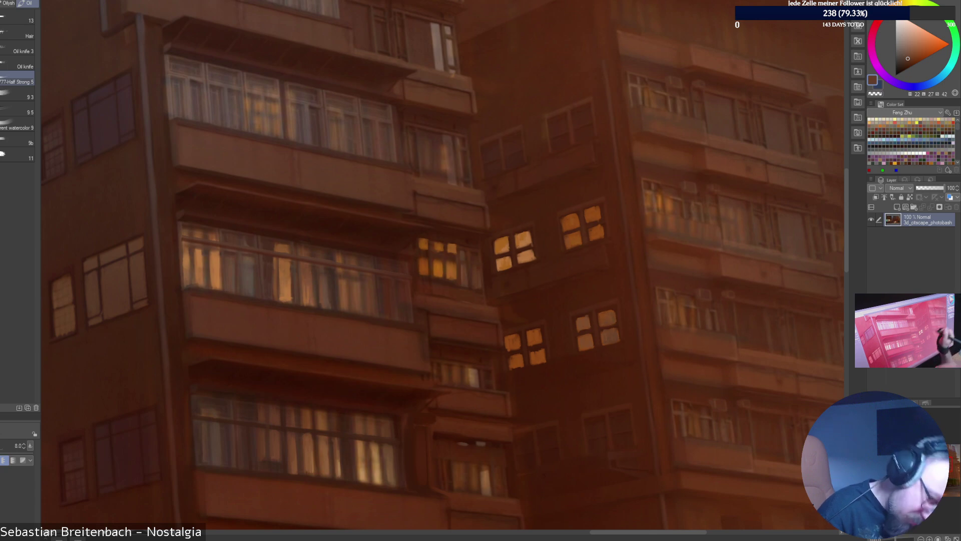
Refine the muted panes and frame edges of the far lit window with sampled brown tones, and check the whole painting.
key("alt")
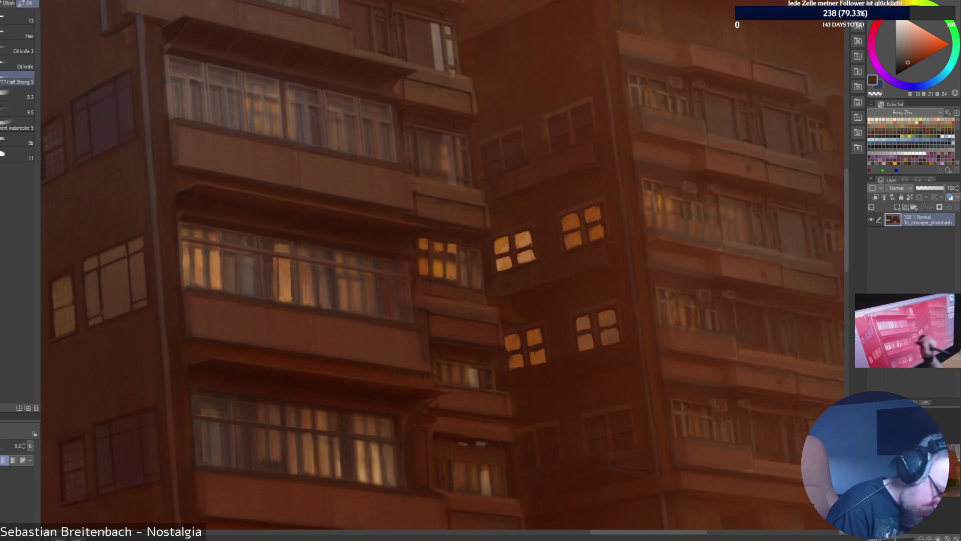
left_click(579, 341, "alt")
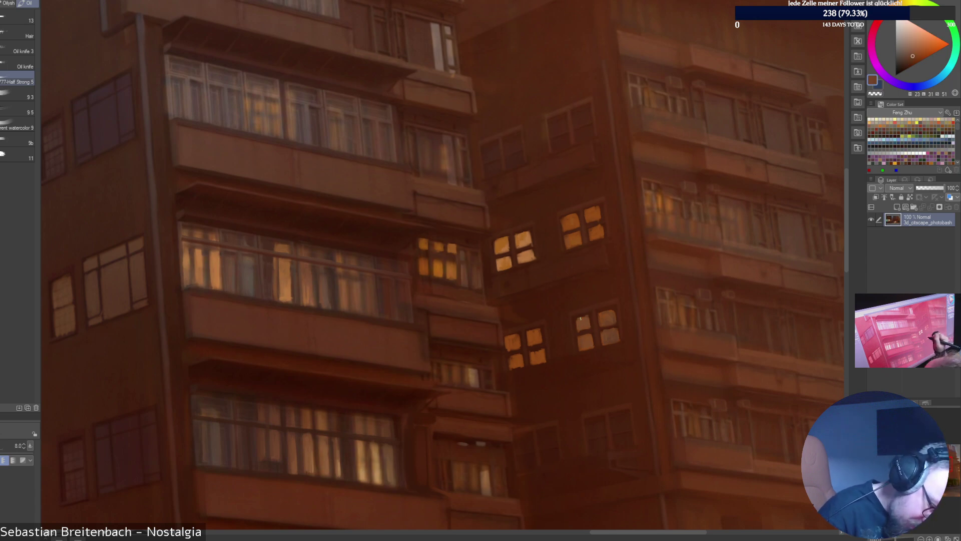
left_click(587, 315, "alt")
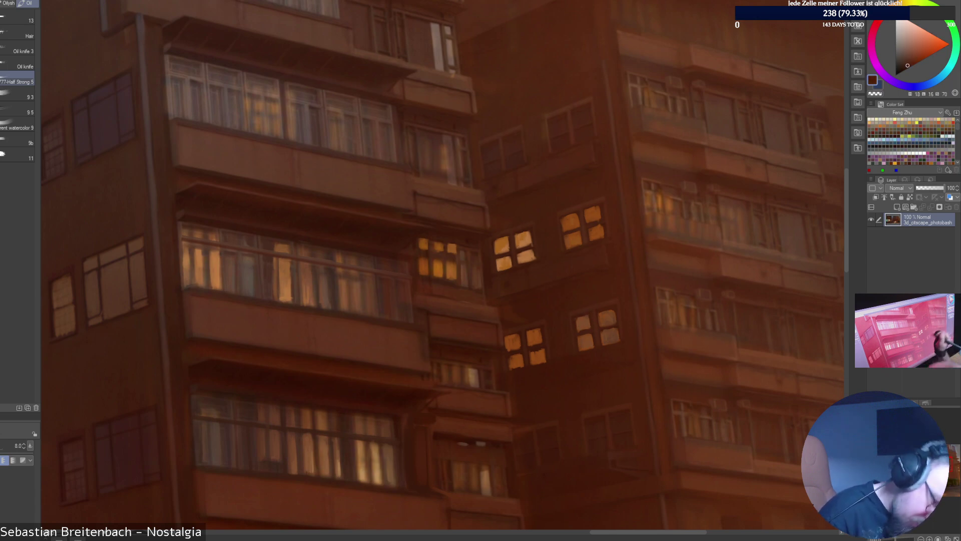
key("alt")
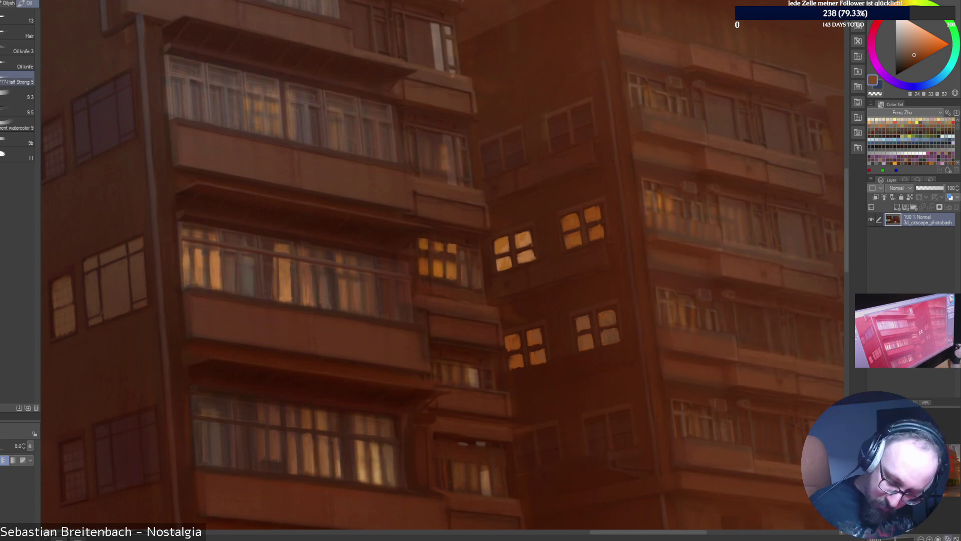
key("ctrl+0")
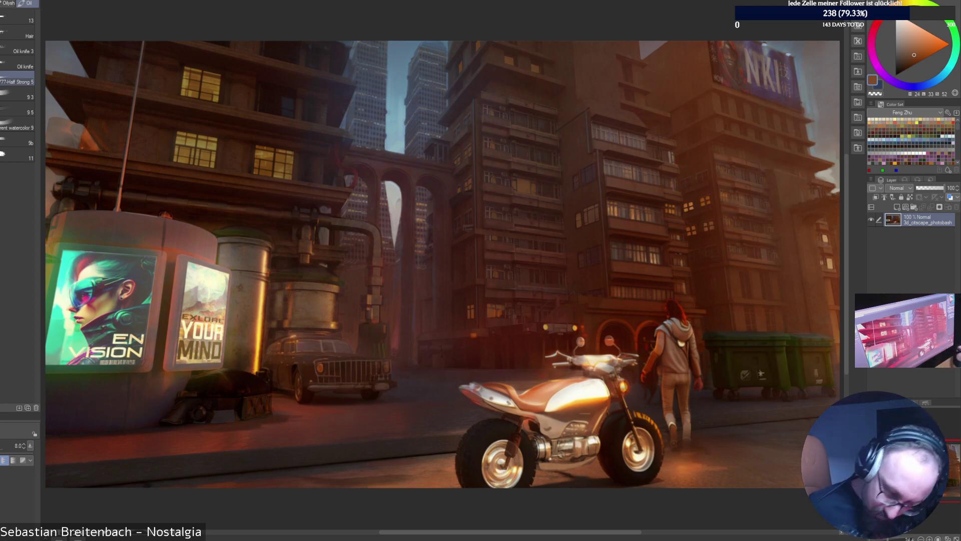
Paint over the wall edge beside the narrow balconies with a sampled dark reddish brown at brush size 25.
scroll(736, 255, "up", 5)
left_click_drag(551, 270, 413, 273)
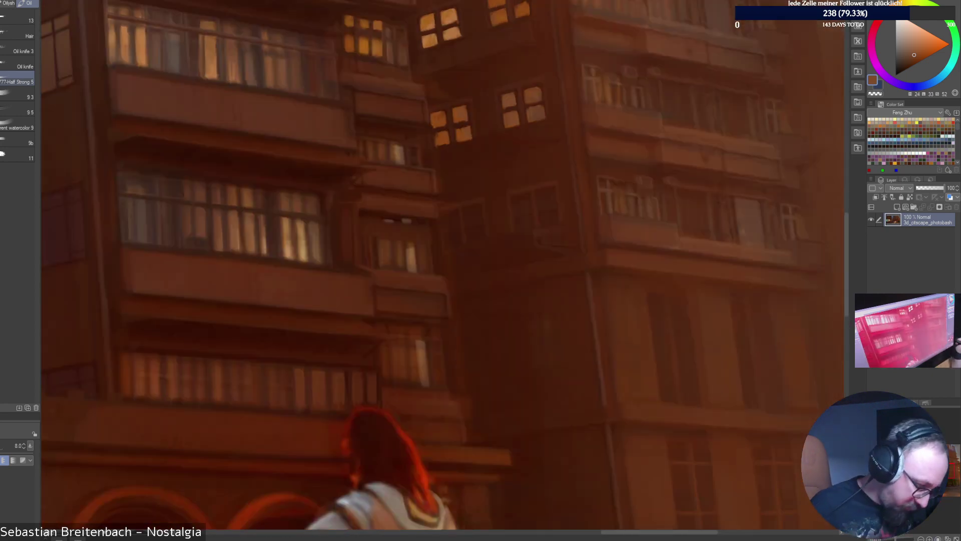
left_click(435, 227, "alt")
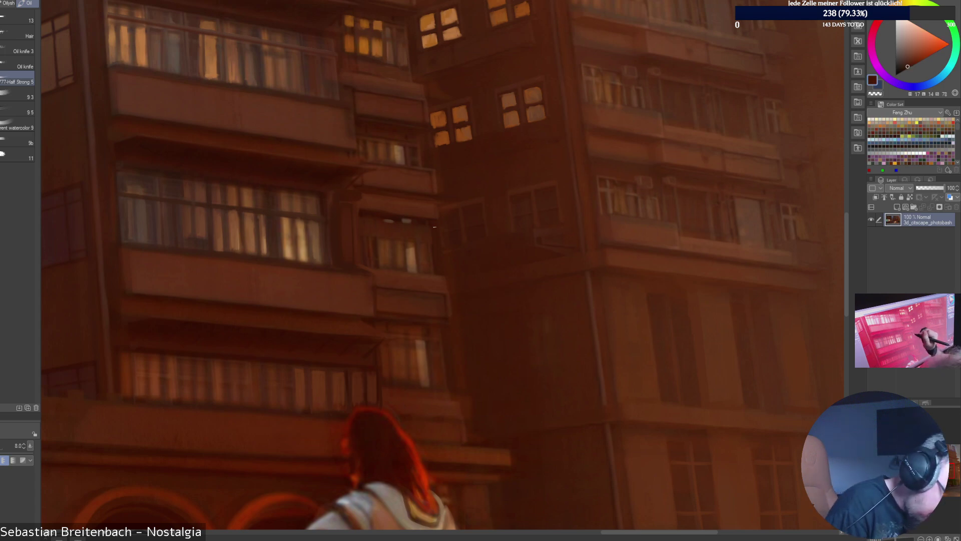
key("bracketright")
key("bracketright")
key("bracketright")
key("bracketright")
key("bracketright")
left_click_drag(440, 199, 441, 233)
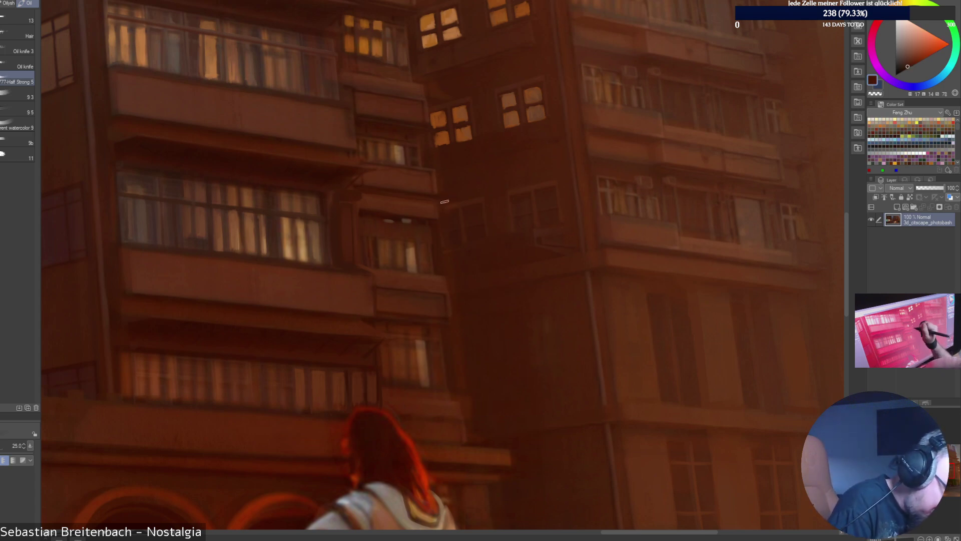
left_click_drag(437, 167, 443, 242)
Paint the two upper panes of the near window on the lowest floor of the recessed wall in a sampled muted brown, brush size 9.
key("bracketleft")
key("bracketleft")
key("bracketleft")
key("bracketleft")
key("bracketleft")
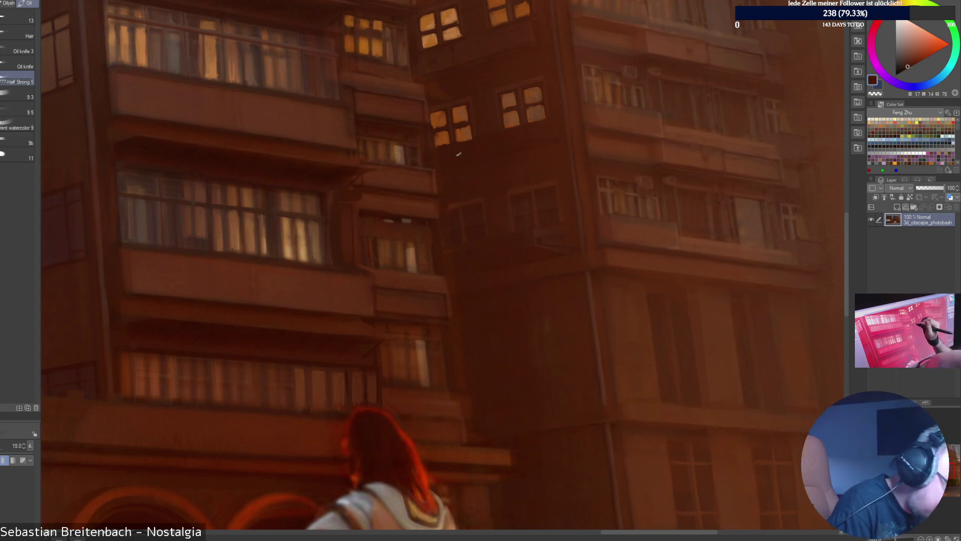
left_click(444, 141, "alt")
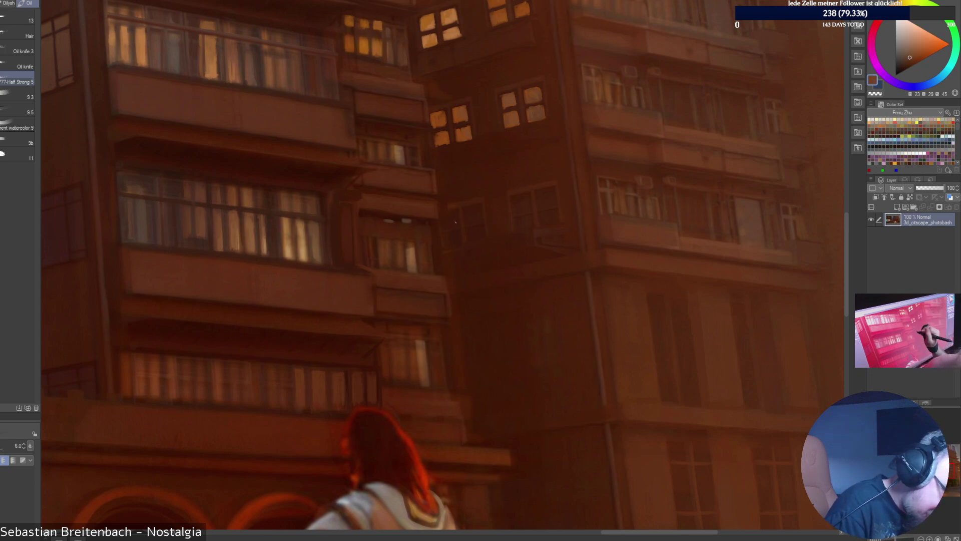
key("bracketright")
key("bracketright")
key("bracketright")
mouse_move(445, 216)
left_mouse_down()
mouse_move(448, 224)
mouse_move(456, 213)
left_mouse_up()
mouse_move(467, 214)
left_mouse_down()
mouse_move(480, 219)
mouse_move(472, 206)
mouse_move(468, 214)
mouse_move(478, 214)
left_mouse_up()
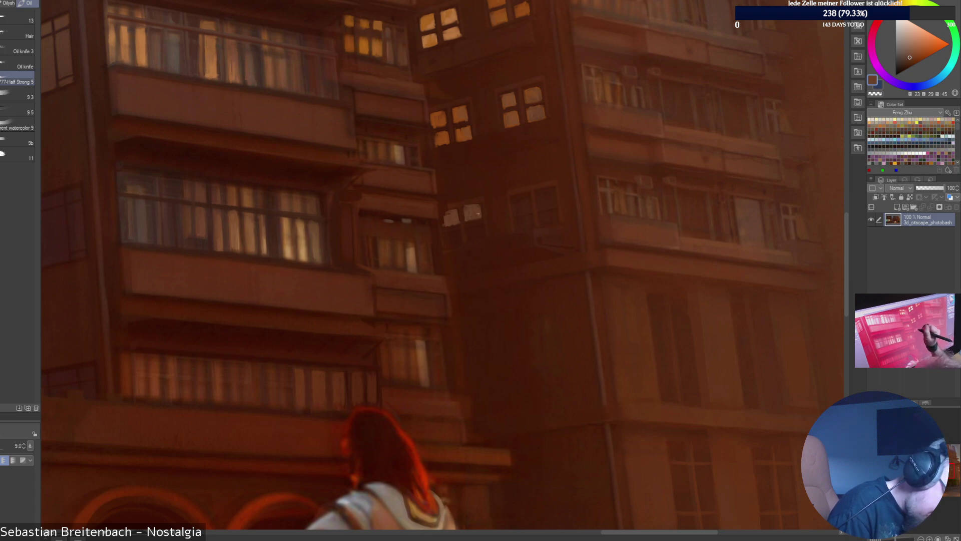
Trim the upper panes with sampled dark wall tones, and paint the two lower panes of the same window in muted brown.
left_click(469, 225, "alt")
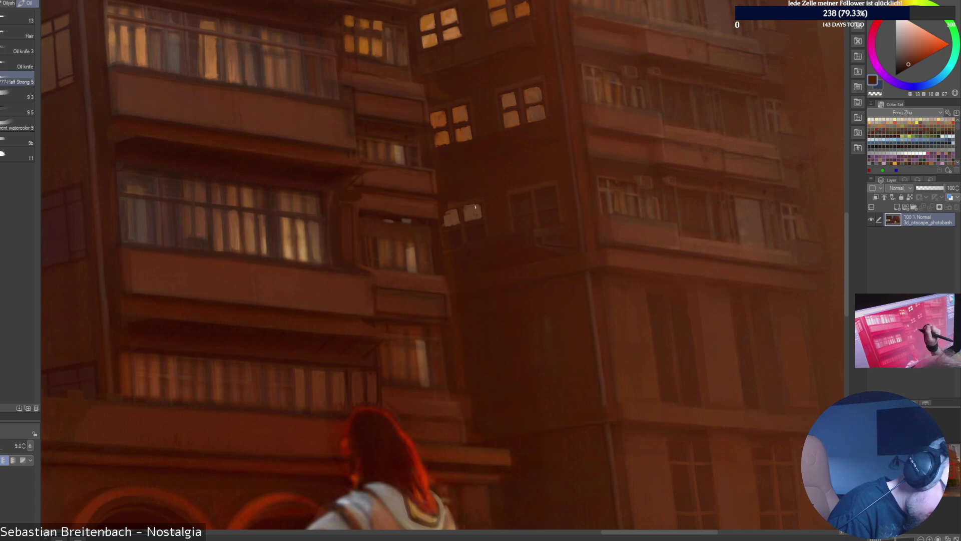
left_click(466, 214, "alt")
left_click(460, 207, "alt")
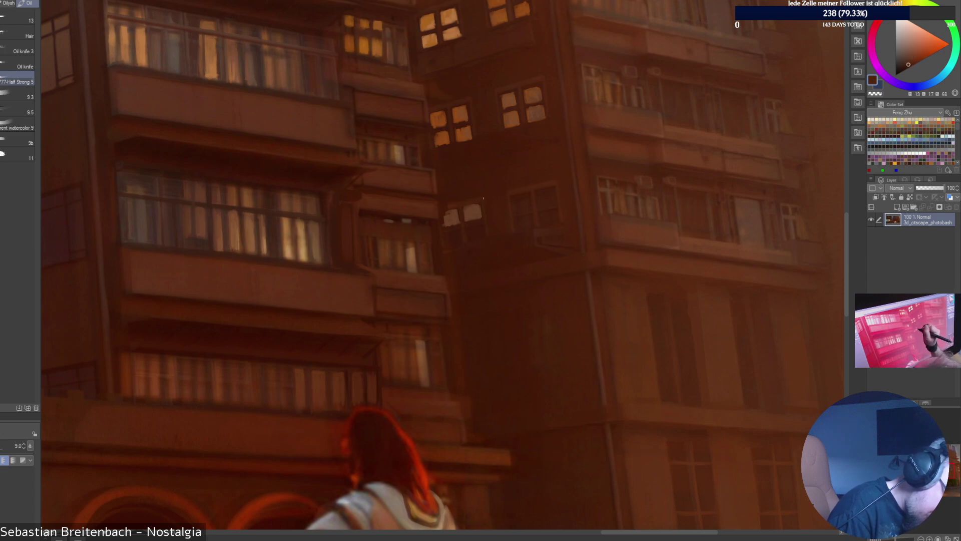
left_click(483, 198, "alt")
left_click(476, 220, "alt")
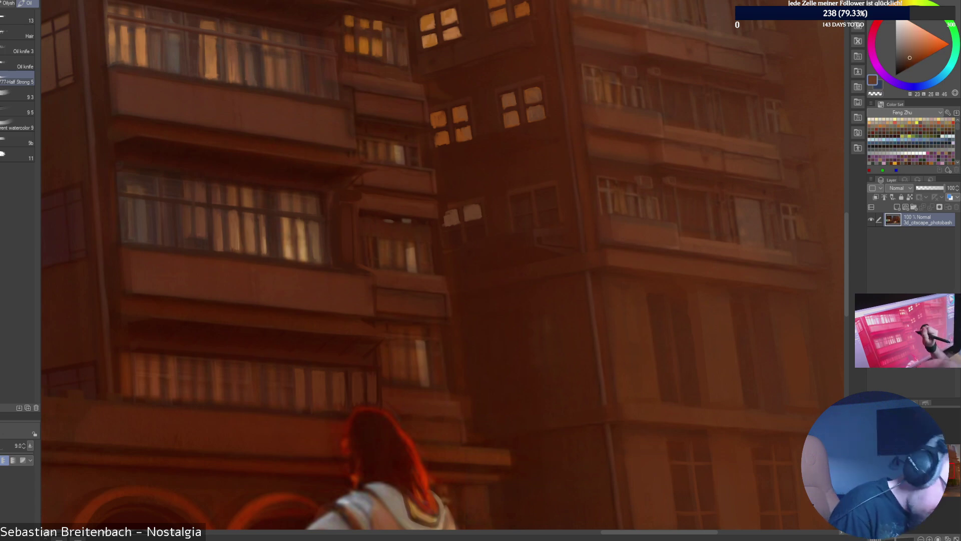
left_click_drag(445, 236, 461, 241)
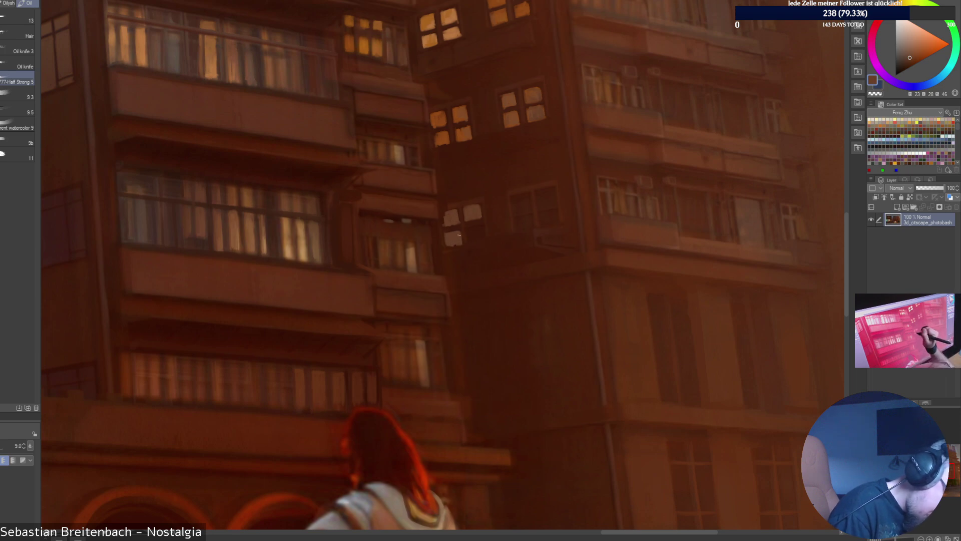
mouse_move(467, 230)
left_mouse_down()
mouse_move(469, 240)
mouse_move(483, 239)
mouse_move(473, 232)
mouse_move(482, 229)
left_mouse_up()
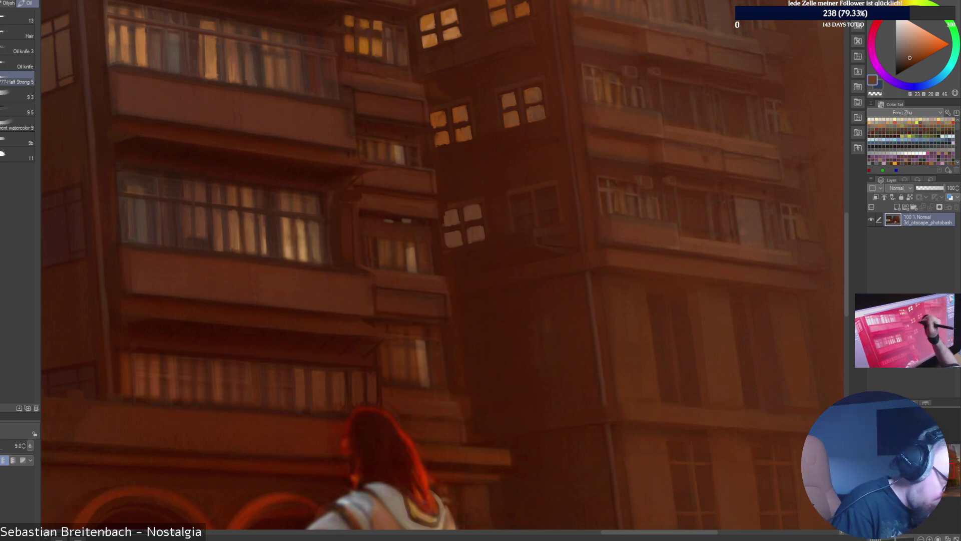
Vary the lower panes of the new window with sampled orange and lighter brown tones.
left_click(464, 134, "alt")
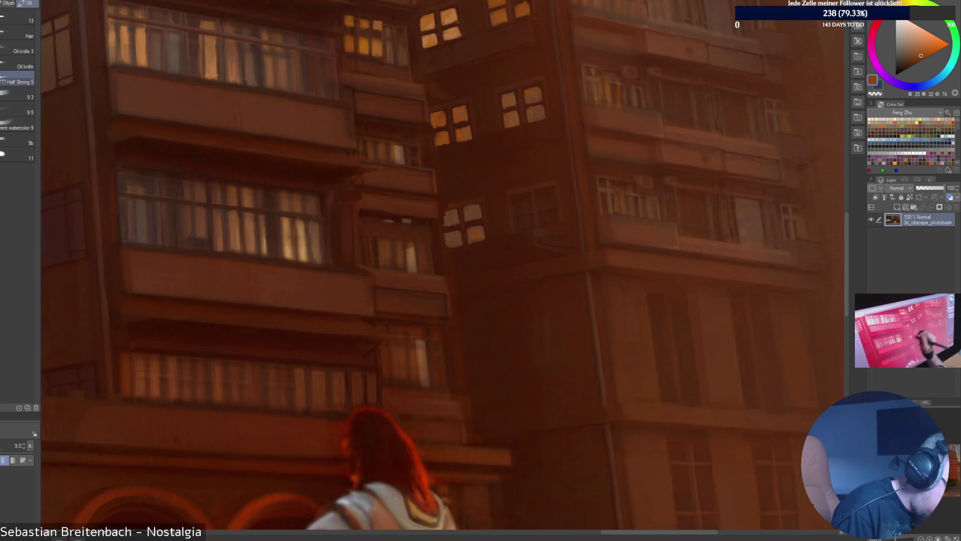
left_click(412, 258, "alt")
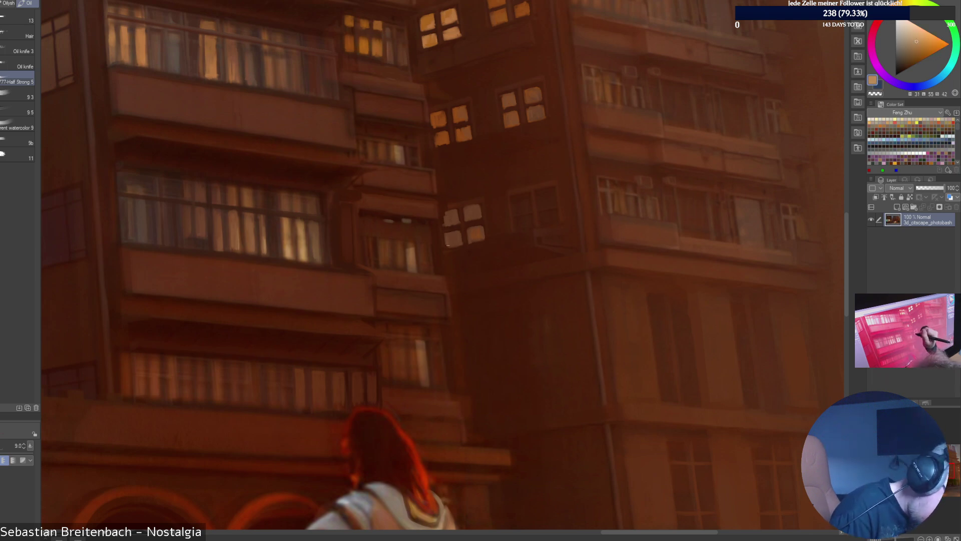
left_click(490, 242, "alt")
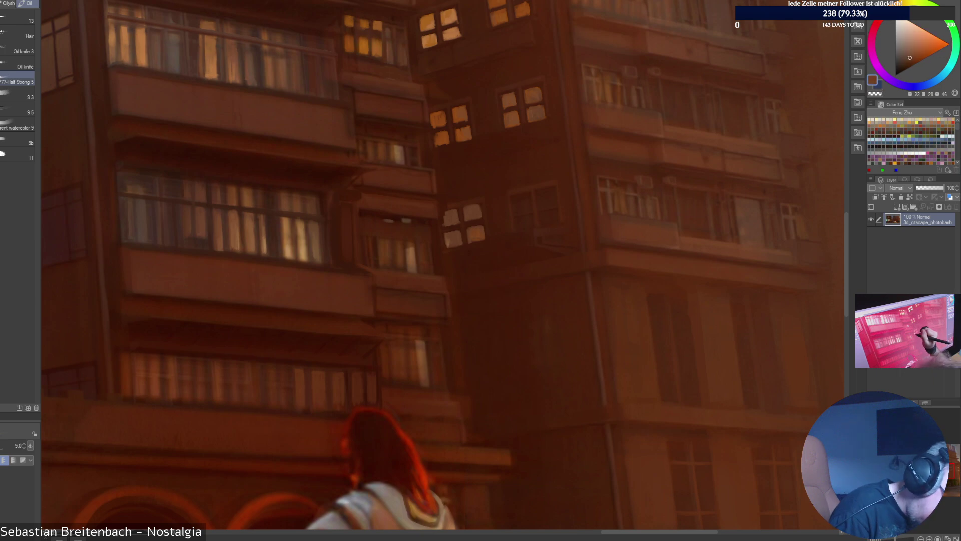
left_click(448, 243, "alt")
left_click_drag(451, 241, 454, 243)
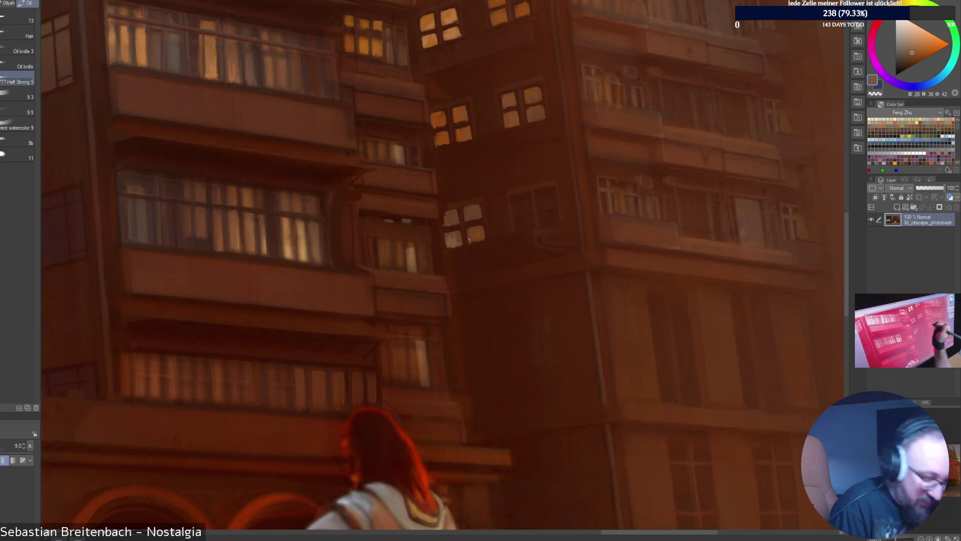
Clean up the pane edges and cross frame of the new window with sampled dark reddish browns.
left_click(455, 245, "alt")
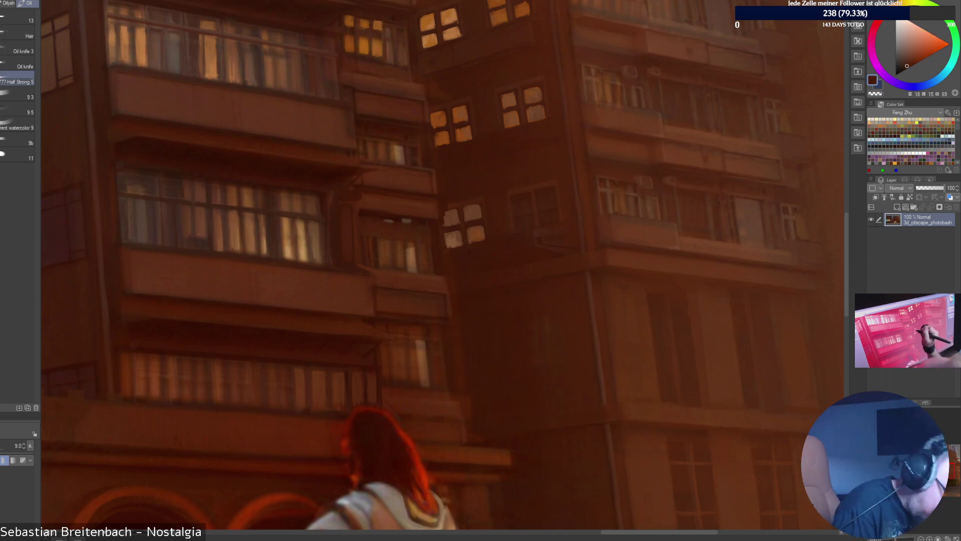
left_click(446, 208, "alt")
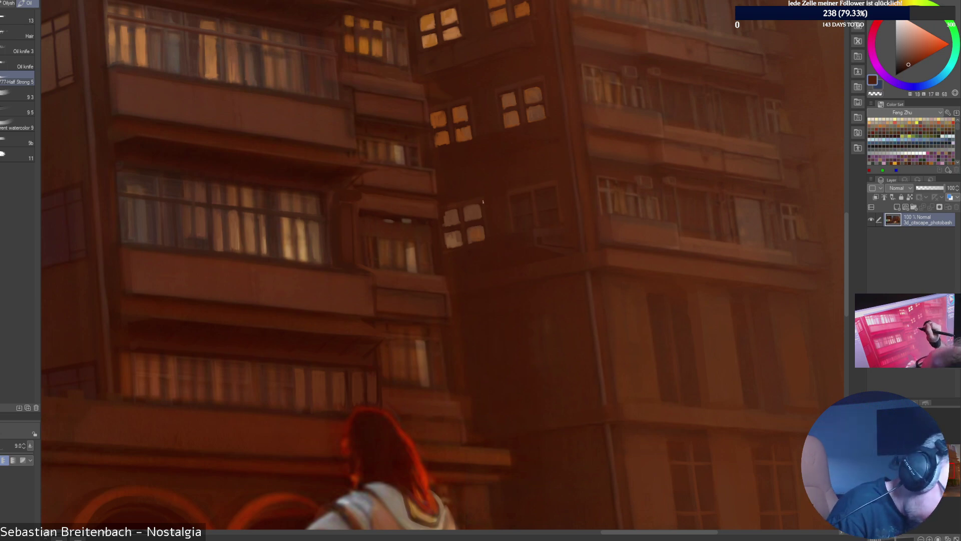
left_click(471, 233, "alt")
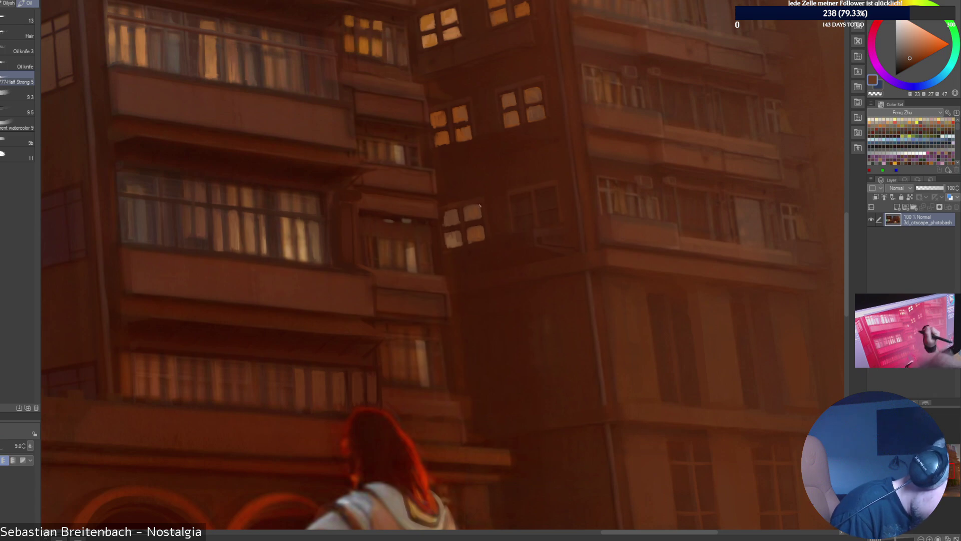
left_click(443, 229, "alt")
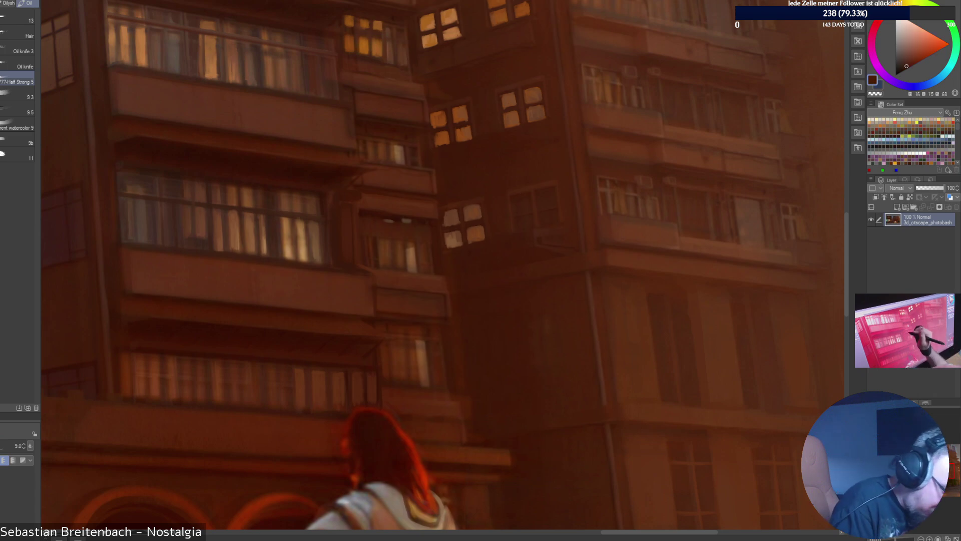
Touch up the pillar beside the large balcony and the area above the adjoining small window with sampled reddish browns.
left_click(363, 200, "alt")
left_click(352, 210, "alt")
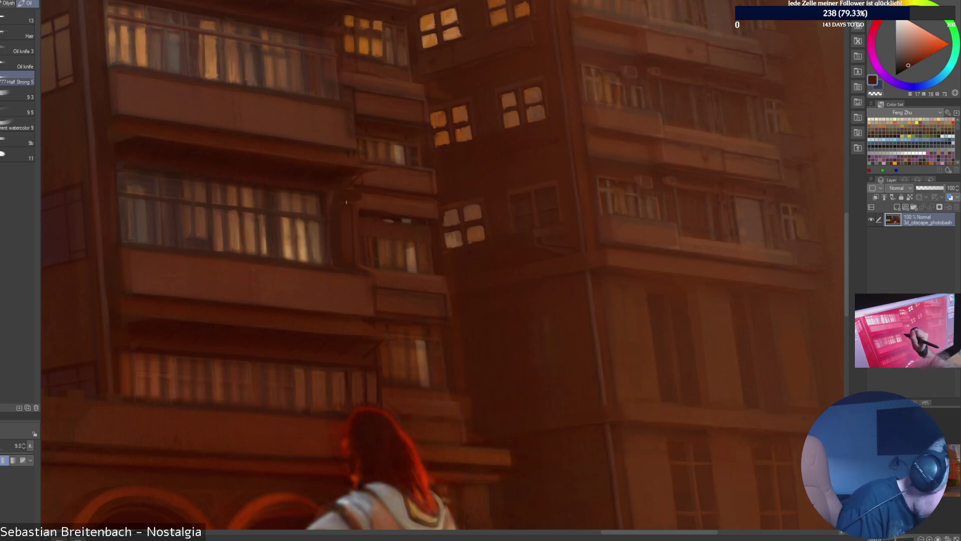
left_click(382, 205, "alt")
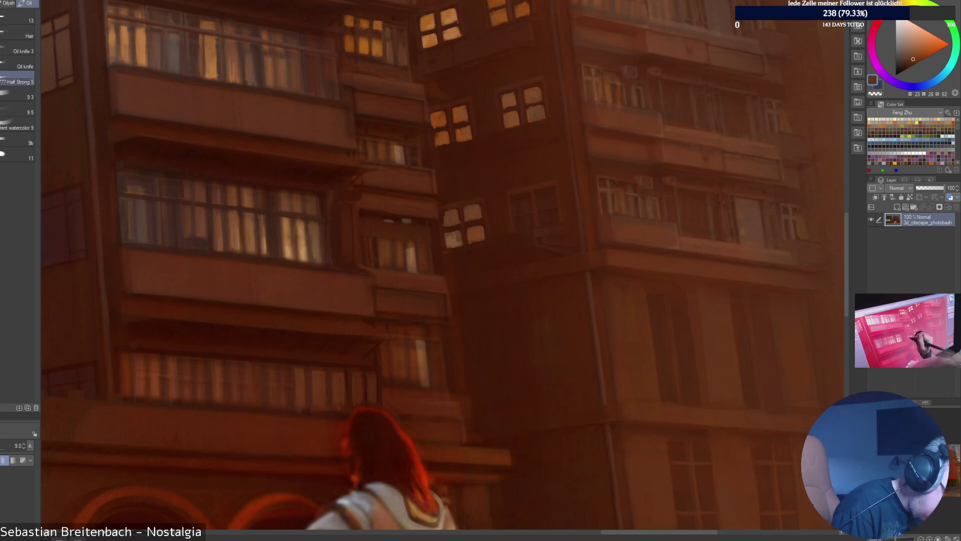
left_click(357, 220, "alt")
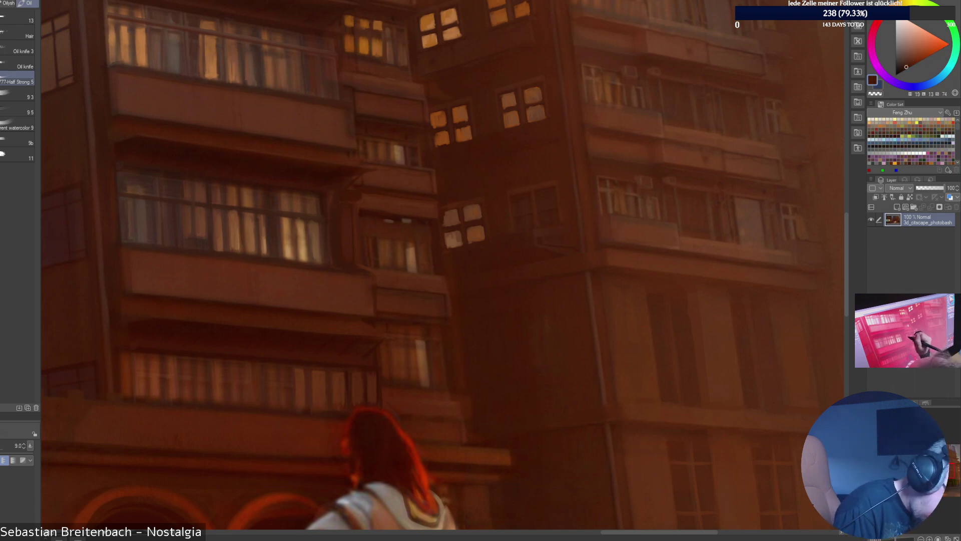
left_click(386, 233, "alt")
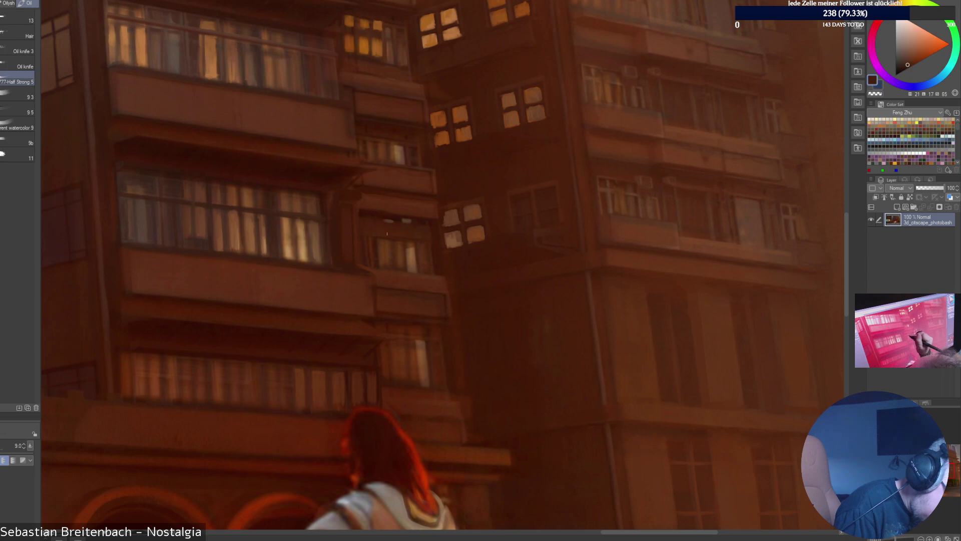
left_click(432, 226, "alt")
left_click(408, 218, "alt")
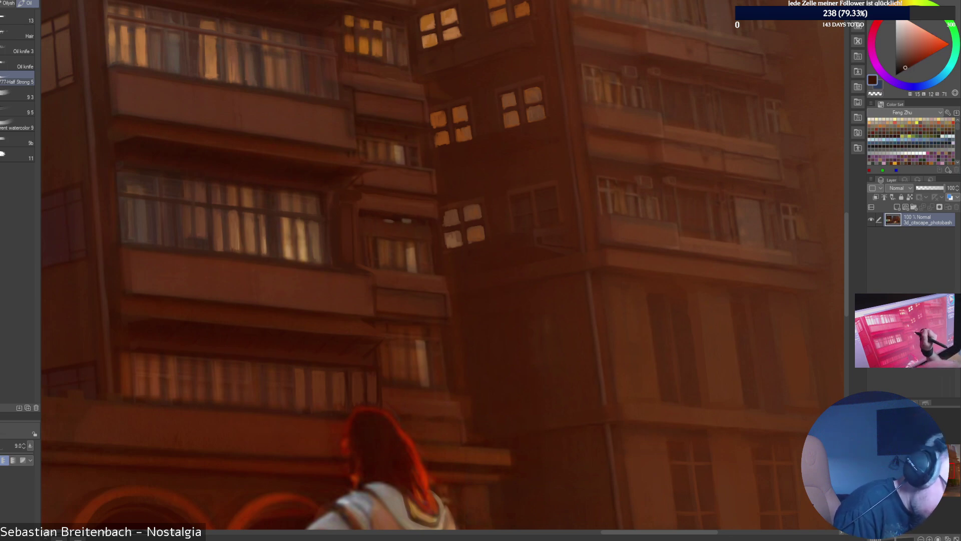
left_click(420, 210, "alt")
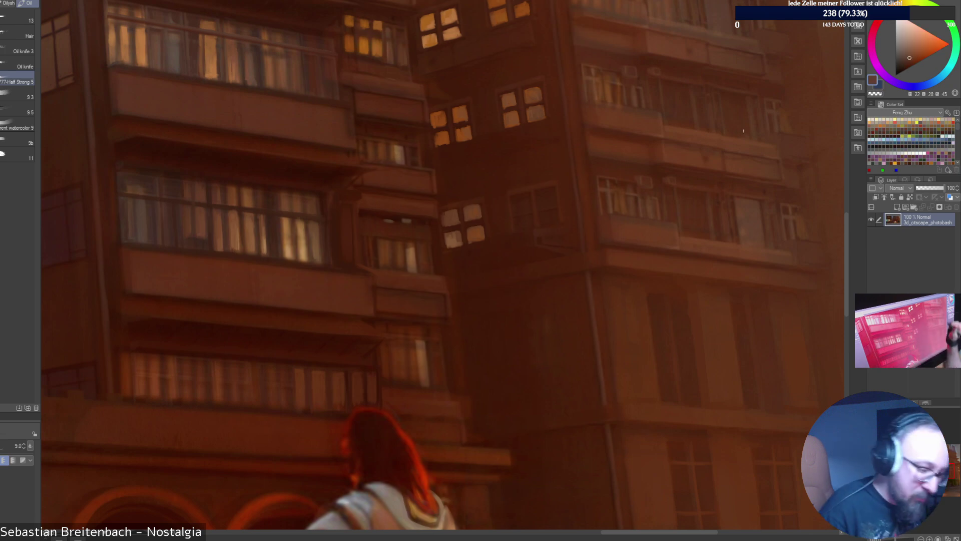
Paint the four panes of the dark window above the lit side-wall windows in sampled orange, leaving the cross frame dark.
key("ctrl+0")
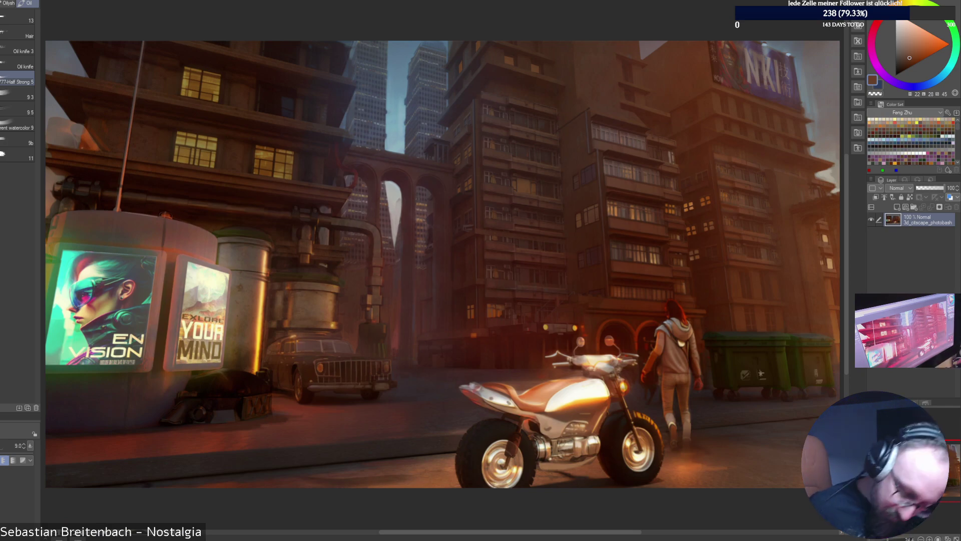
scroll(661, 160, "up", 5)
left_click_drag(662, 160, 436, 278)
left_click(638, 376, "alt")
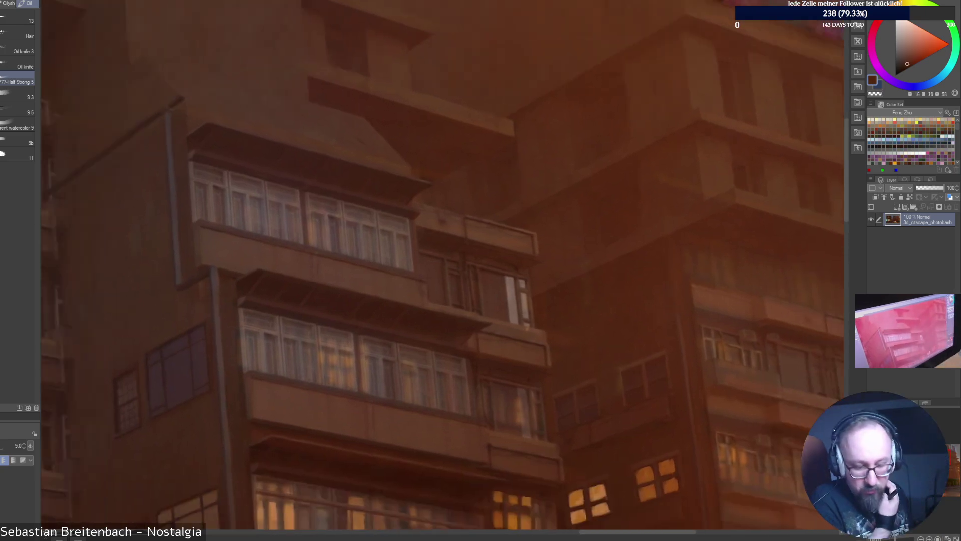
left_click(633, 364, "alt")
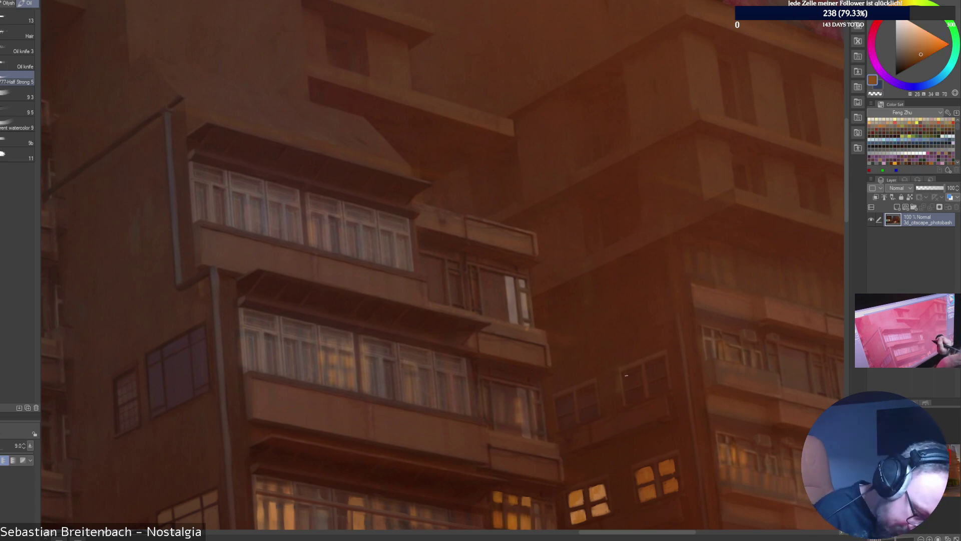
mouse_move(627, 384)
left_mouse_down()
mouse_move(641, 373)
mouse_move(625, 375)
mouse_move(639, 374)
mouse_move(629, 400)
mouse_move(640, 389)
mouse_move(631, 401)
mouse_move(642, 397)
left_mouse_up()
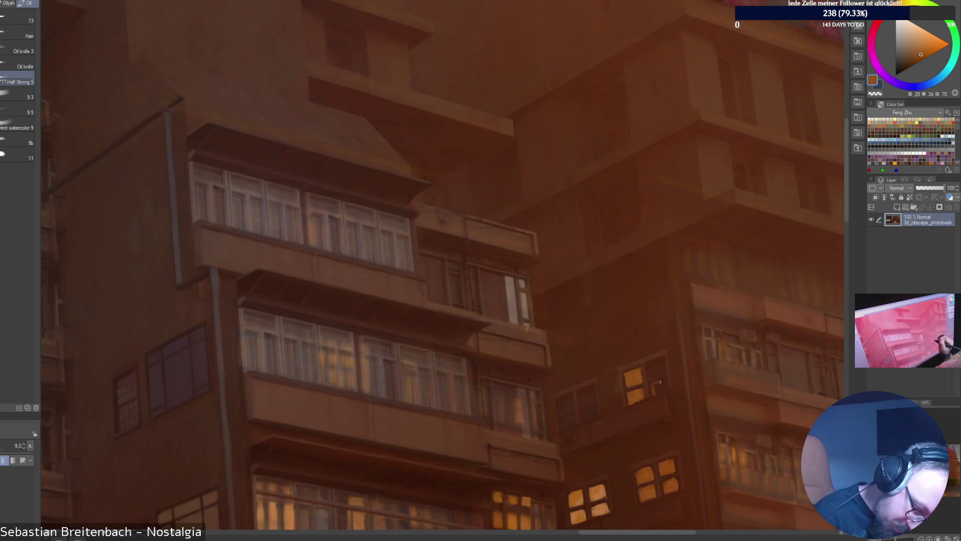
left_click_drag(666, 379, 663, 390)
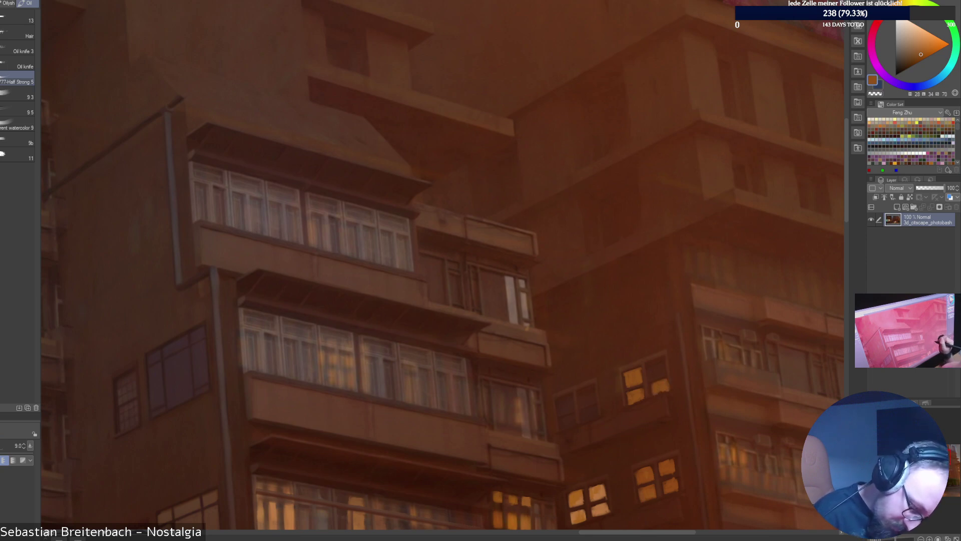
mouse_move(651, 378)
left_mouse_down()
mouse_move(659, 361)
mouse_move(653, 365)
left_mouse_up()
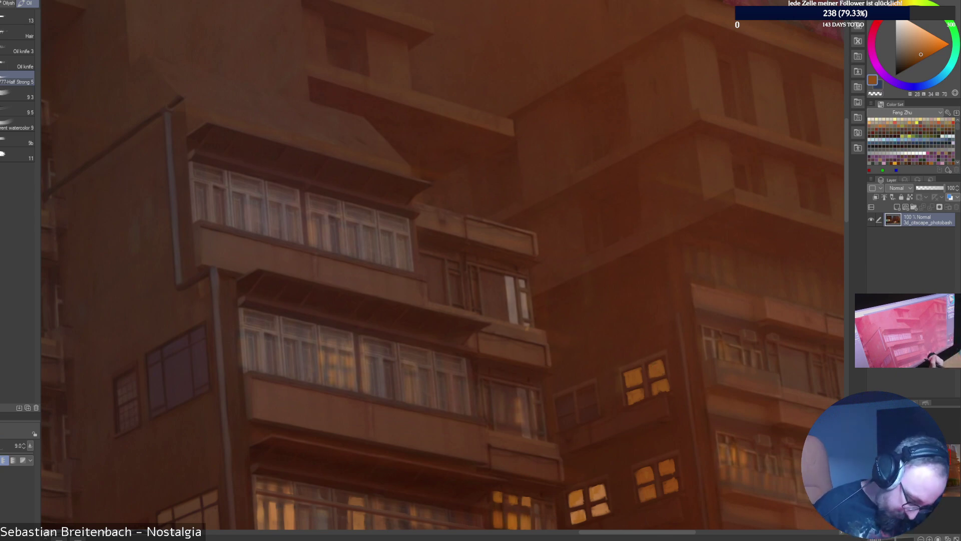
Refine the pane tones and frame edges of the newly lit window with sampled orange, muted brown and dark reddish brown.
left_click(651, 365, "alt")
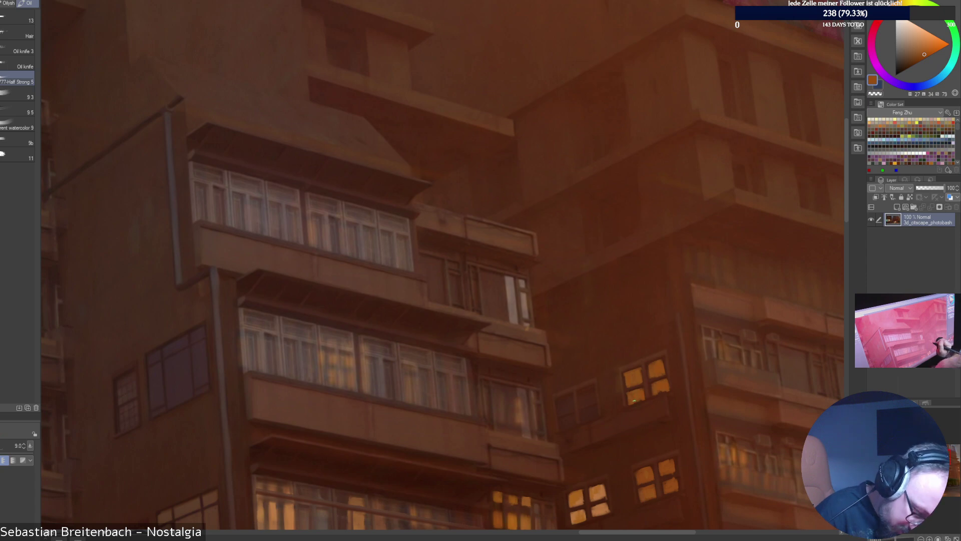
left_click(677, 348, "alt")
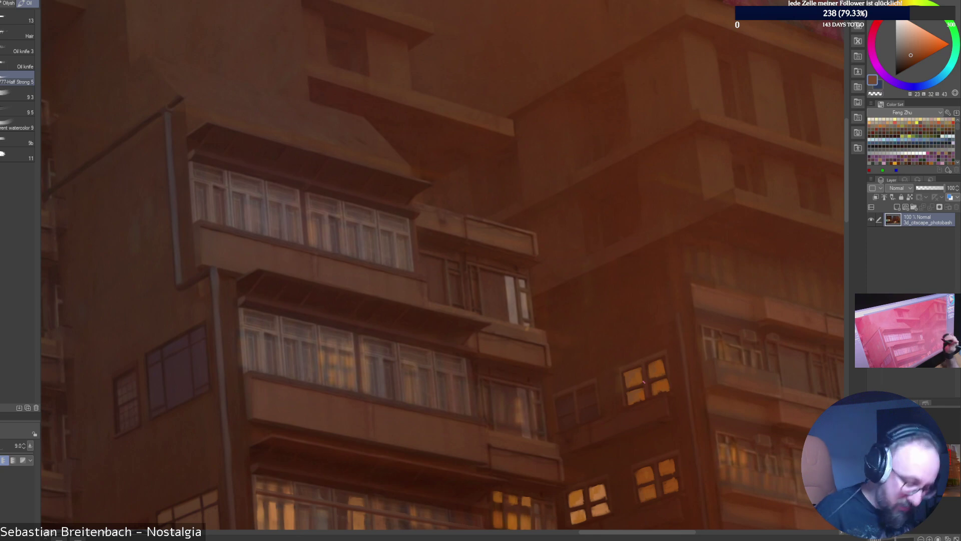
left_click(637, 400, "alt")
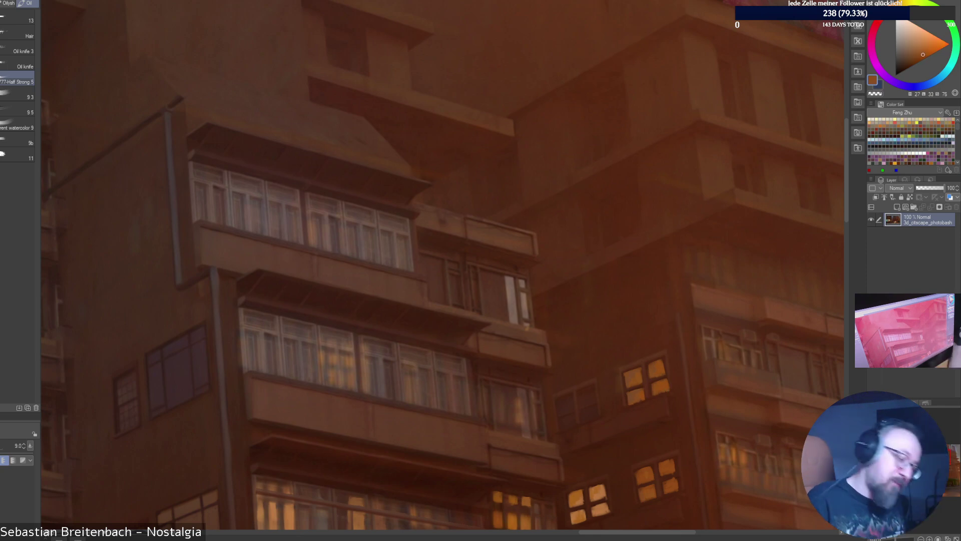
left_click(645, 390, "alt")
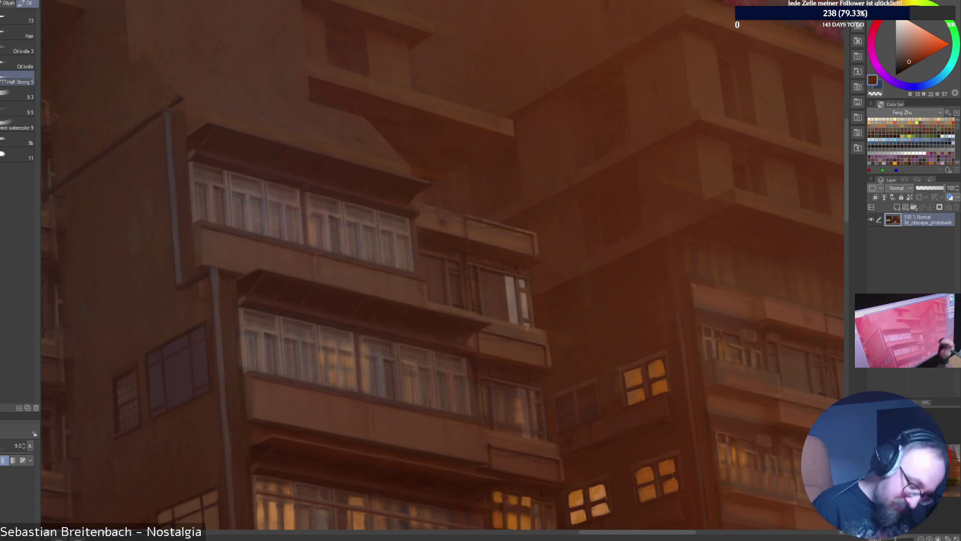
Smooth the side wall above the newly lit window with sampled dark reddish browns, using a brush size of 25.
key("ctrl+0")
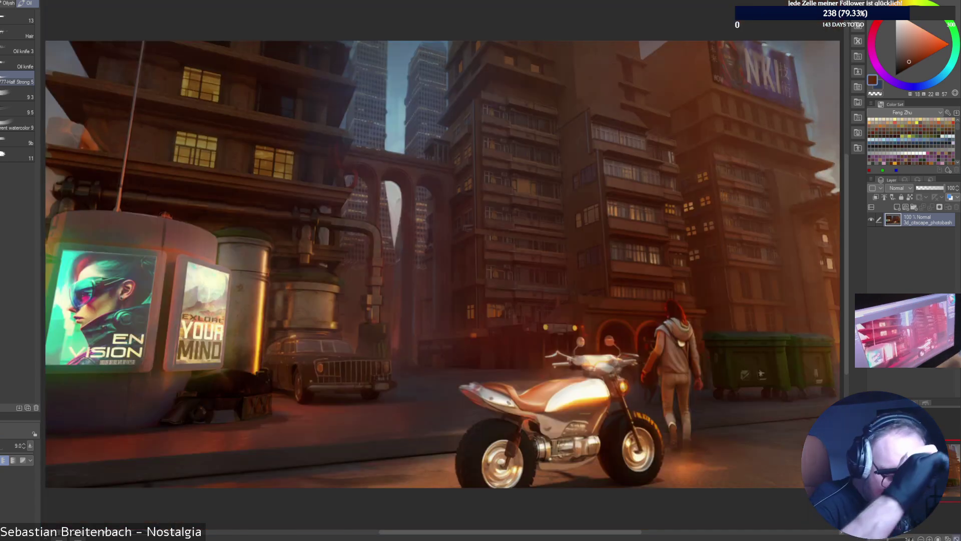
key("]")
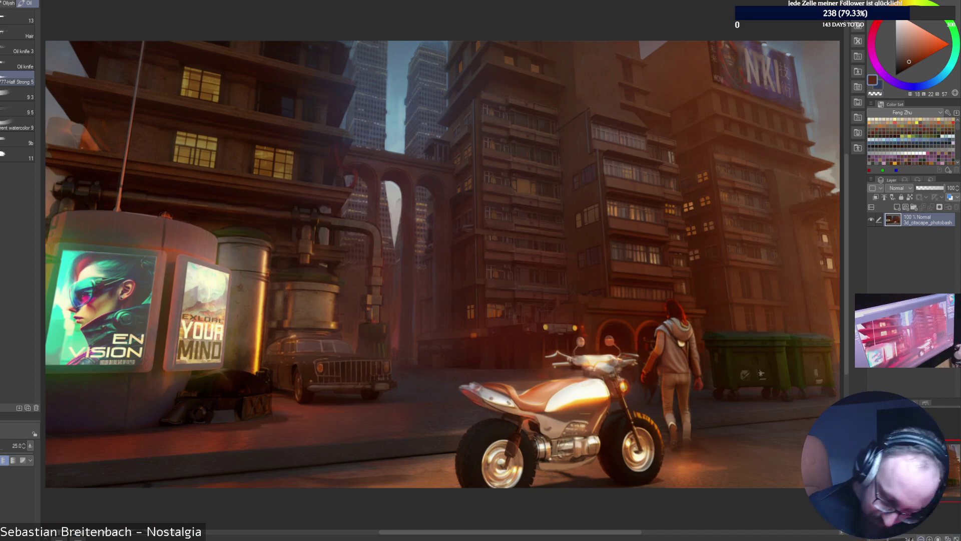
key("ctrl+alt+0")
left_click(941, 455)
left_click_drag(942, 455, 942, 456)
left_click(459, 334, "alt")
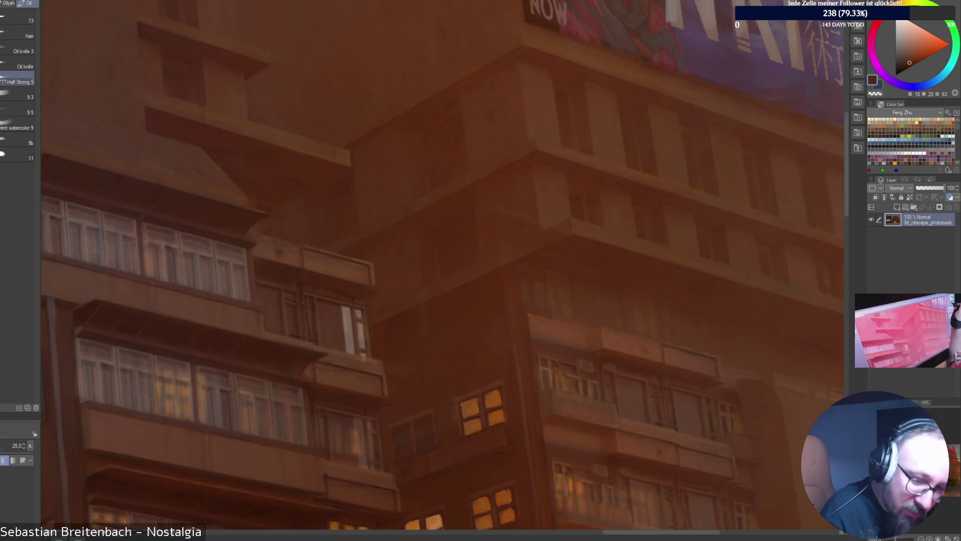
left_click(410, 316, "alt")
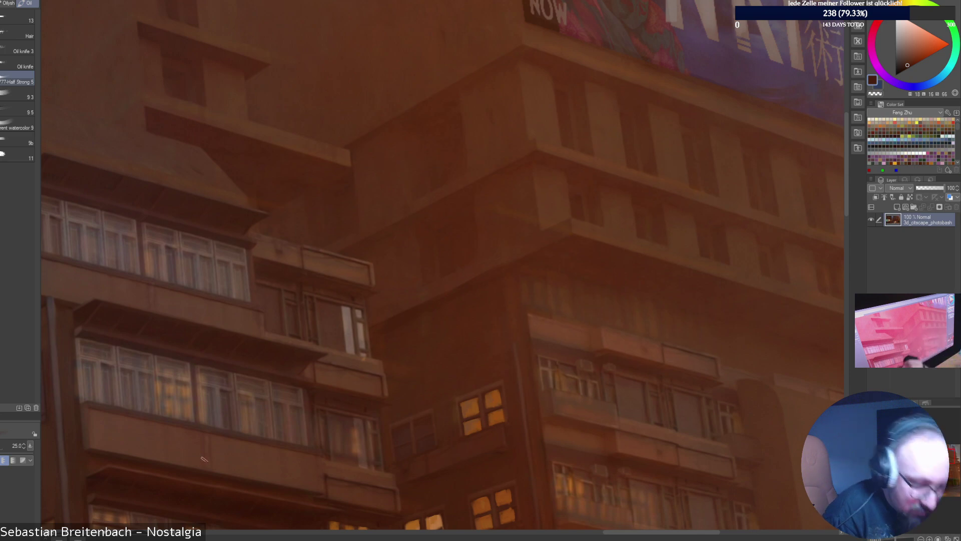
left_click(498, 308, "alt")
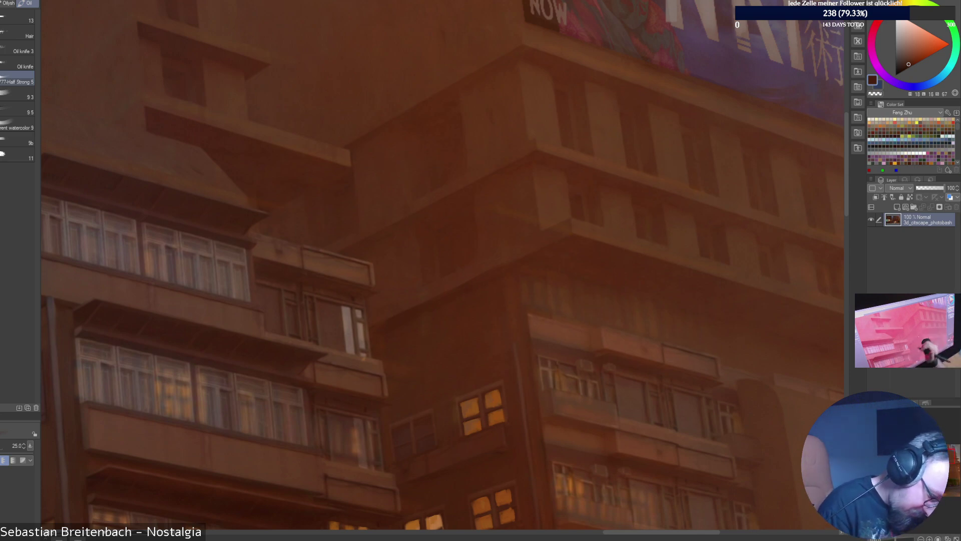
left_click(408, 396, "alt")
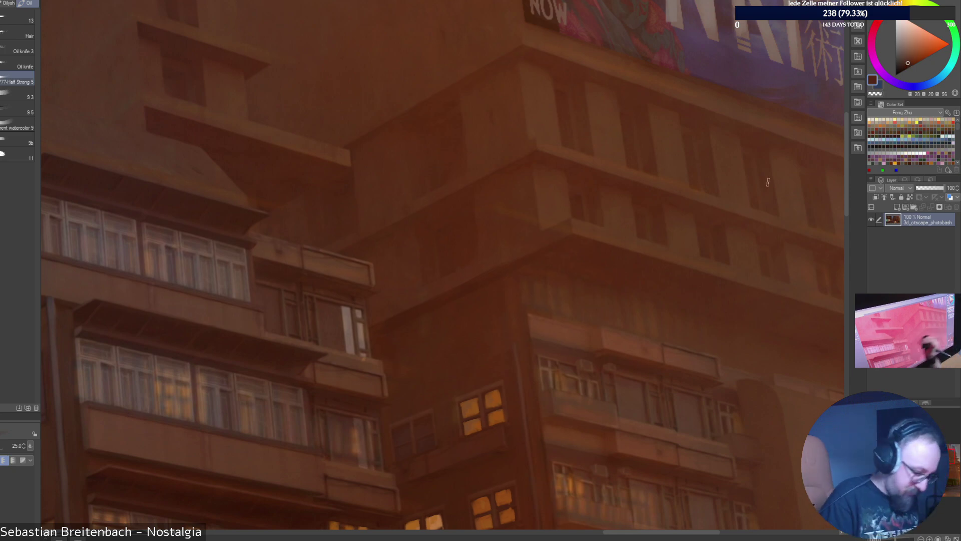
Even out the side wall beneath the overhang in sampled dark reddish brown with the Oil knife at size 80.
left_click(18, 65)
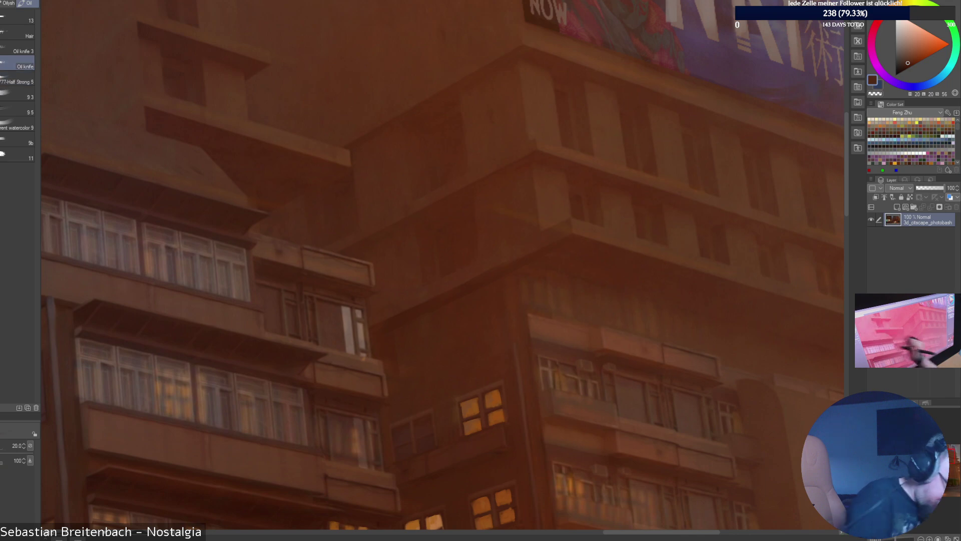
left_click(460, 338, "alt")
key("]")
key("]")
key("]")
key("]")
key("]")
key("]")
key("]")
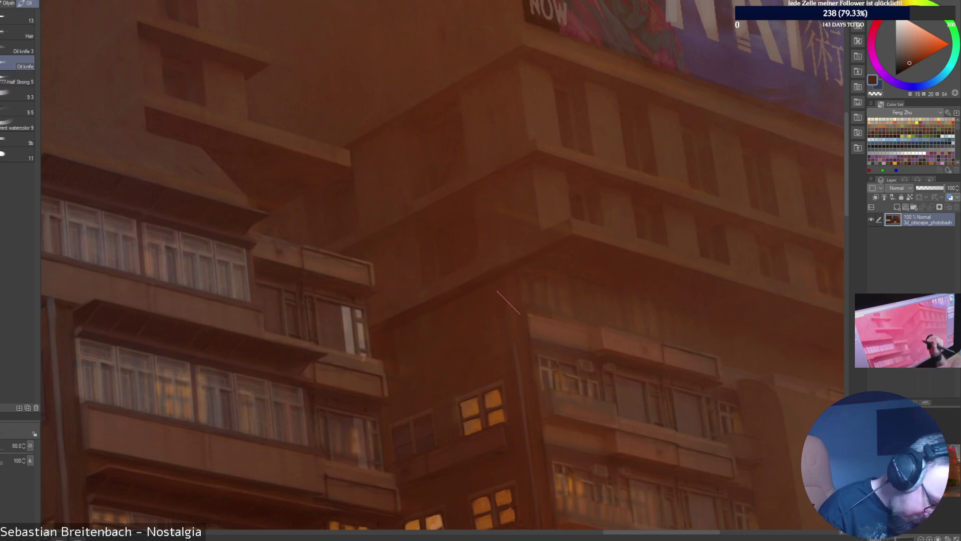
Touch up the upper corner of the side wall with sampled reddish browns, using the Oil knife at size 20.
left_click(432, 364, "alt")
key("bracketleft")
key("bracketleft")
key("bracketleft")
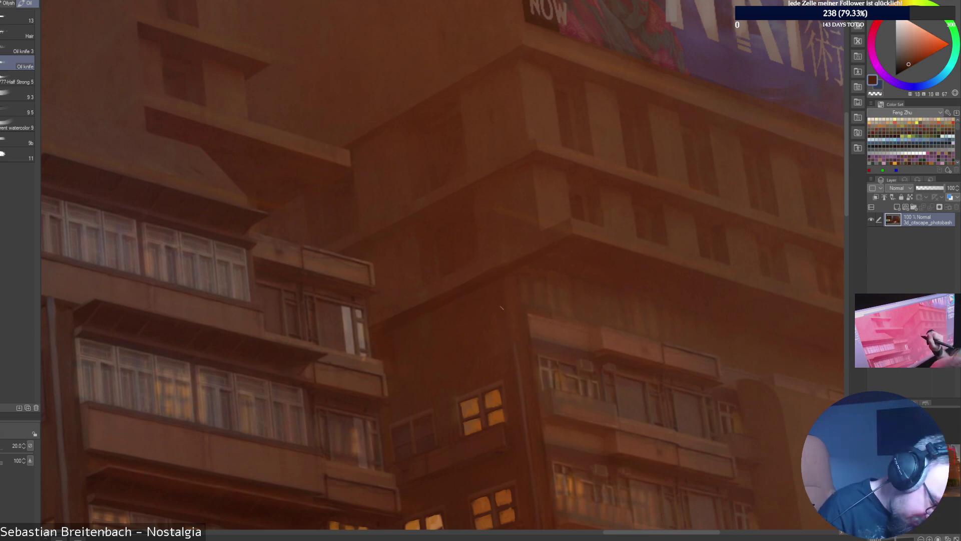
left_click(503, 301, "alt")
Extend the drainpipe on the building's corner straight up to the overhang with the Knife brush in a sampled reddish brown.
right_click(573, 287)
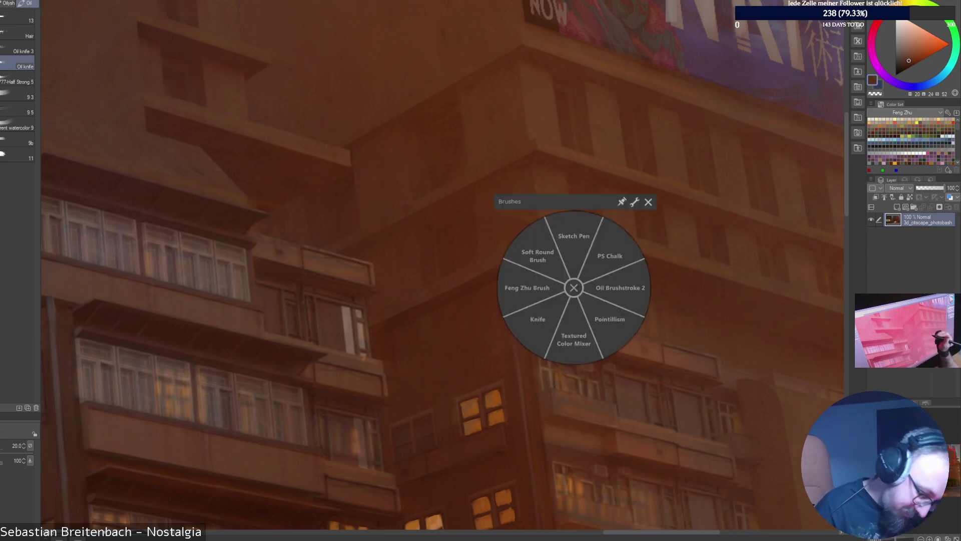
left_click(574, 287)
right_click(608, 260)
left_click(570, 292)
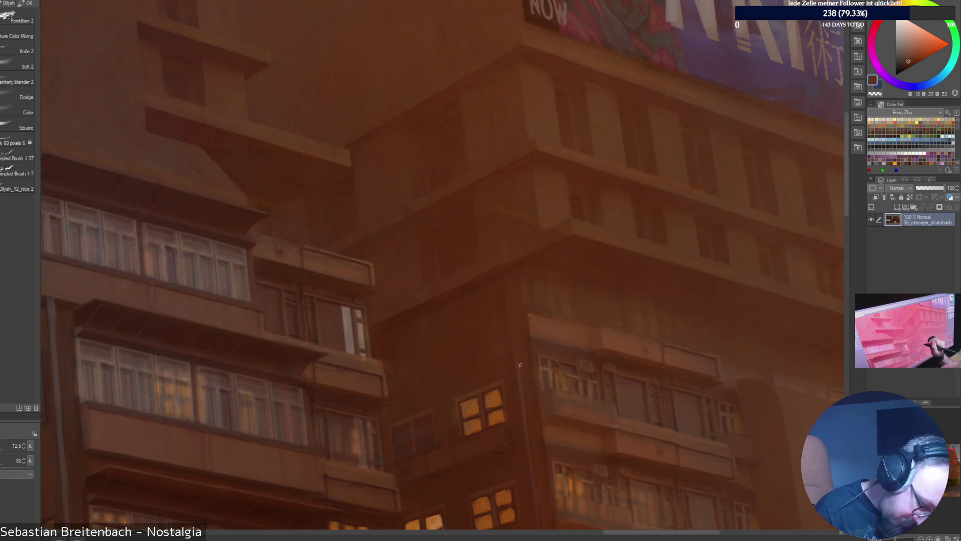
left_click(517, 337, "alt")
left_click(507, 279)
left_click(517, 354, "shift")
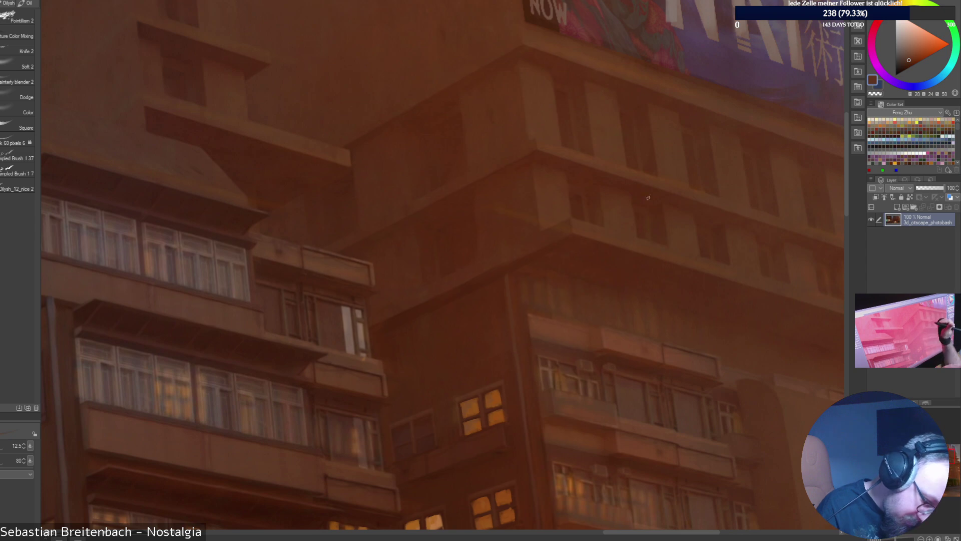
Shade the extended drainpipe and the adjoining wall edge with sampled lighter and darker reddish browns.
left_click(506, 288, "alt")
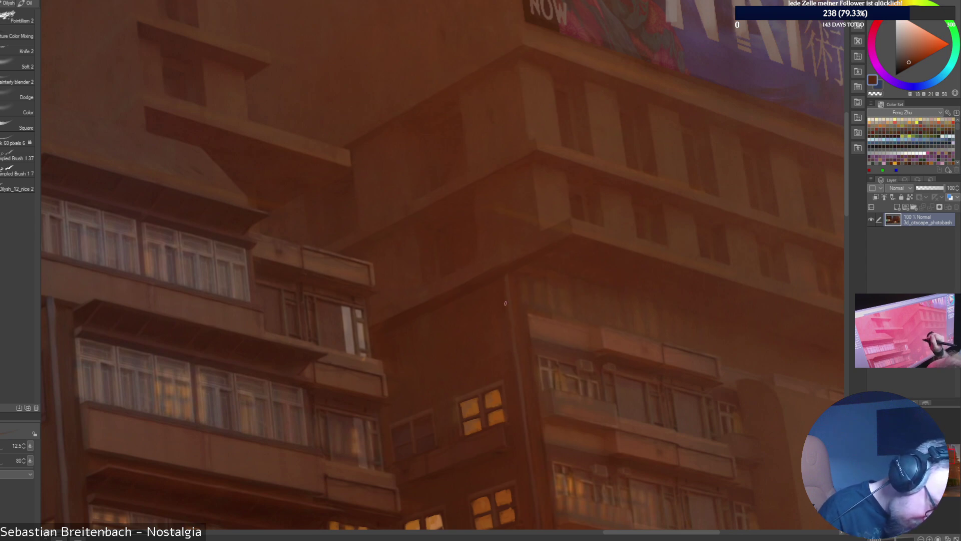
left_click(518, 359, "alt")
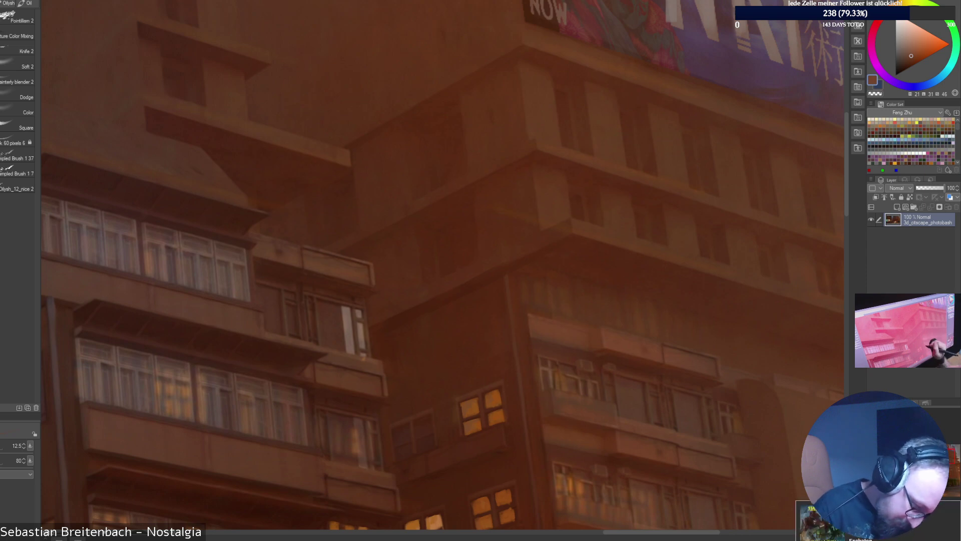
left_click(543, 426, "alt")
left_click(441, 356, "alt")
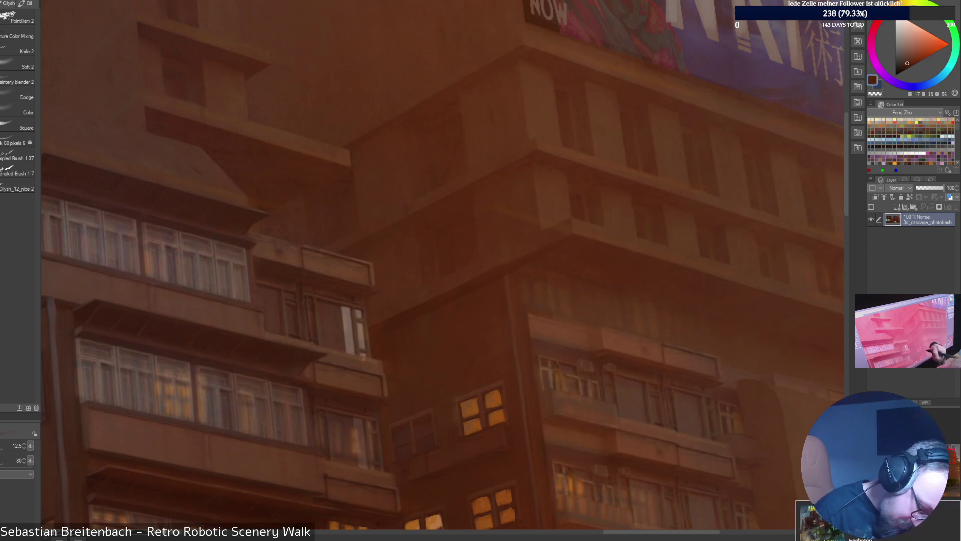
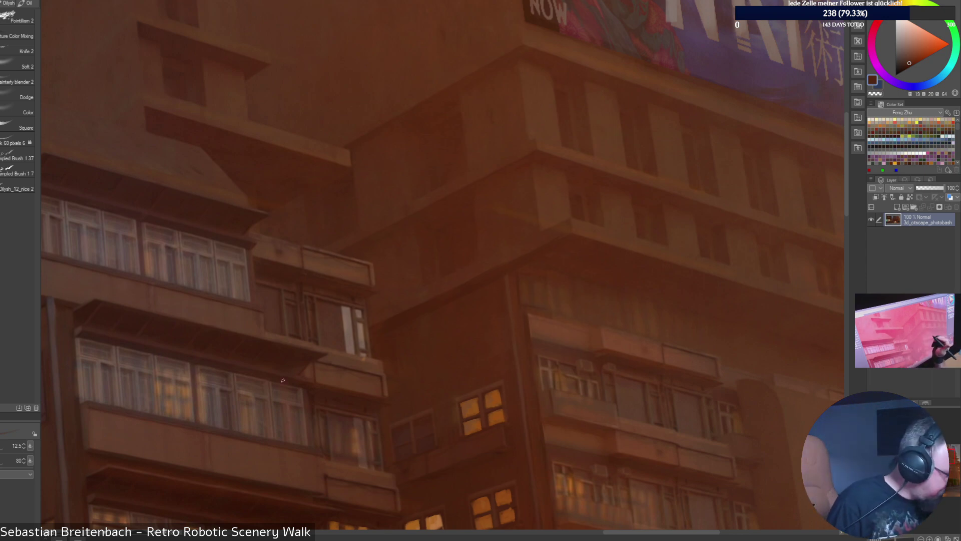
Paint a dark purplish pane into the wall above the overhang with the half-strong oil brush at size 17.5.
left_click(29, 3)
left_click(17, 82)
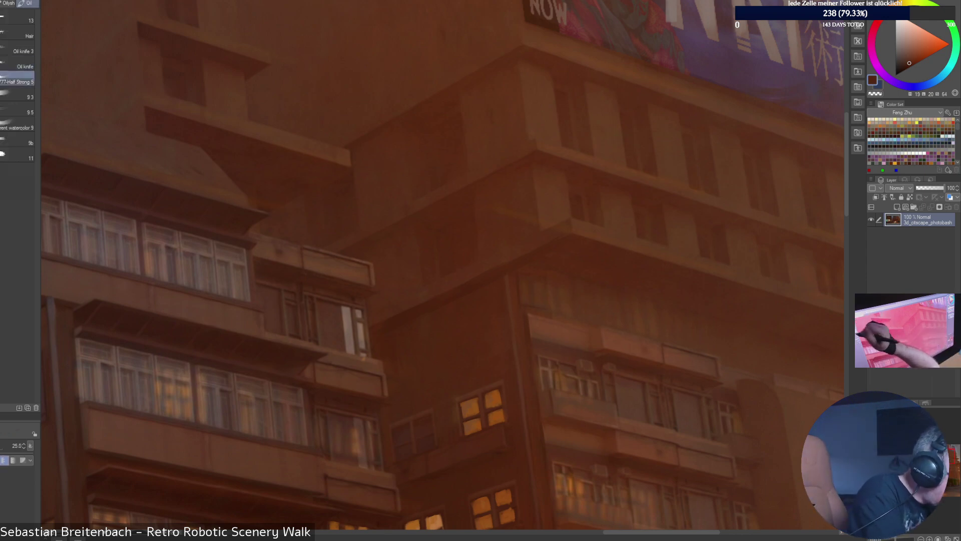
left_click(428, 293, "alt")
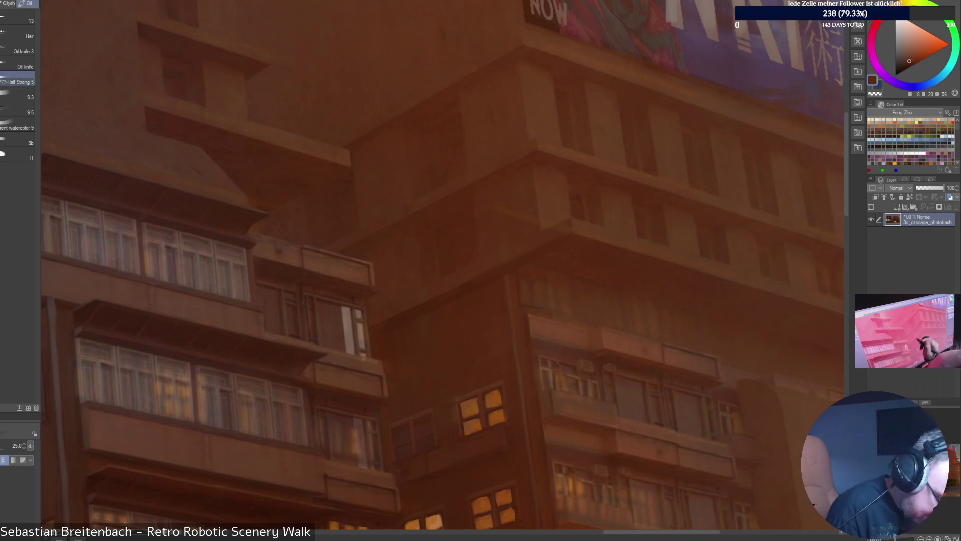
key("[")
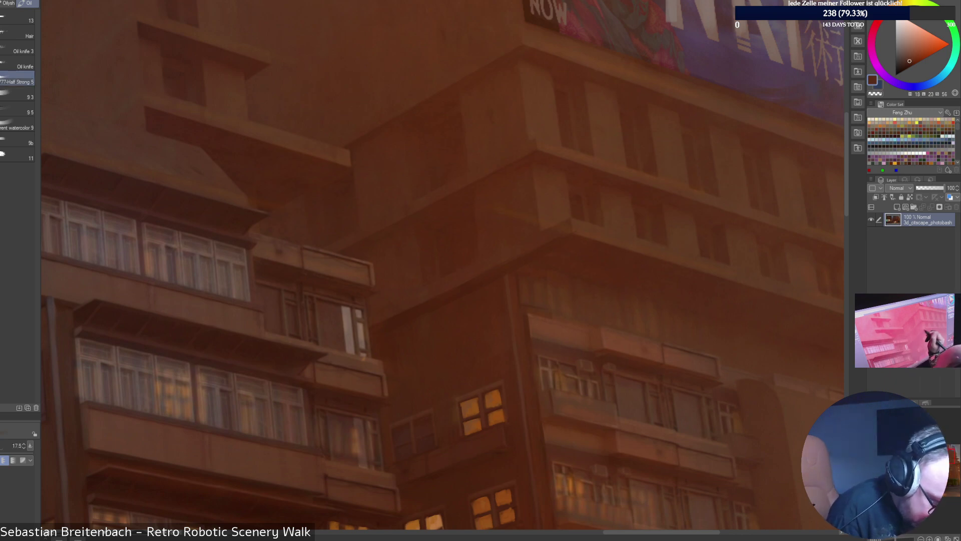
left_click(445, 427, "alt")
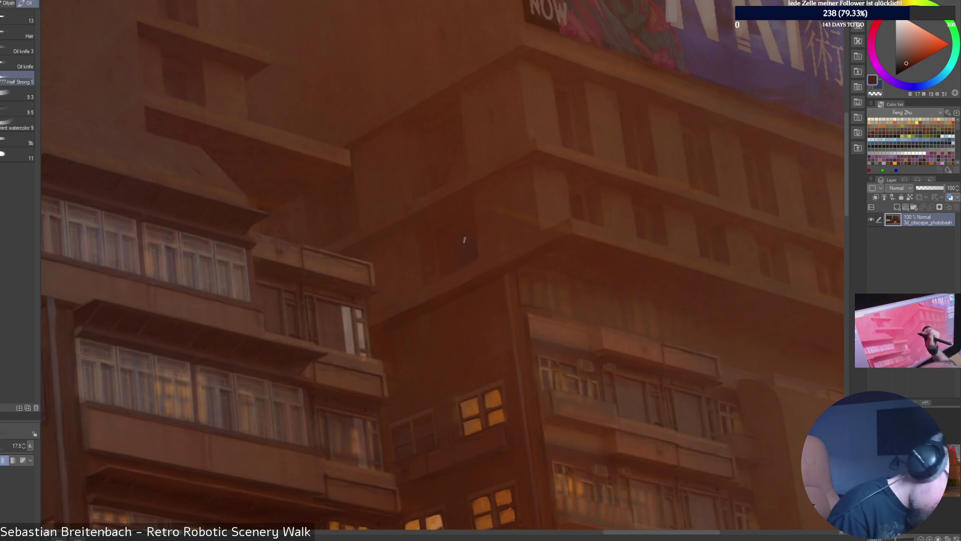
left_click(432, 271, "alt")
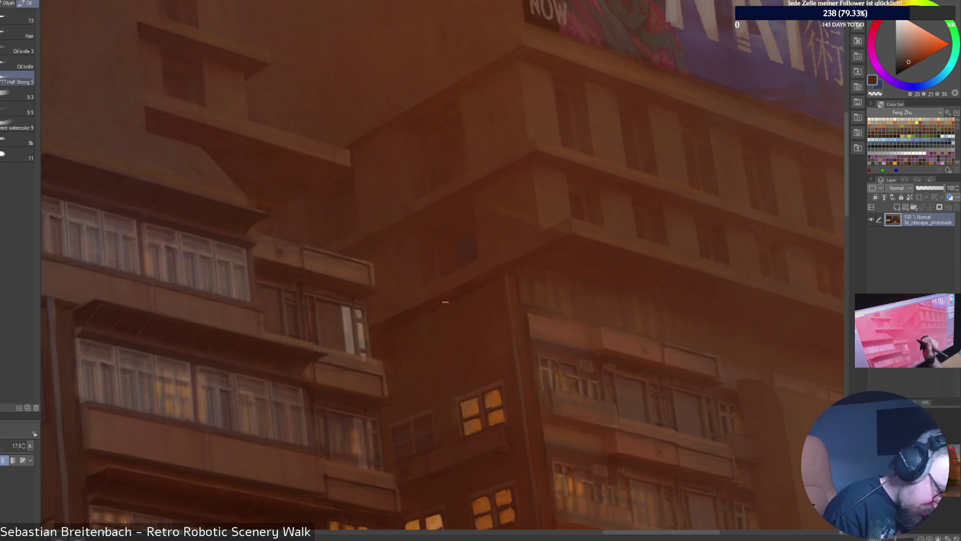
Clean up the overhang's corner and the wall around the dark purplish pane with sampled reddish browns.
left_click(445, 302, "alt")
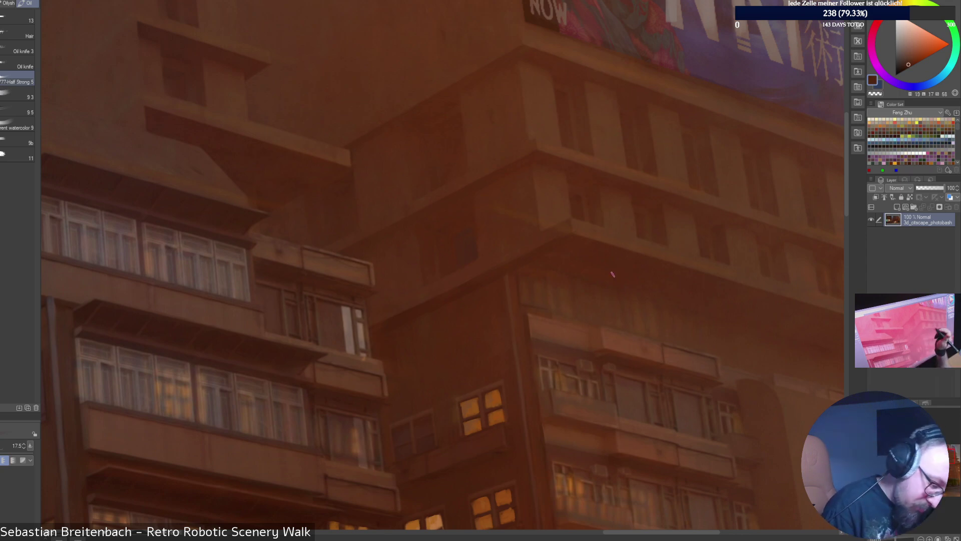
left_click(565, 227, "alt")
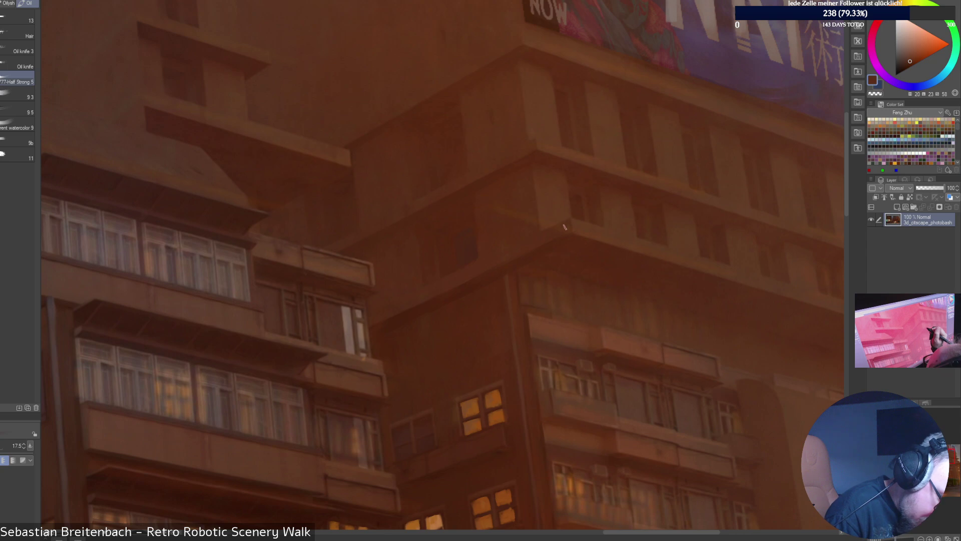
left_click(535, 242, "alt")
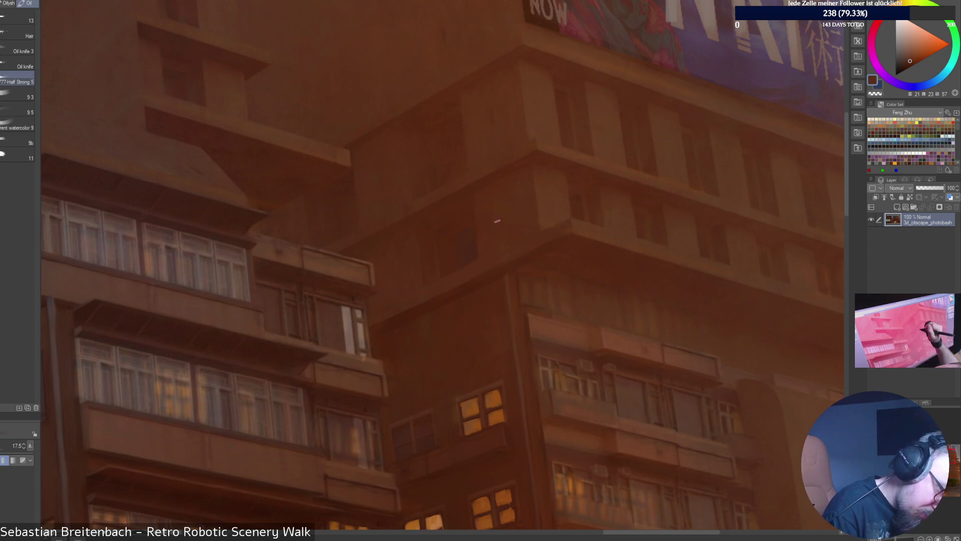
left_click(447, 424, "alt")
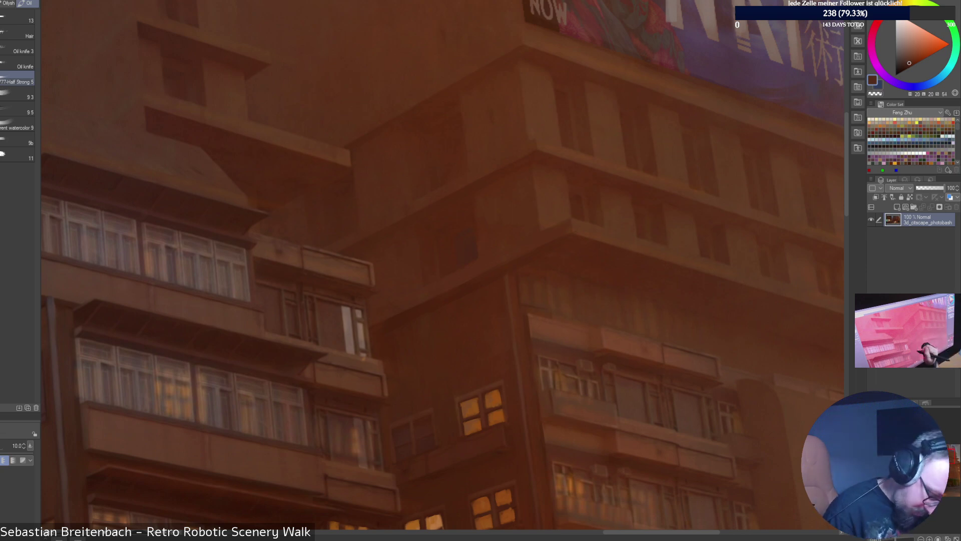
Touch up the wall and ledge around the dark purplish pane with sampled reddish browns at brush sizes 25 and 8.
left_click(426, 331, "alt")
key("bracketright")
key("bracketright")
key("bracketright")
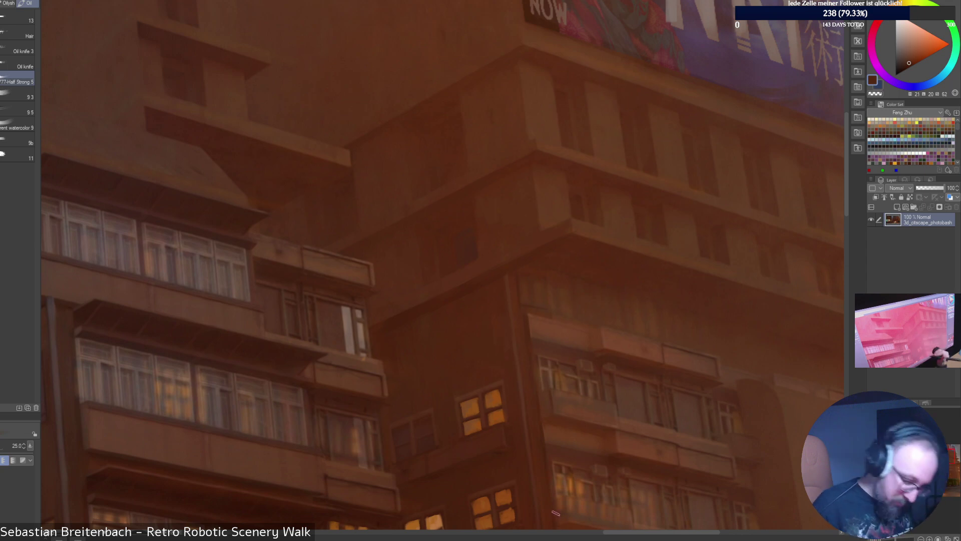
left_click(487, 303, "alt")
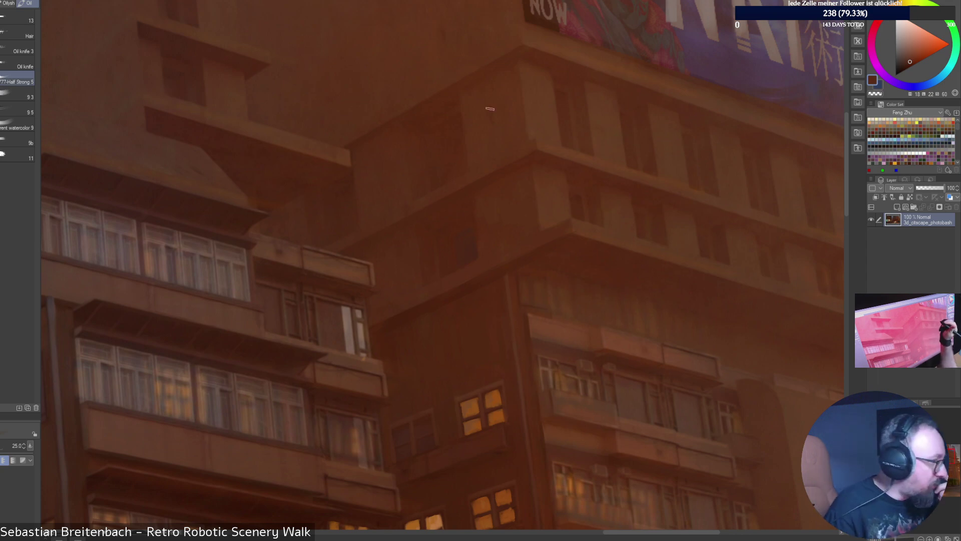
left_click(435, 247, "alt")
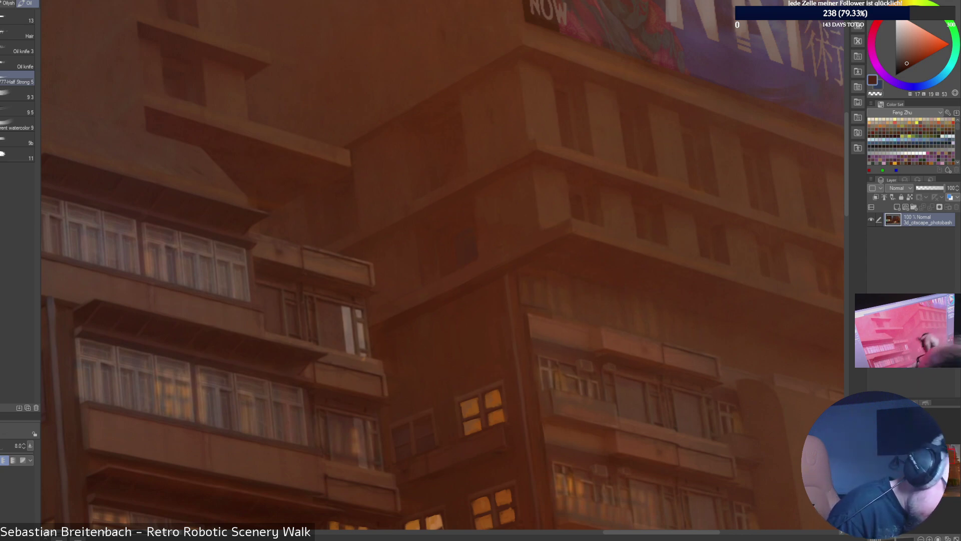
left_click(434, 270, "alt")
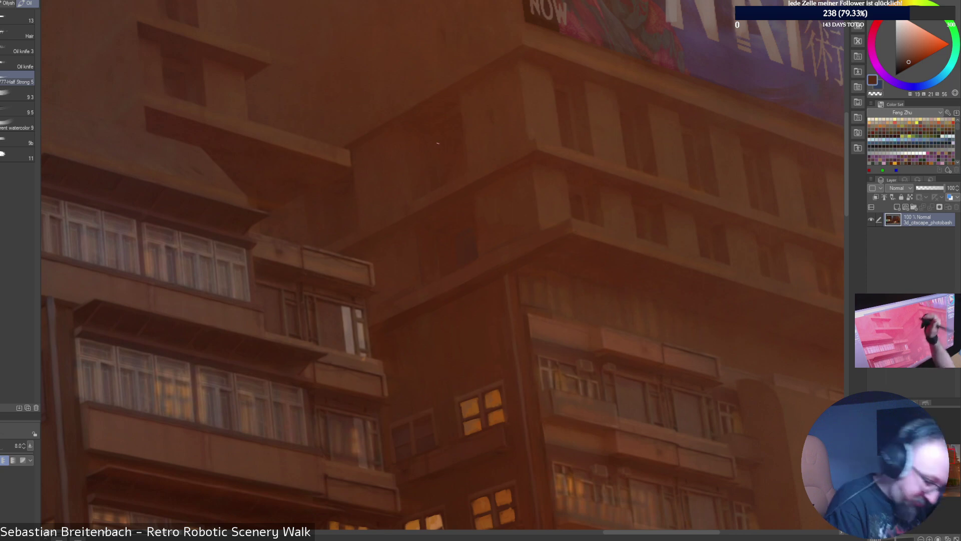
Smooth the shaded wall between the purplish pane and the neighbouring building with sampled reddish browns at brush sizes 35 and 20.
key("]")
key("]")
key("]")
key("]")
key("]")
key("]")
key("]")
key("]")
left_click(392, 246, "alt")
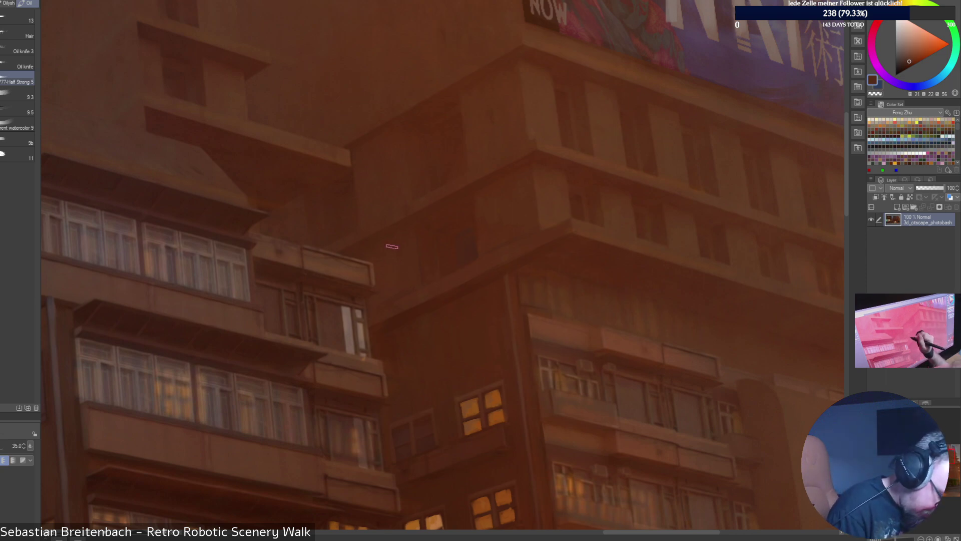
key("bracketleft")
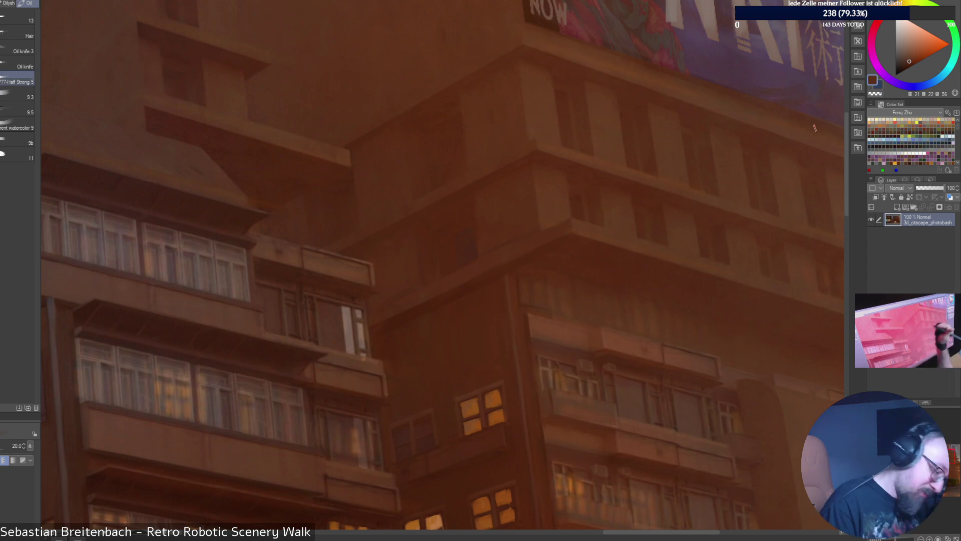
left_click(397, 248, "alt")
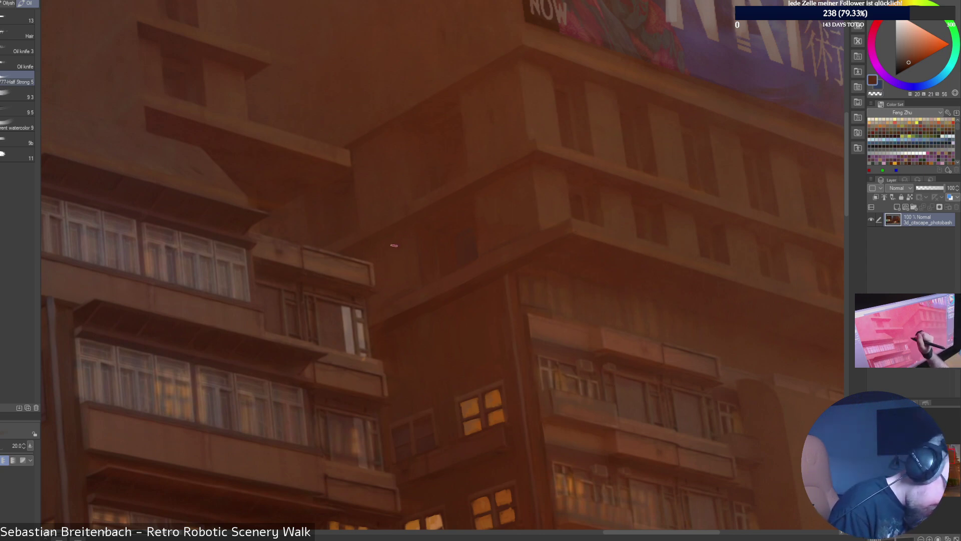
left_click(488, 214, "alt")
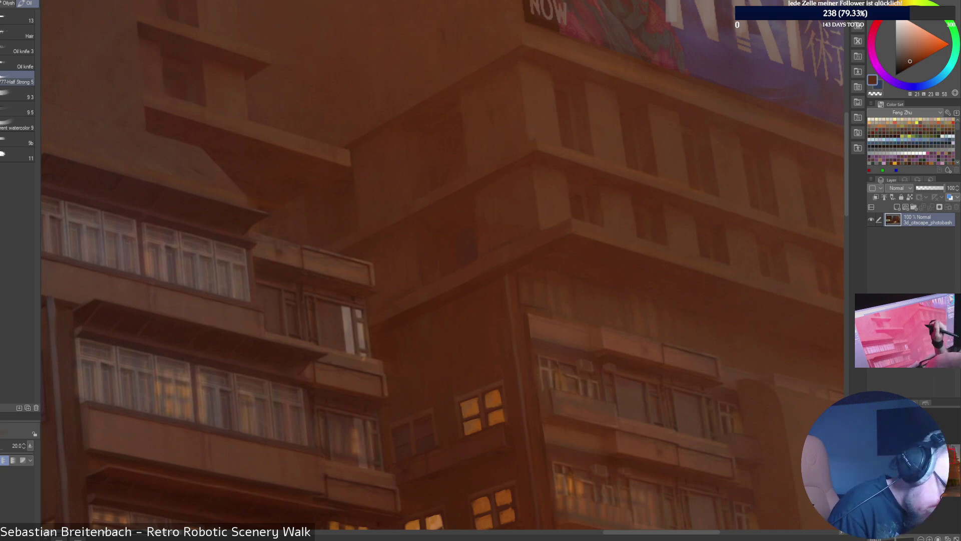
Refine the building's corner and darken the first window recess in the lower row with sampled browns, using brush size 9.
left_click(542, 215, "alt")
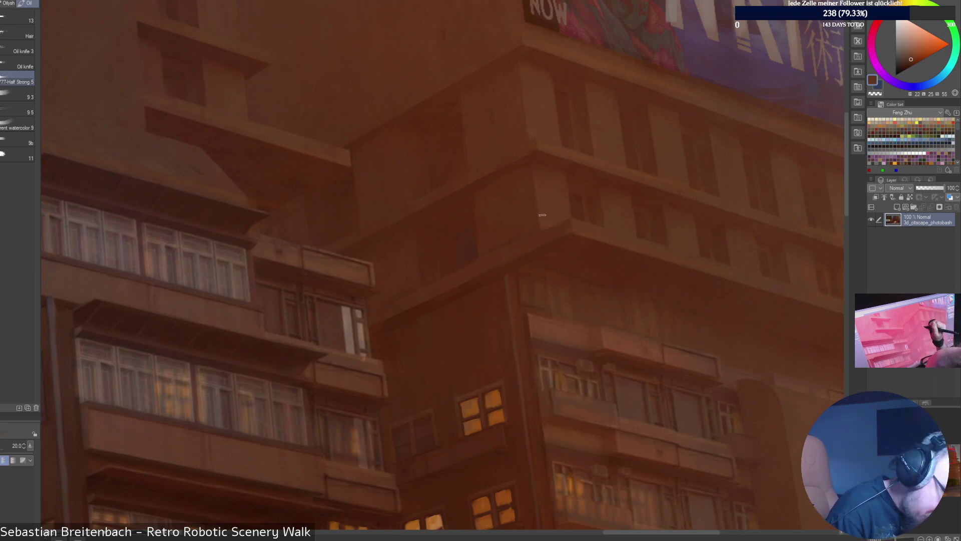
left_click(583, 200, "alt")
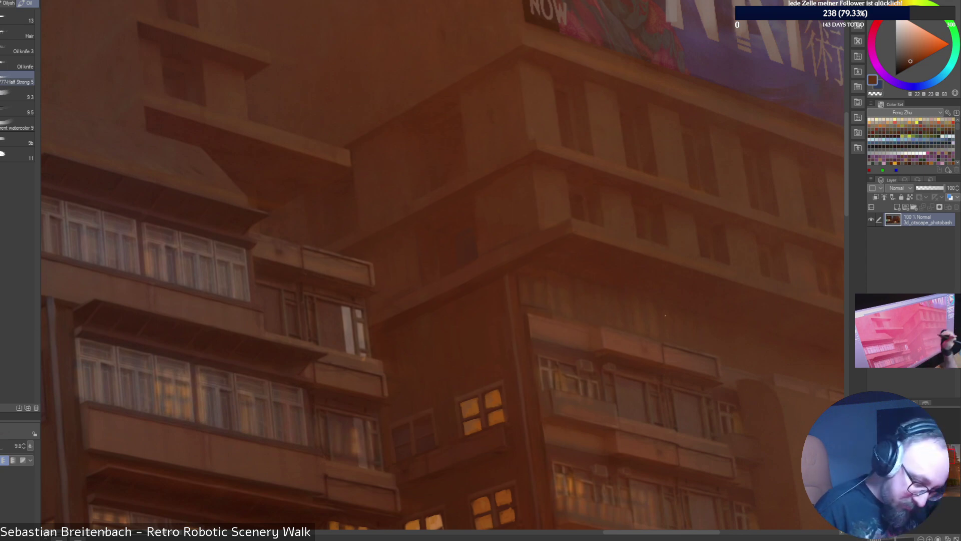
left_click(664, 315, "alt")
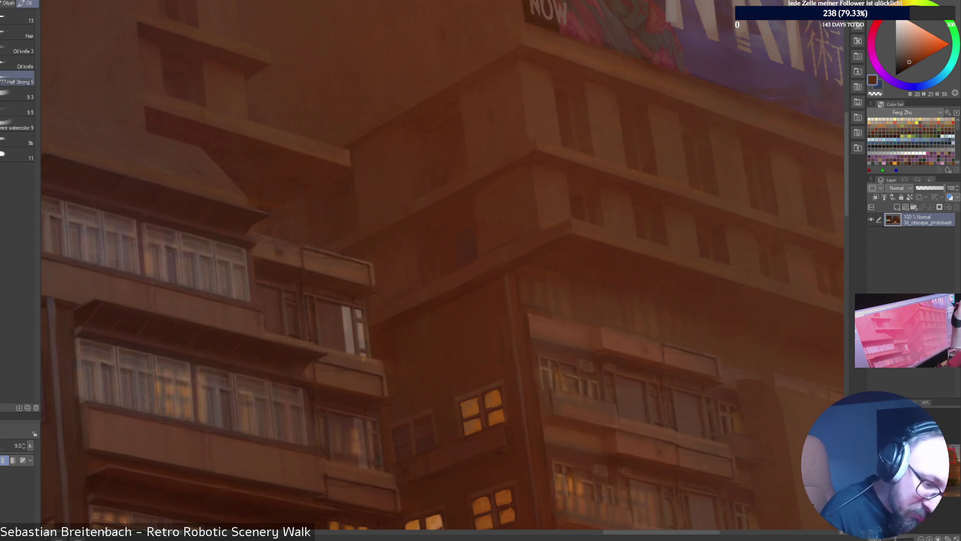
left_click(573, 191, "alt")
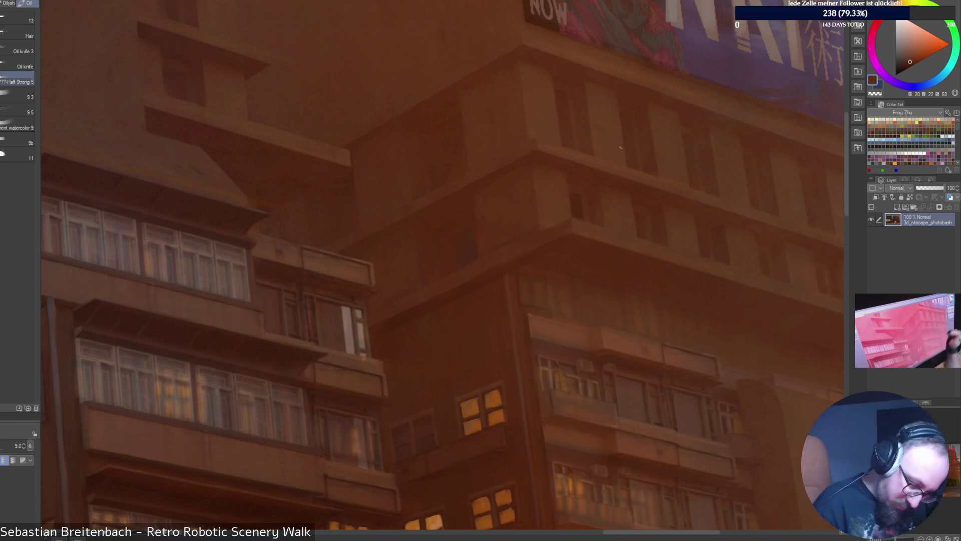
Paint a narrow lit orange pane into the second window of the lower row and square its edges with sampled dark brown.
left_click(588, 492, "alt")
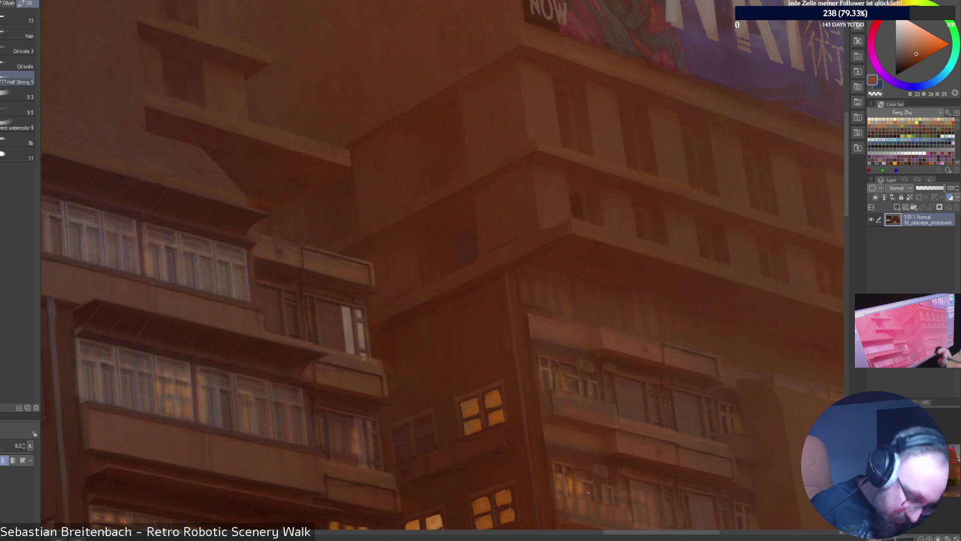
mouse_move(639, 234)
left_mouse_down()
mouse_move(640, 219)
mouse_move(640, 237)
left_mouse_up()
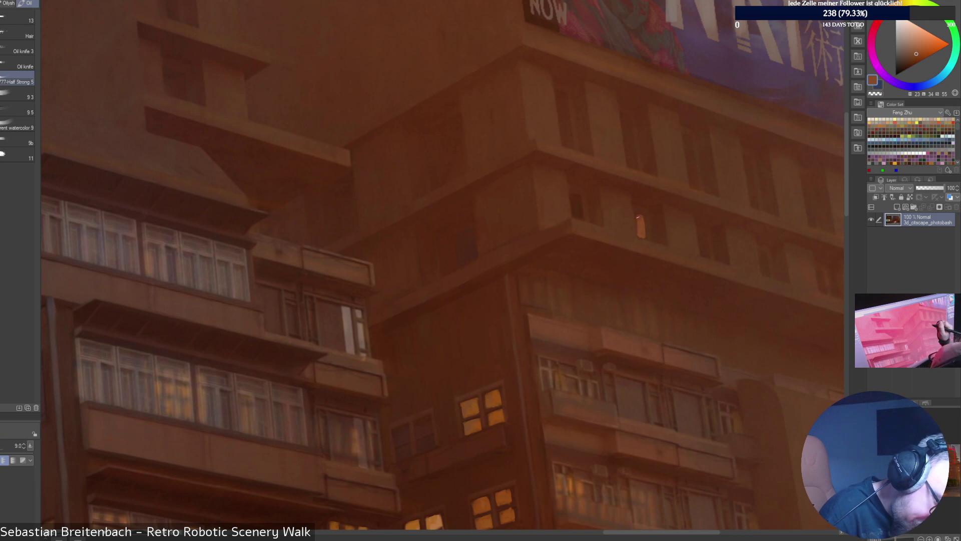
left_click(646, 233, "alt")
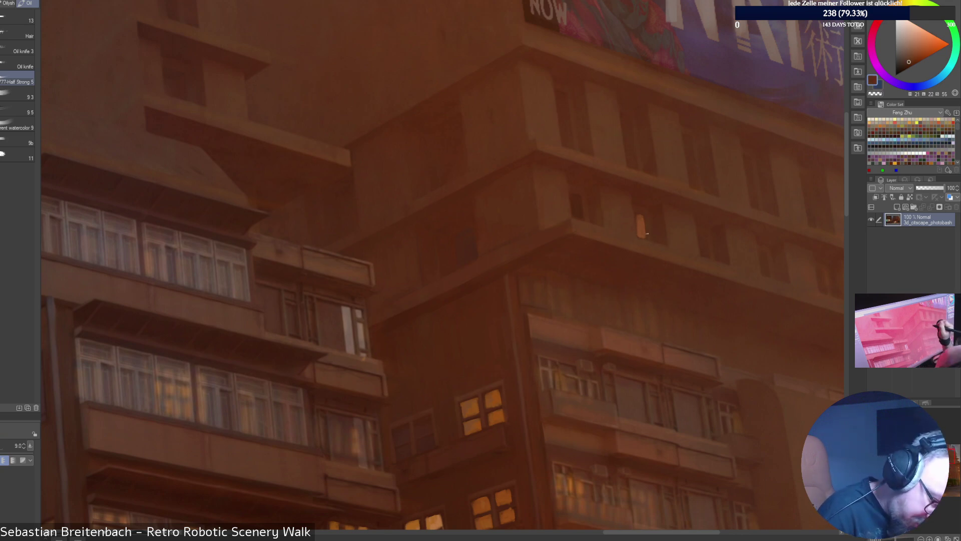
left_click(643, 224, "alt")
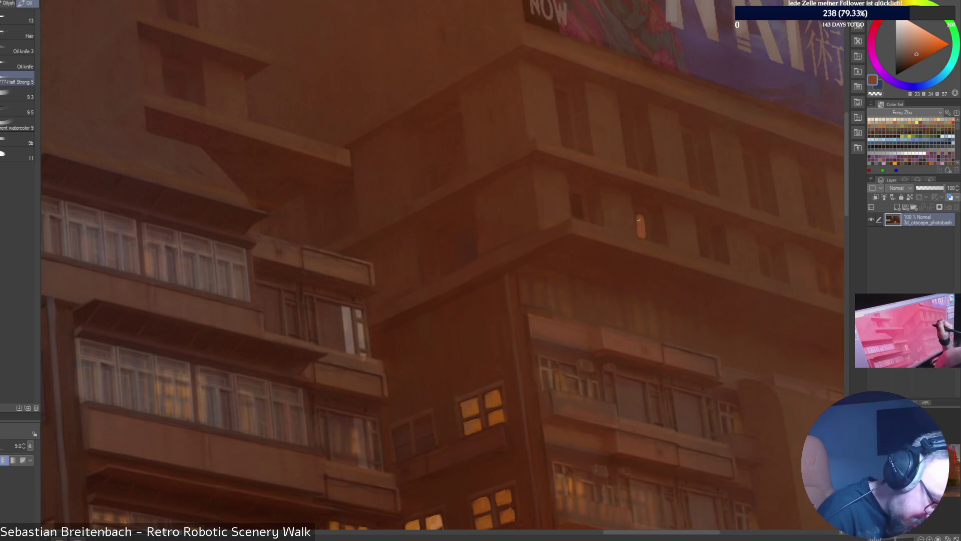
left_click(648, 222, "alt")
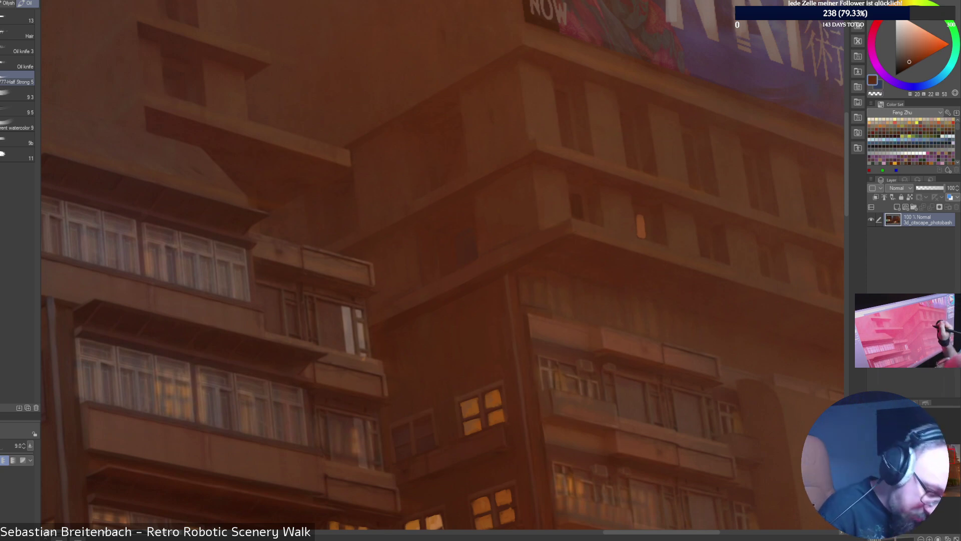
left_click(636, 215, "alt")
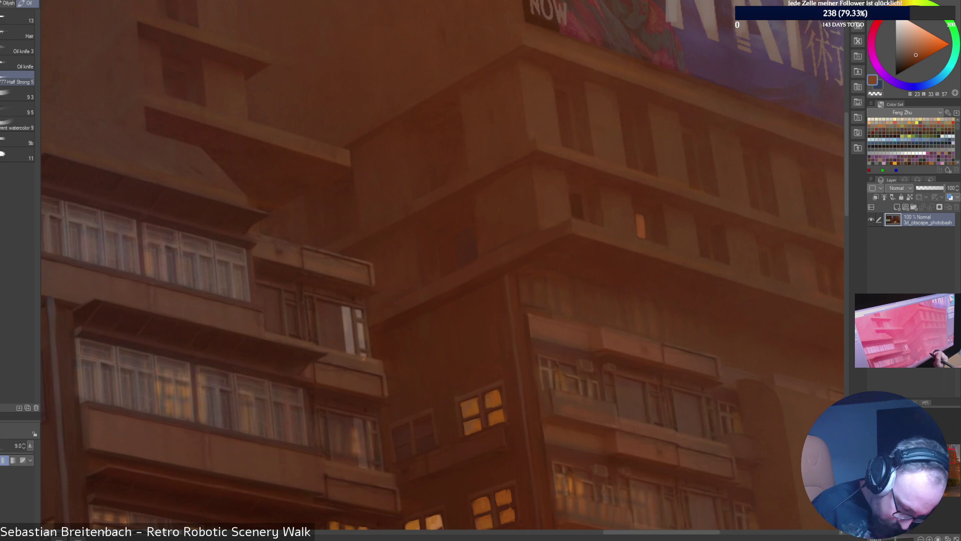
Paint a brighter orange pane into the third window of the lower row and trim its edge with sampled dark brown.
left_click(640, 224, "alt")
left_click_drag(698, 213, 700, 277)
key("ctrl+z")
left_click_drag(700, 237, 707, 254)
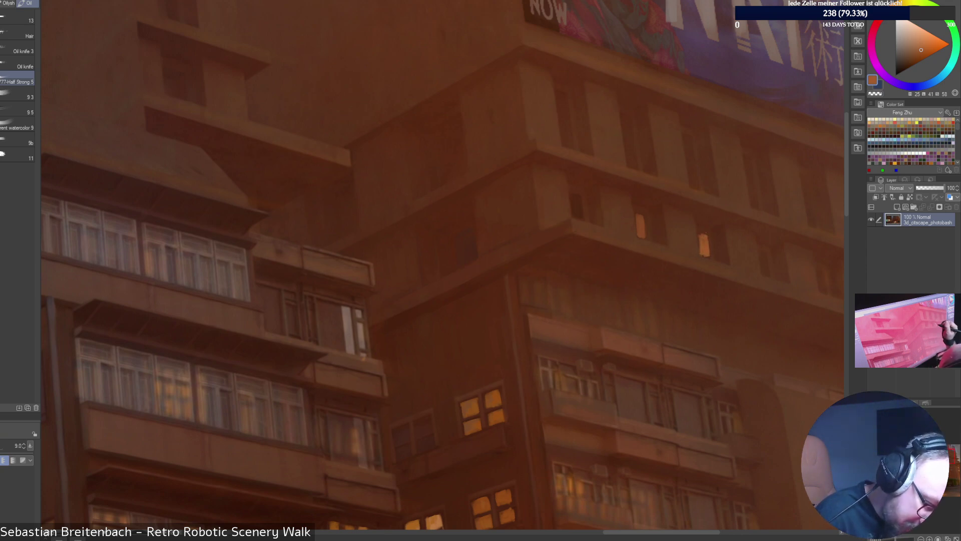
left_click(710, 236, "alt")
left_click_drag(710, 246, 710, 257)
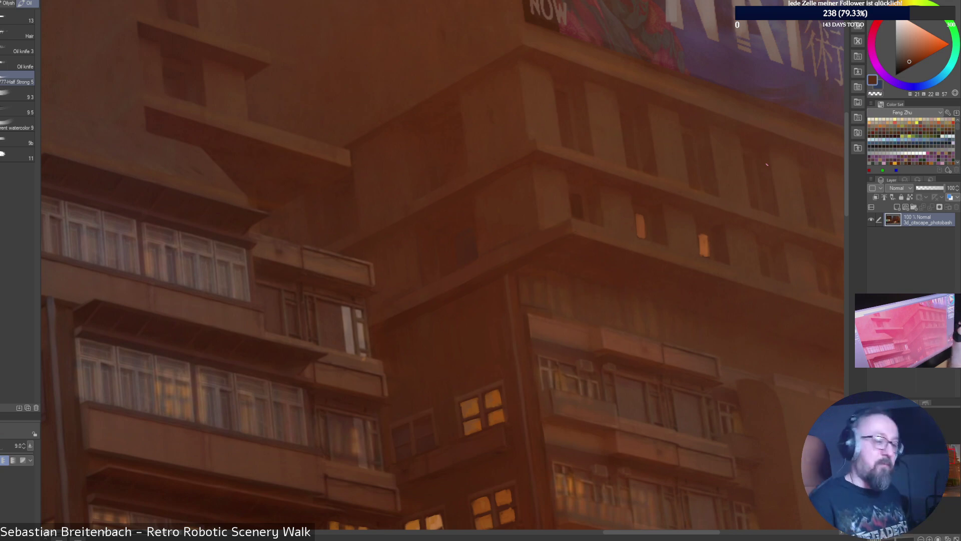
left_click(704, 246, "alt")
left_click(706, 253, "alt")
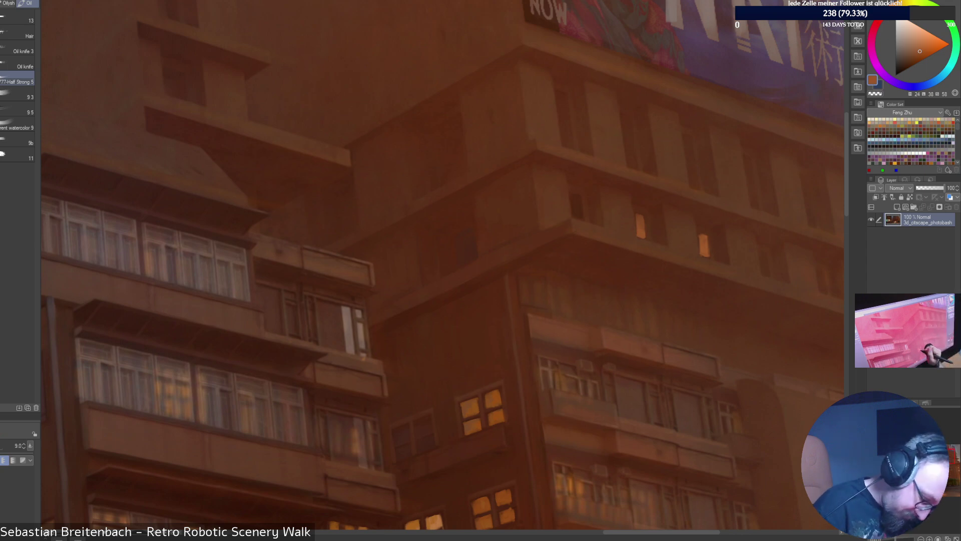
Paint a muted orange pane into the fourth window of the lower row and refine it with sampled browns.
left_click(637, 218, "alt")
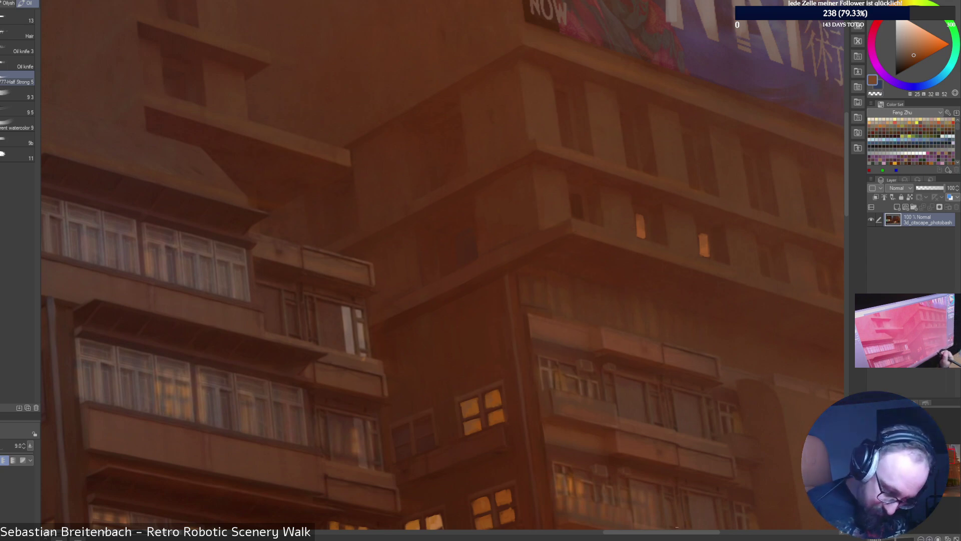
left_click_drag(677, 531, 718, 532)
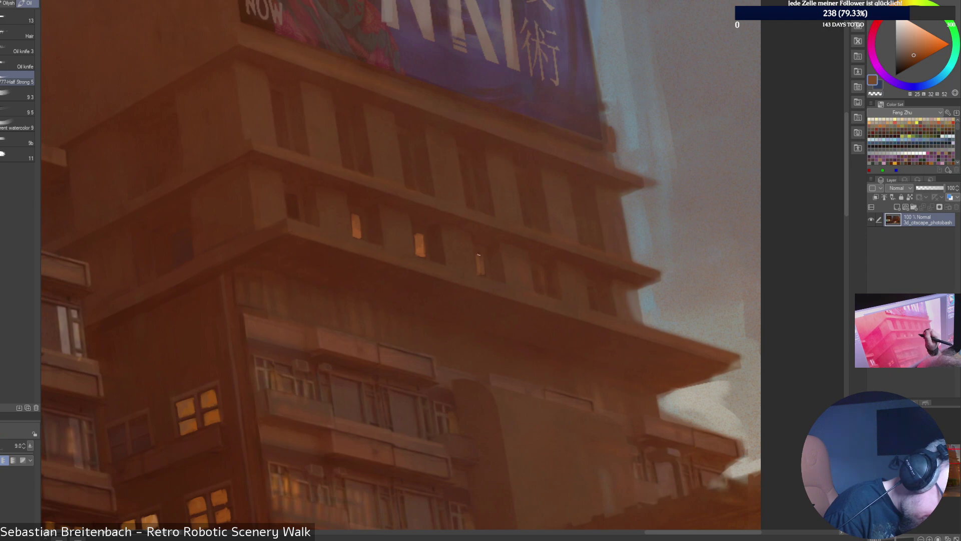
left_click(471, 274, "alt")
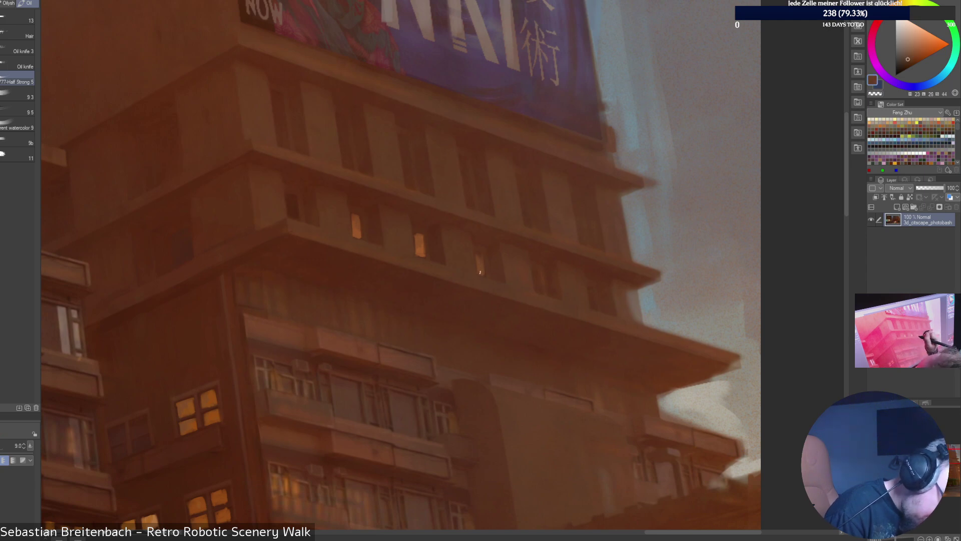
left_click(588, 281, "alt")
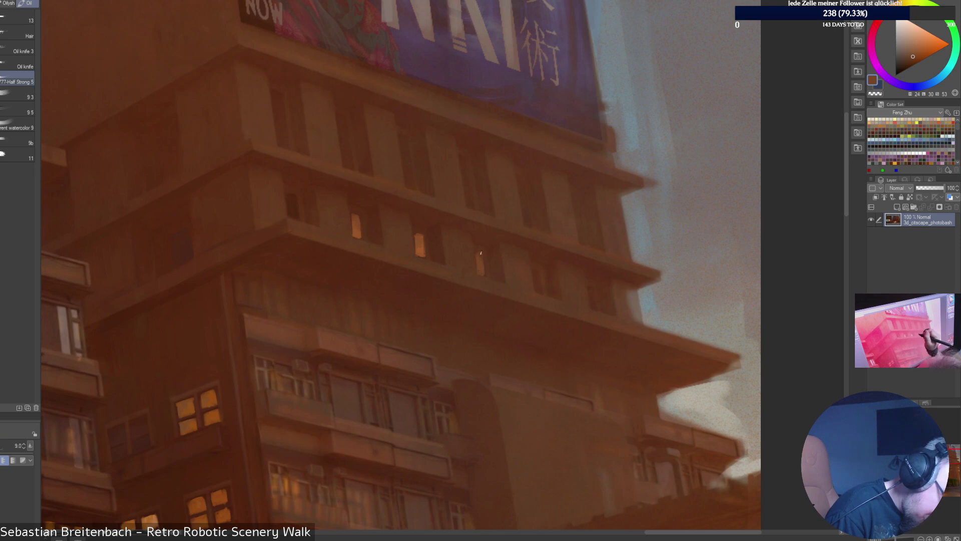
Add a dim orange-brown pane to the fifth window of the lower row and touch up the adjacent recesses with sampled browns.
left_click(536, 281, "alt")
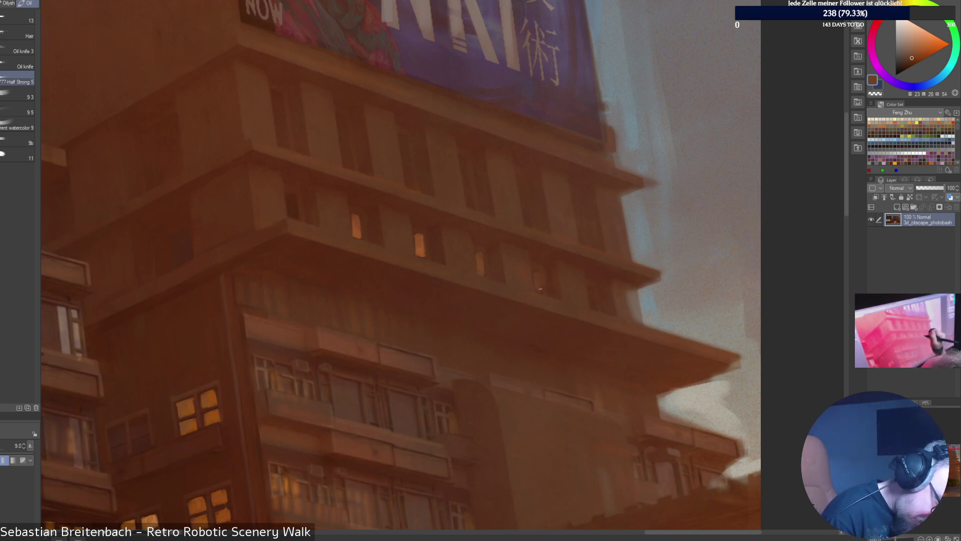
left_click(552, 285, "alt")
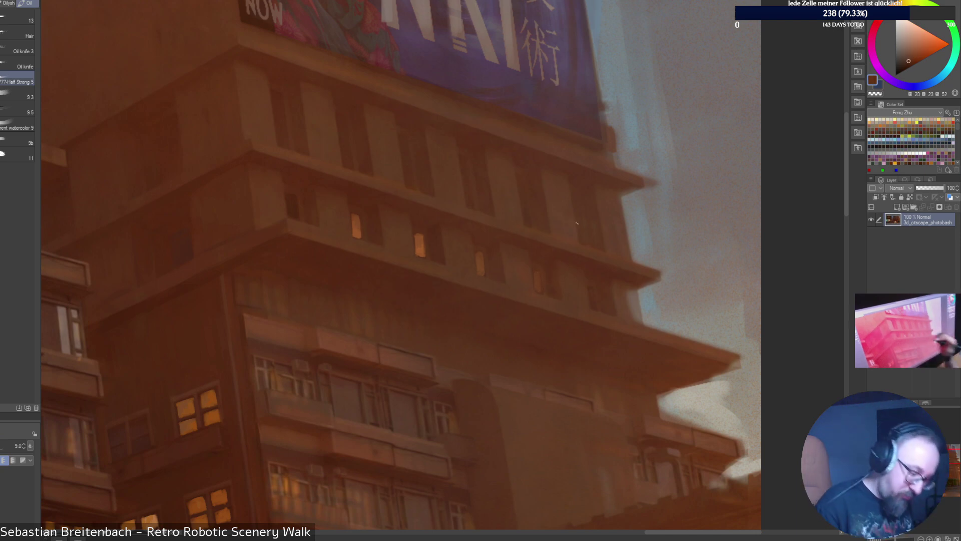
left_click(555, 278, "alt")
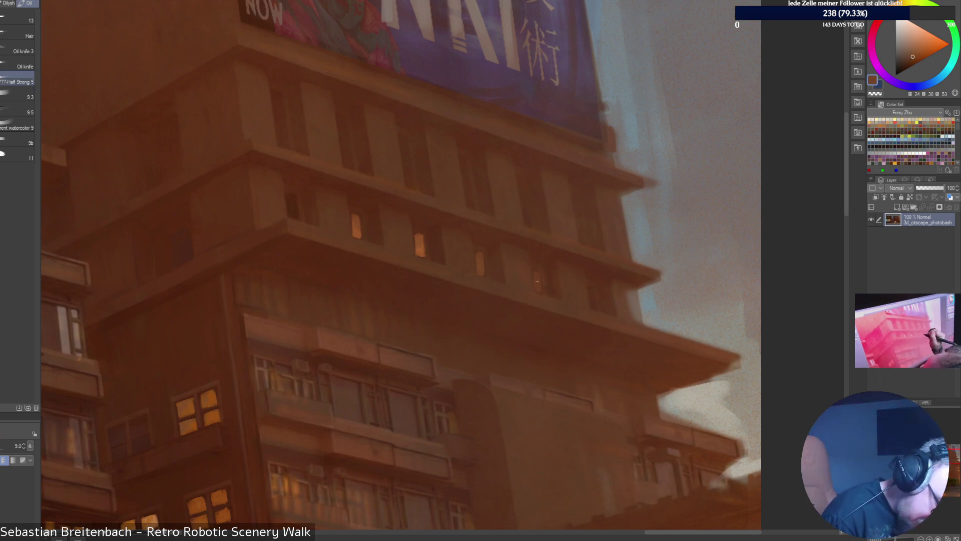
left_click(575, 294, "alt")
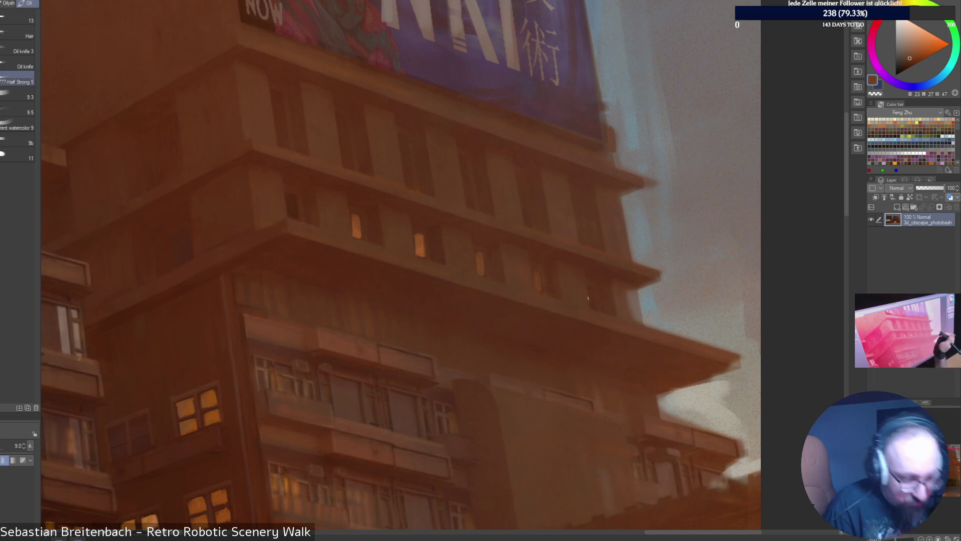
left_click(551, 270, "alt")
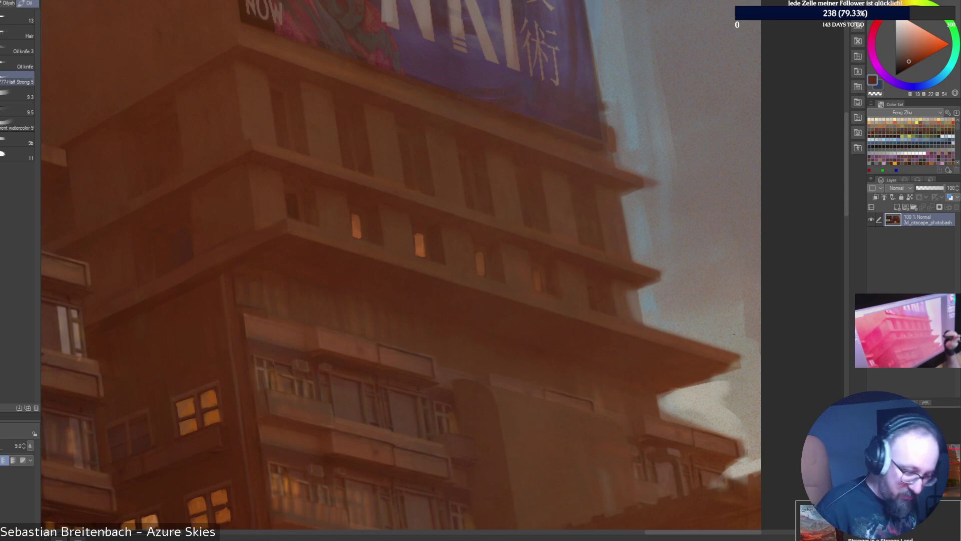
Paint sampled greyish blue into the sky along the building's outer edge and ledge tips, varying the brush size up to 50.
left_click(660, 314, "alt")
key("]")
key("]")
key("]")
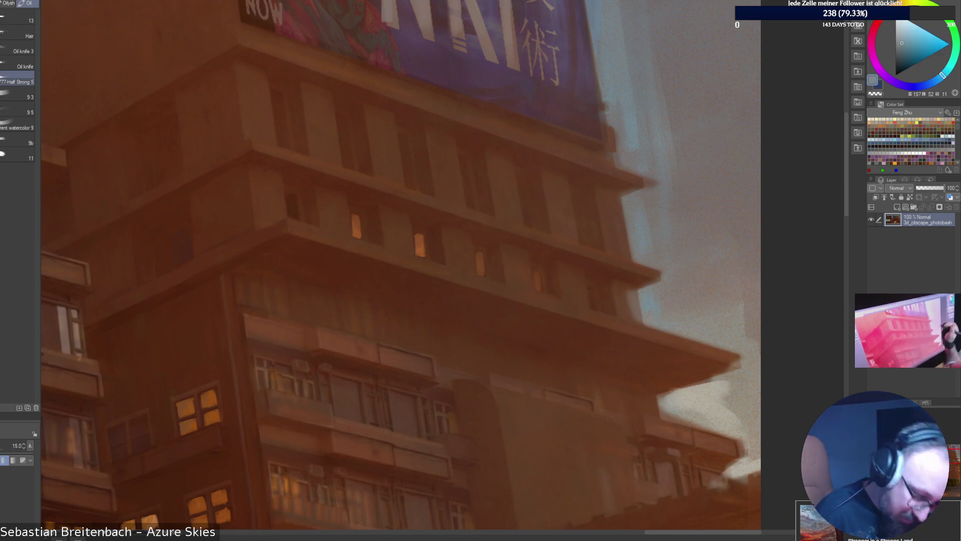
key("bracketright")
key("bracketright")
key("bracketright")
key("bracketright")
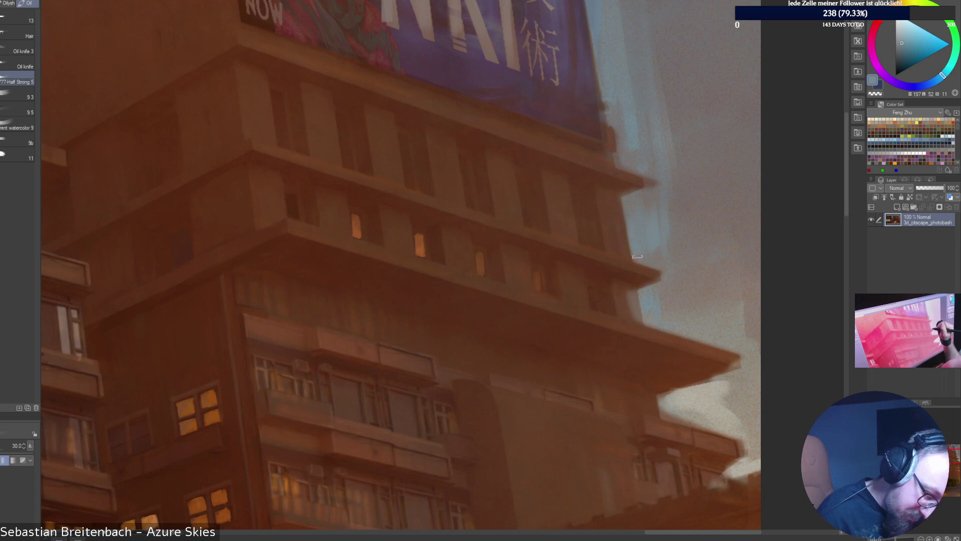
key("bracketleft")
key("bracketleft")
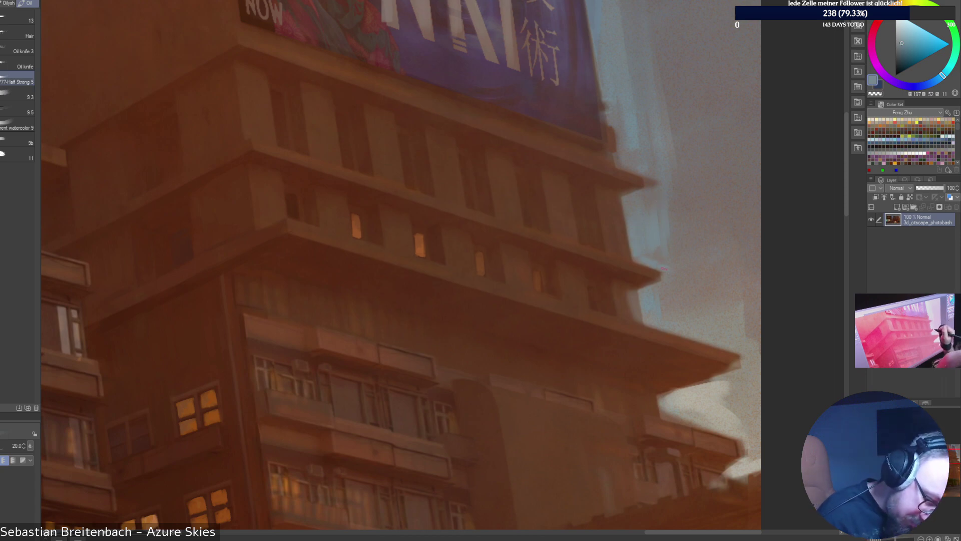
key("bracketright")
key("bracketright")
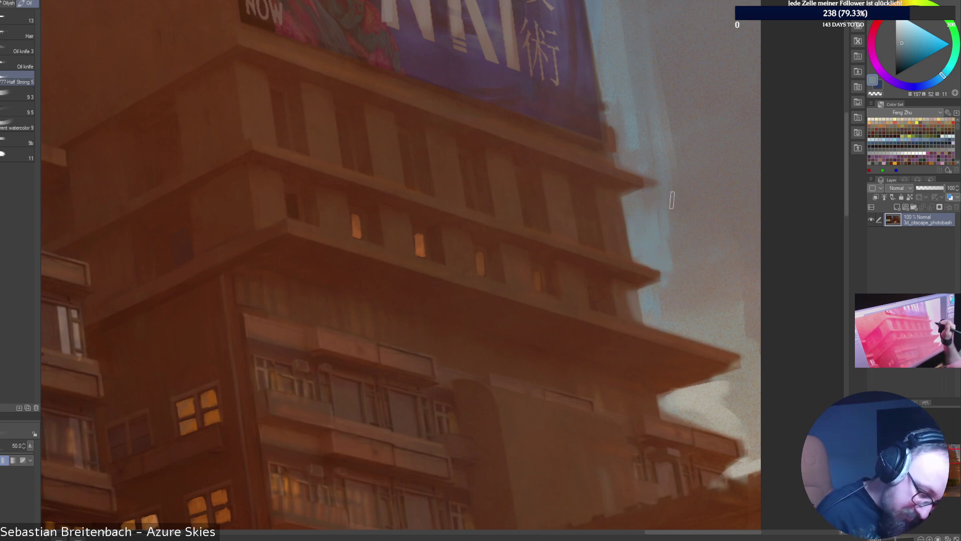
key("bracketright")
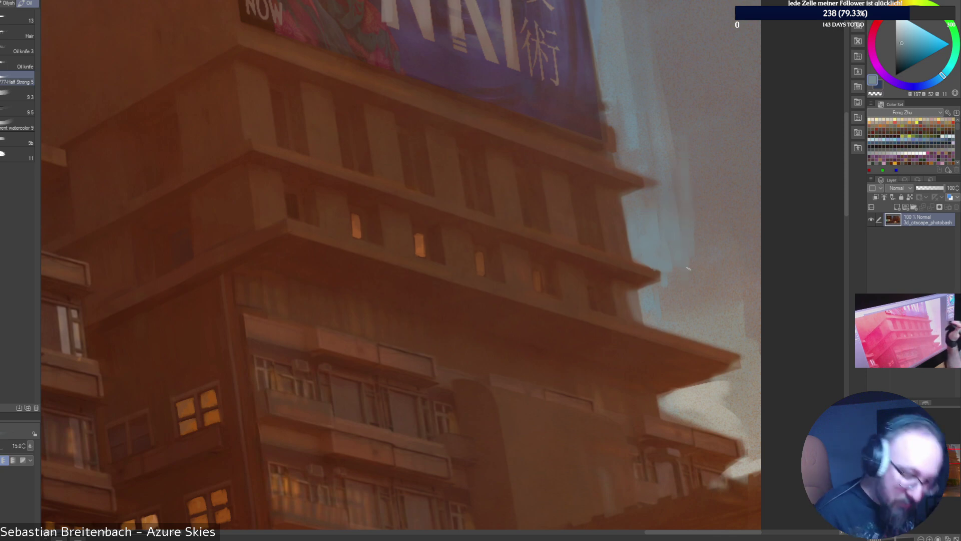
Paint sampled greys into the sky beside the building's upper ledges, raising the brush size to 45.
key("bracketright")
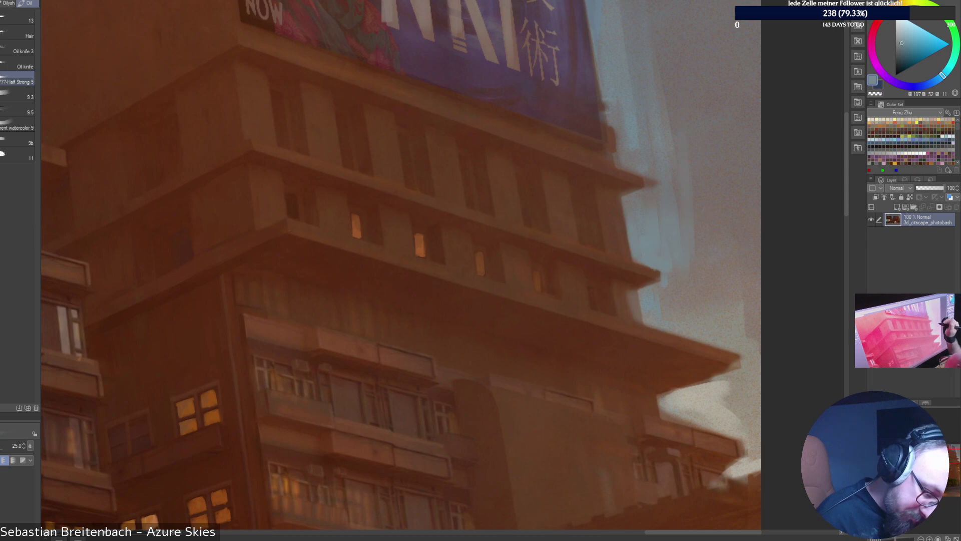
left_click(696, 195, "alt")
key("bracketright")
key("bracketright")
key("bracketright")
key("bracketright")
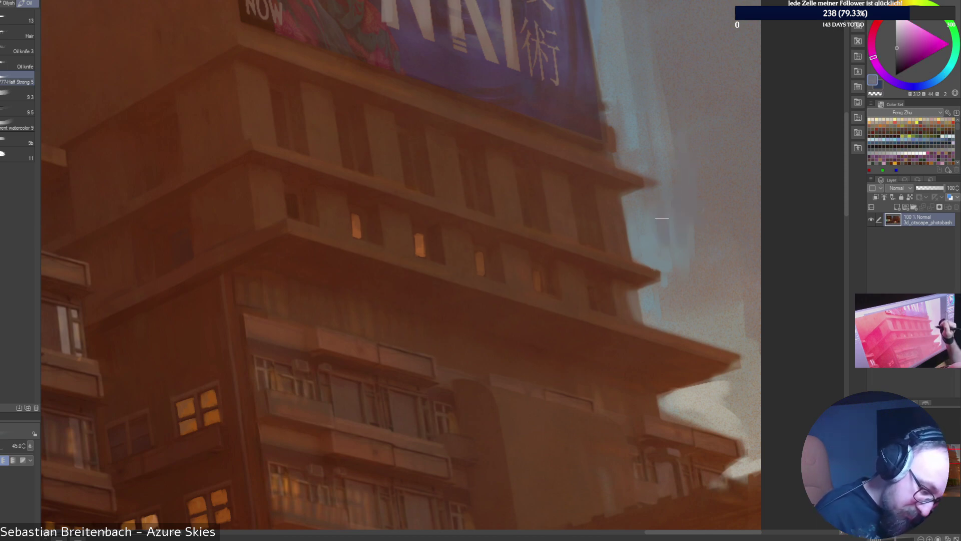
left_click(663, 213, "alt")
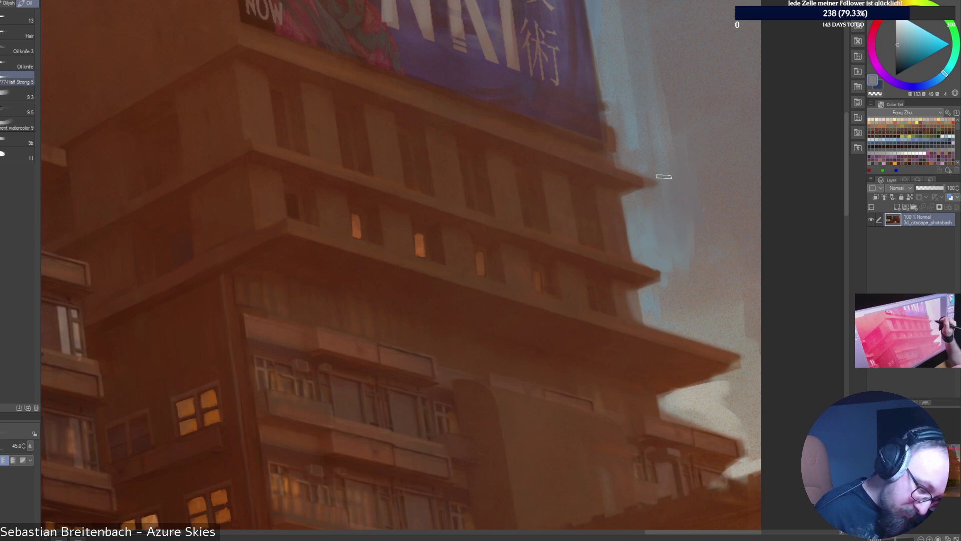
Touch up the sky directly under the upper ledge's tip with sampled grey at brush size 10.
key("bracketleft")
key("bracketleft")
key("bracketleft")
key("bracketleft")
key("bracketleft")
key("bracketleft")
key("bracketleft")
left_click(643, 185, "alt")
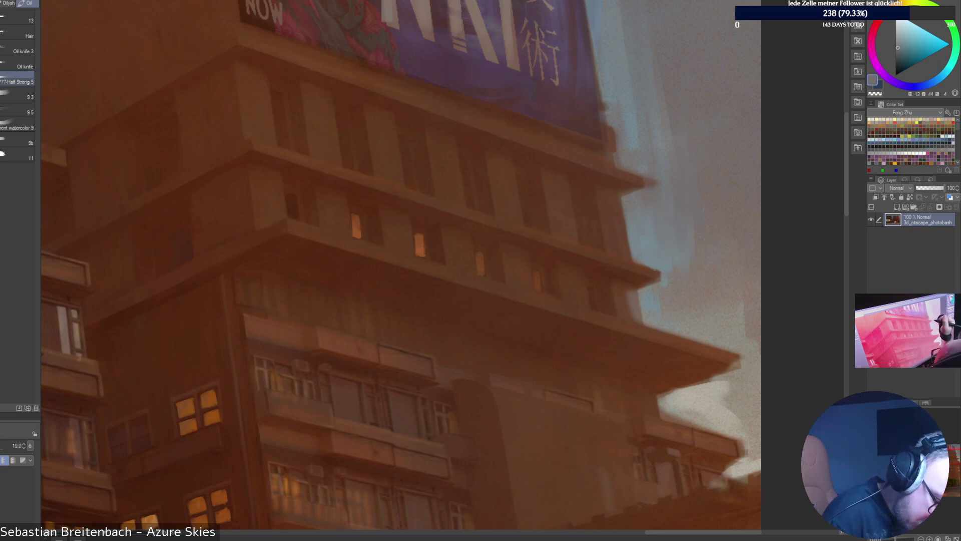
Refine the upper ledge's tip with sampled brown and trim the sky around it with sampled greys at brush size 12.5.
key("bracketright")
key("bracketright")
key("bracketright")
left_click(641, 180, "alt")
left_click_drag(641, 177, 649, 183)
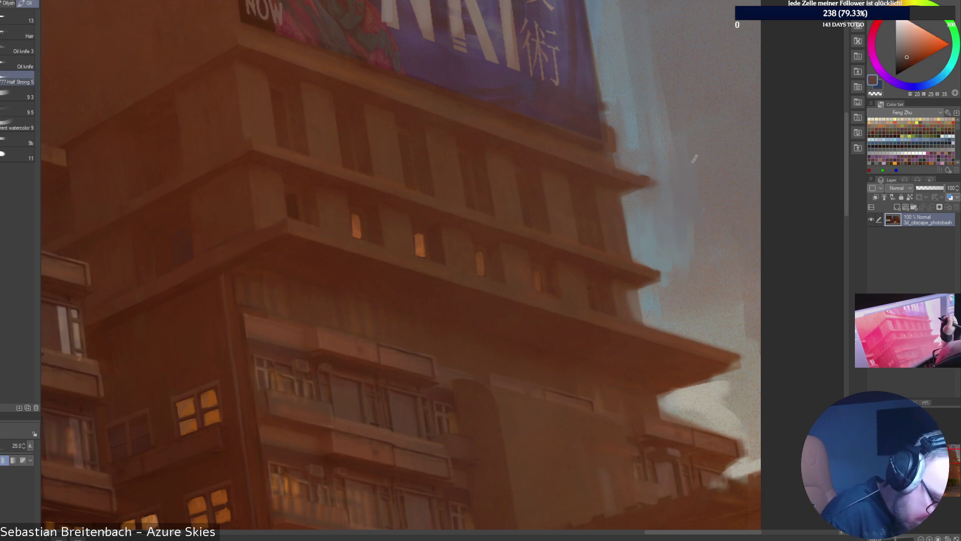
key("ctrl+z")
key("bracketleft")
key("bracketleft")
key("bracketleft")
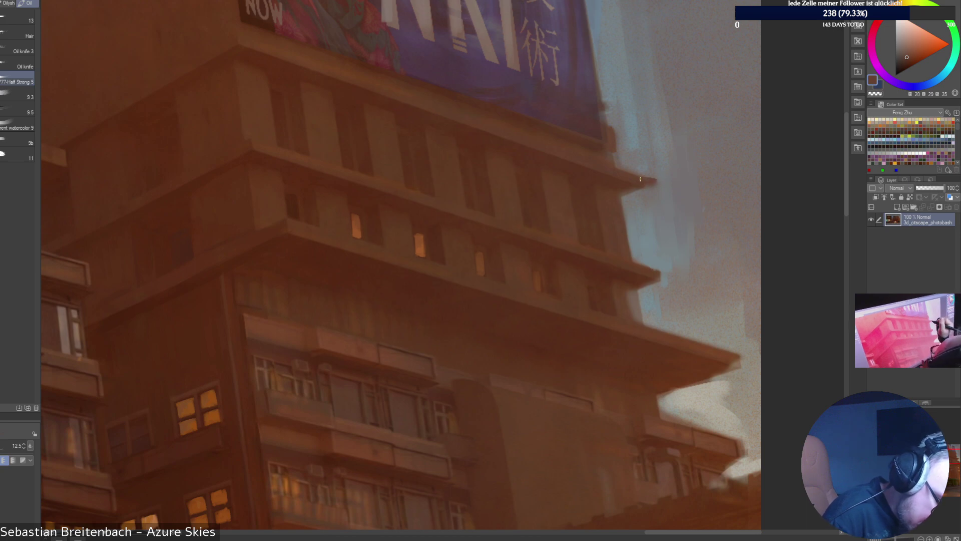
left_click(641, 175, "alt")
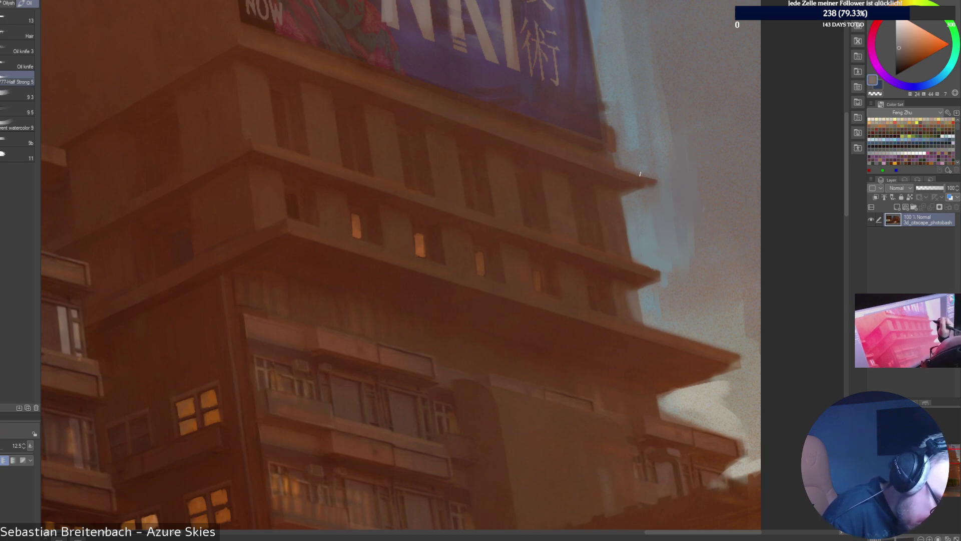
left_click(637, 192, "alt")
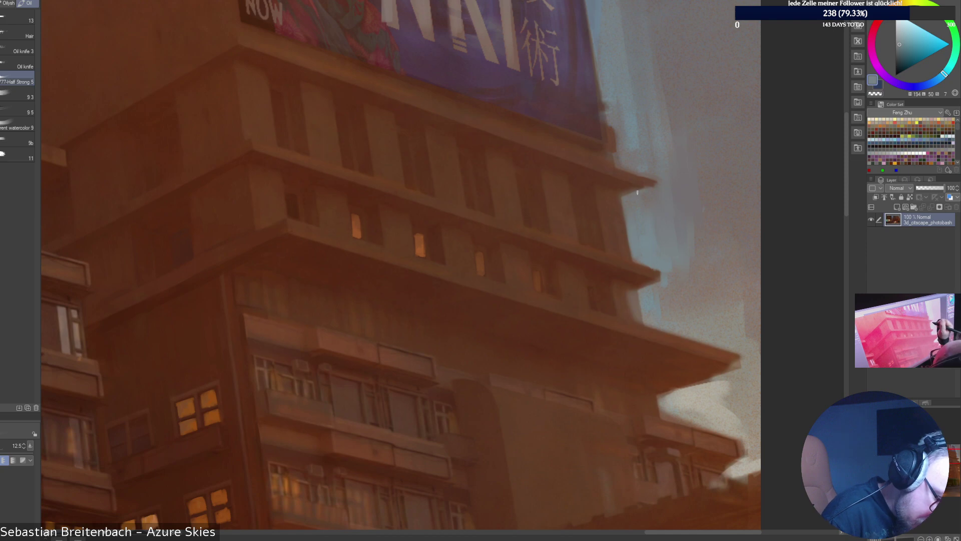
key("bracketright")
key("bracketright")
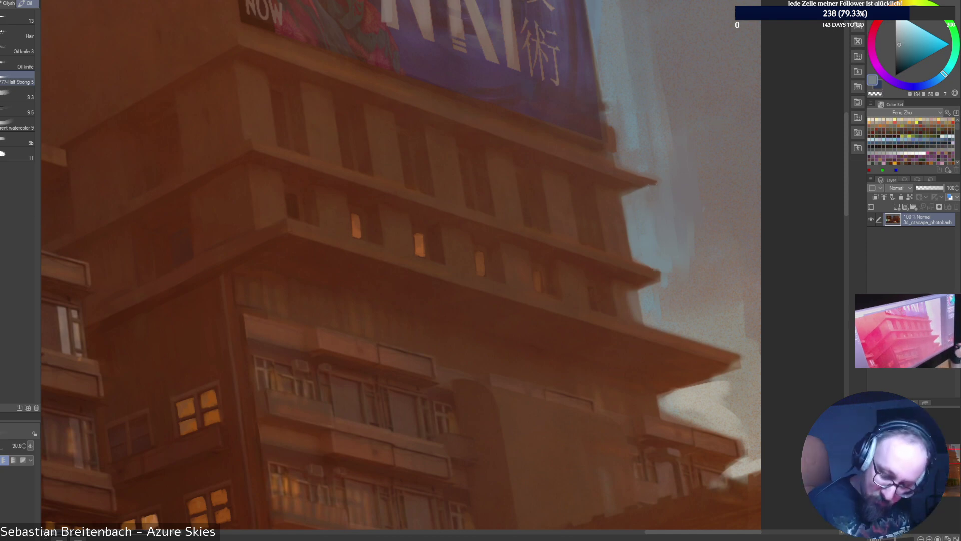
Brush sampled neutral greys broadly into the sky beside the NKI billboard, raising the brush size to 150.
key("ctrl+0")
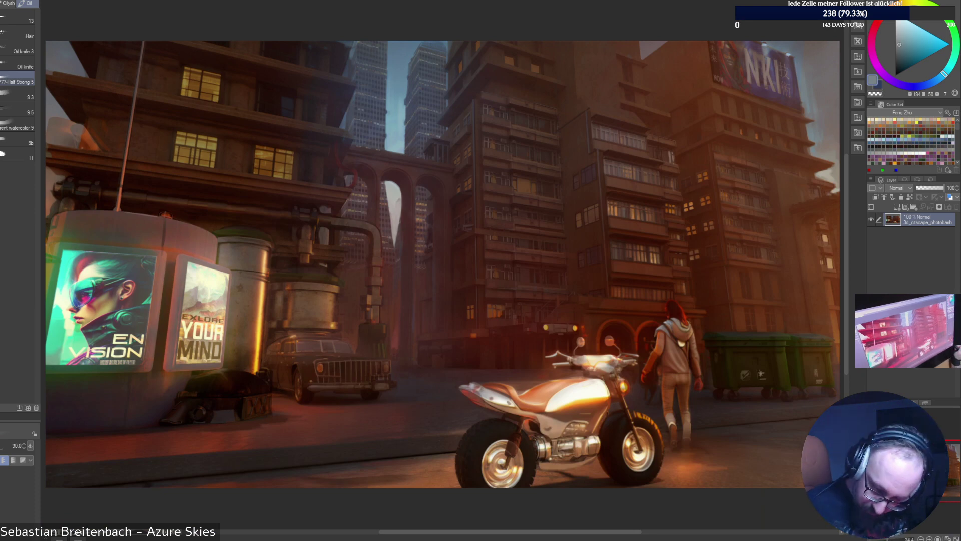
key("ctrl+plus")
left_click_drag(701, 215, 404, 355)
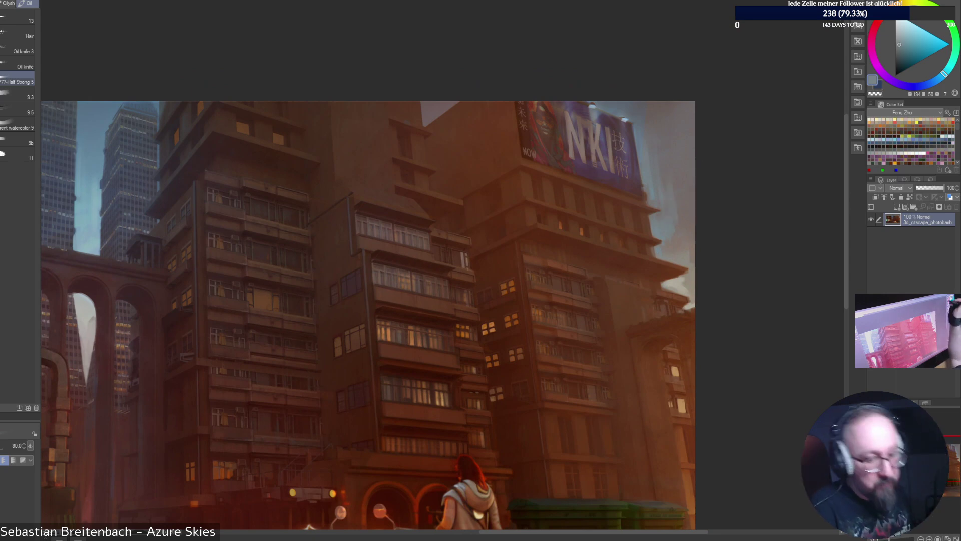
left_click(669, 178, "alt")
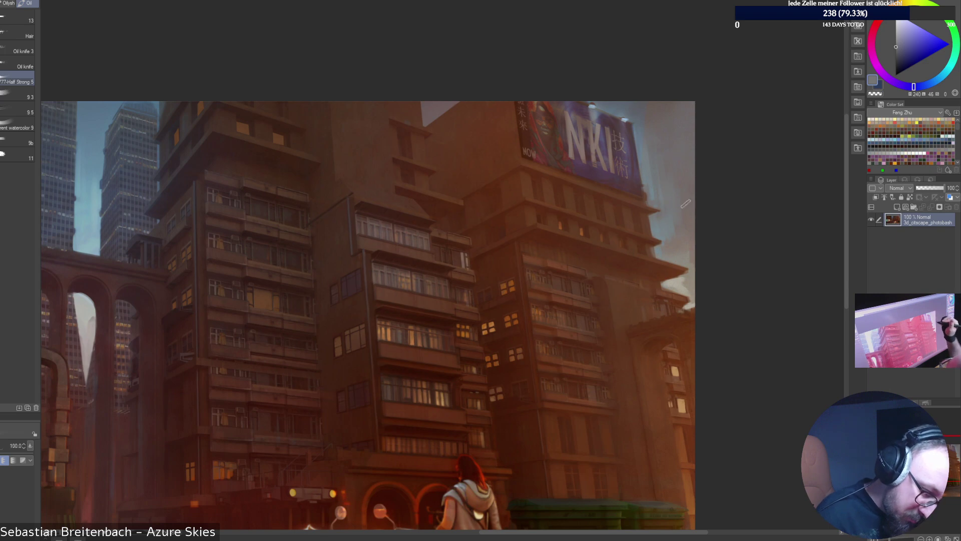
key("bracketright")
key("bracketright")
key("bracketright")
left_click(668, 153, "alt")
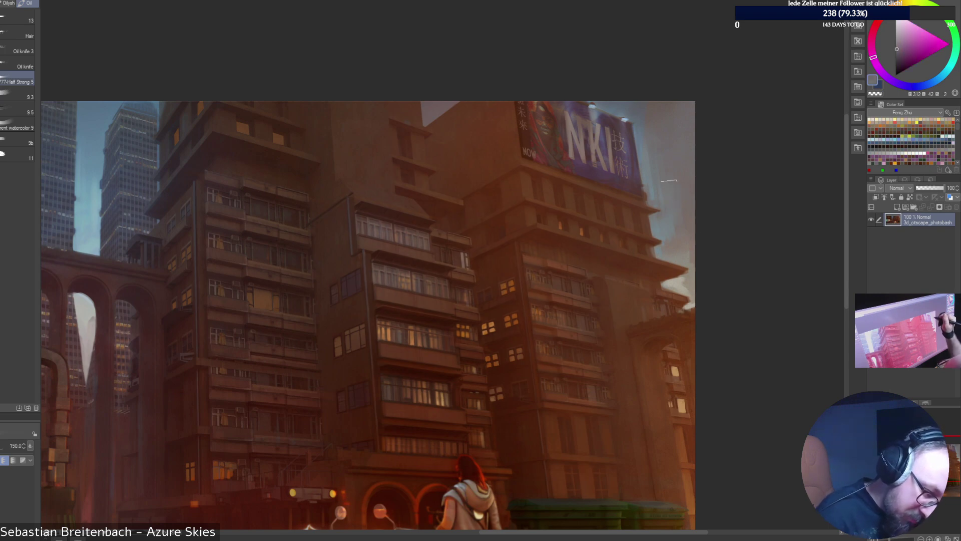
Paint sampled bluish grey along the NKI billboard's outer edge and up to the canvas edge at brush sizes 70 to 80.
key("bracketleft")
key("bracketleft")
key("bracketleft")
left_click(651, 147, "alt")
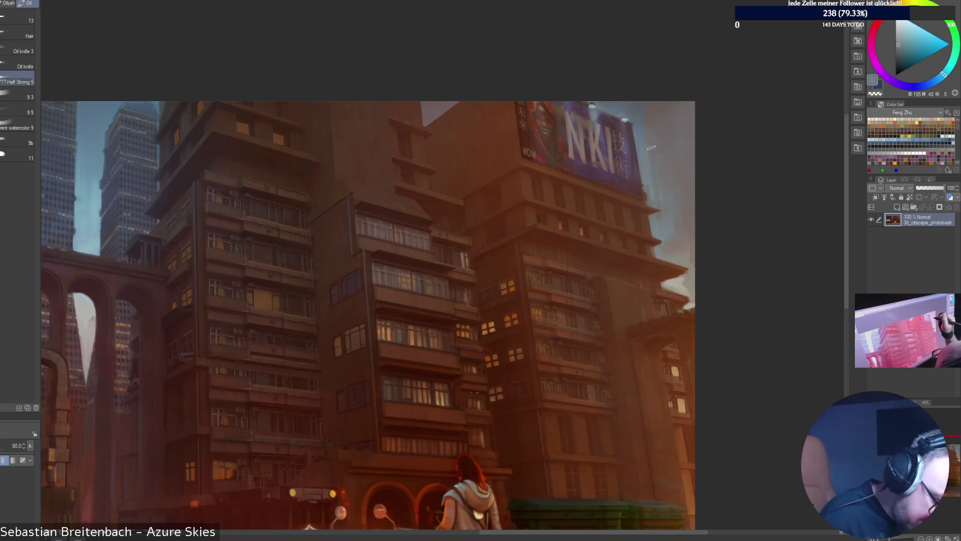
key("bracketleft")
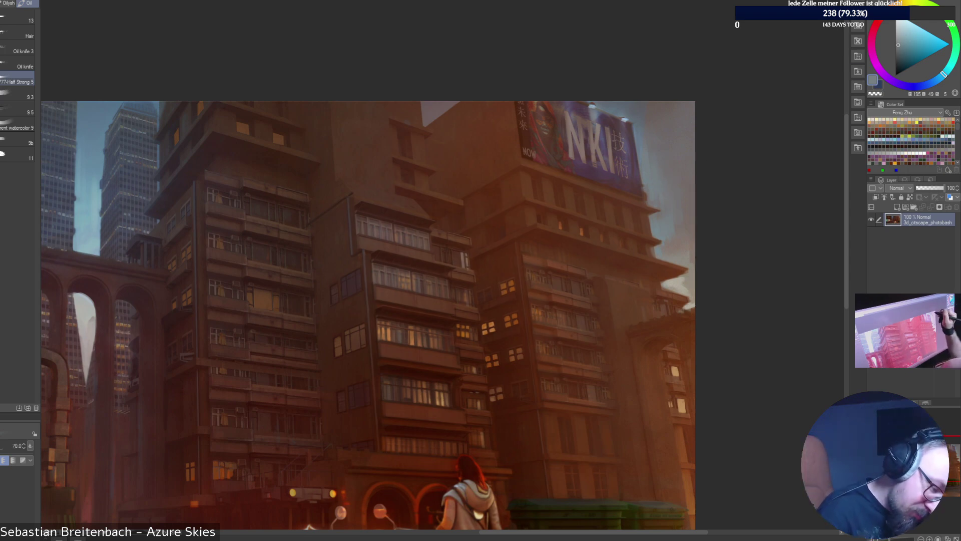
left_click(647, 104, "alt")
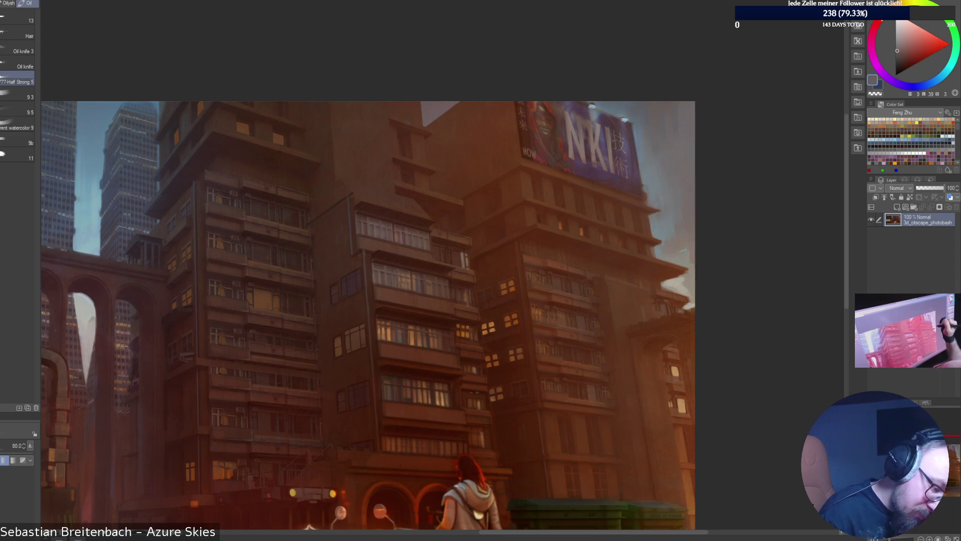
Blend sampled warm and bluish greys through the outer strip of sky at brush size 175.
left_click(669, 107, "alt")
key("]")
key("]")
key("]")
key("]")
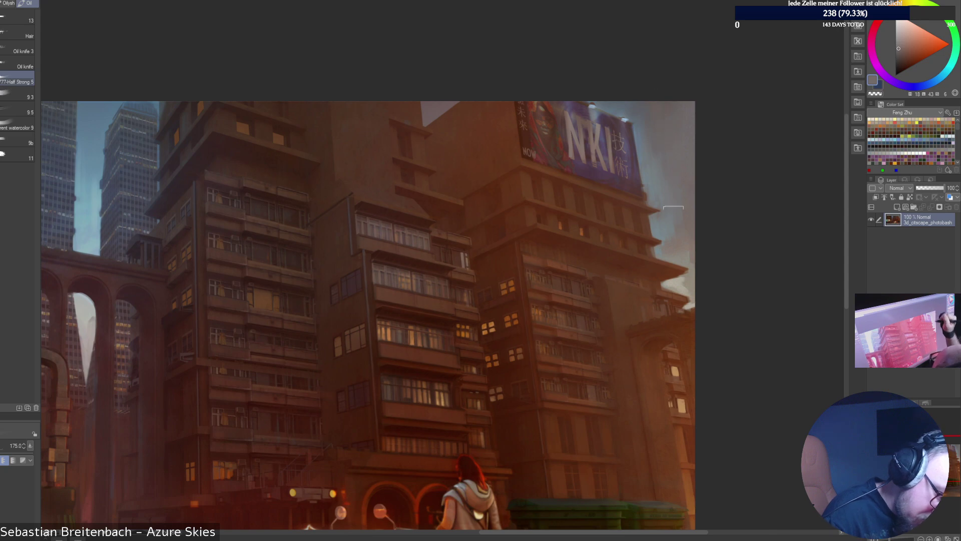
left_click(656, 132, "alt")
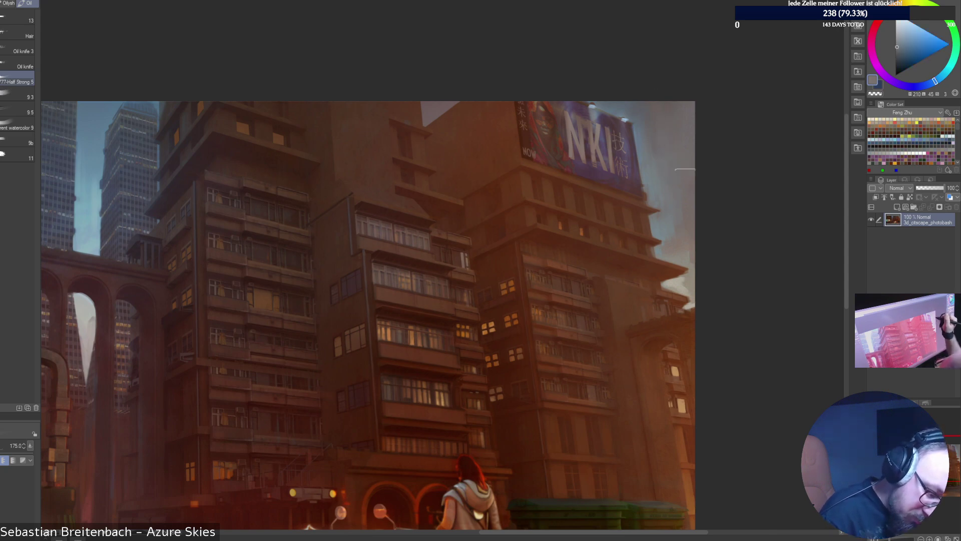
Smooth the sky above the lower roof tip with sampled greyish blues, reducing the brush size to 60.
key("bracketleft")
key("bracketleft")
key("bracketleft")
key("bracketleft")
key("bracketleft")
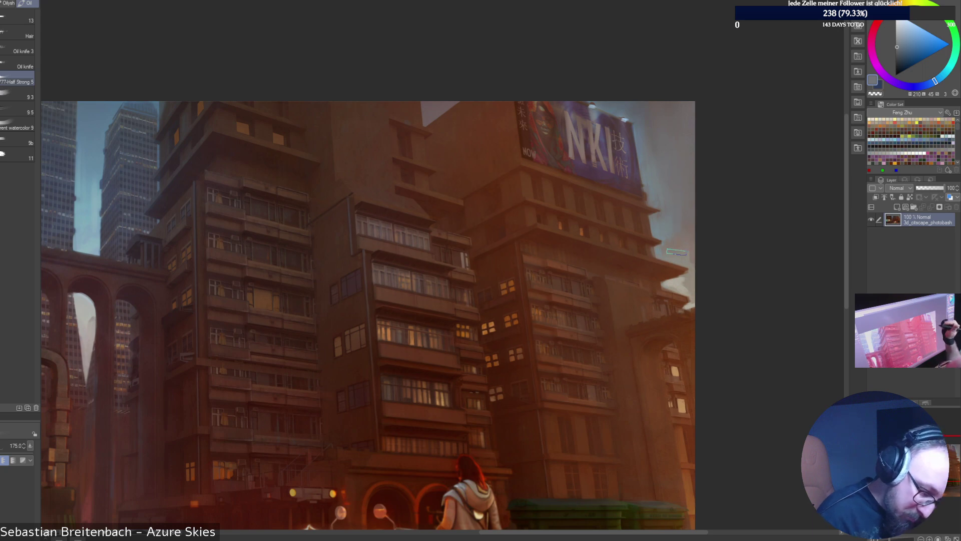
left_click(666, 213, "alt")
left_click(666, 212, "alt")
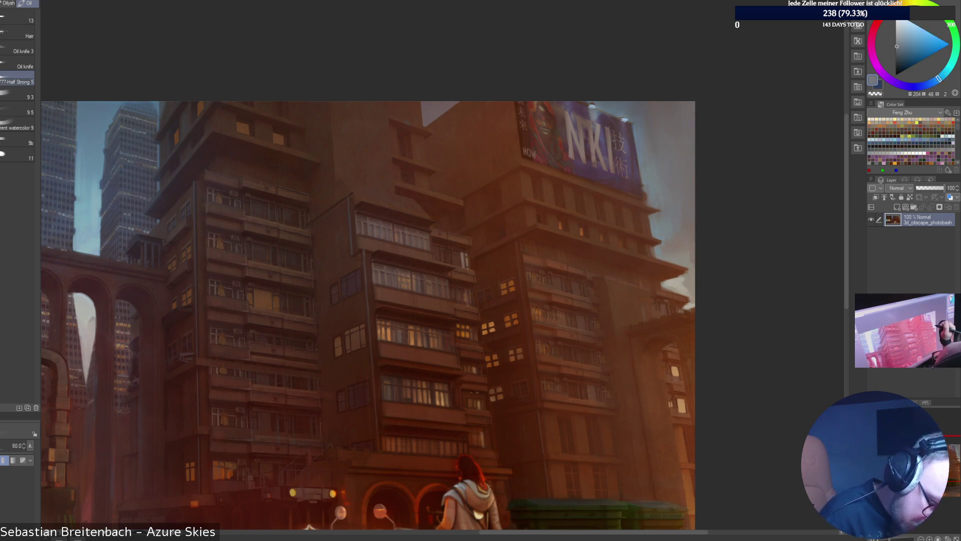
left_click(666, 213, "alt")
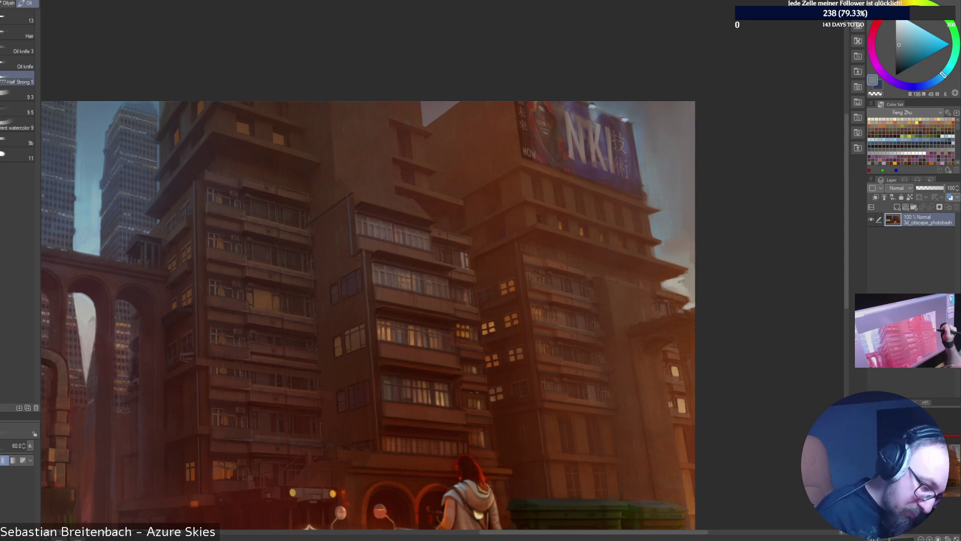
Rework the sky beside the ledges and billboard with sampled grey and blue tones at brush size 80.
left_click(687, 221, "alt")
key("bracketright")
key("bracketright")
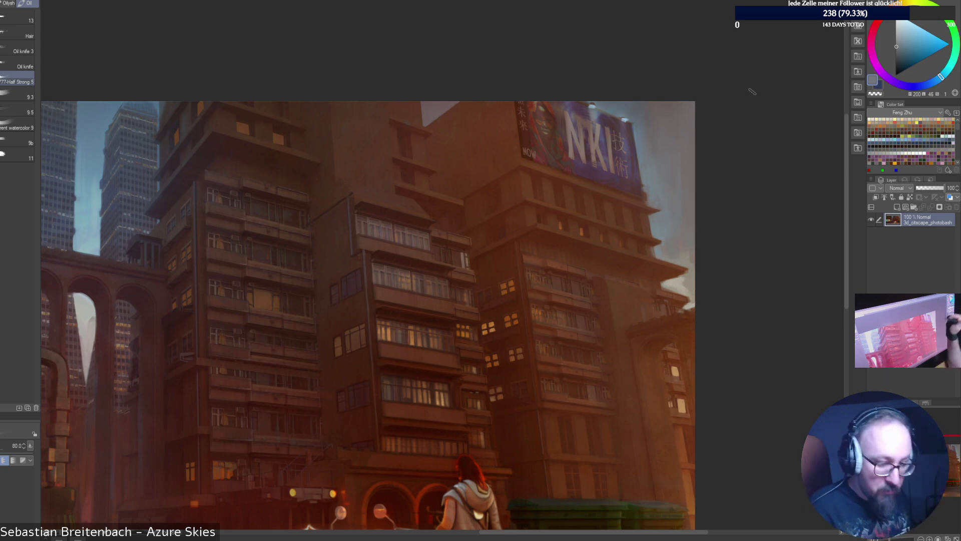
left_click(669, 230, "alt")
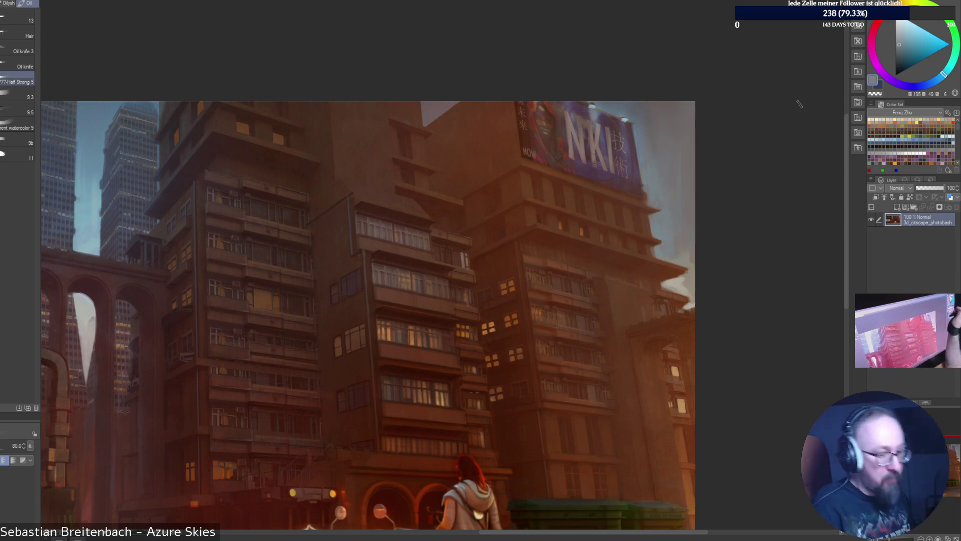
left_click(649, 143, "alt")
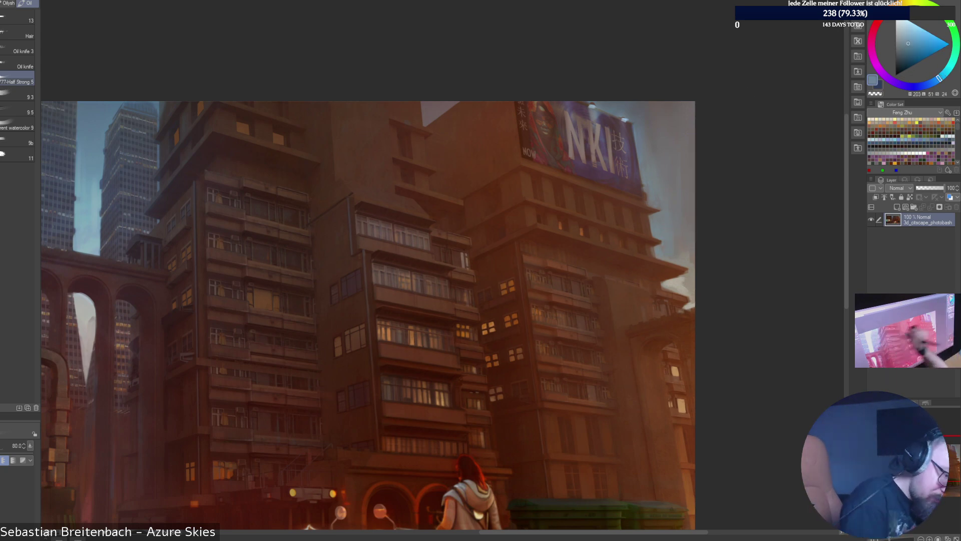
left_click(648, 163, "alt")
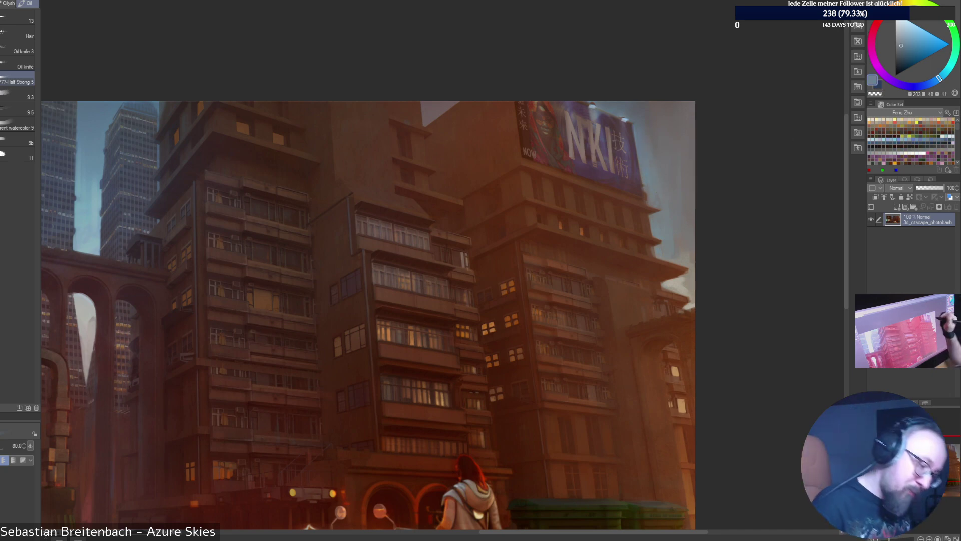
Even out the sky from the canvas's upper edge down past the billboard with sampled grey and greyish blue.
left_click(657, 171, "alt")
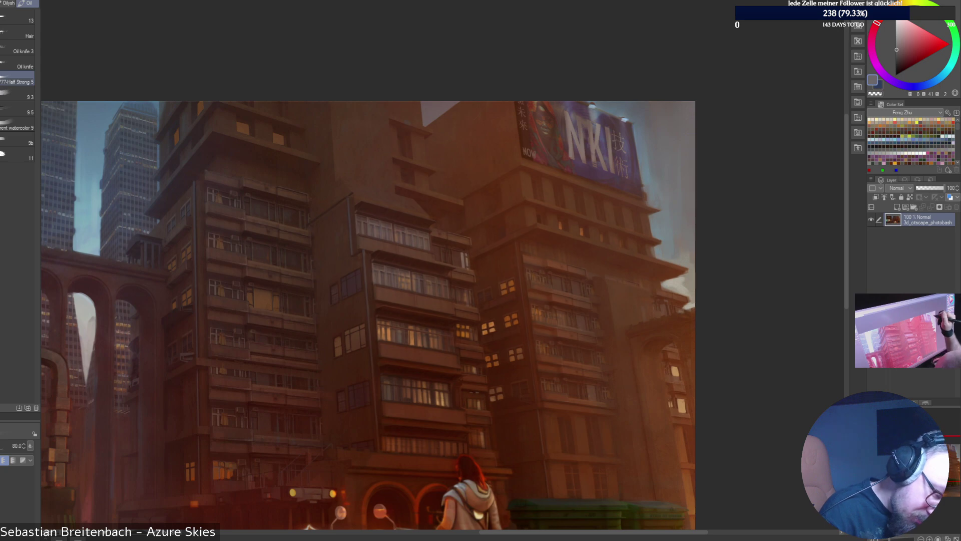
left_click(652, 104, "alt")
left_click(651, 131, "alt")
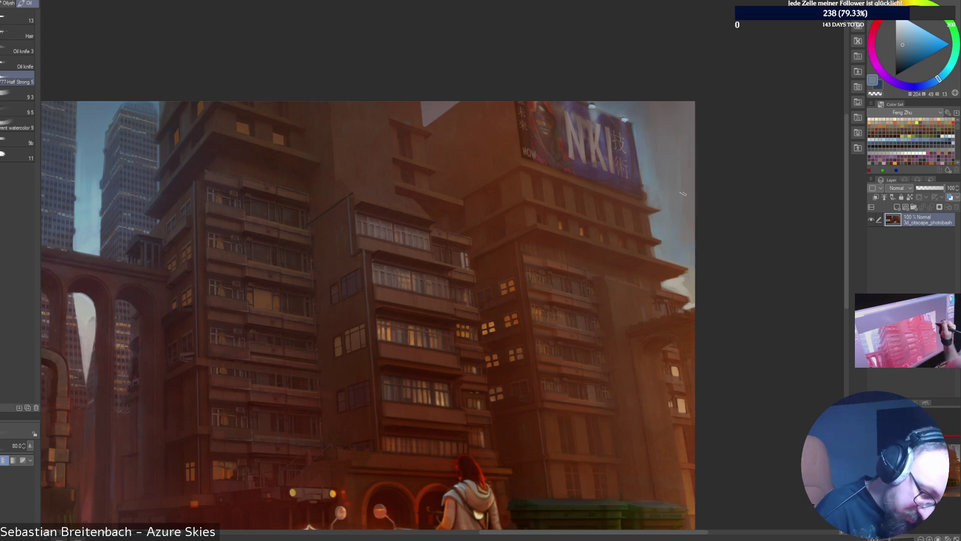
key("bracketleft")
key("bracketleft")
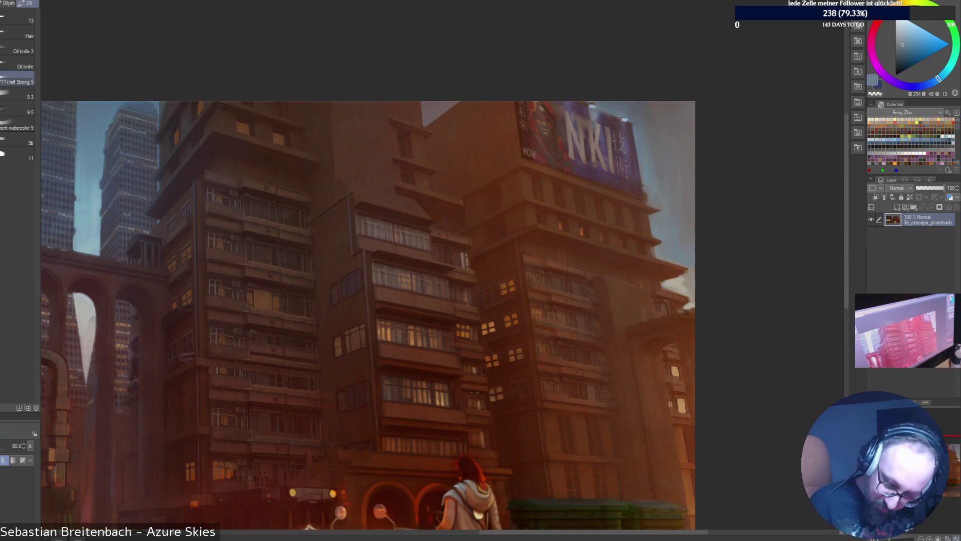
Brush sampled light blue and greyish blue down the sky beside the billboard at brush size 125.
key("ctrl+0")
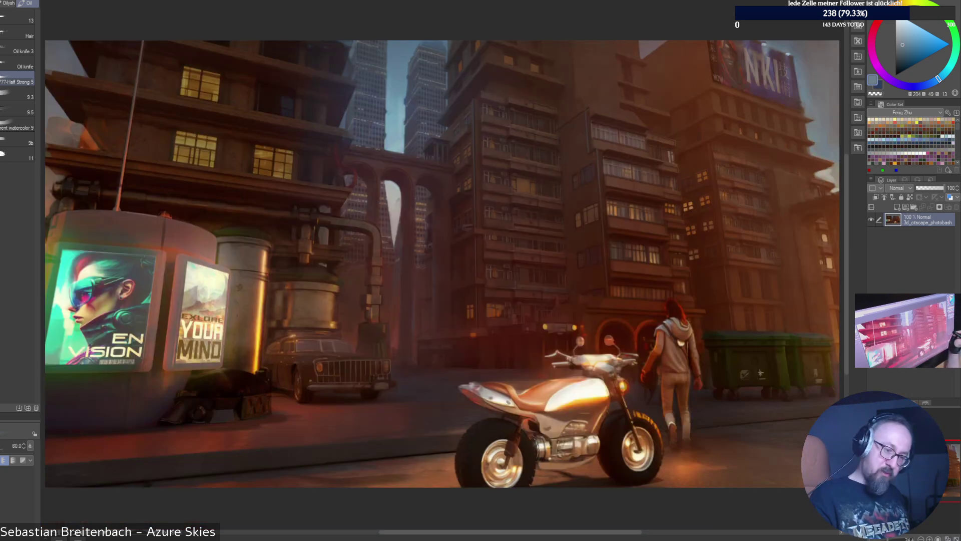
left_click(815, 60, "alt")
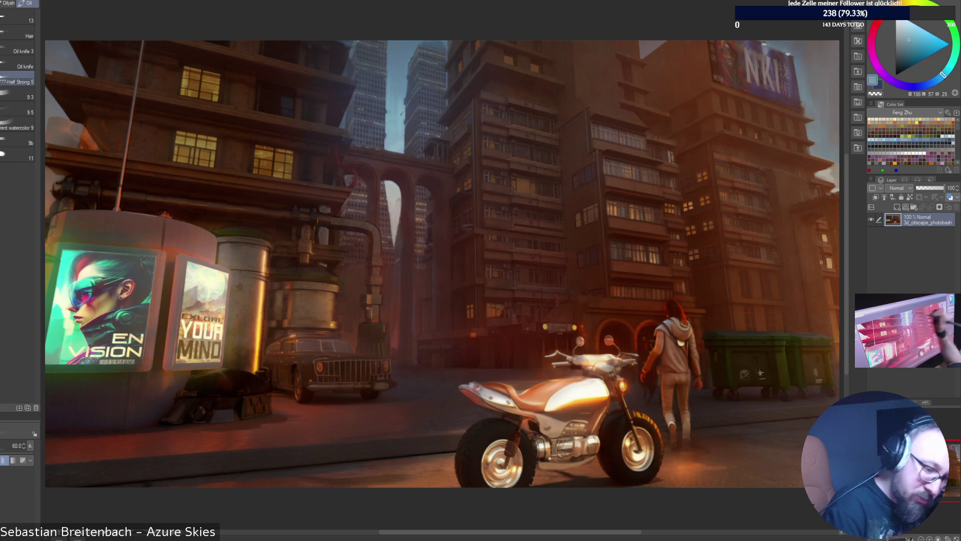
key("bracketright")
key("bracketright")
key("bracketright")
key("bracketright")
left_click_drag(816, 59, 819, 108)
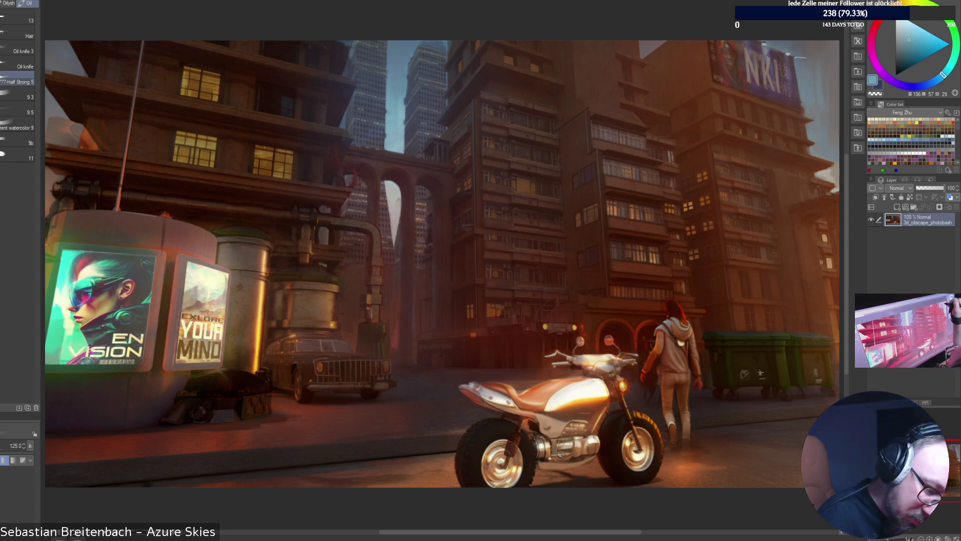
left_click(804, 68, "alt")
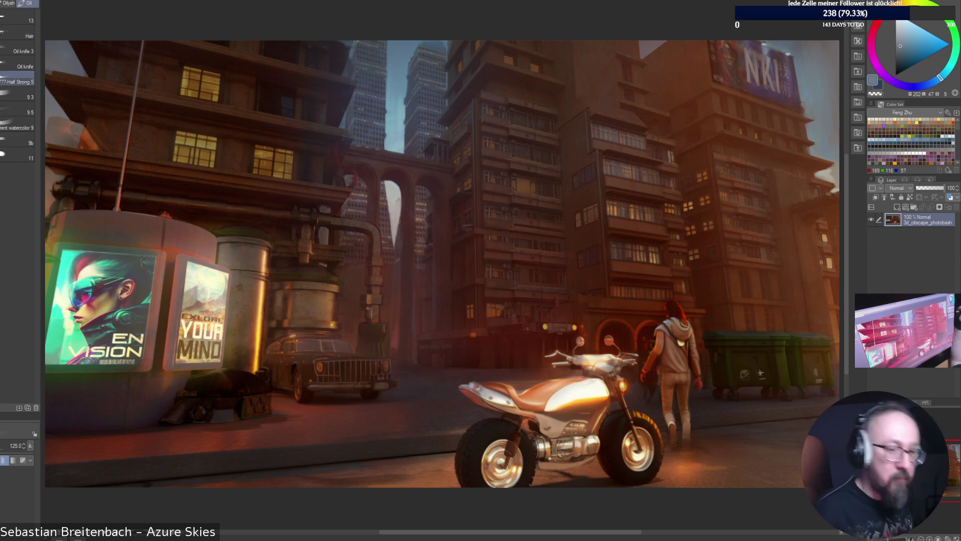
key("[")
key("[")
key("[")
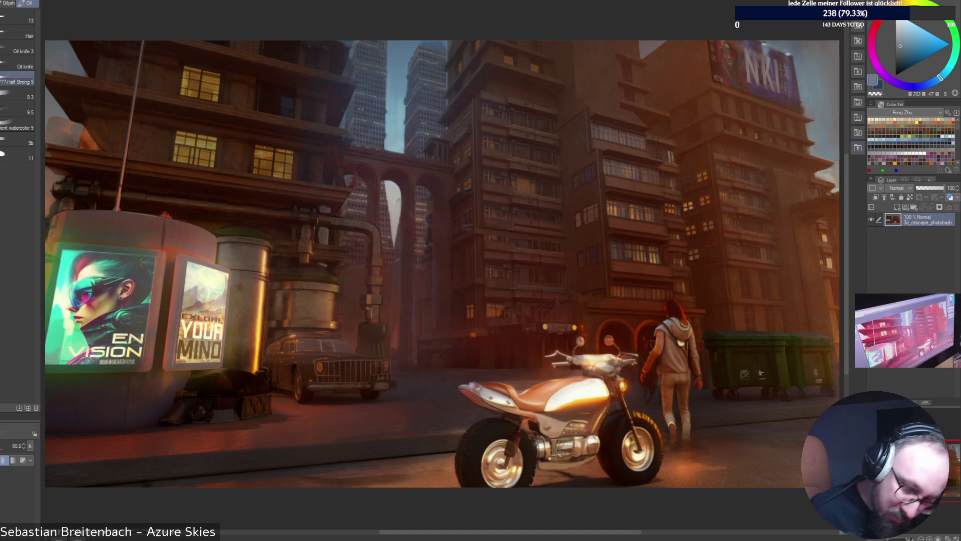
Define the lower roof tip with sampled greyish blue at brush size 15 and extend the sky down beside it.
scroll(820, 204, "up", 4)
left_click_drag(322, 95, 322, 234)
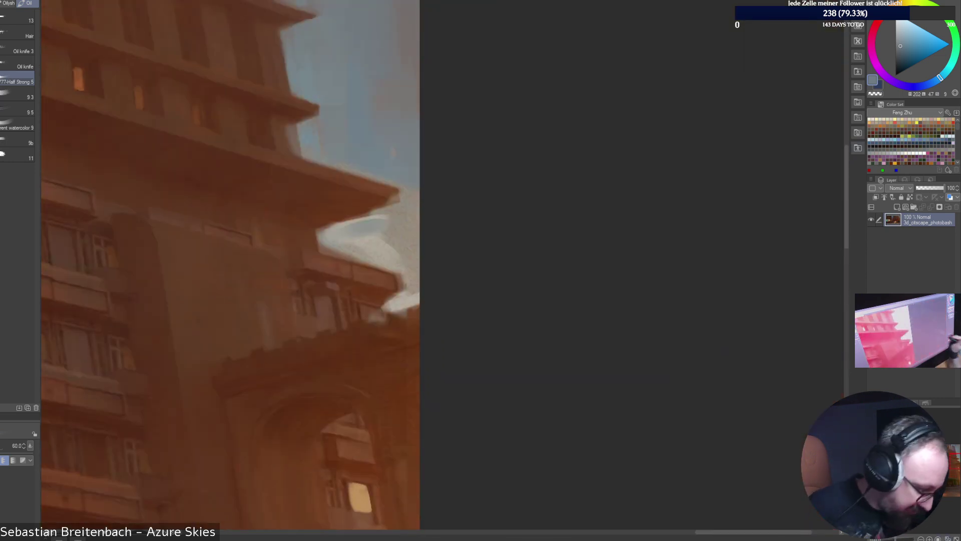
key("[")
key("[")
key("[")
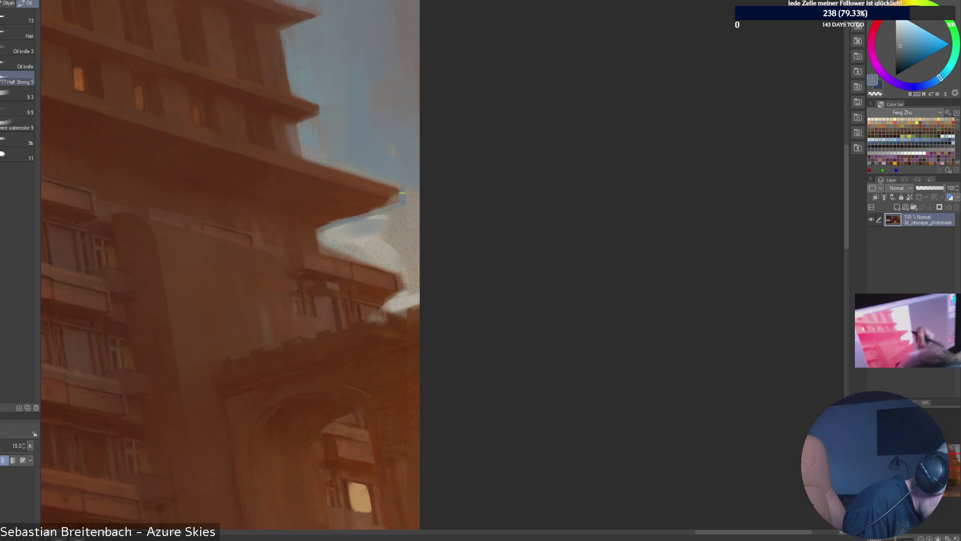
left_click(385, 194, "alt")
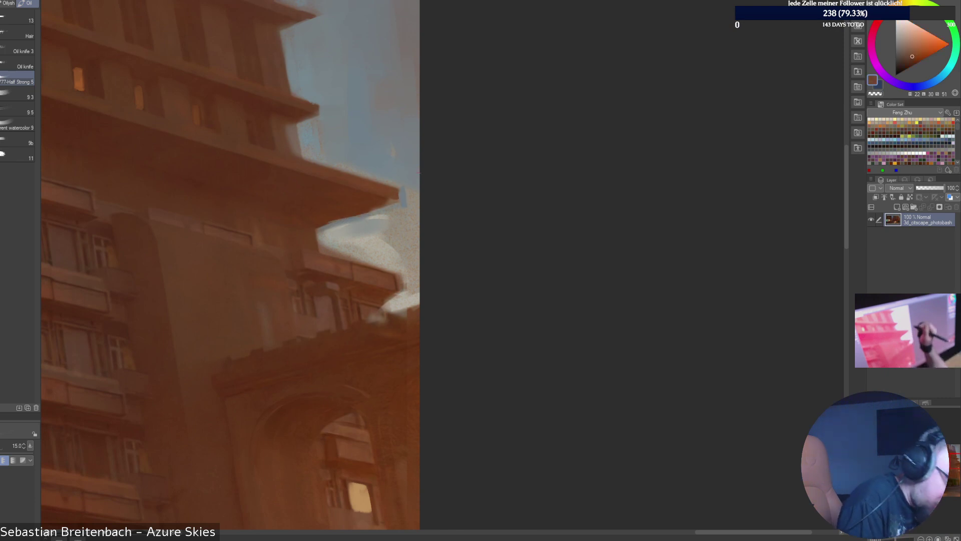
left_click(404, 194, "alt")
left_click_drag(414, 203, 406, 245)
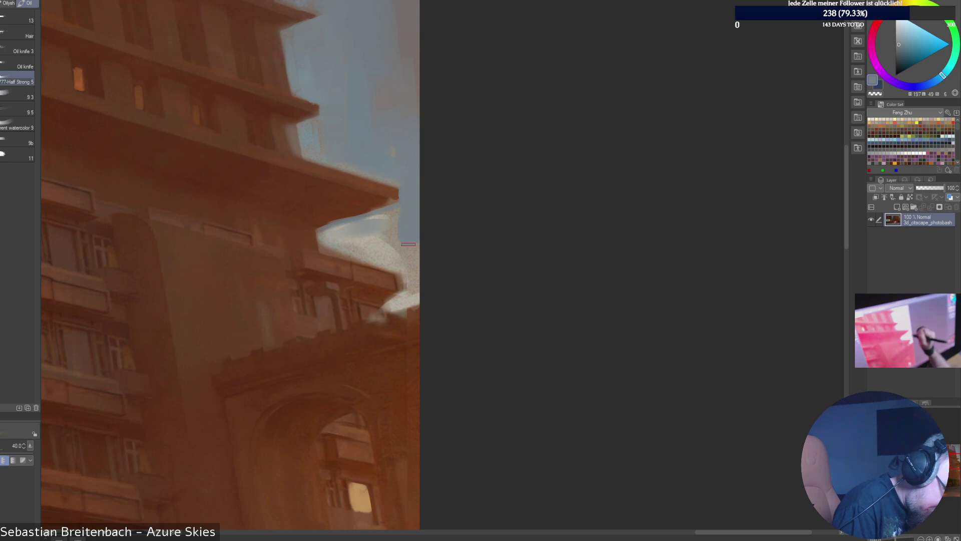
Cover the pale cloud between the roof overhang and the lower ledge with the greyish sky blue.
key("bracketright")
left_click_drag(343, 230, 388, 232)
mouse_move(336, 234)
left_mouse_down()
mouse_move(353, 241)
mouse_move(330, 246)
mouse_move(418, 265)
left_mouse_up()
key("bracketleft")
key("bracketleft")
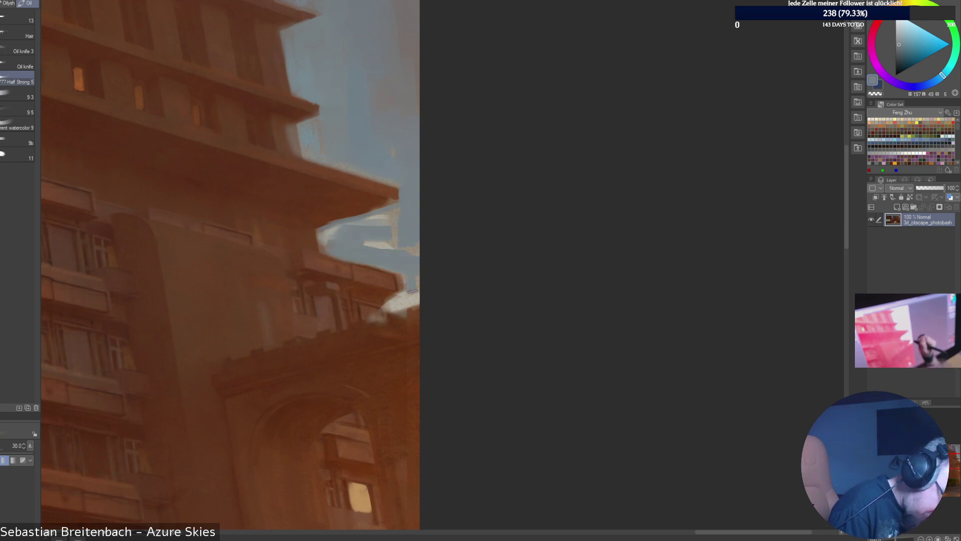
Trim the lower ledge's tip and cover the pale sky remnants around it with greyish blue at brush size 15.
key("bracketleft")
key("bracketleft")
key("bracketleft")
key("bracketleft")
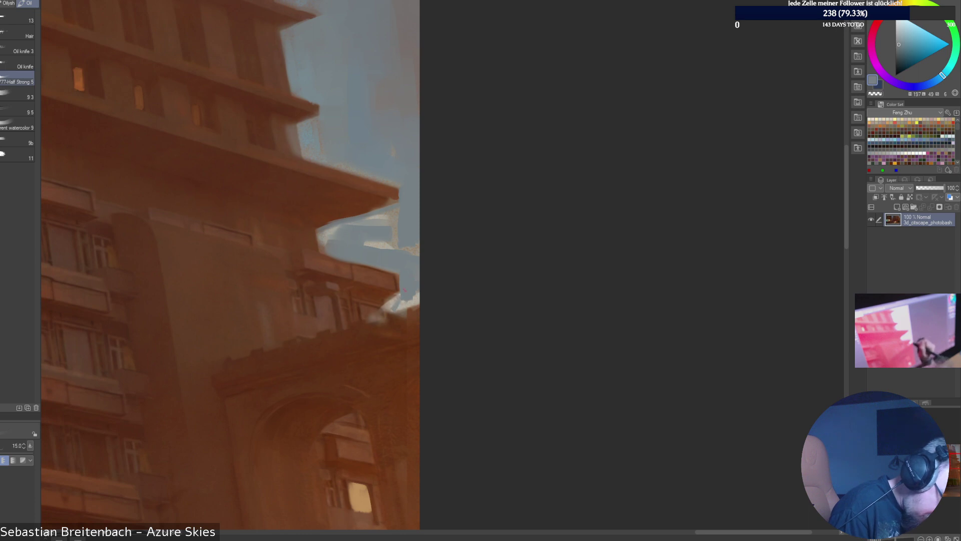
left_click_drag(393, 302, 403, 304)
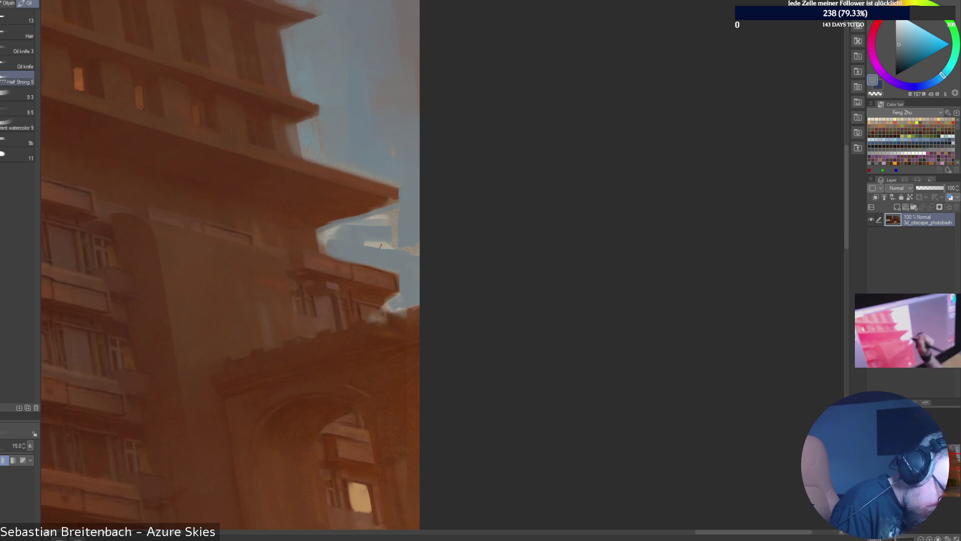
left_click_drag(381, 246, 416, 249)
Fill the remaining pale patches beneath the roof overhang with greyish blue, adjusting the brush size to 30 and 20.
key("bracketright")
key("bracketright")
key("bracketright")
key("bracketright")
key("bracketright")
key("bracketright")
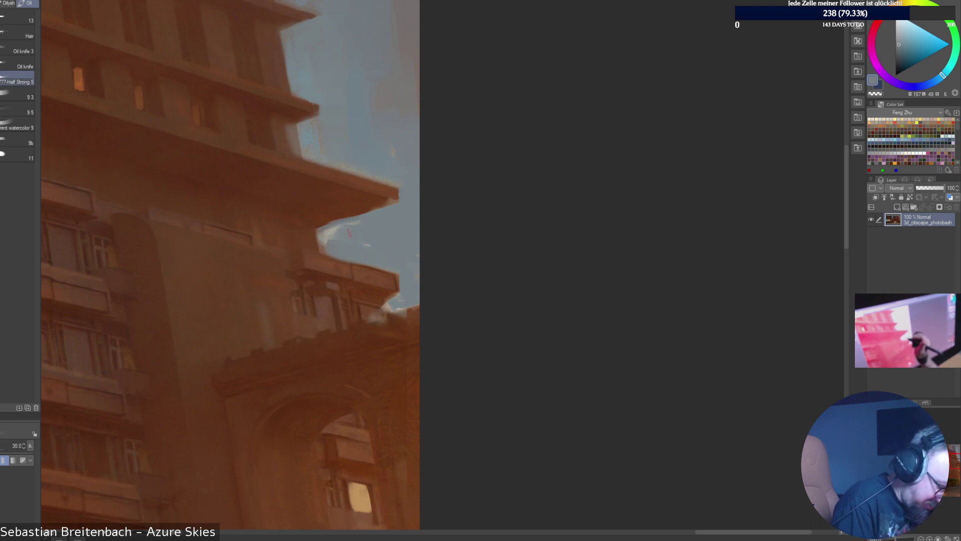
key("bracketleft")
key("bracketleft")
left_click_drag(326, 235, 344, 228)
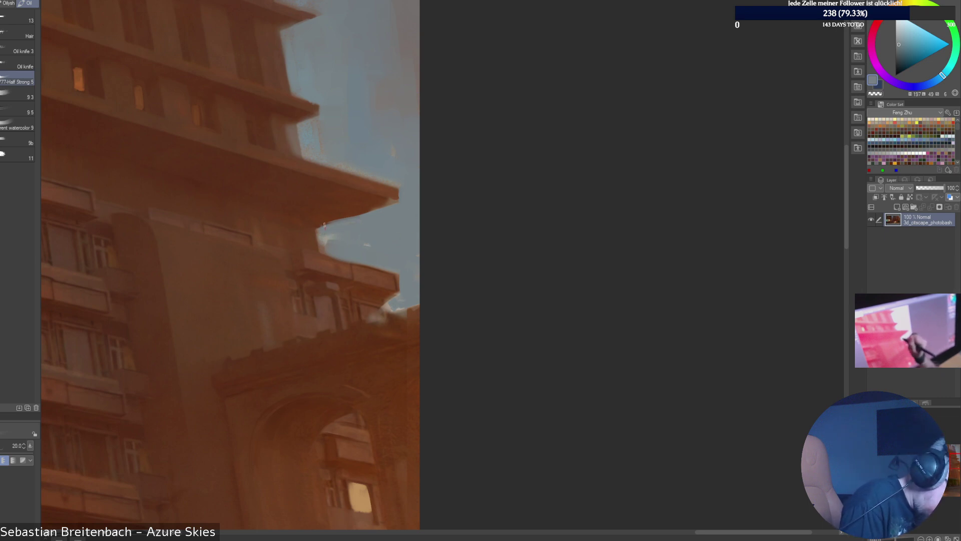
Clean up the roof's underside and the wall edge below it with sampled reddish brown and sky blue, reducing the brush size to 9.
left_click(324, 225, "alt")
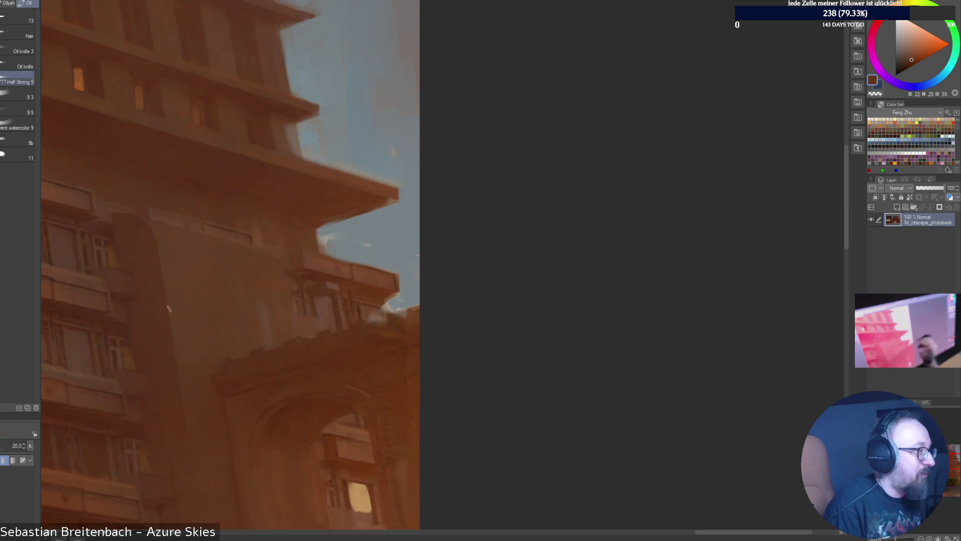
left_click_drag(392, 199, 379, 208)
left_click(401, 203, "alt")
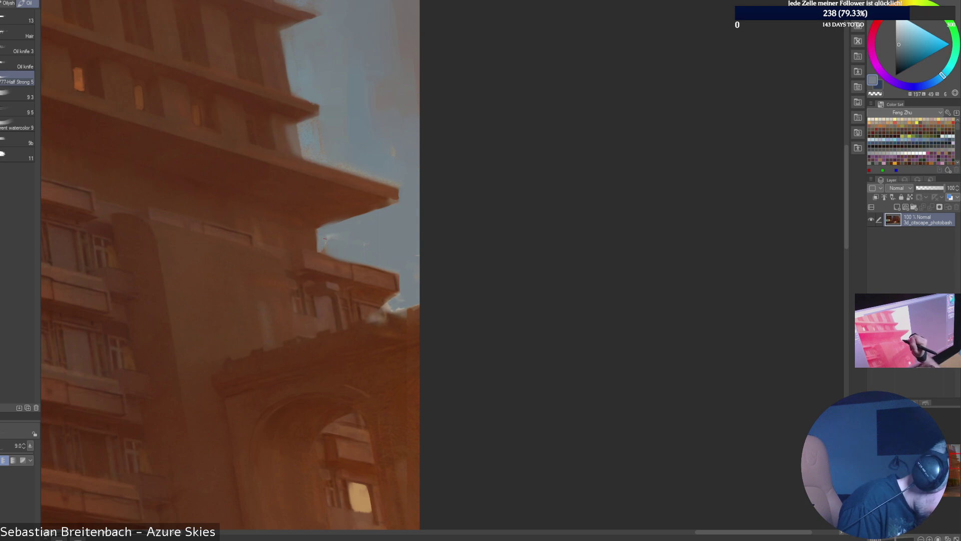
left_click(314, 244, "alt")
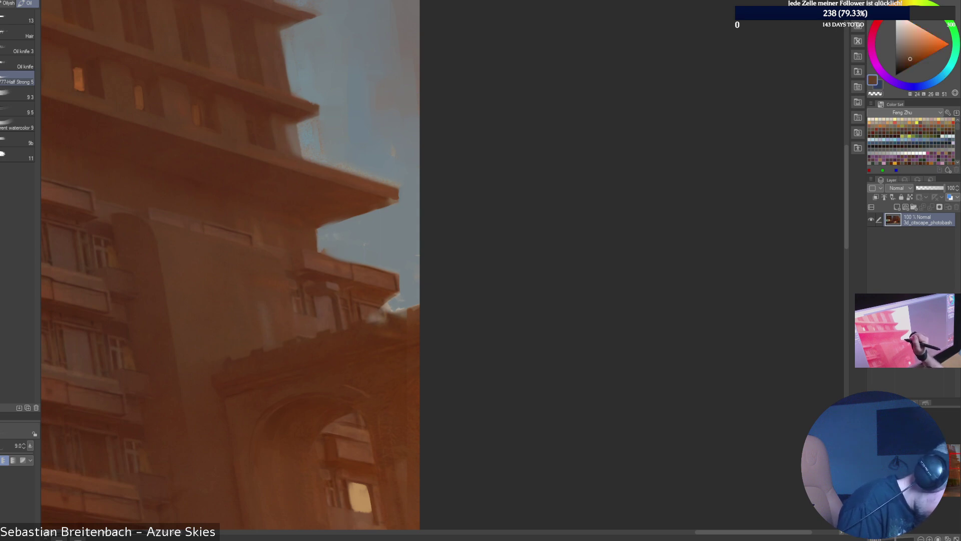
left_click(328, 250, "alt")
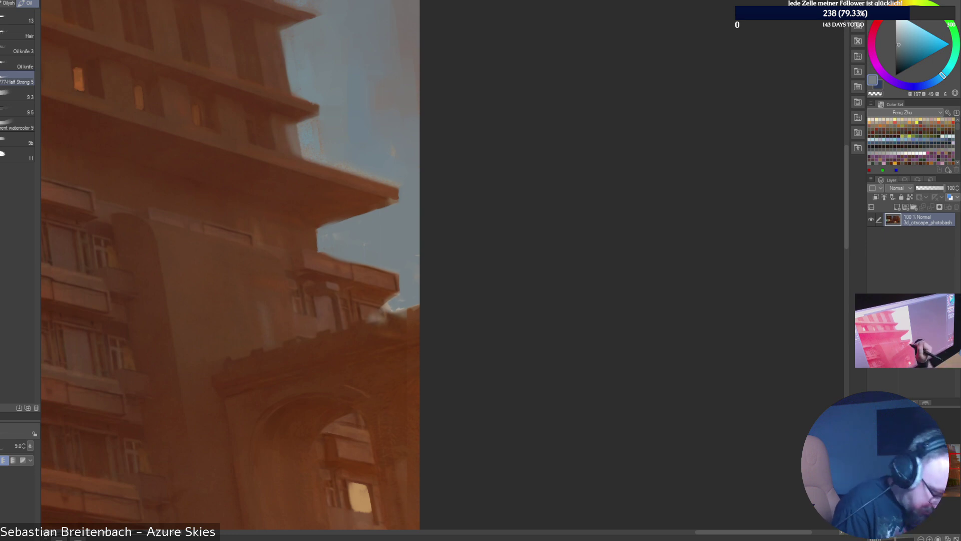
Paint out the pale patch between the lower ledge and the arch top with sampled browns and sky blue at brush size 9.
left_click(401, 321, "alt")
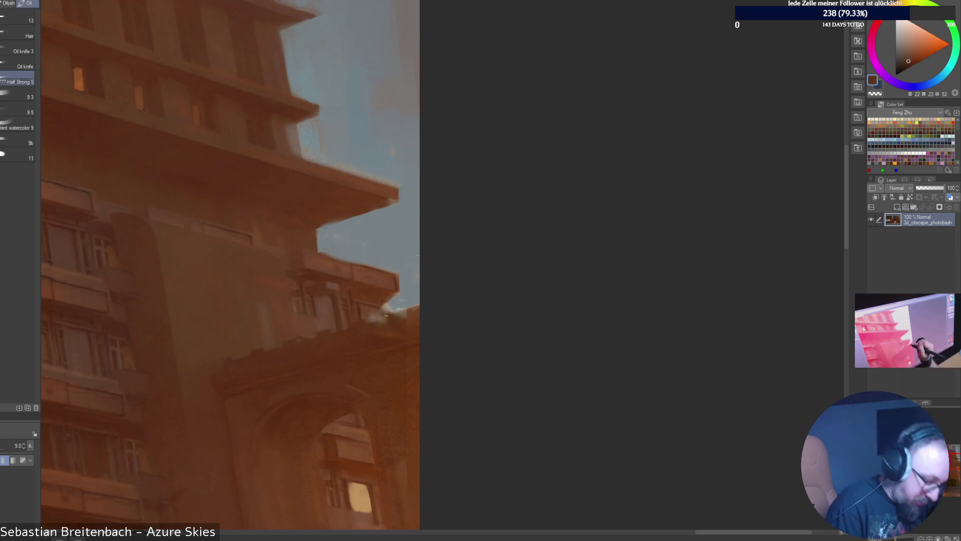
left_click(396, 289, "alt")
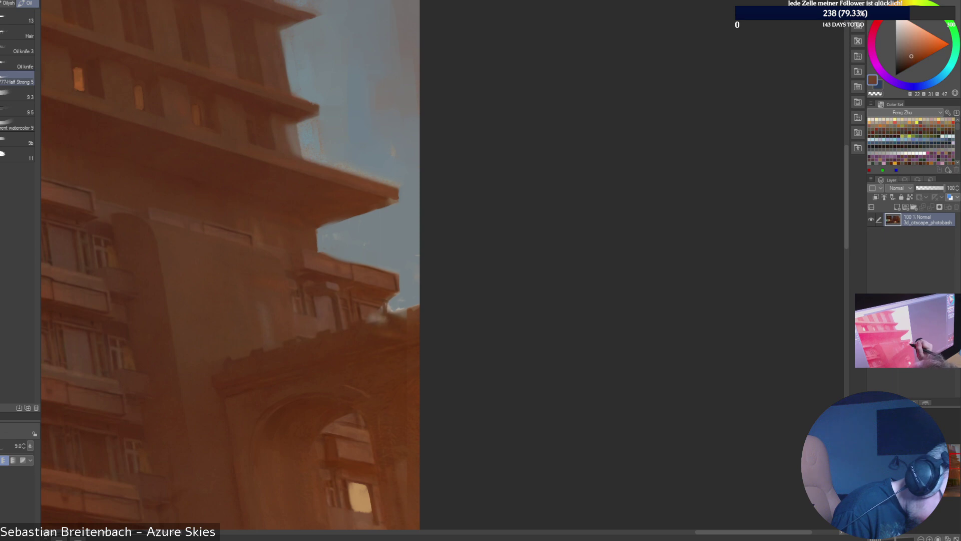
left_click_drag(369, 317, 379, 314)
left_click(378, 321, "alt")
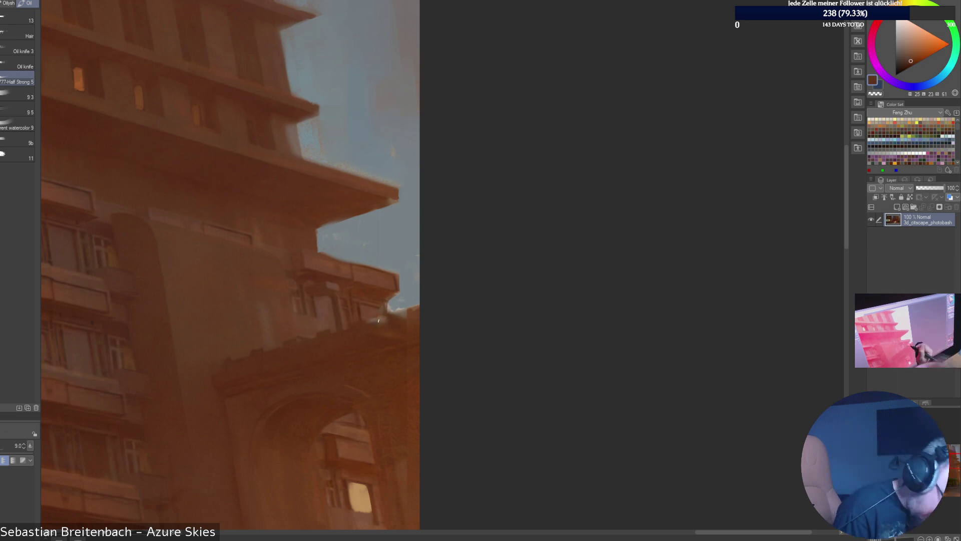
left_click(377, 319, "alt")
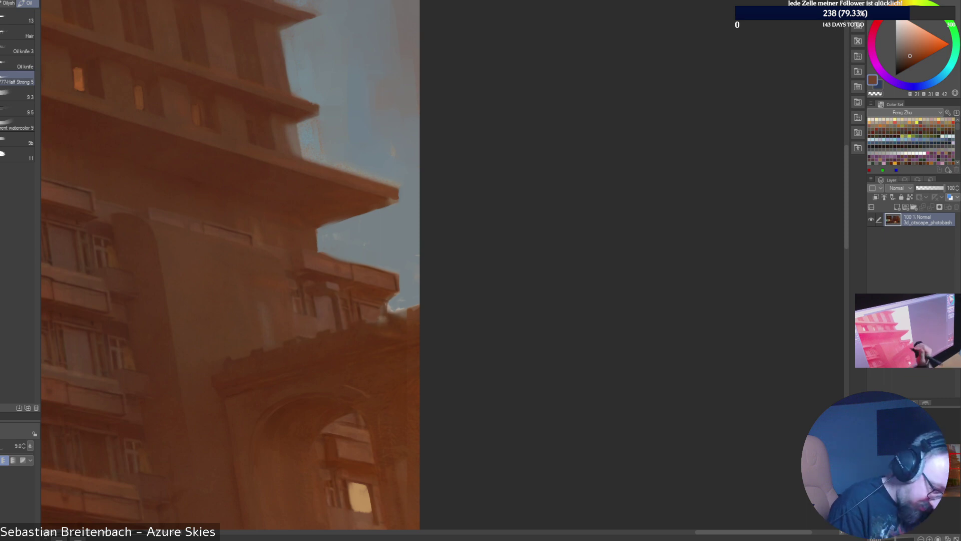
left_click(364, 328, "alt")
left_click(380, 318, "alt")
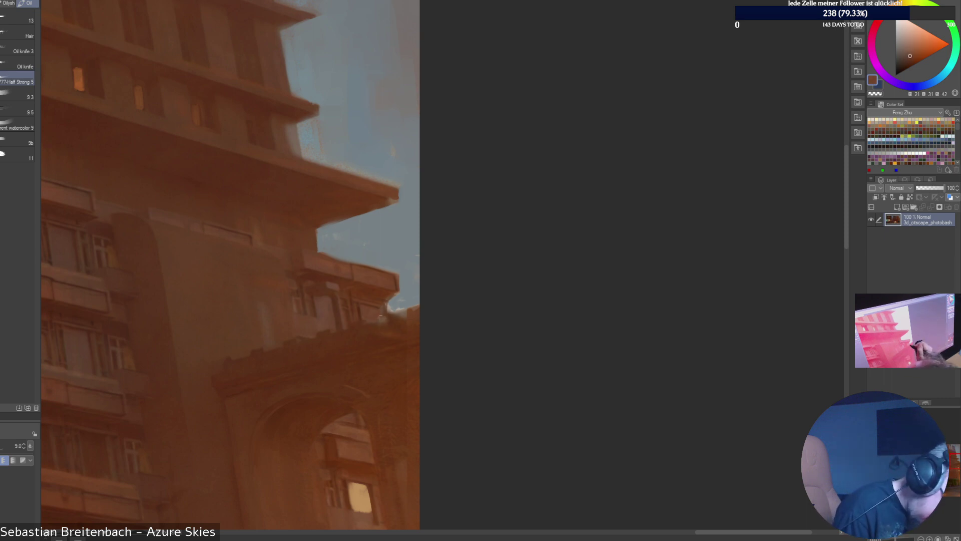
left_click(402, 309, "alt")
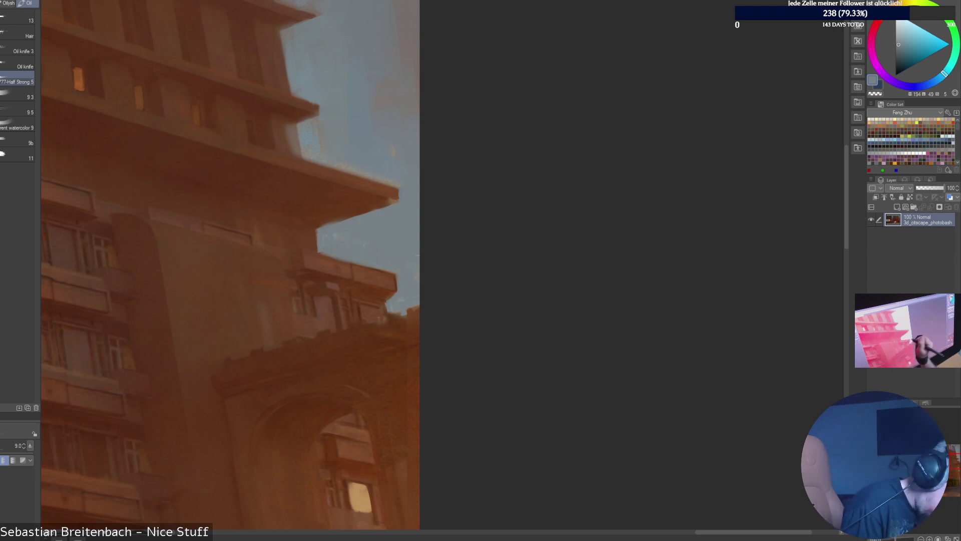
Paint small dark brackets and lighter support lines beneath the roof overhang with sampled browns at brush size 9.
left_click(315, 239, "alt")
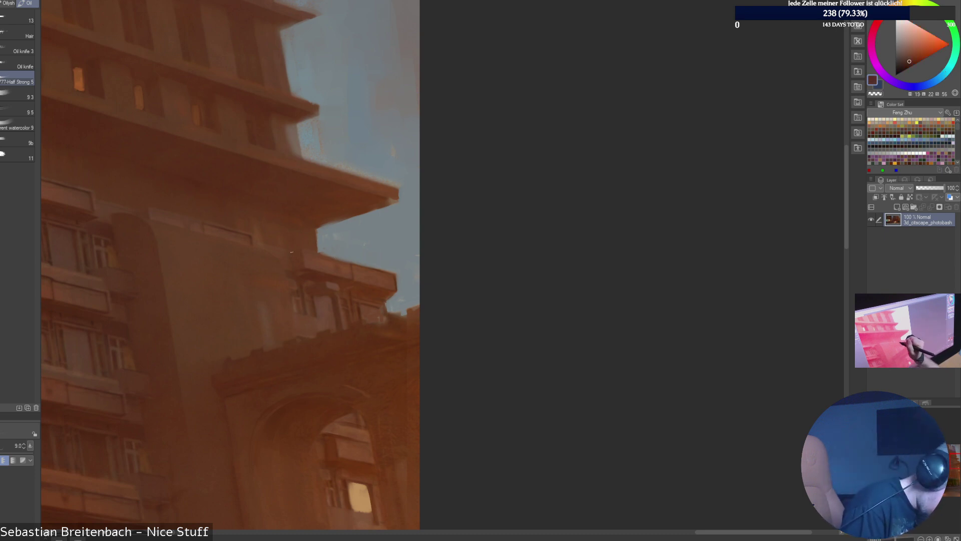
mouse_move(316, 229)
left_mouse_down()
mouse_move(319, 250)
mouse_move(320, 239)
left_mouse_up()
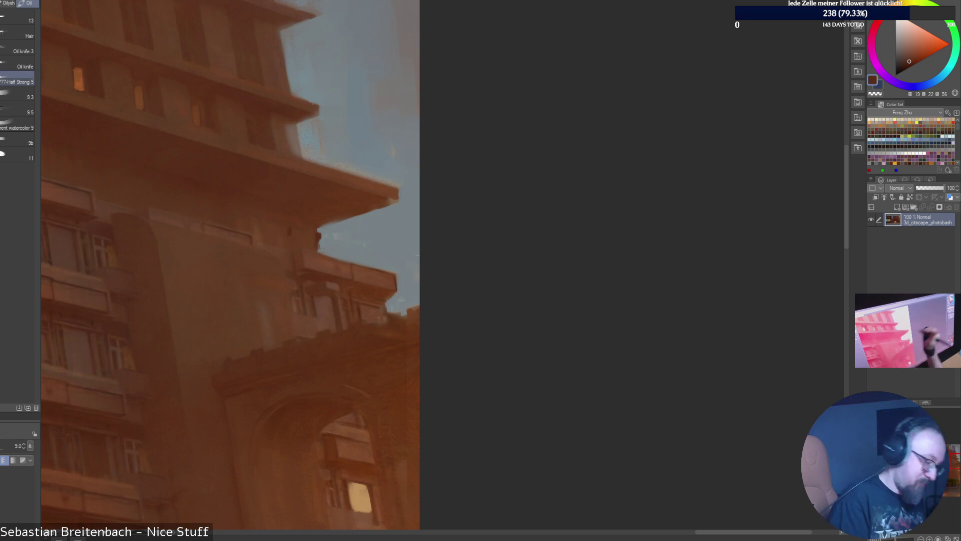
left_click(286, 274, "alt")
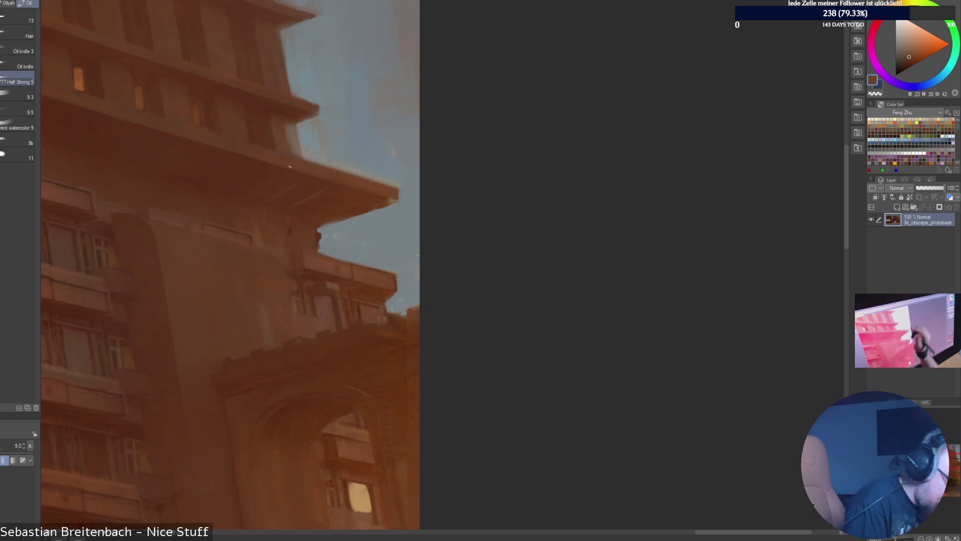
left_click(288, 231, "alt")
left_click_drag(264, 225, 266, 231)
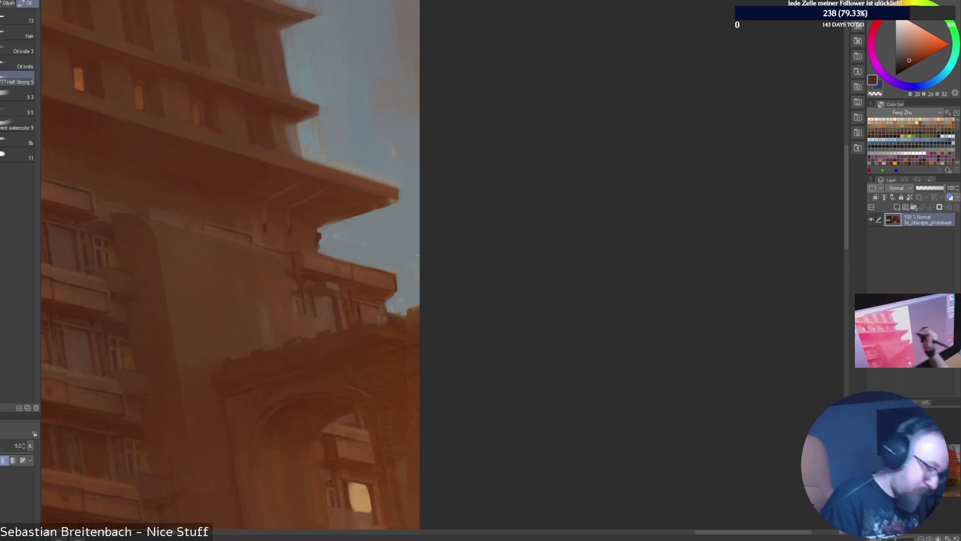
Sharpen the lower roof tip with sampled brown and greyish blue, undoing one stroke along the way.
left_click(395, 200, "alt")
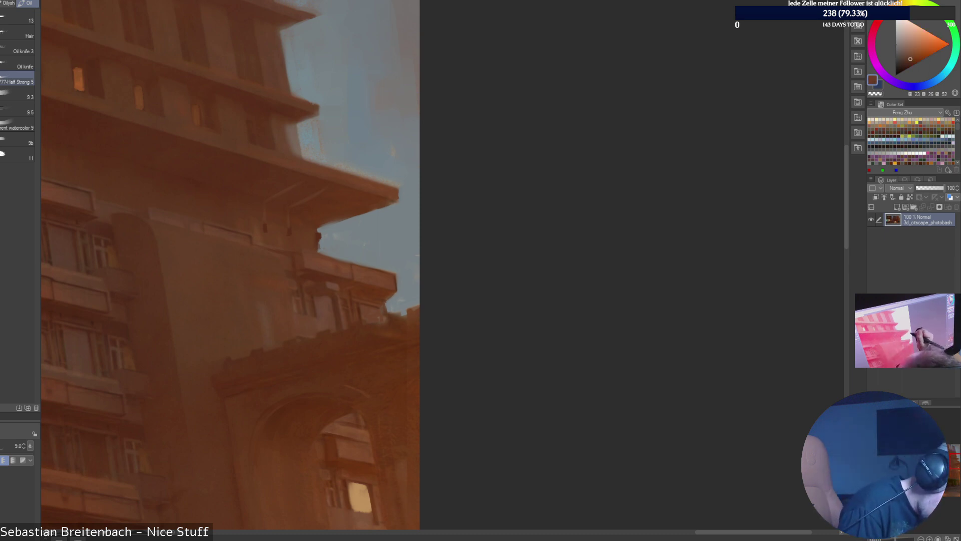
left_click(400, 199, "alt")
key("ctrl+z")
left_click_drag(370, 212, 399, 200)
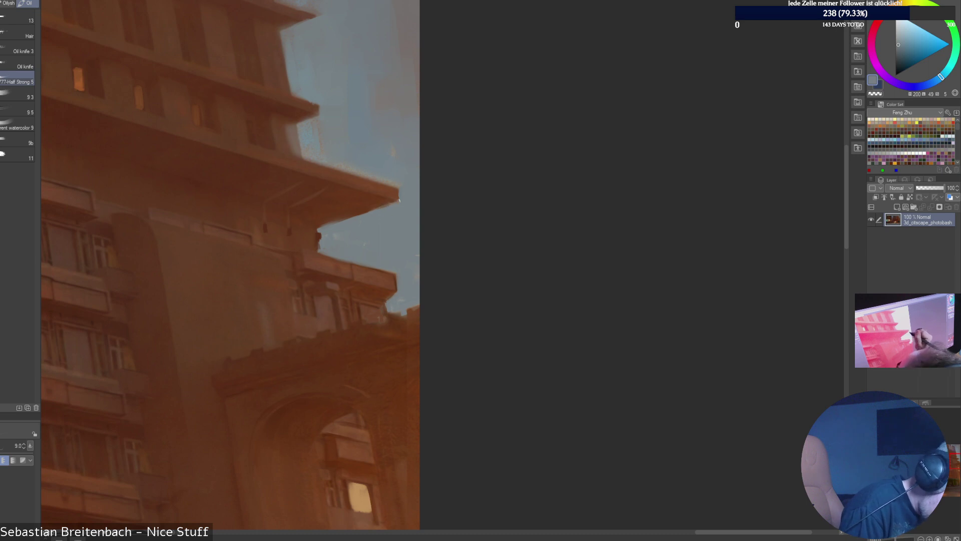
left_click(391, 194, "alt")
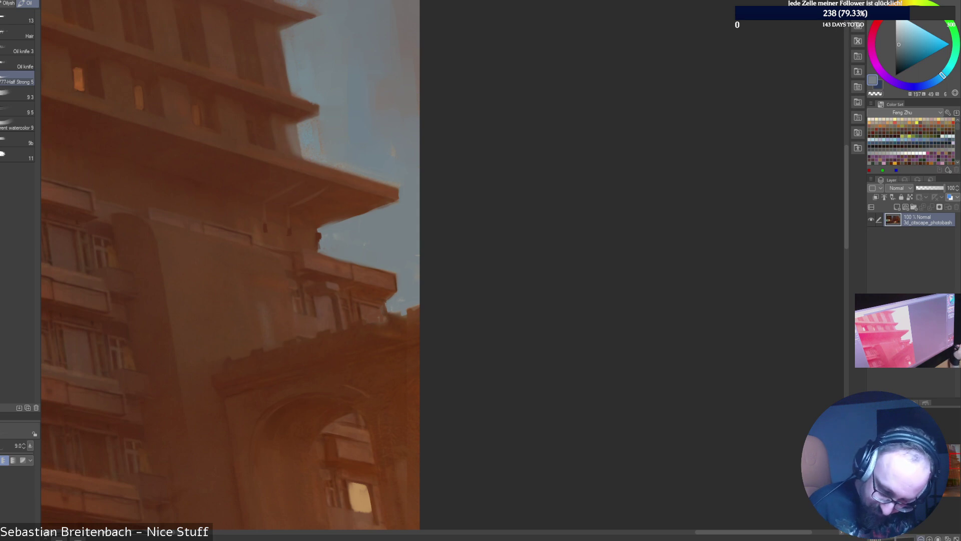
Clean up the roof edges and stray light marks in the adjoining sky with sampled blues, reducing the brush size to 7.
key("asciicircum")
key("asciicircum")
key("asciicircum")
key("asciicircum")
key("asciicircum")
key("asciicircum")
key("asciicircum")
key("asciicircum")
key("asciicircum")
key("asciicircum")
key("asciicircum")
key("asciicircum")
key("asciicircum")
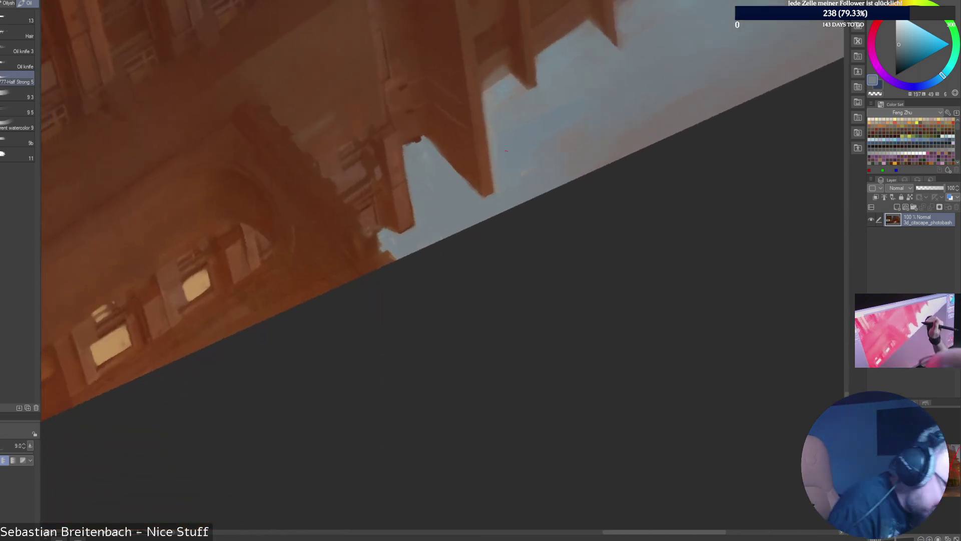
left_click(493, 139, "alt")
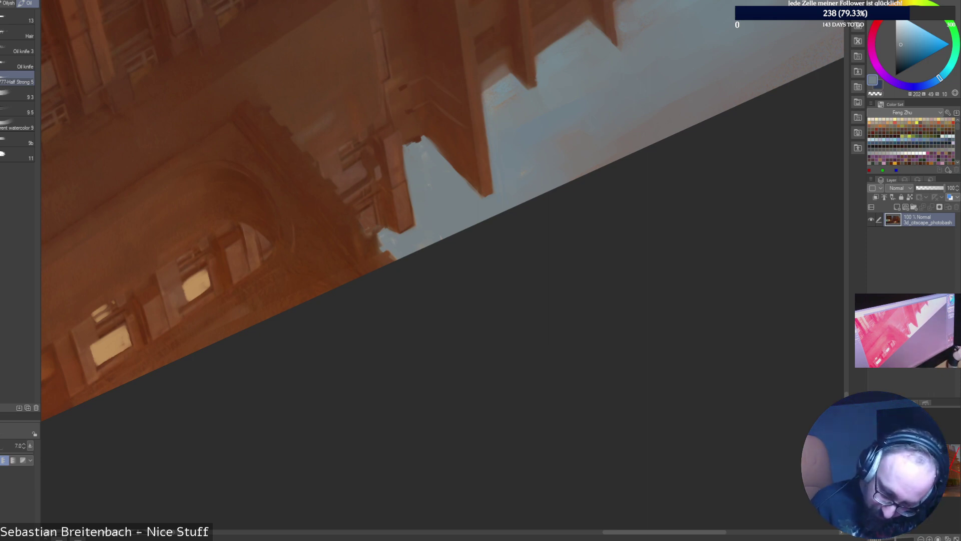
key("ctrl+@")
left_click(393, 221, "alt")
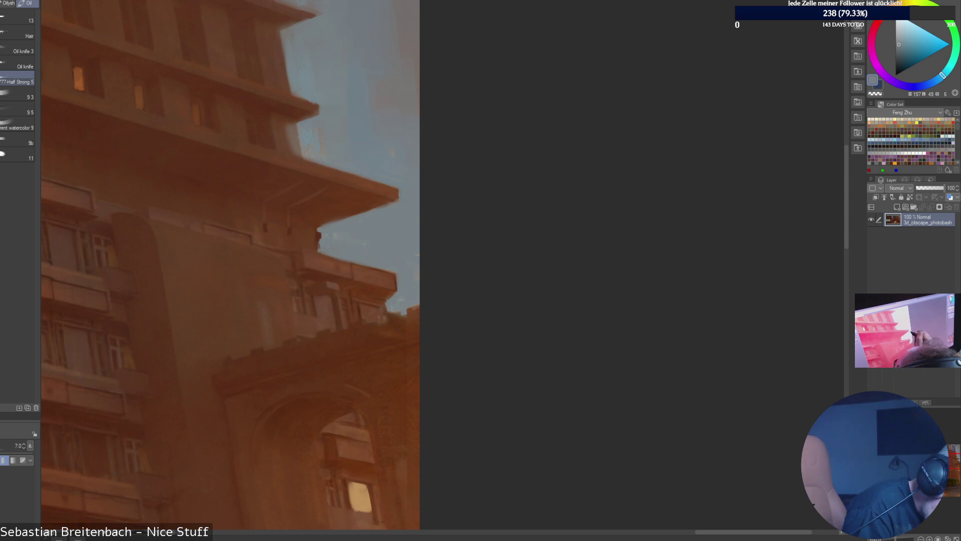
key("ctrl+0")
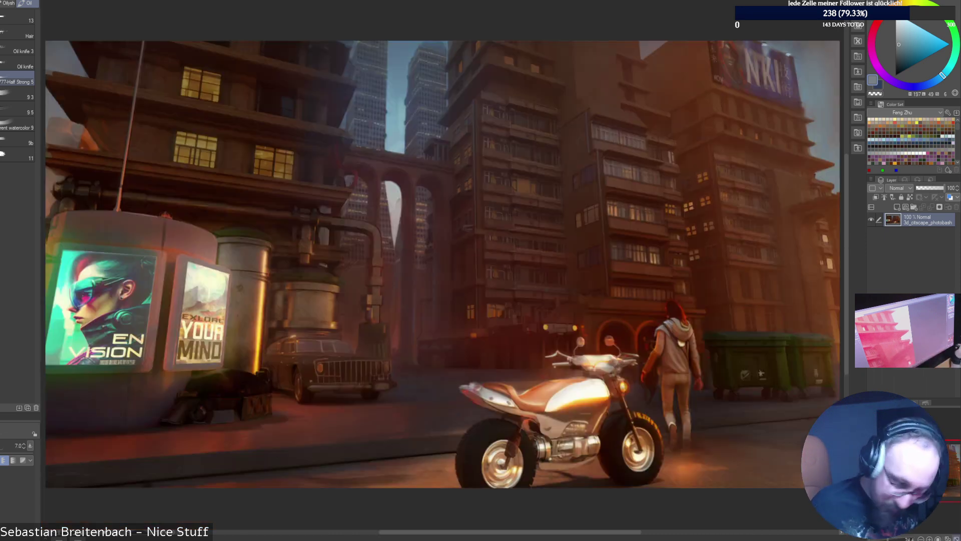
Sharpen the row of lit windows below the billboard with sampled orange-brown at brush size 9.
key("bracketright")
key("bracketright")
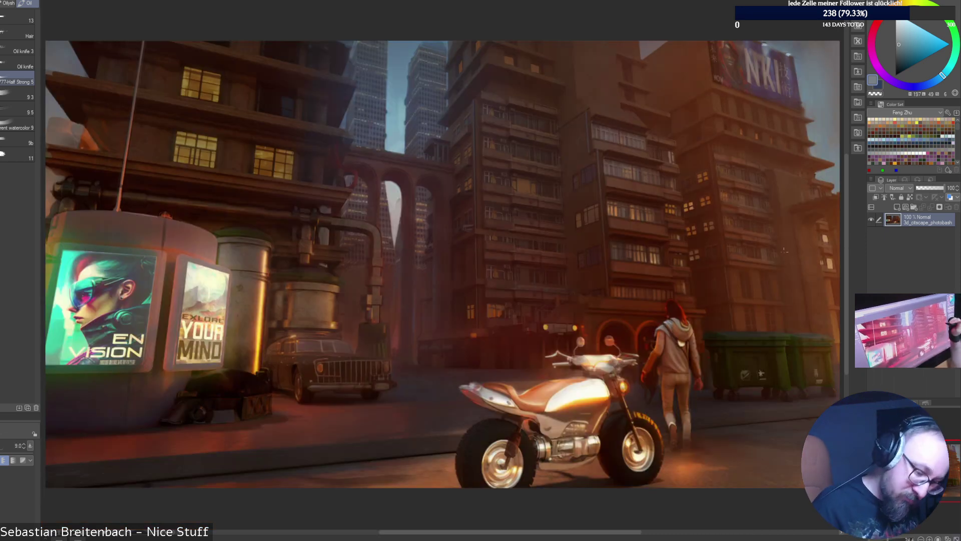
key("bracketright")
key("bracketright")
key("bracketright")
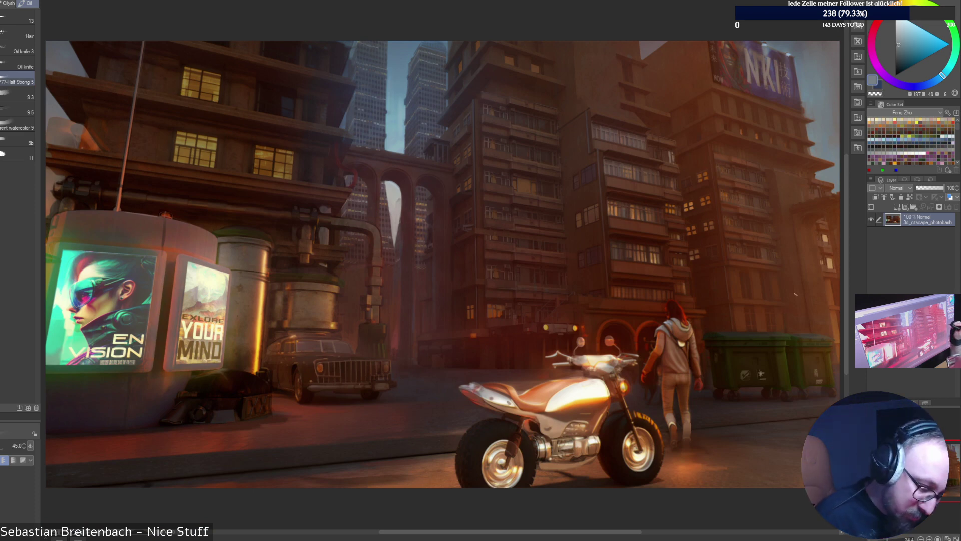
key("bracketleft")
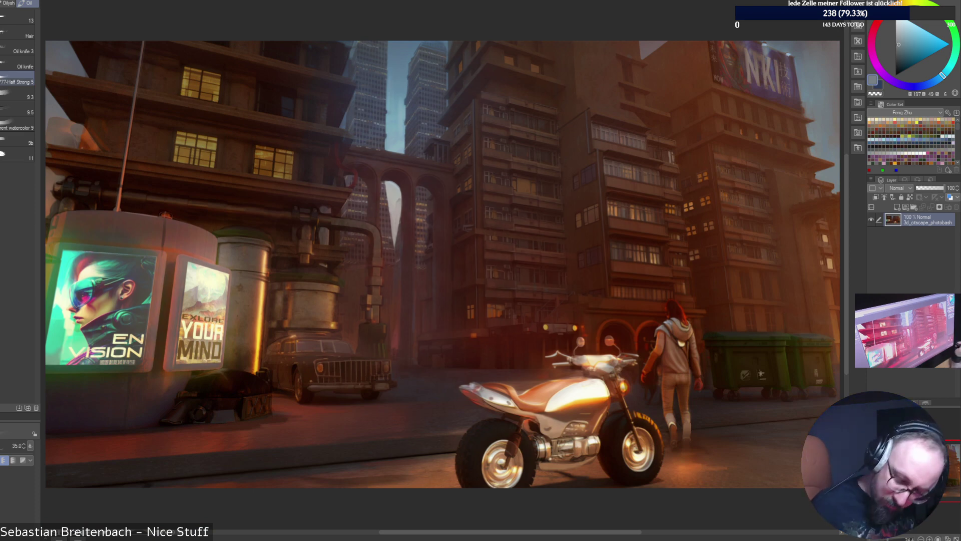
key("ctrl+alt+0")
left_click_drag(929, 465, 950, 453)
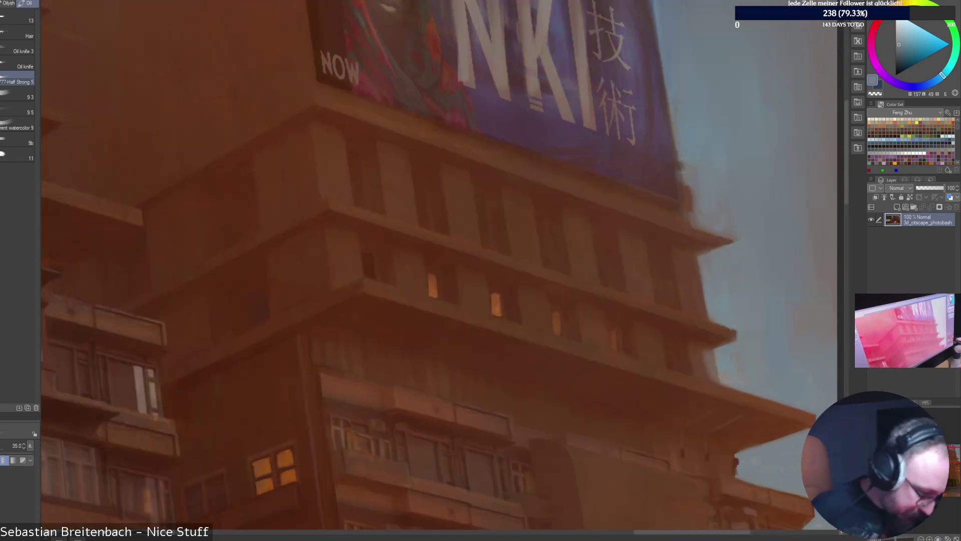
left_click(500, 298, "alt")
key("bracketleft")
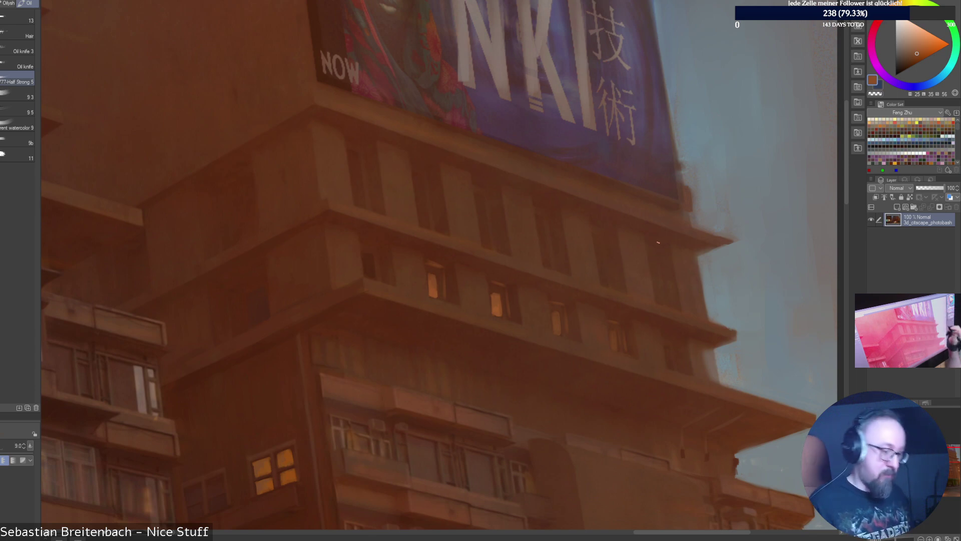
Paint an orange glow into the third tall window below the billboard with sampled orange-browns at brush size 8.
left_click(622, 342, "alt")
key("[")
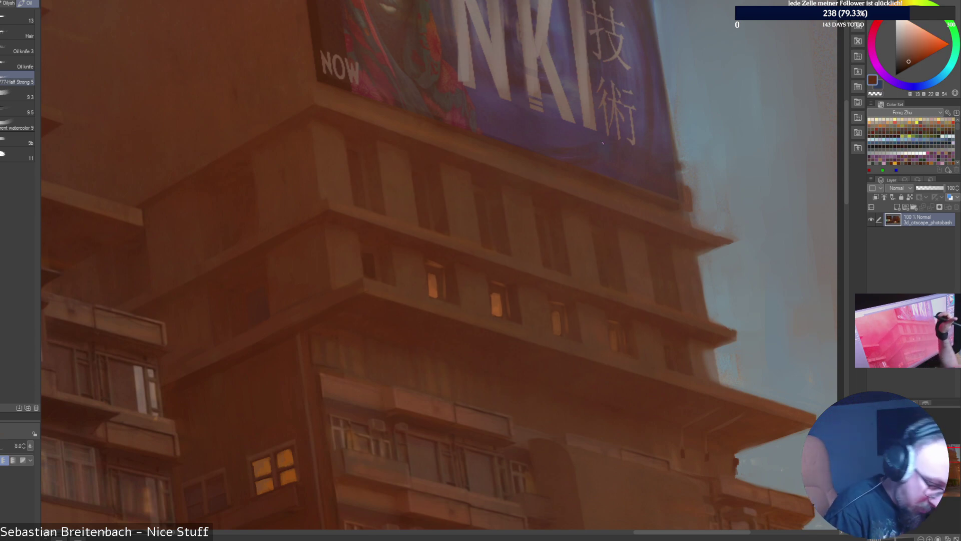
left_click(555, 320, "alt")
mouse_move(482, 230)
left_mouse_down()
mouse_move(477, 196)
mouse_move(482, 230)
mouse_move(476, 193)
mouse_move(483, 222)
left_mouse_up()
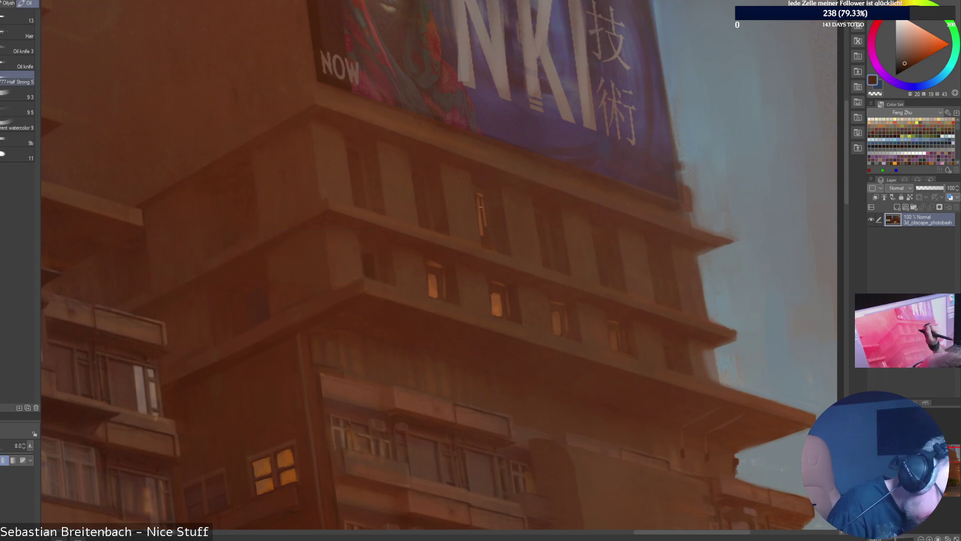
left_click(485, 219, "alt")
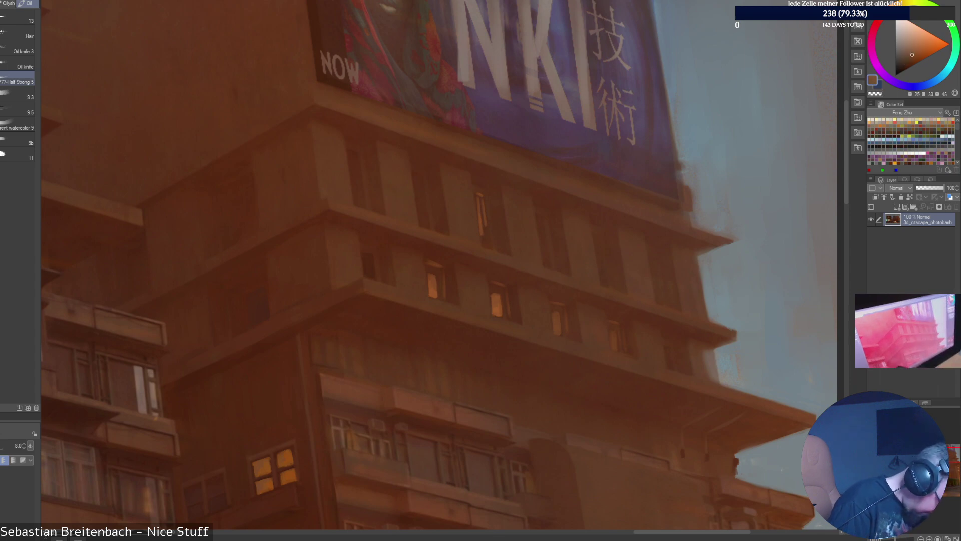
left_click_drag(482, 214, 483, 233)
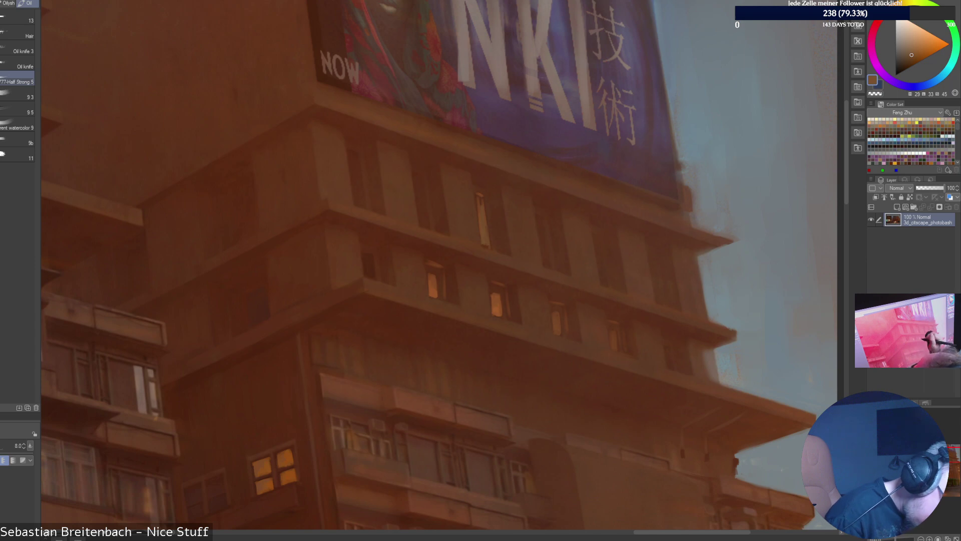
left_click(483, 223, "alt")
left_click(486, 243, "alt")
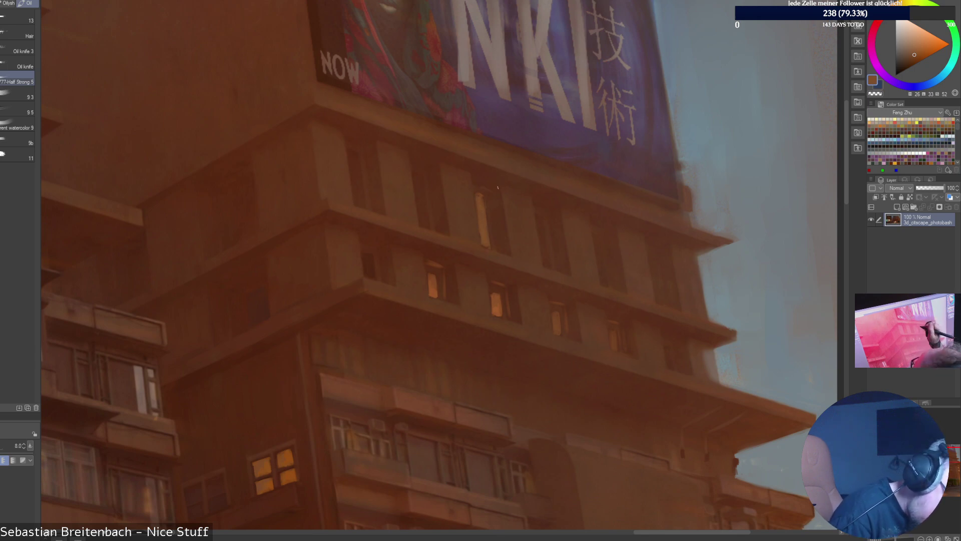
Refine the upper frame of the third tall window with sampled brown at brush size 25.
key("bracketright")
key("bracketright")
key("bracketright")
key("bracketright")
key("bracketright")
key("bracketright")
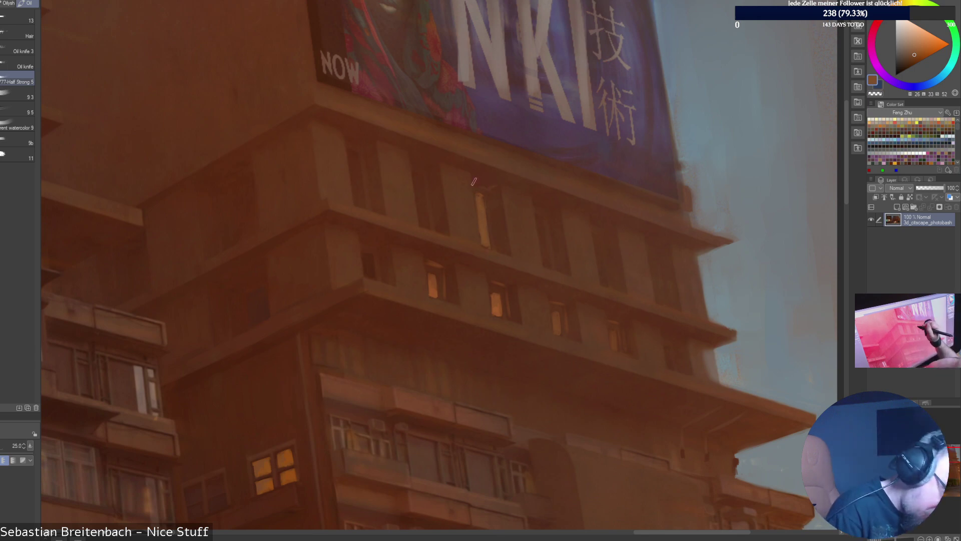
key("bracketleft")
key("bracketright")
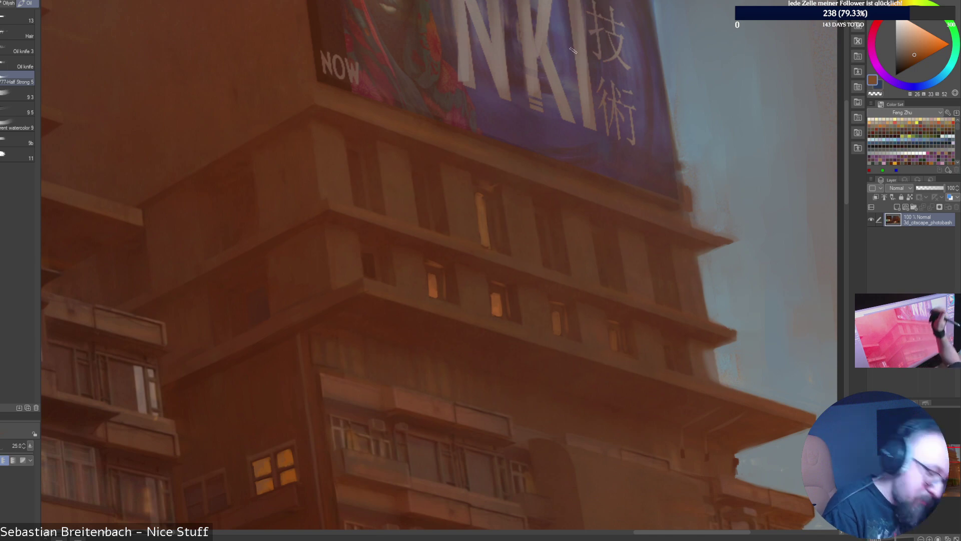
Light the second tall window with sampled orange at brush size 12.5, sampling darker browns for its inner edge.
key("bracketleft")
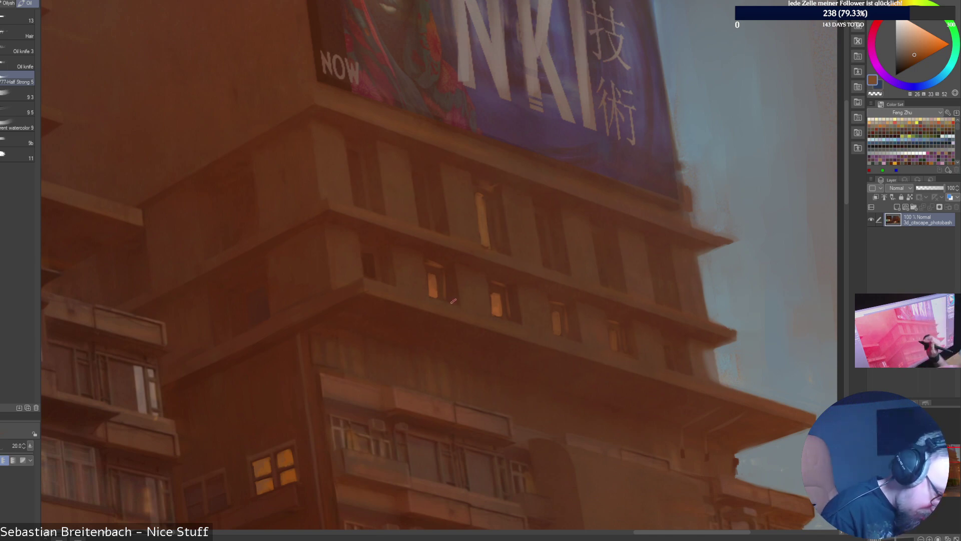
left_click(433, 284, "alt")
left_click_drag(417, 177, 420, 213)
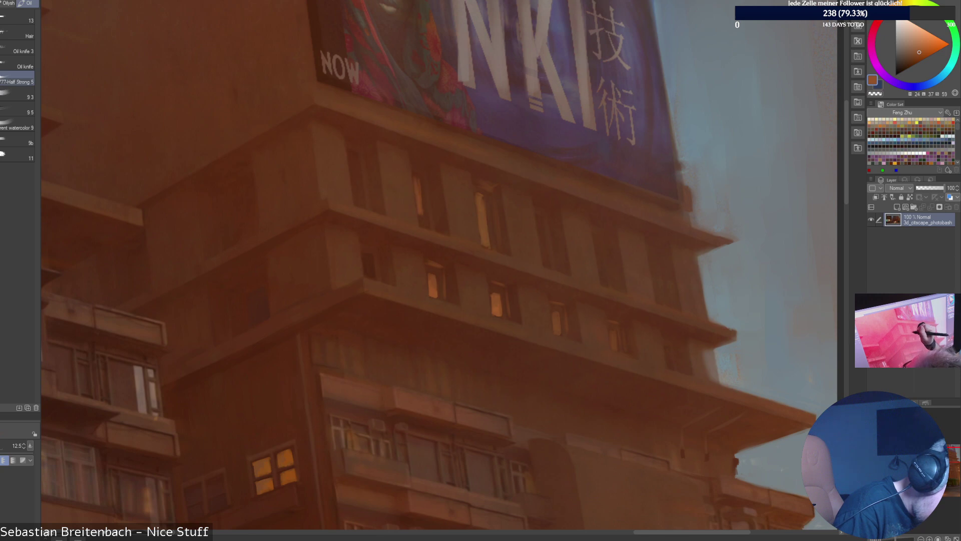
left_click_drag(415, 175, 421, 225)
left_click_drag(425, 215, 426, 226)
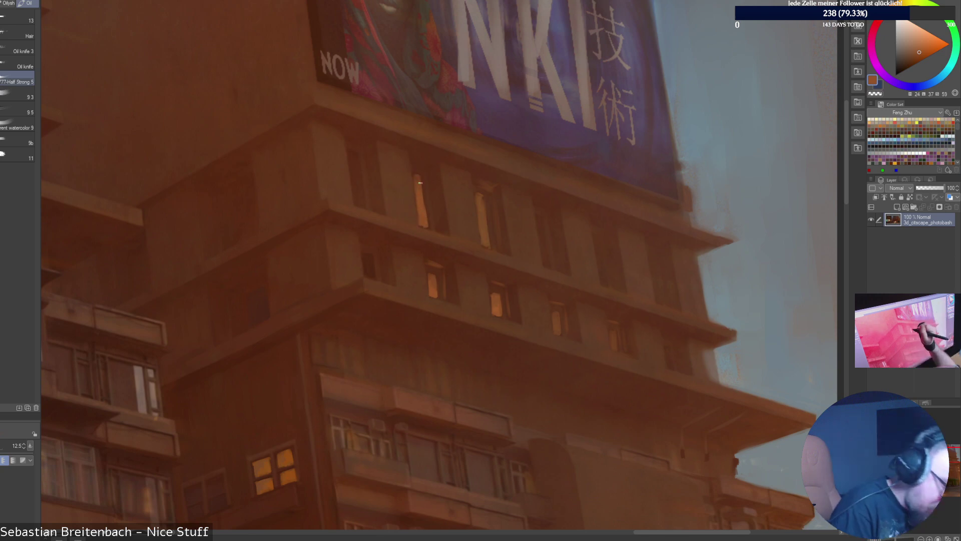
left_click_drag(421, 183, 426, 220)
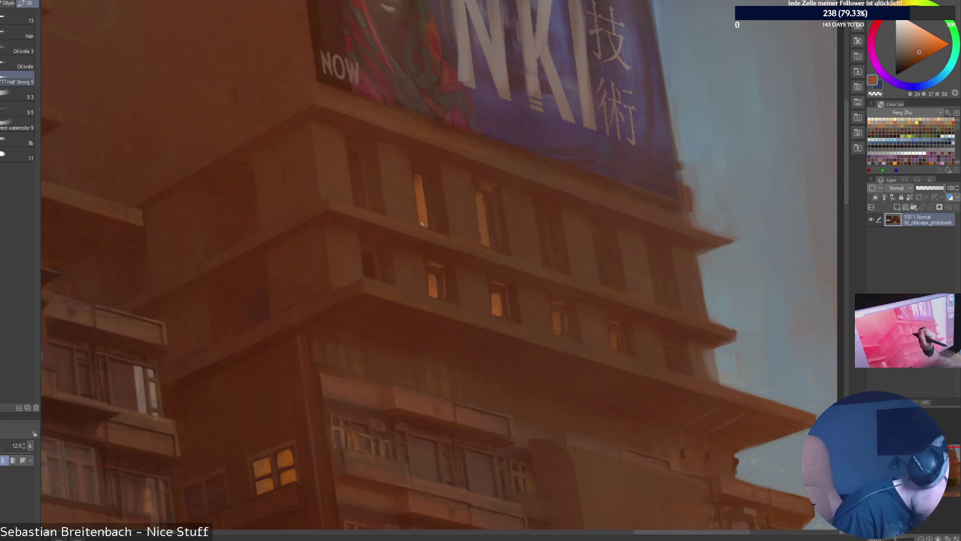
left_click_drag(423, 224, 429, 228)
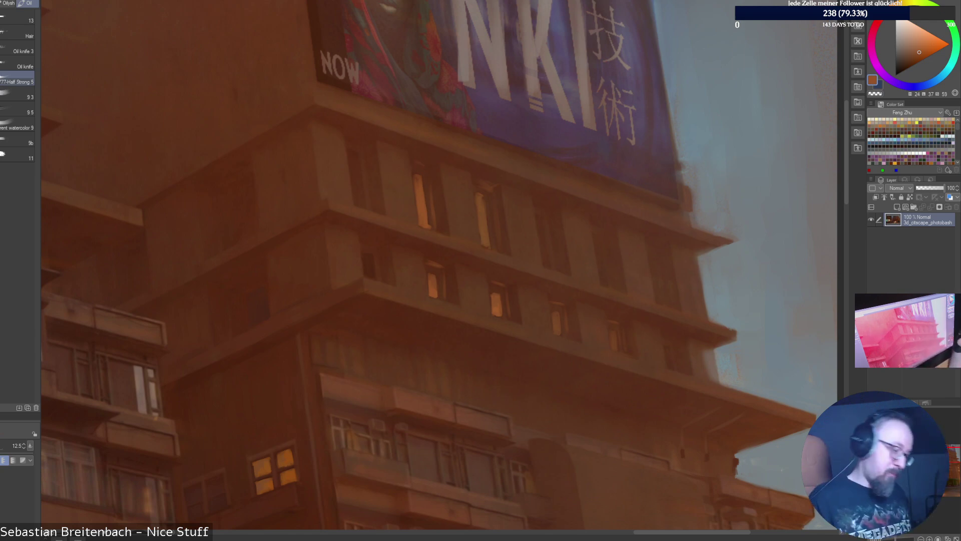
left_click(431, 188, "alt")
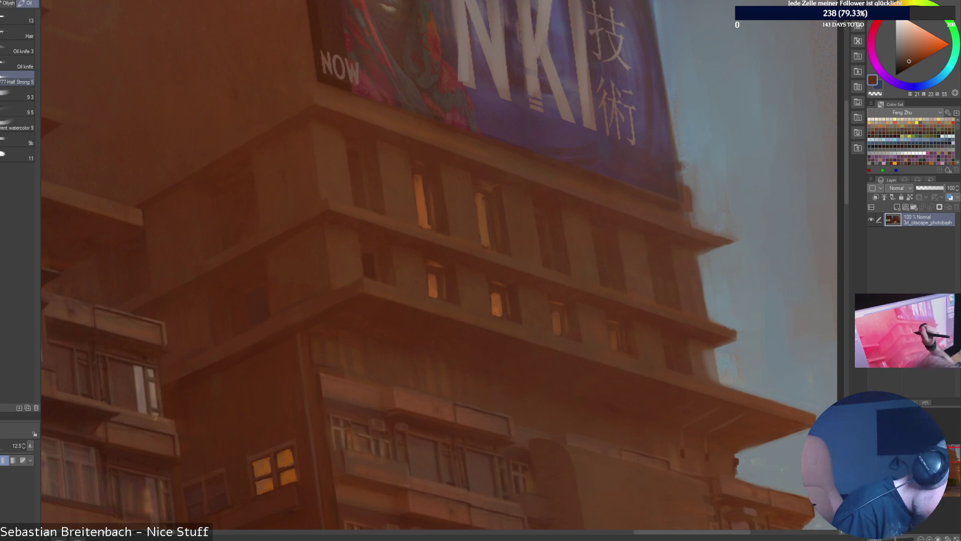
left_click(429, 184, "alt")
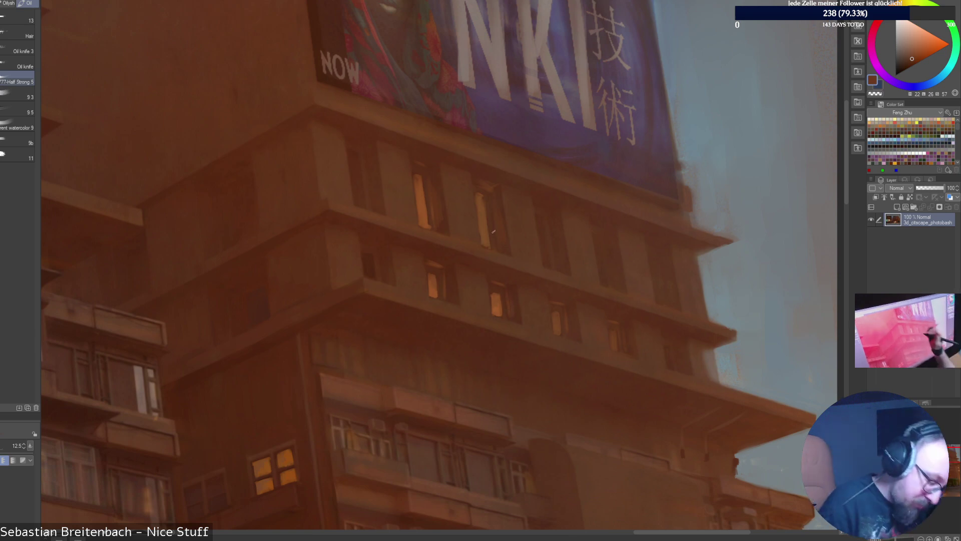
Clean the third tall window's edge with sampled brown and brighten its lower part with a yellower orange.
left_click(479, 219, "alt")
left_click(480, 221, "alt")
left_click_drag(480, 228, 478, 246)
left_click(485, 240, "alt")
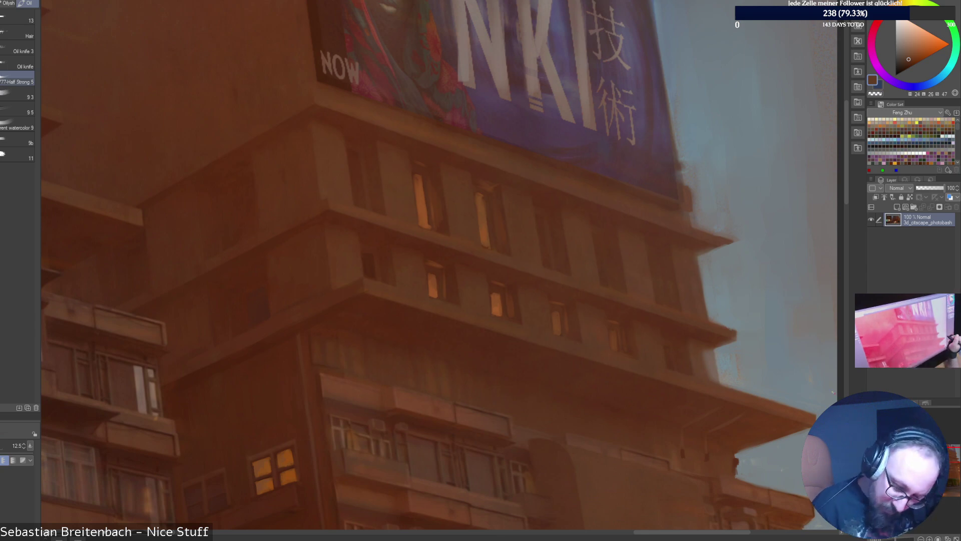
left_click(917, 52)
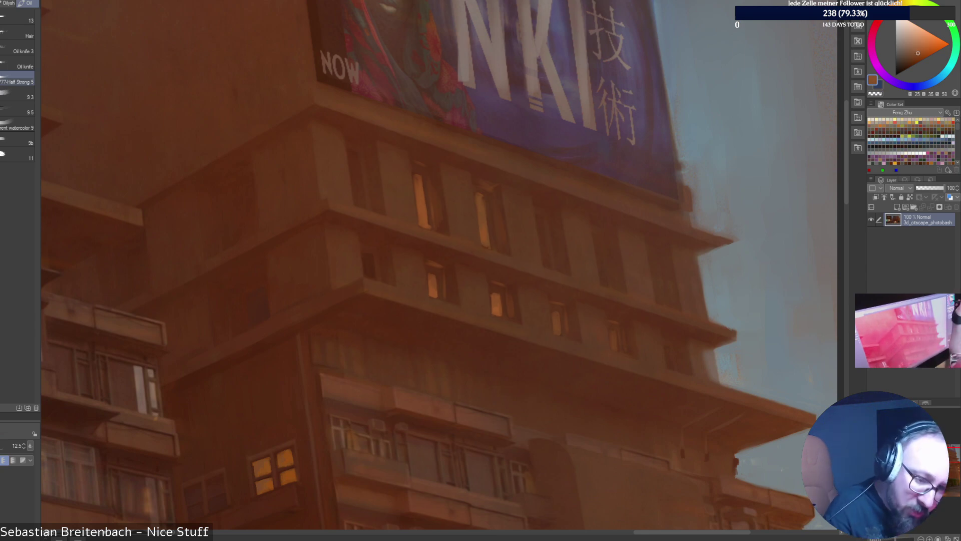
left_click(917, 47)
left_click(895, 8)
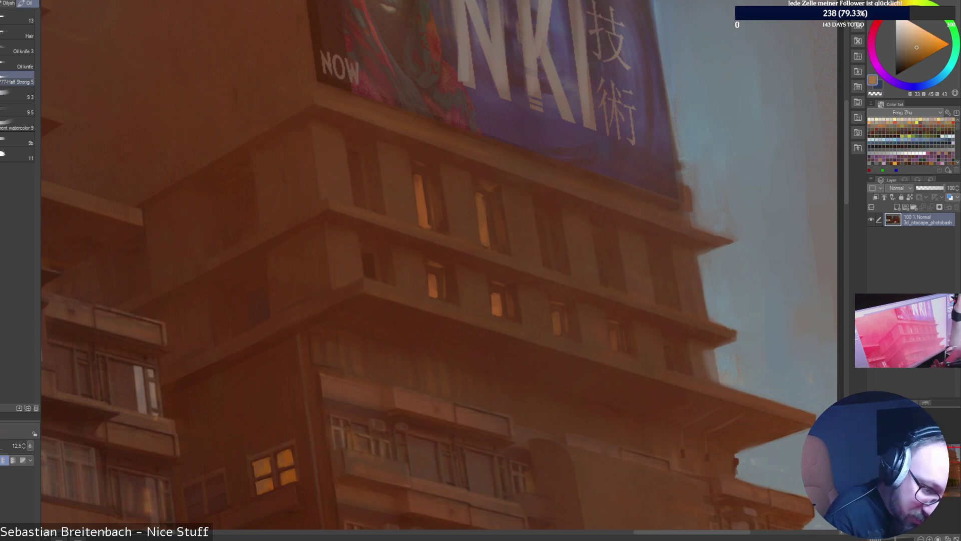
left_click_drag(485, 241, 489, 242)
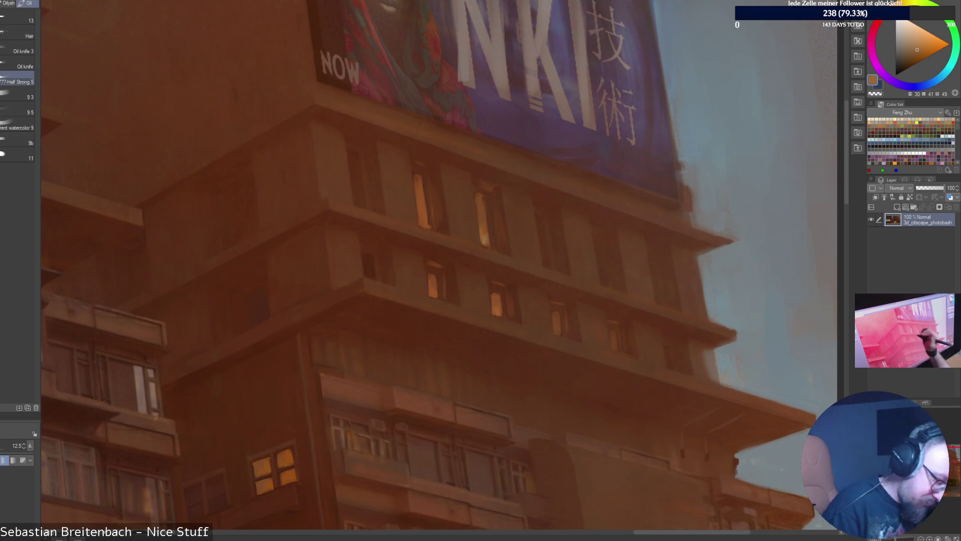
Paint an orange glow into the first tall window near the building corner, with a lighter orange towards its base.
left_click(392, 186, "alt")
left_click_drag(348, 153, 356, 203)
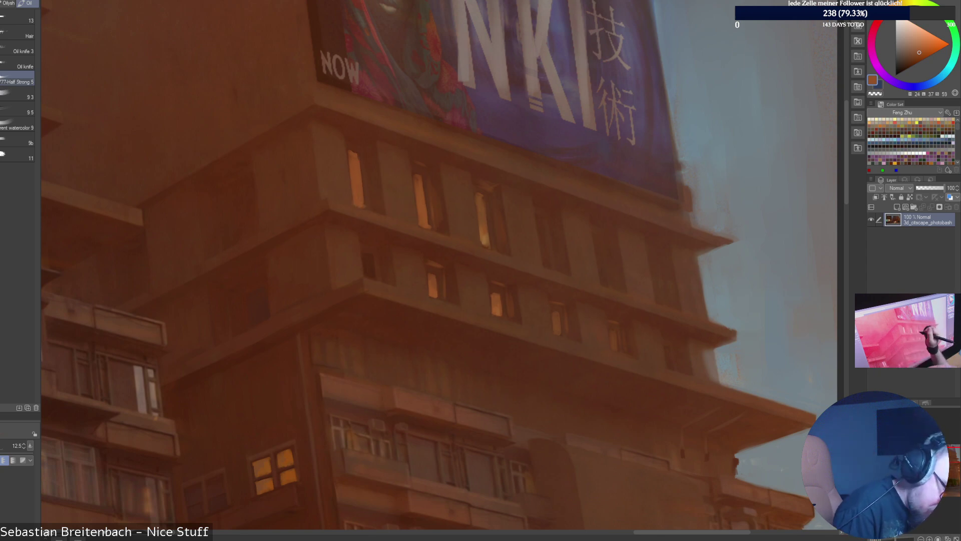
left_click(357, 186, "alt")
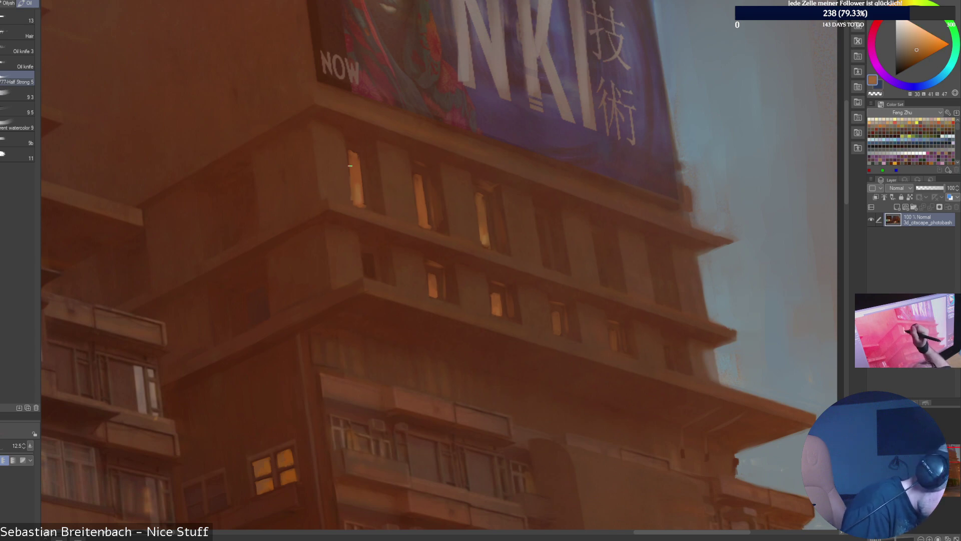
left_click(348, 172, "alt")
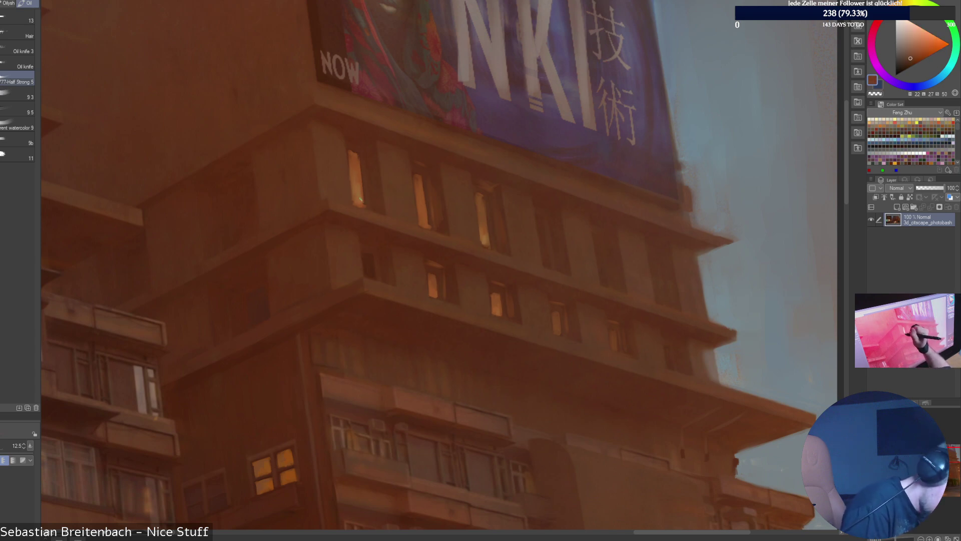
Tidy the lower edges of the second tall lit window with sampled orange and dark brown.
left_click(415, 214, "alt")
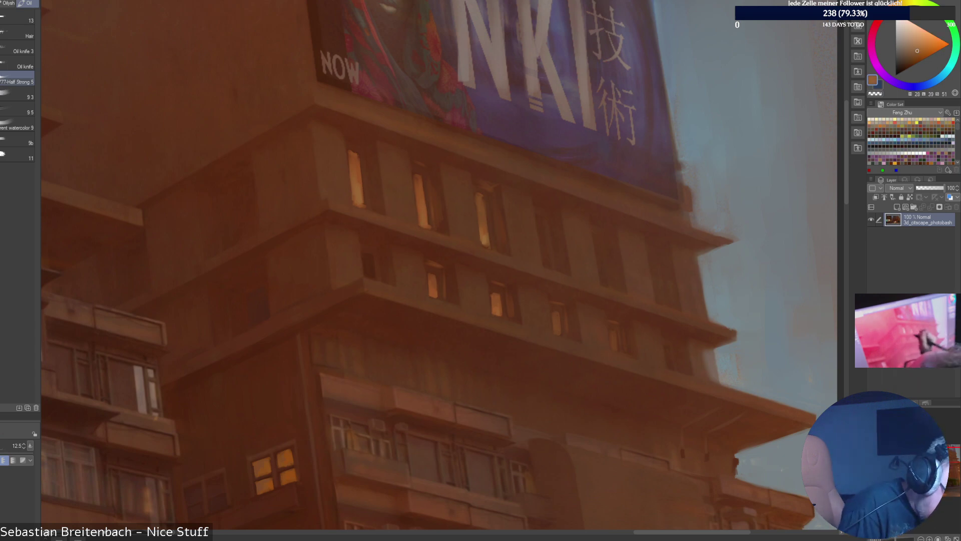
left_click(415, 228, "alt")
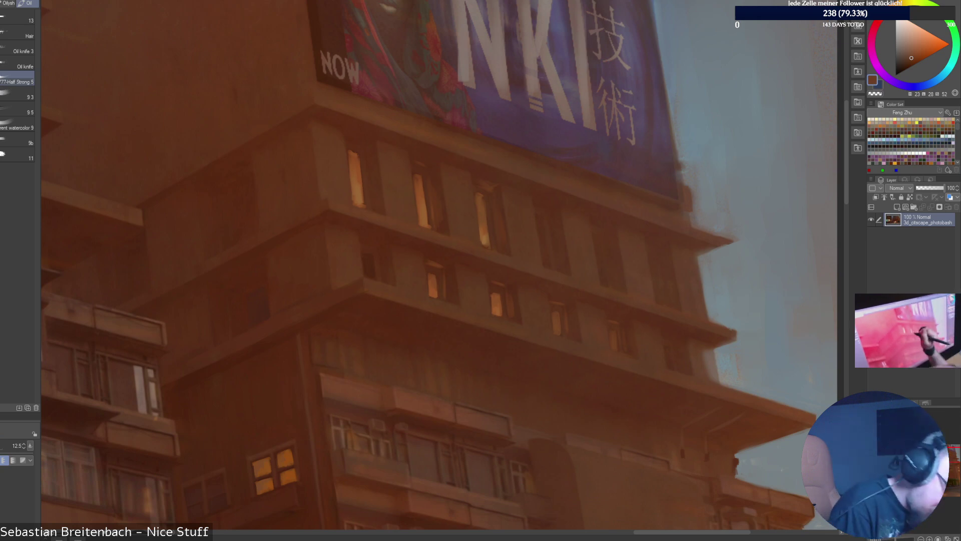
left_click(434, 225, "alt")
left_click(431, 228)
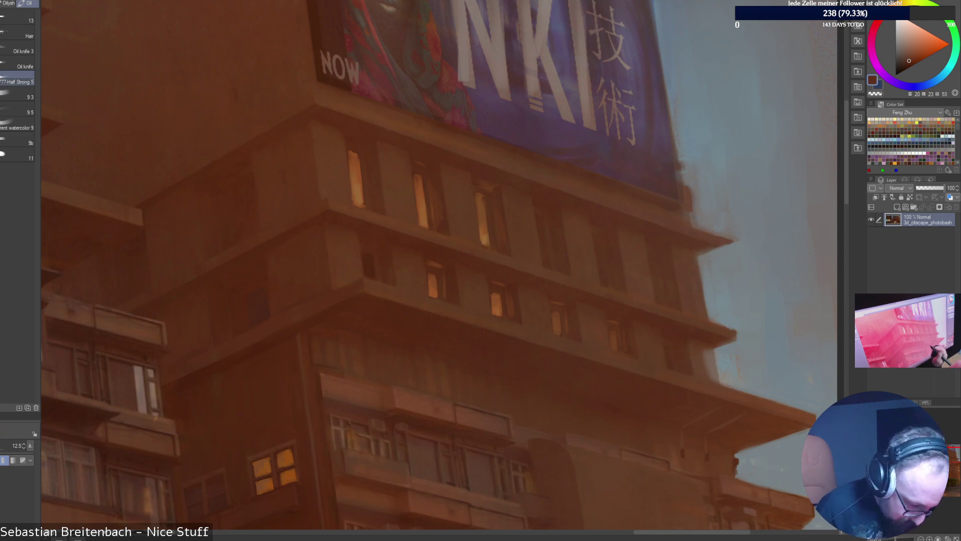
Smooth the ledge and shadowed underside beneath the small lit windows with sampled dark browns at brush size 12.5.
left_click(411, 368, "alt")
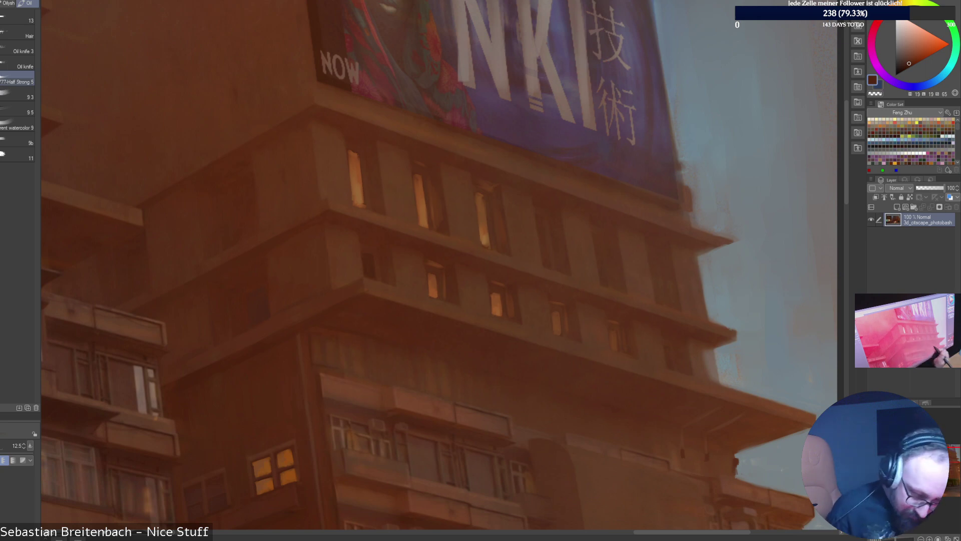
left_click(388, 313, "alt")
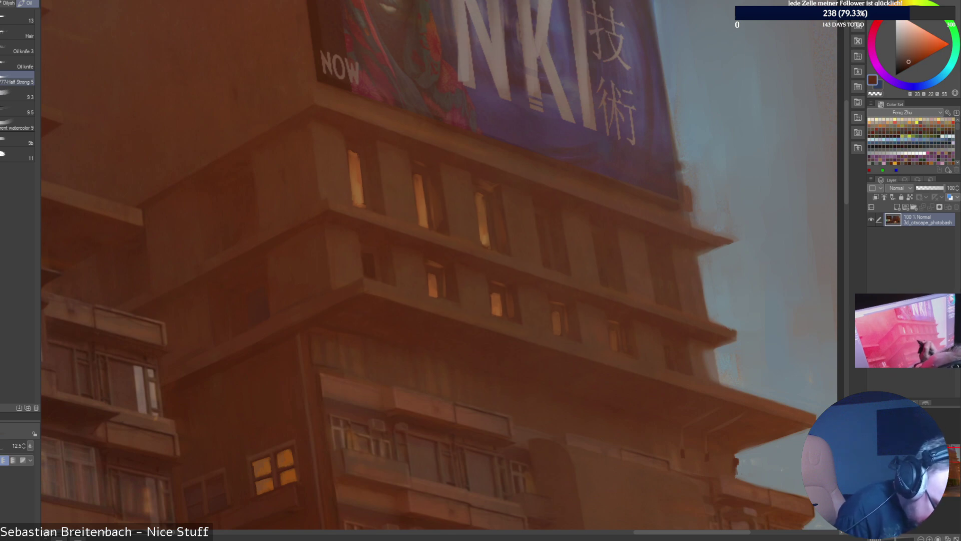
left_click(440, 298, "alt")
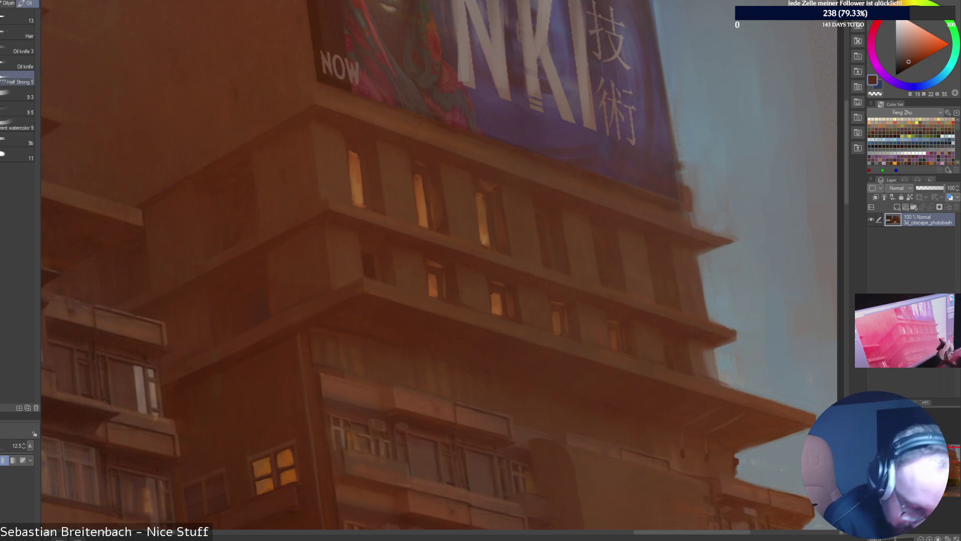
key("alt")
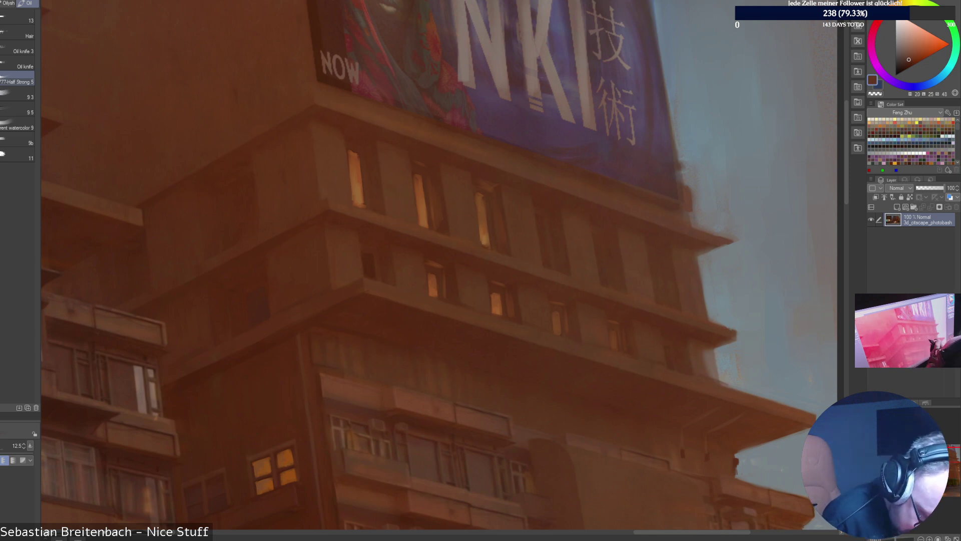
key("alt")
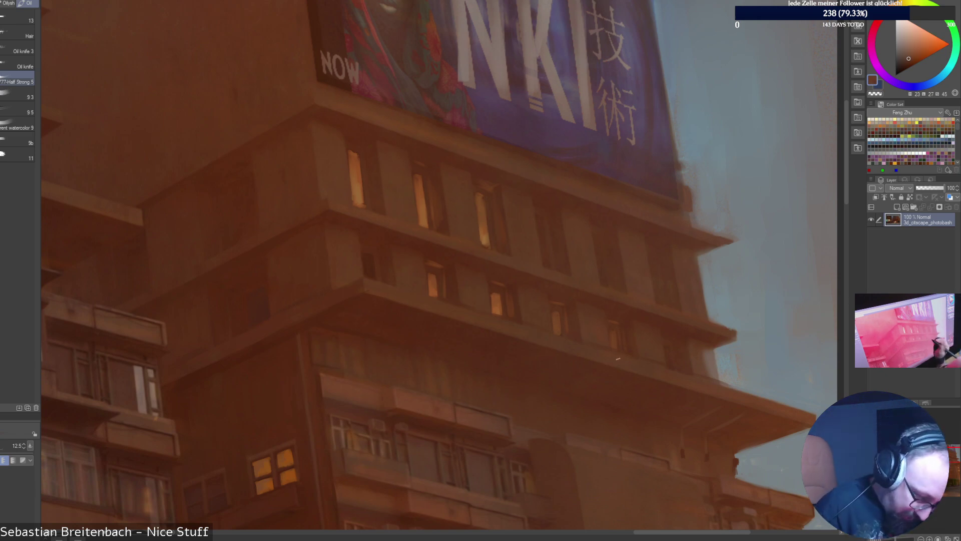
key("alt")
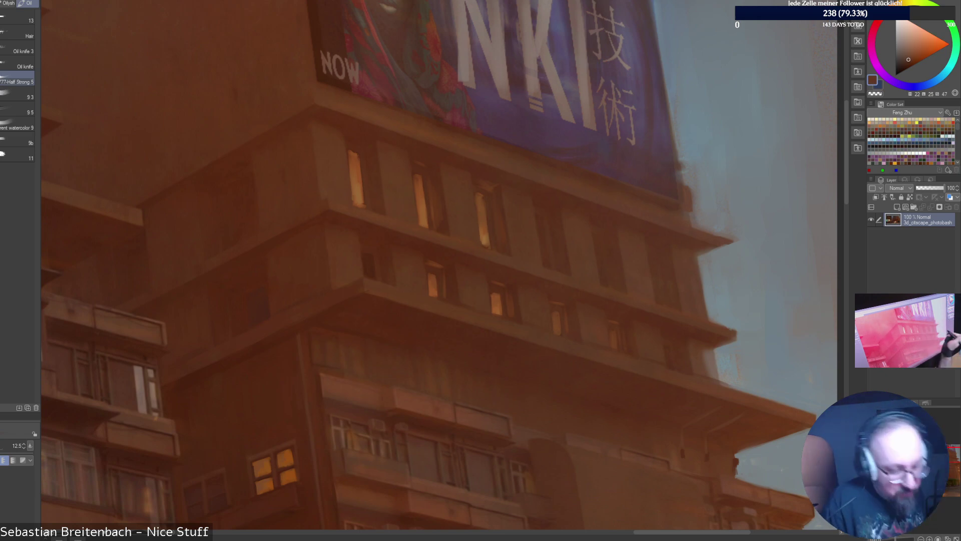
left_click(554, 337, "alt")
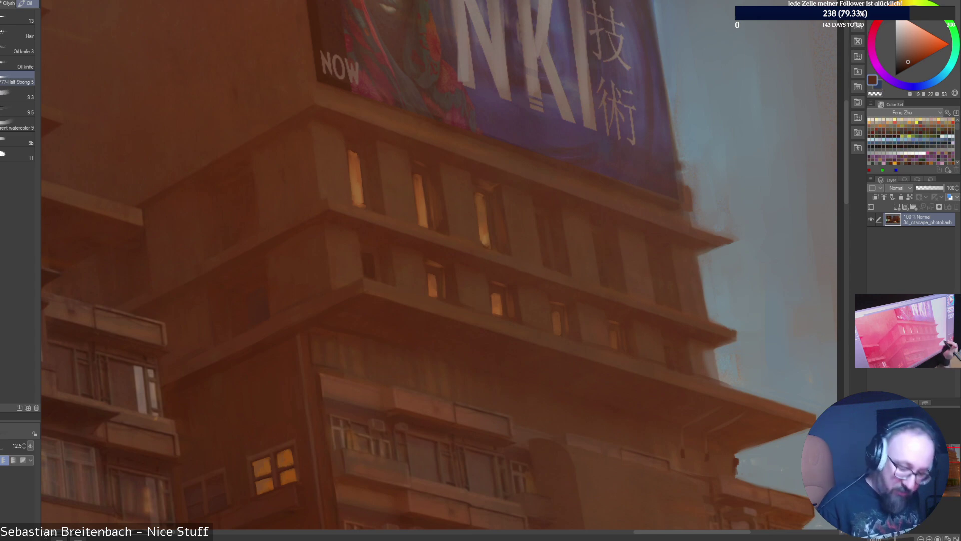
Sharpen the building's outer wall edge above the lowest roof overhang with sampled brown and sky blue, adding small brown details on the roof.
left_click(700, 358, "alt")
left_click_drag(707, 354, 710, 374)
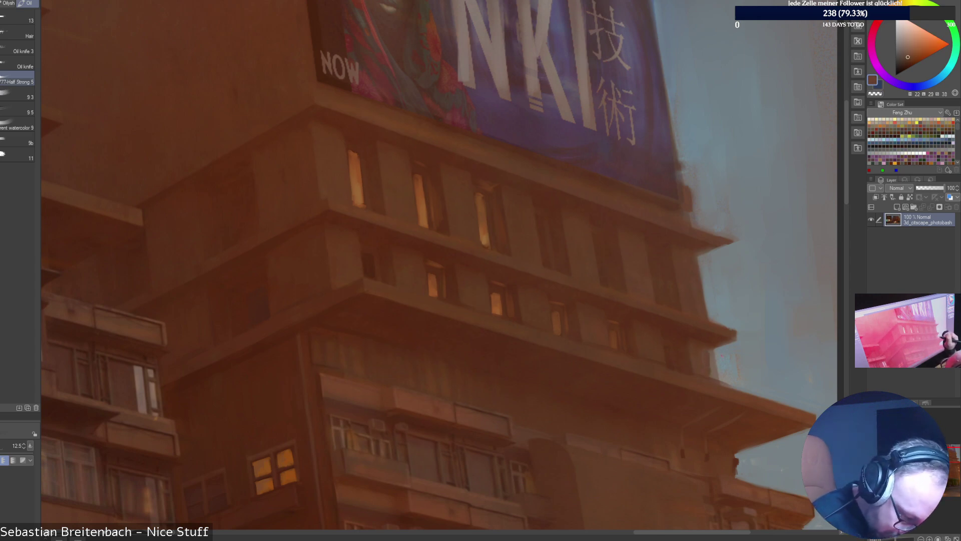
left_click(721, 356, "alt")
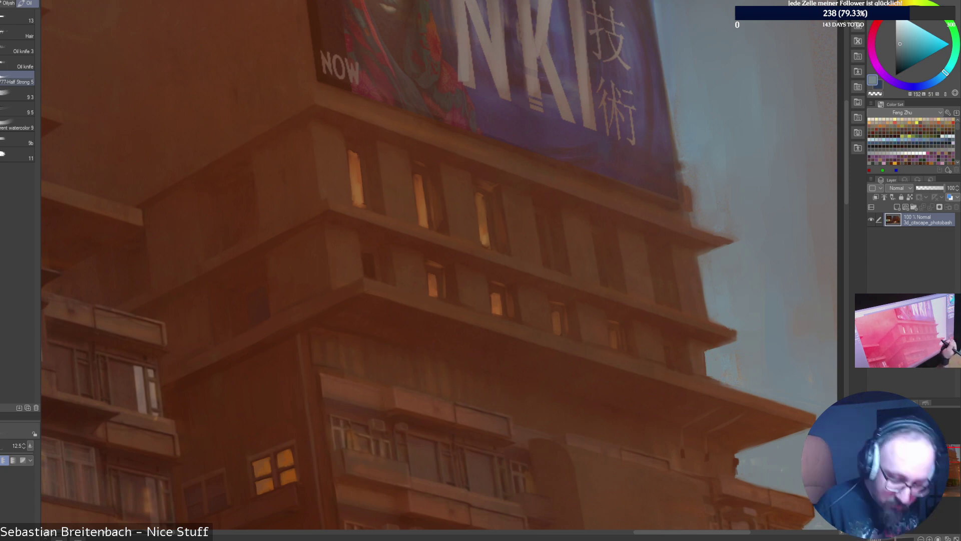
left_click(713, 383, "alt")
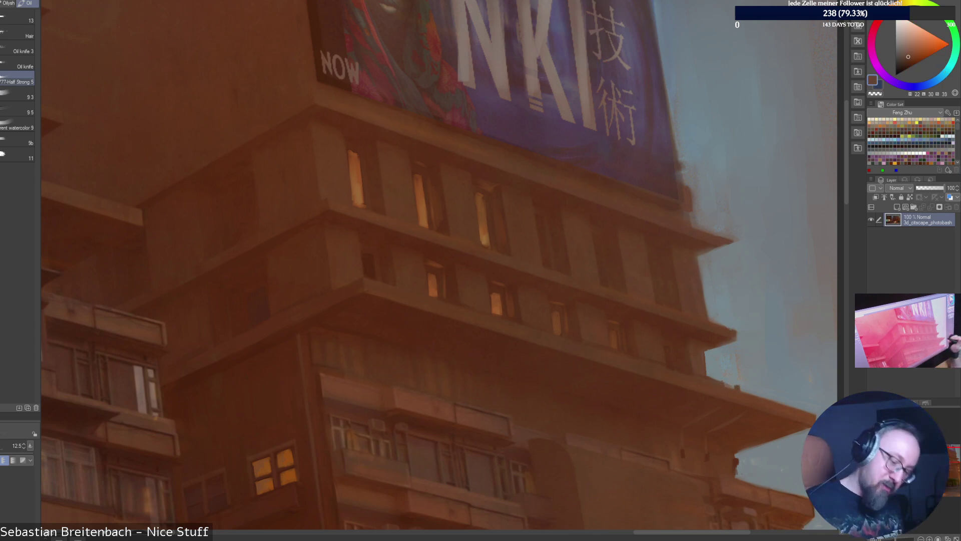
key("[")
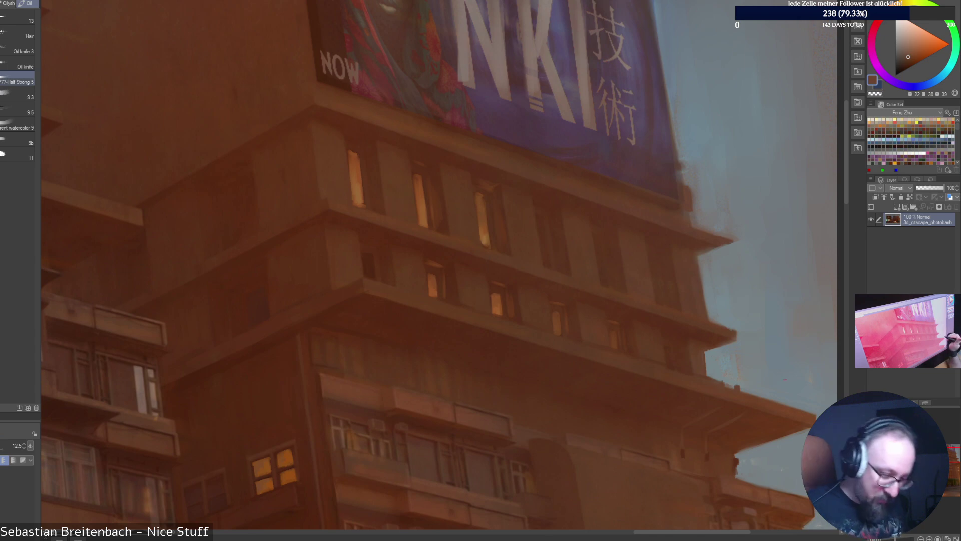
Try out small brown railing posts on the lowest roof overhang beside the building's outer wall at brush size 7.
mouse_move(718, 368)
left_mouse_down()
mouse_move(718, 380)
mouse_move(710, 365)
left_mouse_up()
key("ctrl+z")
key("ctrl+z")
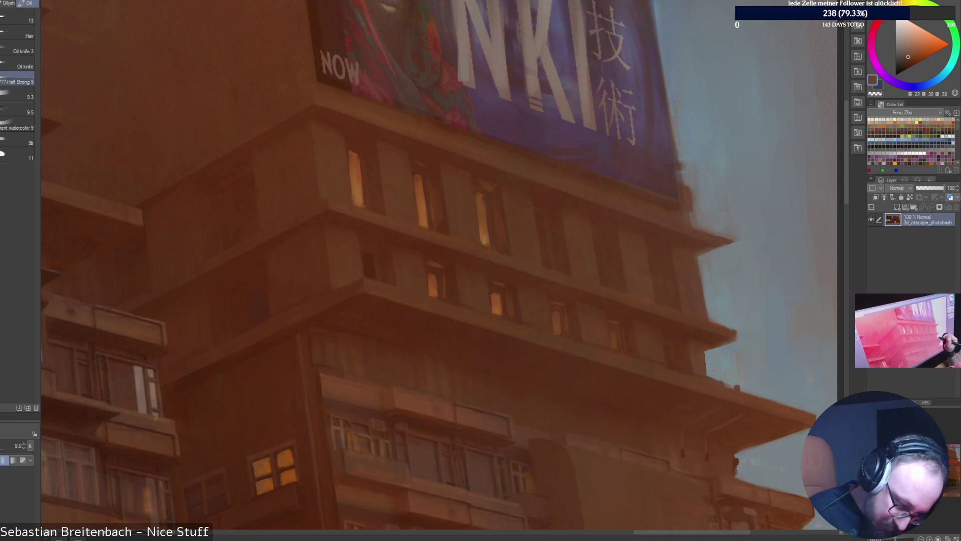
left_click_drag(710, 366, 723, 365)
left_click_drag(721, 365, 722, 381)
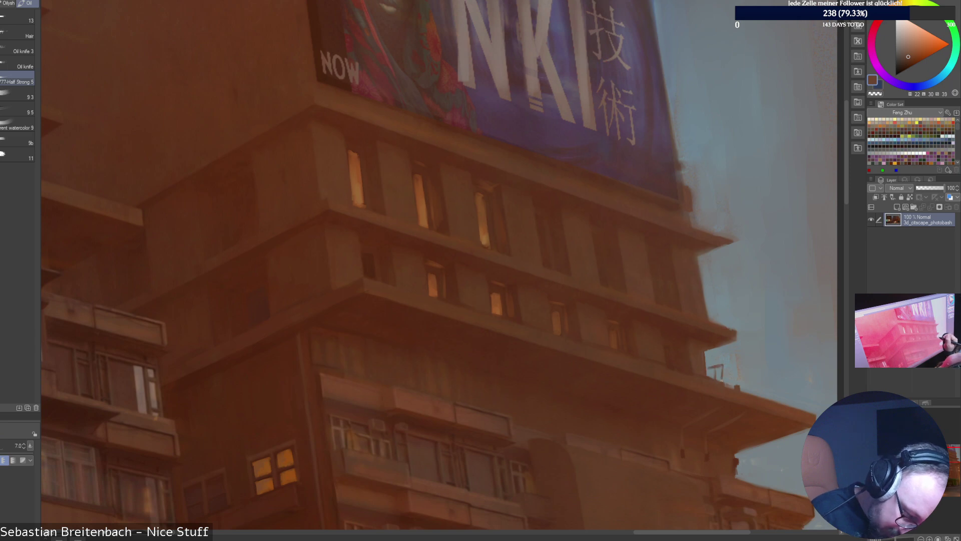
key("ctrl+z")
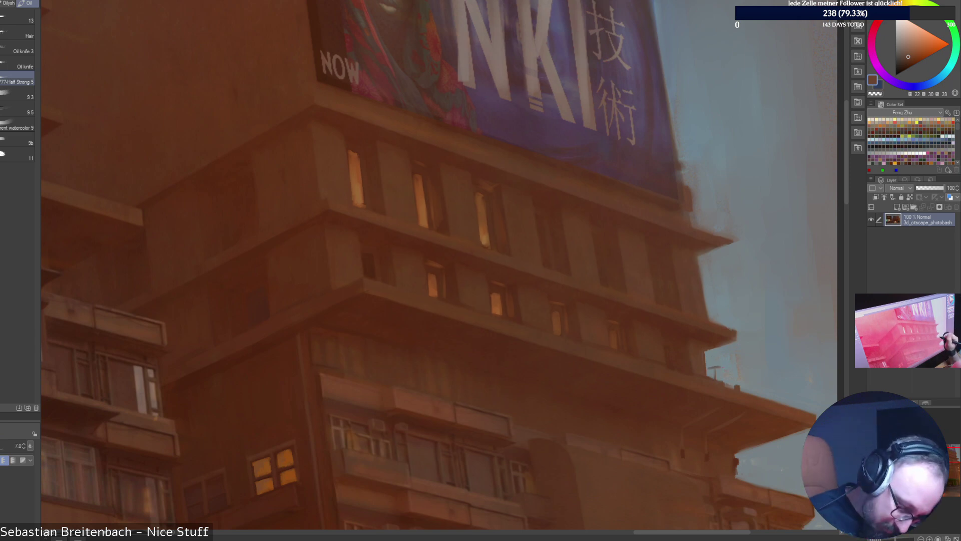
left_click_drag(729, 370, 730, 386)
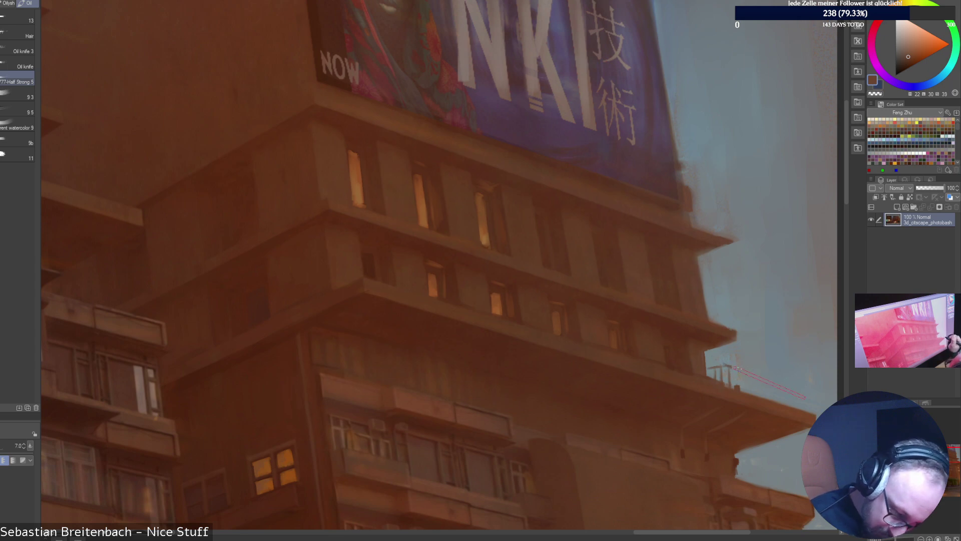
Run a thin straight handrail to the tip of the lowest roof overhang and fill in the posts beneath it.
left_click(813, 390, "shift")
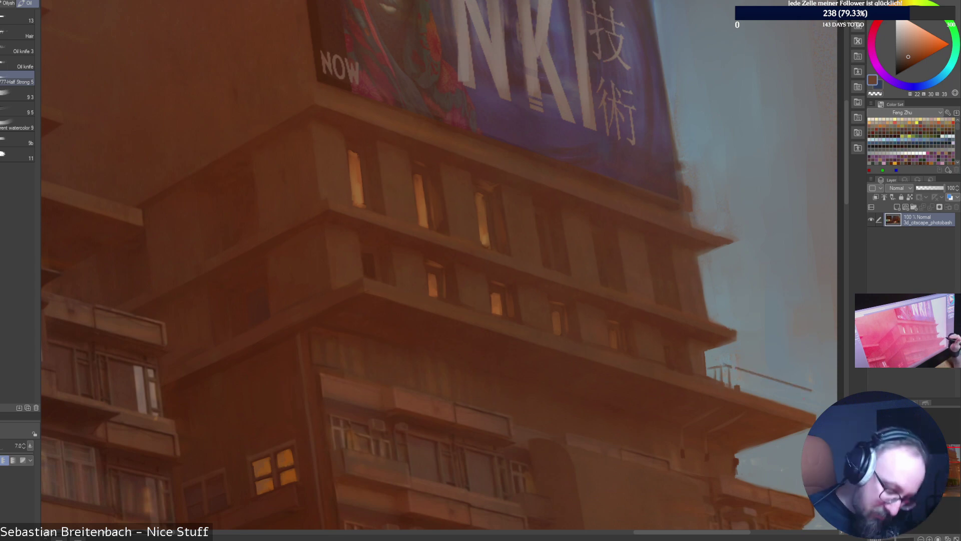
left_click_drag(811, 390, 812, 413)
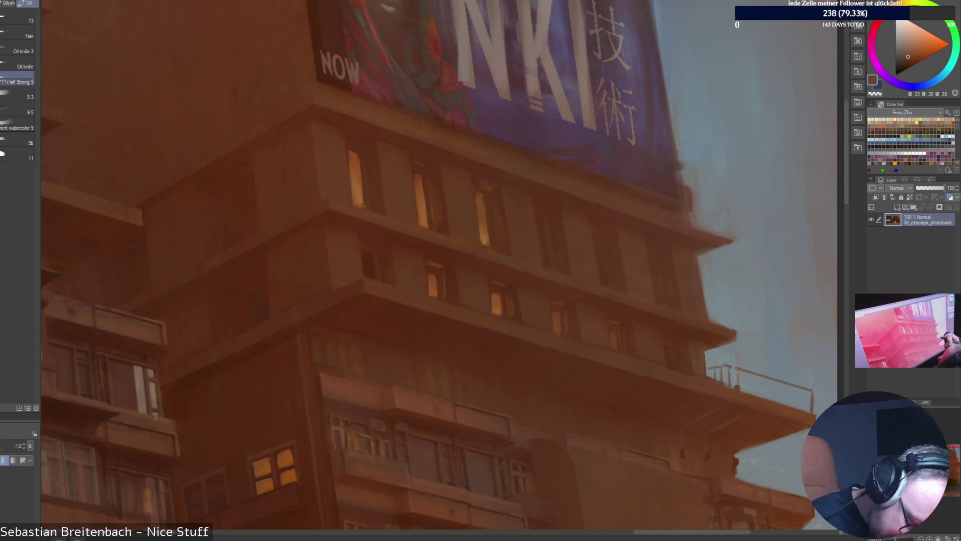
mouse_move(737, 370)
left_mouse_down()
mouse_move(738, 384)
mouse_move(740, 367)
left_mouse_up()
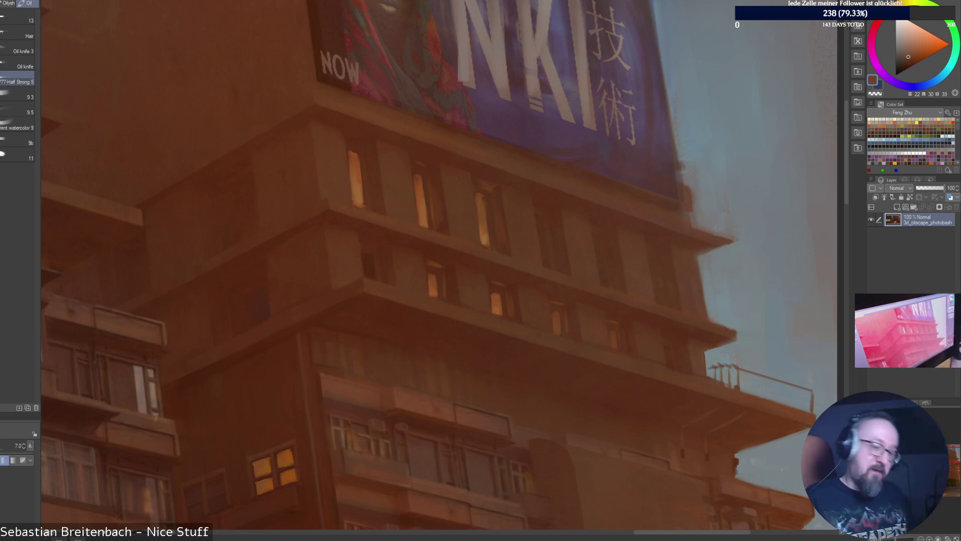
mouse_move(747, 373)
left_mouse_down()
mouse_move(746, 395)
mouse_move(745, 374)
mouse_move(761, 376)
mouse_move(763, 402)
mouse_move(780, 380)
mouse_move(780, 407)
mouse_move(806, 410)
left_mouse_up()
key("ctrl+z")
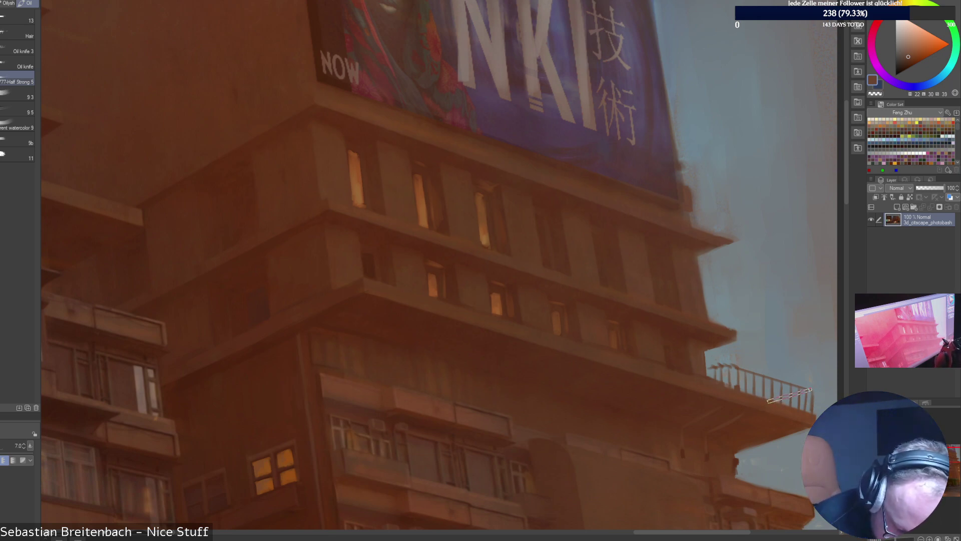
left_click(772, 400, "shift")
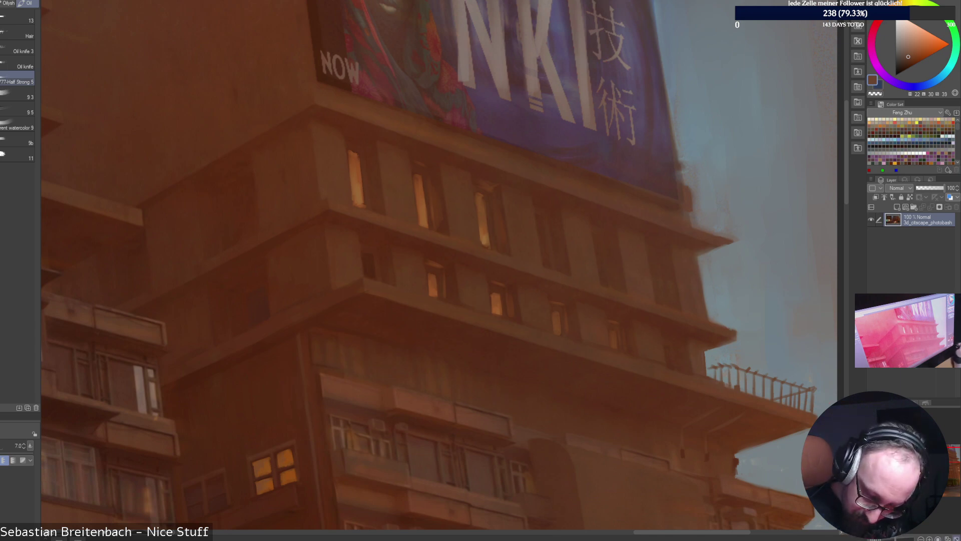
Paint out the railing on the lowest roof overhang with sampled sky blue at brush size 30.
key("ctrl+0")
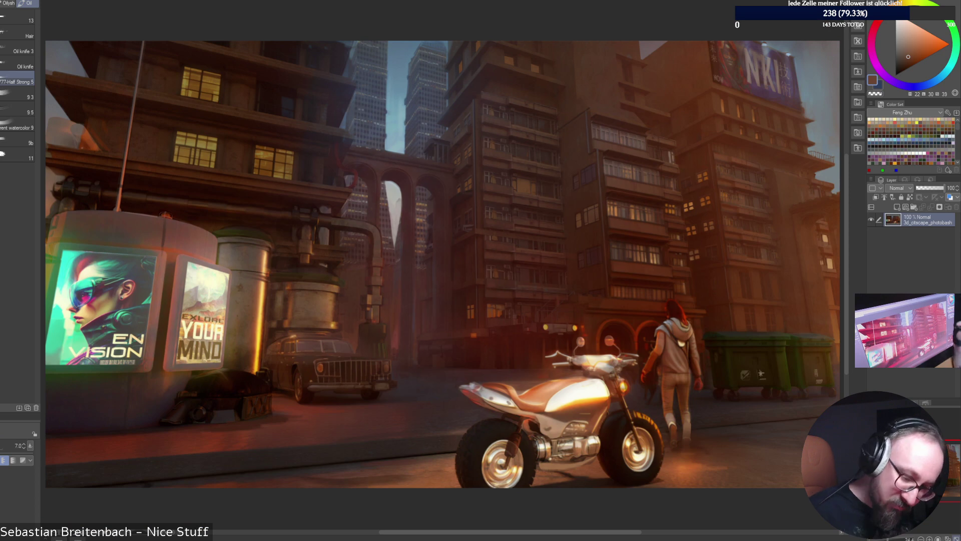
left_click(834, 154, "alt")
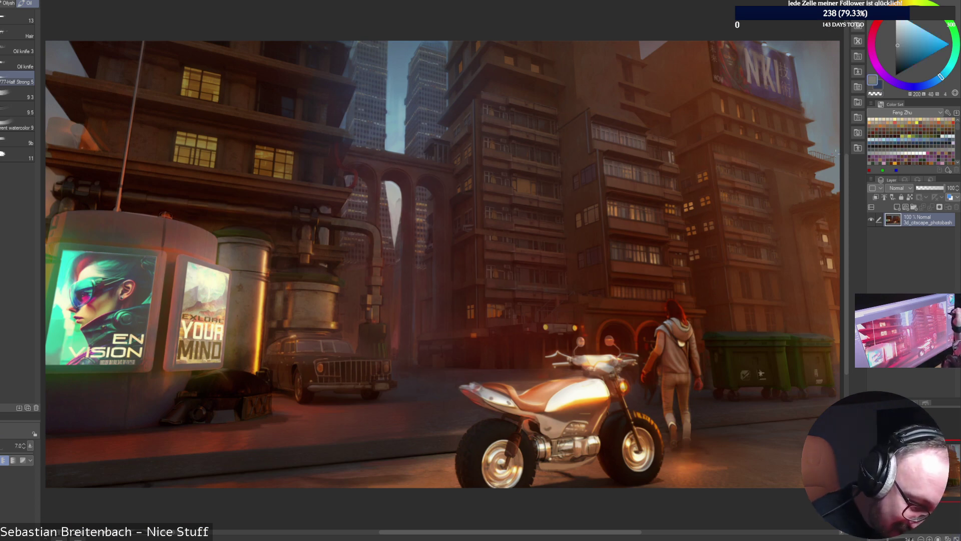
key("]")
key("]")
key("]")
key("]")
key("]")
key("]")
key("]")
key("]")
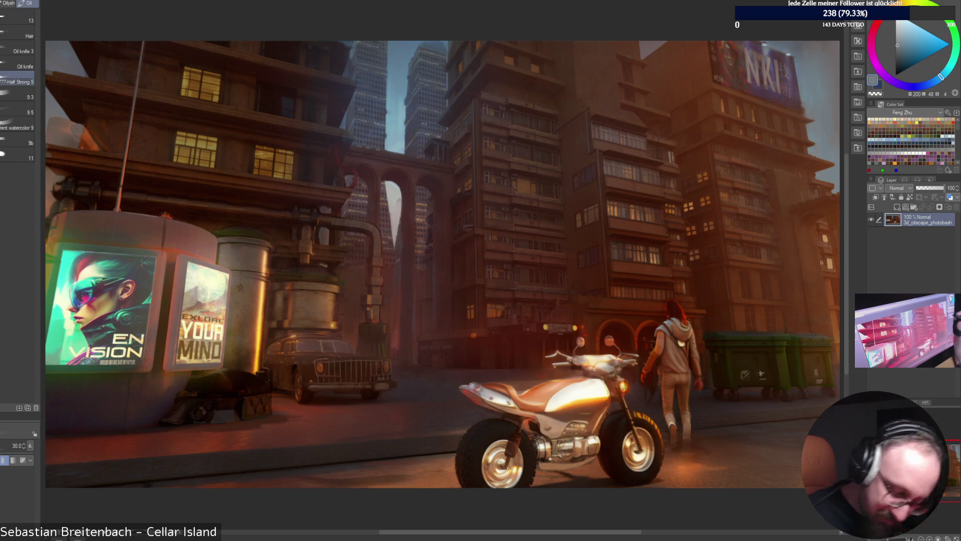
Paint a small upturned brown ornament on the tip of the lowest roof overhang at brush size 10, sampling its brown and the adjoining sky blue.
key("ctrl+alt+0")
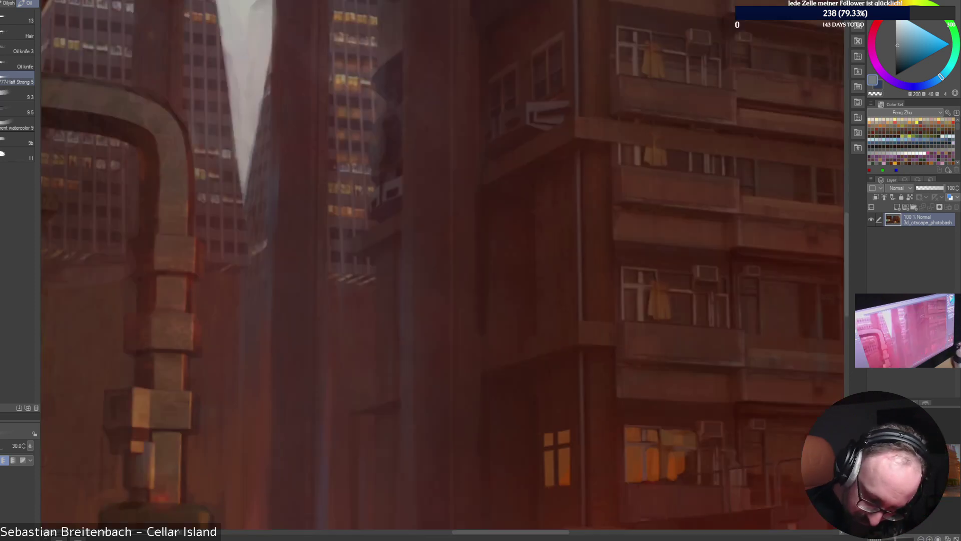
left_click_drag(916, 470, 956, 458)
left_click(381, 300, "alt")
mouse_move(383, 292)
left_mouse_down()
mouse_move(391, 284)
mouse_move(391, 292)
left_mouse_up()
key("bracketleft")
key("bracketleft")
key("bracketleft")
key("bracketleft")
key("bracketleft")
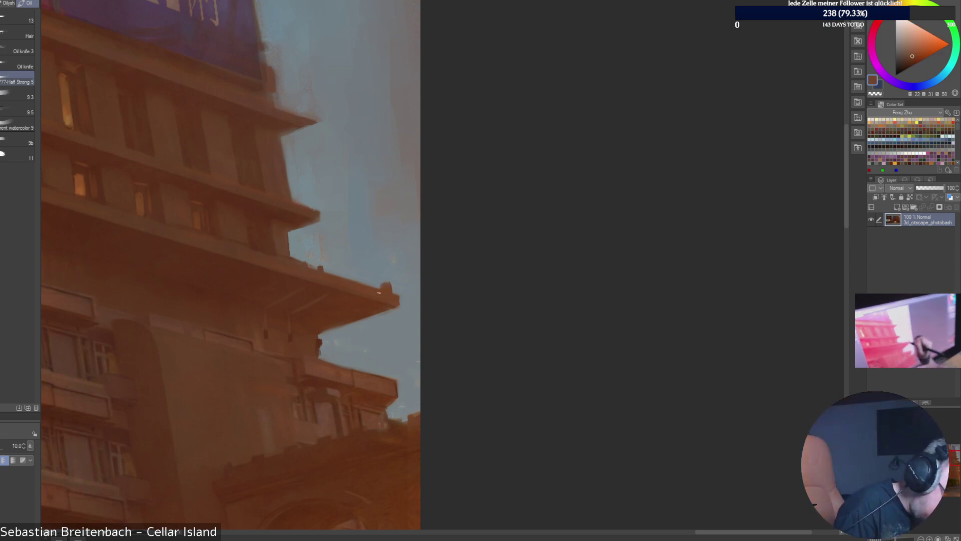
left_click_drag(391, 282, 392, 294)
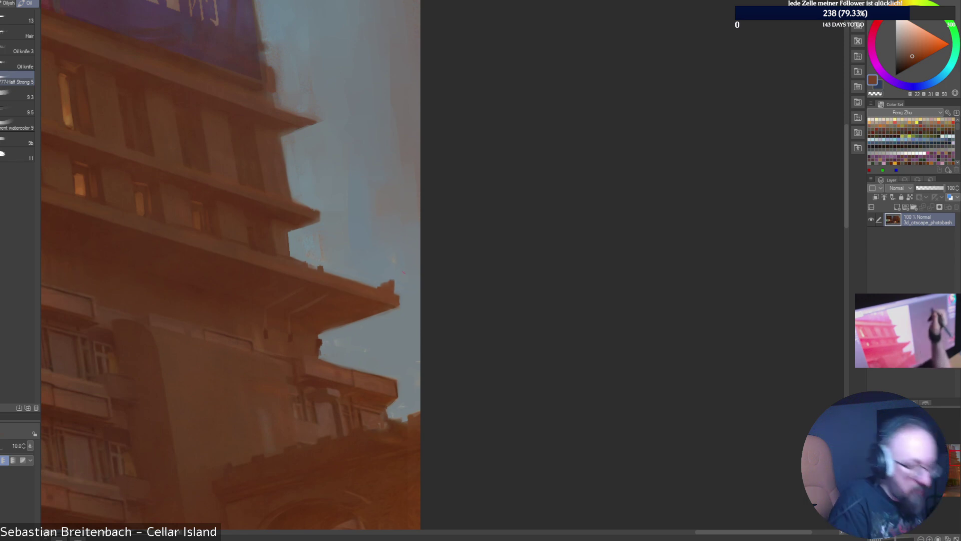
left_click(416, 297, "alt")
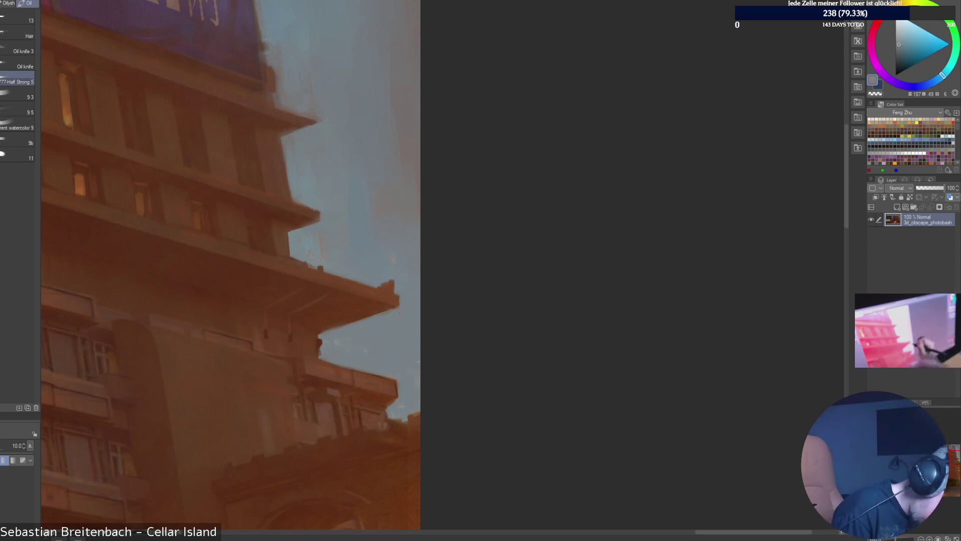
key("ctrl+0")
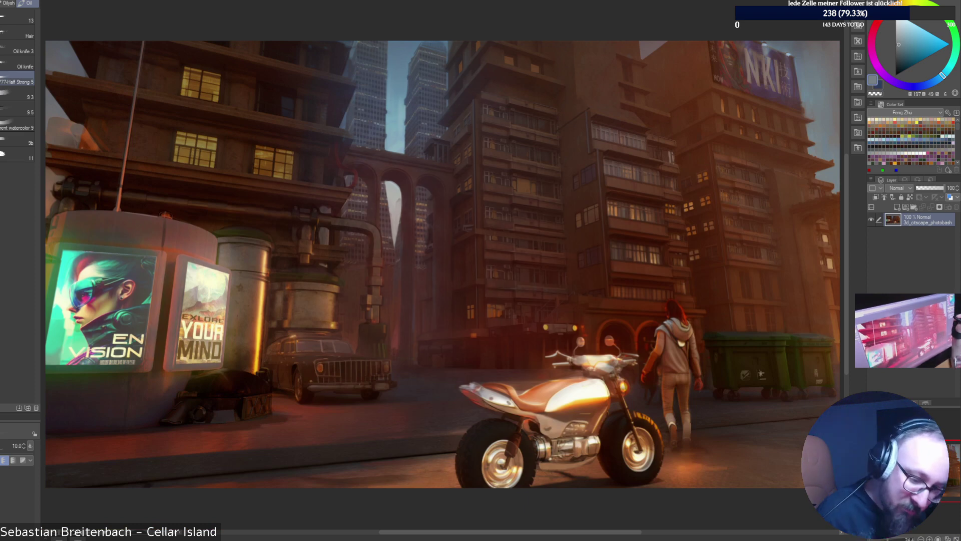
Refine the tip of the middle roof overhang against the sky with sampled browns and sky blue at brush sizes 30 and 17.5.
key("[")
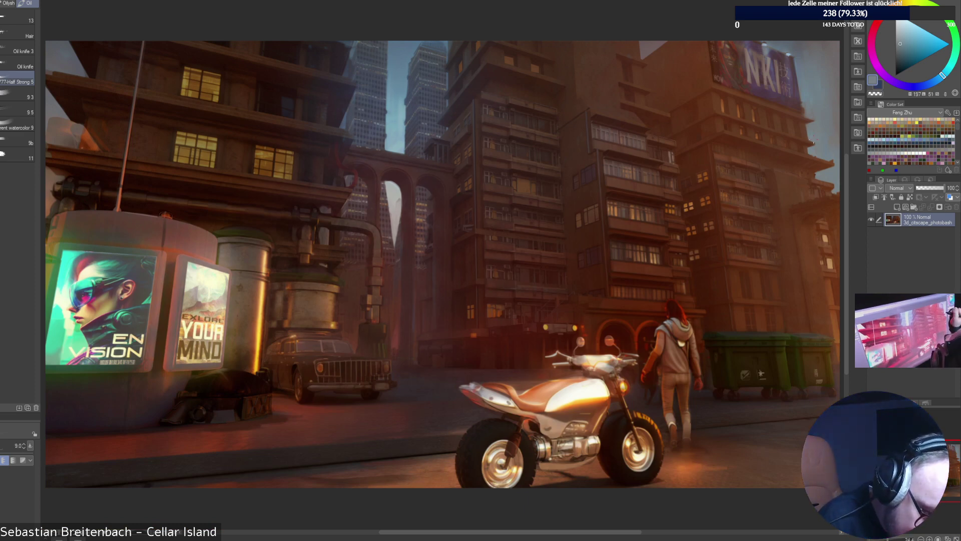
left_click(811, 140, "alt")
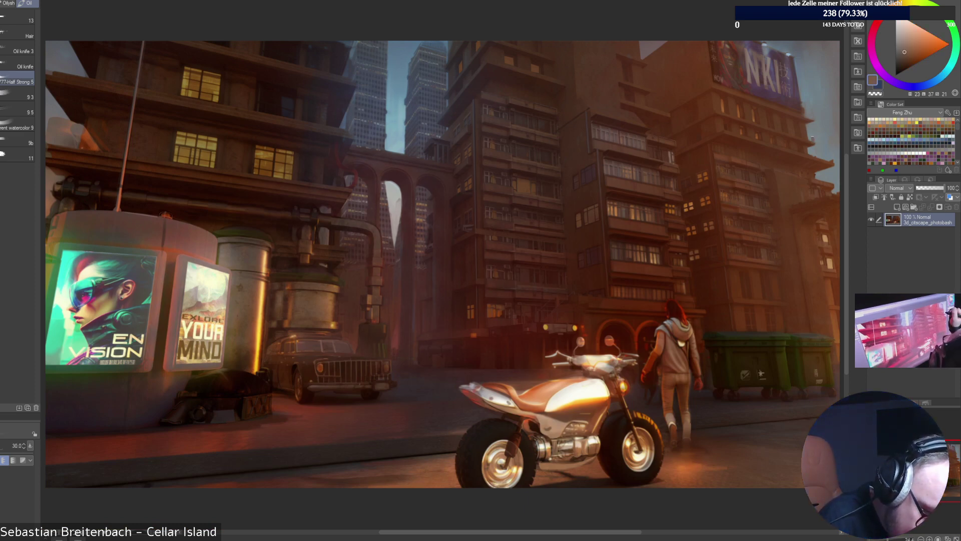
left_click(813, 138, "alt")
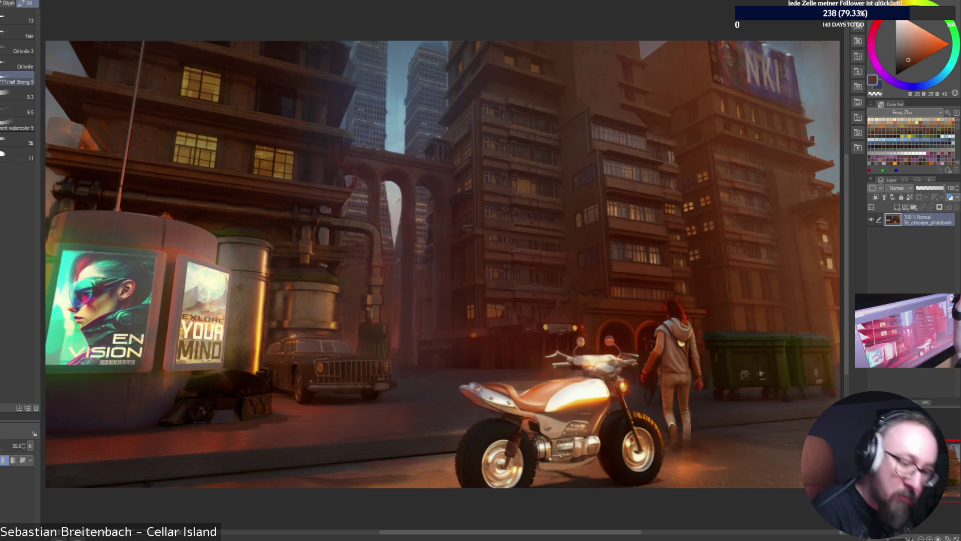
left_click(821, 140, "alt")
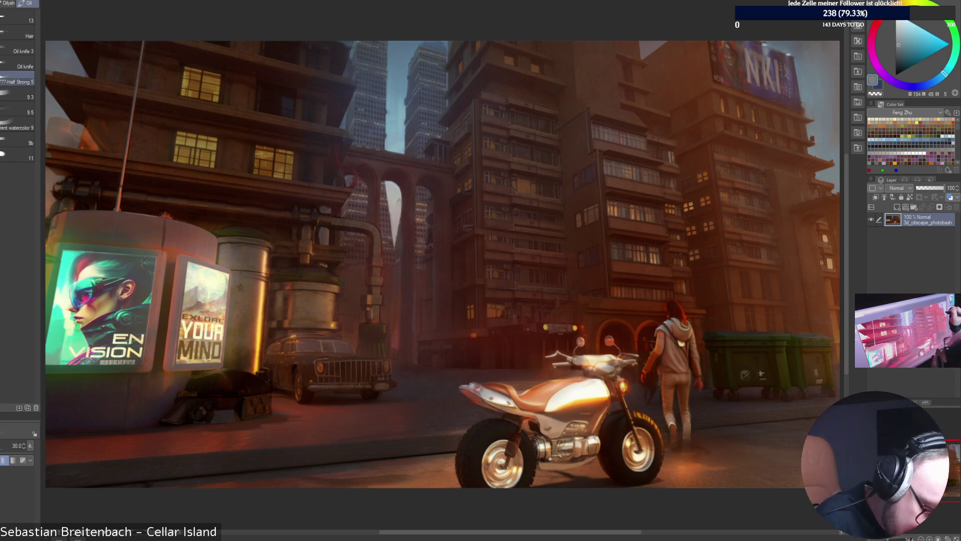
left_click(814, 139, "alt")
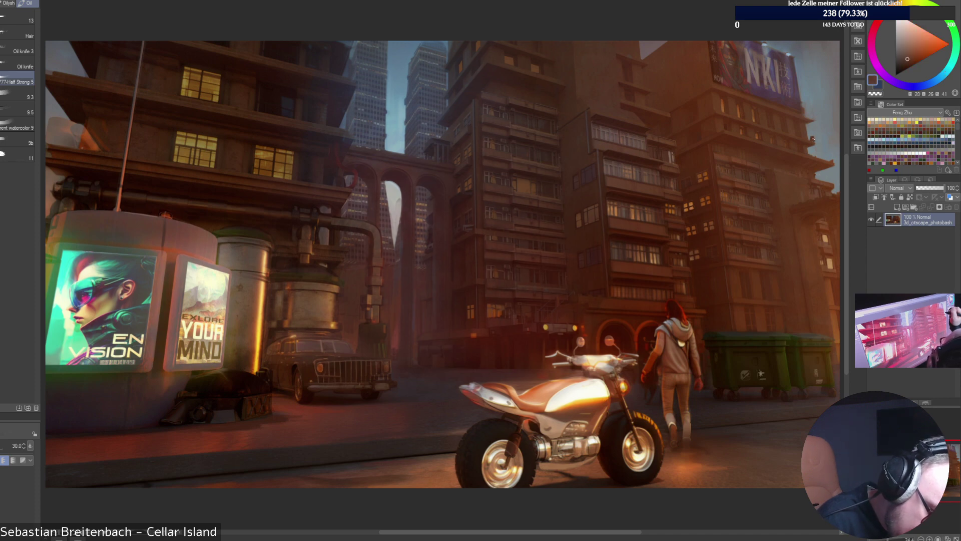
key("bracketleft")
key("bracketleft")
key("bracketleft")
left_click(814, 137, "alt")
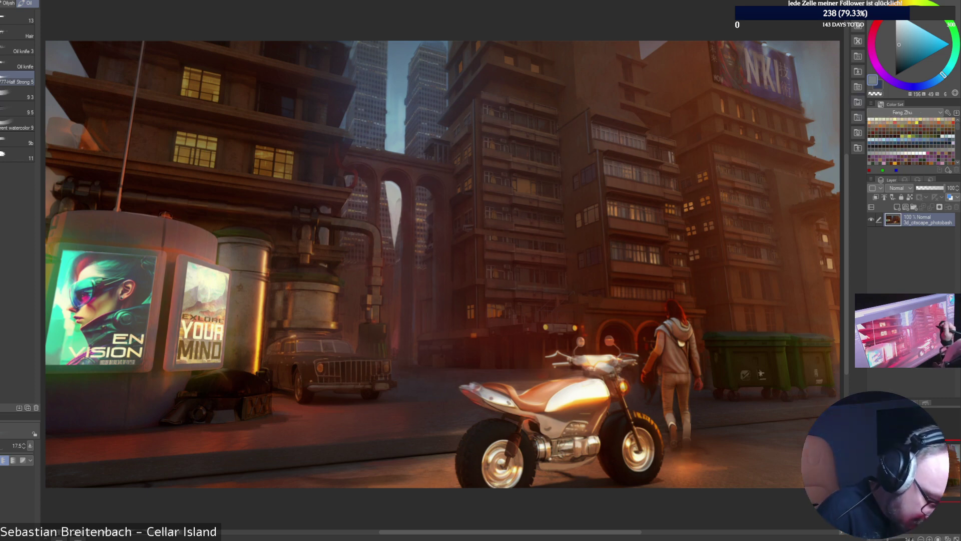
key("x")
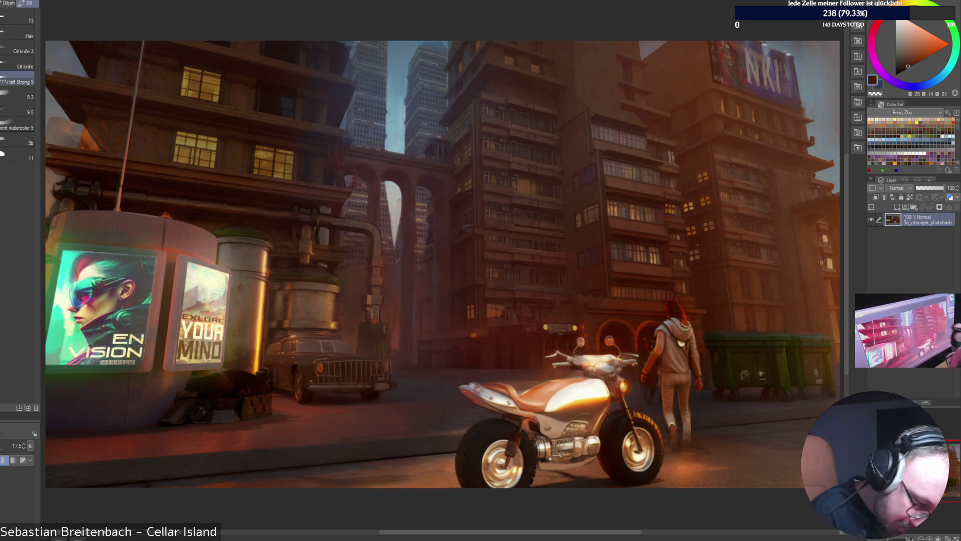
Paint pale brown vertical curtain strips into the small lit window above the hooded figure at brush size 15.
key("ctrl+alt+0")
left_click_drag(801, 310, 75, 216)
left_click_drag(661, 376, 779, 347)
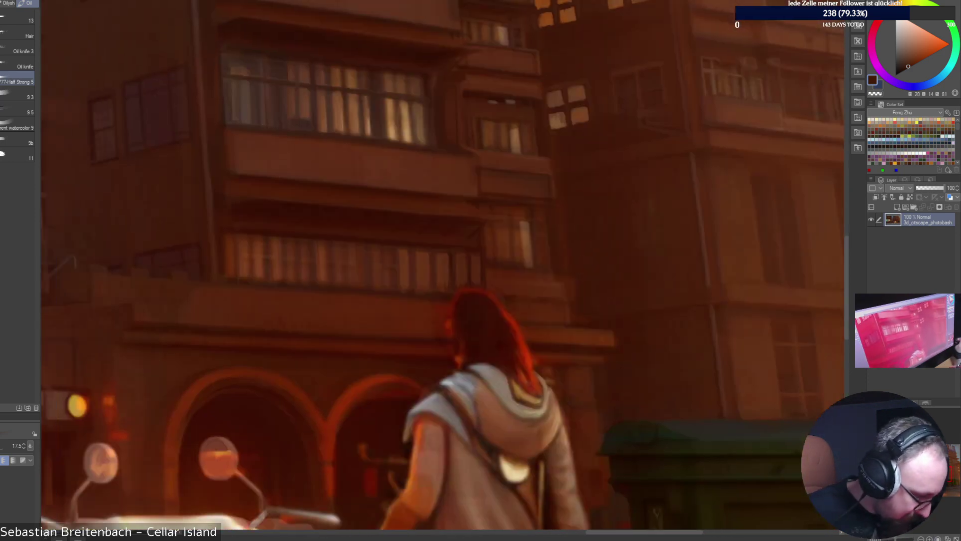
left_click(506, 225, "alt")
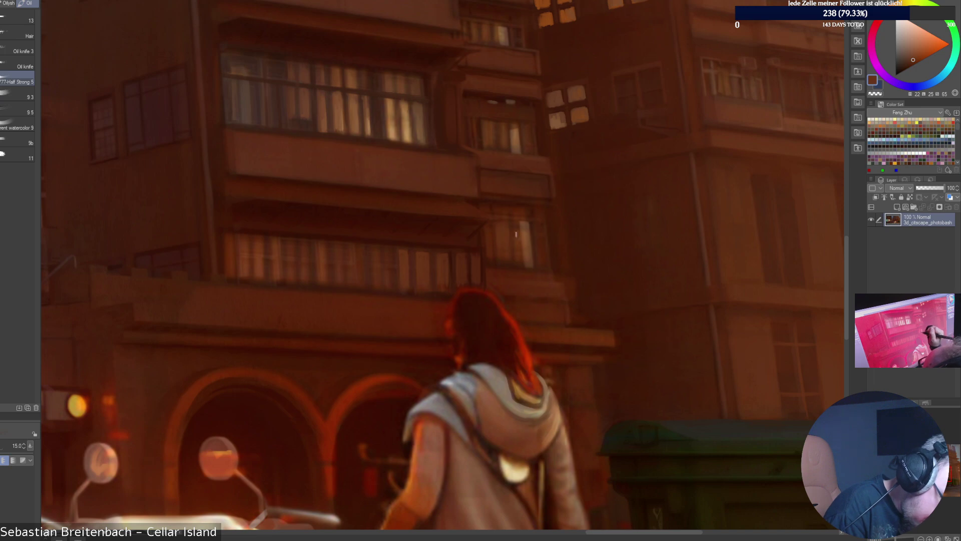
left_click(516, 234, "alt")
left_click(523, 239, "alt")
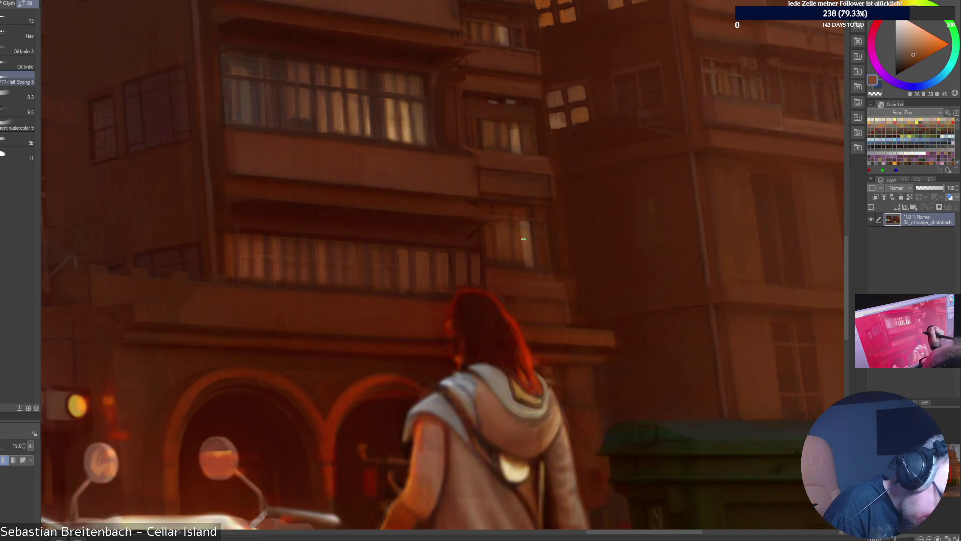
left_click_drag(538, 224, 541, 259)
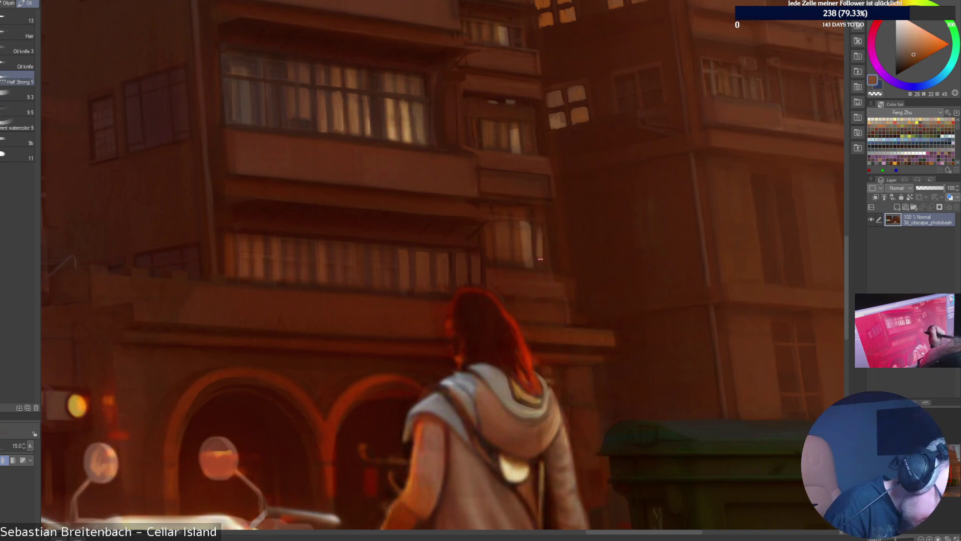
left_click_drag(539, 224, 543, 261)
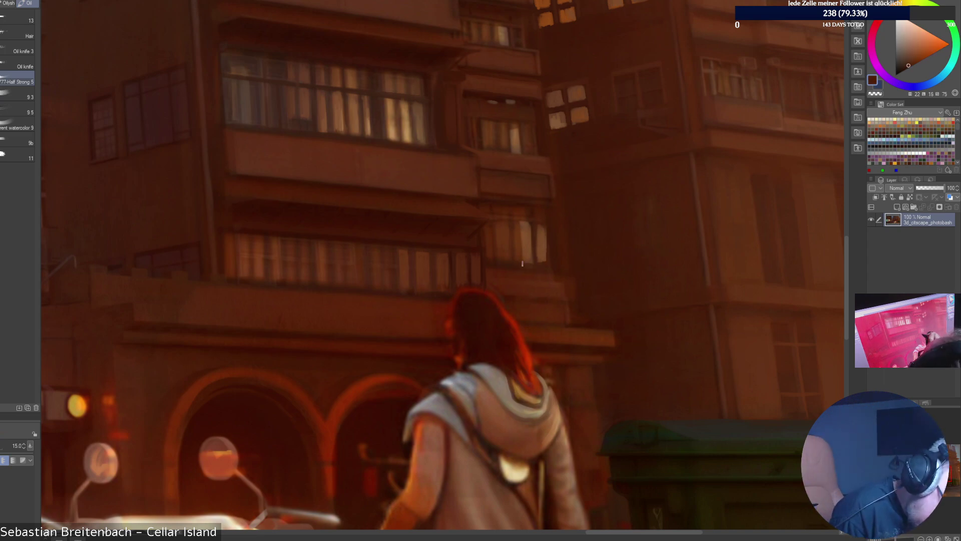
Tidy the frame of the small window above the hooded figure and the ledge over it with sampled dark browns.
left_click(547, 266, "alt")
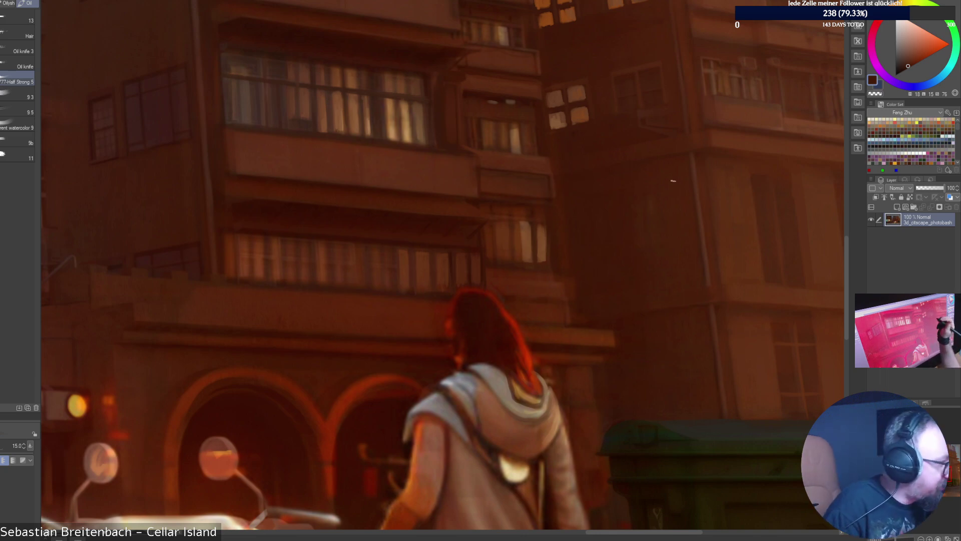
left_click(557, 198, "alt")
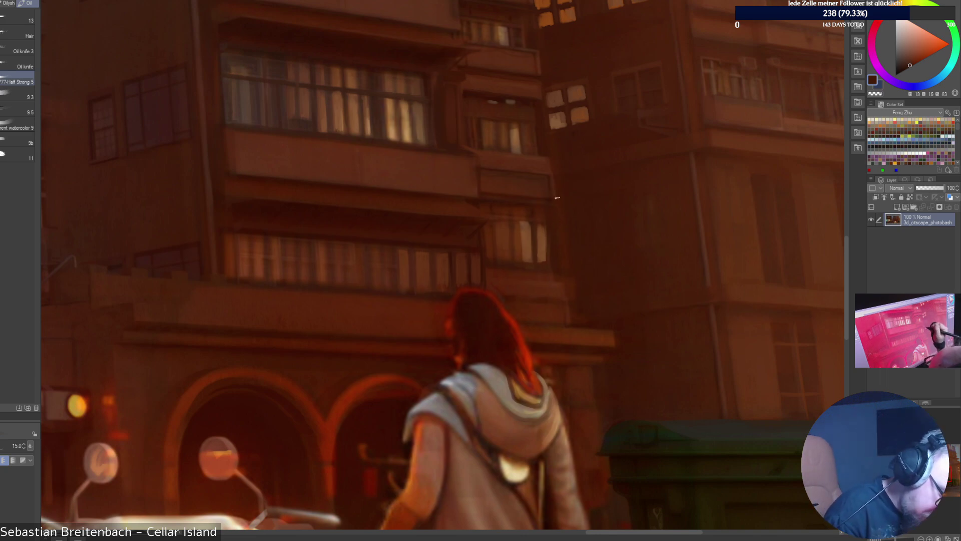
left_click(550, 174, "alt")
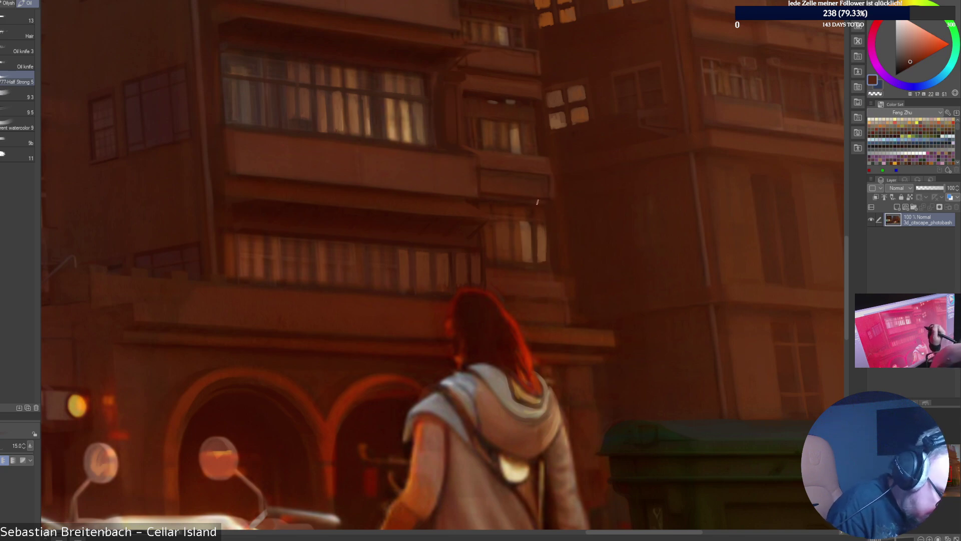
left_click(536, 200, "alt")
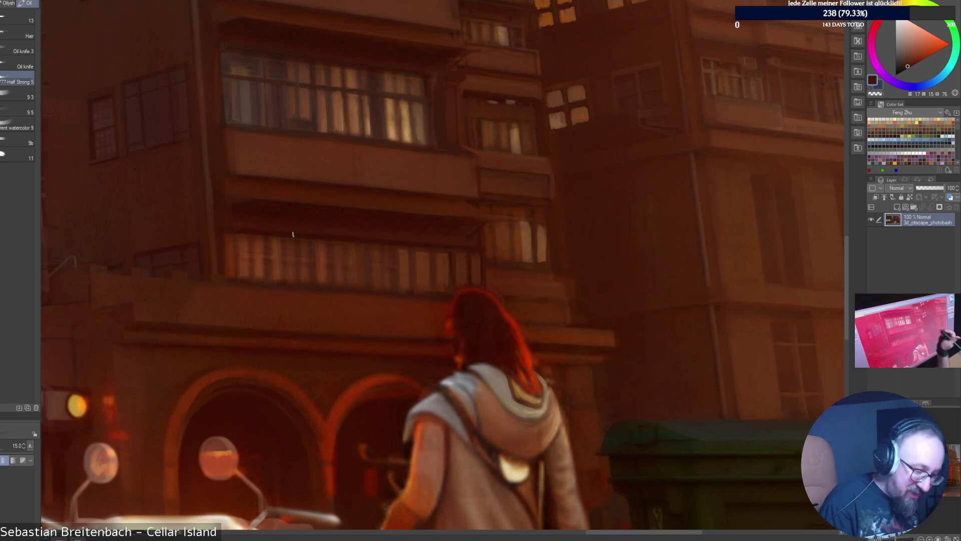
left_click(545, 205, "alt")
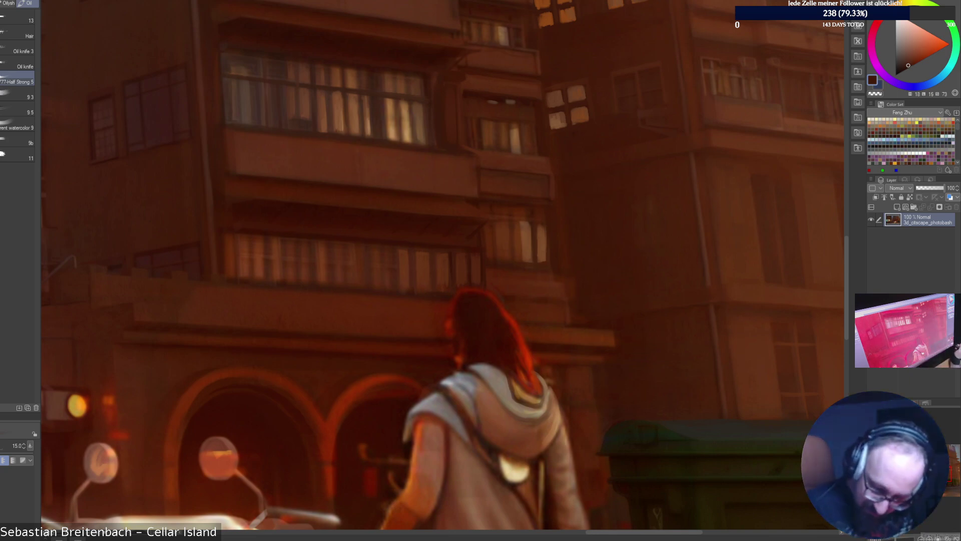
key("ctrl+0")
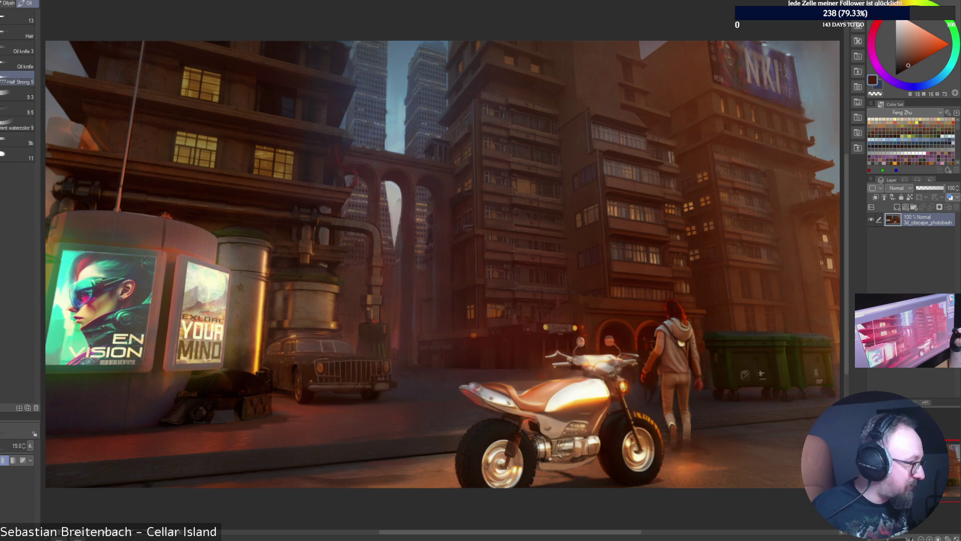
Paint sampled and adjusted muted reds into the haze around the green pipe base beside the parked car at brush sizes 30 and 35.
left_click(389, 339, "alt")
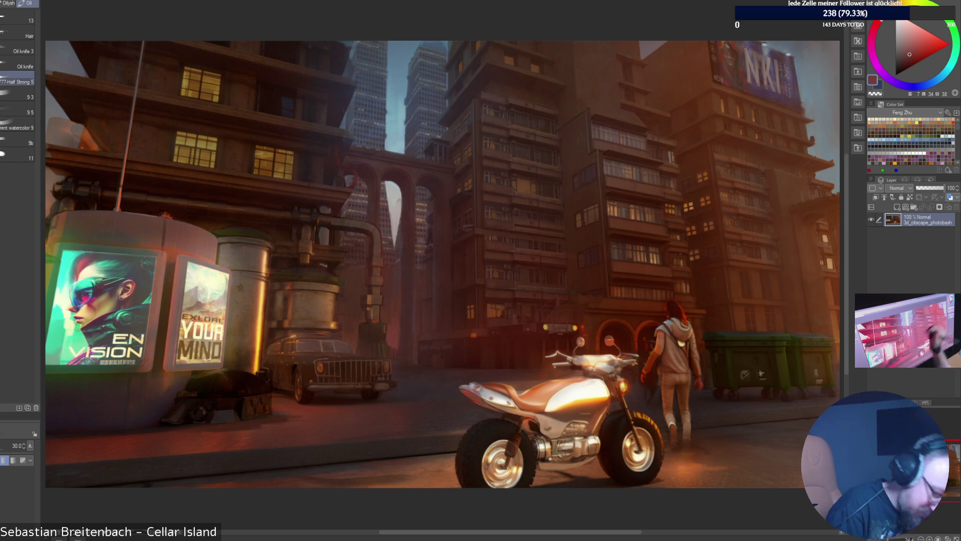
left_click(911, 49)
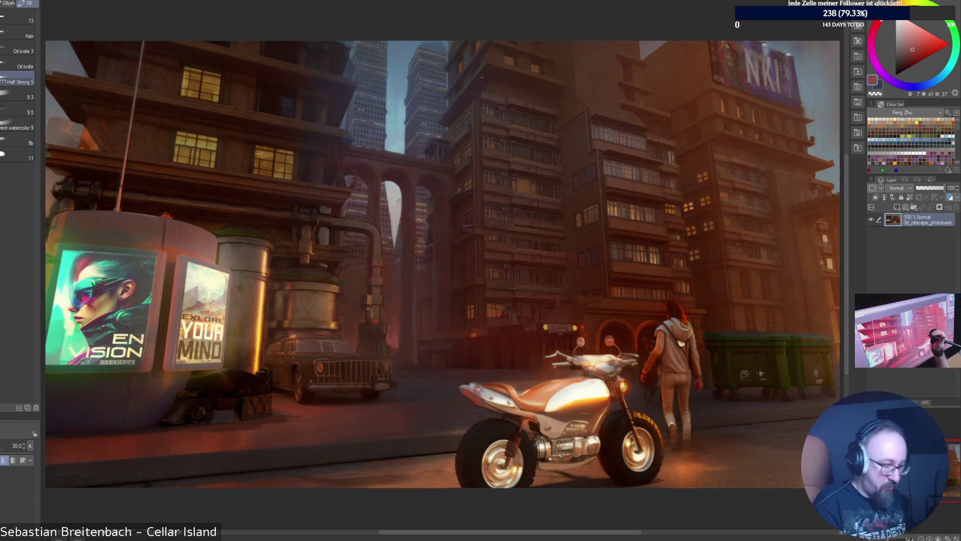
left_click(911, 51)
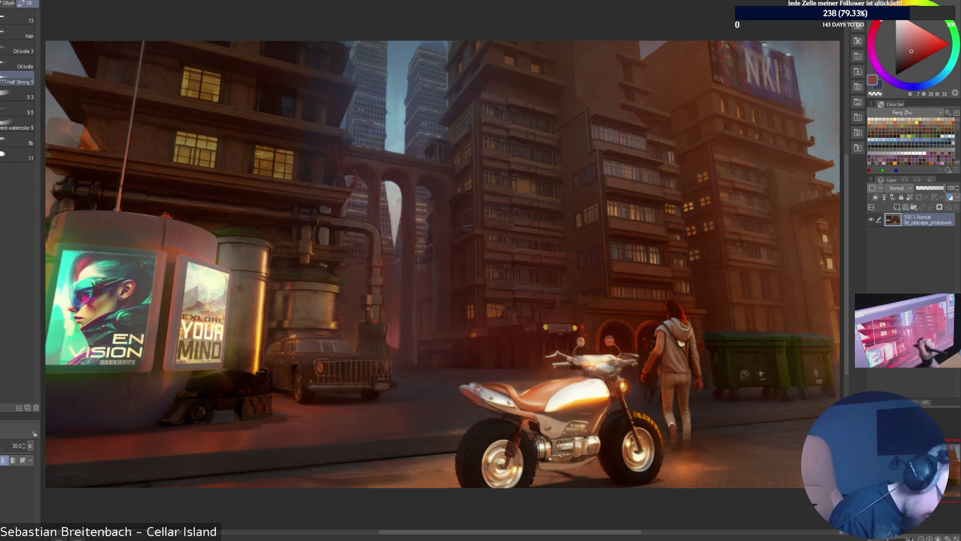
left_click(909, 54)
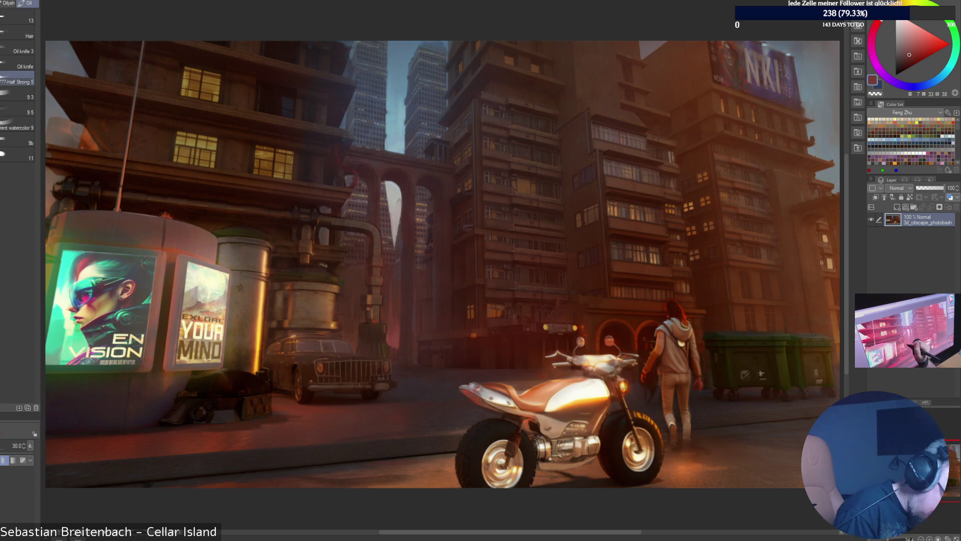
left_click(393, 346, "alt")
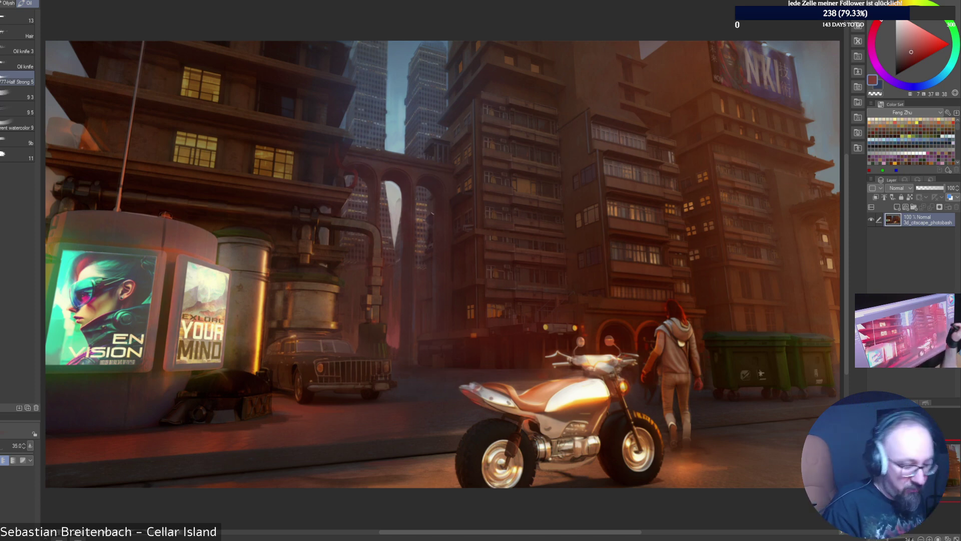
key("bracketright")
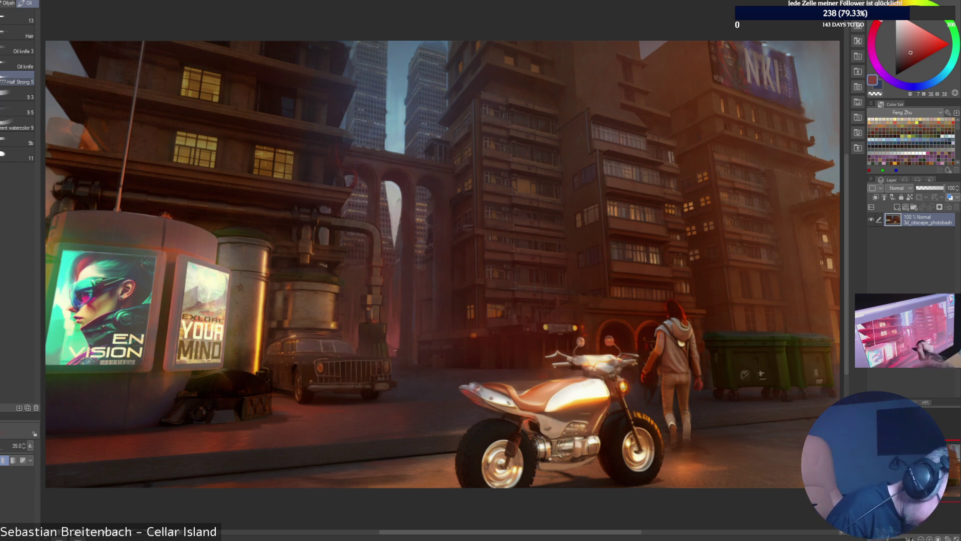
left_click(391, 355, "alt")
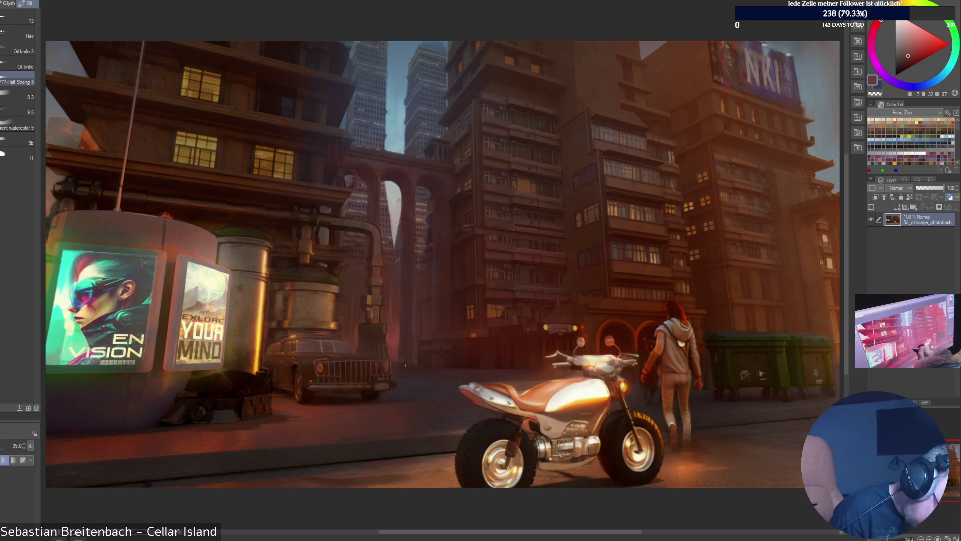
left_click(903, 62)
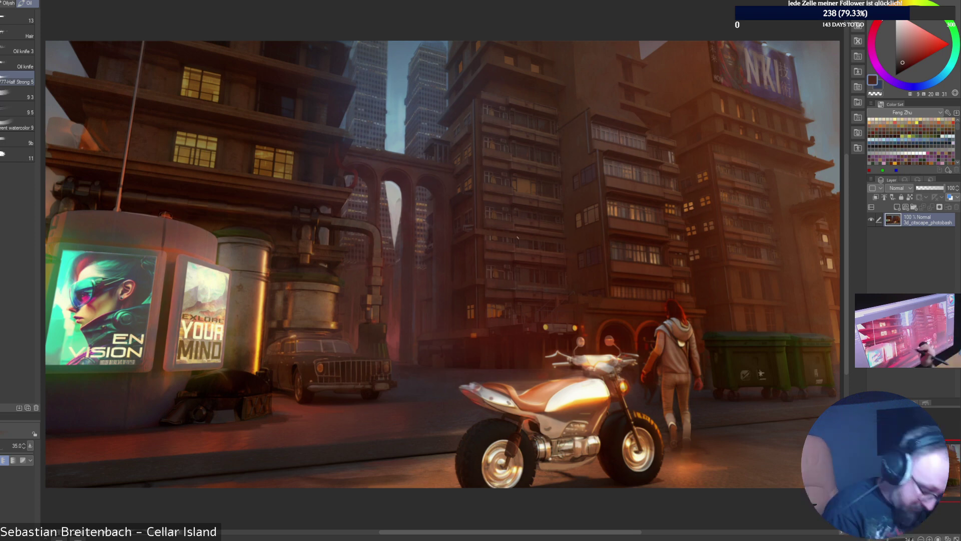
left_click(909, 55)
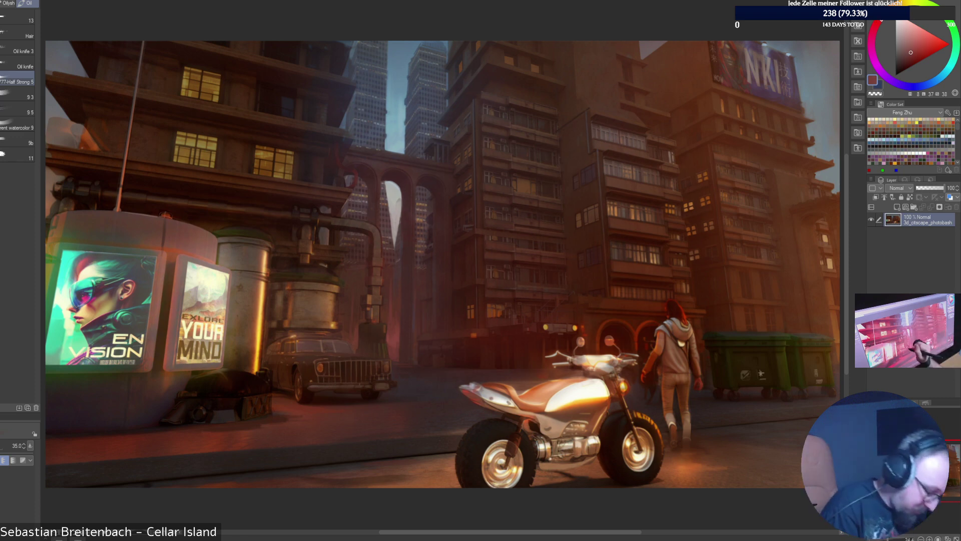
Paint the hazy background between the metal tank and the segmented pipe with sampled reddish browns at brush sizes 35 and 40.
left_click(354, 324, "alt")
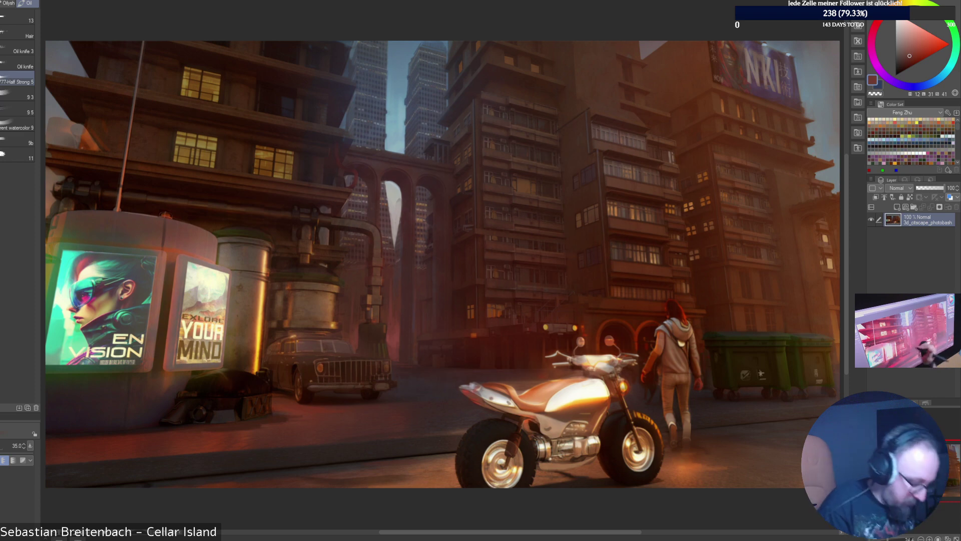
left_click(349, 338, "alt")
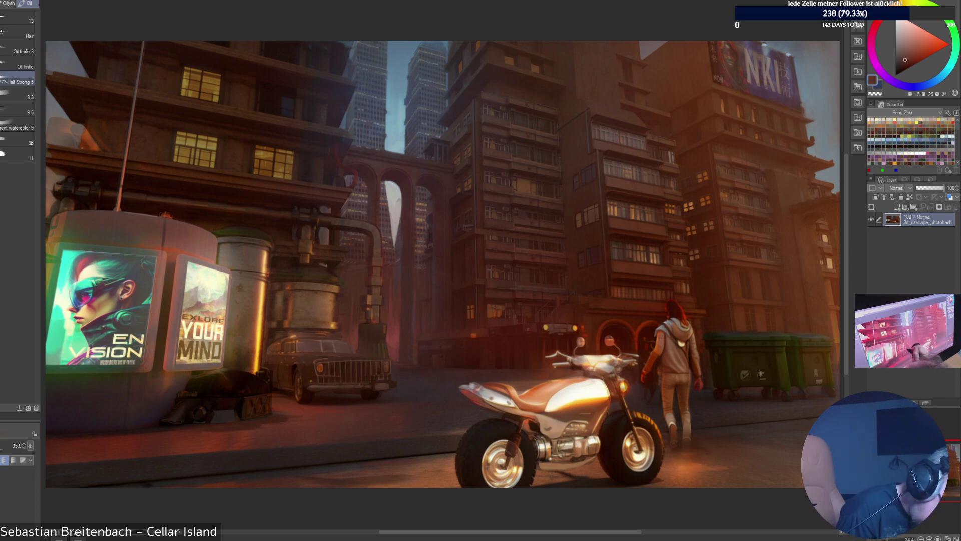
left_click(905, 60)
left_click(908, 57)
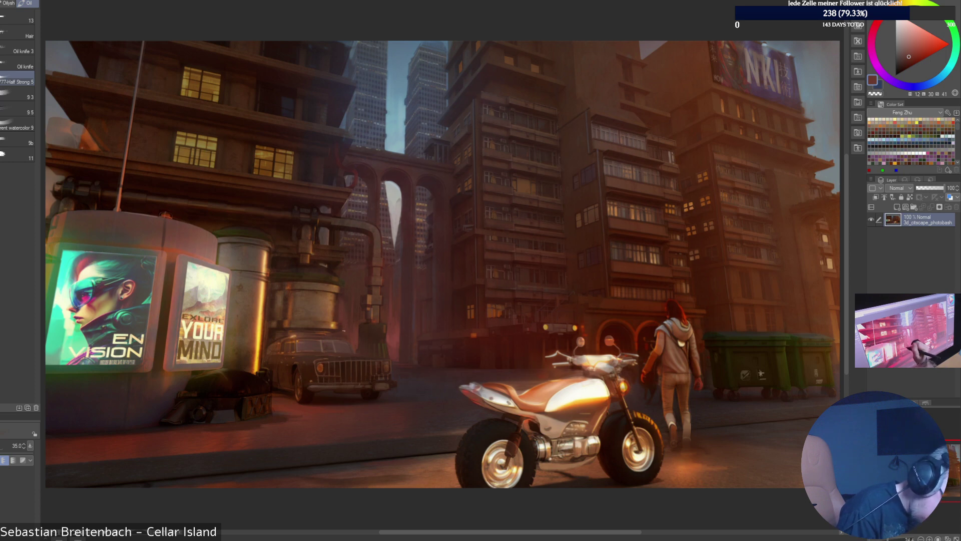
key("]")
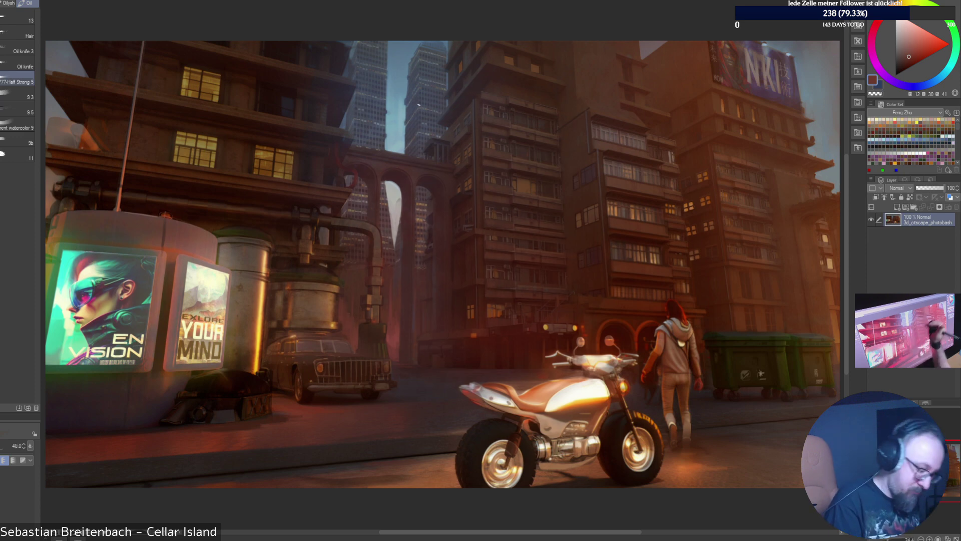
left_click(347, 308, "alt")
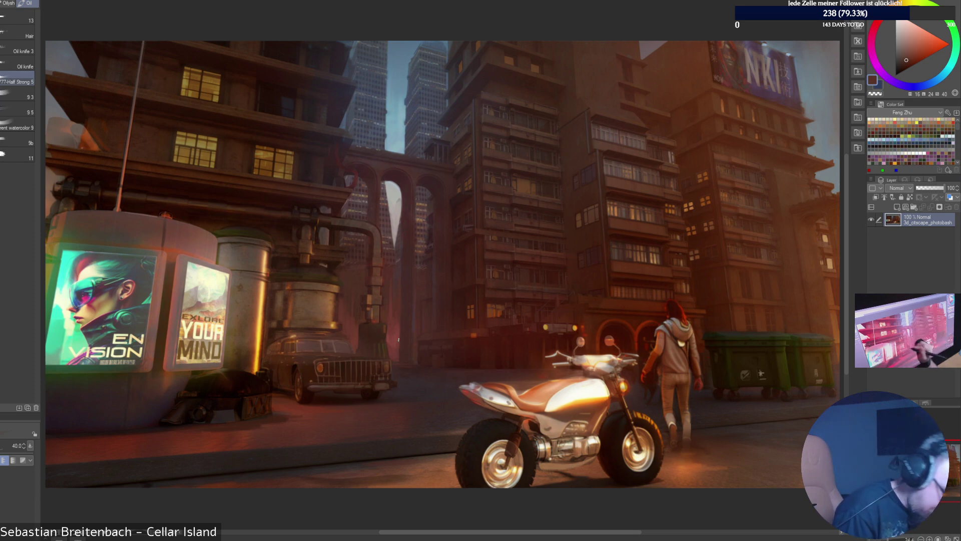
Define the shaded end of the metal tank's upper ring with sampled dark browns at brush size 12.5.
key("ctrl+alt+0")
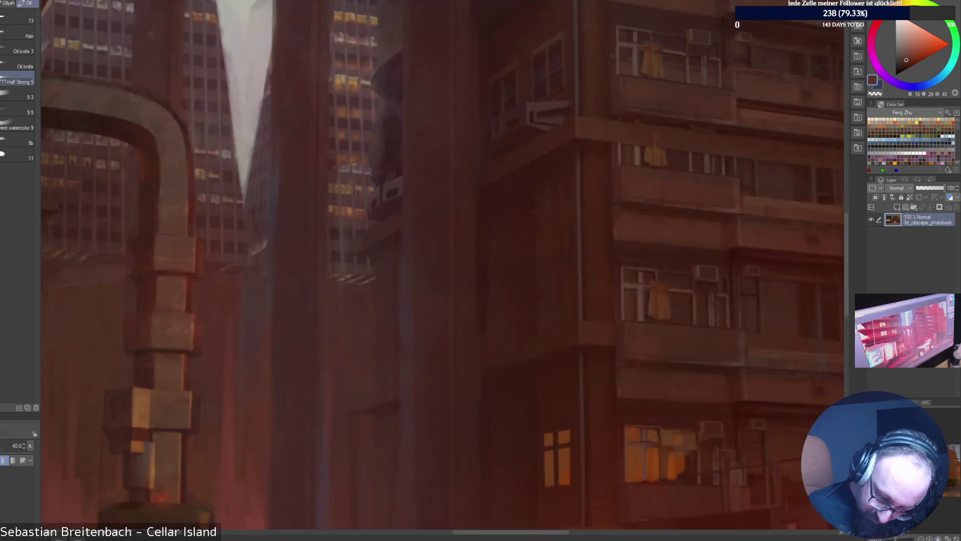
left_click_drag(929, 471, 920, 478)
left_click(303, 169, "alt")
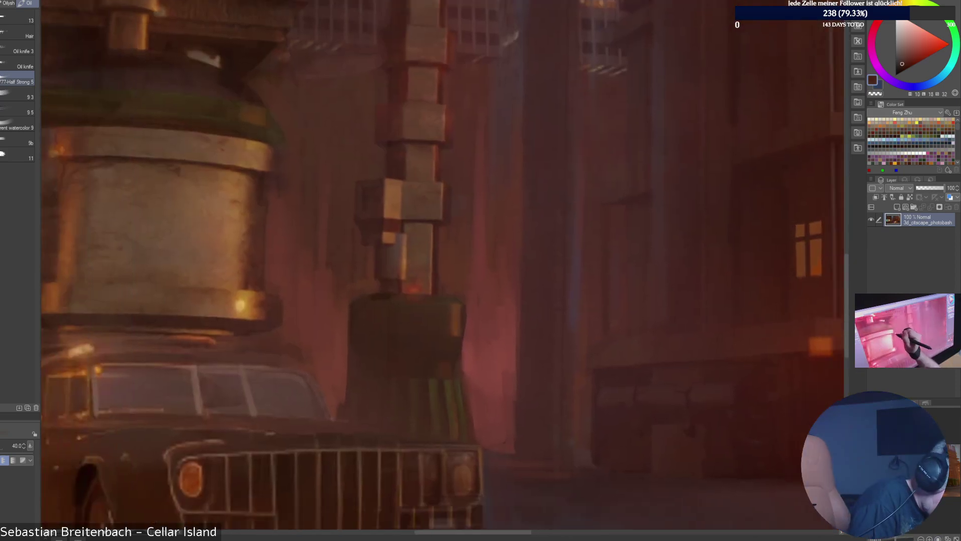
key("[")
key("[")
key("[")
key("[")
key("[")
key("[")
left_click(286, 157, "alt")
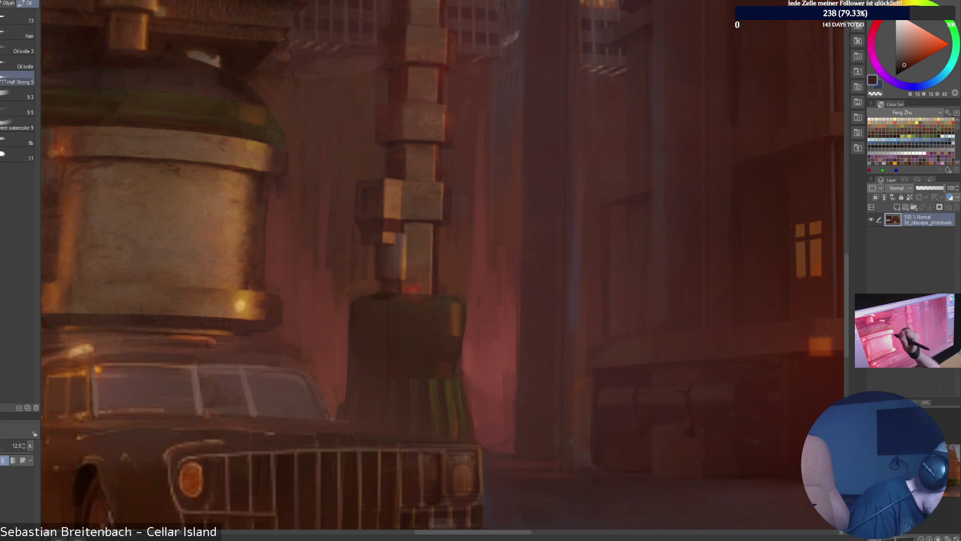
left_click_drag(286, 165, 269, 181)
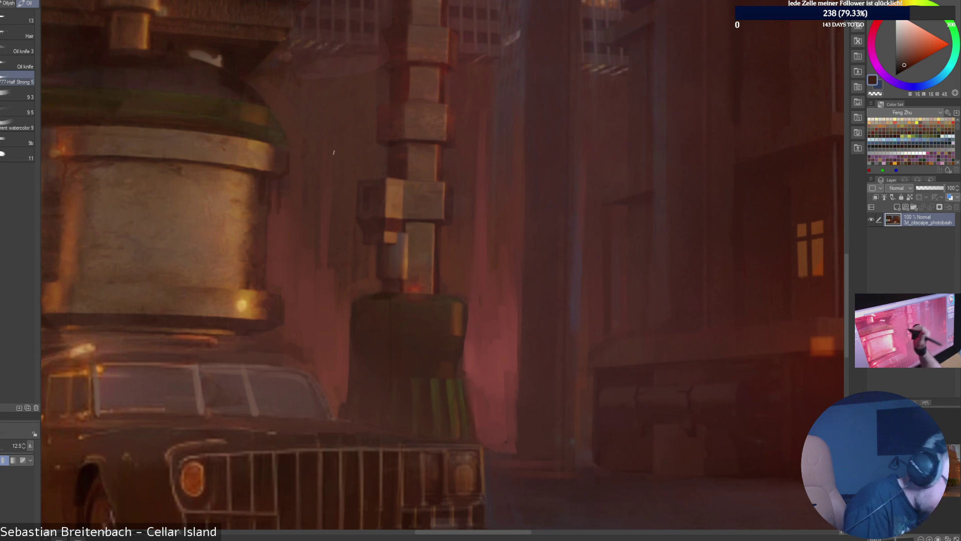
Clean the background against the tank's upper ring and body edge with sampled reddish browns at brush sizes 12.5 and 15.
left_click(279, 182, "alt")
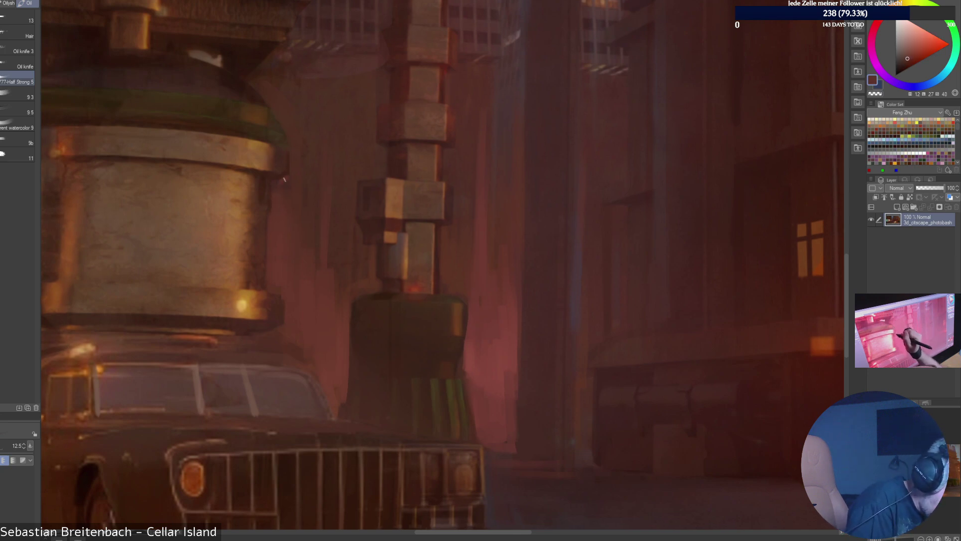
left_click(285, 196, "alt")
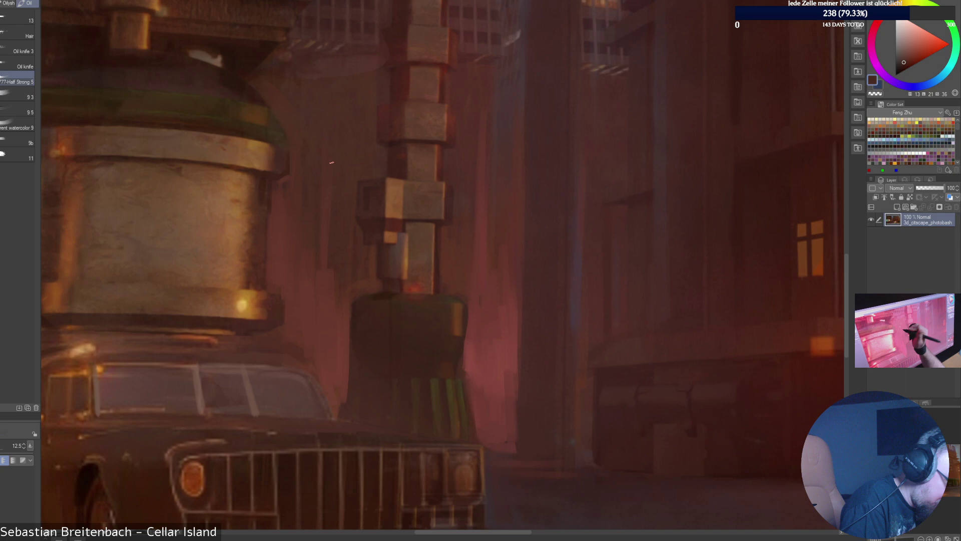
left_click(283, 174, "alt")
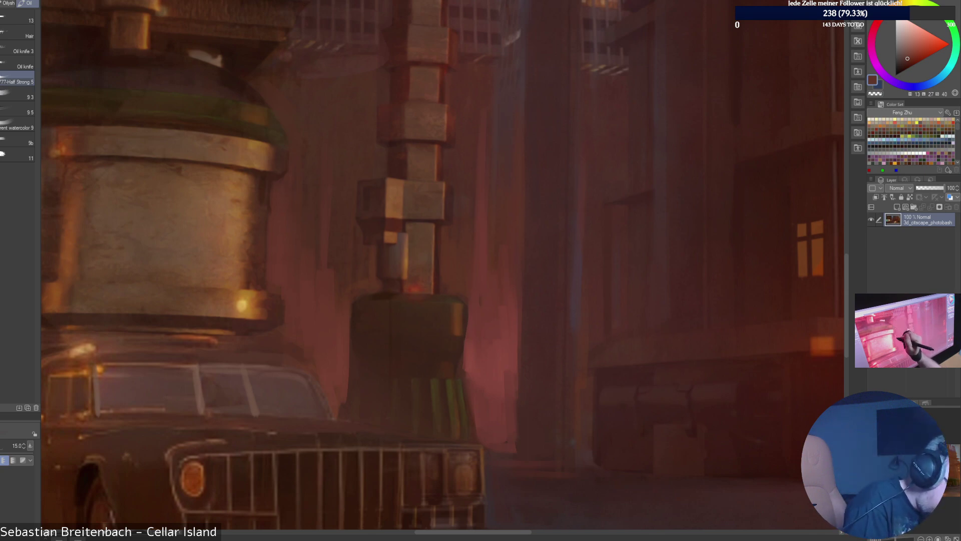
left_click(278, 201, "alt")
left_click(295, 220, "alt")
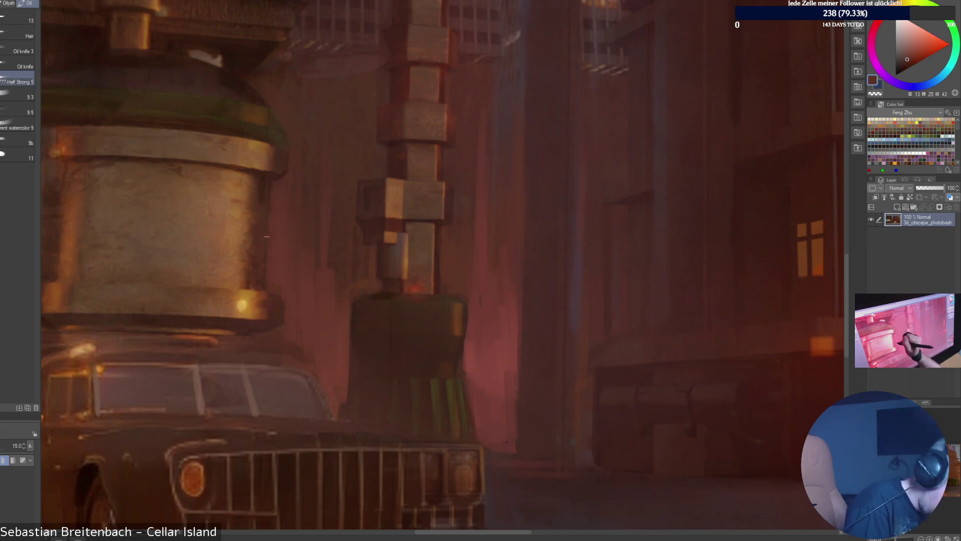
Refine the shaded side of the tank's body with sampled warm and dark browns at brush size 15.
left_click(235, 201, "alt")
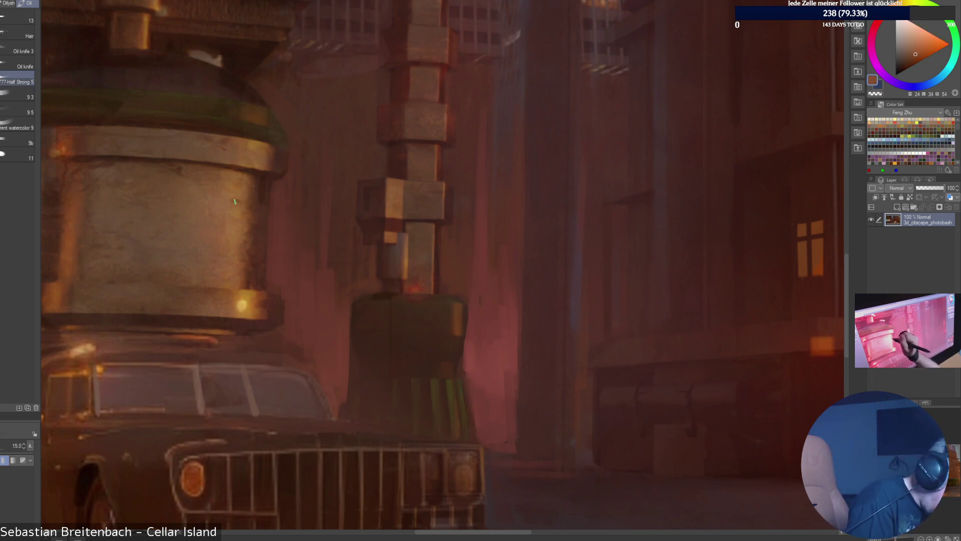
left_click(183, 166, "alt")
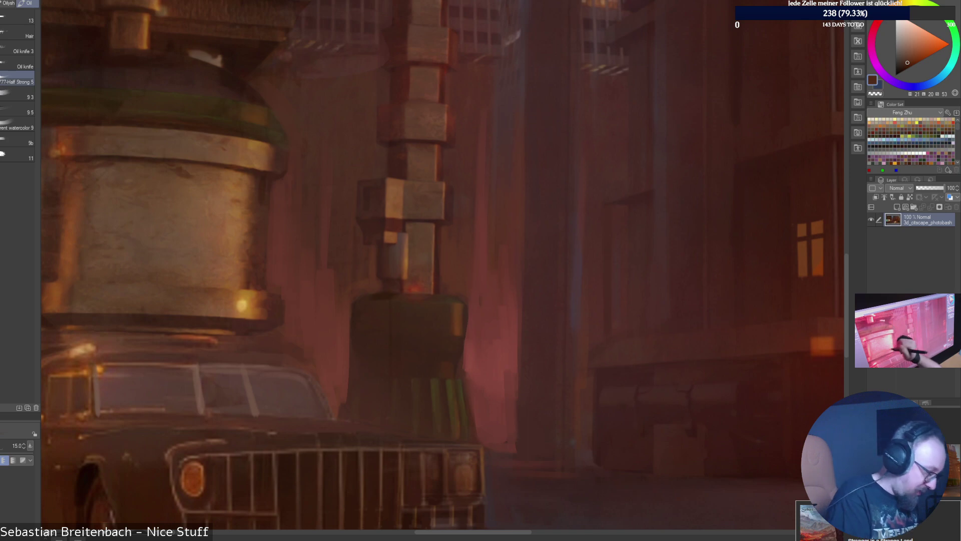
left_click(251, 273, "alt")
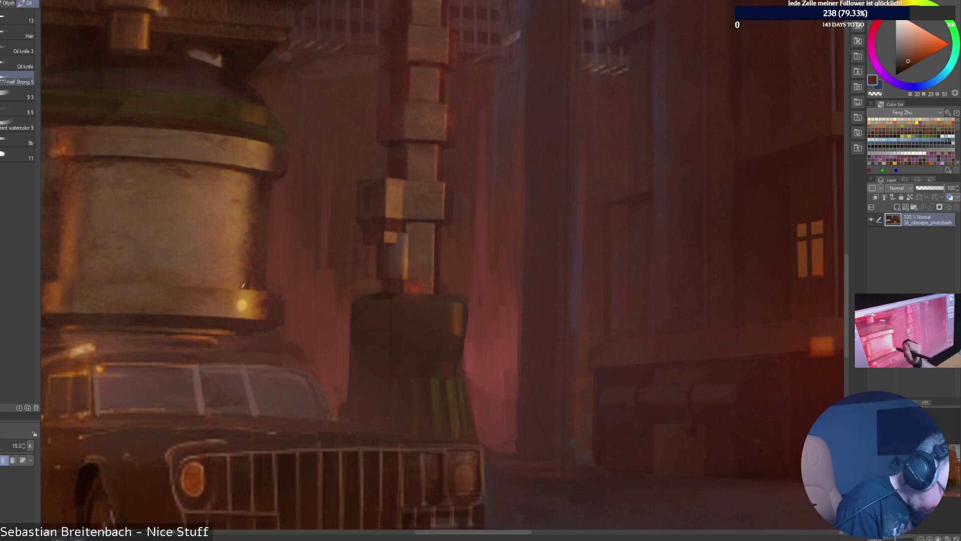
left_click(273, 182, "alt")
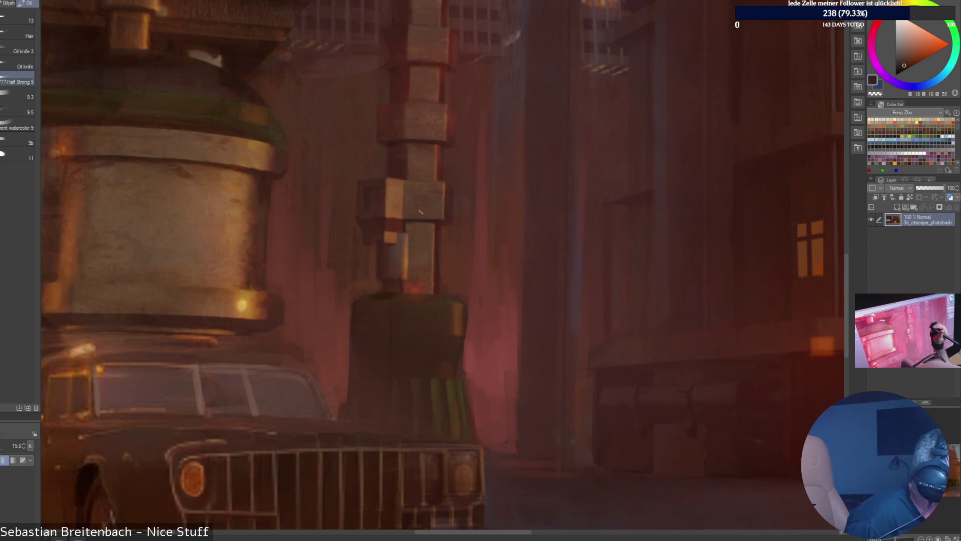
Sharpen the tank's lower ring and its dark underside above the car roof with sampled reds and browns, undoing one stroke.
left_click(274, 289, "alt")
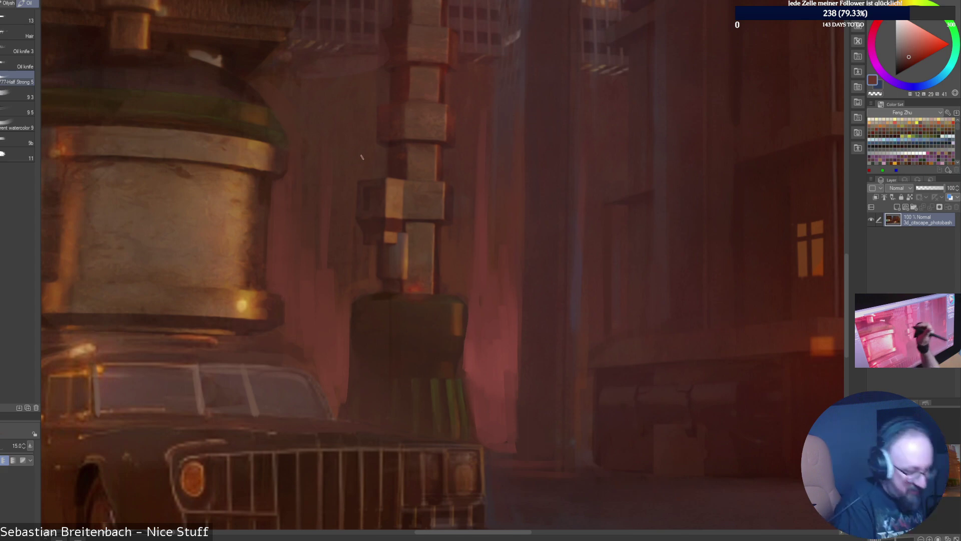
left_click(286, 323, "alt")
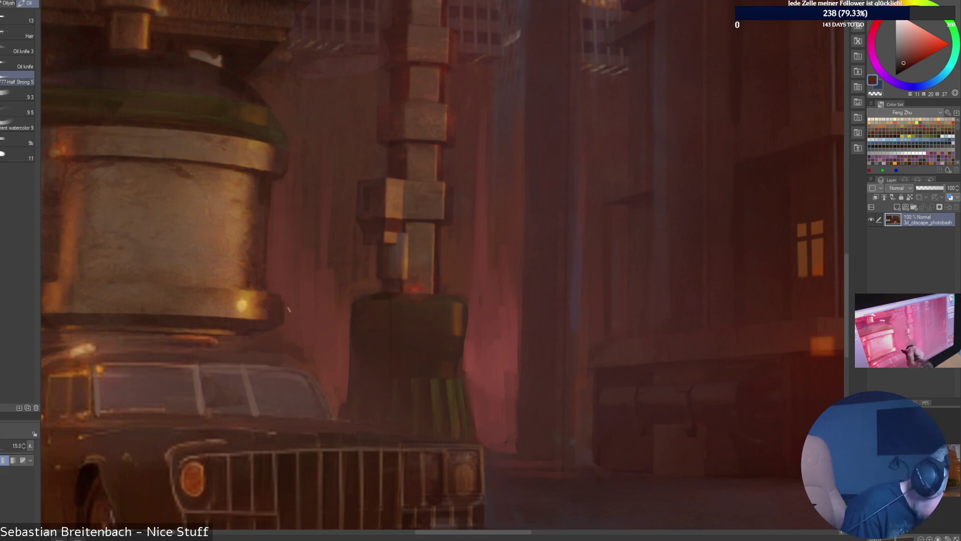
left_click(289, 332, "alt")
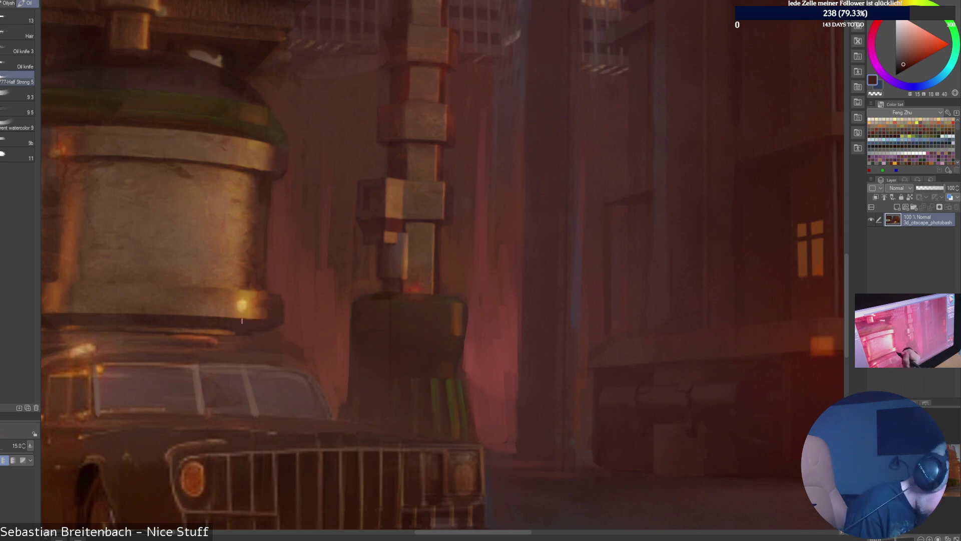
mouse_move(225, 316)
left_mouse_down()
mouse_move(276, 321)
mouse_move(284, 307)
mouse_move(283, 322)
left_mouse_up()
key("ctrl+z")
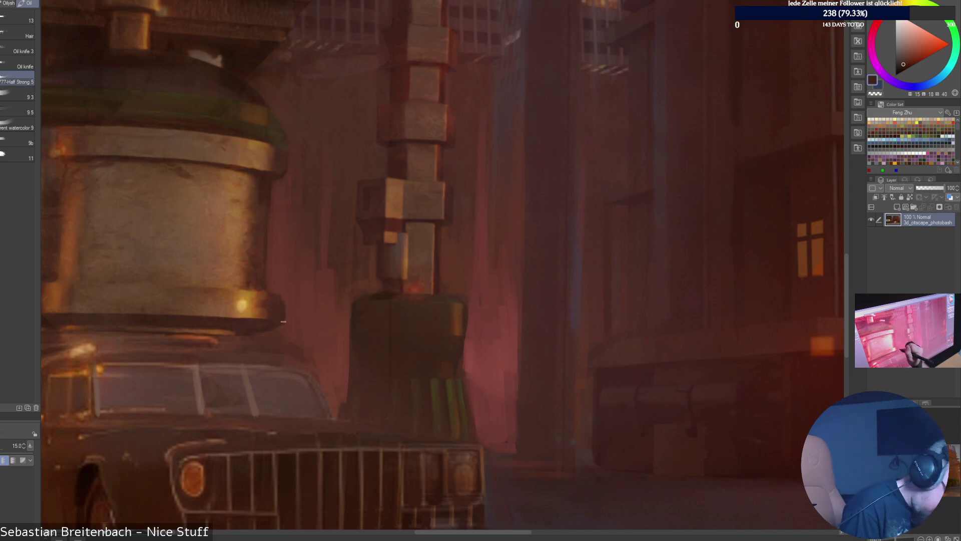
left_click(288, 335, "alt")
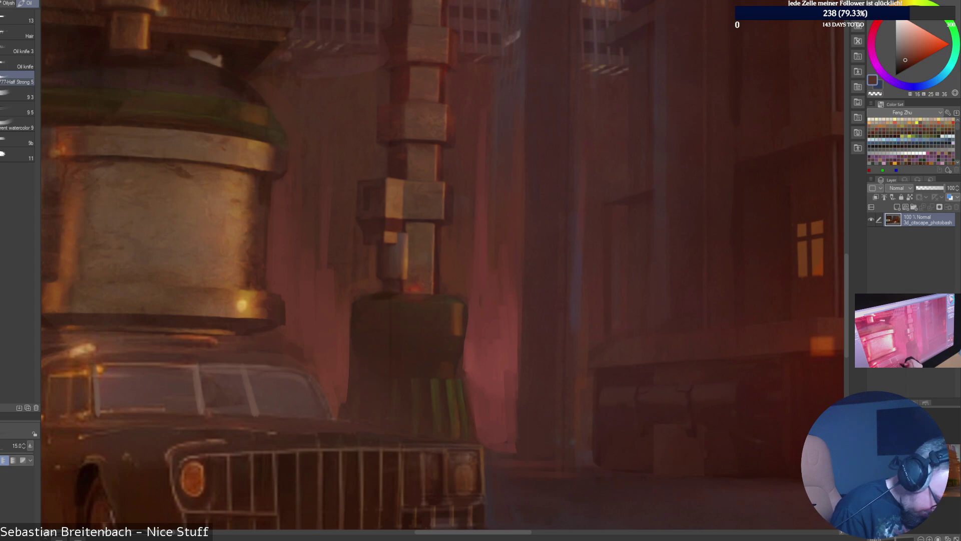
left_click(260, 359, "alt")
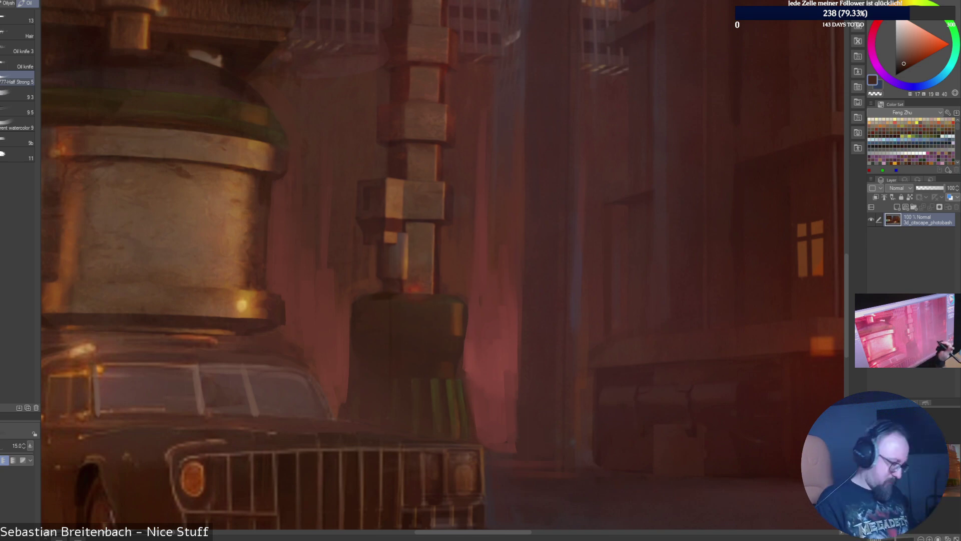
Paint sampled muted red haze behind the parked car's roofline at brush size 30.
left_click(313, 368, "alt")
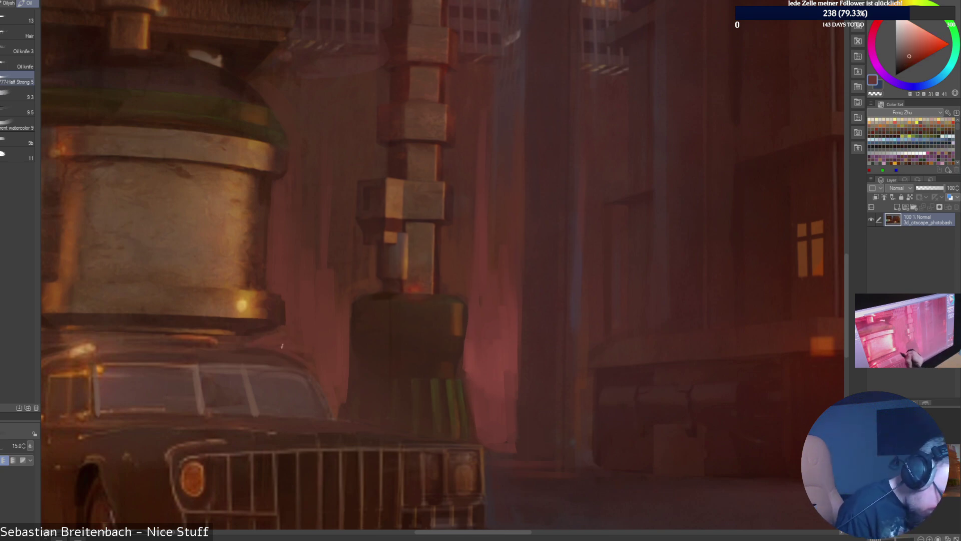
key("bracketright")
key("bracketright")
key("bracketright")
key("bracketright")
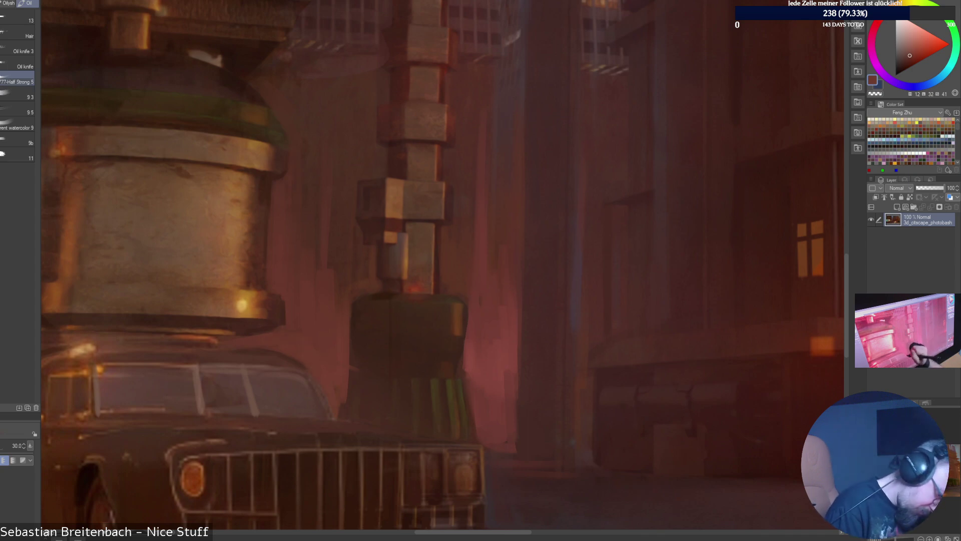
Repaint the top edge of the car's windshield with sampled brownish tones, reducing the brush size to 15.
key("bracketleft")
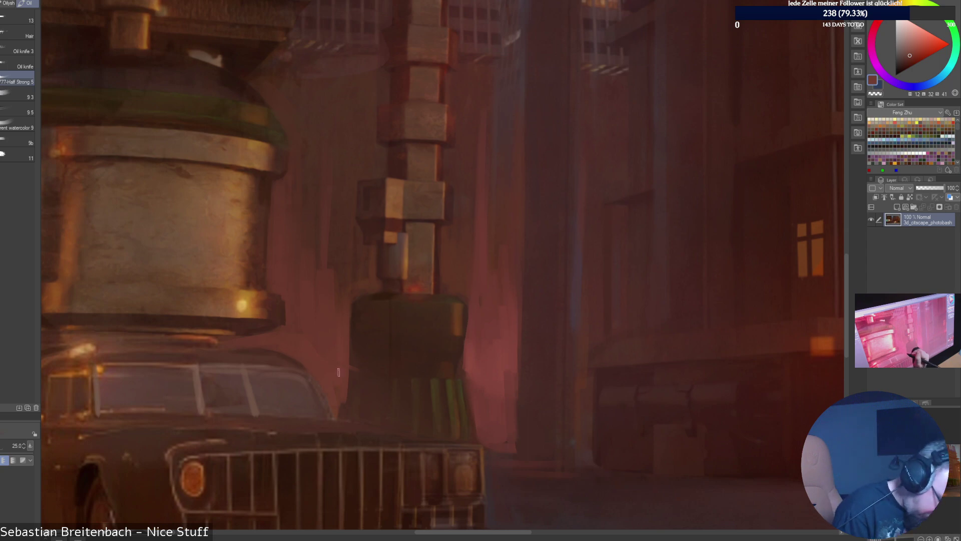
left_click(280, 358, "alt")
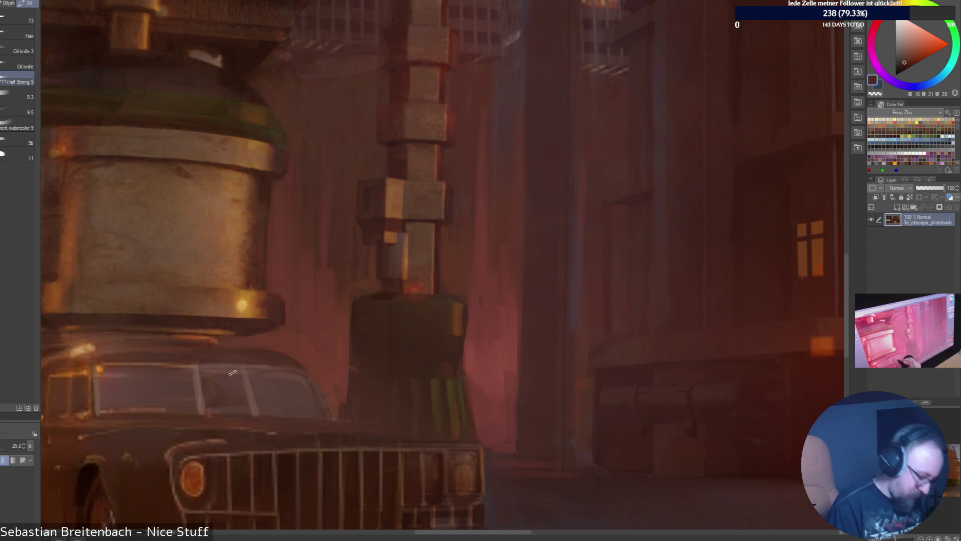
left_click(246, 380, "alt")
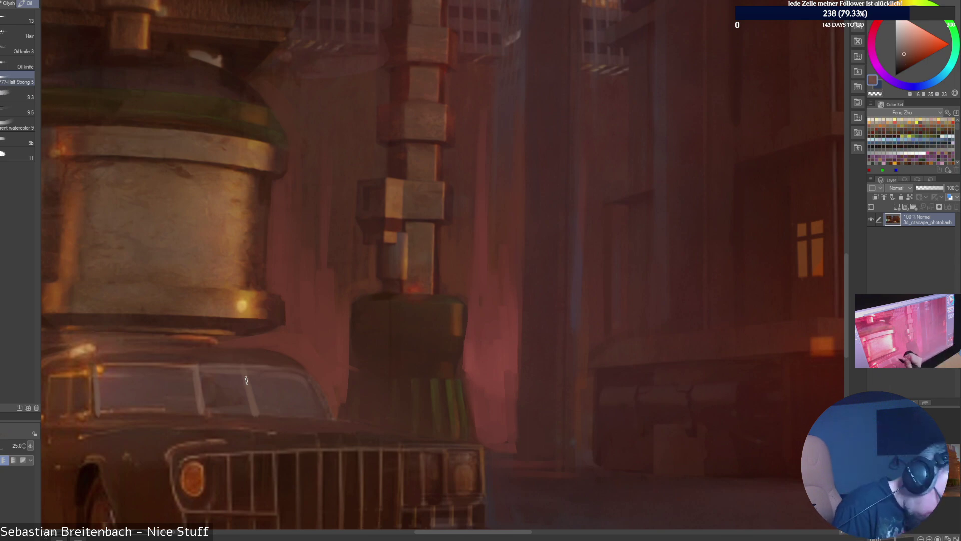
key("[")
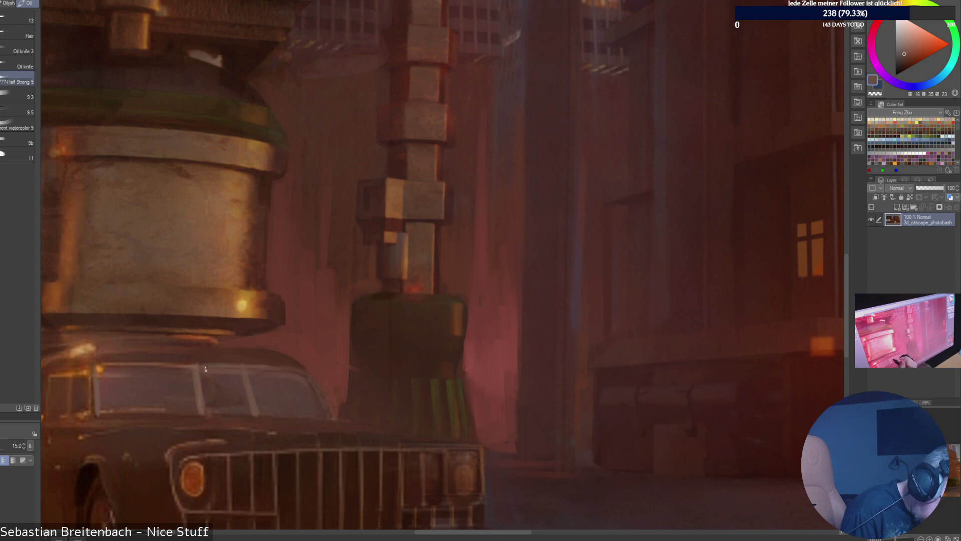
left_click(205, 369, "alt")
left_click_drag(210, 365, 266, 365)
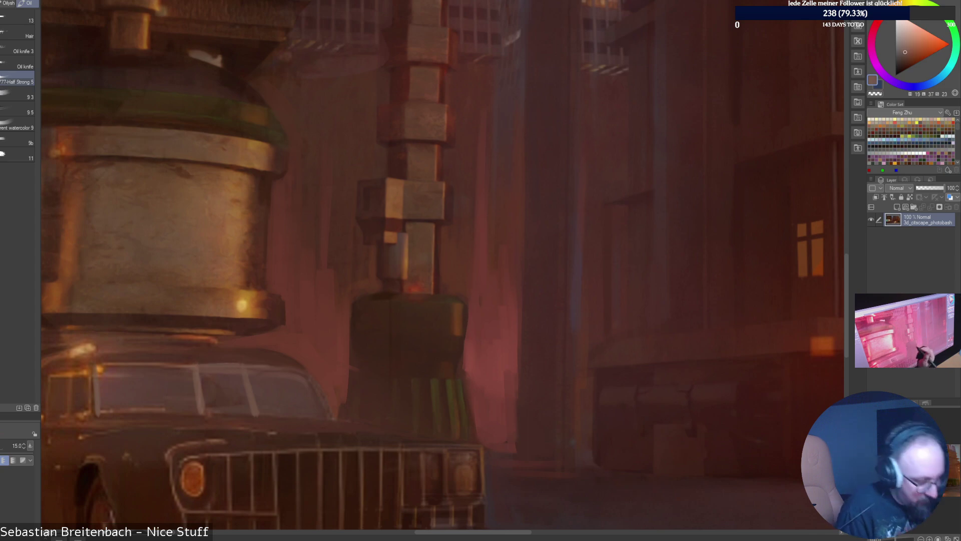
key("ctrl+z")
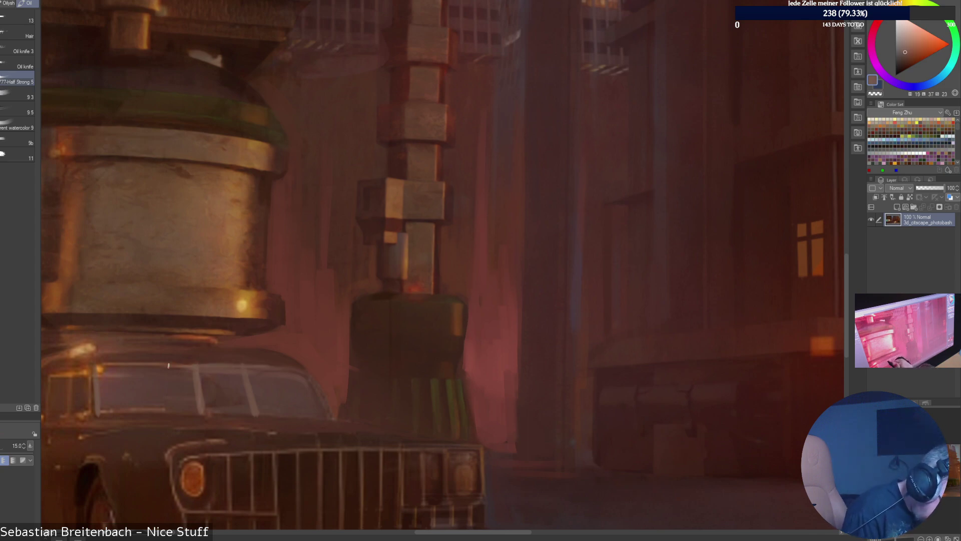
left_click_drag(168, 365, 217, 362)
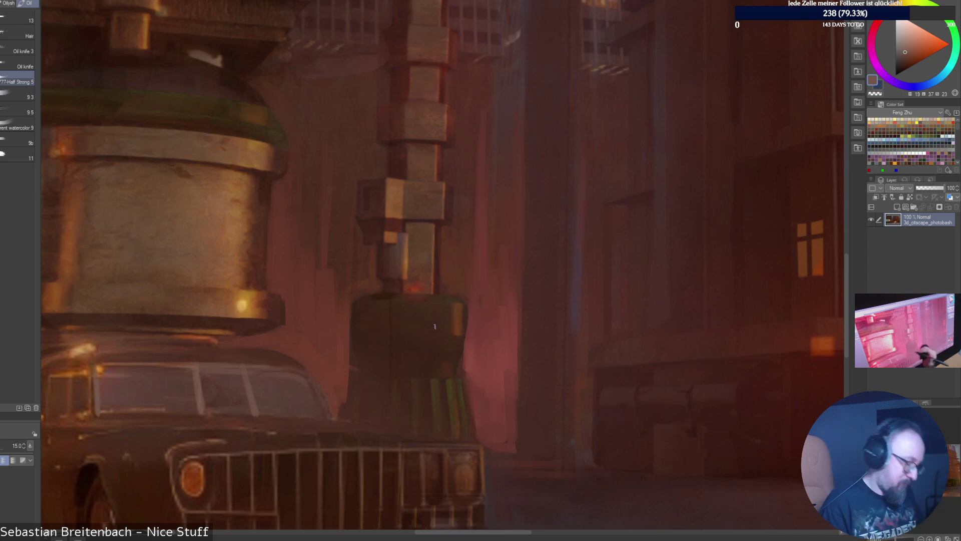
Clean up the windshield's right pillar and slanted roof edge with the glass tone and the car's darker brown.
left_click_drag(310, 389, 322, 411)
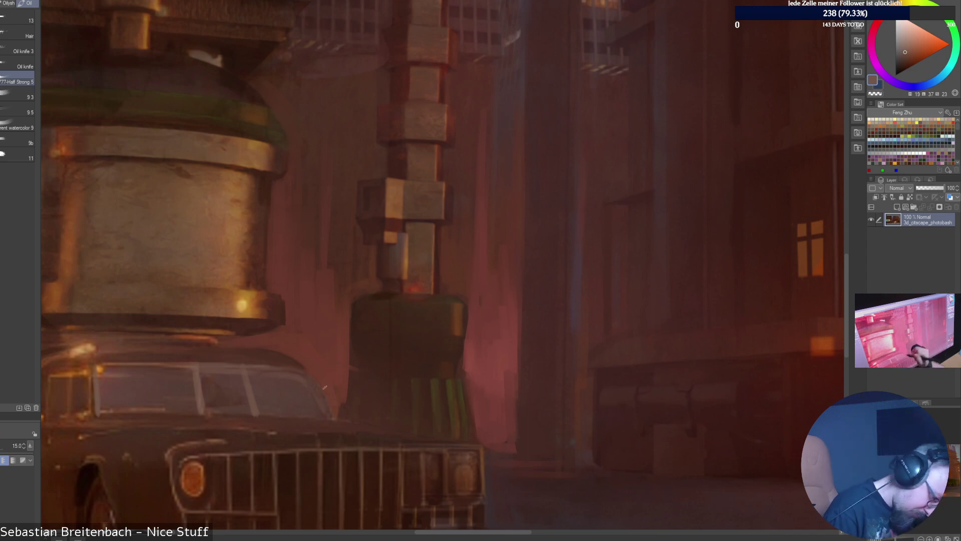
left_click(323, 389, "alt")
left_click(325, 388, "alt")
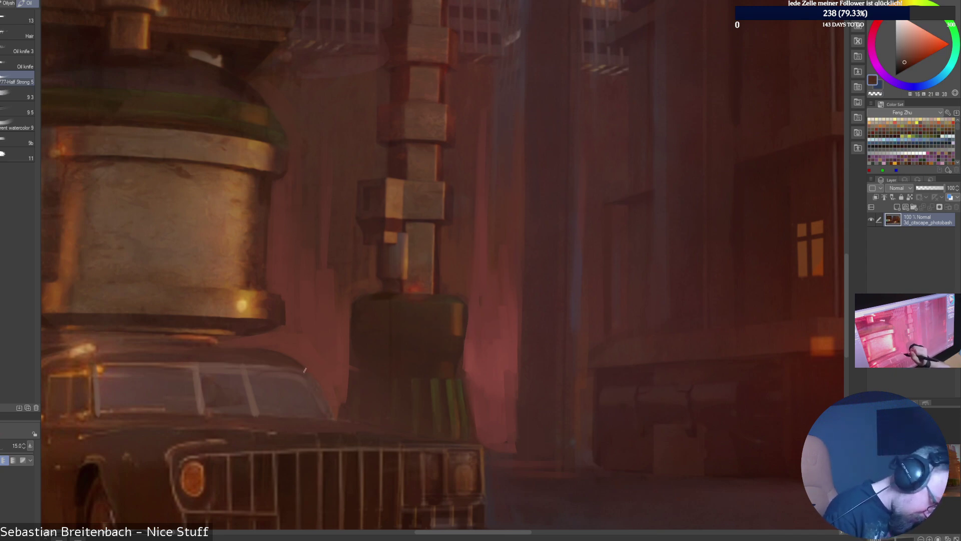
left_click_drag(312, 379, 324, 408)
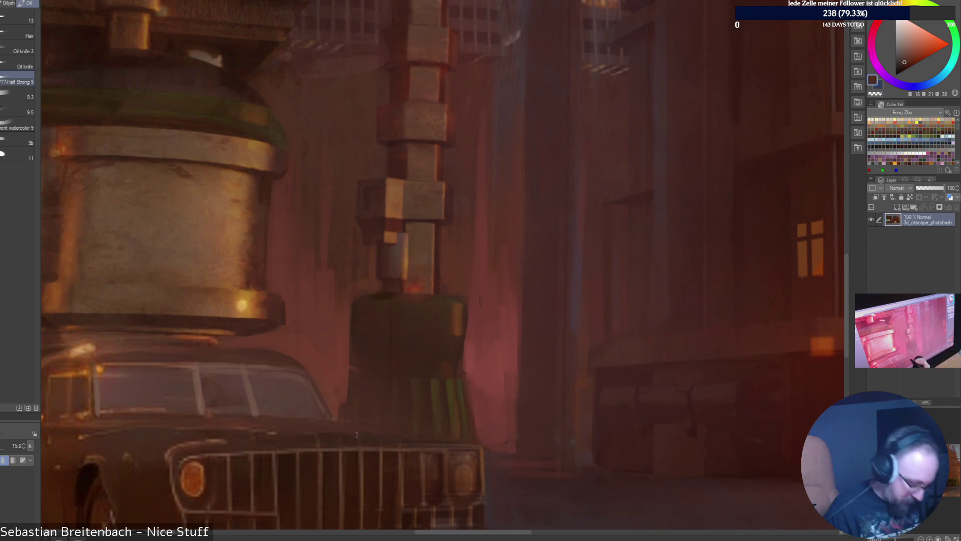
Repaint both of the car's headlights in sampled oranges and surround them with dark brown, using the size 15 brush.
left_click(192, 478, "alt")
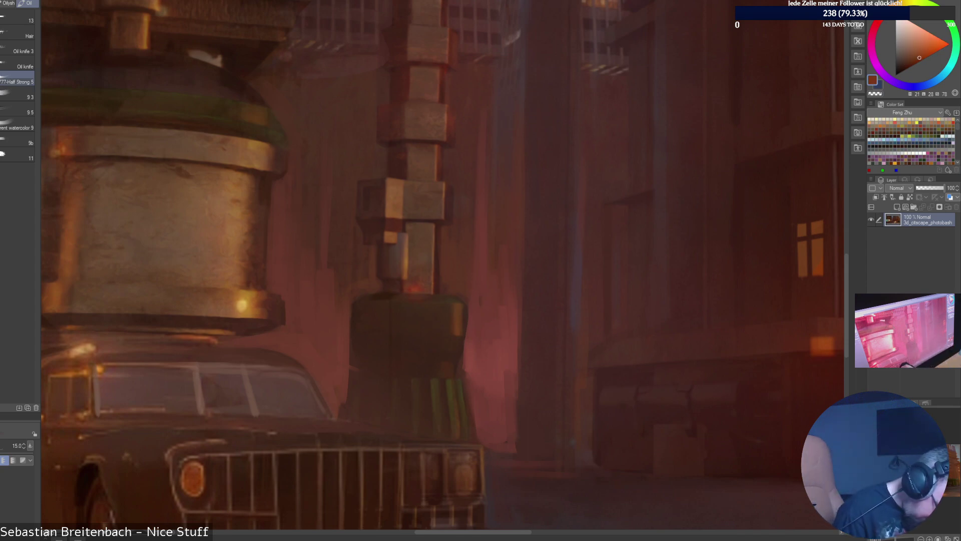
left_click(197, 484, "alt")
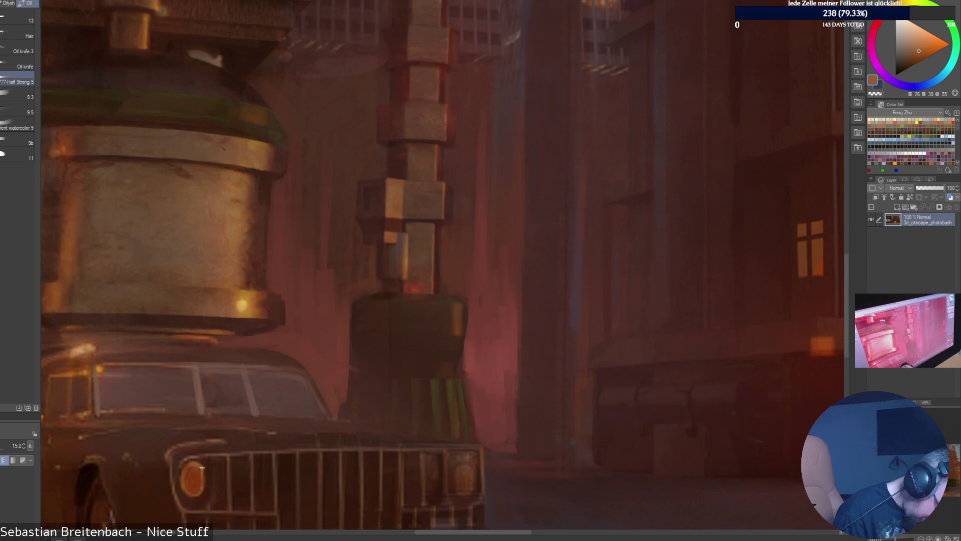
left_click(203, 490, "alt")
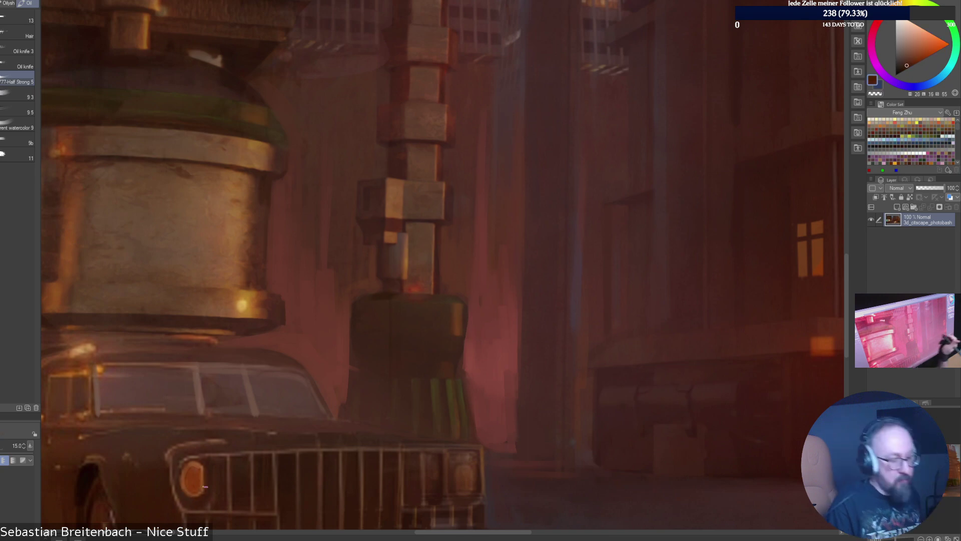
left_click(468, 476, "alt")
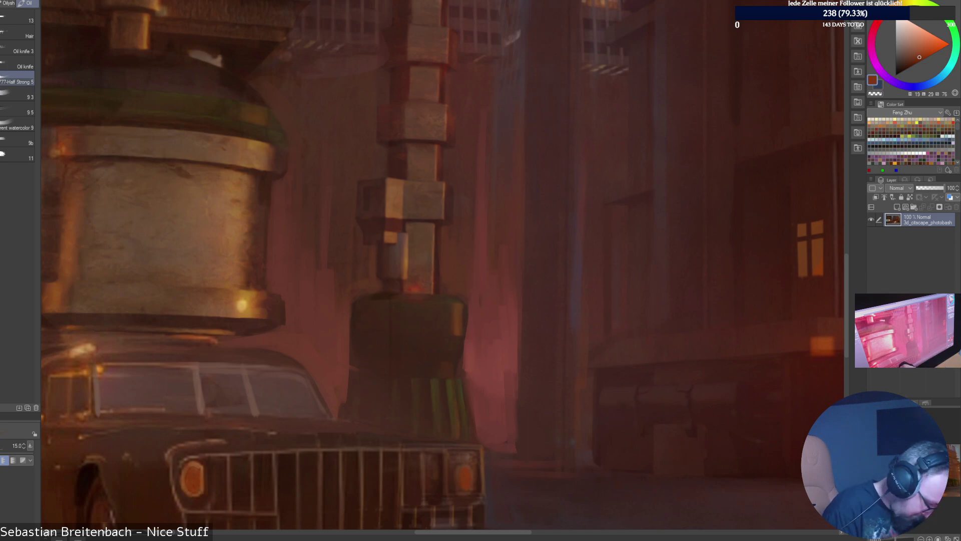
left_click(460, 473, "alt")
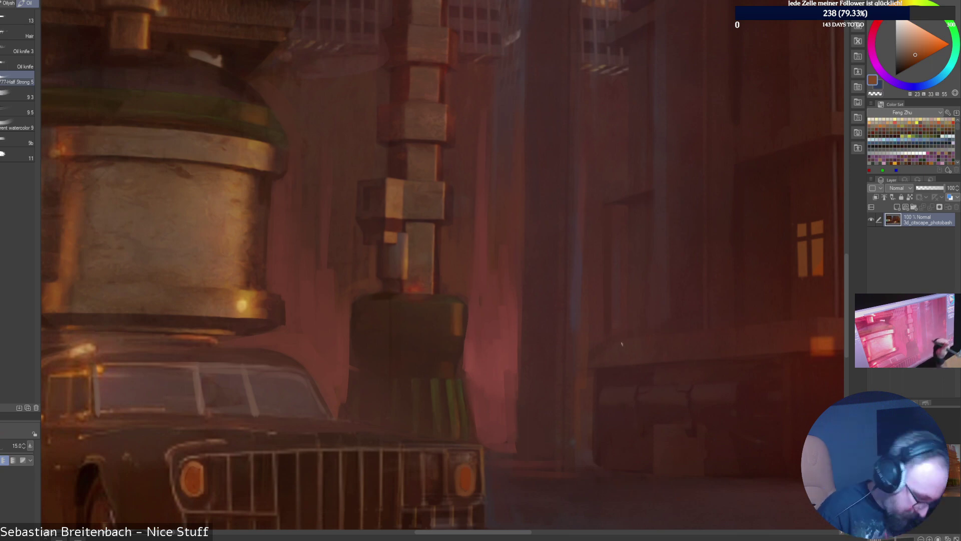
left_click(457, 464, "alt")
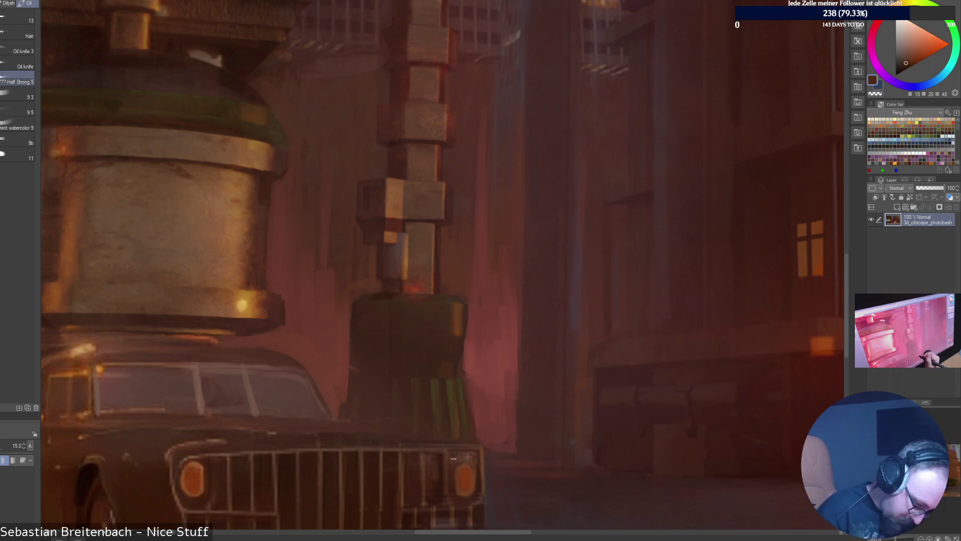
Refine the hood's front edge and fender corner above the car's right headlight with sampled browns, using a finer brush up to size 10.
left_click(176, 460, "alt")
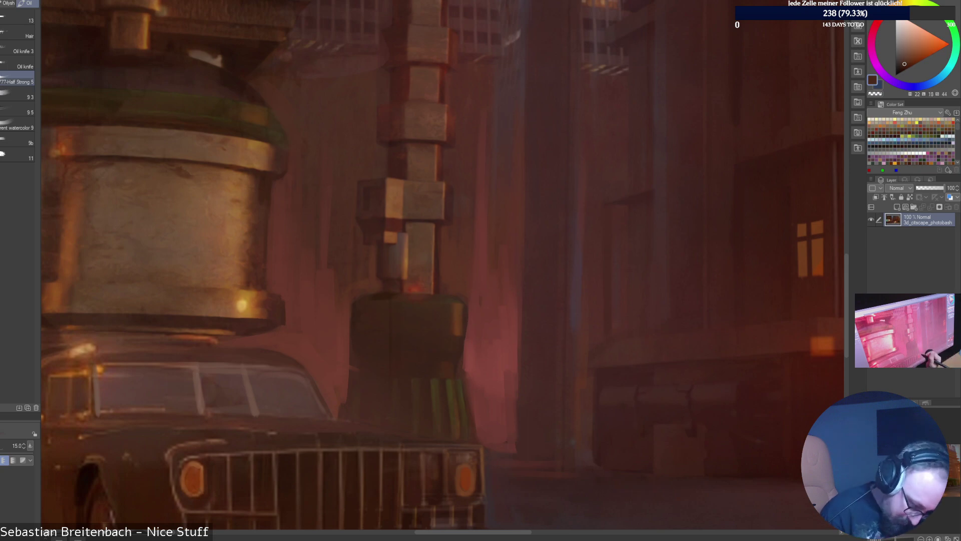
left_click(425, 451, "alt")
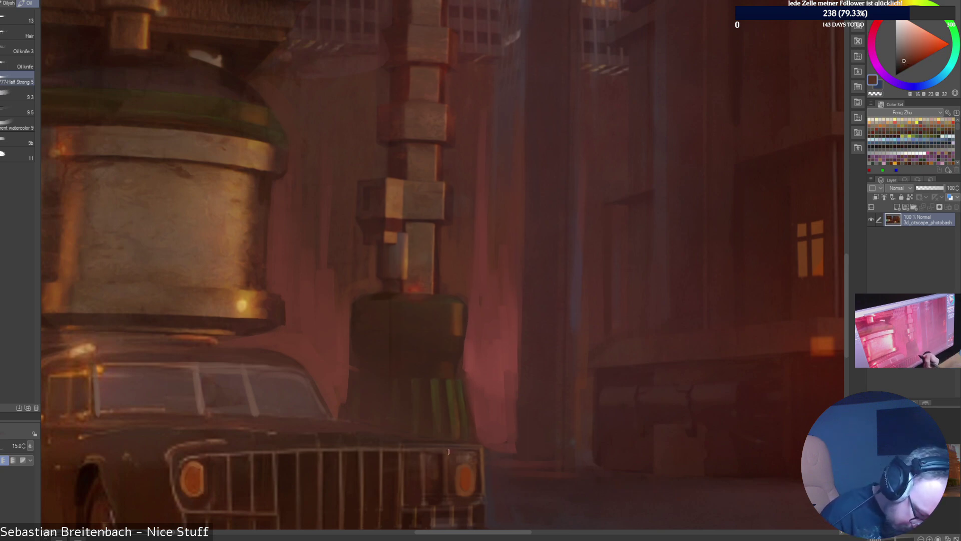
left_click(425, 451, "alt")
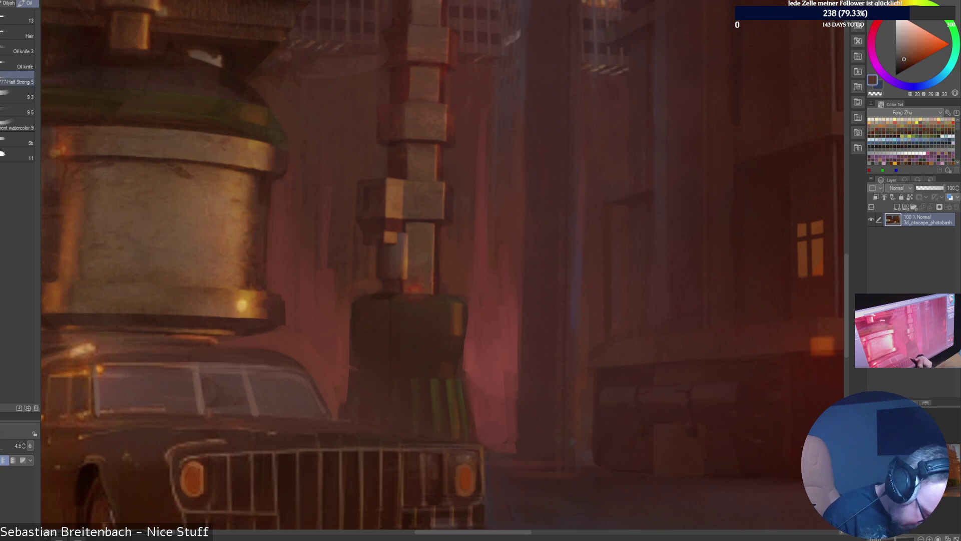
left_click(424, 464, "alt")
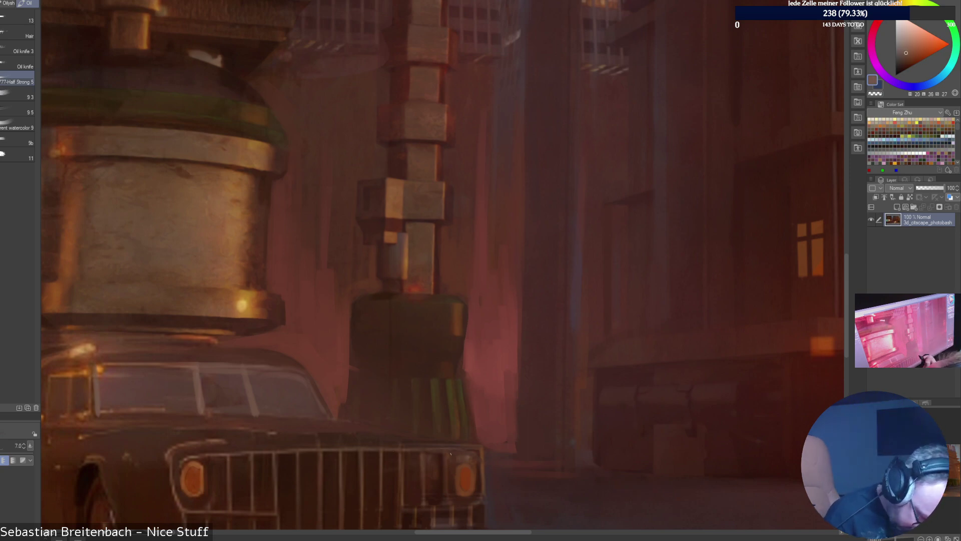
key("]")
left_click_drag(434, 450, 459, 451)
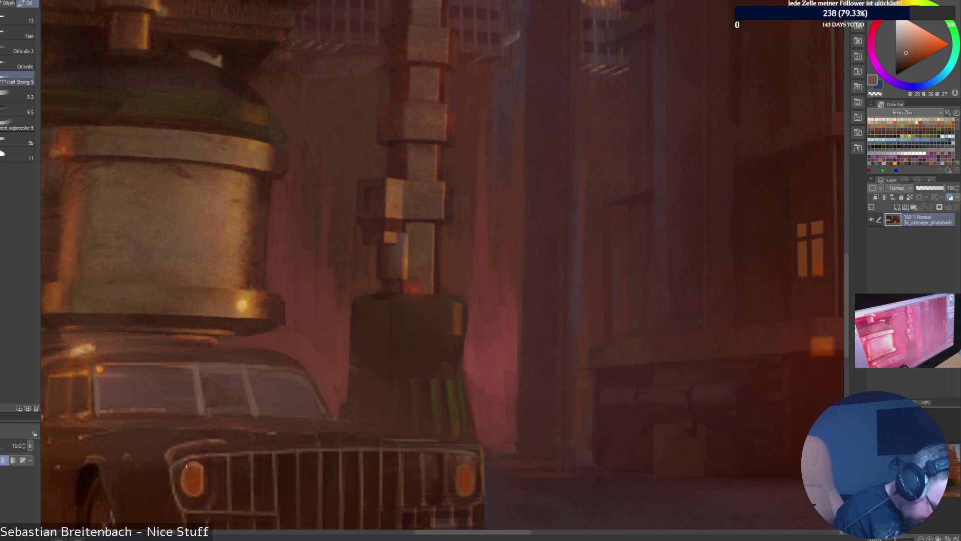
key("alt")
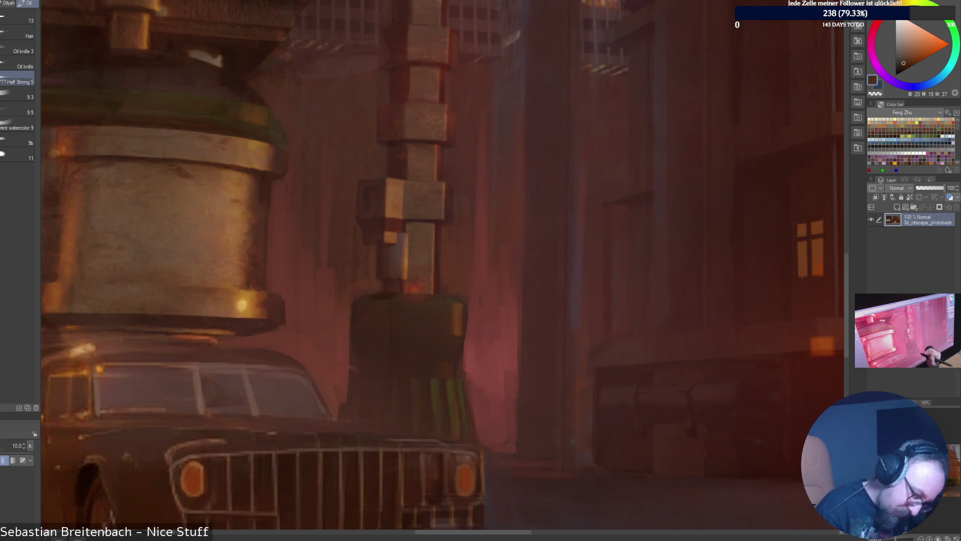
left_click(475, 445, "alt")
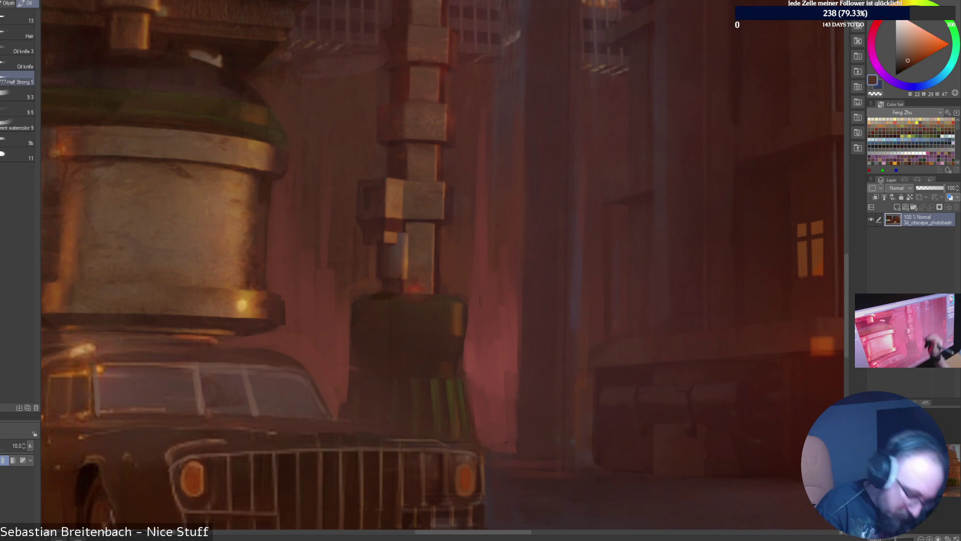
Paint vertical pink strokes into the haze between the pipe's green base and the tall column, enlarging the brush.
left_click(475, 367, "alt")
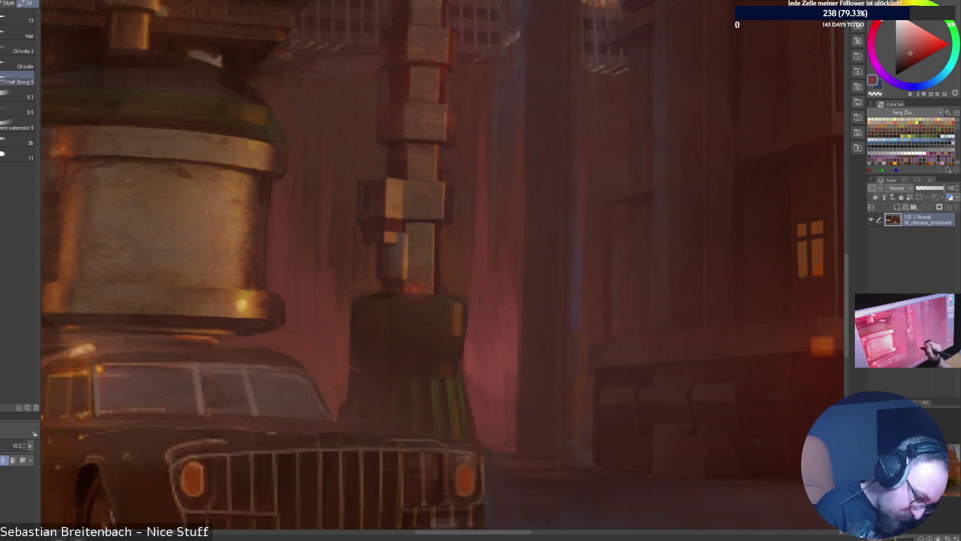
left_click(494, 359, "alt")
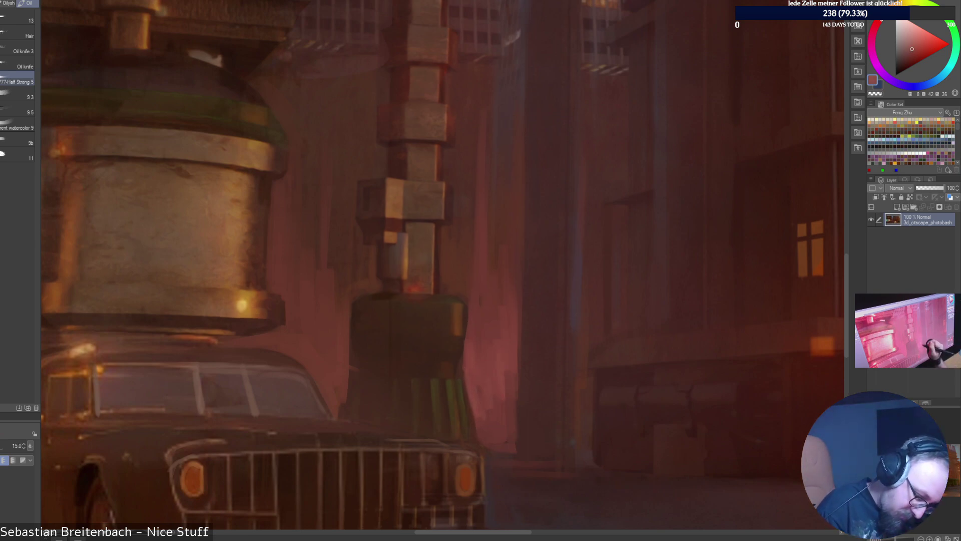
key("]")
left_click_drag(515, 304, 518, 354)
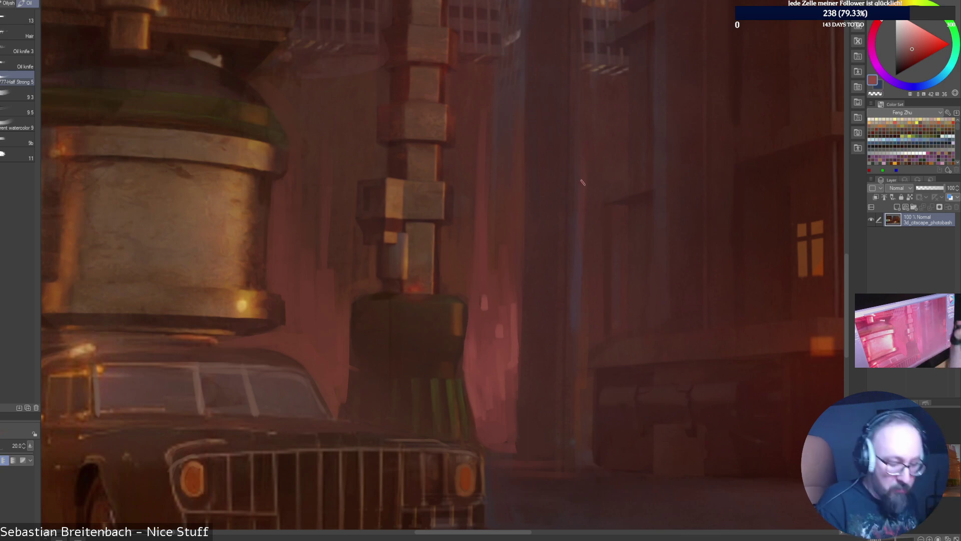
Blend the reddish haze around the base of the background column with sampled reds, using brush sizes 40 and 35.
key("ctrl+0")
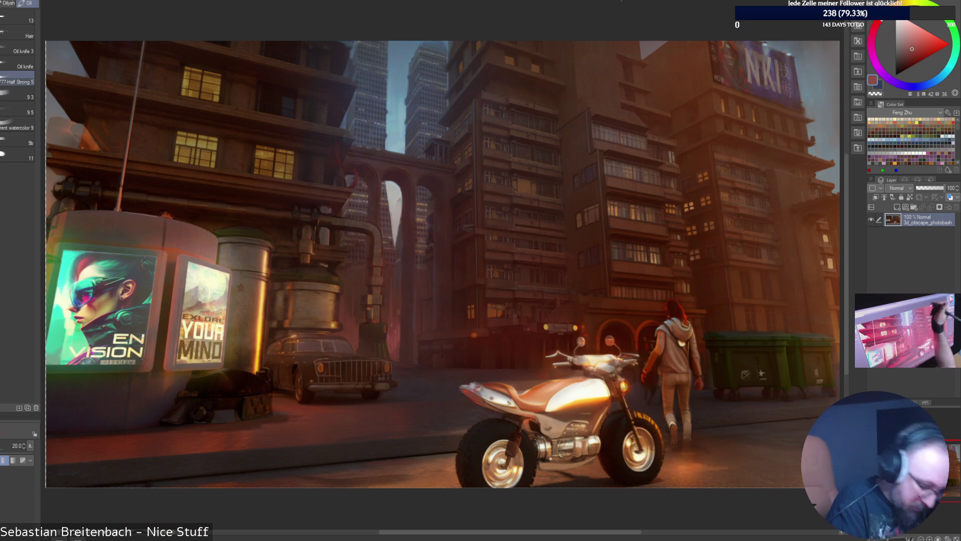
key("alt")
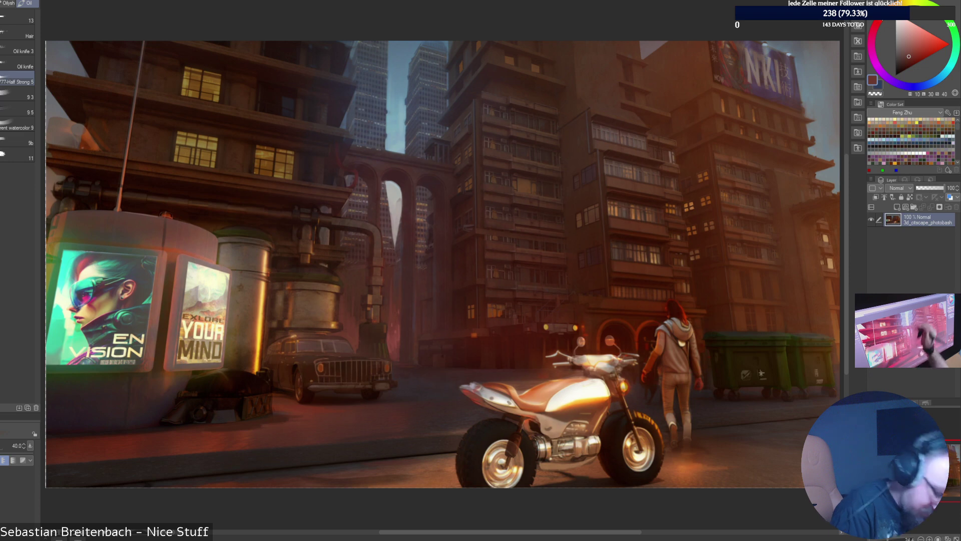
left_click(394, 321, "alt")
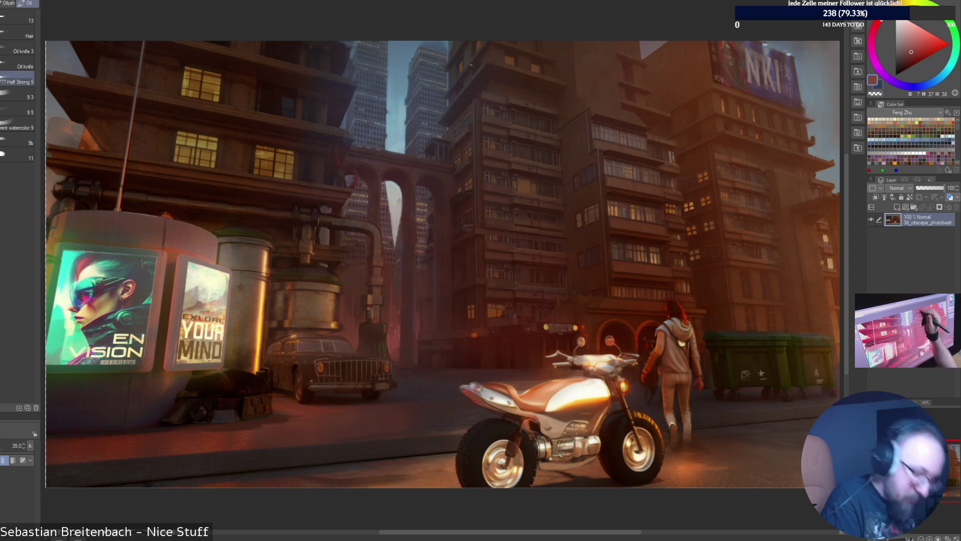
left_click(419, 323, "alt")
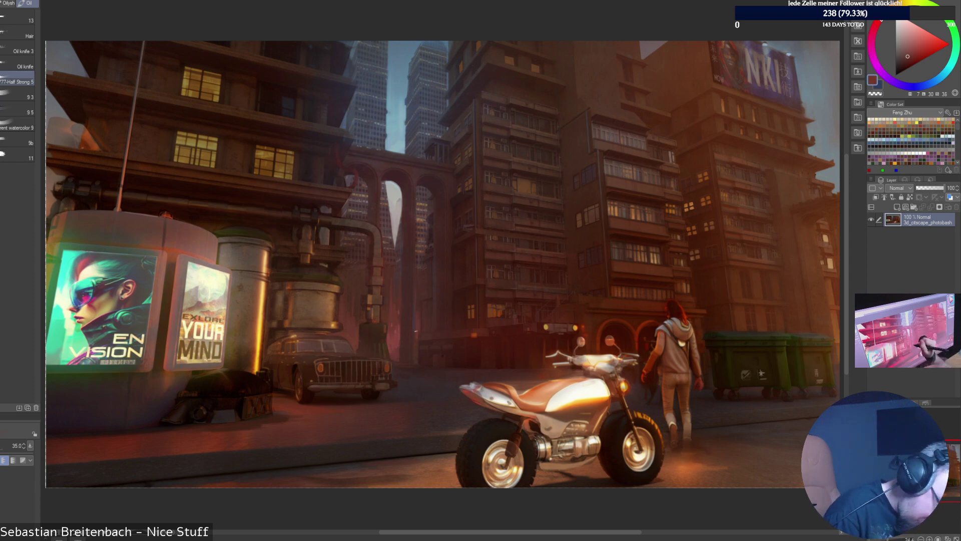
Add sampled pink light strokes along the right side of the tall column's lower part with a size 25 brush.
key("ctrl+alt+0")
left_click_drag(442, 264, 475, 146)
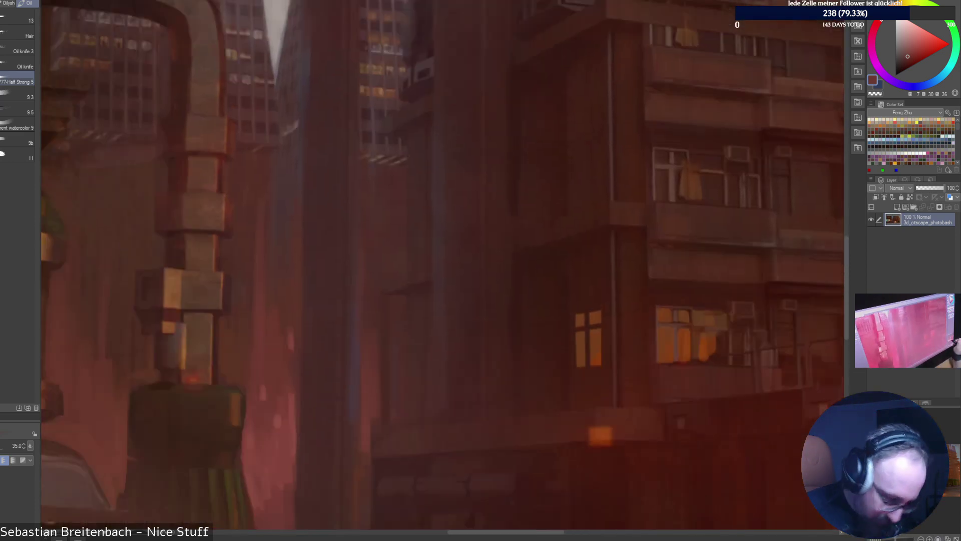
left_click(289, 452, "alt")
key("bracketright")
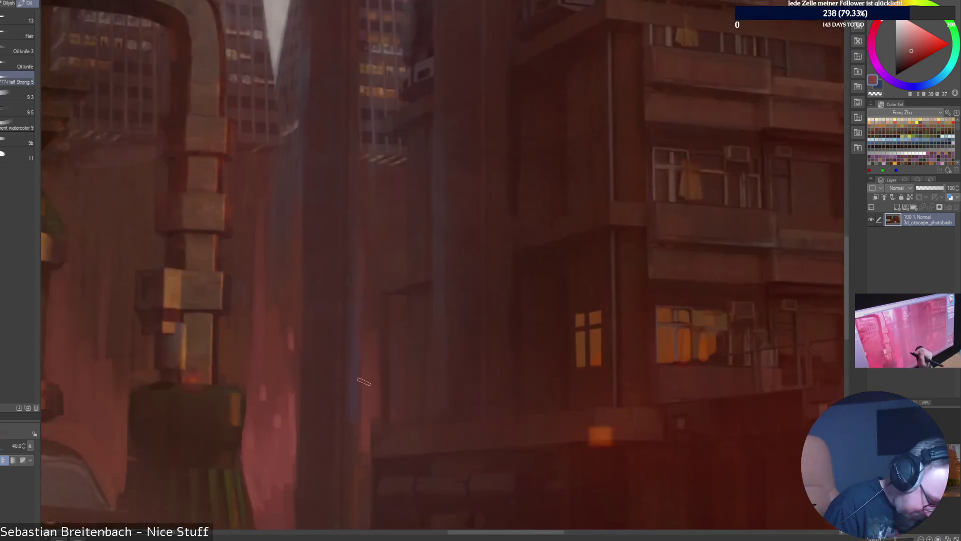
key("bracketleft")
key("bracketleft")
key("bracketleft")
mouse_move(363, 382)
left_mouse_down()
mouse_move(361, 439)
mouse_move(370, 414)
left_mouse_up()
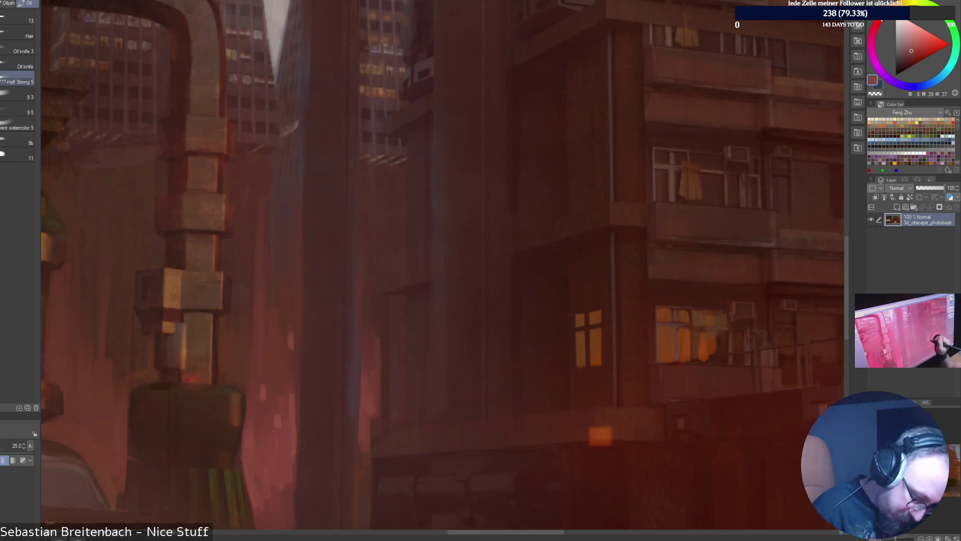
Refine the edges and frame of the small lit window on the building's side with sampled orange and dark browns, using a finer brush.
left_click(598, 350, "alt")
key("bracketleft")
key("bracketleft")
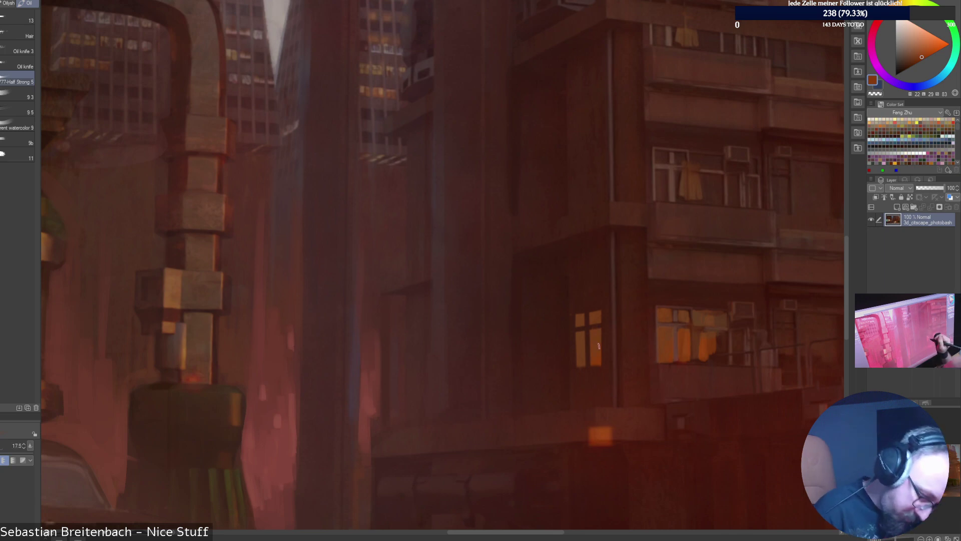
key("bracketleft")
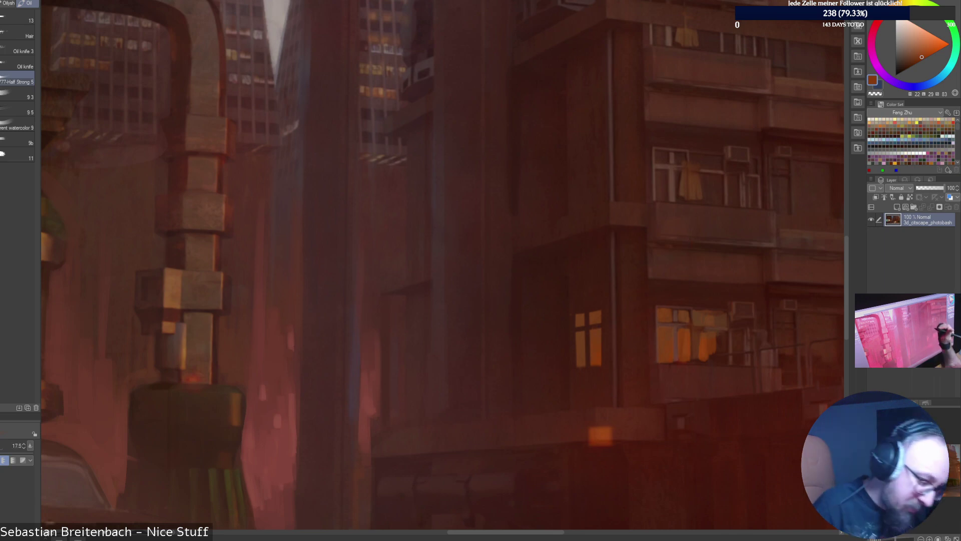
left_click(579, 370, "alt")
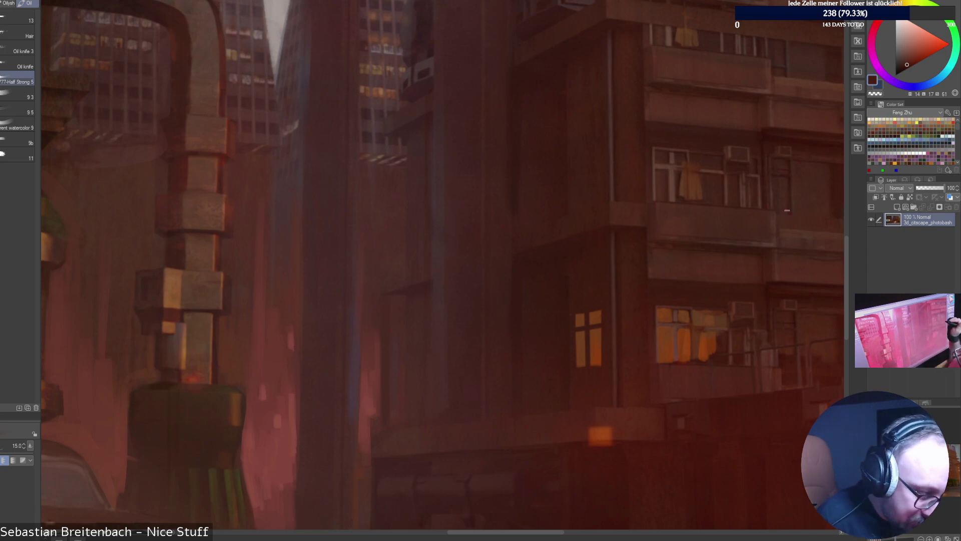
left_click_drag(501, 225, 397, 344)
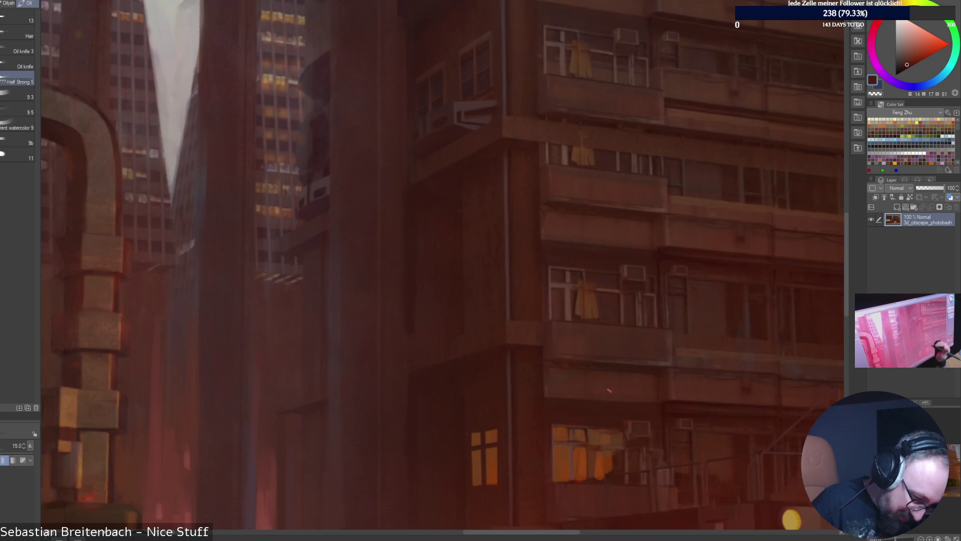
left_click(618, 458, "alt")
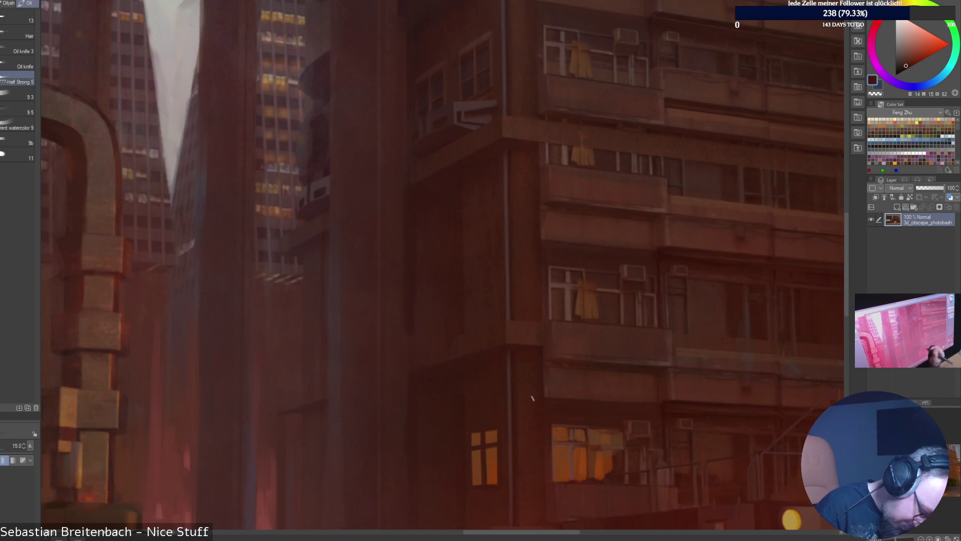
left_click(505, 447, "alt")
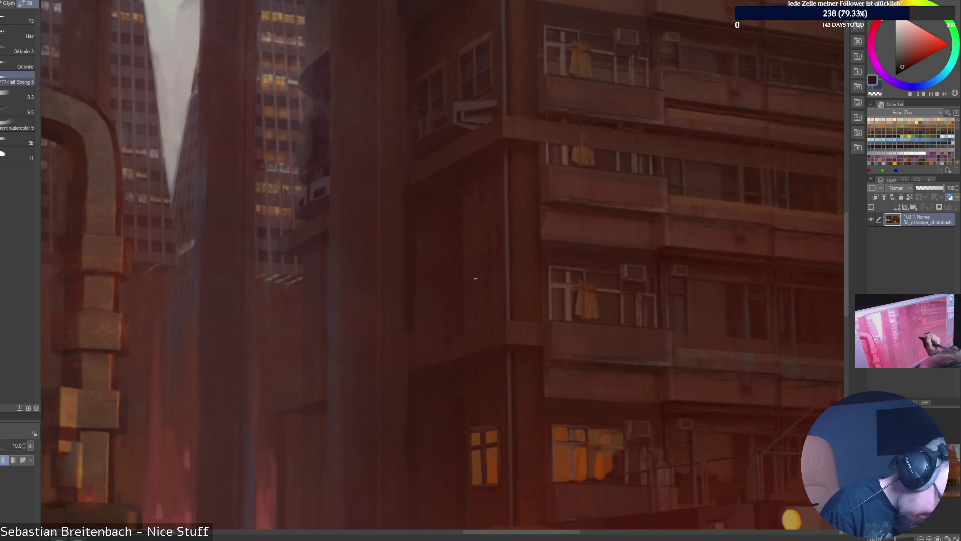
Paint a narrow dark window on the wall one floor above the small lit window, using brush sizes 15 and 7.
key("]")
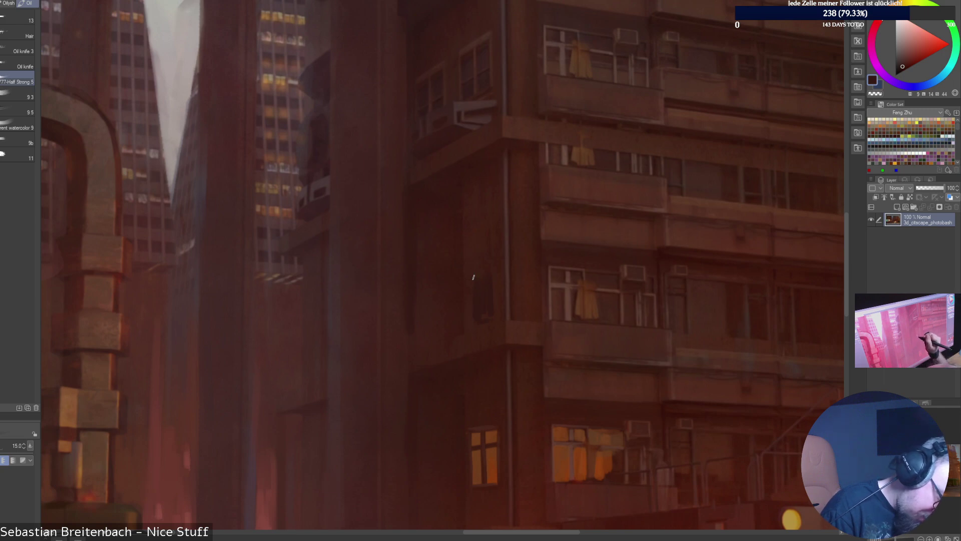
key("bracketleft")
key("bracketleft")
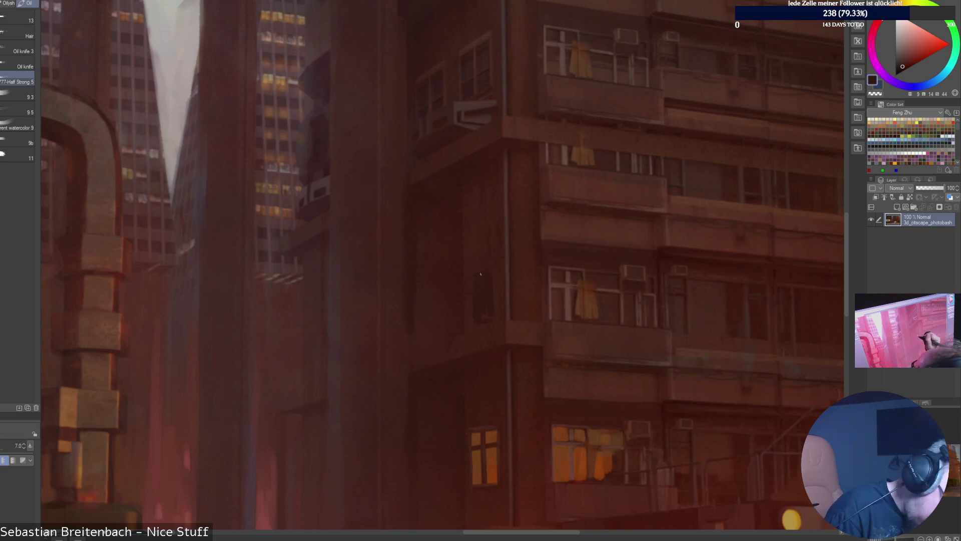
left_click(478, 270, "alt")
left_click(477, 279, "alt")
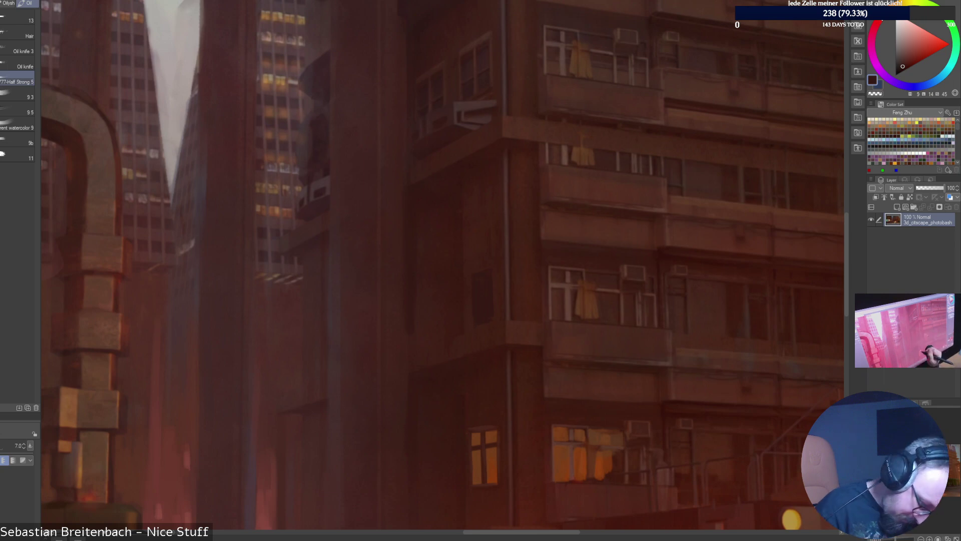
Add a frame and dividing bars to the new dark window with sampled browns and a brush around size 6.
left_click(590, 361, "alt")
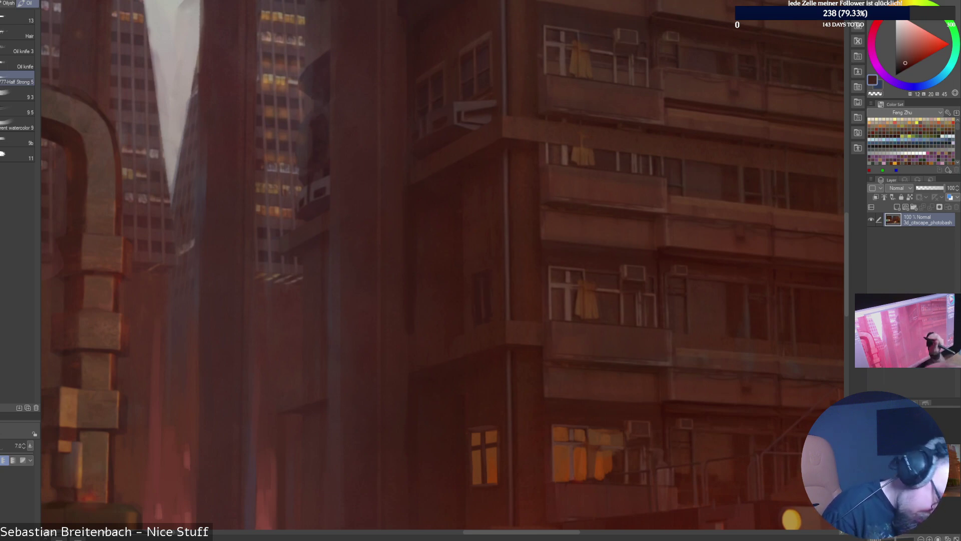
left_click(649, 177, "alt")
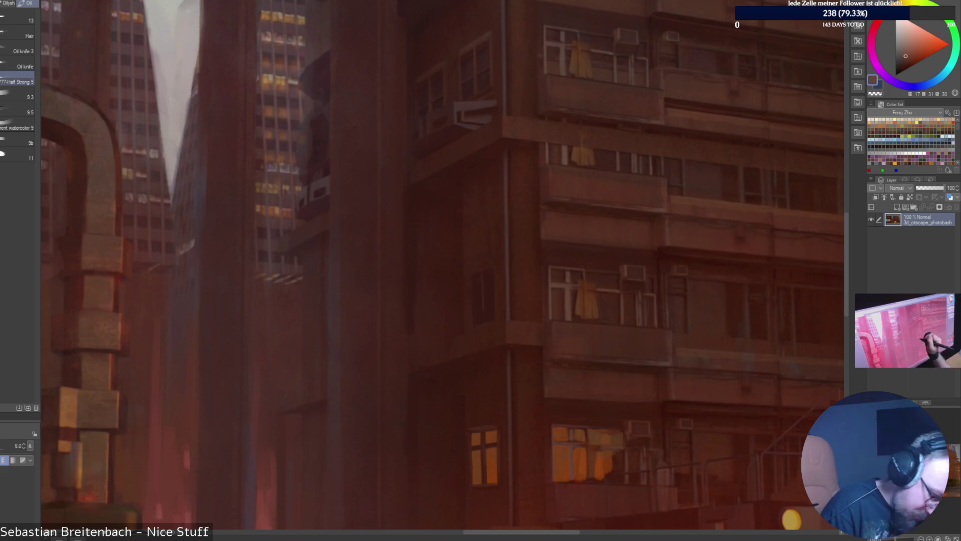
left_click(506, 408, "alt")
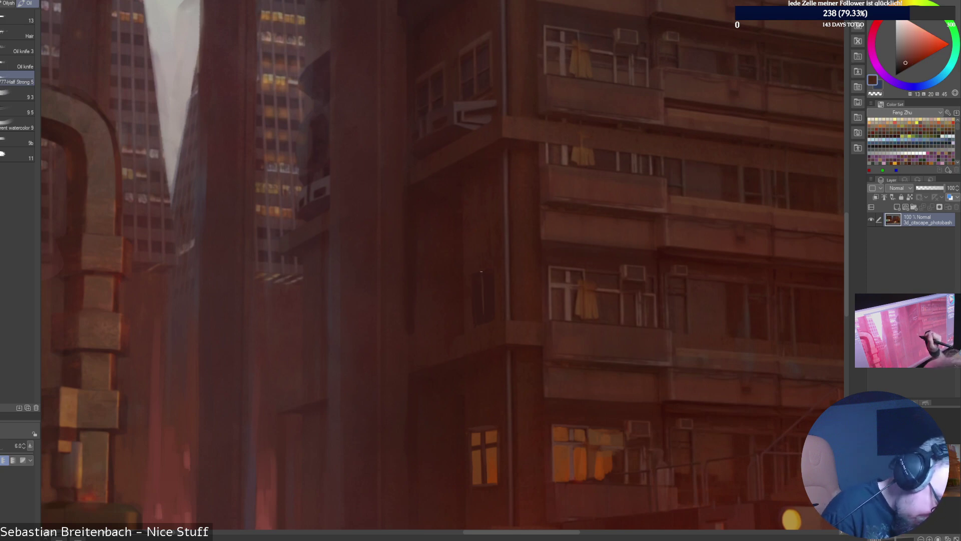
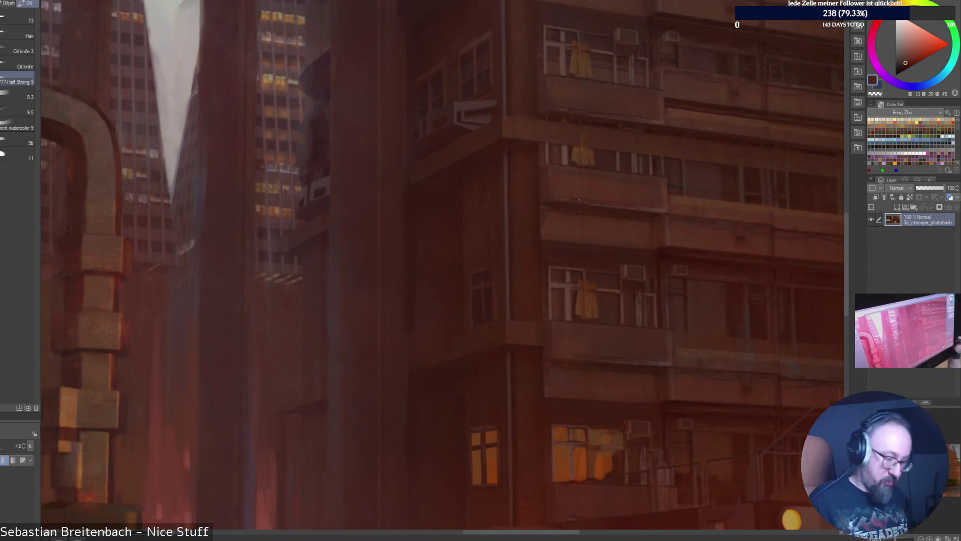
Shade the wall and ledge beside the new dark window with sampled dark browns, using brush sizes 10 to 20.
left_click(490, 281, "alt")
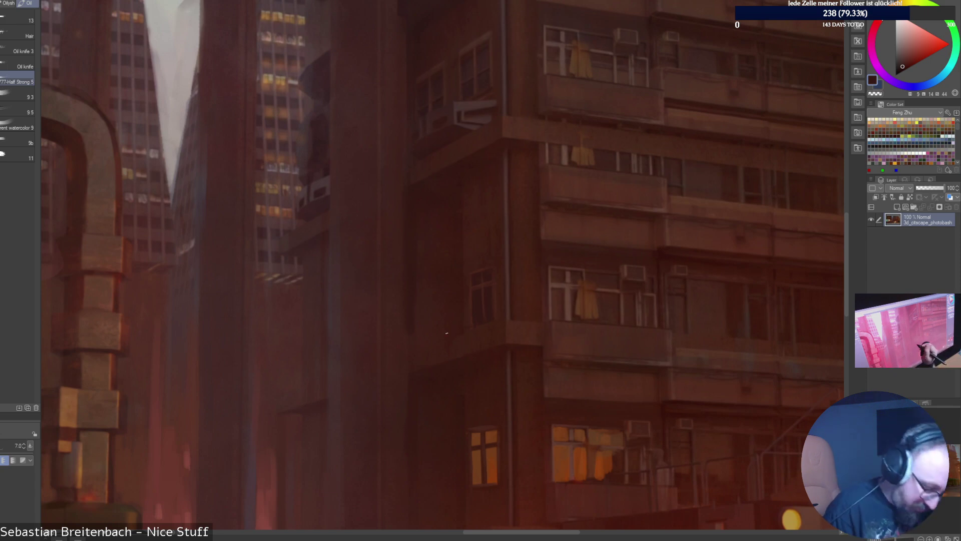
key("bracketleft")
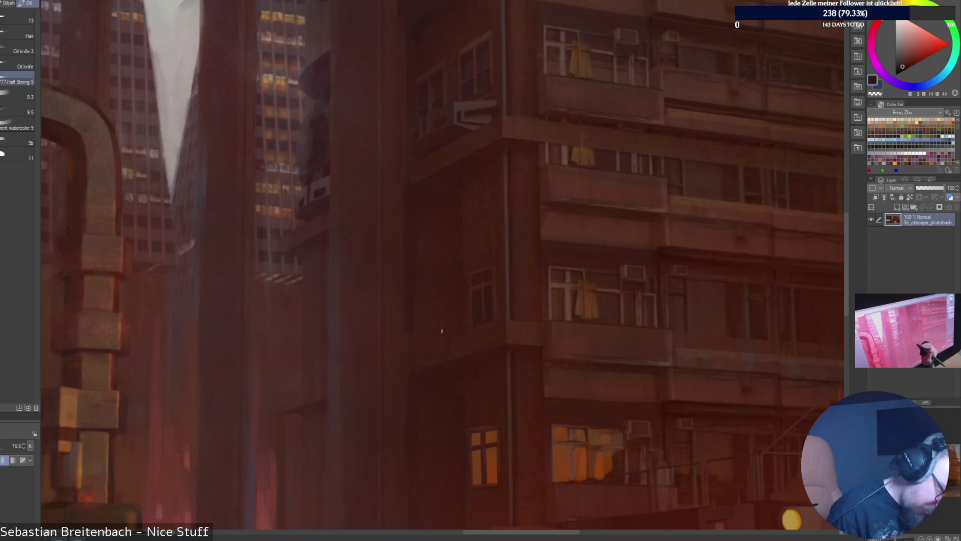
key("bracketright")
left_click(434, 332, "alt")
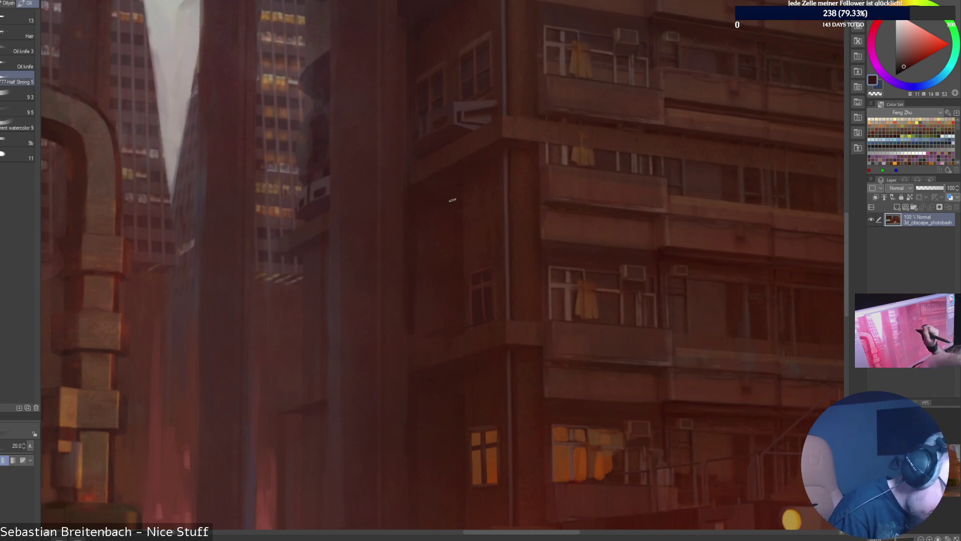
left_click(444, 195, "alt")
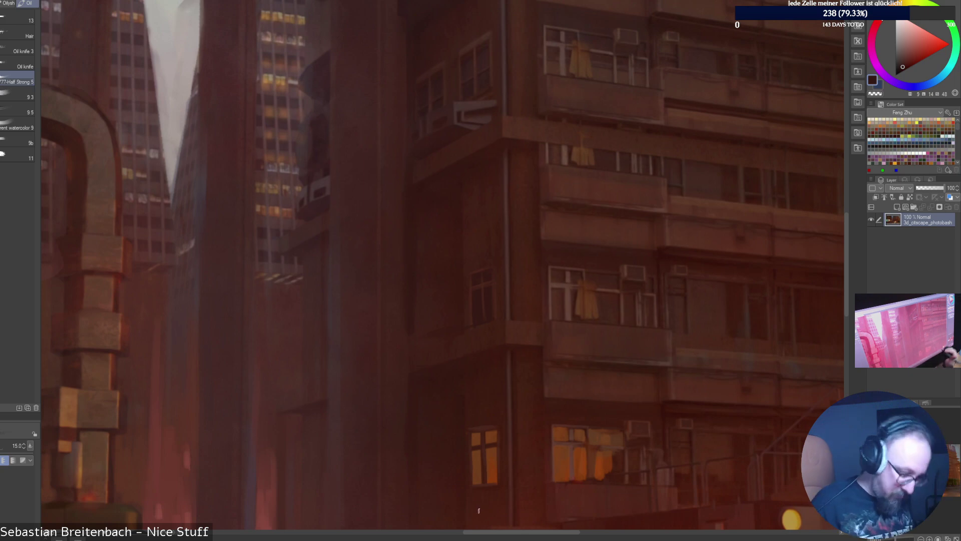
Paint muted red highlights along the tops of the dark horizontal pipes beside the tall column's base, with a size 15 brush.
key("ctrl+0")
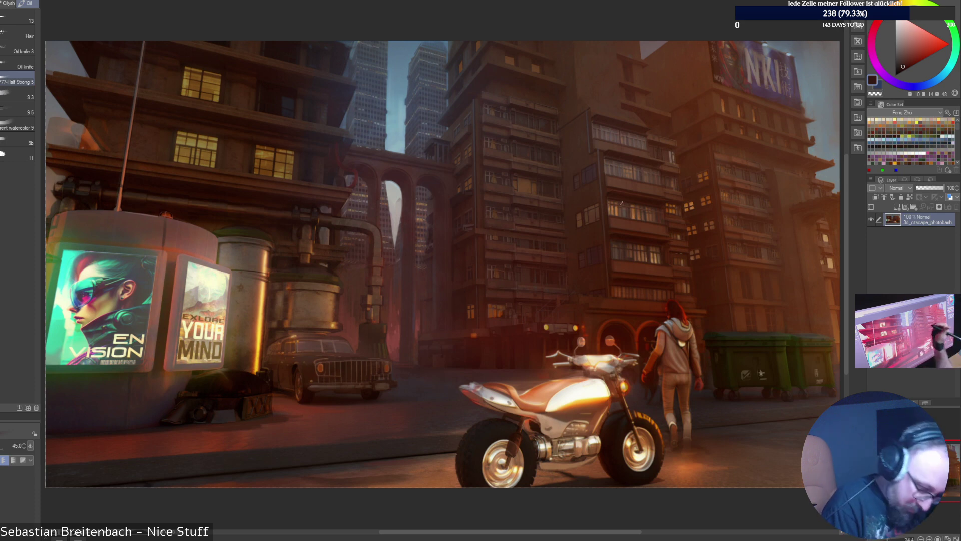
key("bracketleft")
key("bracketleft")
key("bracketleft")
key("bracketleft")
key("bracketleft")
key("bracketleft")
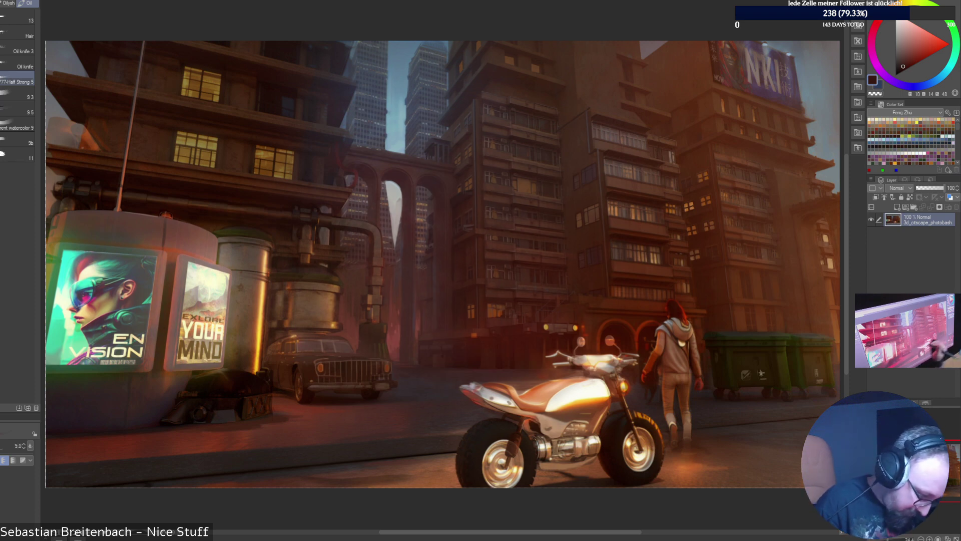
left_click(421, 345, "alt")
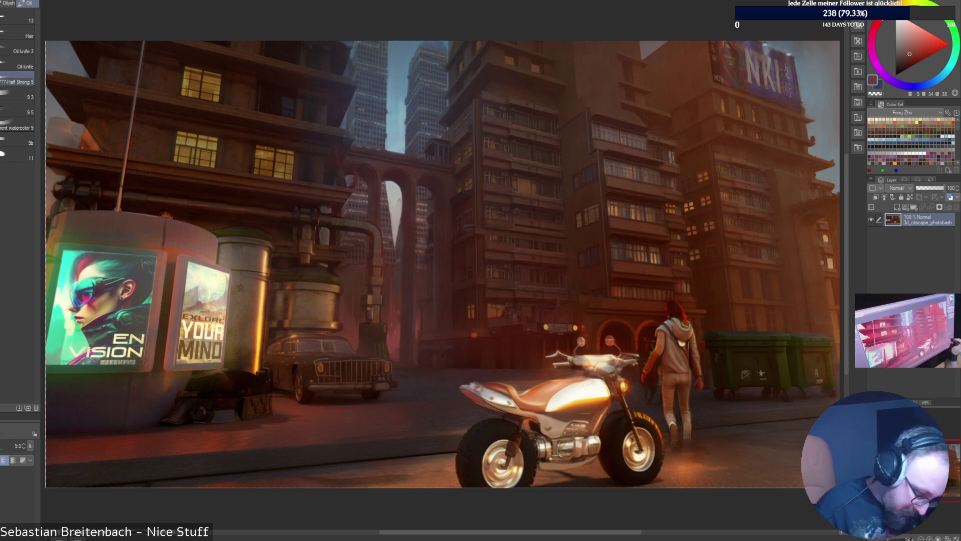
key("ctrl+alt+0")
scroll(443, 264, "down", 8)
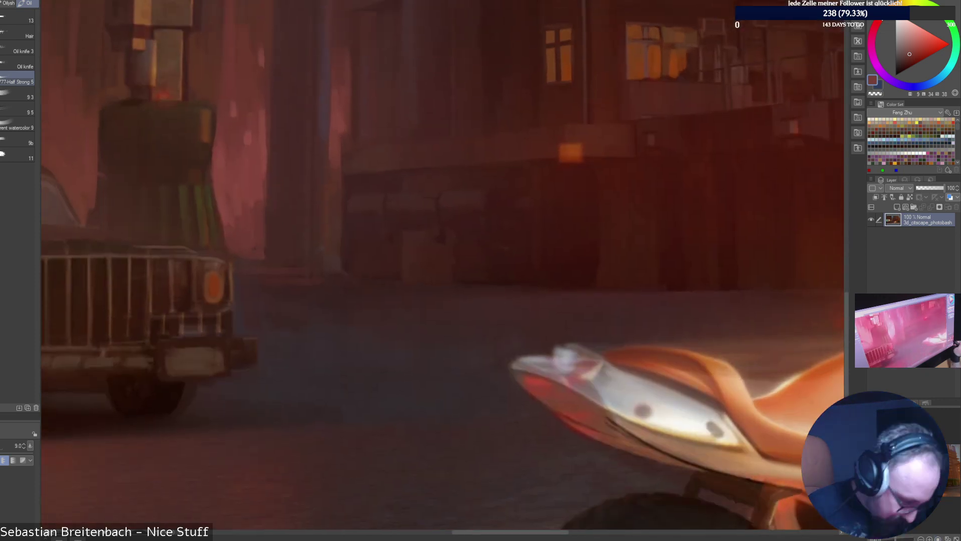
key("]")
key("]")
key("]")
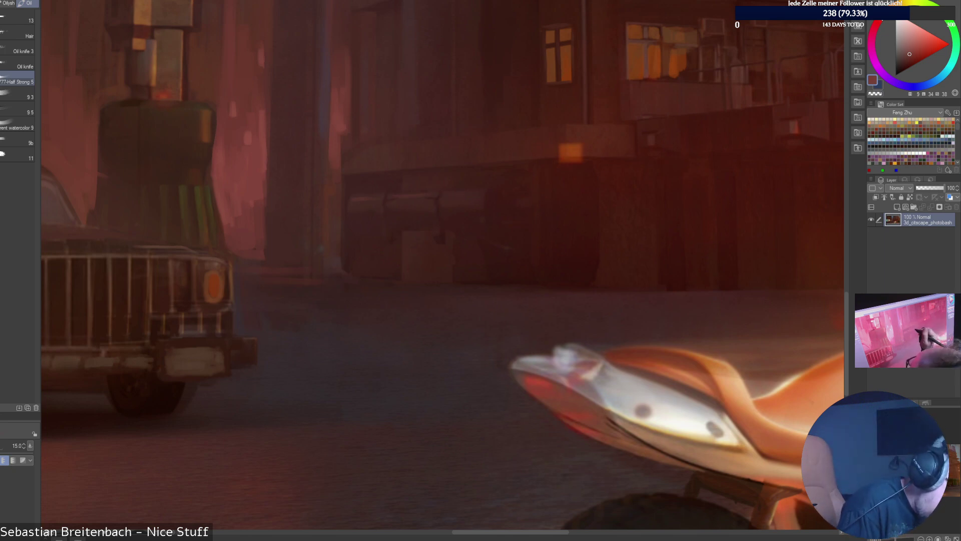
Define the pipes' edges and the shadow under the ledge above them with sampled and adjusted dark browns, using brush sizes 6 and 8.
key("[")
key("[")
key("[")
key("[")
key("[")
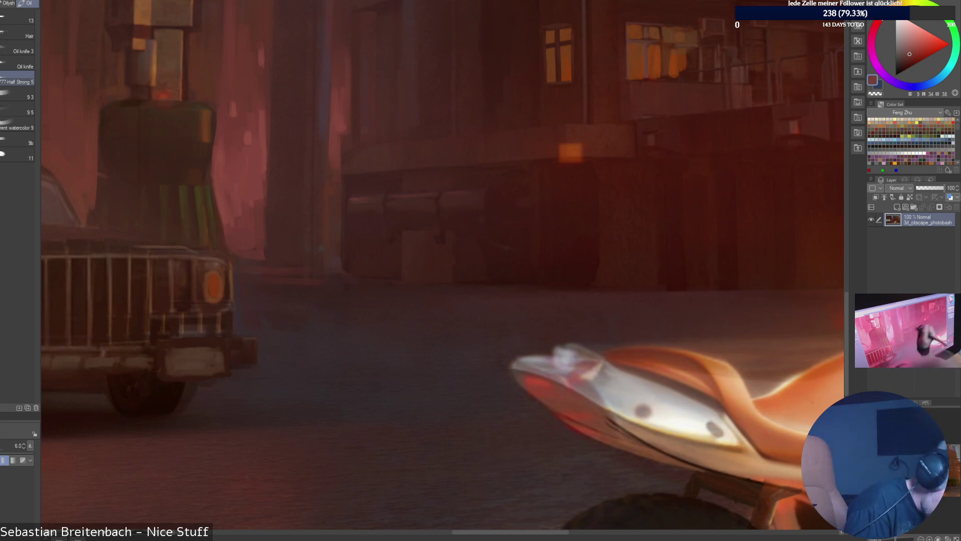
left_click(381, 202, "alt")
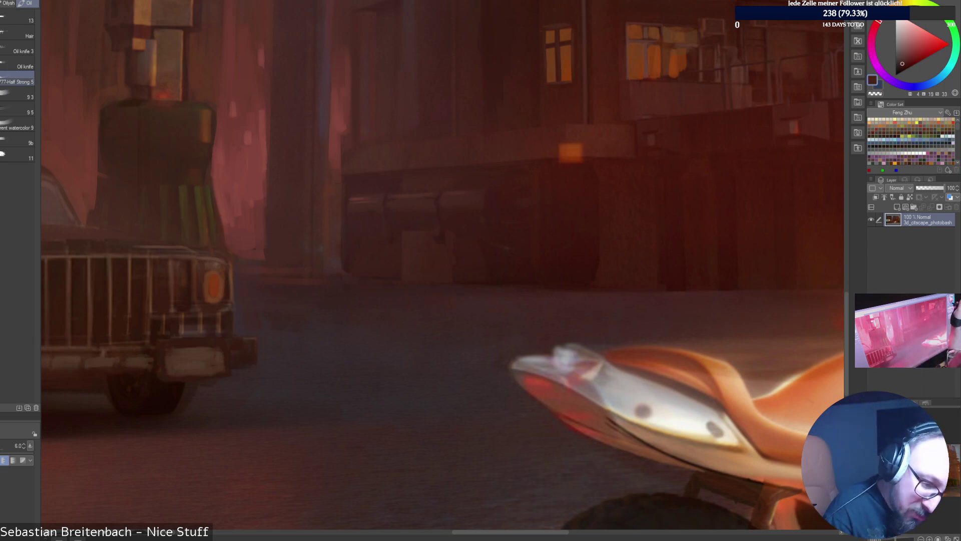
left_click(389, 193, "alt")
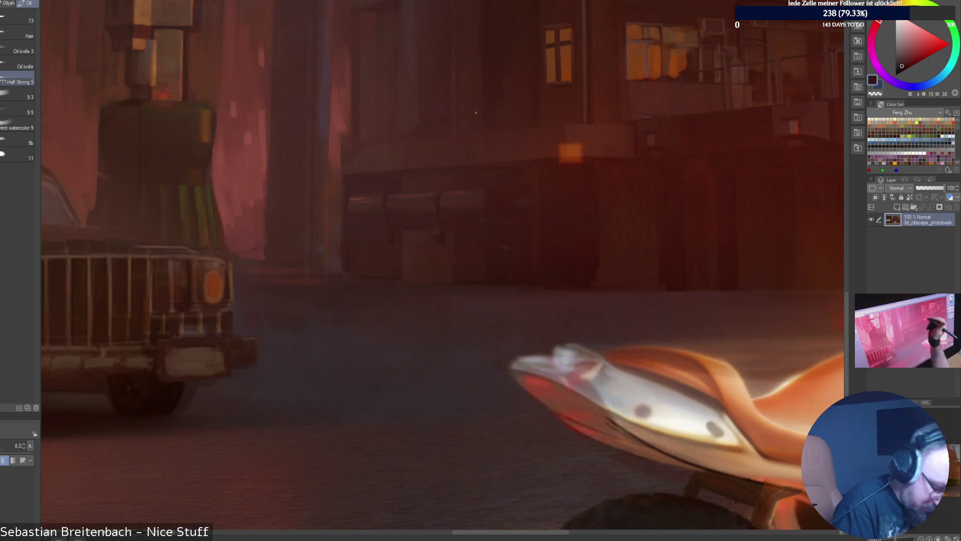
left_click(405, 239, "alt")
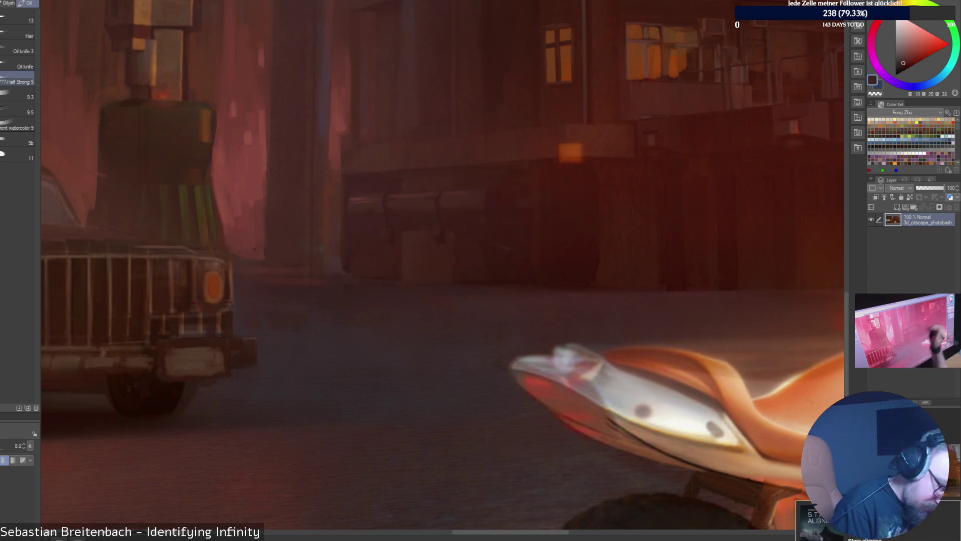
left_click(550, 260, "alt")
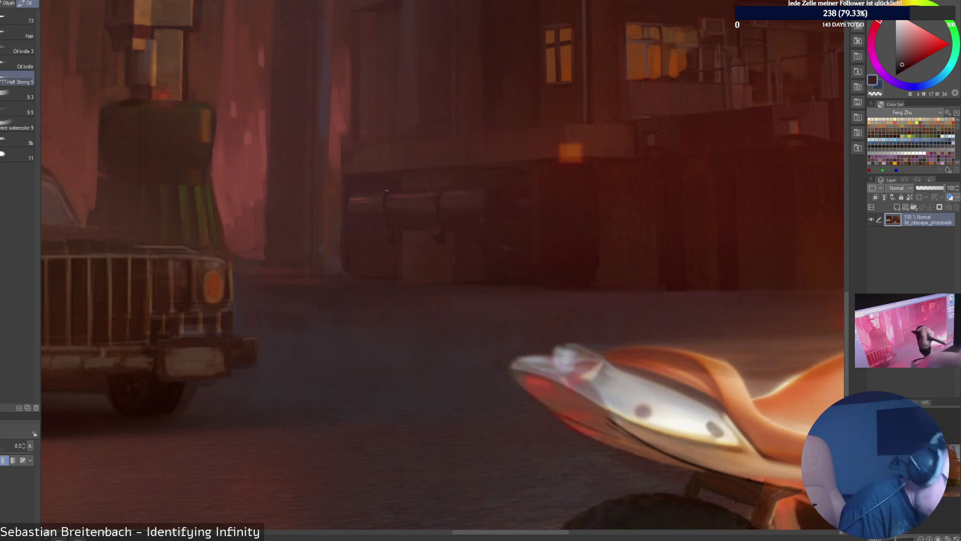
left_click(902, 66)
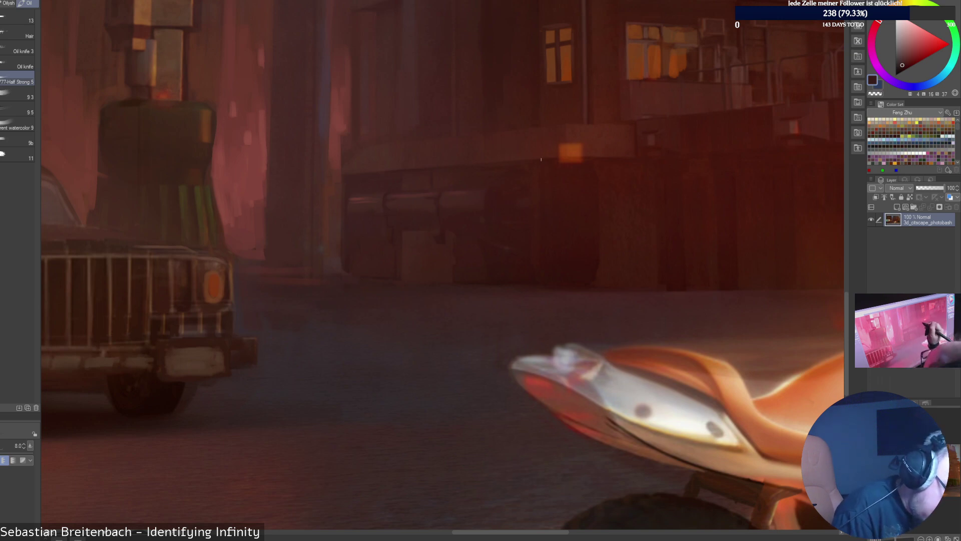
Sharpen the orange wall lamp with sampled orange and dark red, and add a faint orange glow at the foot of the wall below it.
left_click(574, 157, "alt")
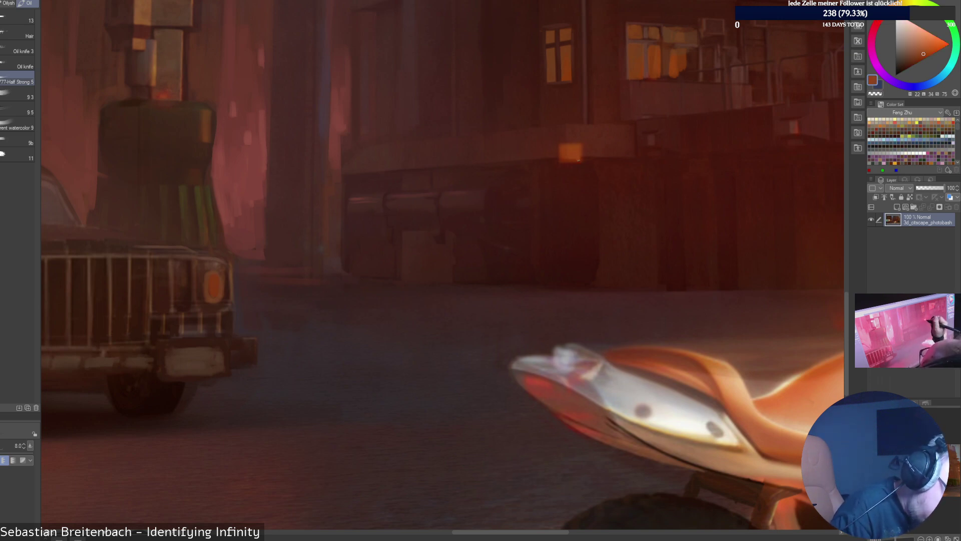
left_click(596, 170, "alt")
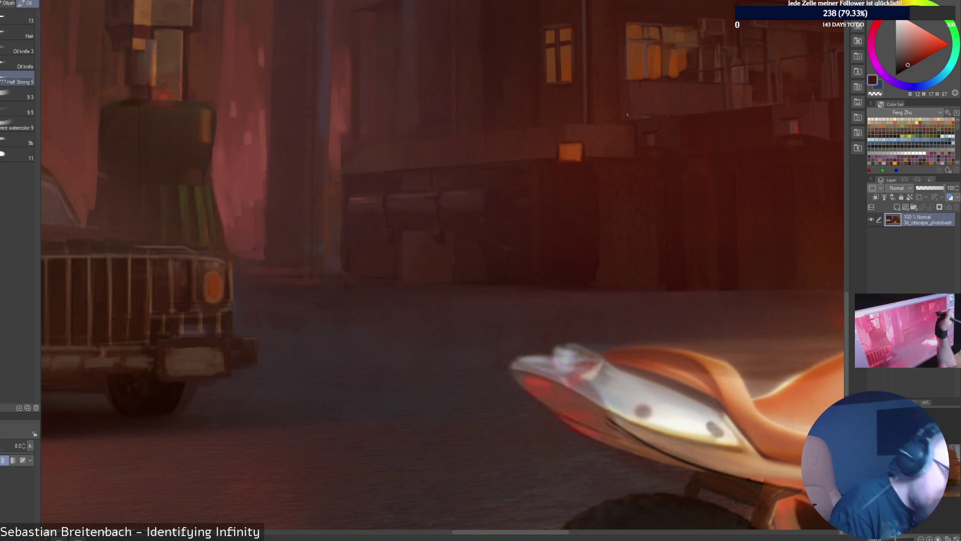
left_click(566, 158, "alt")
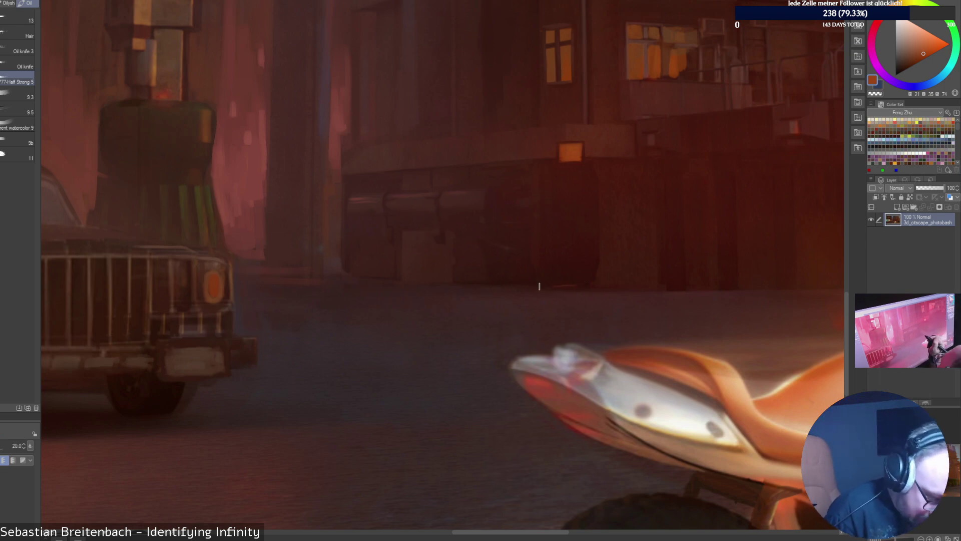
key("]")
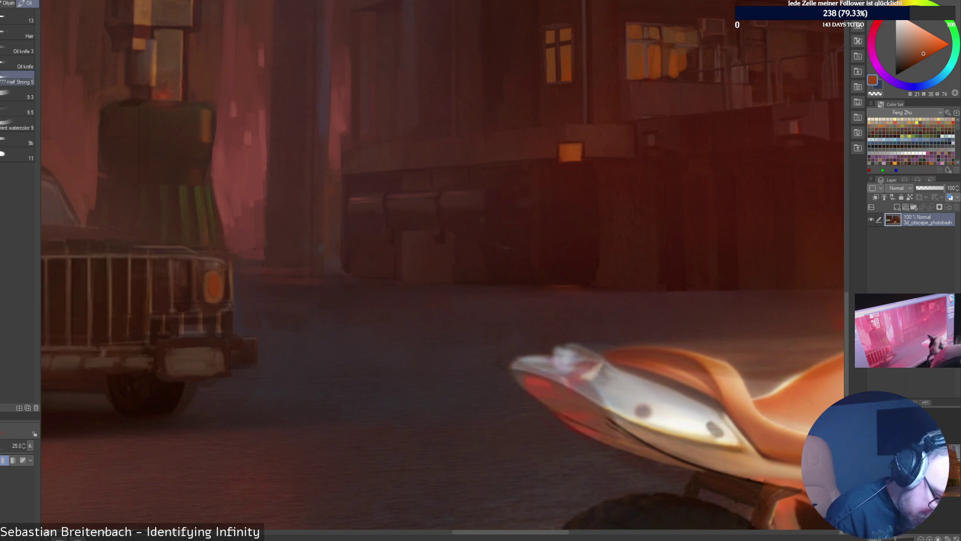
Rework the shadowed wall area between the pipes and the orange lamp with sampled dark tones, using brush sizes 17 and 12.5.
left_click(730, 164, "alt")
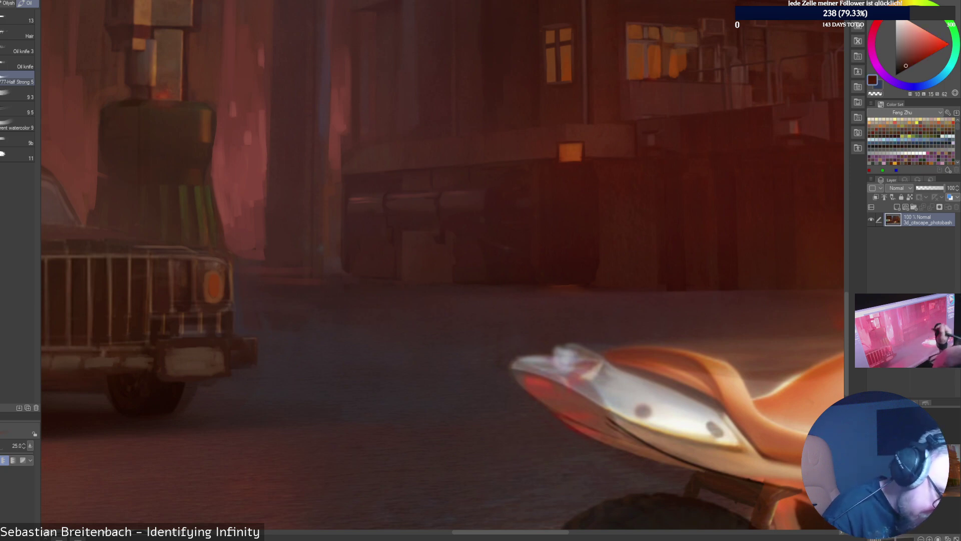
key("]")
key("[")
key("[")
key("[")
left_click(489, 193, "alt")
left_click_drag(489, 193, 480, 206)
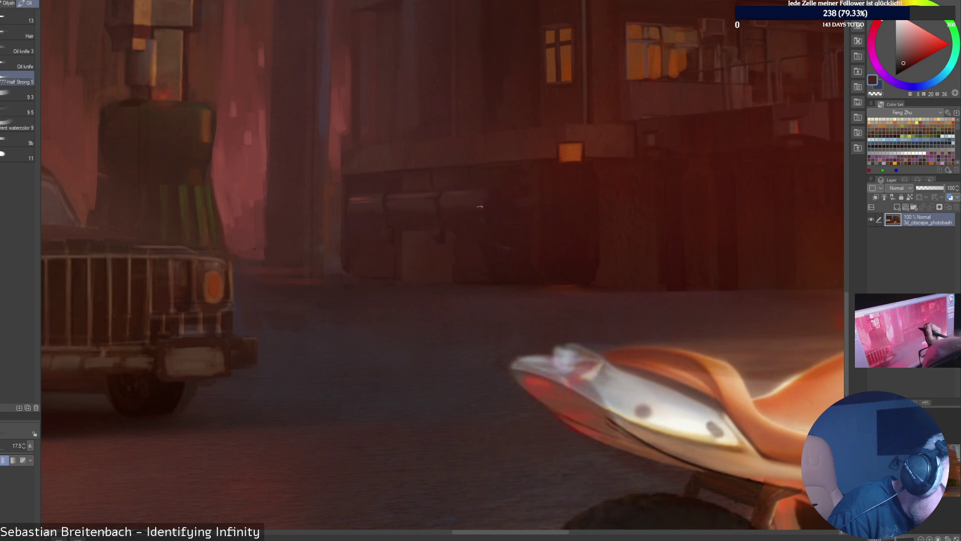
left_click(491, 253, "alt")
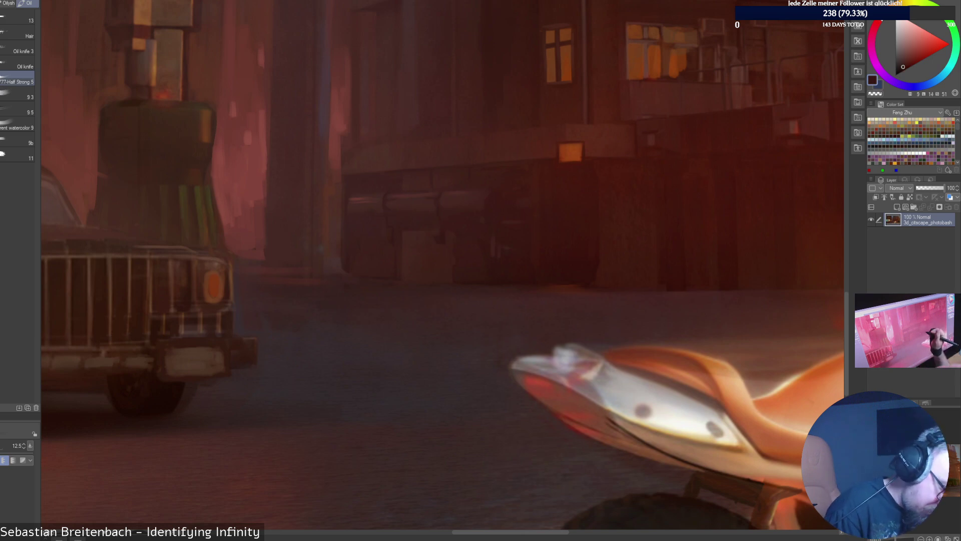
Rework the shadows beneath the pipes and at the tall column's foot with sampled dark browns, using brush sizes 12.5 and 15.
left_click(482, 249, "alt")
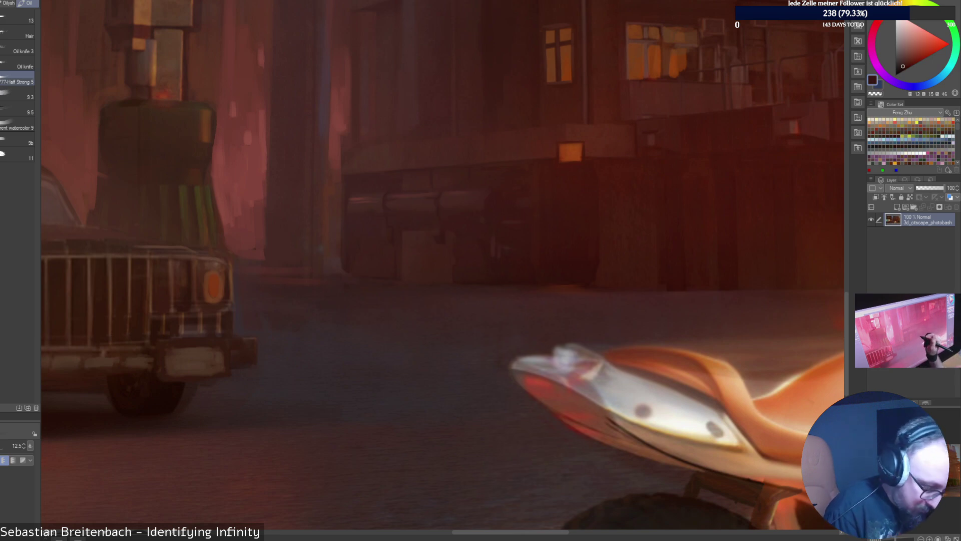
left_click(469, 269, "alt")
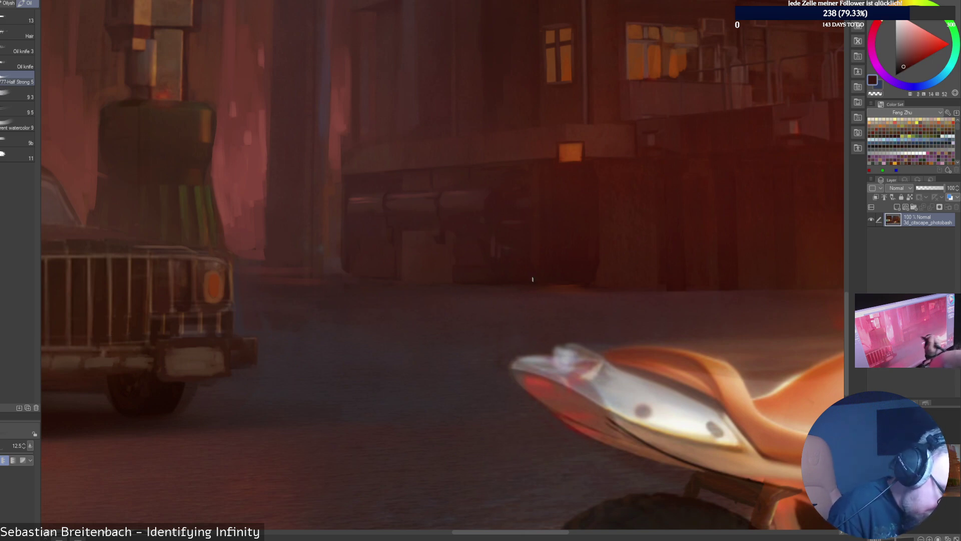
left_click(532, 279, "alt")
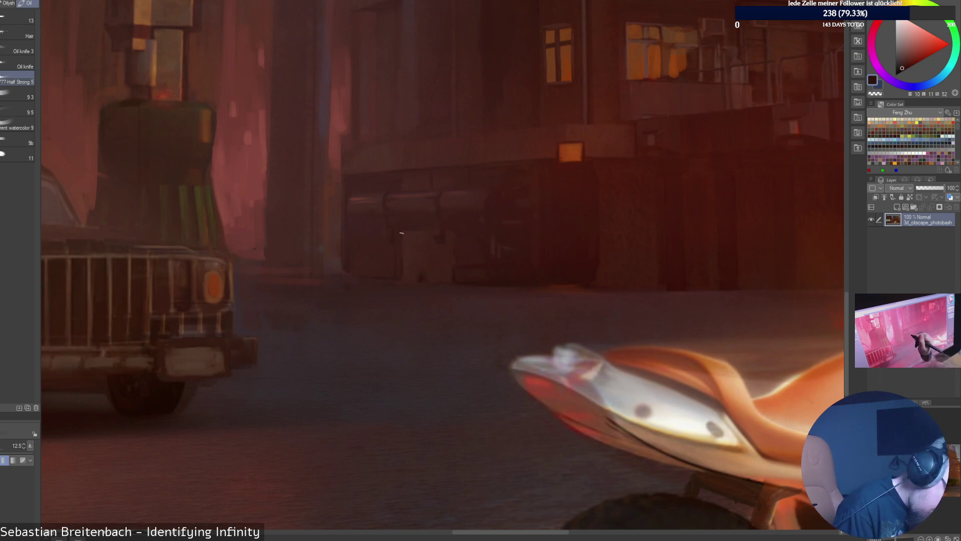
key("]")
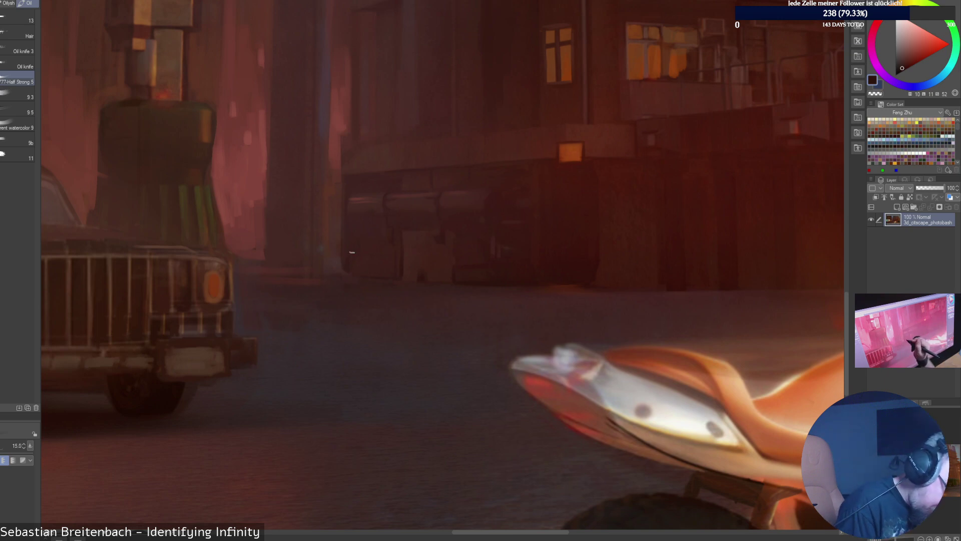
left_click(346, 269, "alt")
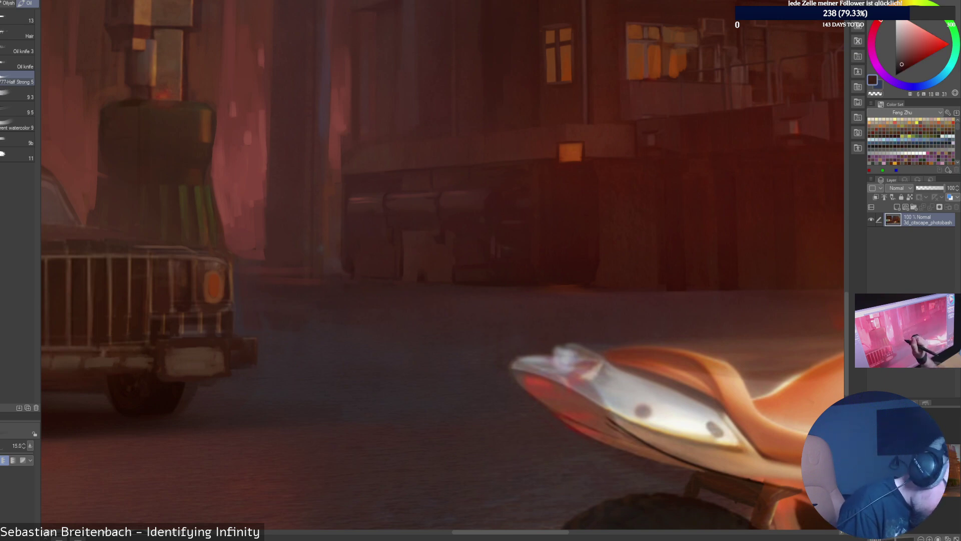
left_click_drag(338, 270, 337, 253)
left_click(345, 270, "alt")
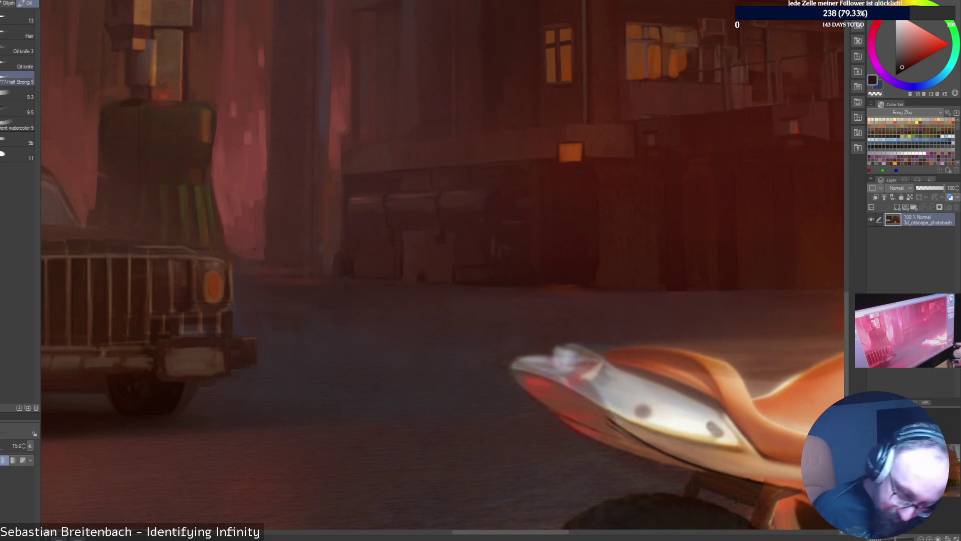
Blend the dark wall area beside the tall column's base with a muted red and sampled dark reds, using a size 40 brush.
key("ctrl+0")
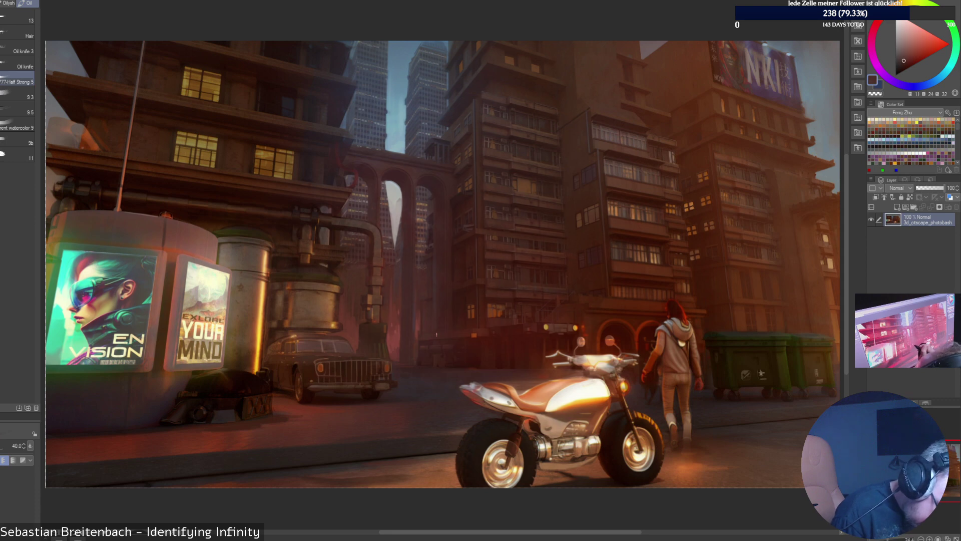
left_click(910, 51)
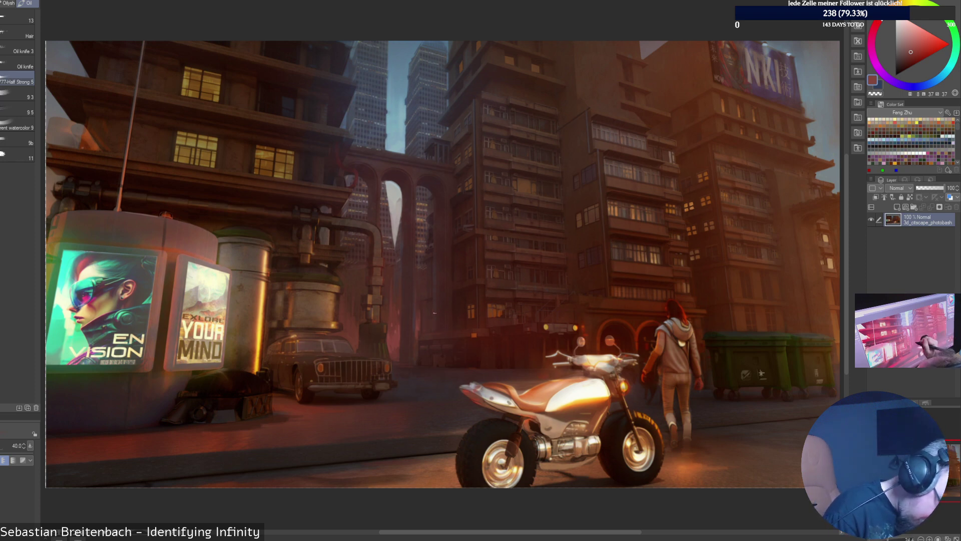
left_click(433, 335, "alt")
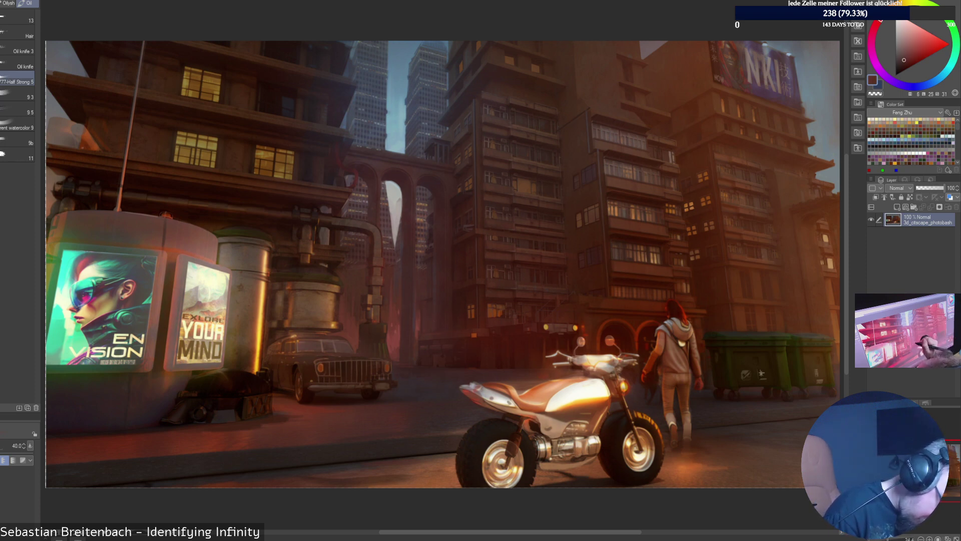
left_click(434, 335, "alt")
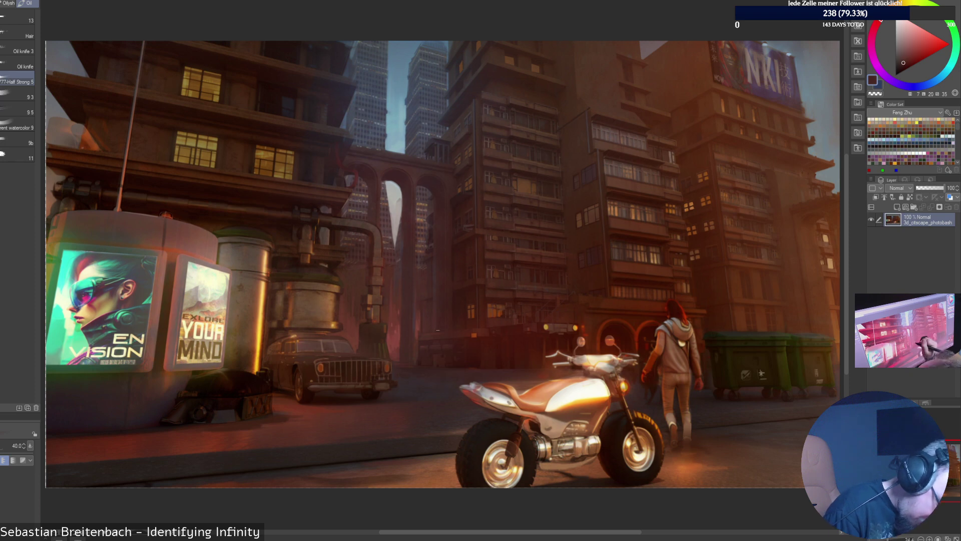
left_click(444, 320, "alt")
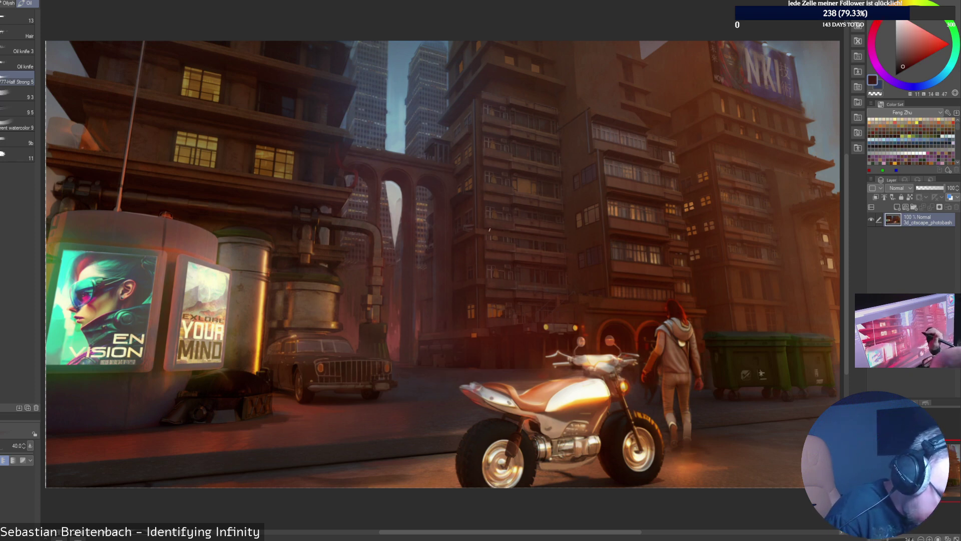
On a new layer, draw a straight dark vertical line down the pillar beside the apartment block at brush size 12.5, and set layer opacity to 36%.
key("[")
key("[")
key("[")
key("[")
key("[")
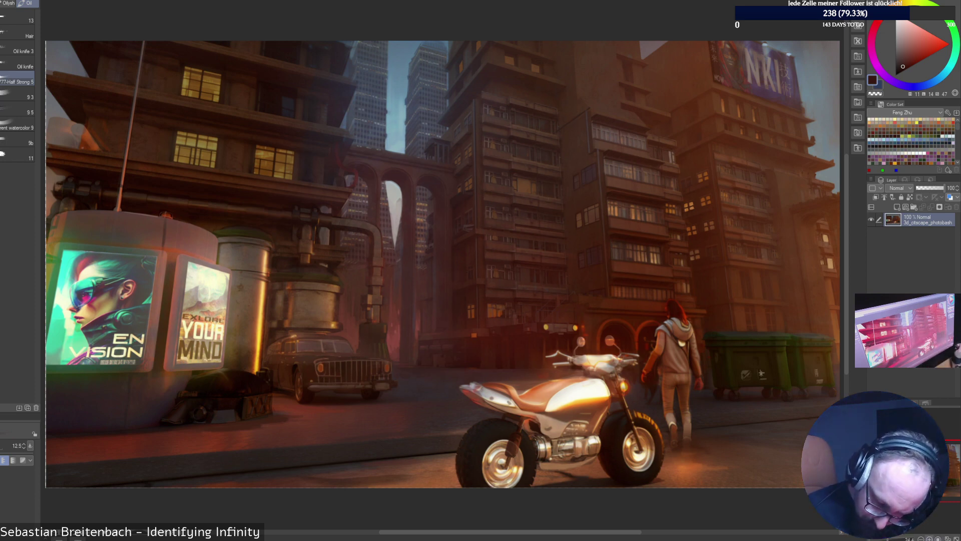
scroll(428, 281, "up", 4)
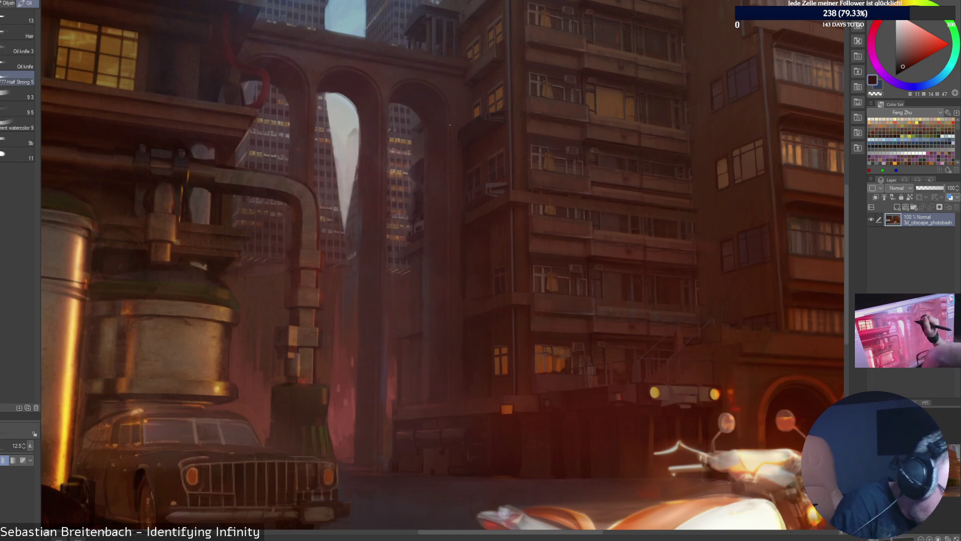
left_click(449, 114)
left_click(450, 401, "shift")
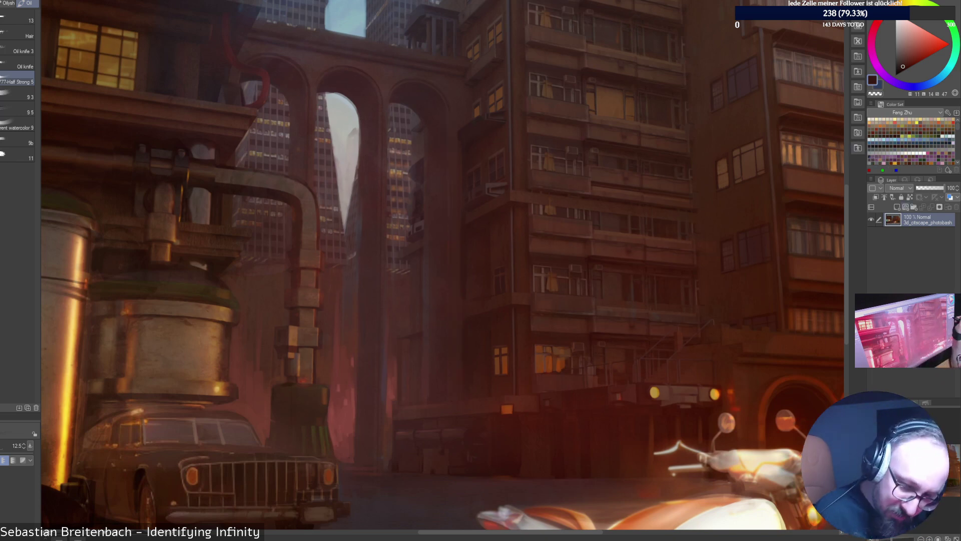
left_click(897, 206)
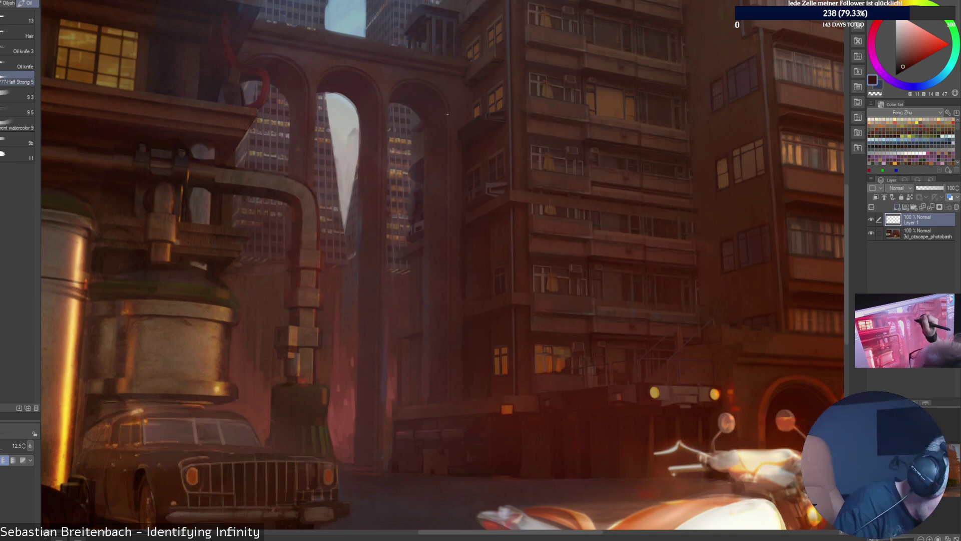
left_click(449, 116)
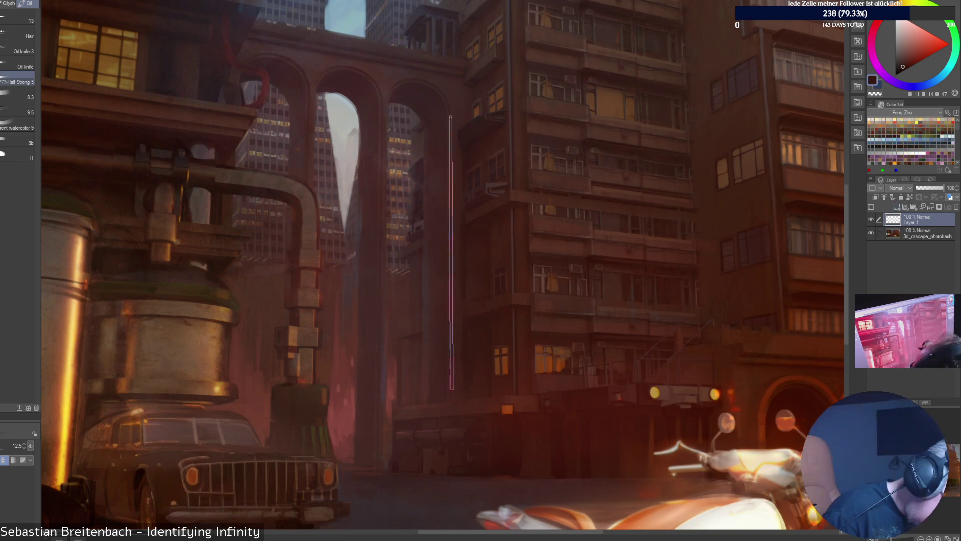
left_click(451, 401, "shift")
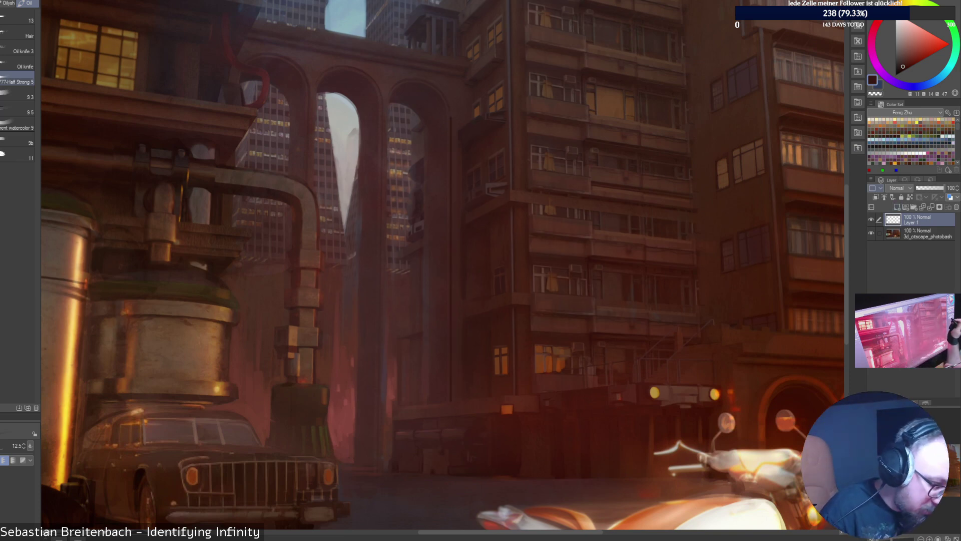
left_click_drag(932, 188, 927, 188)
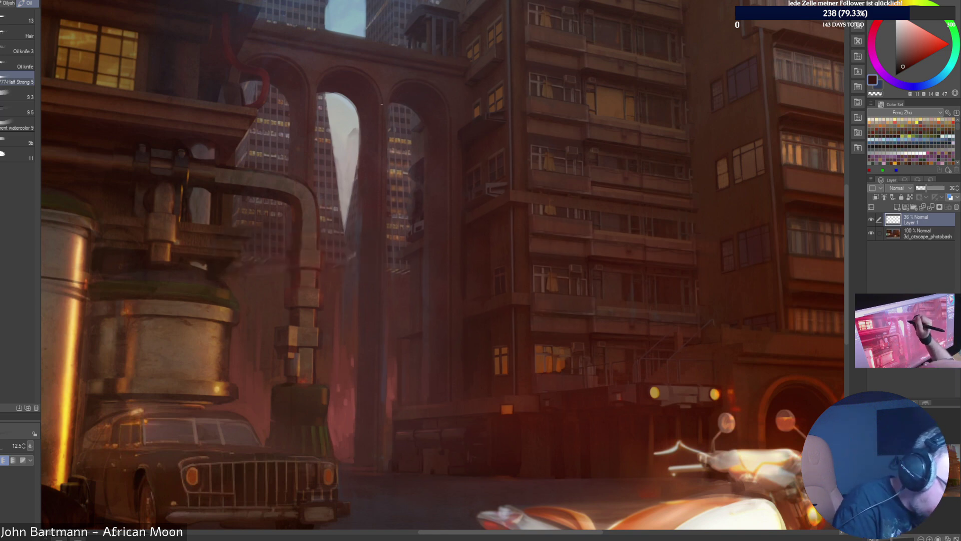
Try matching dark vertical edge lines down the aqueduct's other pillars.
mouse_move(381, 104)
left_mouse_down()
mouse_move(376, 471)
mouse_move(379, 421)
left_mouse_up()
key("ctrl+z")
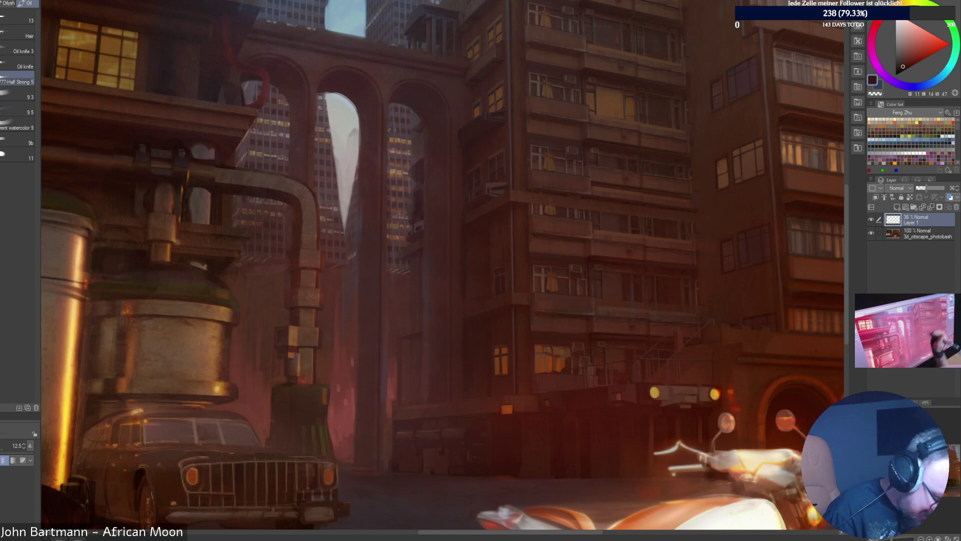
mouse_move(308, 95)
left_mouse_down()
mouse_move(307, 185)
mouse_move(307, 167)
left_mouse_up()
key("ctrl+z")
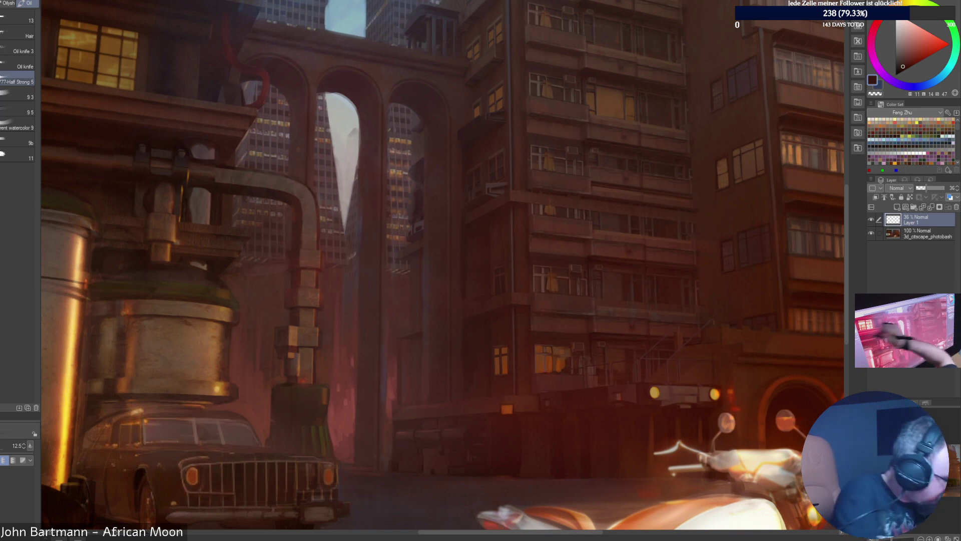
Merge the pillar line layer down into the main painting layer.
key("e")
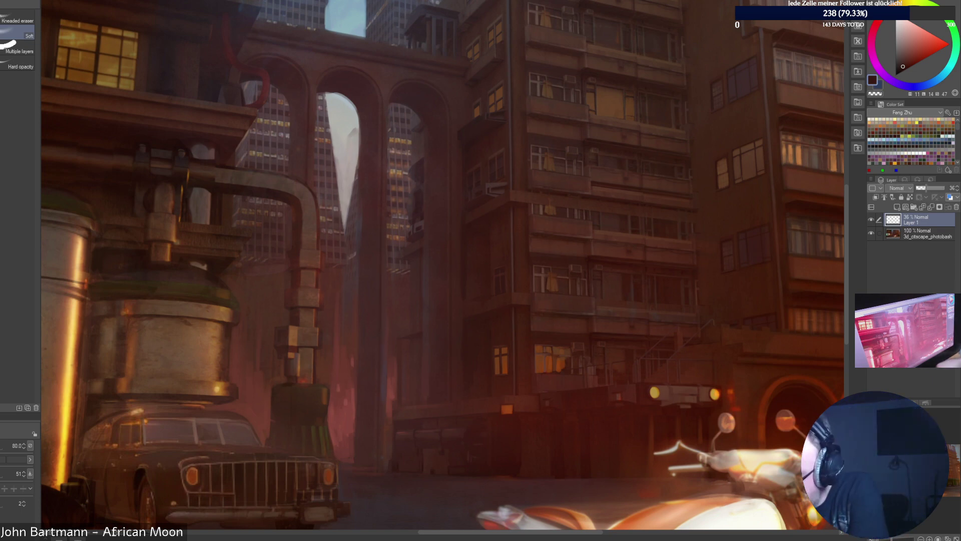
key("ctrl+e")
key("ctrl+0")
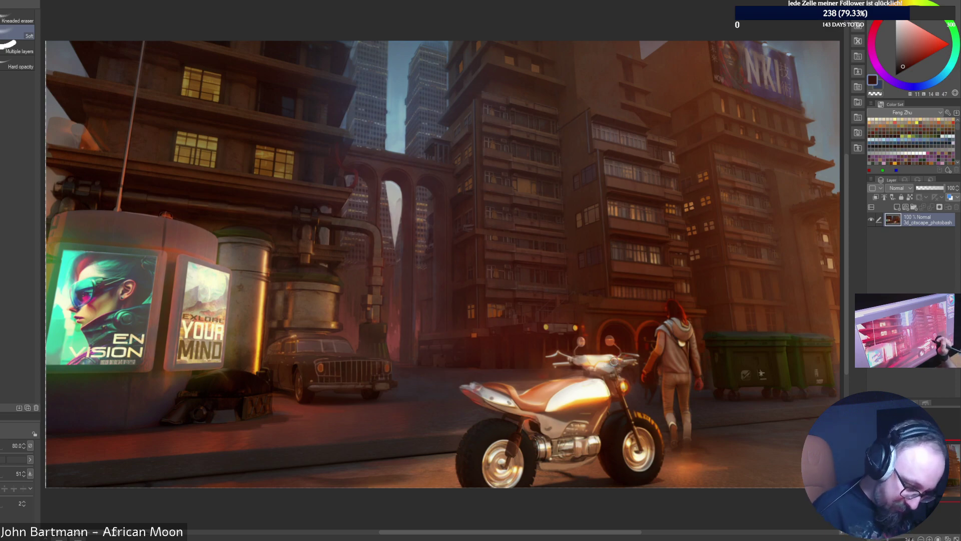
Repaint the right round headlight behind the motorcycle with yellows sampled from both headlights, using the PS Chalk brush at size 9.
key("ctrl+alt+0")
left_click_drag(745, 470, 375, 252)
key("bracketleft")
key("bracketleft")
key("bracketleft")
key("bracketleft")
key("bracketleft")
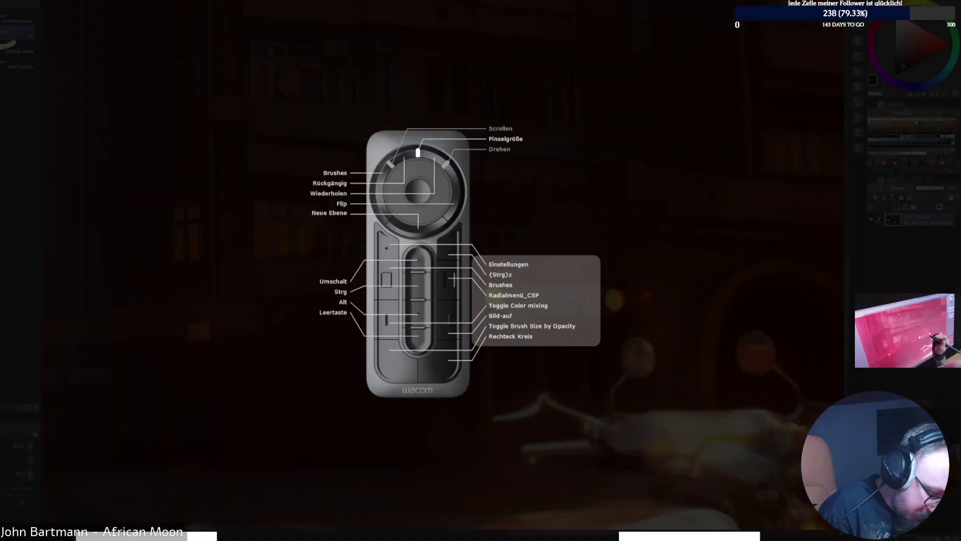
left_click(654, 249)
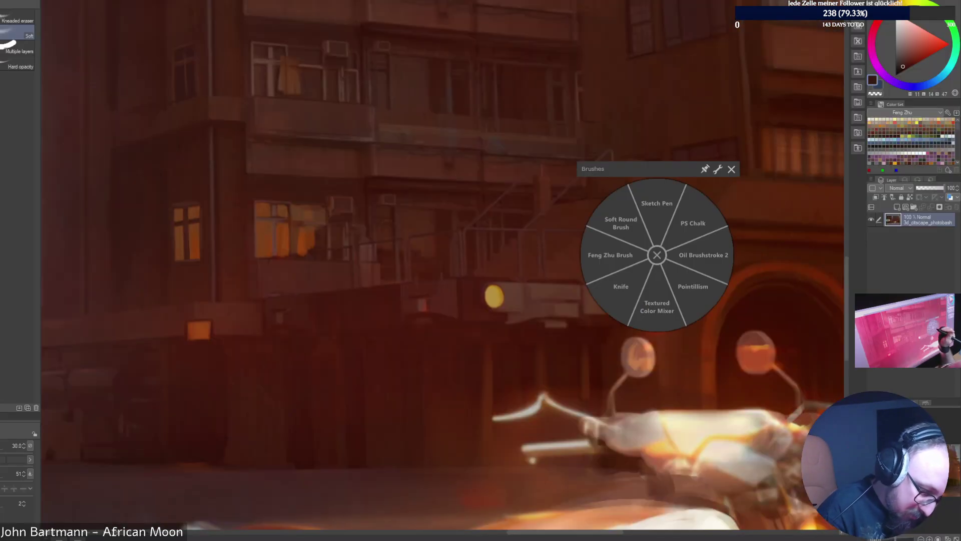
left_click(696, 221)
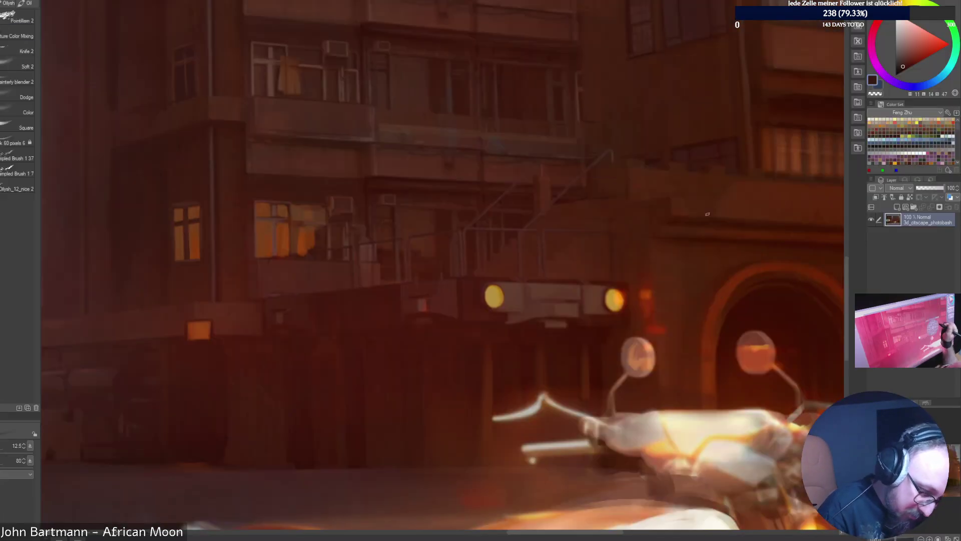
left_click(493, 293, "alt")
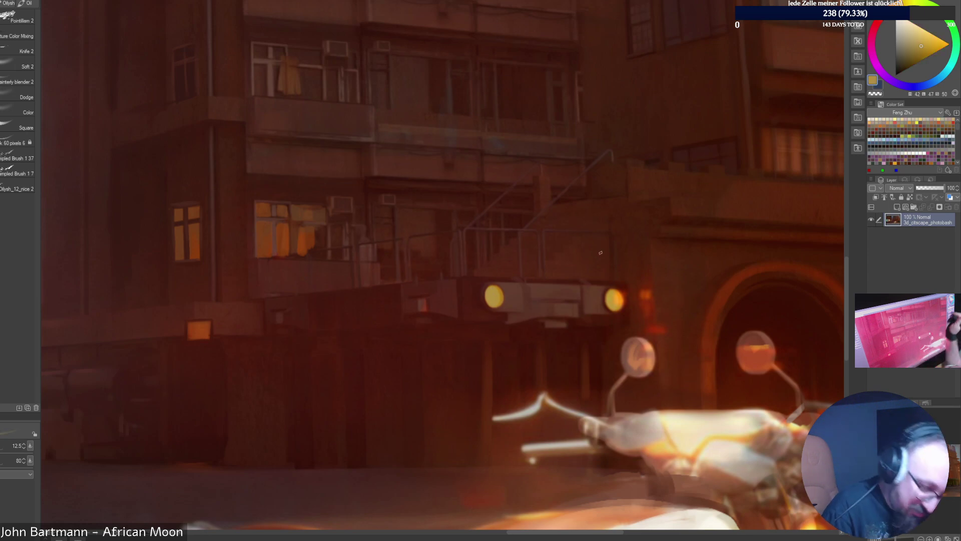
left_click(493, 292, "alt")
key("bracketleft")
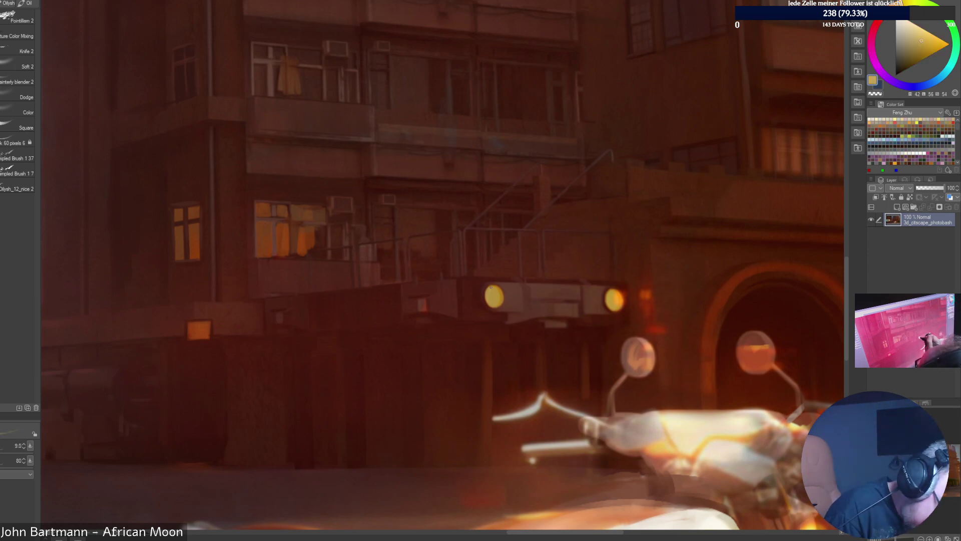
left_click(612, 301, "alt")
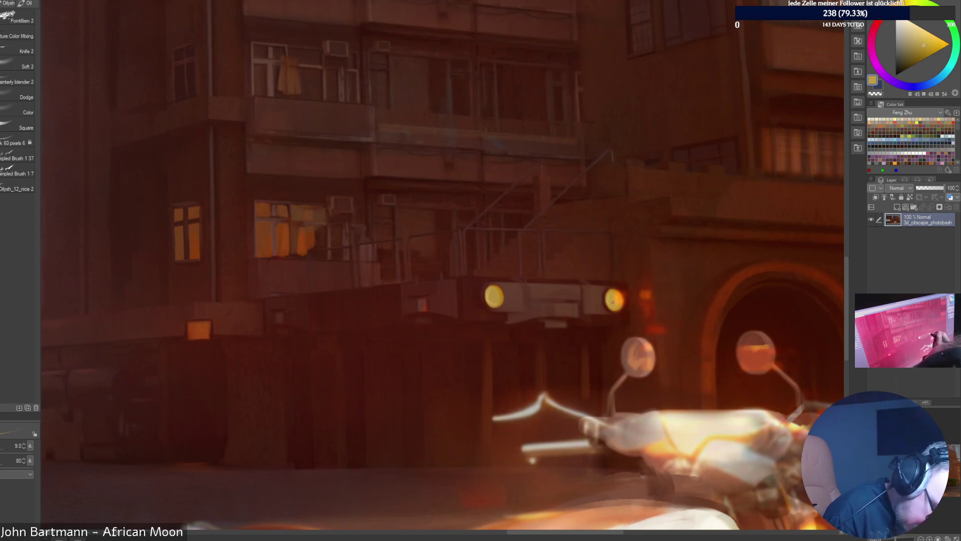
left_click(617, 304, "alt")
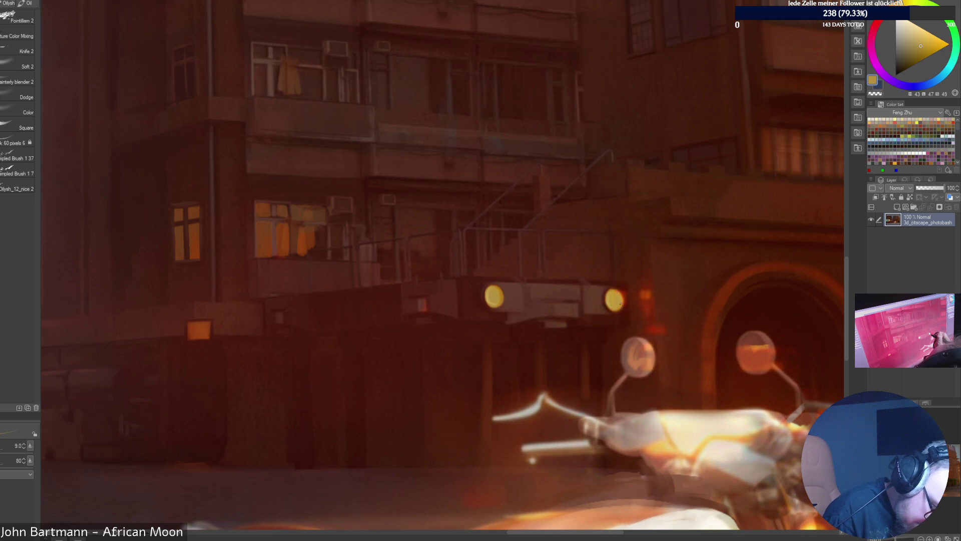
Define the right headlight's edge and cover the orange glow beside it with sampled dark reds, enlarging the brush to 35.
left_click(620, 302, "alt")
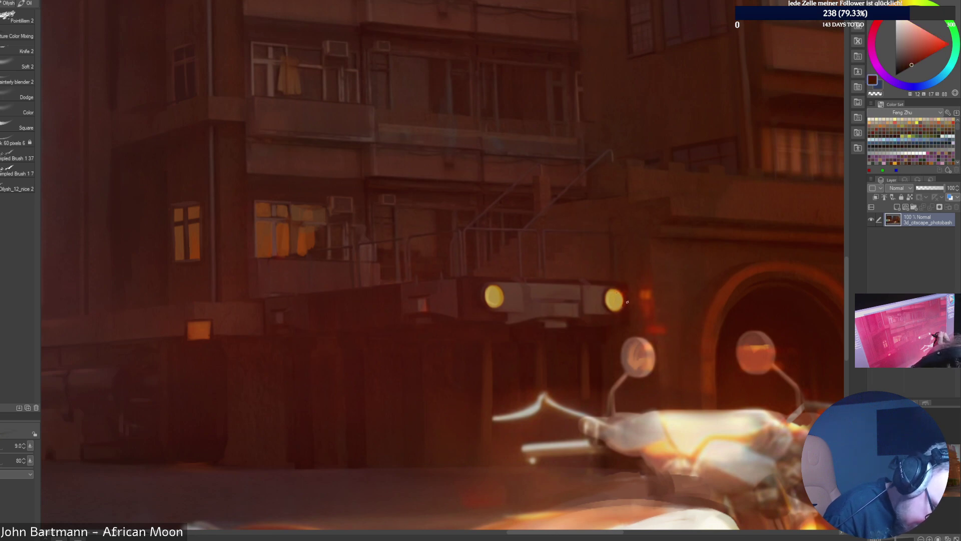
left_click(627, 302, "alt")
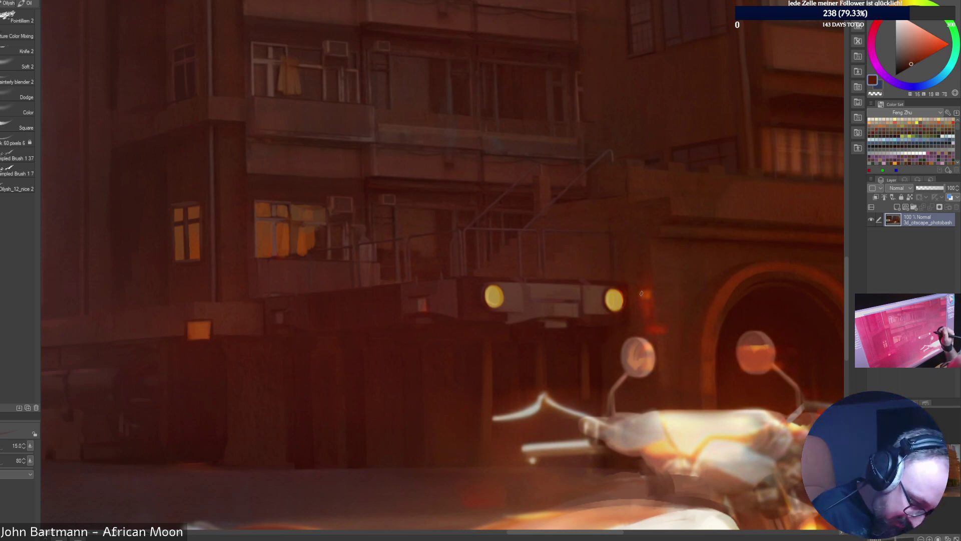
key("bracketright")
key("bracketright")
key("bracketright")
key("bracketright")
mouse_move(646, 290)
left_mouse_down()
mouse_move(647, 272)
mouse_move(640, 306)
left_mouse_up()
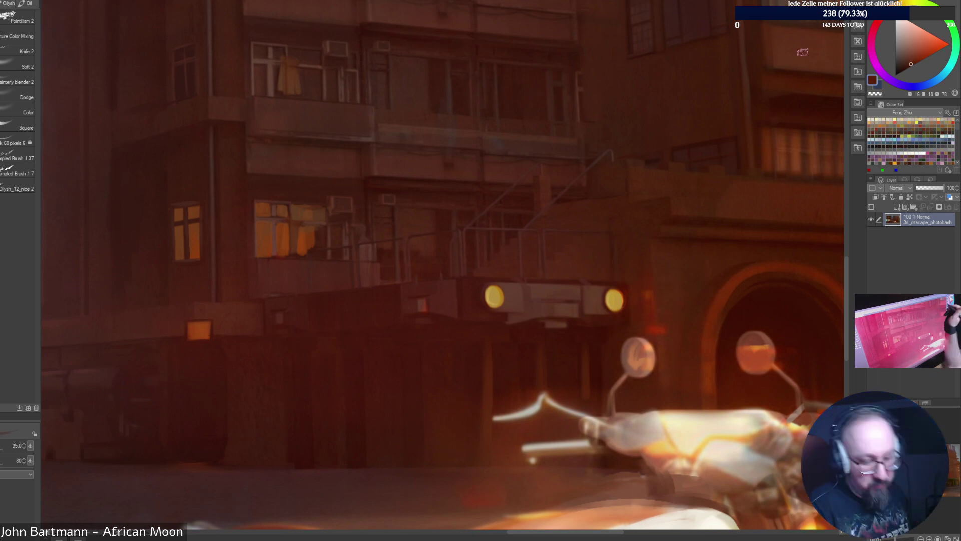
Paint out the remaining red marks on the wall beside the right headlight with sampled dark reds, using the Half Strong brush at size 15.
left_click(27, 3)
left_click(18, 82)
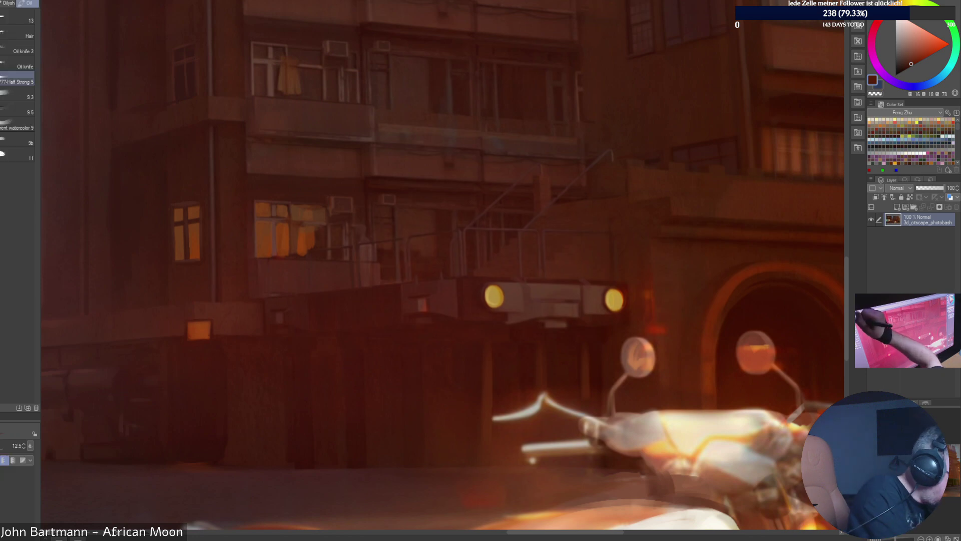
left_click(647, 274, "alt")
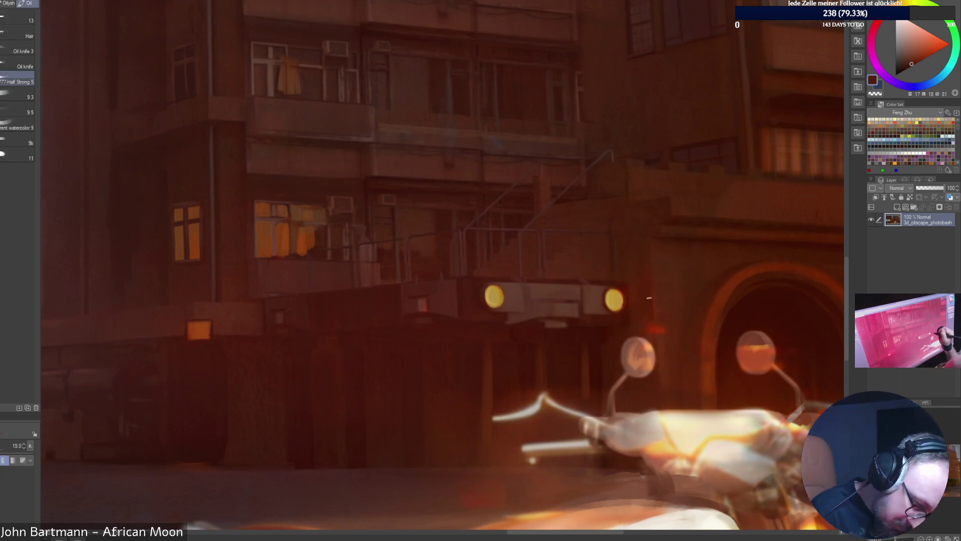
left_click(649, 298, "alt")
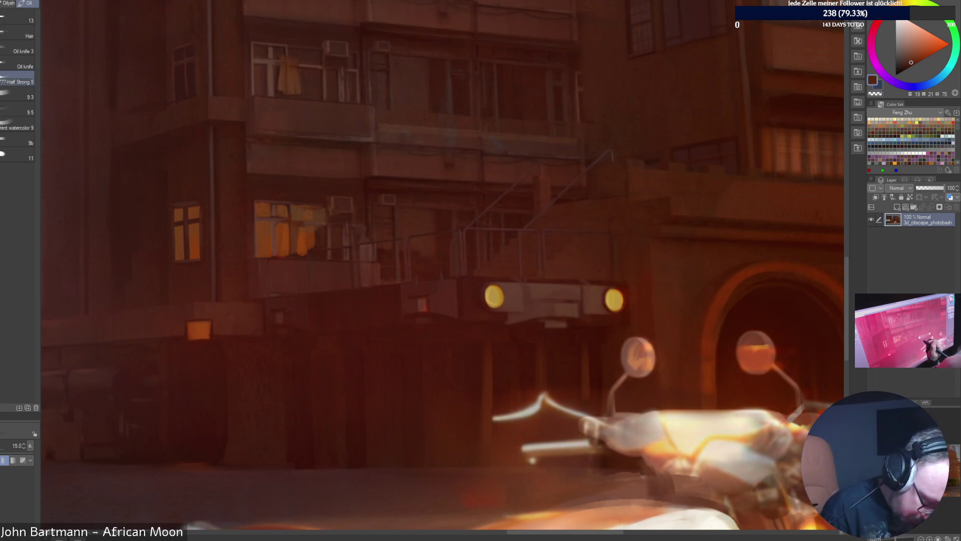
Refine the wall beside the right headlight and the vehicle's upper front edge with sampled dark reds, reducing the Half Strong brush to size 10.
left_click(665, 306, "alt")
left_click(905, 67)
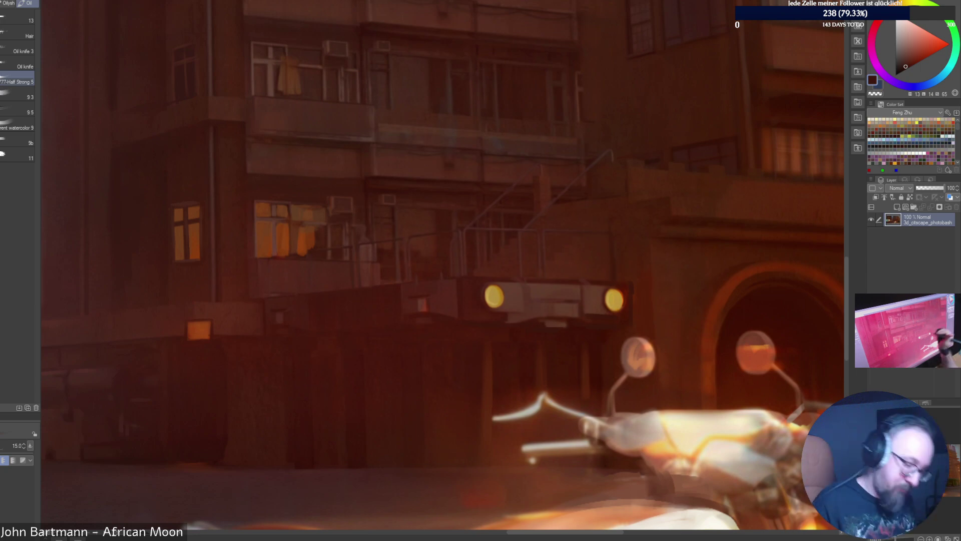
key("[")
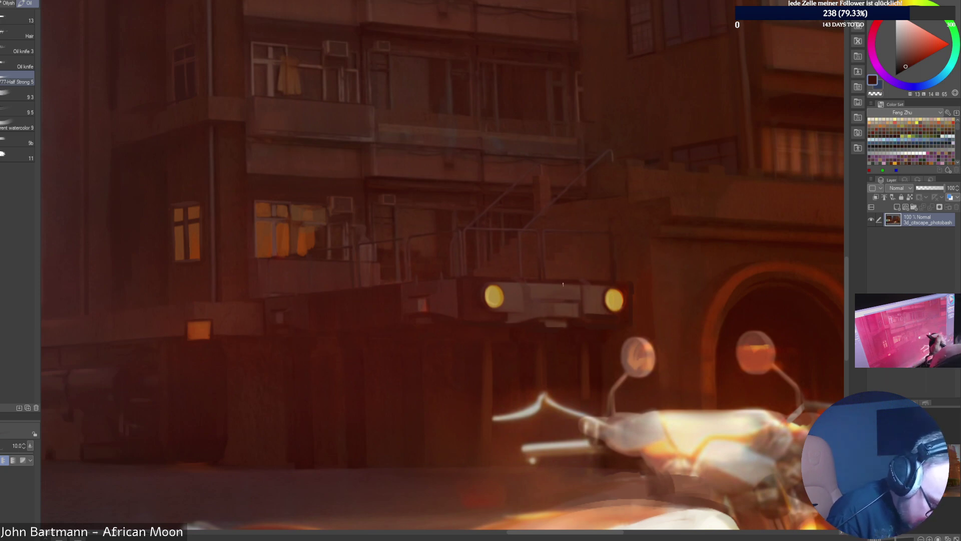
left_click(516, 281, "alt")
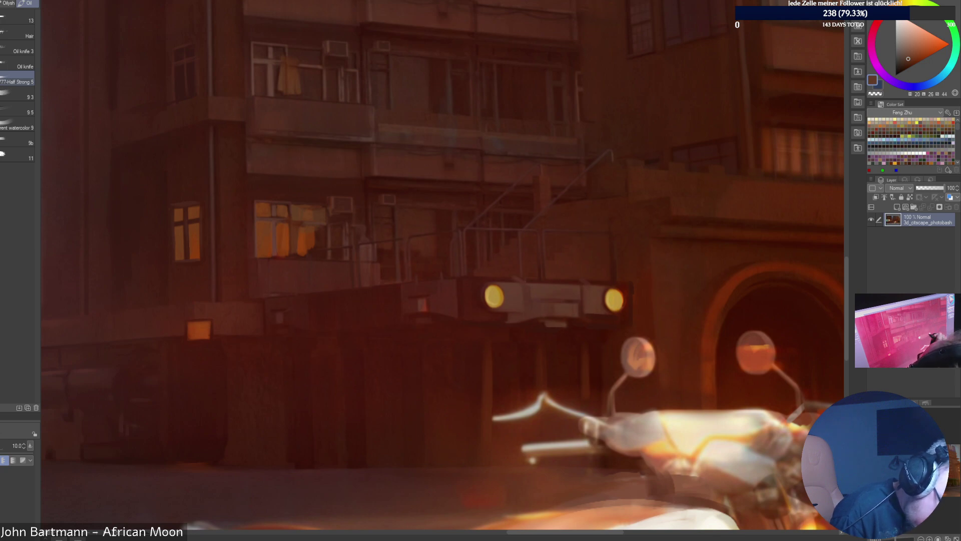
left_click(594, 285, "alt")
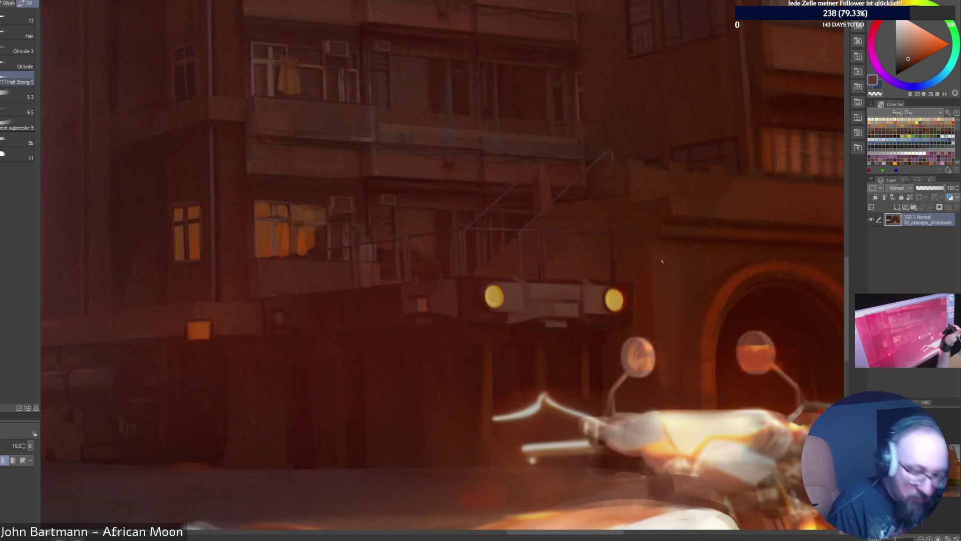
left_click(660, 261, "alt")
left_click(577, 276, "alt")
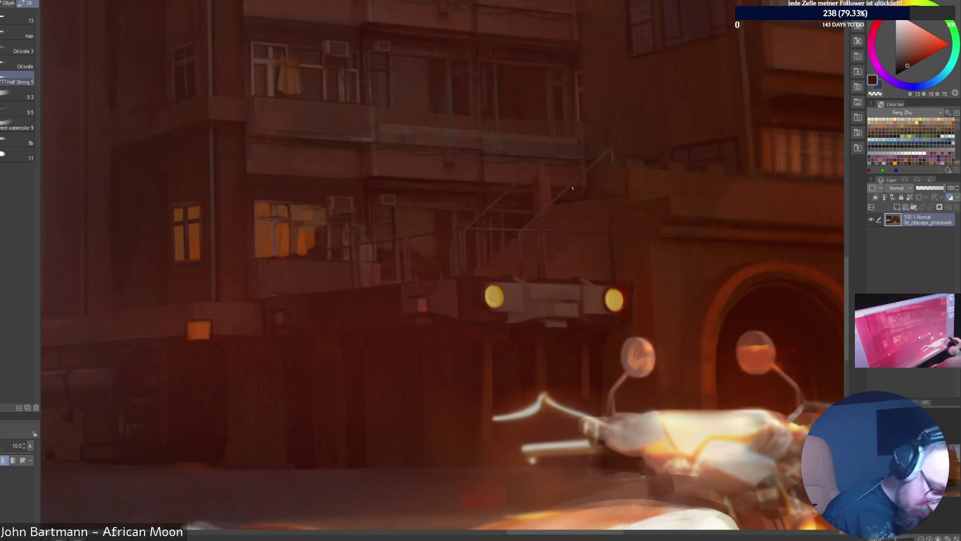
Create a new empty layer above the painting layer and switch from the Half Strong brush to a size 35 line brush.
key("ctrl+0")
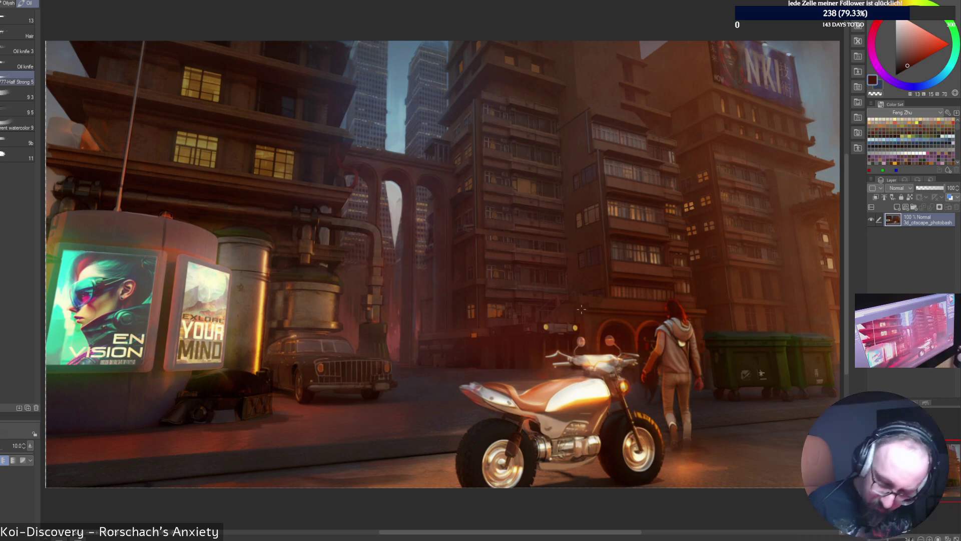
key("ctrl+alt+0")
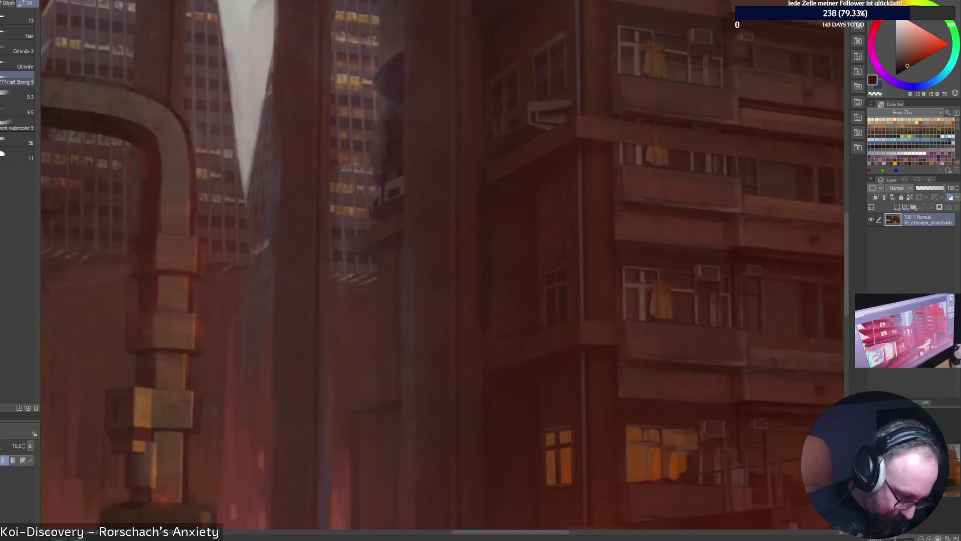
mouse_move(826, 351)
left_mouse_down()
mouse_move(282, 97)
mouse_move(442, 264)
left_mouse_up()
key("bracketleft")
key("bracketleft")
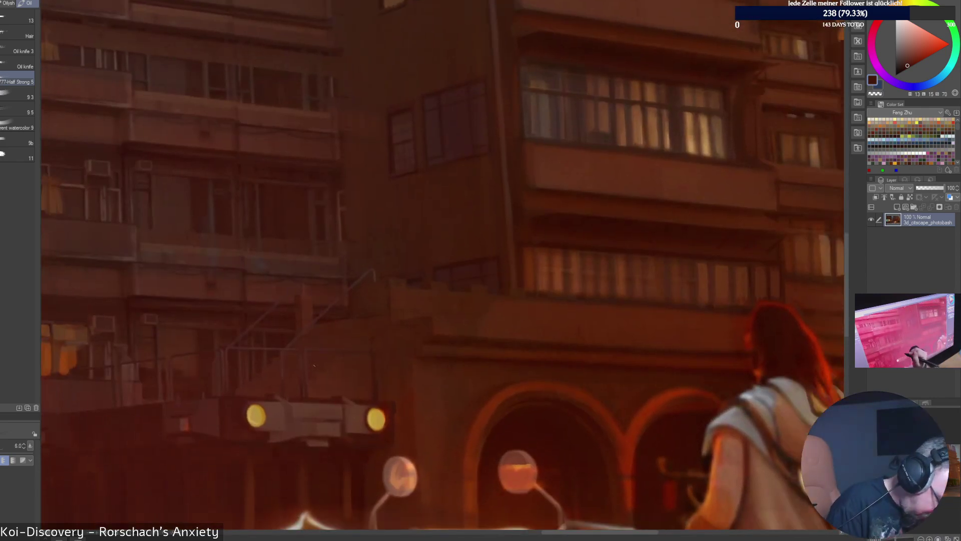
key("bracketright")
key("bracketright")
key("bracketright")
key("bracketright")
key("bracketright")
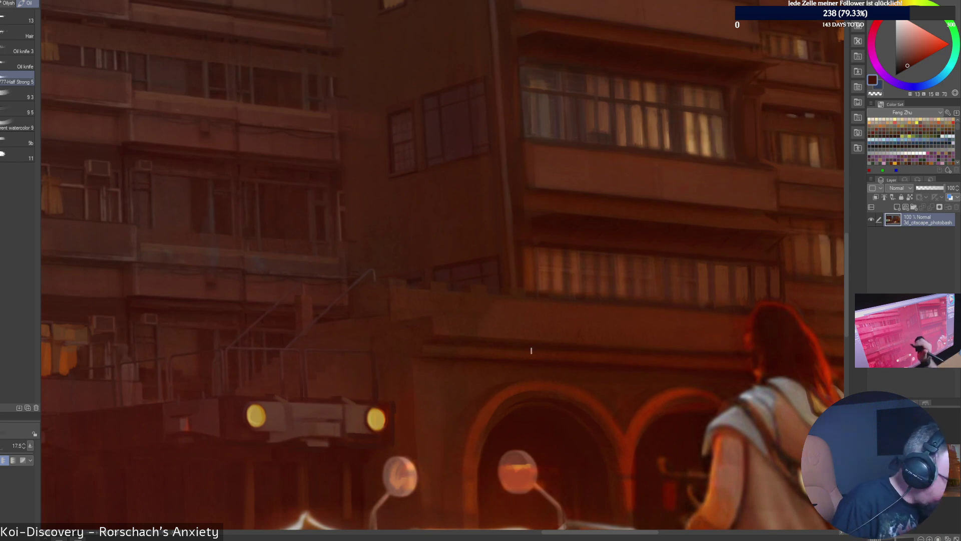
left_click(897, 206)
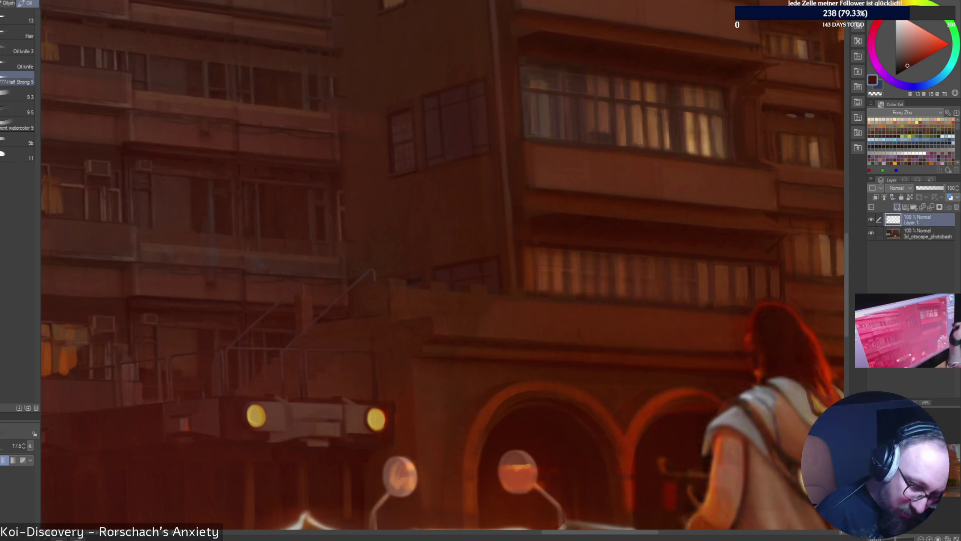
right_click(897, 207)
left_click(841, 170)
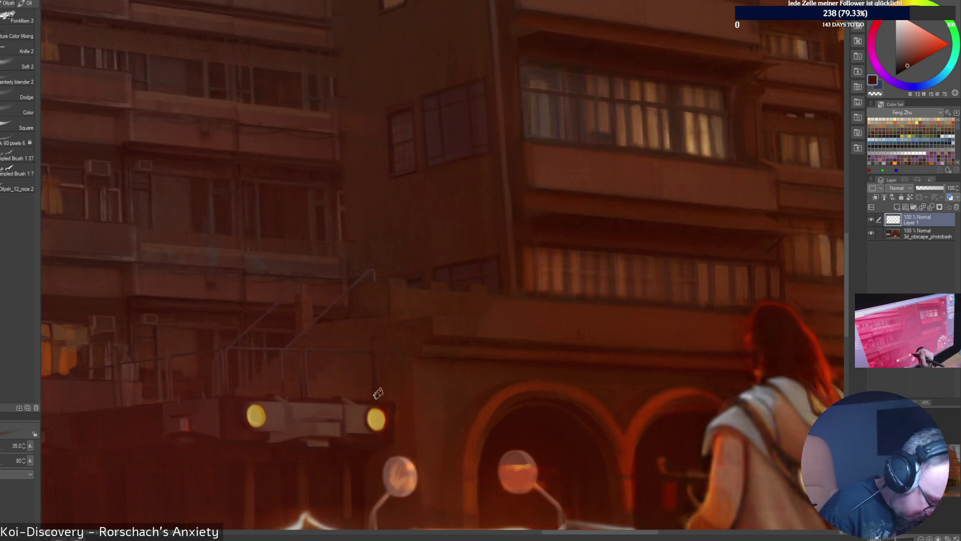
Draw a dark rectangular railing frame above the right headlight on the new layer, using a darker red and brush size 10.
key("bracketleft")
key("bracketleft")
key("bracketleft")
key("bracketleft")
key("bracketleft")
left_click(371, 352)
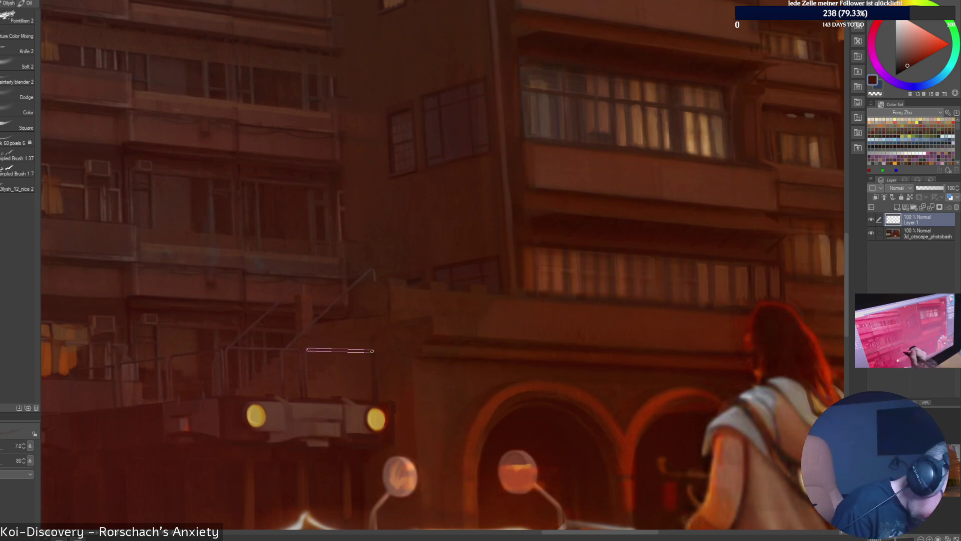
left_click(307, 349, "shift")
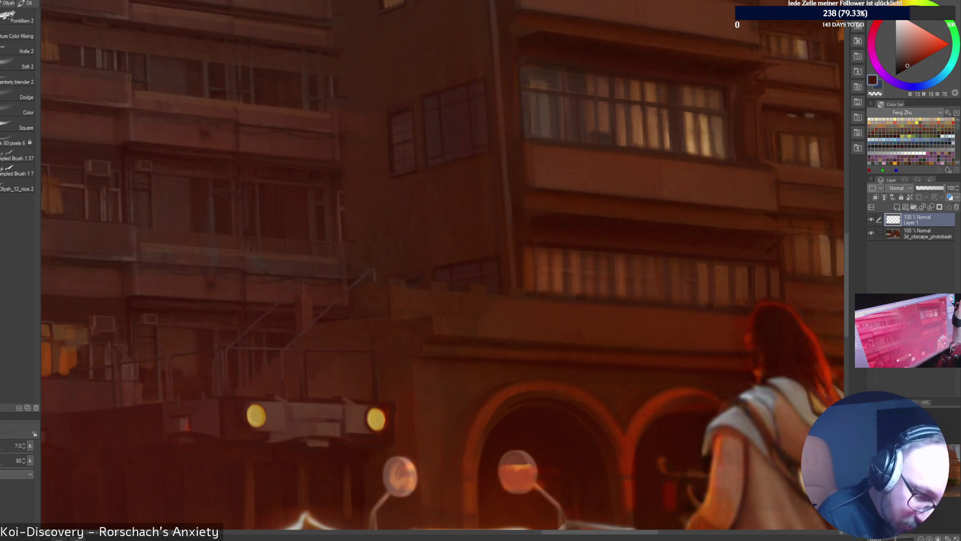
left_click(905, 67)
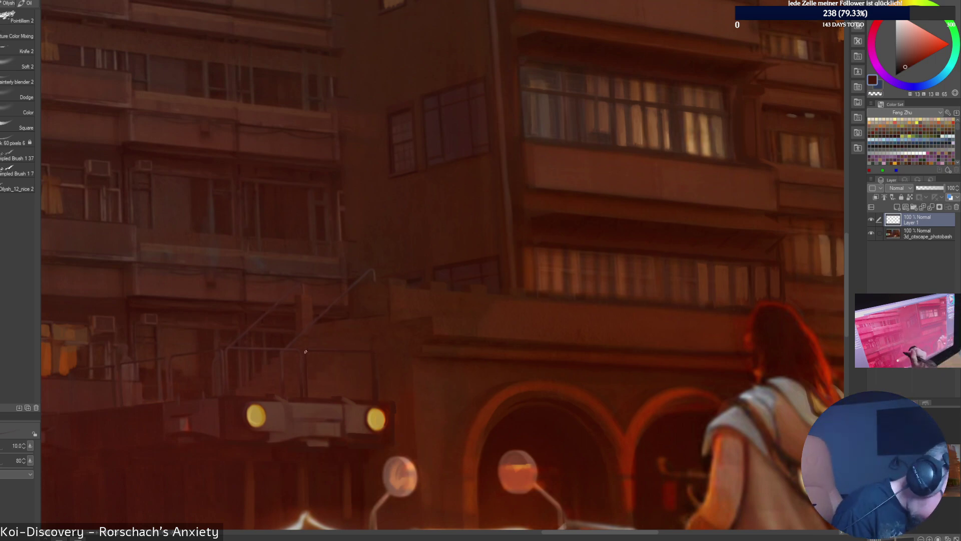
left_click_drag(305, 352, 307, 398)
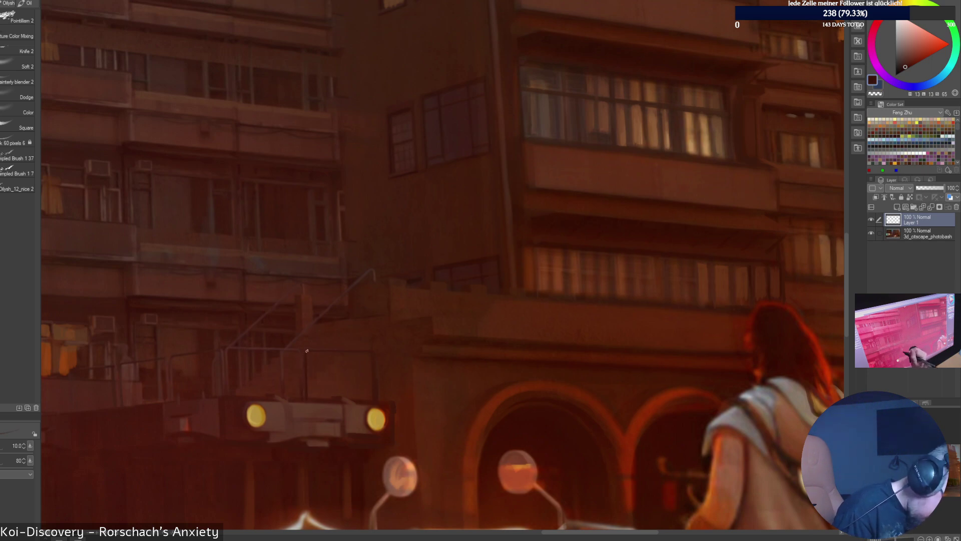
left_click_drag(306, 351, 388, 351)
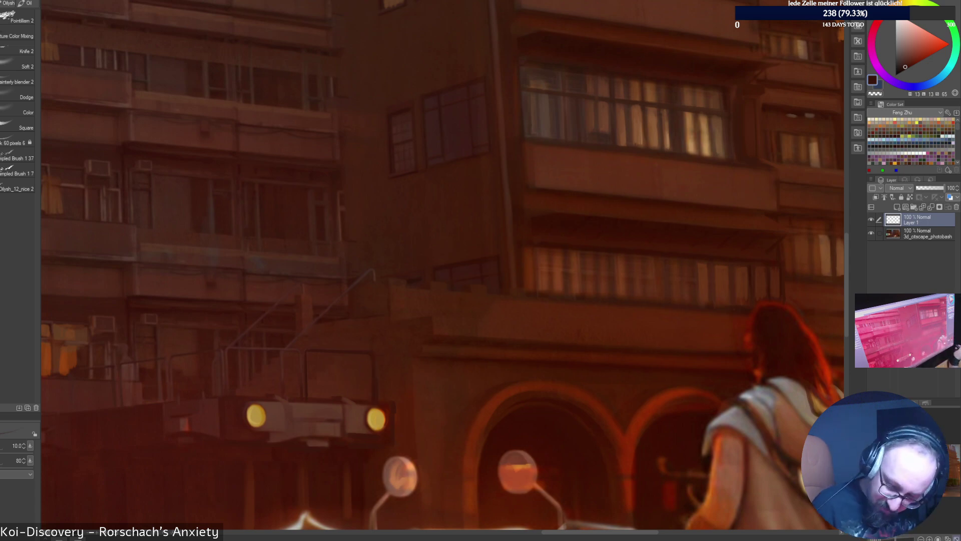
Draw the adjoining dark railing section above the left headlight with two upright posts and a horizontal top bar.
key("ctrl+0")
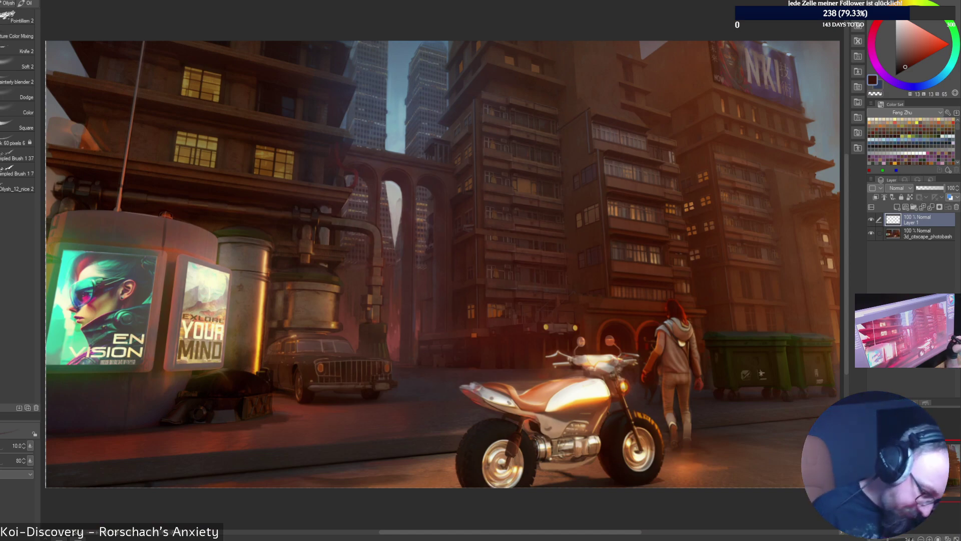
scroll(695, 315, "up", 5)
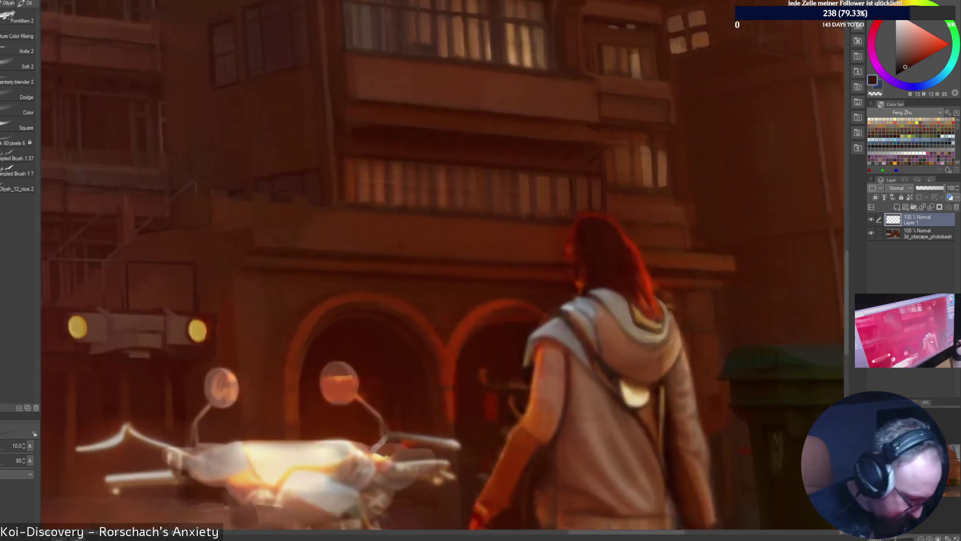
left_click_drag(480, 300, 747, 359)
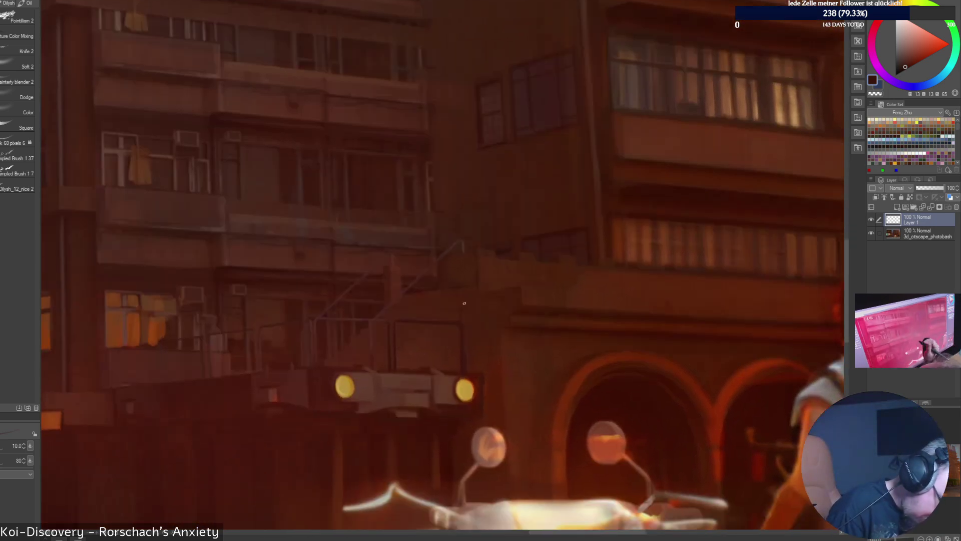
left_click_drag(316, 322, 316, 366)
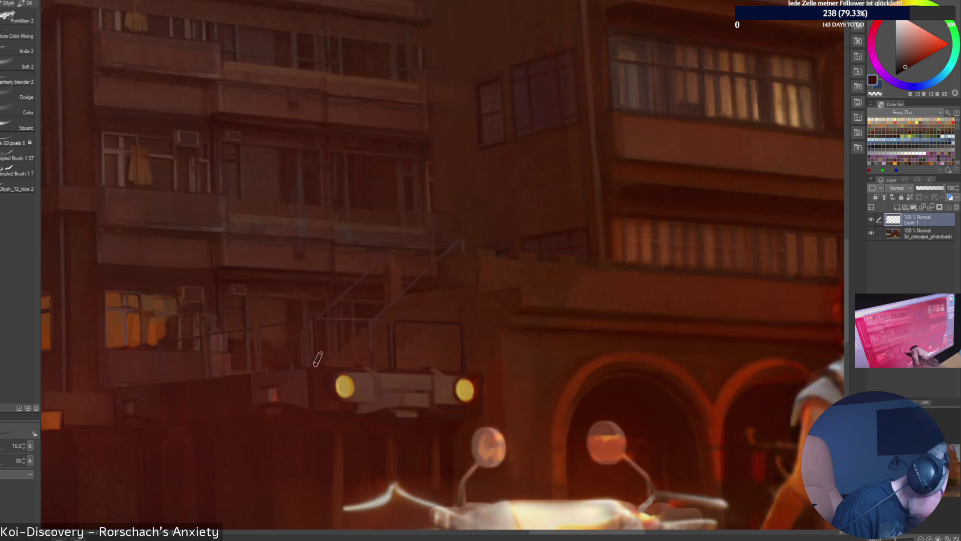
left_click_drag(319, 318, 386, 318)
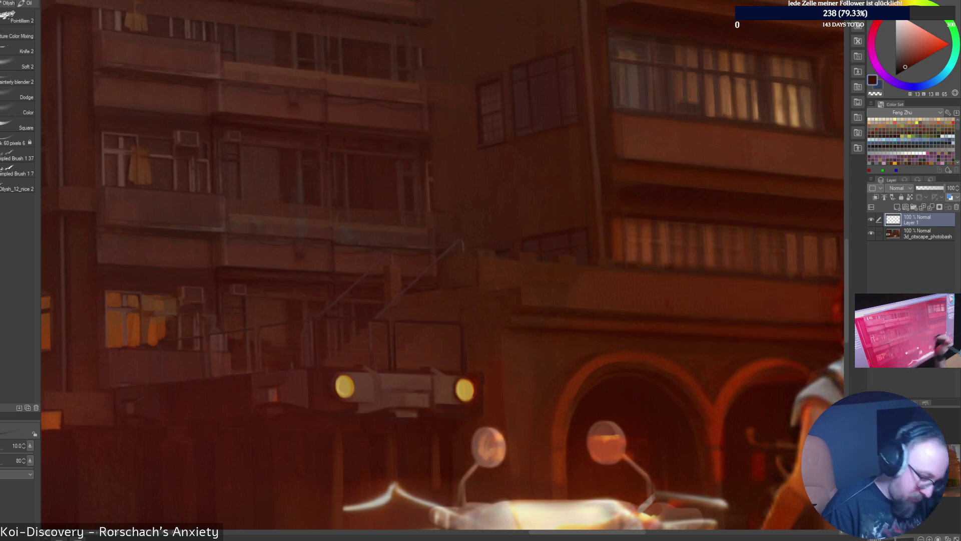
left_click_drag(322, 317, 387, 320)
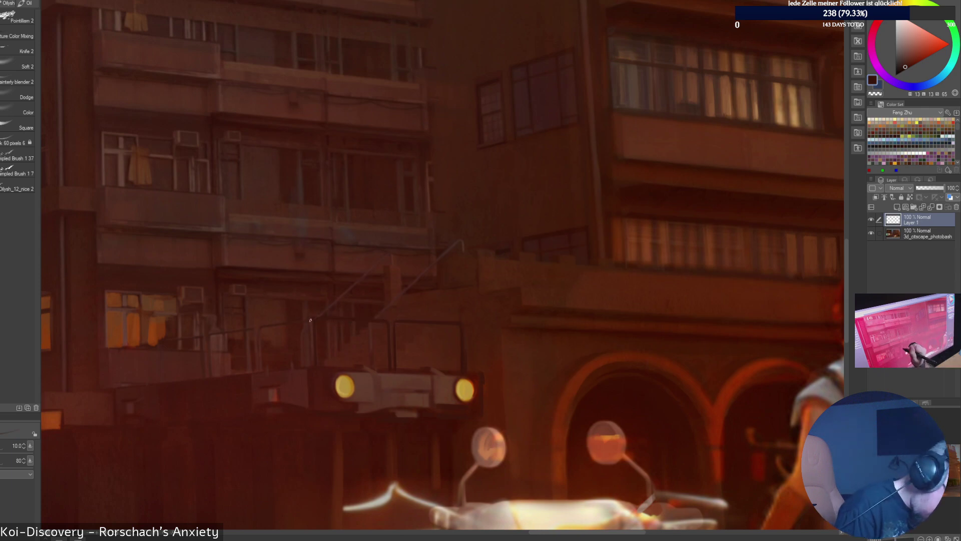
left_click_drag(310, 320, 312, 368)
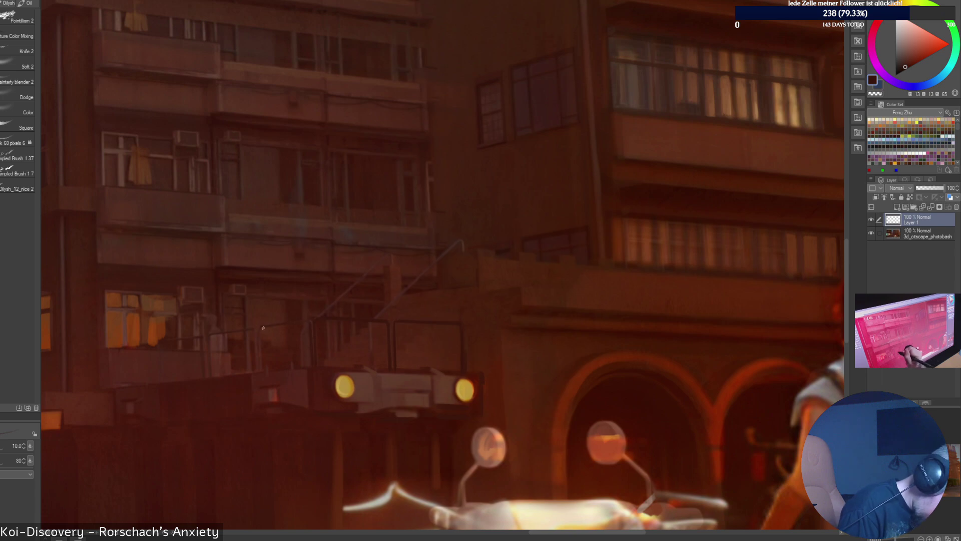
Continue the dark railing along the vehicle's side to its far left end with four more sections, undoing misplaced strokes.
left_click_drag(263, 327, 310, 320)
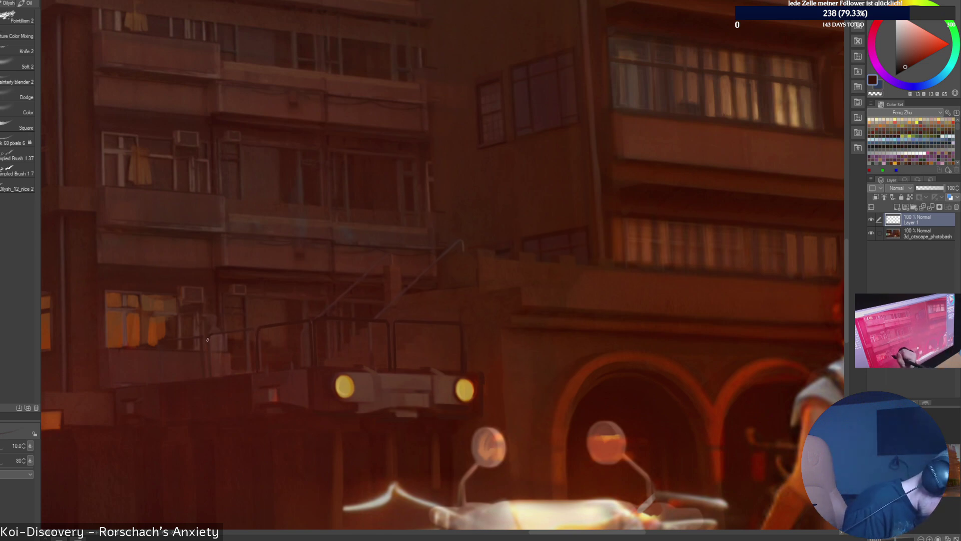
left_click_drag(209, 336, 209, 376)
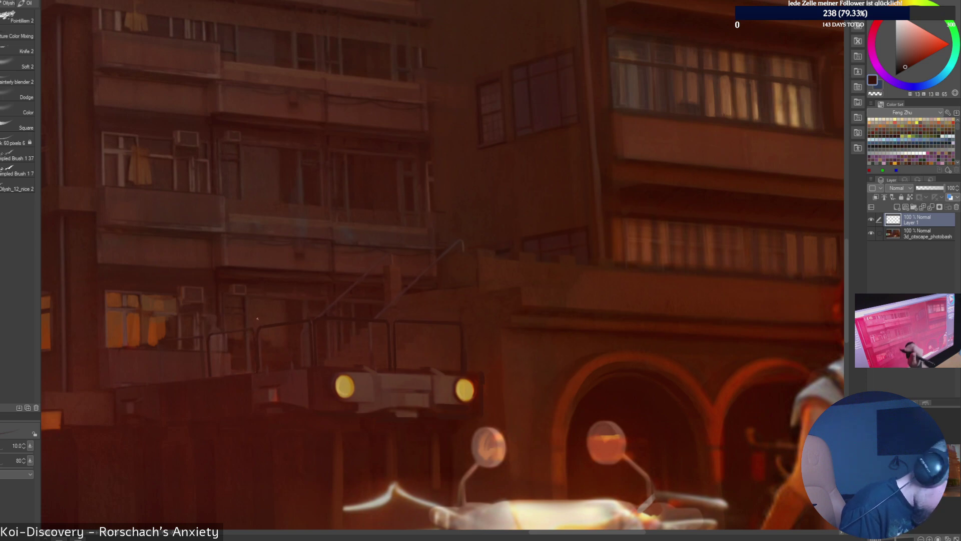
left_click_drag(211, 336, 259, 323)
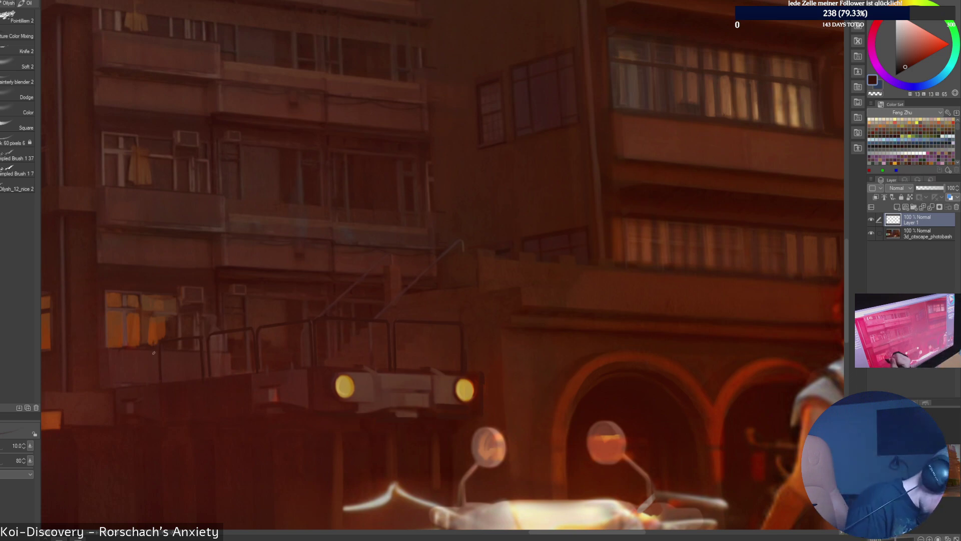
mouse_move(151, 341)
left_mouse_down()
mouse_move(118, 350)
mouse_move(121, 378)
left_mouse_up()
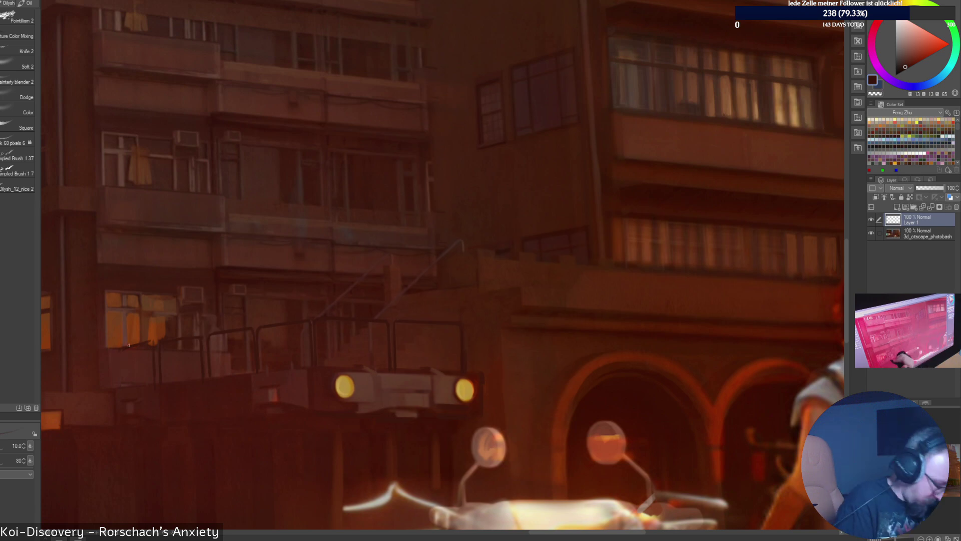
key("ctrl+z")
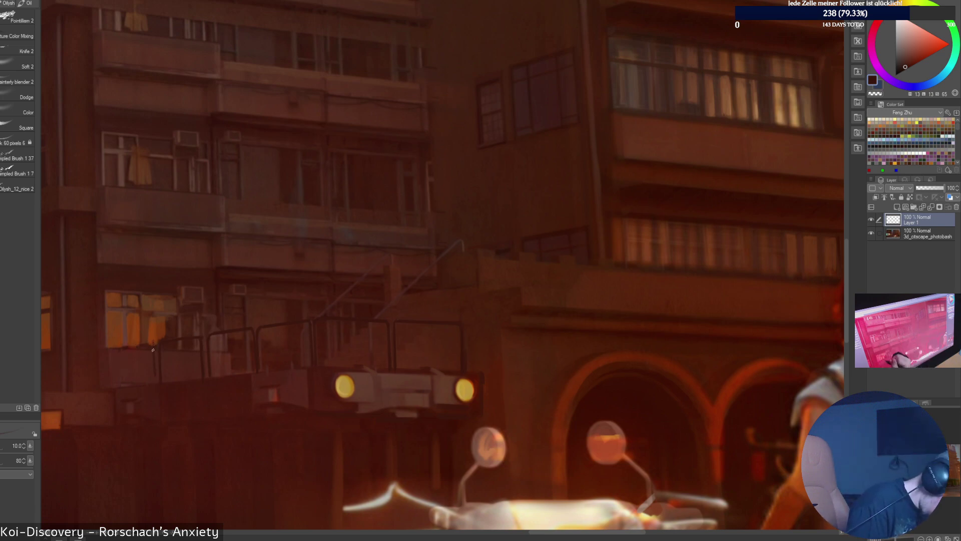
left_click(154, 383, "shift")
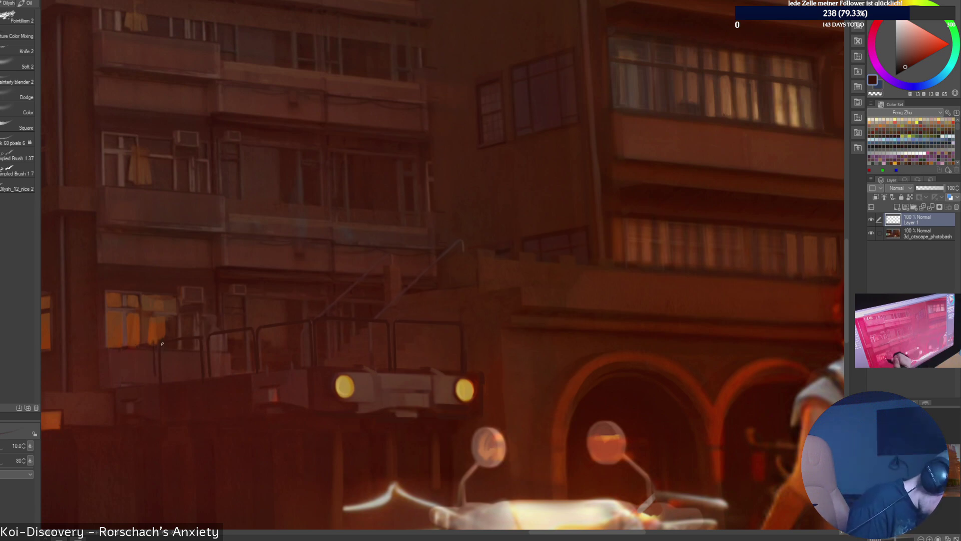
key("ctrl+z")
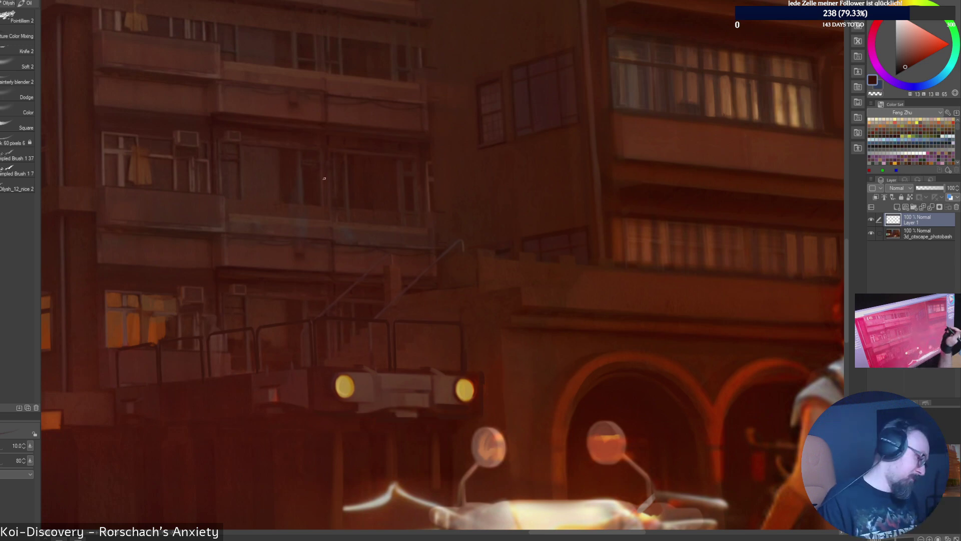
Touch up the base of the railing's far left end with sampled dark reds and return to the Half Strong brush at size 17.5.
left_click(140, 390, "alt")
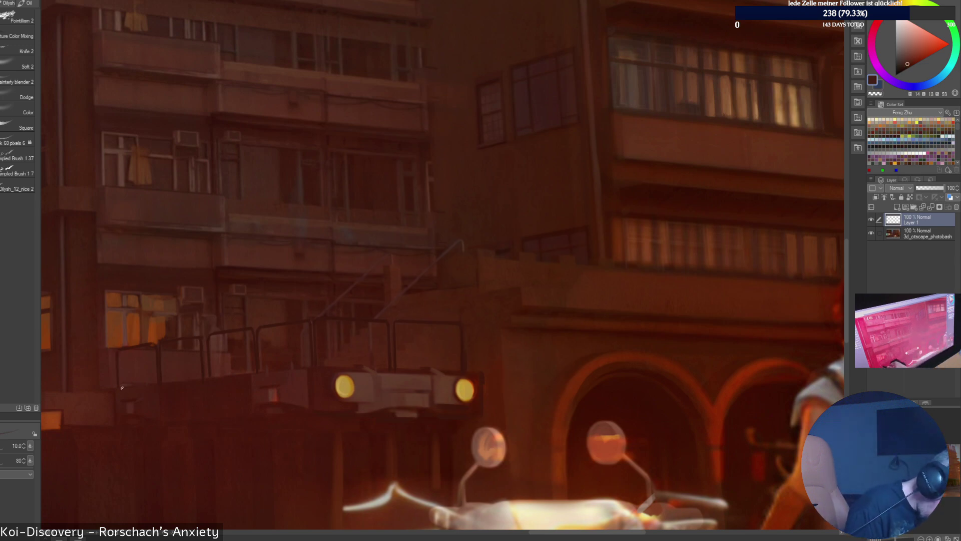
left_click(129, 382, "alt")
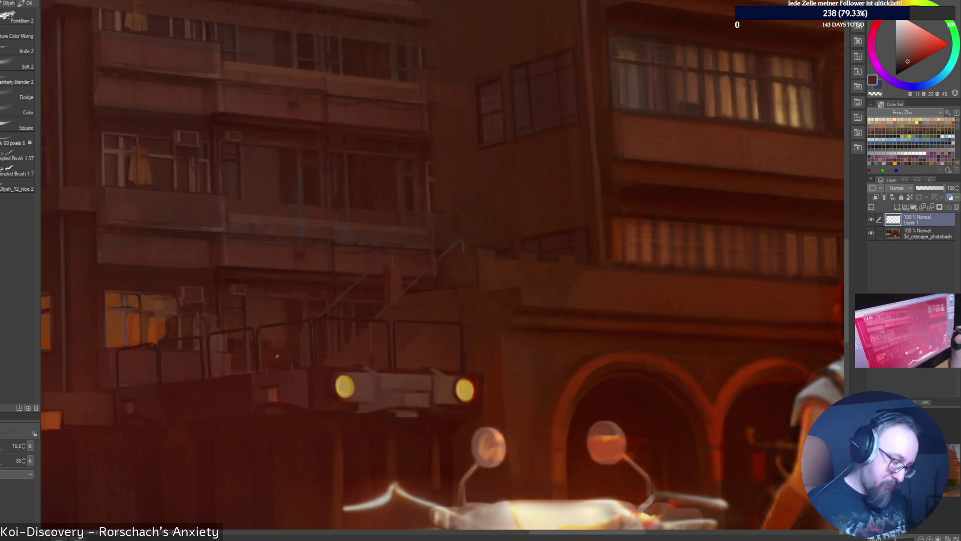
key("ctrl+0")
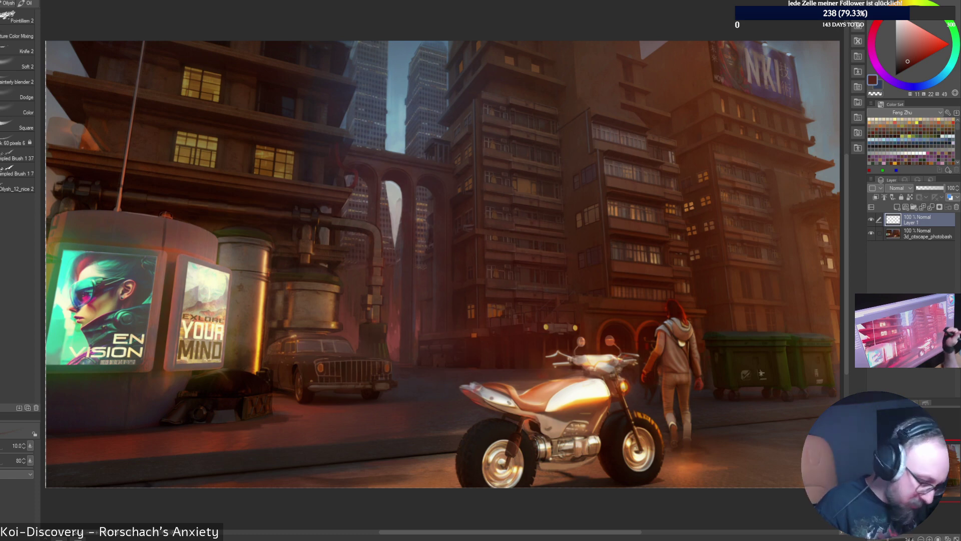
left_click(28, 3)
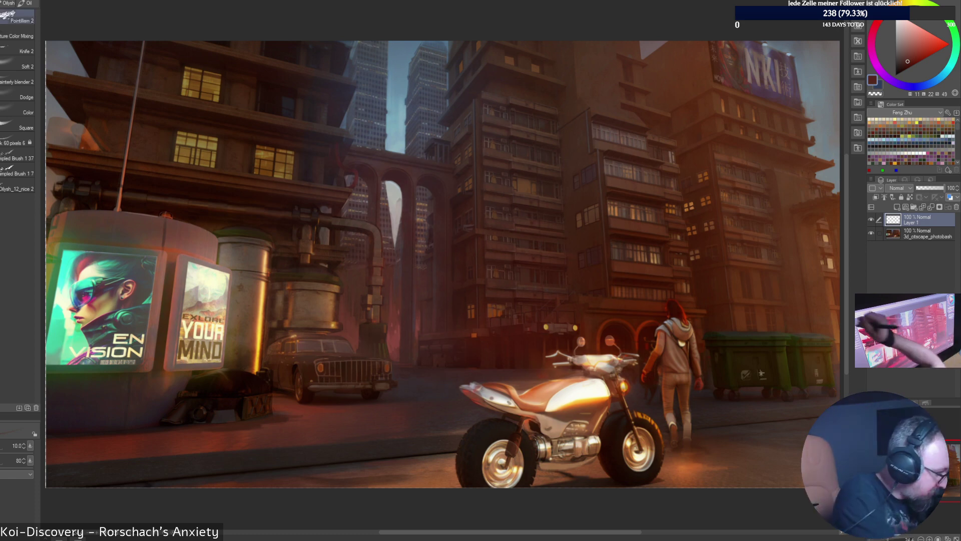
left_click(18, 81)
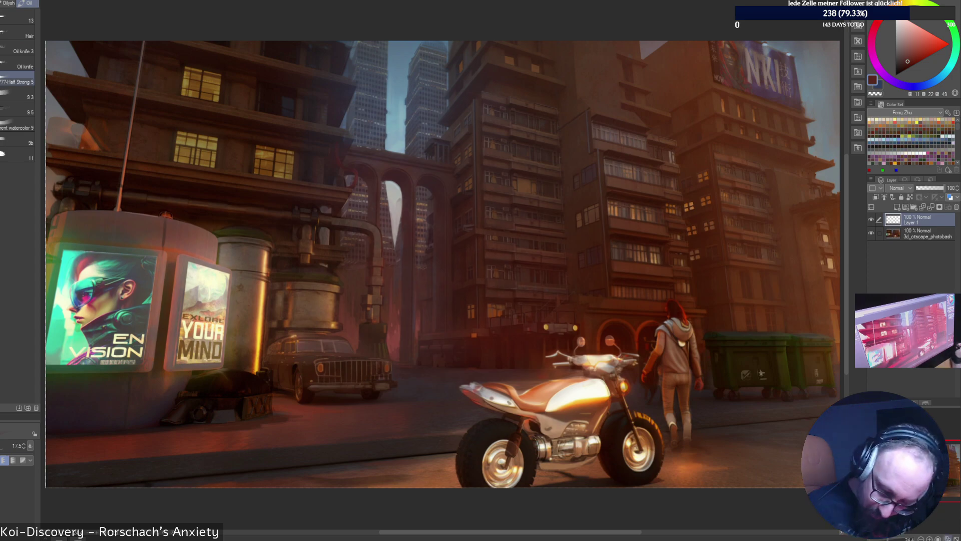
Refine the left background arch's rim and dark inner edge with strokes in sampled orange-reds and dark reds.
key("ctrl+alt+0")
left_click_drag(673, 435, 212, 211)
mouse_move(545, 300)
left_mouse_down()
mouse_move(501, 315)
mouse_move(527, 292)
left_mouse_up()
left_click(496, 320, "alt")
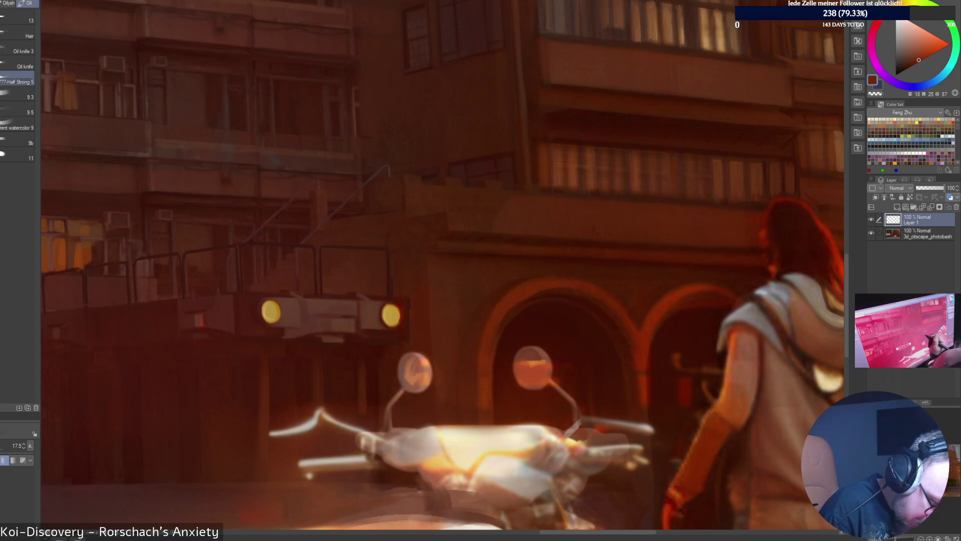
left_click(513, 295, "alt")
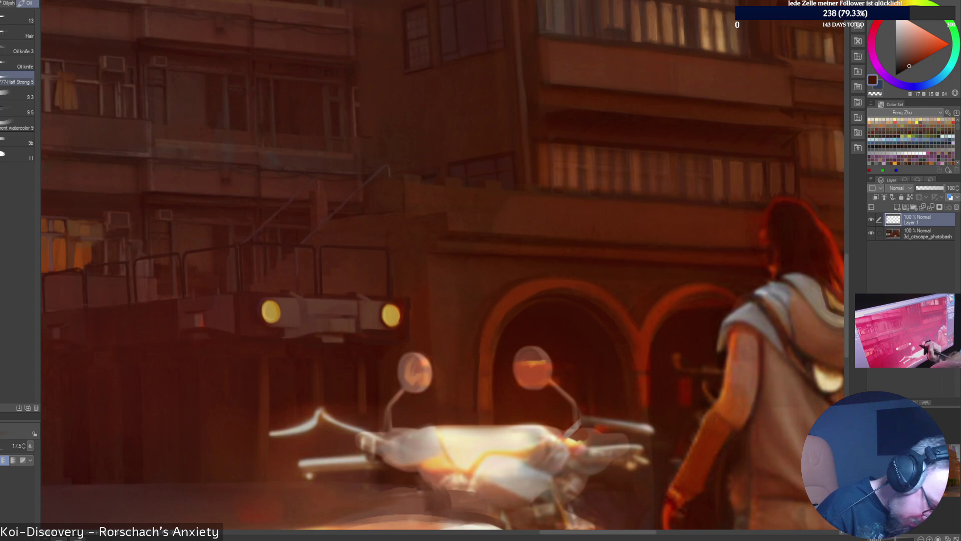
left_click(485, 337, "alt")
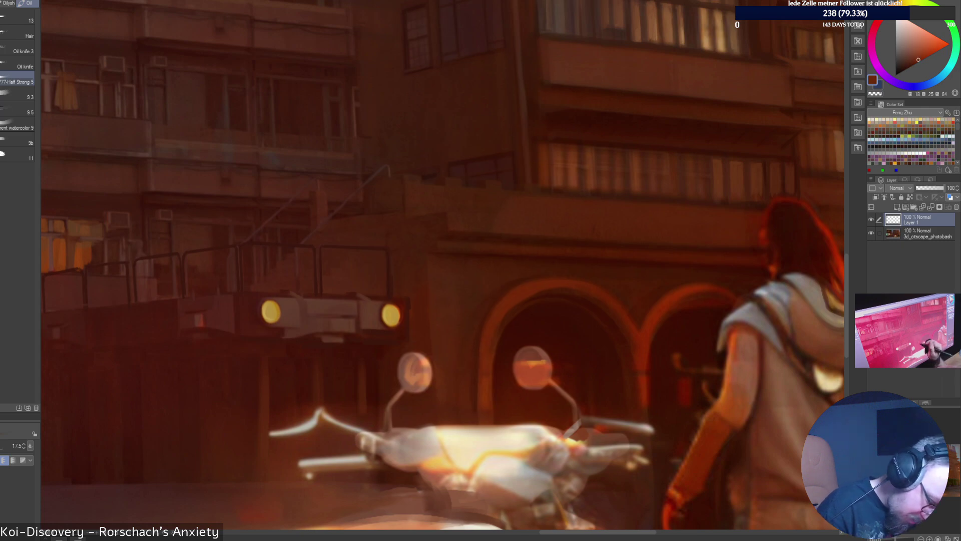
left_click(528, 308, "alt")
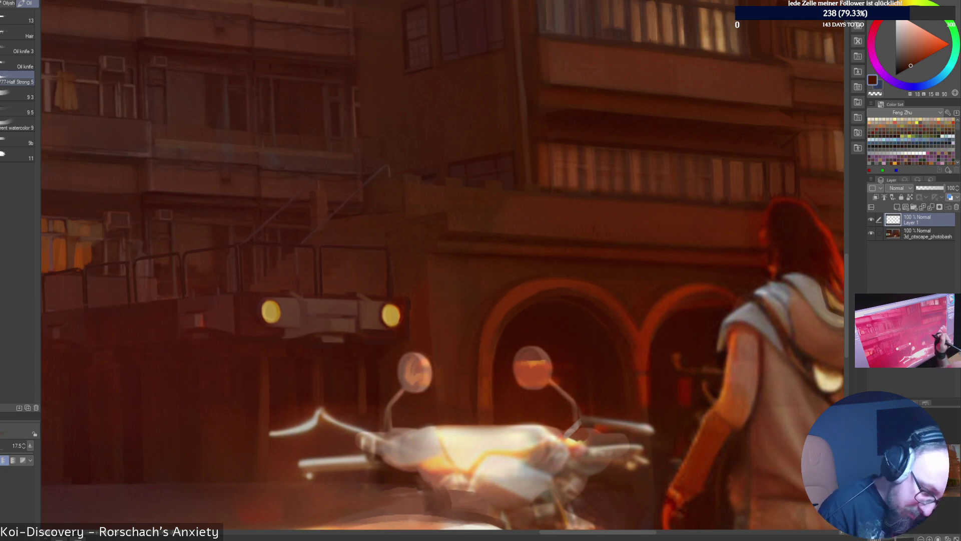
Repaint the curved rim of the right background arch with a sampled orange-red, up to the figure's shoulder.
left_click(658, 367, "alt")
left_click(695, 293, "alt")
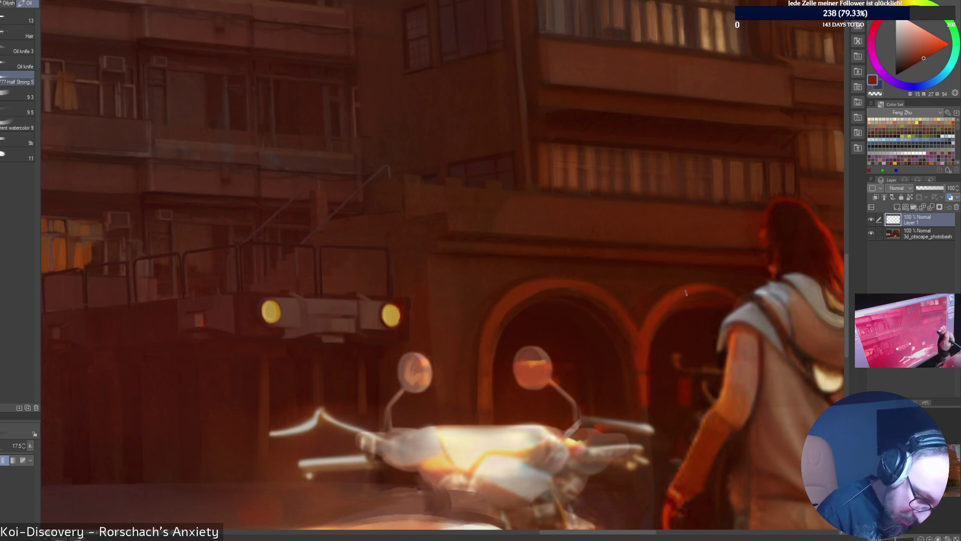
left_click_drag(722, 288, 744, 302)
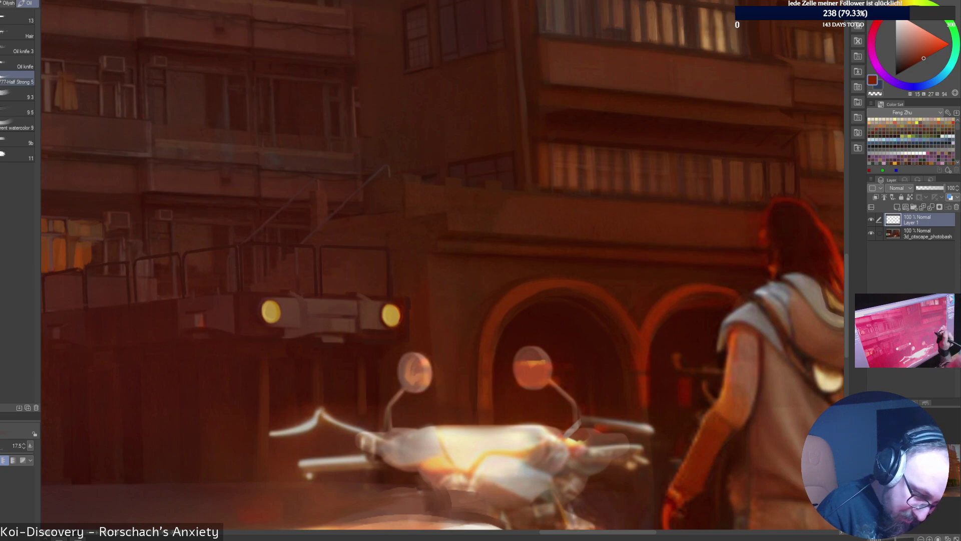
Clean up the wall above the right arch and beneath the long ledge with sampled dark reds.
left_click(633, 309, "alt")
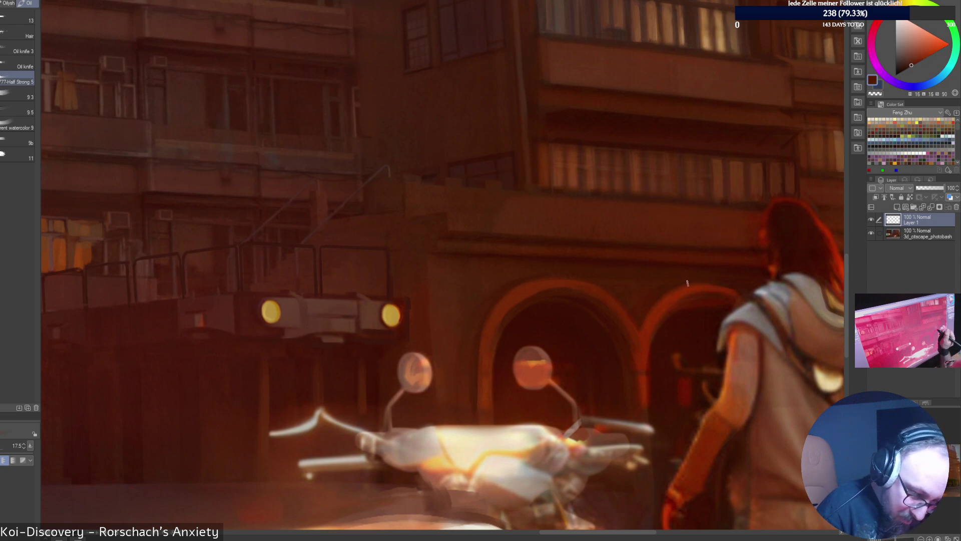
left_click(653, 281, "alt")
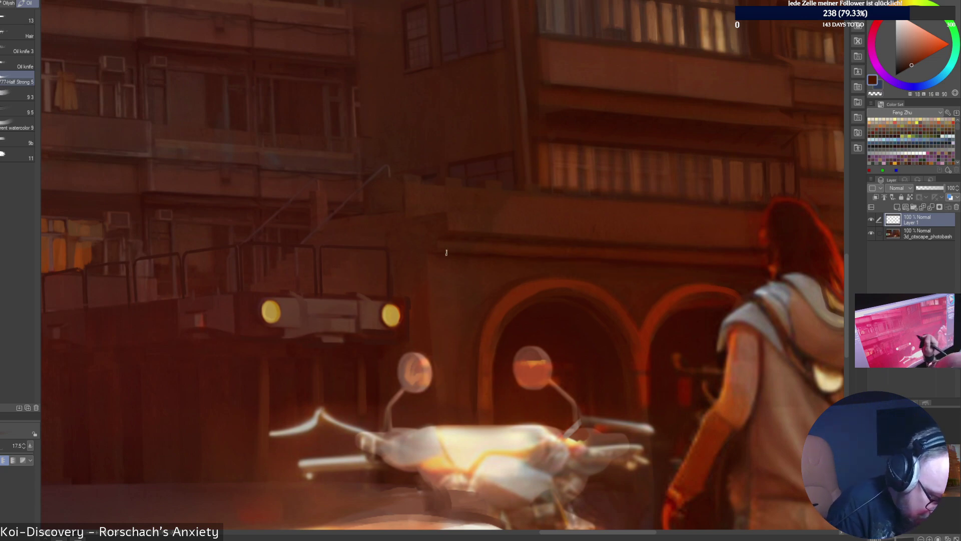
left_click(466, 254, "alt")
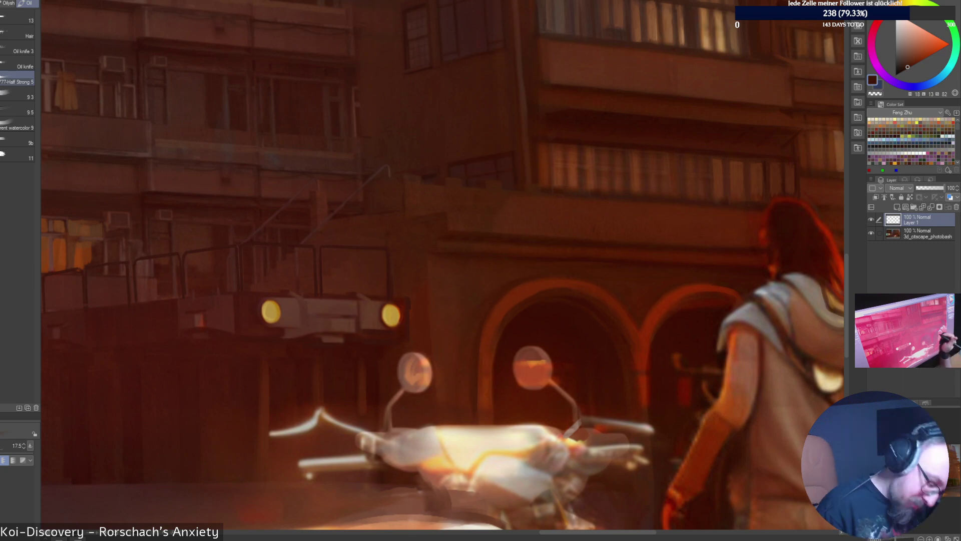
Touch up the left arch's side and even out its dark interior along the curve with sampled reds.
left_click(484, 395, "alt")
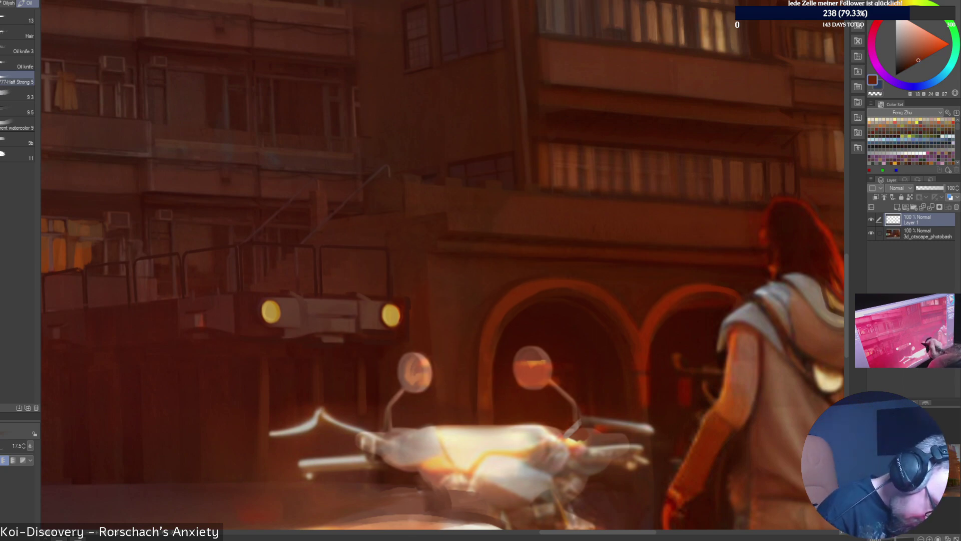
left_click(496, 368, "alt")
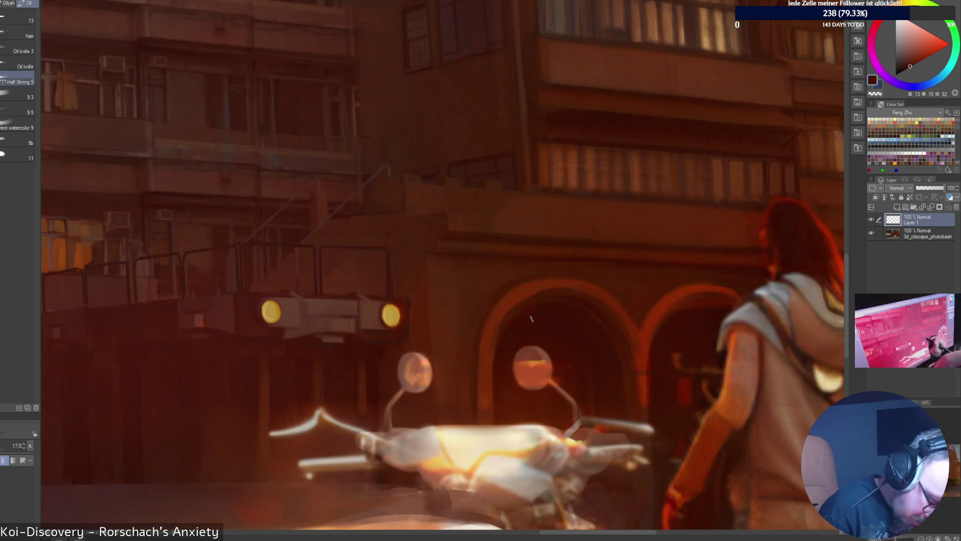
left_click(578, 312, "alt")
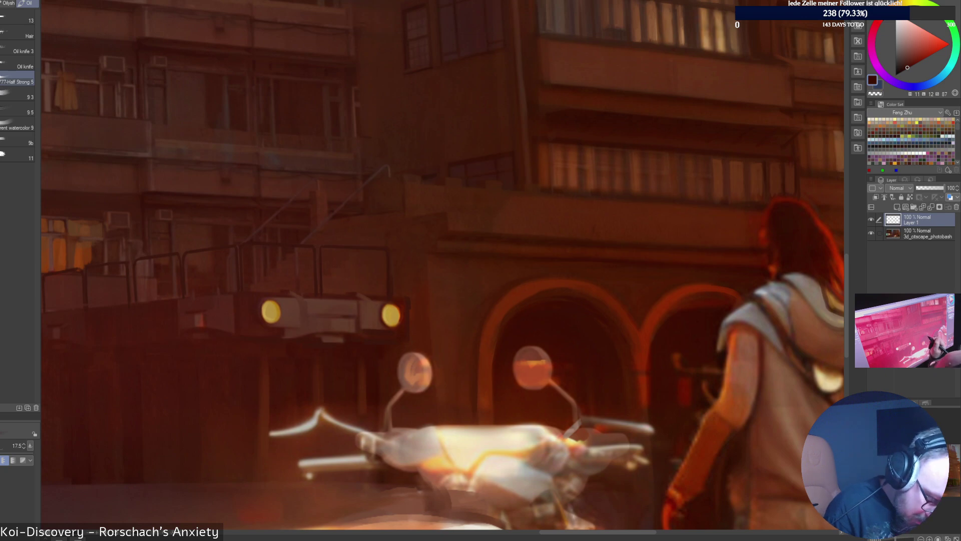
left_click(548, 298, "alt")
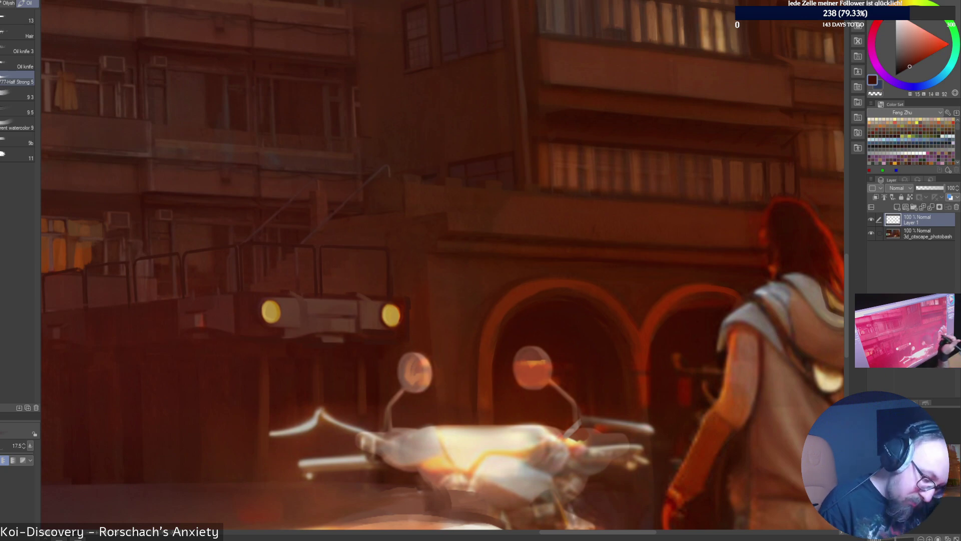
left_click(511, 324, "alt")
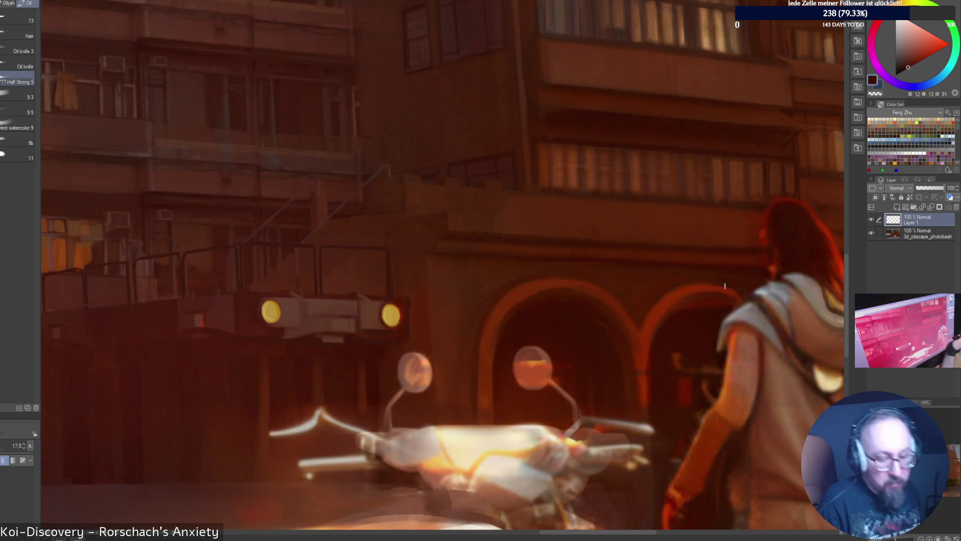
Define the narrow pillar between the two arches using sampled orange-red and dark brown tones.
left_click(648, 399, "alt")
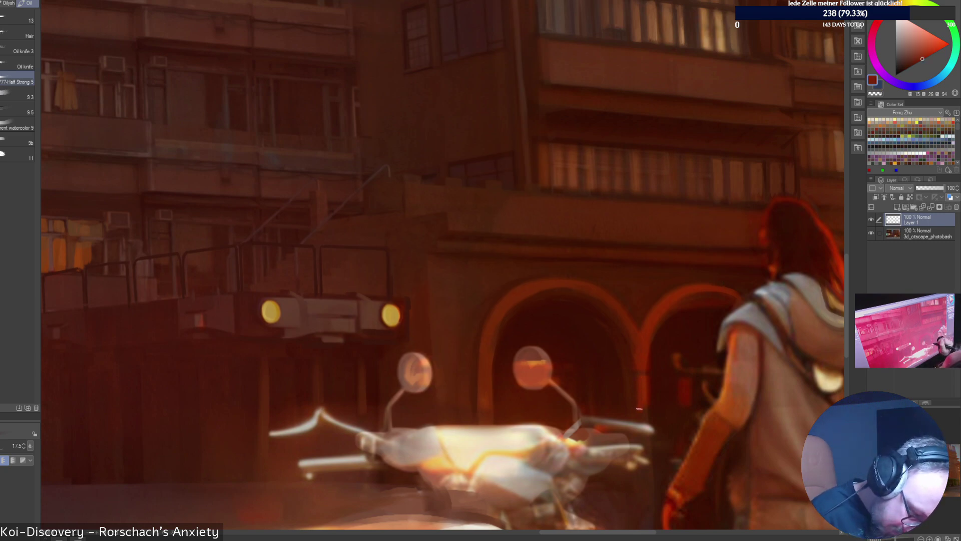
left_click(643, 374, "alt")
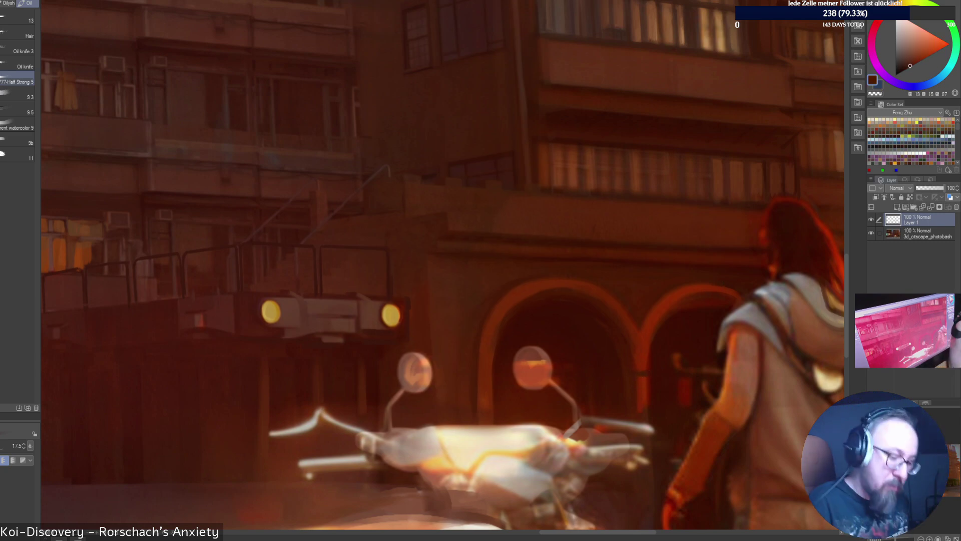
left_click(655, 368, "alt")
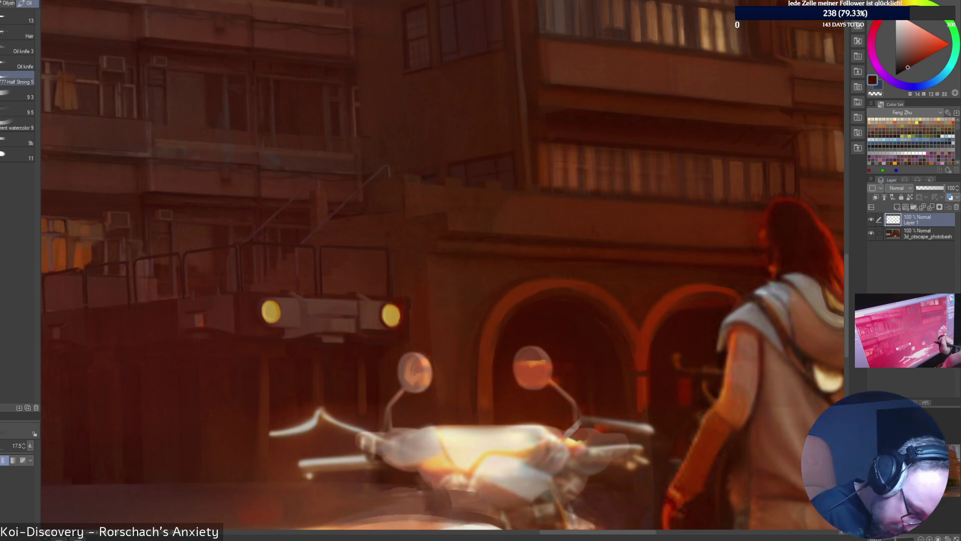
left_click(647, 391, "alt")
left_click(645, 415, "alt")
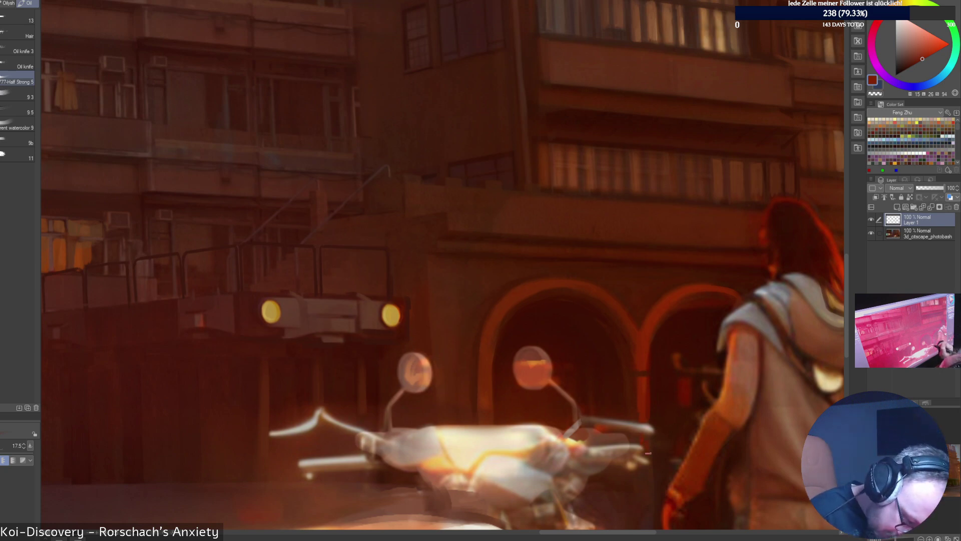
Paint sampled dark reds over the hazy patch around the motorcycle's right handlebar to sharpen its silhouette.
left_click(649, 455, "alt")
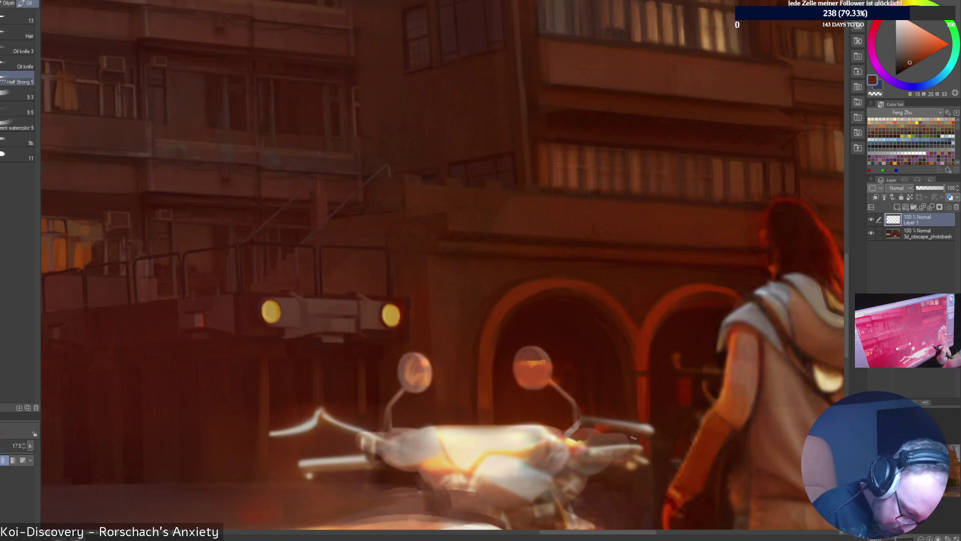
left_click(611, 435, "alt")
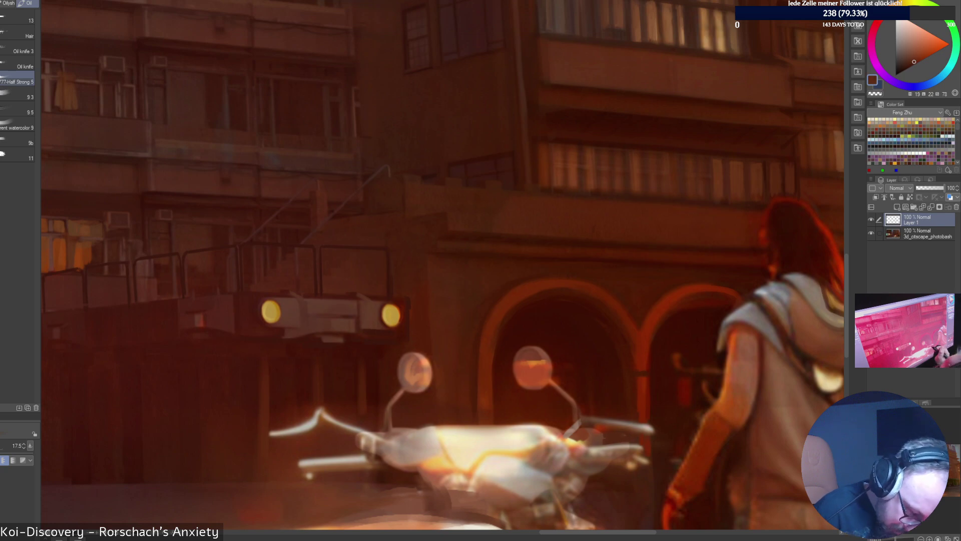
left_click(605, 430, "alt")
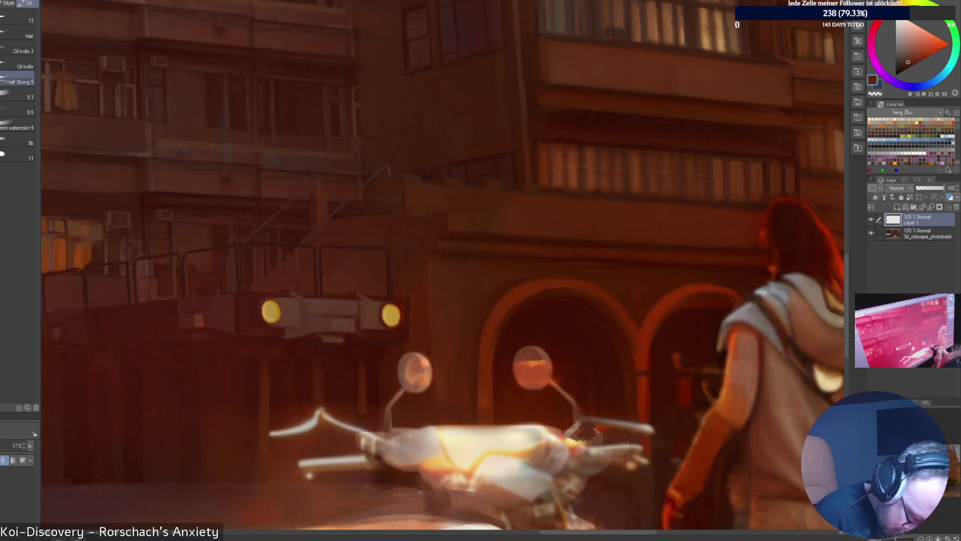
left_click(598, 429, "alt")
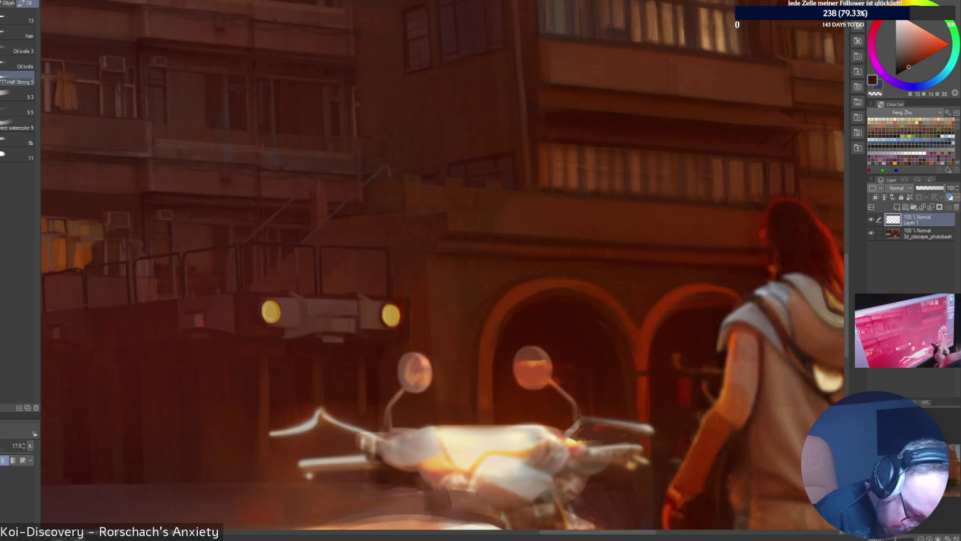
left_click(602, 430, "alt")
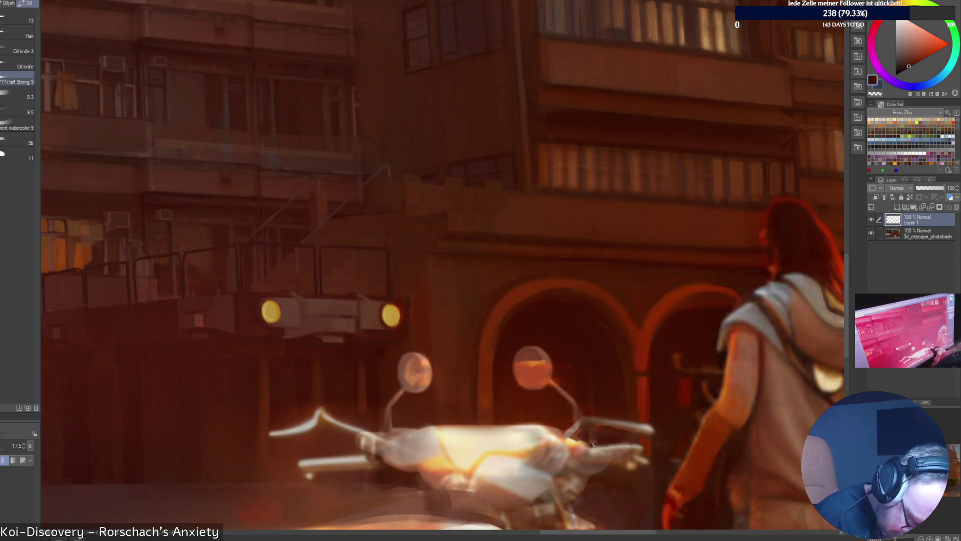
Touch up the left handlebar's underside and the right handlebar's grip and lower edge with sampled browns.
left_click(392, 467, "alt")
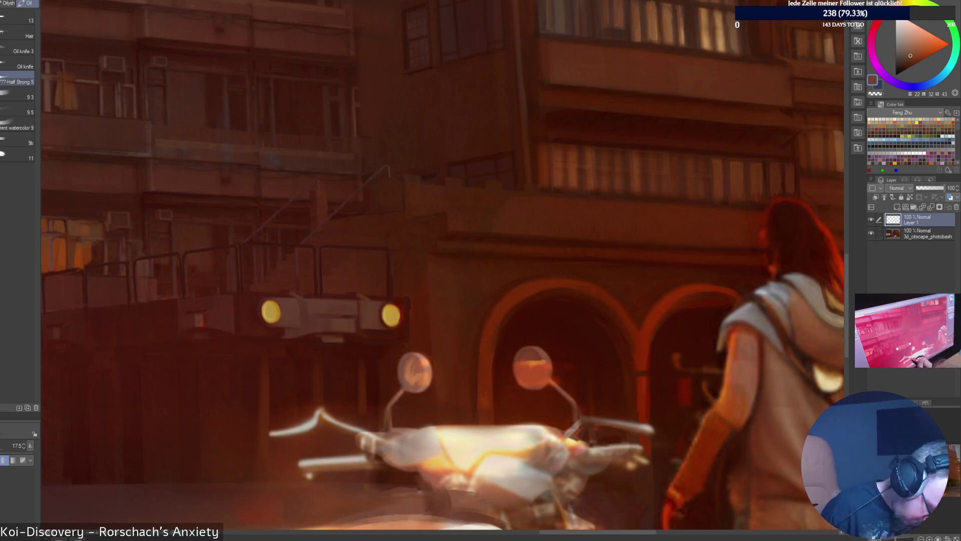
left_click_drag(377, 466, 390, 468)
left_click(622, 452, "alt")
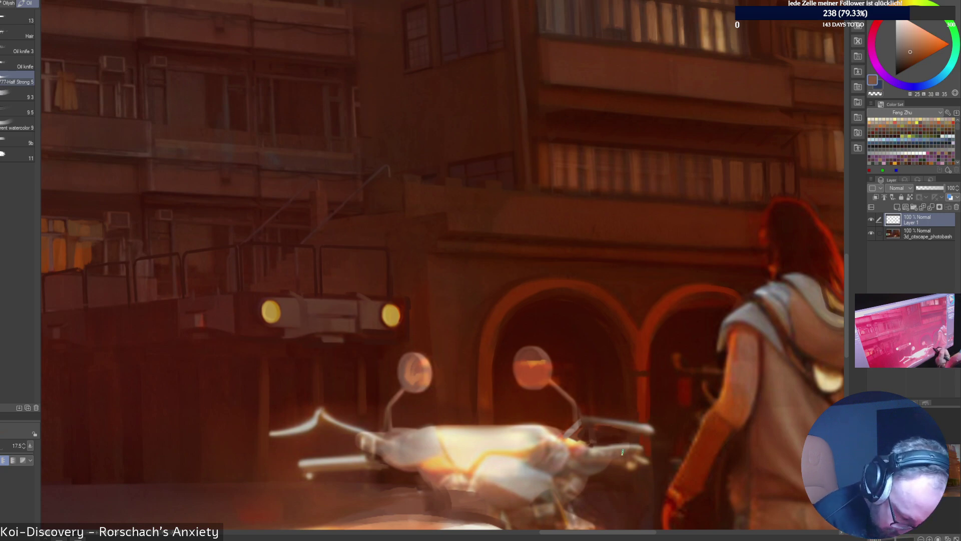
left_click(635, 446, "alt")
left_click(624, 445, "alt")
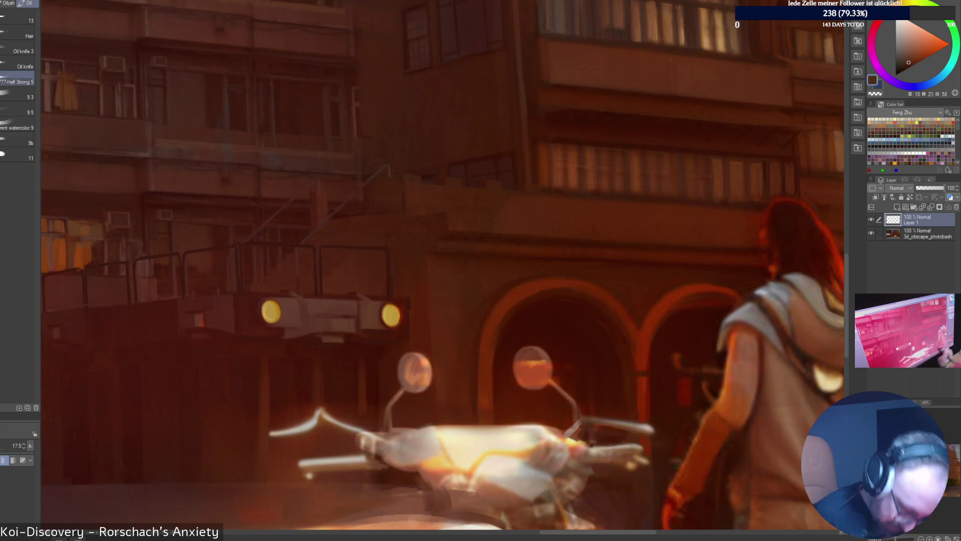
left_click(592, 470, "alt")
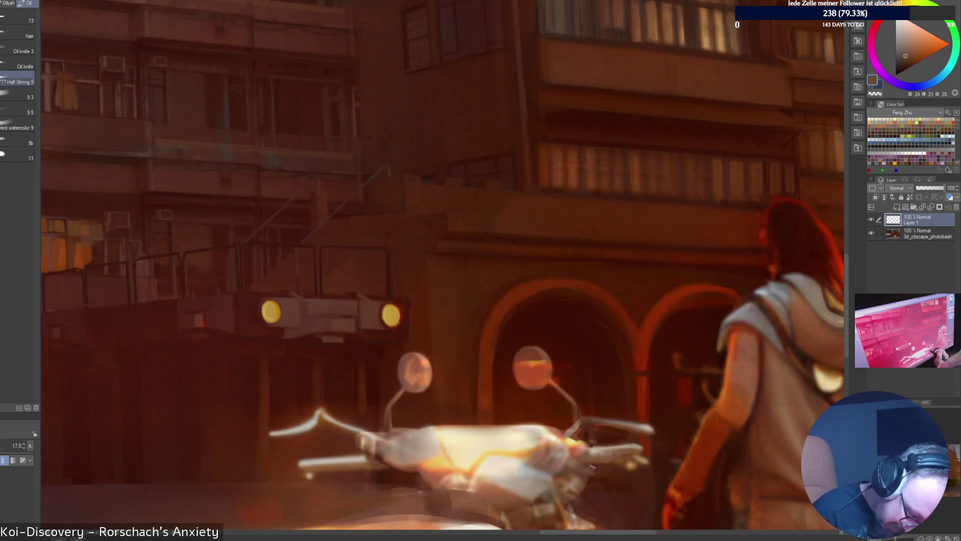
left_click(592, 467, "alt")
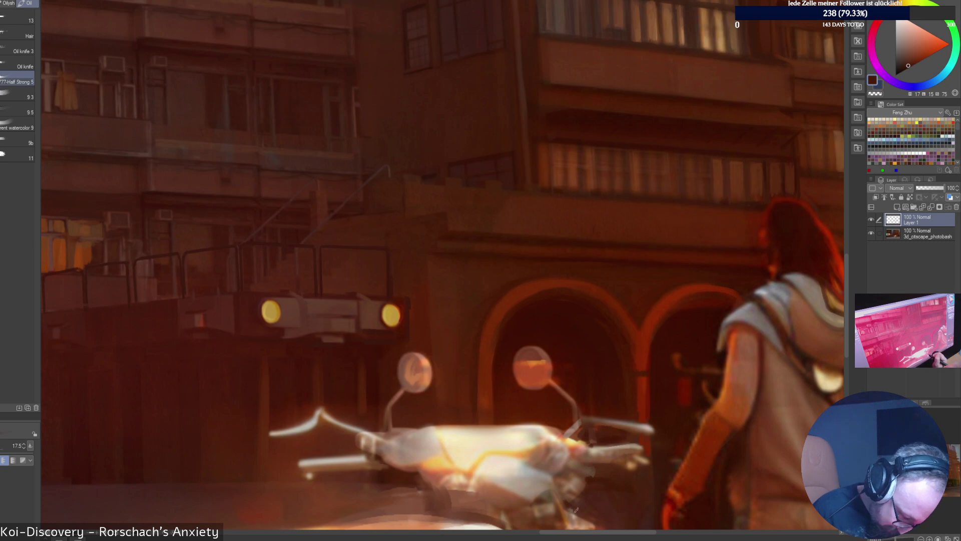
Paint a light peach highlight along the lower centre of the motorcycle's front body.
left_click(540, 493, "alt")
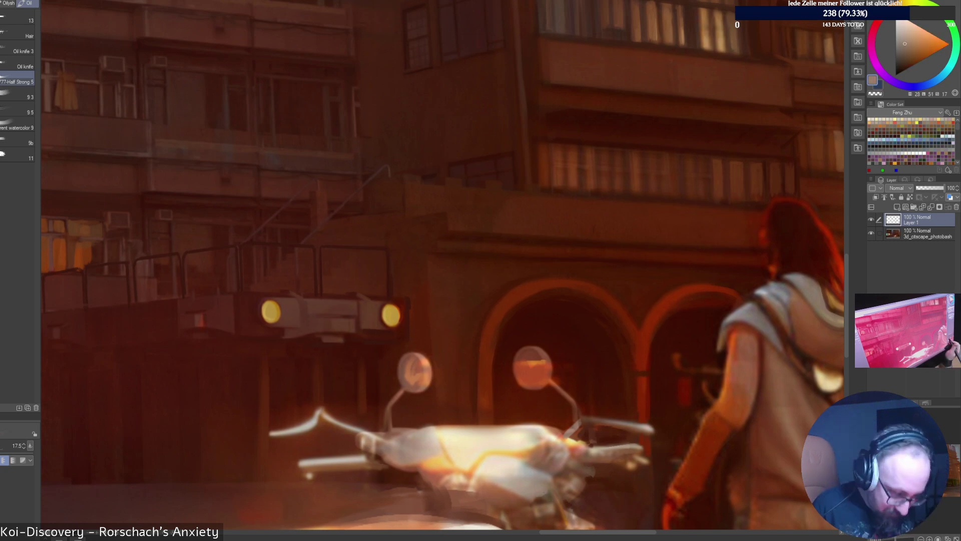
left_click(458, 483, "alt")
left_click_drag(444, 491, 474, 490)
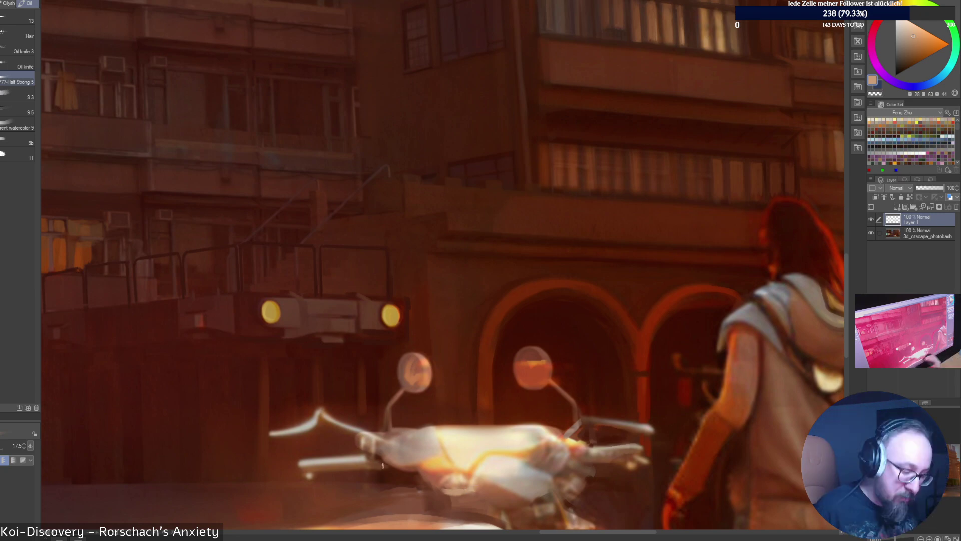
Round off the lower right edge of the motorcycle's front body with sampled light and dark browns.
left_click(522, 500, "alt")
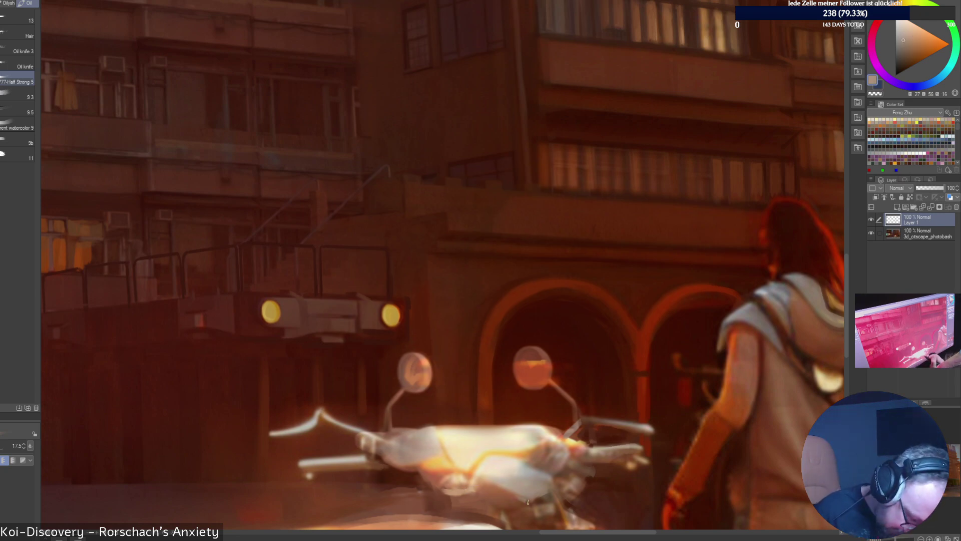
left_click_drag(547, 491, 548, 499)
left_click(553, 494, "alt")
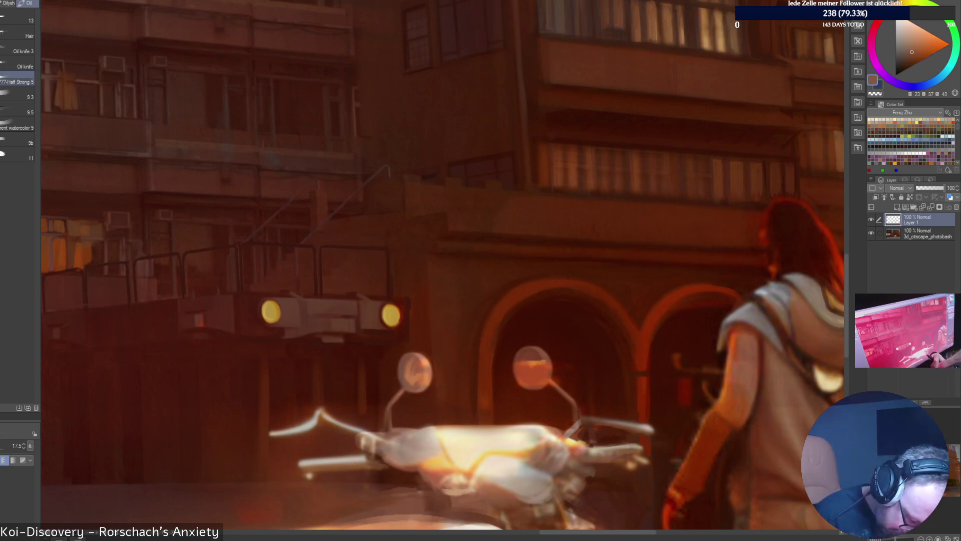
left_click(534, 494, "alt")
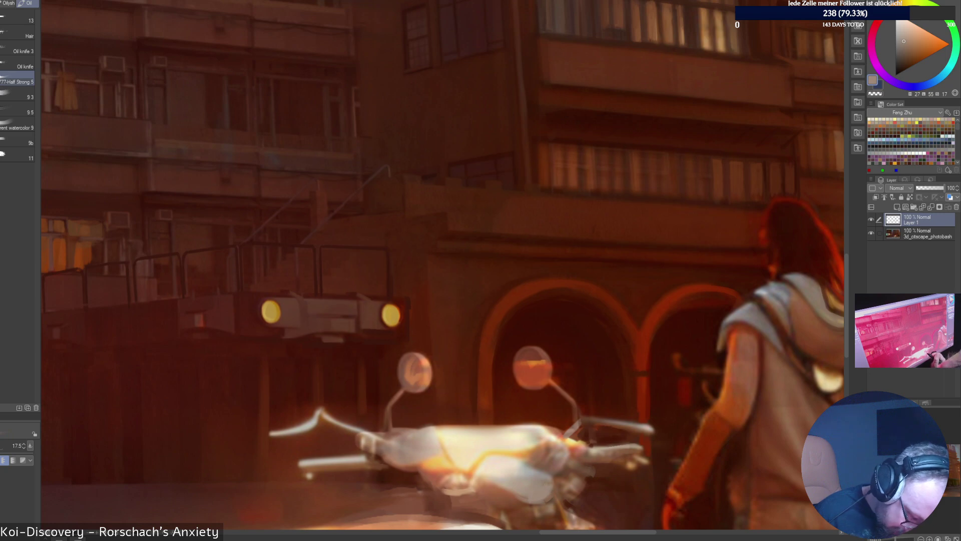
left_click(541, 490, "alt")
left_click(557, 493, "alt")
left_click_drag(554, 481, 552, 494)
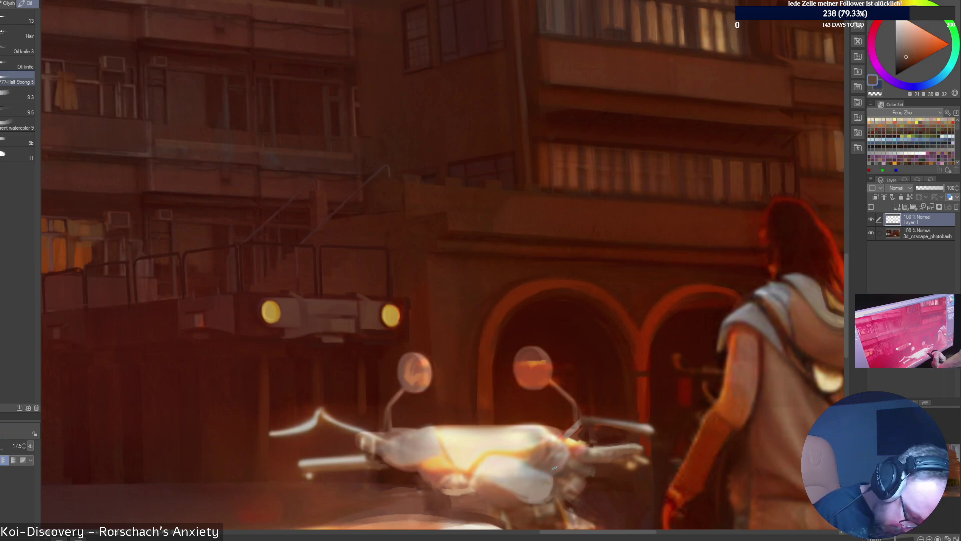
left_click(578, 498, "alt")
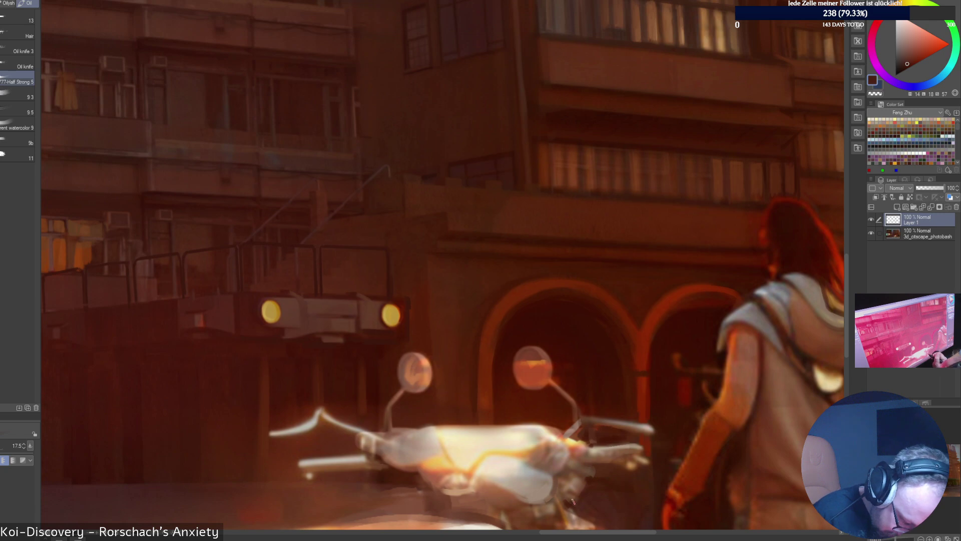
Paint a light highlight along the outer end of the right brake lever with a smaller brush, about size 9, and sampled tones.
left_click(591, 493, "alt")
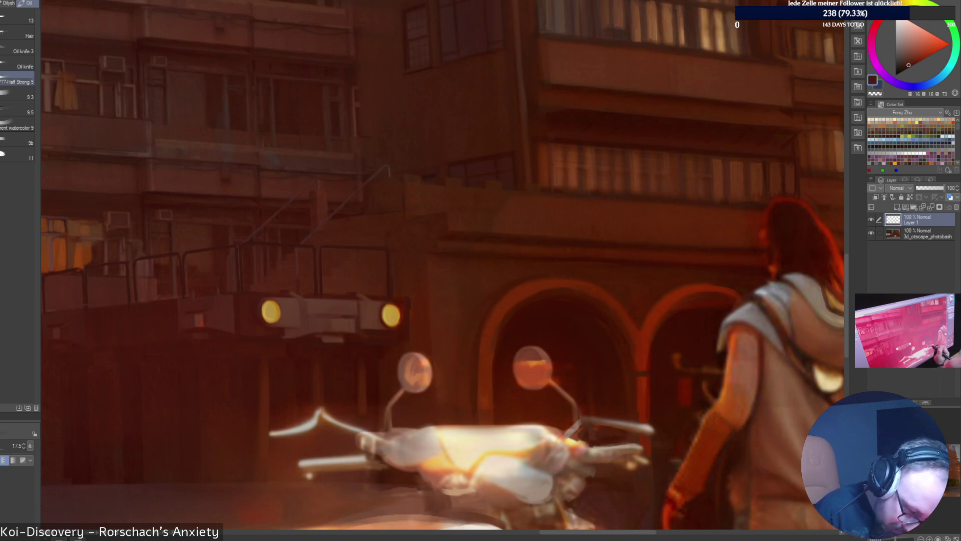
left_click(597, 423, "alt")
key("bracketleft")
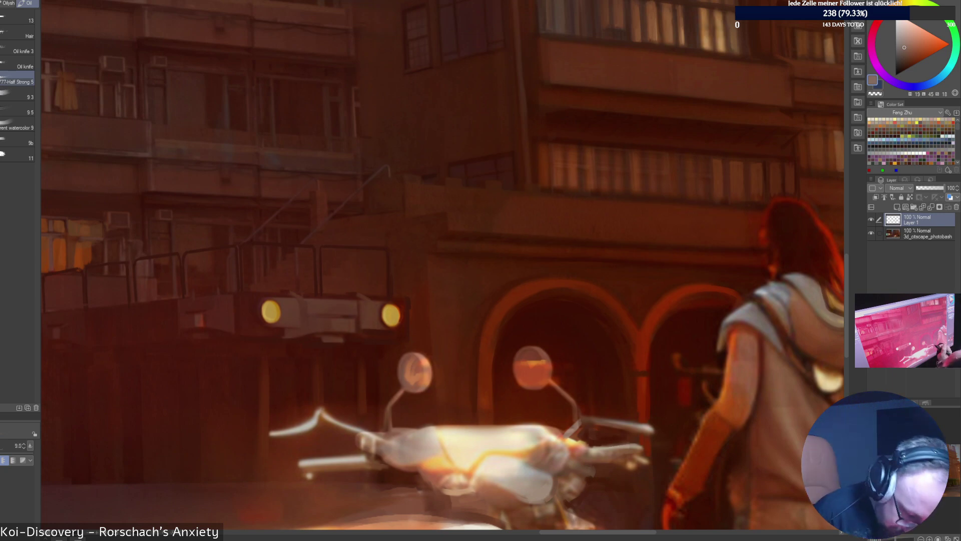
left_click(643, 427, "alt")
mouse_move(642, 425)
left_mouse_down()
mouse_move(656, 428)
mouse_move(622, 421)
mouse_move(632, 423)
left_mouse_up()
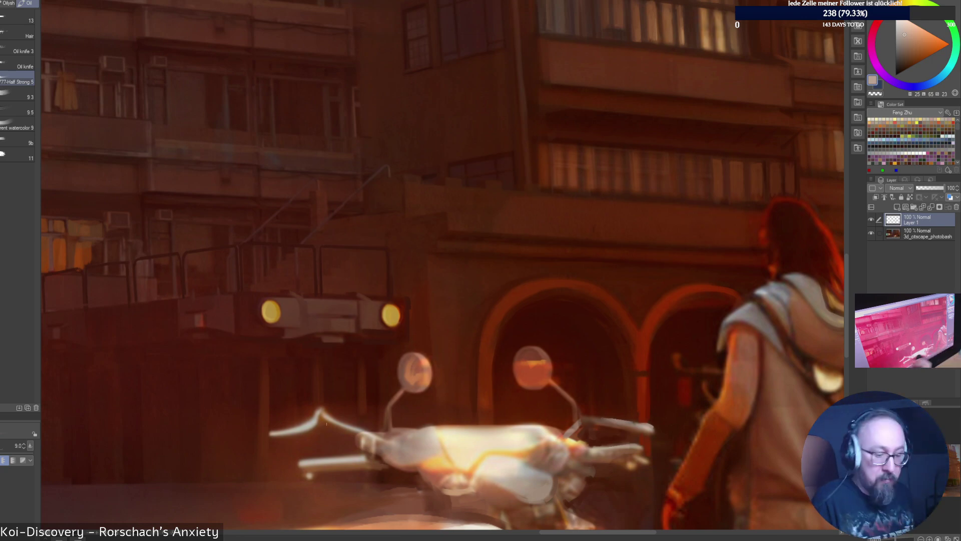
Outline the right mirror's outer and lower rim with a sampled muted pink.
left_click(591, 414, "alt")
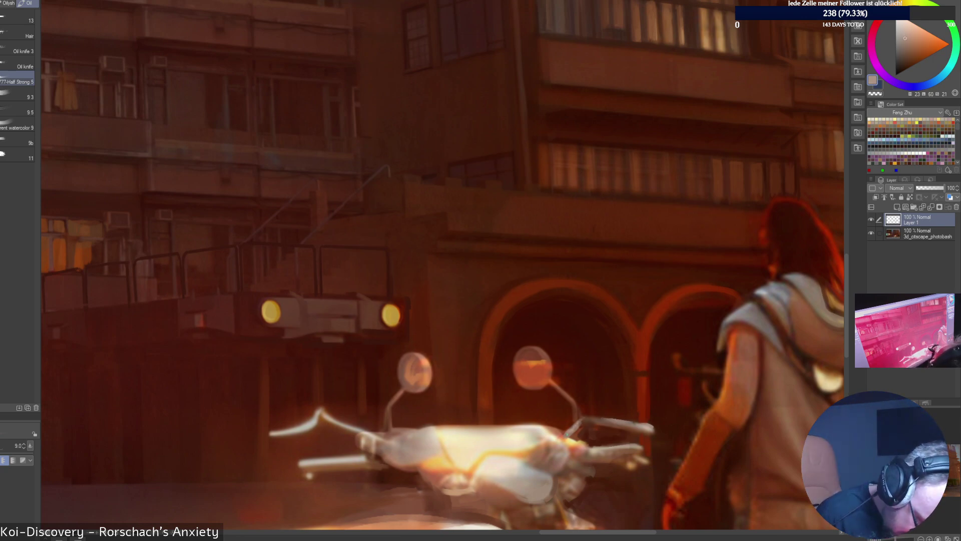
left_click(556, 359, "alt")
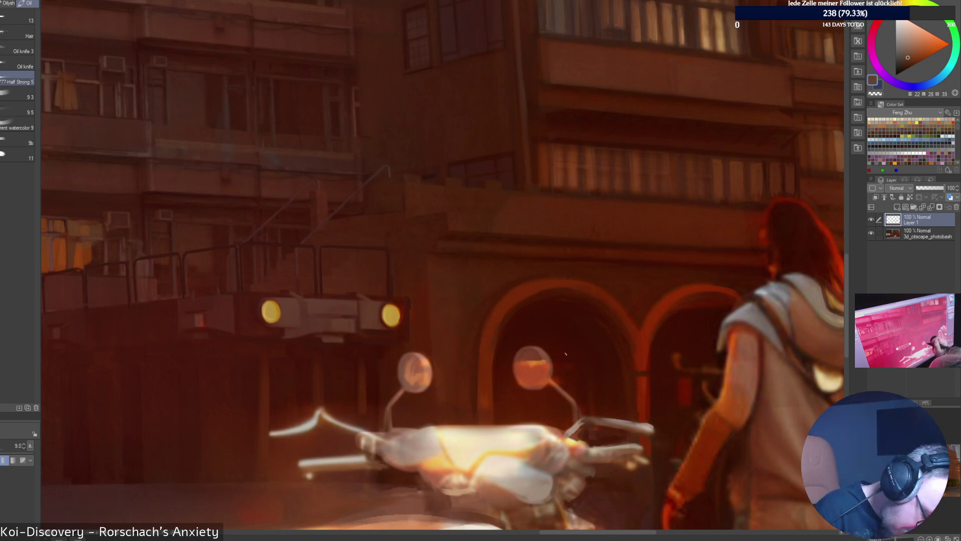
left_click(586, 421, "alt")
left_click_drag(546, 357, 549, 379)
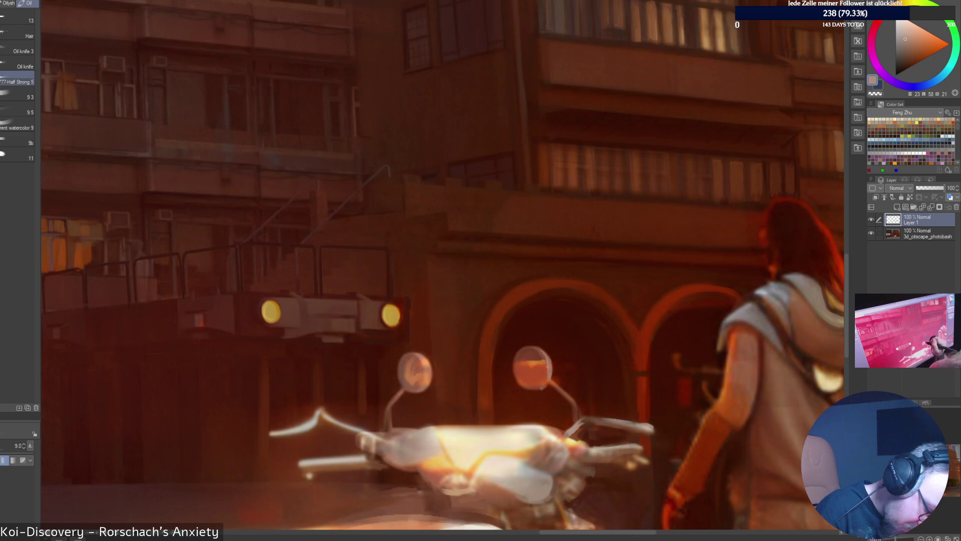
left_click_drag(544, 390, 532, 388)
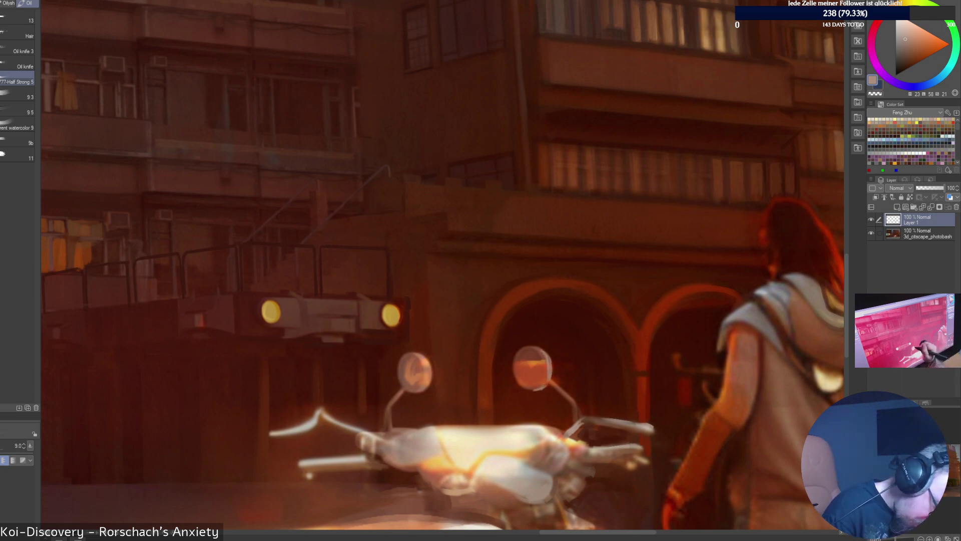
Paint a warm cream highlight along the right-hand rim of the motorcycle's left mirror.
left_click(433, 389, "alt")
left_click(451, 433, "alt")
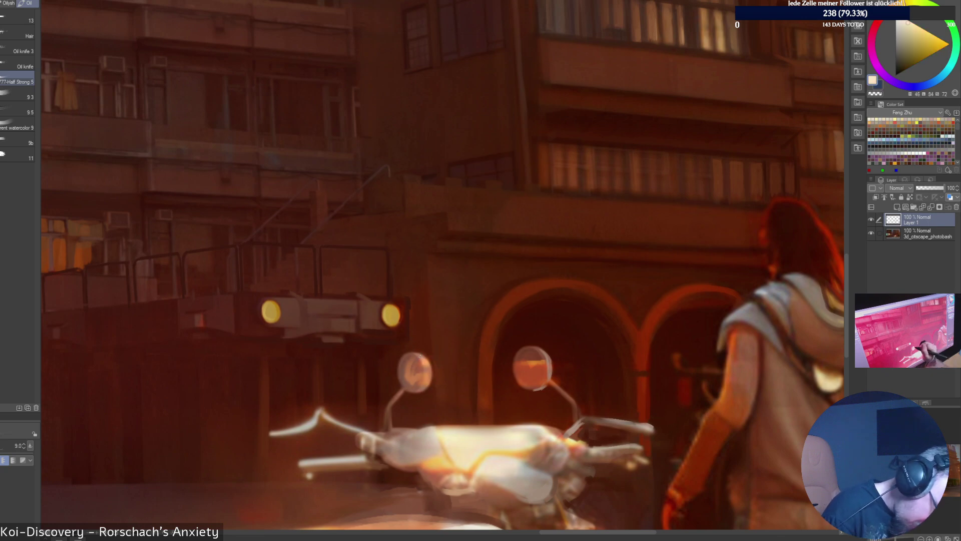
left_click(423, 356, "alt")
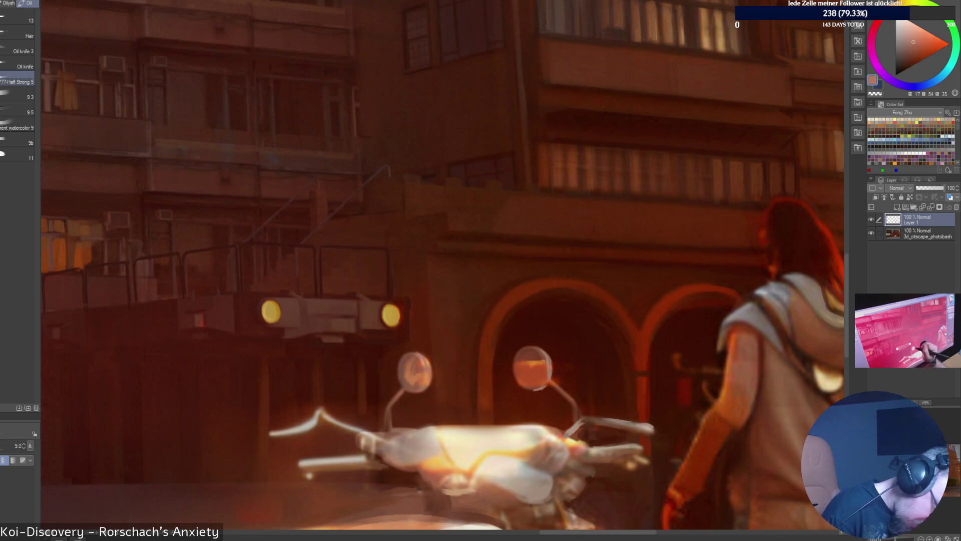
left_click(450, 433, "alt")
left_click_drag(419, 356, 427, 386)
left_click(424, 361, "alt")
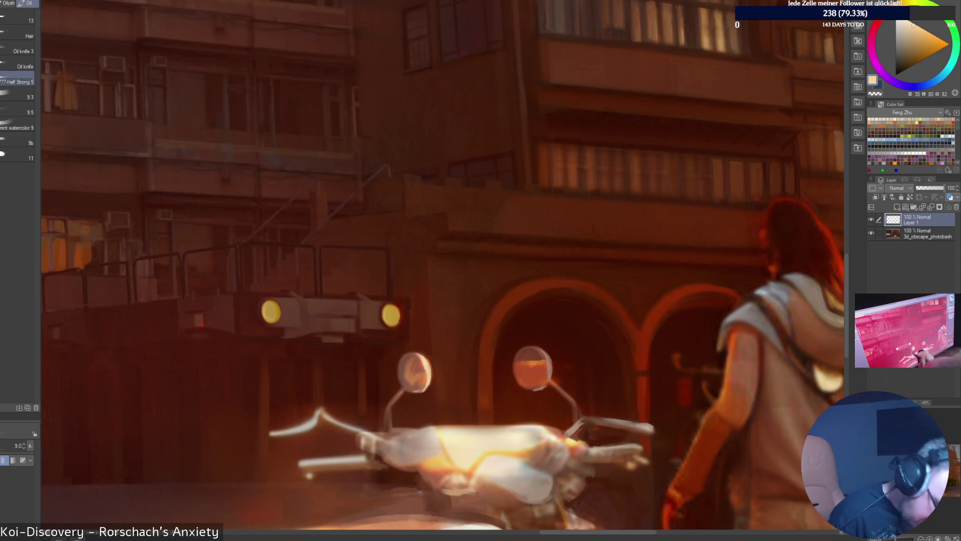
left_click(532, 355, "alt")
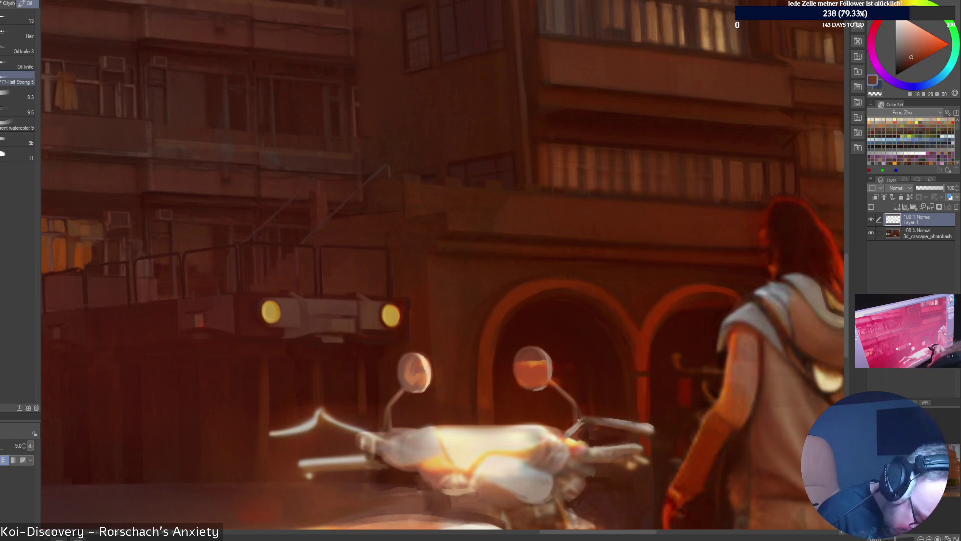
Define the base of the right mirror's stem and the inner part of the right brake lever with sampled pinkish tones.
left_click(576, 420, "alt")
left_click_drag(575, 414, 575, 426)
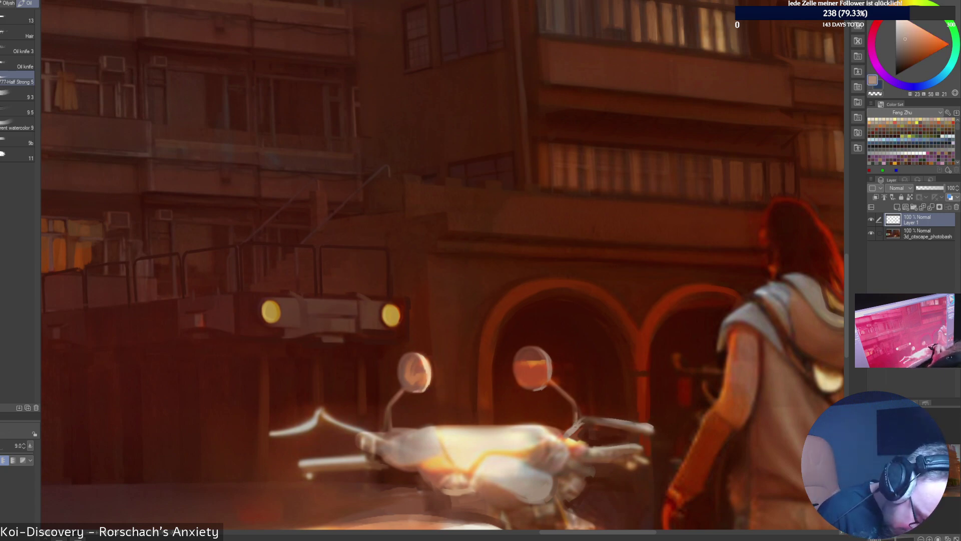
left_click(576, 411, "alt")
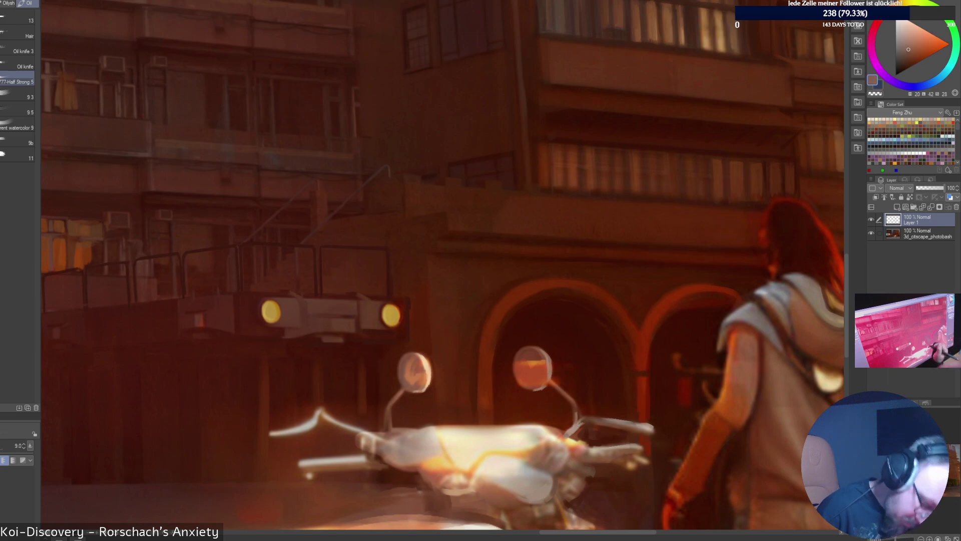
left_click(576, 425, "alt")
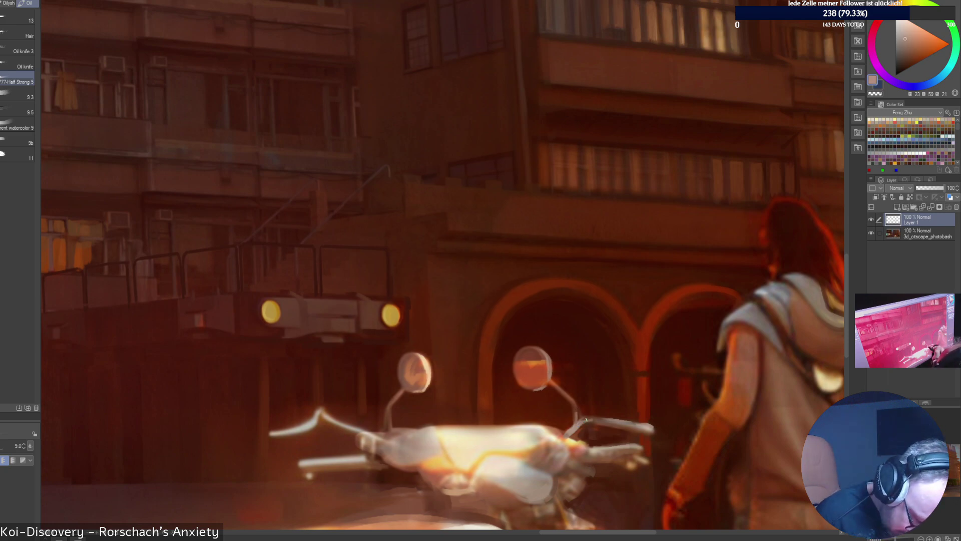
left_click_drag(589, 418, 607, 421)
left_click(591, 419, "alt")
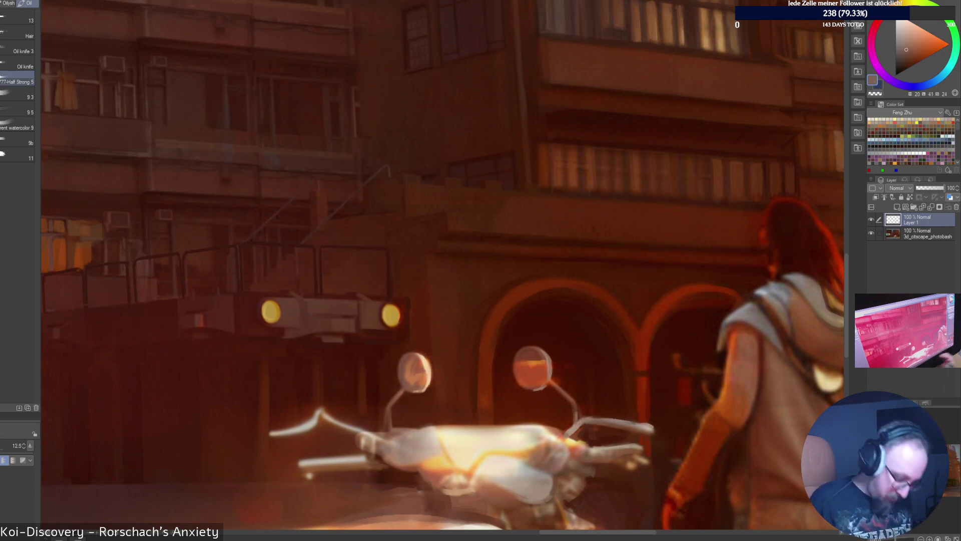
Paint sampled reddish browns over the hazy area just above the rear of the motorcycle's fuel tank.
left_click(394, 502, "alt")
mouse_move(378, 508)
left_mouse_down()
mouse_move(412, 505)
mouse_move(463, 420)
mouse_move(579, 348)
mouse_move(564, 376)
left_mouse_up()
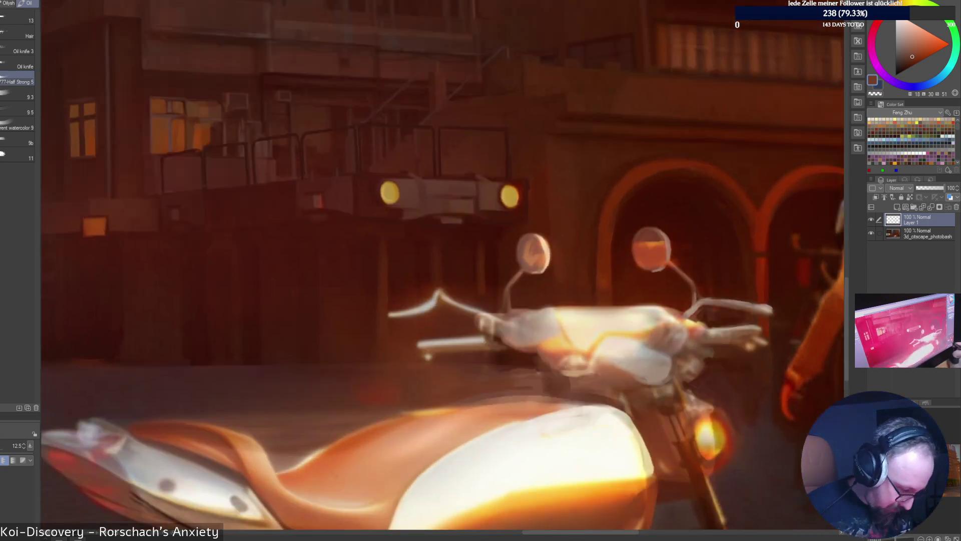
left_click(501, 401, "alt")
left_click_drag(489, 398, 520, 393)
left_click(523, 381, "alt")
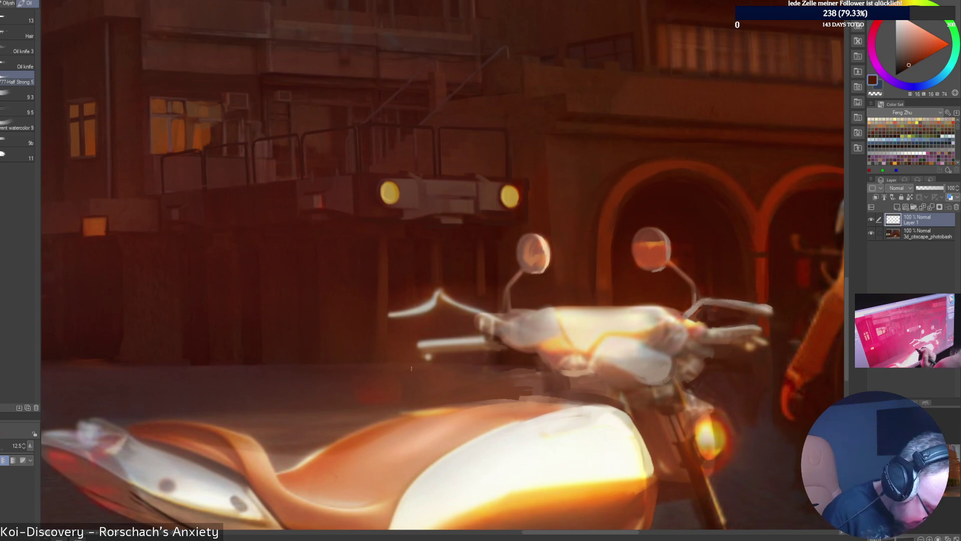
Blend the dark patch between the handlebar and the fuel tank into the street with sampled dark reds and a size 15 brush.
left_click(381, 362, "alt")
left_click(522, 361, "alt")
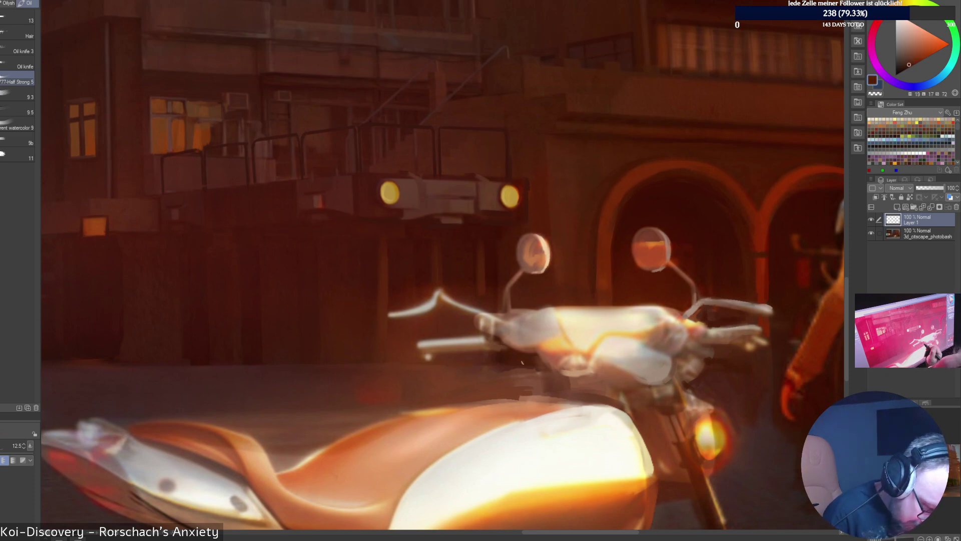
left_click(492, 372, "alt")
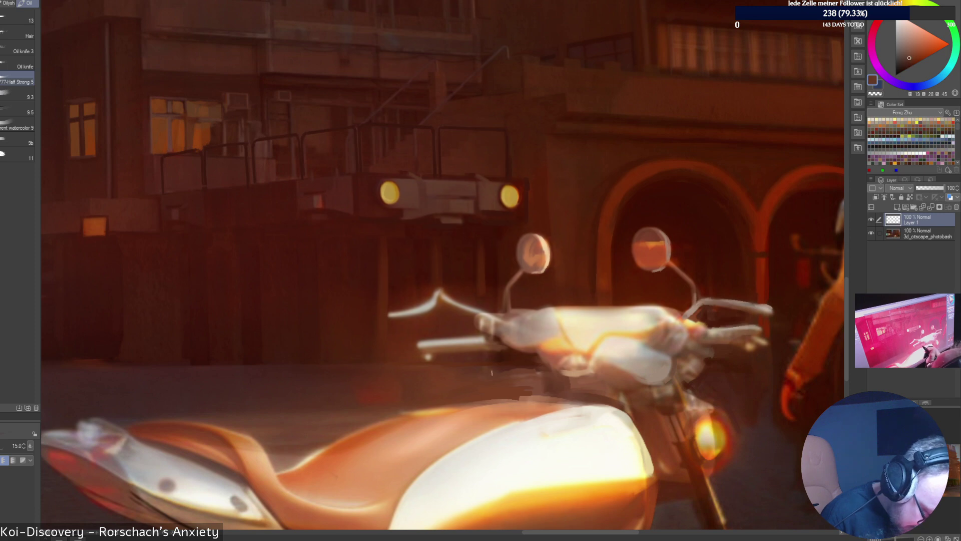
left_click(540, 385, "alt")
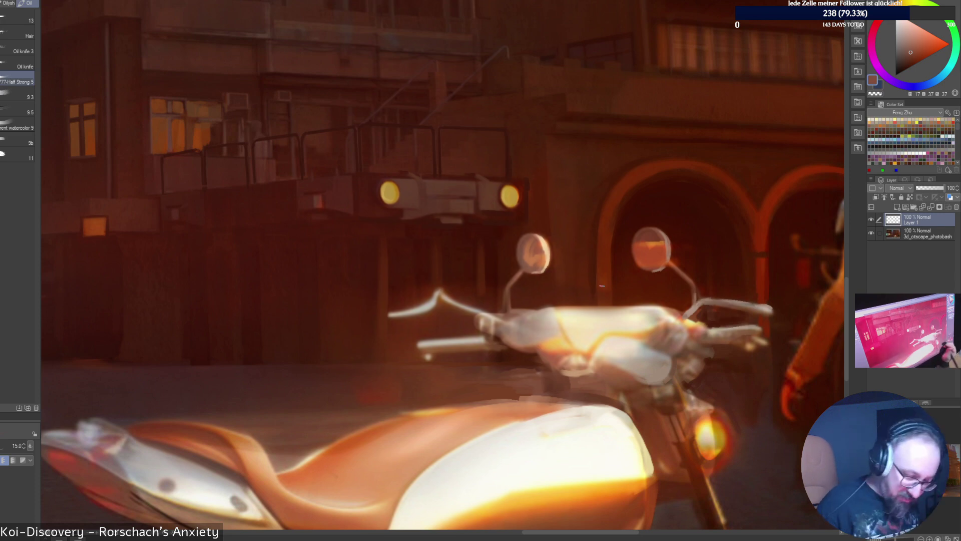
left_click(538, 369, "alt")
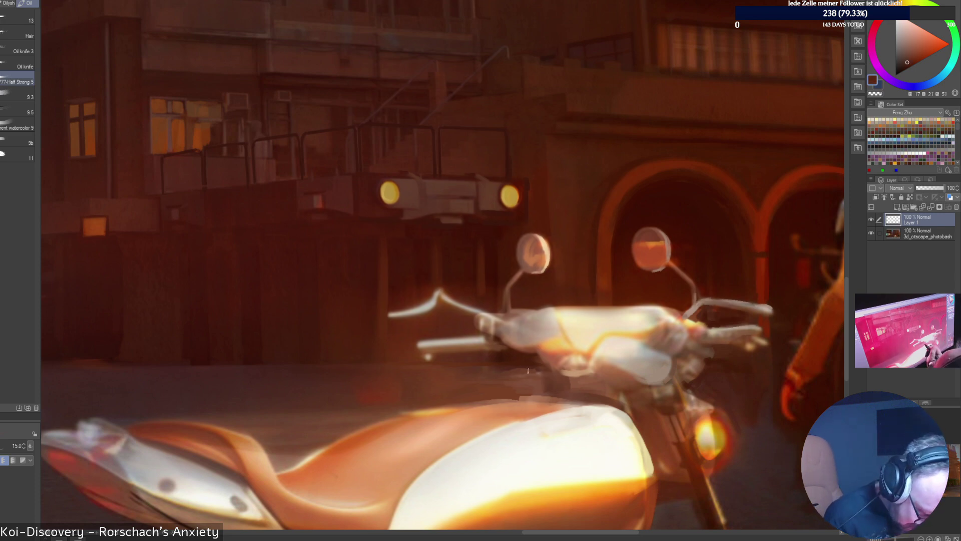
left_click(511, 366, "alt")
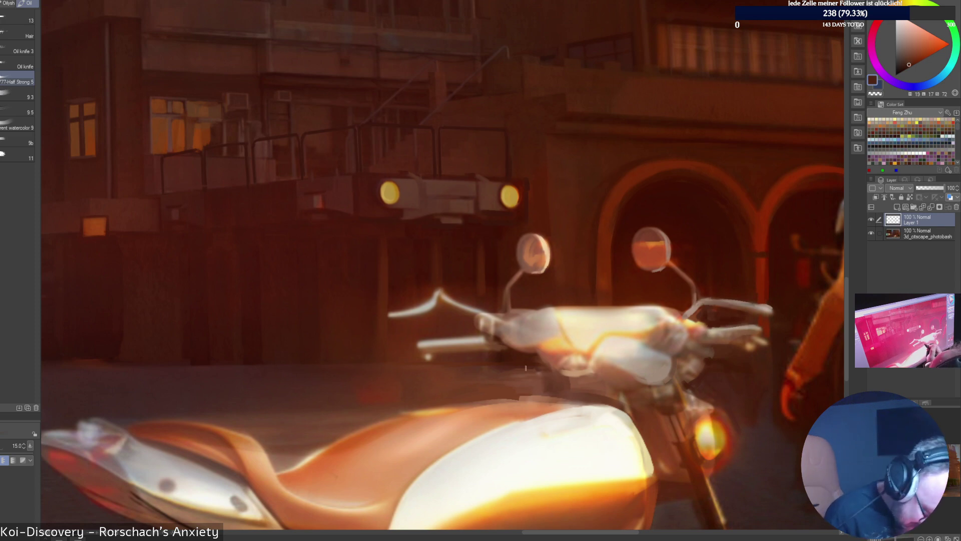
left_click(526, 368, "alt")
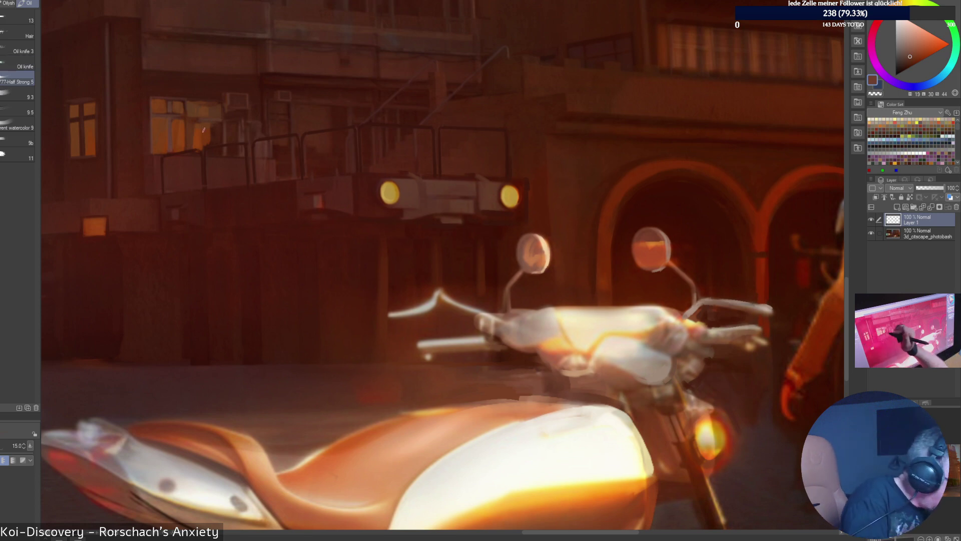
Merge the overpaint layer into the base painting layer and switch to the Oil Brushstroke 2 brush.
right_click(141, 169)
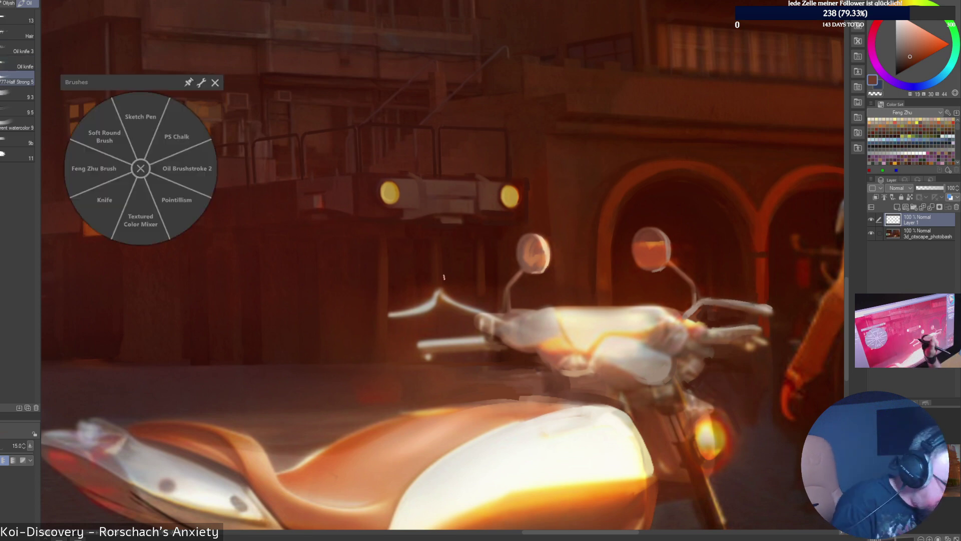
left_click(219, 194)
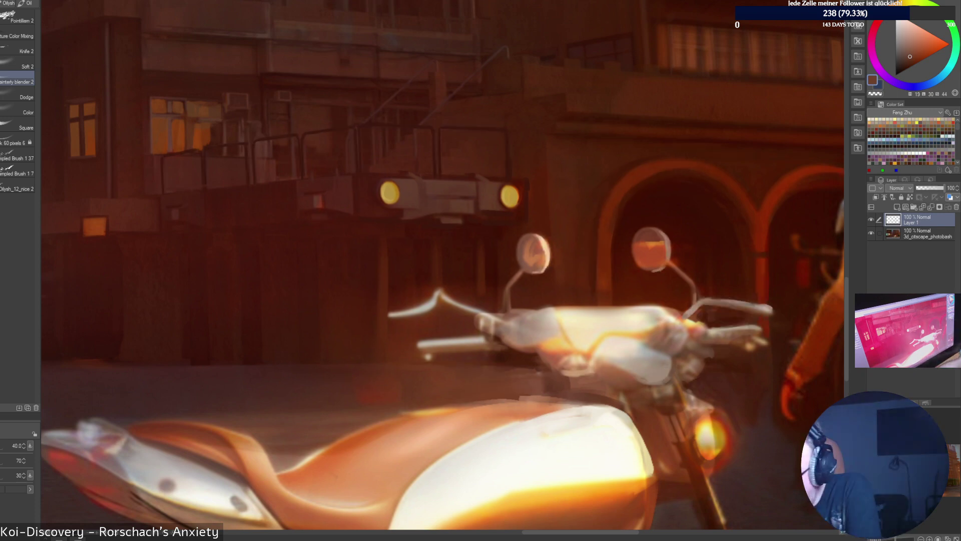
key("ctrl+e")
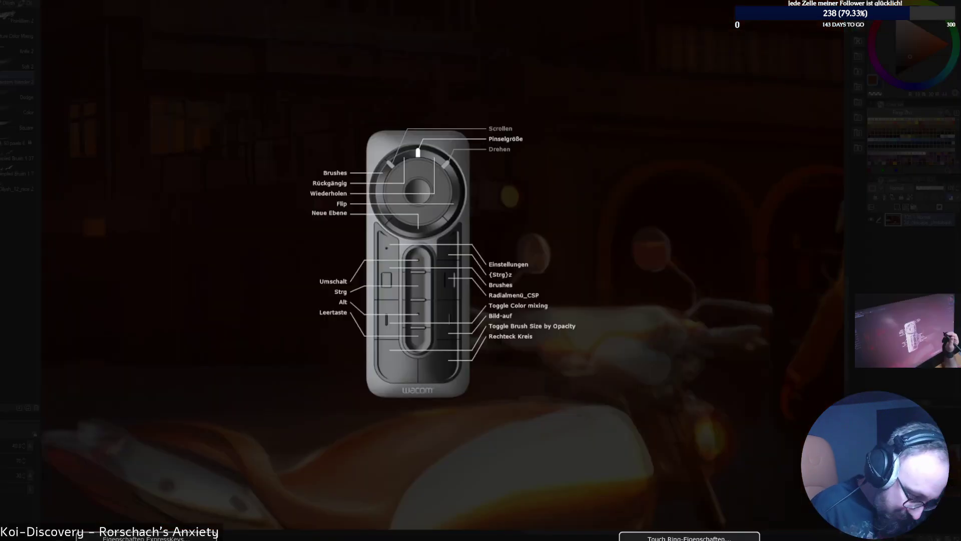
middle_click(878, 279)
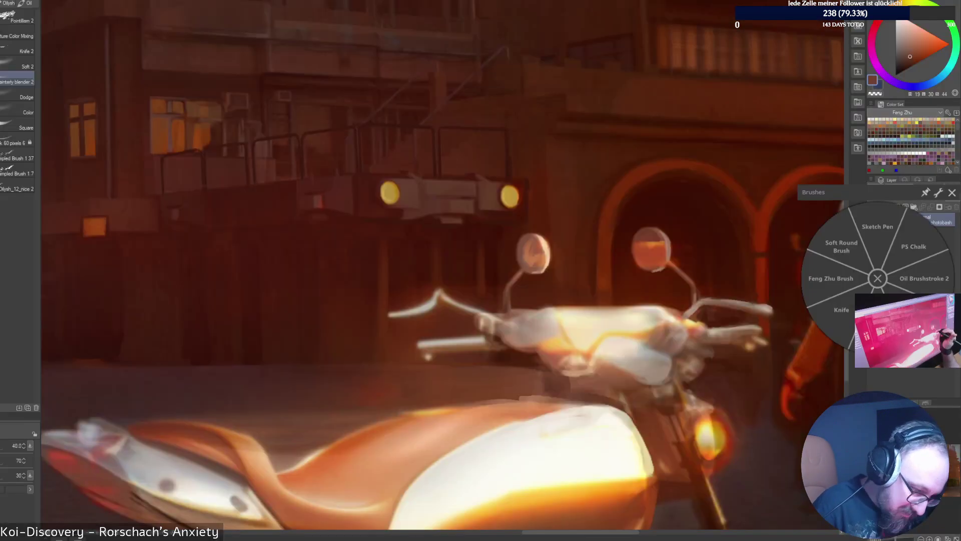
left_click(924, 278)
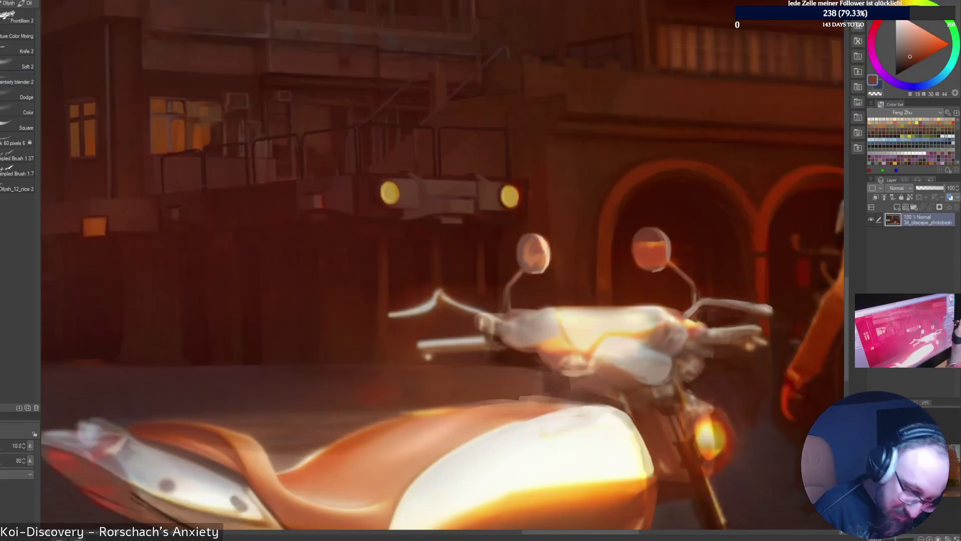
Refine the reddish-brown gap between the handlebar and the fuel tank, including the tank's upper front edge, with colors sampled nearby.
left_click(566, 339, "alt")
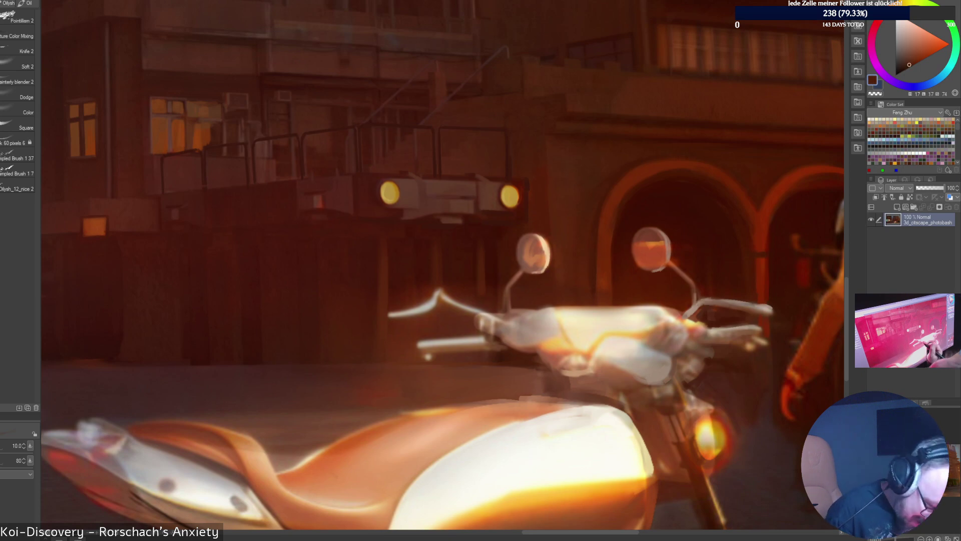
left_click(540, 398, "alt")
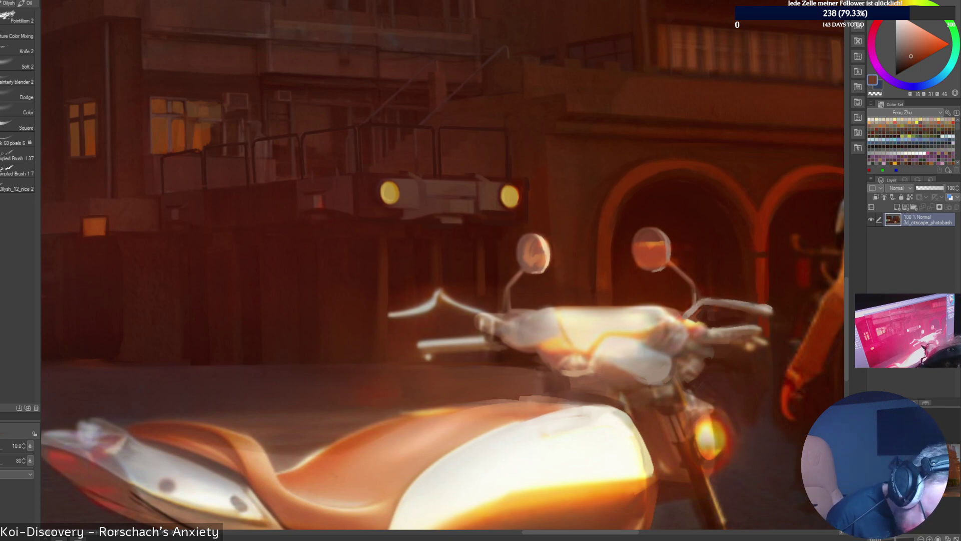
left_click(552, 383, "alt")
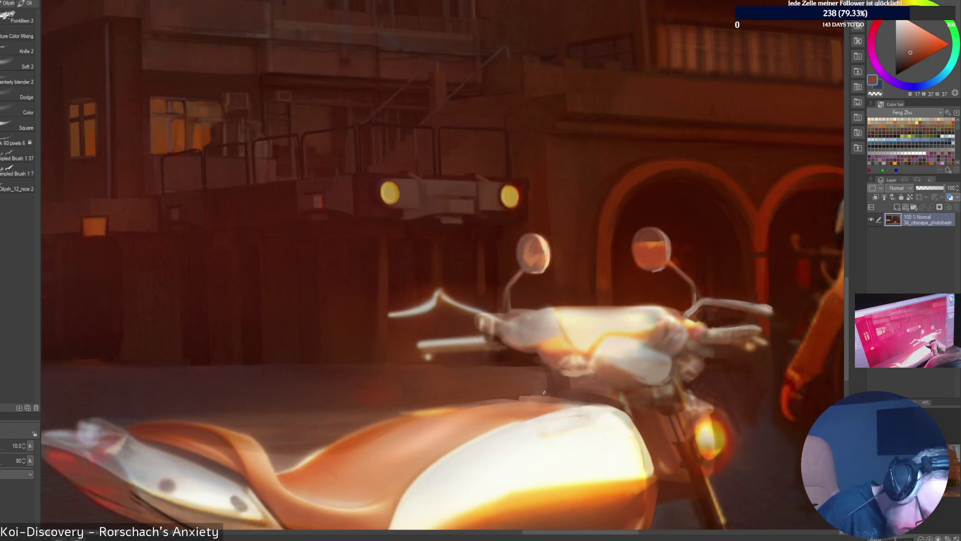
left_click(544, 392, "alt")
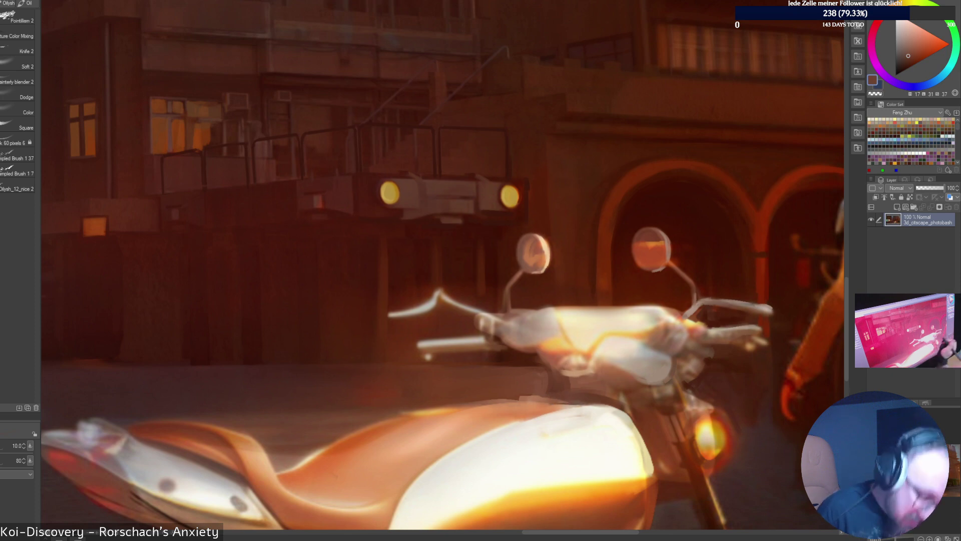
left_click(631, 406, "alt")
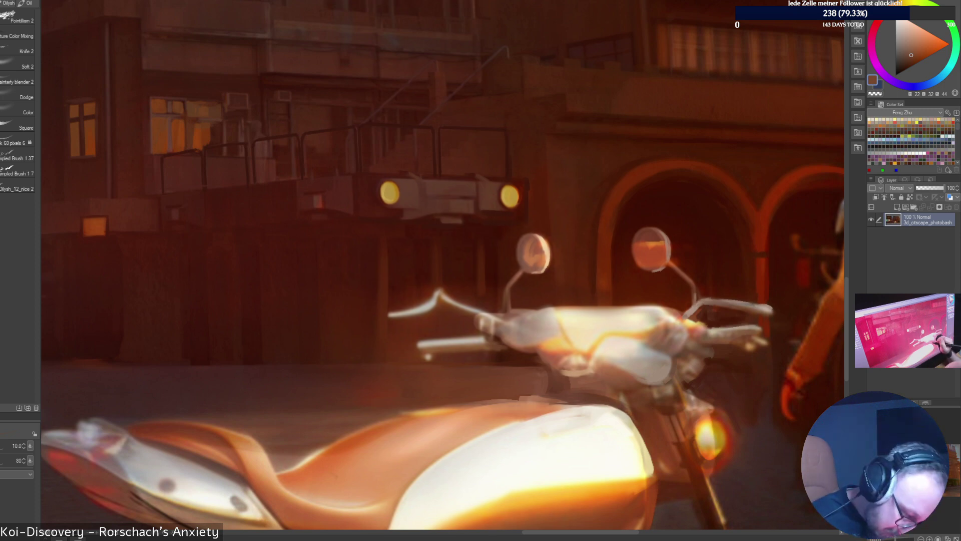
left_click(623, 400, "alt")
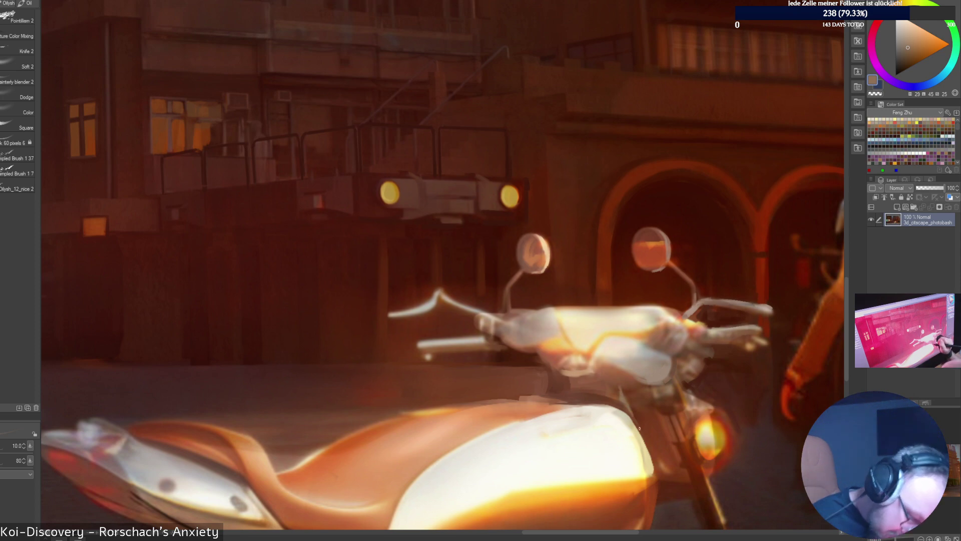
left_click(547, 385, "alt")
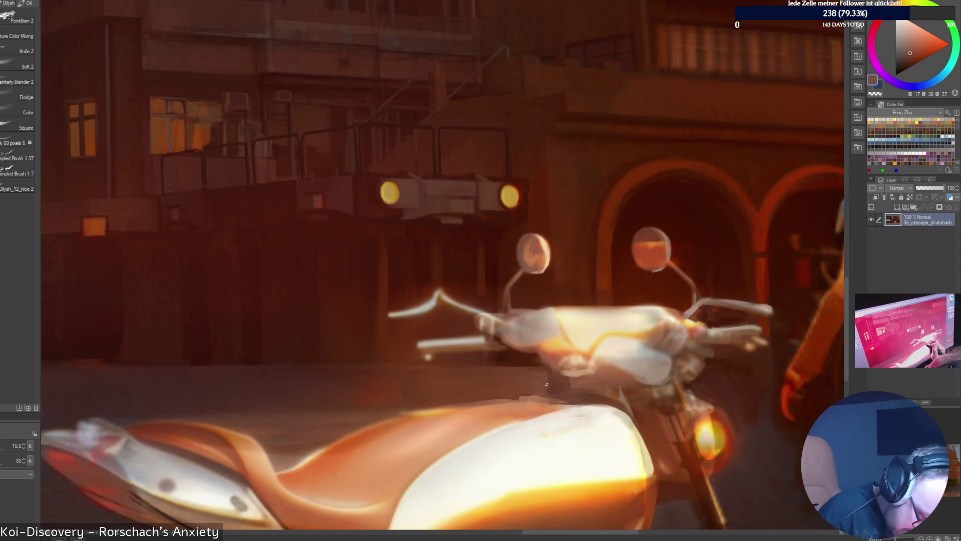
Repaint the glowing center of the motorcycle's front turn signal with sampled cream, yellow and orange tones.
left_click(711, 432, "alt")
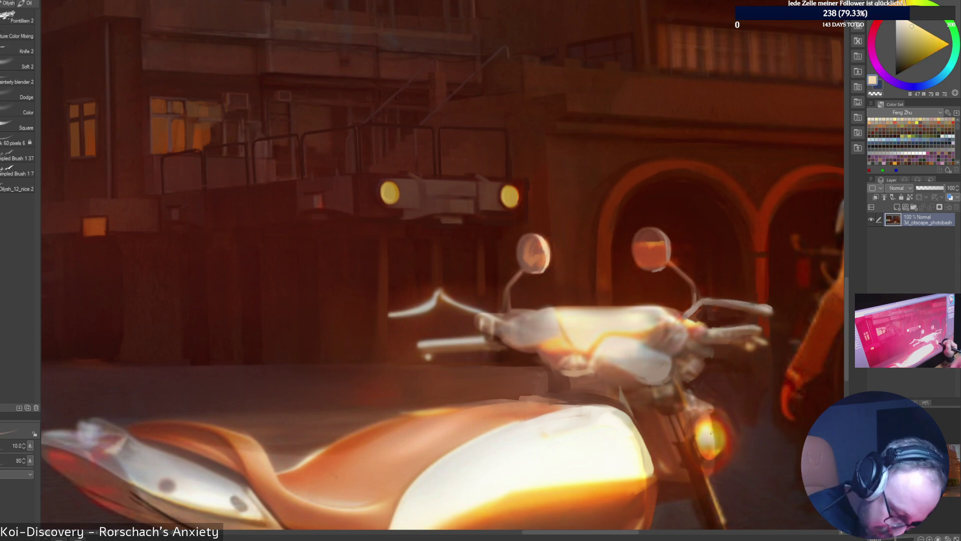
left_click_drag(711, 432, 714, 432)
left_click(717, 429, "alt")
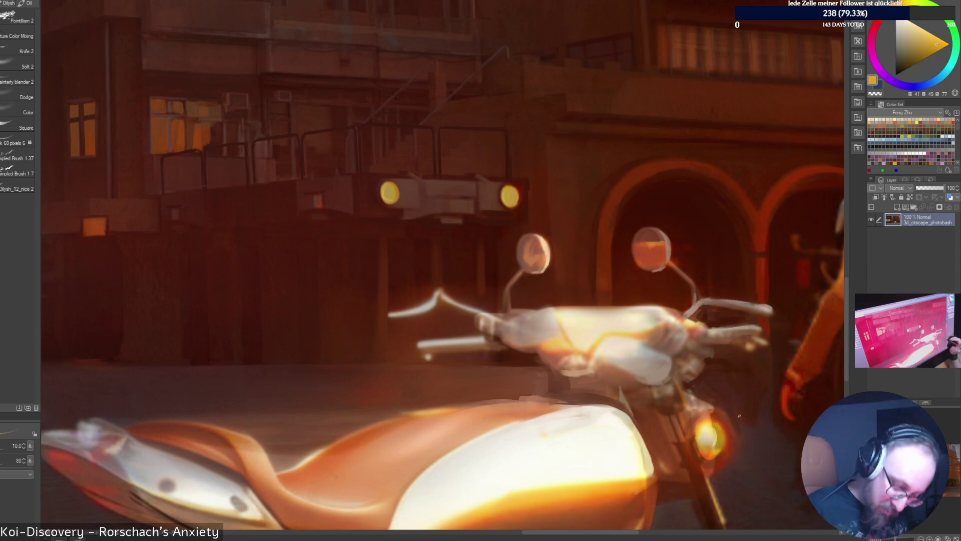
left_click(711, 409, "alt")
left_click(701, 418, "alt")
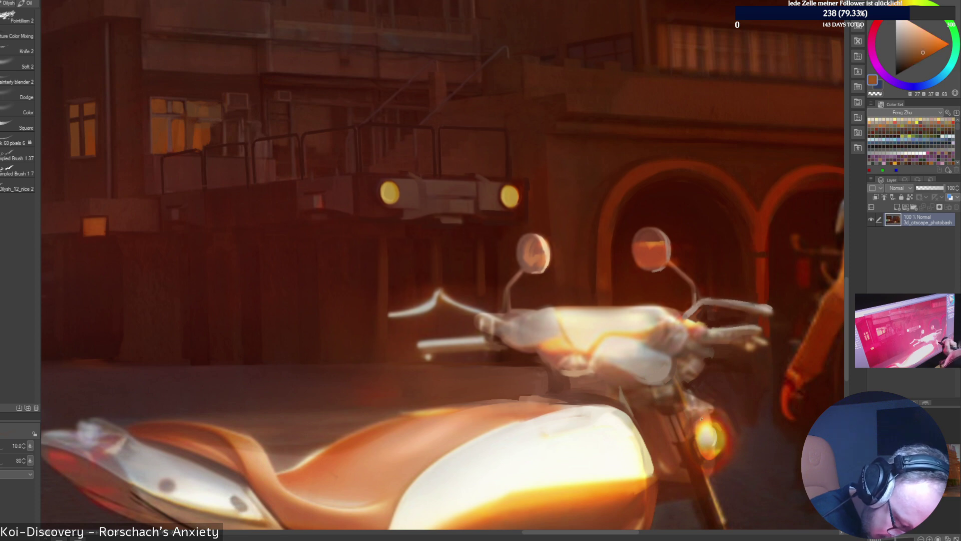
left_click(697, 422, "alt")
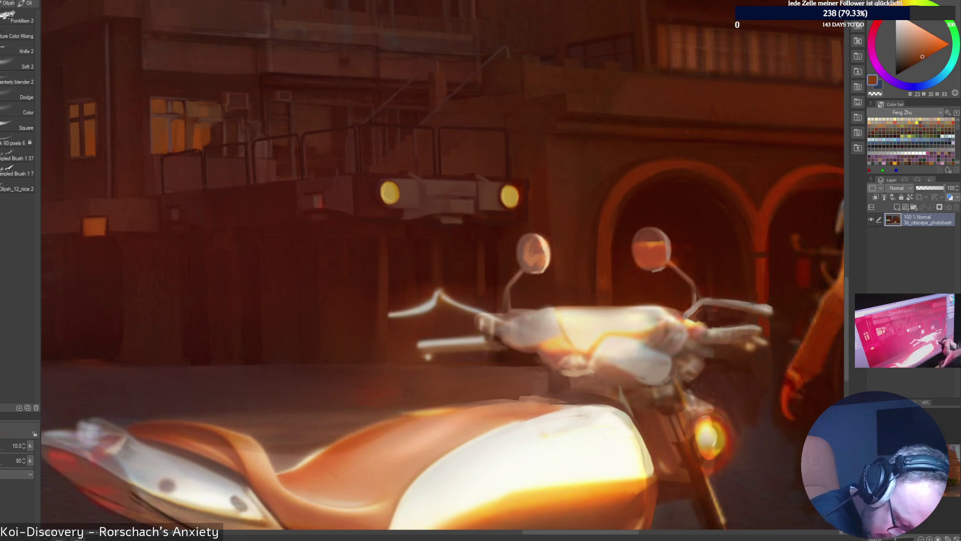
Define the turn signal's round outer rim against the dark street with sampled oranges and dark reds, using a size 12.5 brush.
left_click(717, 404, "alt")
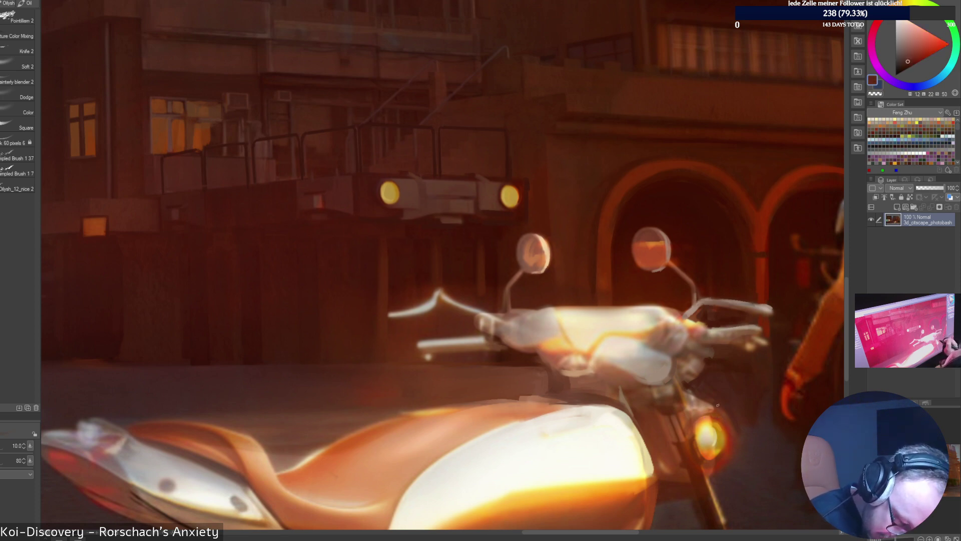
left_click(731, 422, "alt")
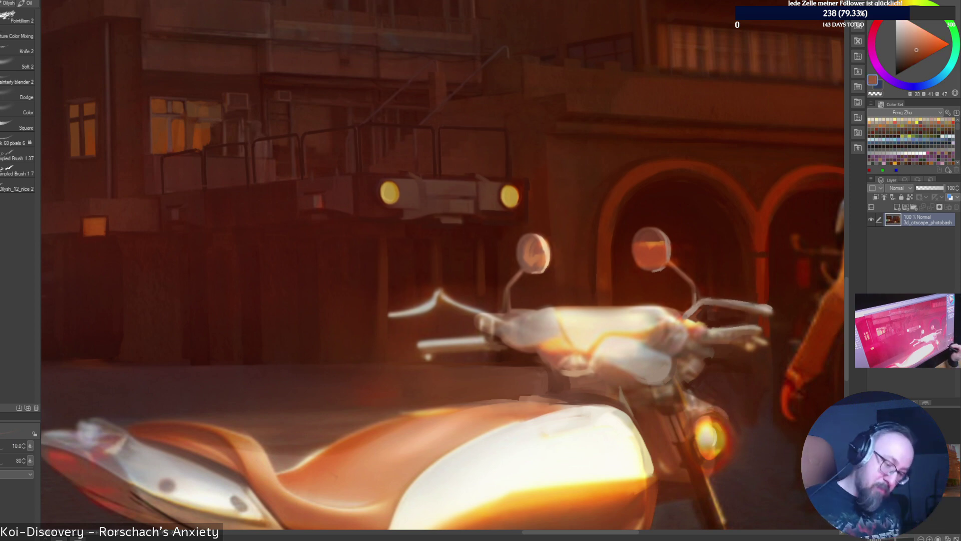
left_click(730, 452, "alt")
left_click(741, 471, "alt")
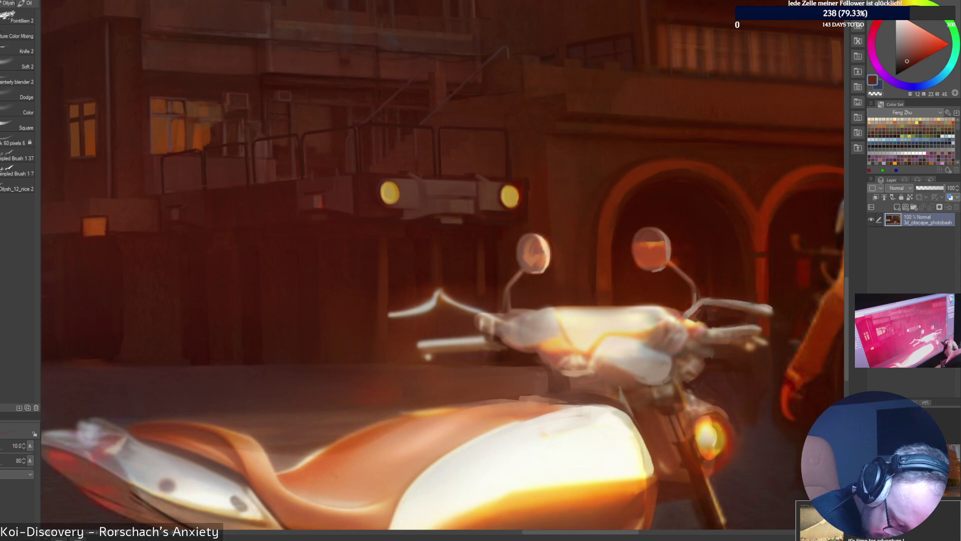
left_click(714, 469, "alt")
left_click(717, 468, "alt")
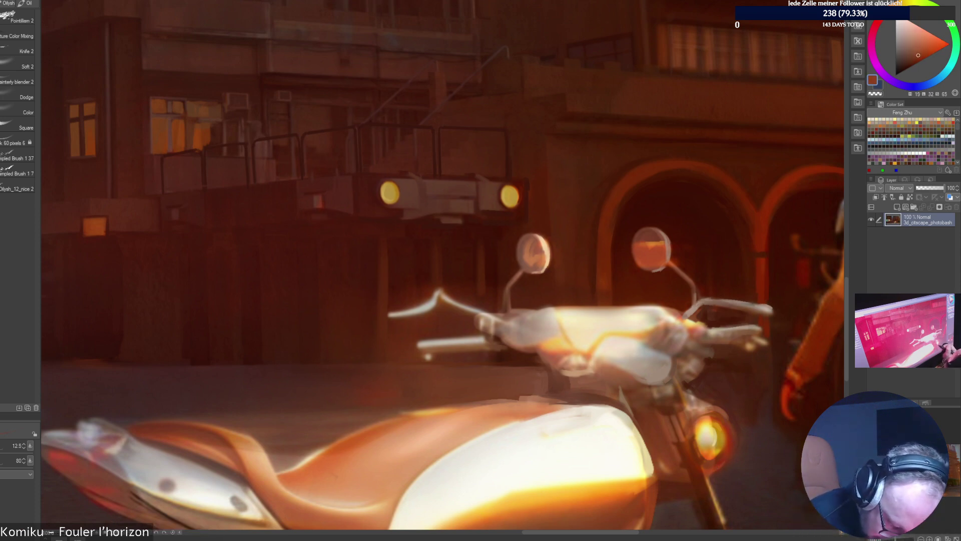
left_click(732, 459, "alt")
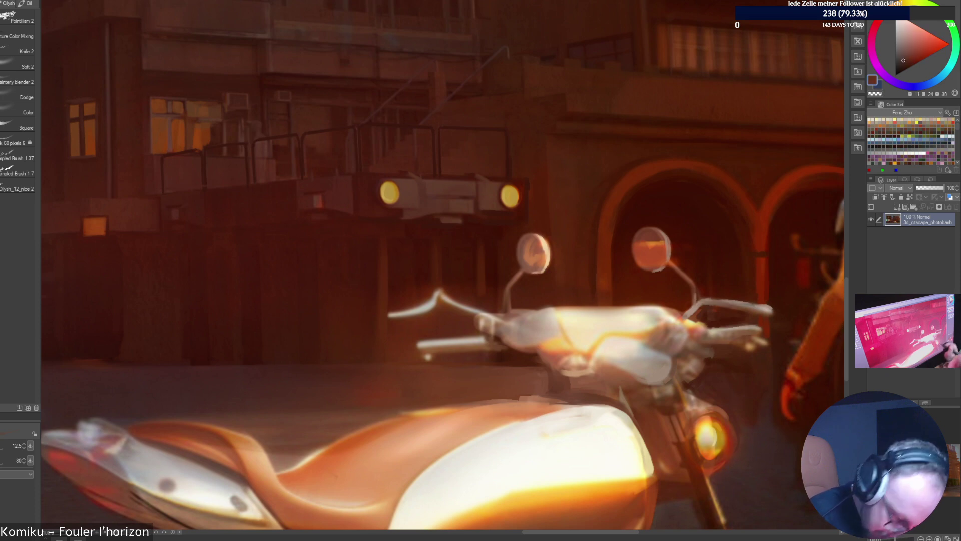
left_click(724, 451, "alt")
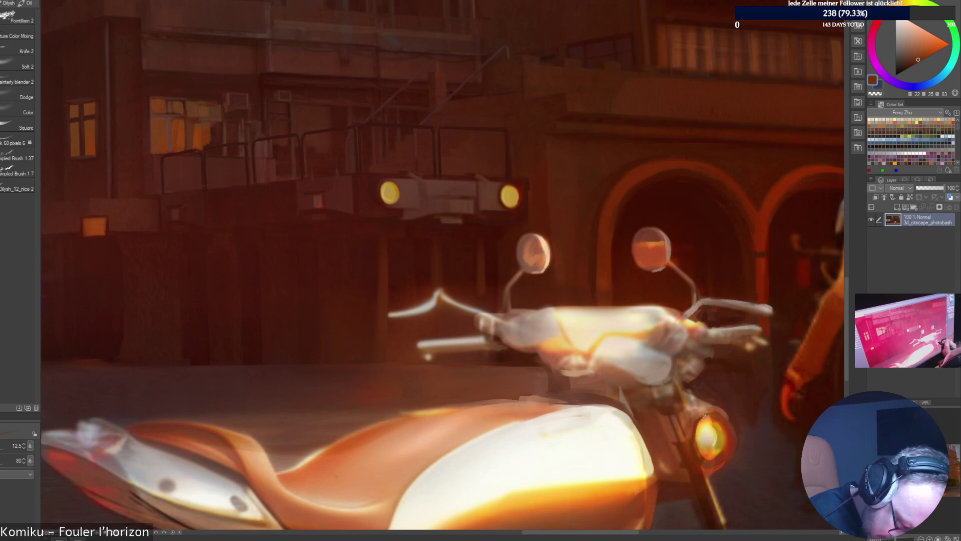
Shape the upper edge of the turn signal's housing with sampled orange, pinkish brown and dark red tones.
left_click(704, 417, "alt")
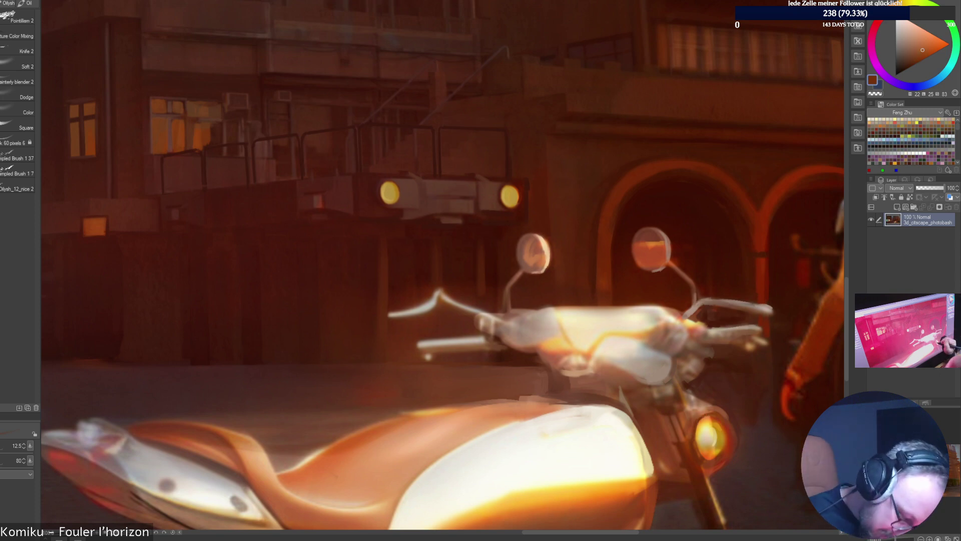
left_click(686, 431, "alt")
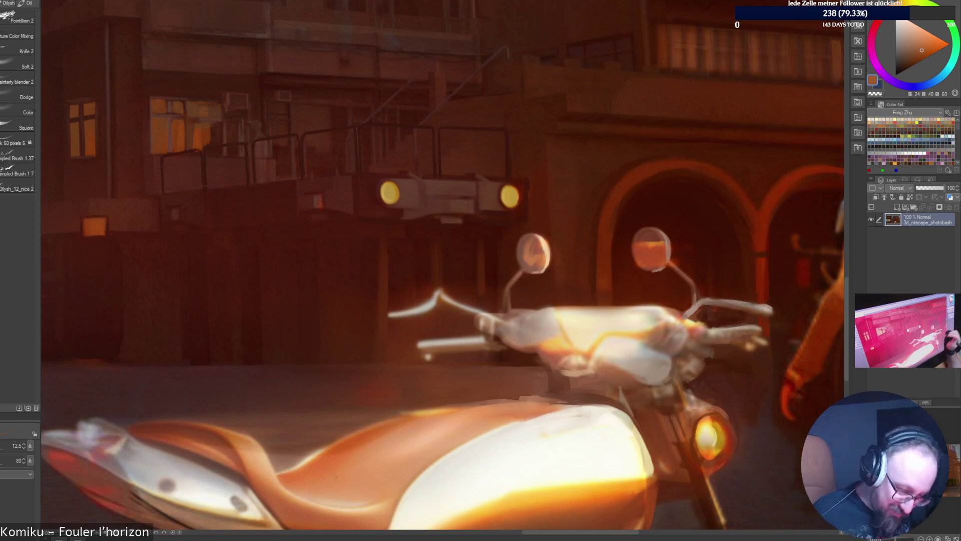
left_click(704, 401, "alt")
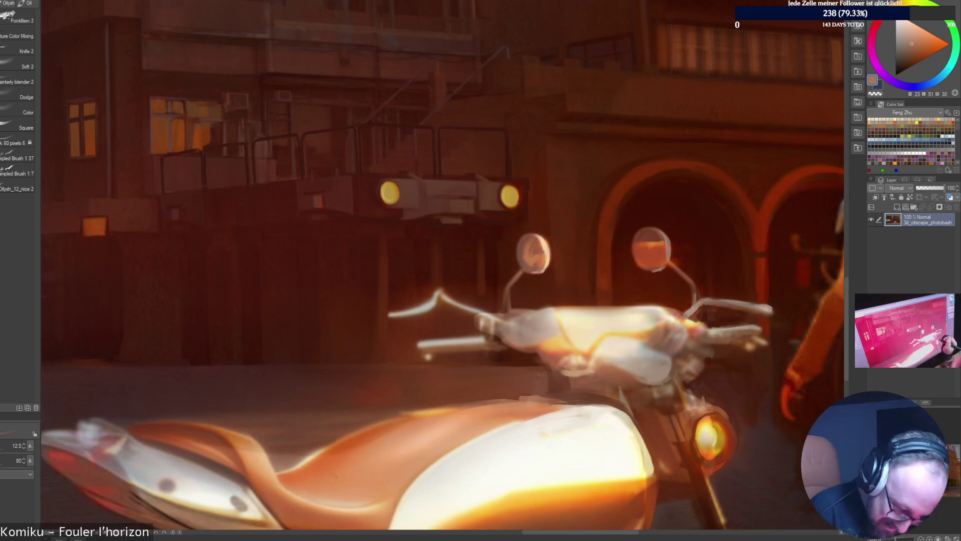
left_click(701, 346, "alt")
left_click(726, 366, "alt")
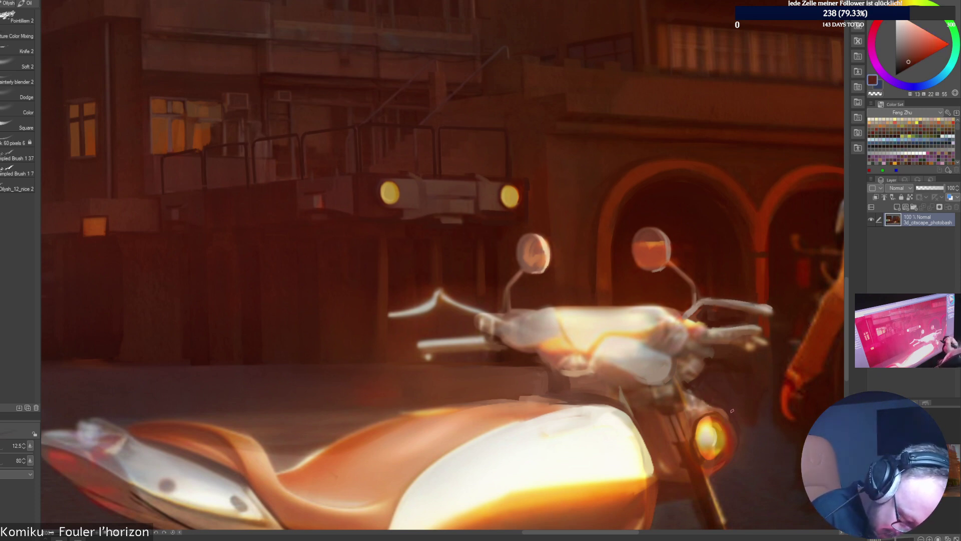
Clean up the top of the front fork just below the handlebar with sampled pinkish, brown and dark red tones.
left_click(694, 393, "alt")
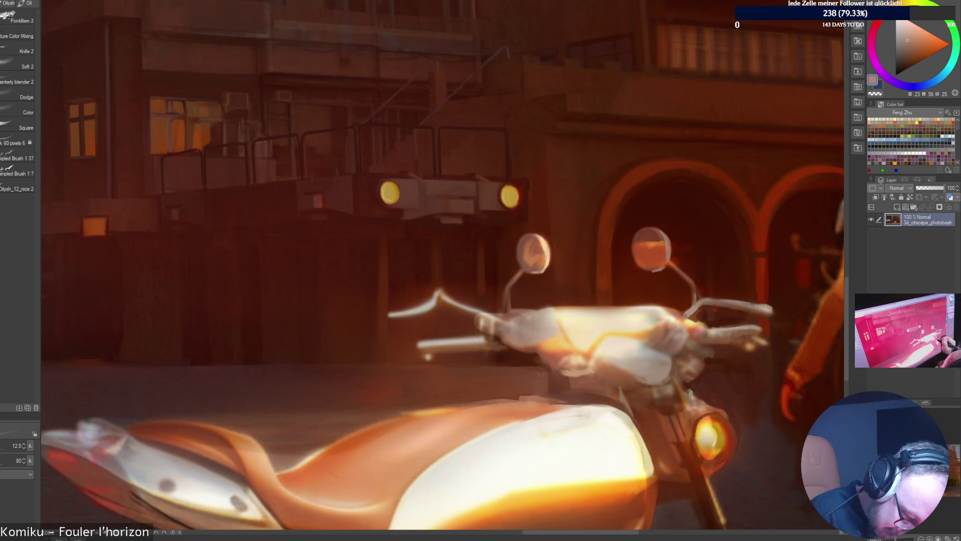
left_click(685, 384, "alt")
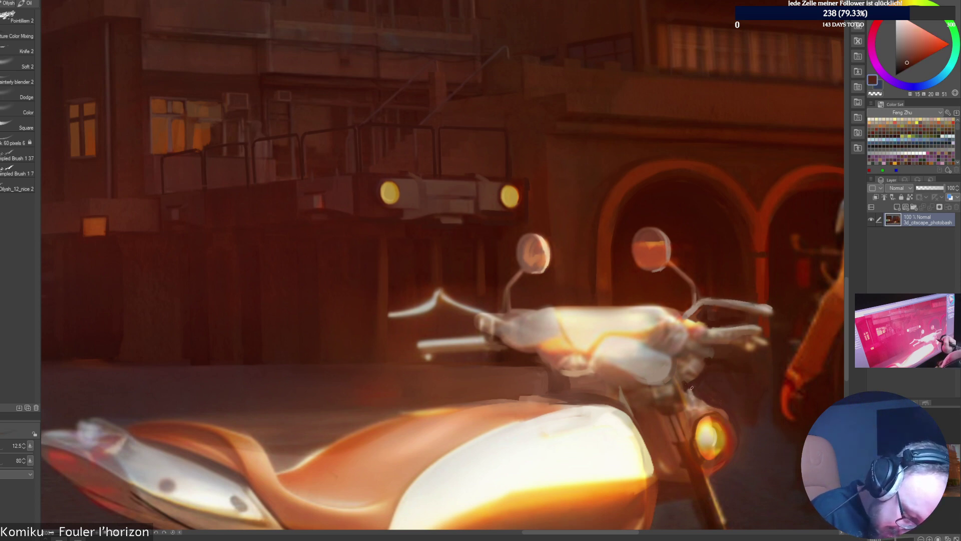
left_click(682, 381, "alt")
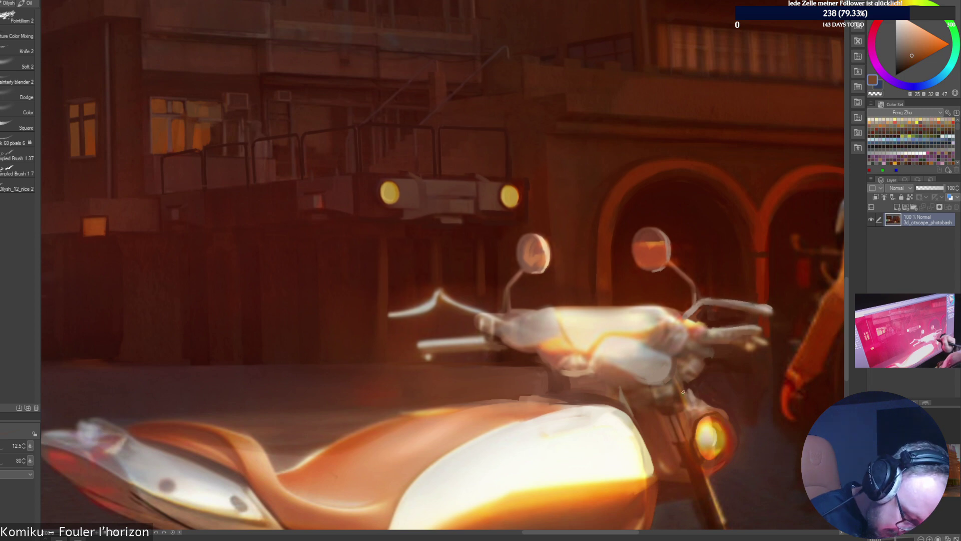
left_click(678, 380, "alt")
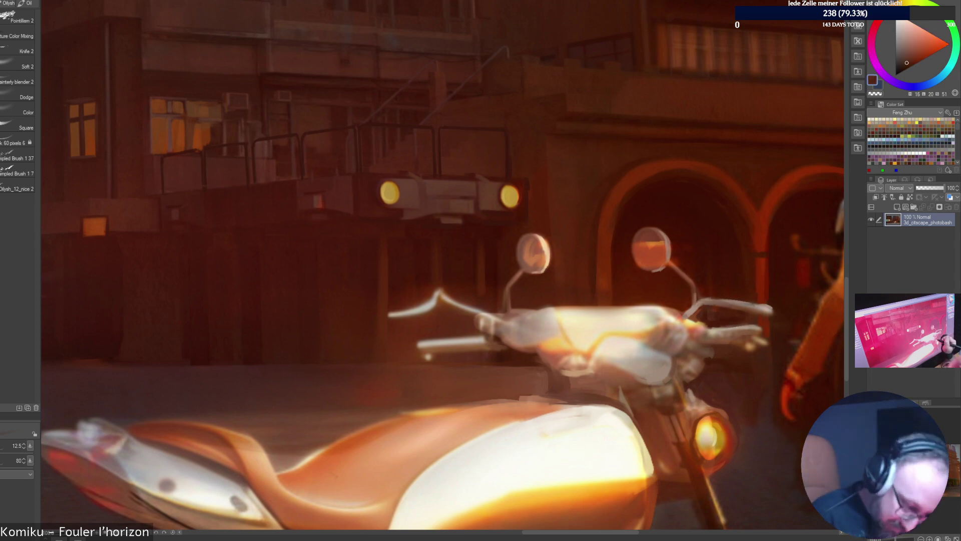
left_click(678, 382, "alt")
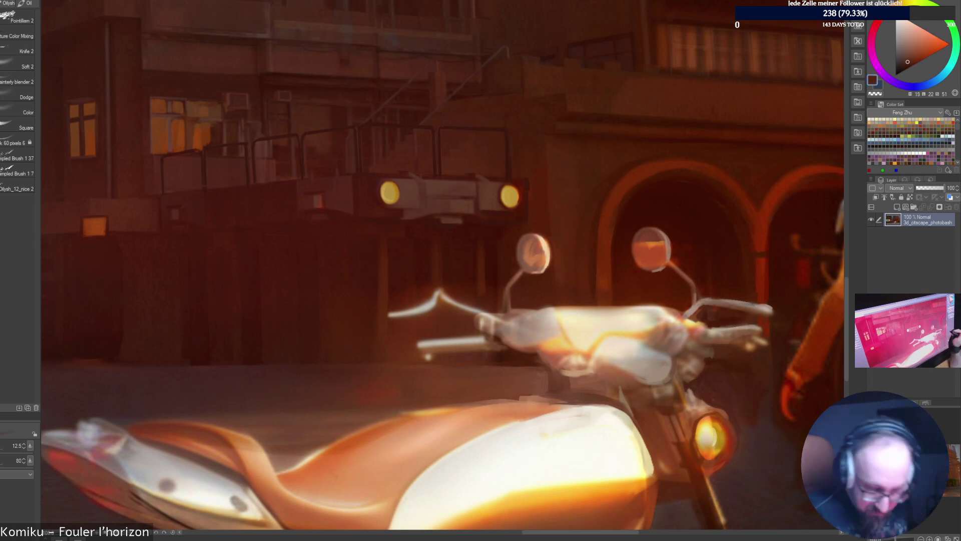
left_click(718, 396, "alt")
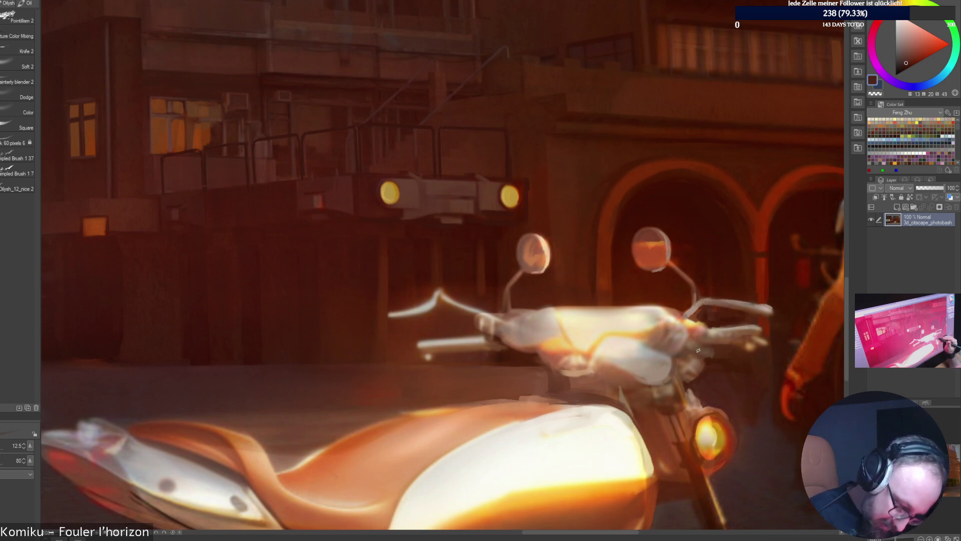
Fit the whole painting in view and save the file.
key("ctrl+0")
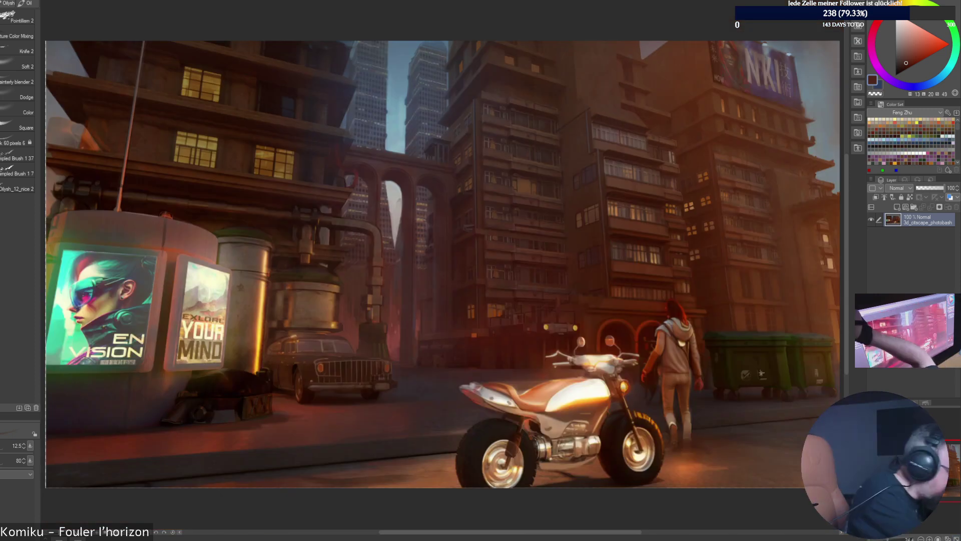
left_click(0, 0)
left_click(6, 38)
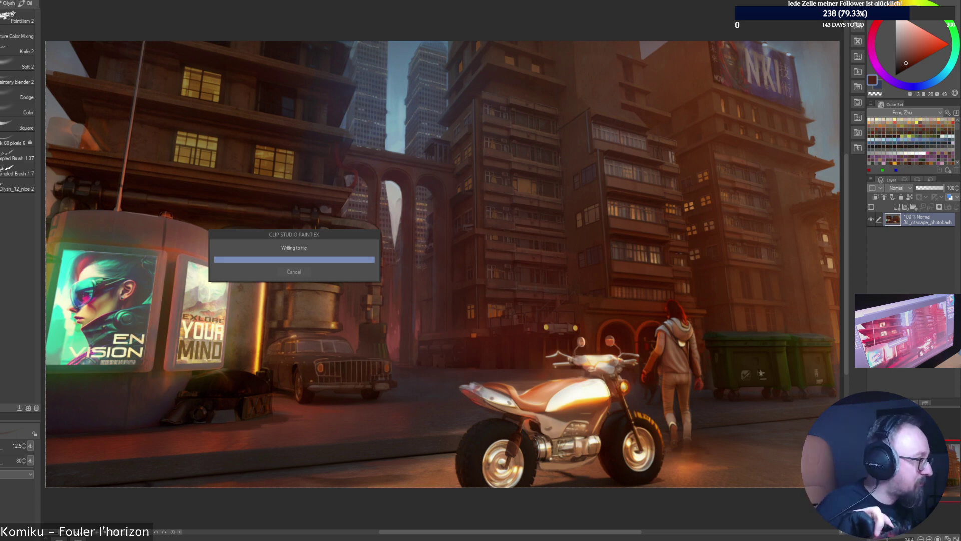
Touch up the border between the seat and the white fuel tank with sampled white and orange, and switch to the Textured Color Mixer brush.
key("ctrl+alt+0")
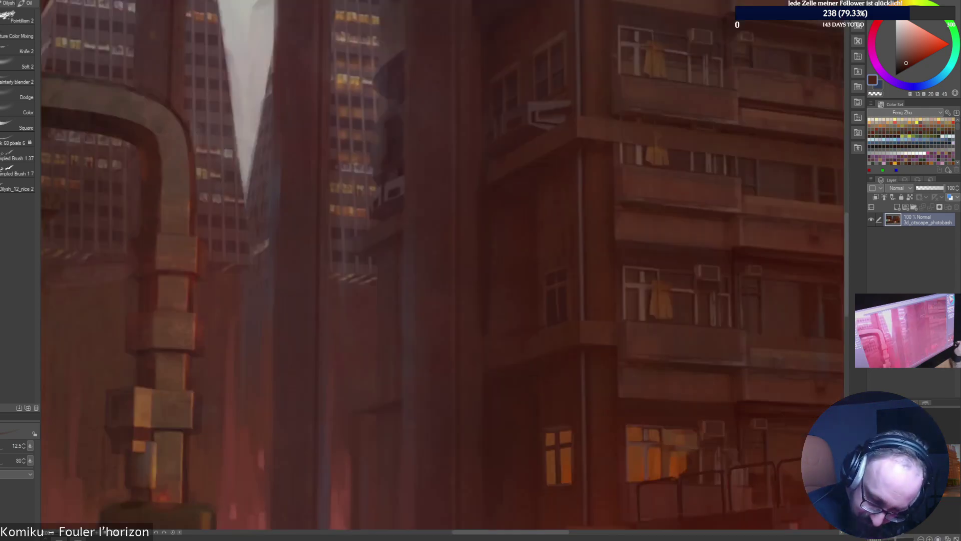
left_click_drag(913, 471, 932, 488)
mouse_move(409, 134)
left_mouse_down()
mouse_move(441, 294)
mouse_move(498, 281)
left_mouse_up()
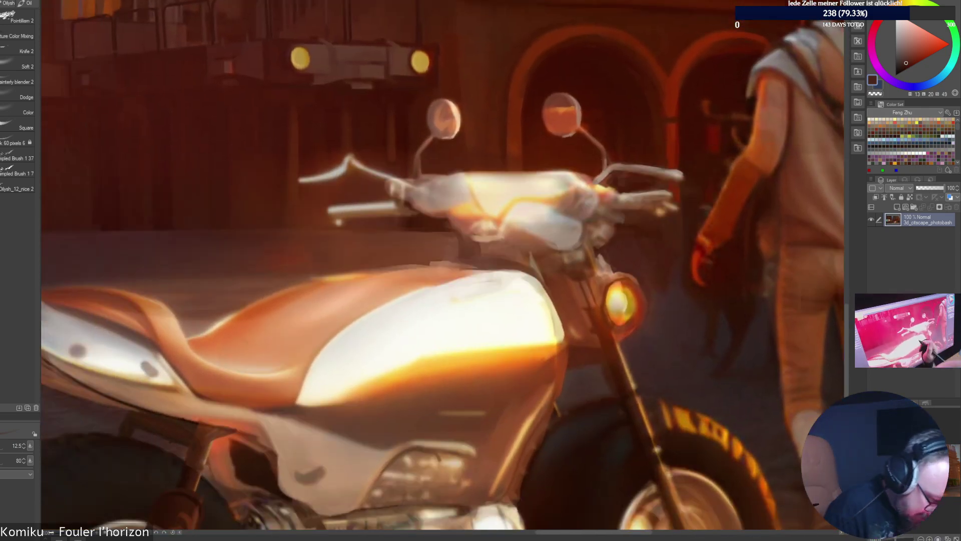
left_click(498, 281, "alt")
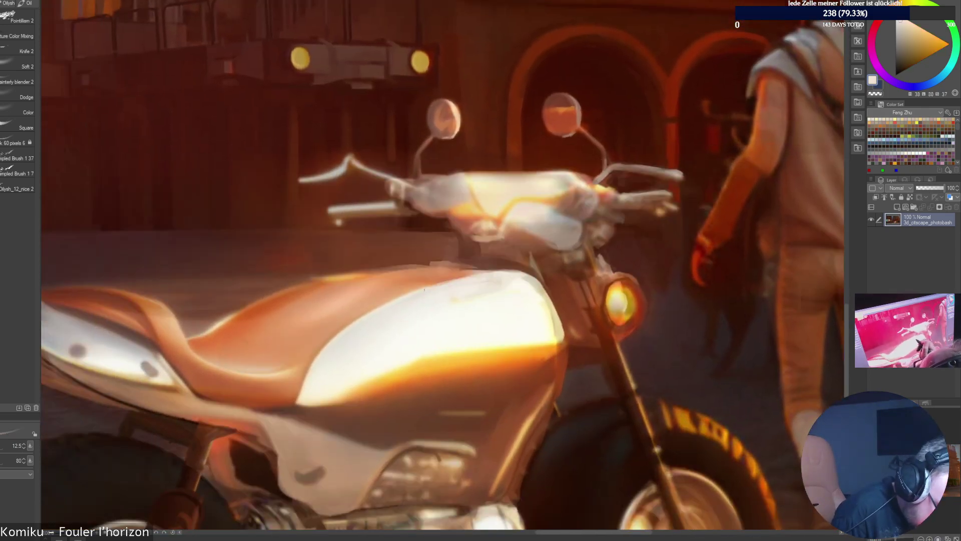
left_click(443, 282, "alt")
left_click(429, 285, "alt")
left_click_drag(428, 286, 396, 298)
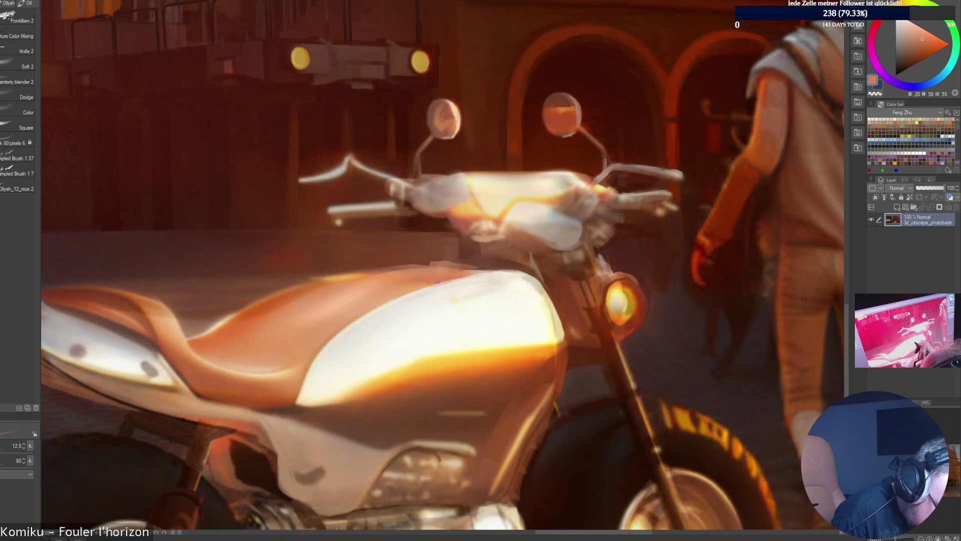
right_click(263, 387)
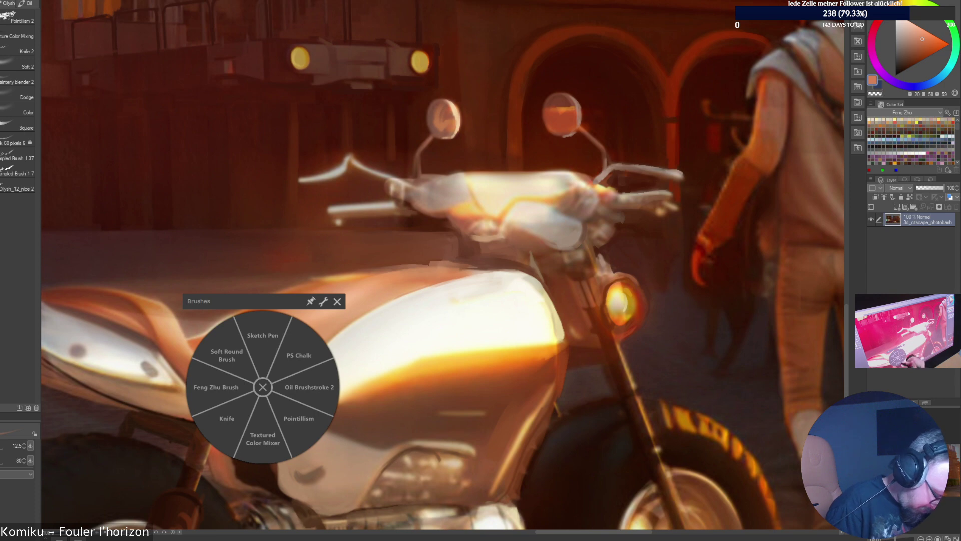
left_click(263, 439)
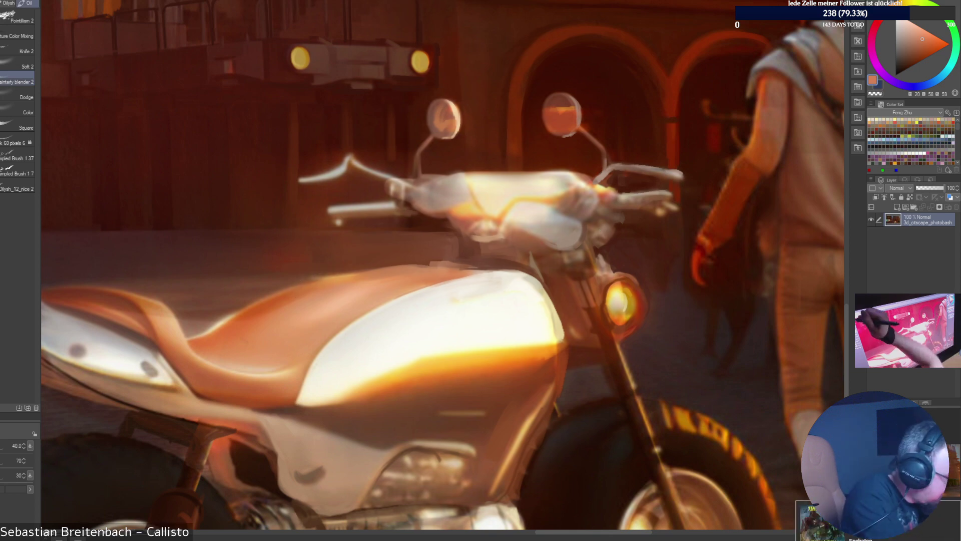
Touch up the seat's upper edge with sampled orange using the Half Strong oil brush at size 40, undoing the last stroke.
left_click(28, 4)
left_click(314, 281, "alt")
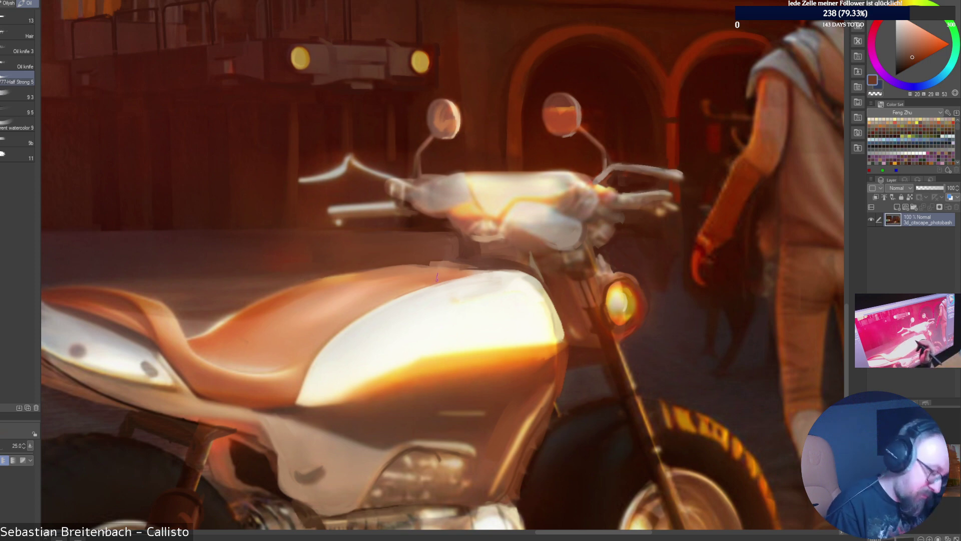
key("]")
key("]")
left_click(346, 276, "alt")
left_click_drag(325, 277, 381, 269)
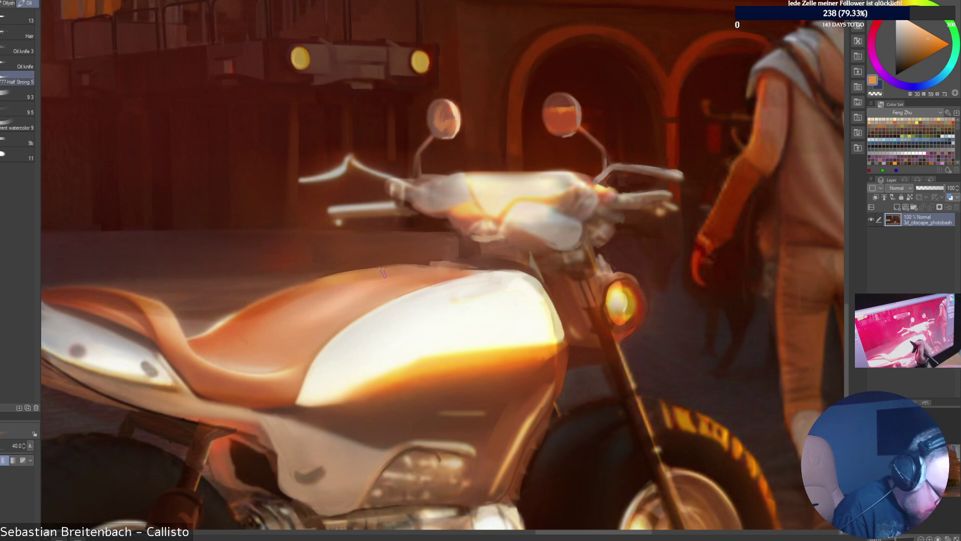
left_click_drag(383, 272, 378, 269)
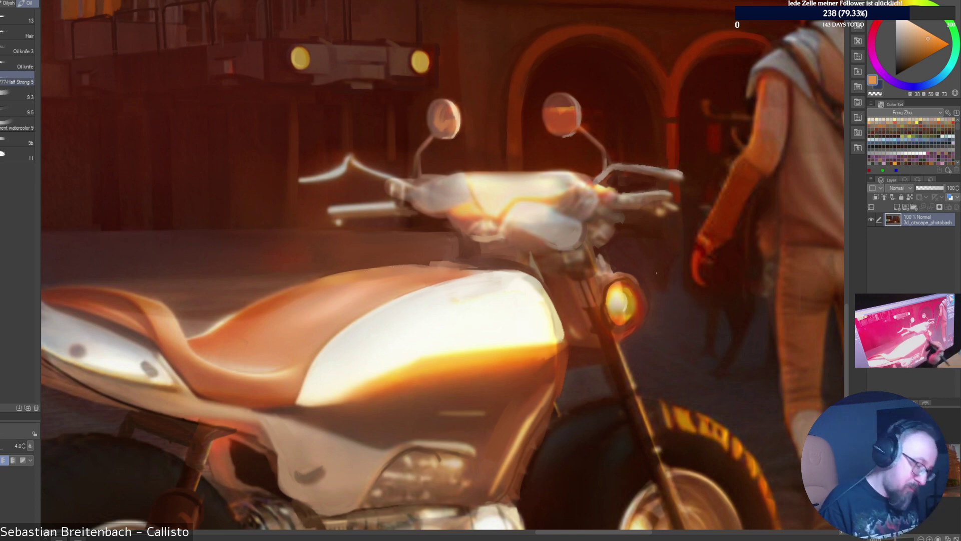
key("ctrl+z")
Extend the seat's front tip over the top of the fuel tank with sampled orange and brown tones.
left_click(391, 271, "alt")
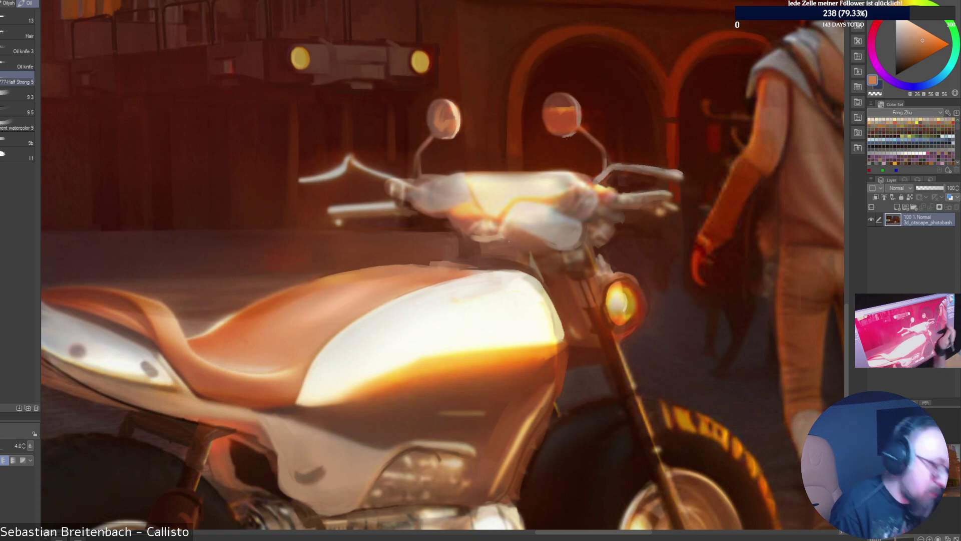
left_click(426, 256, "alt")
left_click(440, 267, "alt")
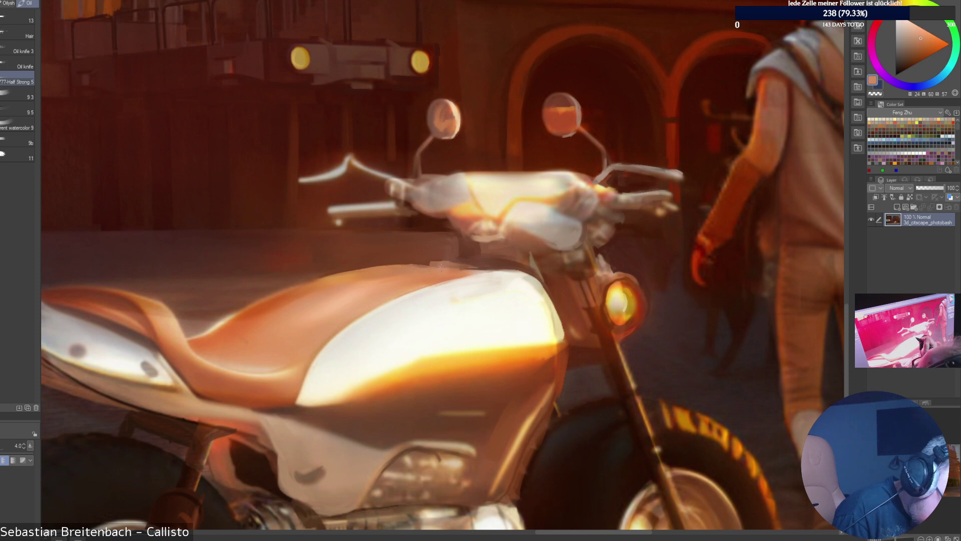
left_click_drag(433, 263, 462, 266)
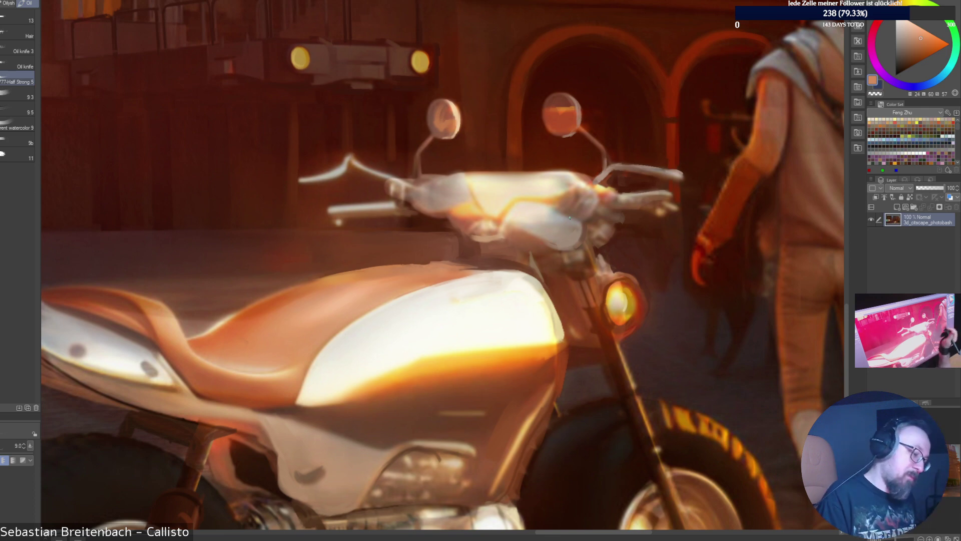
left_click(538, 268, "alt")
mouse_move(426, 261)
left_mouse_down()
mouse_move(448, 260)
mouse_move(432, 264)
left_mouse_up()
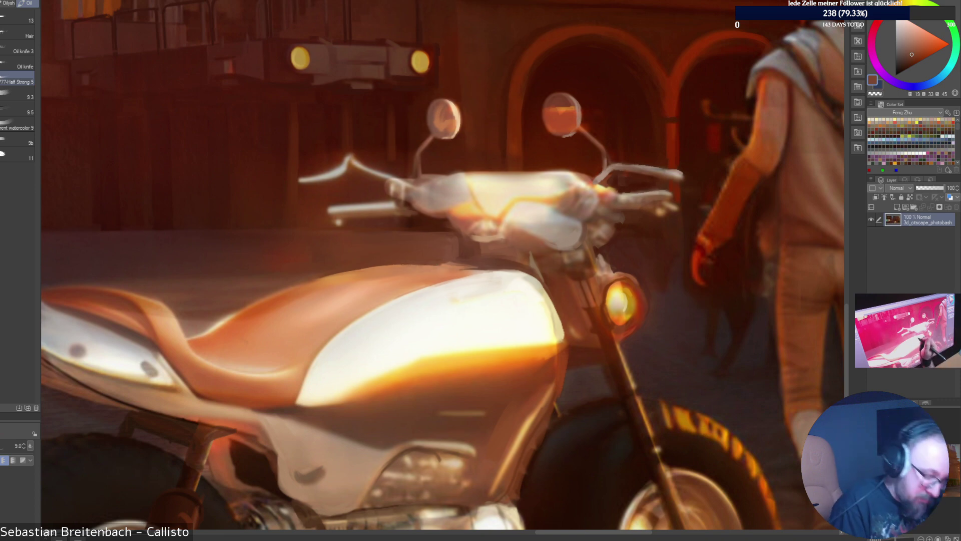
Sharpen the seat's front tip and its border with the tank using sampled reddish brown, orange and off-white.
left_click(439, 266, "alt")
left_click(447, 265, "alt")
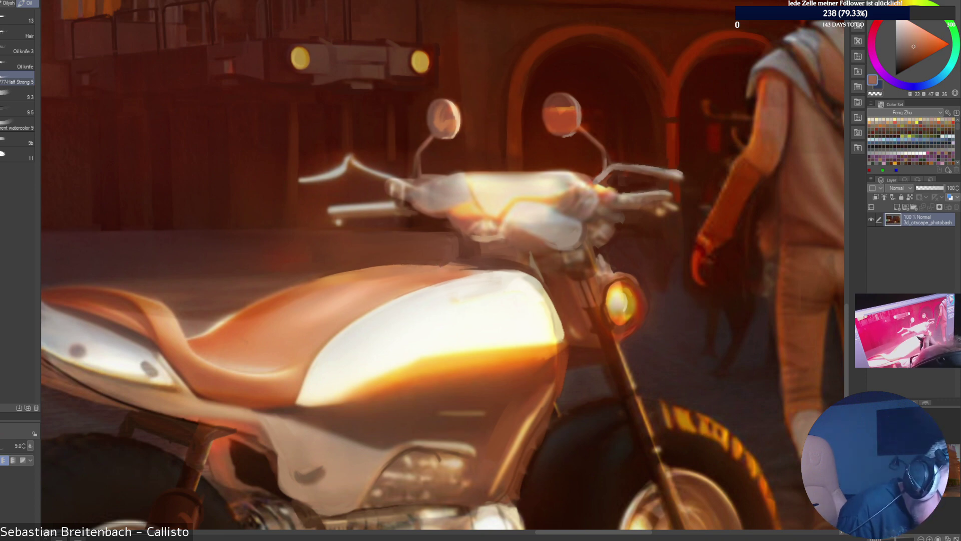
left_click(452, 265, "alt")
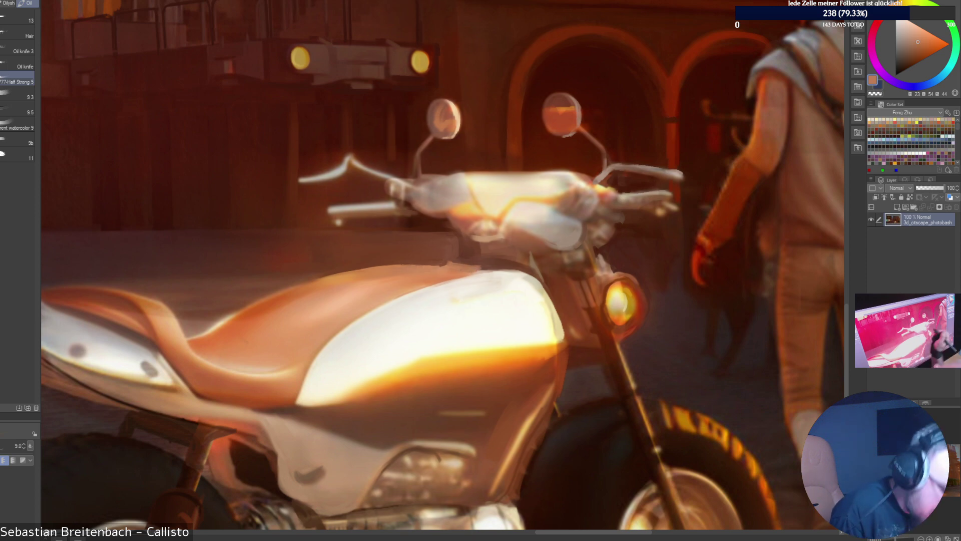
left_click(466, 278, "alt")
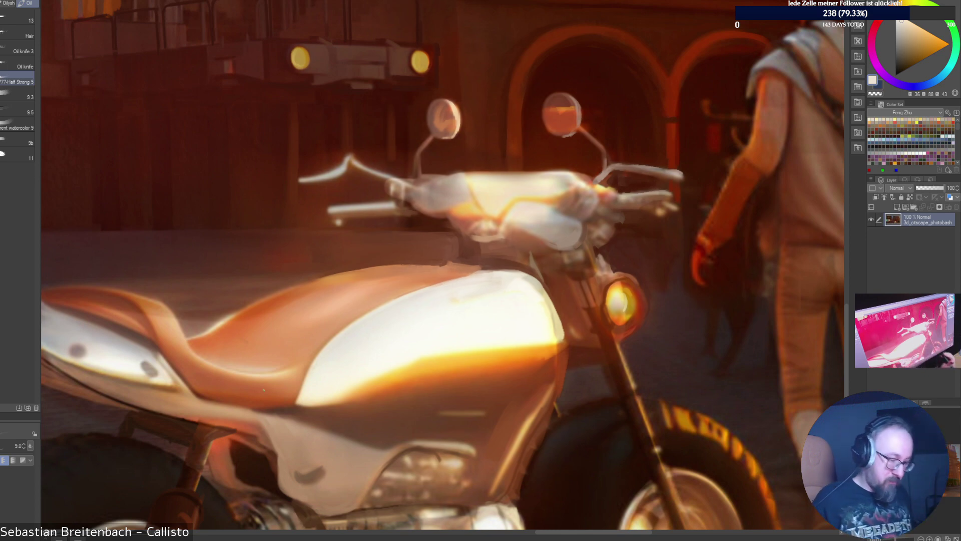
left_click(446, 265, "alt")
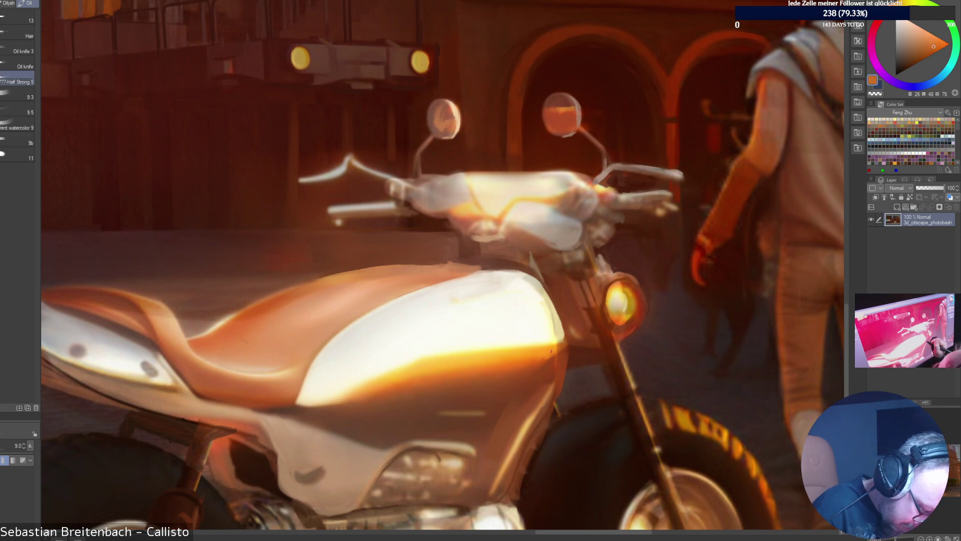
Refine the fuel tank's front corner and lower front edge with sampled orange, pale yellow, reddish brown and dark brown.
left_click(562, 345, "alt")
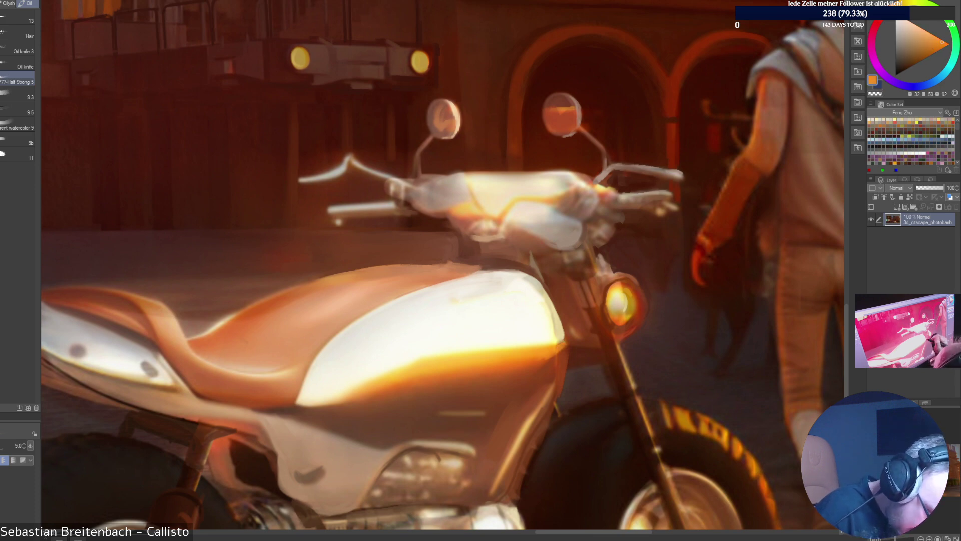
left_click(551, 339, "alt")
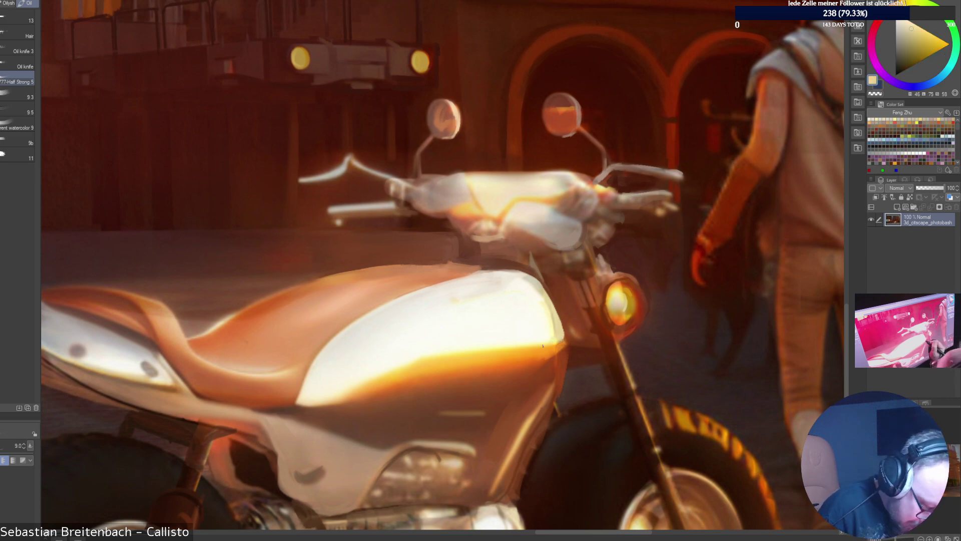
left_click(556, 345, "alt")
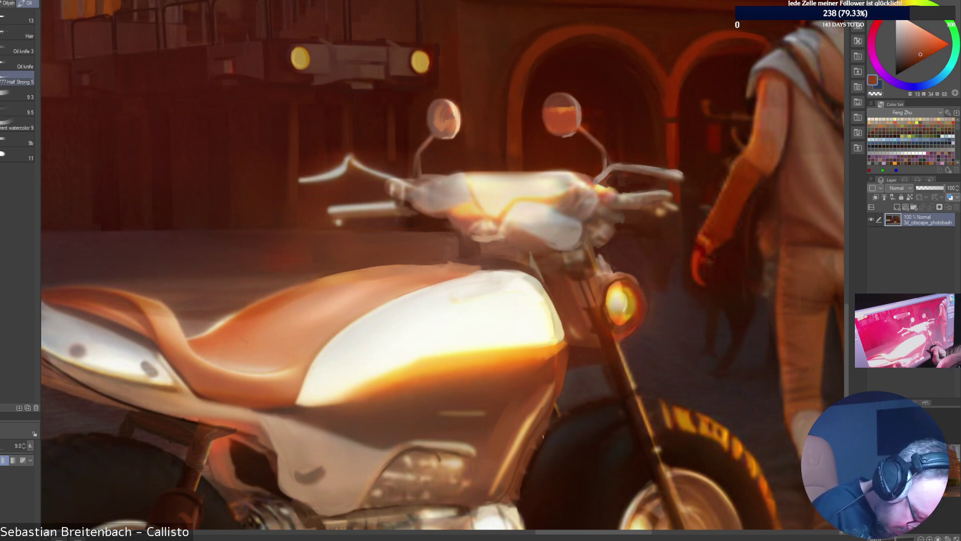
left_click(573, 412, "alt")
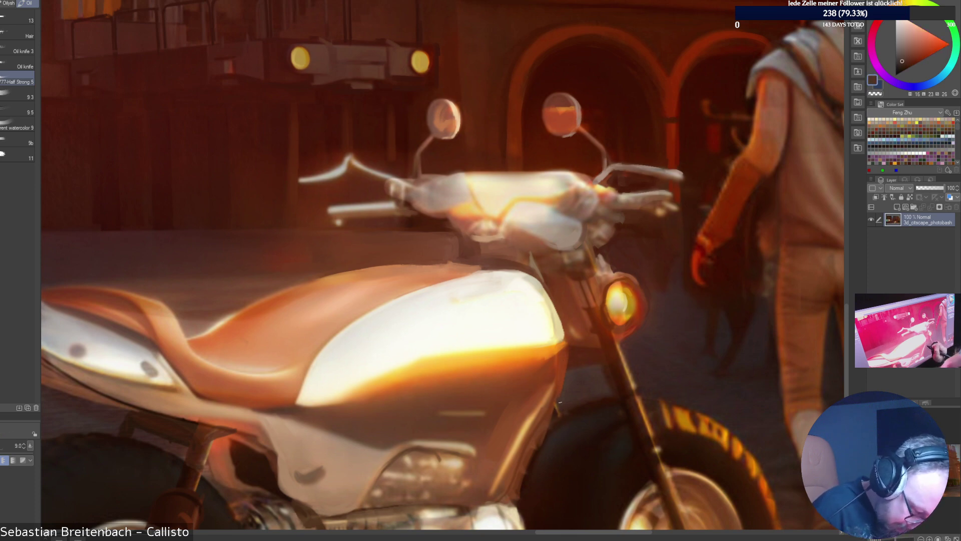
Rework the lower rim and glowing center of the turn signal with sampled reddish brown, orange and yellow tones.
left_click(633, 319, "alt")
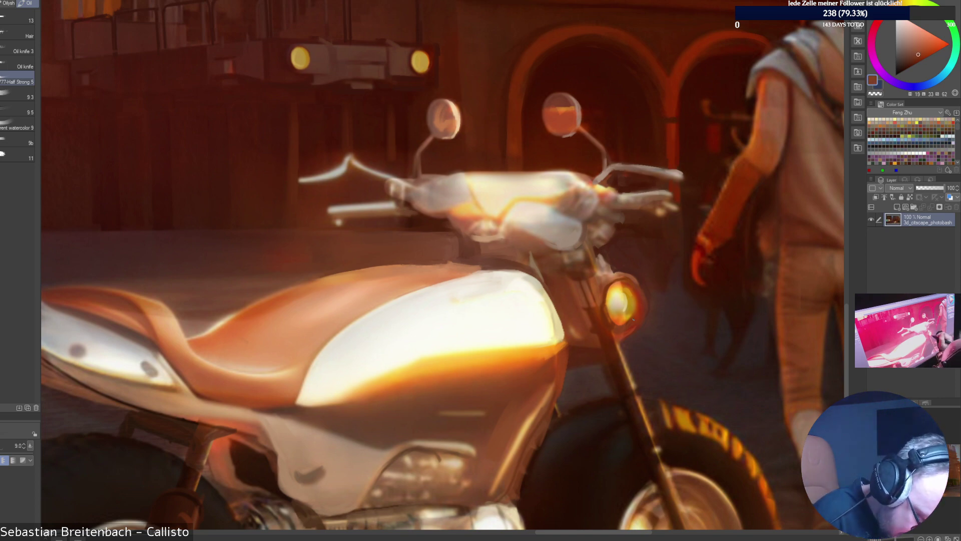
left_click(629, 311, "alt")
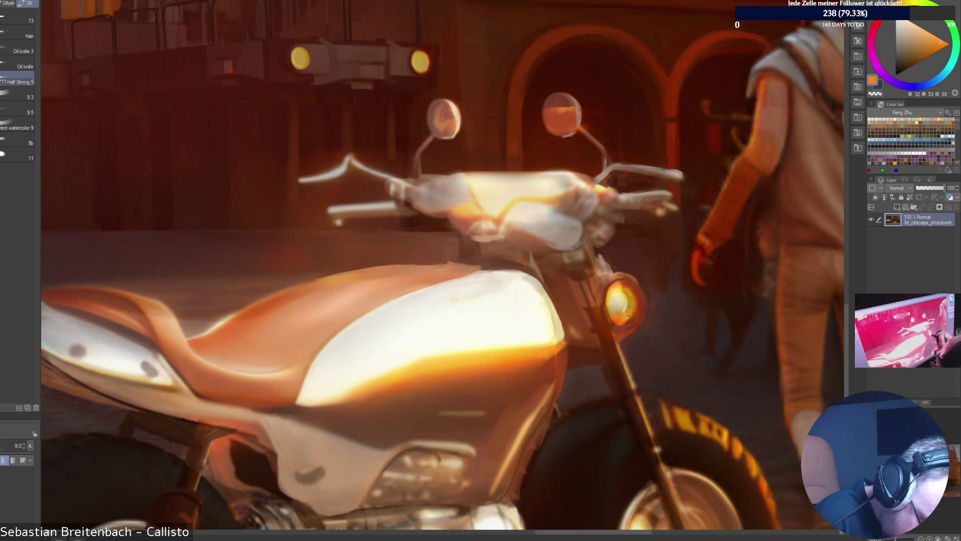
left_click(626, 302, "alt")
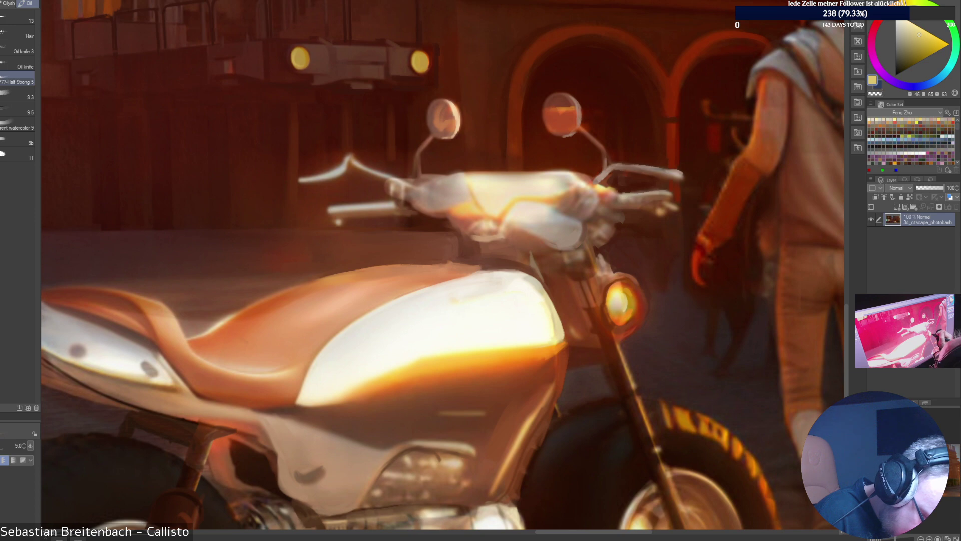
left_click(622, 306, "alt")
left_click(620, 302, "alt")
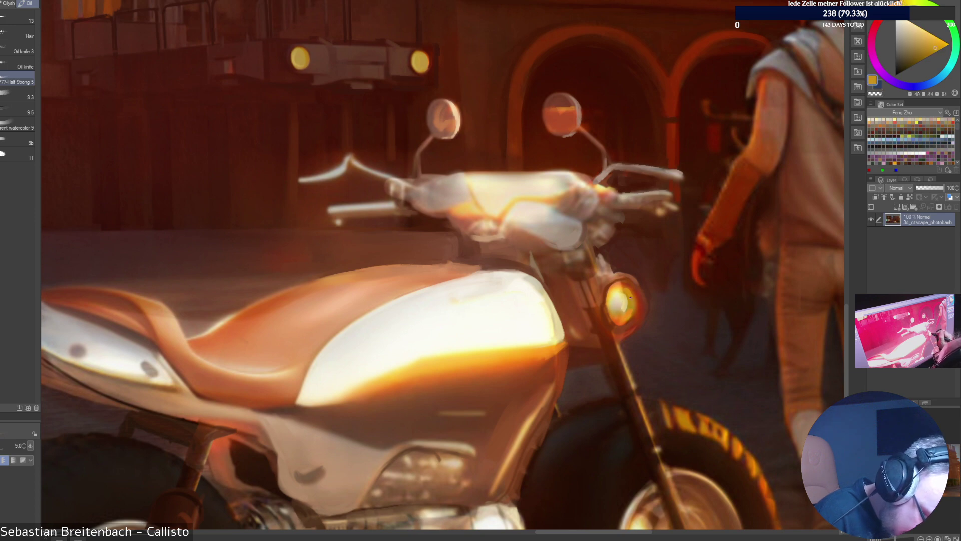
Define the upper rim of the turn signal with sampled brown, golden orange and dark red tones.
left_click(621, 284, "alt")
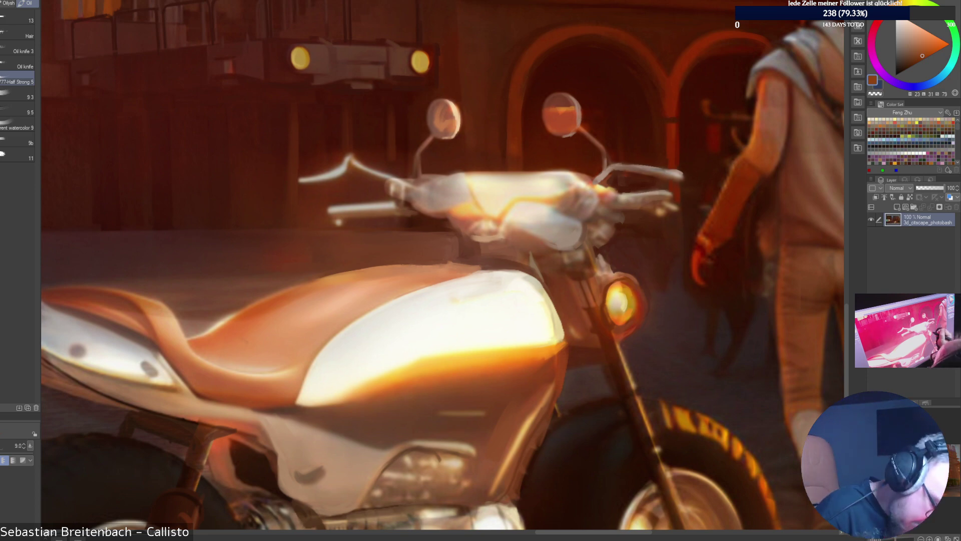
left_click(629, 292, "alt")
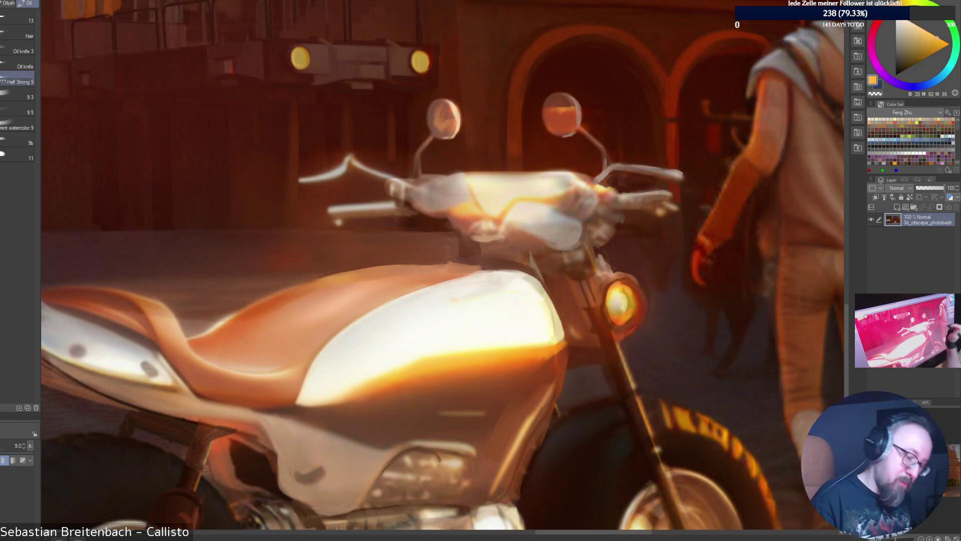
left_click(627, 283, "alt")
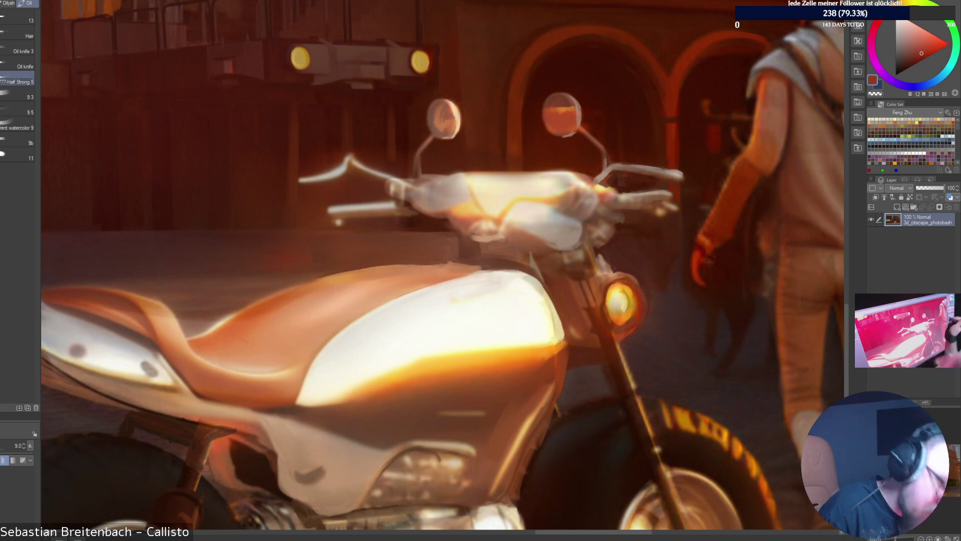
left_click(620, 276, "alt")
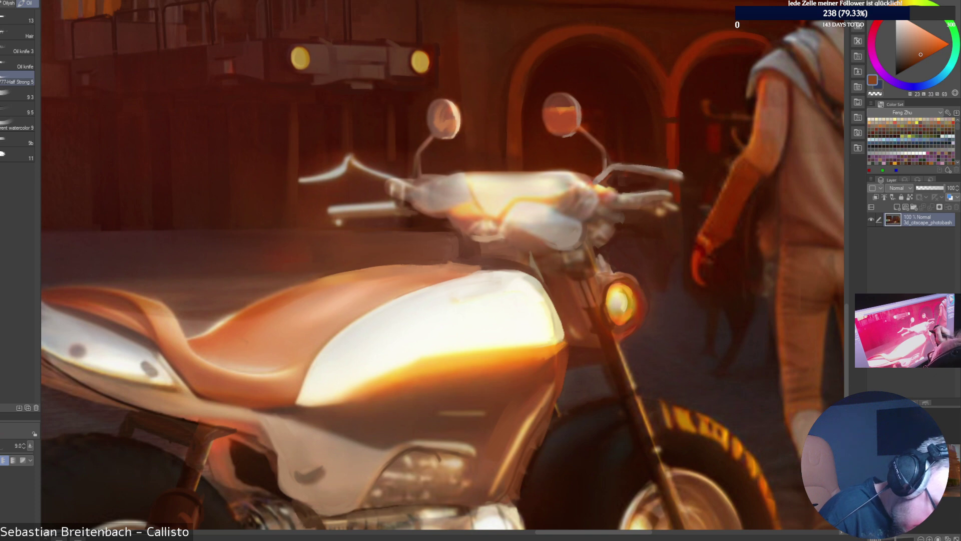
Refine the top of the front fork beside the turn signal with sampled dark red, brown and pinkish tones.
left_click(597, 256, "alt")
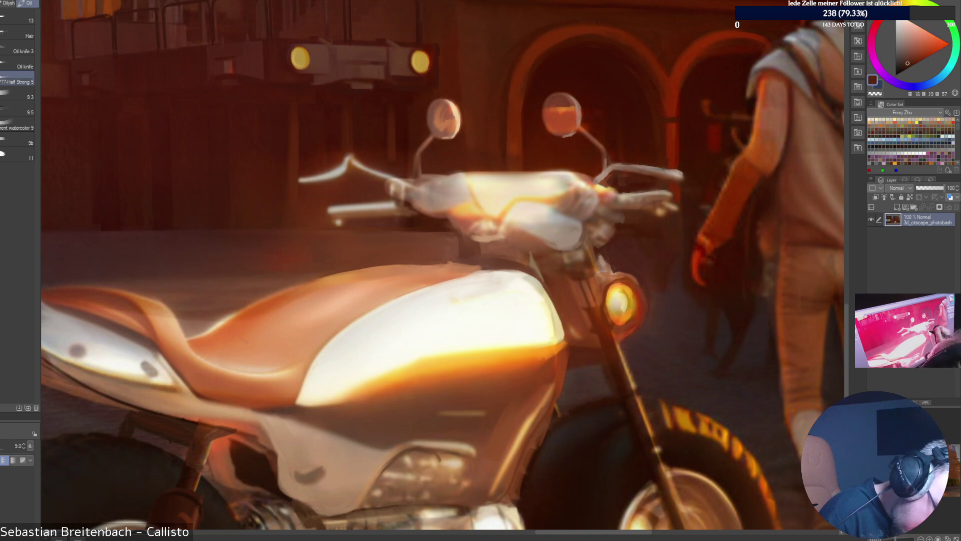
left_click(599, 263, "alt")
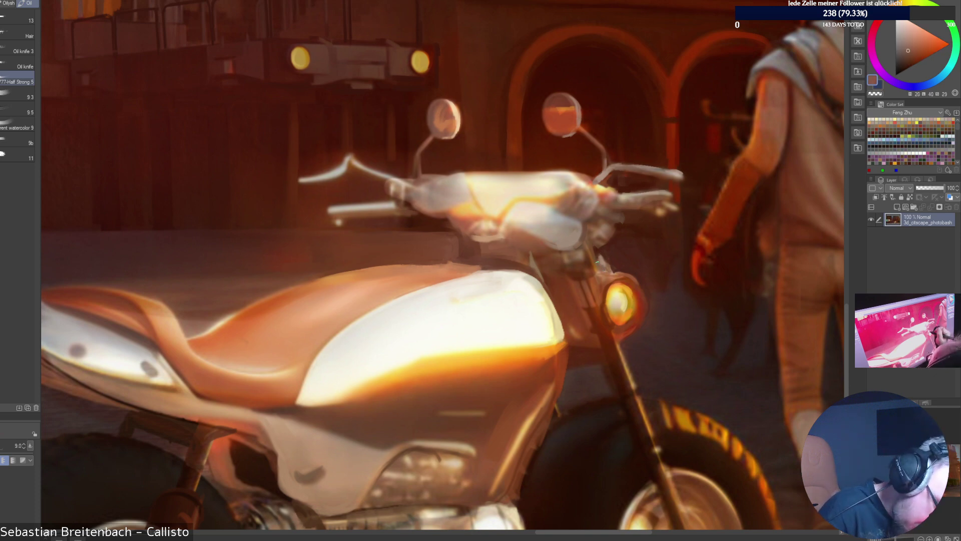
left_click(598, 269, "alt")
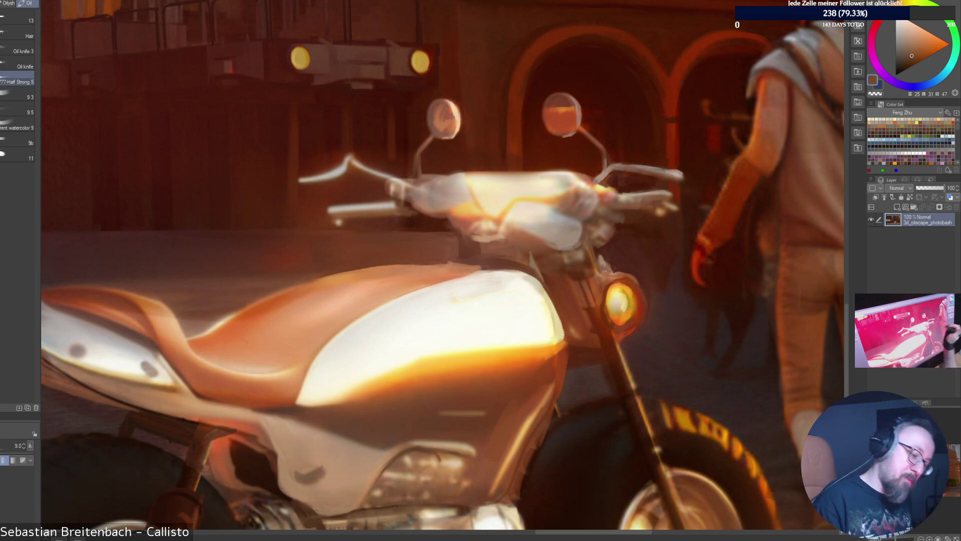
left_click(597, 275, "alt")
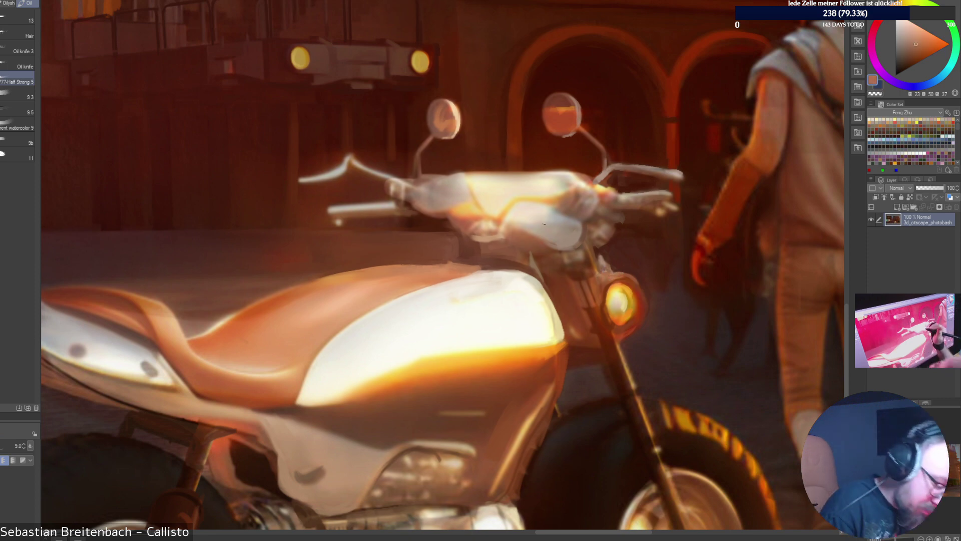
left_click(601, 261, "alt")
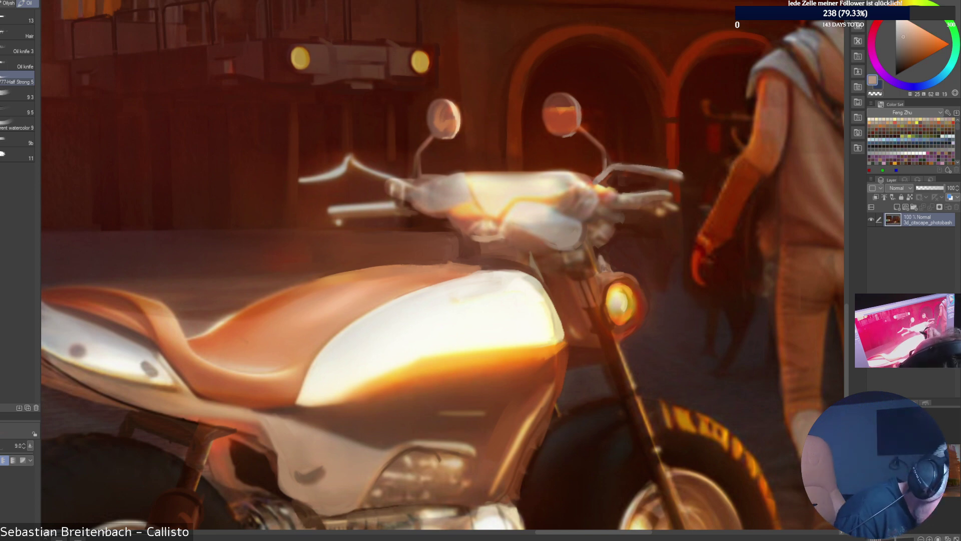
Paint a thin reflection line across the rear side of the handlebar fairing with sampled light orange and pinkish tones.
left_click(490, 219, "alt")
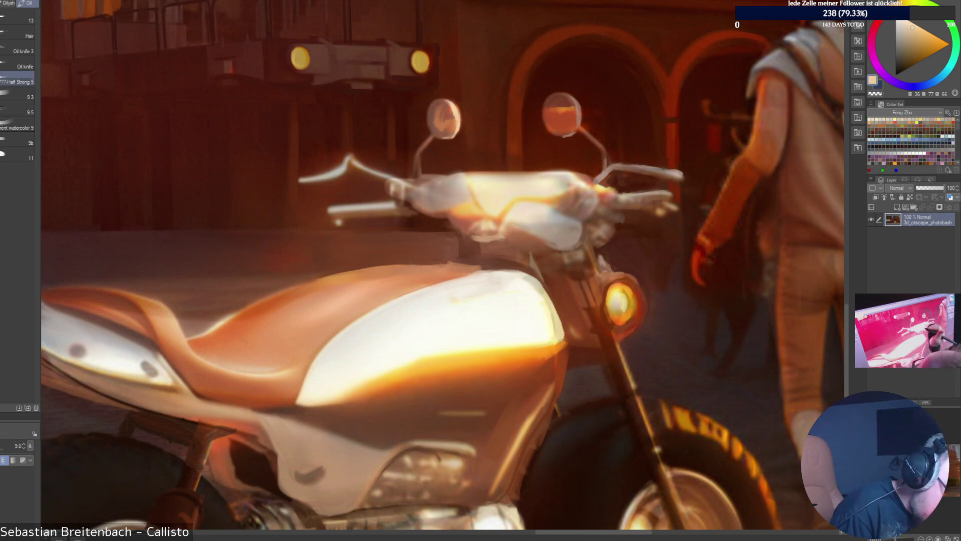
left_click(468, 210, "alt")
left_click_drag(426, 194, 450, 199)
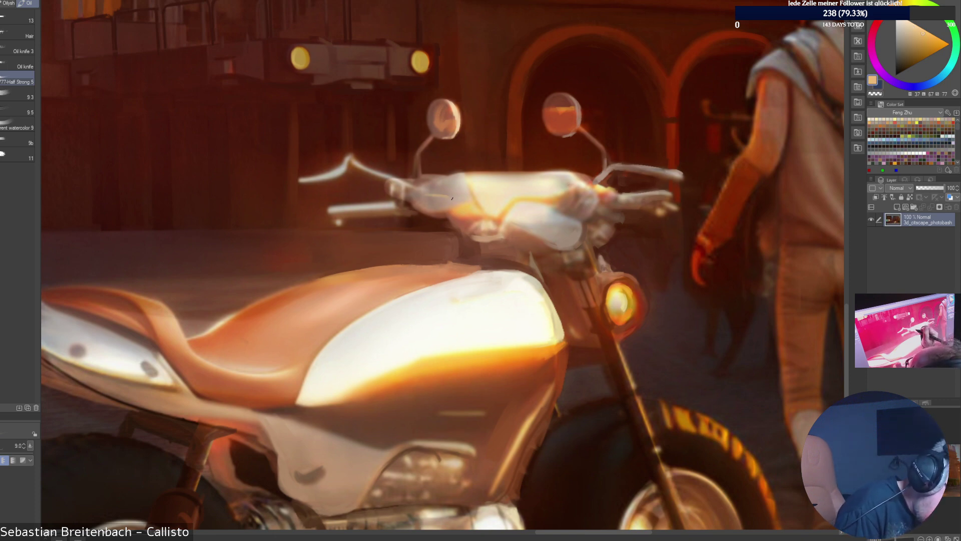
left_click(460, 200, "alt")
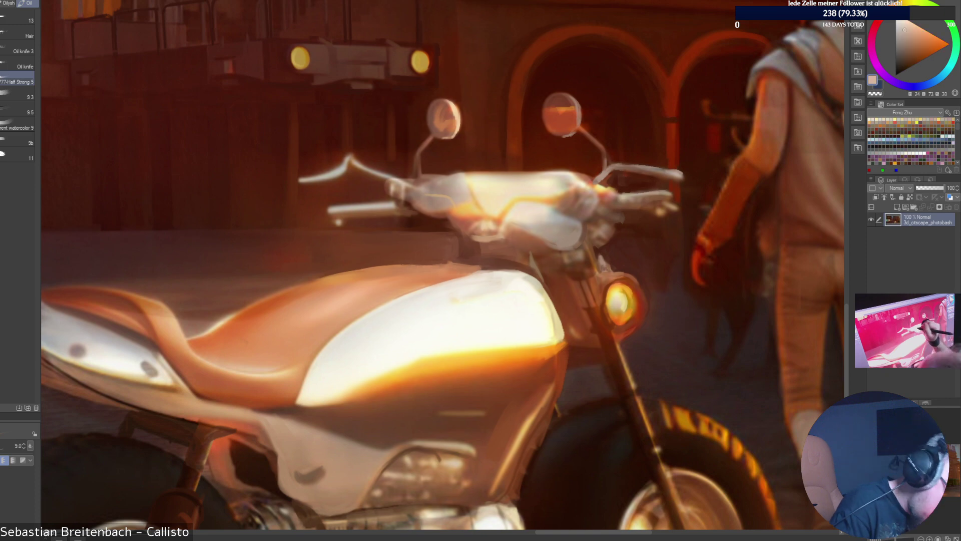
Brighten the handlebar fairing's edge and warm reflection line with sampled cream, yellow and golden orange.
left_click(478, 199, "alt")
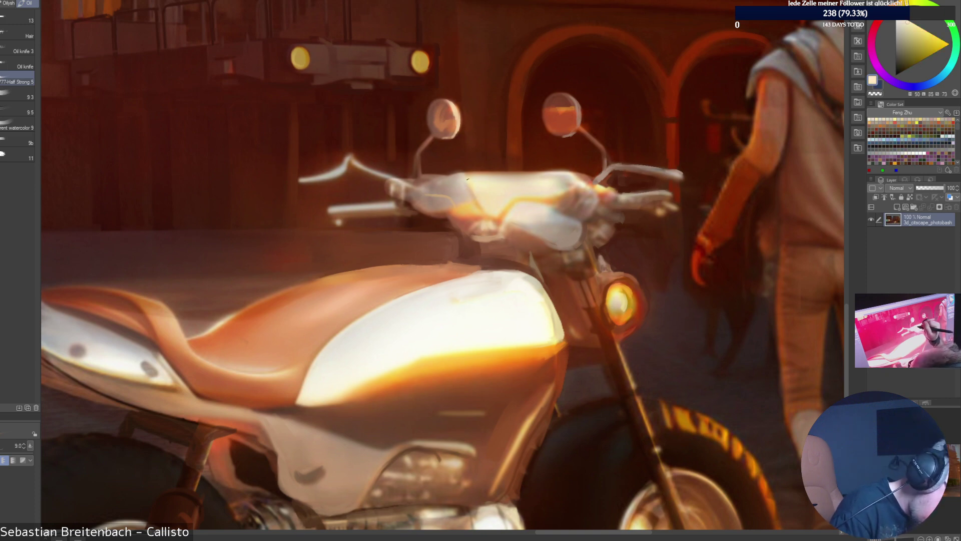
left_click(475, 196, "alt")
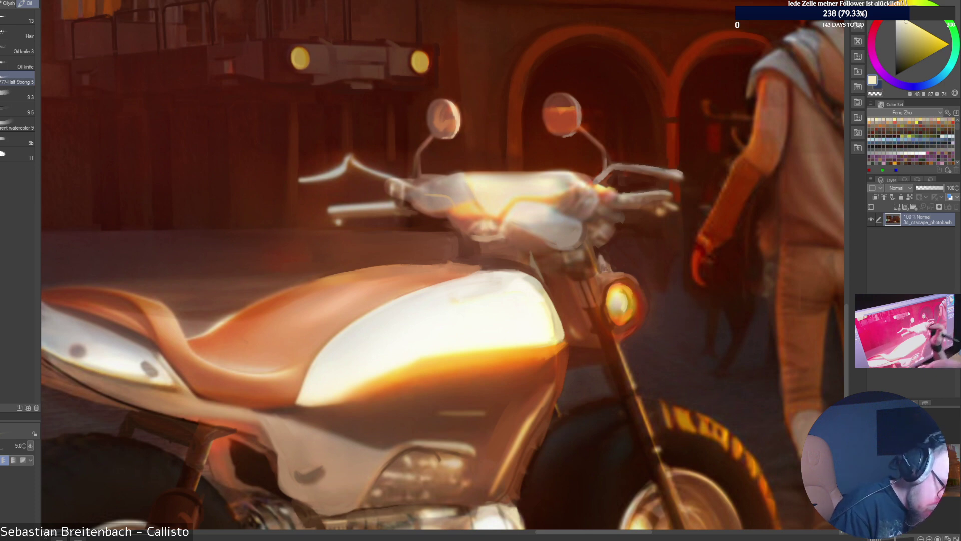
left_click(488, 206, "alt")
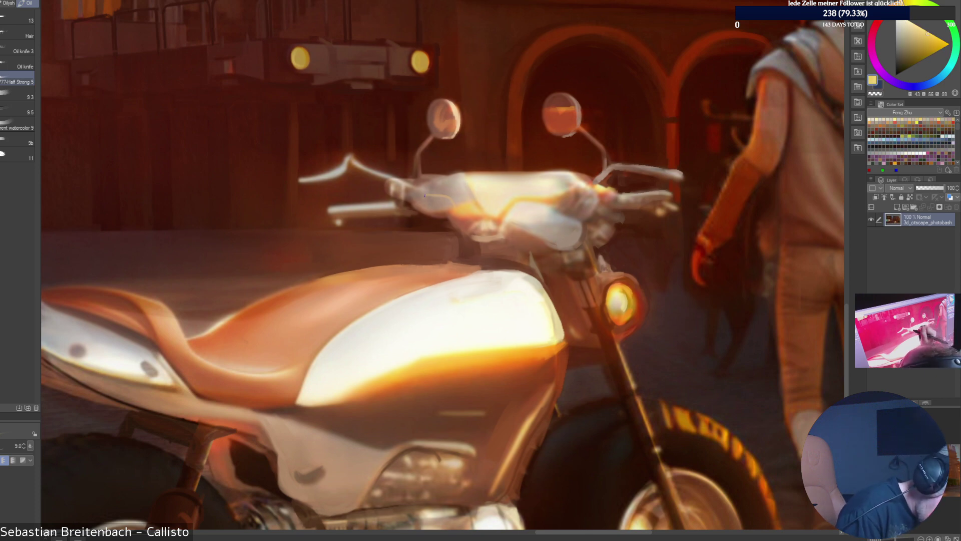
left_click(453, 205, "alt")
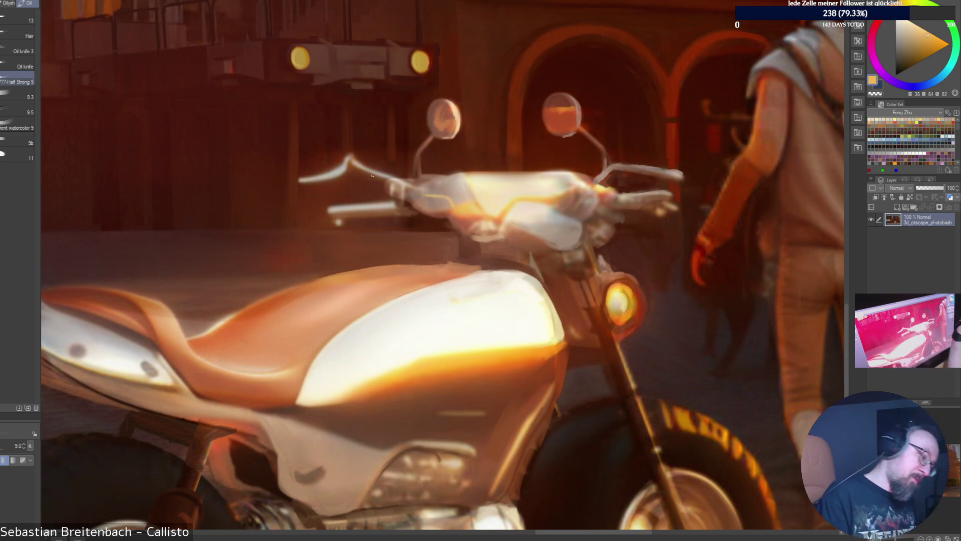
Smooth the upper edge of the handlebar fairing with sampled cream and warm grey tones.
left_click(488, 206, "alt")
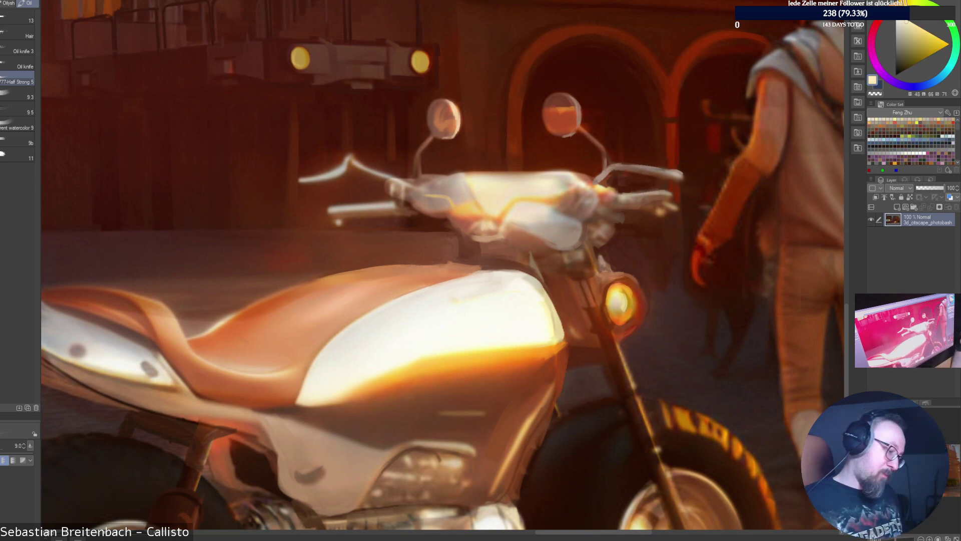
left_click(578, 184, "alt")
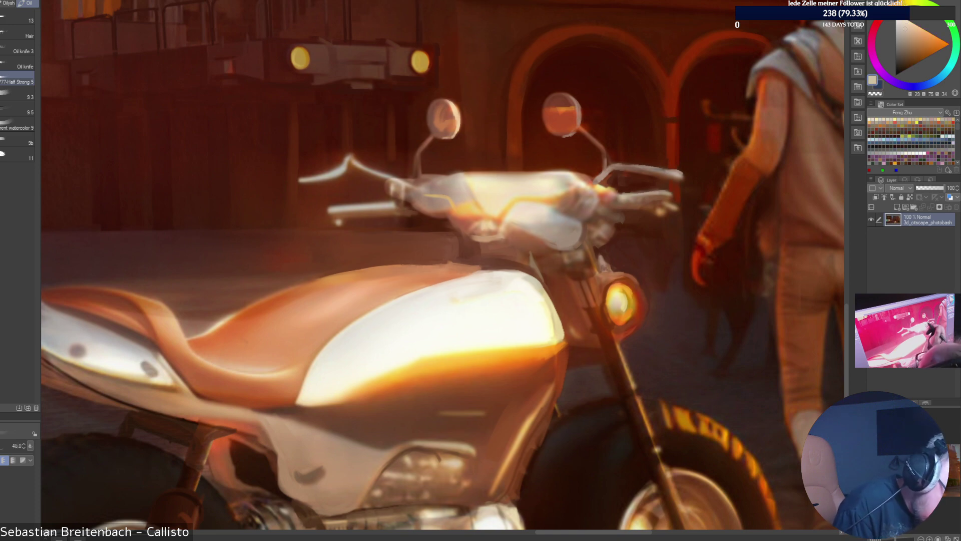
key("bracketleft")
left_click(467, 176, "alt")
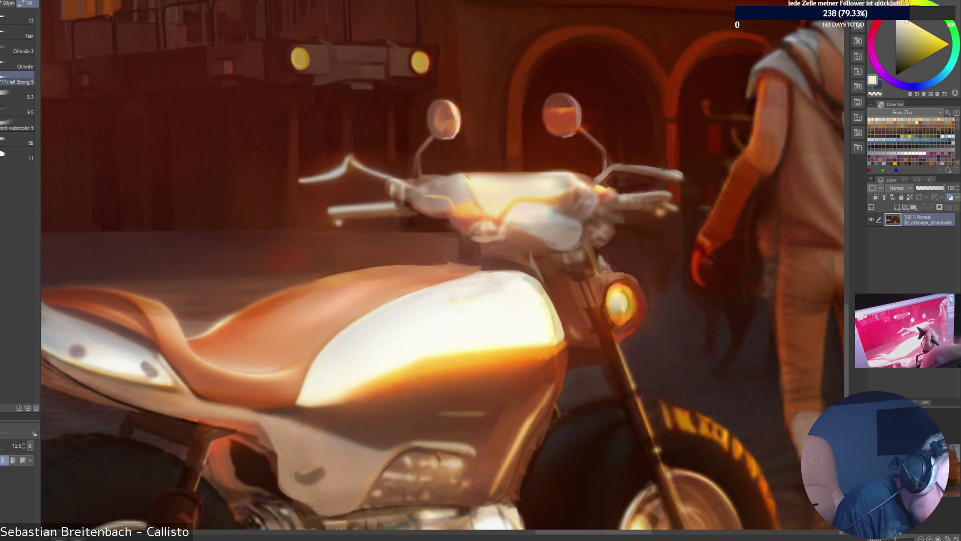
left_click_drag(471, 177, 533, 175)
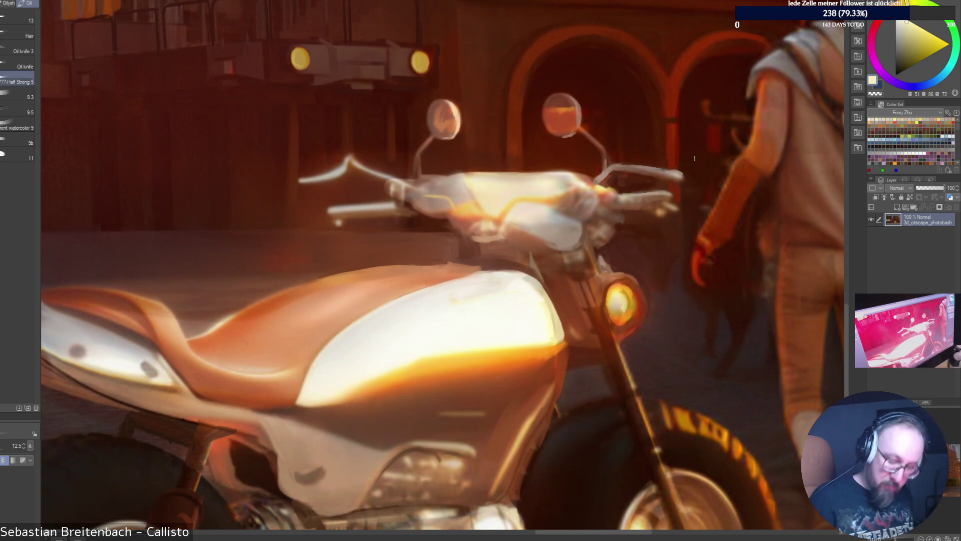
Touch up the handlebar area and fuel tank with sampled pinkish, orange-brown and near-white tones while judging the full image.
key("ctrl+0")
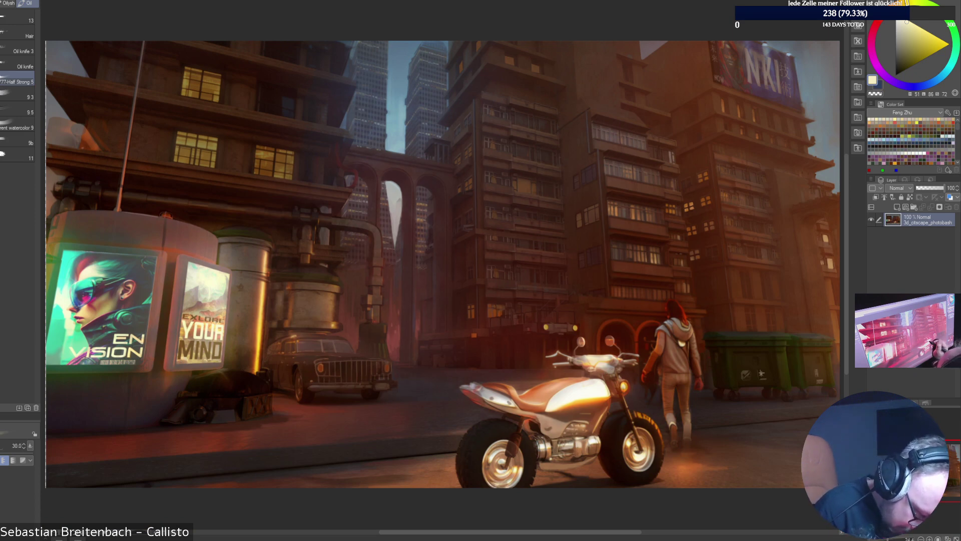
left_click(591, 368, "alt")
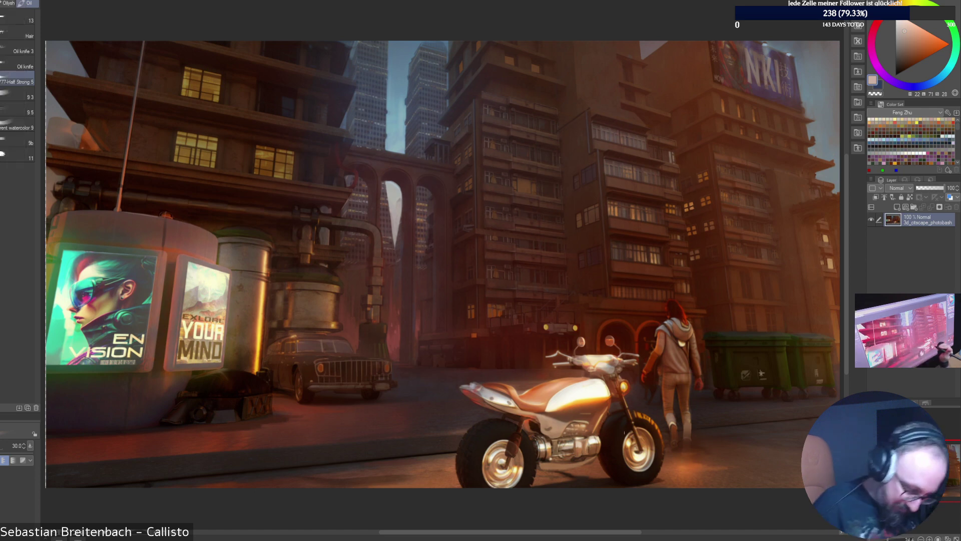
key("[")
key("[")
key("[")
left_click(596, 401, "alt")
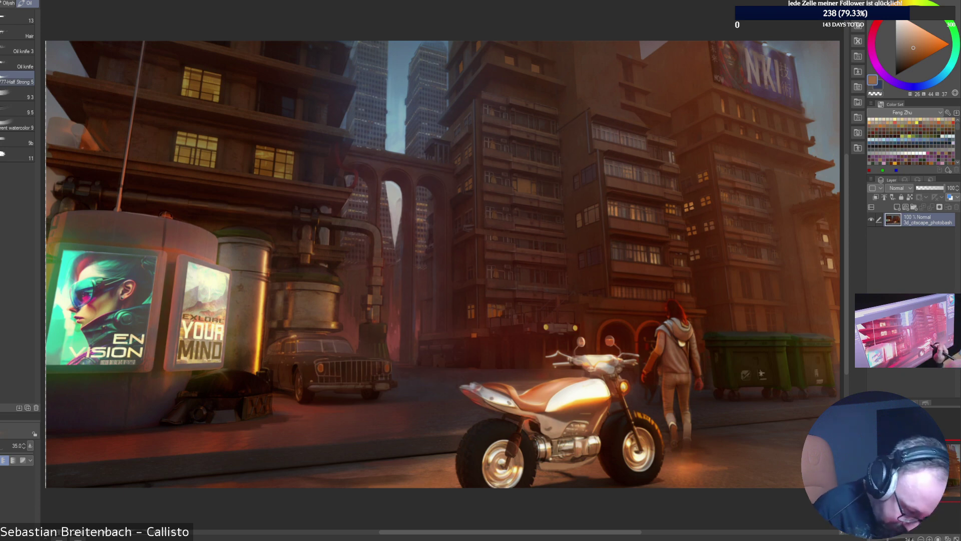
left_click(583, 388, "alt")
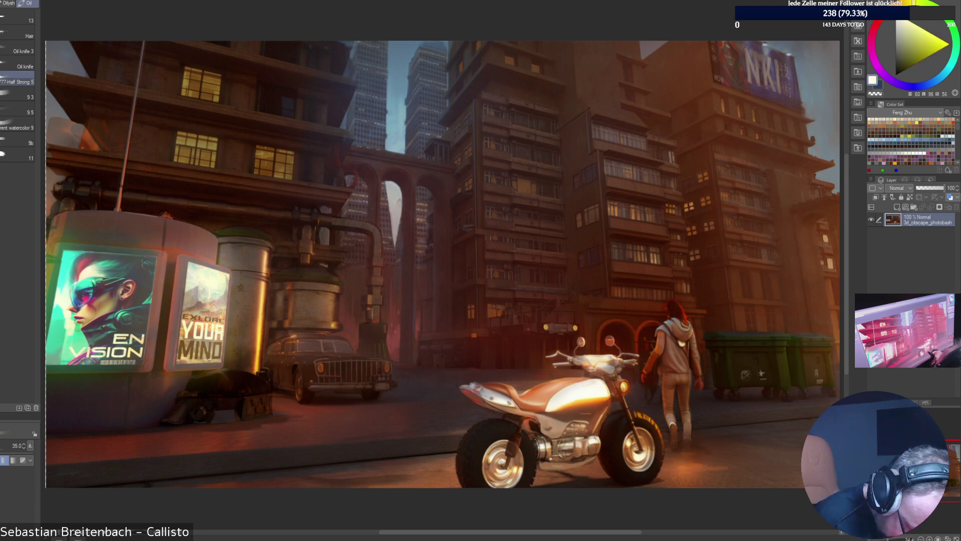
Touch up the motorcycle's underbody and the side panel below the seat with sampled peach, cream and dark brown tones.
left_click(557, 466, "alt")
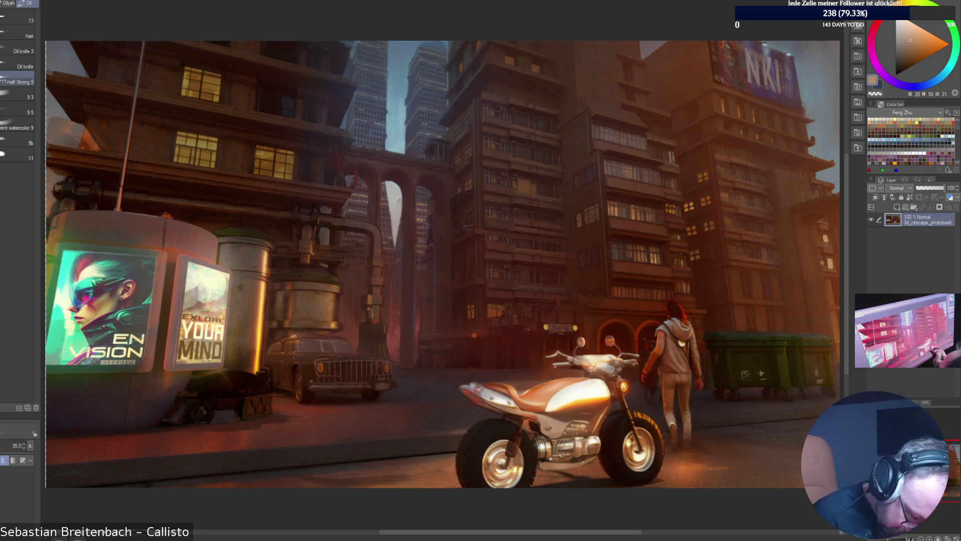
key("x")
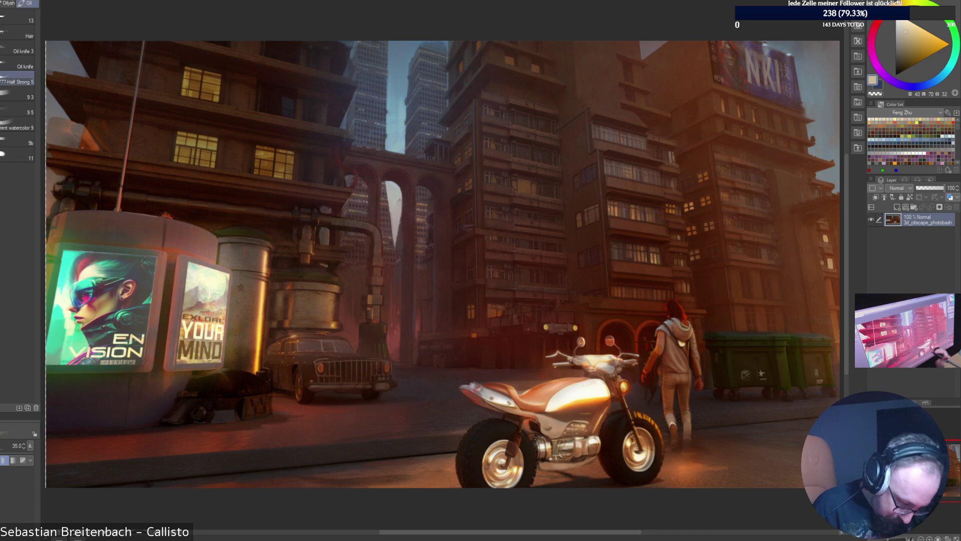
left_click(527, 429, "alt")
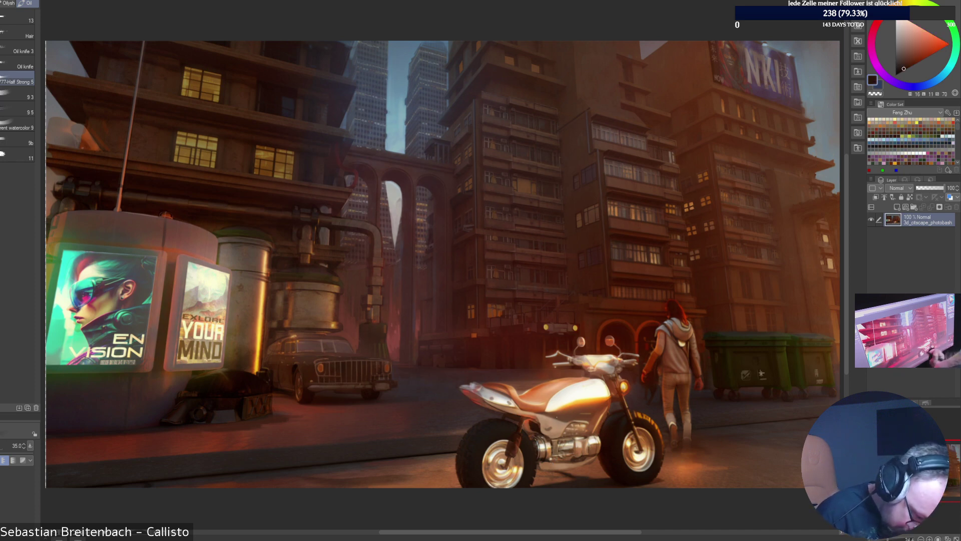
left_click(542, 411, "alt")
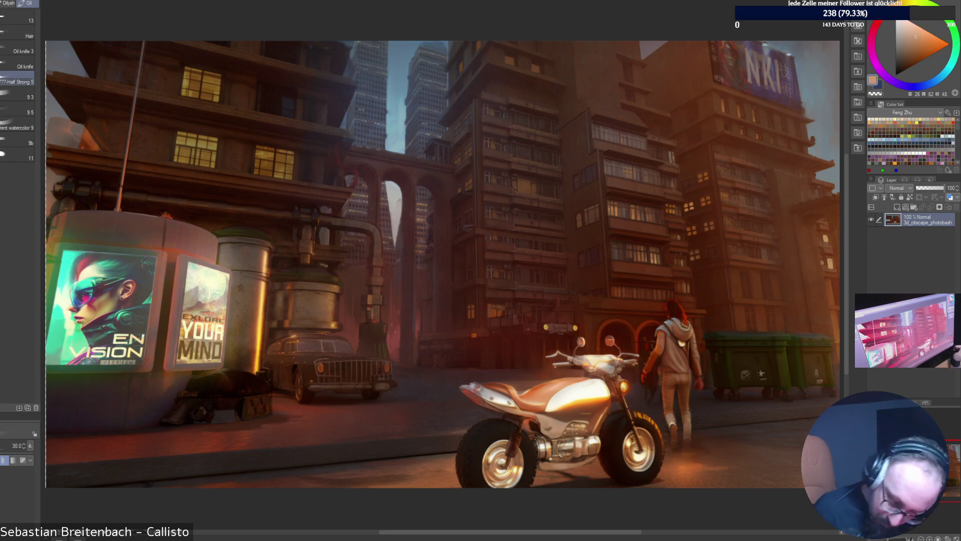
Define the rear shock absorber with sampled dark and reddish brown, and add a golden highlight along its front edge.
scroll(568, 486, "up", 5)
left_click_drag(442, 248, 486, 278)
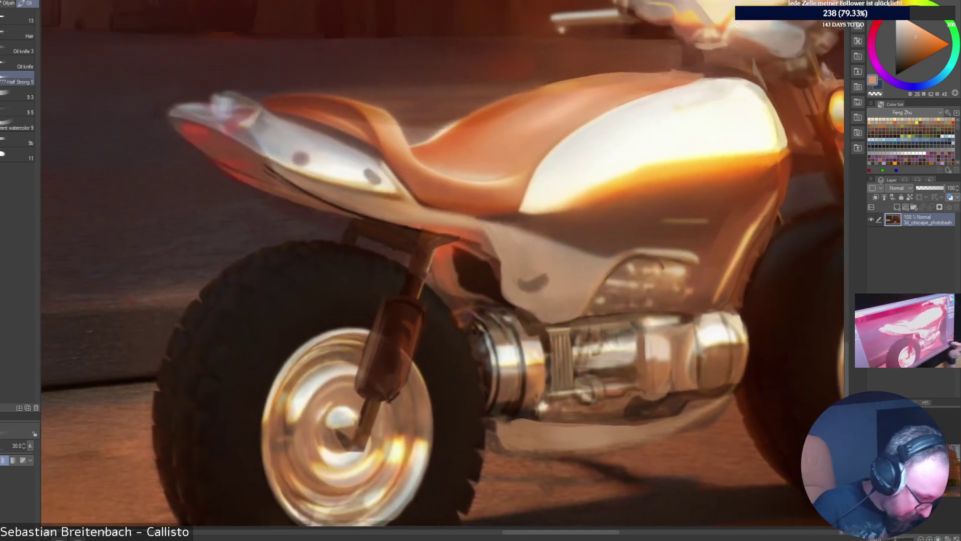
key("bracketleft")
left_click(390, 340, "alt")
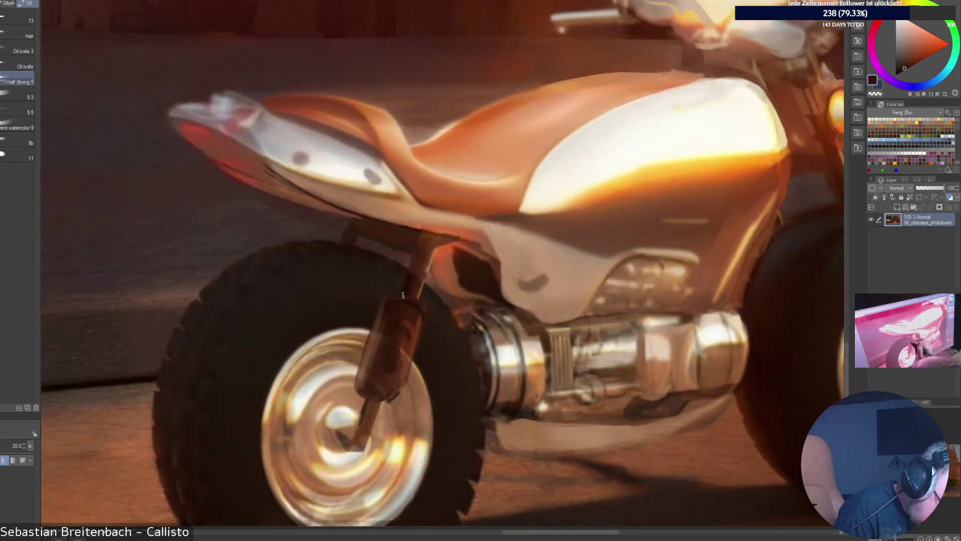
key("bracketleft")
left_click(379, 333, "alt")
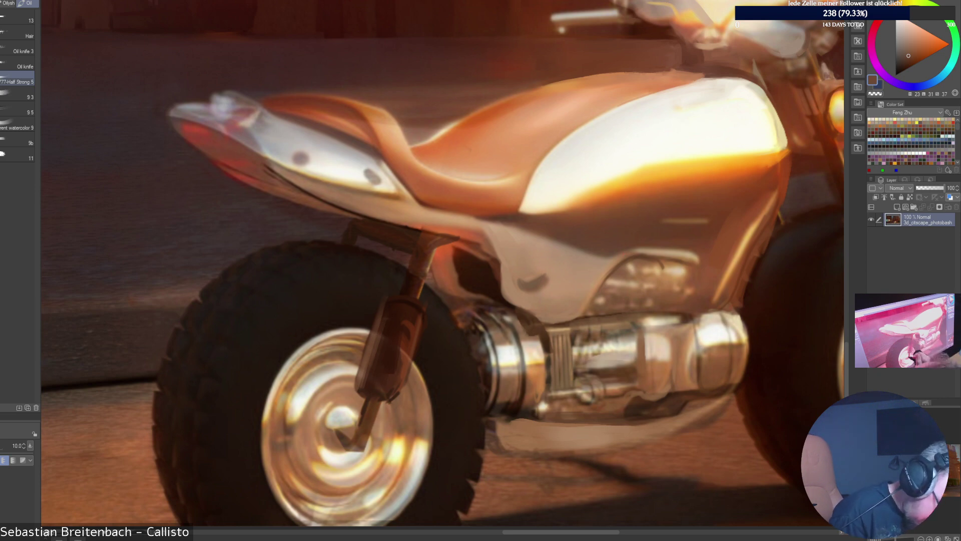
left_click(416, 362, "alt")
mouse_move(410, 342)
left_mouse_down()
mouse_move(399, 380)
mouse_move(404, 344)
mouse_move(395, 379)
mouse_move(398, 356)
mouse_move(390, 392)
mouse_move(408, 363)
mouse_move(394, 395)
mouse_move(409, 357)
mouse_move(367, 436)
left_mouse_up()
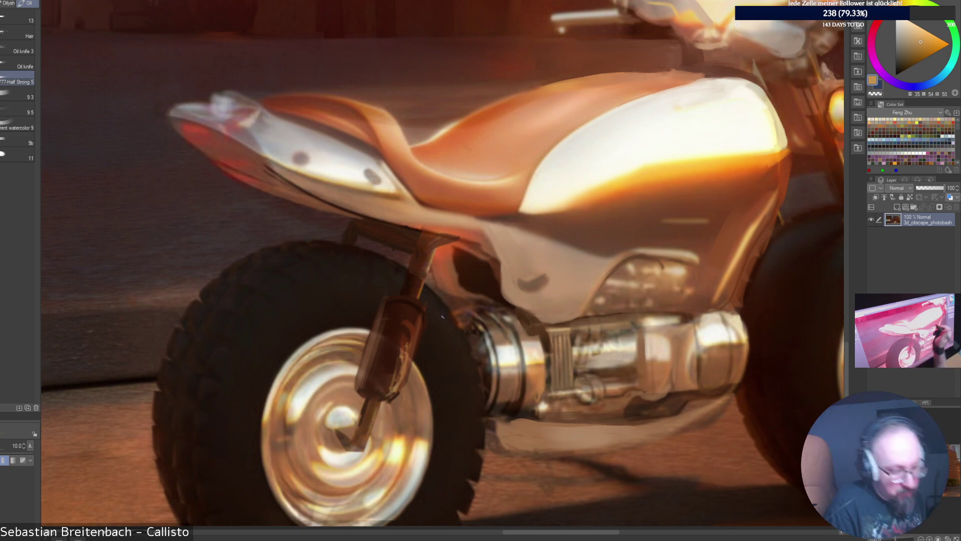
Refine the lower end and rear edge of the rear shock's cylinder with sampled dark brown, reddish-brown and light grey tones.
left_click(384, 395, "alt")
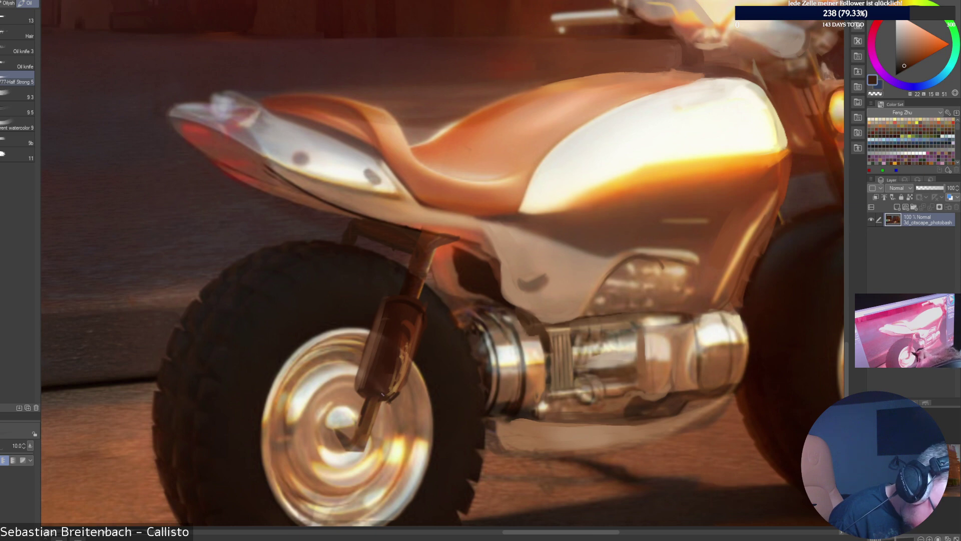
left_click(383, 394, "alt")
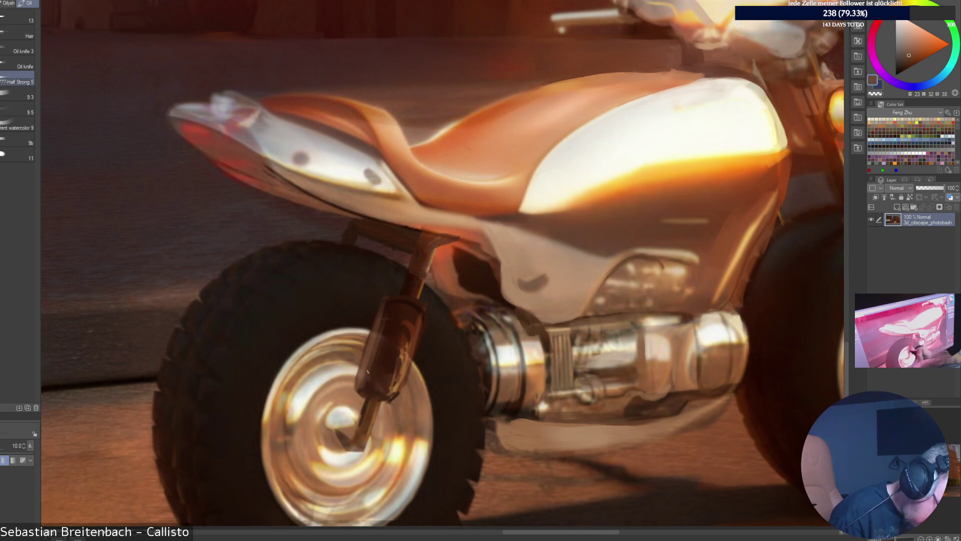
mouse_move(369, 380)
left_mouse_down()
mouse_move(377, 387)
mouse_move(360, 383)
left_mouse_up()
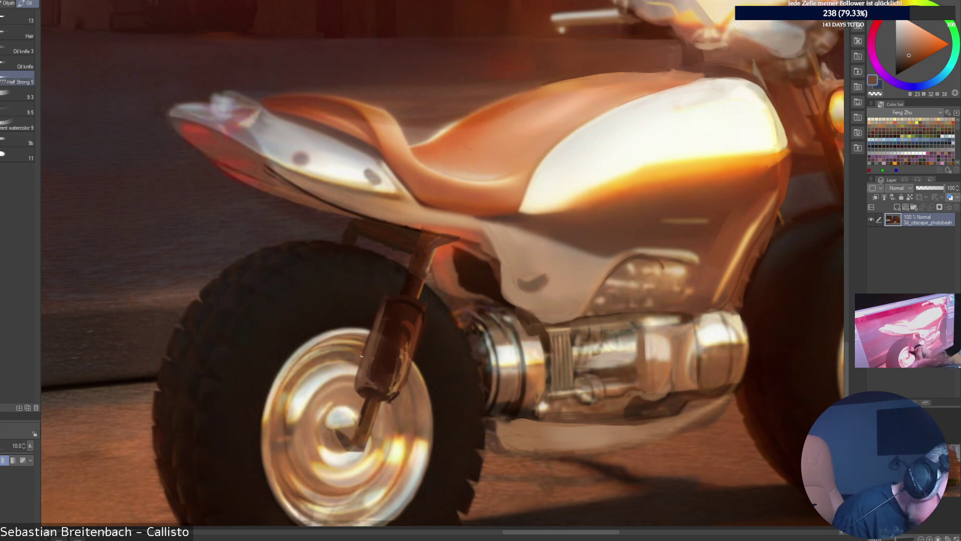
left_click(371, 340, "alt")
left_click_drag(372, 338, 366, 360)
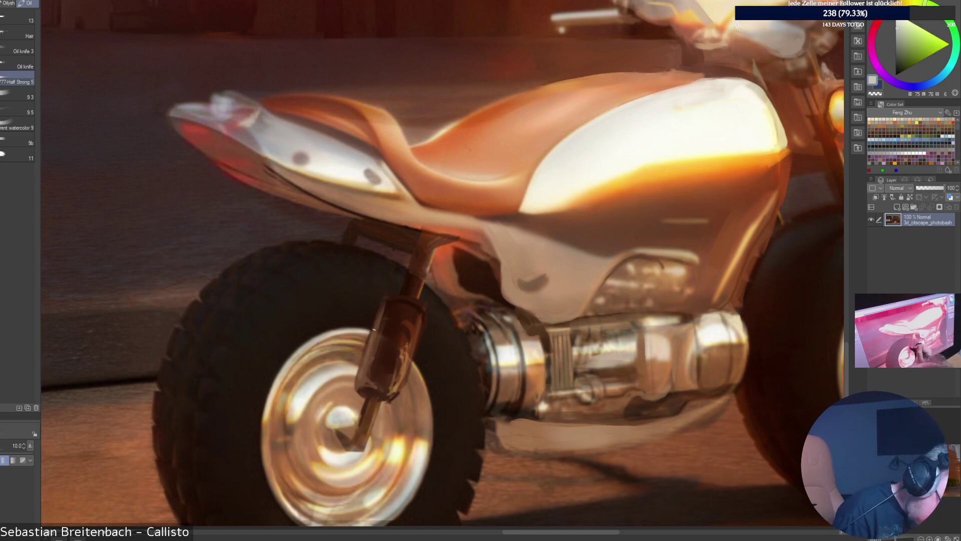
left_click(368, 350, "alt")
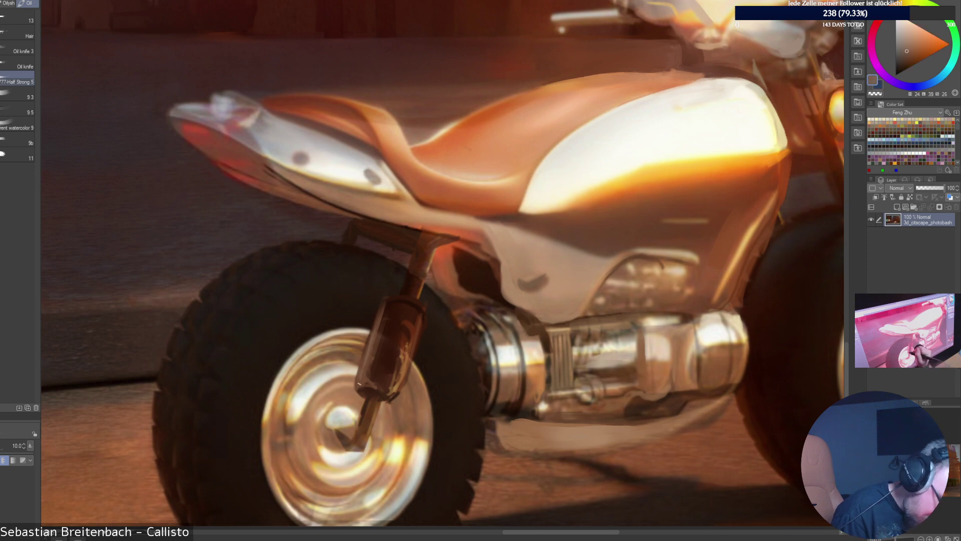
Clean up the rear shock's collar, upper rod and mounting bracket with sampled near-black, dark red and brown tones.
left_click(386, 303, "alt")
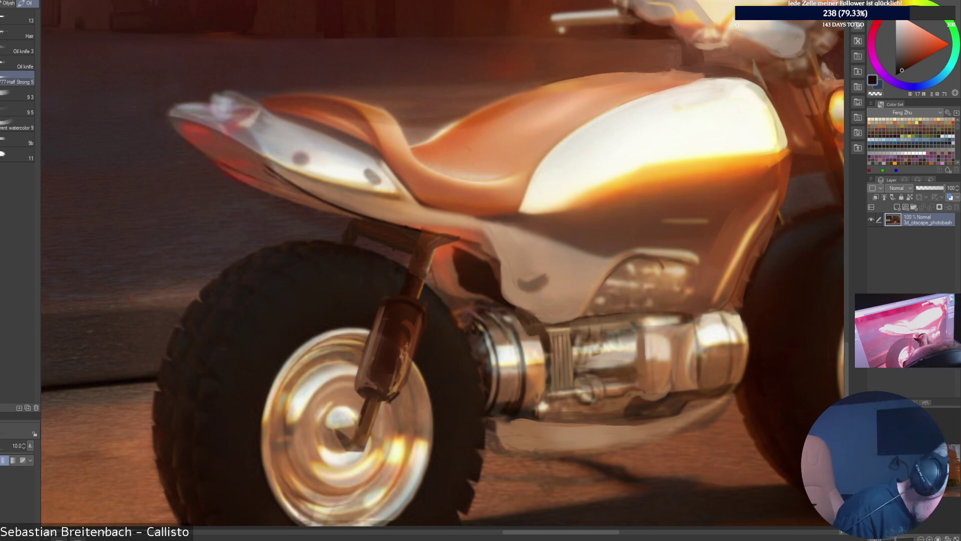
left_click(410, 253, "alt")
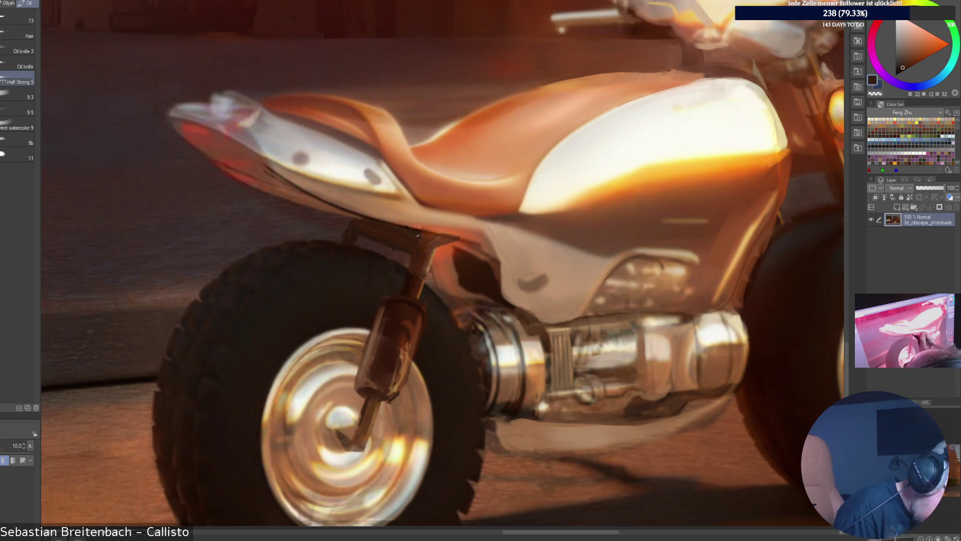
left_click(417, 238, "alt")
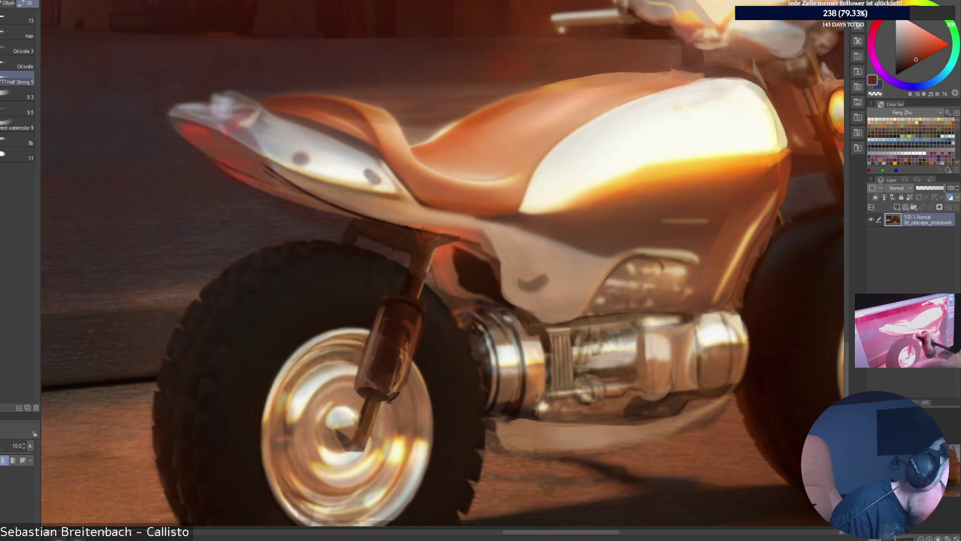
left_click(415, 247, "alt")
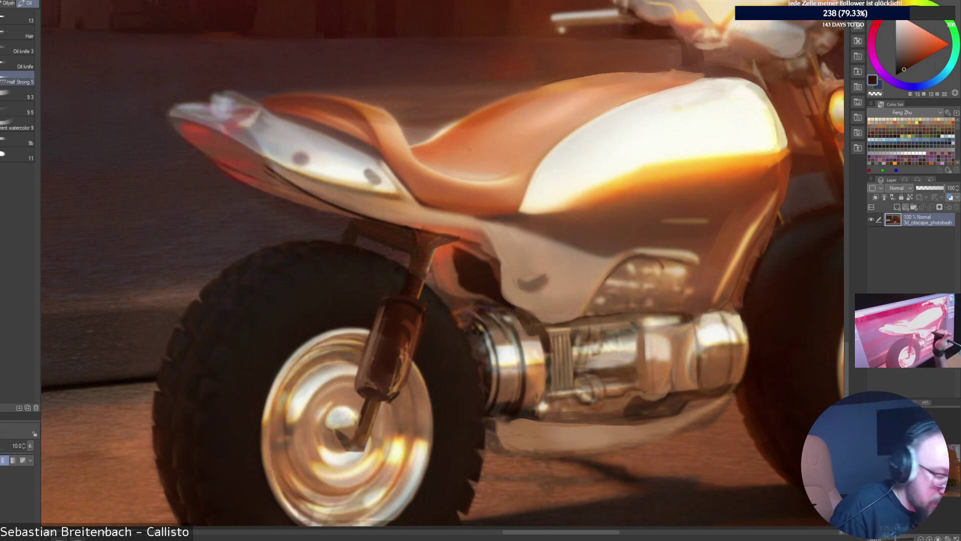
left_click(415, 272, "alt")
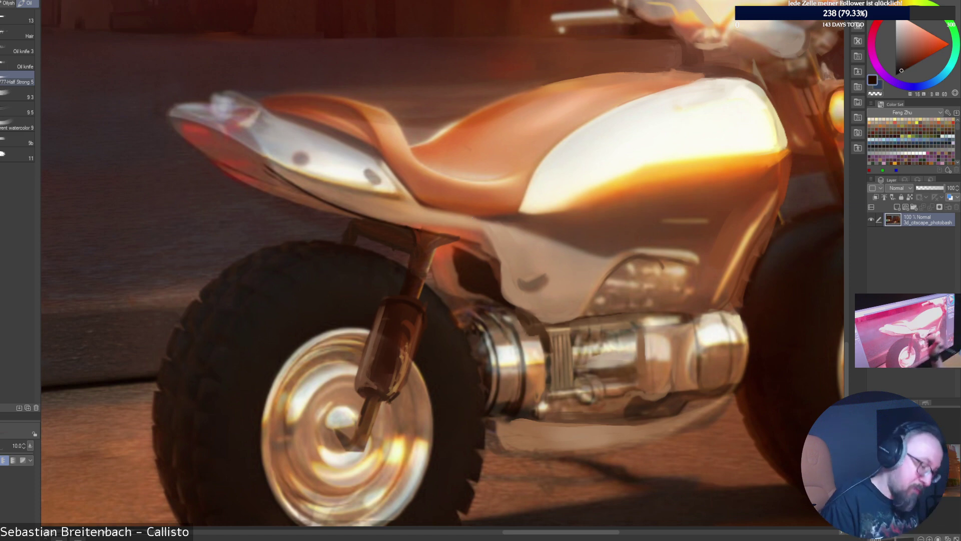
left_click(424, 271, "alt")
left_click(426, 270, "alt")
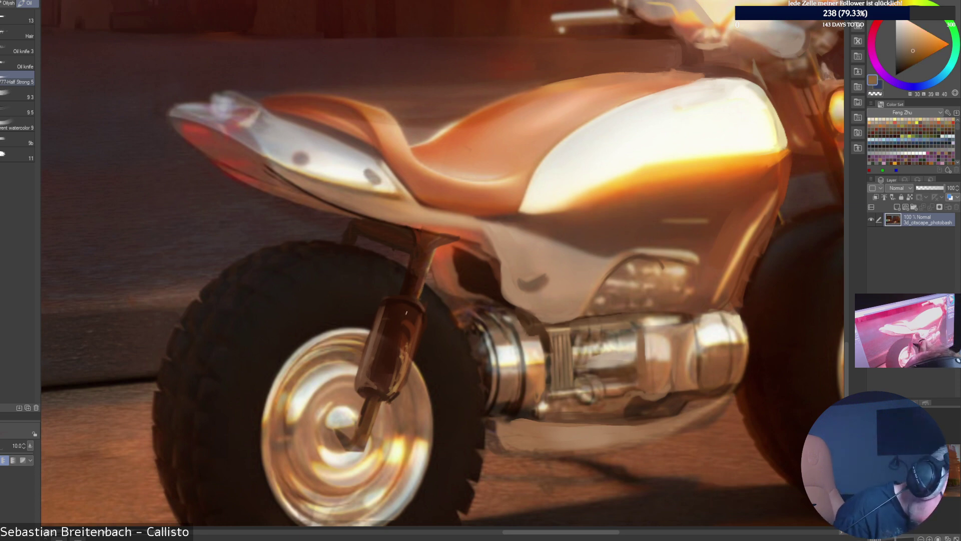
Blend the shading on the rear shock's cylinder in sampled brown tones, using brush sizes 35 and 20.
key("]")
key("]")
key("]")
key("]")
key("]")
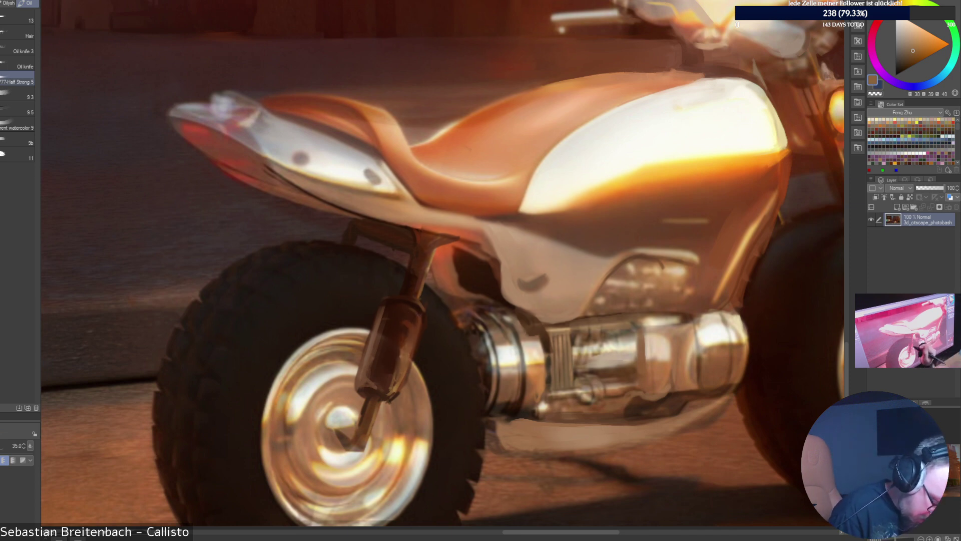
left_click(375, 407, "alt")
key("bracketleft")
key("bracketleft")
key("bracketleft")
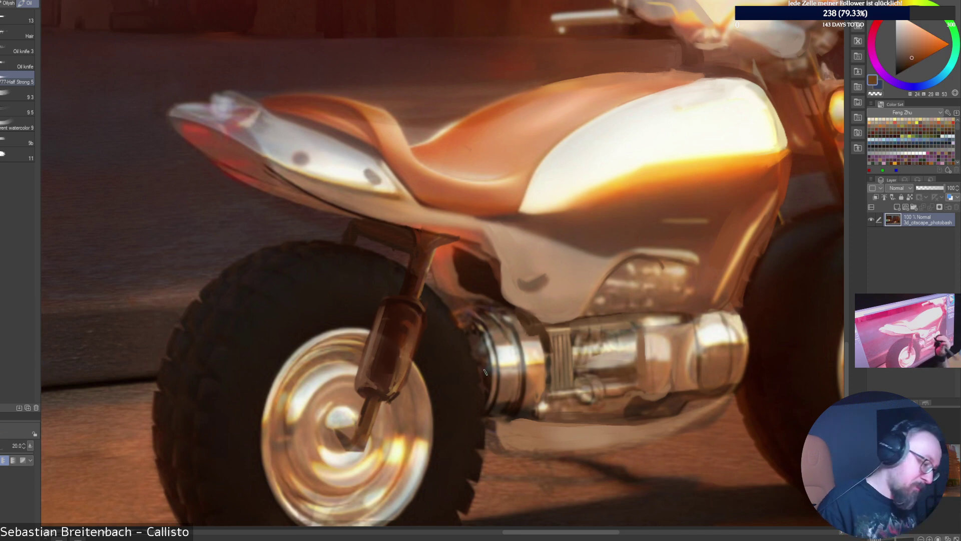
Sharpen the rear shock's front edge, lower end and lower rod with a size 8 brush in sampled tan, reddish-brown and near-black tones.
left_click(401, 382, "alt")
left_click(401, 386, "alt")
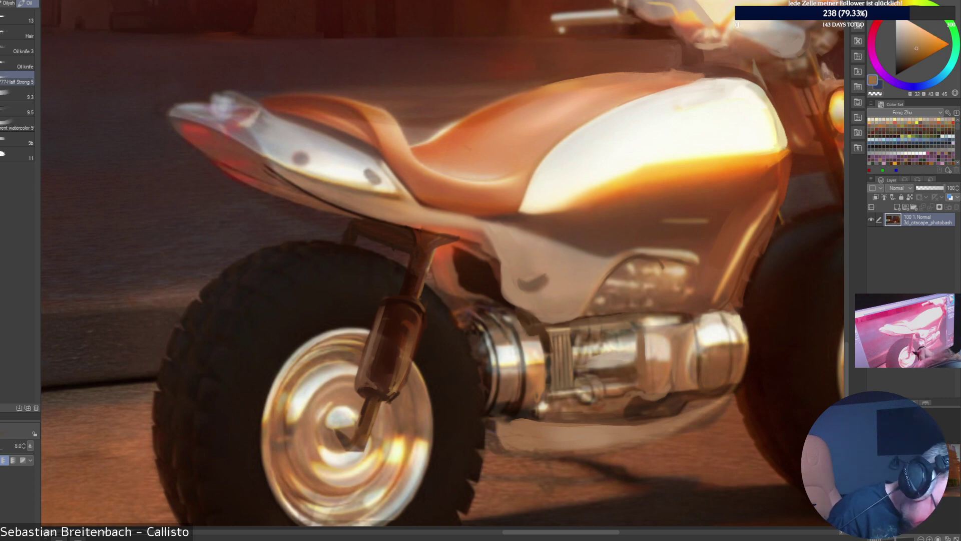
left_click(409, 369, "alt")
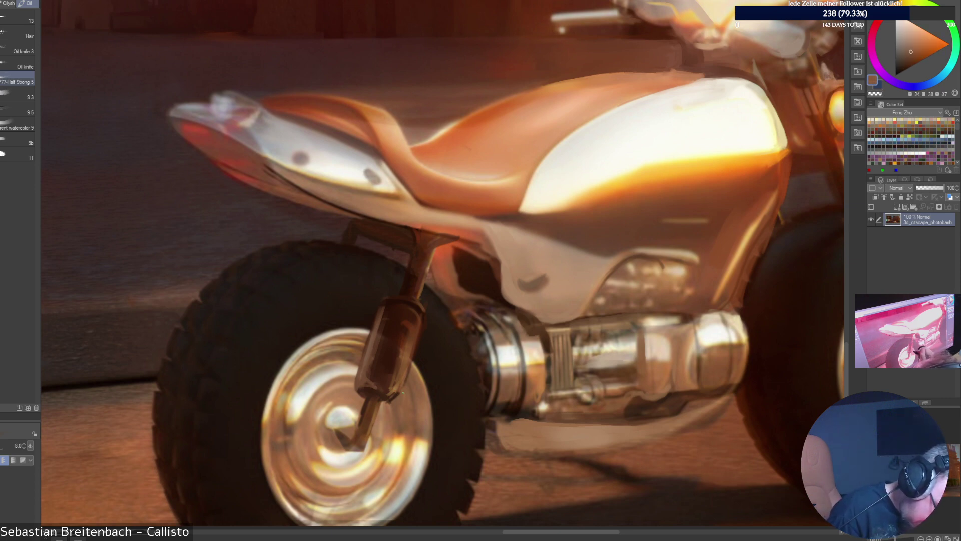
left_click(426, 318, "alt")
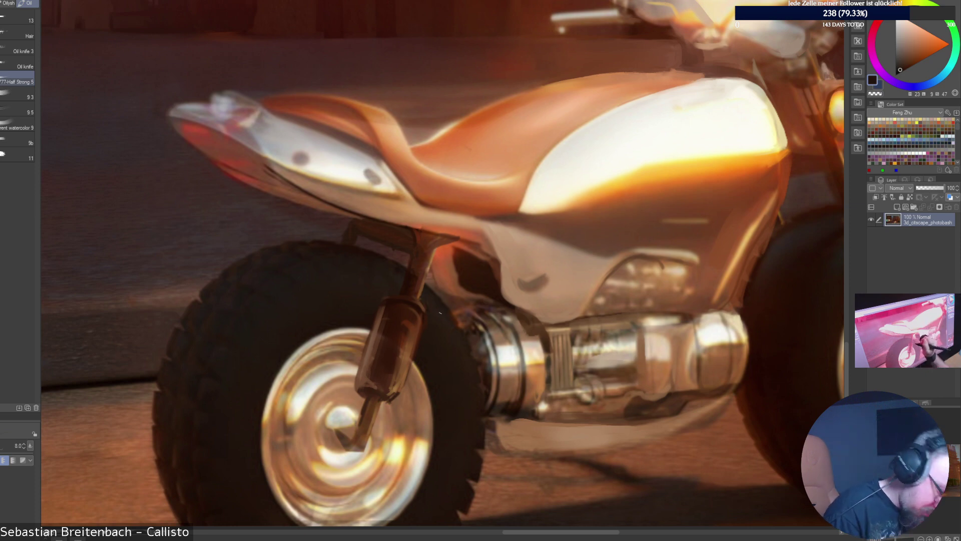
left_click(388, 401, "alt")
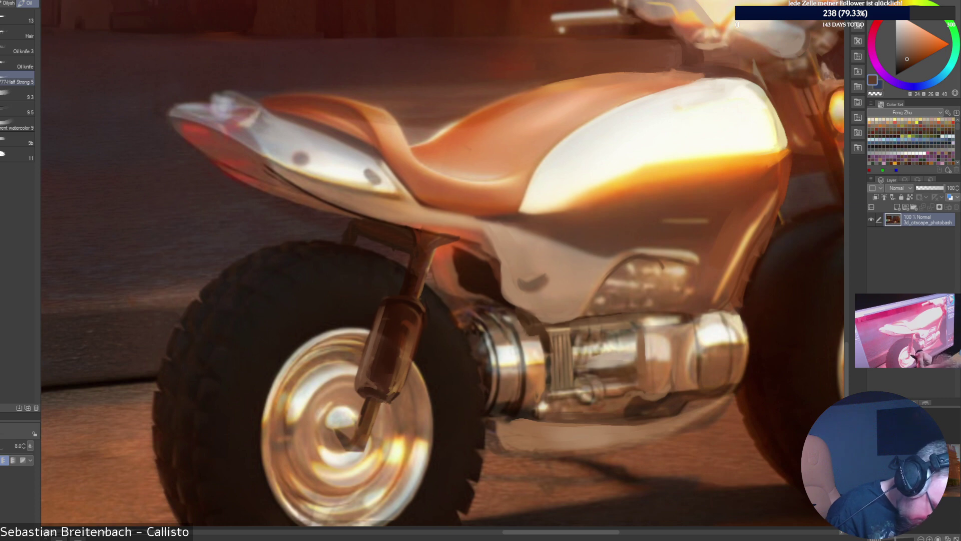
left_click(371, 400, "alt")
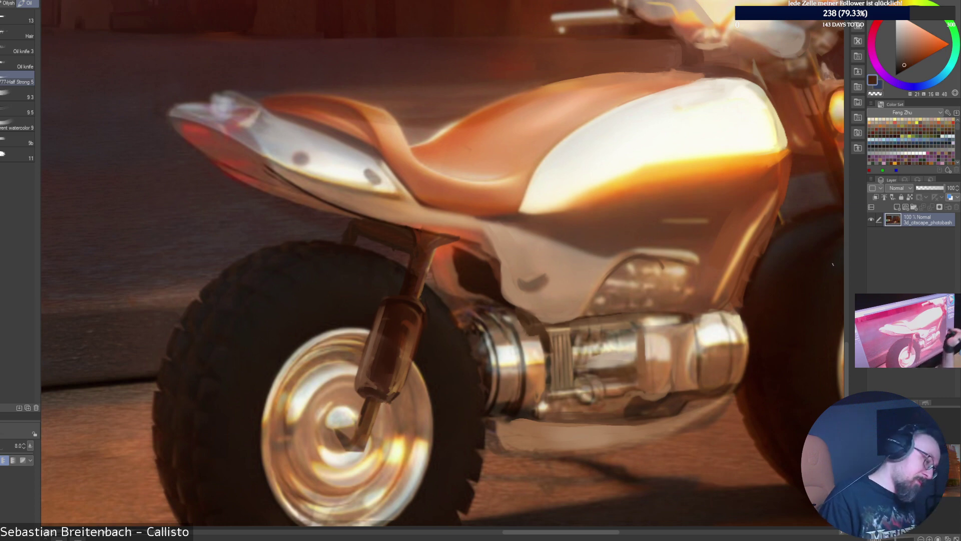
left_click(336, 431, "alt")
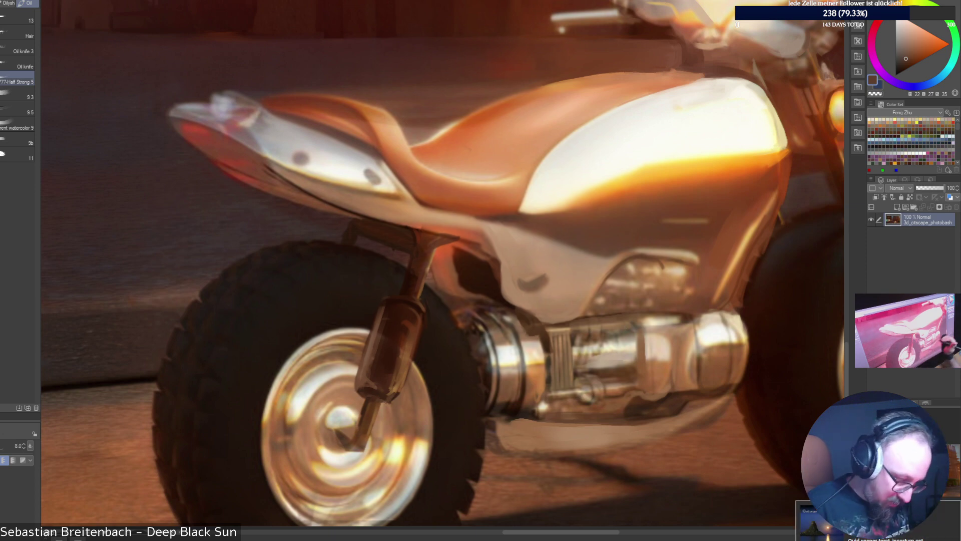
Touch up the area between the rear wheel and the engine in sampled near-black and reddish-brown tones, using a size 20 brush.
left_click(462, 328, "alt")
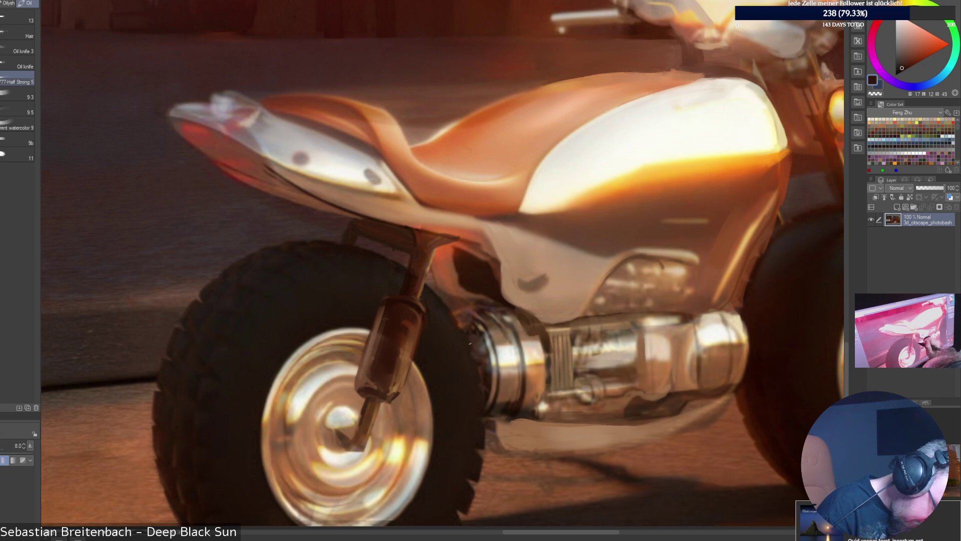
left_click(449, 298, "alt")
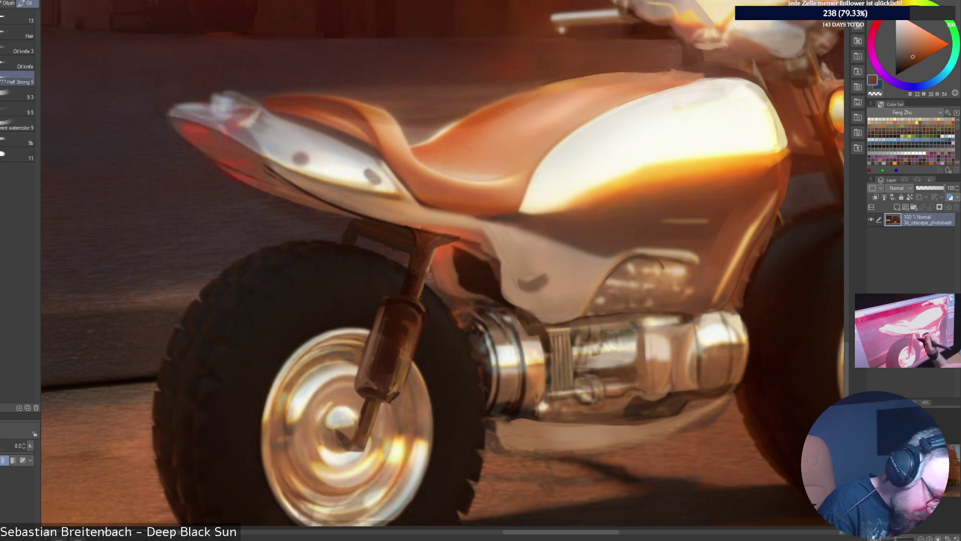
left_click(456, 303, "alt")
key("]")
key("]")
key("]")
key("]")
key("]")
left_click_drag(465, 302, 478, 301)
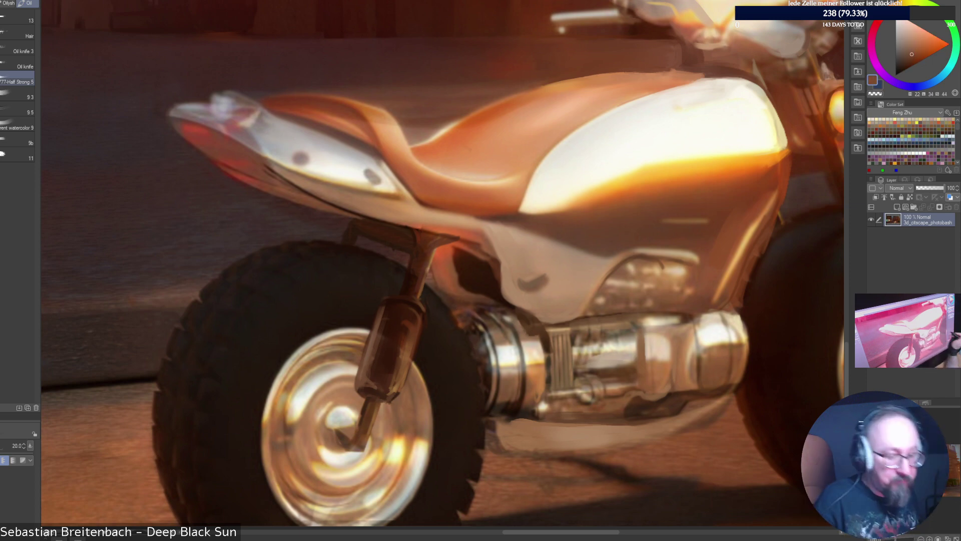
key("ctrl+0")
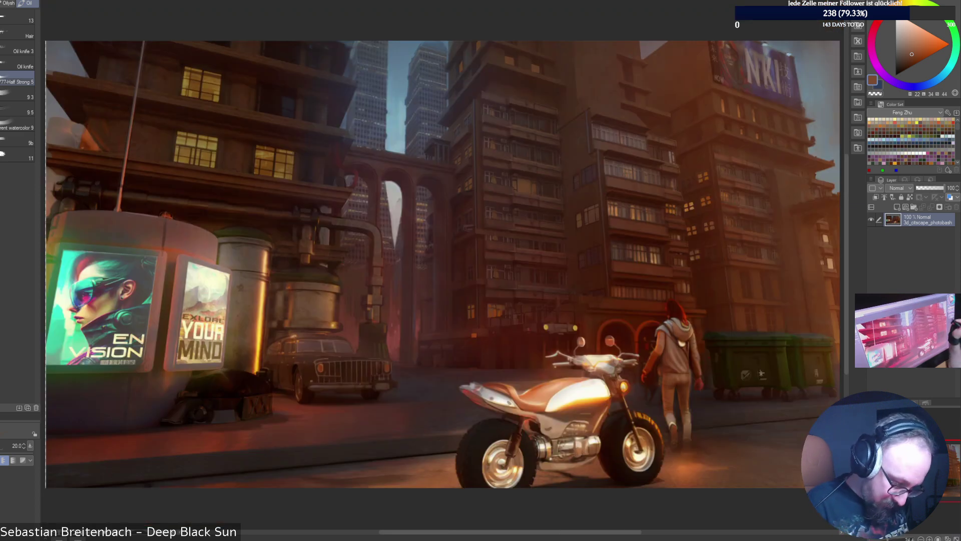
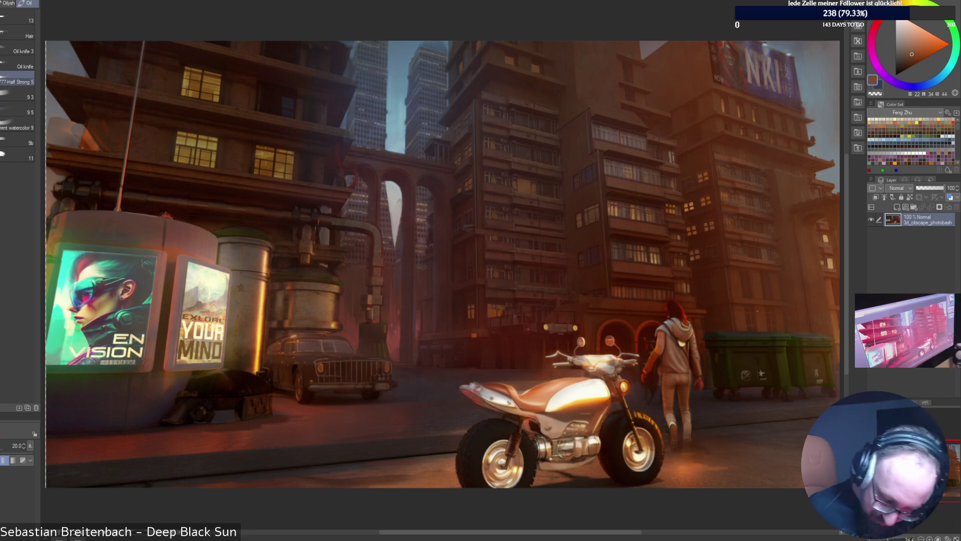
Darken the wall edge beside the central apartment block's balconies with a sampled near-black brown.
key("ctrl+alt+0")
mouse_move(726, 211)
left_mouse_down()
mouse_move(141, 316)
mouse_move(141, 376)
mouse_move(98, 368)
left_mouse_up()
left_click_drag(443, 265, 725, 235)
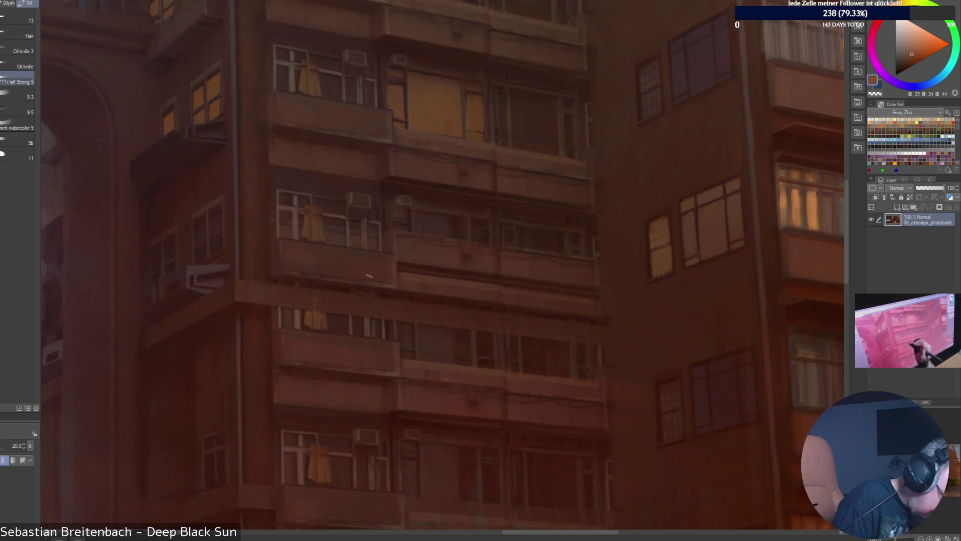
left_click(268, 278, "alt")
left_click_drag(268, 278, 270, 313)
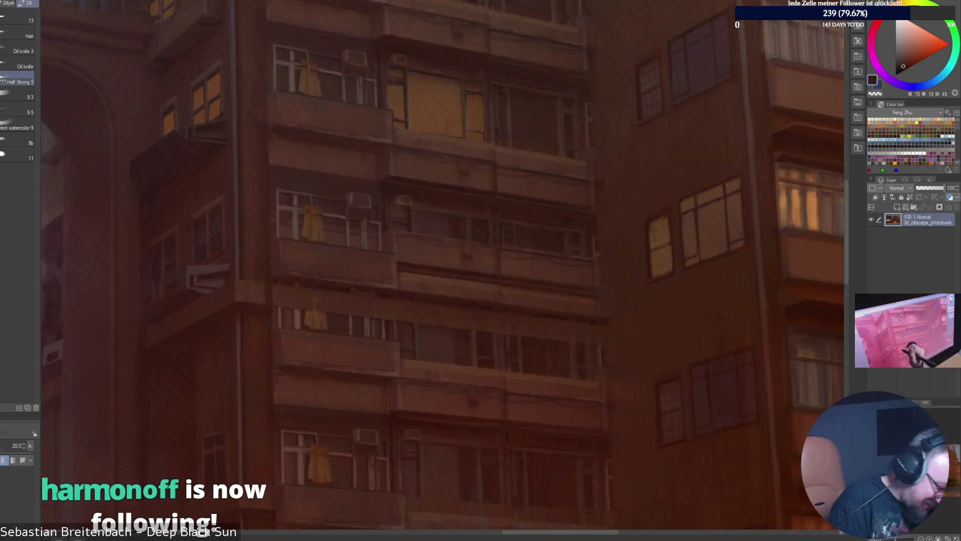
Paint a dark opening over part of the middle balcony's window and yellow cloth with a size 9 brush in sampled near-black and brown tones.
left_click(290, 296, "alt")
key("bracketleft")
key("bracketleft")
key("bracketleft")
key("bracketleft")
key("bracketleft")
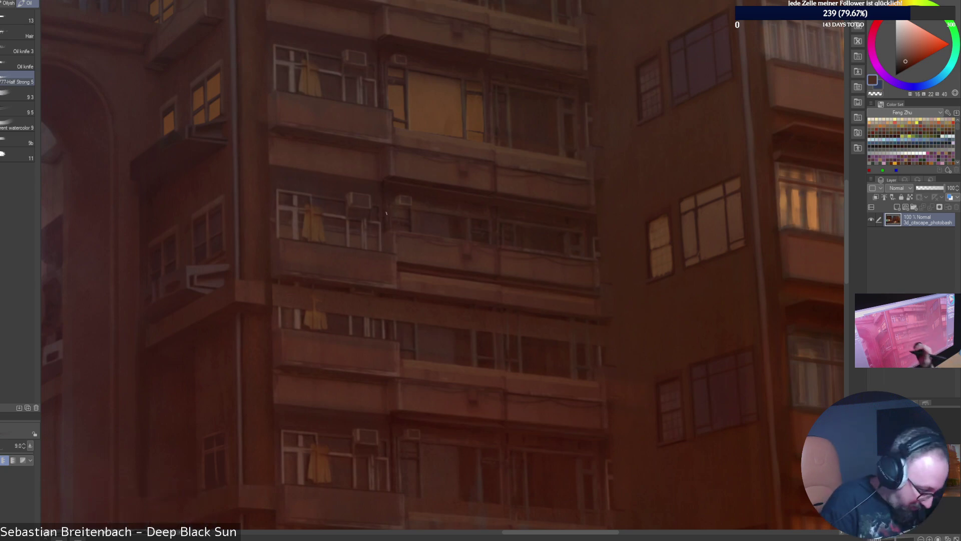
mouse_move(302, 309)
left_mouse_down()
mouse_move(304, 301)
mouse_move(308, 323)
left_mouse_up()
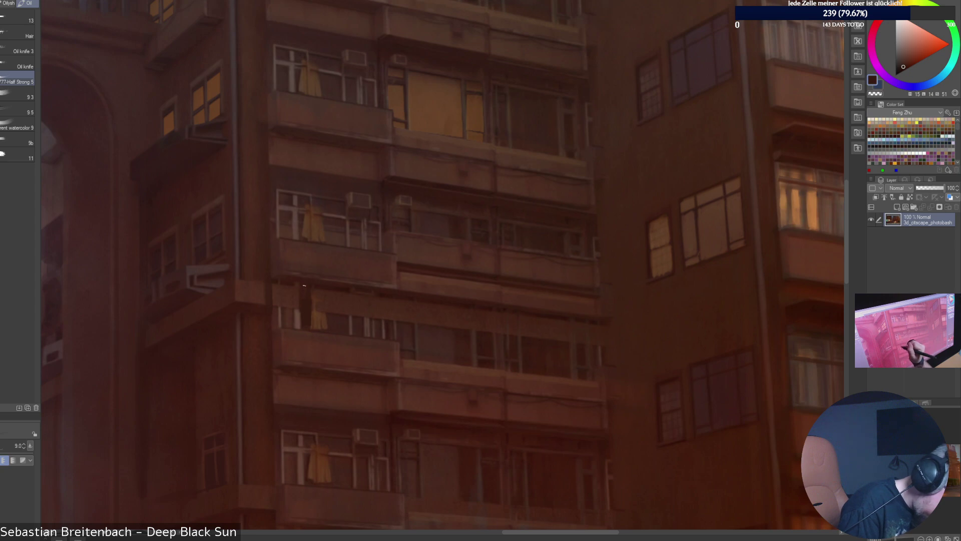
left_click(304, 285, "alt")
left_click(300, 282, "alt")
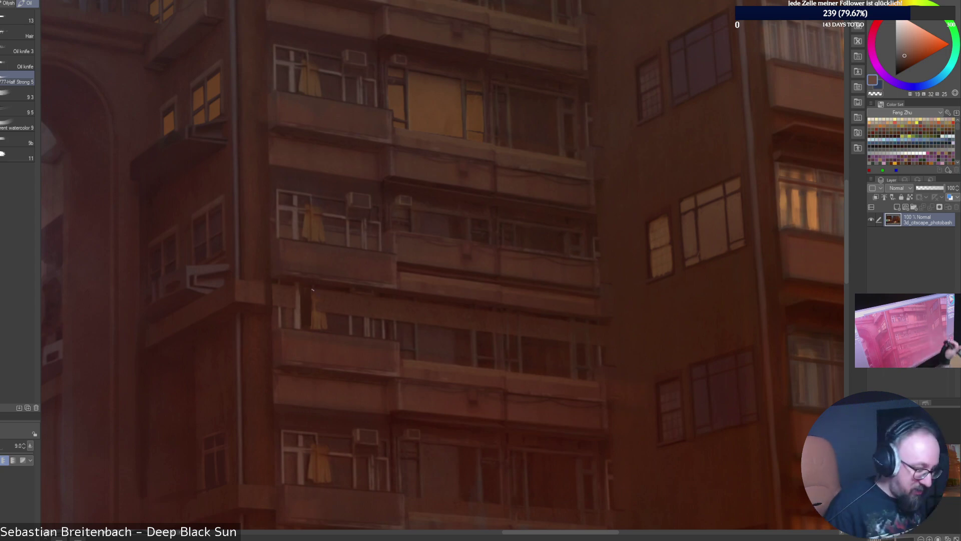
key("ctrl+0")
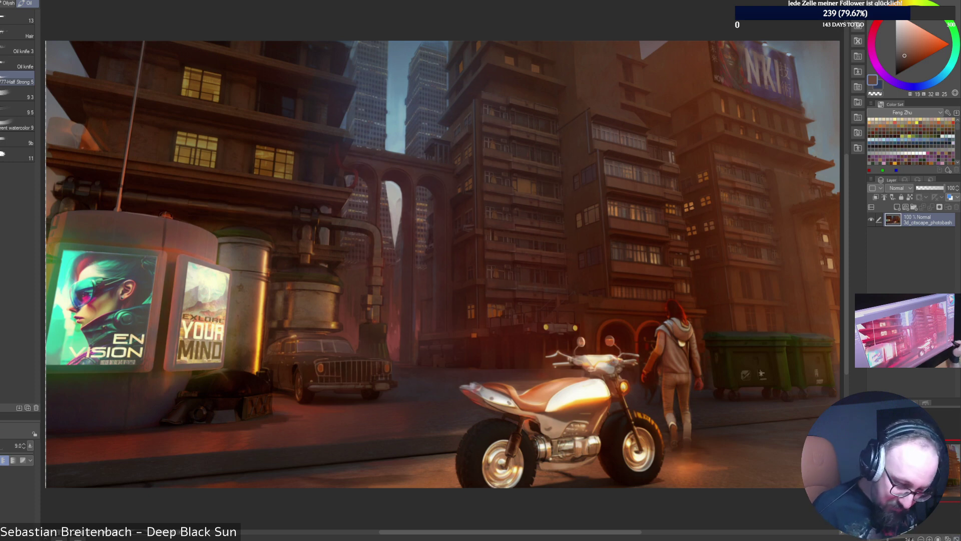
Repaint the middle balcony's window frame with its crossbar in sampled reddish-brown, near-black and muted brown tones.
key("ctrl+alt+0")
left_click_drag(914, 470, 925, 467)
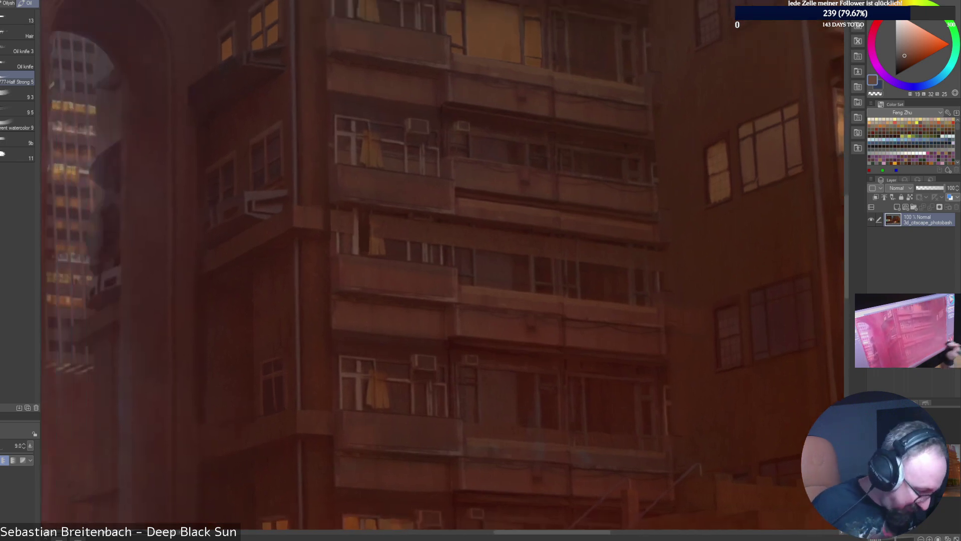
left_click(450, 330, "alt")
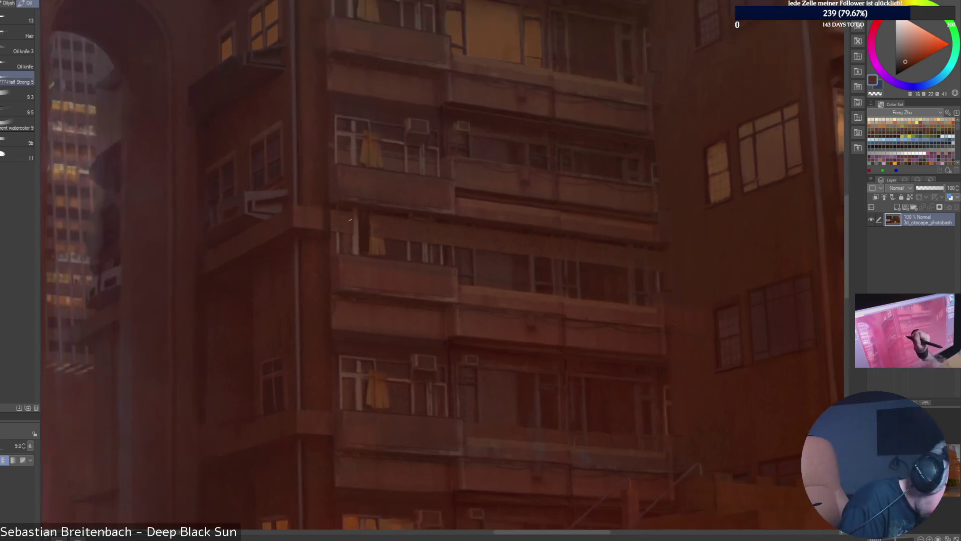
left_click(363, 205, "alt")
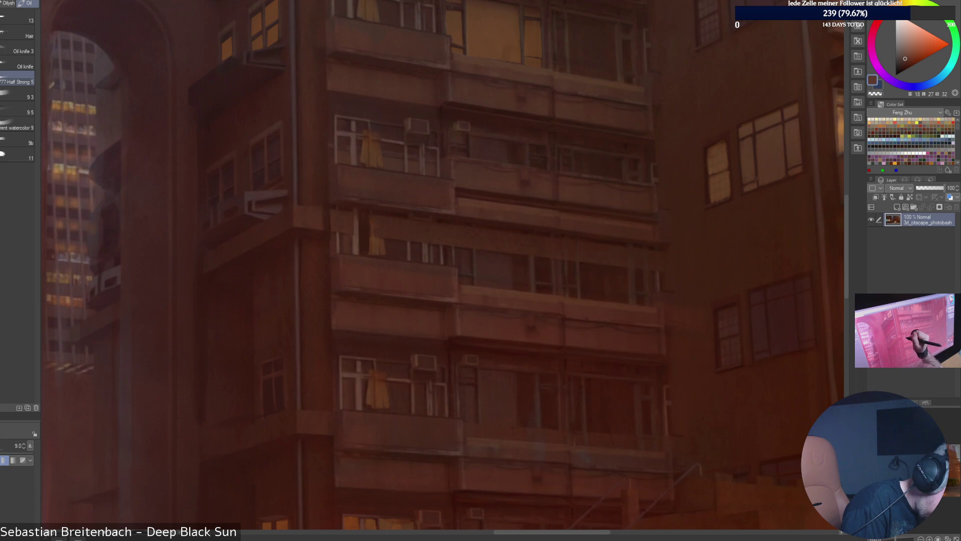
left_click(386, 155, "alt")
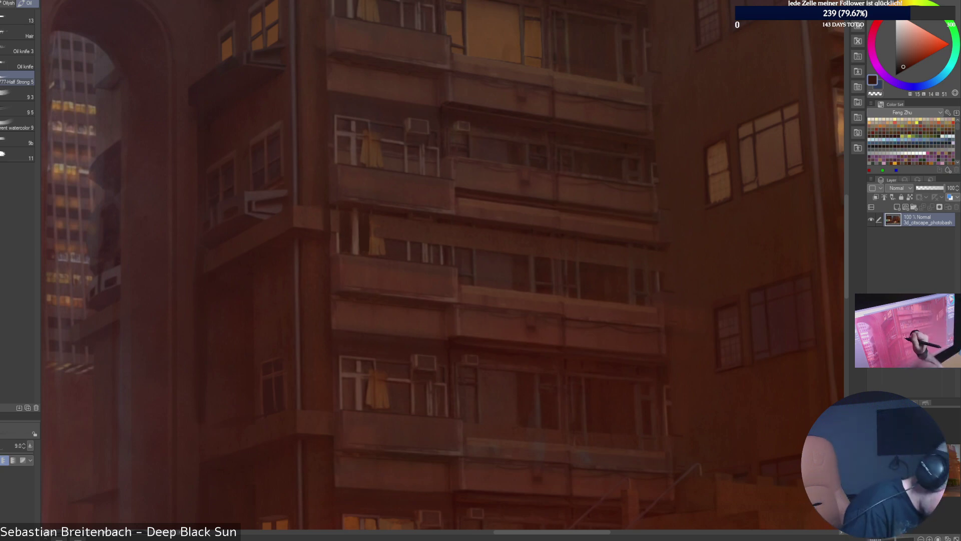
left_click(337, 216, "alt")
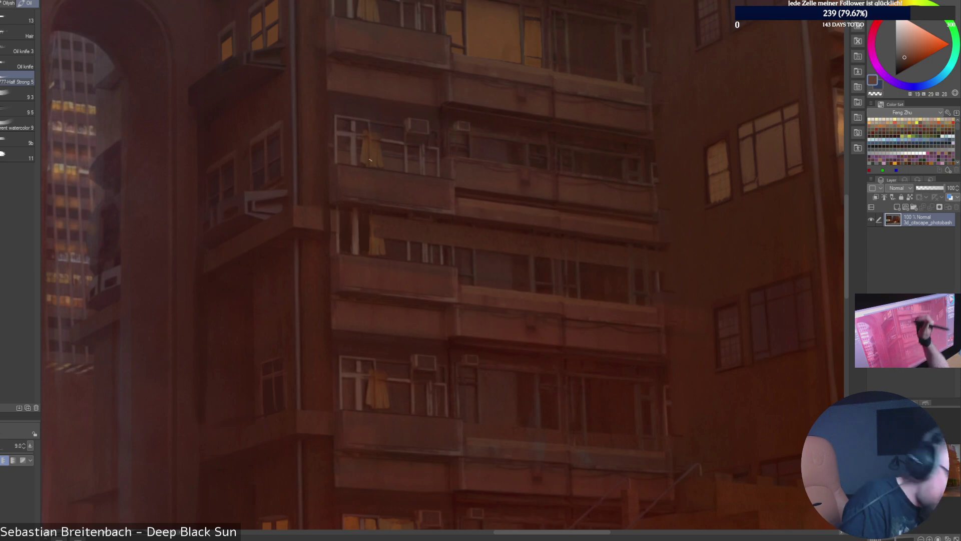
left_click(425, 295, "alt")
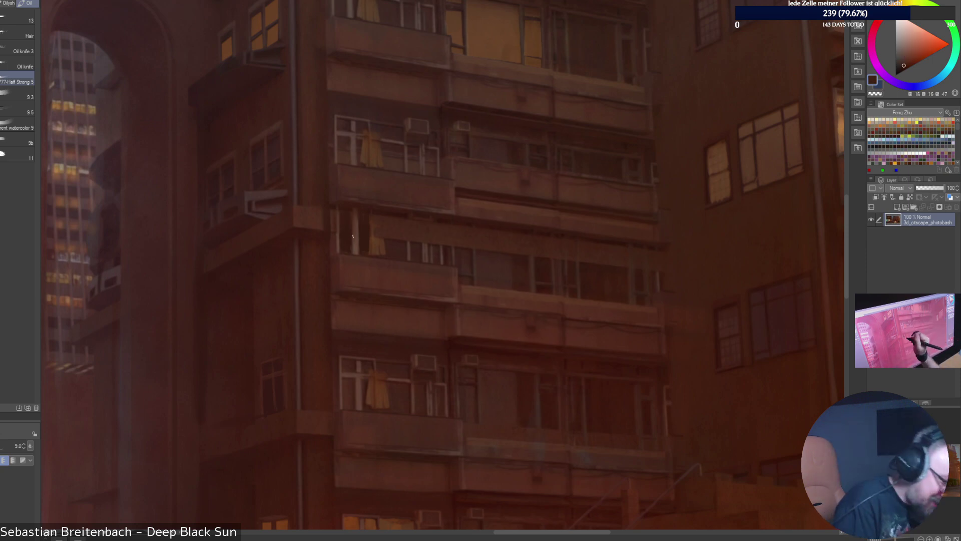
left_click(341, 222, "alt")
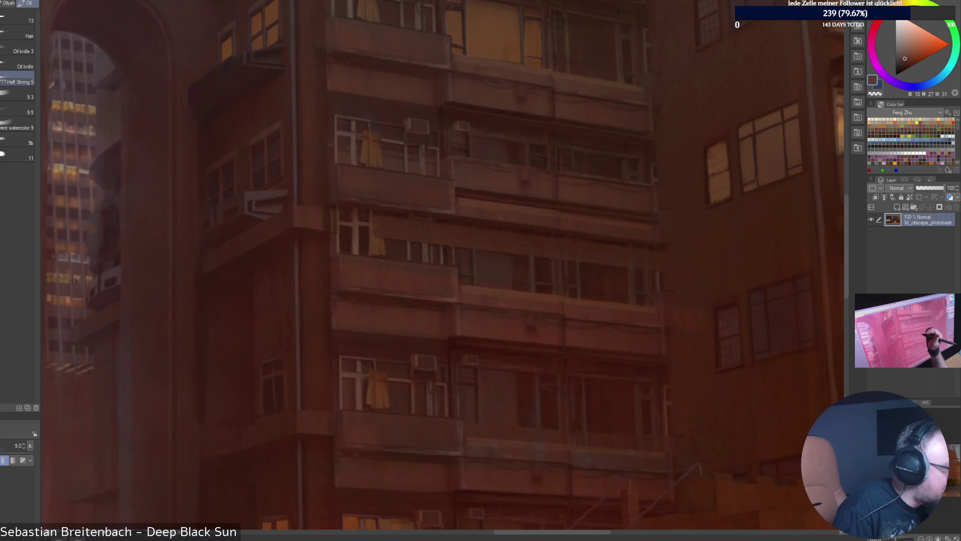
Block in a near-black opening over the wall section right of the repainted window frame with a size 12.5 brush.
left_click(384, 241, "alt")
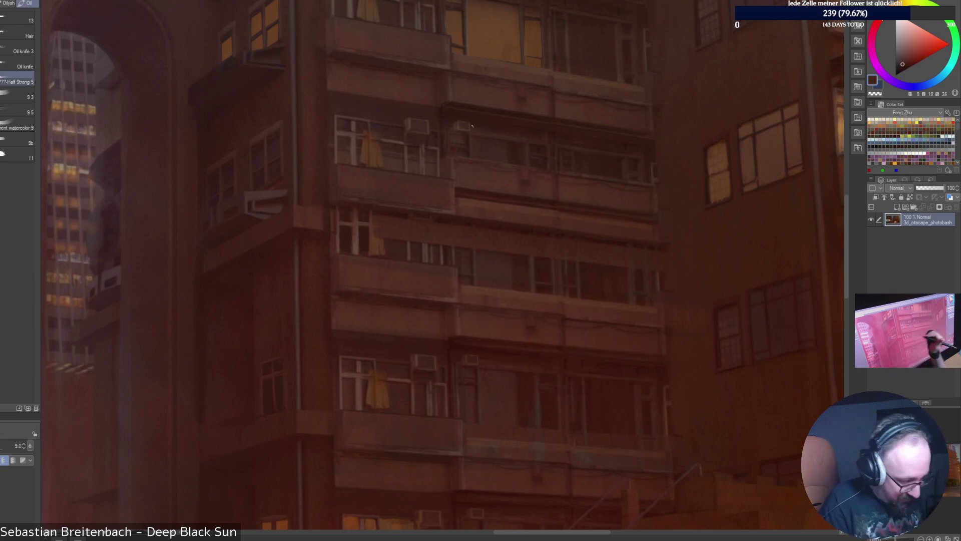
left_click(401, 218, "alt")
key("]")
mouse_move(402, 221)
left_mouse_down()
mouse_move(403, 250)
mouse_move(380, 251)
mouse_move(375, 233)
mouse_move(376, 249)
mouse_move(390, 251)
left_mouse_up()
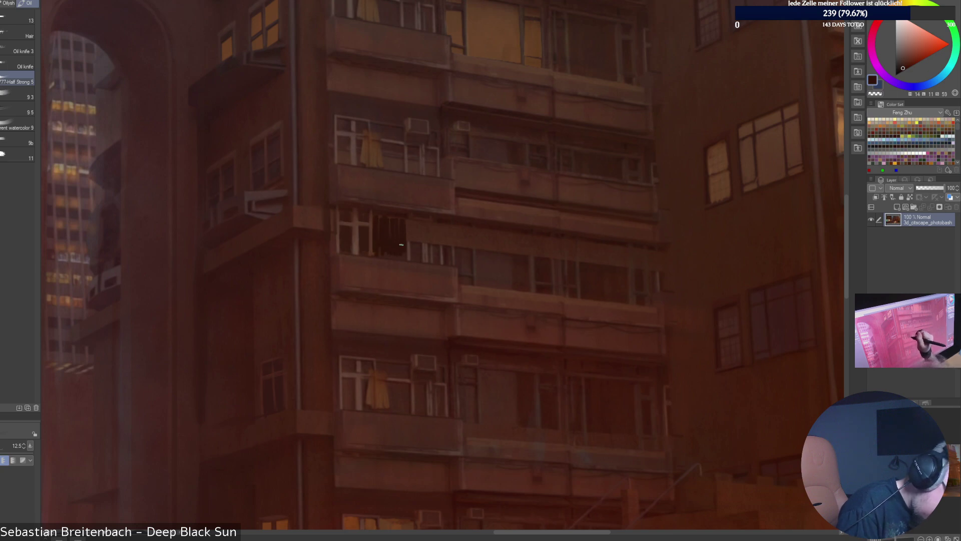
left_click(399, 253, "alt")
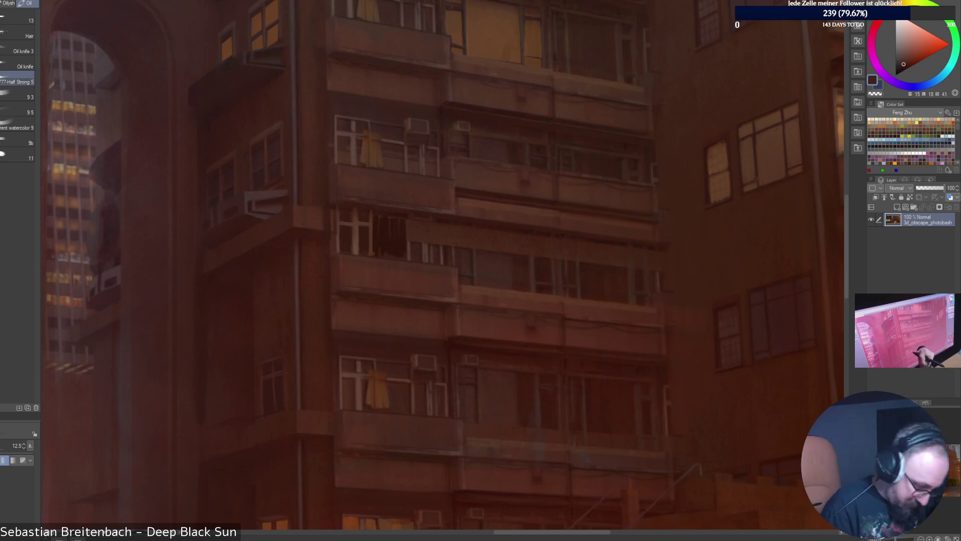
Soften the dark balcony opening and cover the remaining yellow cloth in sampled dark brown tones, using brush sizes 25 and 15.
mouse_move(382, 226)
left_mouse_down()
mouse_move(381, 246)
mouse_move(396, 249)
left_mouse_up()
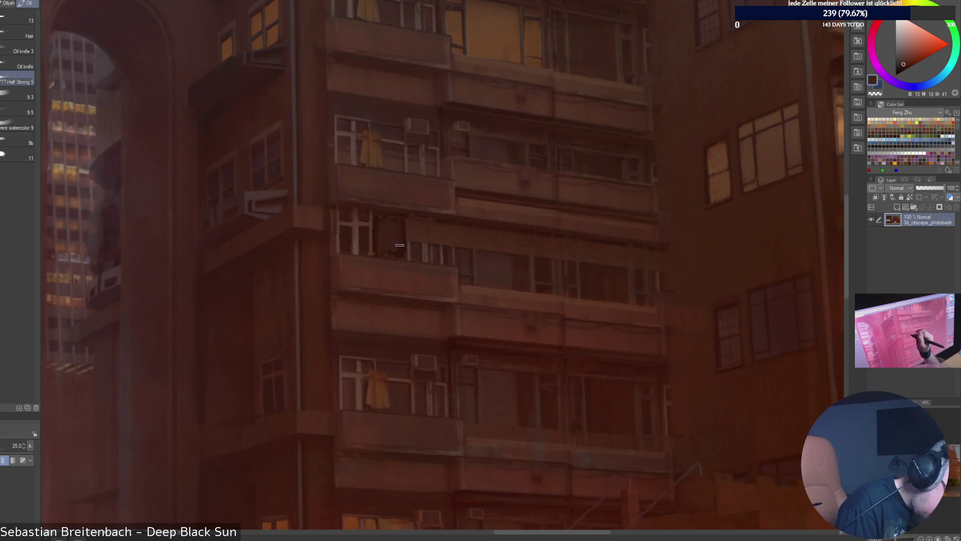
key("]")
left_click(393, 236, "alt")
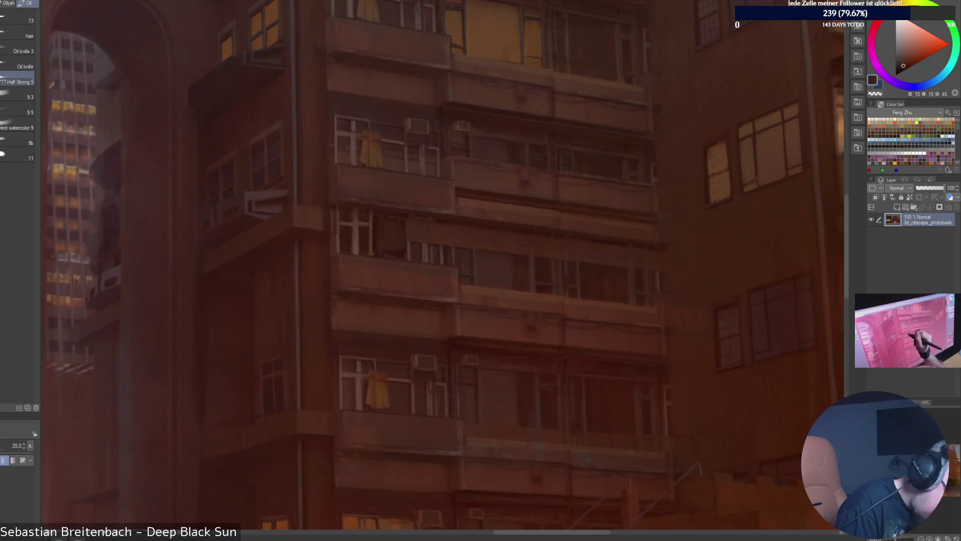
left_click_drag(374, 218, 377, 253)
key("bracketleft")
key("bracketleft")
key("bracketleft")
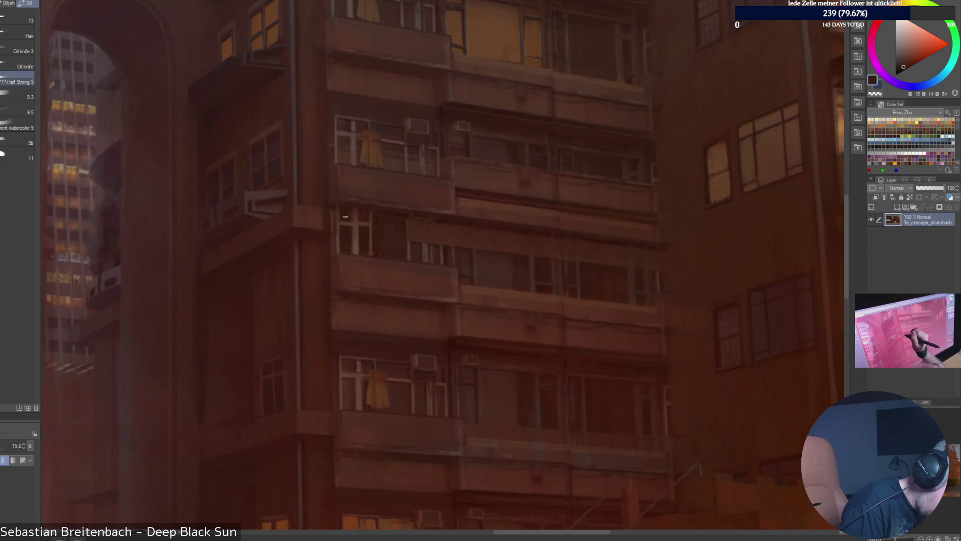
left_click(537, 65, "alt")
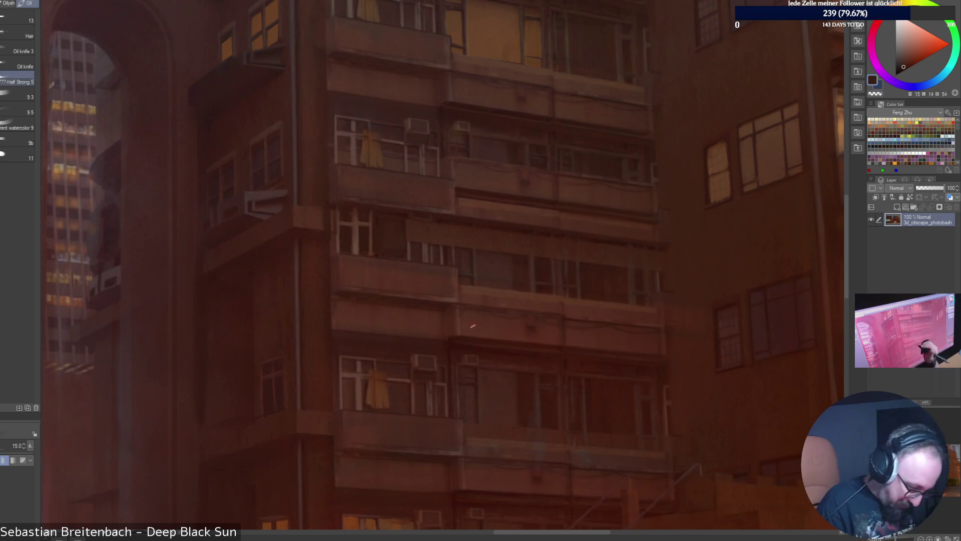
Retouch the edge between the window frame and the dark opening with a size 9 brush in sampled brown and near-black tones.
left_click(375, 373, "alt")
key("bracketleft")
key("bracketleft")
key("bracketleft")
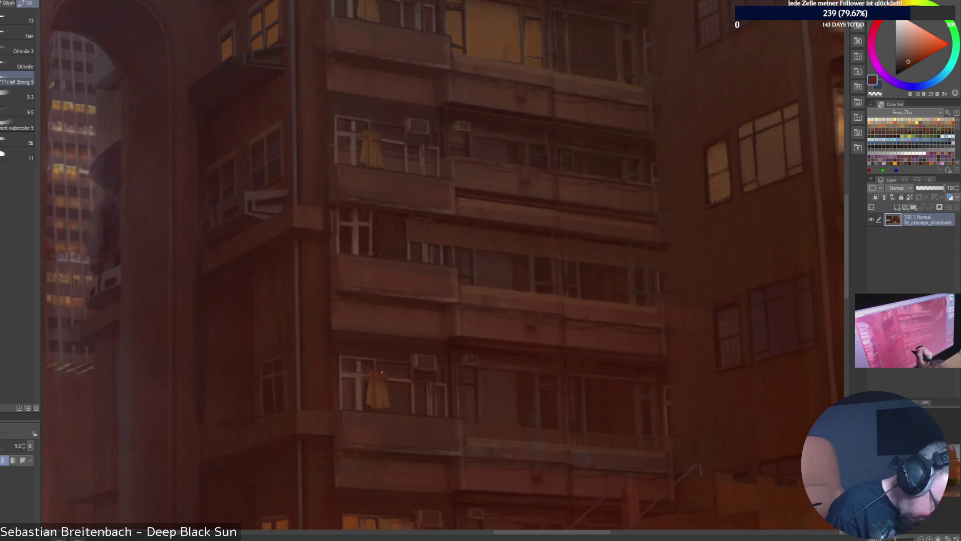
left_click(372, 397, "alt")
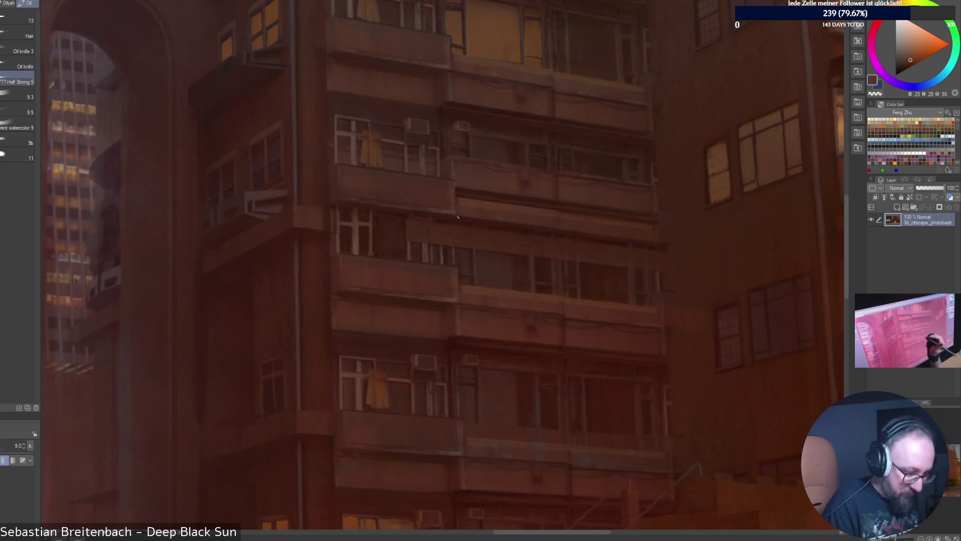
left_click(370, 251, "alt")
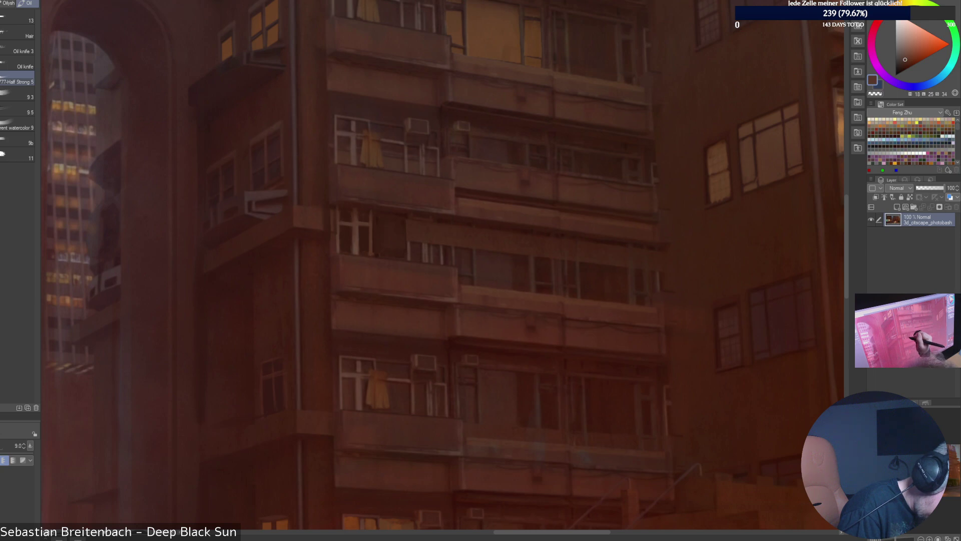
left_click(753, 241, "alt")
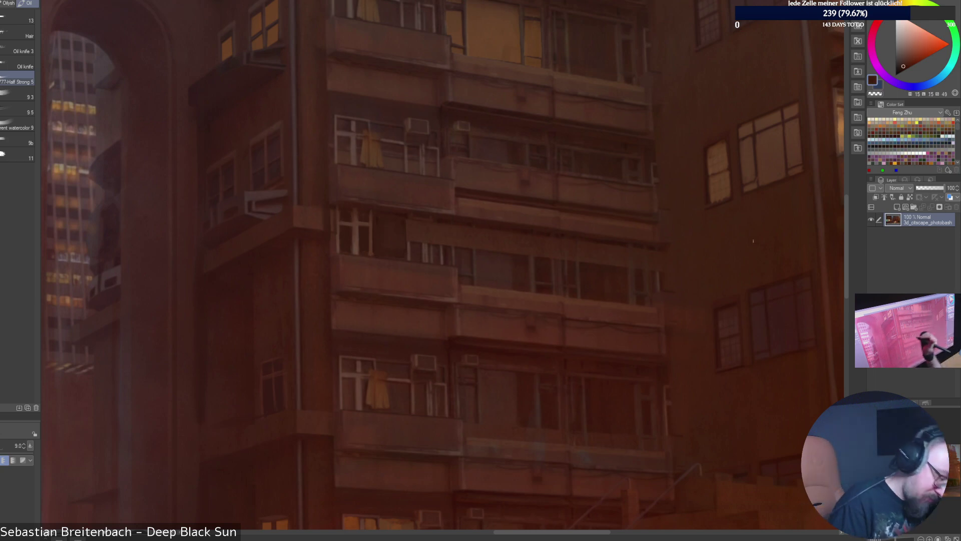
Paint a low rounded reddish-brown shape above the balcony ledge in the dark opening, replacing an undone arched stroke.
left_click(382, 240, "alt")
left_click_drag(378, 256, 402, 258)
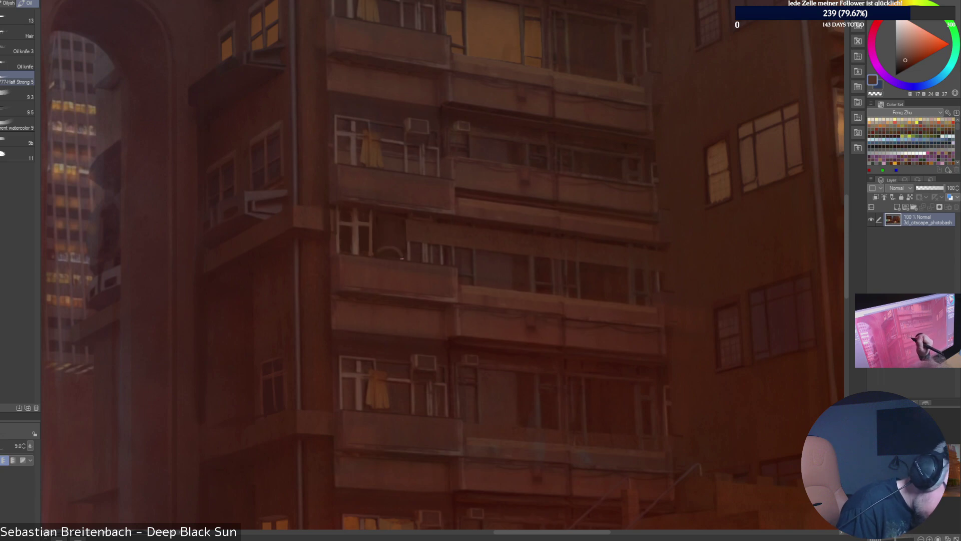
key("ctrl+z")
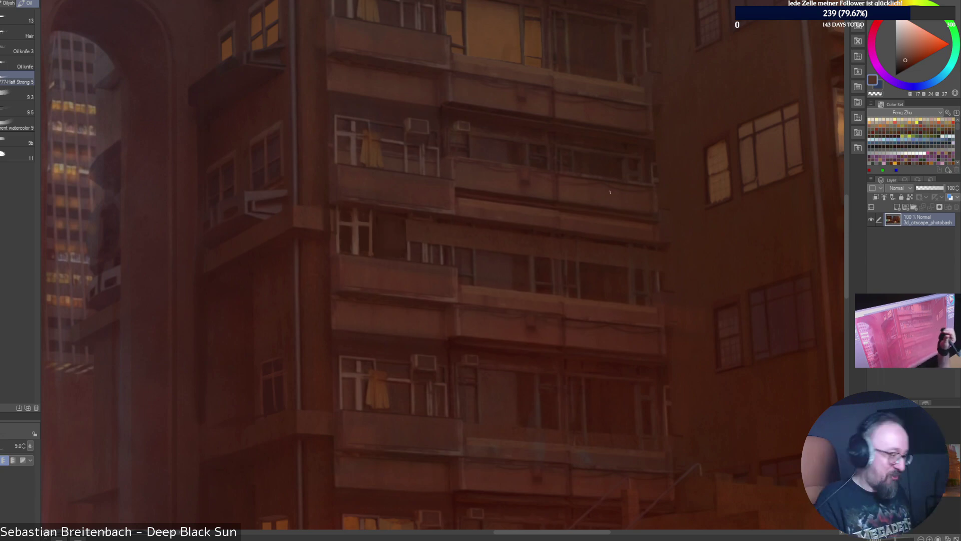
mouse_move(365, 254)
left_mouse_down()
mouse_move(387, 254)
mouse_move(401, 241)
mouse_move(371, 250)
left_mouse_up()
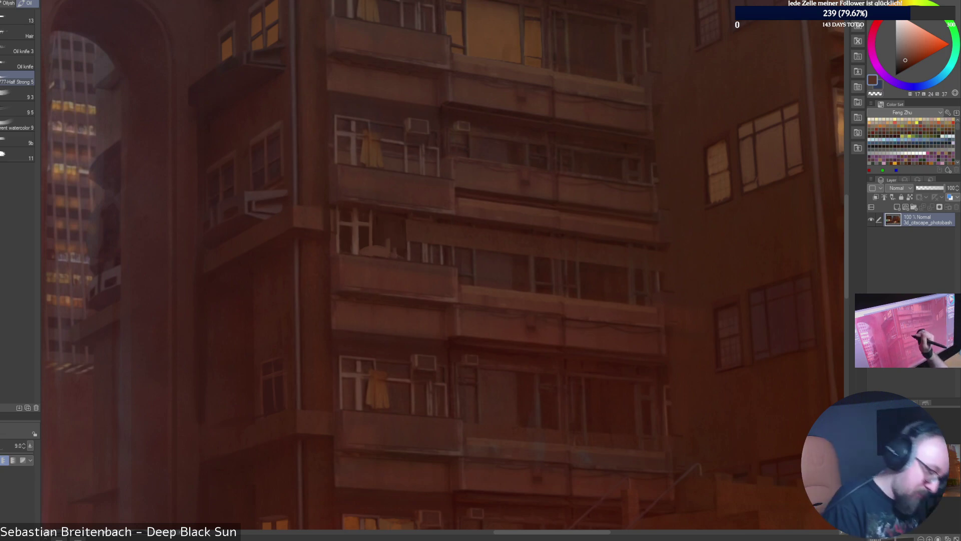
left_click(393, 246, "alt")
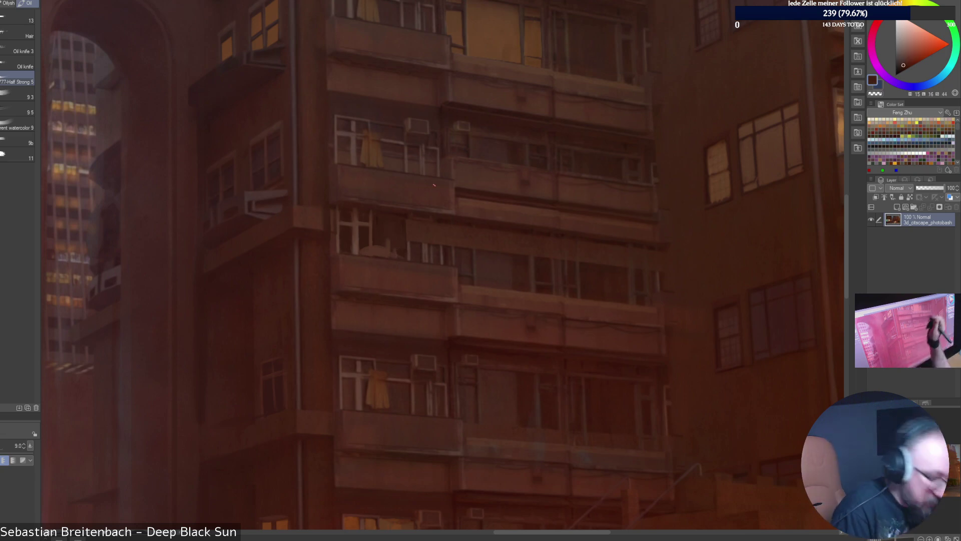
Paint a draped reddish-brown curtain across the upper part of the balcony opening with a size 20 brush.
left_click(395, 223, "alt")
key("]")
key("]")
key("]")
key("]")
key("]")
key("]")
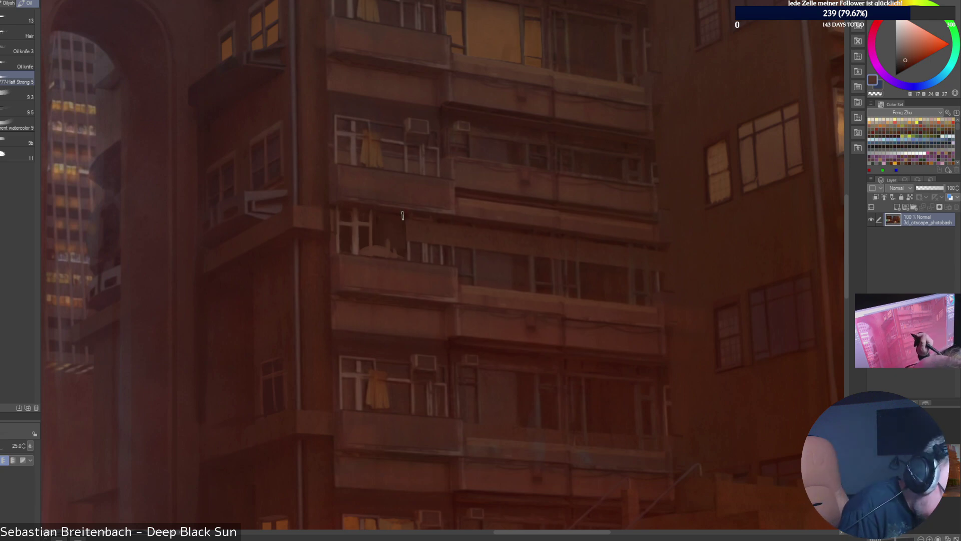
key("bracketleft")
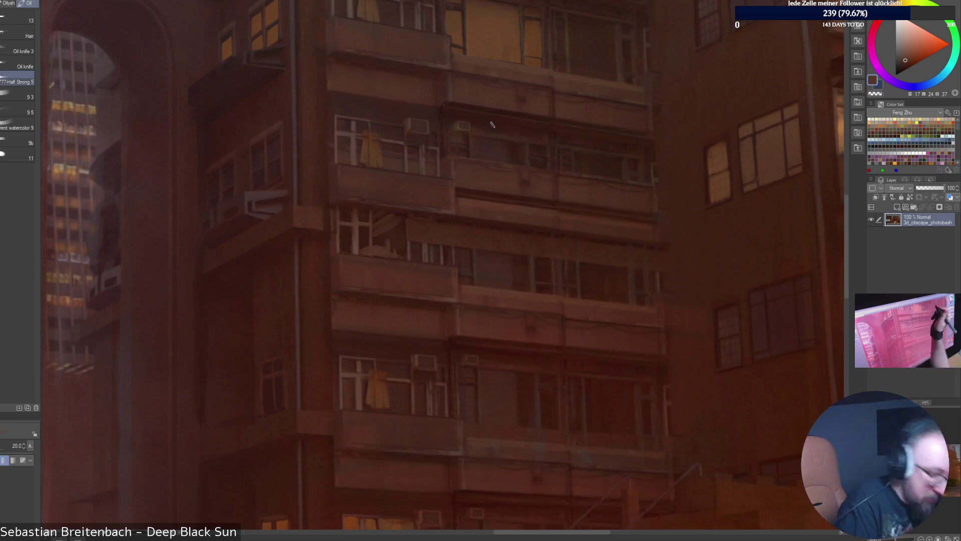
Refine the small shape above the balcony ledge with a size 6 brush in reddish-brown and a sampled near-black tone.
key("bracketleft")
key("bracketleft")
key("bracketleft")
key("bracketleft")
key("bracketleft")
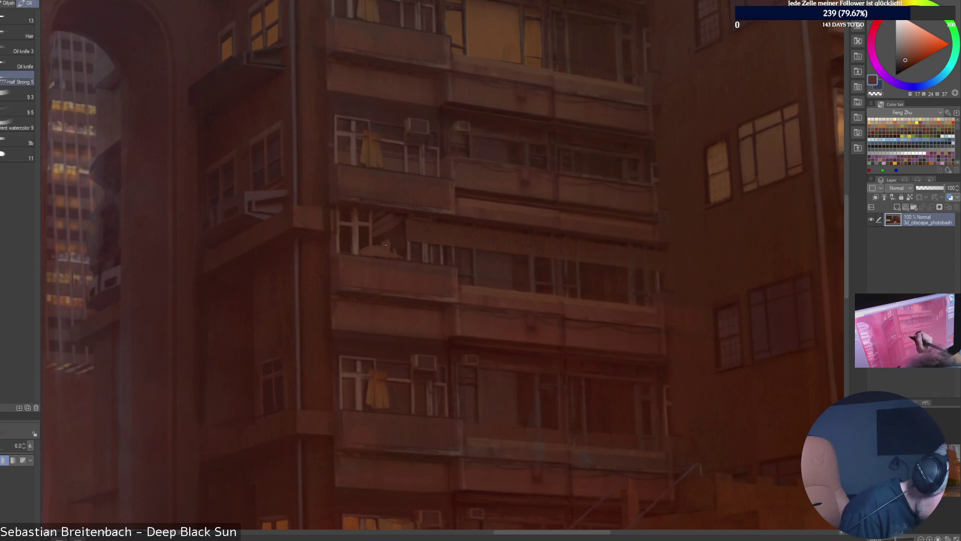
left_click(383, 239, "alt")
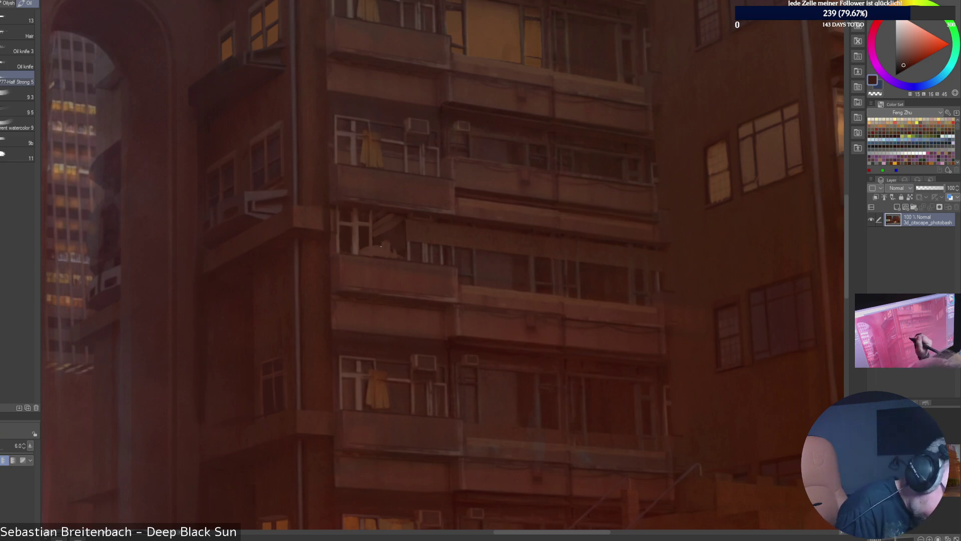
Touch up the pale shape on the middle balcony and tint it blue on a new layer in Color blend mode.
left_click(392, 251, "alt")
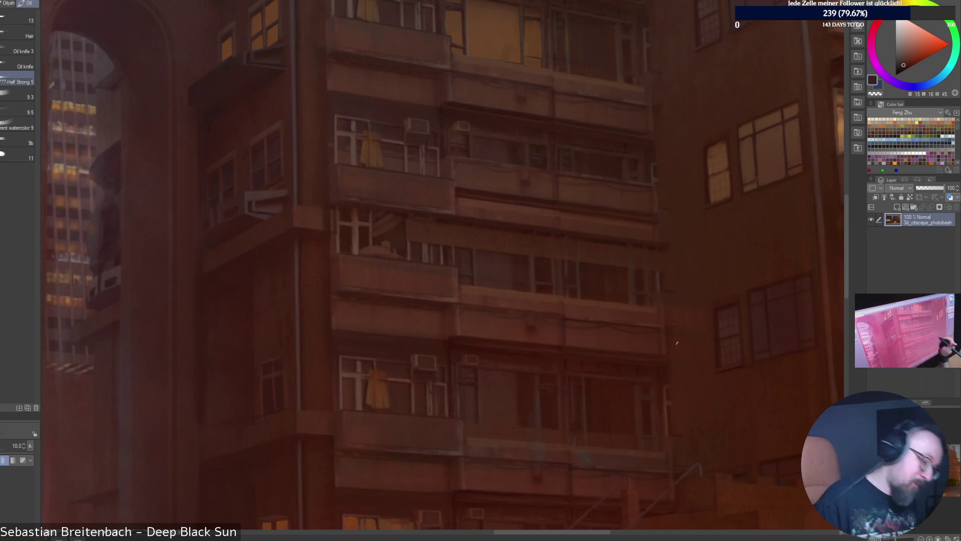
key("[")
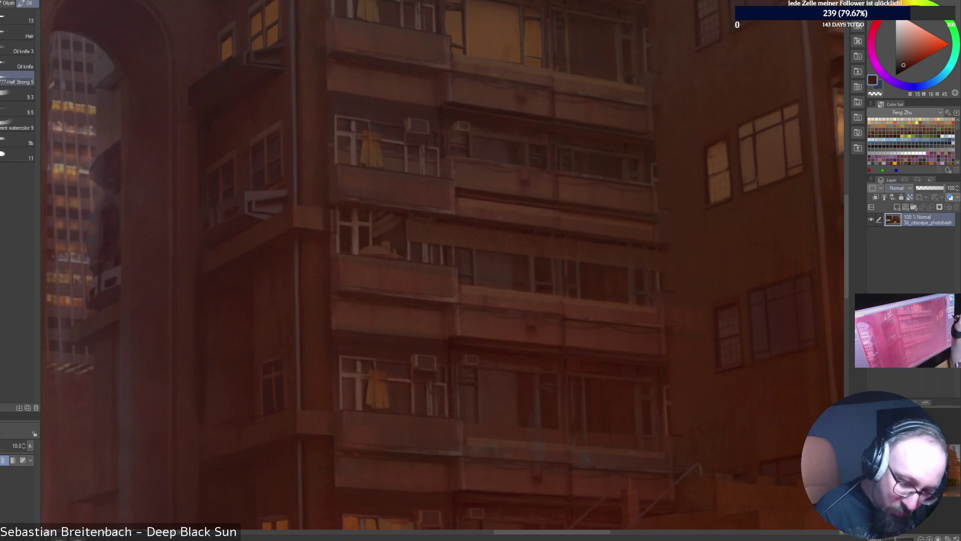
key("ctrl+shift+n")
left_click(926, 84)
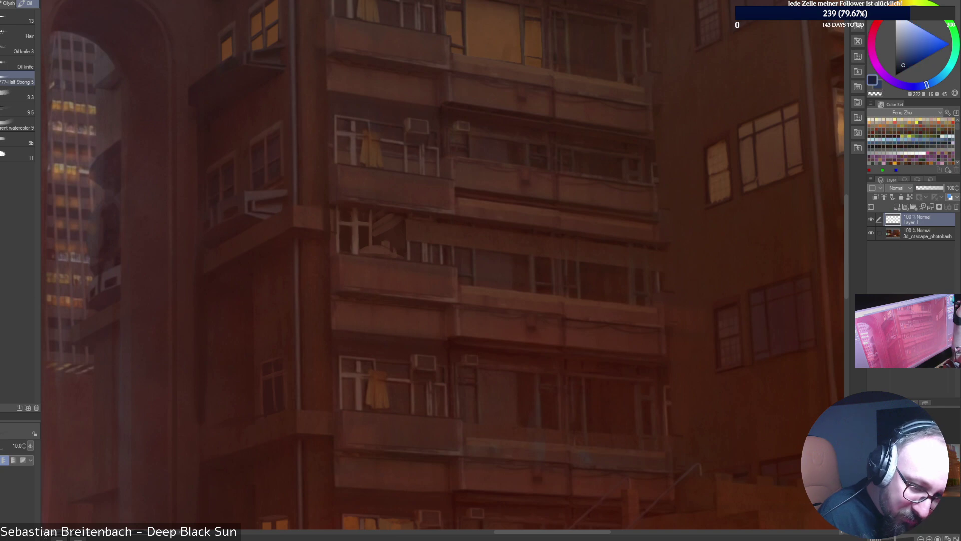
left_click(913, 56)
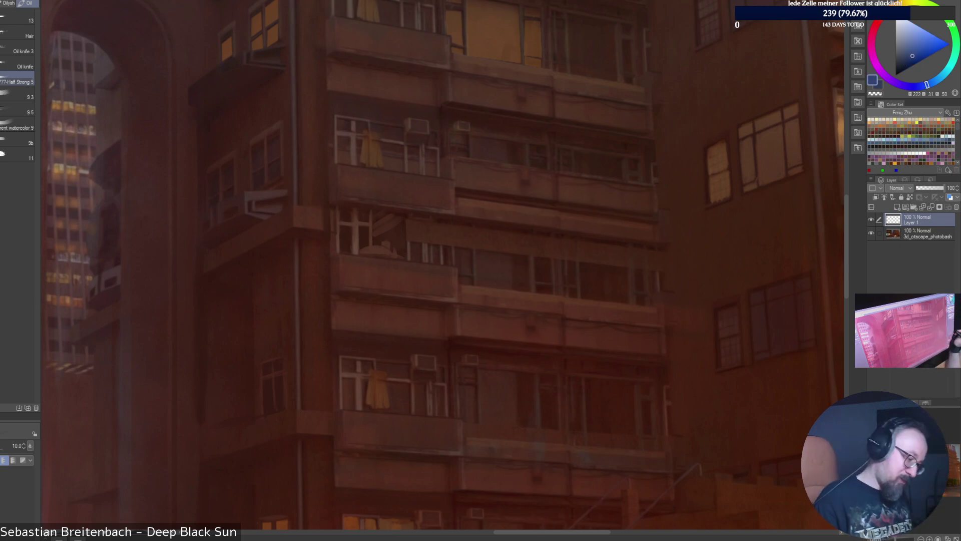
left_click(898, 188)
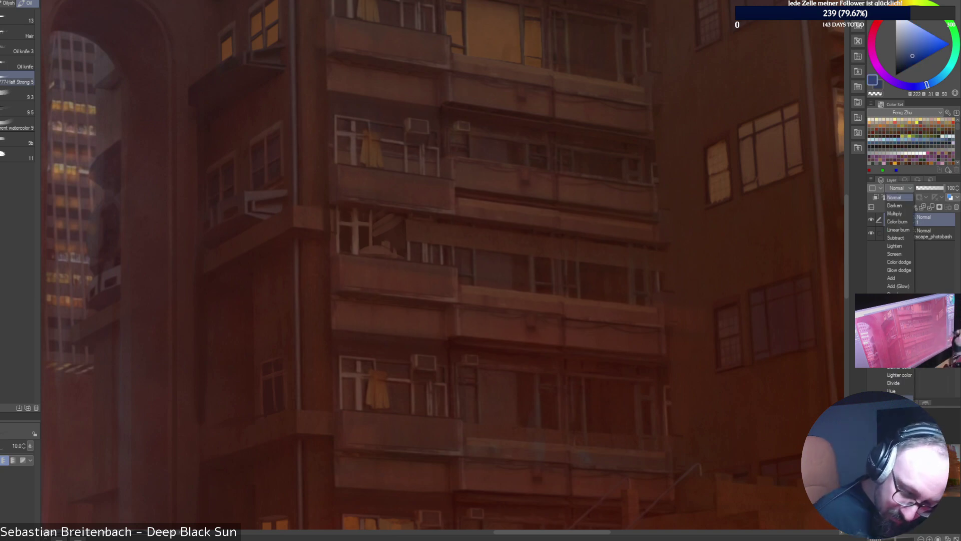
left_click(896, 406)
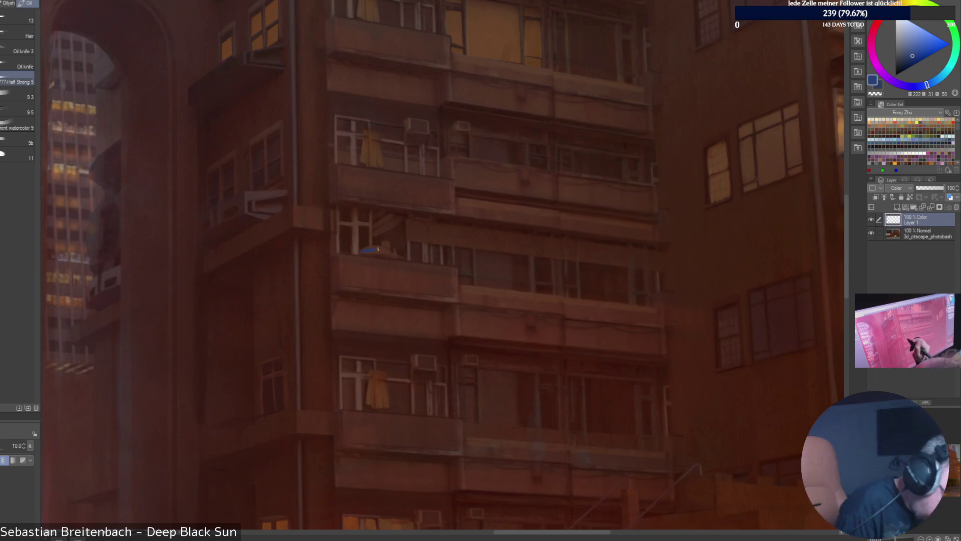
Lower the tint layer's opacity to 15% and add violet over the pale shape and curtain on the middle balcony.
left_click(922, 188)
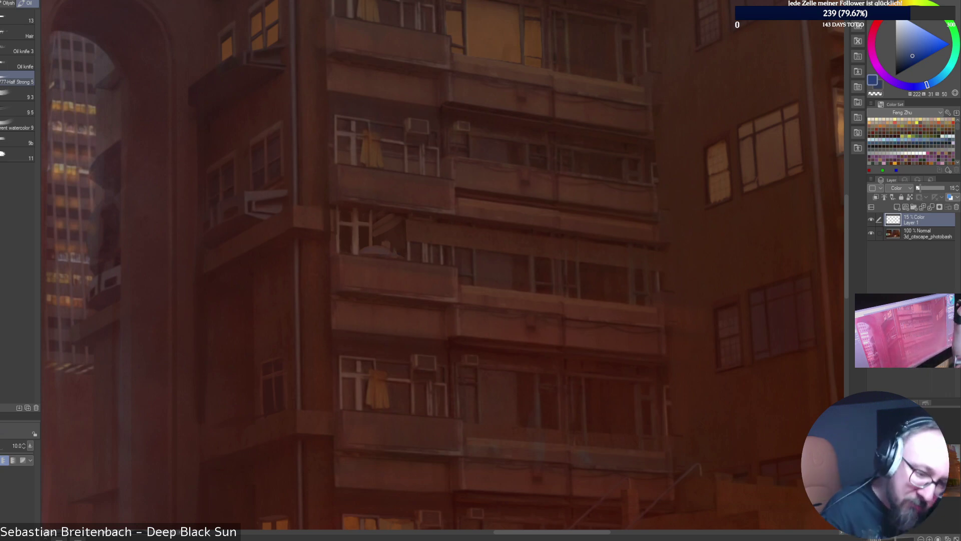
left_click(953, 28)
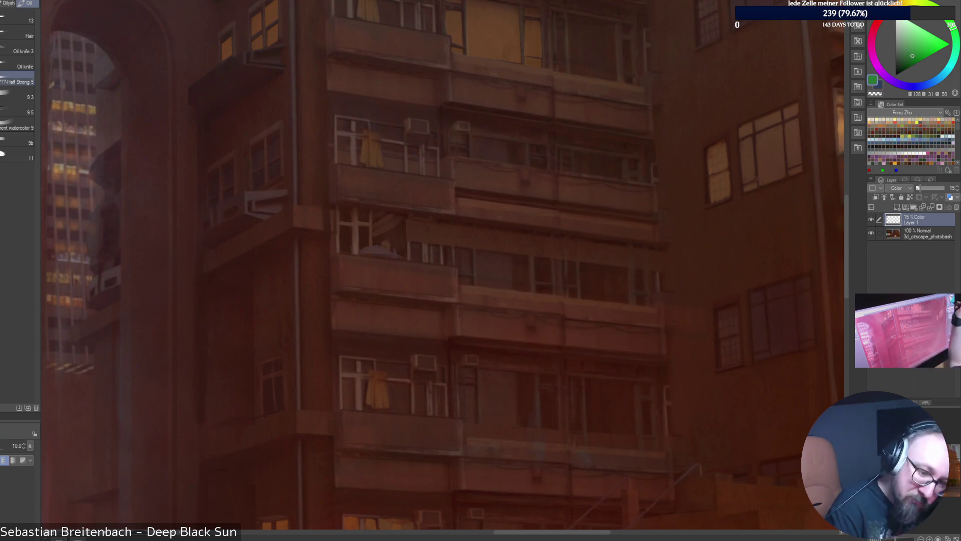
left_click(908, 86)
left_click_drag(908, 86, 905, 86)
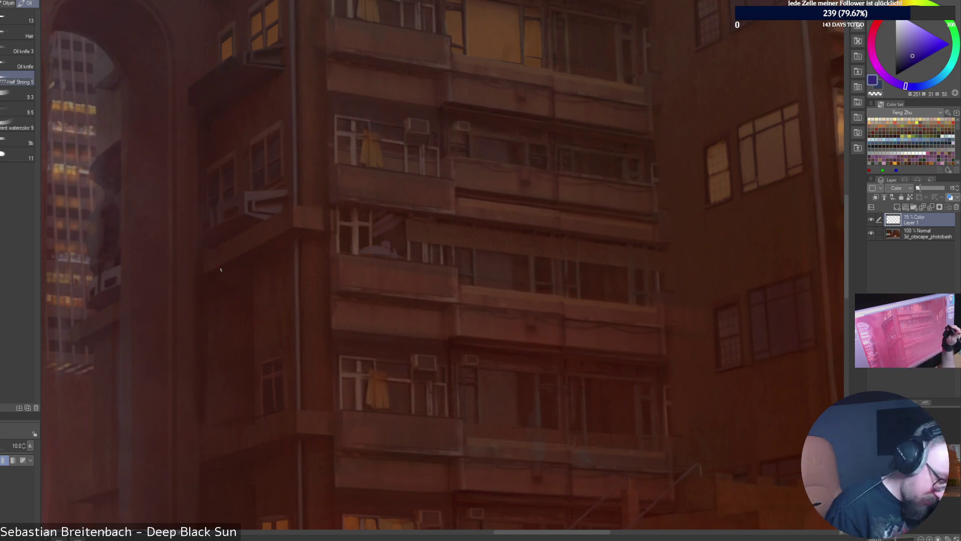
Merge the tint layer down into the painting.
key("F1")
left_click(186, 236)
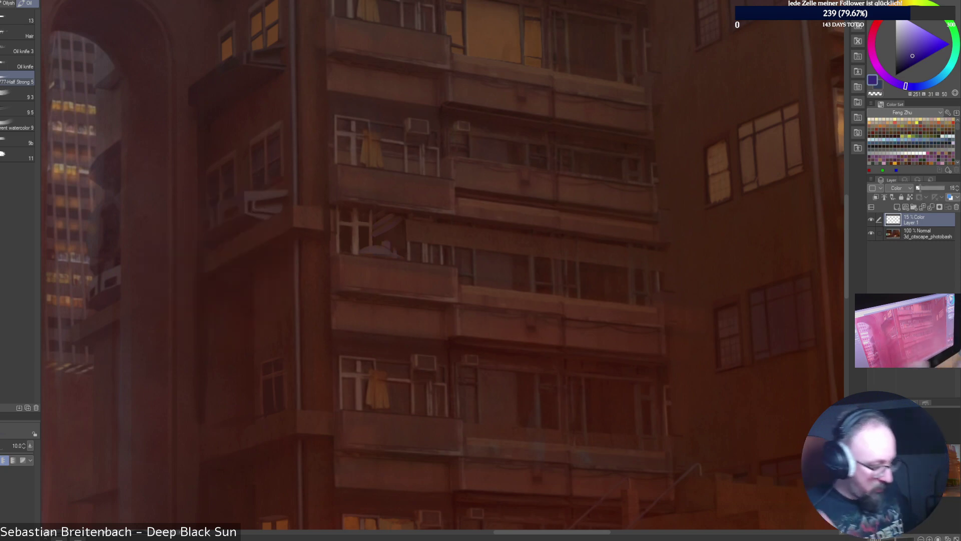
key("ctrl+e")
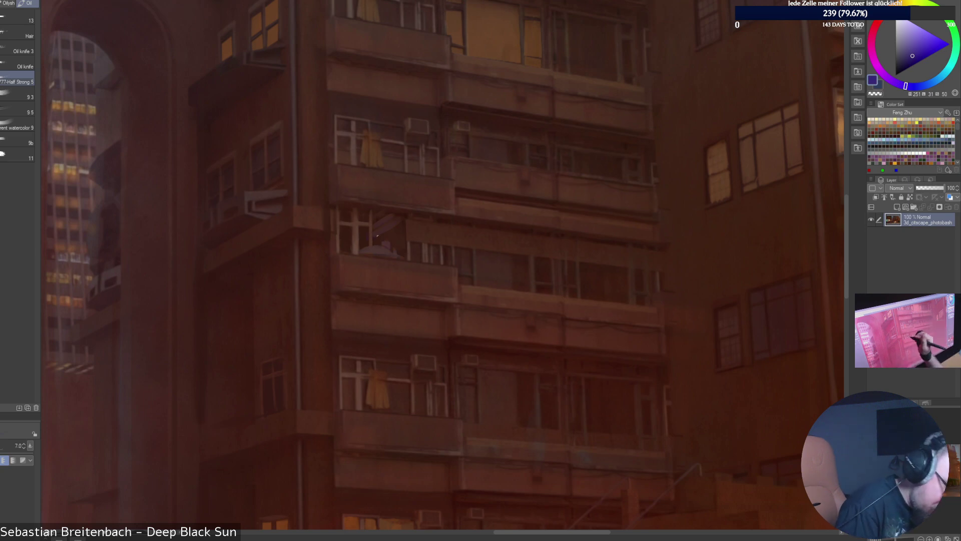
Paint dark stripes on the curtain in the middle balcony window with the Oil Brushstroke 2 brush, using colors sampled nearby.
right_click(513, 249)
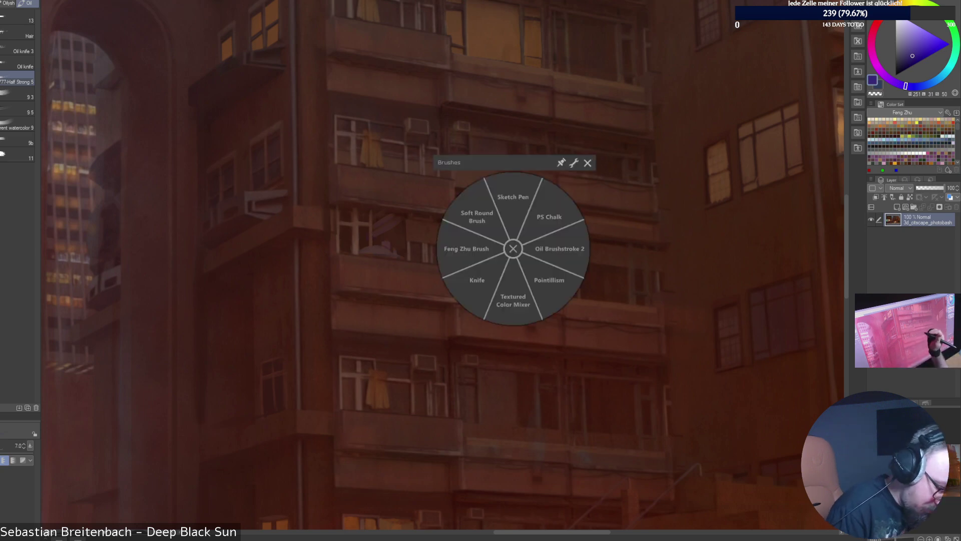
left_click(559, 248)
left_click(367, 235, "alt")
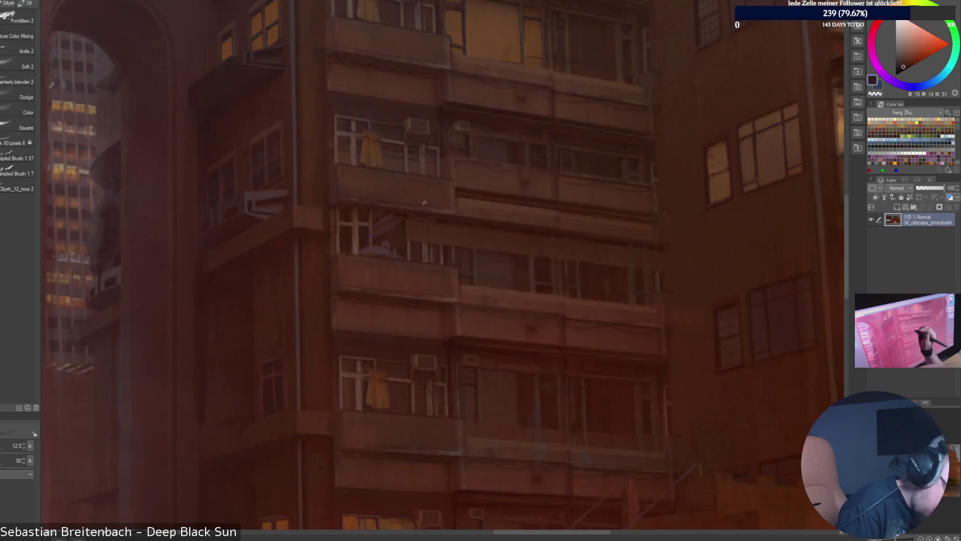
left_click(379, 233, "alt")
left_click(376, 231, "alt")
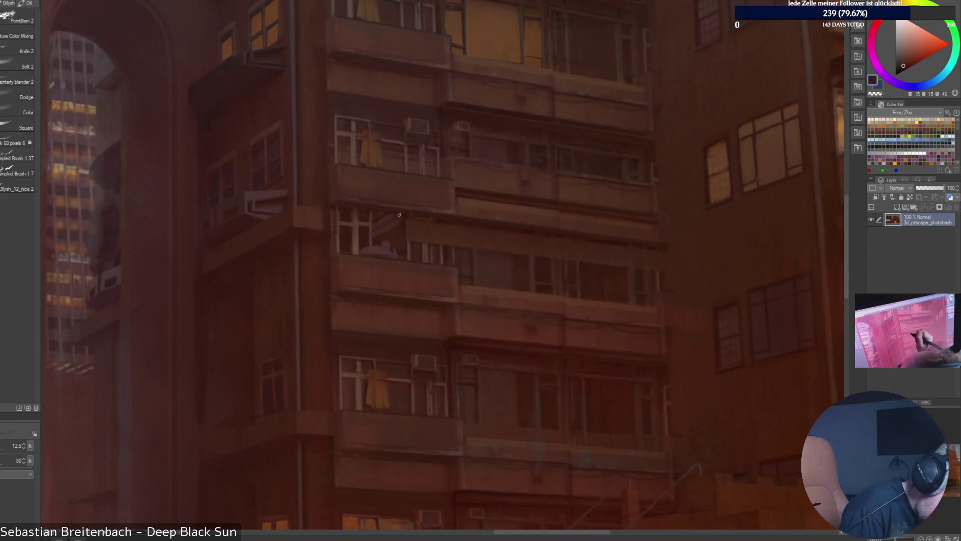
left_click(396, 218, "alt")
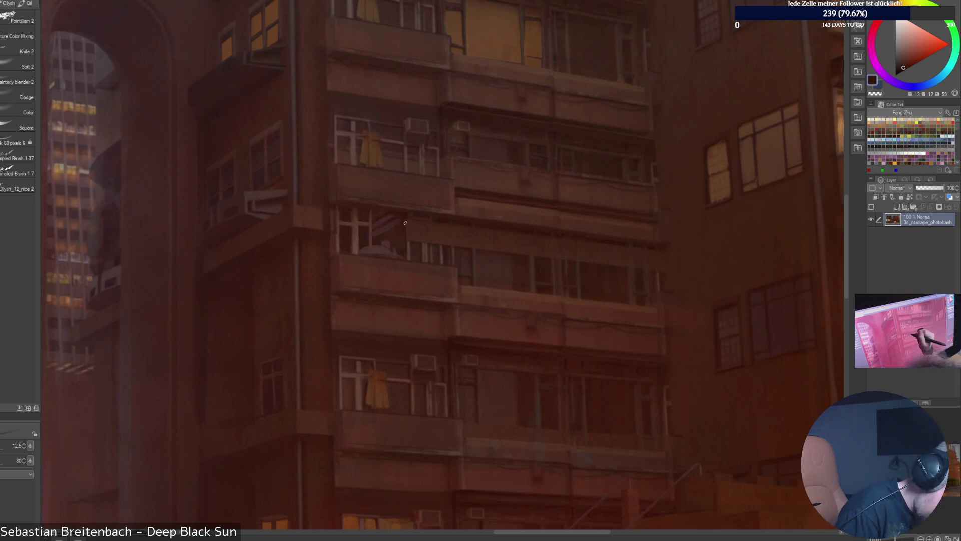
key("[")
key("[")
key("[")
key("[")
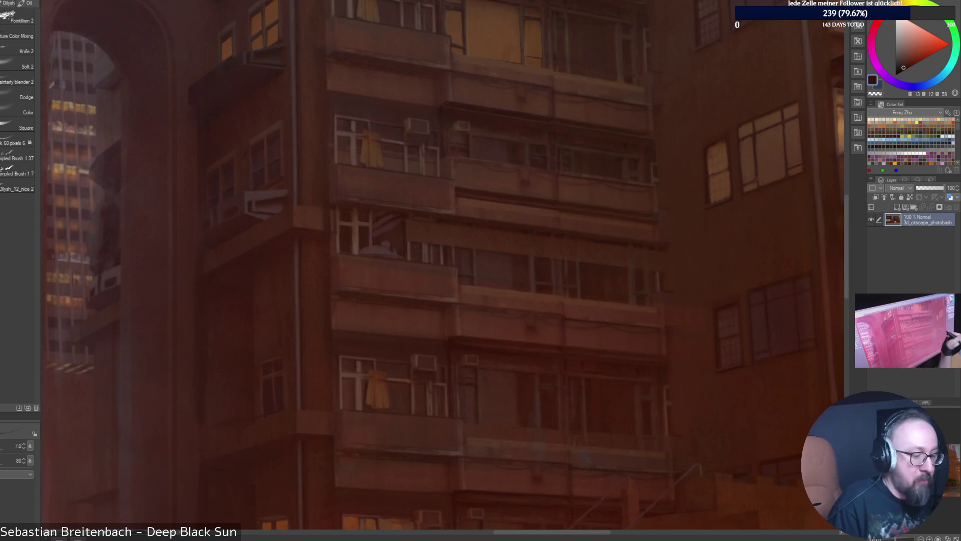
Repaint the wall edge and dark interior just right of the striped curtain with sampled reddish-brown tones.
left_click(552, 260, "alt")
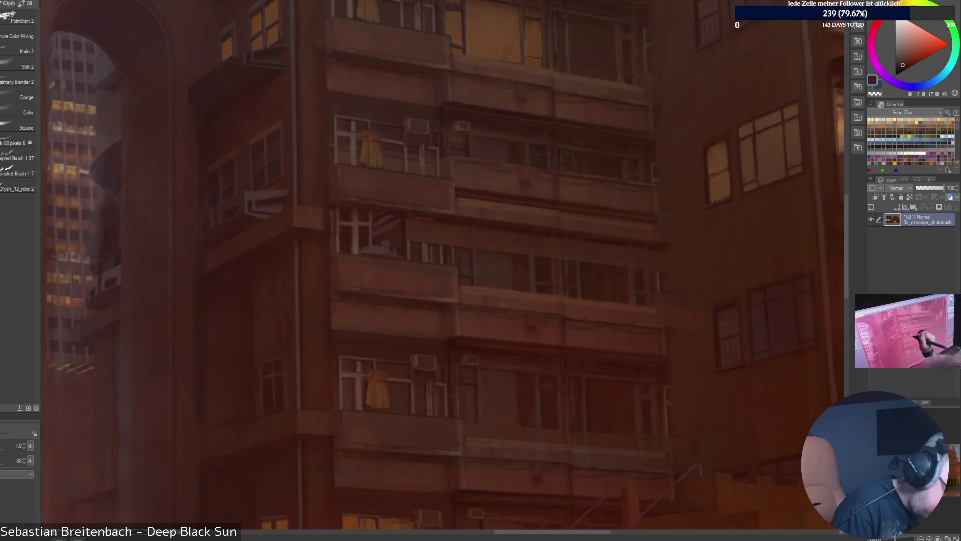
left_click(419, 234, "alt")
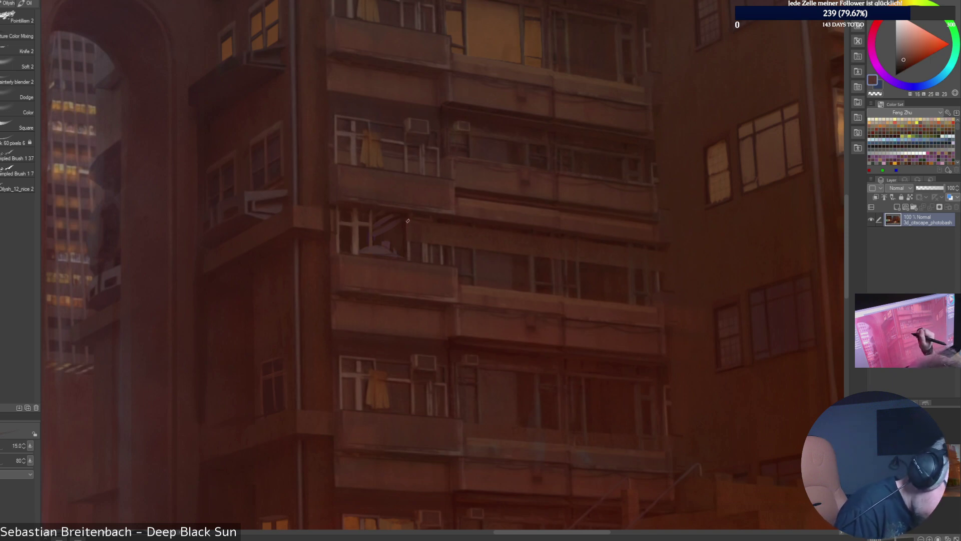
left_click(406, 243, "alt")
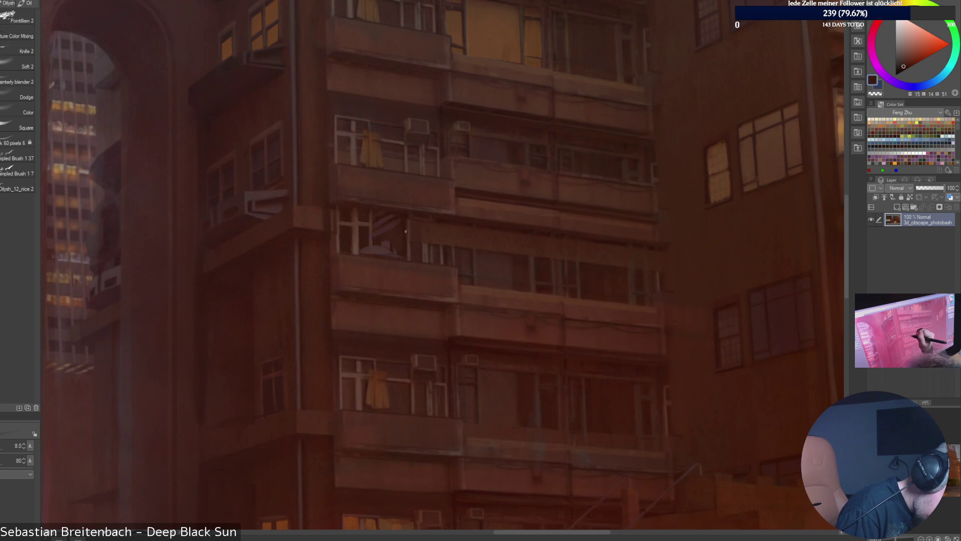
Paint light frame posts and a crossbar around the middle balcony window at brush size 8.
left_click(410, 220, "alt")
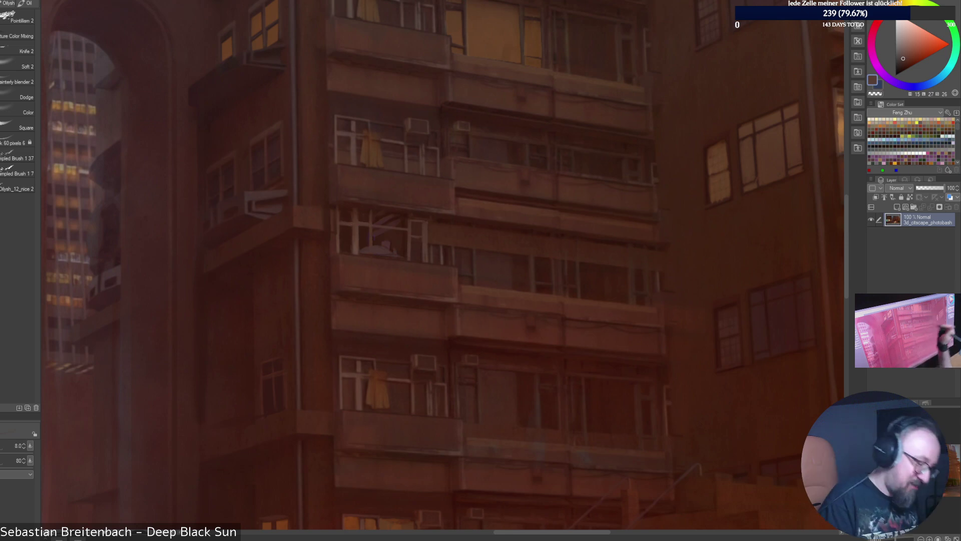
left_click(413, 239, "alt")
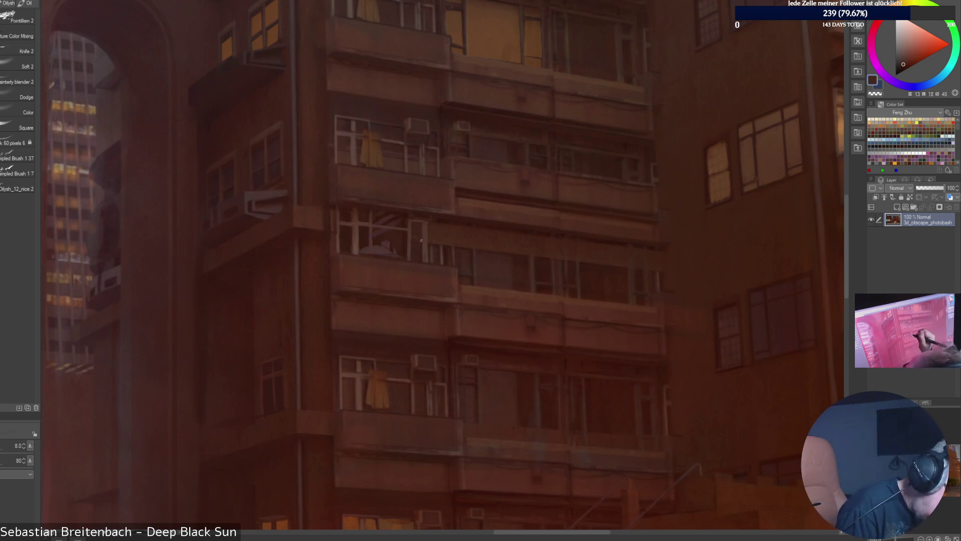
left_click(414, 231, "alt")
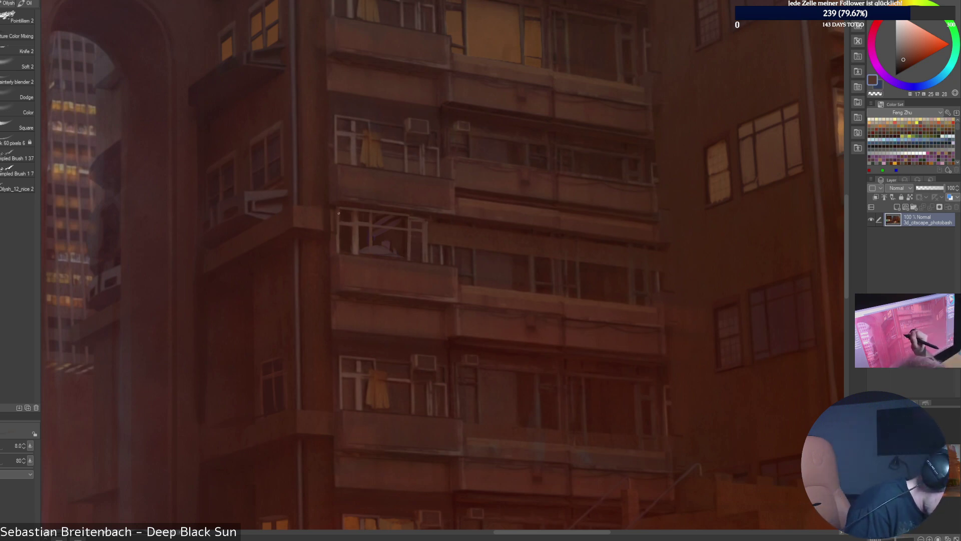
left_click(413, 221, "alt")
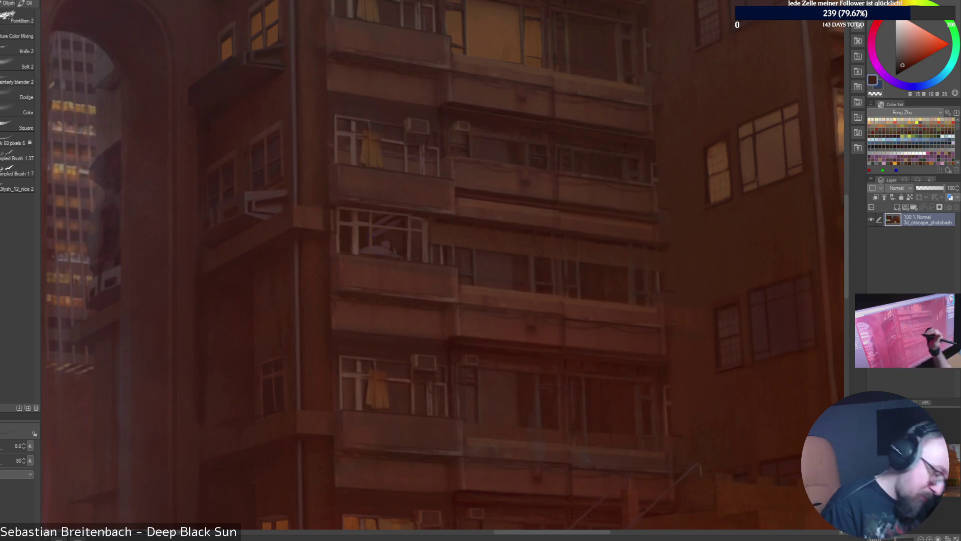
Paint a narrow dark window section with posts to the right of the middle balcony window frame at brush size 9.
left_click(435, 241, "alt")
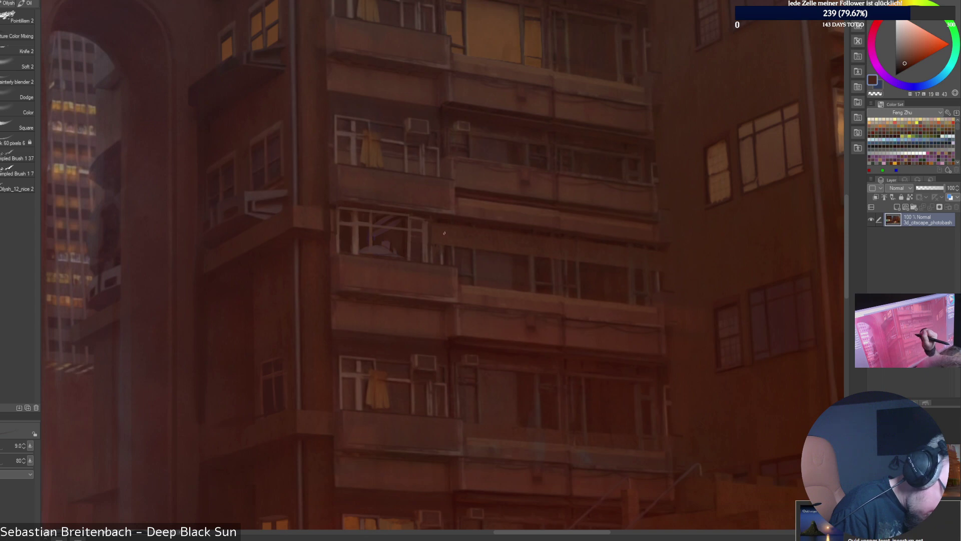
left_click(461, 226, "alt")
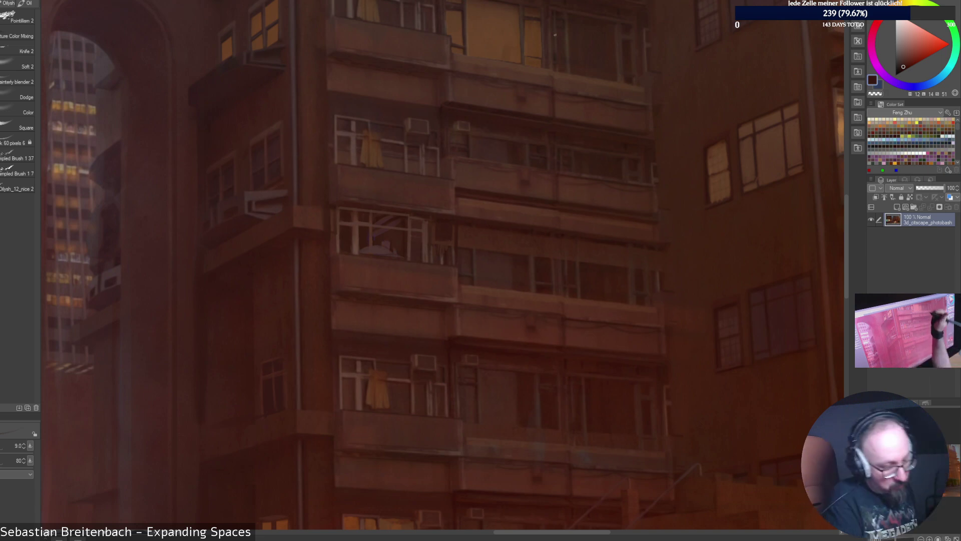
left_click(440, 231, "alt")
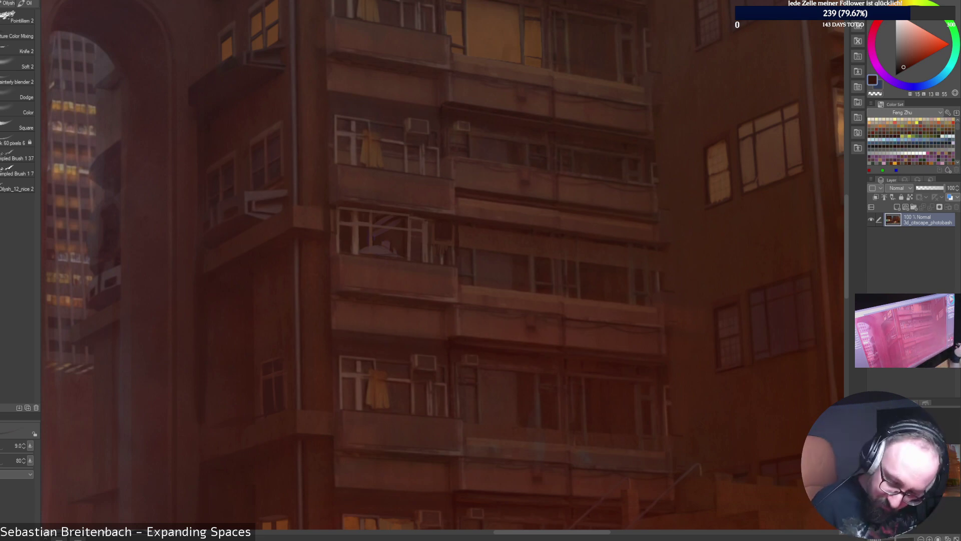
Draw a straight light line along the upper edge of the middle balcony window, using a sampled color.
key("ctrl+0")
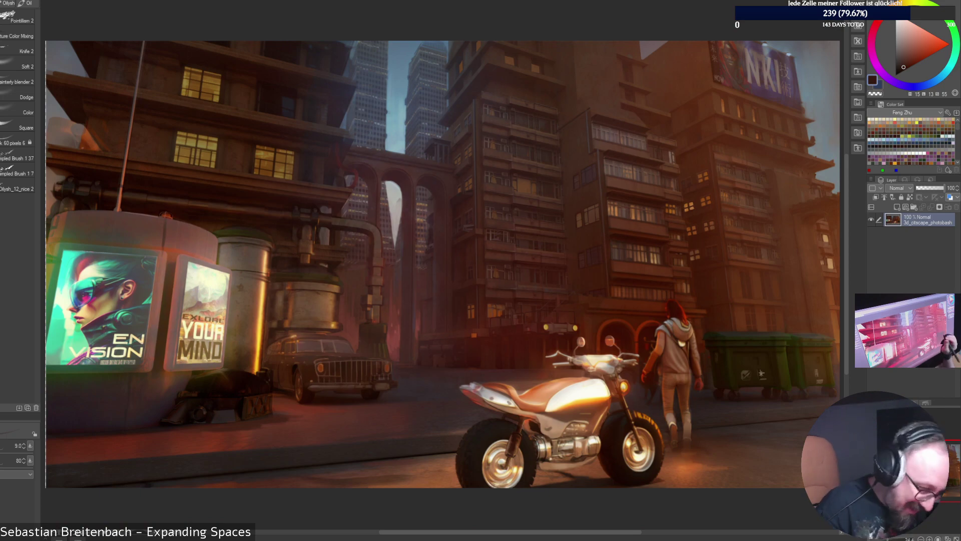
scroll(673, 228, "up", 5)
left_click_drag(513, 301, 836, 294)
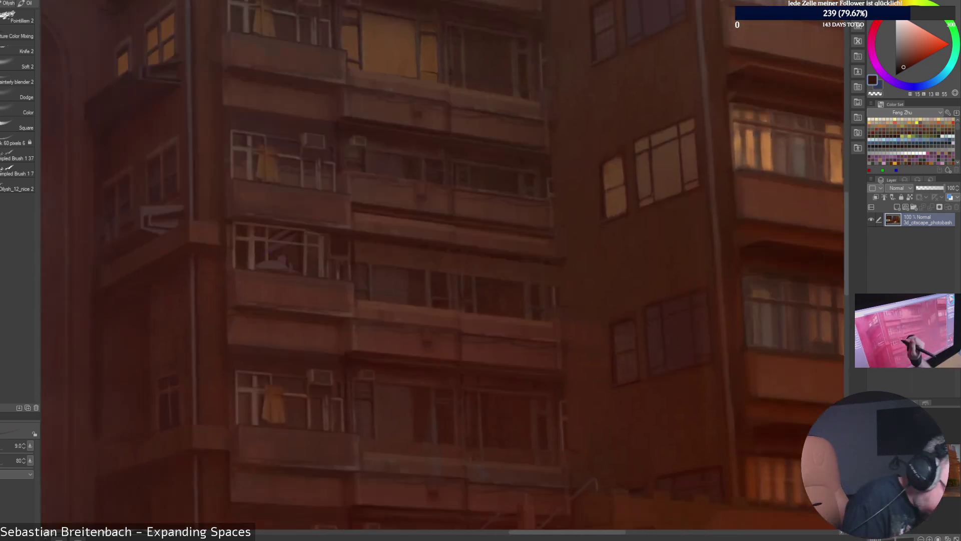
left_click(430, 289, "alt")
left_click(351, 236)
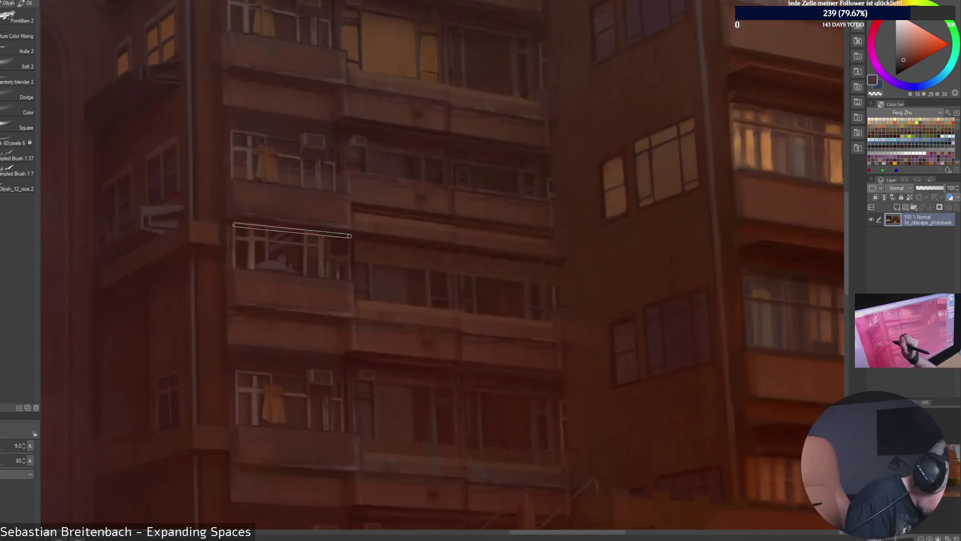
left_click(232, 224, "shift")
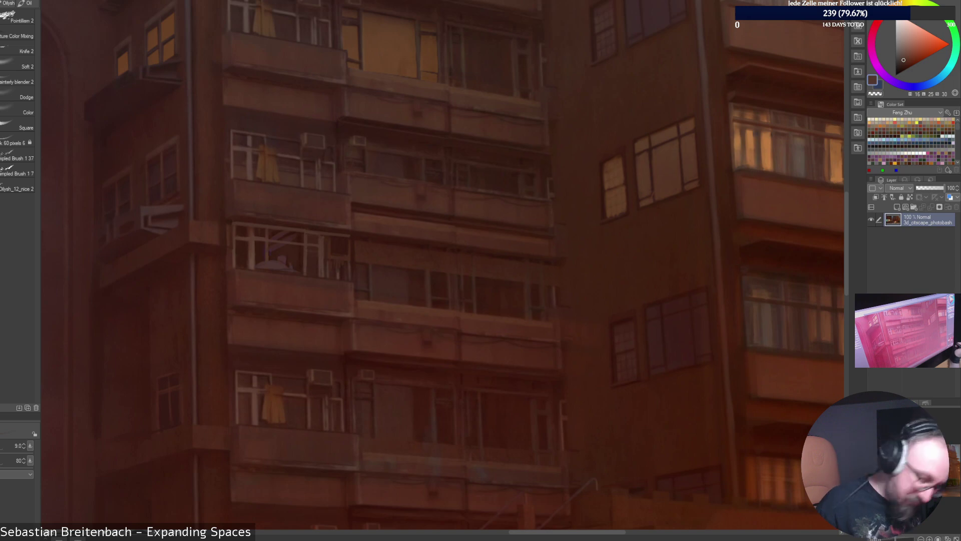
Switch the brush from Oil Brushstroke 2 to the Soft Round Brush.
key("ctrl+0")
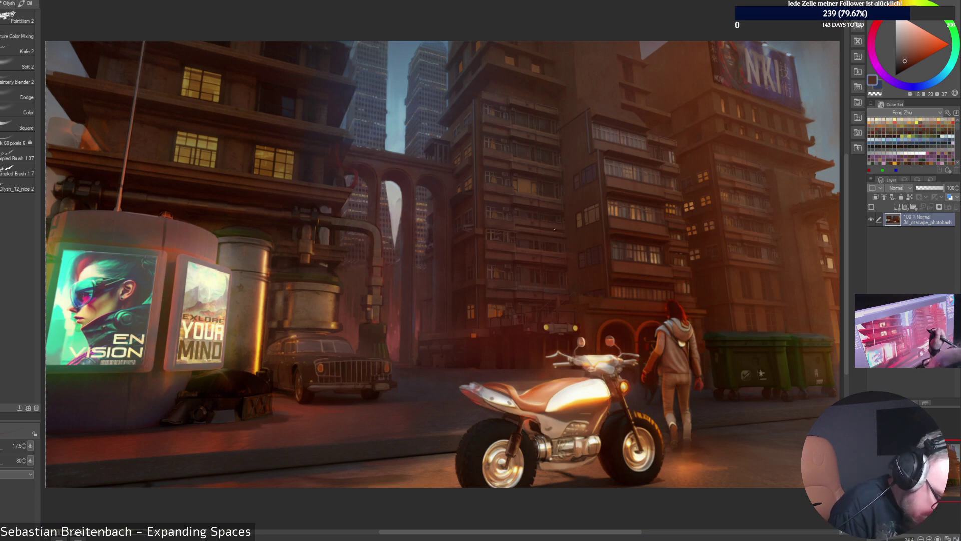
right_click(644, 163)
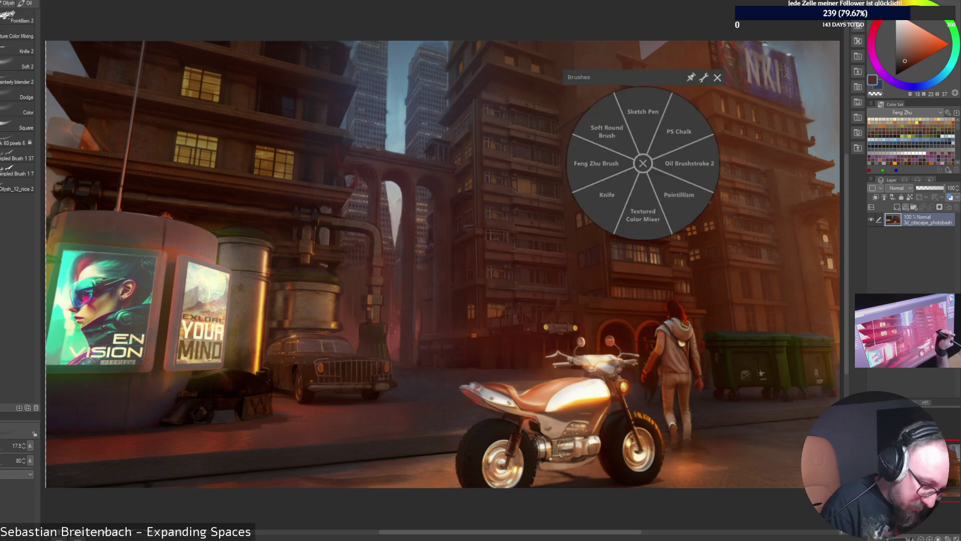
key("q")
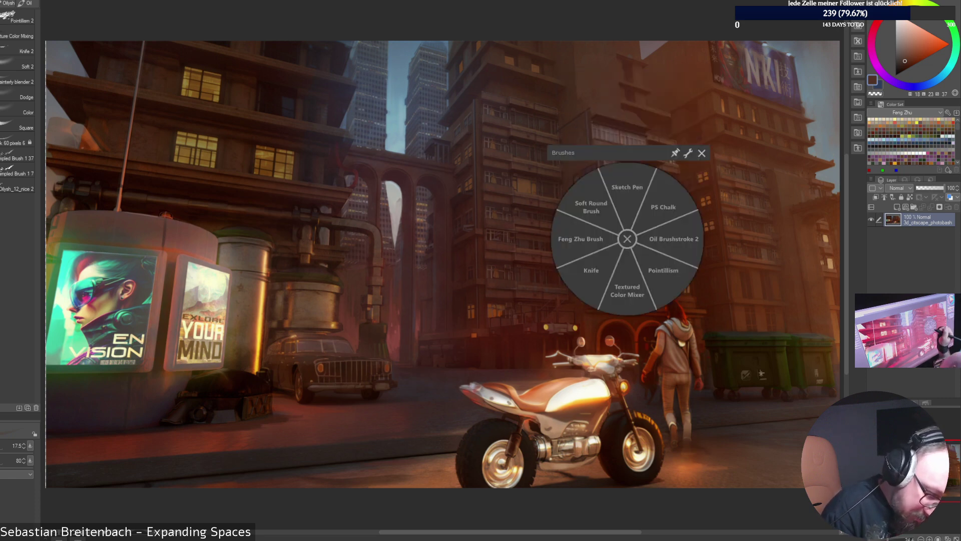
left_click(627, 290)
key("q")
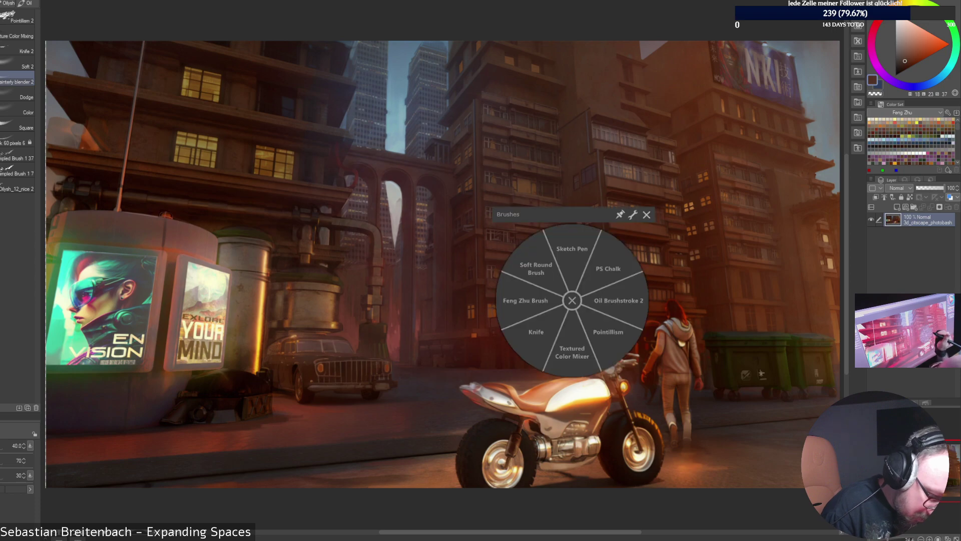
left_click(536, 268)
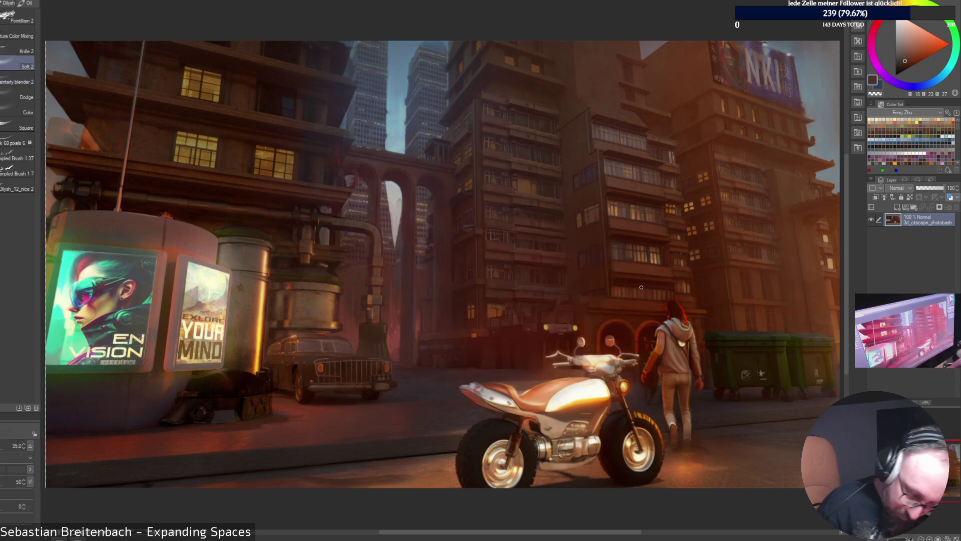
Soften the shadow beneath the ledge just right of the middle balcony window with a sampled dark color at brush size 12.5.
key("ctrl+alt+0")
left_click_drag(821, 225, 91, 315)
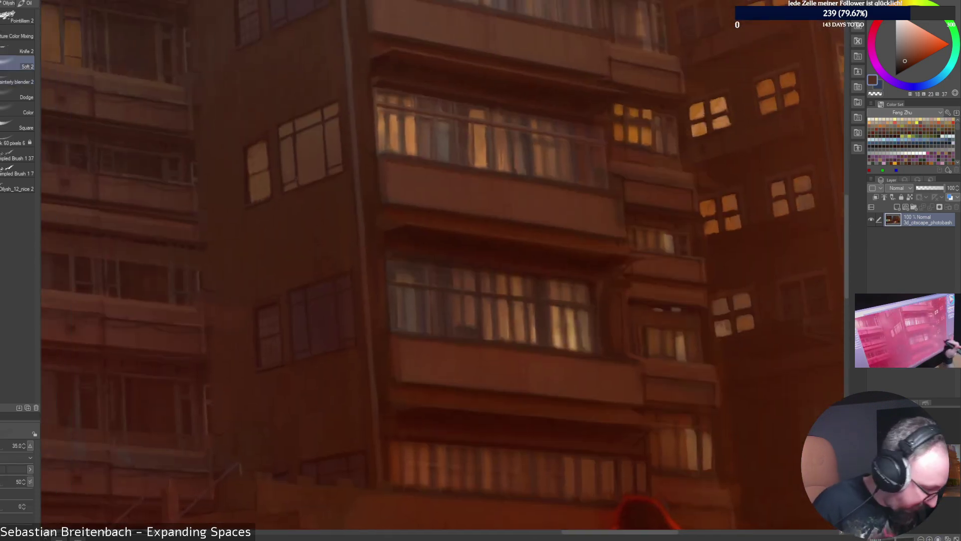
left_click_drag(300, 225, 733, 301)
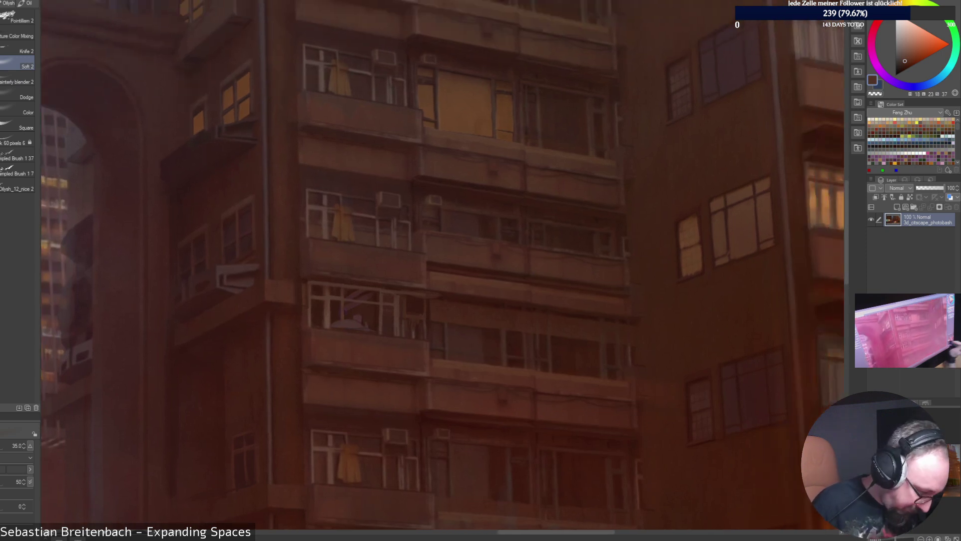
key("bracketleft")
key("bracketleft")
key("bracketleft")
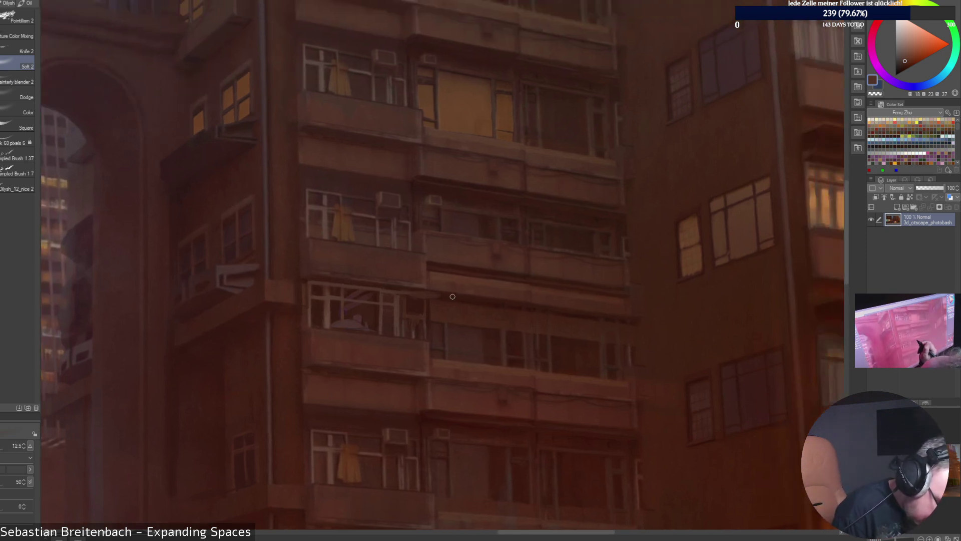
left_click(448, 296, "alt")
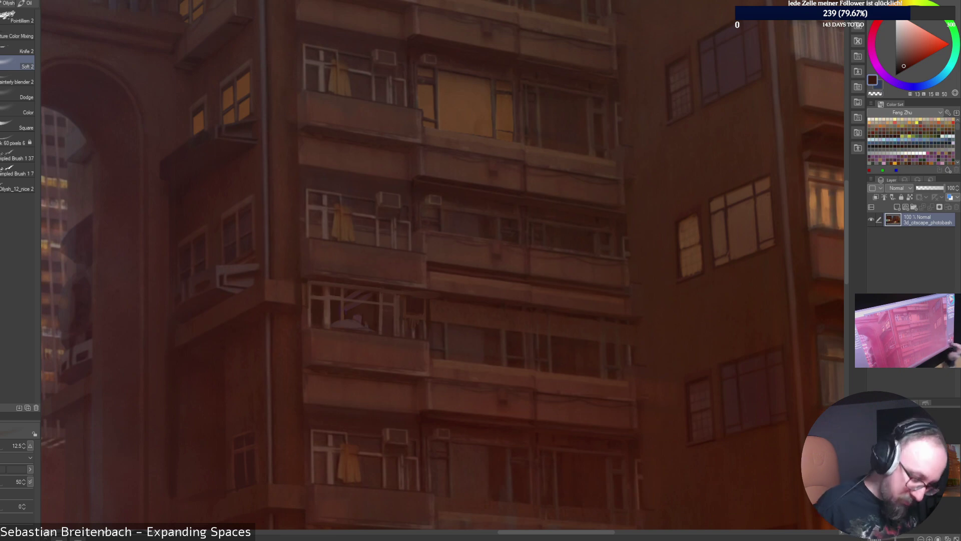
Paint over the upper part of the window beside the middle balcony with sampled dark reddish tones at brush sizes 12.5 and 7.
key("b")
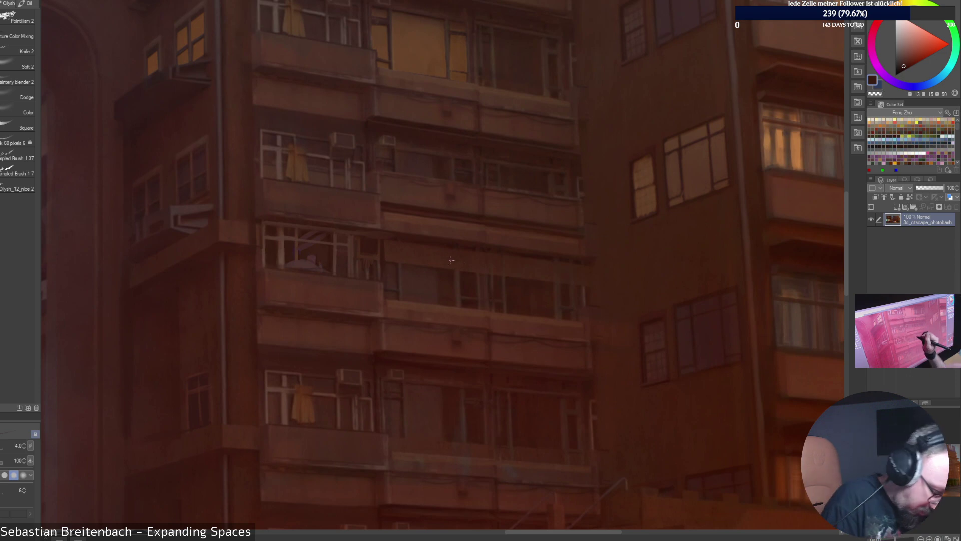
left_click(472, 283, "alt")
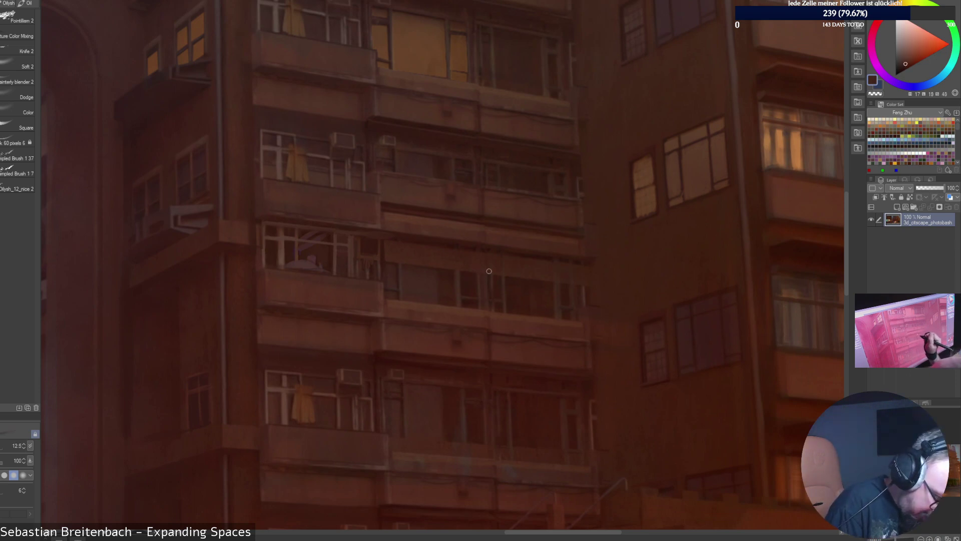
left_click(487, 276, "alt")
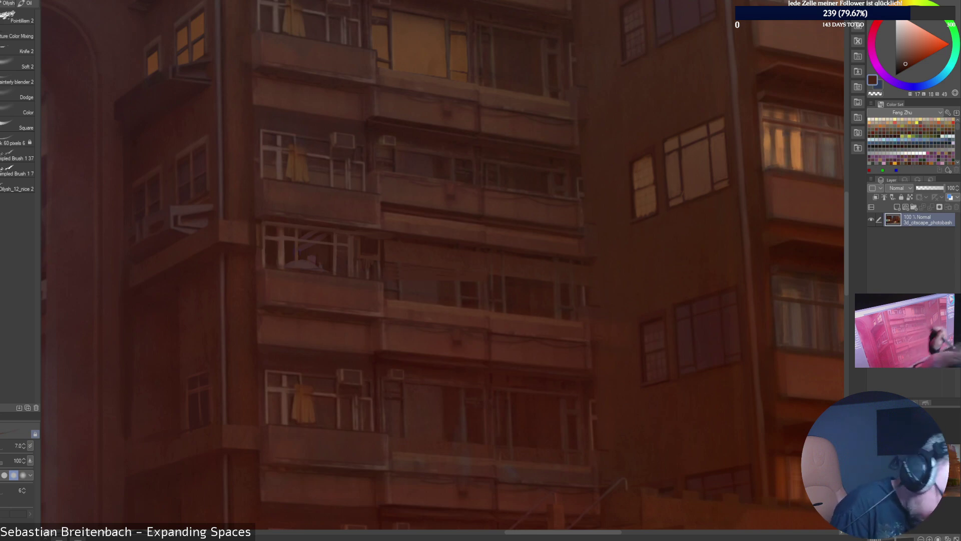
Draw thin straight dark slat lines across the covered window area at brush size 2.5, undoing a first line made at size 7.
left_click(392, 270, "alt")
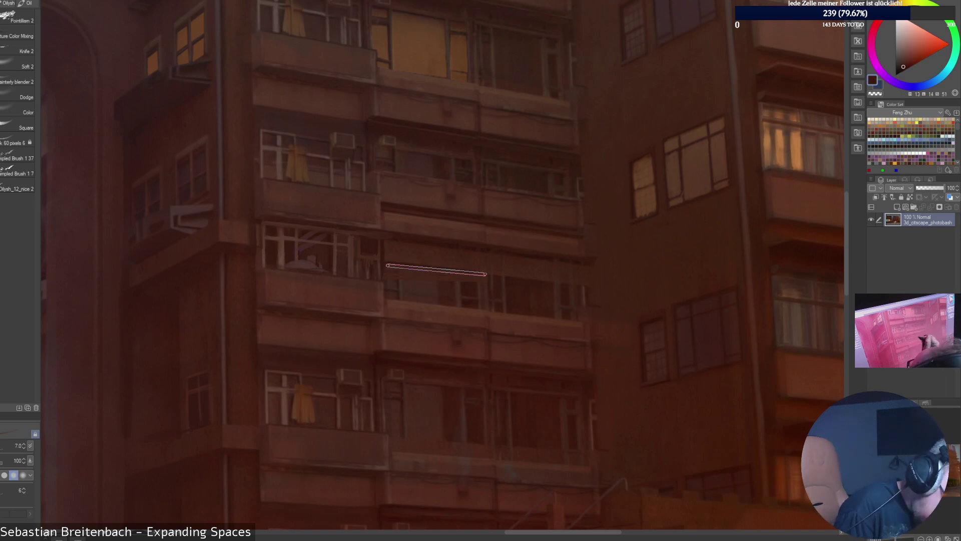
left_click(485, 273, "shift")
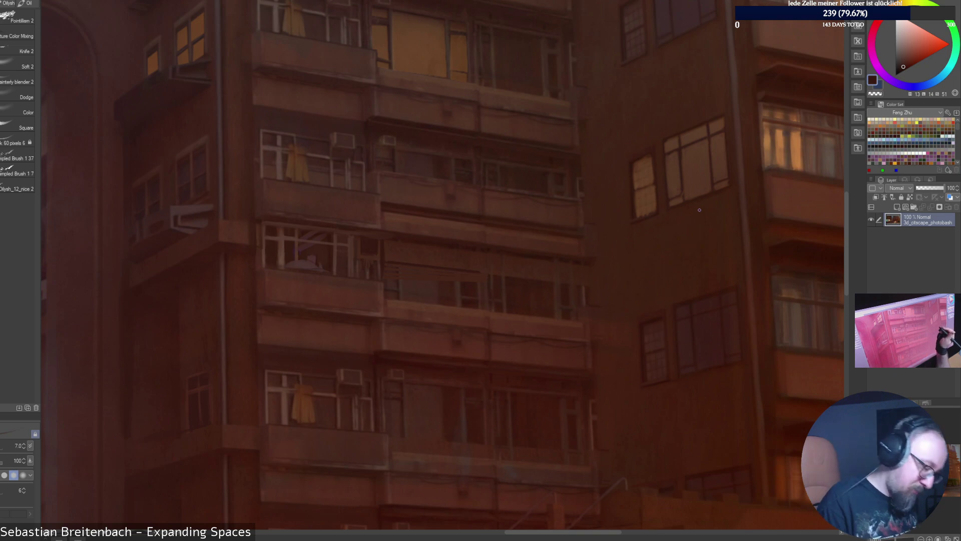
key("ctrl+z")
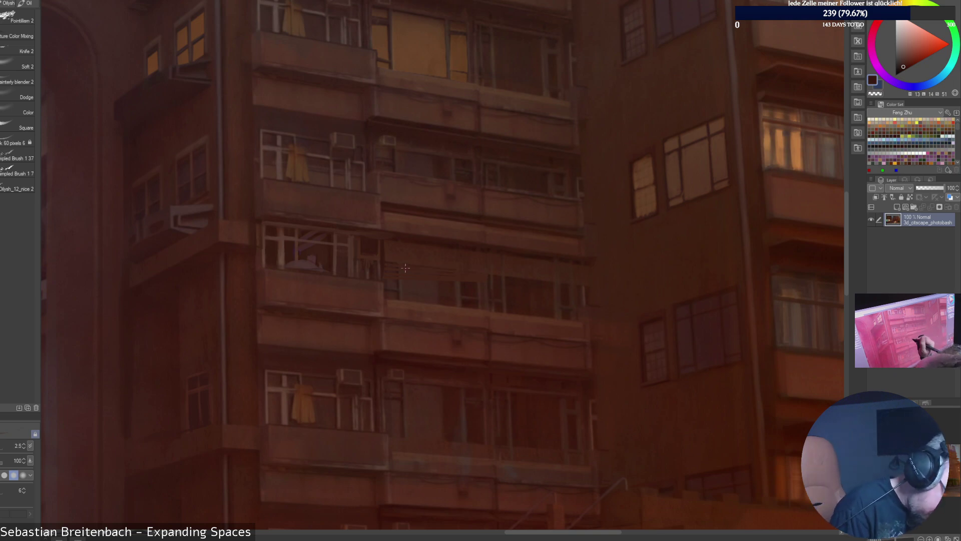
left_click(387, 262)
left_click(488, 273, "shift")
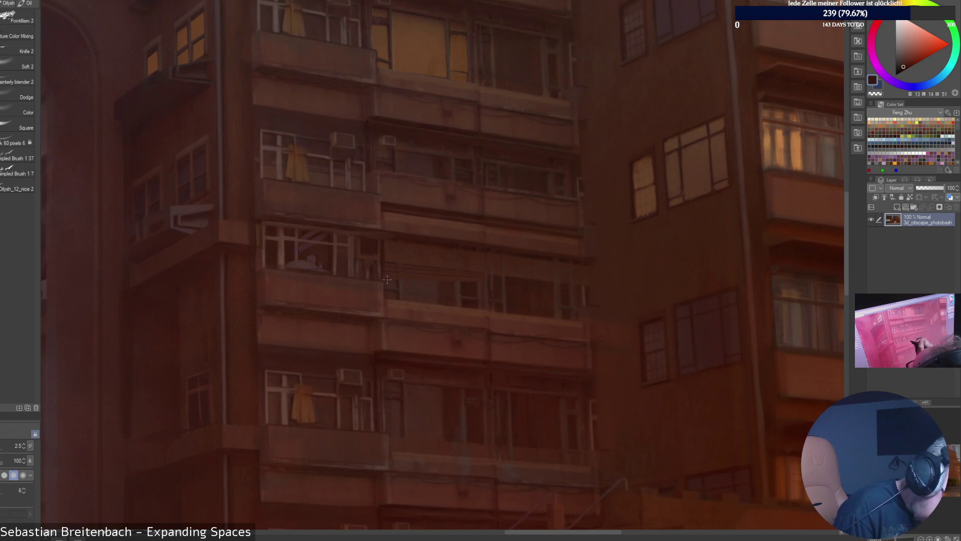
left_click_drag(416, 277, 484, 279)
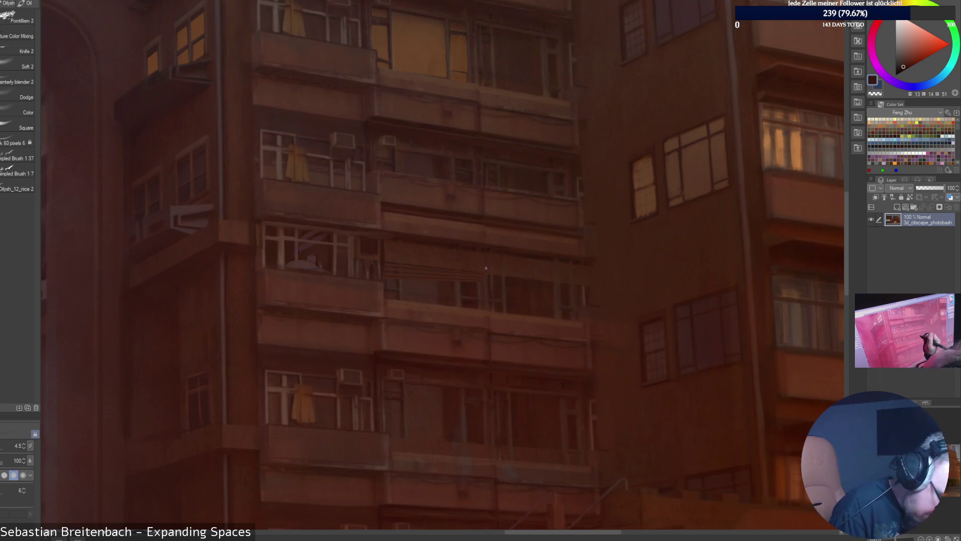
Add more dark slats up to the blind's upper edge at brush sizes 4 to 5, and define its right edge with sampled colors.
left_click_drag(485, 269, 385, 259)
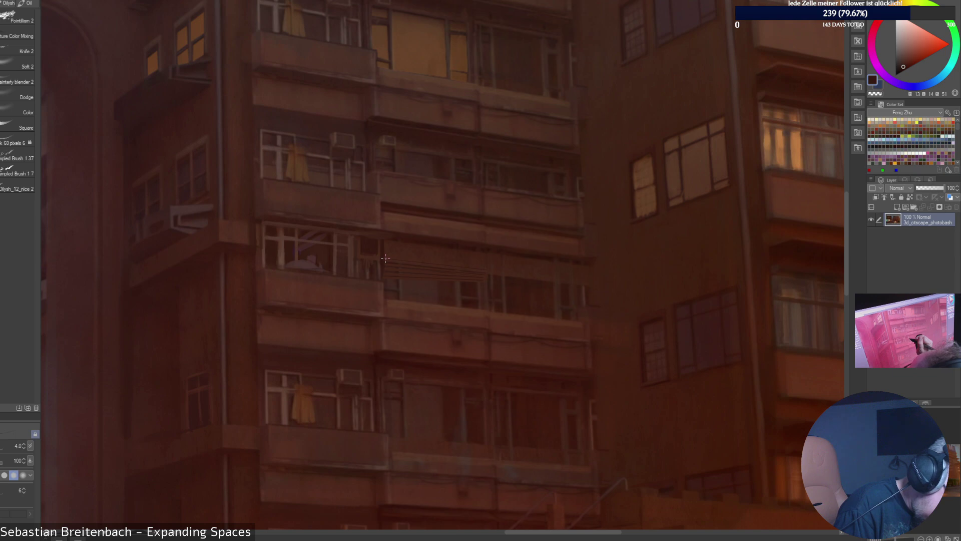
key("]")
left_click_drag(385, 258, 473, 267)
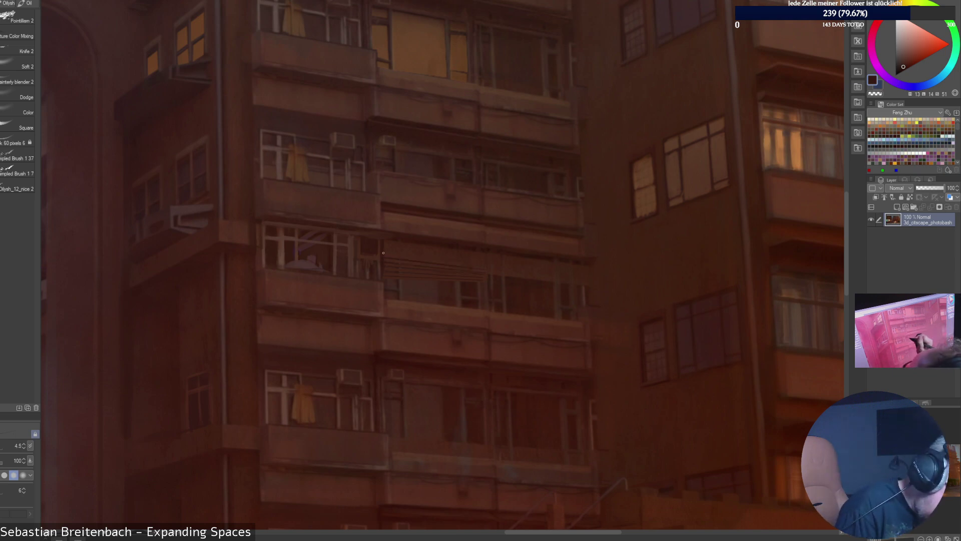
left_click_drag(384, 253, 486, 263)
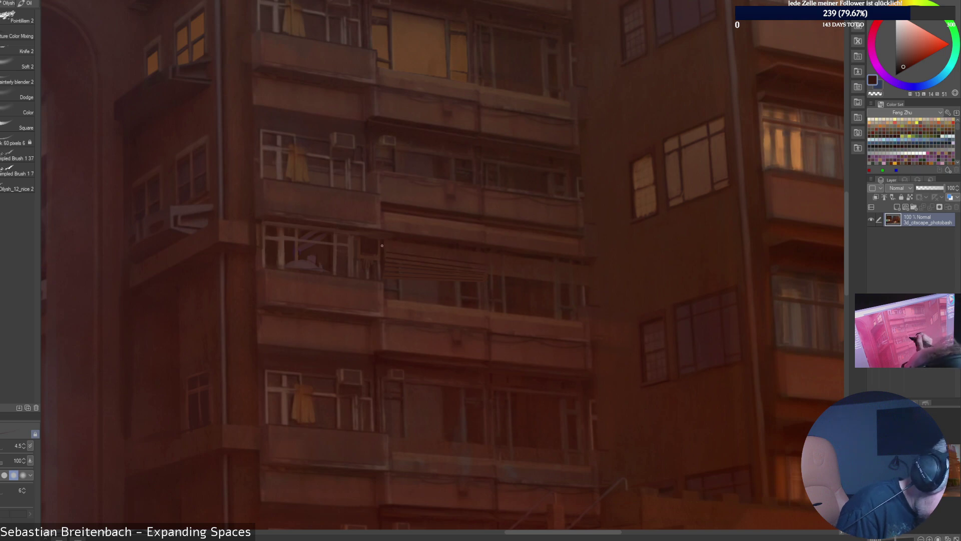
left_click_drag(383, 244, 488, 257)
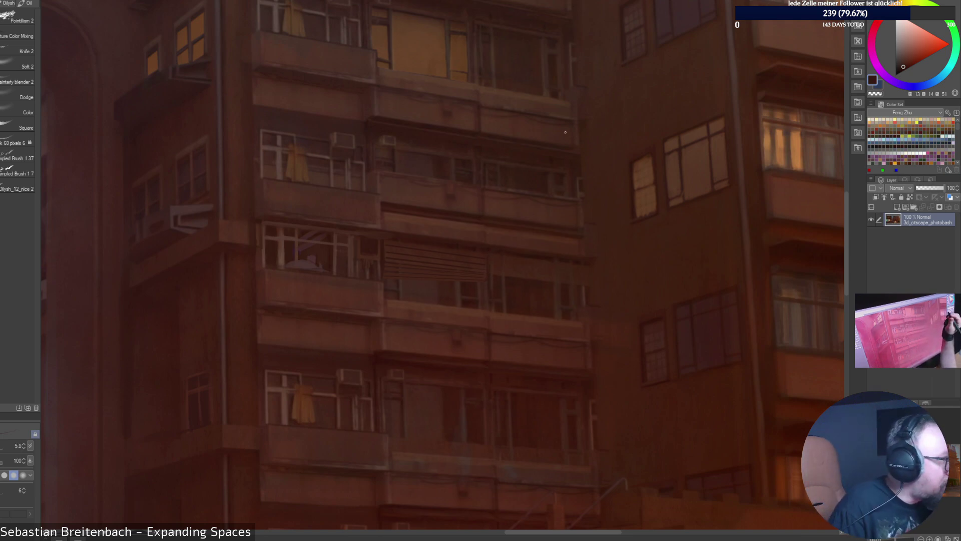
left_click(490, 261, "alt")
left_click(481, 288, "alt")
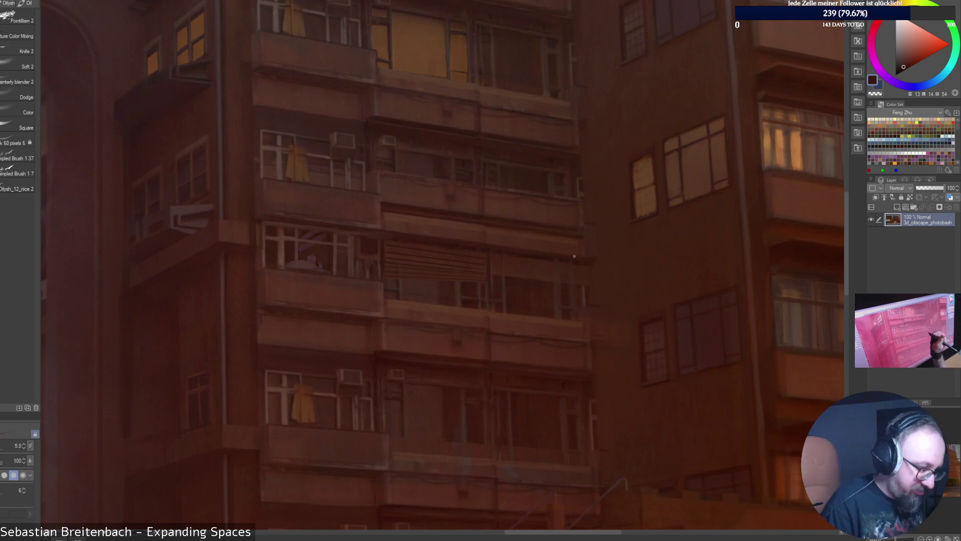
Sample the dull yellow of the lit window above and paint a vertical glow line on the window right of the blind.
left_click(419, 44, "alt")
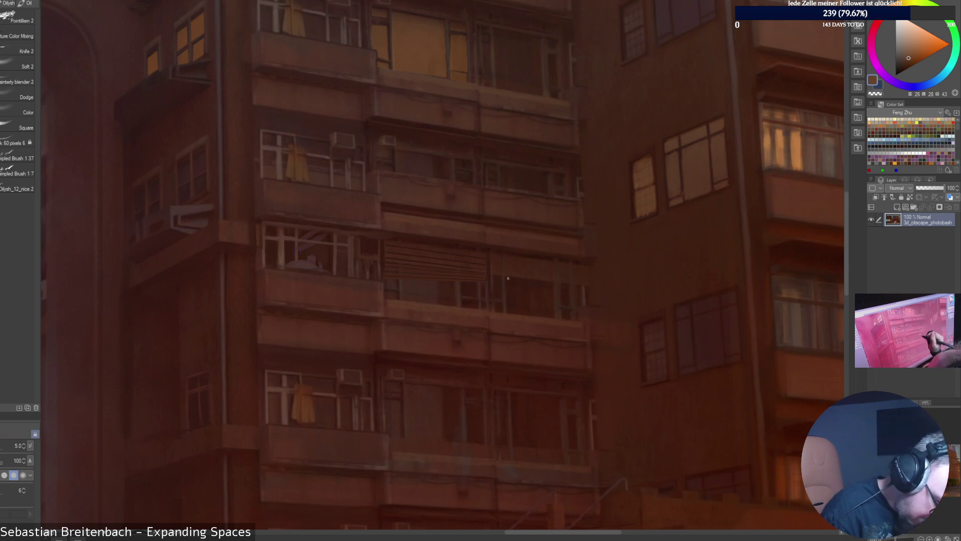
left_click_drag(507, 278, 505, 303)
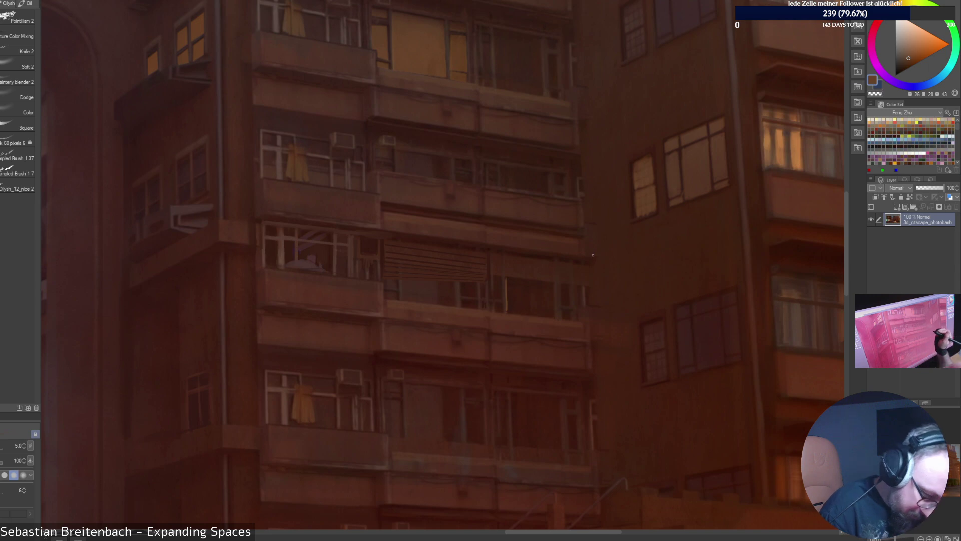
right_click(593, 254)
left_click(592, 255)
right_click(592, 270)
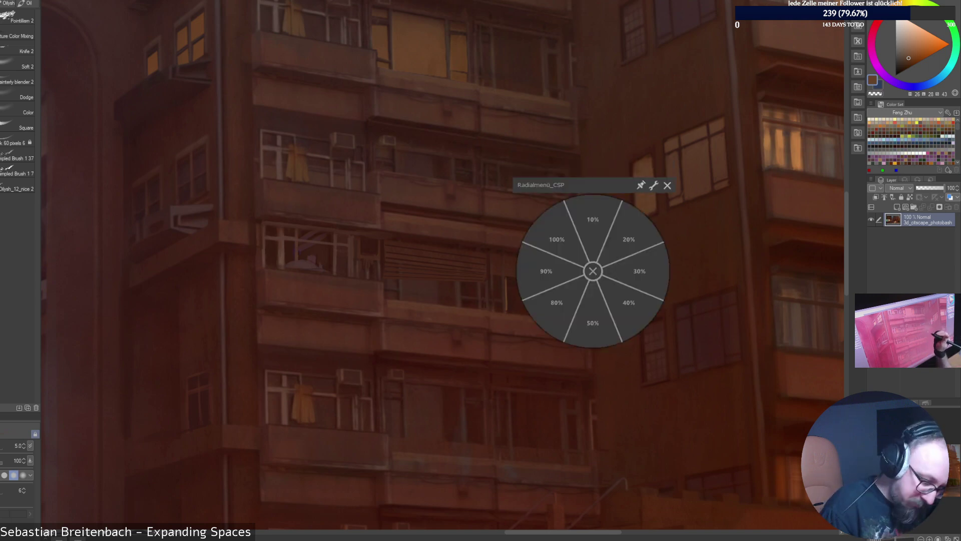
left_click(586, 261)
right_click(586, 260)
left_click(586, 261)
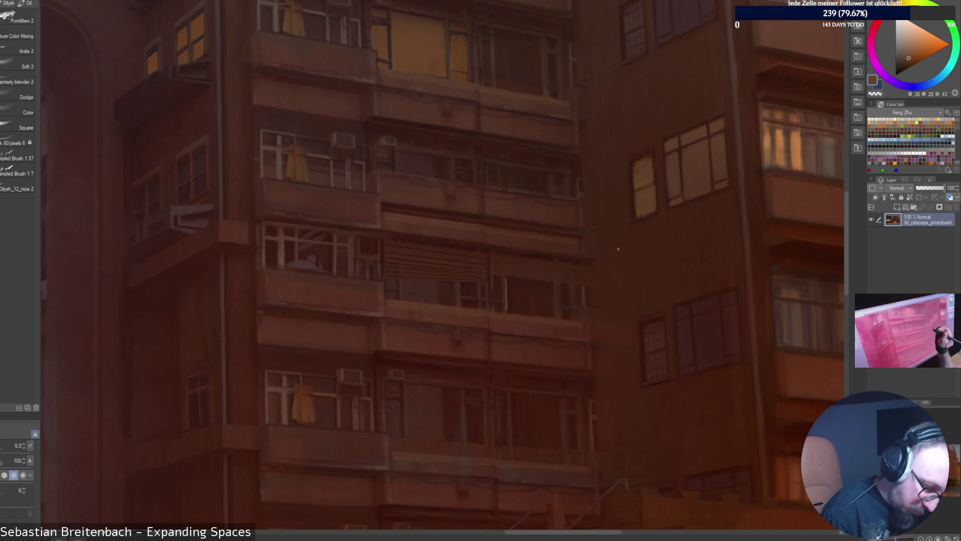
Outline the wide pane right of the blind in dull yellow at brush size 9, and paint the narrow pane to its left.
left_click(511, 311)
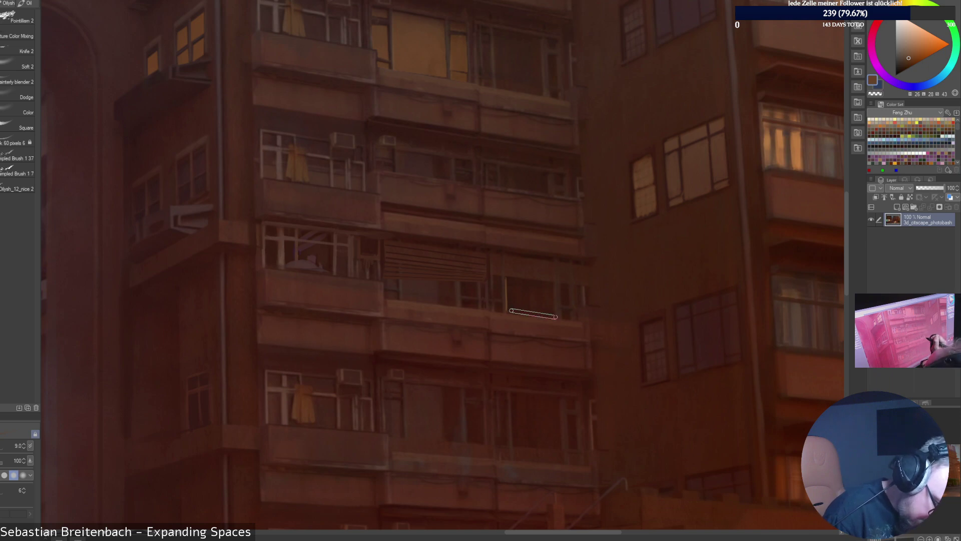
left_click(553, 316, "shift")
mouse_move(553, 316)
left_mouse_down()
mouse_move(551, 281)
mouse_move(507, 279)
mouse_move(513, 302)
mouse_move(498, 281)
mouse_move(500, 295)
mouse_move(495, 289)
left_mouse_up()
key("[")
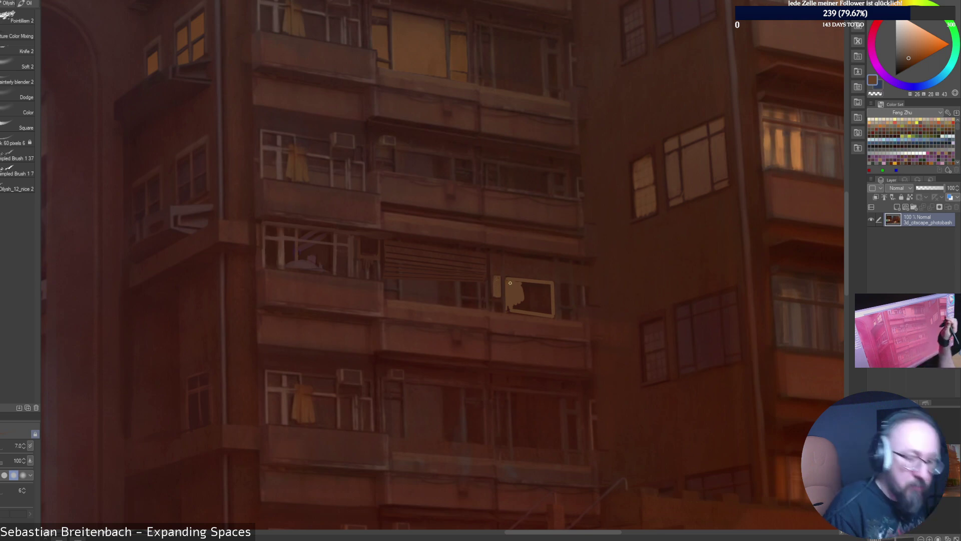
left_click_drag(496, 302, 498, 307)
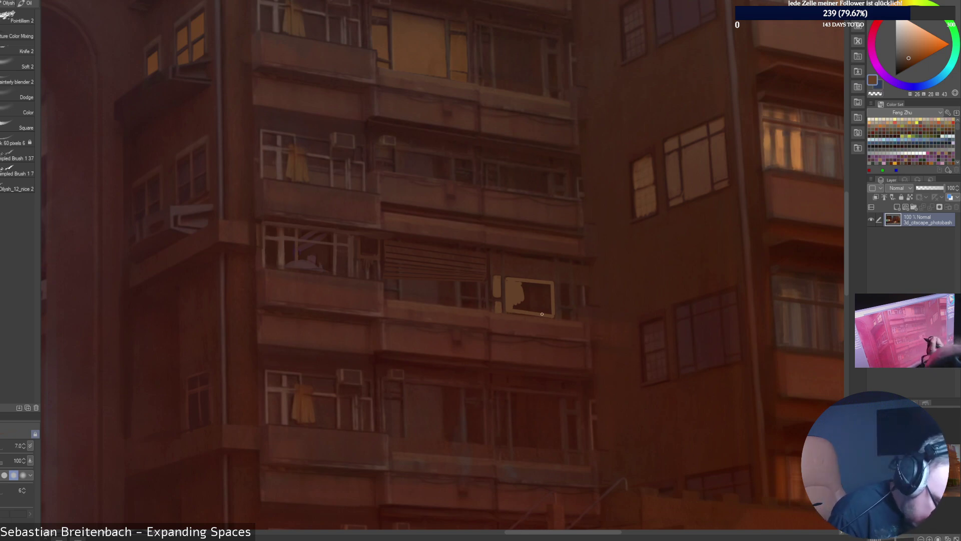
Fill most of the wide pane with dull yellow, and paint the narrow pane to its right at brush size 4.5.
key("]")
mouse_move(521, 292)
left_mouse_down()
mouse_move(548, 283)
mouse_move(553, 296)
mouse_move(533, 300)
mouse_move(539, 289)
mouse_move(548, 308)
mouse_move(546, 288)
mouse_move(524, 290)
mouse_move(544, 284)
mouse_move(513, 281)
mouse_move(564, 297)
left_mouse_up()
key("]")
key("]")
key("bracketleft")
key("bracketleft")
key("bracketleft")
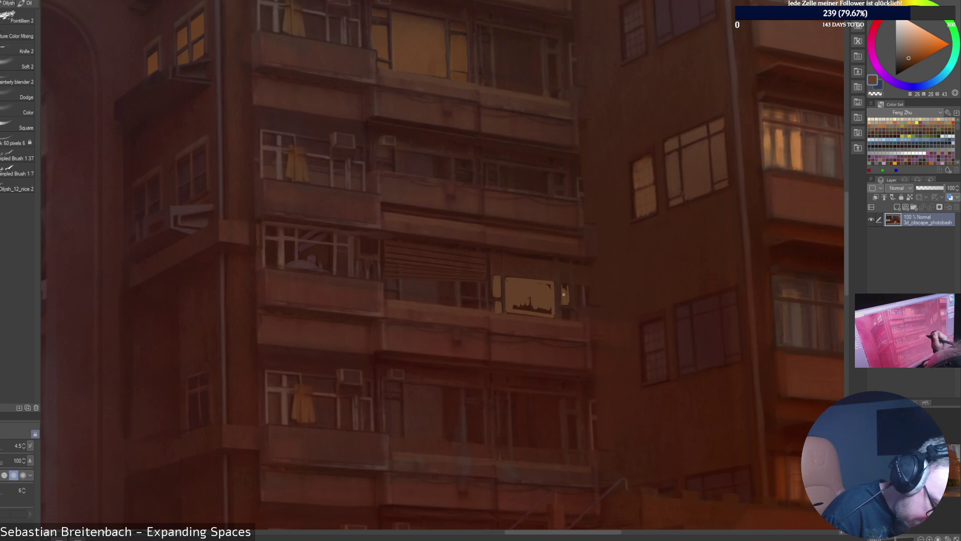
left_click_drag(563, 294, 566, 286)
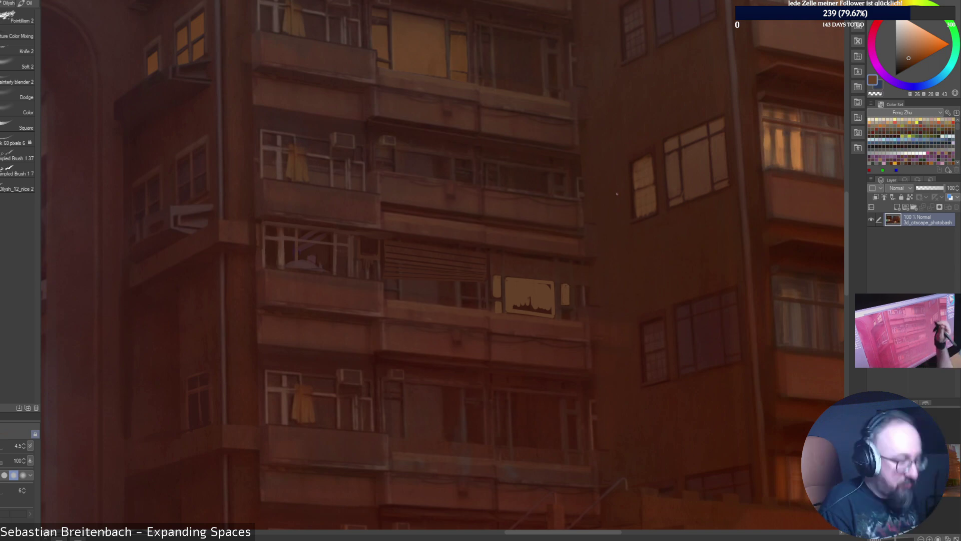
Fill the remaining dark patches along the wide pane's base with the sampled dull yellow at brush size 7.
left_click(559, 284, "alt")
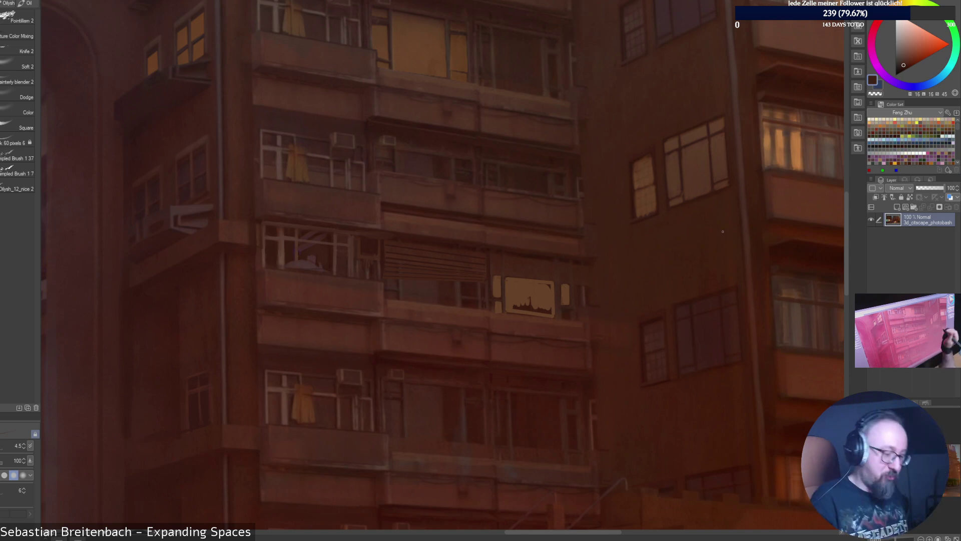
left_click(555, 301, "alt")
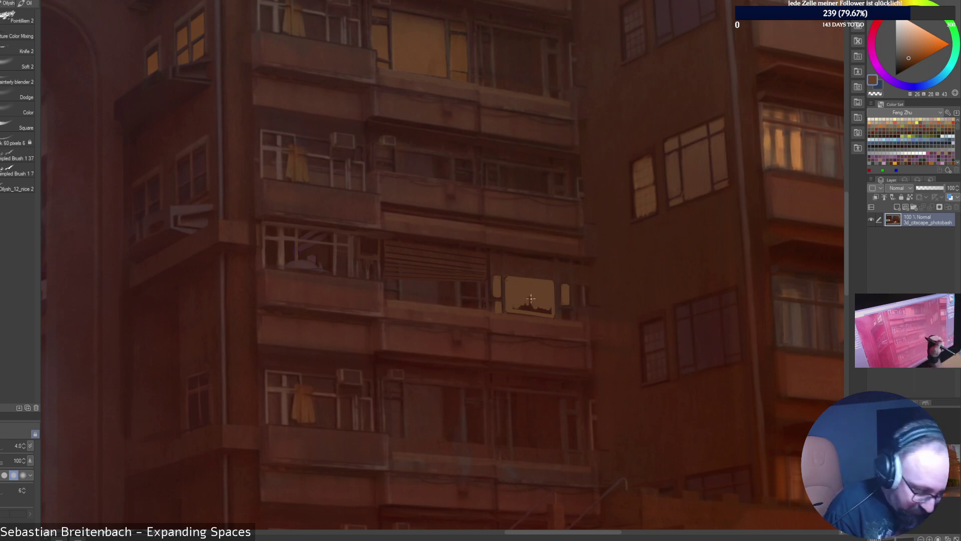
key("bracketright")
key("bracketright")
key("bracketright")
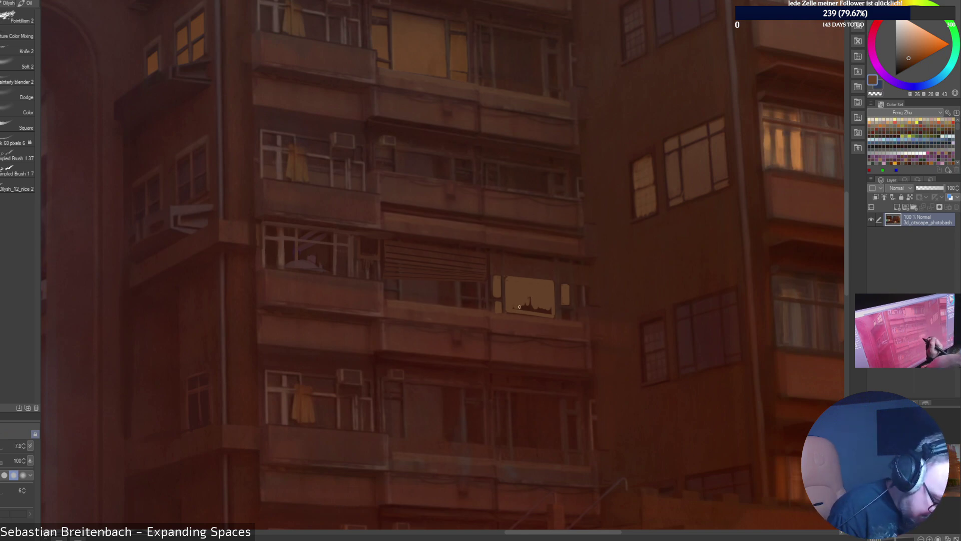
left_click_drag(520, 309, 549, 312)
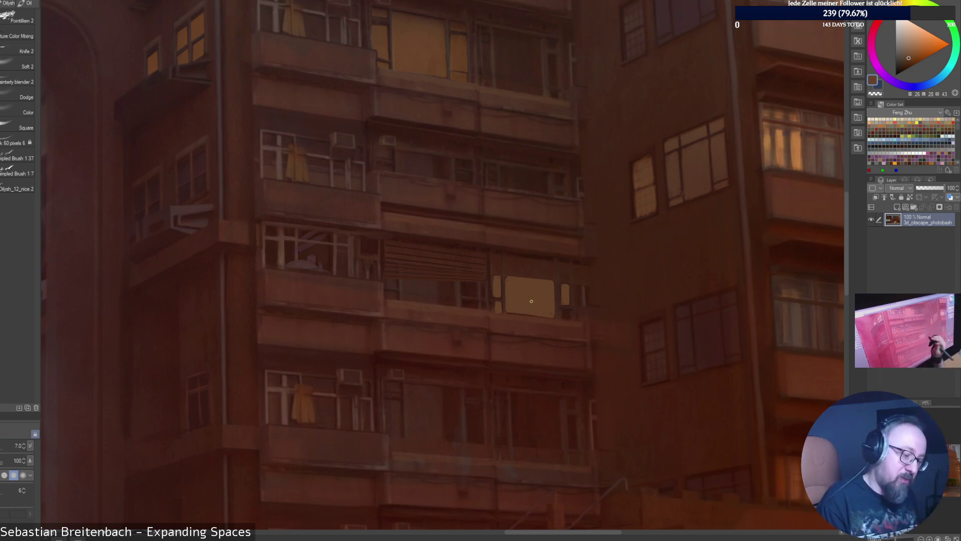
Sharpen the corners and left edge of the wide yellow pane using brush sizes from 2.5 to 5.
key("bracketleft")
key("bracketleft")
key("bracketleft")
key("bracketleft")
key("bracketleft")
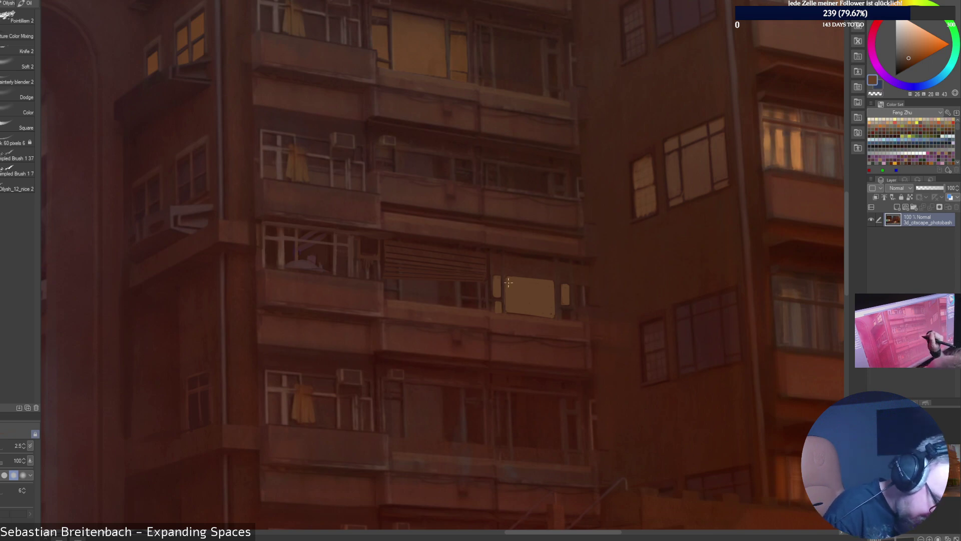
key("bracketright")
key("bracketright")
key("bracketright")
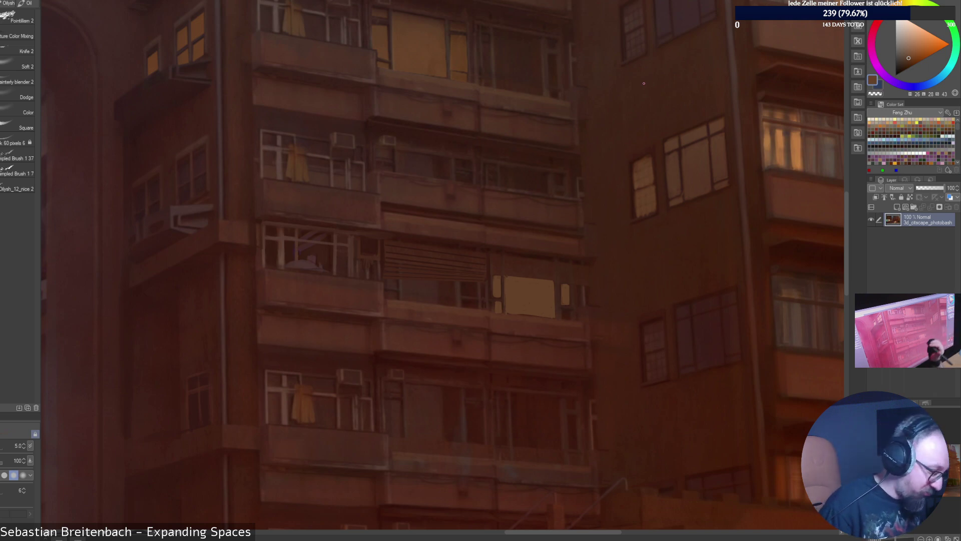
Glaze a sampled warm orange over the wide yellow pane right of the blind with the Half Strong 5 oil brush at size 30.
key("ctrl+0")
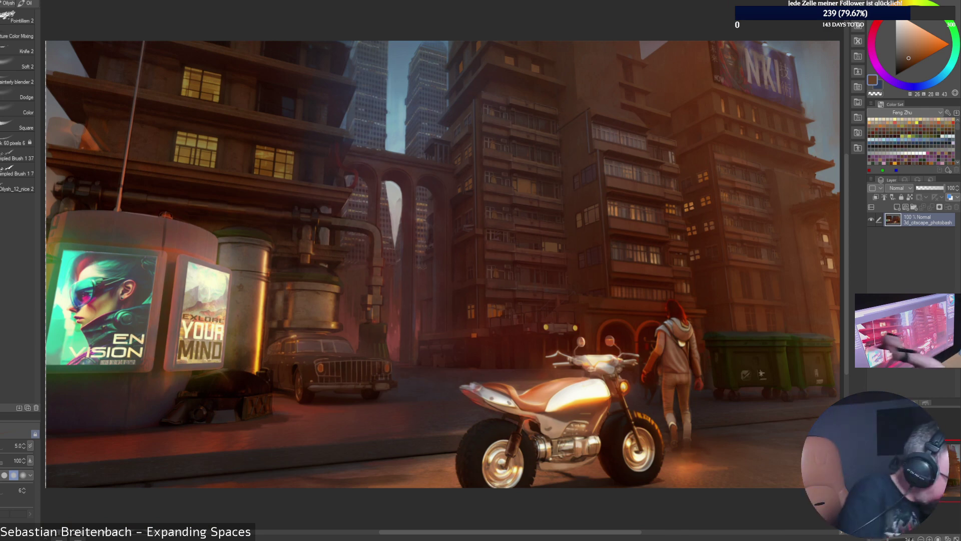
left_click(28, 3)
left_click(18, 78)
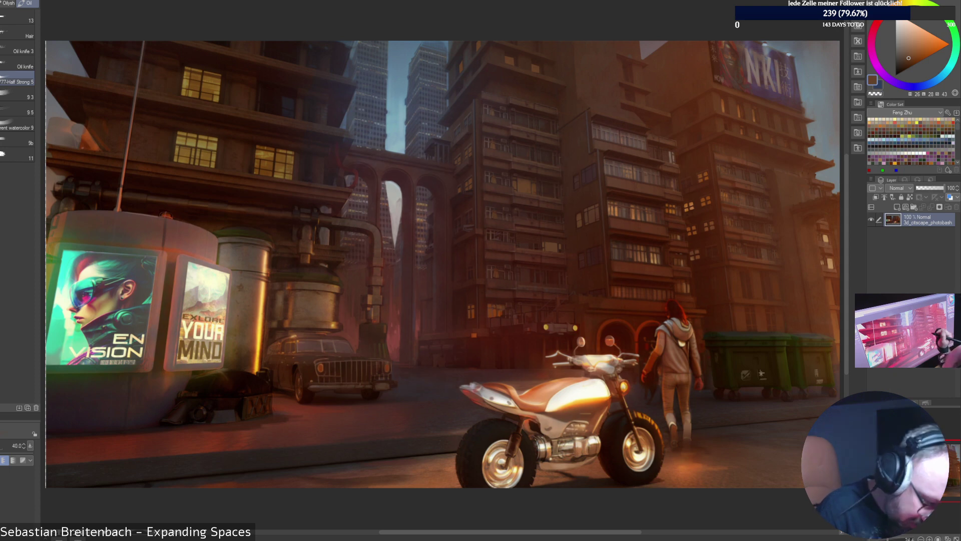
left_click(552, 247, "alt")
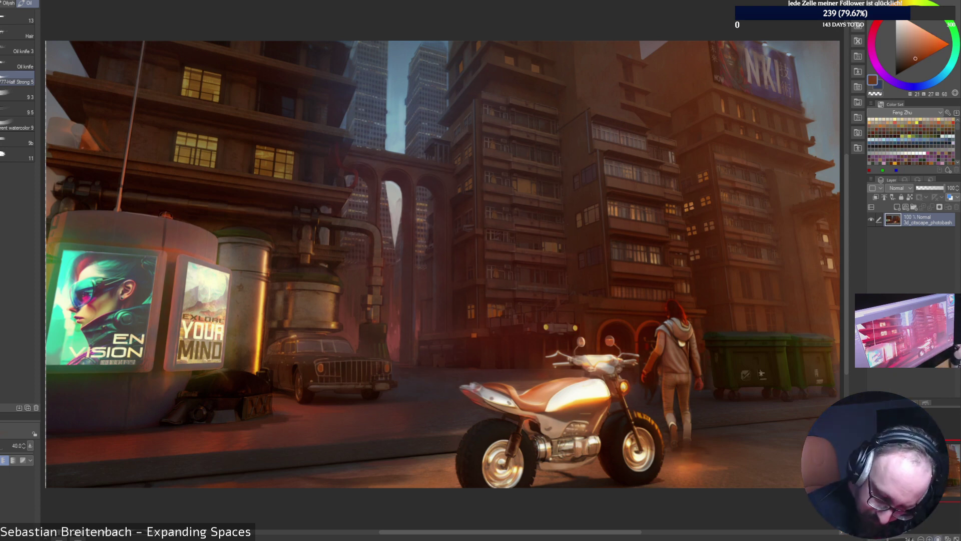
key("ctrl+alt+0")
left_click_drag(701, 270, 300, 319)
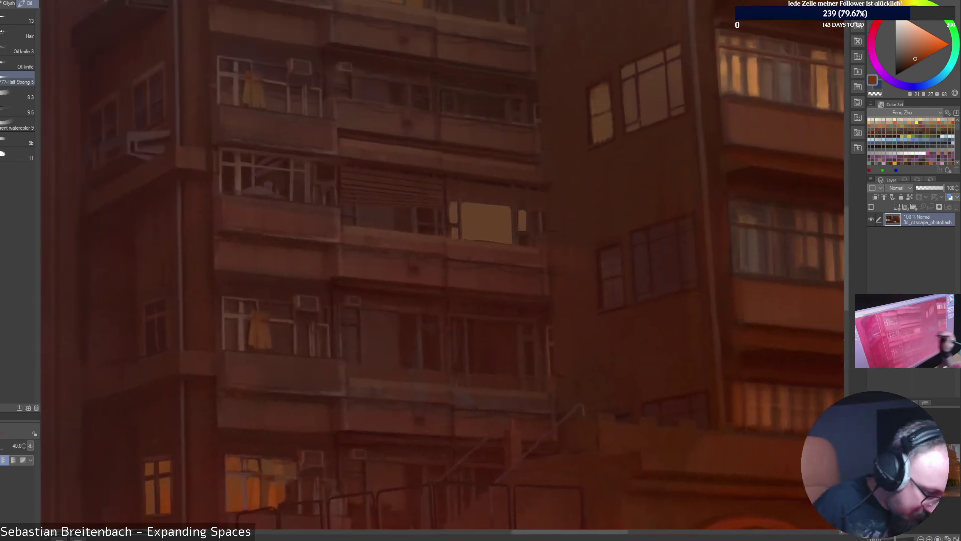
key("[")
mouse_move(470, 220)
left_mouse_down()
mouse_move(500, 232)
mouse_move(504, 210)
mouse_move(484, 223)
mouse_move(465, 204)
mouse_move(493, 205)
mouse_move(497, 232)
left_mouse_up()
key("bracketleft")
left_click(493, 205, "alt")
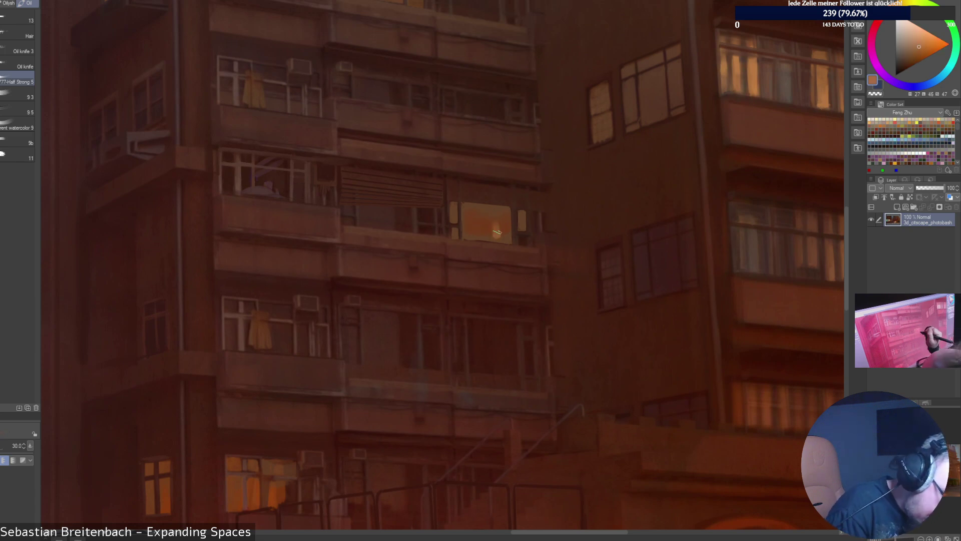
left_click(496, 232, "alt")
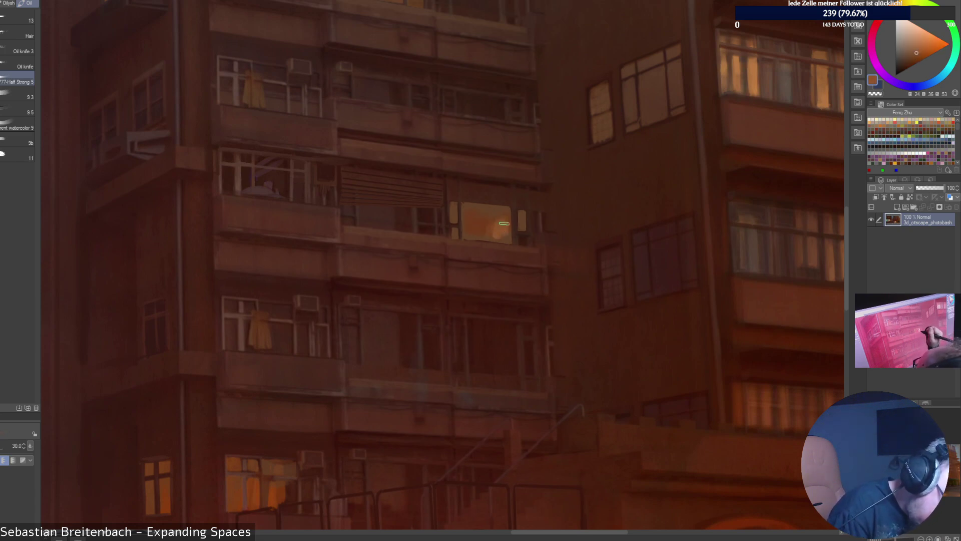
Paint small lit orange panes beside the wide pane's right edge at brush sizes 15 and 10.
key("bracketleft")
key("bracketleft")
key("bracketleft")
key("bracketleft")
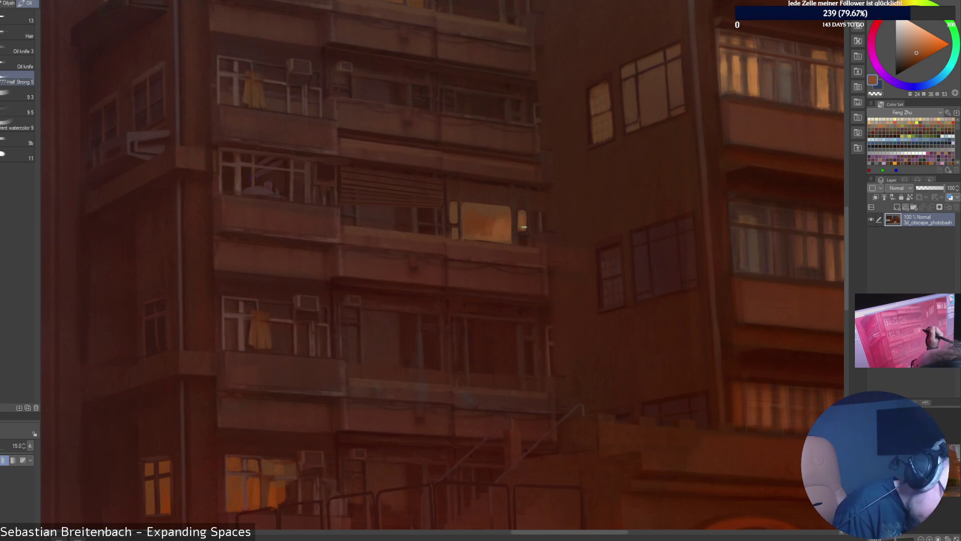
key("bracketleft")
key("bracketleft")
mouse_move(520, 236)
left_mouse_down()
mouse_move(525, 243)
mouse_move(534, 224)
left_mouse_up()
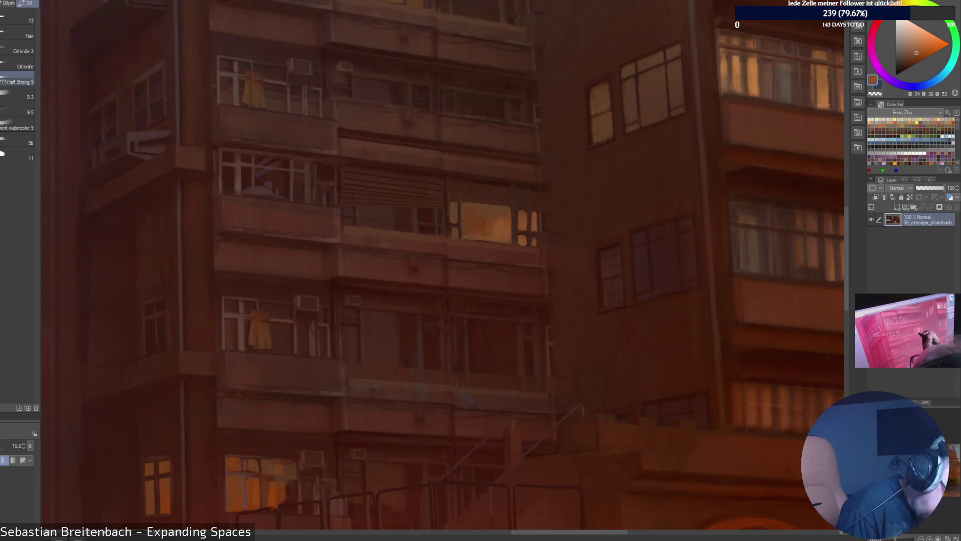
Add dark slat lines and a crisp dark top edge above the lit window, and streak its wide pane with sampled orange at brush size 10.
left_click(470, 197, "alt")
left_click_drag(449, 201, 495, 205)
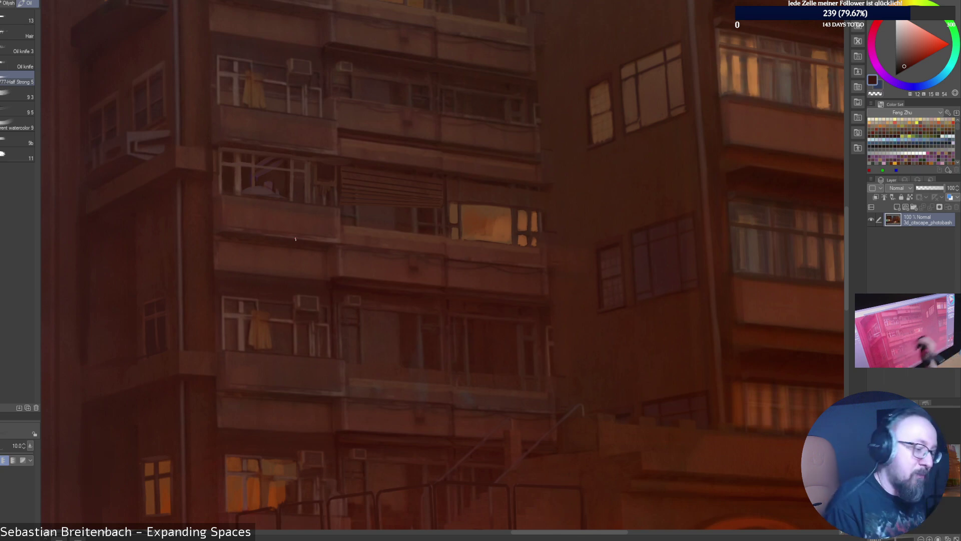
left_click_drag(442, 194, 549, 202)
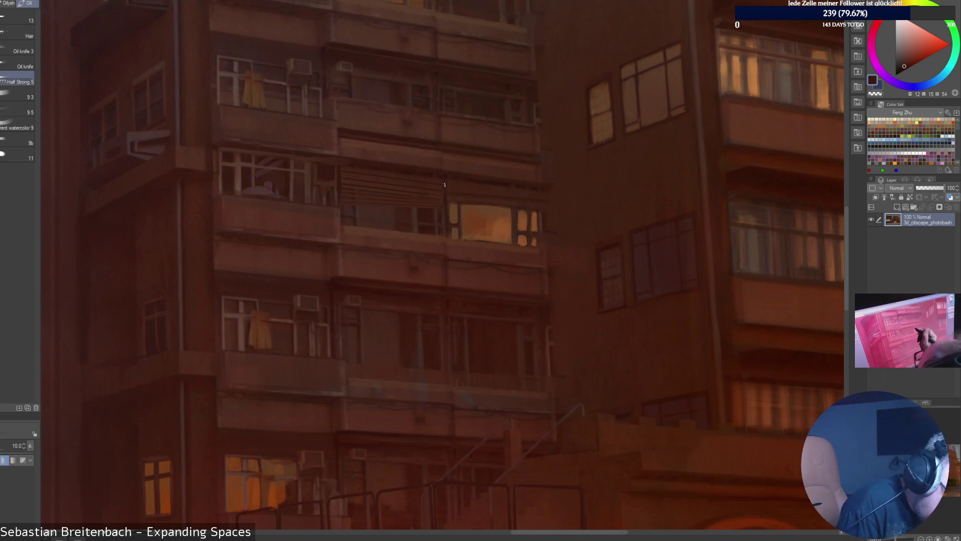
left_click(544, 190, "alt")
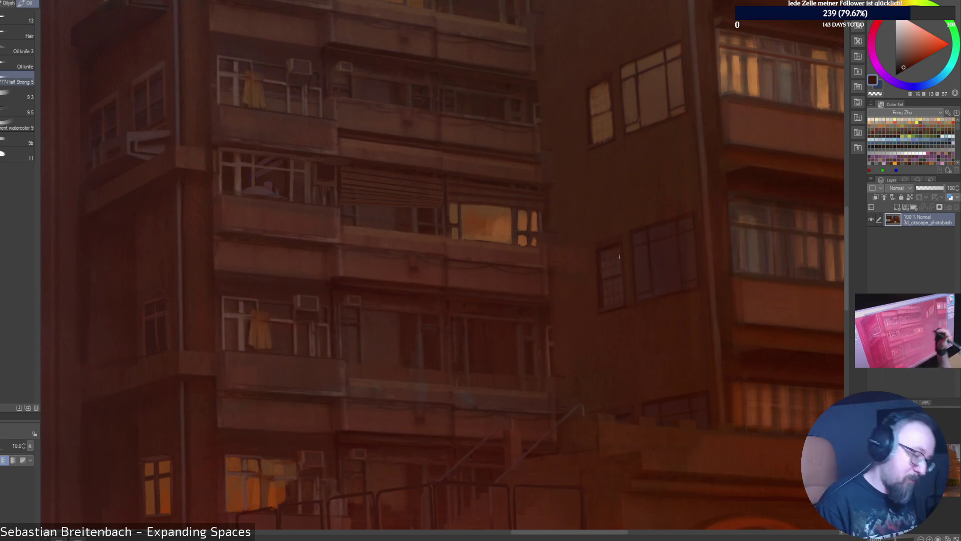
left_click(479, 228, "alt")
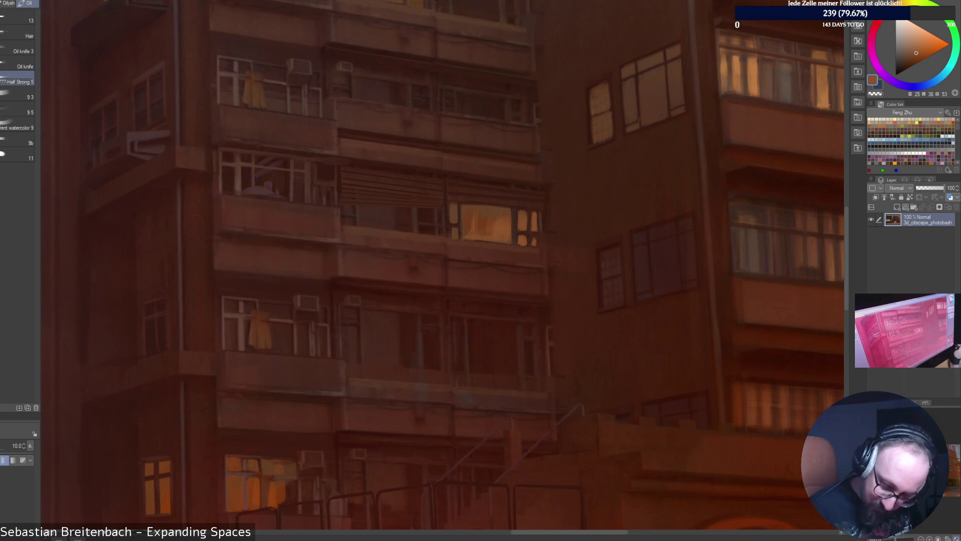
key("ctrl+0")
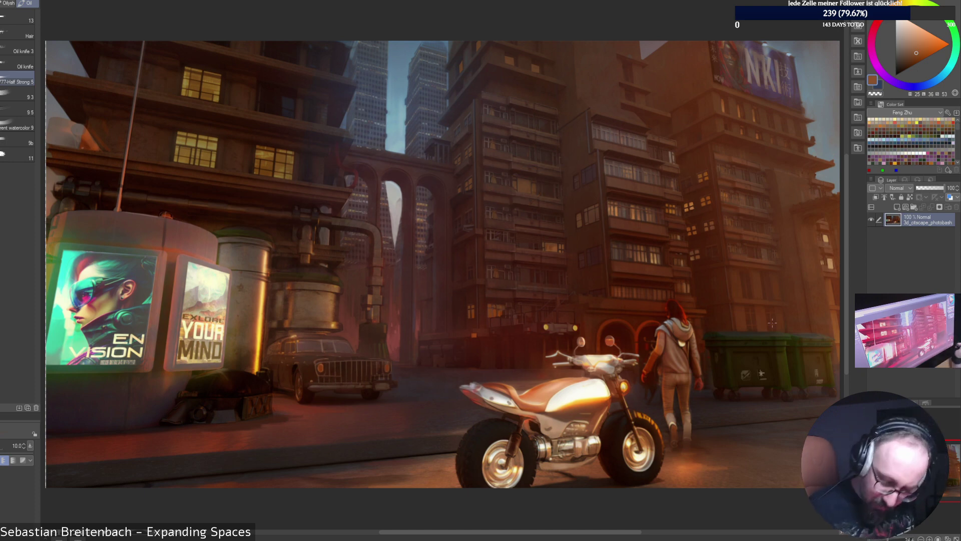
Brush sampled orange tones into the wide pane of the lit window two floors up at brush size 20.
key("ctrl+alt+0")
mouse_move(751, 150)
left_mouse_down()
mouse_move(343, 341)
mouse_move(300, 385)
left_mouse_up()
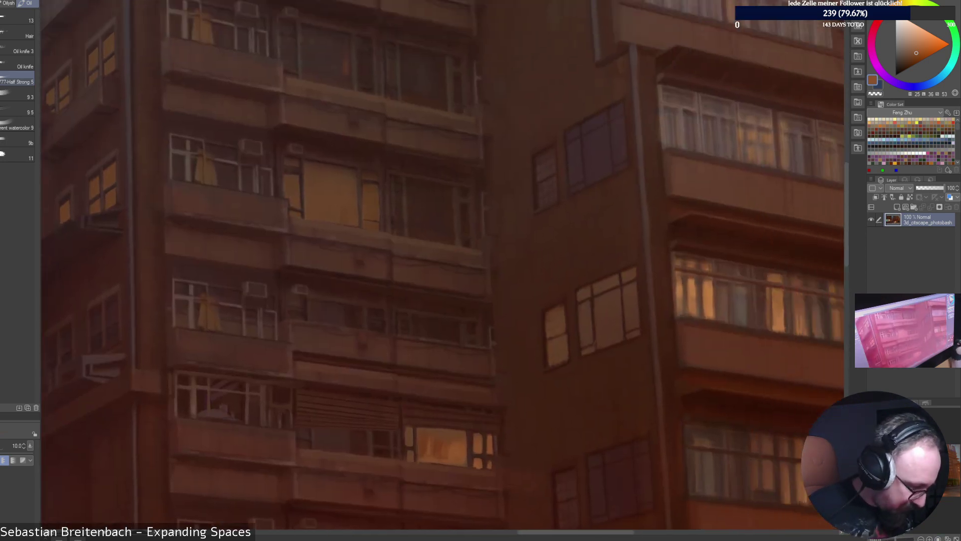
key("]")
key("]")
key("]")
key("]")
mouse_move(344, 175)
left_mouse_down()
mouse_move(349, 218)
mouse_move(331, 176)
mouse_move(338, 210)
mouse_move(341, 193)
mouse_move(325, 206)
mouse_move(309, 169)
mouse_move(324, 213)
mouse_move(323, 178)
mouse_move(333, 176)
mouse_move(314, 165)
mouse_move(348, 175)
mouse_move(317, 181)
left_mouse_up()
left_click(336, 184, "alt")
left_click(349, 190, "alt")
left_click(324, 212, "alt")
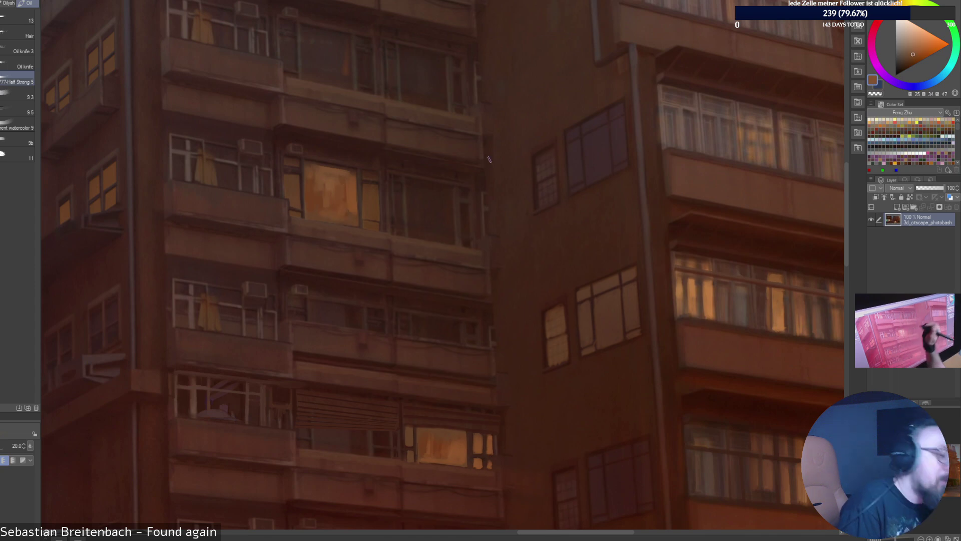
left_click(325, 210, "alt")
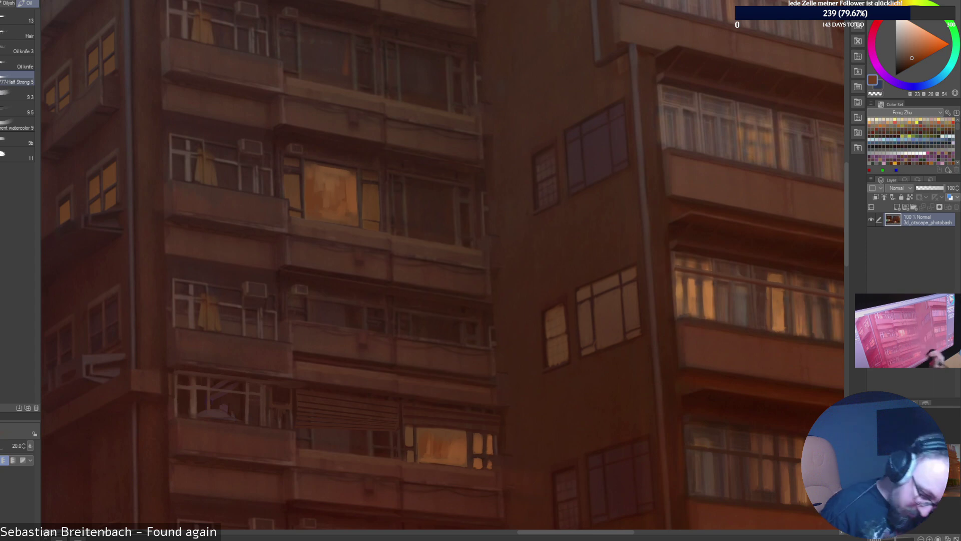
Tint the narrow panes flanking the upper wide pane with sampled orange and clean their dark frame, using brush sizes from 20 to 10.
left_click(311, 199, "alt")
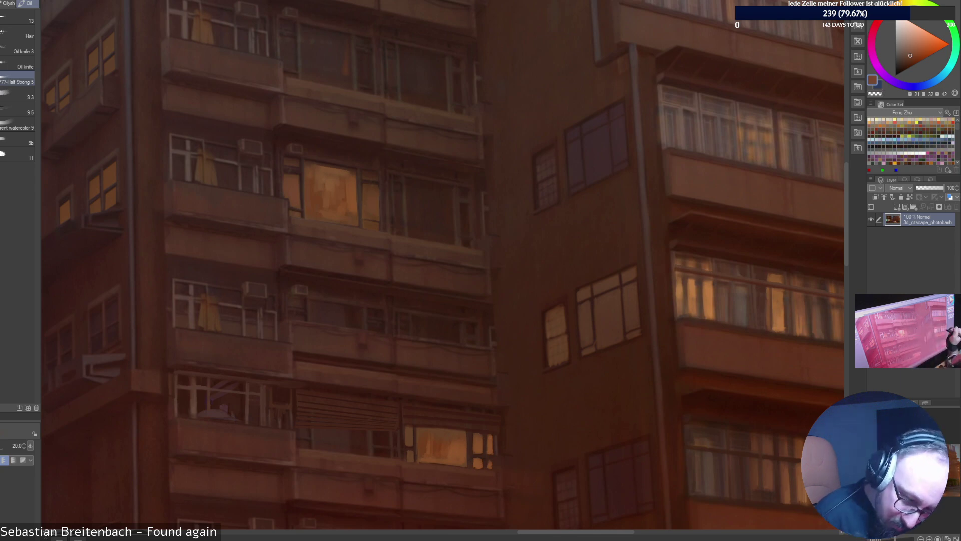
left_click(376, 211, "alt")
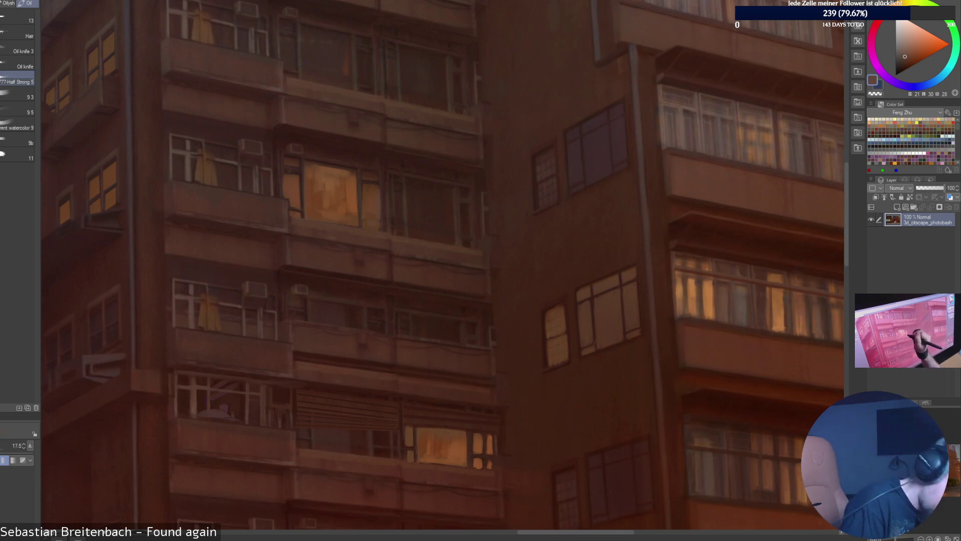
left_click(365, 221, "alt")
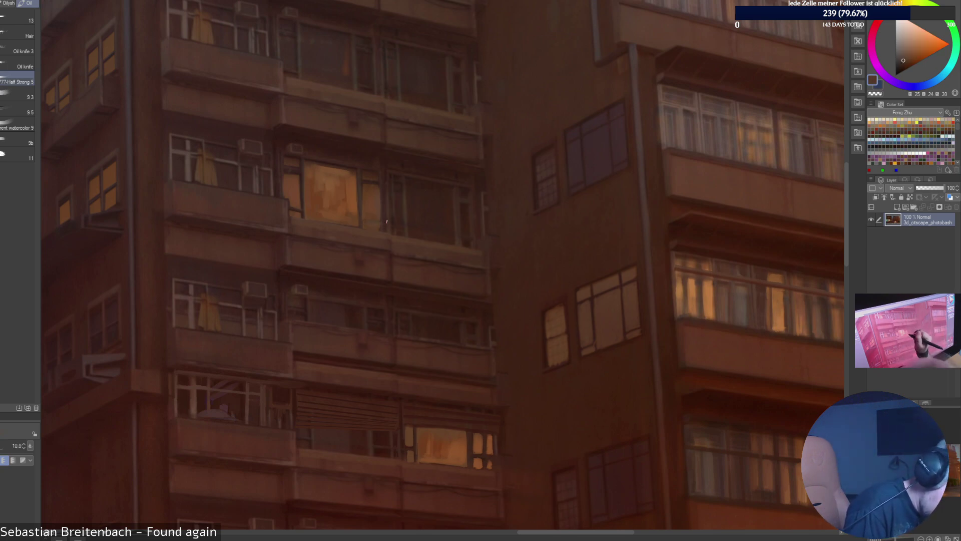
left_click(379, 217, "alt")
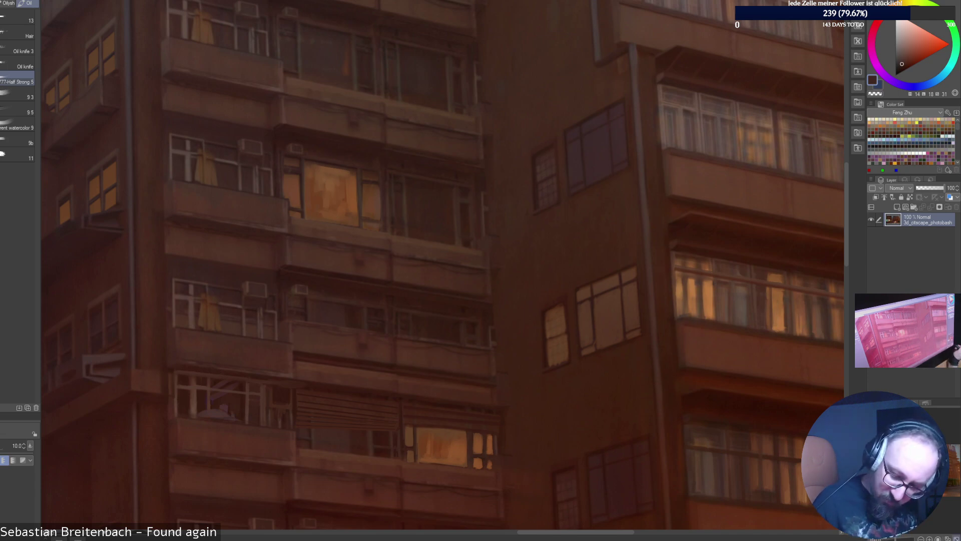
key("ctrl+0")
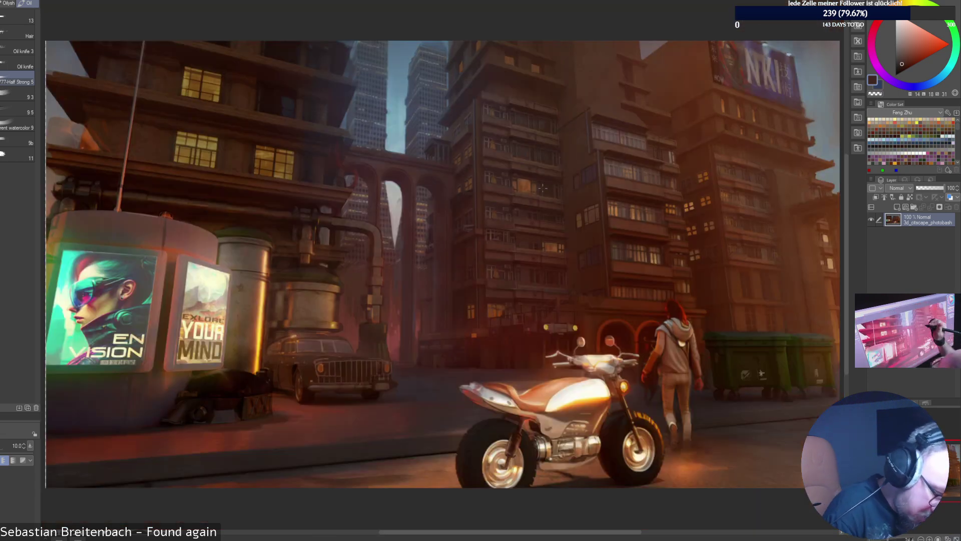
Soften the orange strokes in the upper wide pane with the Painterly blender 2 brush at size 40.
left_click(527, 181, "alt")
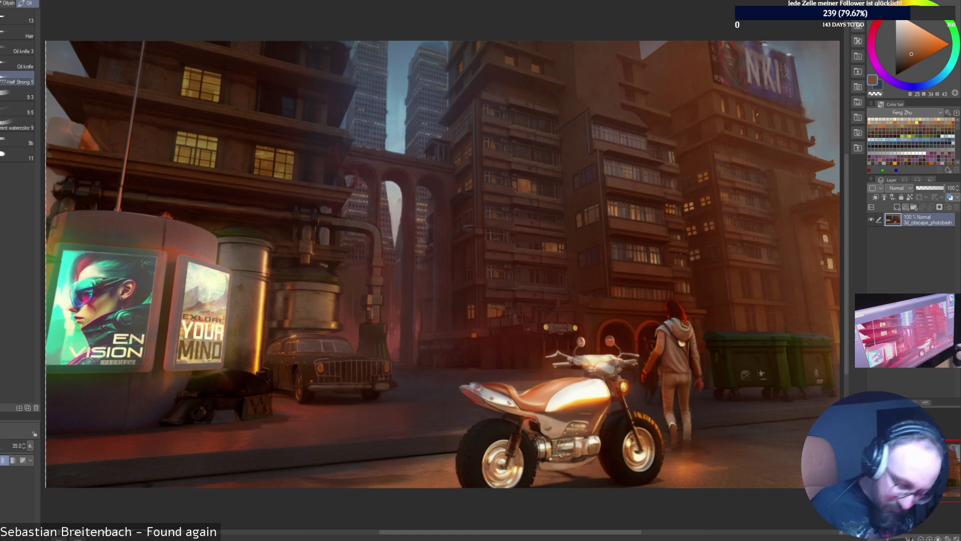
key("ctrl+alt+0")
left_click_drag(596, 146, 319, 428)
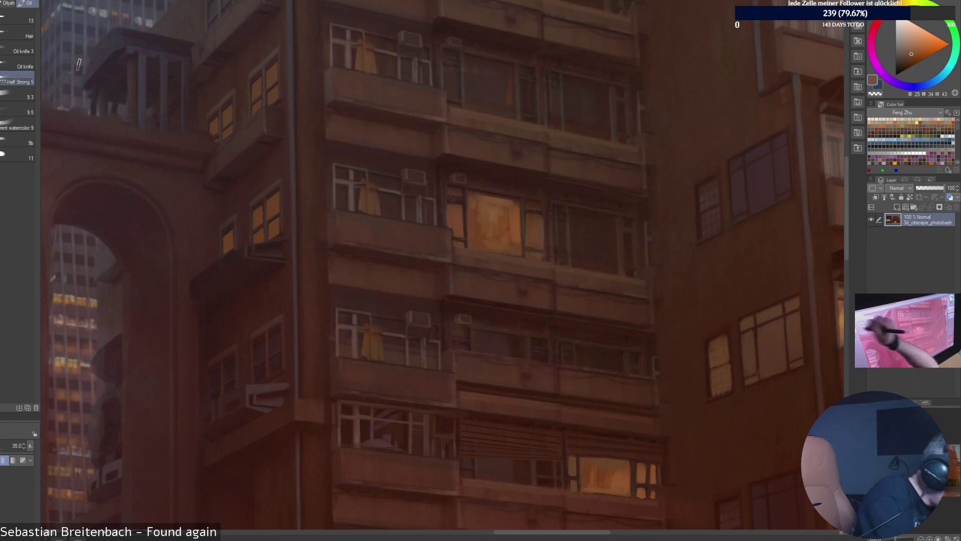
right_click(487, 233)
left_click(487, 286)
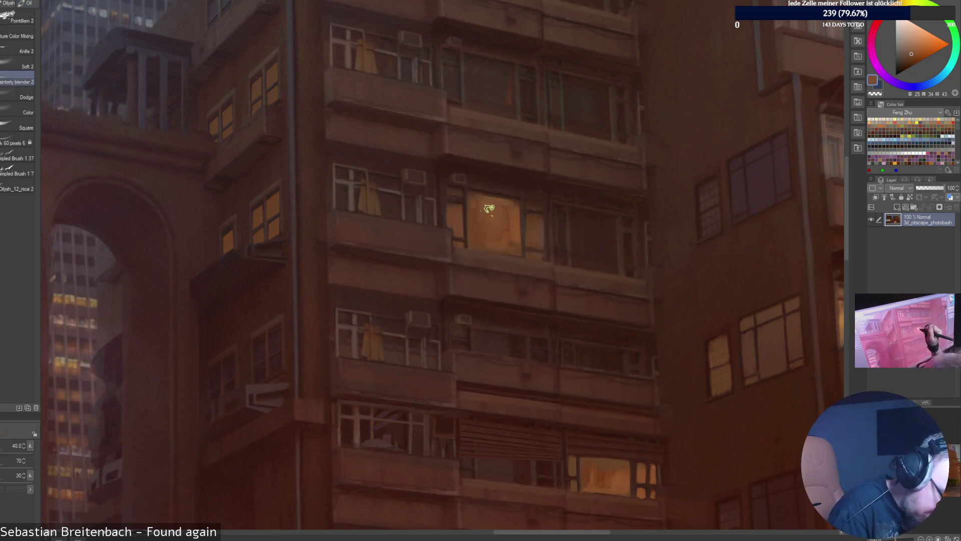
mouse_move(478, 209)
left_mouse_down()
mouse_move(505, 238)
mouse_move(508, 217)
mouse_move(506, 228)
mouse_move(477, 224)
left_mouse_up()
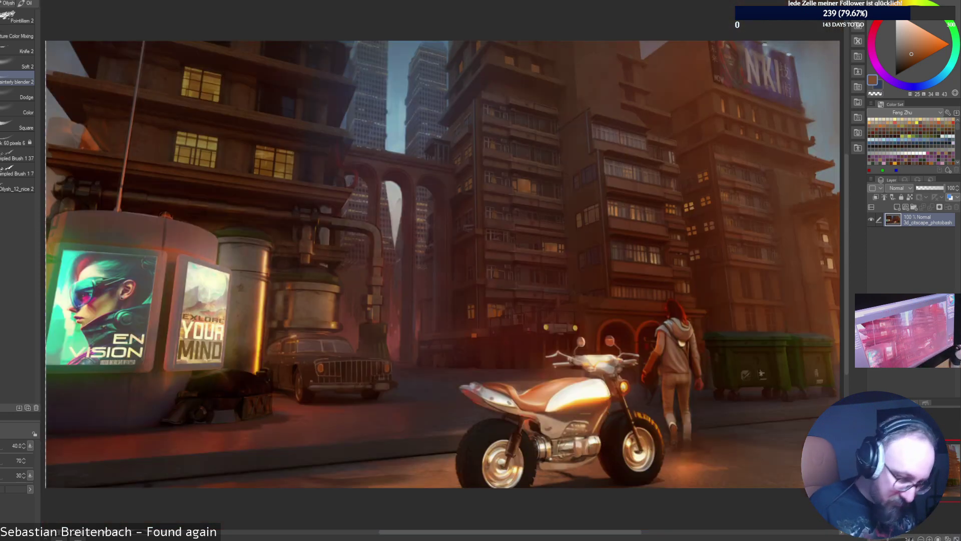
key("ctrl+0")
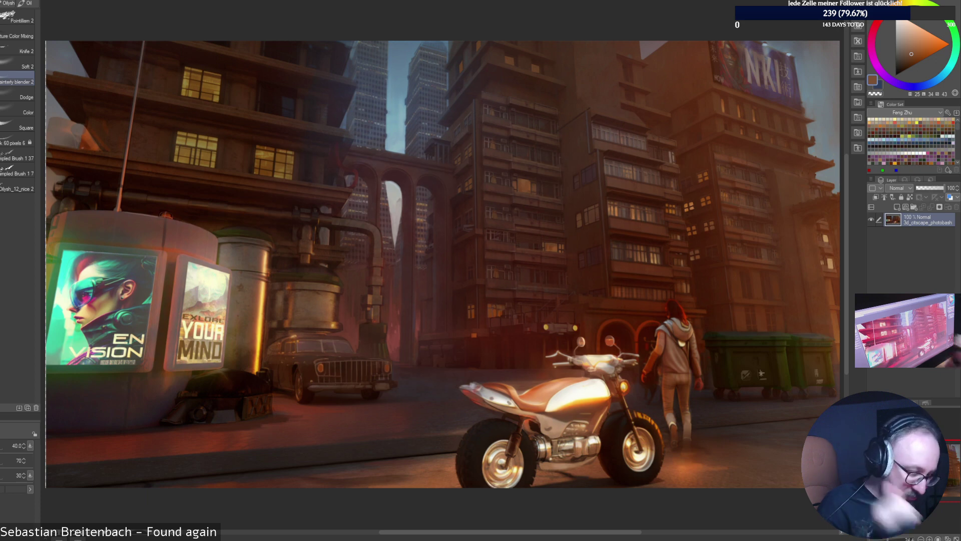
Block in sampled orange on the dark window right of the upper lit window with the Half Strong 5 oil brush.
right_click(611, 104)
left_click(662, 72)
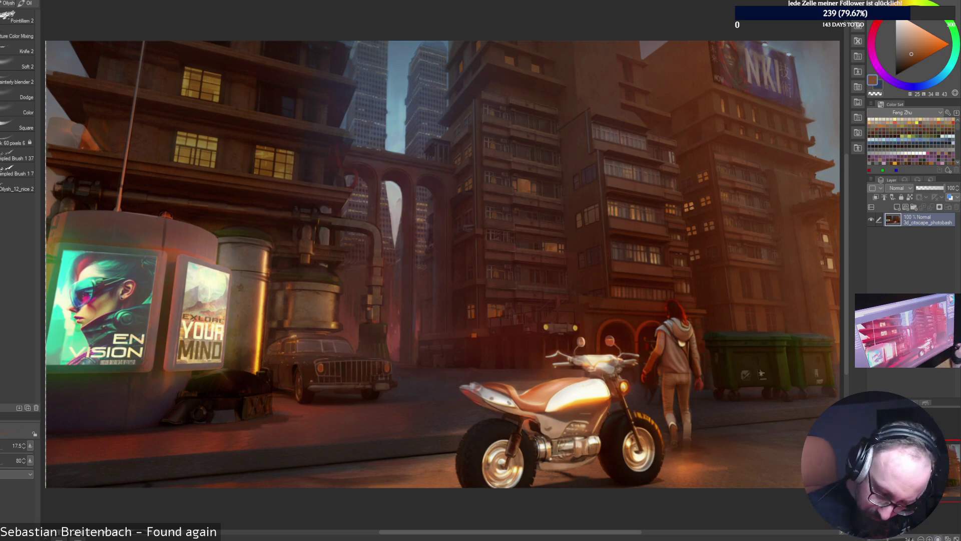
scroll(510, 193, "up", 6)
left_click_drag(601, 250, 302, 307)
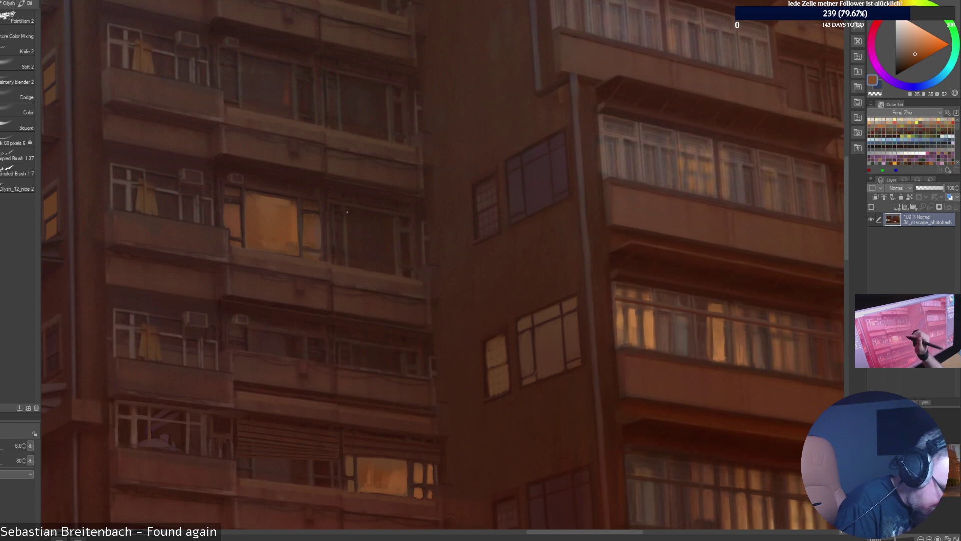
right_click(355, 202)
left_click(355, 201)
left_click(27, 4)
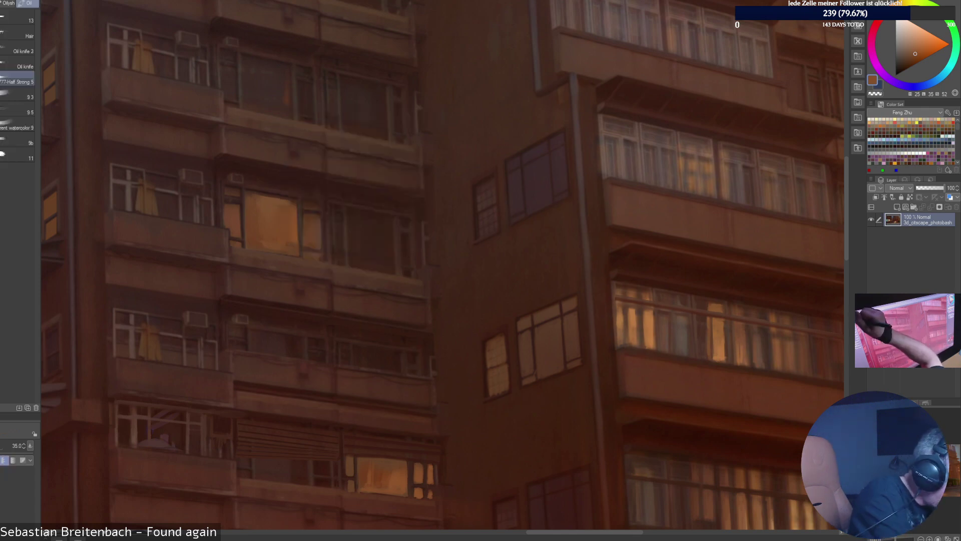
key("]")
mouse_move(379, 232)
left_mouse_down()
mouse_move(365, 236)
mouse_move(358, 226)
mouse_move(351, 256)
mouse_move(335, 250)
mouse_move(338, 228)
left_mouse_up()
key("[")
key("[")
key("[")
key("[")
key("[")
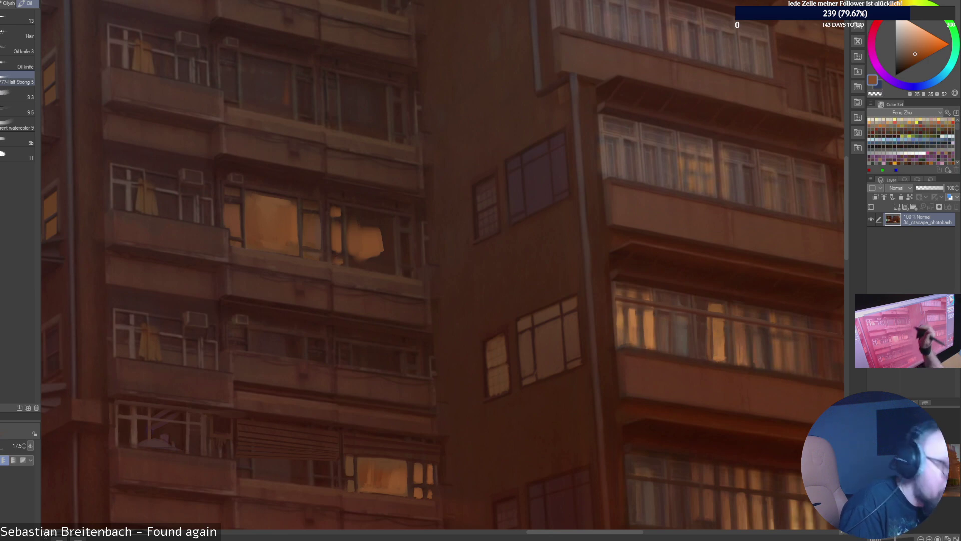
Extend the orange fill to the lower edge, right side and top of that window's wide pane at brush size 17.5.
mouse_move(361, 265)
left_mouse_down()
mouse_move(387, 262)
mouse_move(377, 236)
mouse_move(389, 221)
mouse_move(385, 255)
mouse_move(362, 260)
mouse_move(353, 240)
mouse_move(352, 261)
mouse_move(352, 232)
left_mouse_up()
mouse_move(380, 265)
left_mouse_down()
mouse_move(392, 271)
mouse_move(393, 241)
mouse_move(380, 236)
left_mouse_up()
mouse_move(371, 220)
left_mouse_down()
mouse_move(368, 245)
mouse_move(360, 234)
left_mouse_up()
mouse_move(354, 216)
left_mouse_down()
mouse_move(353, 233)
mouse_move(383, 220)
left_mouse_up()
Cover the dark patches along the top of the new orange pane with sampled orange tones at brush sizes 30 and 20.
key("bracketright")
key("bracketright")
key("bracketright")
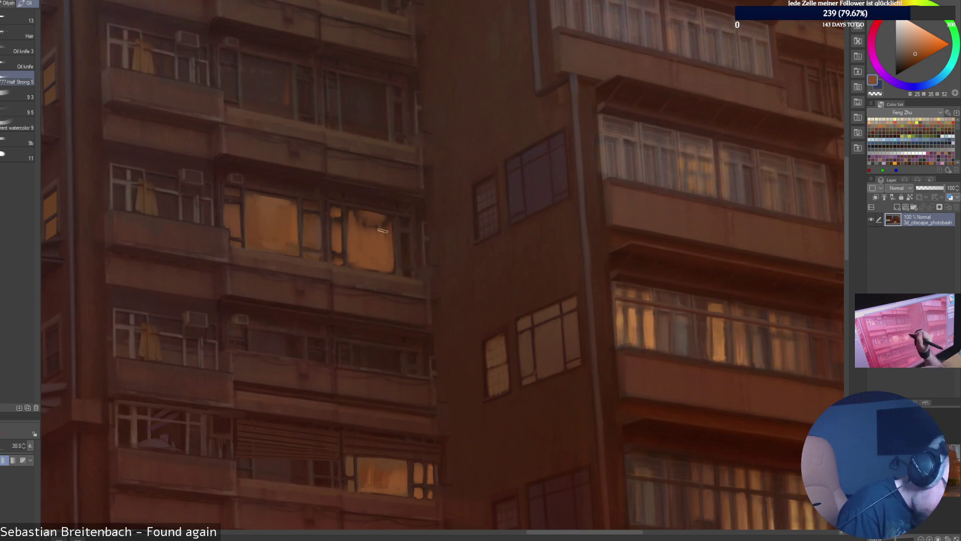
left_click(355, 221, "alt")
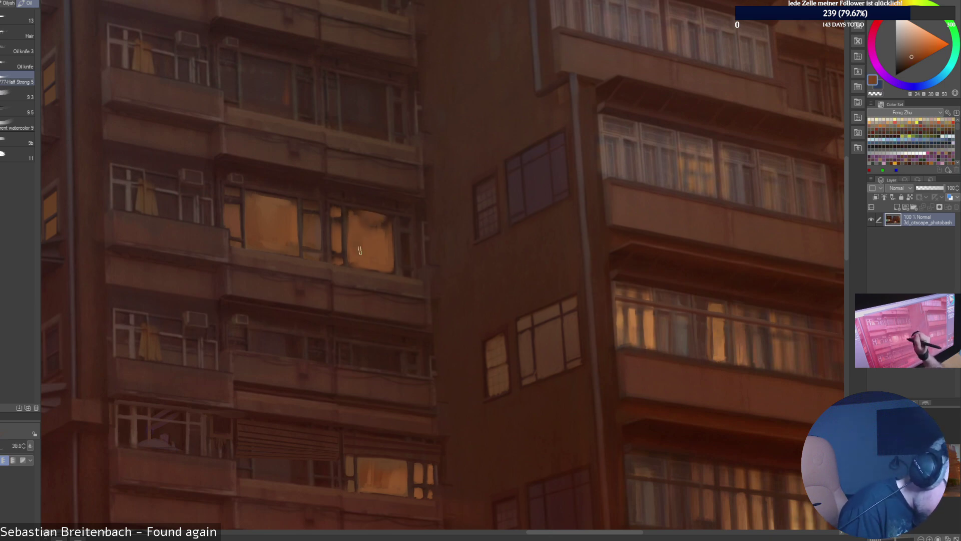
left_click(367, 228, "alt")
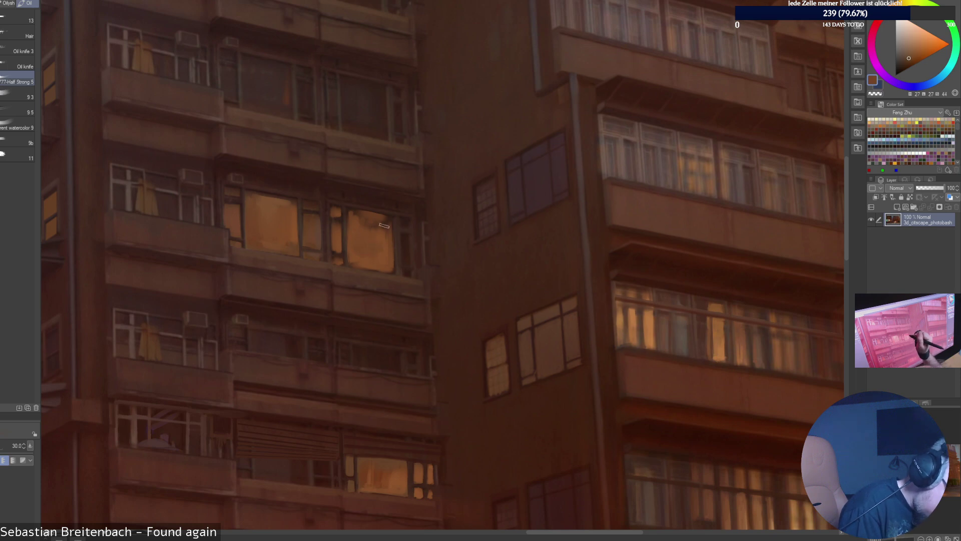
key("bracketleft")
key("bracketleft")
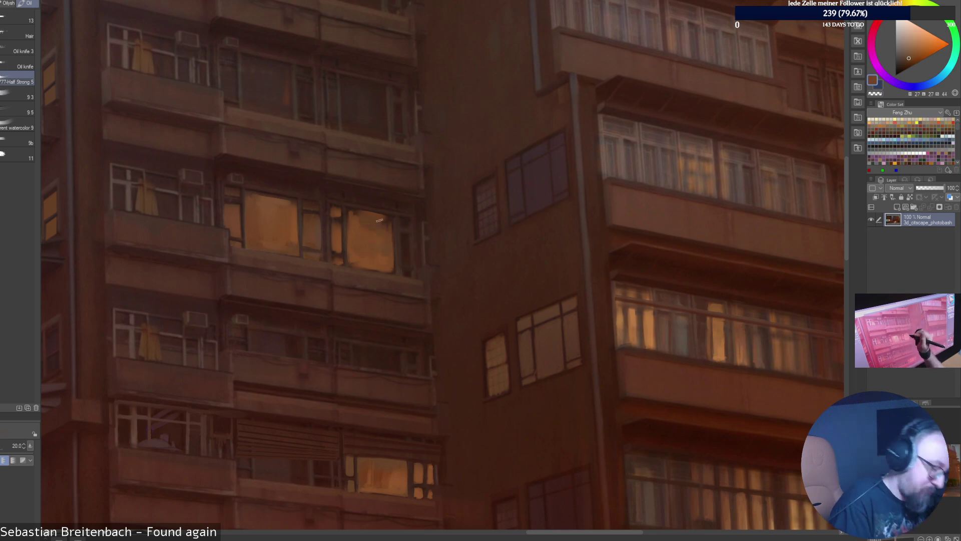
left_click_drag(366, 231, 386, 220)
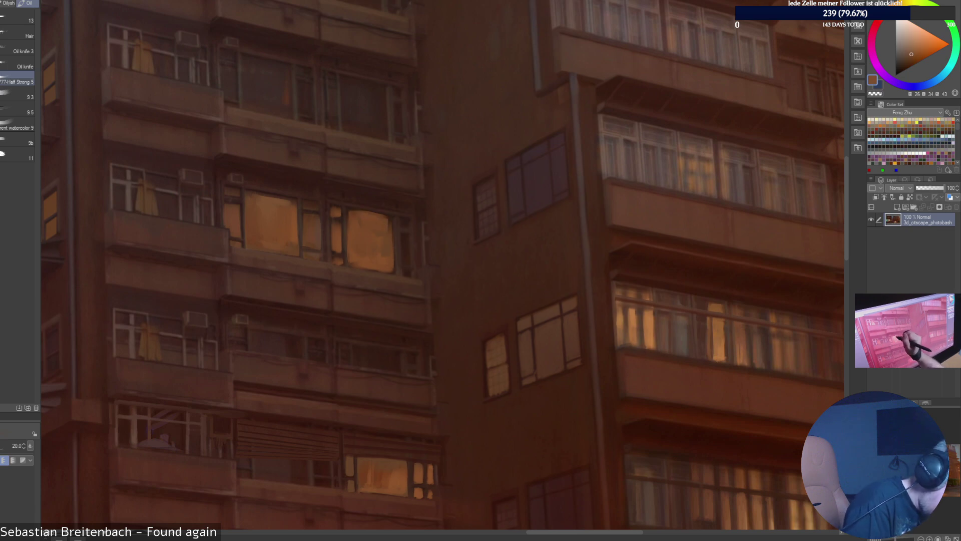
Finish the right lit window's wide orange pane and paint sampled orange into the upper section of the narrow pane beside it at brush size 10.
mouse_move(353, 219)
left_mouse_down()
mouse_move(370, 215)
mouse_move(387, 239)
left_mouse_up()
key("bracketleft")
key("bracketleft")
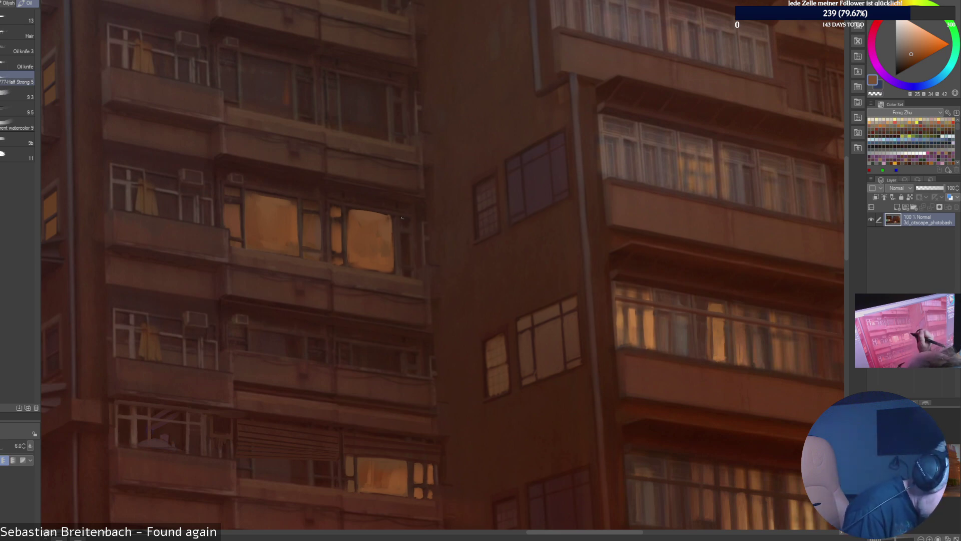
key("bracketright")
key("bracketright")
key("bracketright")
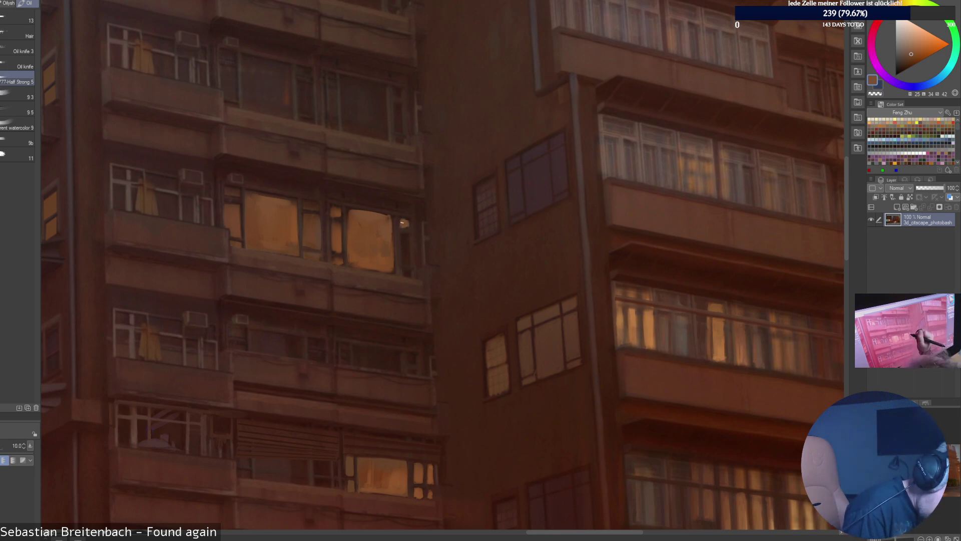
left_click(406, 225, "alt")
left_click(406, 226, "alt")
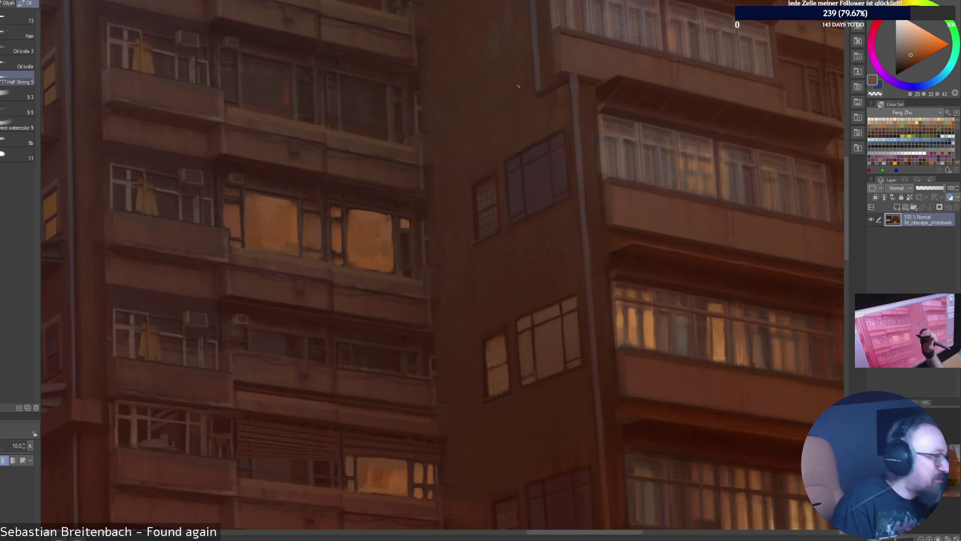
Extend the sampled orange down through the lower sections of that narrow side pane.
left_click_drag(403, 235, 407, 261)
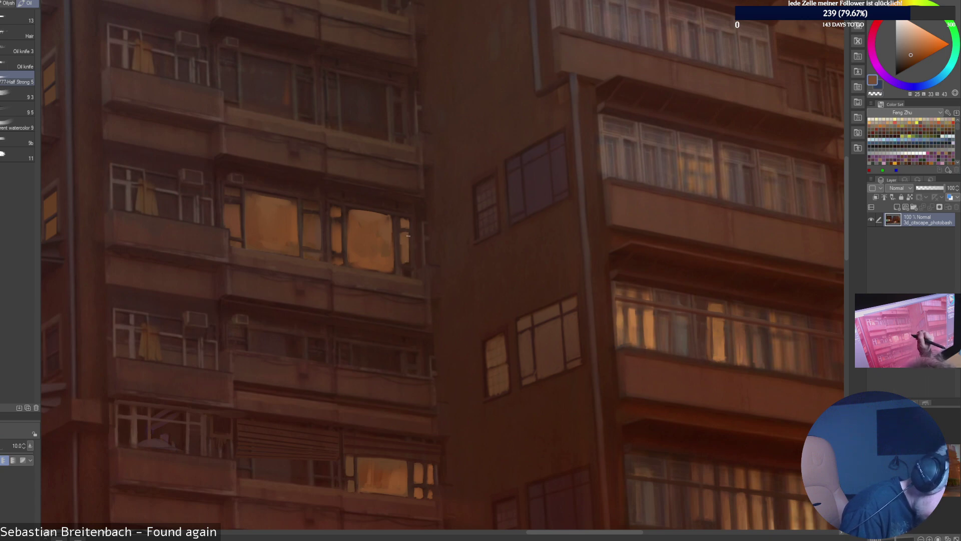
left_click(408, 235, "alt")
left_click(406, 258, "alt")
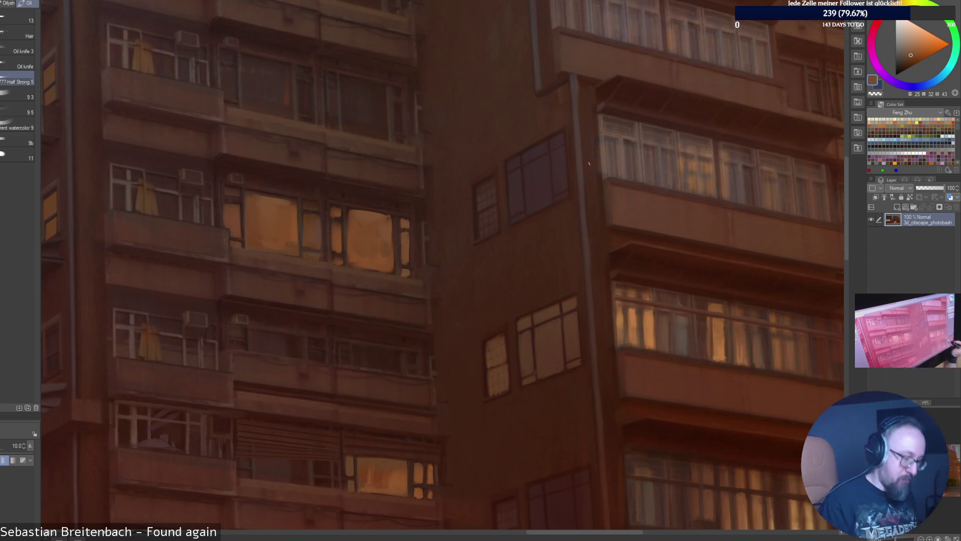
Fill the wide pane of the low dark window one floor below with orange at brush size 20.
key("ctrl+0")
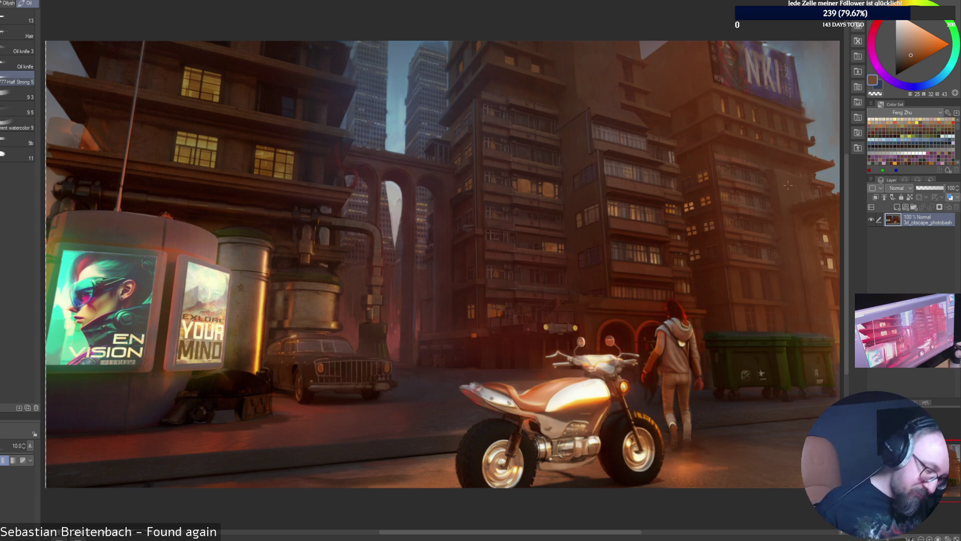
scroll(714, 240, "up", 5)
left_click_drag(713, 240, 725, 330)
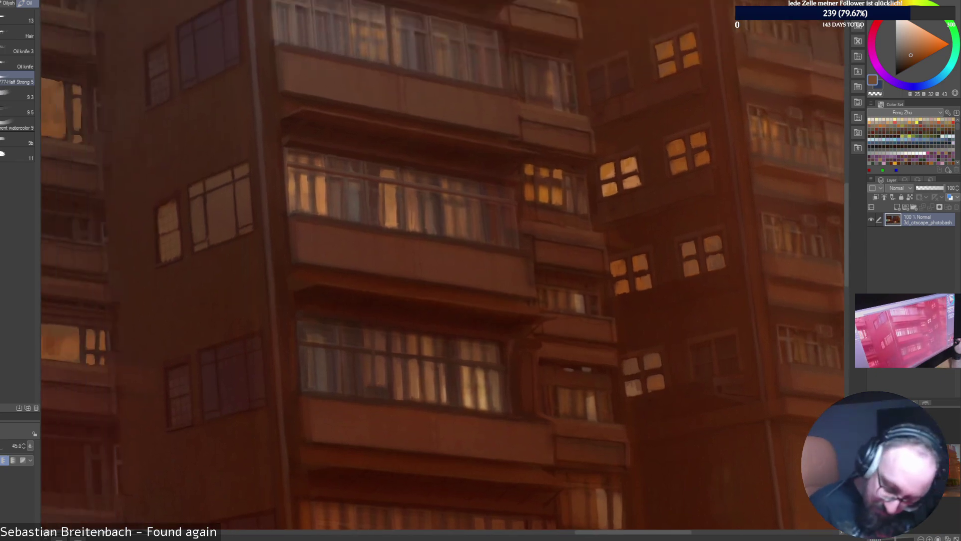
mouse_move(300, 320)
left_mouse_down()
mouse_move(731, 351)
mouse_move(700, 365)
left_mouse_up()
key("]")
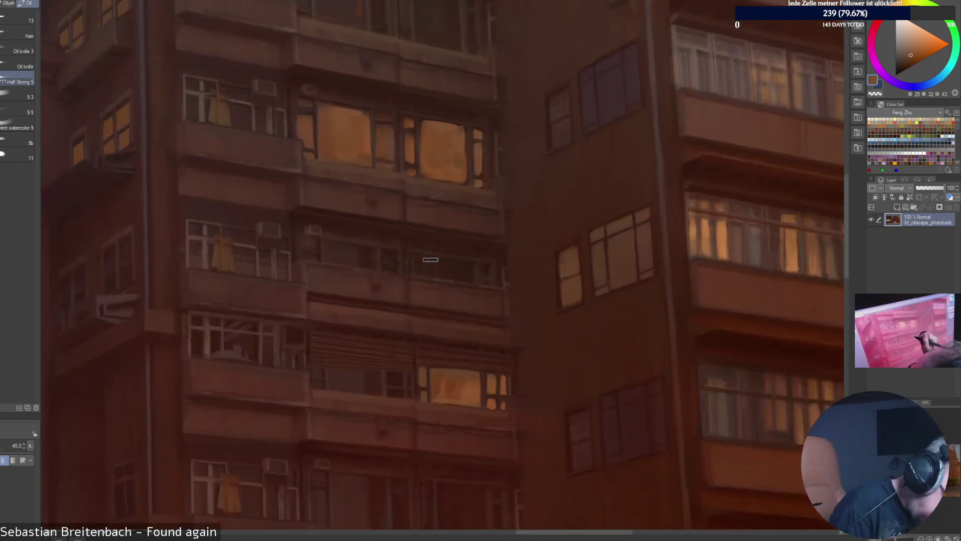
key("[")
key("[")
key("[")
key("[")
mouse_move(429, 260)
left_mouse_down()
mouse_move(430, 273)
mouse_move(469, 264)
mouse_move(464, 272)
mouse_move(435, 261)
mouse_move(469, 265)
mouse_move(453, 263)
left_mouse_up()
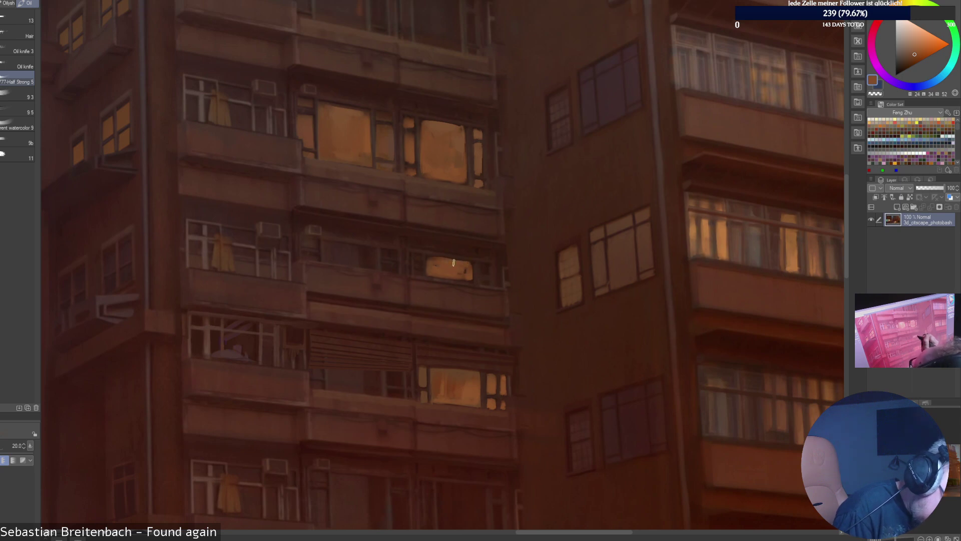
Tidy that pane's edge with a sampled dark tone and light the narrow panes on both sides with sampled orange at brush size 15.
left_click(458, 256, "alt")
key("[")
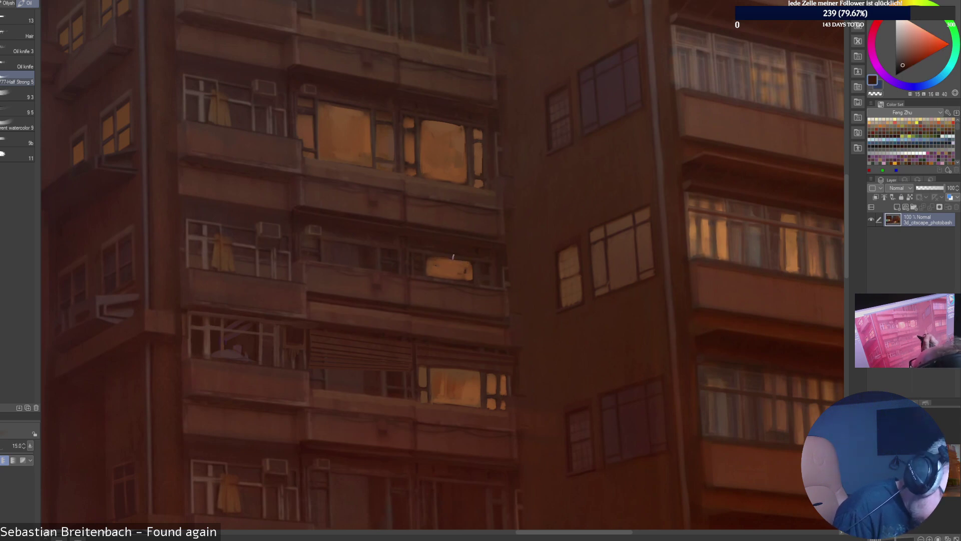
left_click(472, 264, "alt")
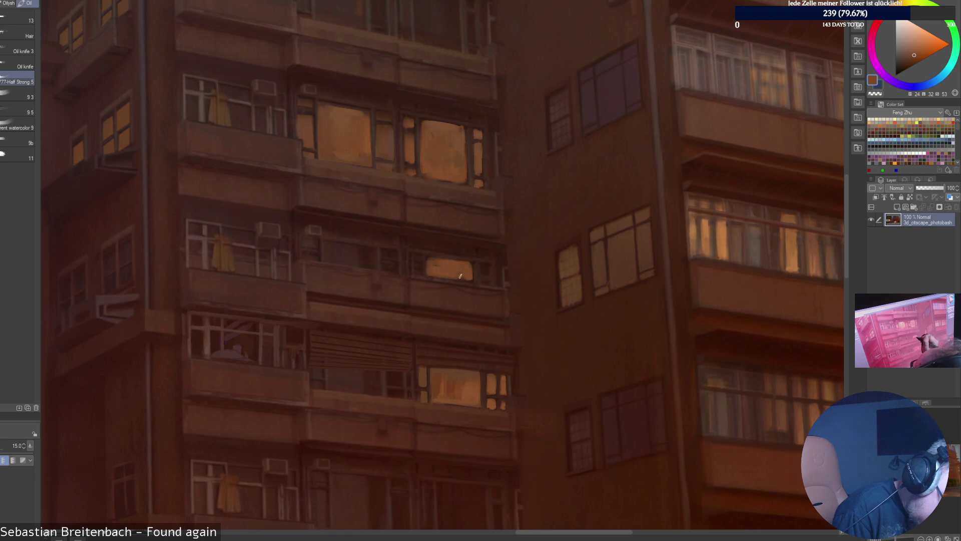
left_click_drag(483, 265, 486, 271)
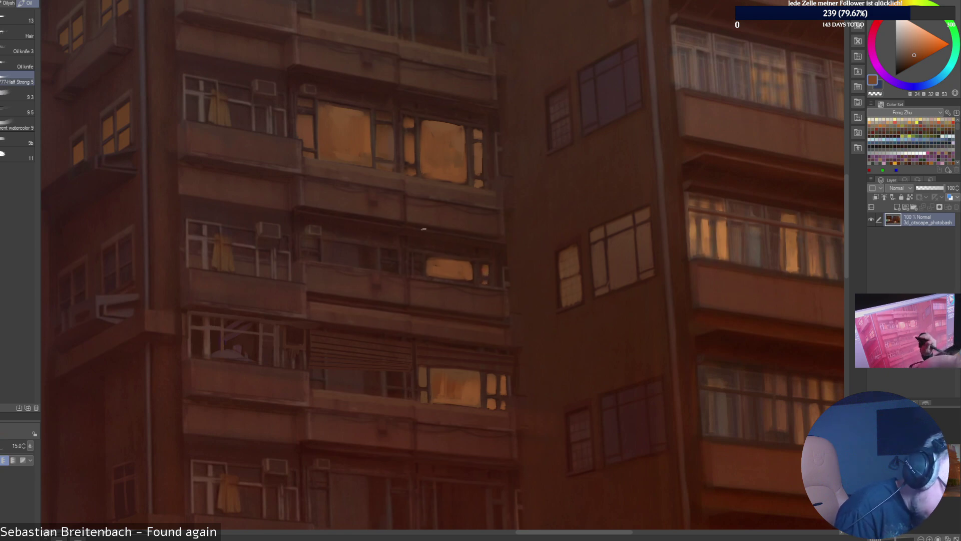
mouse_move(417, 256)
left_mouse_down()
mouse_move(418, 272)
mouse_move(419, 264)
left_mouse_up()
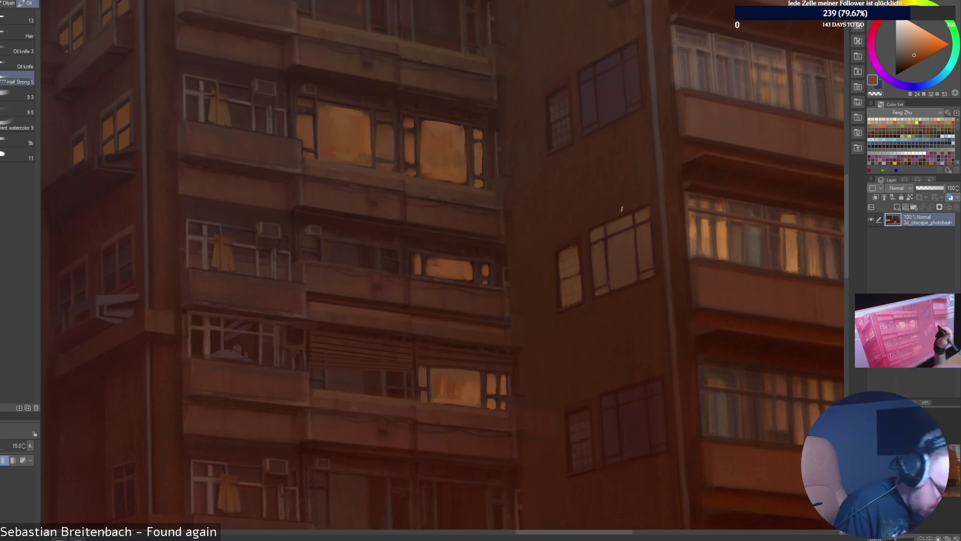
Paint the neighbouring window on the same floor orange and refine its small stacked panes with sampled tones at brush size 10.
mouse_move(371, 251)
left_mouse_down()
mouse_move(323, 244)
mouse_move(325, 258)
mouse_move(329, 245)
mouse_move(335, 259)
mouse_move(335, 247)
mouse_move(352, 253)
mouse_move(334, 258)
mouse_move(371, 259)
mouse_move(432, 172)
mouse_move(398, 259)
mouse_move(383, 254)
mouse_move(408, 247)
mouse_move(392, 268)
left_mouse_up()
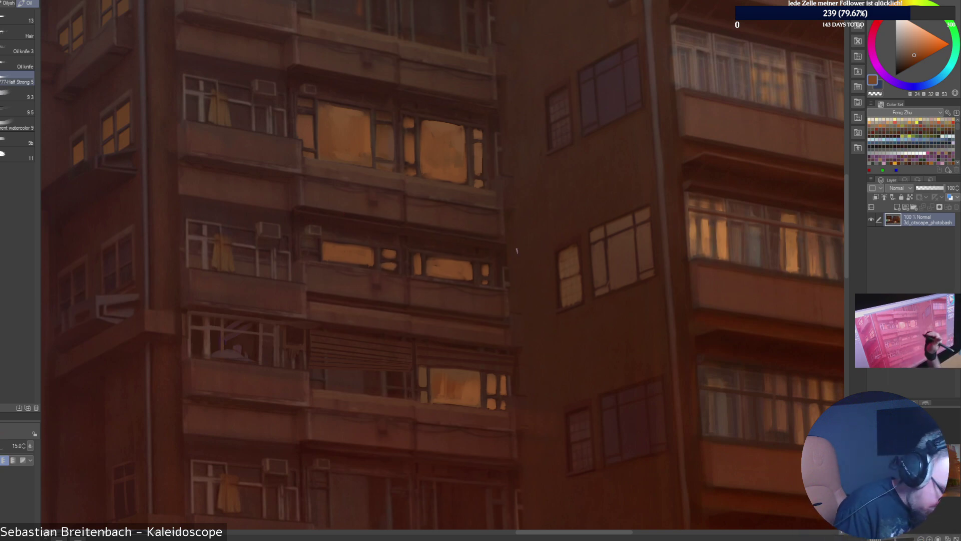
key("[")
key("[")
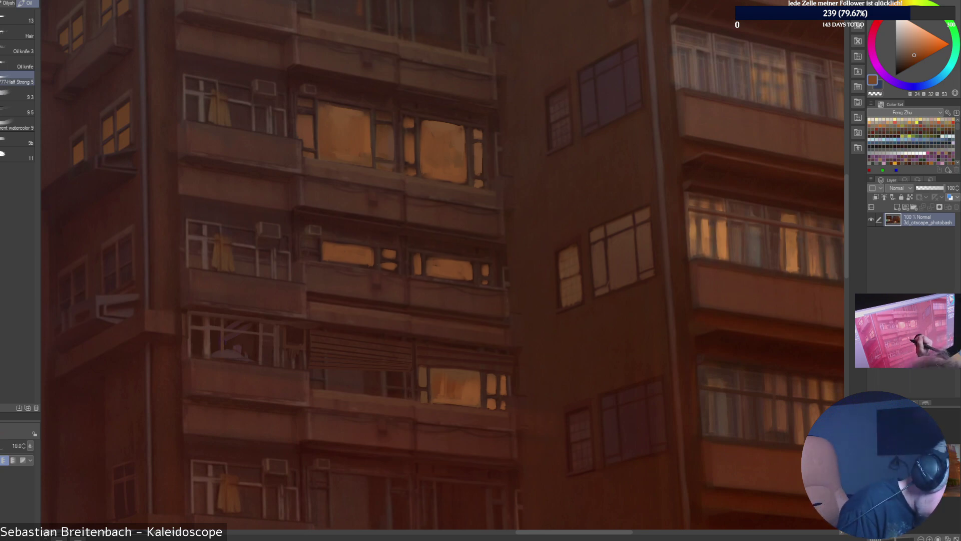
left_click(380, 259, "alt")
left_click(381, 269, "alt")
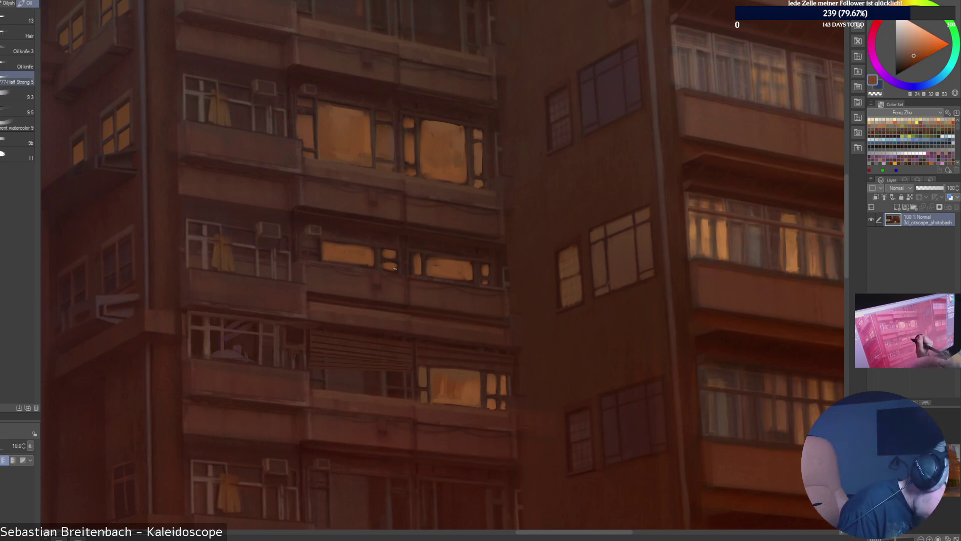
key("ctrl+0")
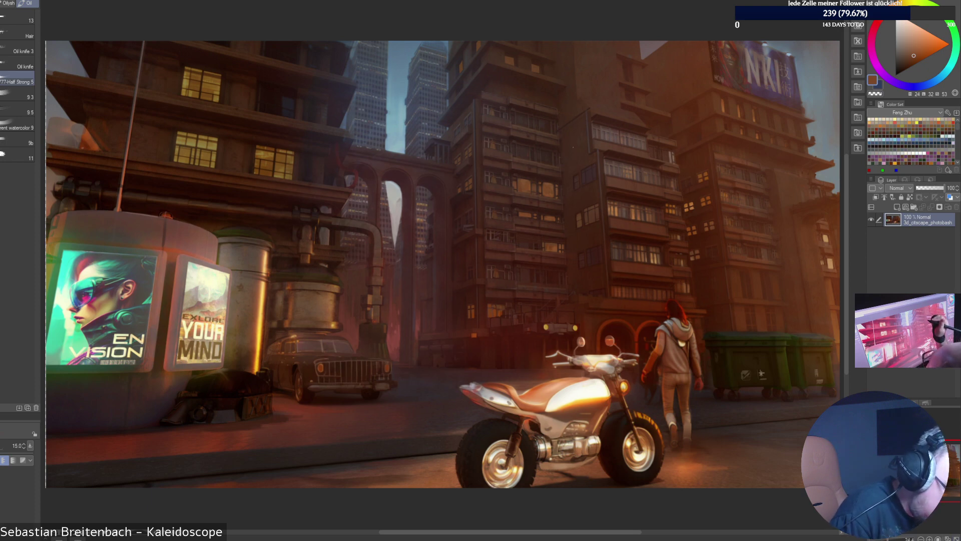
key("bracketright")
key("bracketright")
key("bracketright")
key("bracketright")
key("bracketright")
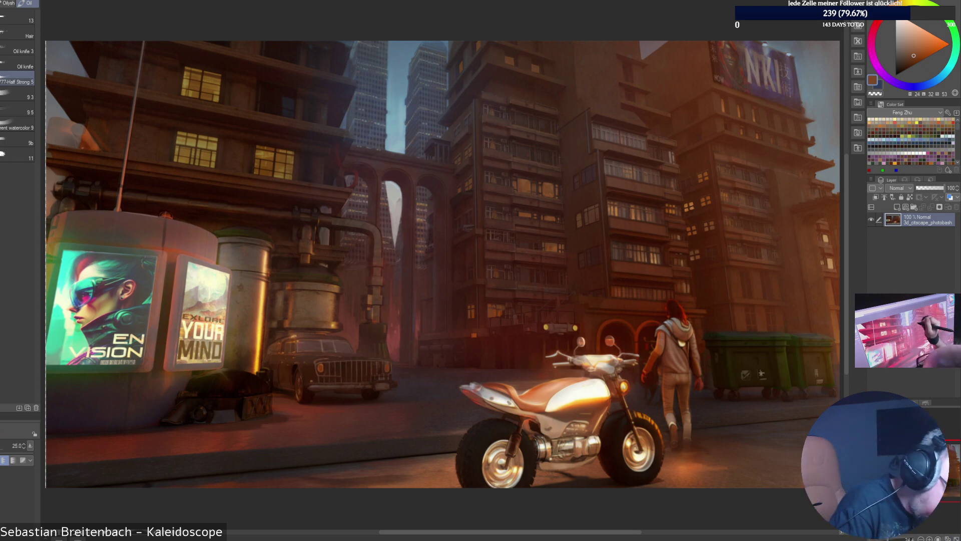
left_click(588, 199, "alt")
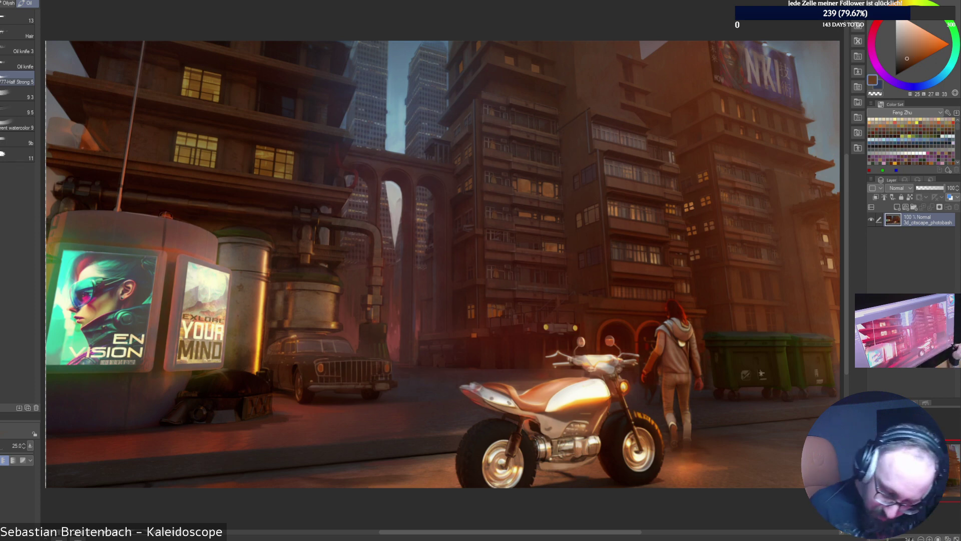
Paint the leftmost panes of the second balcony window from the top orange at brush size 12.5.
scroll(557, 80, "up", 5)
left_click_drag(443, 265, 531, 292)
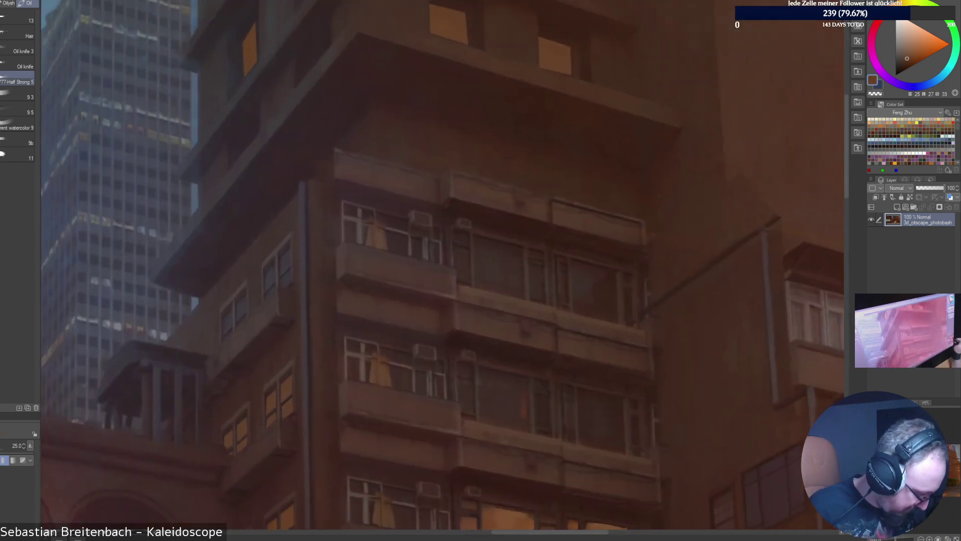
key("bracketleft")
key("bracketleft")
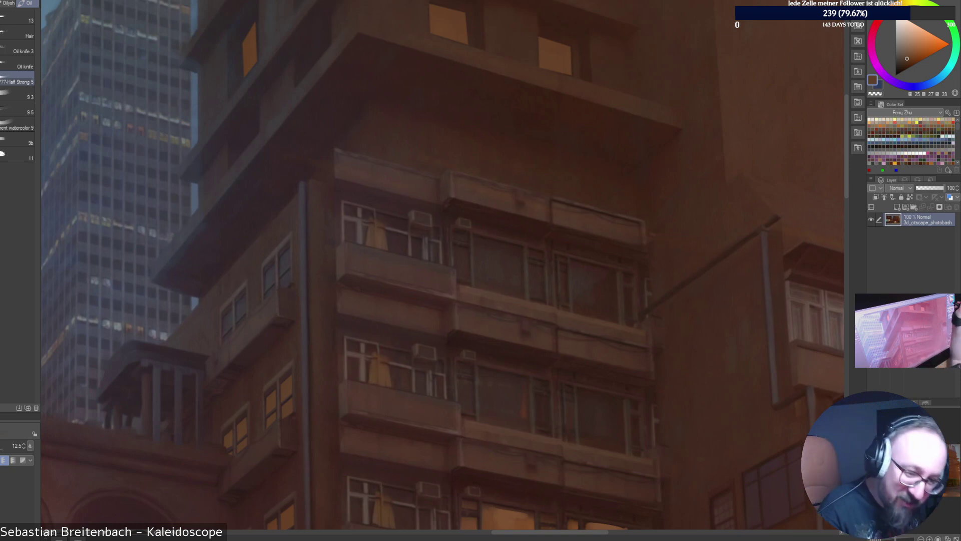
left_click(910, 54)
mouse_move(359, 351)
left_mouse_down()
mouse_move(360, 378)
mouse_move(371, 378)
left_mouse_up()
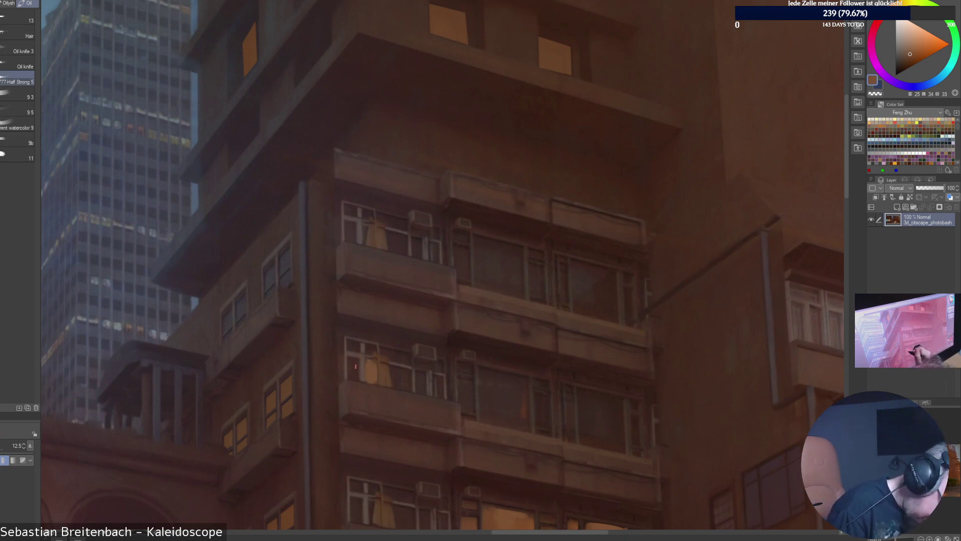
left_click_drag(360, 361, 350, 376)
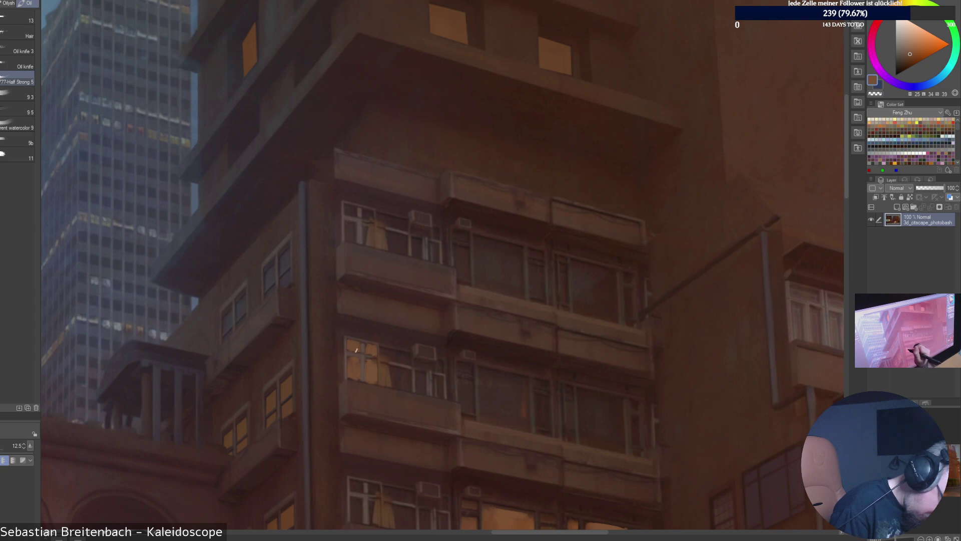
Cover the curtain and adjoining panes of that balcony window with sampled orange, adding a more saturated orange along the lower part.
left_click(398, 372, "alt")
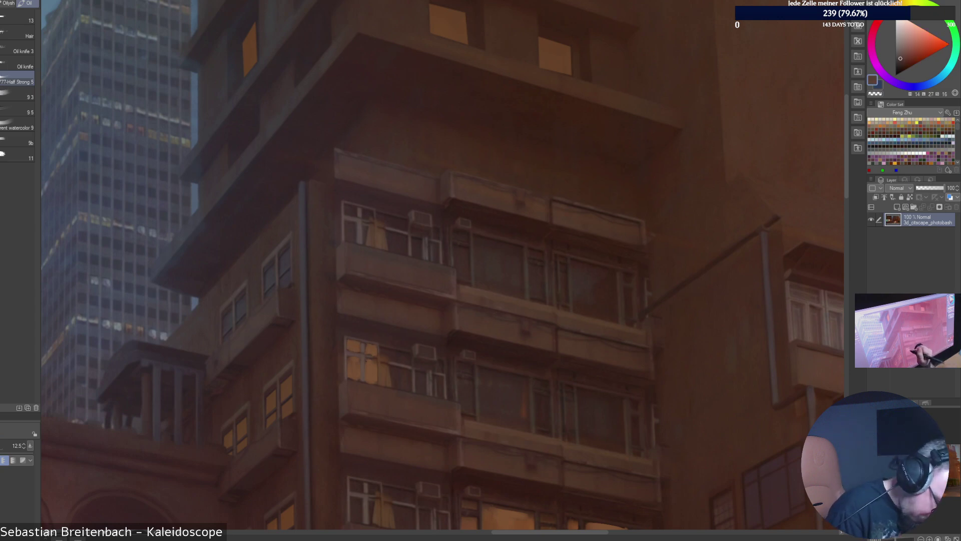
left_click(377, 345, "alt")
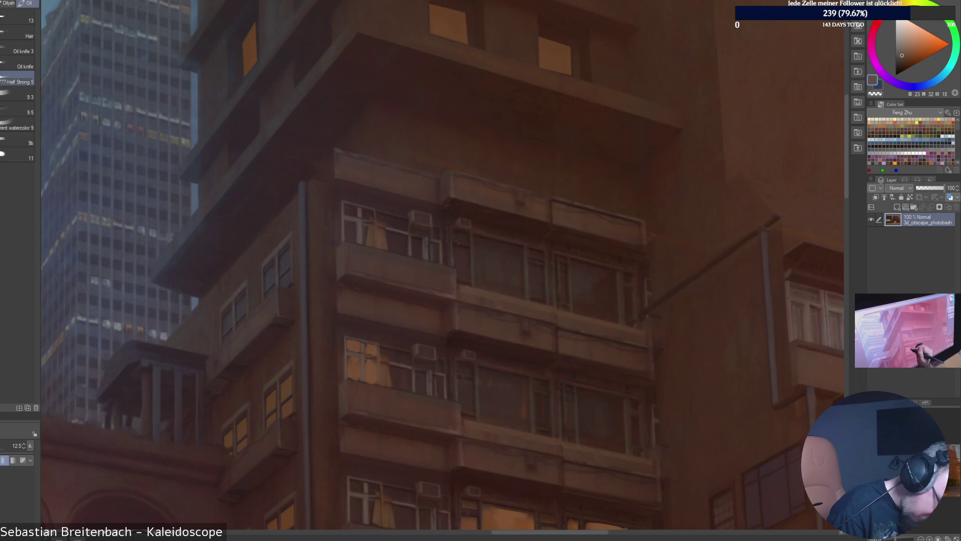
left_click(372, 358, "alt")
left_click(391, 346, "alt")
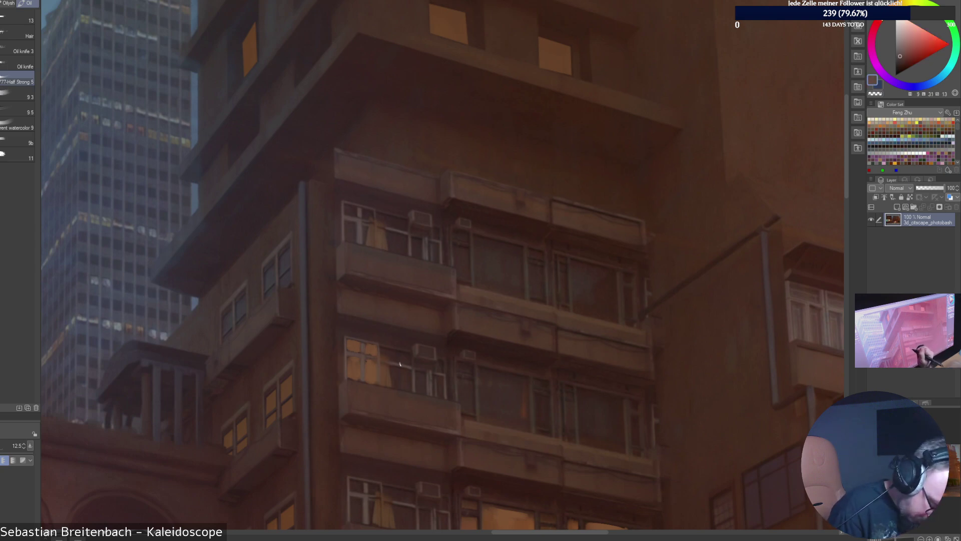
left_click(387, 372, "alt")
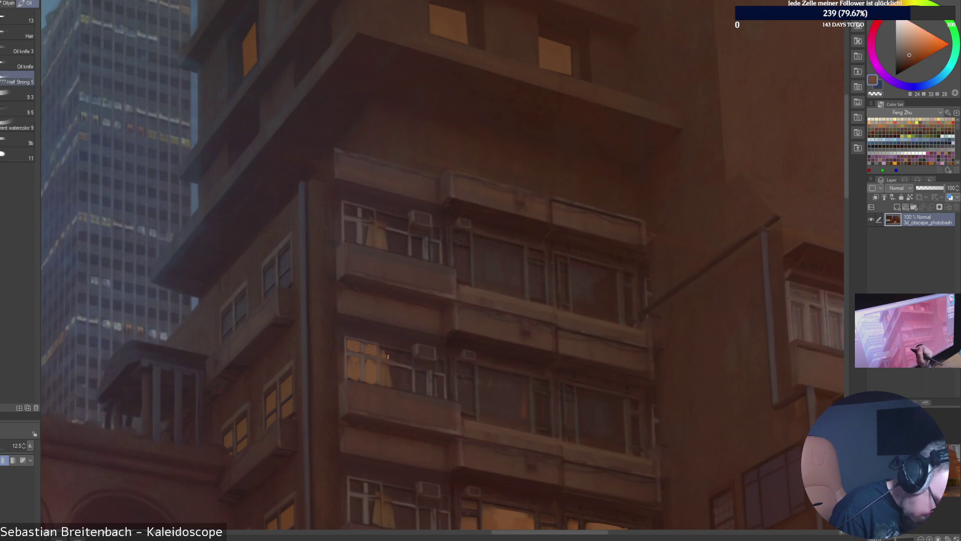
mouse_move(388, 356)
left_mouse_down()
mouse_move(410, 362)
mouse_move(381, 350)
mouse_move(408, 361)
mouse_move(384, 381)
mouse_move(395, 383)
mouse_move(402, 370)
mouse_move(405, 387)
mouse_move(402, 372)
mouse_move(387, 368)
mouse_move(411, 371)
left_mouse_up()
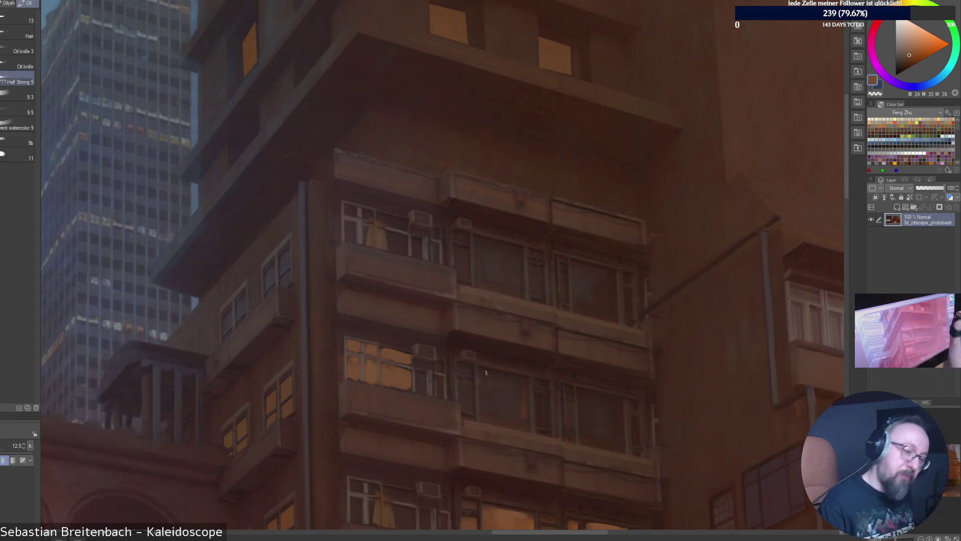
left_click(915, 55)
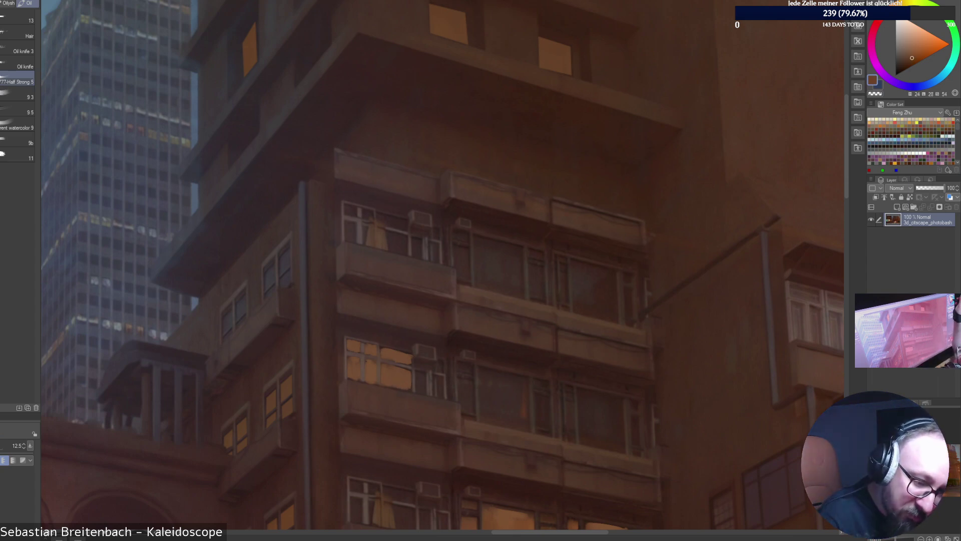
left_click(912, 58)
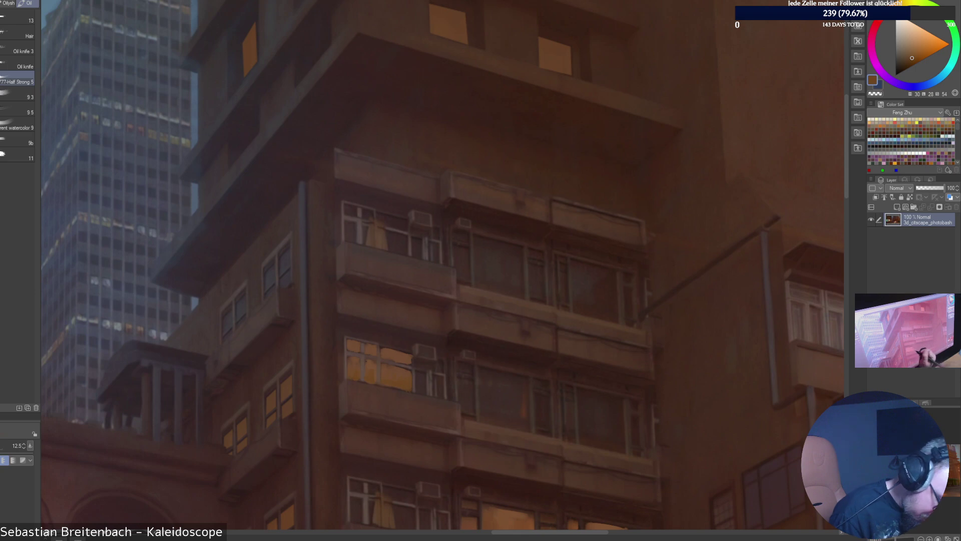
Redraw the thin frame bars across the lit second balcony window with sampled dark and brown tones at brush size 7.
left_click(354, 379, "alt")
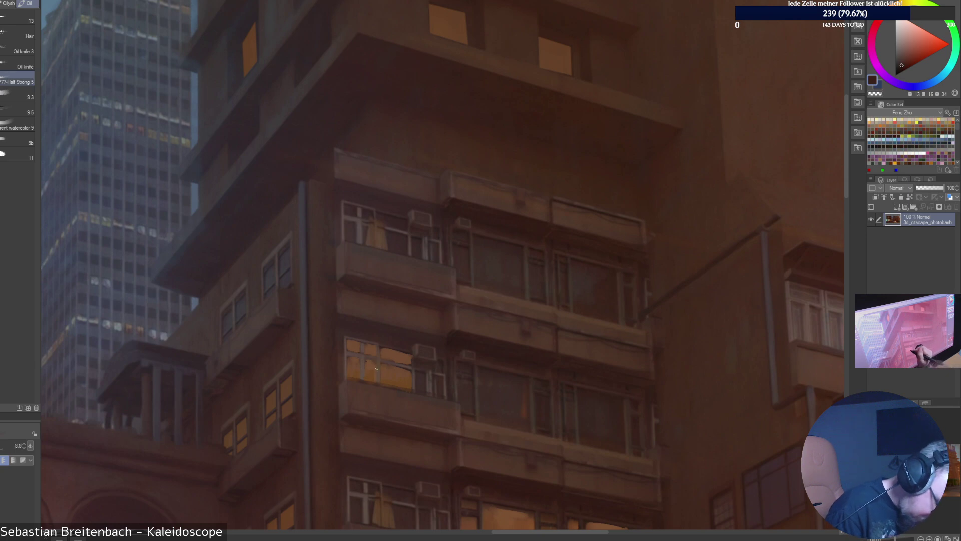
key("bracketleft")
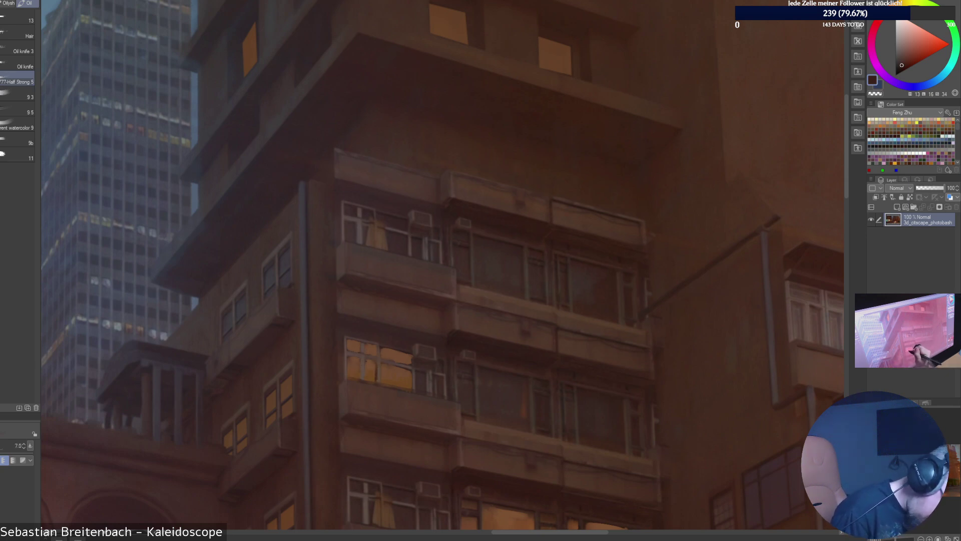
left_click(358, 366, "alt")
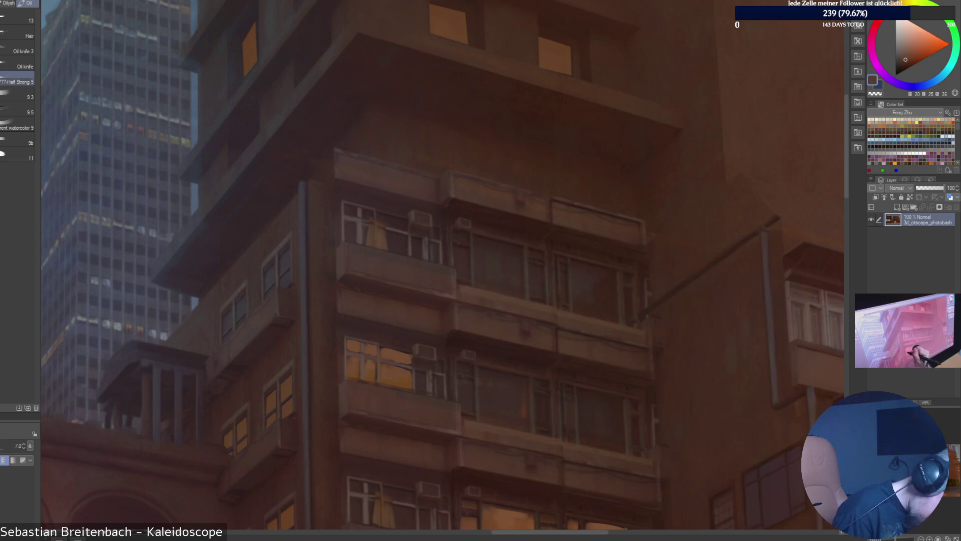
left_click(359, 364, "alt")
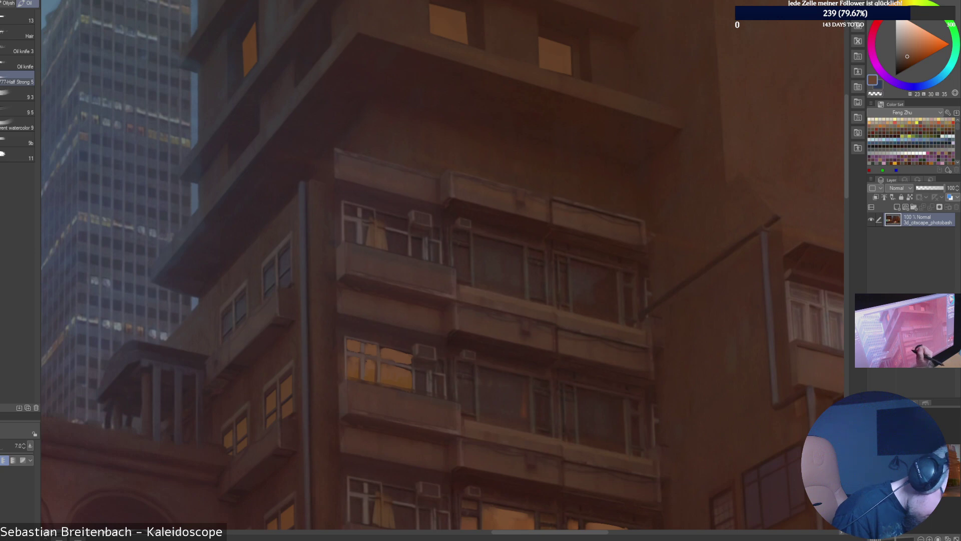
left_click(375, 345, "alt")
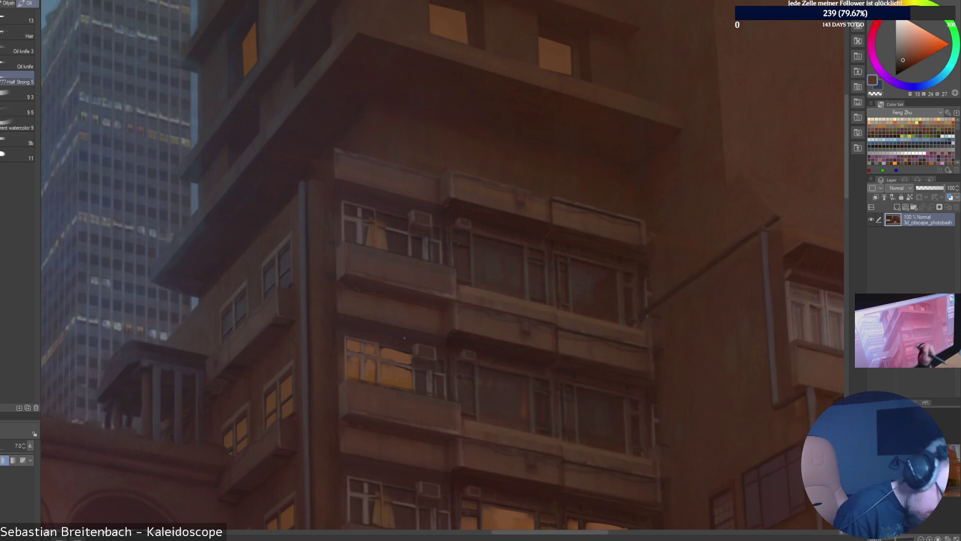
left_click(380, 346, "alt")
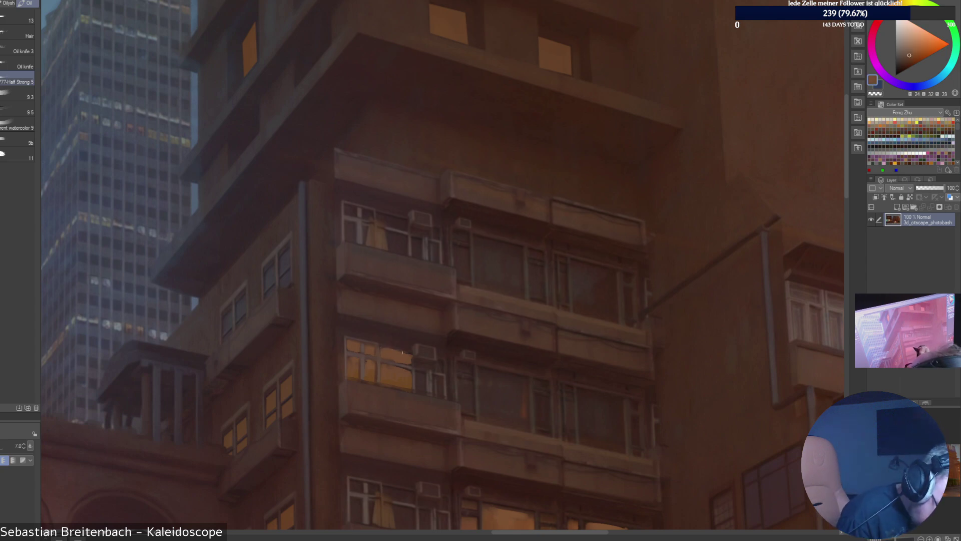
Refine that window's upper edge and the outline of the adjoining air conditioner with sampled dark tones.
left_click(404, 351, "alt")
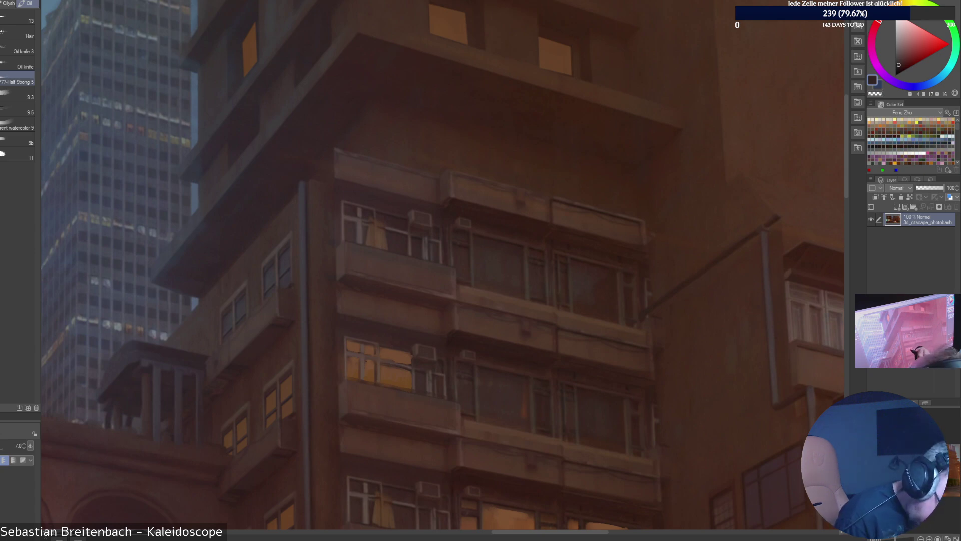
left_click(375, 345, "alt")
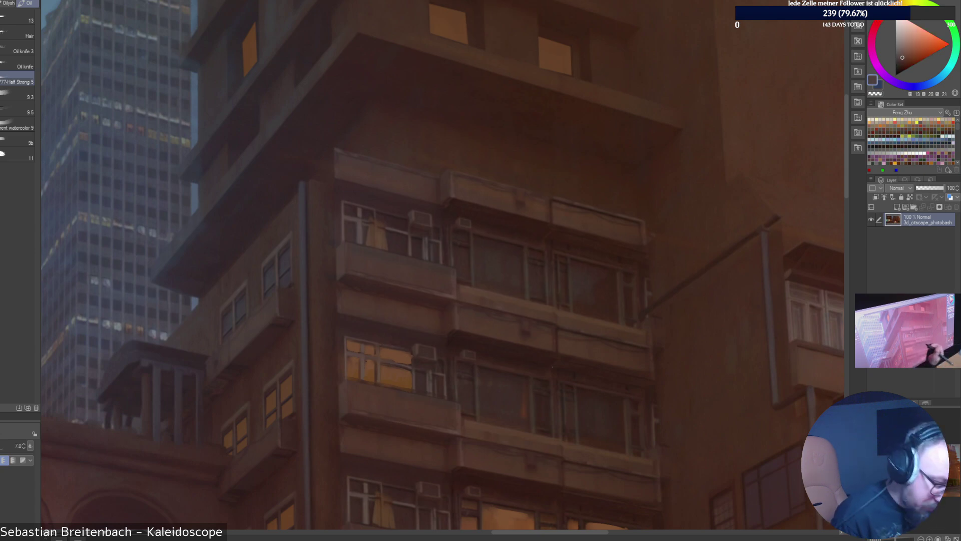
left_click(417, 357, "alt")
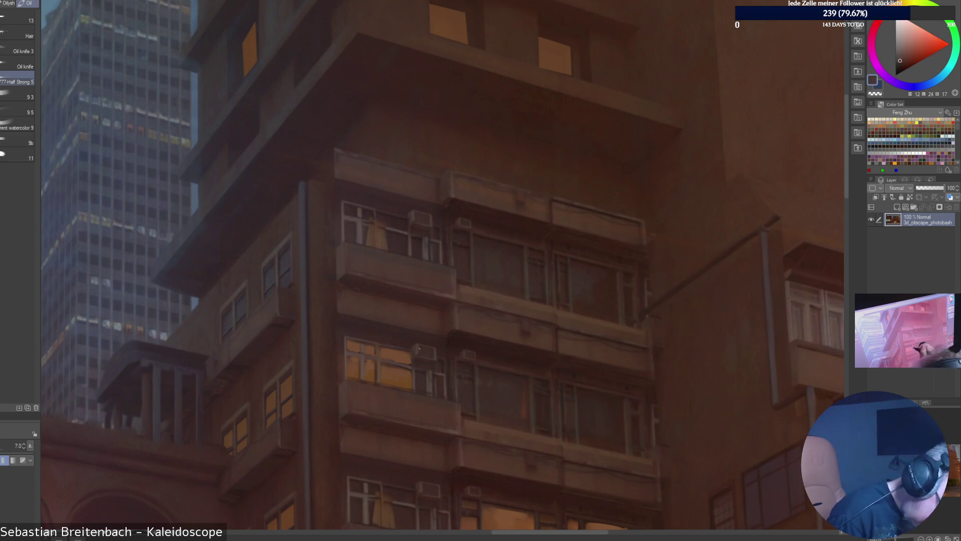
Light the small panes below and beside the air conditioner with orange and redefine their dividing bars with sampled dark tones.
left_click(411, 368, "alt")
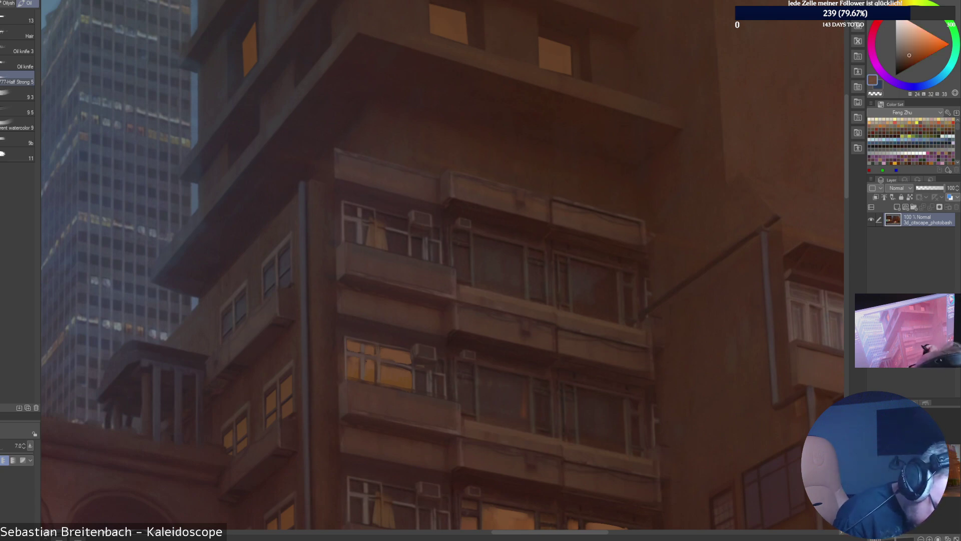
left_click_drag(415, 374, 424, 390)
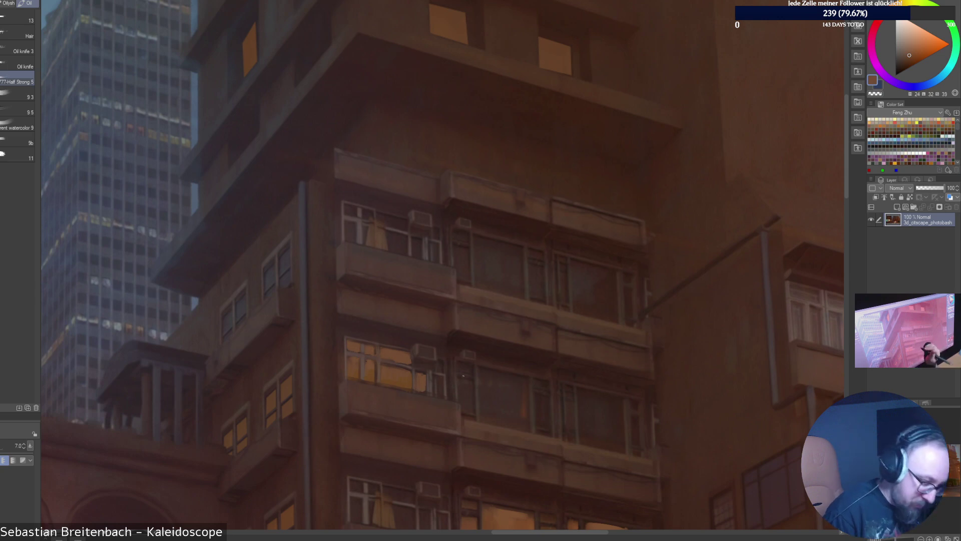
left_click_drag(434, 388, 441, 384)
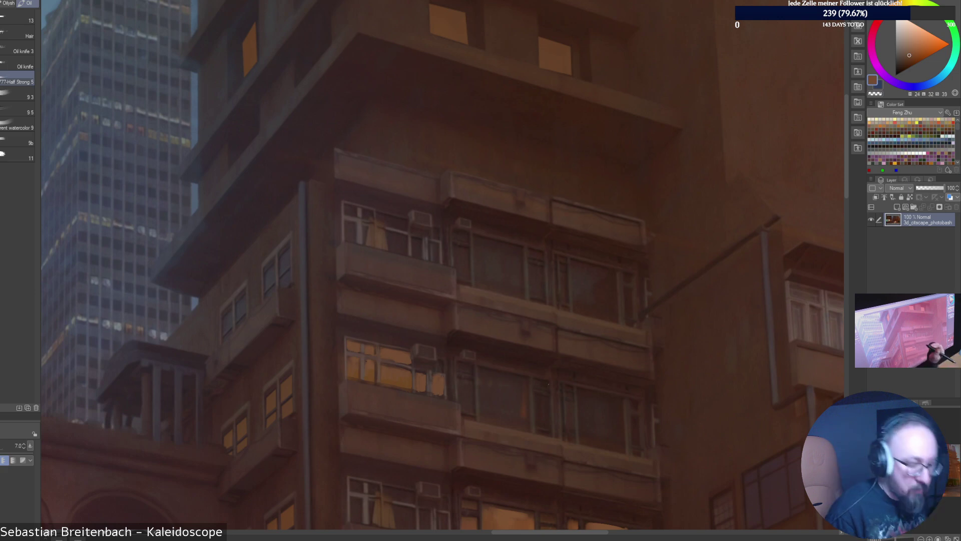
left_click(421, 394, "alt")
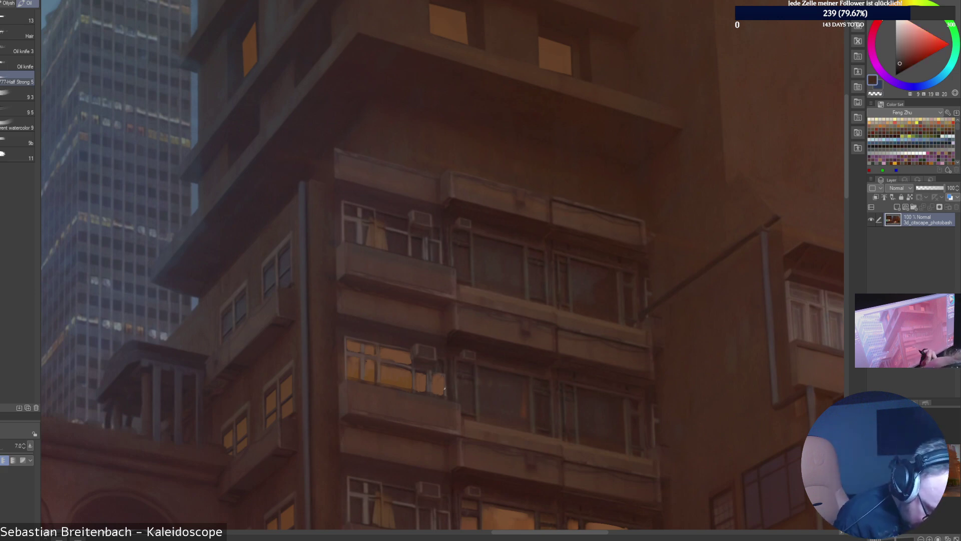
left_click(444, 389, "alt")
left_click(443, 362, "alt")
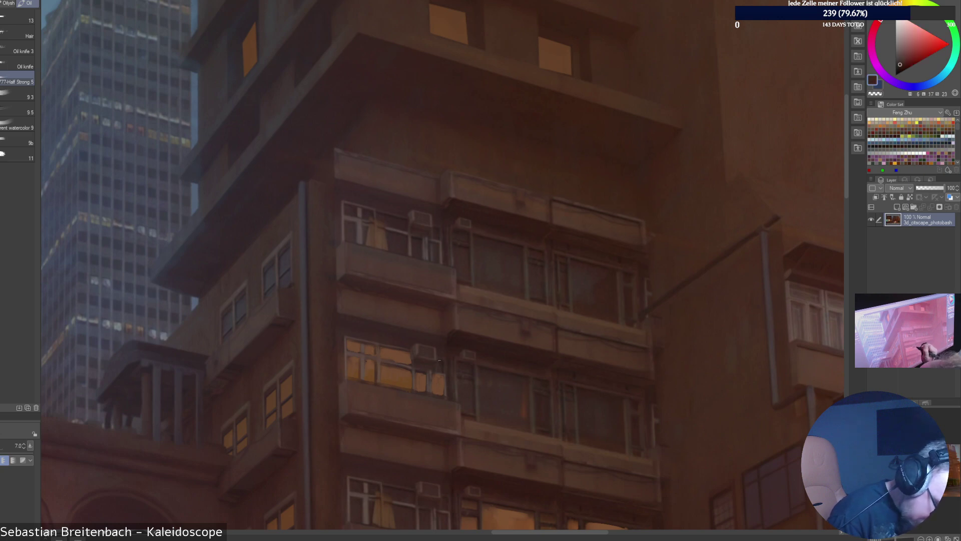
left_click(444, 371, "alt")
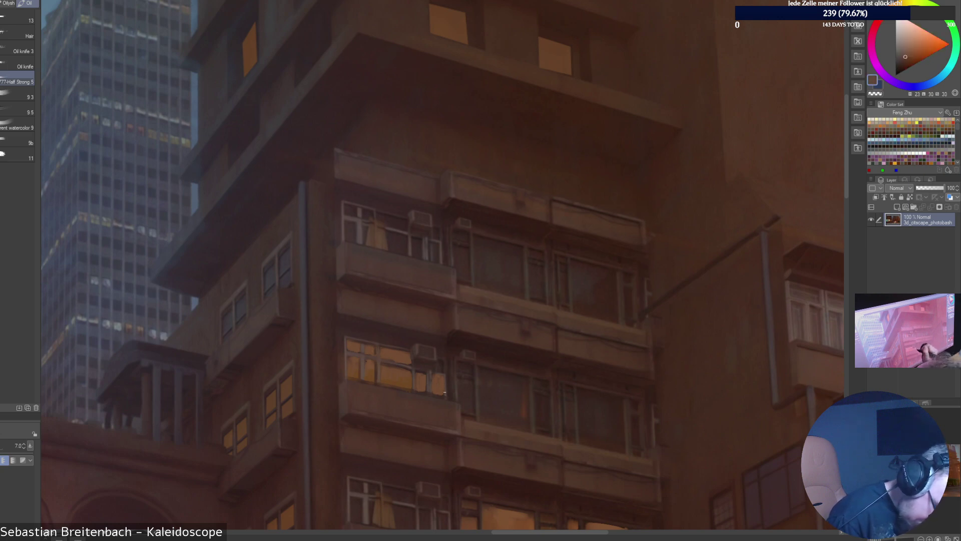
left_click(443, 383, "alt")
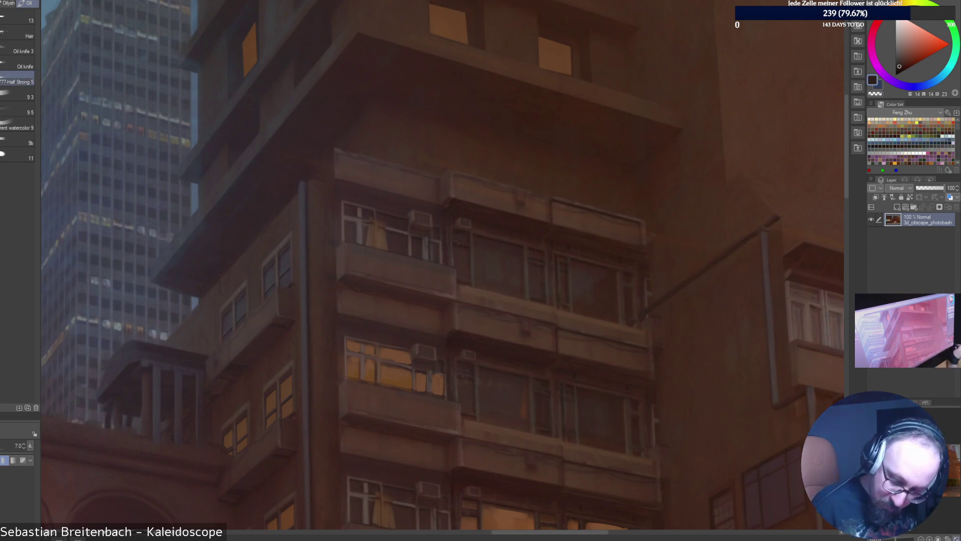
Check the whole painting, then touch up the unlit balcony window beside the shuttered one with sampled dark tones at brush size 8.
key("ctrl+0")
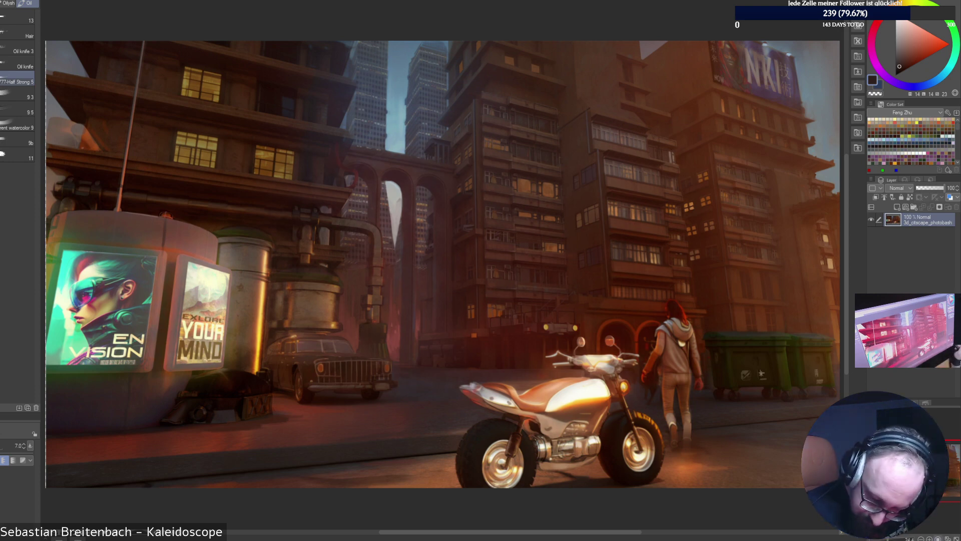
scroll(605, 321, "up", 5)
left_click_drag(605, 321, 591, 406)
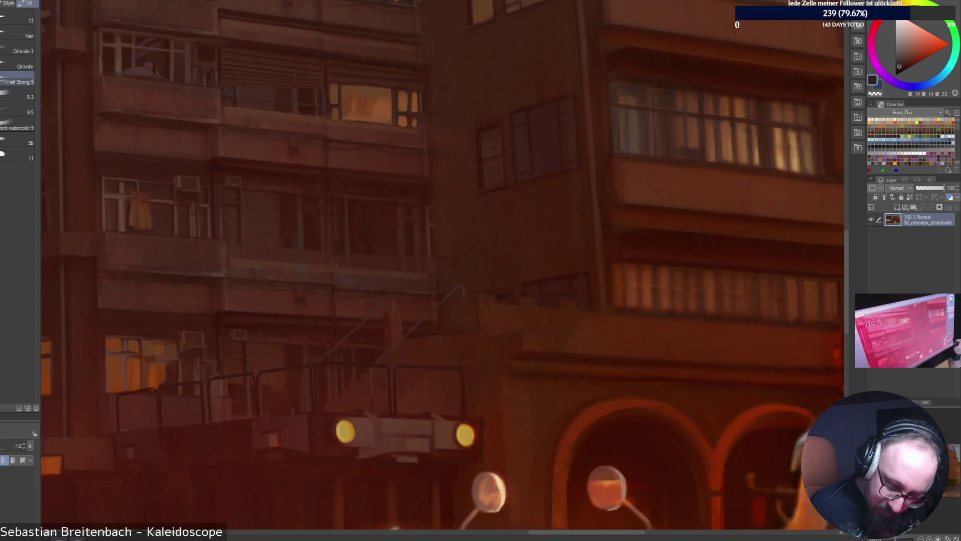
left_click_drag(350, 125, 484, 409)
left_click(445, 445, "alt")
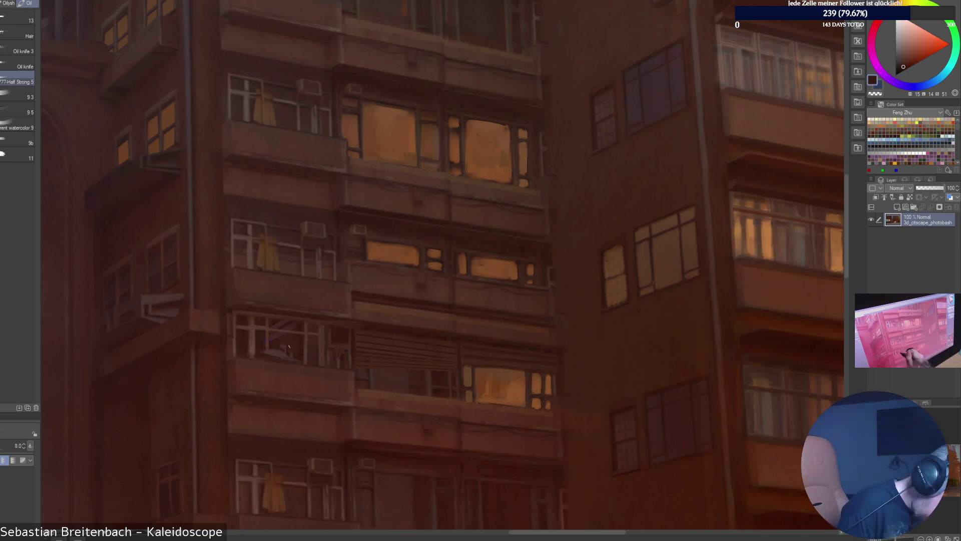
left_click(290, 345, "alt")
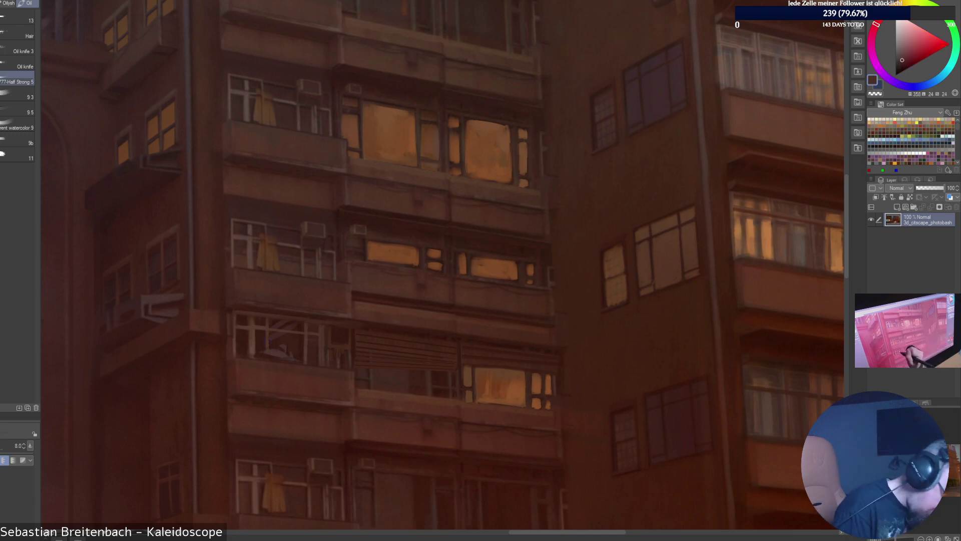
left_click(227, 399, "alt")
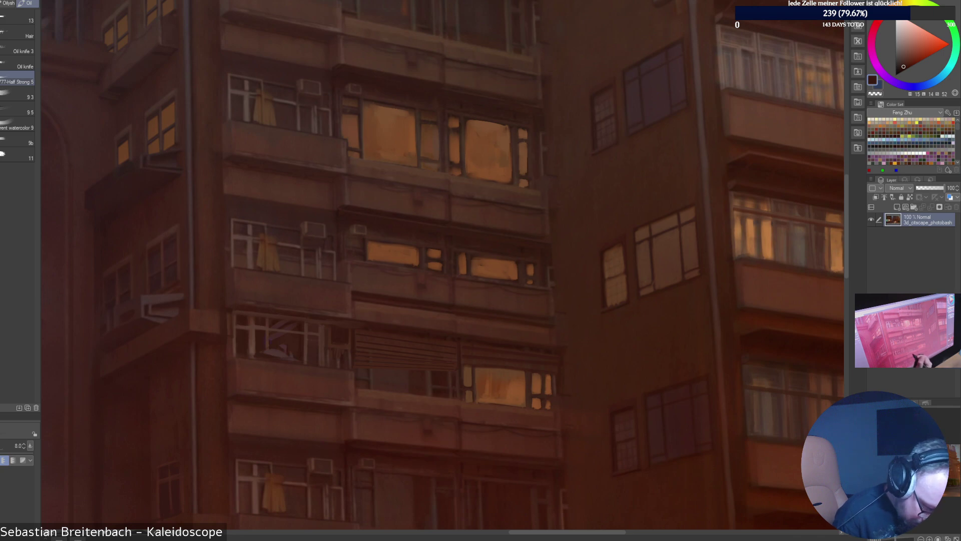
Rework the building's corner edge and parapet end beside the lower lit window with sampled dark reds at brush sizes 12.5 and 20.
left_click(458, 380, "alt")
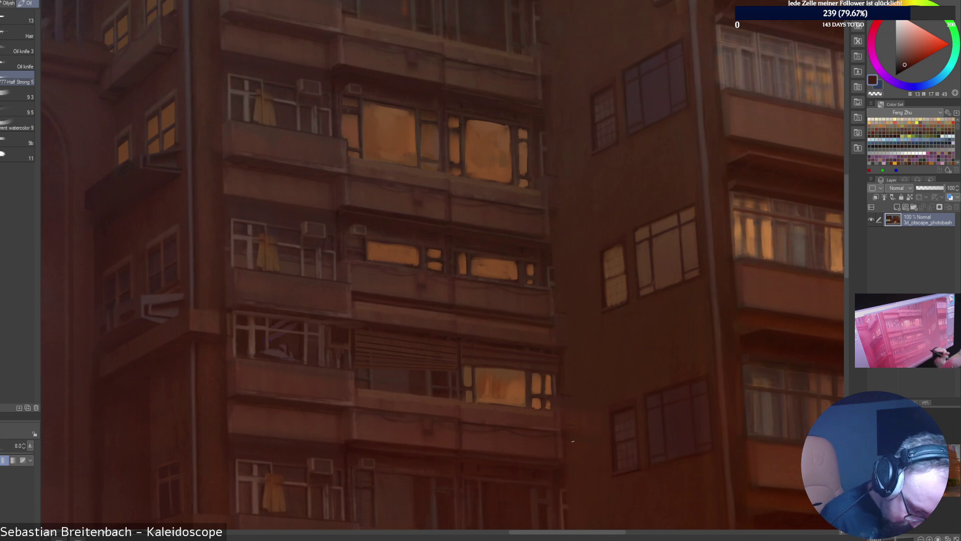
left_click(905, 66)
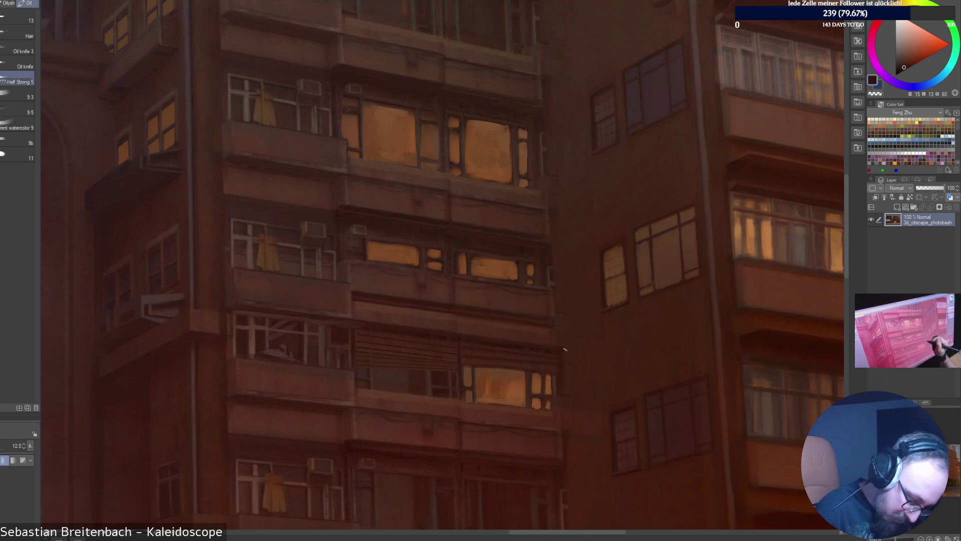
left_click(565, 394, "alt")
left_click(561, 373, "alt")
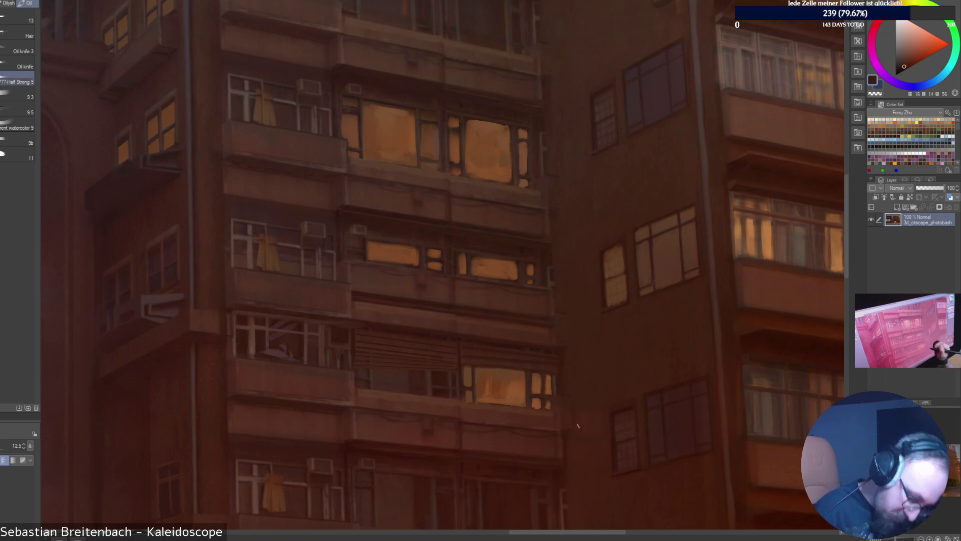
key("]")
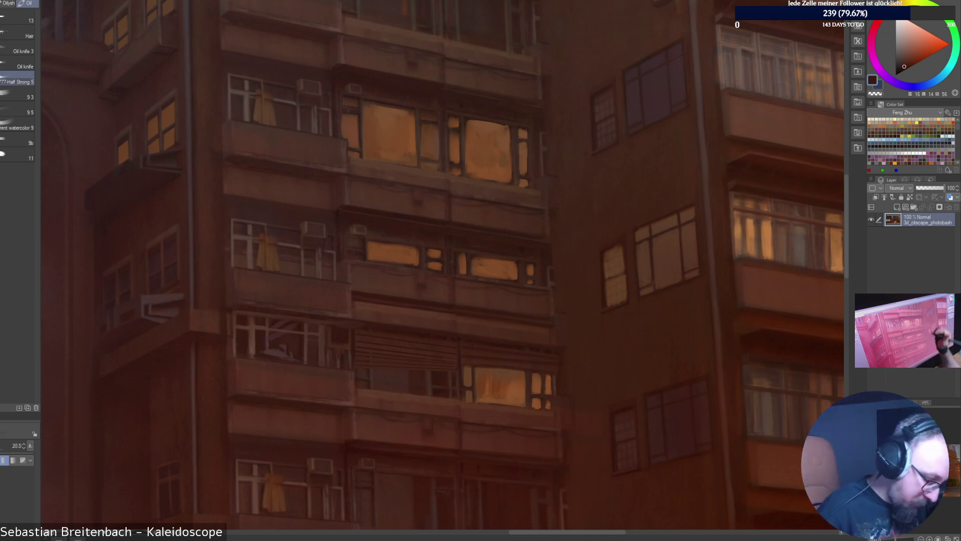
left_click(600, 410, "alt")
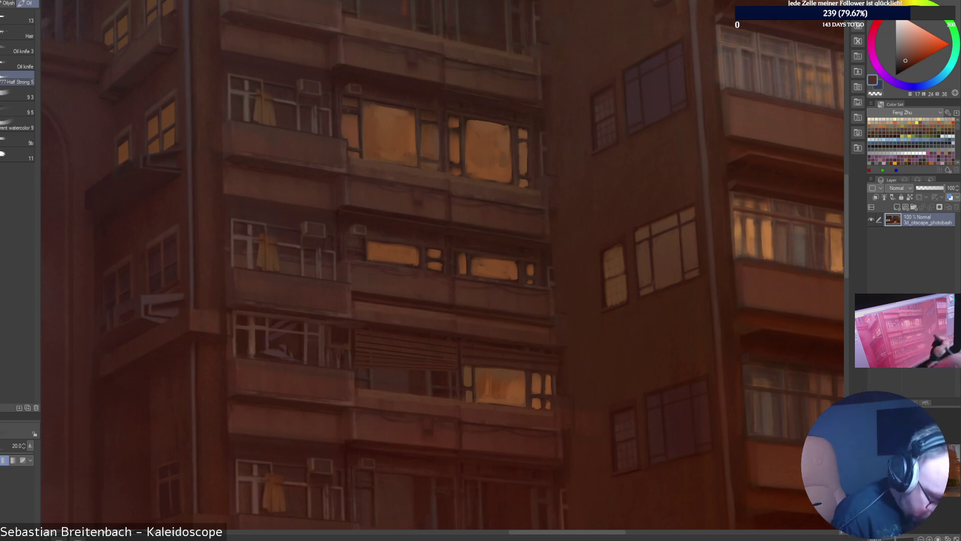
Paint over the stain and cable on the parapet below the short lit windows with sampled wall tones, at brush sizes 9 to 20.
left_click(499, 292, "alt")
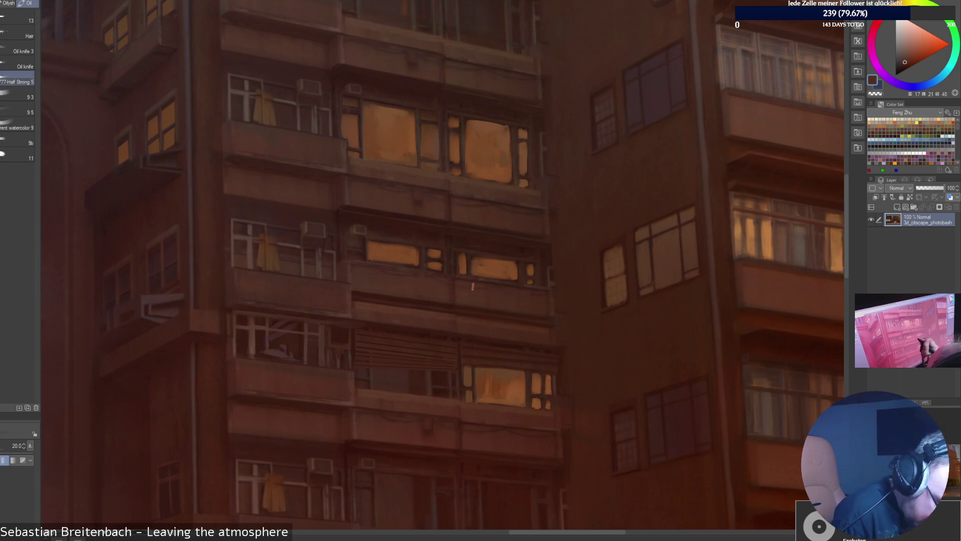
key("[")
key("[")
key("[")
key("[")
key("[")
left_click(493, 290, "alt")
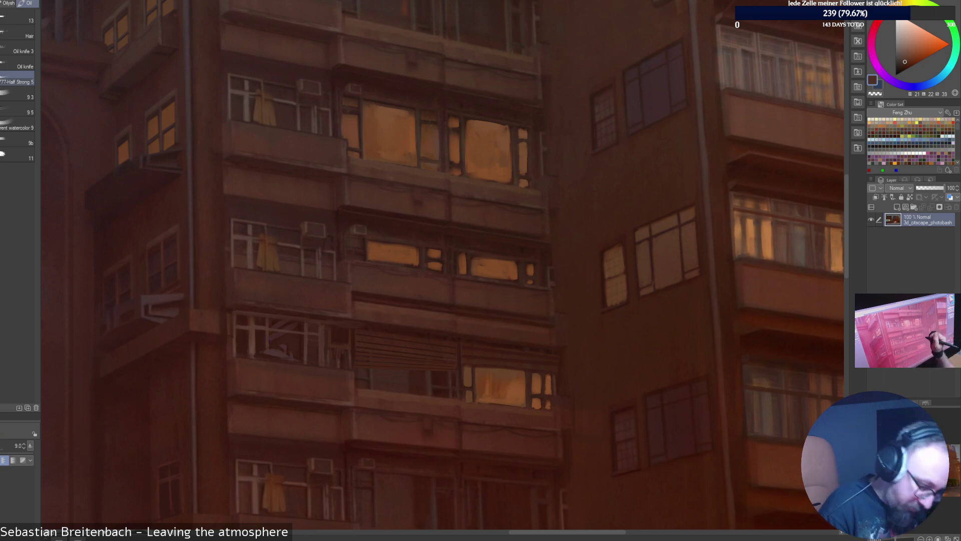
left_click(554, 290, "alt")
key("bracketright")
key("bracketright")
key("bracketright")
key("bracketright")
key("bracketright")
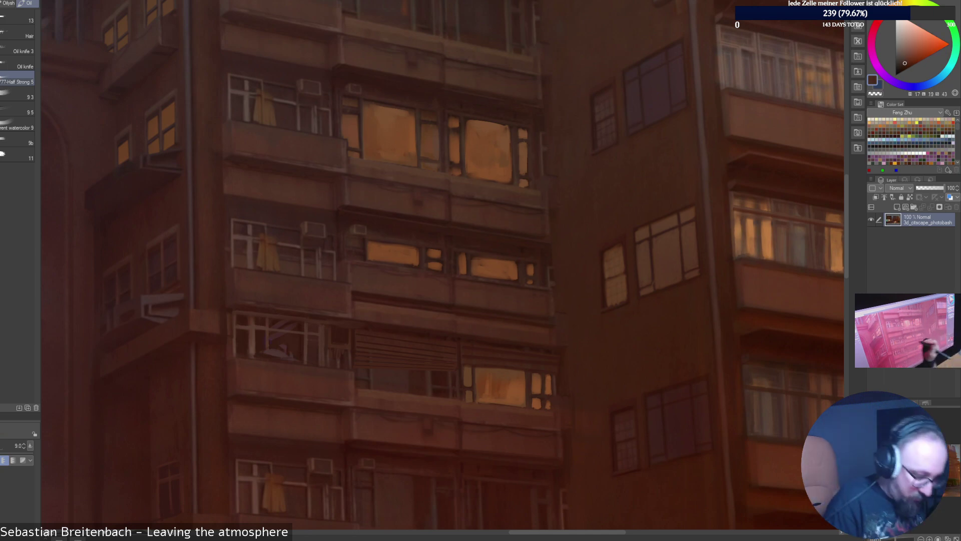
left_click(372, 270, "alt")
key("bracketleft")
key("bracketleft")
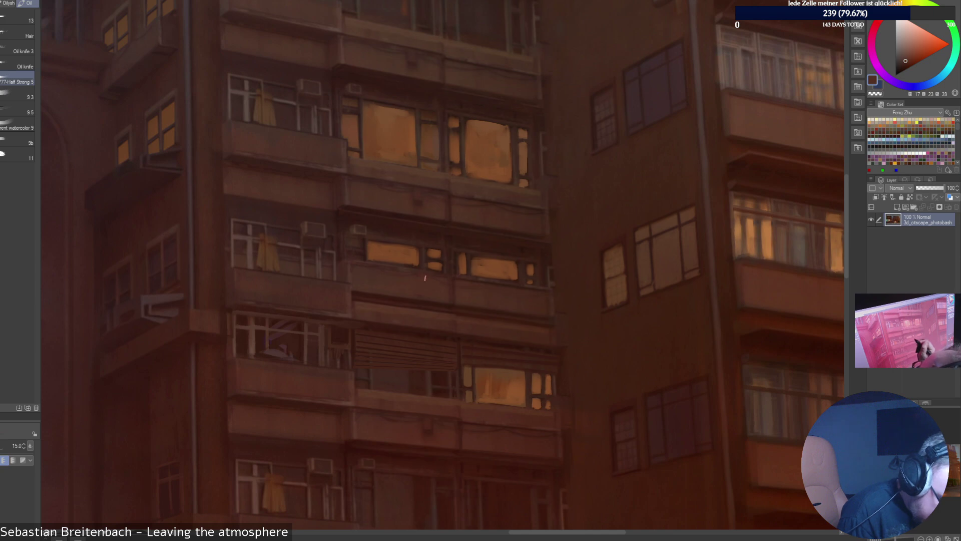
Add a small dark red patch to that parapet with a sampled tone and draw thin hanging cables across it at brush size 7.
left_click(427, 433, "alt")
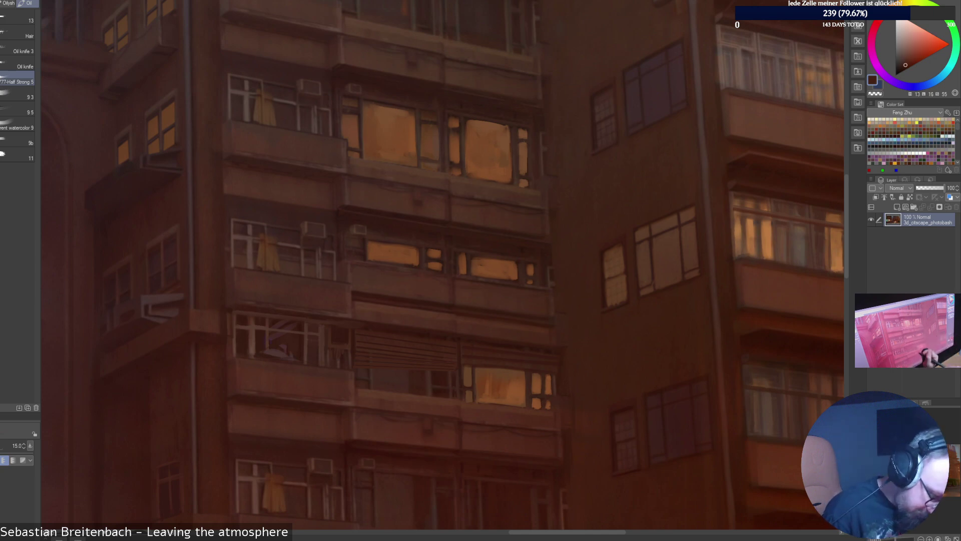
left_click_drag(437, 278, 440, 286)
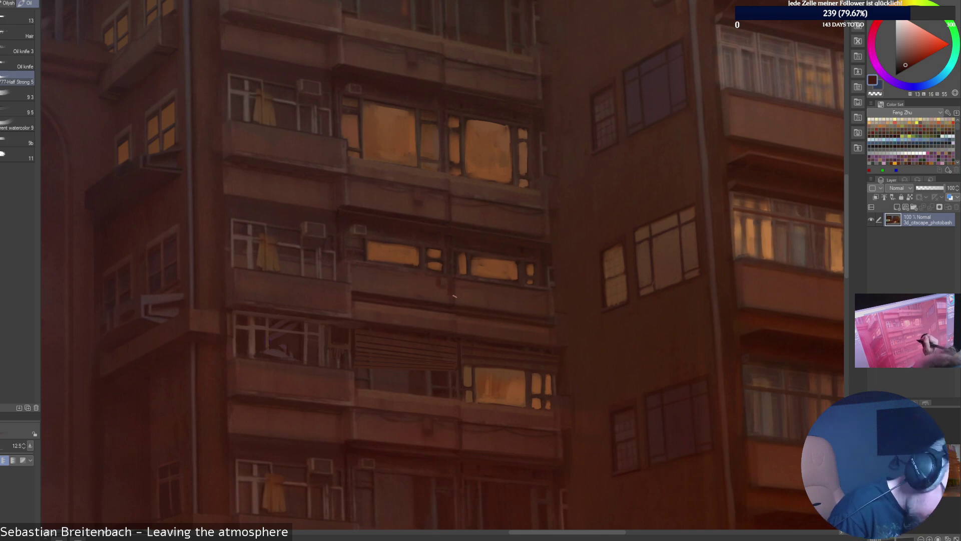
key("bracketleft")
key("bracketleft")
key("bracketleft")
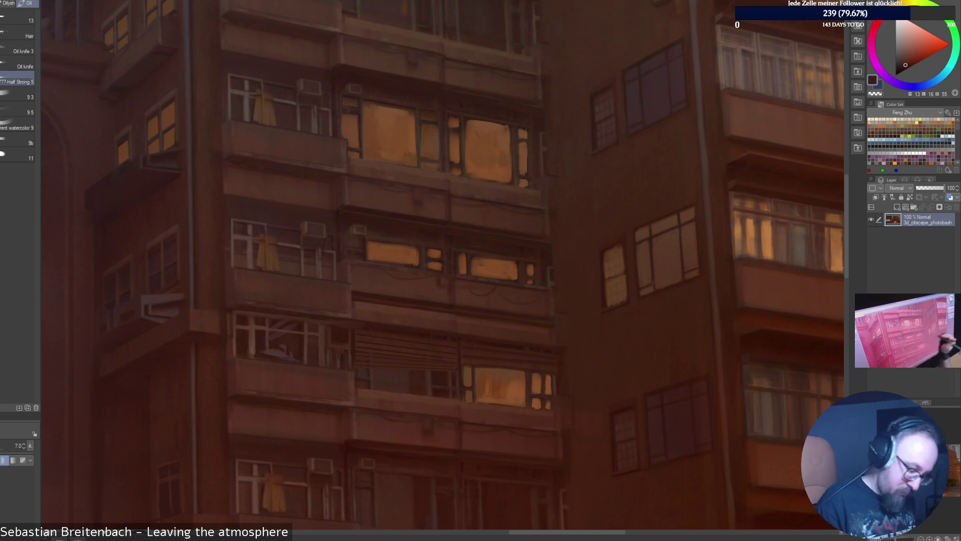
Tidy the building's corner edge beside the upper balconies with sampled dark tones at brush sizes 20 and 9.
left_click(543, 289, "alt")
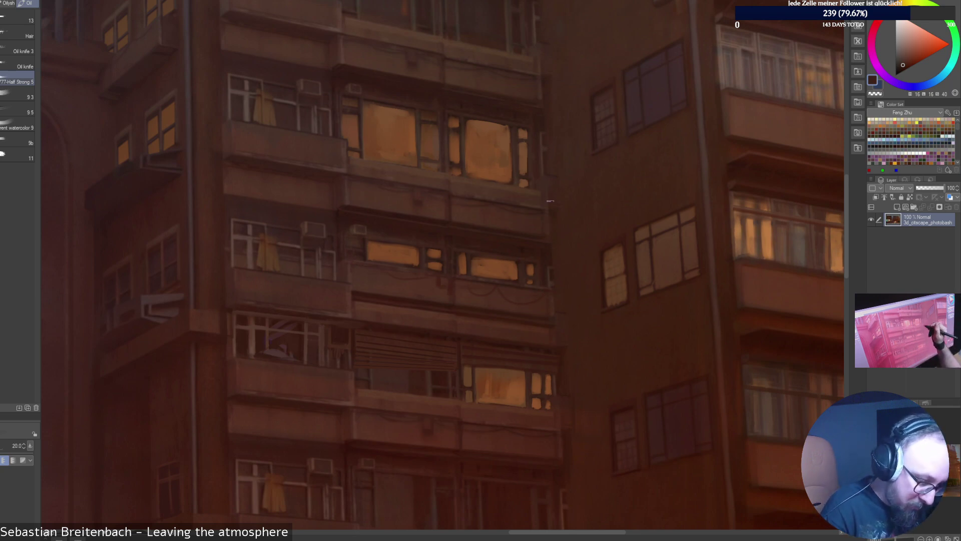
left_click(602, 163, "alt")
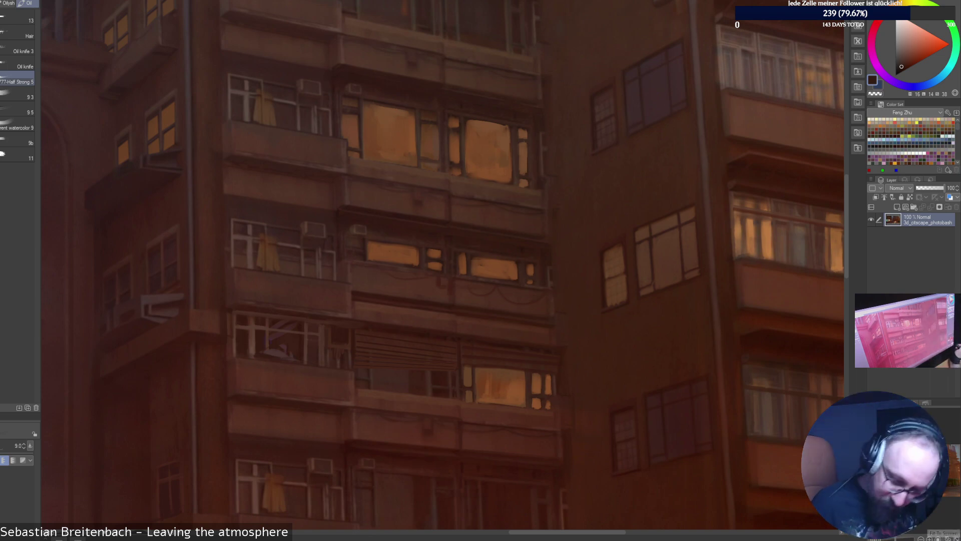
left_click(955, 538)
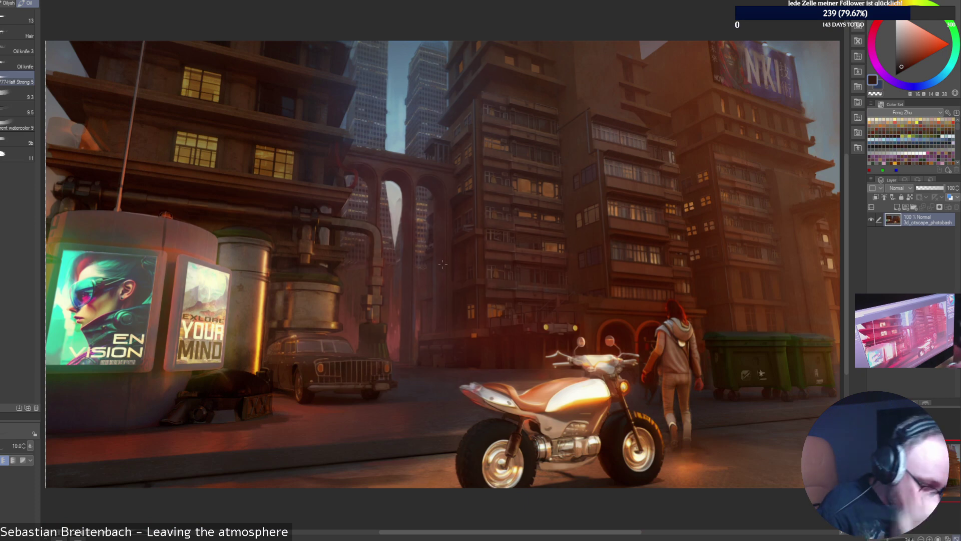
key("]")
key("]")
key("]")
key("]")
key("]")
key("]")
key("]")
key("]")
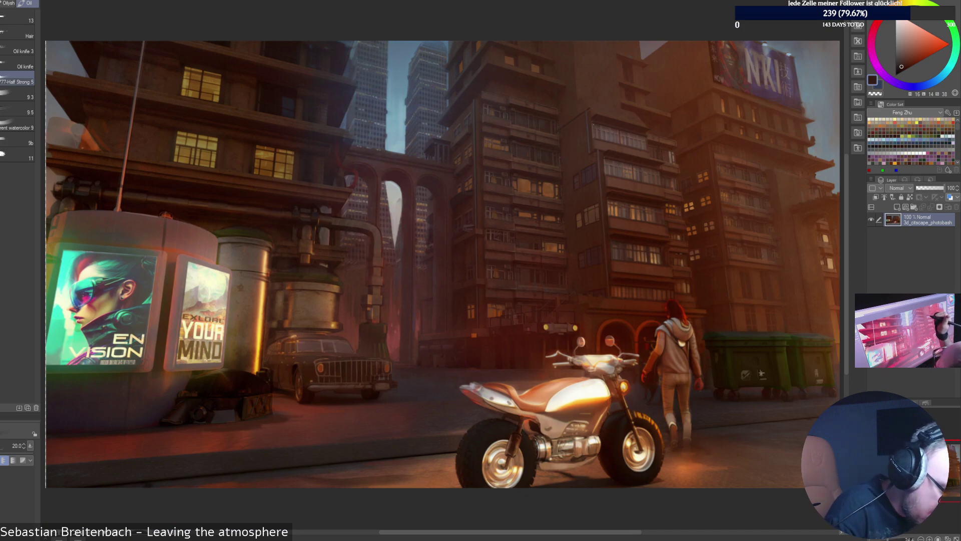
key("ctrl+alt+0")
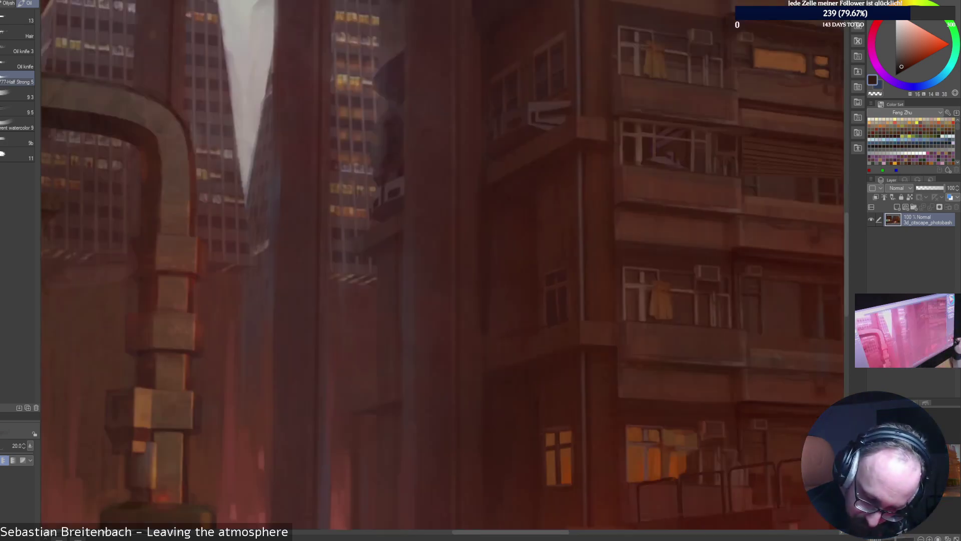
left_click_drag(941, 453, 943, 454)
left_click(524, 301, "alt")
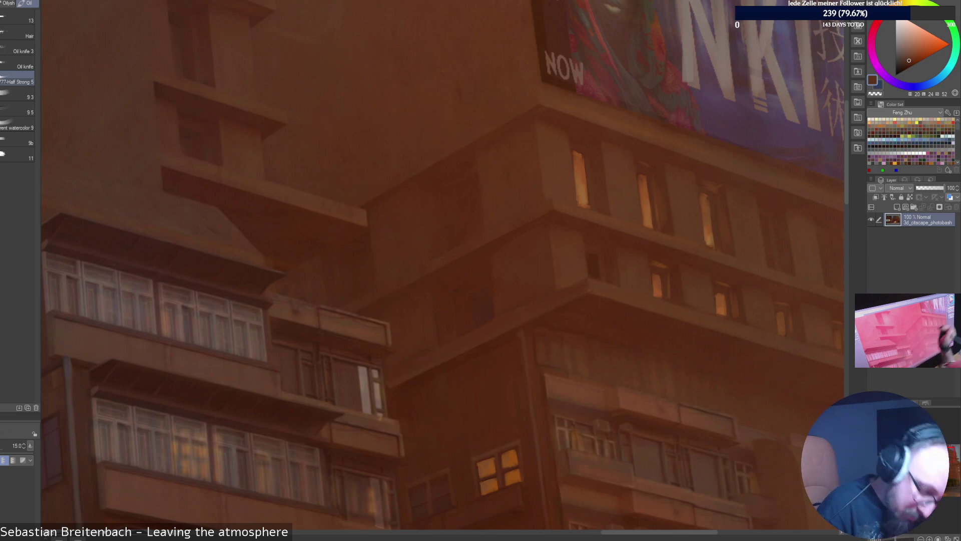
Draw a straight light edge along the billboard building's lower ledge up to its corner, using a sampled brown at brush size 9.
left_click(408, 373, "alt")
key("bracketleft")
key("bracketleft")
key("bracketleft")
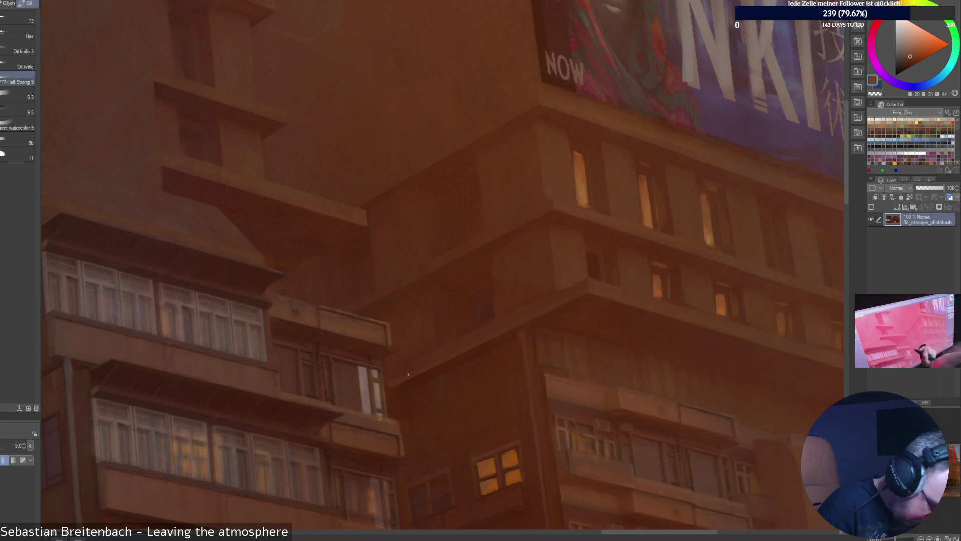
left_click(390, 384)
left_click(588, 287, "shift")
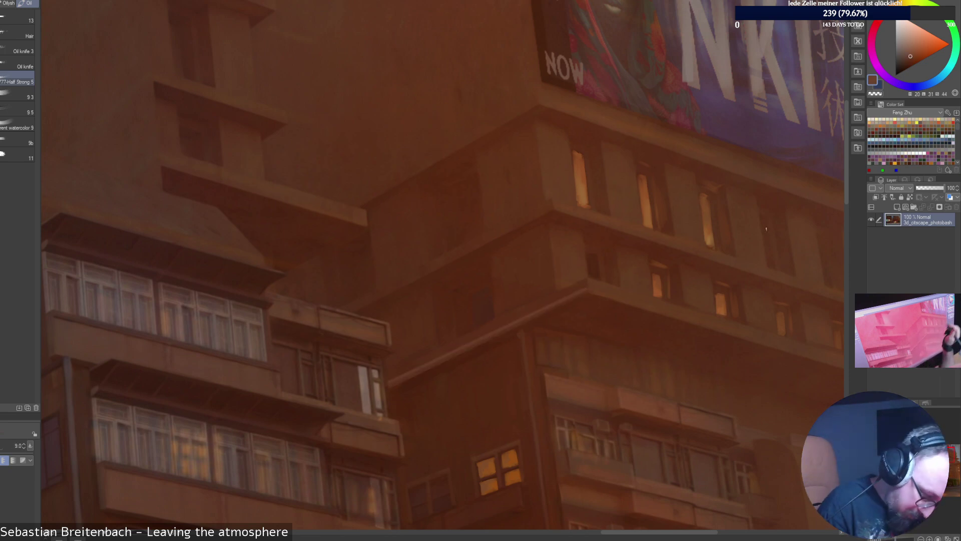
Highlight the next ledge above on the billboard building with a straight line, using a slightly adjusted sampled brown.
left_click(632, 323, "alt")
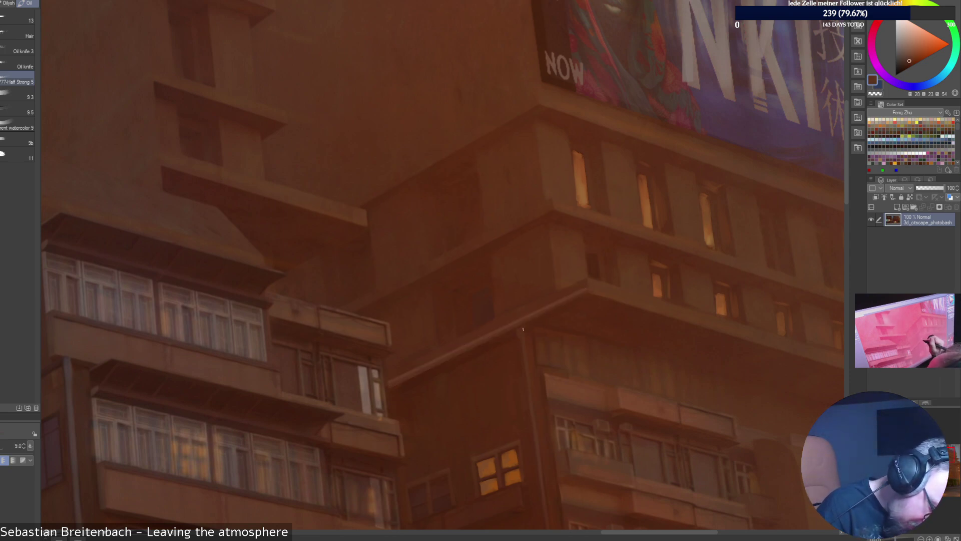
left_click(588, 289, "alt")
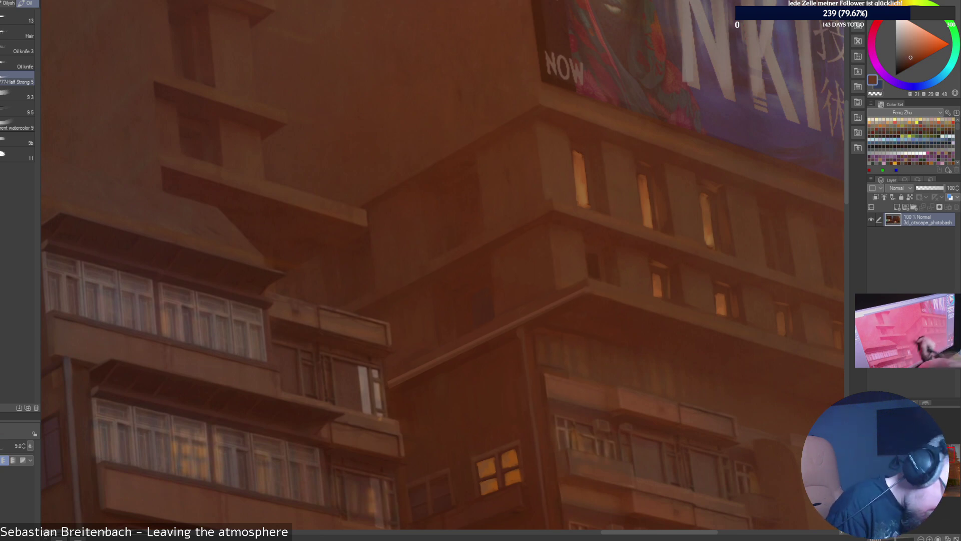
right_click(550, 206)
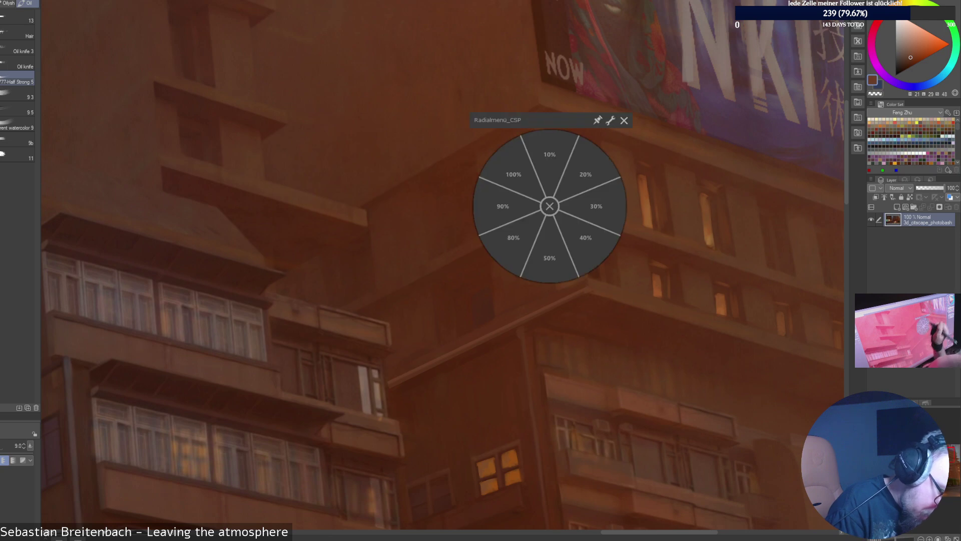
left_click(584, 174)
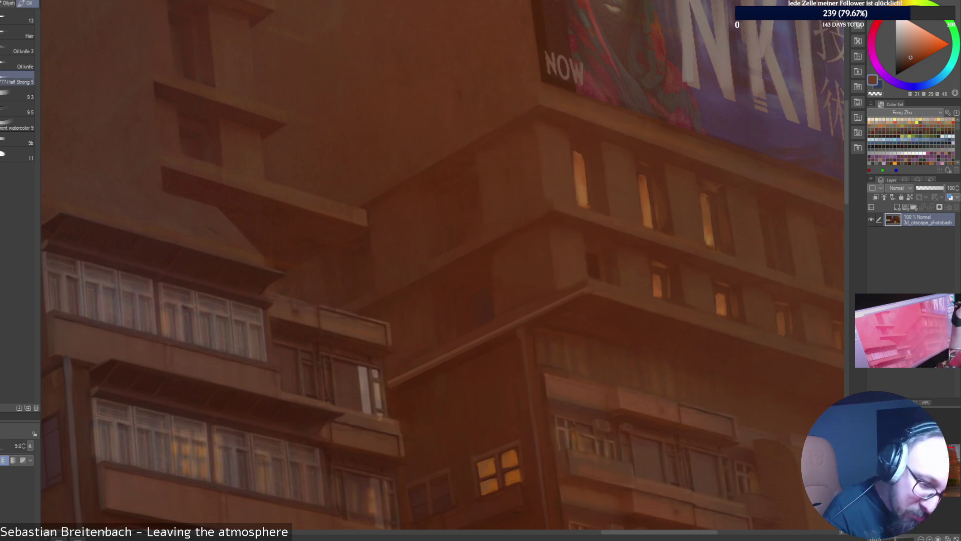
left_click(909, 56)
left_click_drag(553, 208, 552, 209)
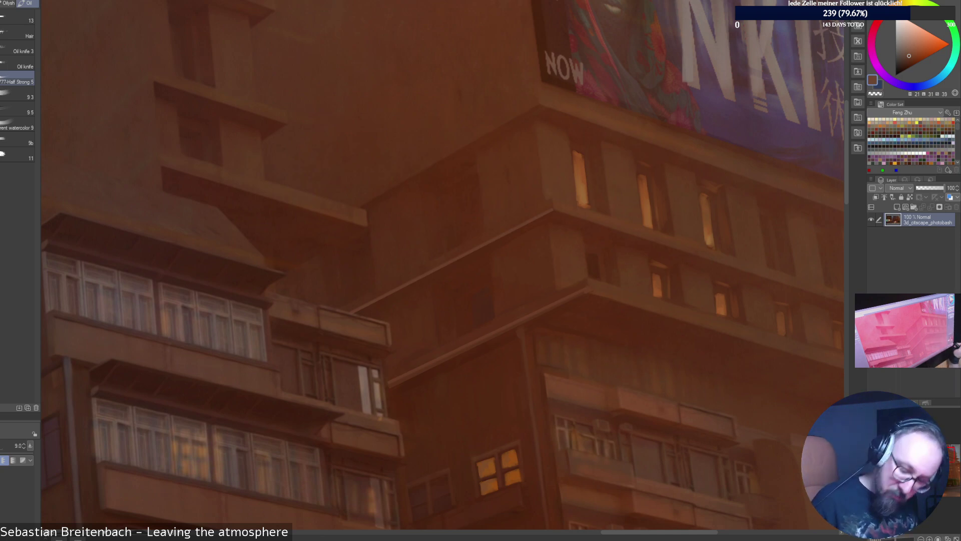
Draw a dark line along the middle apartment block's roof edge and add a small stub on the sloping pipe, using sampled tones at brush size 9.
key("ctrl+0")
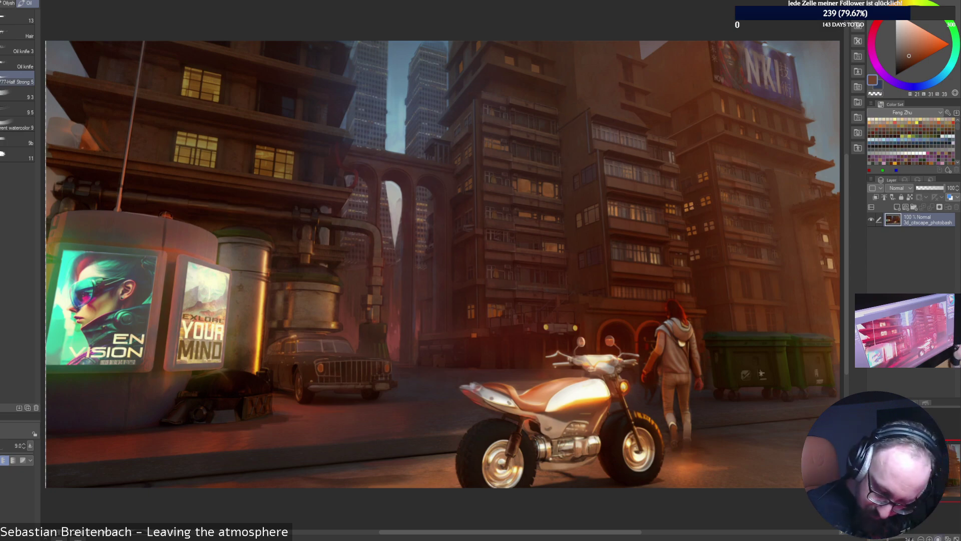
scroll(564, 82, "up", 5)
left_click_drag(600, 260, 471, 232)
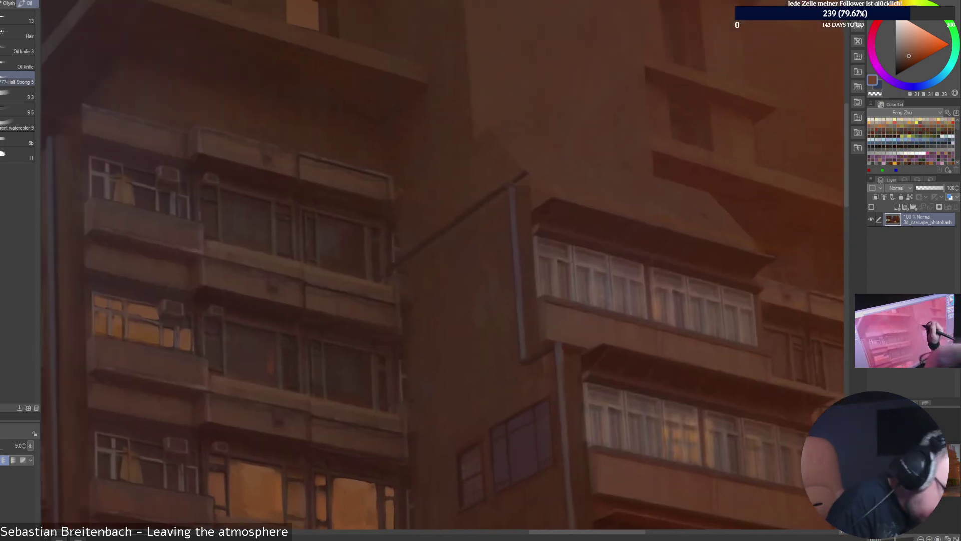
left_click(524, 175, "alt")
left_click_drag(521, 177, 531, 170)
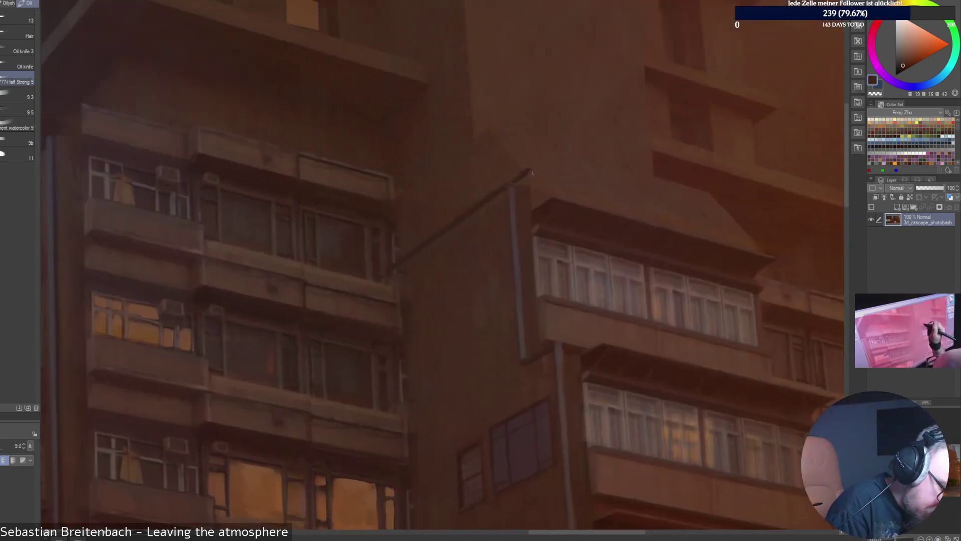
left_click(741, 221, "shift")
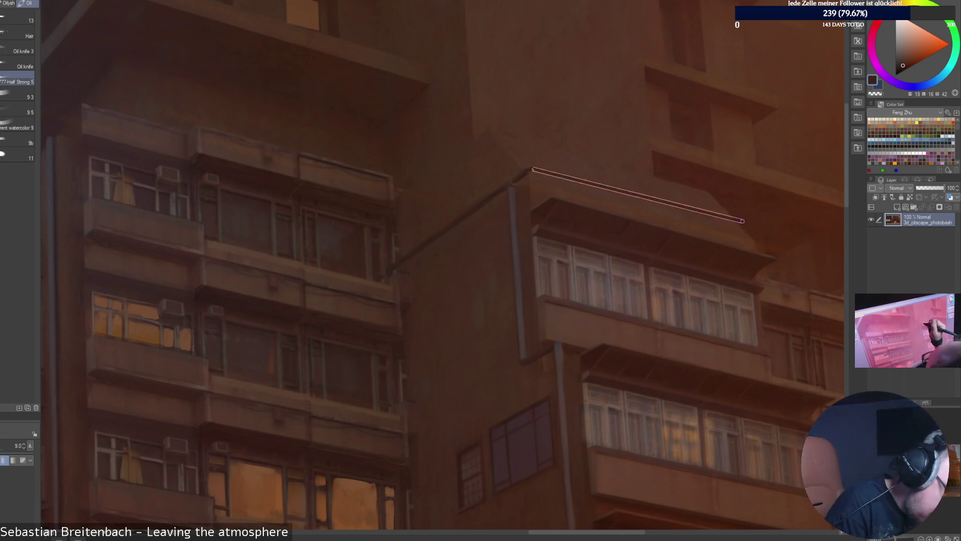
left_click(531, 169, "shift")
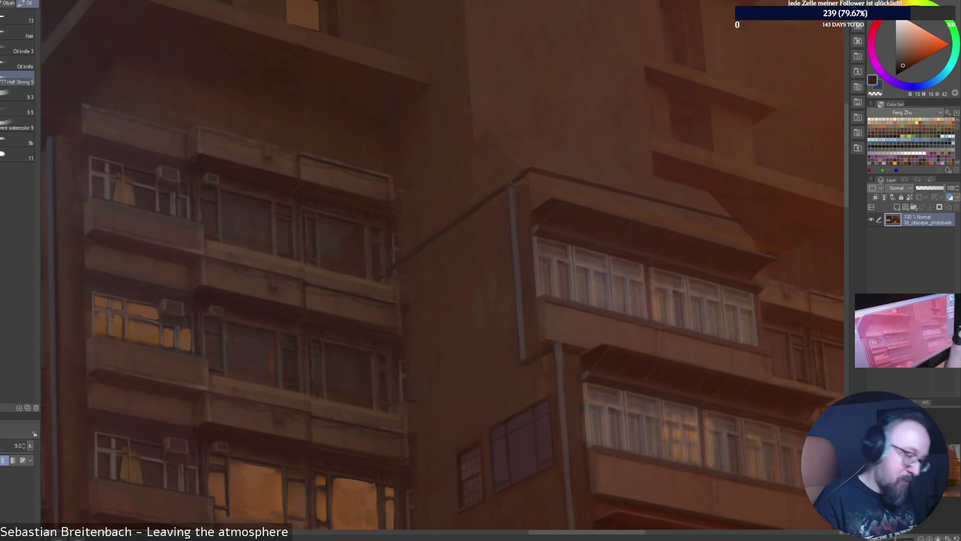
left_click(501, 180, "alt")
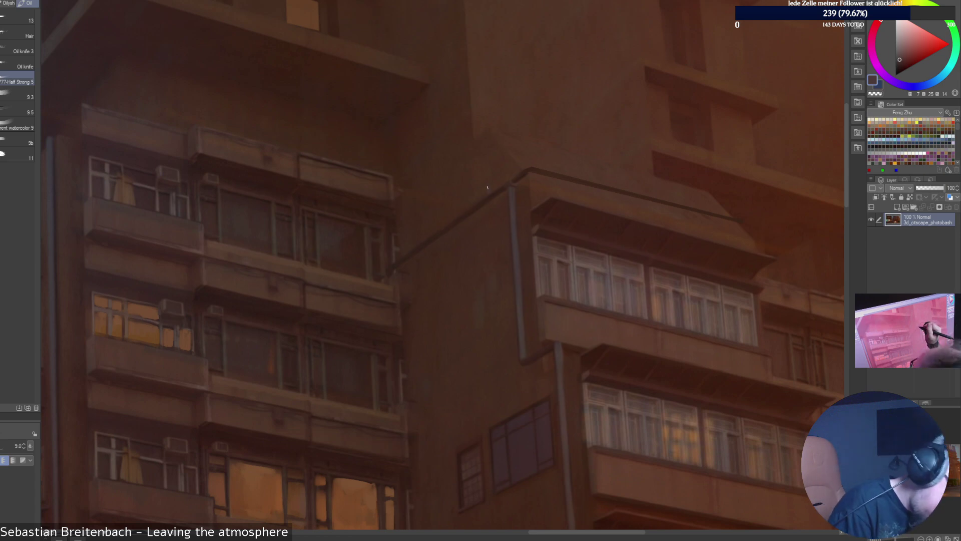
left_click(483, 188, "alt")
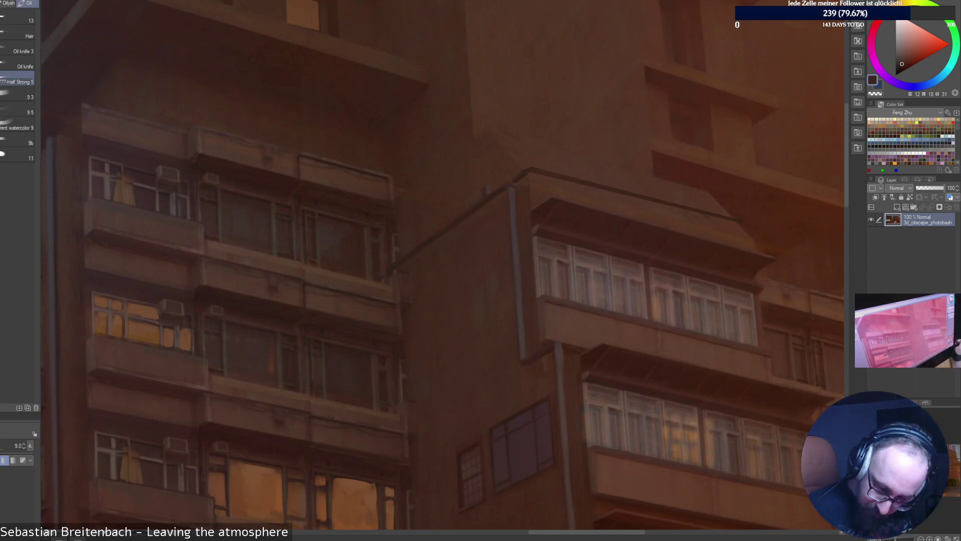
left_click_drag(756, 193, 726, 400)
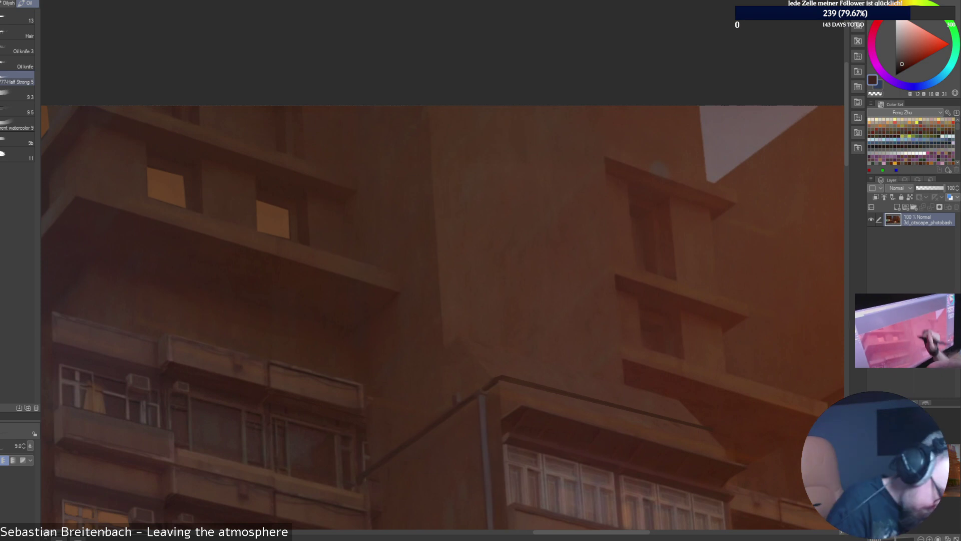
left_click(437, 332, "alt")
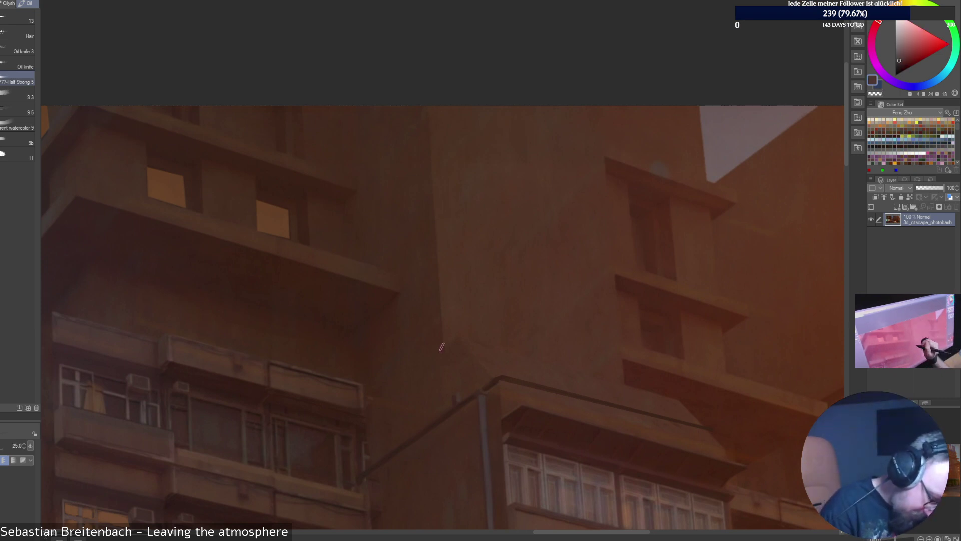
key("bracketright")
key("bracketright")
key("bracketright")
key("bracketright")
key("bracketright")
key("bracketright")
left_click(440, 348)
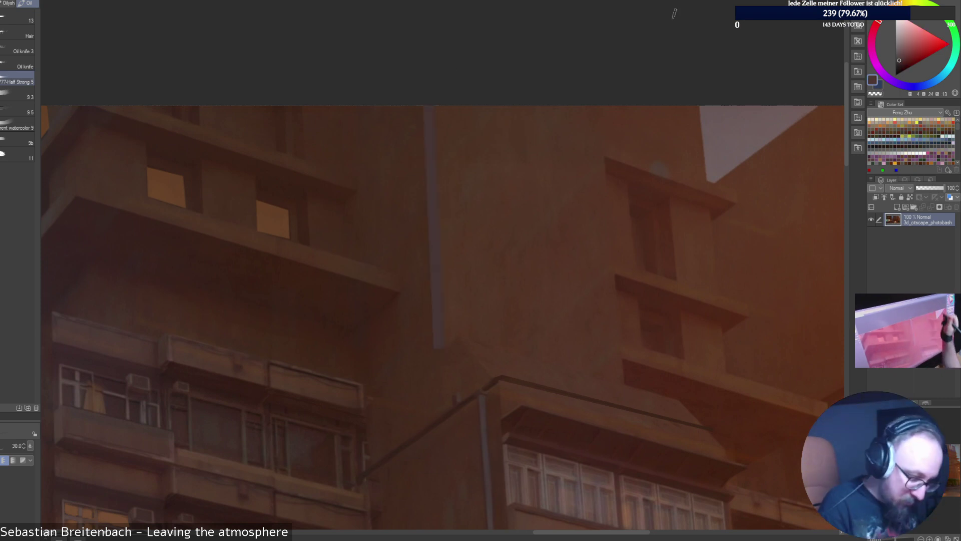
key("ctrl+z")
key("bracketleft")
key("bracketleft")
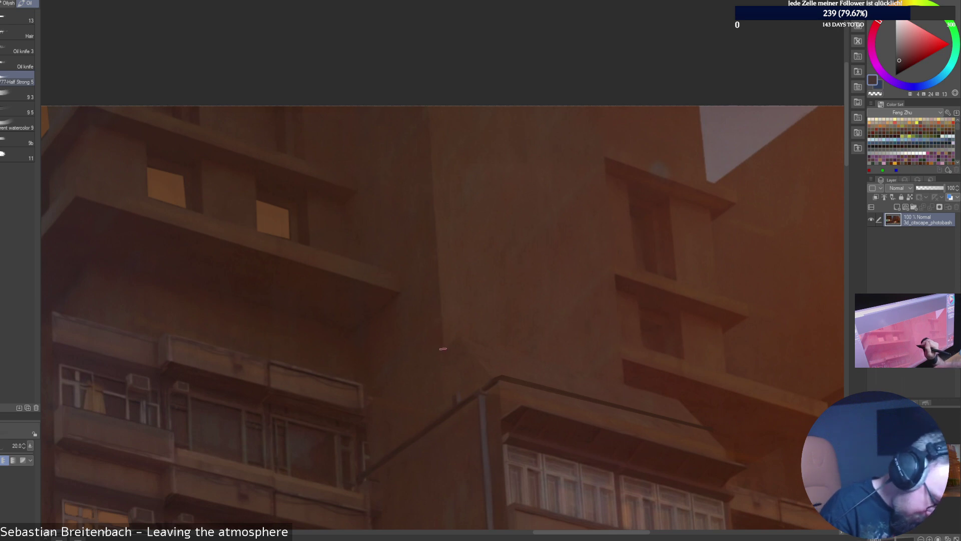
mouse_move(441, 348)
left_mouse_down()
mouse_move(449, 232)
mouse_move(431, 99)
left_mouse_up()
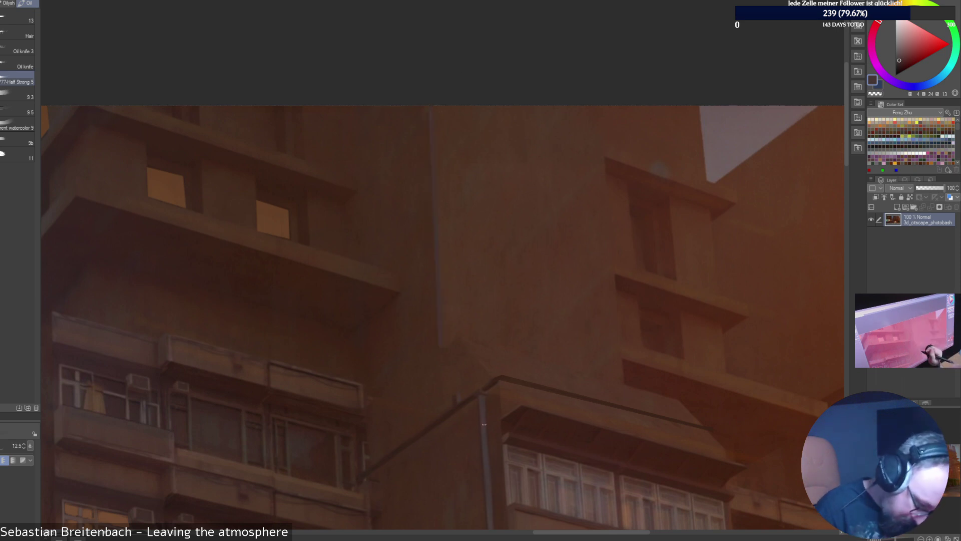
key("ctrl+z")
Paint a drainpipe down the tall wall's corner with dark and greyish sampled tones at brush size 12.5, bending it to meet the sloping pipe.
left_click(515, 382, "alt")
left_click(428, 106)
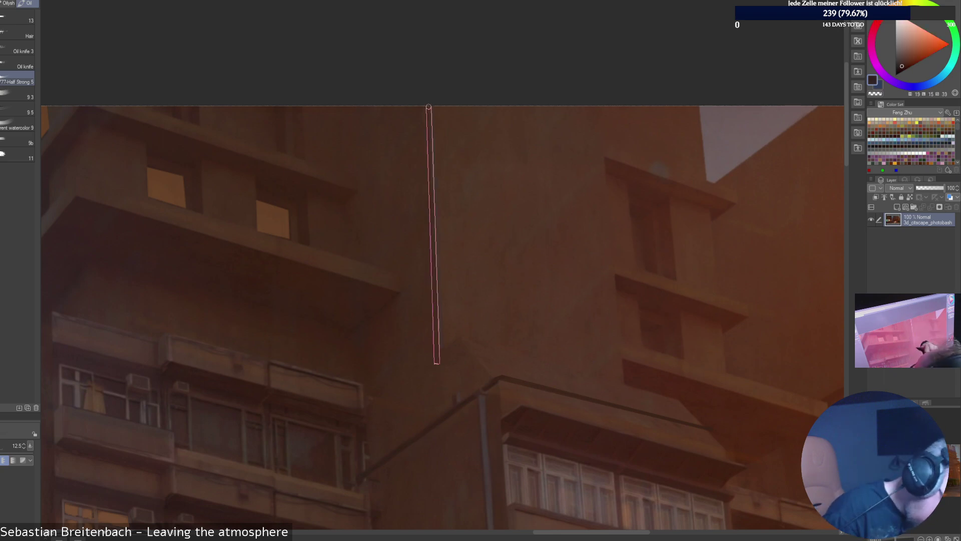
left_click_drag(428, 106, 428, 105)
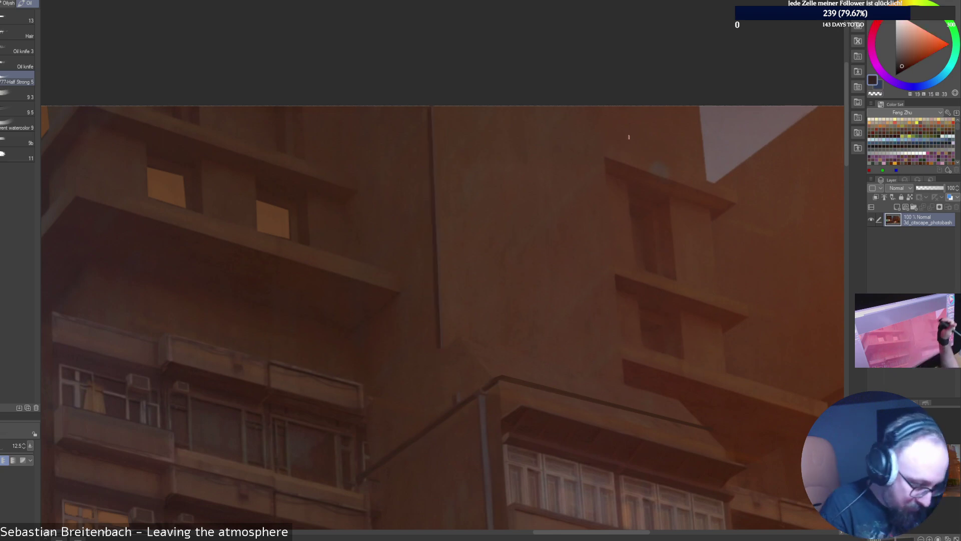
left_click(429, 104, "alt")
mouse_move(429, 104)
left_mouse_down()
mouse_move(439, 349)
mouse_move(429, 103)
left_mouse_up()
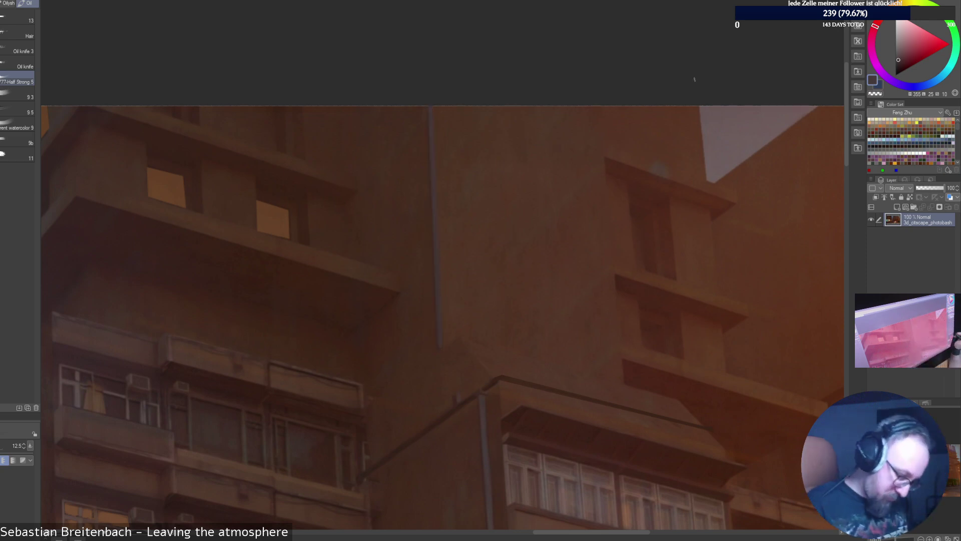
left_click_drag(443, 346, 458, 339)
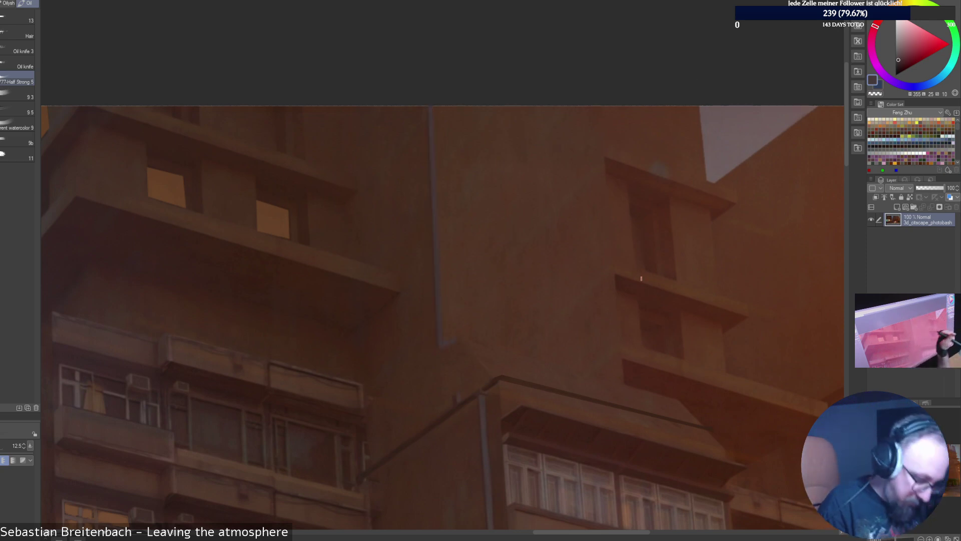
left_click(493, 382, "alt")
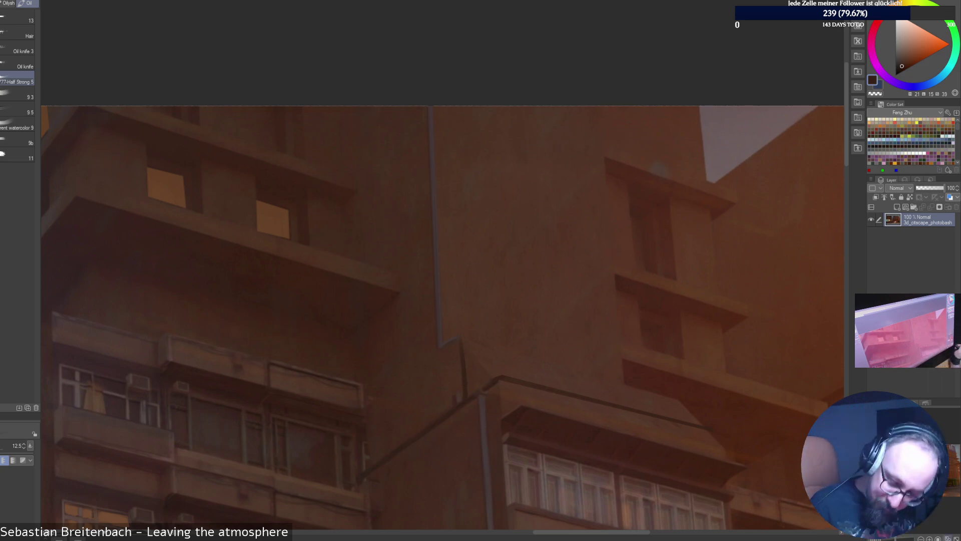
Draw dark diagonal lines from the ends of the two upper ledges to the new drainpipe, using a sampled tone at brush size 15.
key("ctrl+0")
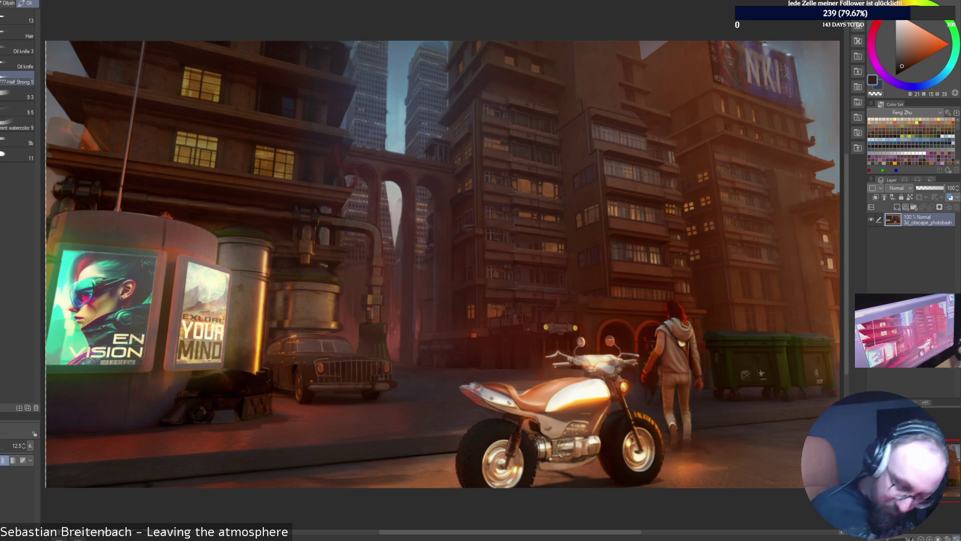
key("ctrl+alt+0")
left_click_drag(927, 457, 934, 447)
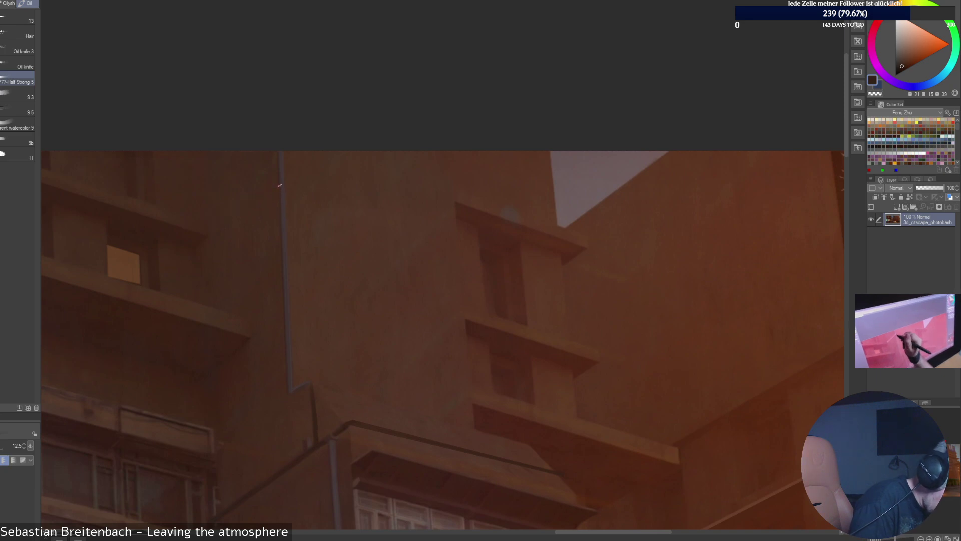
left_click(390, 414, "alt")
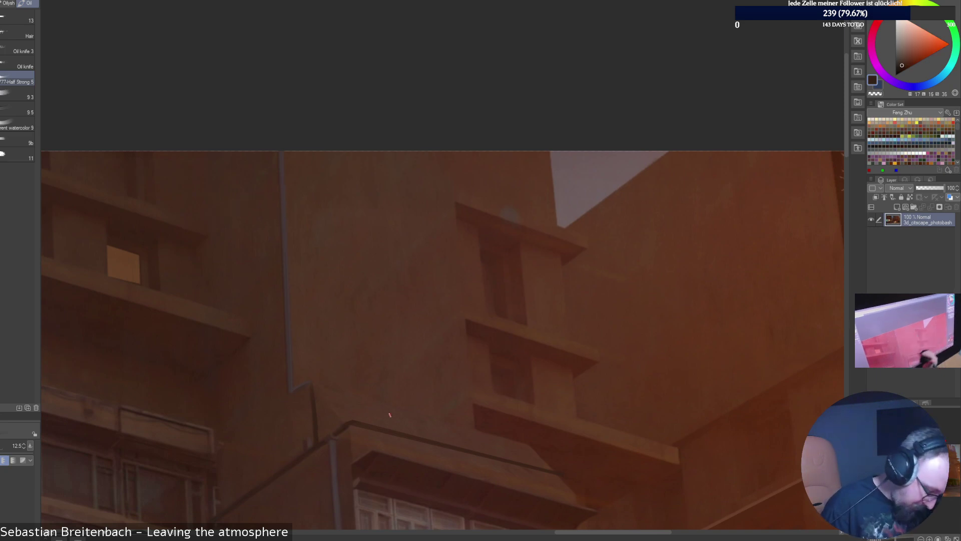
key("ctrl+minus")
key("ctrl+minus")
key("ctrl+minus")
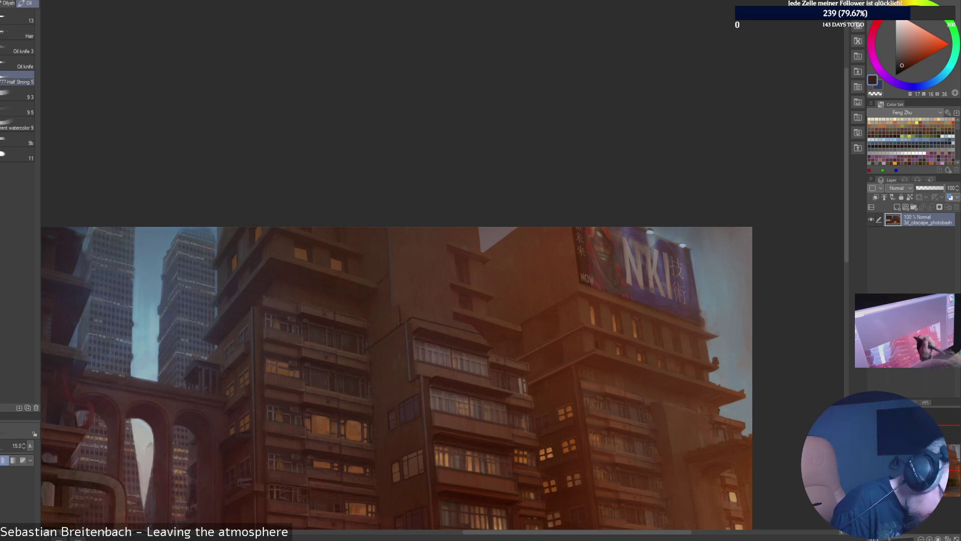
left_click(363, 253)
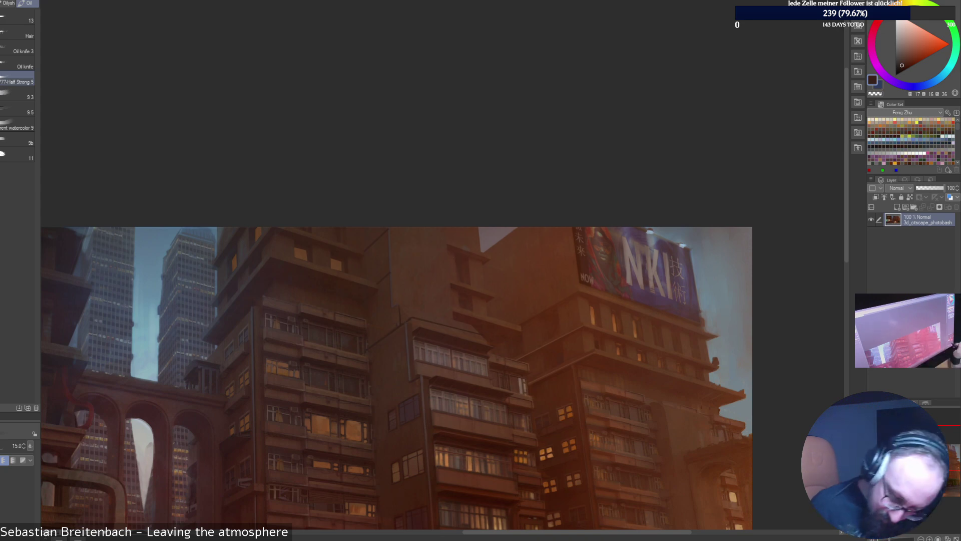
Refine the window recesses between the tall wall's ledges with sampled browns at brush size 17.5, and light the upper window at size 10.
key("ctrl+plus")
key("ctrl+plus")
key("ctrl+plus")
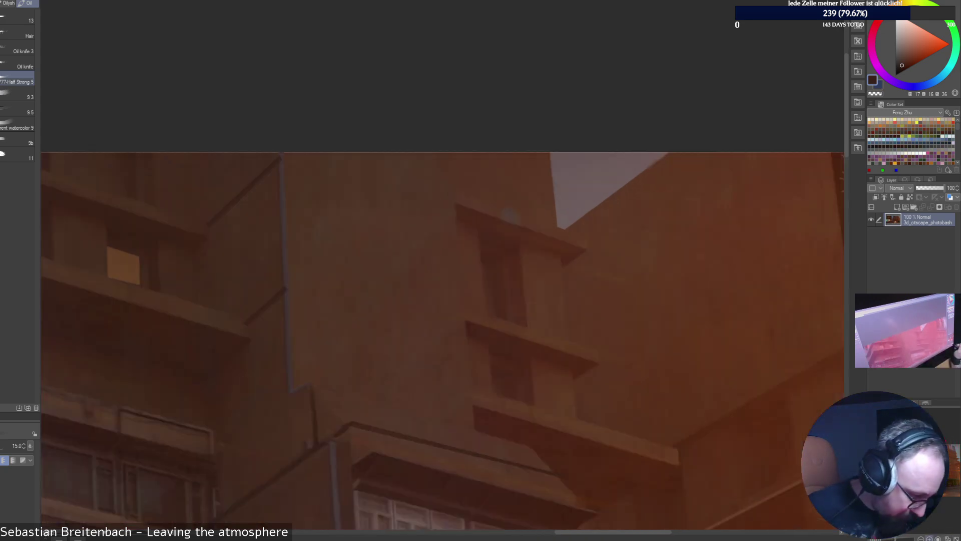
key("bracketright")
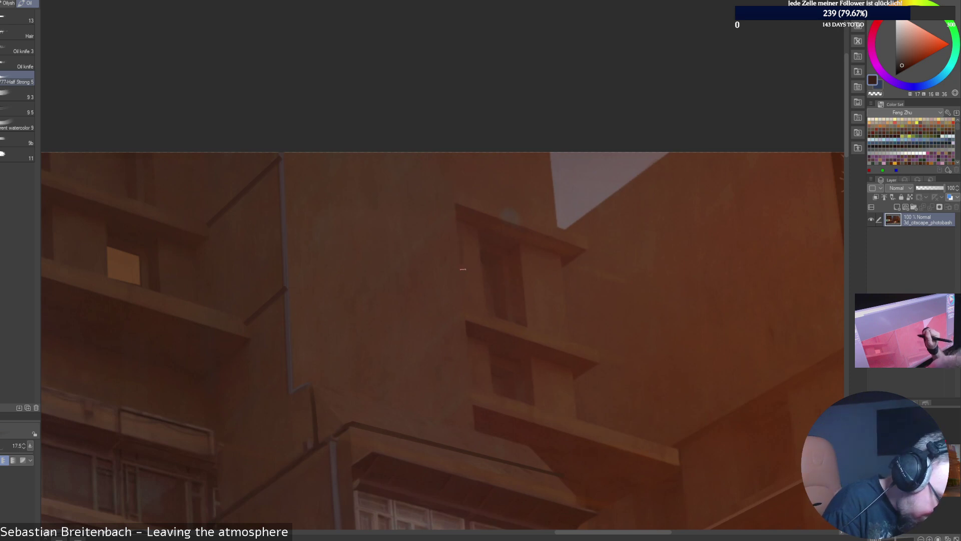
left_click(460, 228, "alt")
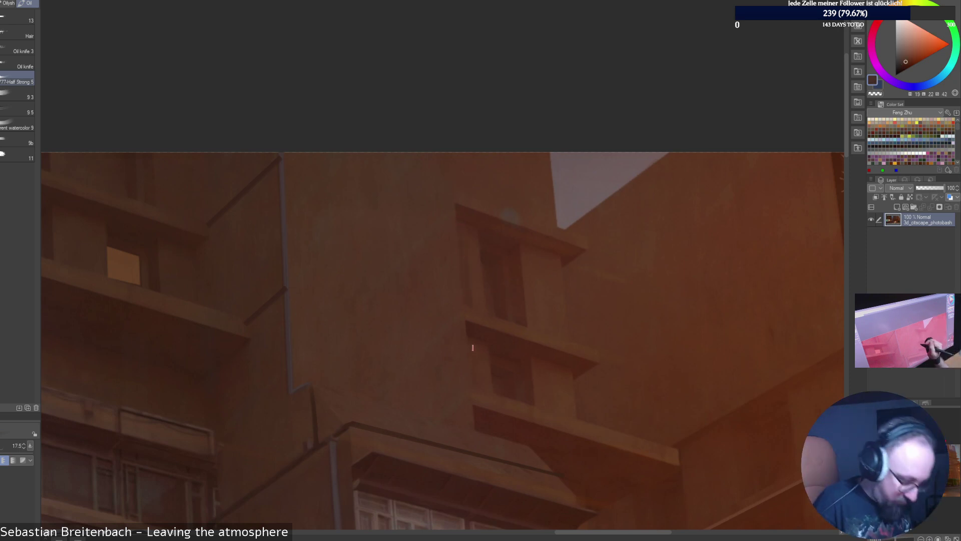
left_click(468, 332, "alt")
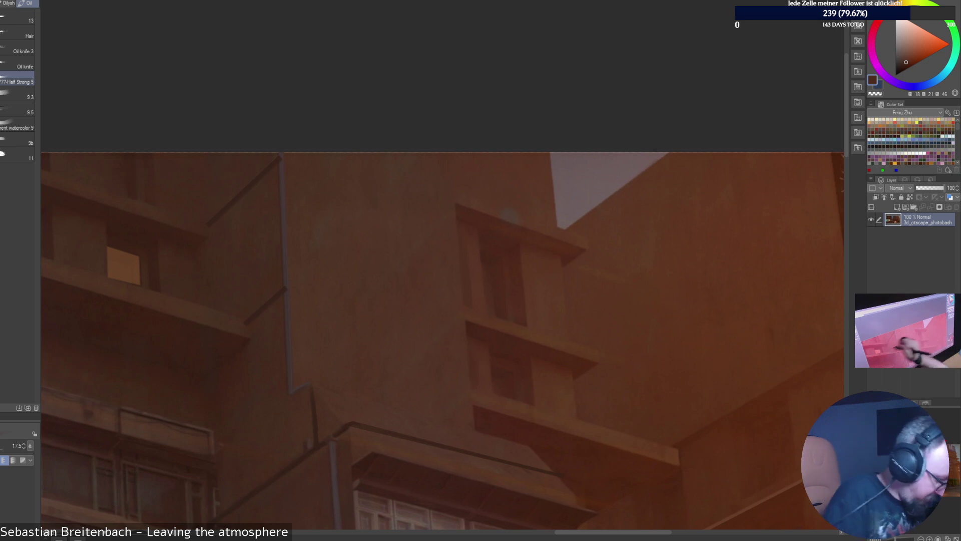
left_click(494, 276, "alt")
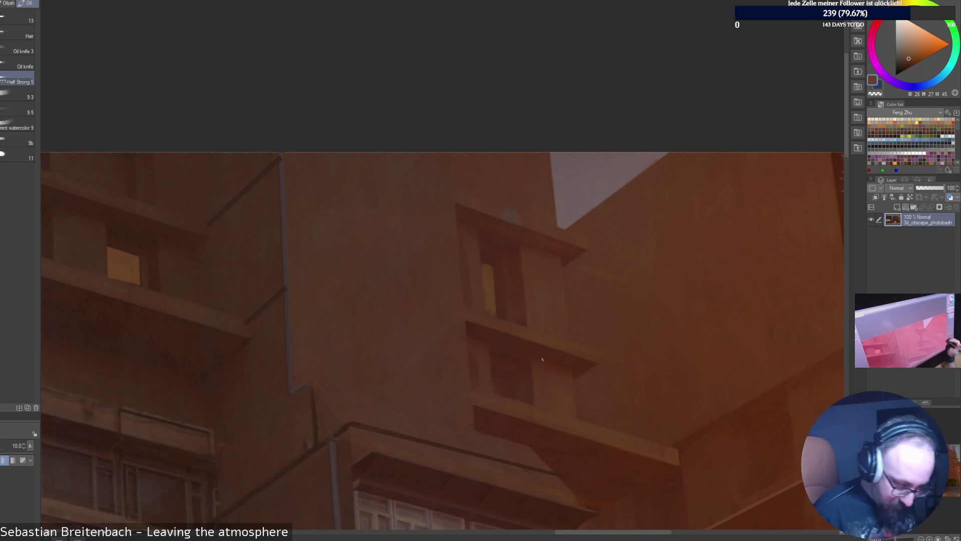
key("ctrl+0")
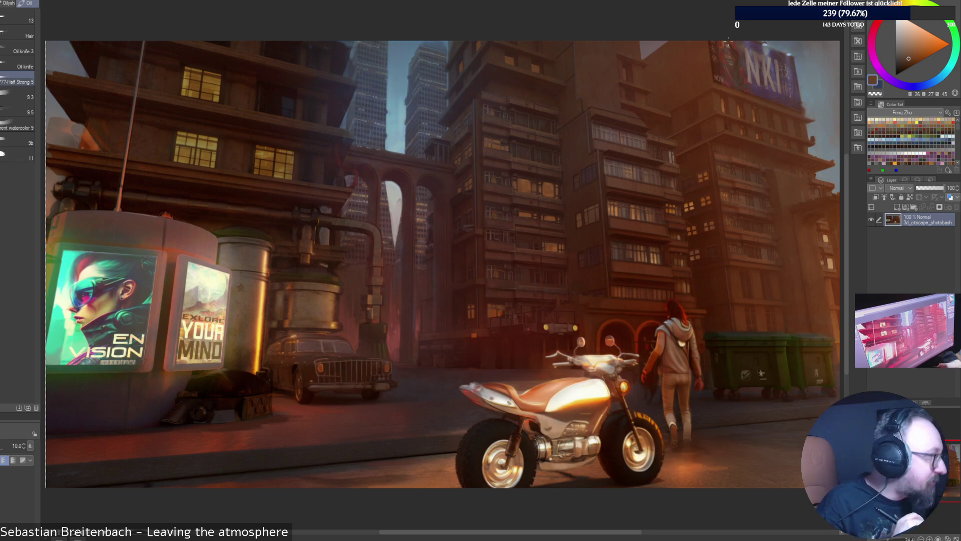
Paint a slanted parapet edge and face from the drainpipe's bend to the middle block's roof edge, using sampled browns at brush sizes 10 and 35.
left_click(938, 539)
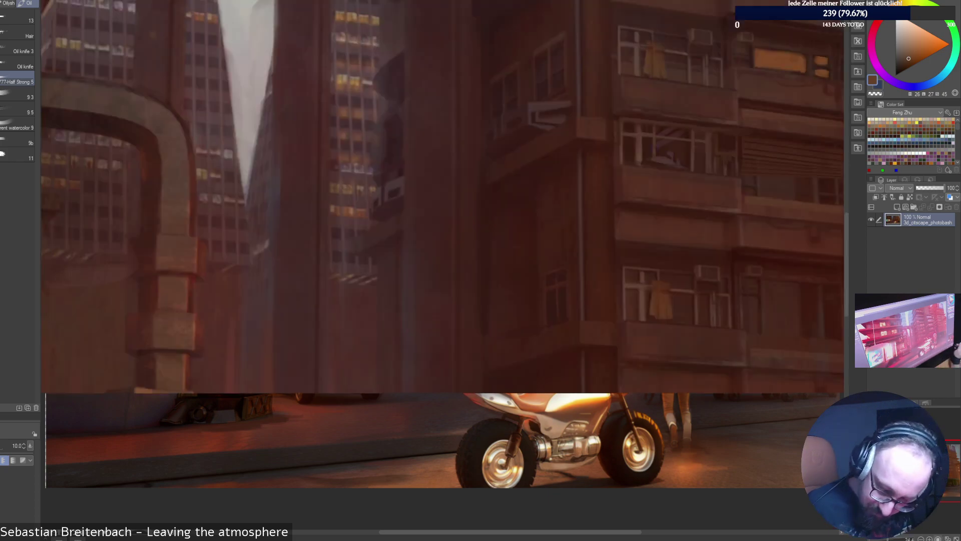
left_click_drag(929, 455, 935, 447)
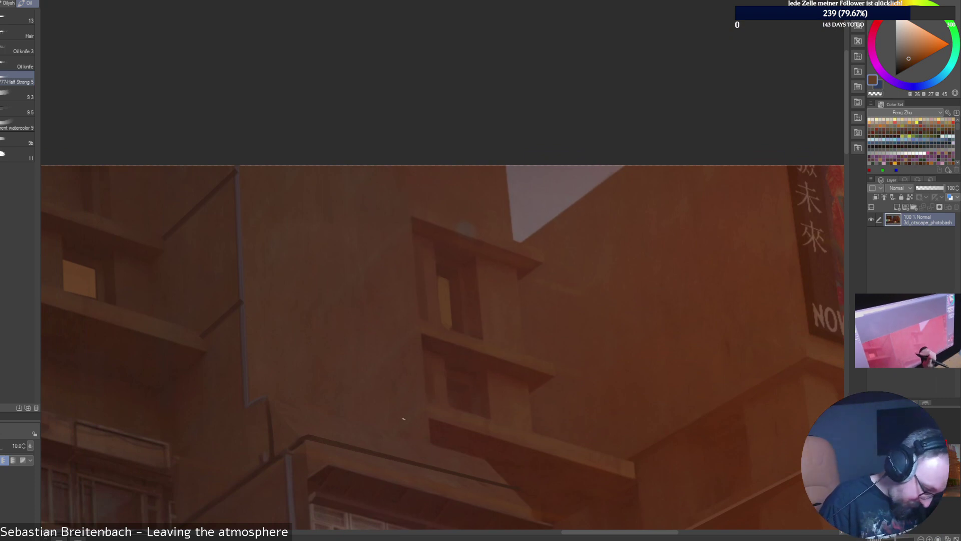
left_click(300, 431, "alt")
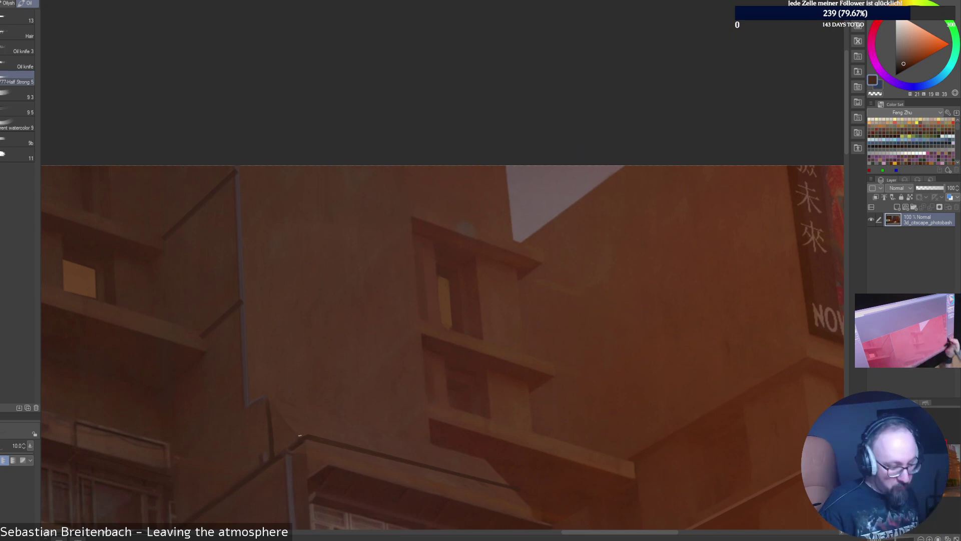
key("bracketright")
key("bracketright")
key("bracketright")
key("bracketright")
key("bracketright")
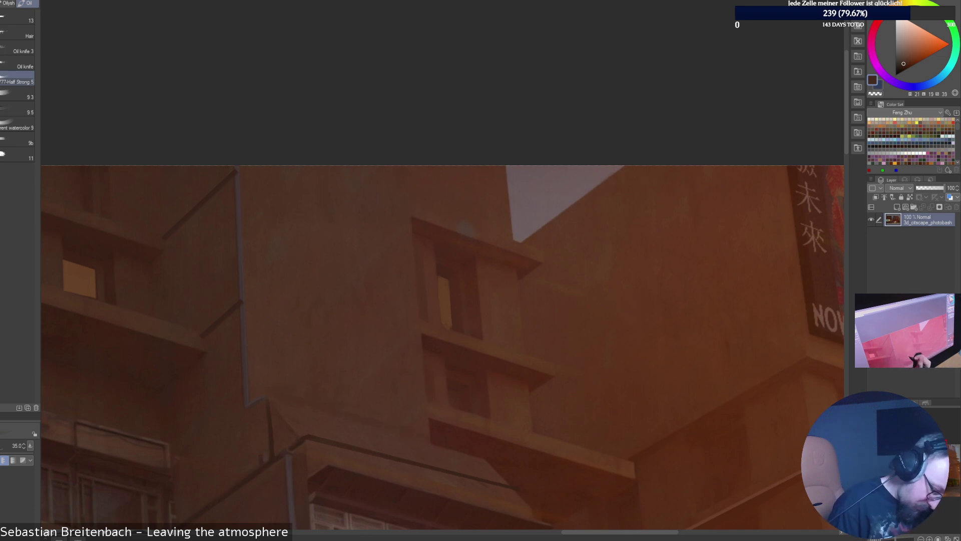
left_click(353, 409, "alt")
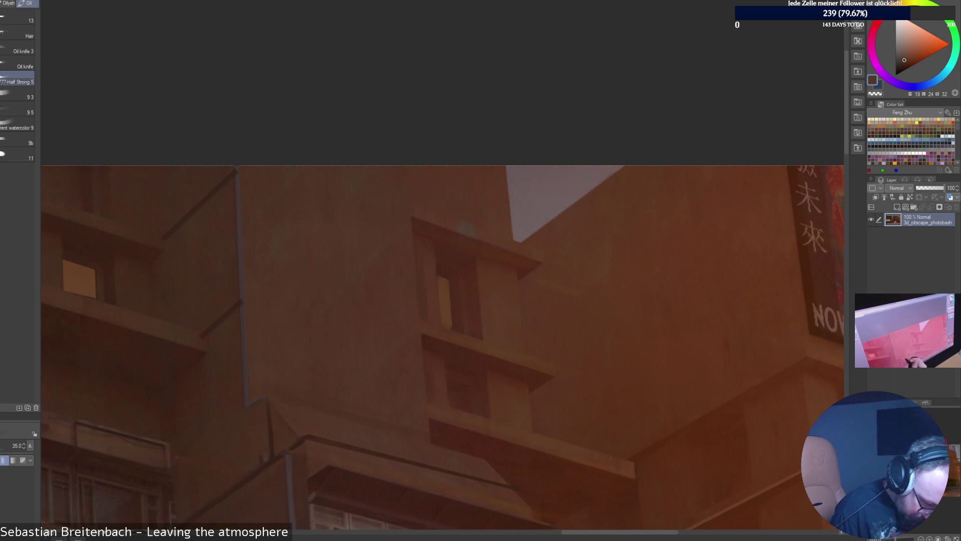
Blend the parapet face toward the tall wall's lowest ledge with sampled browns, varying the brush size between 15 and 40.
key("bracketleft")
key("bracketleft")
key("bracketleft")
key("bracketleft")
key("bracketleft")
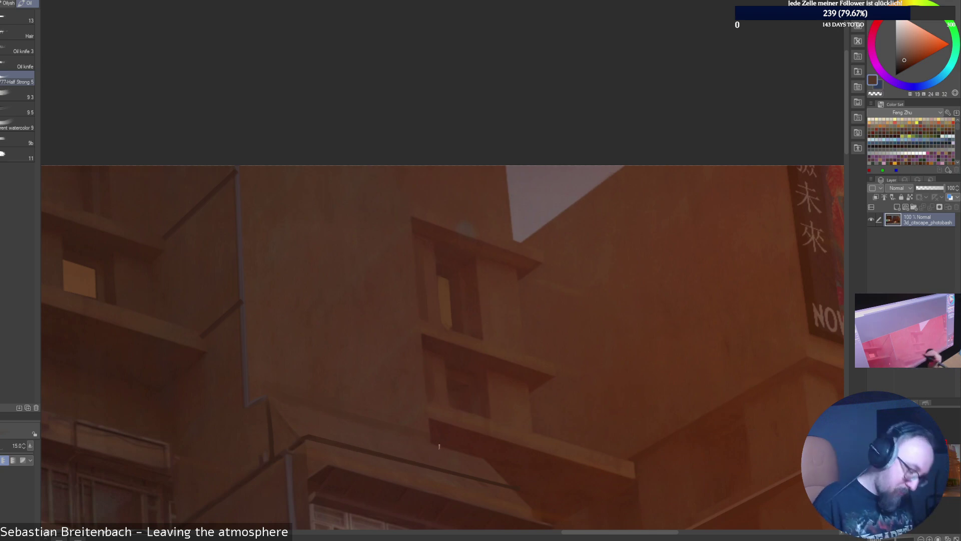
left_click(438, 446, "alt")
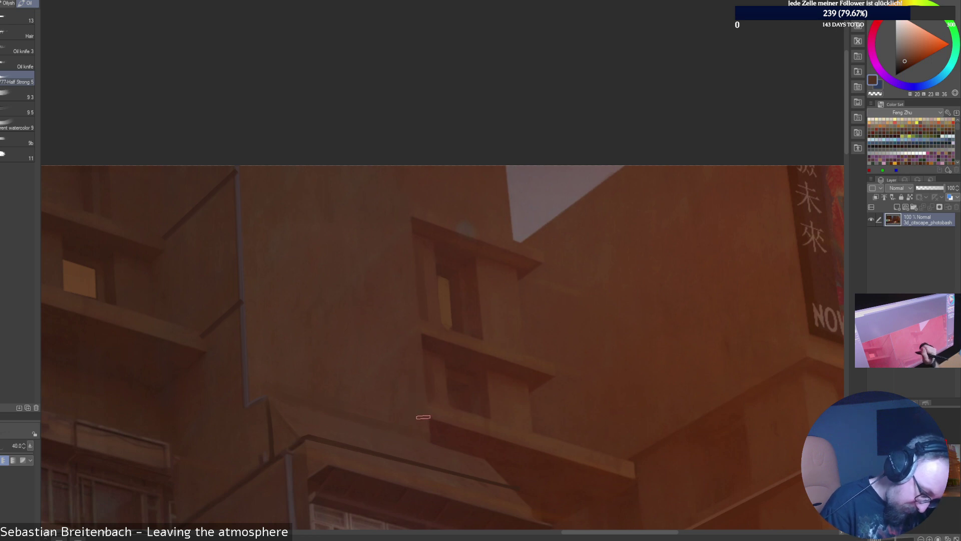
key("[")
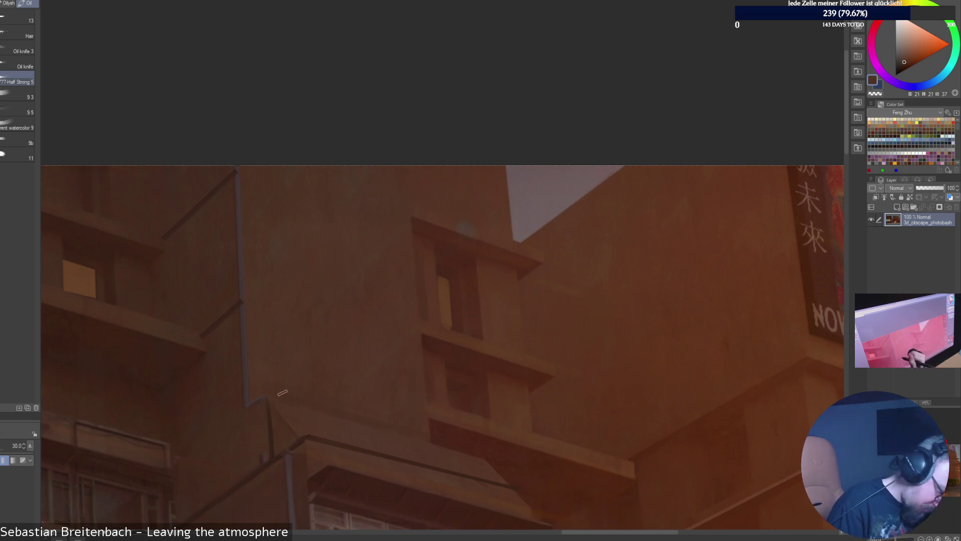
Touch up the wall around the drainpipe's lower bend with sampled dark and mid browns at brush sizes 20 to 30.
left_click(273, 434, "alt")
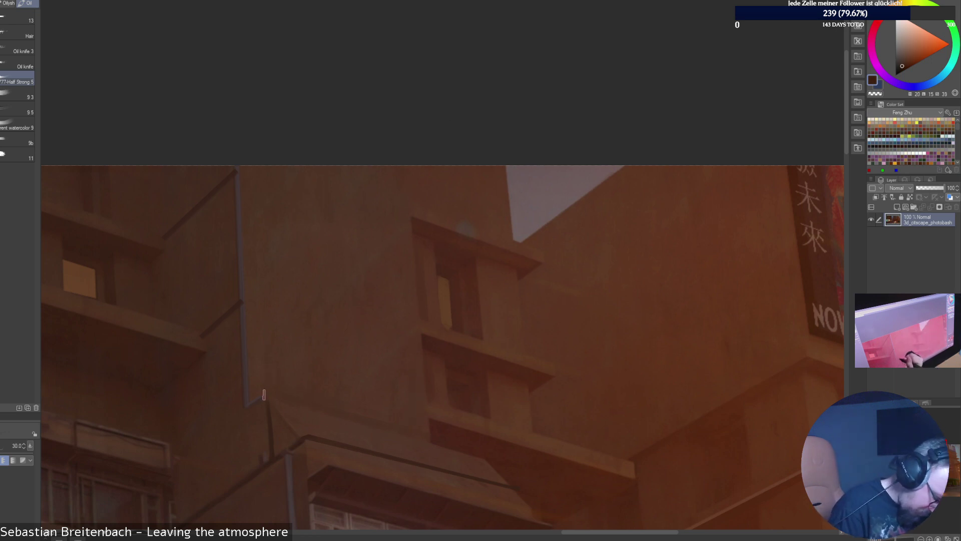
key("[")
key("[")
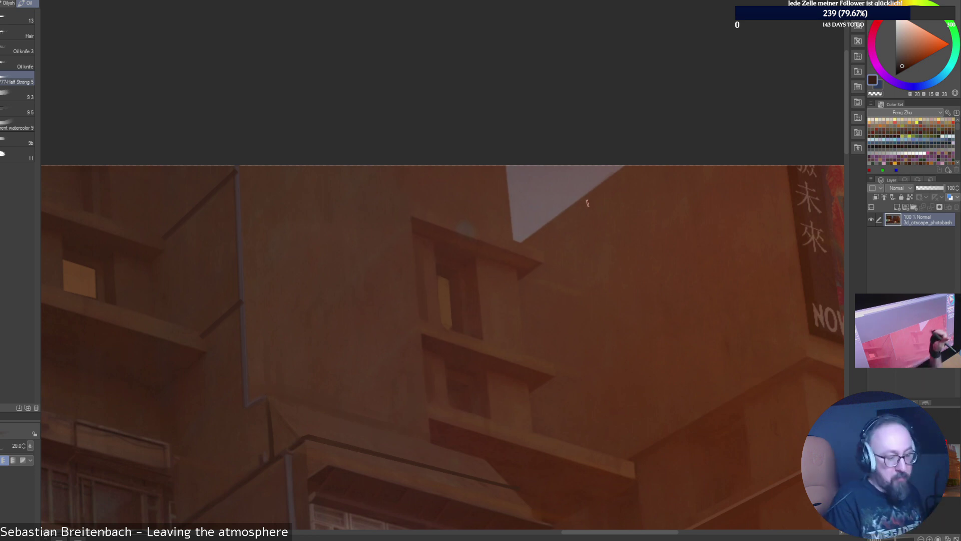
key("bracketright")
key("bracketright")
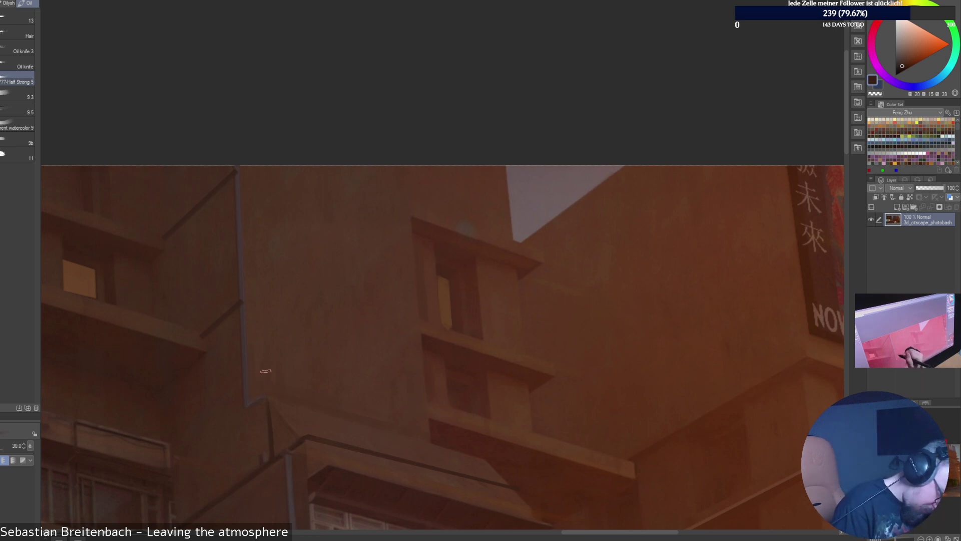
left_click(266, 370, "alt")
key("bracketleft")
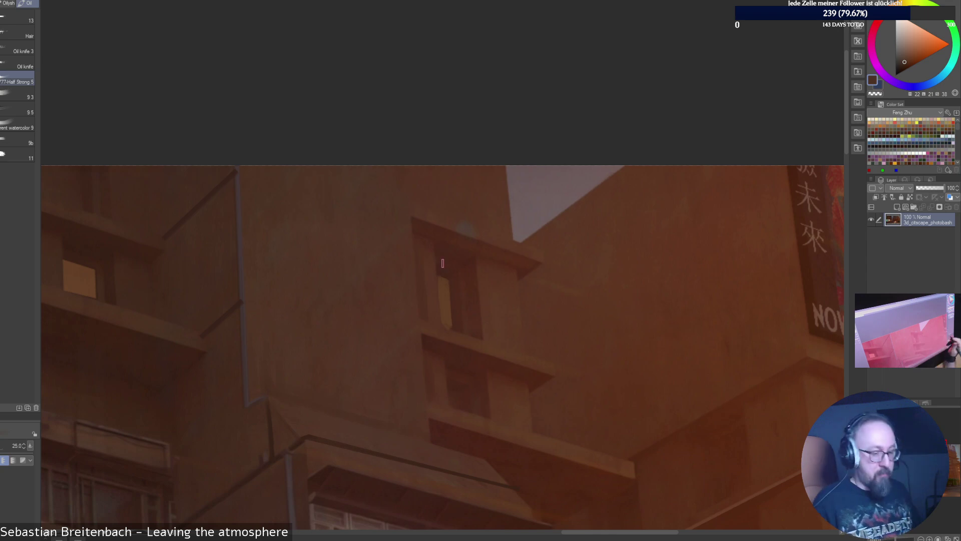
key("ctrl+0")
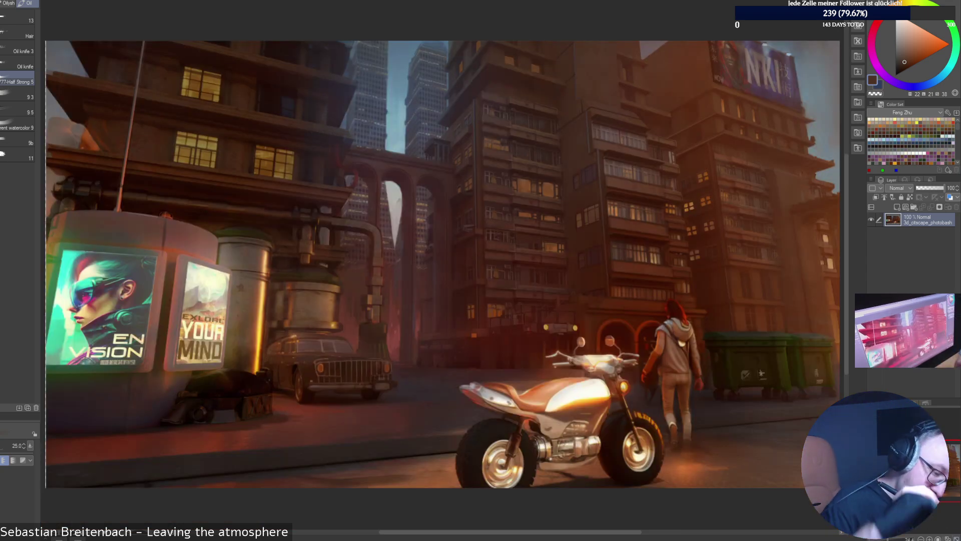
Darken the underside and window surround below the tall wall's topmost ledge with a sampled reddish brown, reducing the brush to 17.5.
key("bracketright")
key("bracketright")
key("bracketright")
key("bracketright")
key("bracketright")
key("bracketright")
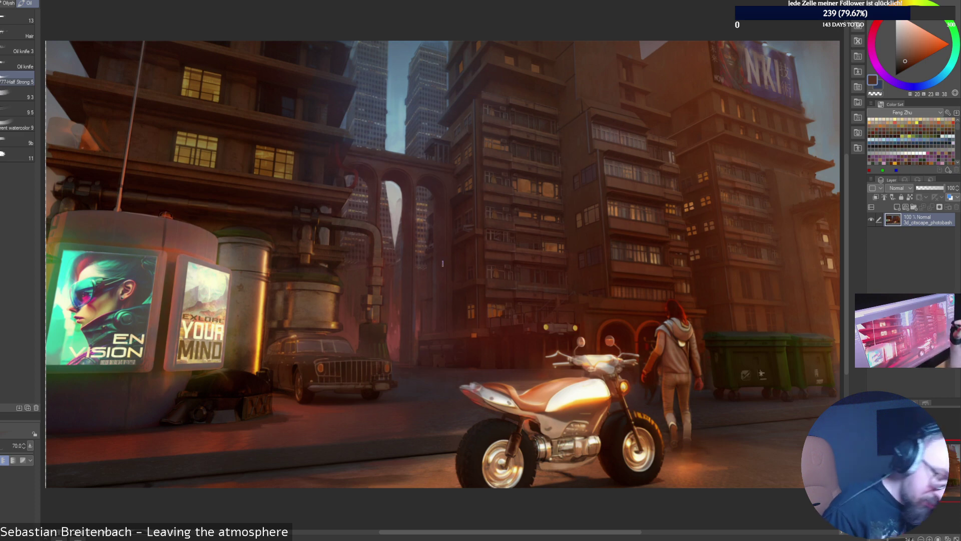
key("ctrl+alt+0")
key("bracketleft")
key("bracketleft")
key("bracketleft")
left_click_drag(913, 471, 940, 446)
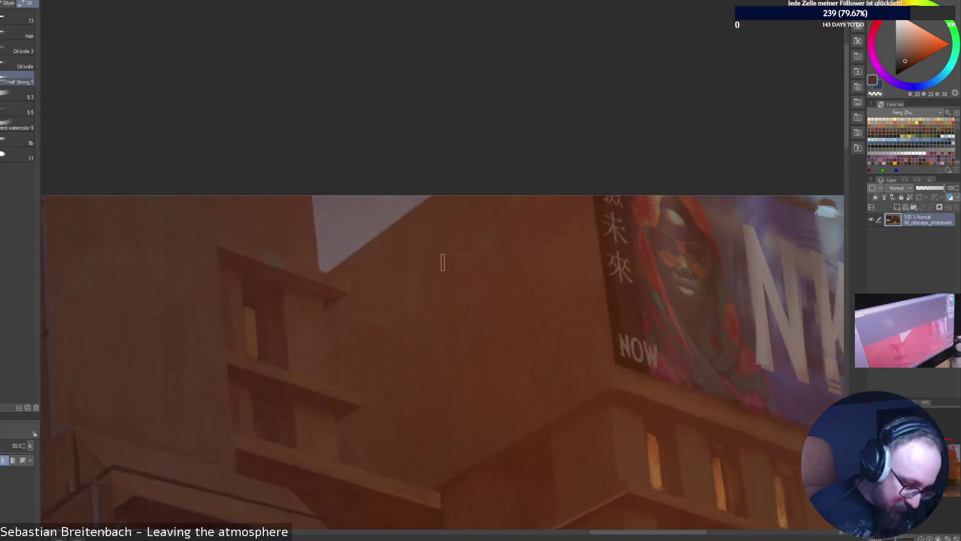
key("bracketleft")
left_click(244, 256, "alt")
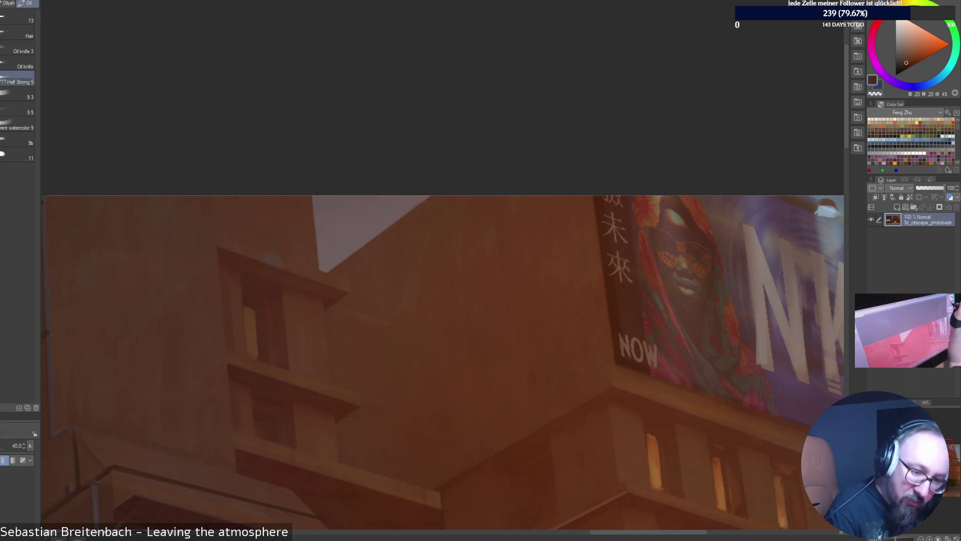
key("bracketleft")
key("bracketleft")
key("bracketleft")
key("bracketleft")
left_click(221, 257, "alt")
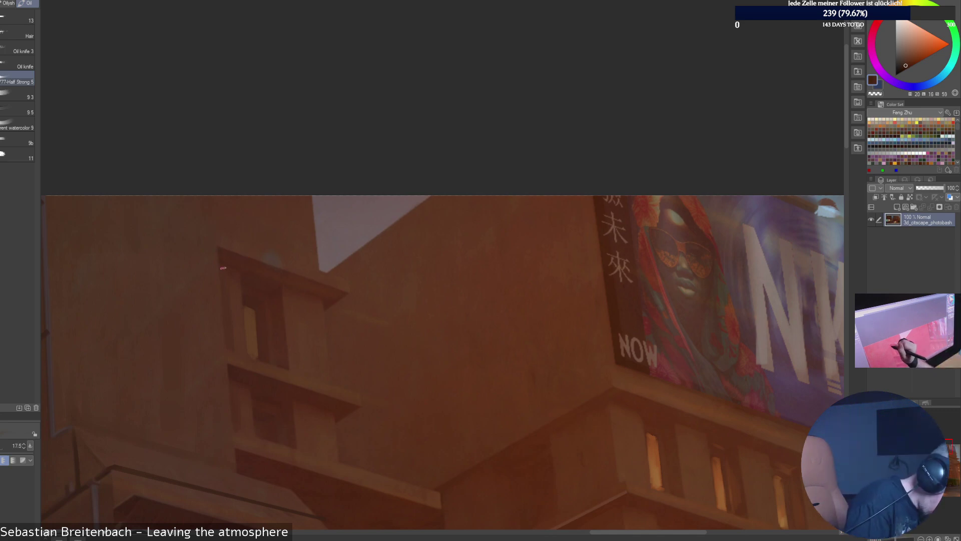
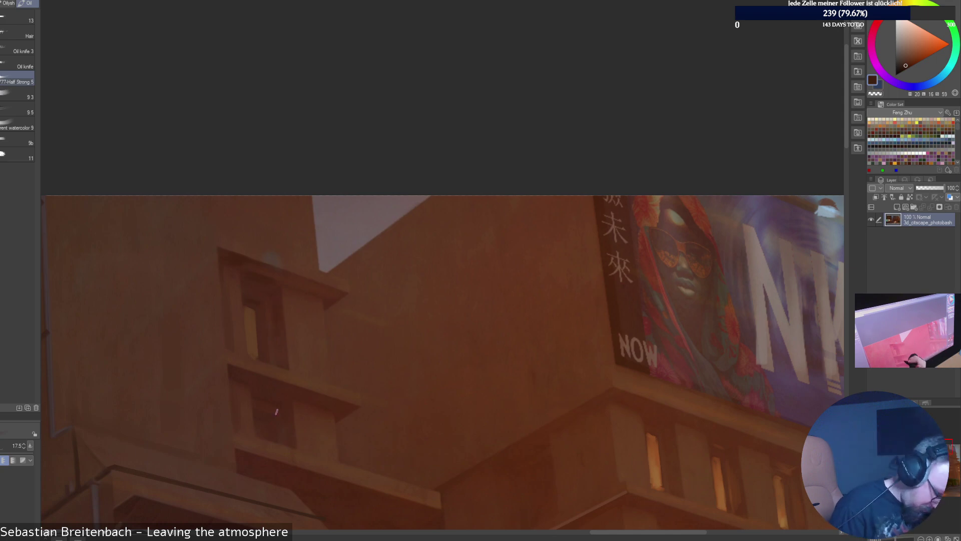
Redefine the tall wall's middle ledge and the window recess beneath it with sampled light and dark browns at brush size 17.5.
left_click(237, 363, "alt")
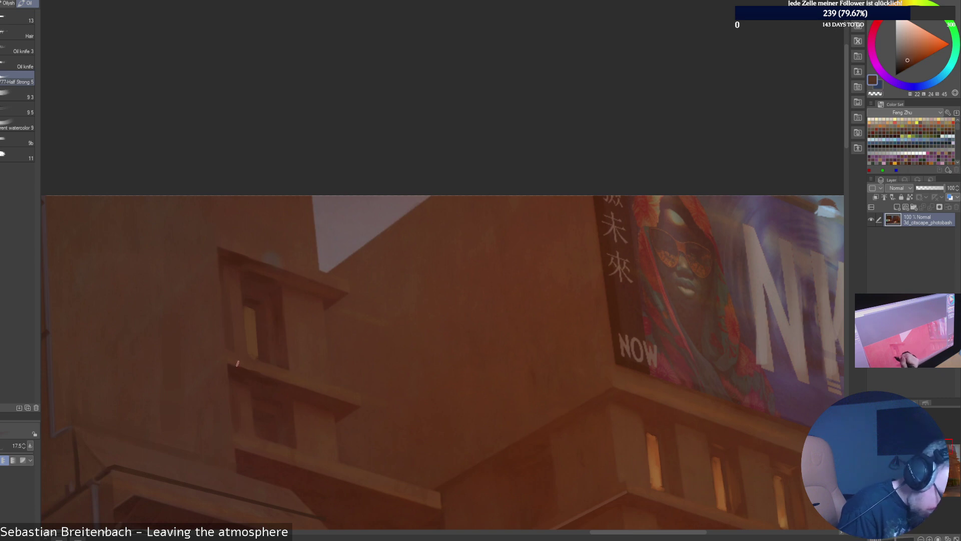
left_click(240, 371, "alt")
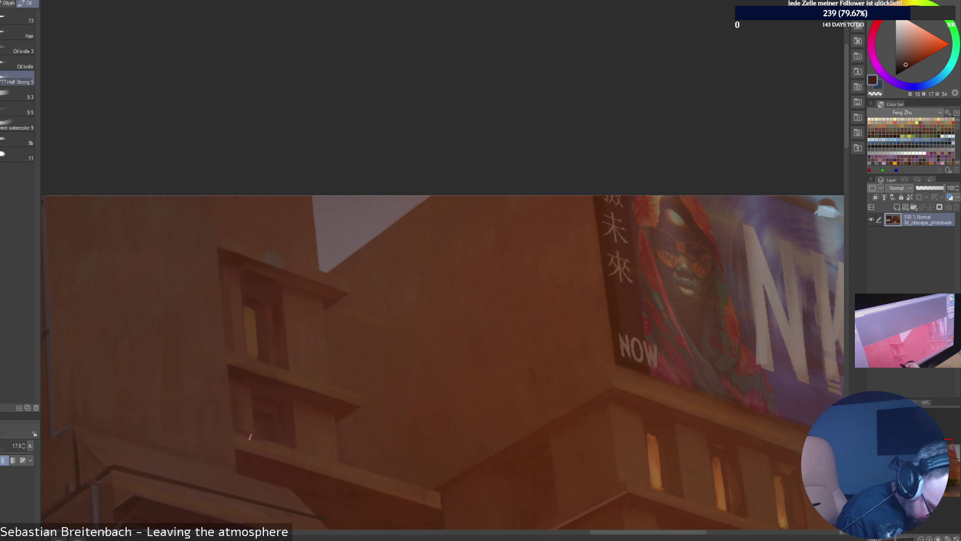
left_click(240, 433, "alt")
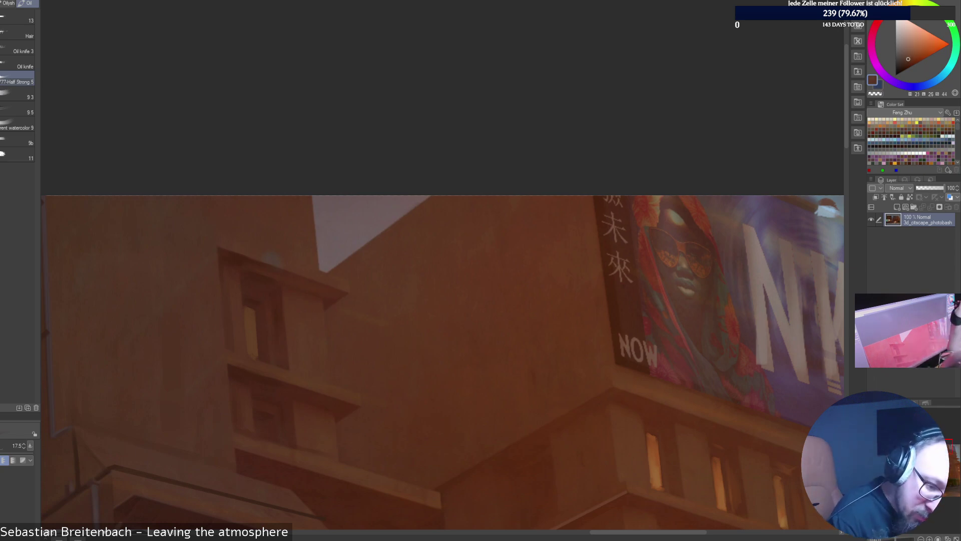
Highlight the ends and front edges of the tall wall's ledges with a lighter sampled brown at brush size 17.5.
left_click(345, 281, "alt")
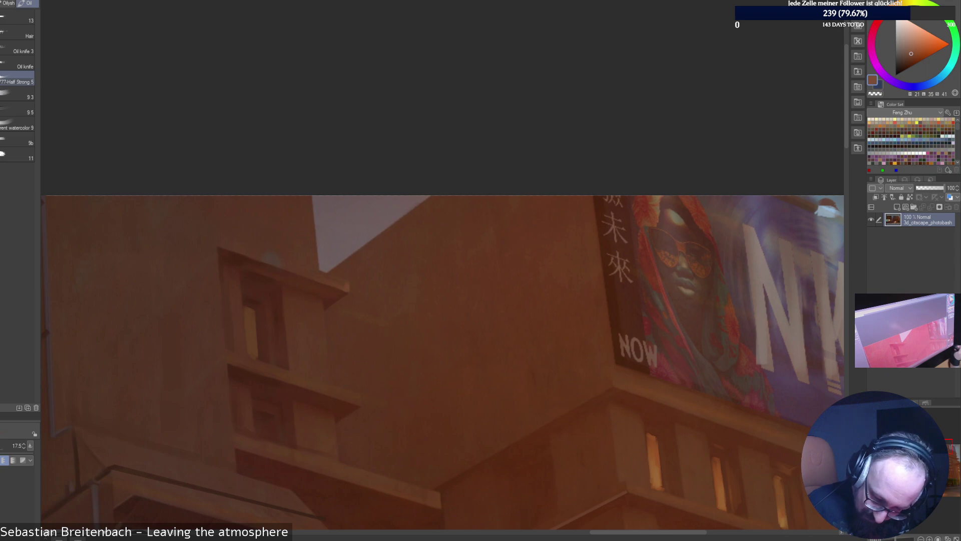
key("asciicircum")
key("asciicircum")
key("asciicircum")
key("asciicircum")
key("asciicircum")
key("asciicircum")
key("asciicircum")
key("asciicircum")
key("asciicircum")
key("asciicircum")
key("asciicircum")
key("asciicircum")
key("asciicircum")
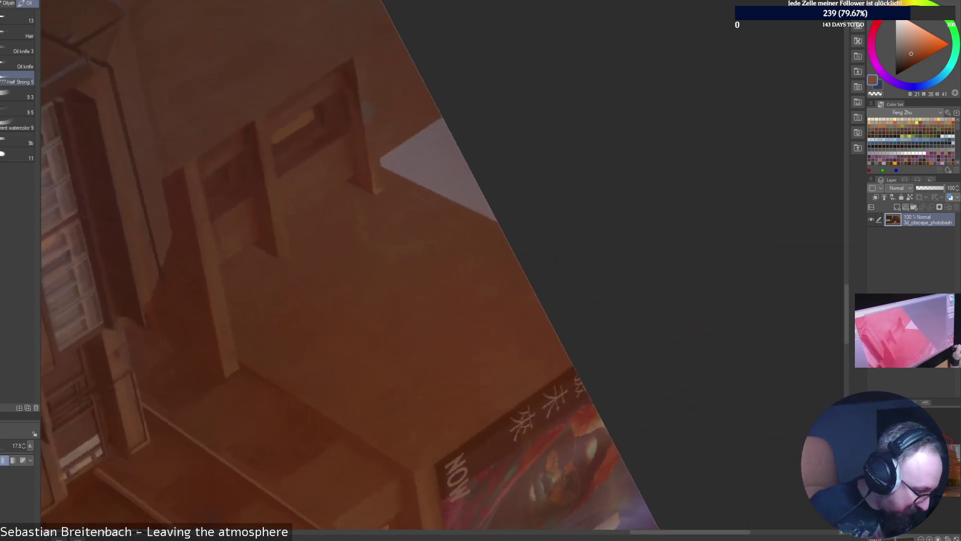
key("minus")
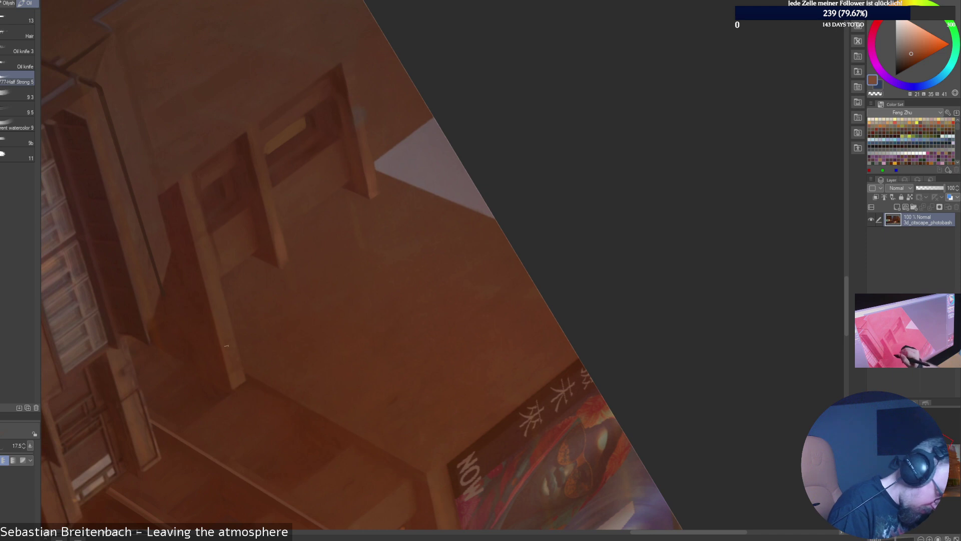
Touch up the outer ends of the tall wall's upper and middle ledges with sampled browns at brush size 17.5.
left_click(300, 480, "alt")
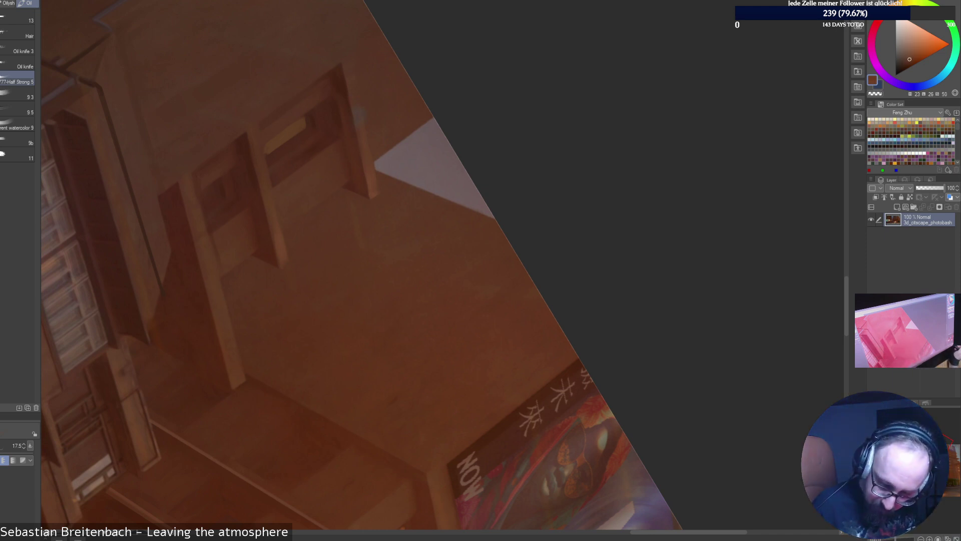
left_click(937, 538)
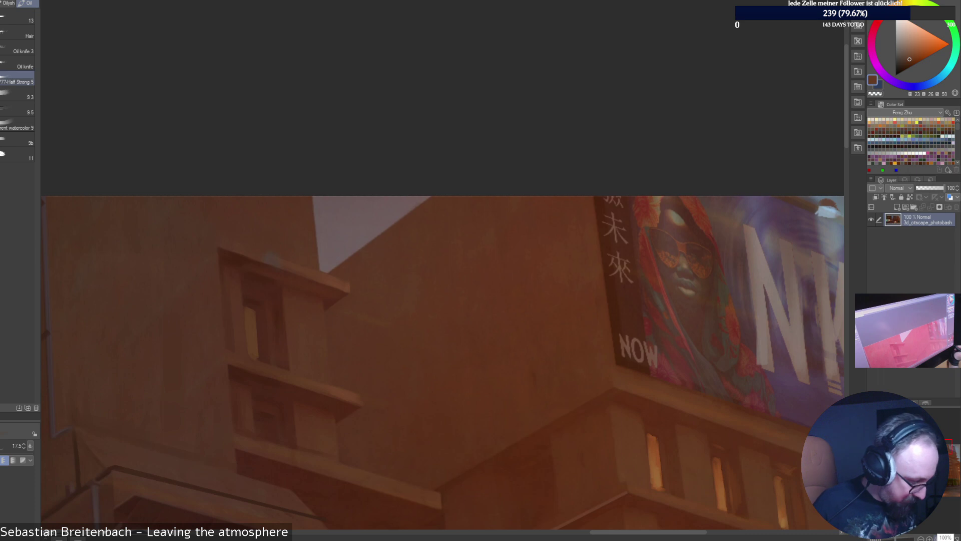
left_click(360, 396, "alt")
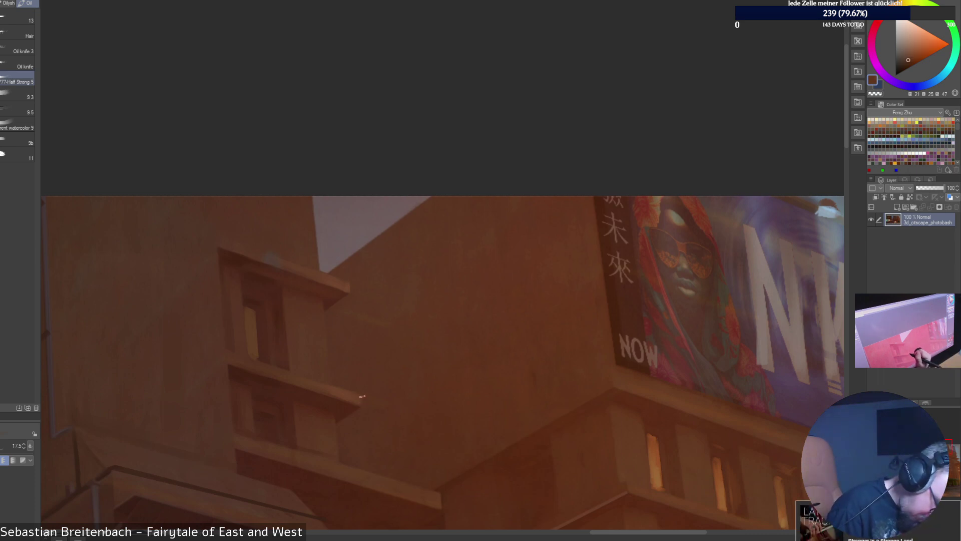
left_click(344, 287, "alt")
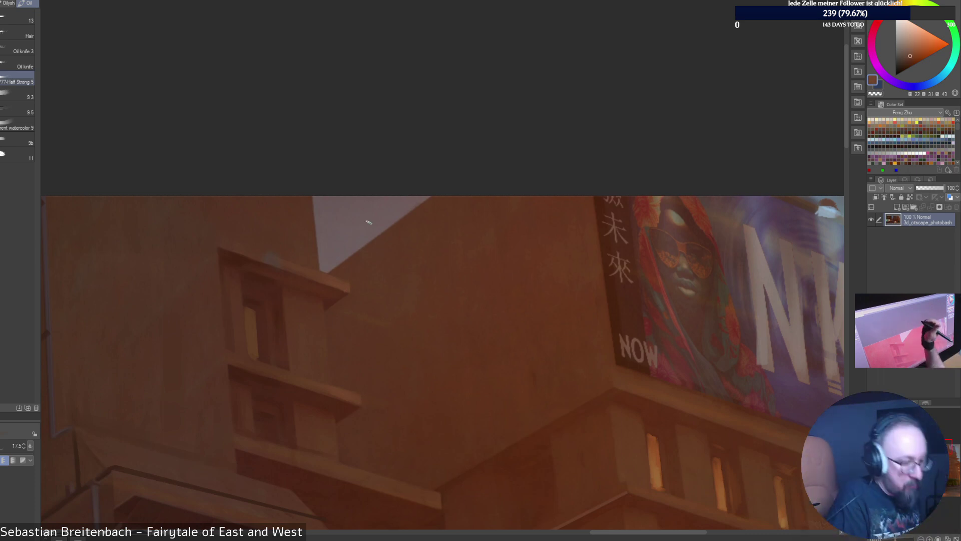
key("ctrl+0")
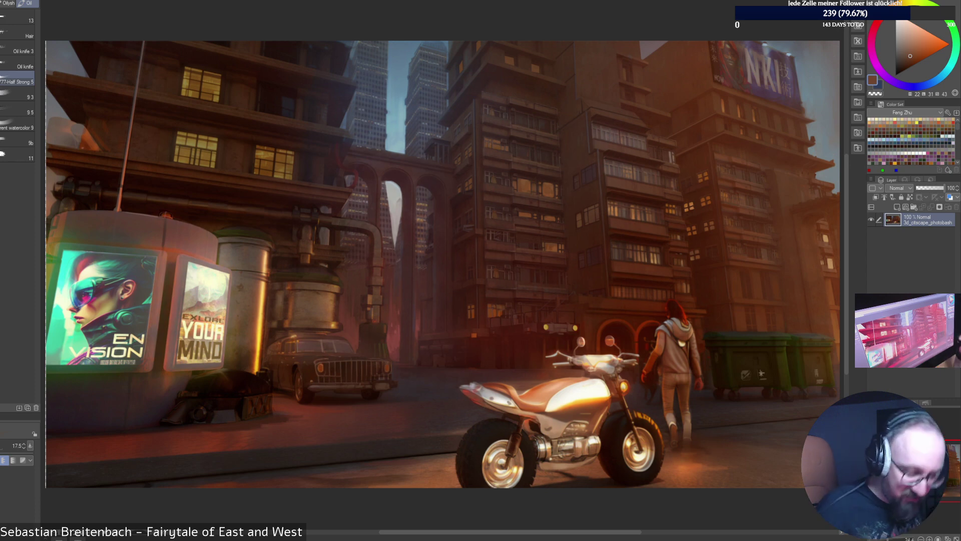
Touch up the tall wall's middle ledge and its outer end with sampled browns, reducing the brush to 25.
key("ctrl+alt+0")
left_click_drag(914, 470, 941, 447)
left_click(317, 298, "alt")
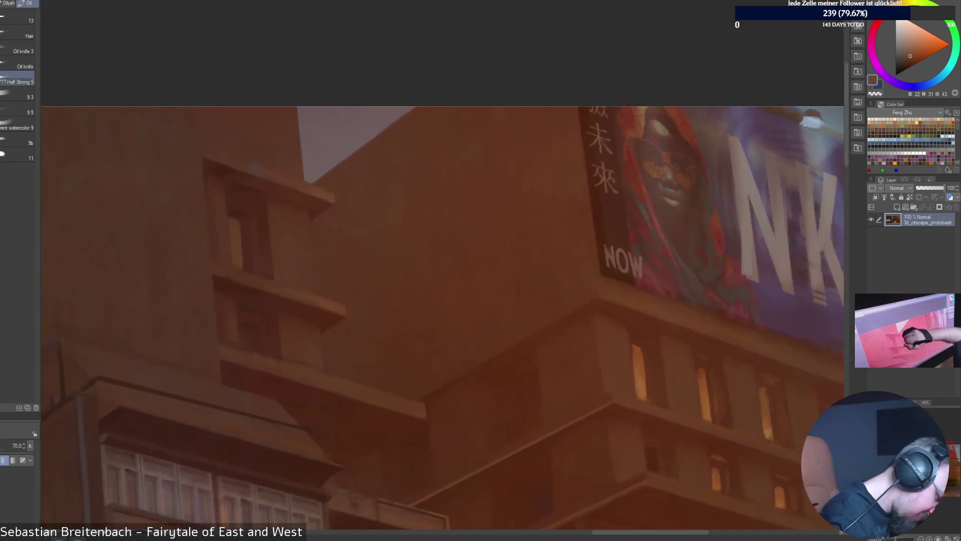
key("]")
key("]")
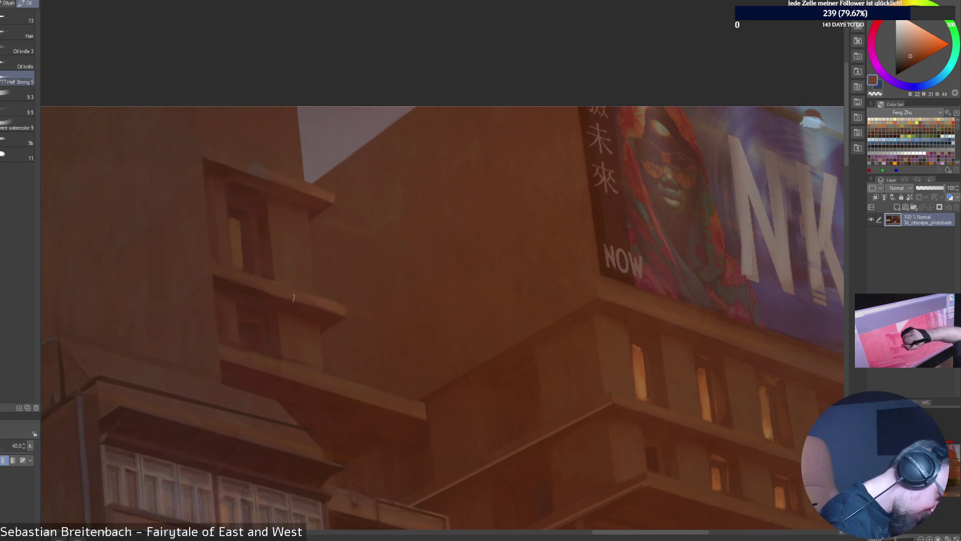
left_click(303, 311, "alt")
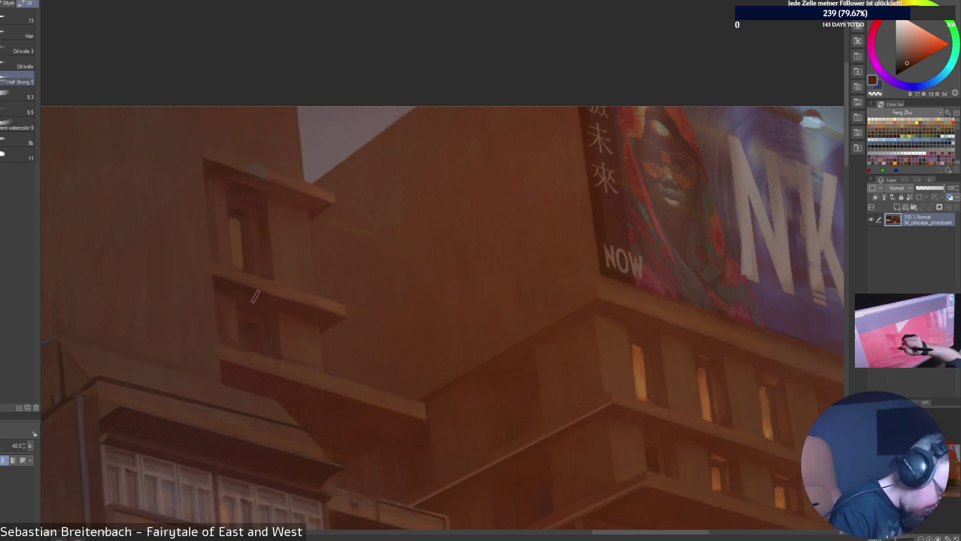
key("[")
key("[")
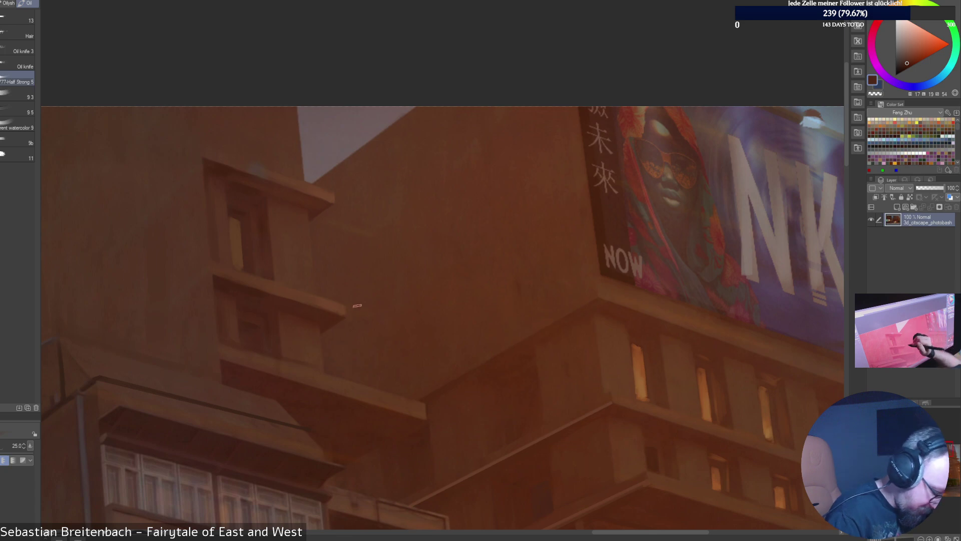
left_click(319, 303, "alt")
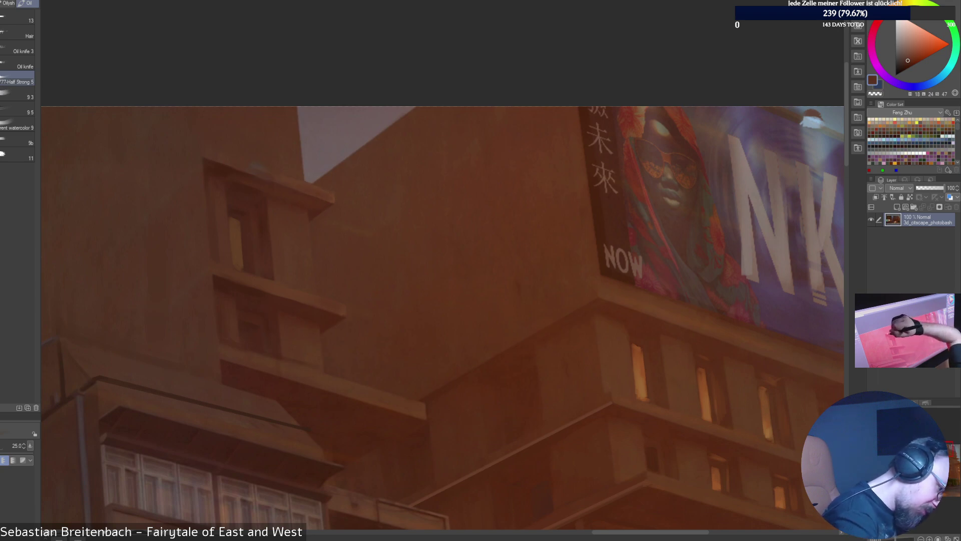
Refine the upper edge of the tall wall's topmost ledge with sampled browns at brush size 25.
left_click(286, 179, "alt")
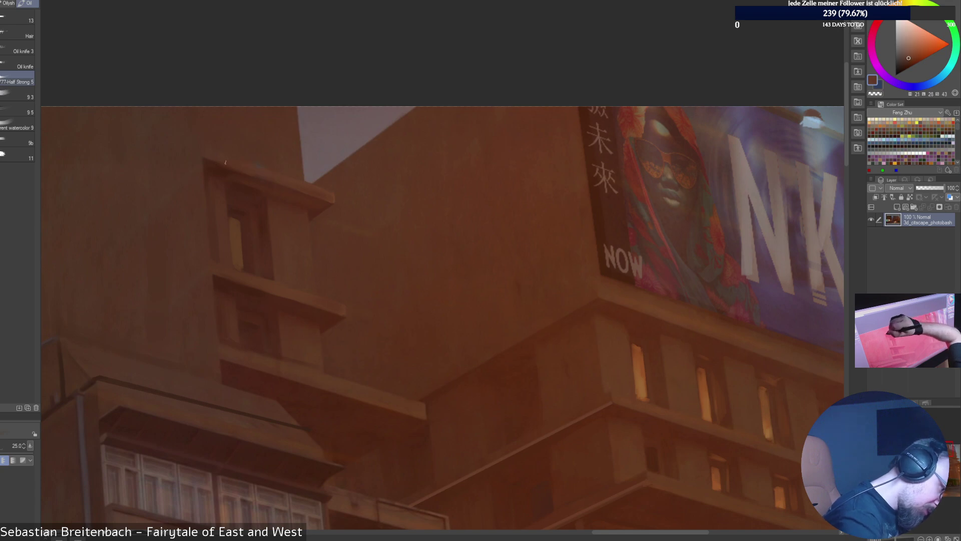
left_click(225, 168, "alt")
left_click(242, 153, "alt")
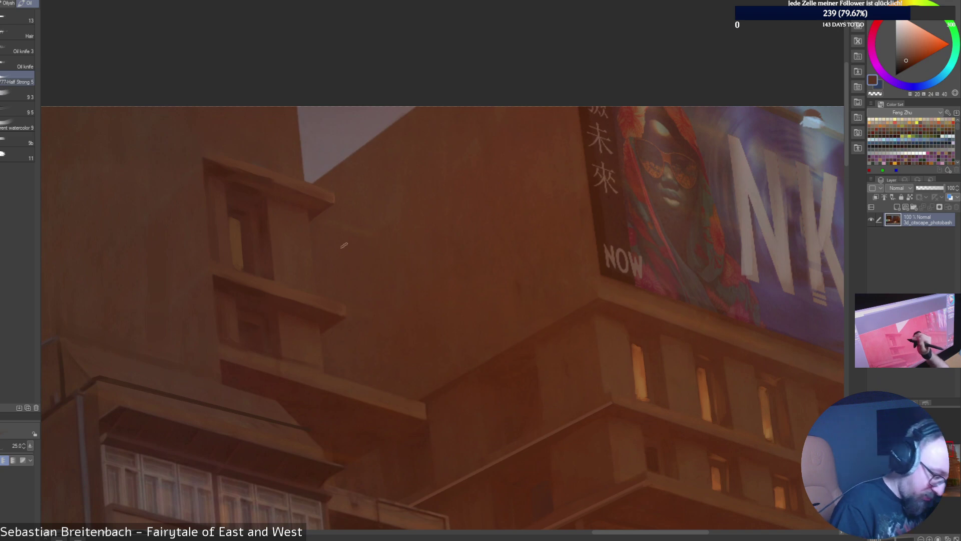
Paint a darker brown shadow patch on the wall beside the topmost ledge's outer end, enlarging the brush for broad strokes.
left_click(344, 201, "alt")
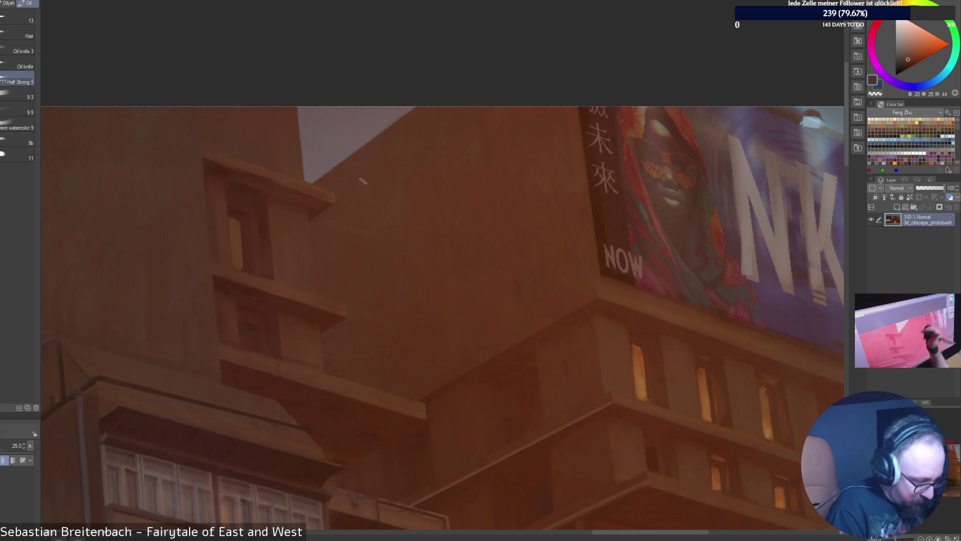
left_click(906, 62)
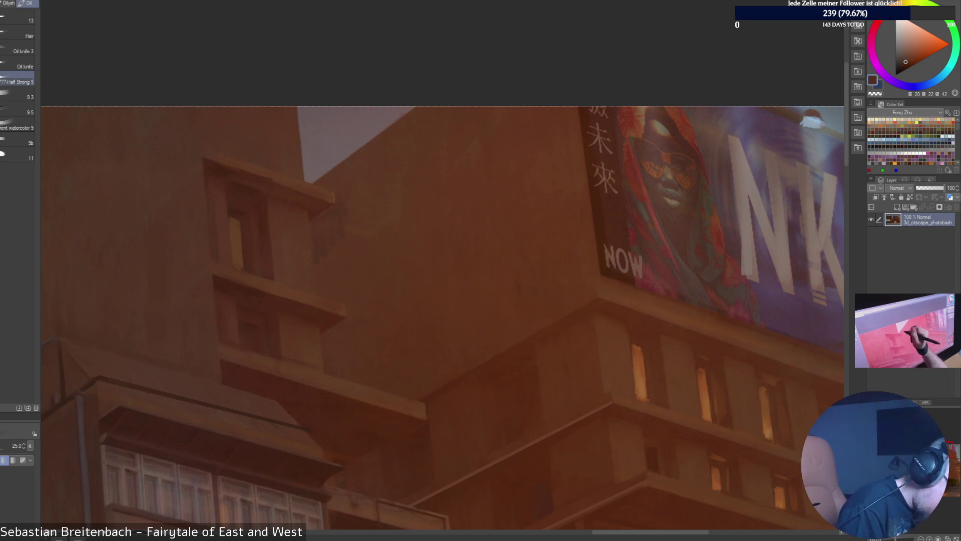
key("bracketright")
key("bracketright")
key("bracketright")
key("bracketright")
left_click_drag(350, 192, 361, 243)
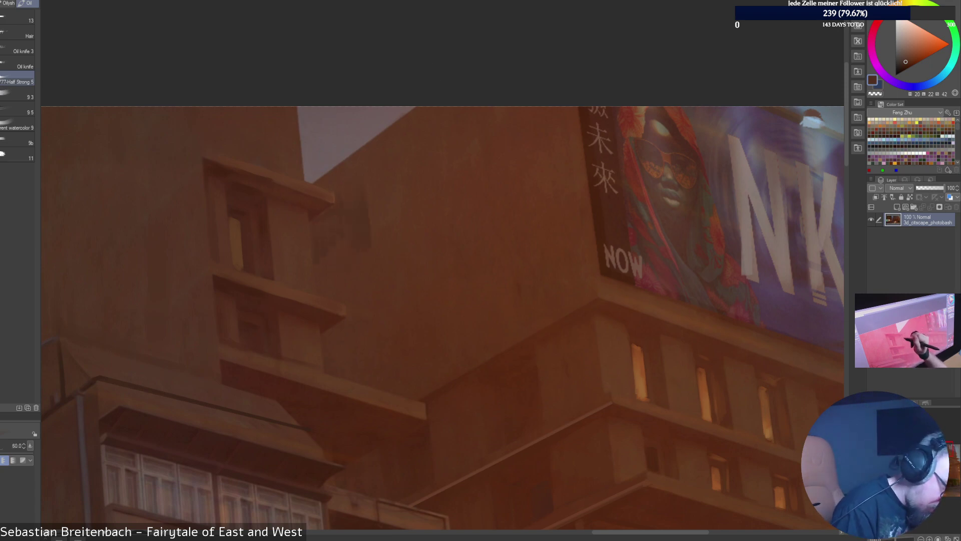
Extend and blend the wall shadow down past the middle ledge's outer end with sampled browns at brush size 35.
key("bracketleft")
key("bracketleft")
key("bracketleft")
key("bracketleft")
key("bracketleft")
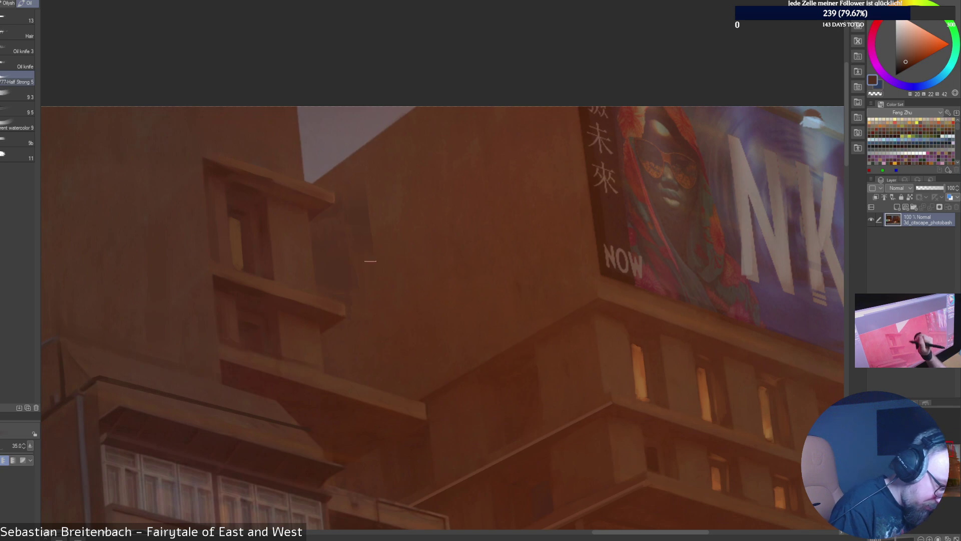
left_click(369, 261, "alt")
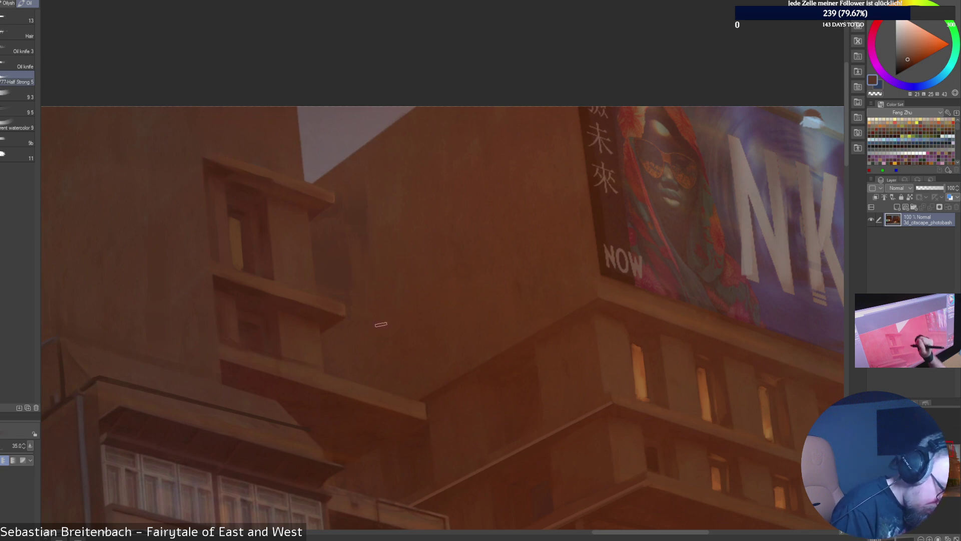
left_click(383, 323, "alt")
left_click(349, 296, "alt")
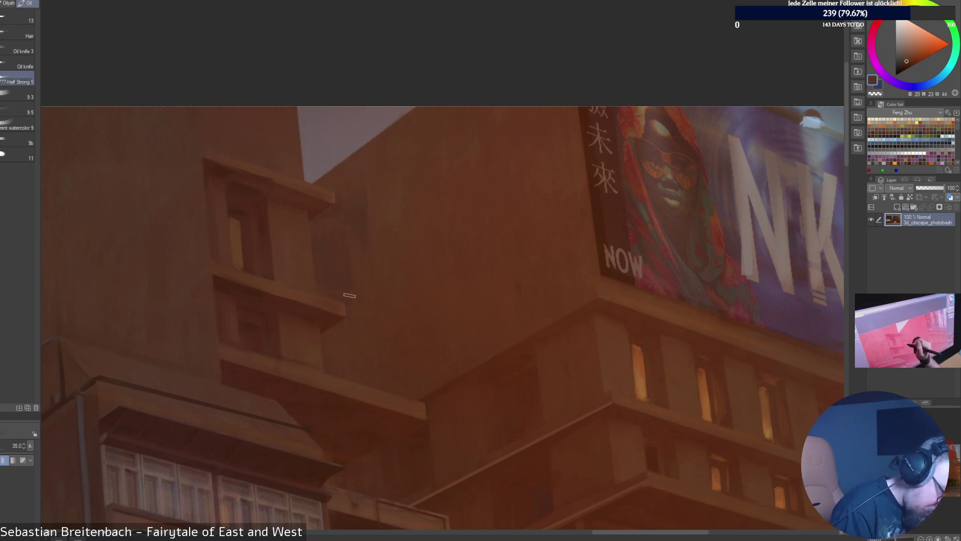
left_click(382, 271, "alt")
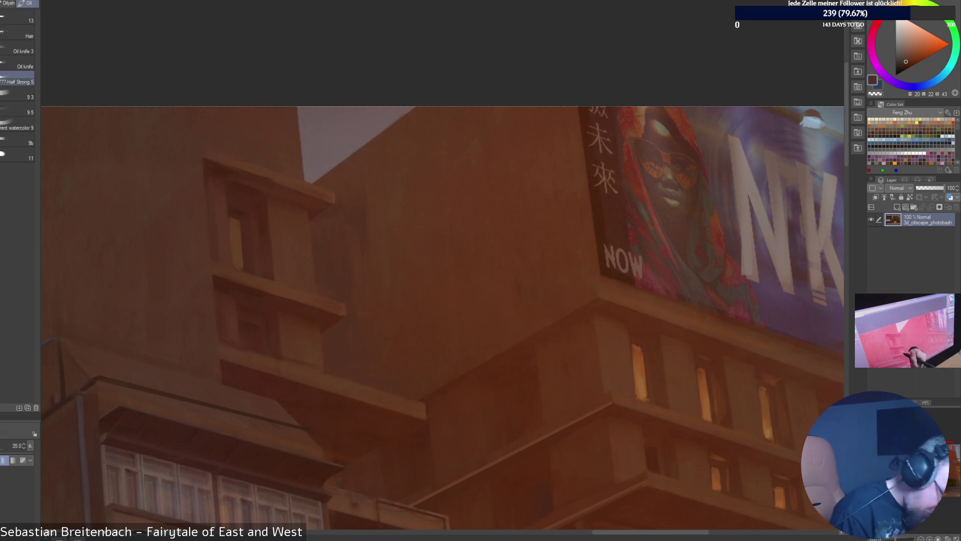
Refine the edge of the wall shadow beside the ledges with a sampled brown at brush size 12.5.
left_click(307, 364, "alt")
key("bracketleft")
key("bracketleft")
key("bracketleft")
key("bracketleft")
key("bracketleft")
key("bracketleft")
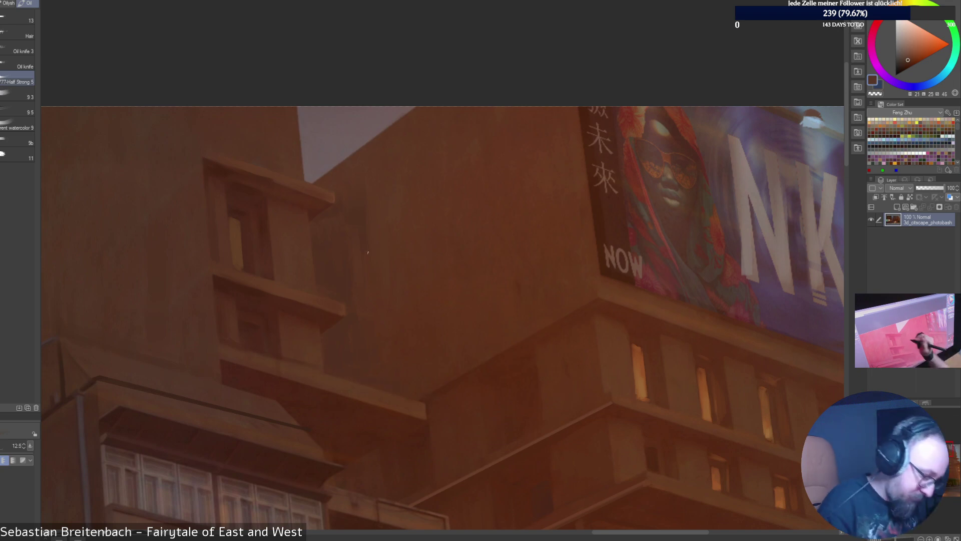
Blend the plain wall above the lowest ledge with sampled browns, varying the brush size between 80 and 12.5.
left_click(366, 352, "alt")
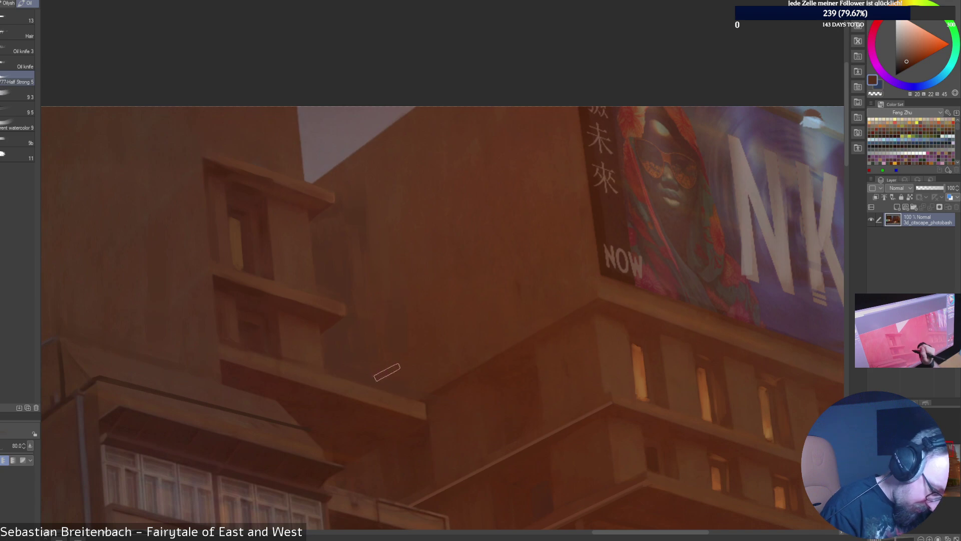
key("[")
key("[")
key("[")
key("[")
key("[")
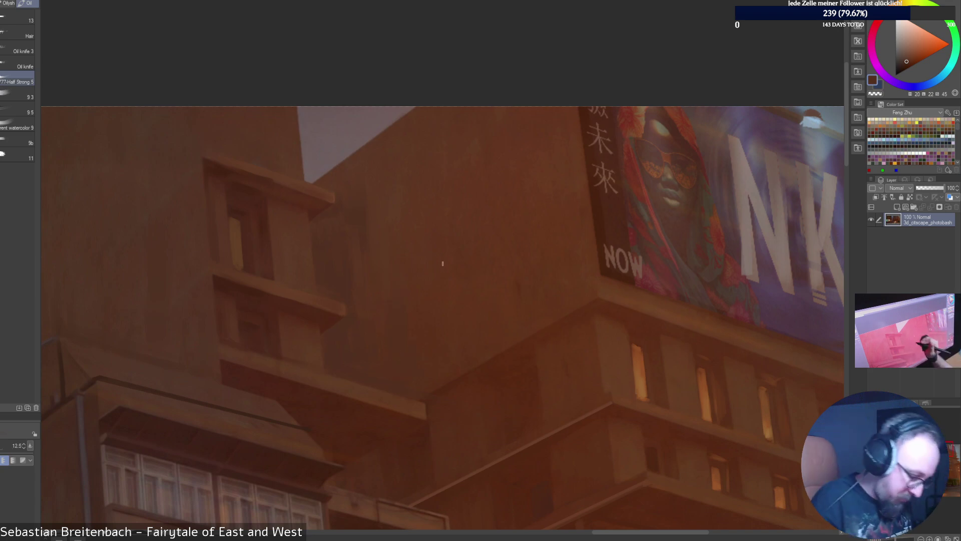
left_click(443, 263, "alt")
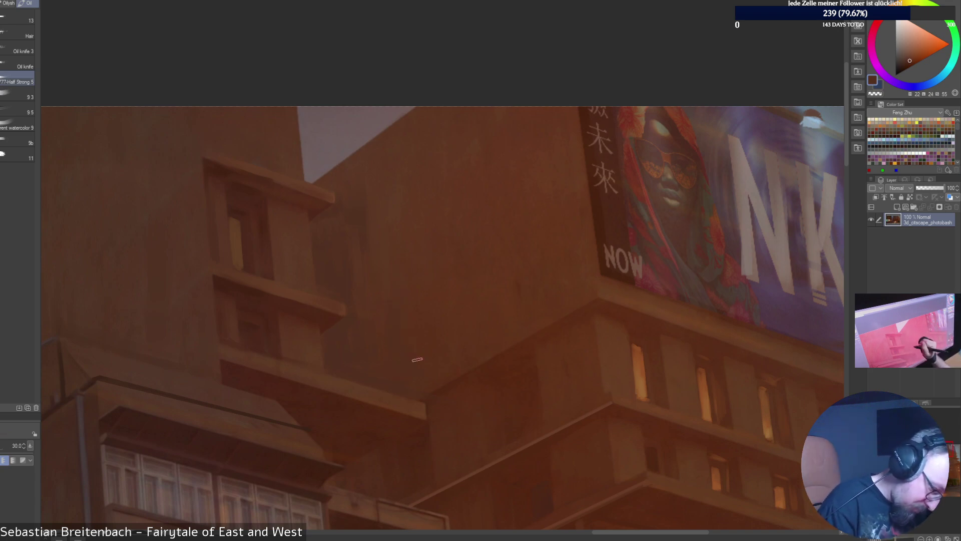
key("[")
key("bracketleft")
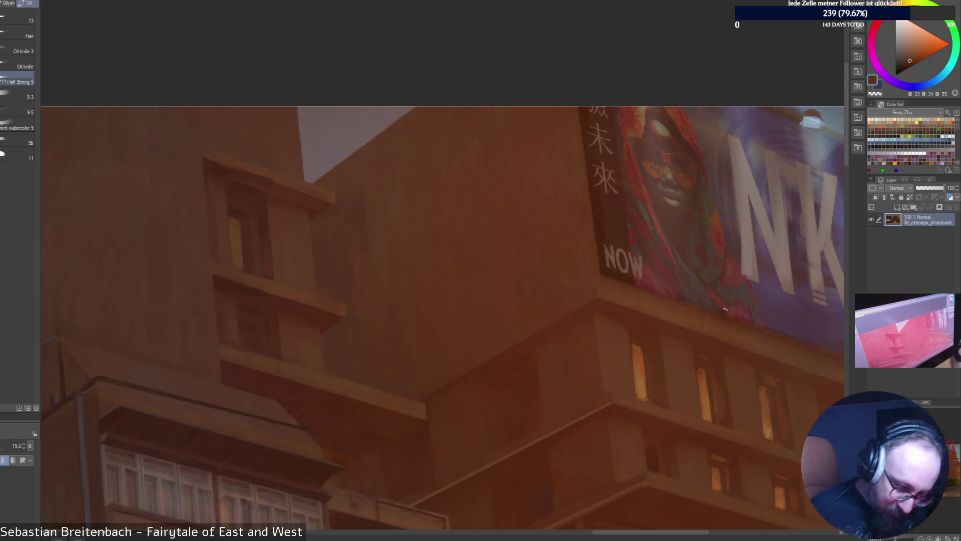
Sharpen the upper part of the billboard's letter I with sampled purple and greyish brown at brush size 5.
left_click_drag(687, 532, 742, 531)
left_click(478, 205, "alt")
key("bracketleft")
key("bracketleft")
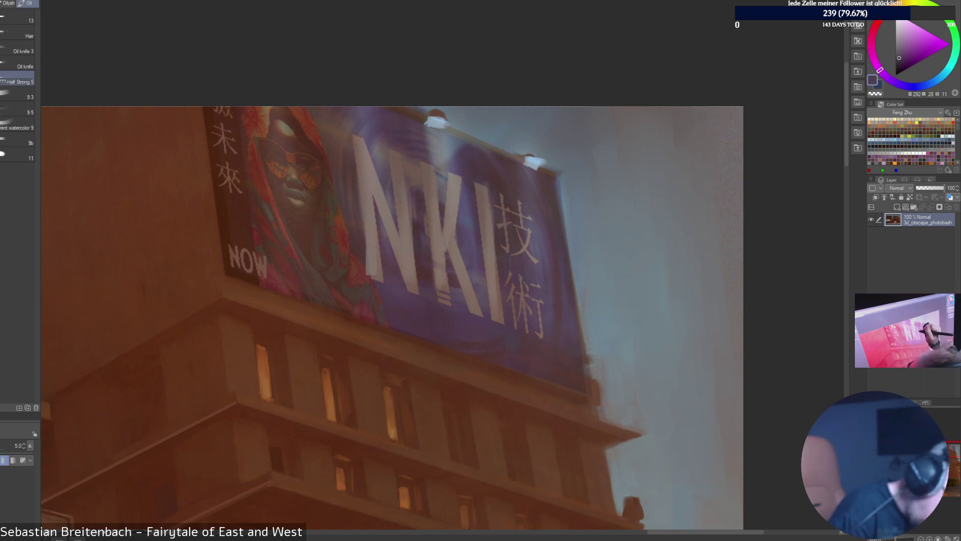
left_click(478, 207, "alt")
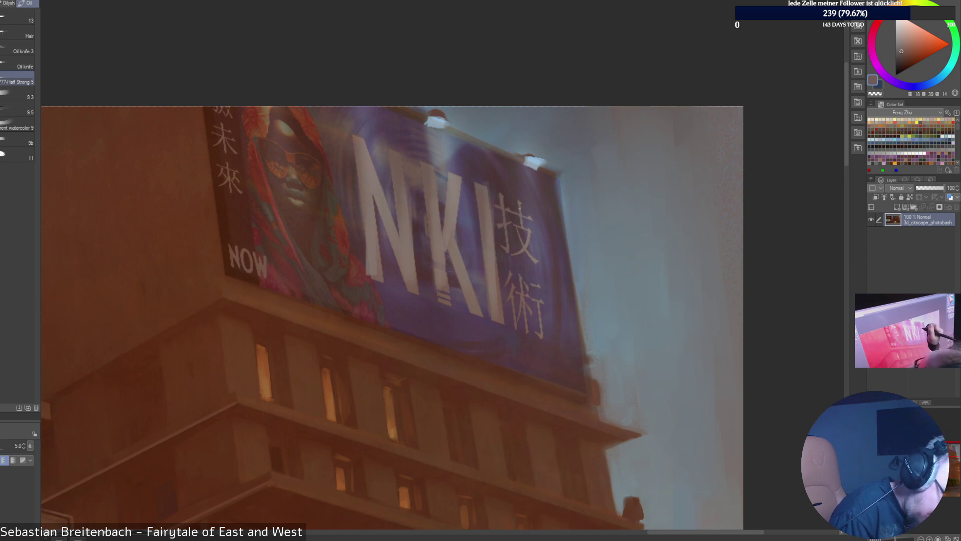
Redefine the upper strokes of the billboard character 技 with colours sampled from it at brush size 5.
left_click(519, 202, "alt")
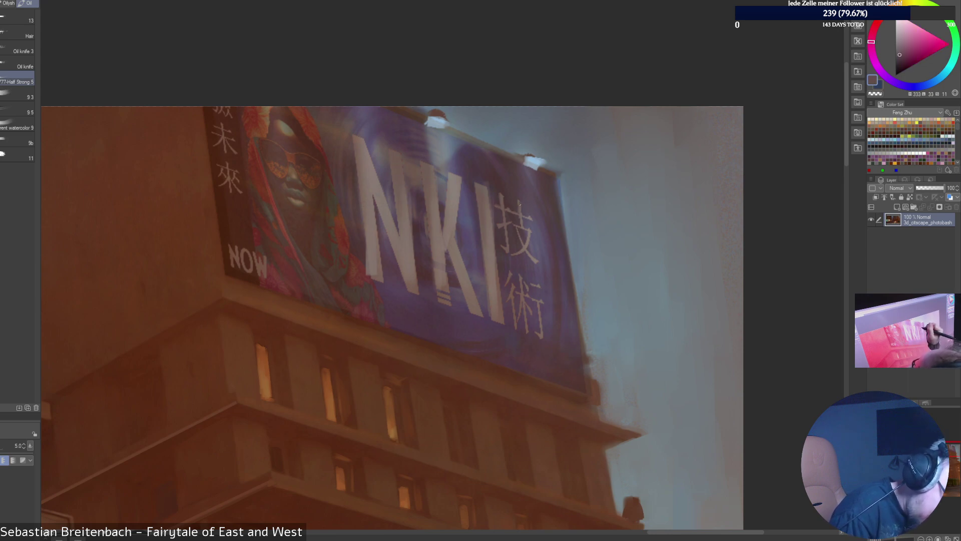
left_click(519, 205, "alt")
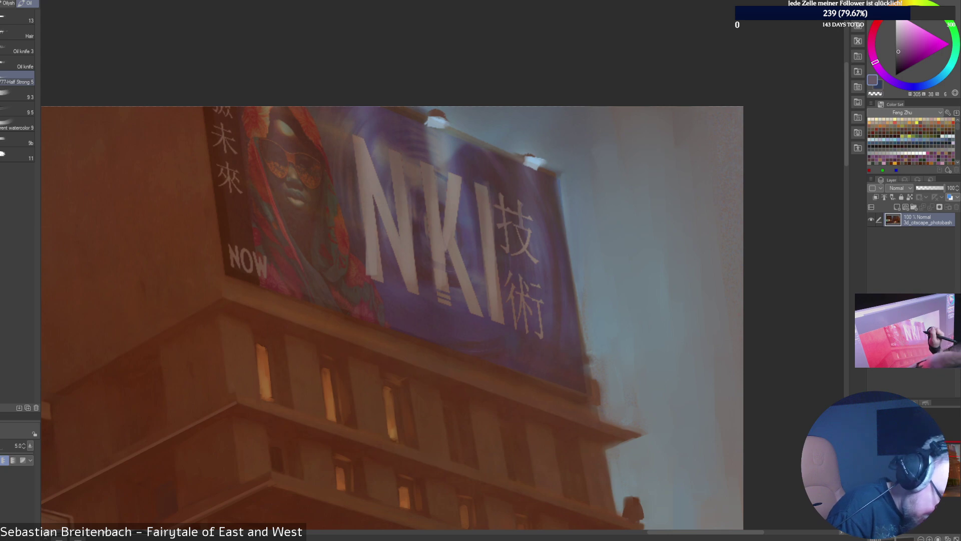
left_click(519, 220, "alt")
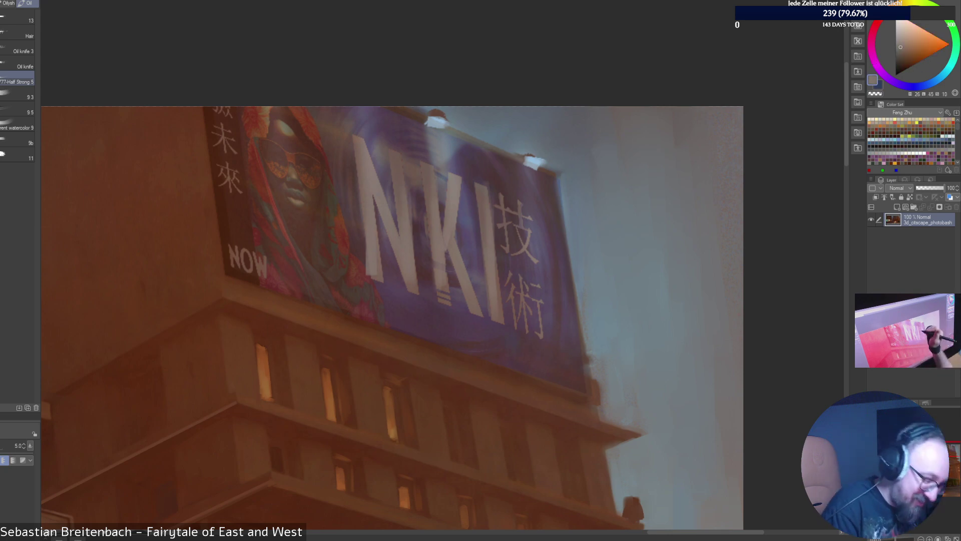
Clean up the purple background around the top of the billboard's letter I with sampled purples at brush size 12.5.
left_click(494, 233, "alt")
left_click(482, 180, "alt")
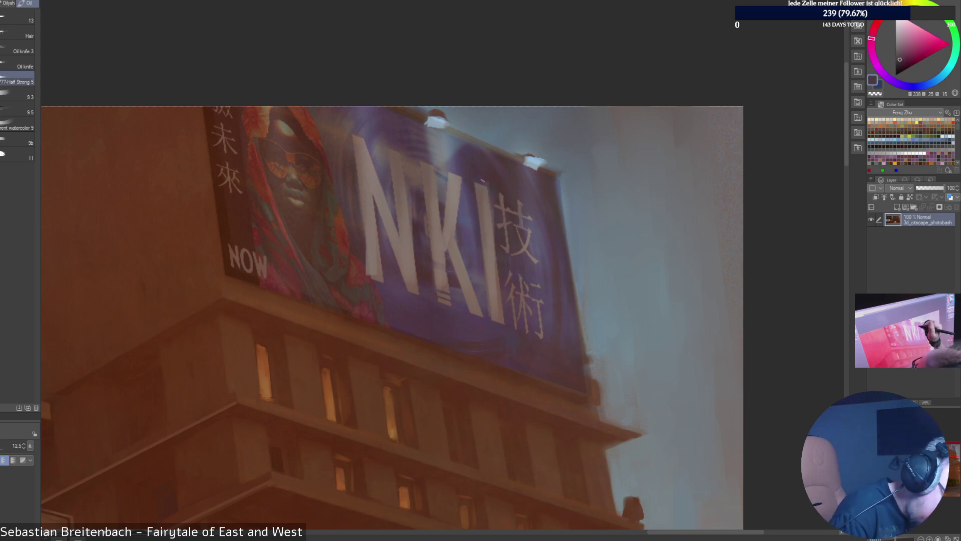
left_click(467, 172, "alt")
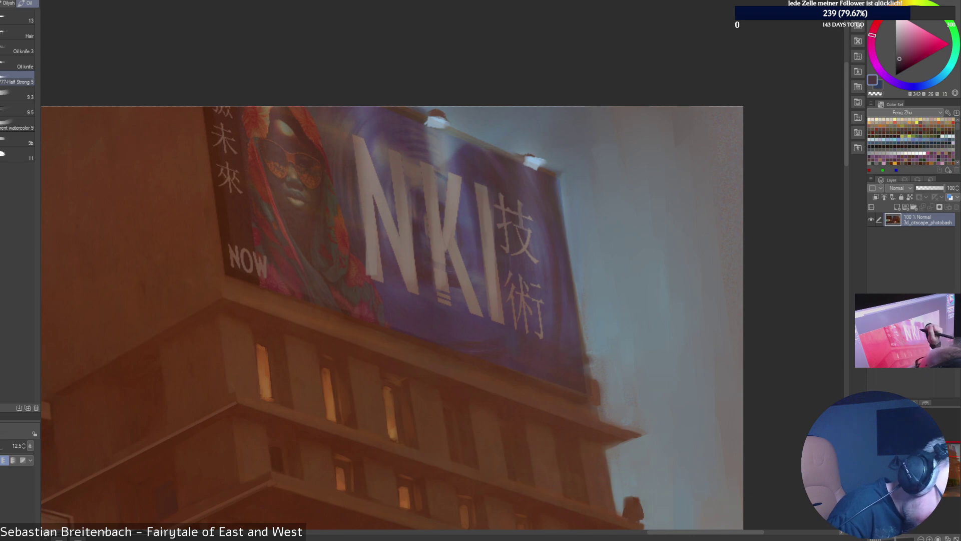
Touch up the remaining strokes of the billboard character 技 with sampled greyish tones at brush size 8.
left_click(502, 215, "alt")
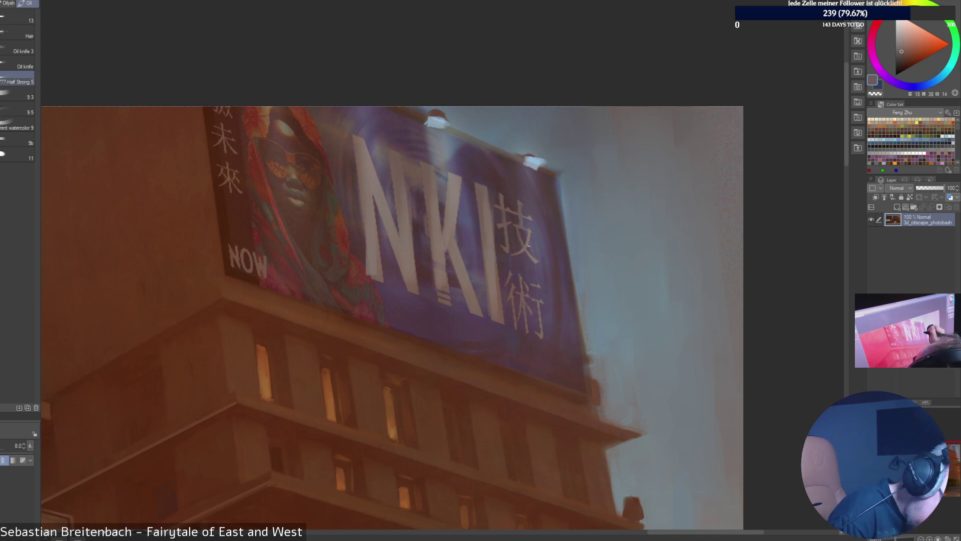
left_click(528, 241, "alt")
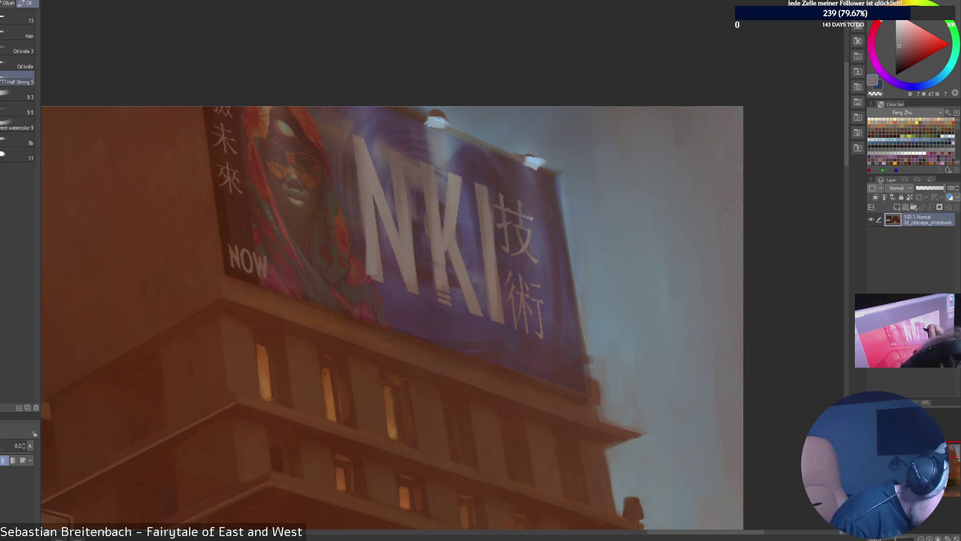
left_click(883, 73)
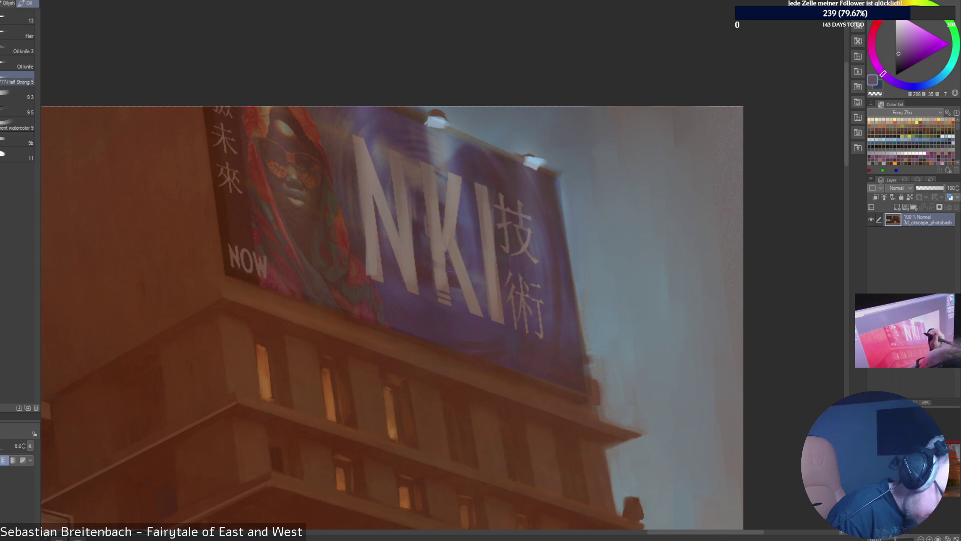
left_click(529, 241, "alt")
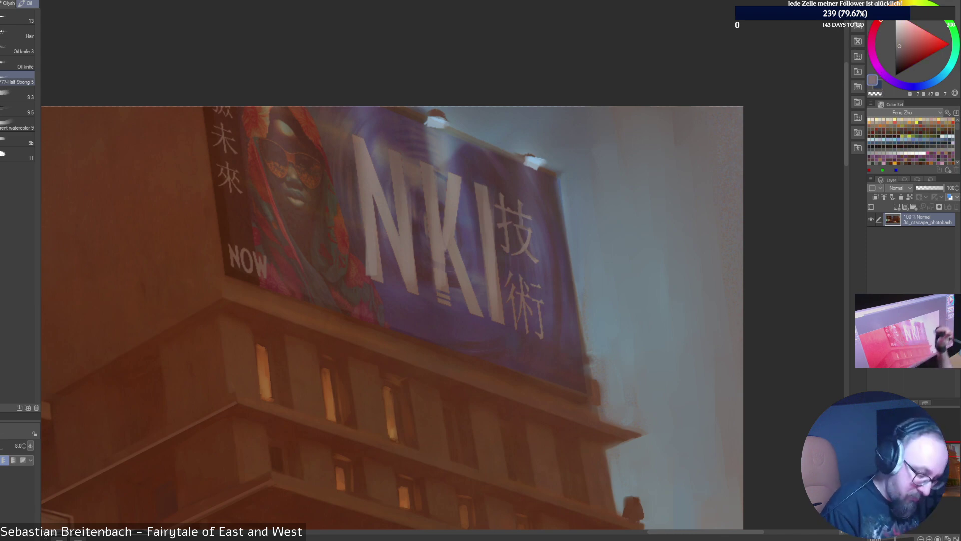
Redefine the strokes of the billboard character 術 with sampled greyish browns at brush size 8.
left_click(506, 283, "alt")
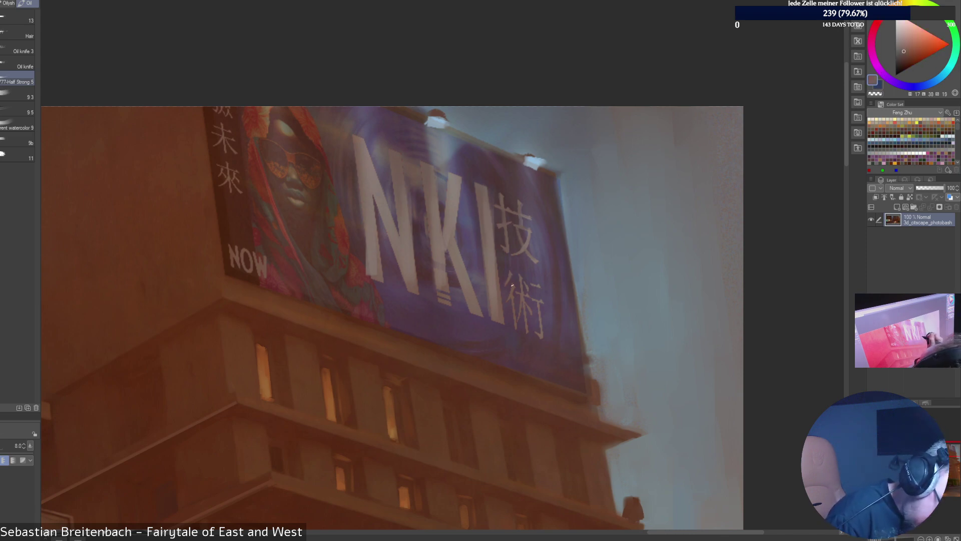
left_click(518, 299, "alt")
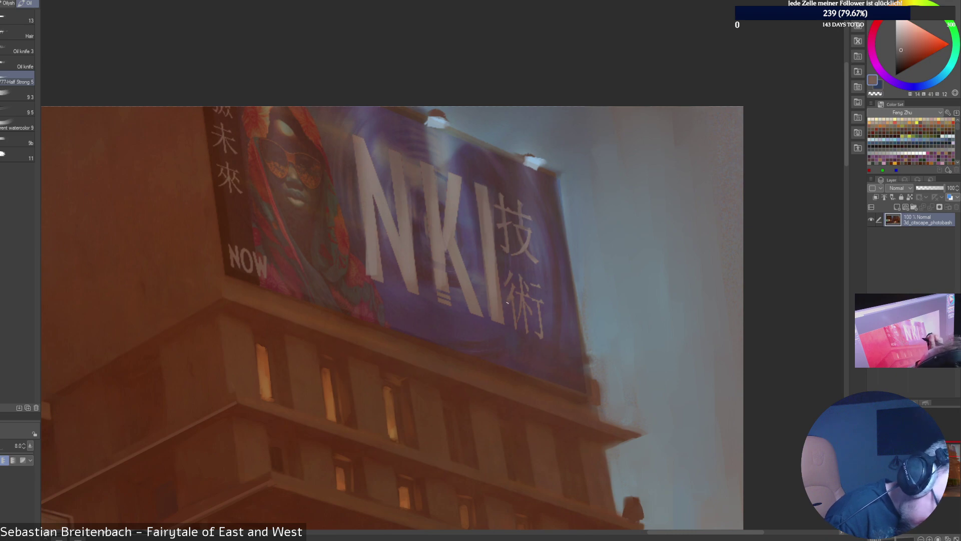
left_click(506, 303, "alt")
left_click(508, 301, "alt")
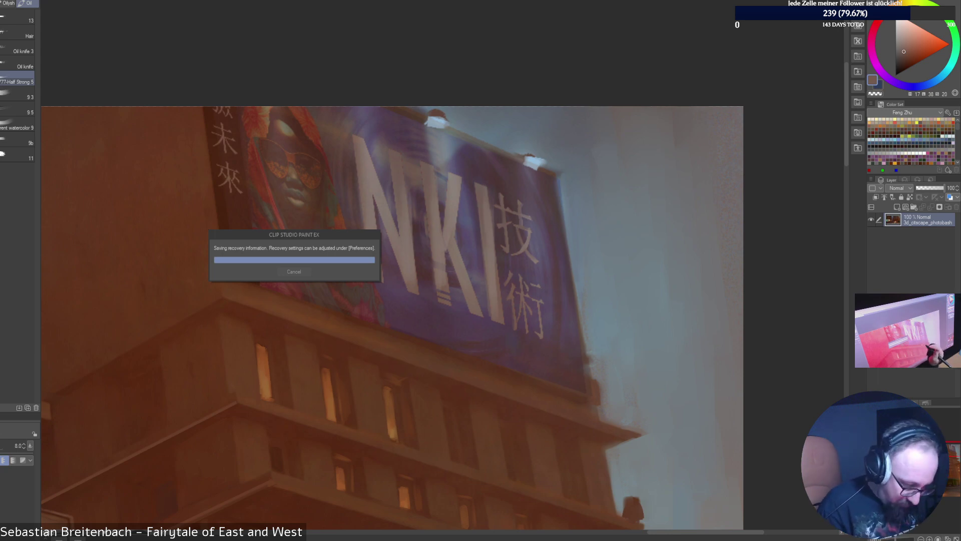
Touch up the lower part of the billboard's letter I with greyish tones sampled from it at brush size 15.
key("bracketright")
key("bracketright")
key("bracketright")
key("bracketright")
key("bracketright")
key("bracketright")
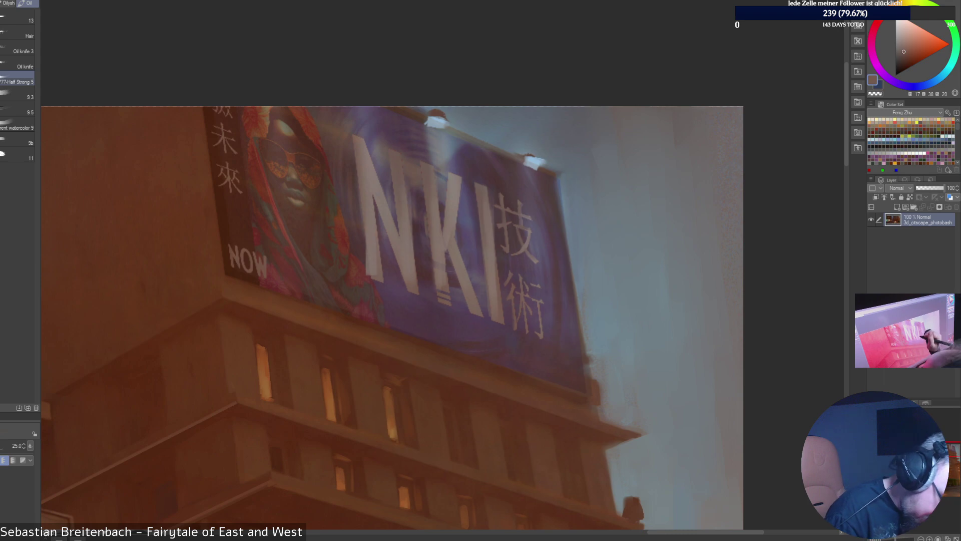
left_click(488, 269, "alt")
key("bracketleft")
key("bracketleft")
key("bracketleft")
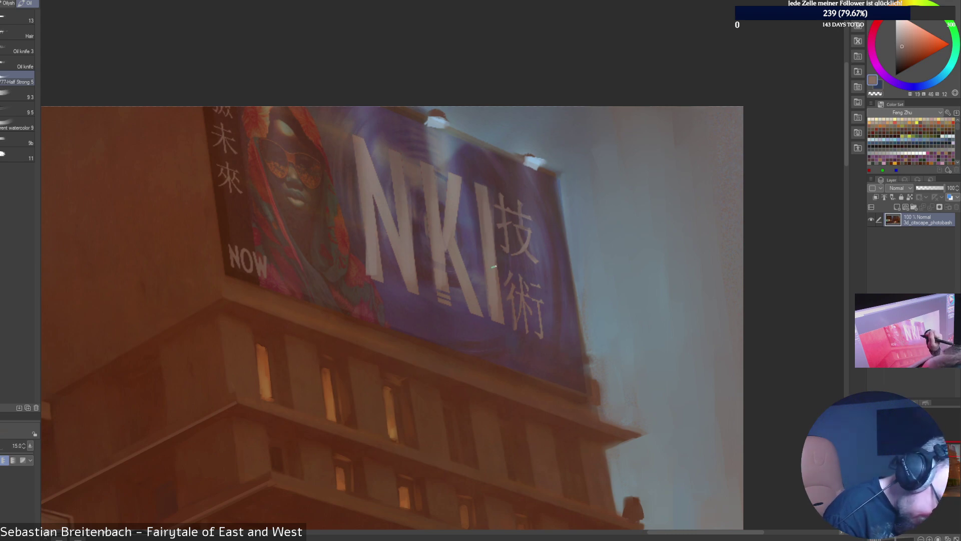
left_click(493, 297, "alt")
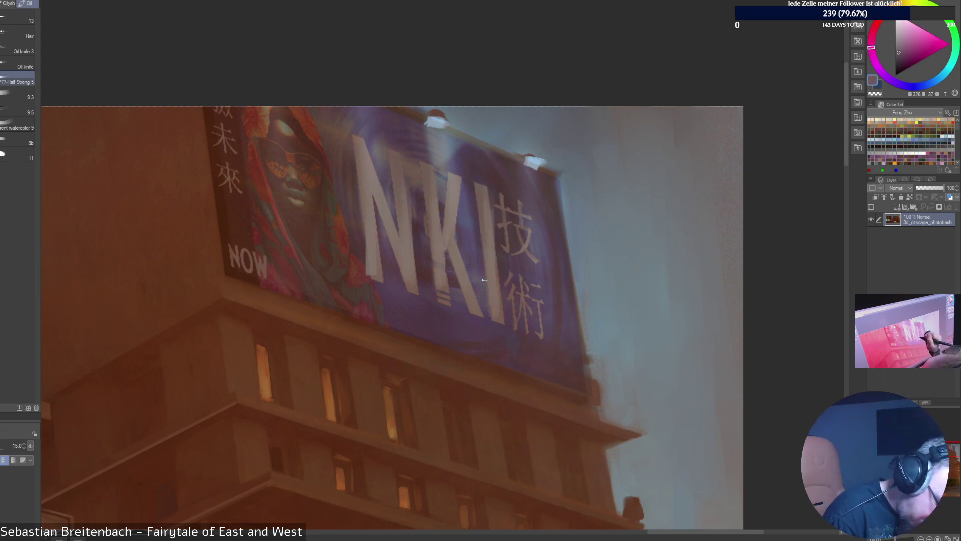
Paint a straight dark brown line along the billboard's entire lower edge at brush size 10.
left_click(481, 356, "alt")
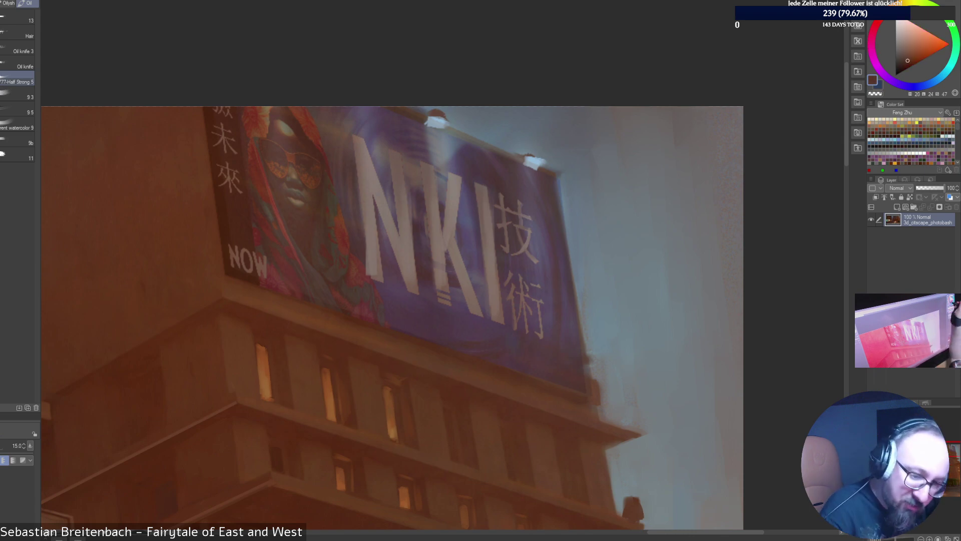
left_click(589, 395)
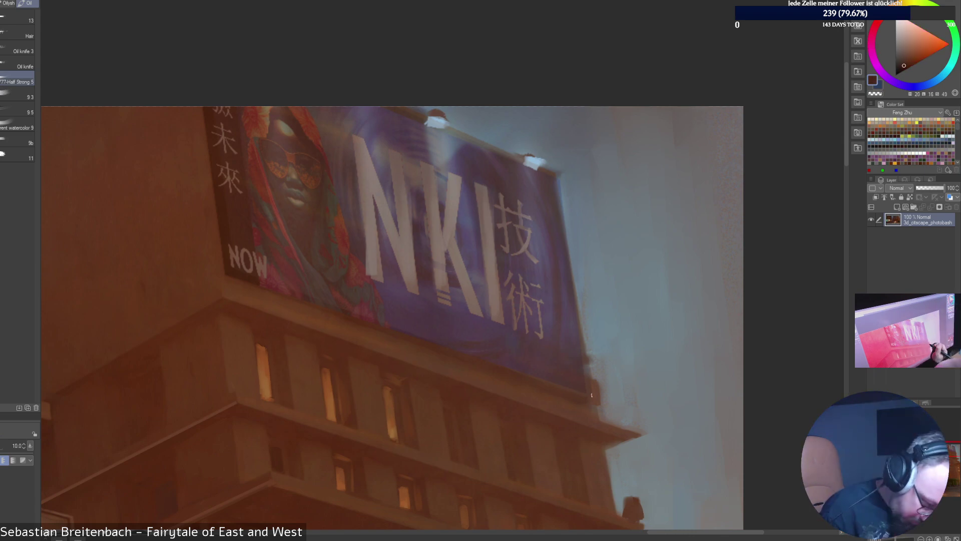
left_click(227, 279, "shift")
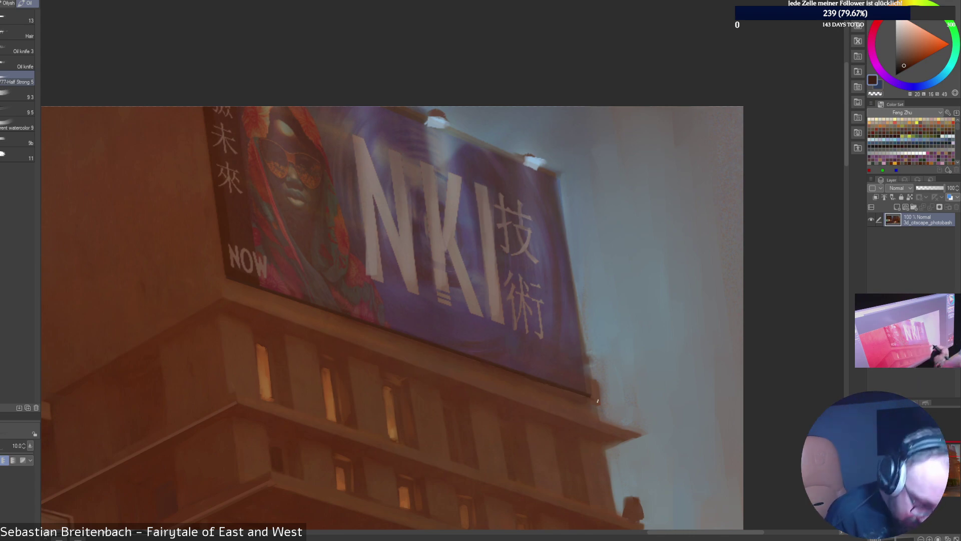
Sharpen the billboard's lower right corner and side edge with sampled reddish browns and sky blue at brush size 10.
left_click(589, 386, "alt")
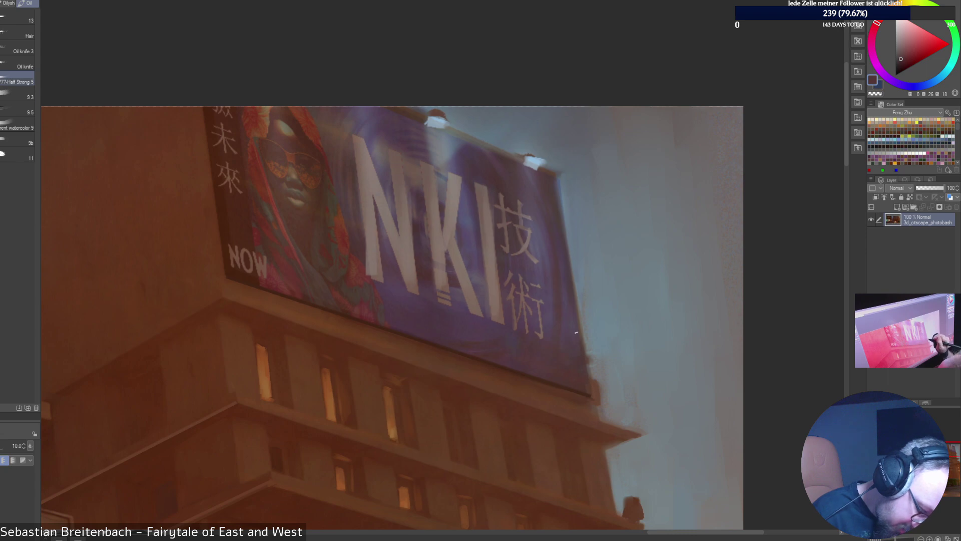
left_click(582, 359, "alt")
left_click(587, 379, "alt")
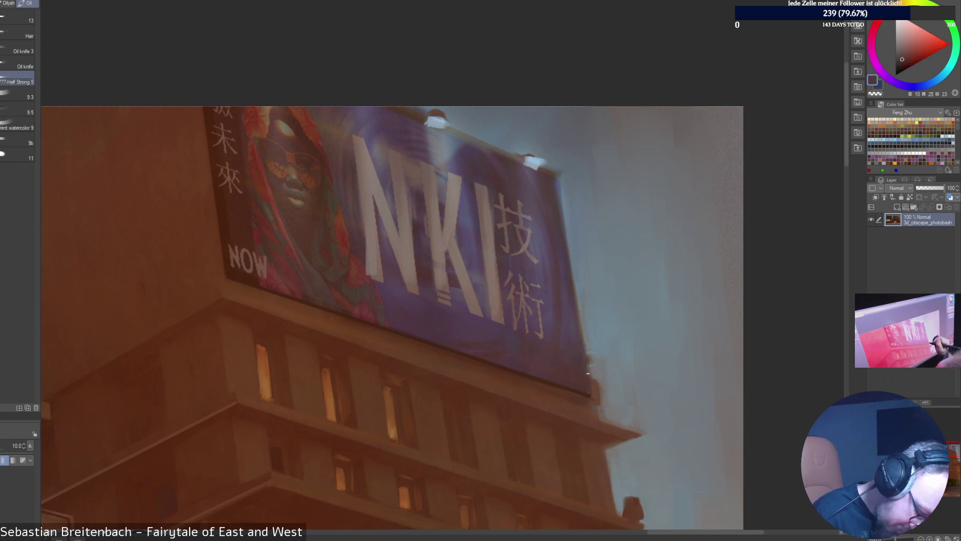
left_click(588, 373, "alt")
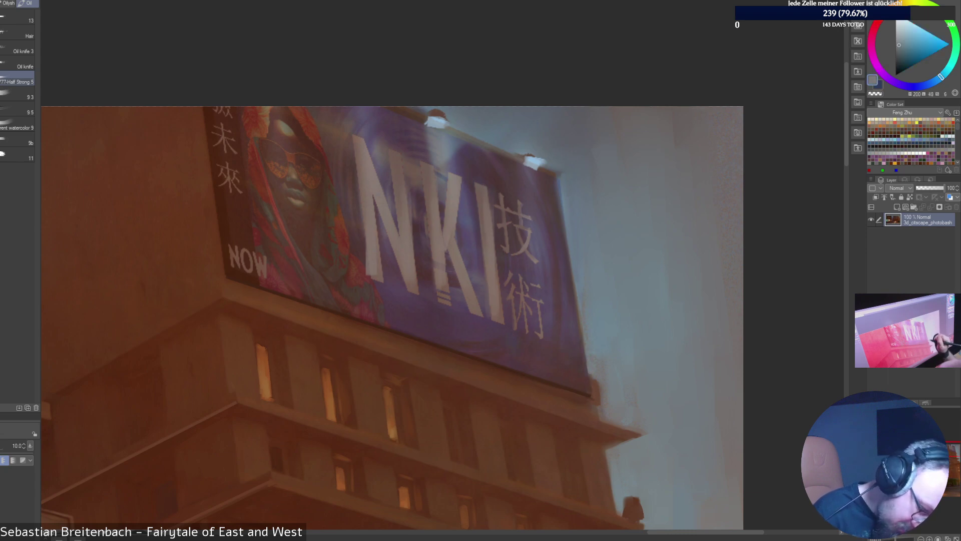
left_click(591, 374, "shift")
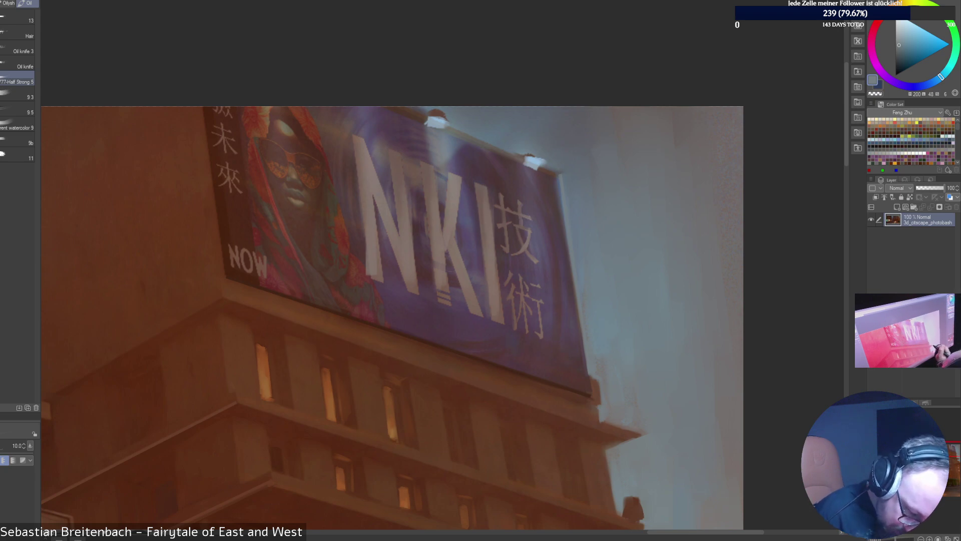
Retouch the upper part of the billboard's letter I with a sampled greyish brown at brush size 20.
key("]")
key("]")
key("]")
key("]")
key("]")
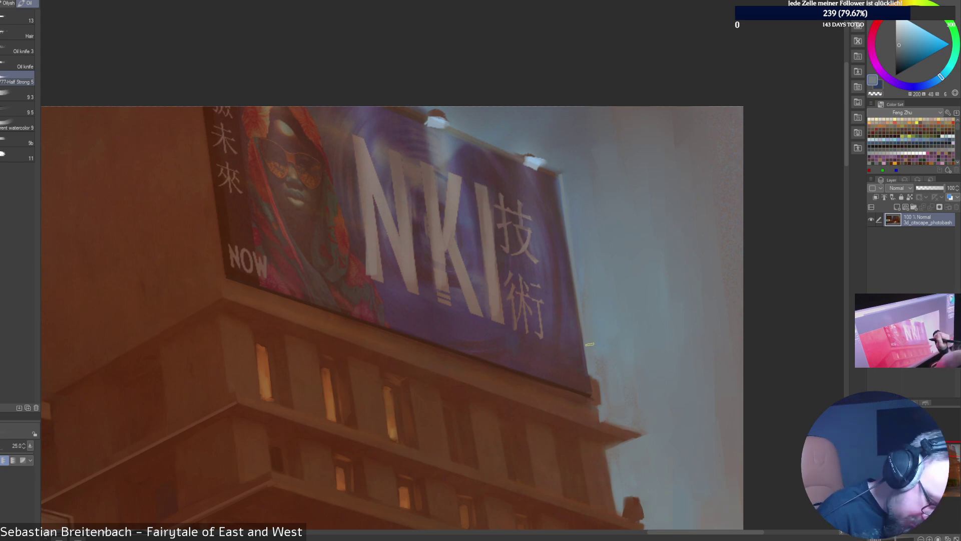
left_click(481, 203, "alt")
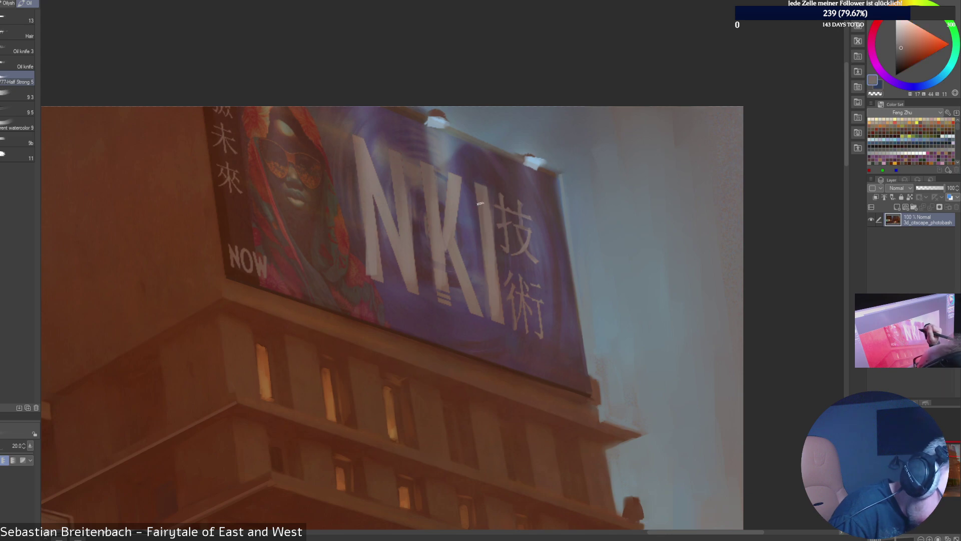
key("[")
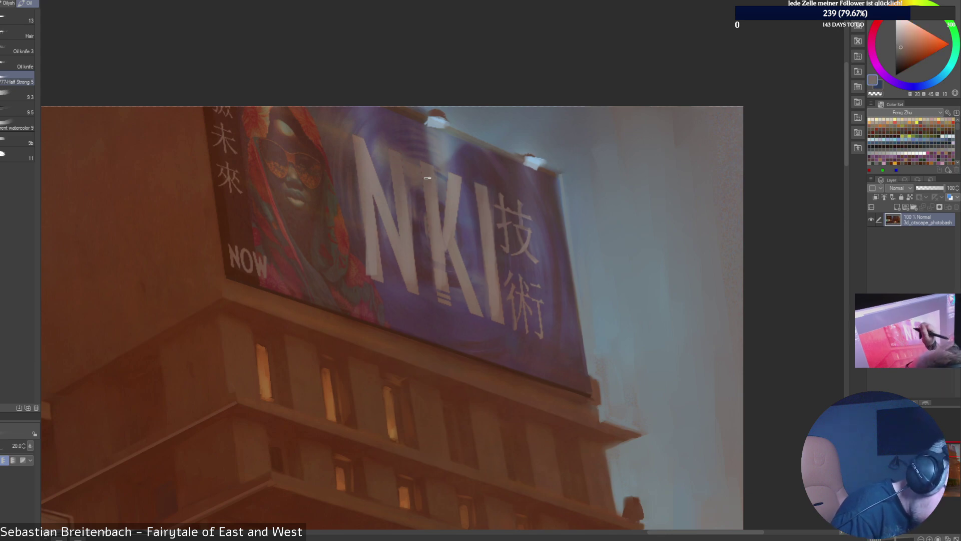
Refine the light glow below the billboard's left lamp with sampled grey-blues at brush sizes 8 to 12.5.
left_click(436, 163, "alt")
key("bracketleft")
key("bracketleft")
key("bracketleft")
key("bracketleft")
key("bracketleft")
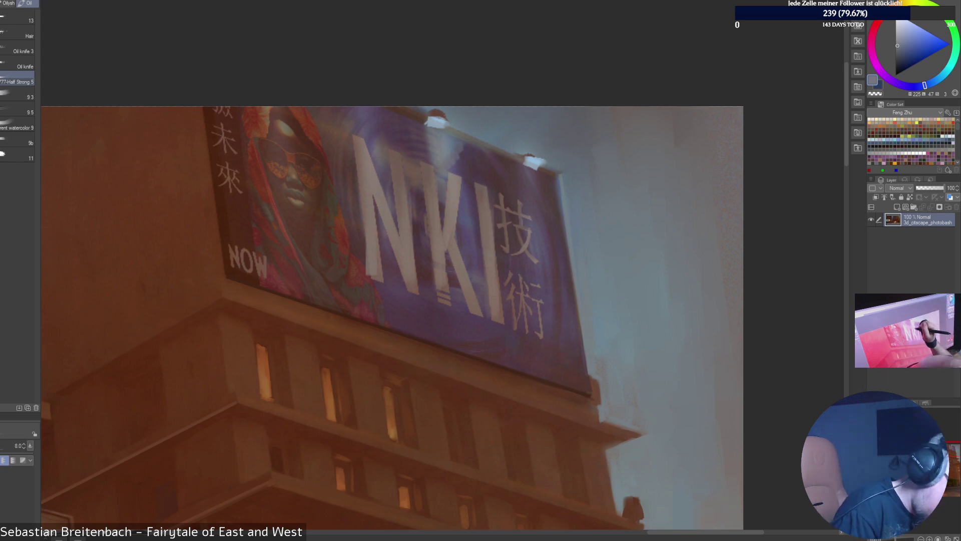
left_click(439, 166, "alt")
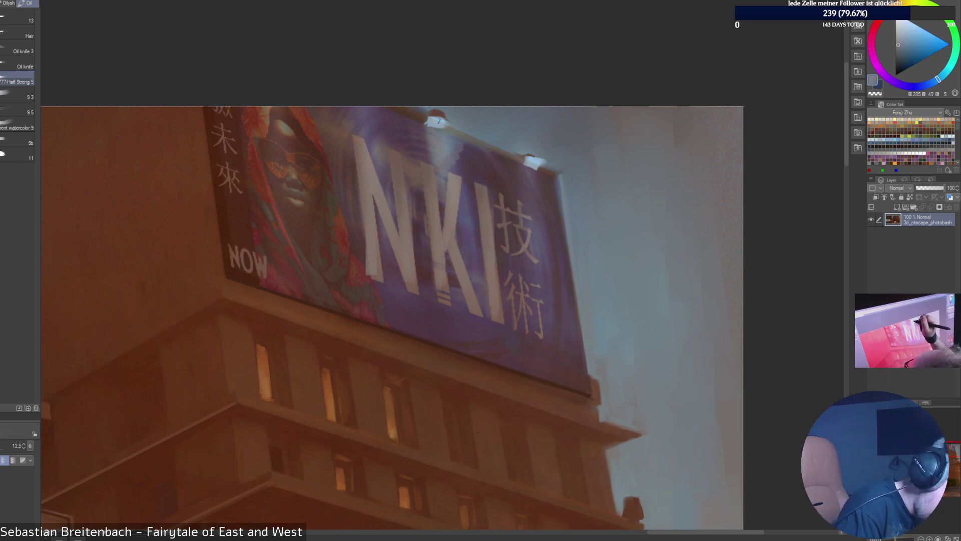
Define the left billboard lamp's bright underside and dark housing with sampled light blue and brown at brush size 15.
left_click(438, 121, "alt")
key("bracketright")
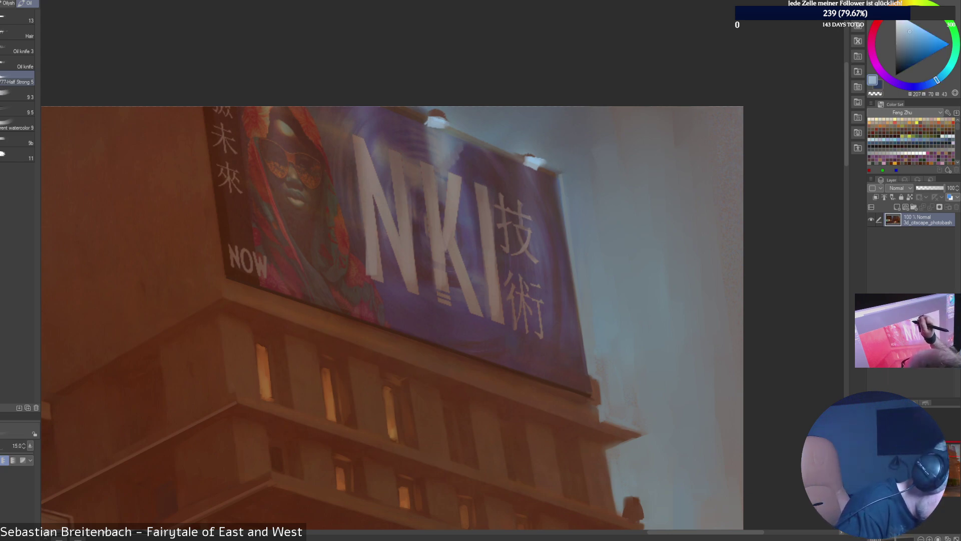
left_click(434, 114, "alt")
left_click_drag(425, 121, 440, 128)
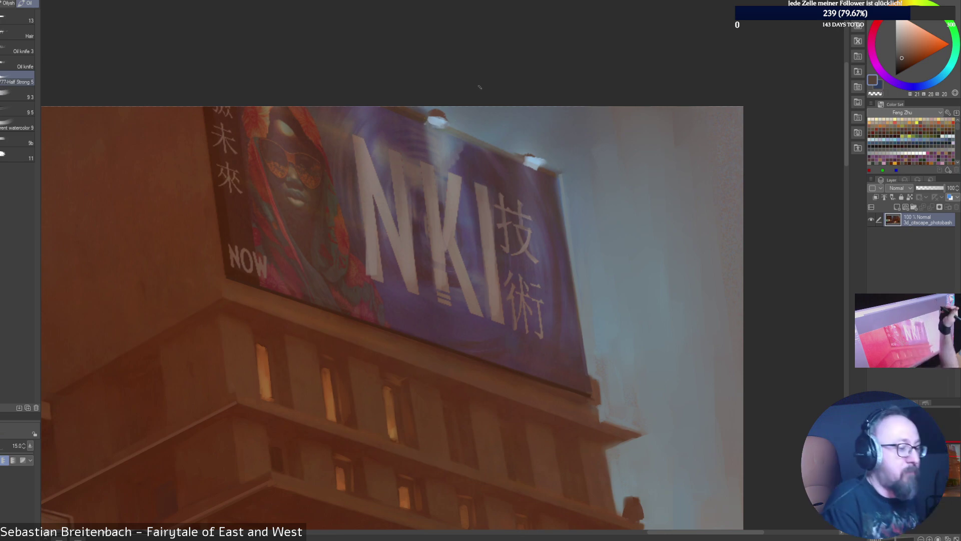
left_click(440, 134, "alt")
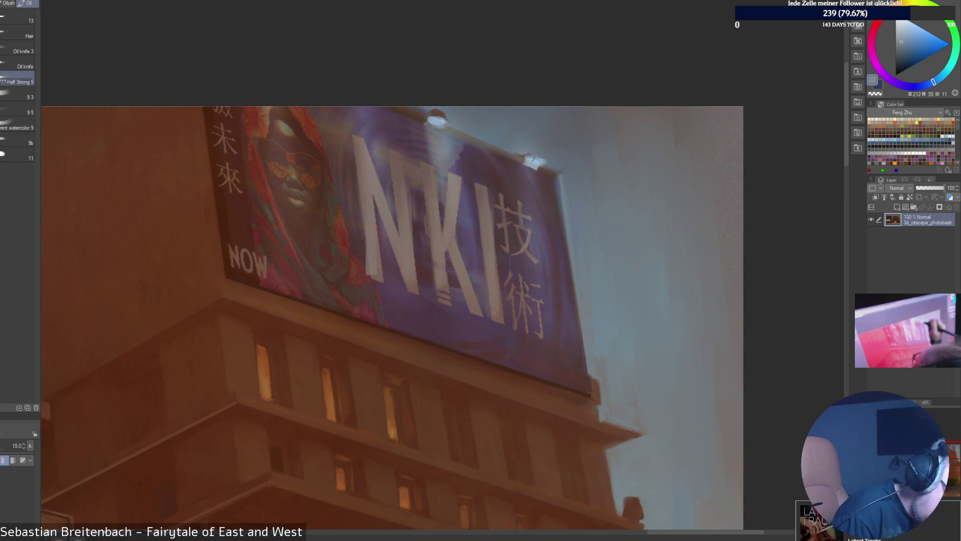
Paint a brown housing on the right billboard lamp and clean its outline at brush sizes 15 and 9.
left_click(525, 156, "alt")
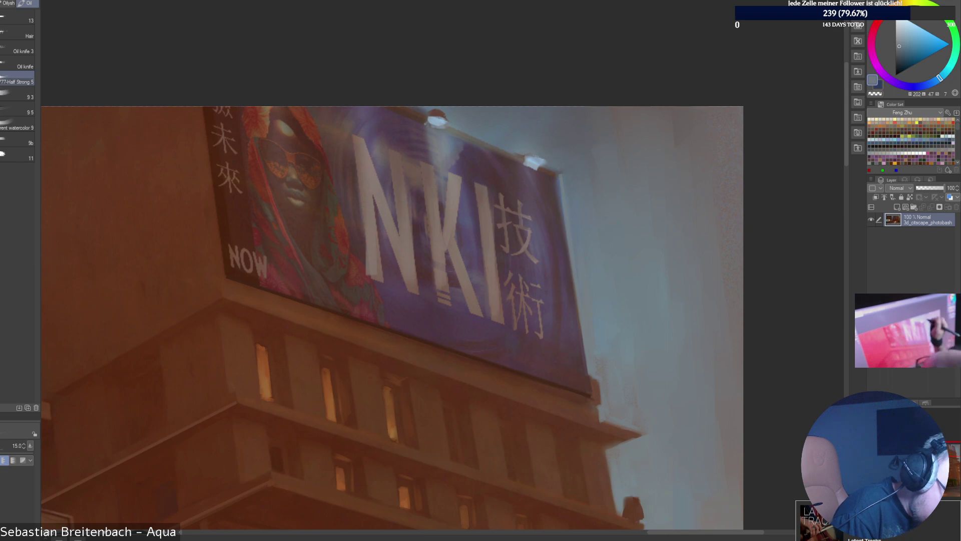
left_click(437, 113, "alt")
left_click_drag(519, 154, 540, 156)
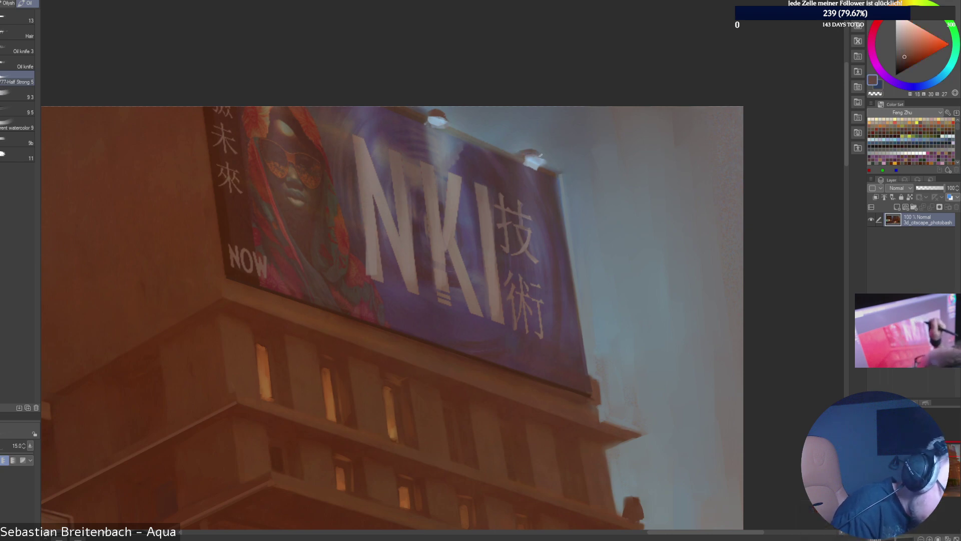
key("bracketleft")
key("bracketleft")
key("bracketleft")
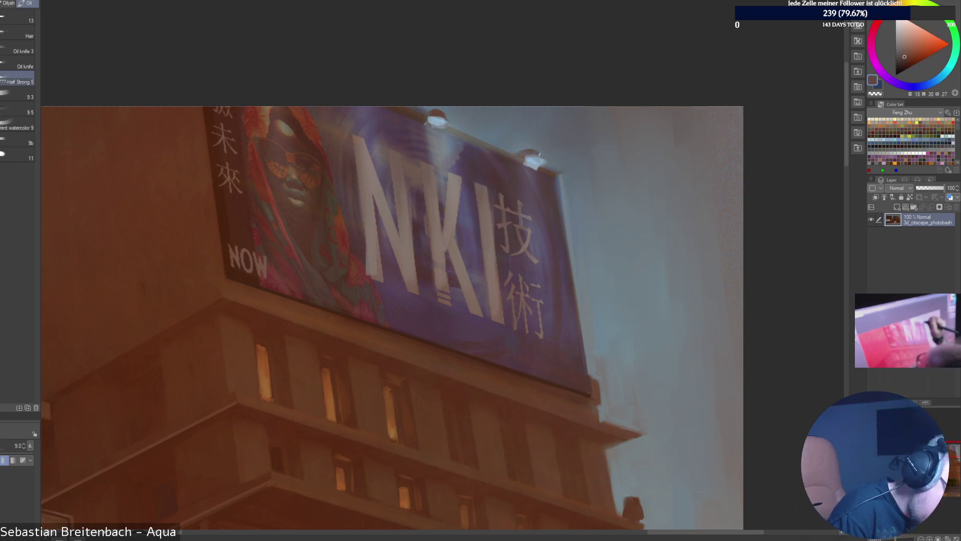
left_click(544, 163, "alt")
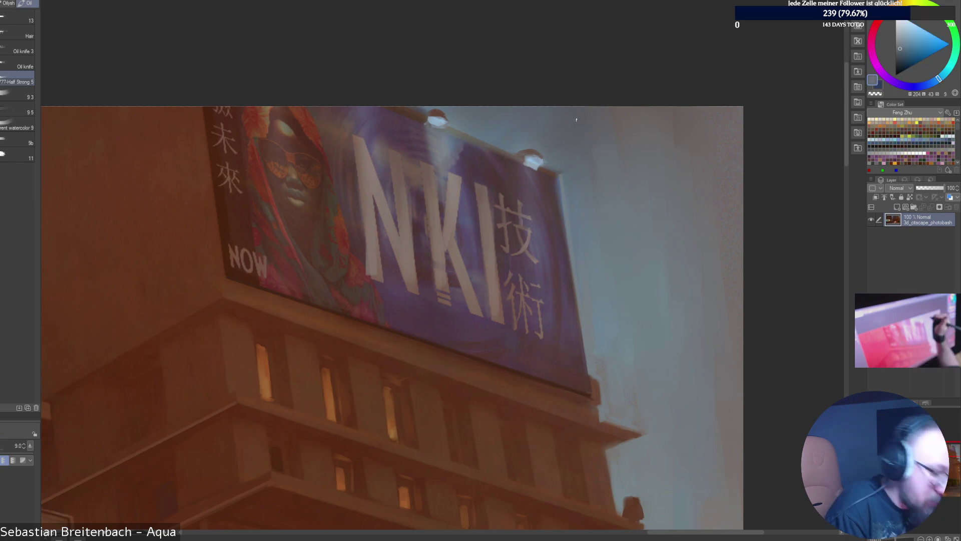
Paint a soft light cone below the right billboard lamp with sampled light blues at brush size 30.
left_click(532, 162, "alt")
key("bracketright")
key("bracketright")
key("bracketright")
key("bracketright")
key("bracketright")
key("bracketright")
key("bracketright")
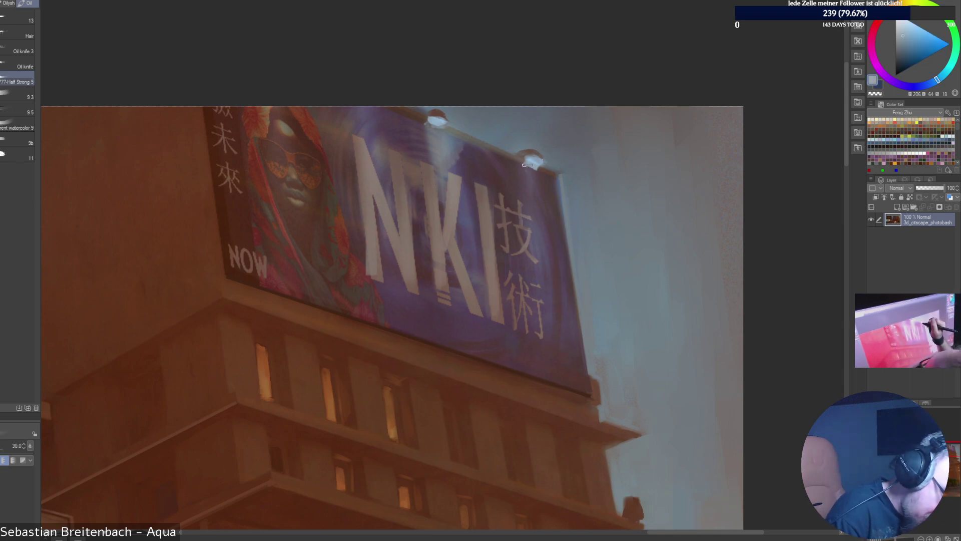
left_click_drag(531, 168, 539, 194)
left_click(539, 188, "alt")
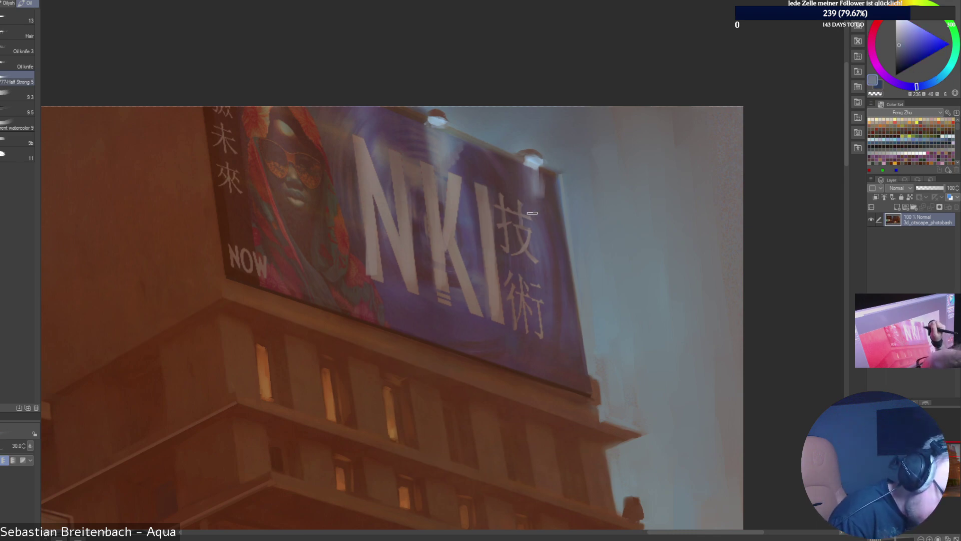
left_click(518, 187, "alt")
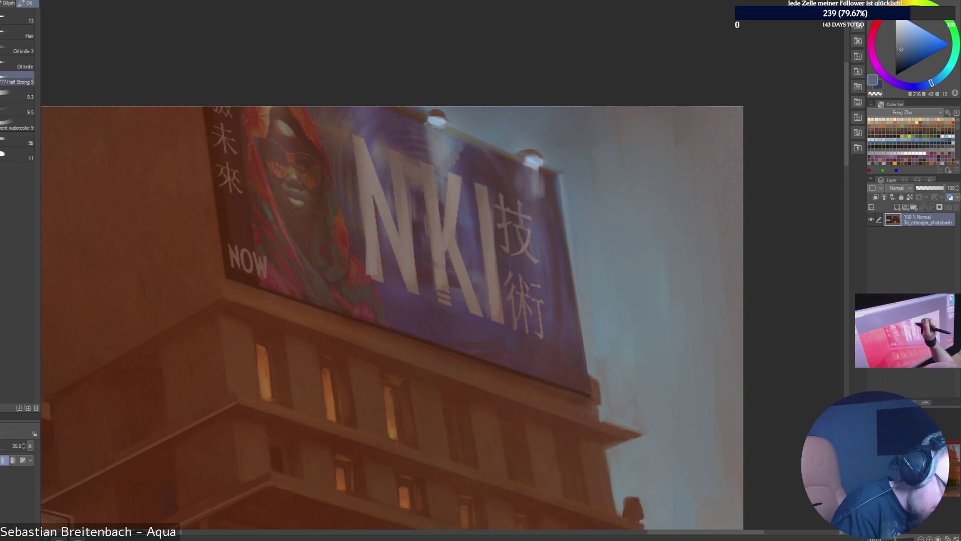
Extend the left lamp's light glow down to the top of the letter K with sampled grey-blues at brush sizes 30 and 25.
left_click(425, 123, "alt")
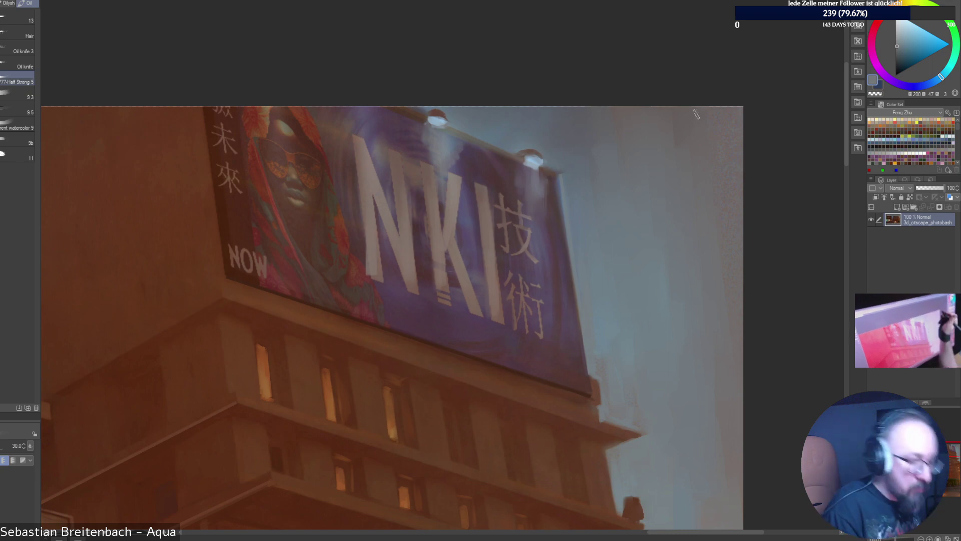
key("[")
left_click(453, 200, "alt")
left_click(444, 184, "alt")
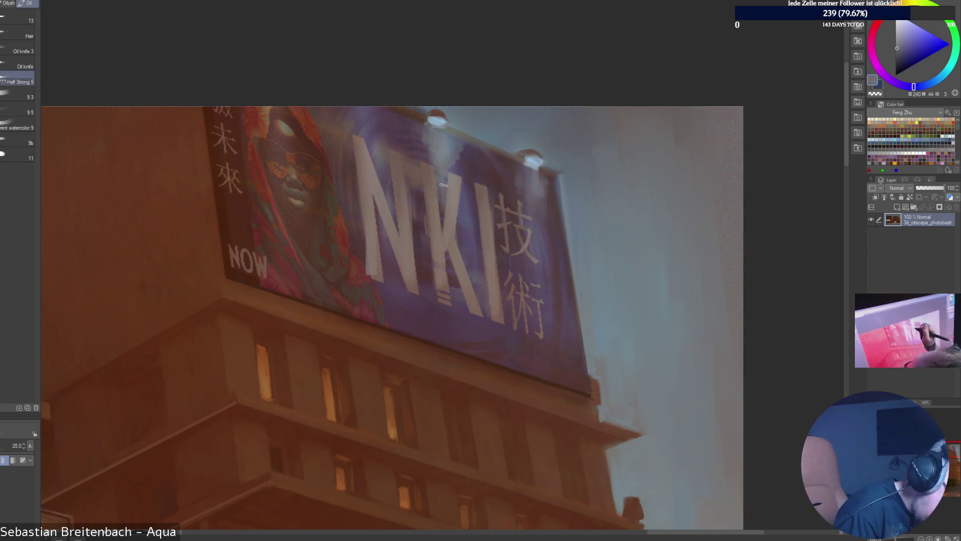
left_click_drag(443, 184, 442, 202)
left_click(428, 192, "alt")
left_click(418, 161, "alt")
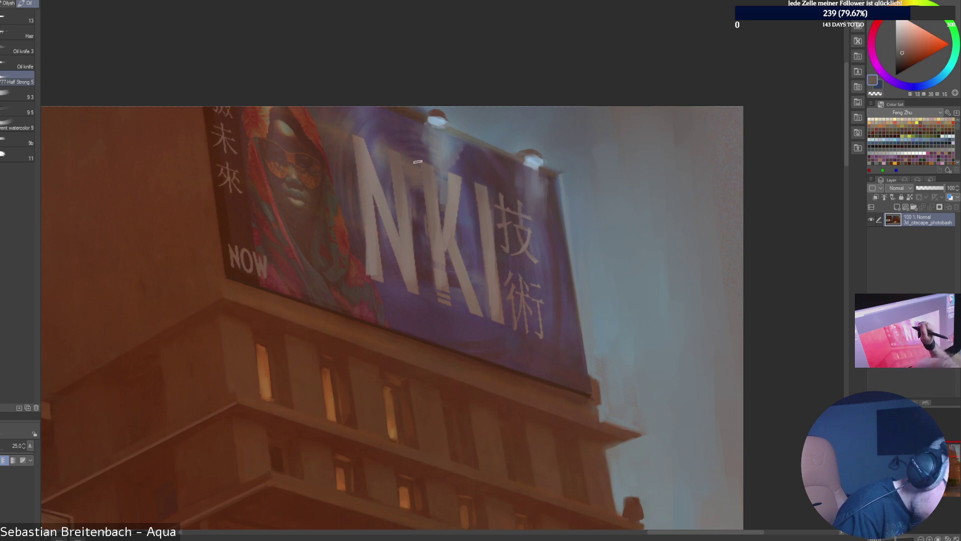
Refine the top of the letter N's right stroke and the gap before the K at brush size 12.5.
key("[")
key("[")
key("[")
left_click(424, 214, "alt")
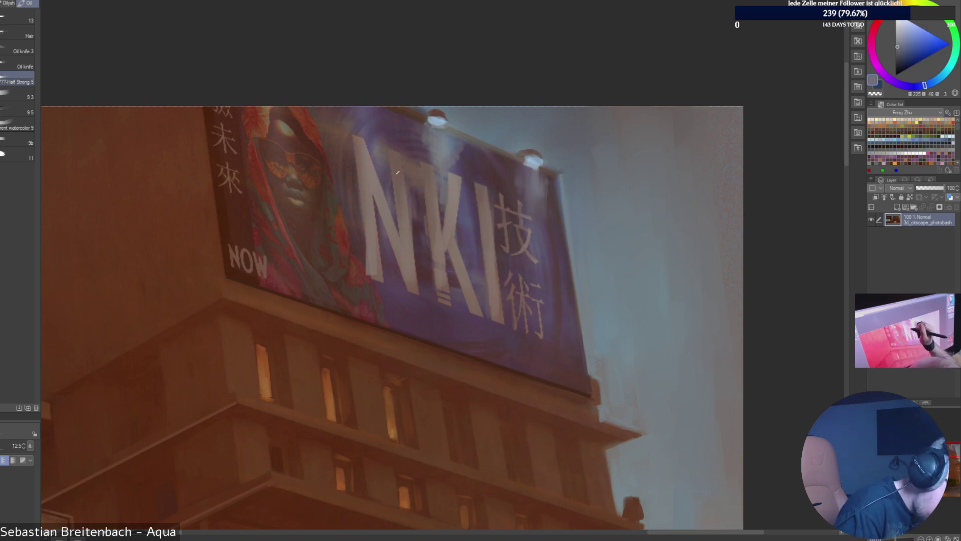
left_click(415, 183, "alt")
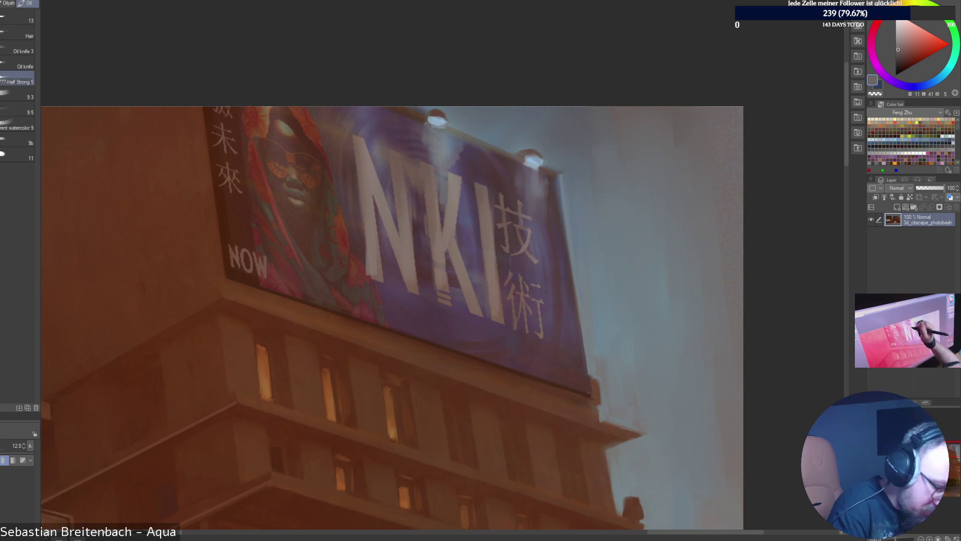
left_click(418, 186, "alt")
left_click(907, 45)
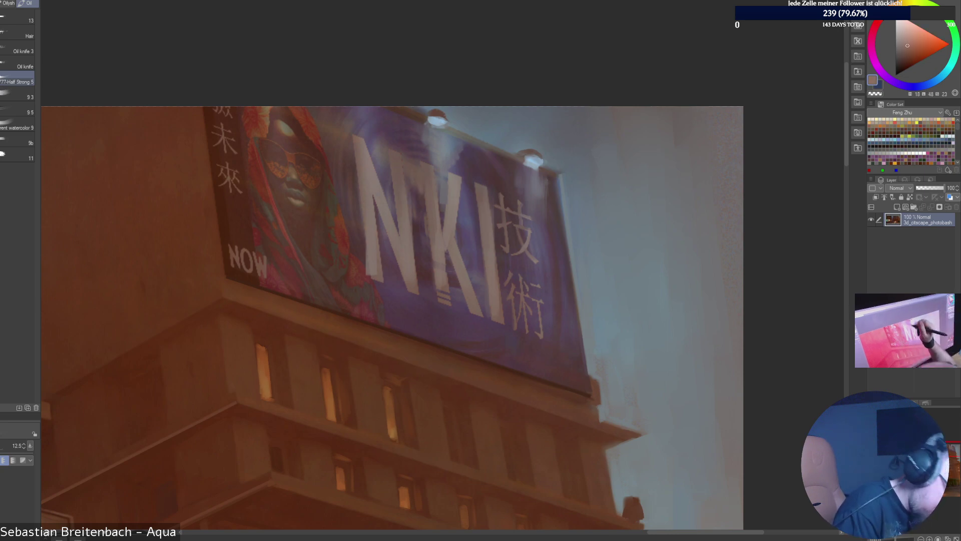
left_click(432, 187, "alt")
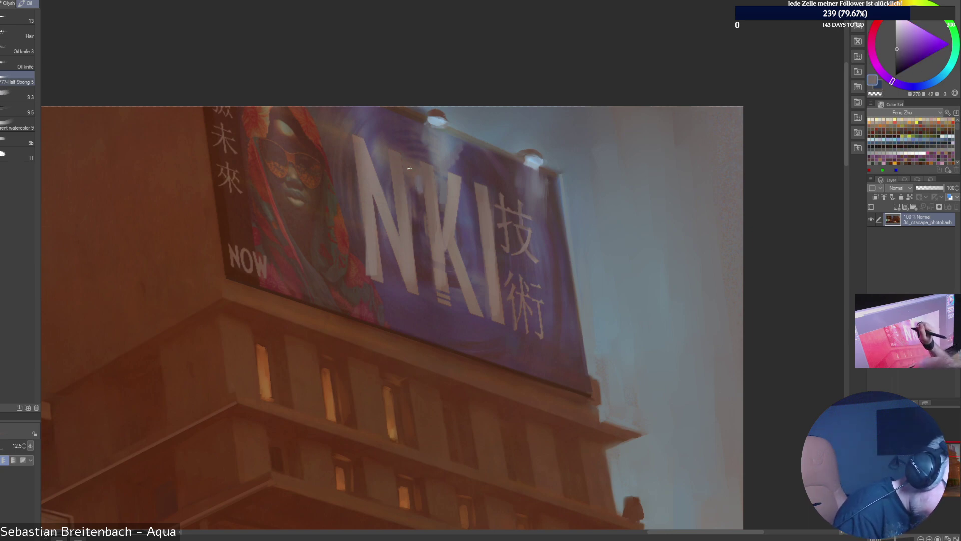
left_click(426, 170, "alt")
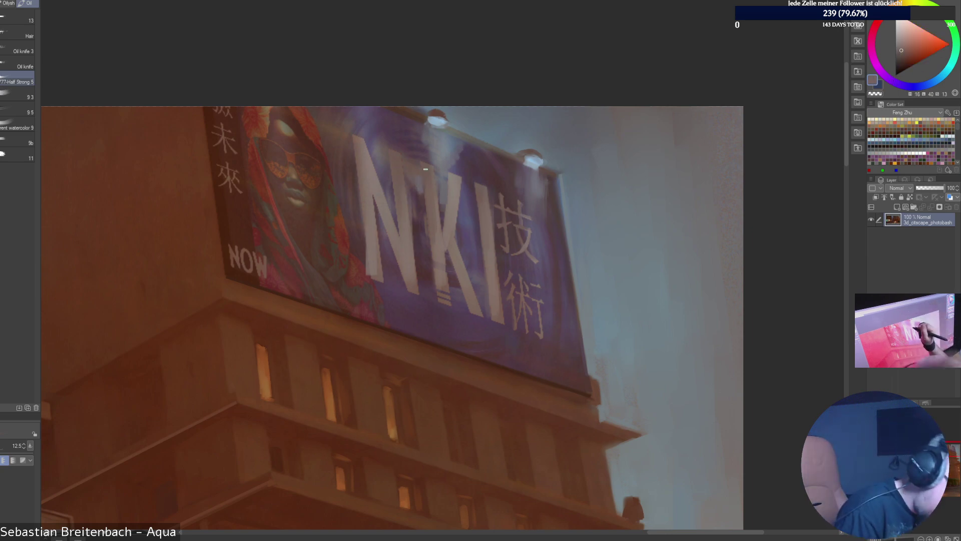
Touch up the letter K's stem and its striped lower end with sampled grey-browns at brush size 12.5.
left_click(429, 228, "alt")
left_click_drag(426, 218, 426, 237)
left_click(434, 233, "alt")
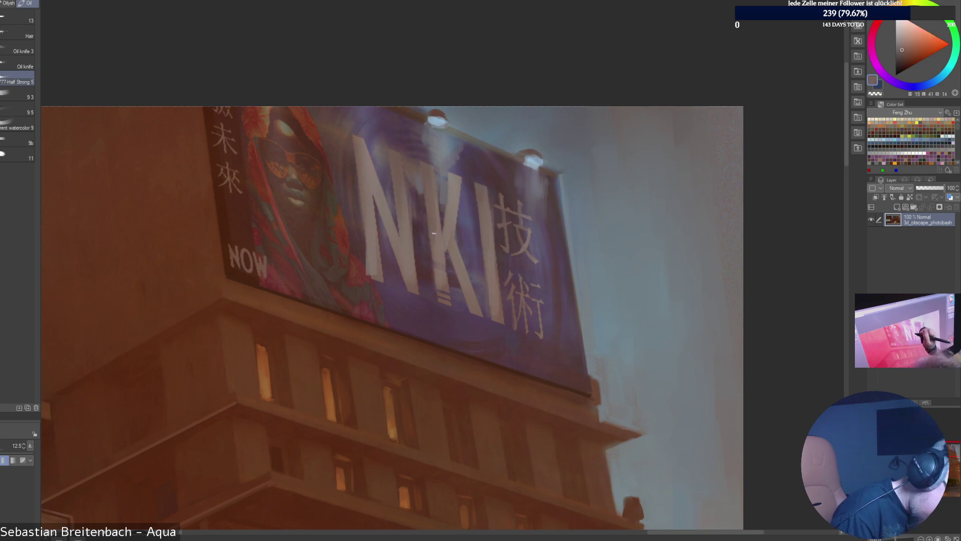
left_click(433, 233, "alt")
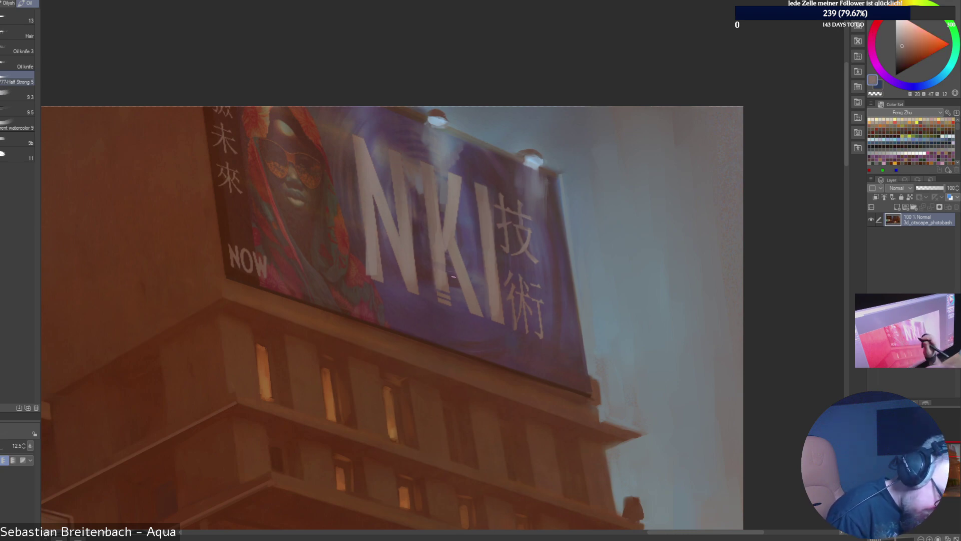
left_click(452, 298, "alt")
left_click(453, 302, "alt")
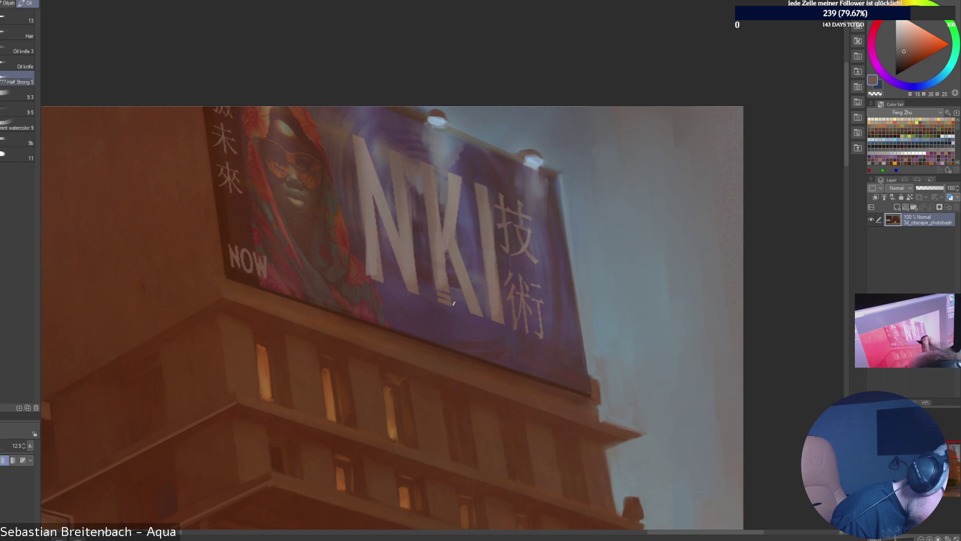
left_click(448, 244, "alt")
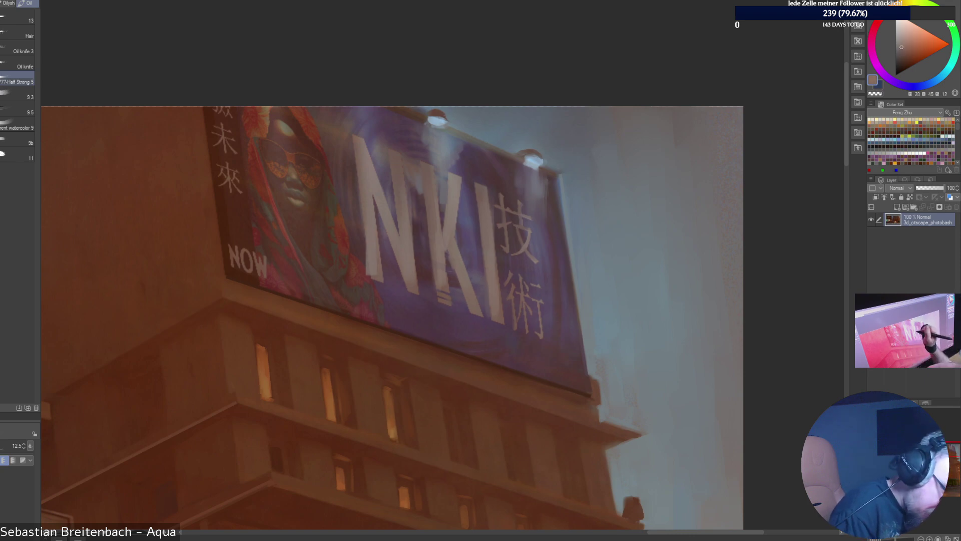
Clean the edges of the K's upper arm and stem with sampled purple and grey tones at brush size 12.5.
left_click(462, 177, "alt")
left_click(461, 186, "alt")
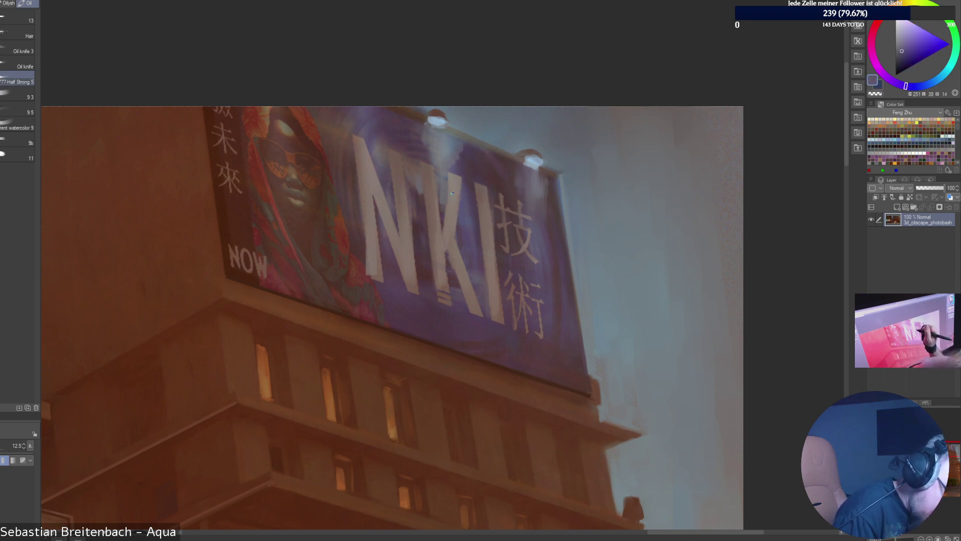
left_click(449, 176, "alt")
left_click(445, 234, "alt")
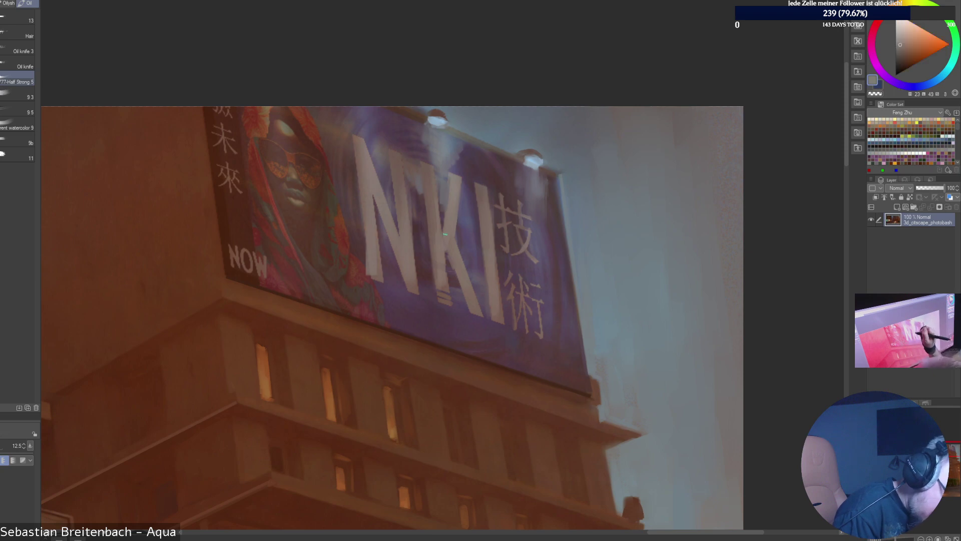
left_click(438, 234, "alt")
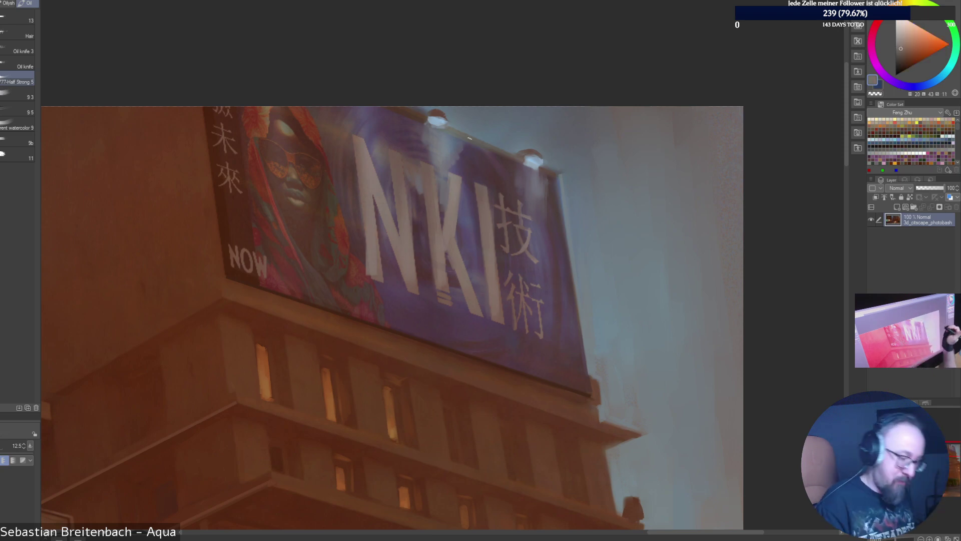
Refine the lower part of the N's left stroke and touch up the dark strip above NOW at brush size 12.5.
left_click_drag(378, 225, 381, 264)
left_click(385, 264, "alt")
left_click(253, 237, "alt")
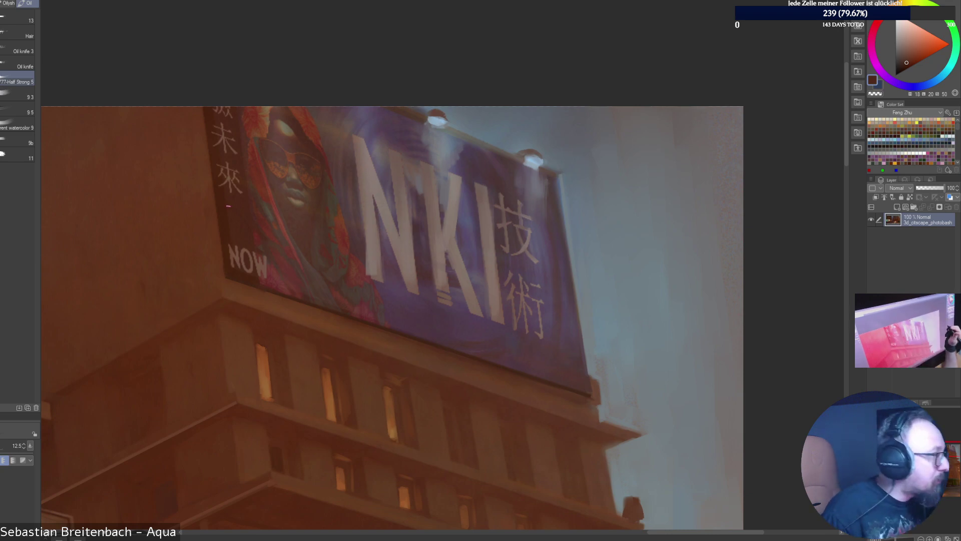
Blend the billboard background beside the lower Chinese character with sampled muted reds at brush size 20.
key("]")
key("]")
key("]")
left_click(561, 330, "alt")
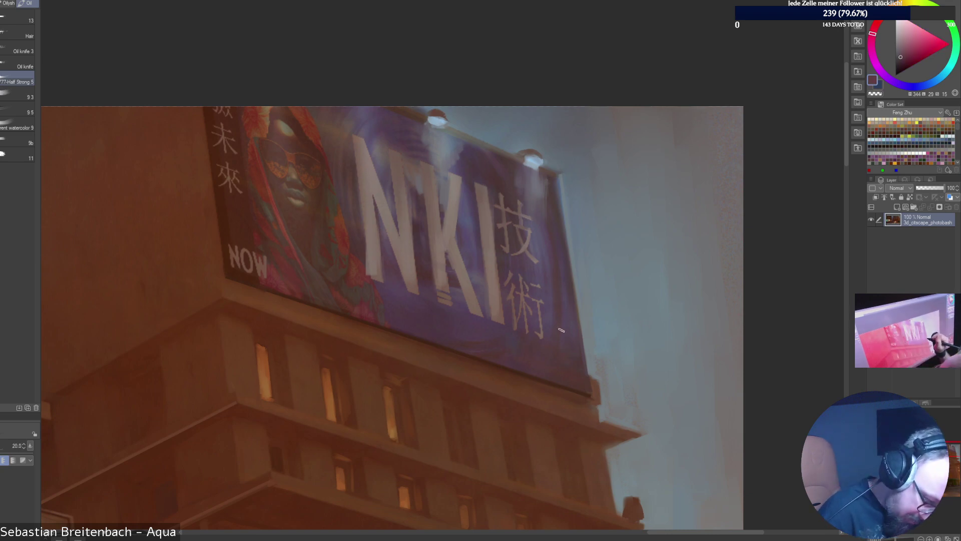
left_click(556, 334, "alt")
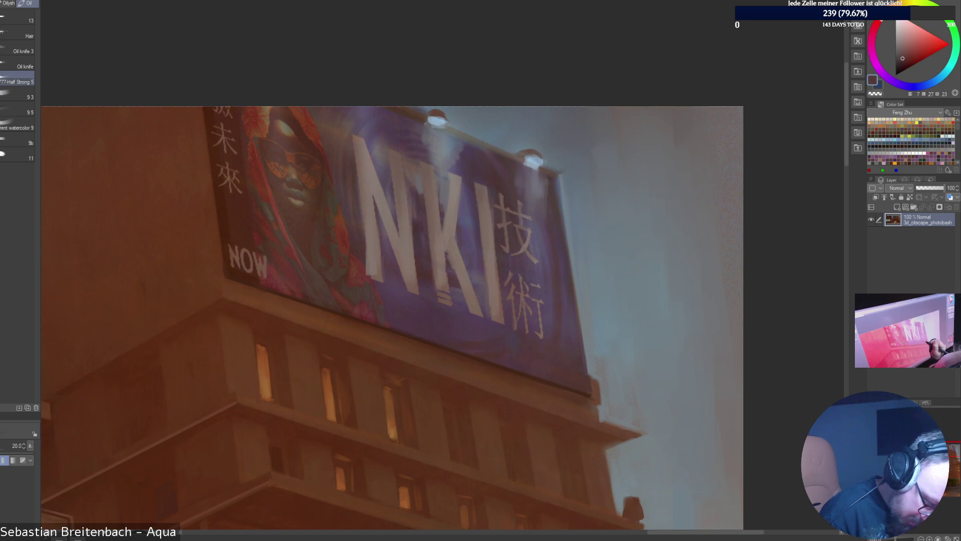
Even out the N's strokes, the area above the K's stem and the I's lower end with sampled greys at brush size 20.
left_click(366, 165, "alt")
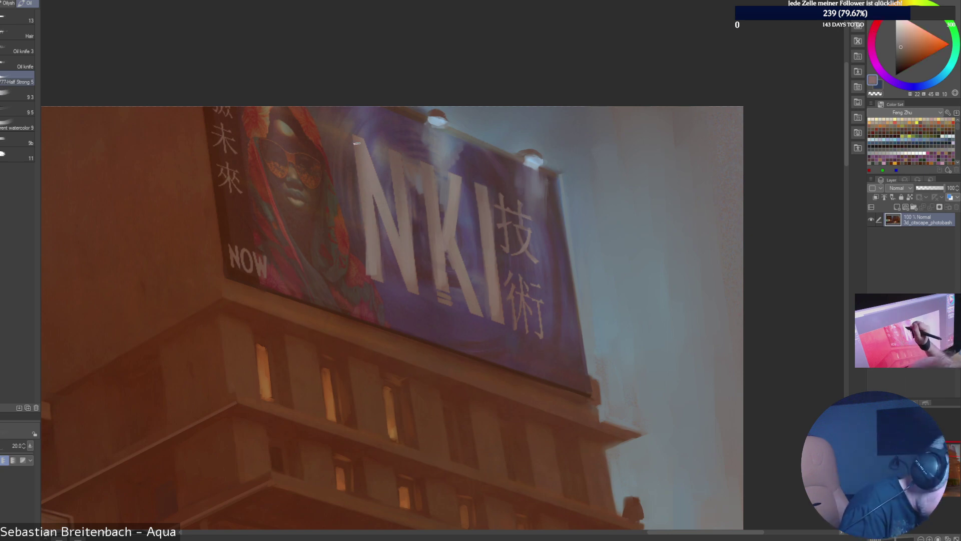
left_click_drag(355, 157, 356, 172)
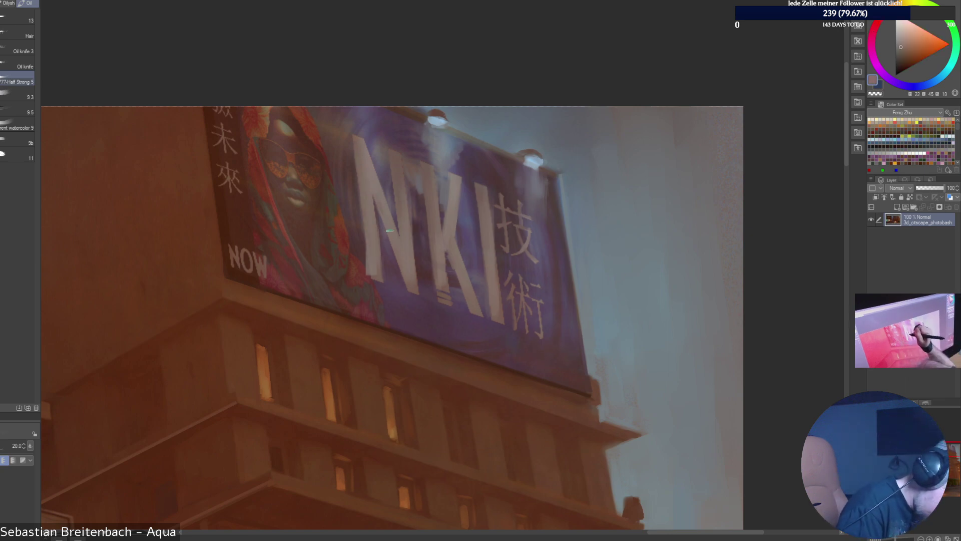
left_click(433, 235, "alt")
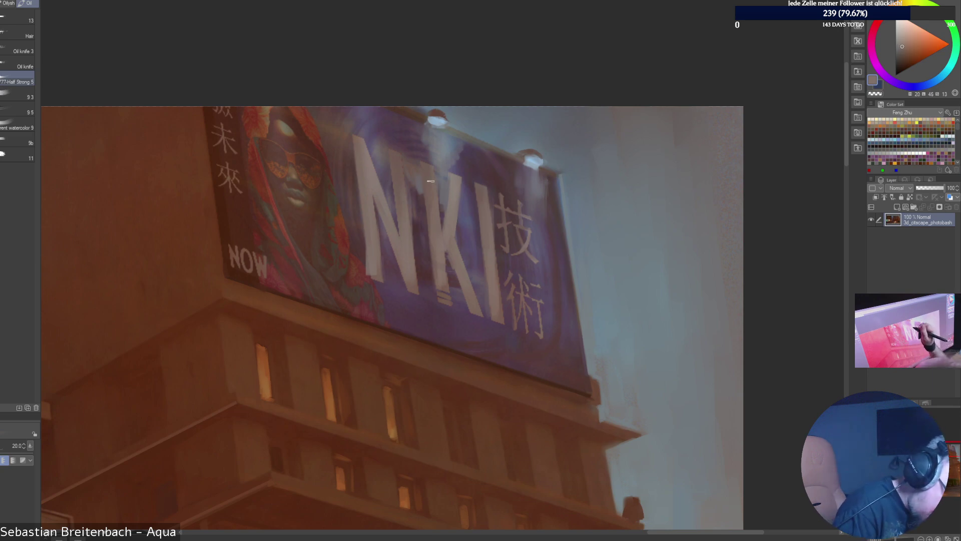
left_click_drag(401, 183, 399, 209)
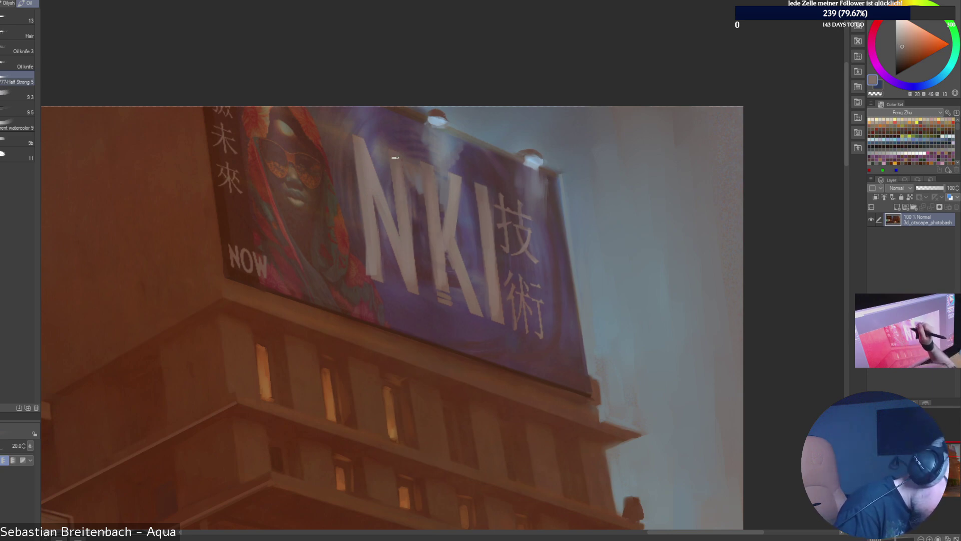
left_click_drag(390, 148, 405, 234)
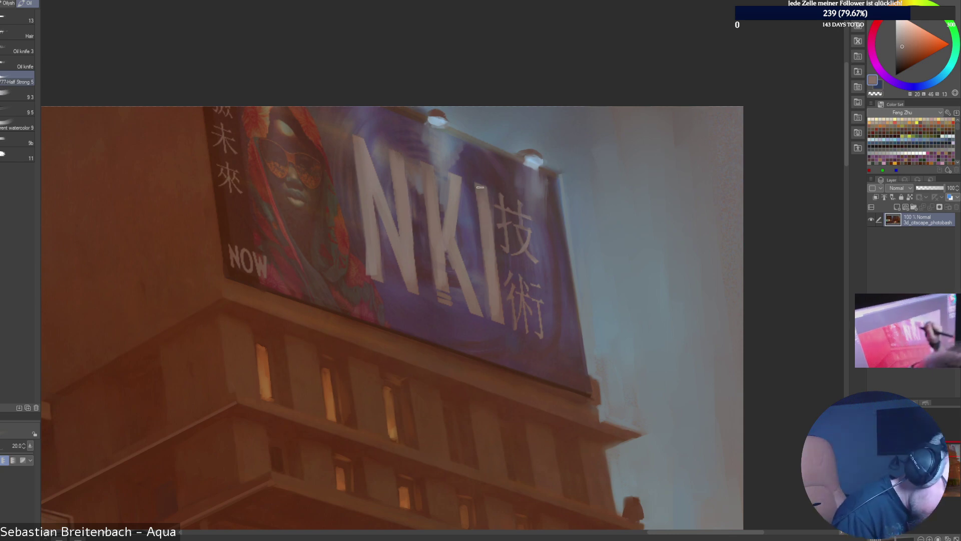
left_click_drag(497, 286, 499, 317)
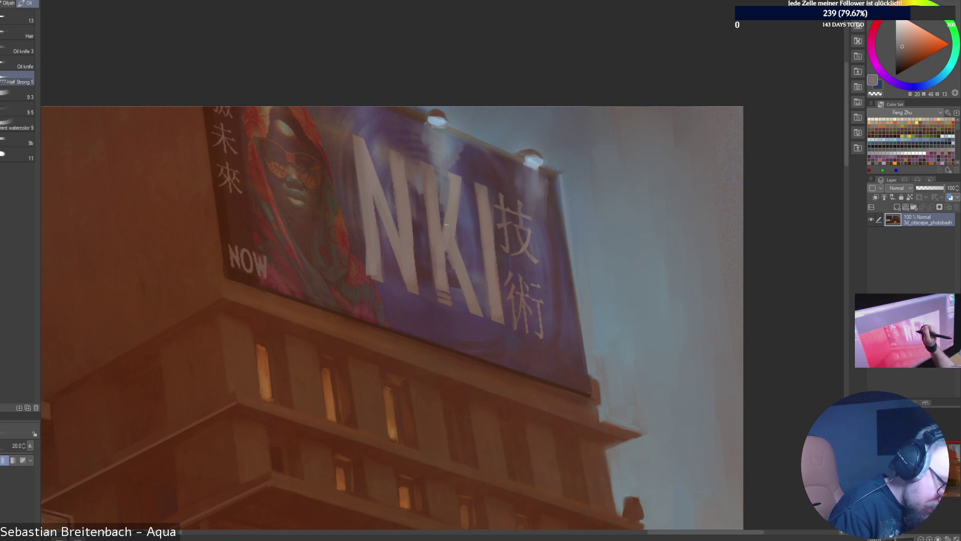
left_click_drag(425, 165, 427, 200)
Refine the billboard portrait's hood and forehead highlight with sampled reds, browns and greys at brush size 12.5.
key("bracketleft")
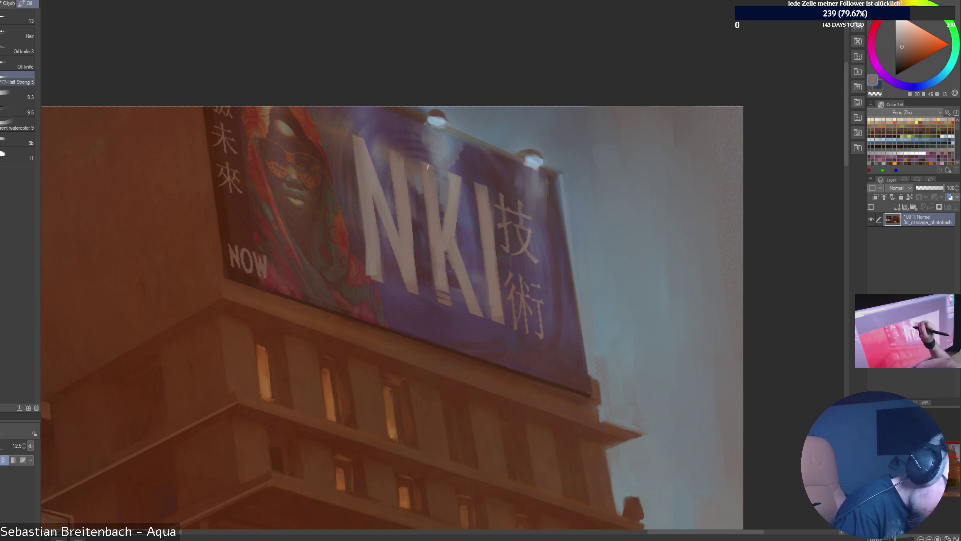
left_click(315, 132, "alt")
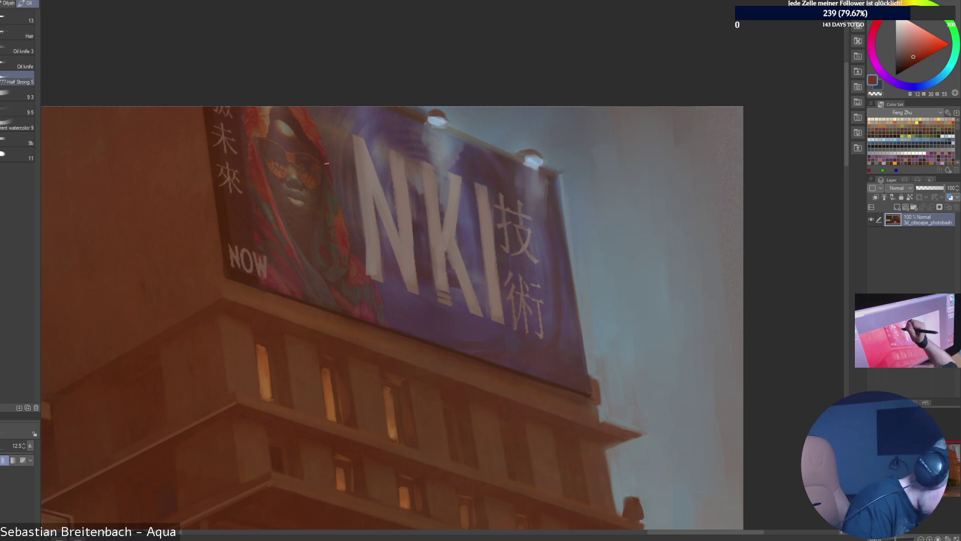
left_click(302, 146, "alt")
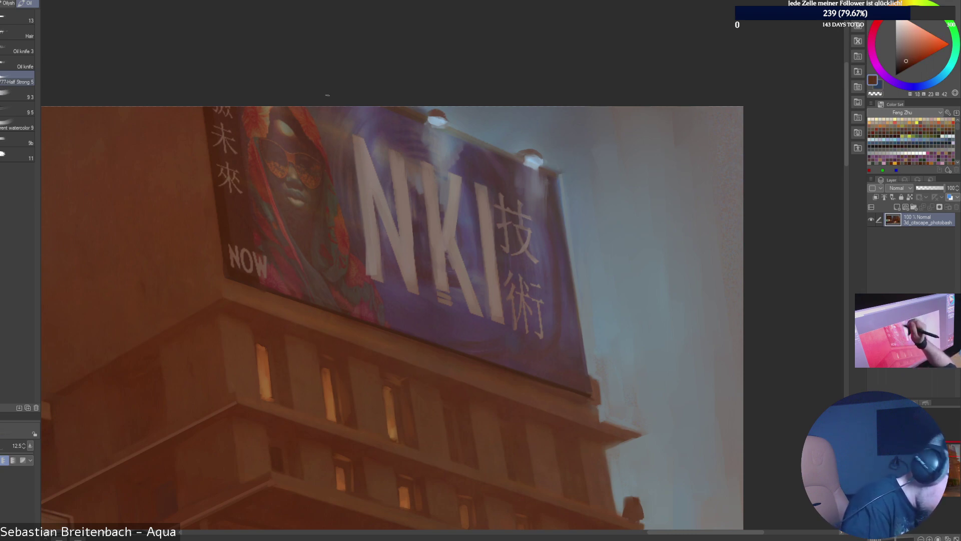
left_click(293, 129, "alt")
left_click_drag(286, 122, 293, 129)
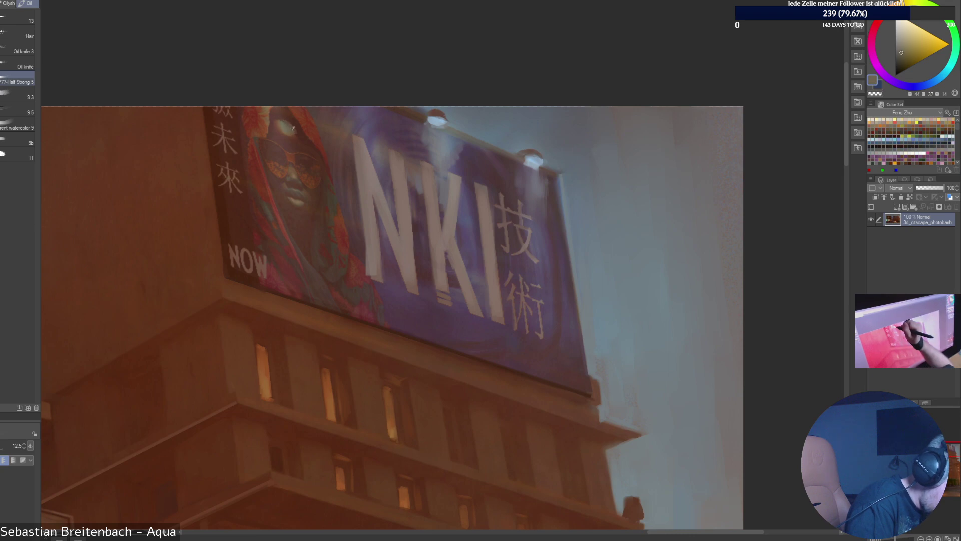
left_click(276, 112, "alt")
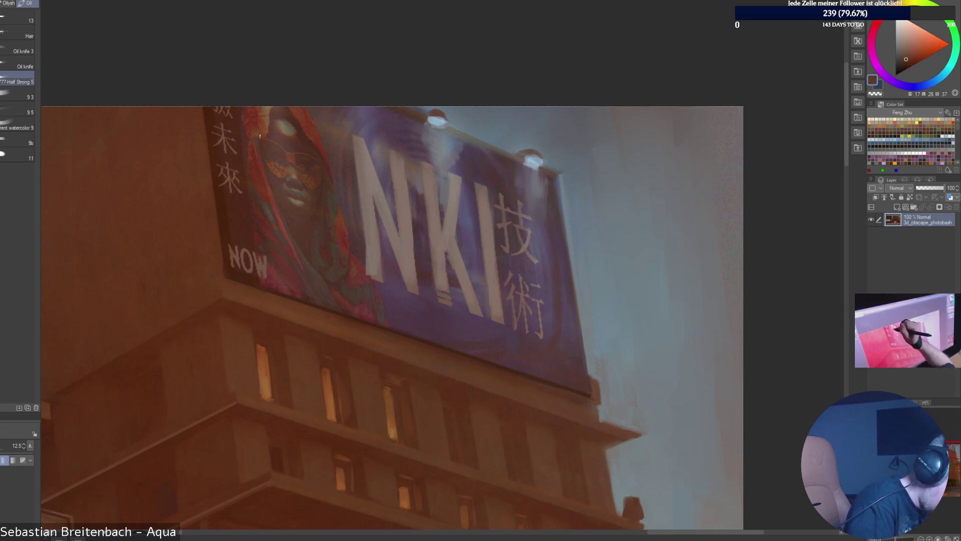
left_click(241, 134, "alt")
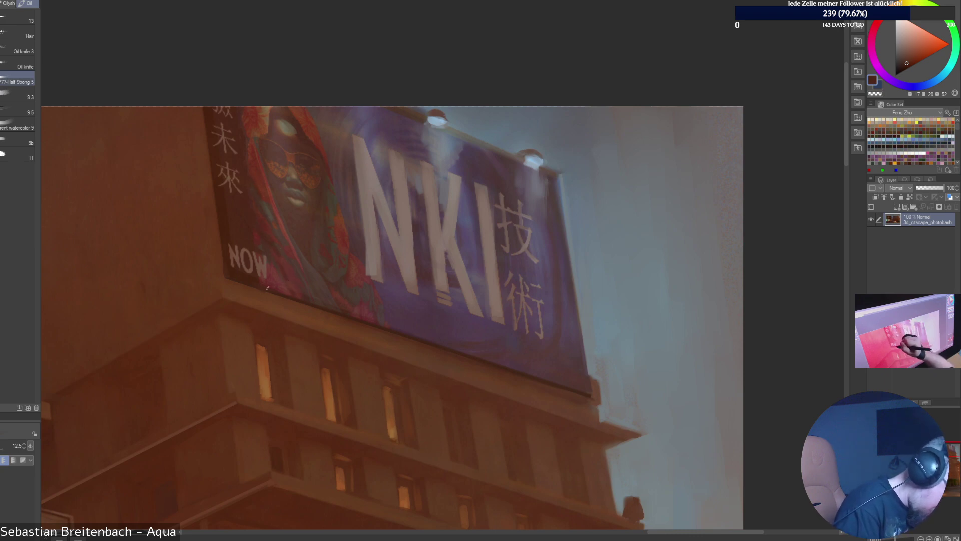
Sharpen the NOW lettering with sampled light brown at brush sizes 10 and 9.
left_click(246, 266, "alt")
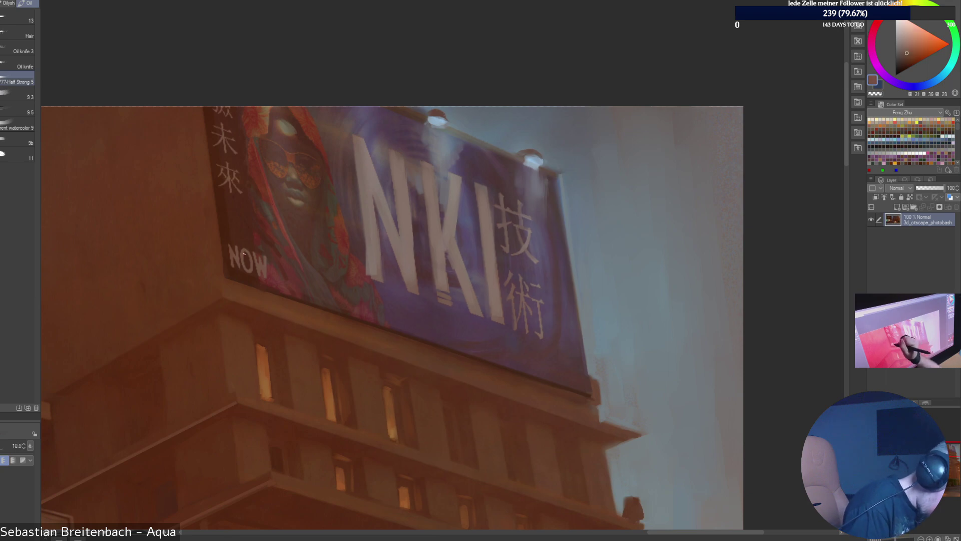
key("[")
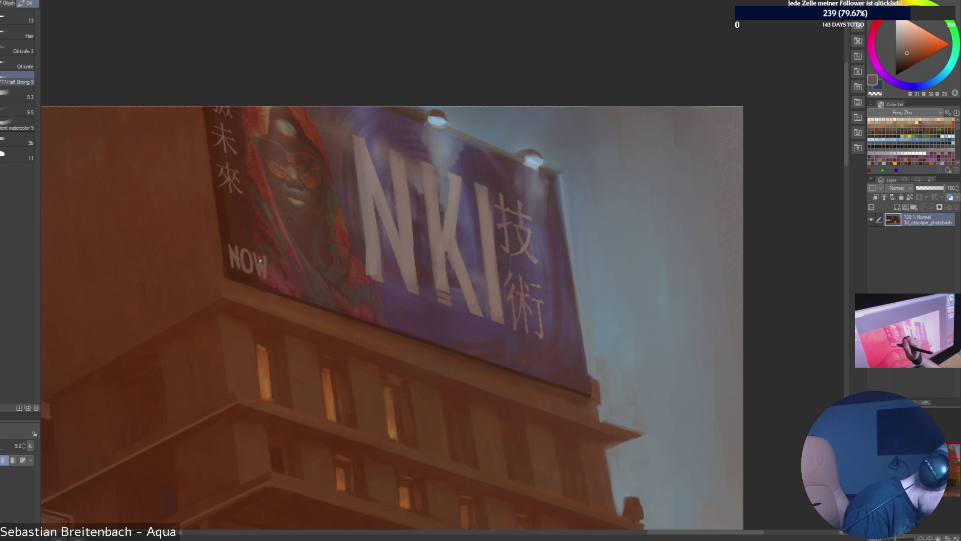
left_click_drag(255, 263, 260, 276)
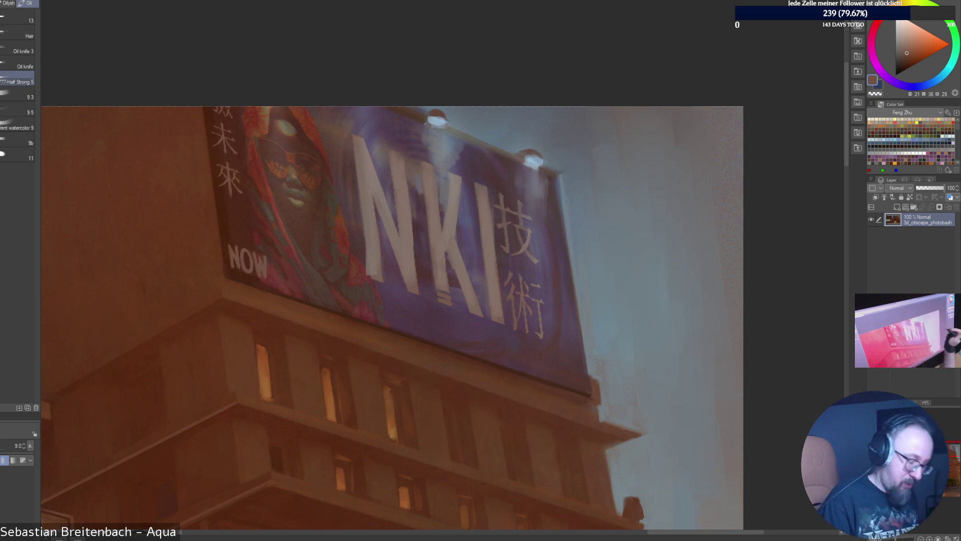
Simplify the portrait's neck and scarf folds with sampled dark reds and browns at brush sizes 12.5, 30 and 17.5.
left_click(413, 331, "alt")
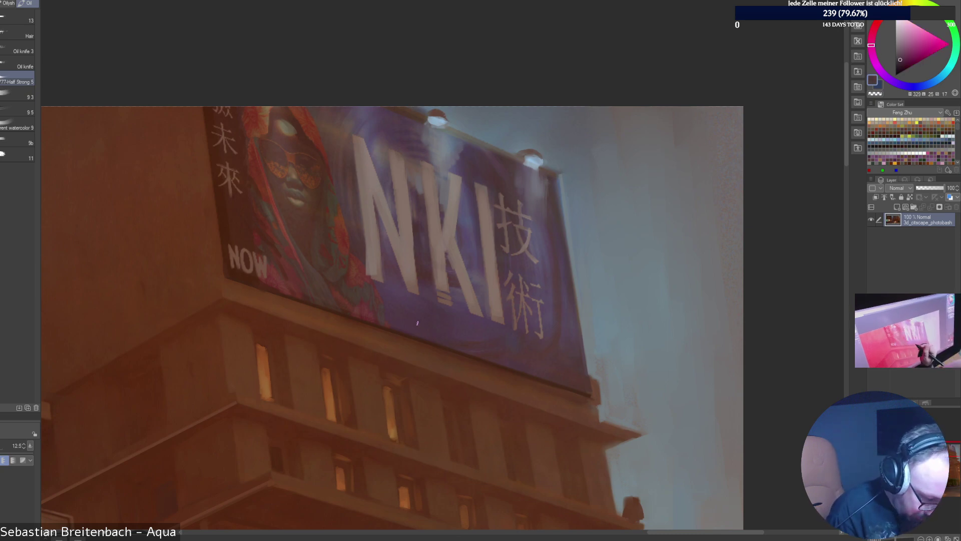
left_click(299, 266, "alt")
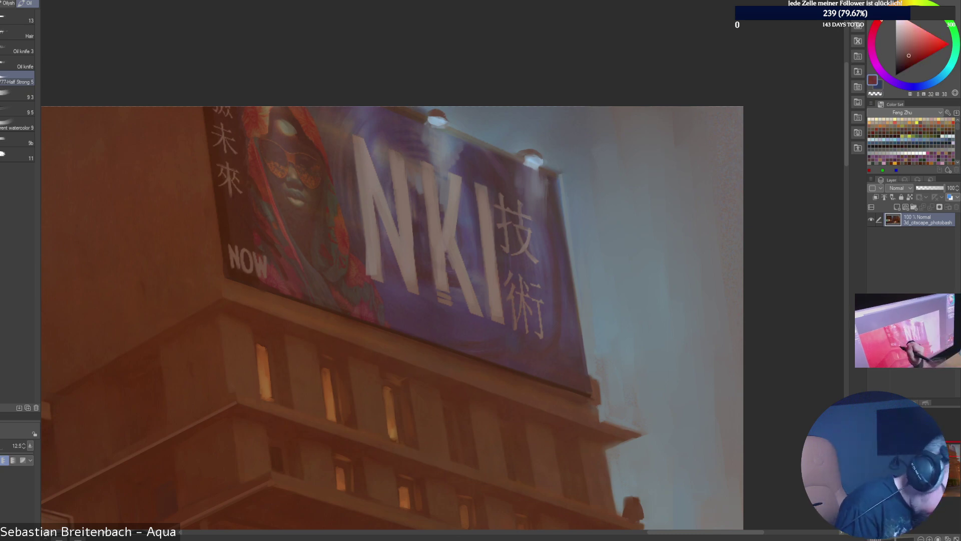
left_click(299, 242, "alt")
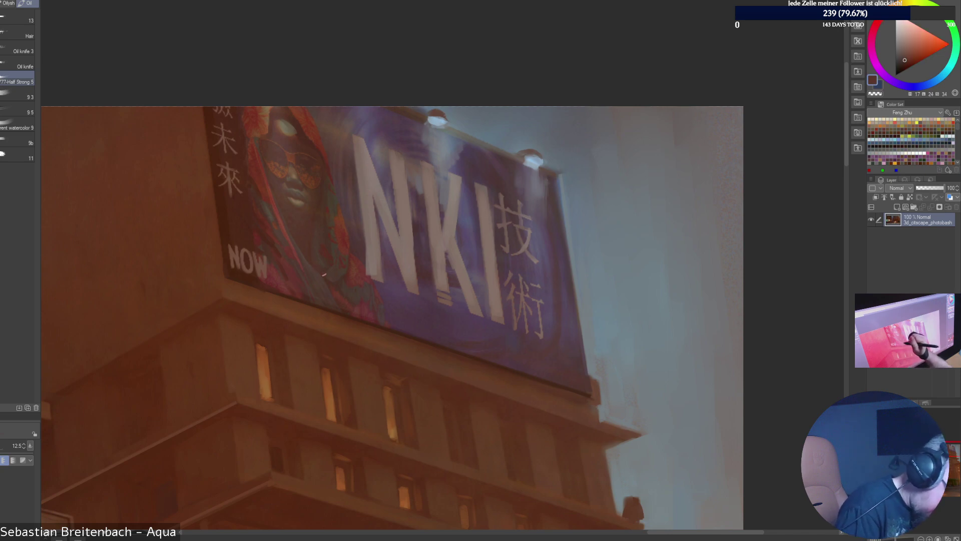
key("]")
key("]")
key("]")
key("]")
key("]")
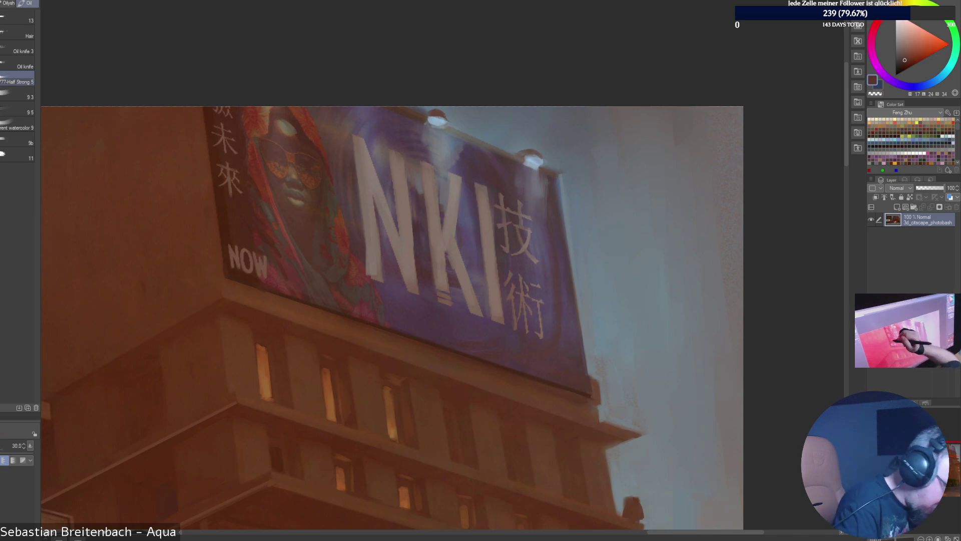
left_click(301, 236, "alt")
key("[")
key("[")
key("[")
left_click(324, 260, "alt")
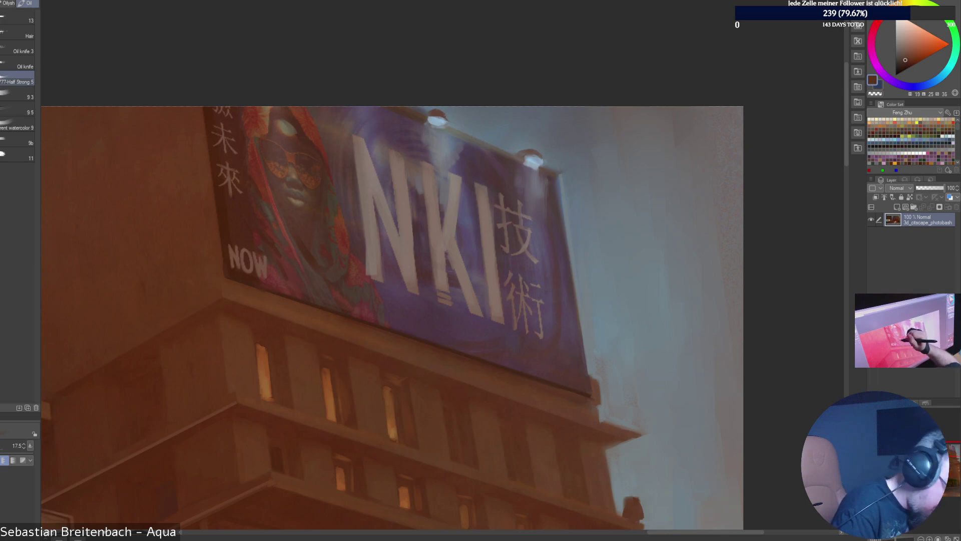
left_click(306, 241, "alt")
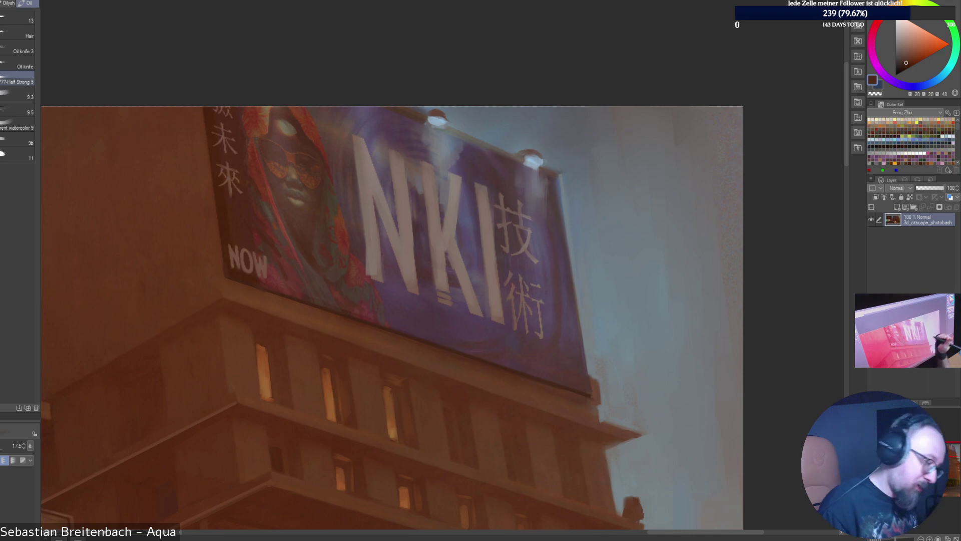
Touch up the upper part of the N's right stroke with sampled greys at brush size 17.5.
left_click(389, 177, "alt")
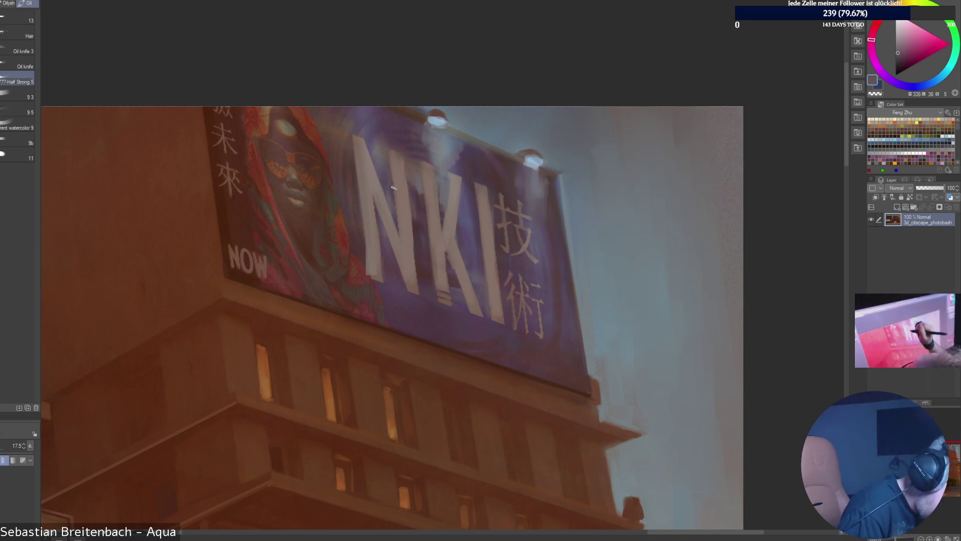
left_click(395, 201, "alt")
left_click_drag(393, 187, 395, 200)
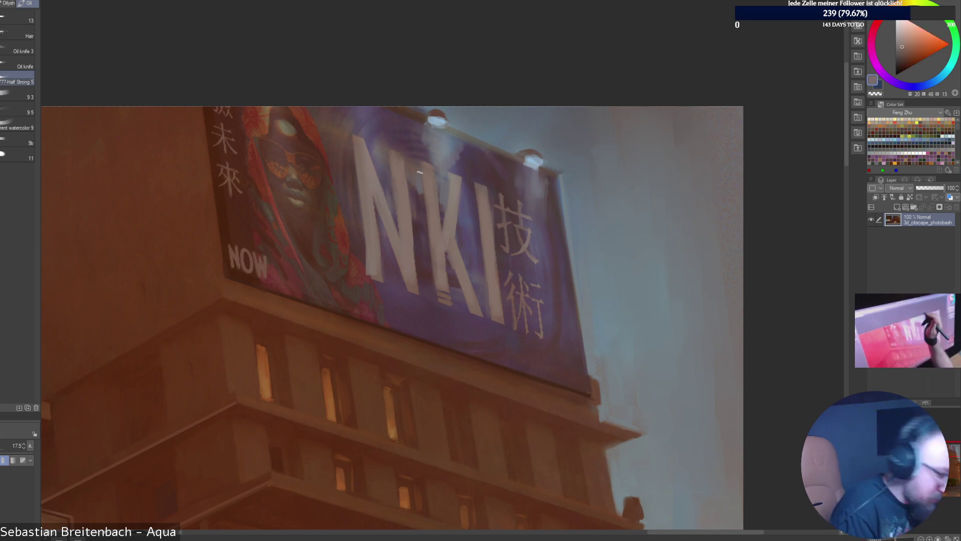
Fit the whole painting in view and enlarge the brush to size 50.
key("ctrl+0")
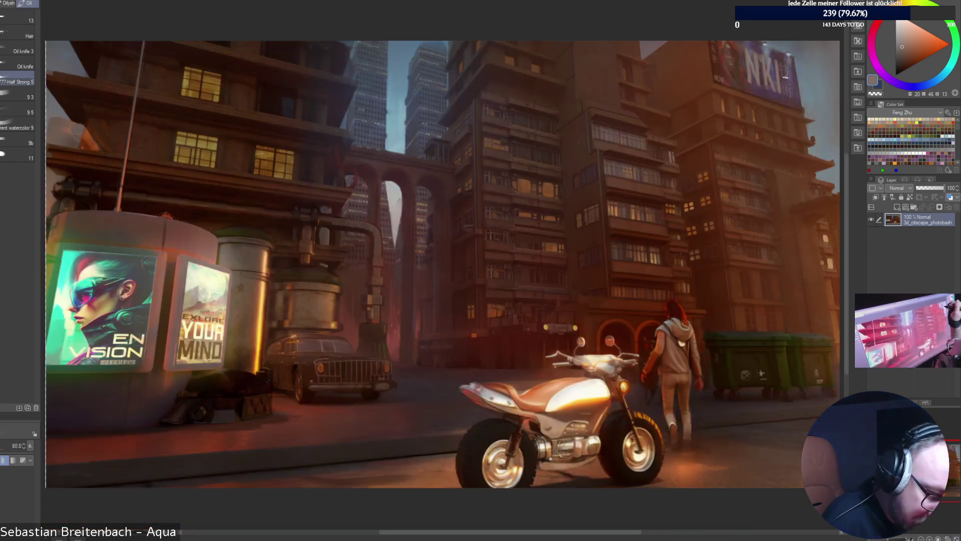
key("bracketright")
key("bracketright")
key("bracketright")
key("bracketright")
key("bracketright")
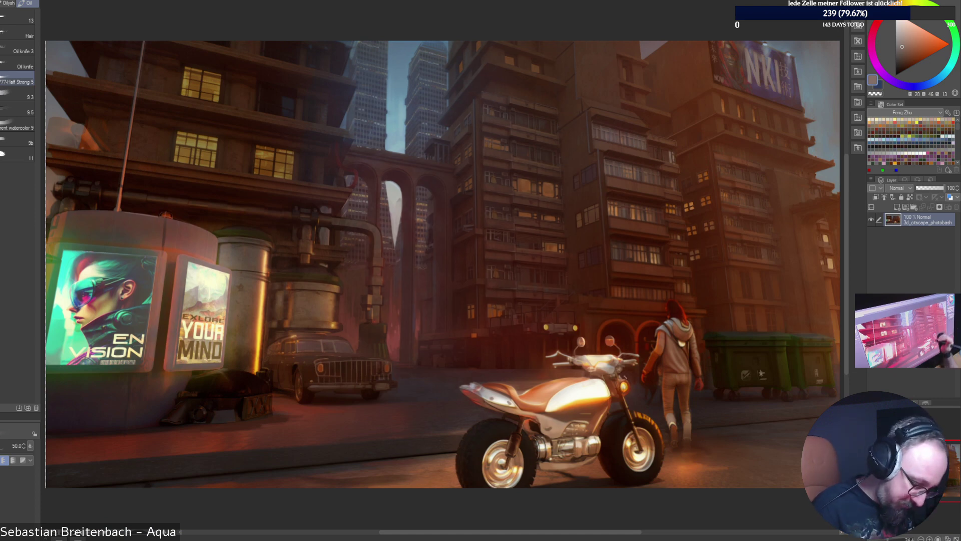
Touch up the parked car's front fender and wheel area with sampled near-black and dark tones at brush size 25.
key("bracketleft")
key("bracketleft")
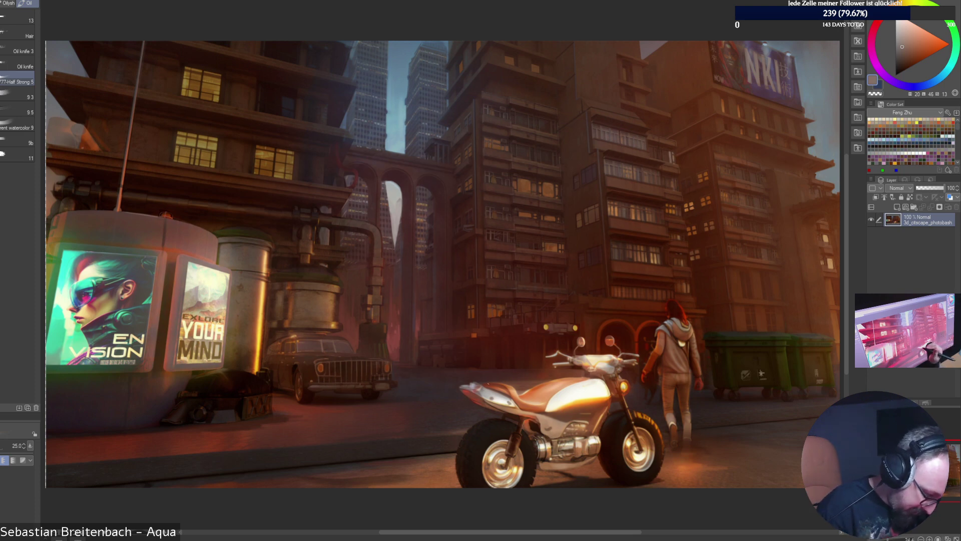
left_click(293, 386, "alt")
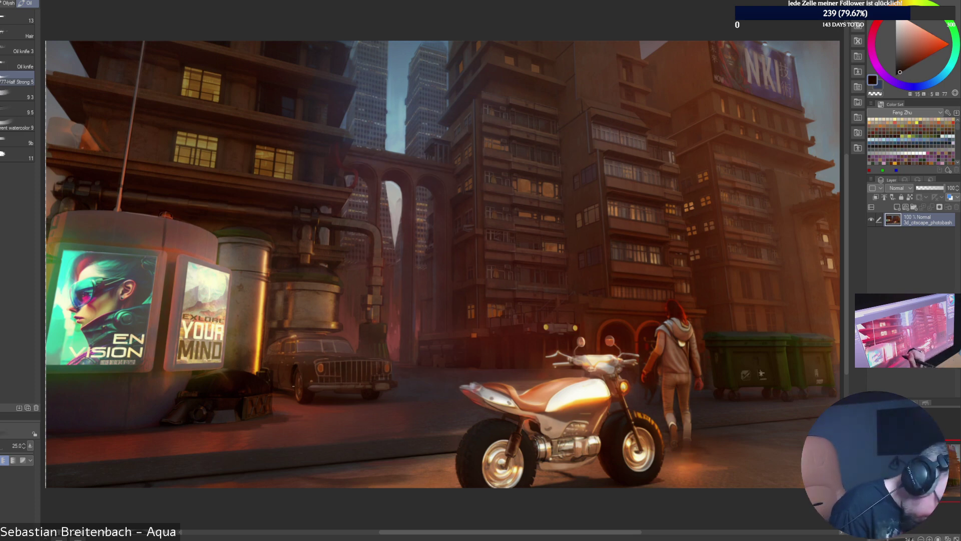
right_click(309, 368)
left_click(309, 368)
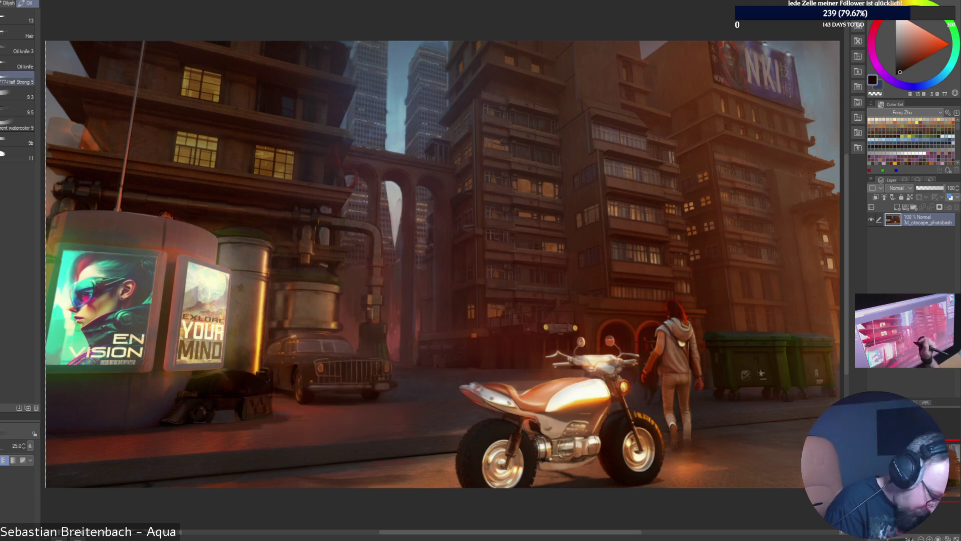
left_click(314, 367, "alt")
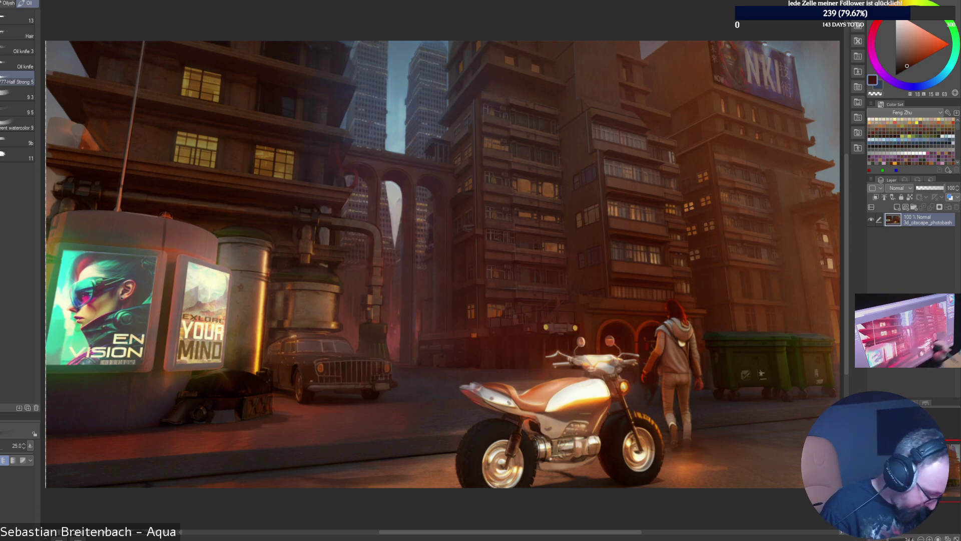
Sample the reddish brown at the YOUR MIND poster's lower edge and change the paint colour to a golden yellow.
left_click(194, 365, "alt")
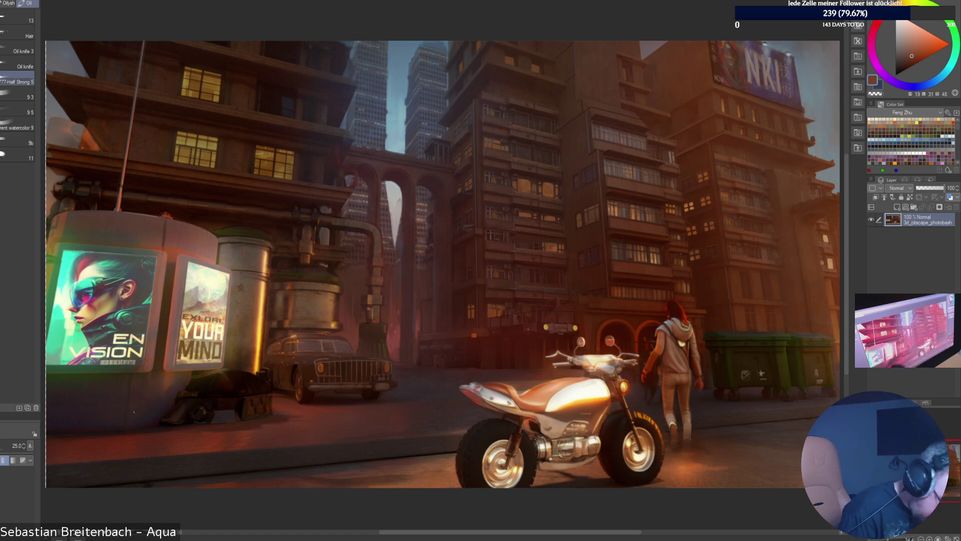
left_click(937, 40)
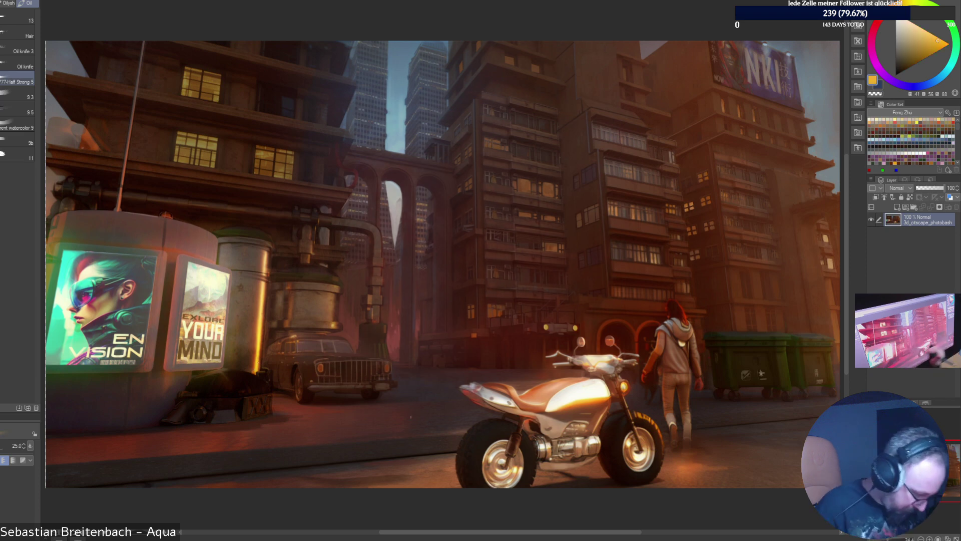
Touch up the edge between the dark pillar and pink haze behind the pipe, using colours sampled from both areas.
left_click(350, 385, "alt")
left_click(902, 70)
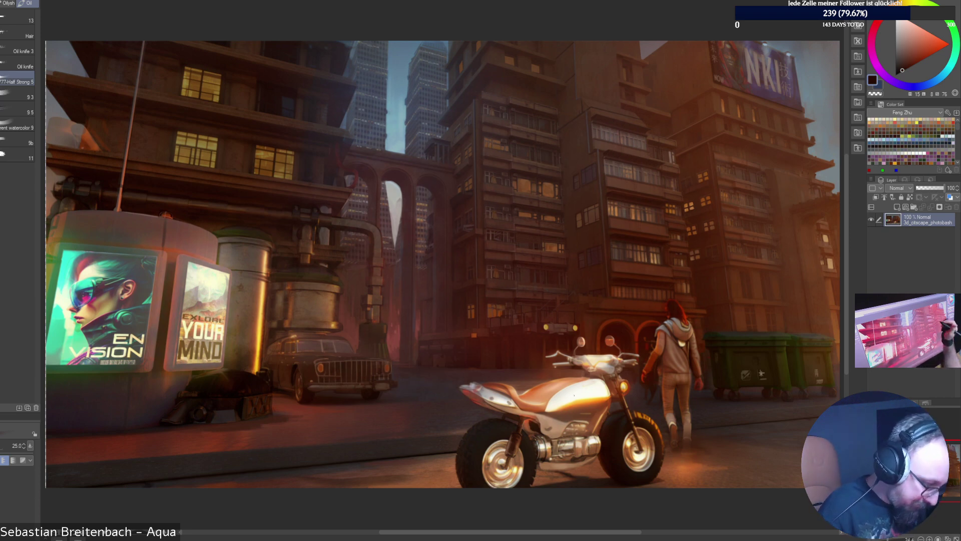
left_click(397, 340, "alt")
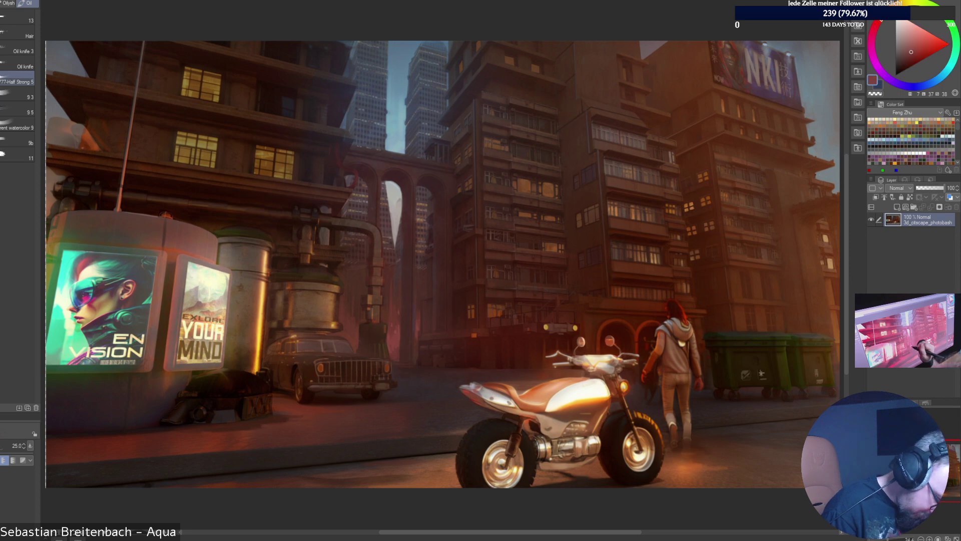
key("ctrl+alt+0")
left_click_drag(575, 450, 650, 168)
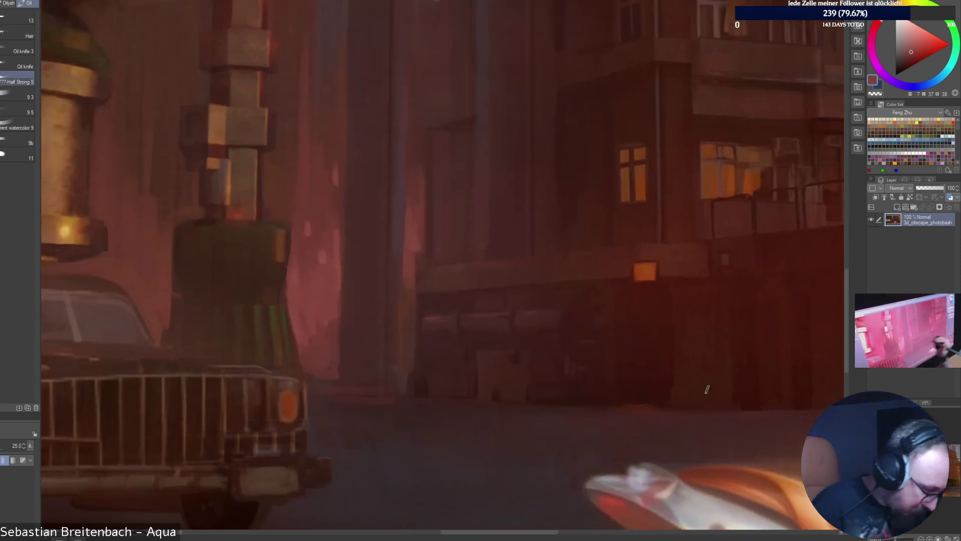
left_click(345, 248, "alt")
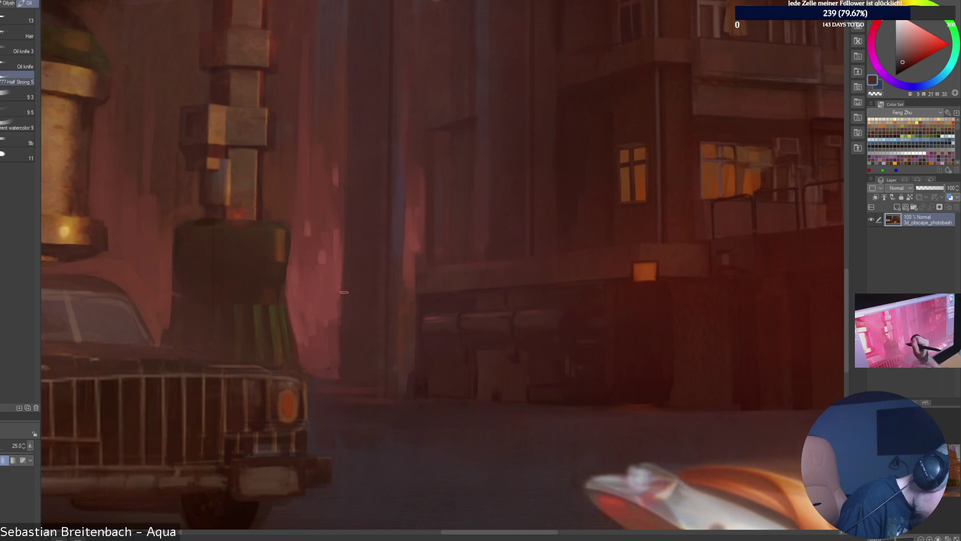
left_click(338, 277, "alt")
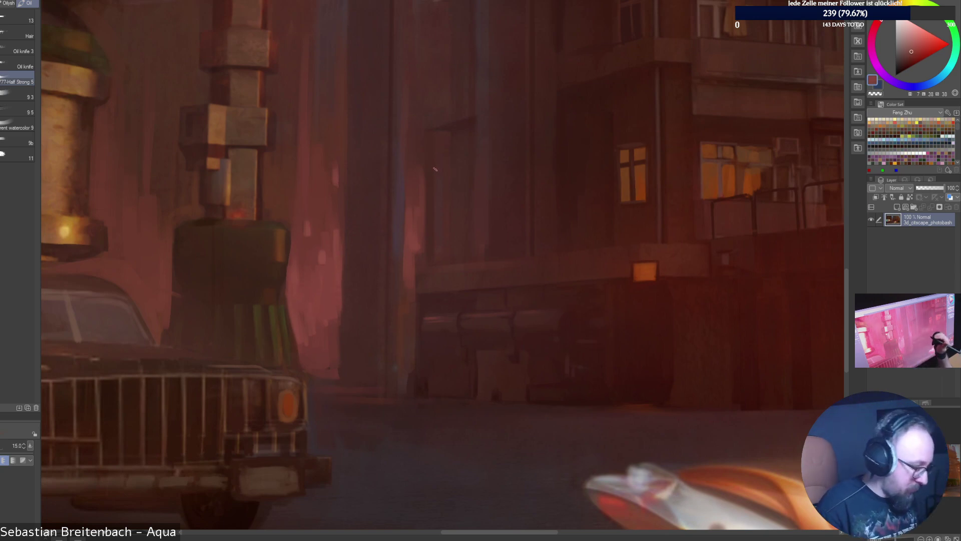
Sharpen the lower vertical pipe's shadowed edge with its sampled dark red, reducing the brush size to 9.
left_click(271, 151, "alt")
key("bracketleft")
key("bracketleft")
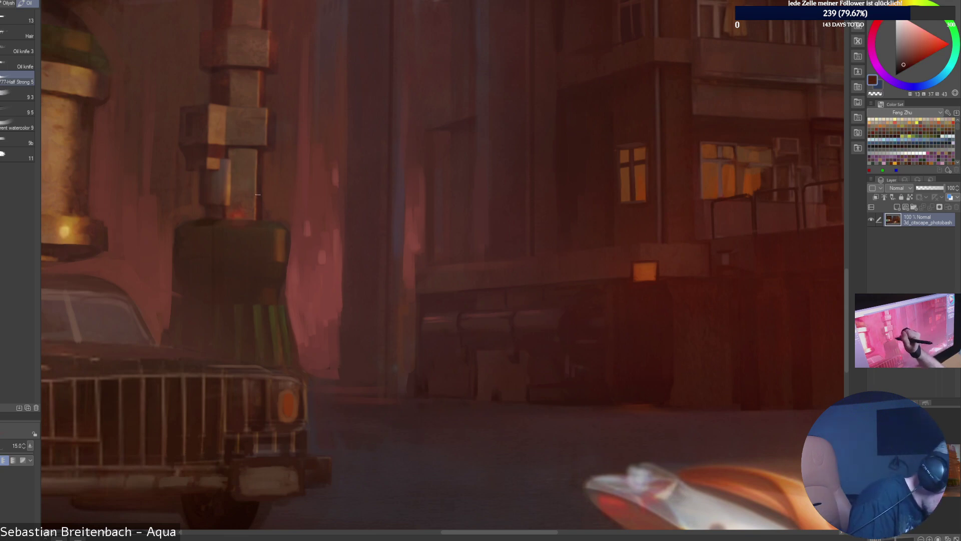
key("bracketleft")
key("bracketleft")
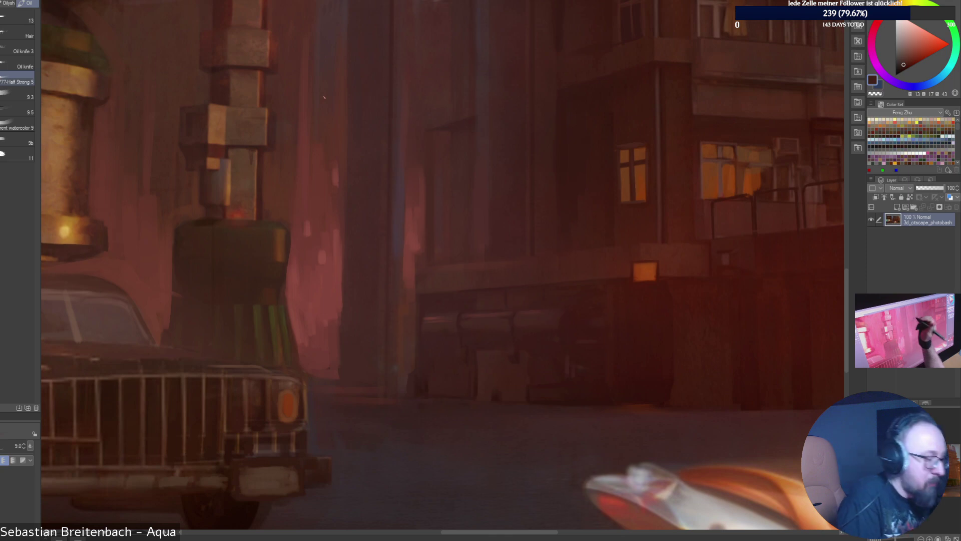
Refine the orange highlight and adjoining edge of the green pipe base with sampled colours and a size 10 brush.
left_click(278, 246, "alt")
key("bracketright")
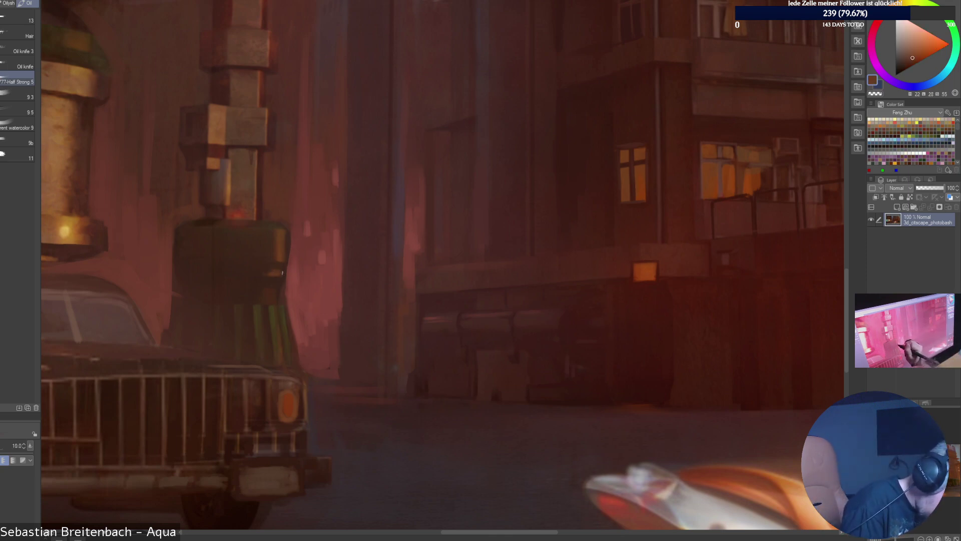
left_click(289, 249, "alt")
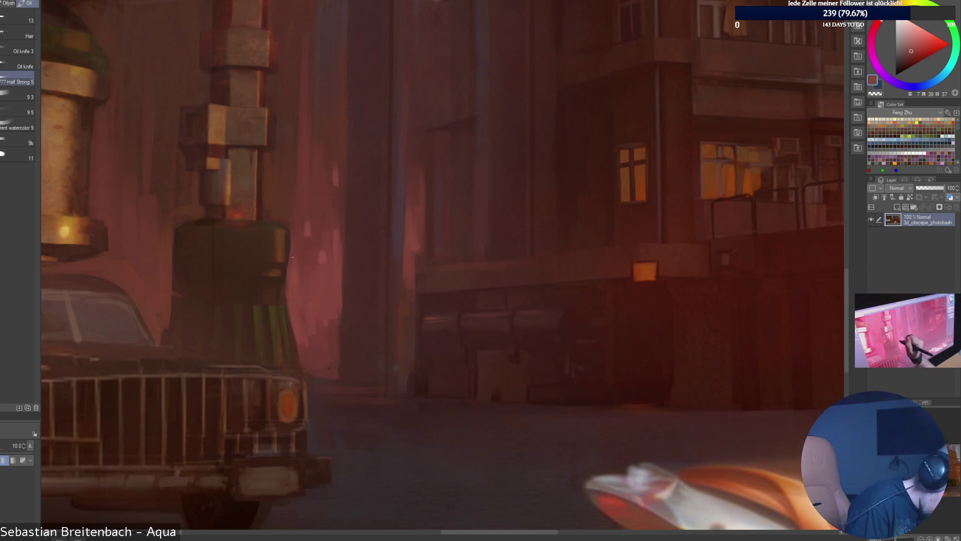
left_click(279, 228, "alt")
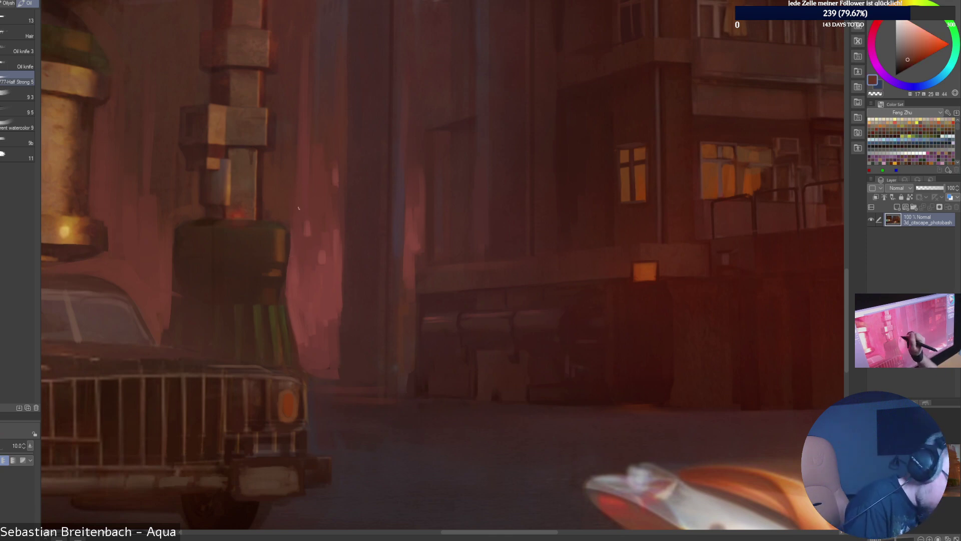
left_click(270, 225, "alt")
Define the green base's top rim and notched side beside the car using sampled dark green and background red.
left_click(245, 235, "alt")
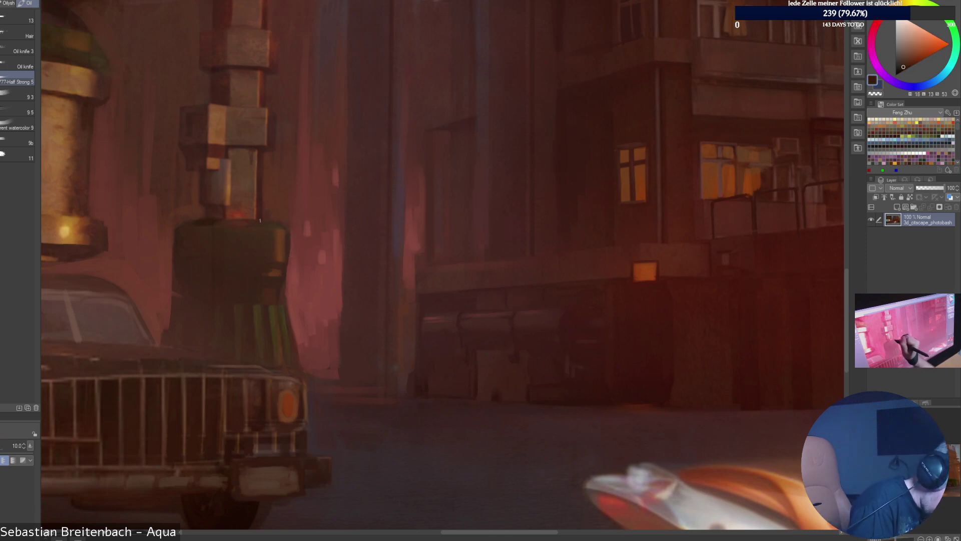
mouse_move(260, 219)
left_mouse_down()
mouse_move(229, 220)
mouse_move(257, 219)
left_mouse_up()
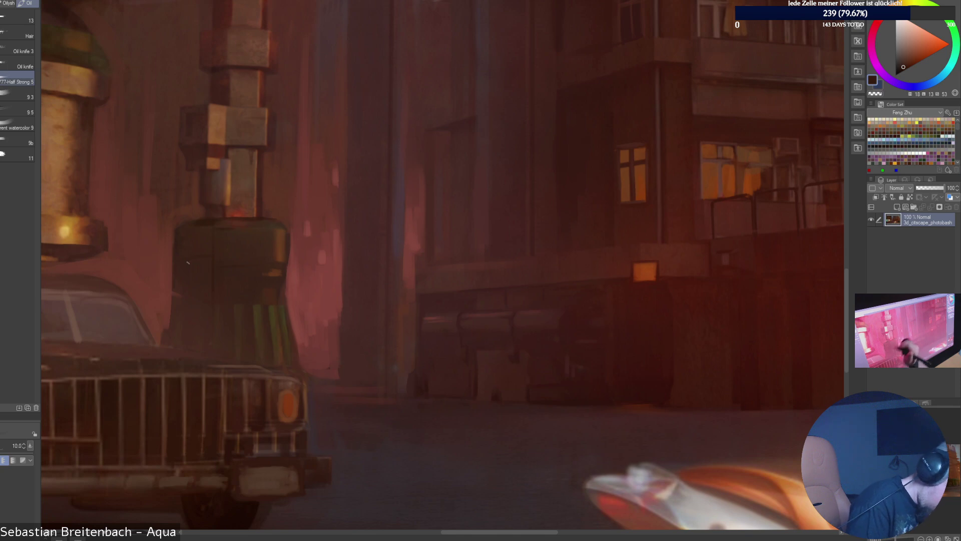
left_click(180, 294, "alt")
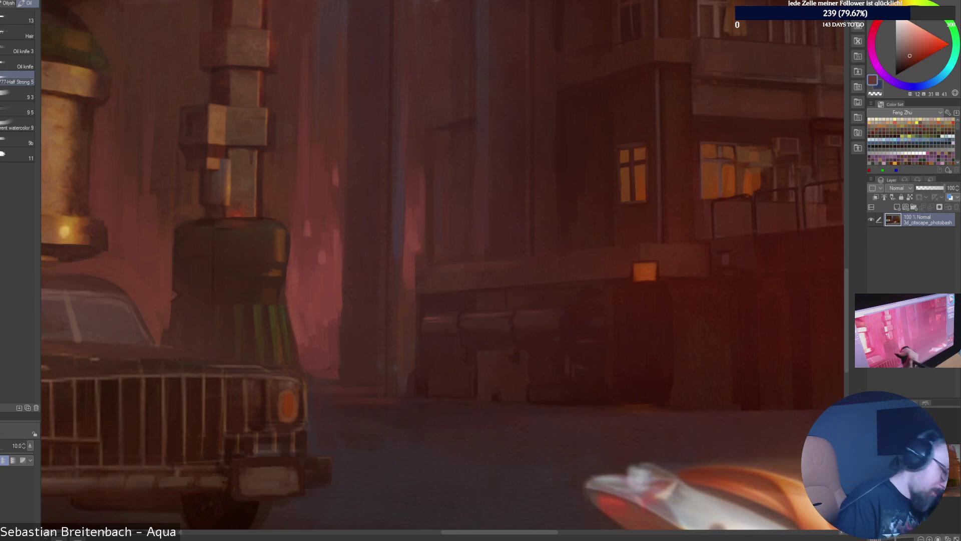
left_click(210, 350, "alt")
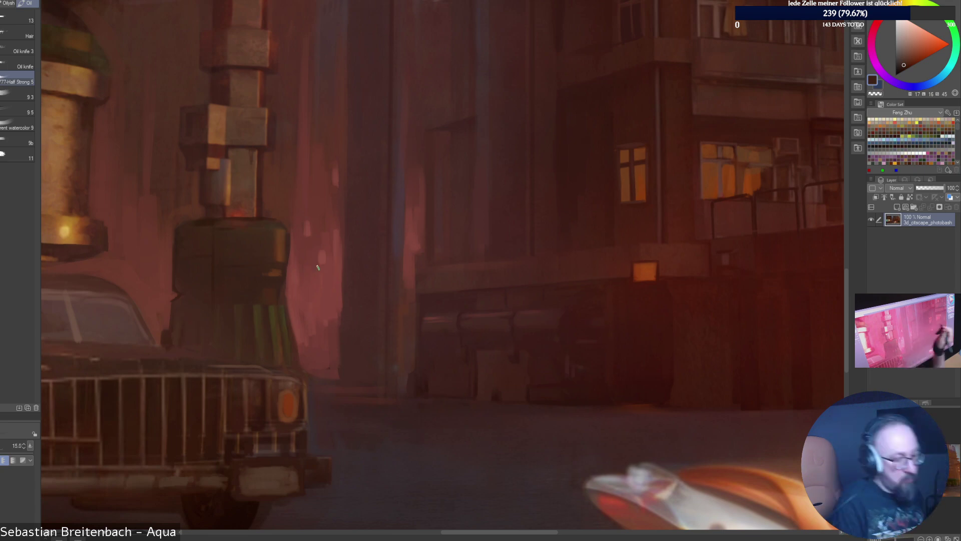
Sample the dark tone between the pipe's clamps and reduce the brush size to 6 for fine pipe detail.
left_click(227, 144, "alt")
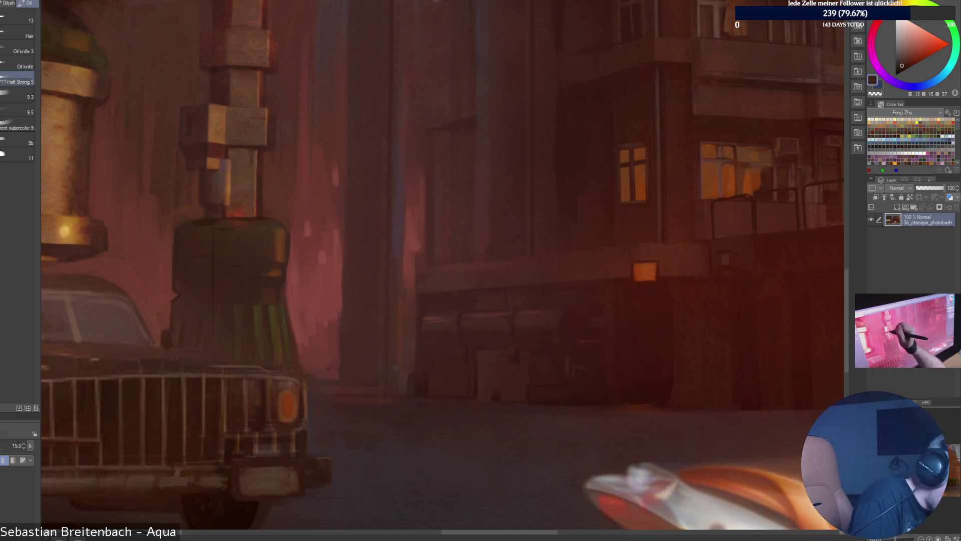
key("bracketleft")
key("bracketleft")
key("bracketleft")
key("bracketleft")
key("bracketleft")
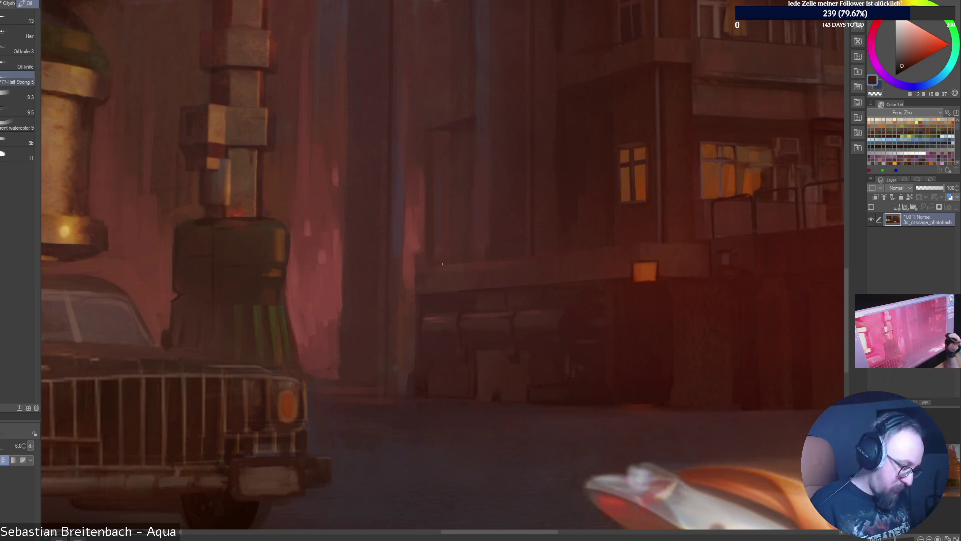
Sample the dark building base, window frame and street tones for touch-ups around the background building.
left_click(506, 293, "alt")
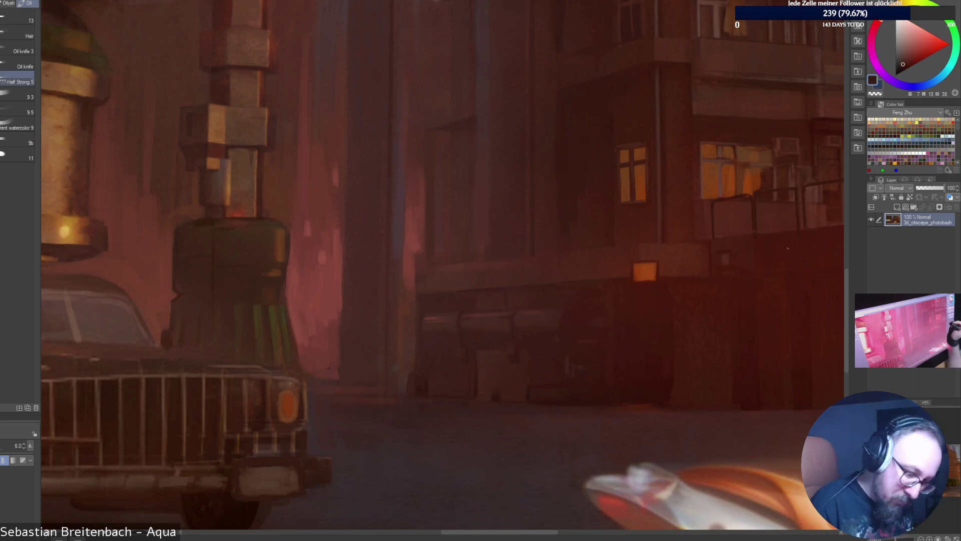
left_click(629, 161, "alt")
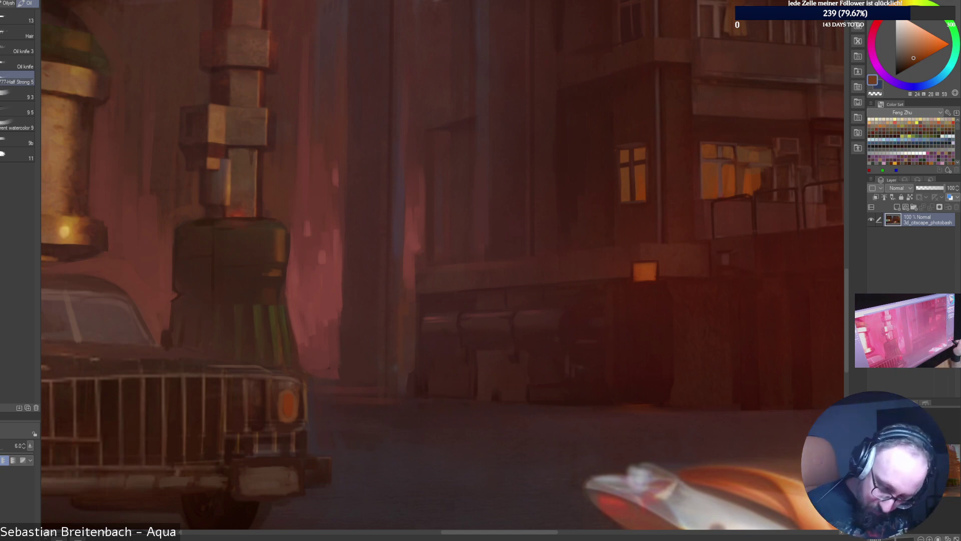
left_click(683, 465, "alt")
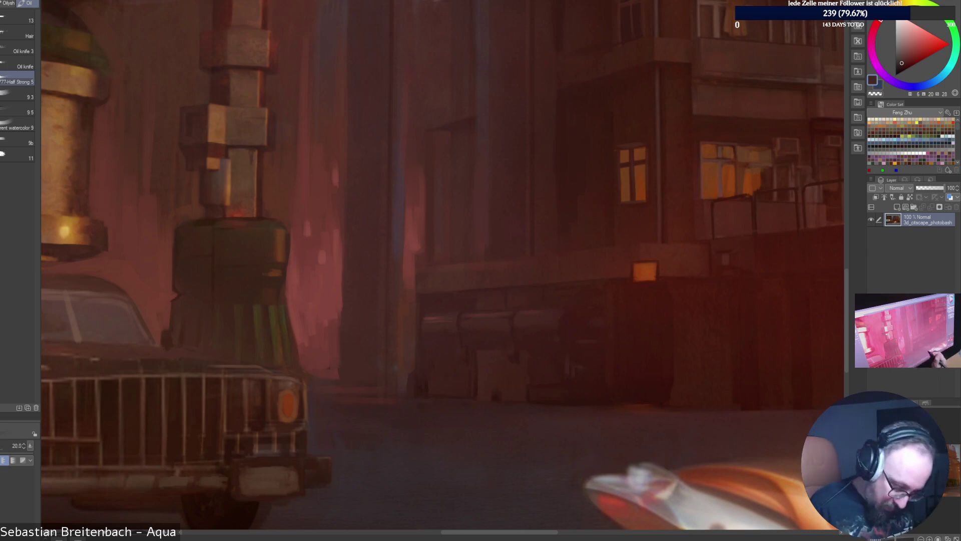
Repaint the dark lower grille and its light horizontal bar beneath the car's headlight nearest the green base.
left_click(307, 453, "alt")
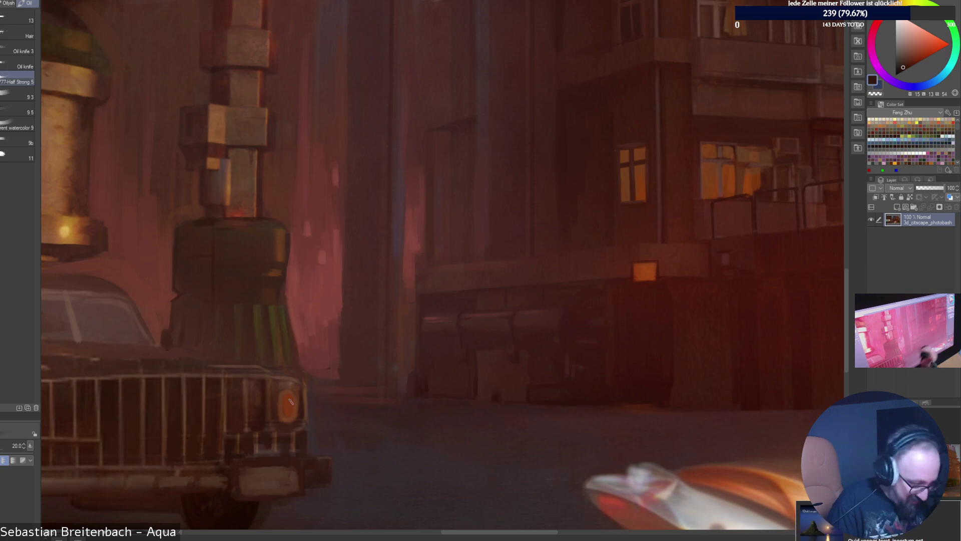
left_click(230, 444, "alt")
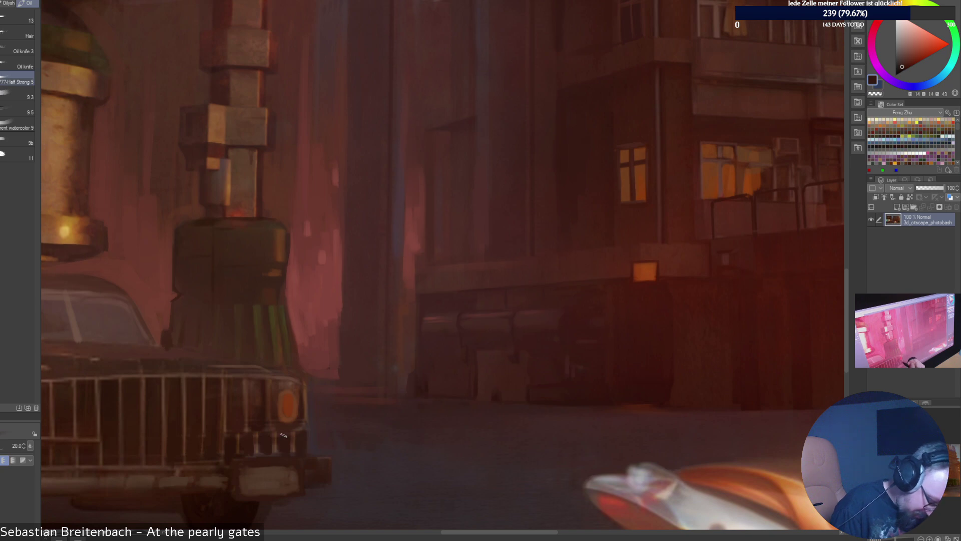
left_click(274, 447, "alt")
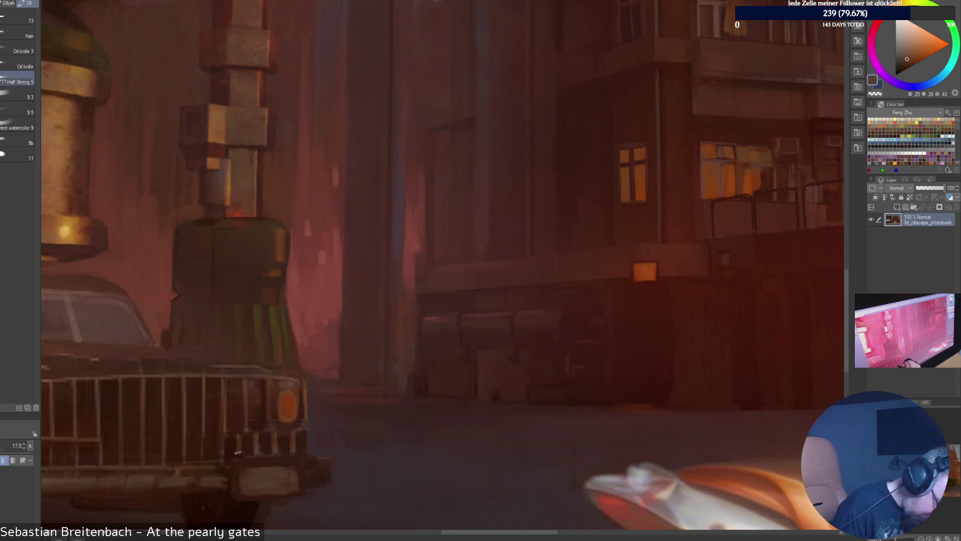
left_click_drag(230, 432, 303, 433)
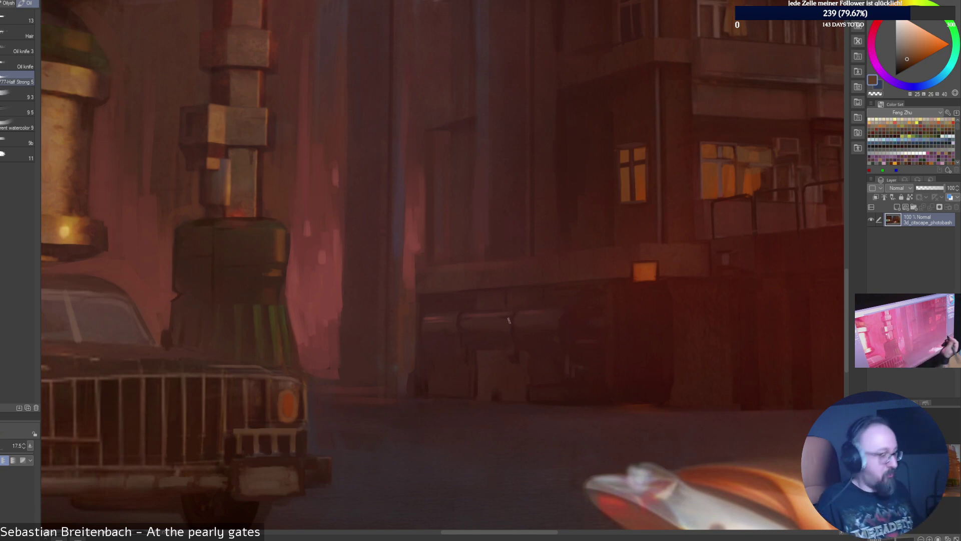
Tidy the short grille bars below that headlight with a size 10 brush and sampled dark brown.
key("bracketleft")
key("bracketleft")
key("bracketleft")
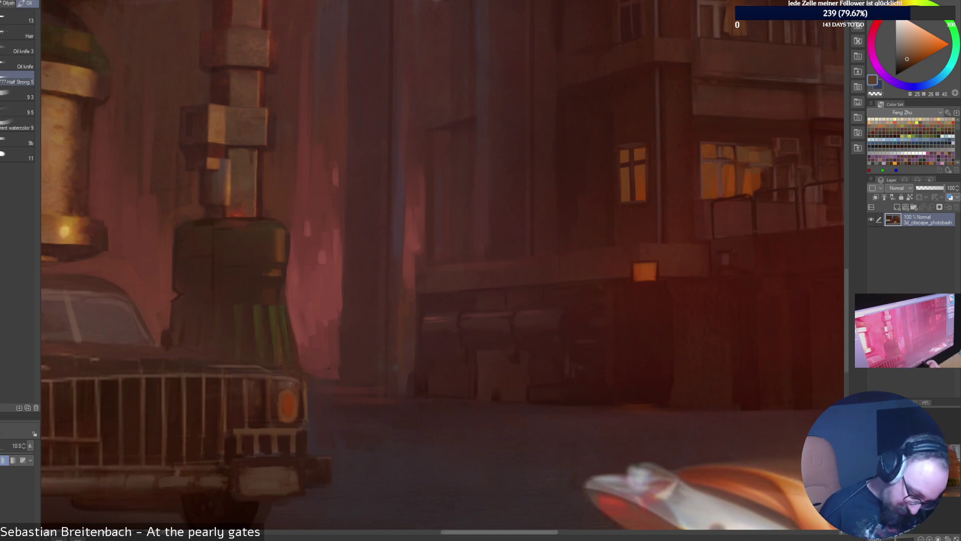
left_click_drag(499, 532, 453, 532)
left_click_drag(543, 466, 509, 465)
left_click_drag(508, 431, 555, 430)
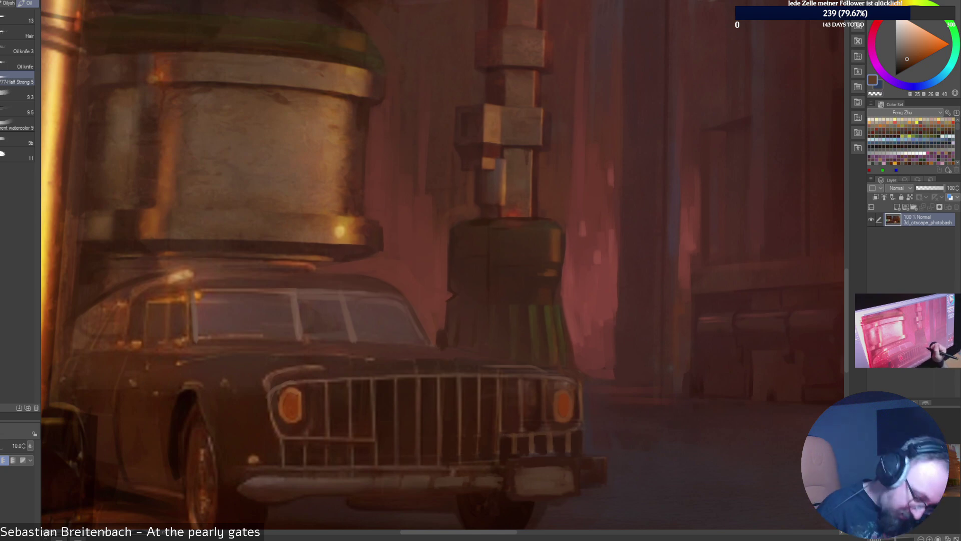
left_click(543, 429, "alt")
left_click(546, 426, "alt")
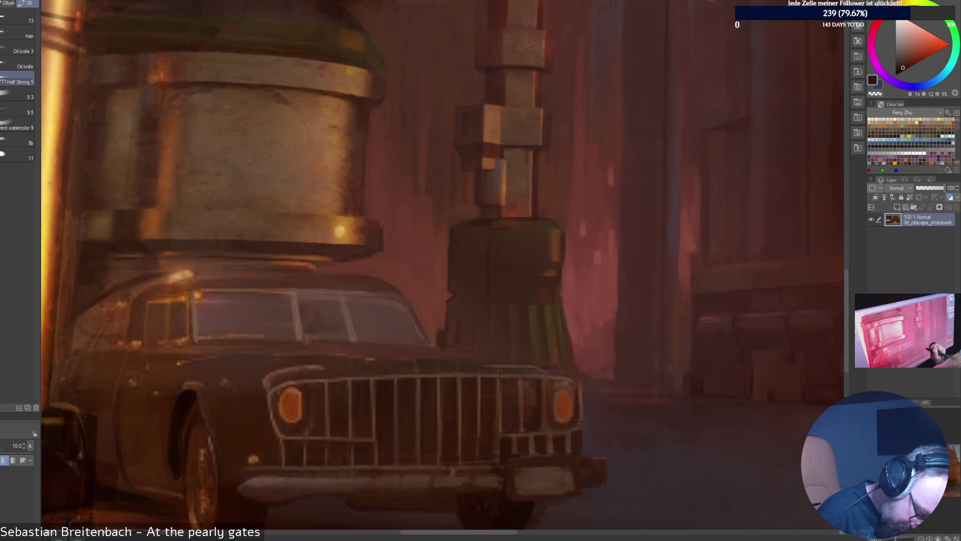
Refine the dark grille recess and frame around the same headlight using colours sampled beside it.
left_click(527, 411, "alt")
left_click(531, 411, "alt")
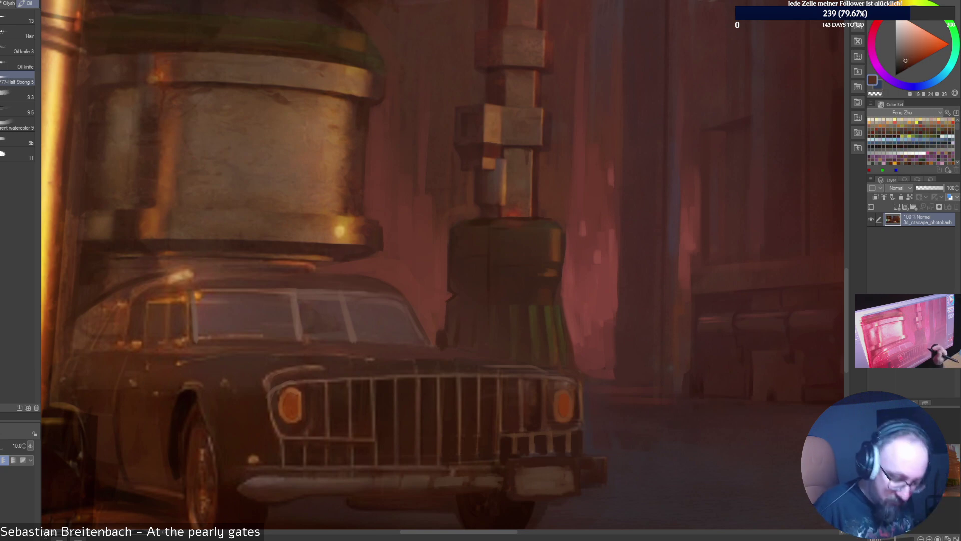
left_click(549, 413, "alt")
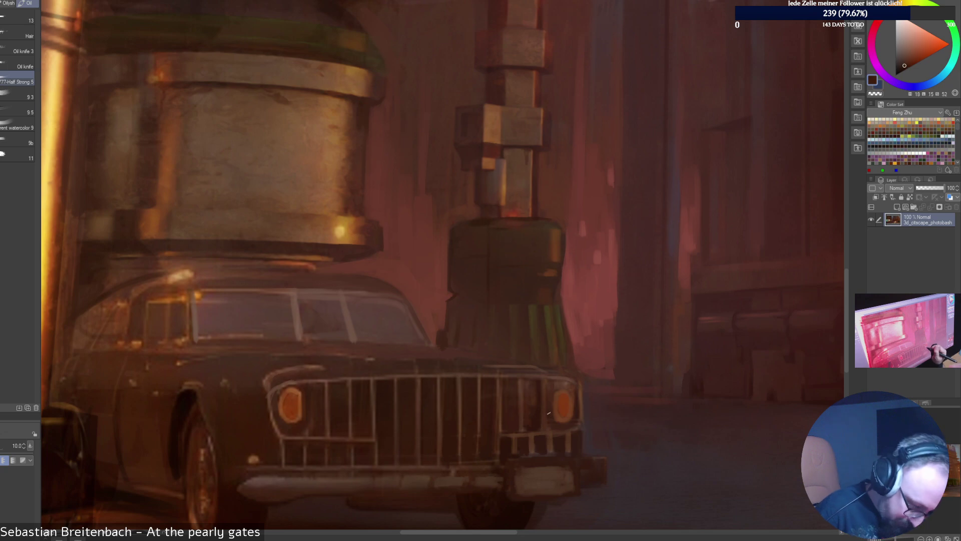
left_click(581, 414, "alt")
left_click(574, 424, "alt")
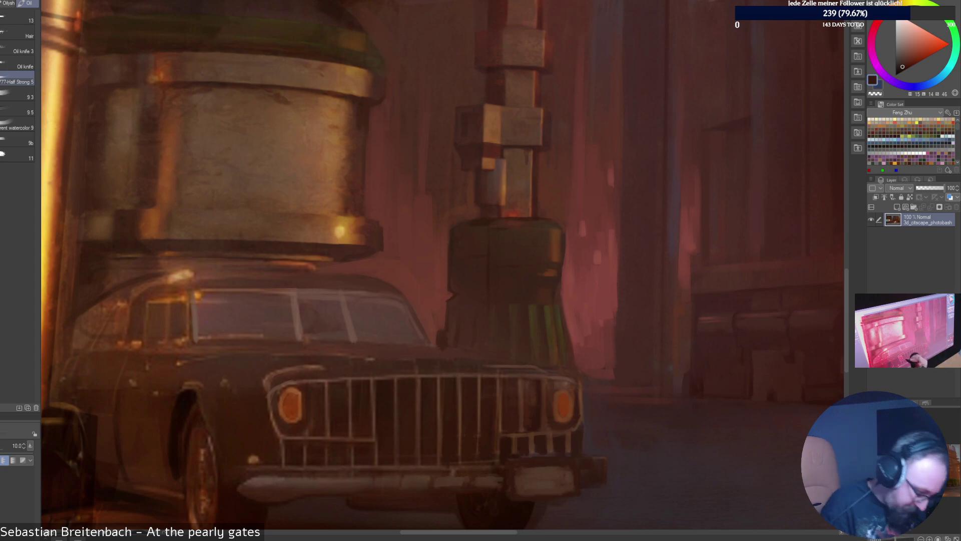
Touch up the grille beside the other headlight and the hood edge above it with locally sampled browns.
left_click(311, 412, "alt")
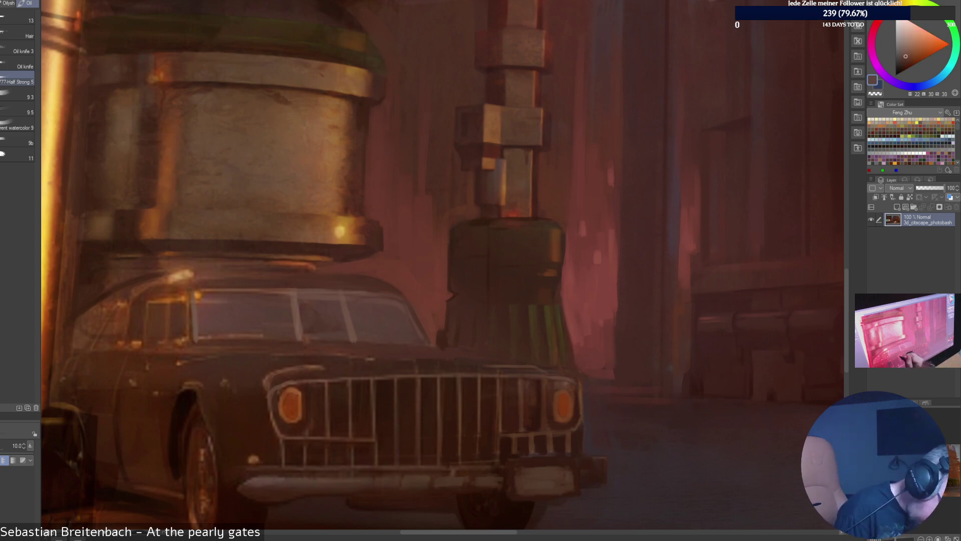
left_click(313, 374, "alt")
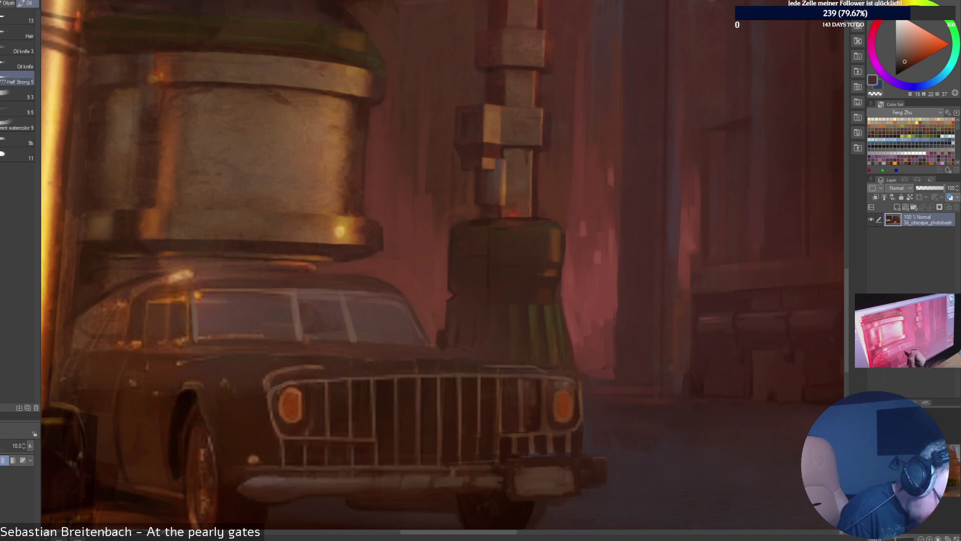
left_click(350, 364, "alt")
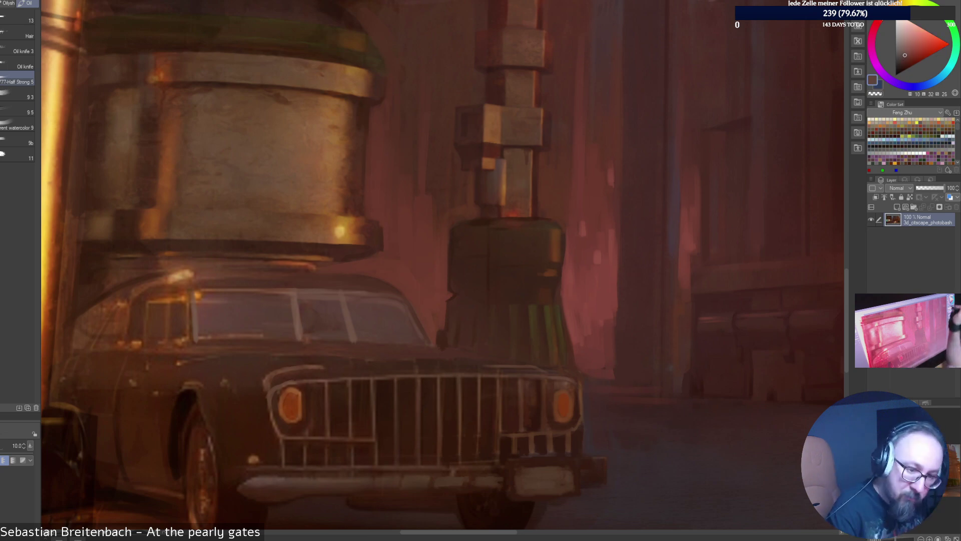
Touch up the car's windshield and its lower edge with colours sampled from the glass and the surrounding bodywork.
left_click(442, 263, "alt")
key("]")
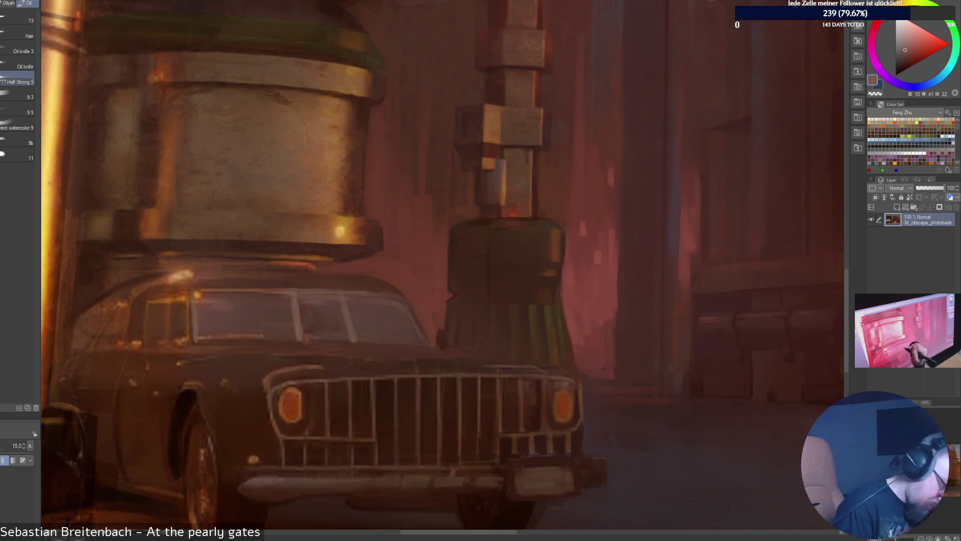
left_click(330, 302, "alt")
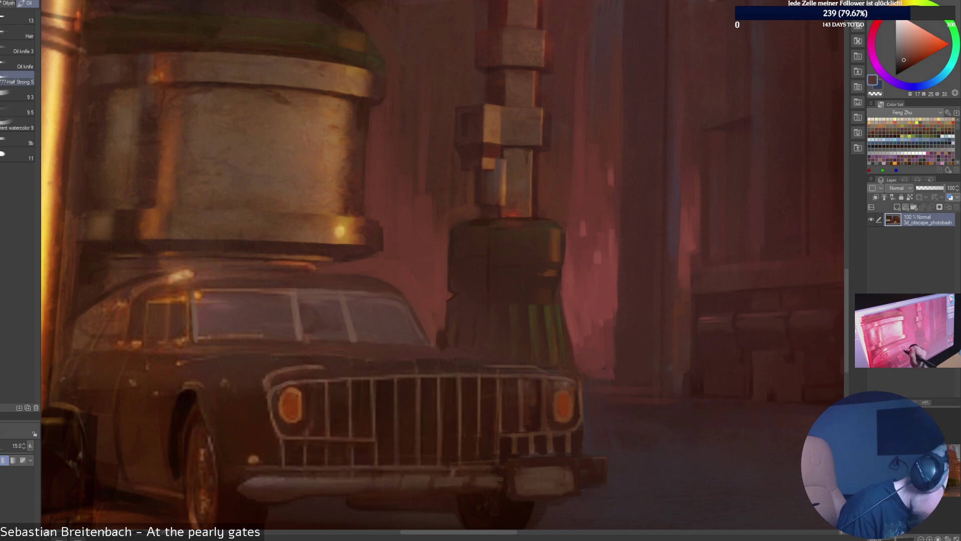
left_click(301, 339, "alt")
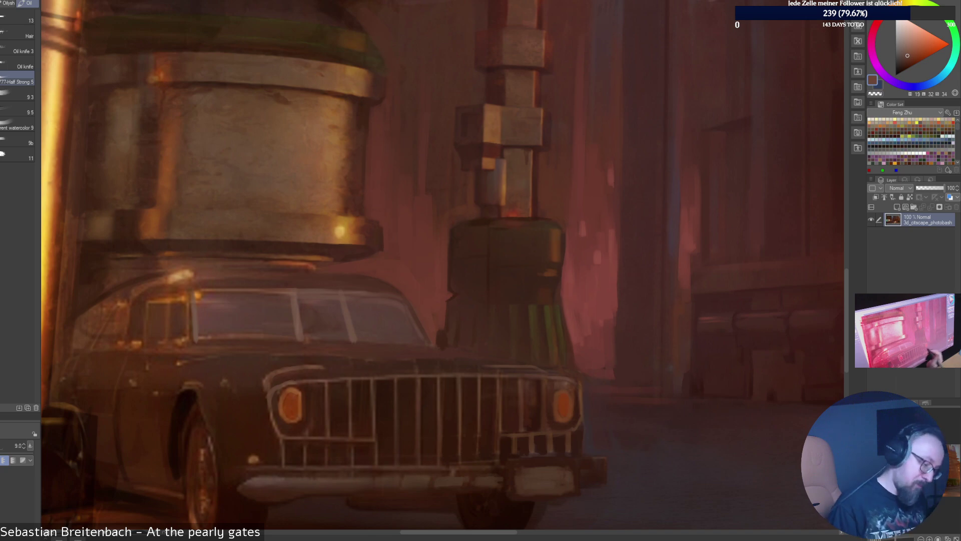
left_click(200, 339, "alt")
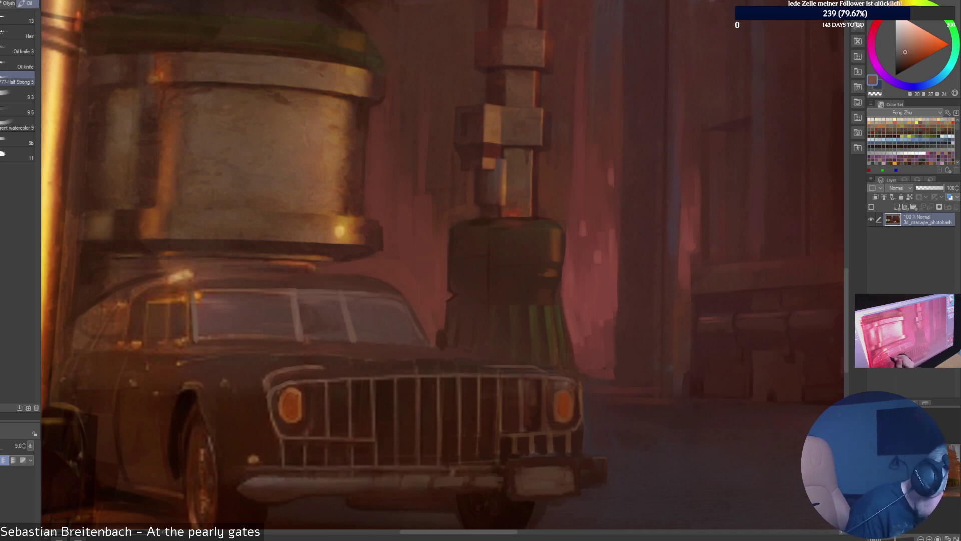
left_click(240, 346, "alt")
Paint orange-lit frames on the windshield pillar and side windows with a size 9 brush and locally sampled orange.
left_click(187, 303, "alt")
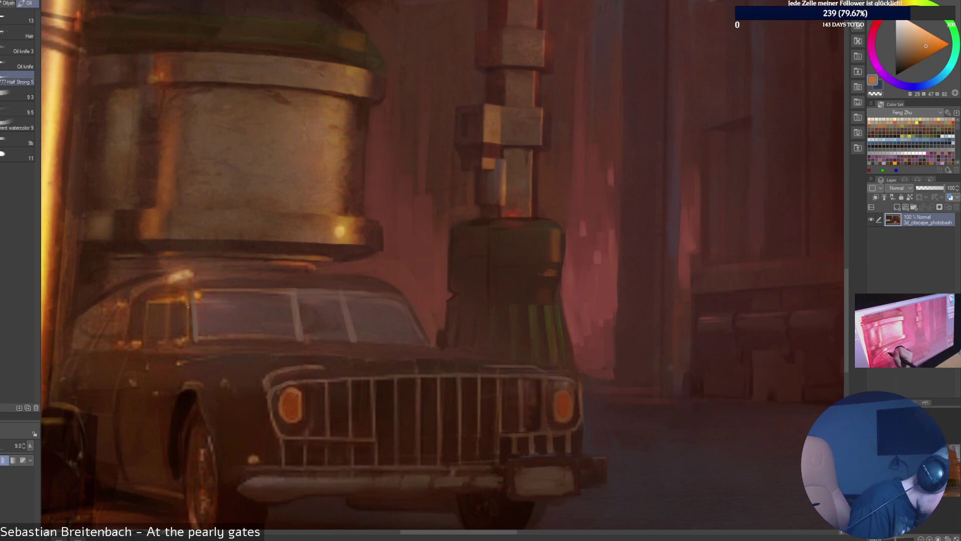
left_click_drag(188, 305, 189, 330)
left_click(188, 298, "alt")
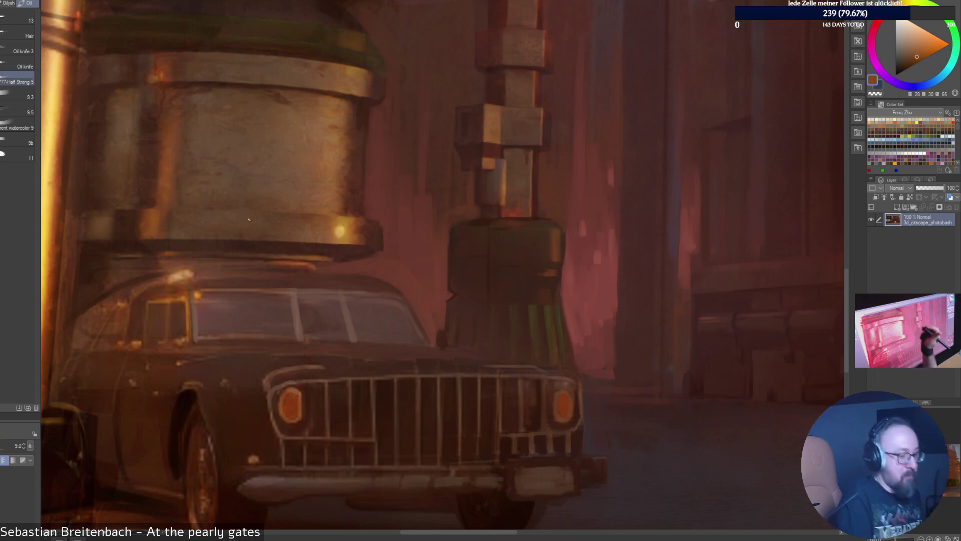
left_click(188, 302, "alt")
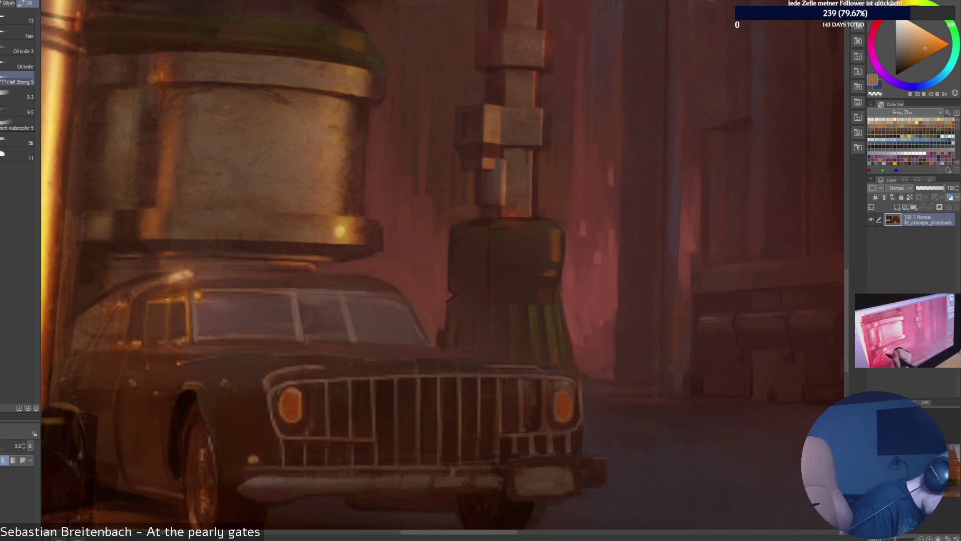
mouse_move(147, 311)
left_mouse_down()
mouse_move(145, 334)
mouse_move(147, 312)
mouse_move(123, 343)
left_mouse_up()
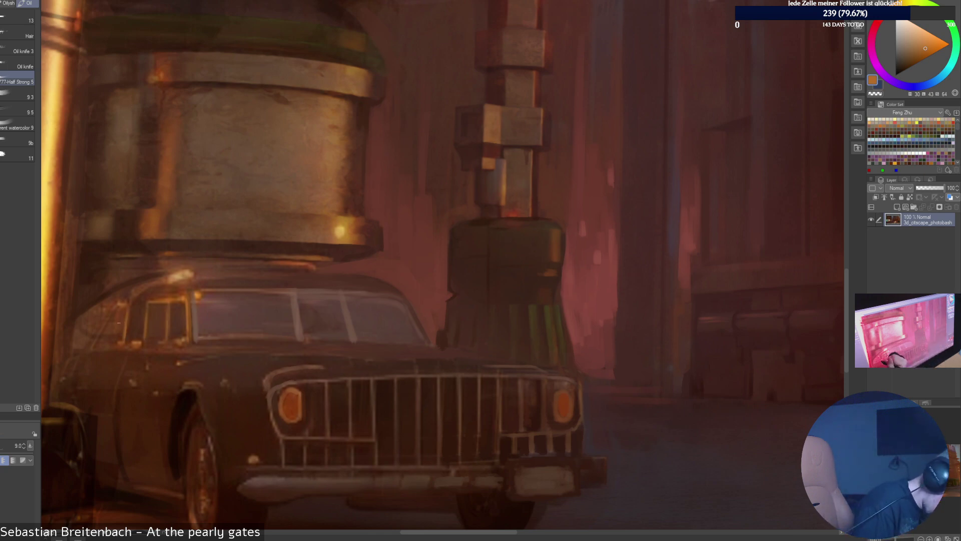
mouse_move(117, 304)
left_mouse_down()
mouse_move(93, 347)
mouse_move(116, 344)
left_mouse_up()
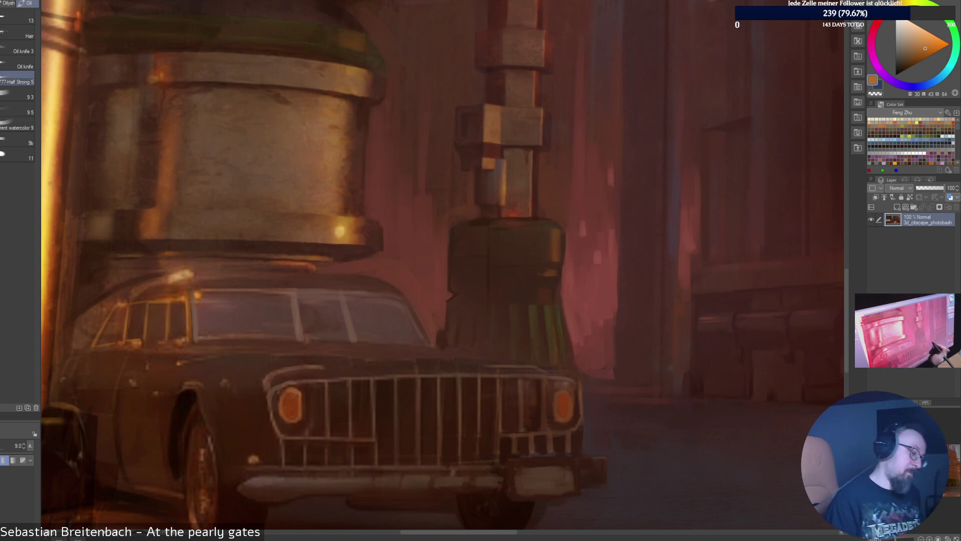
Blend the roof edge and rear outline above the side windows using a size 17.5 brush and sampled reddish browns.
left_click(140, 299, "alt")
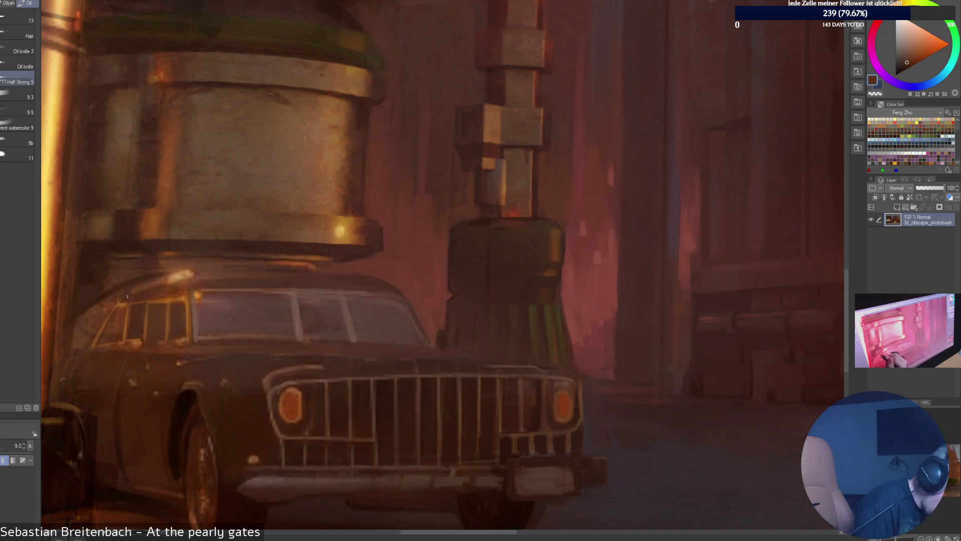
key("bracketright")
key("bracketright")
key("bracketright")
key("bracketright")
left_click(163, 302, "alt")
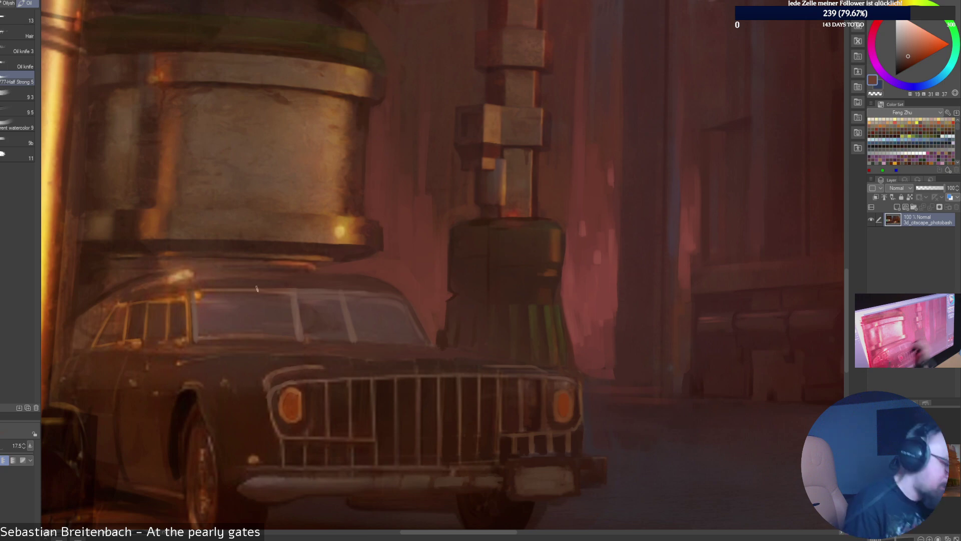
left_click(153, 279, "alt")
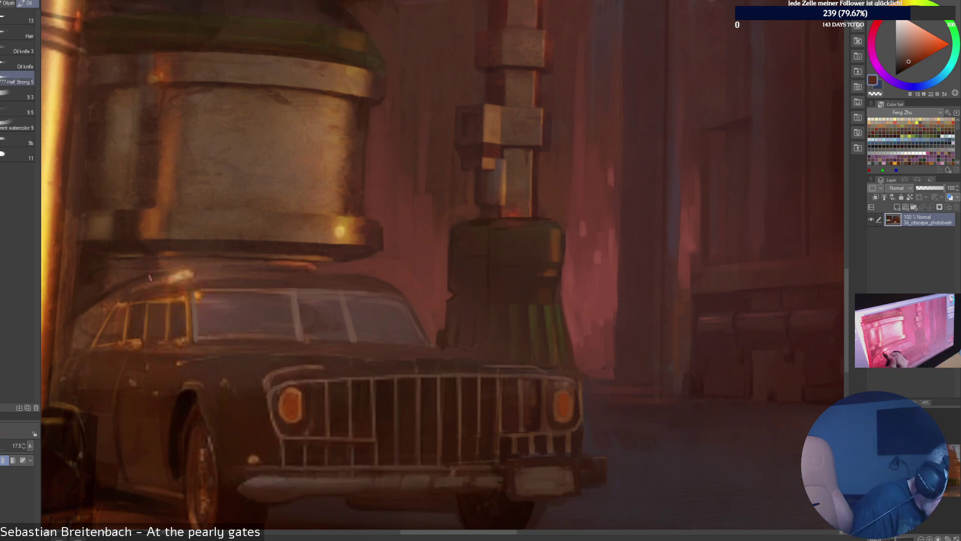
left_click(89, 320, "alt")
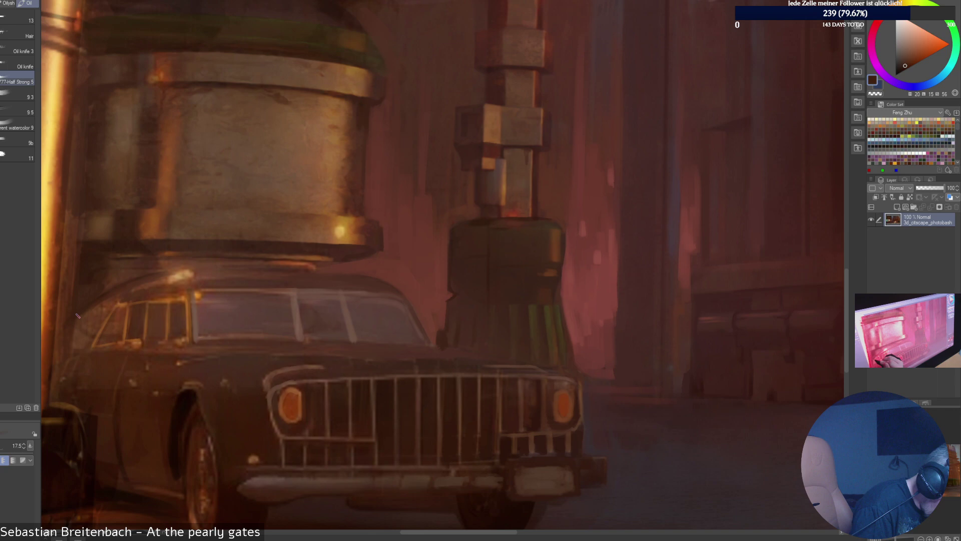
left_click(91, 336, "alt")
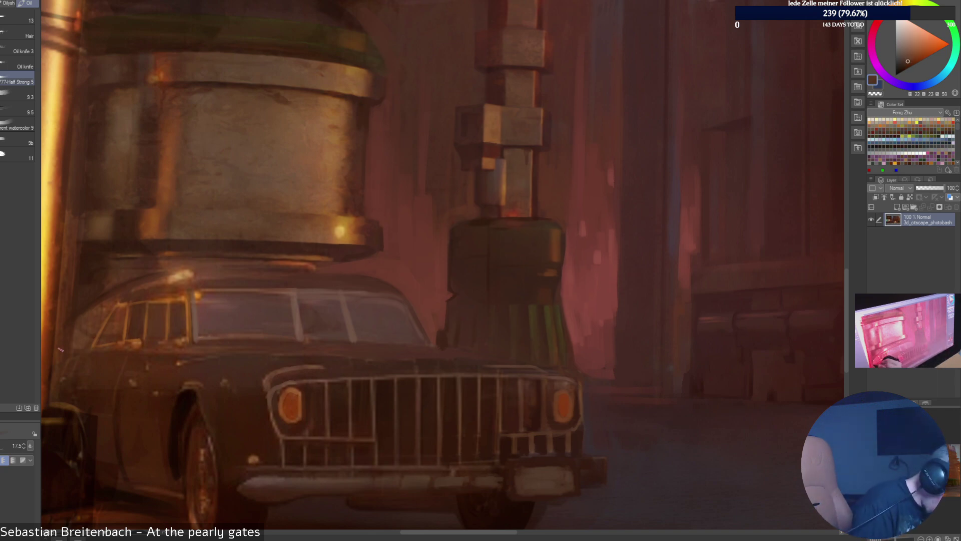
left_click_drag(100, 309, 77, 340)
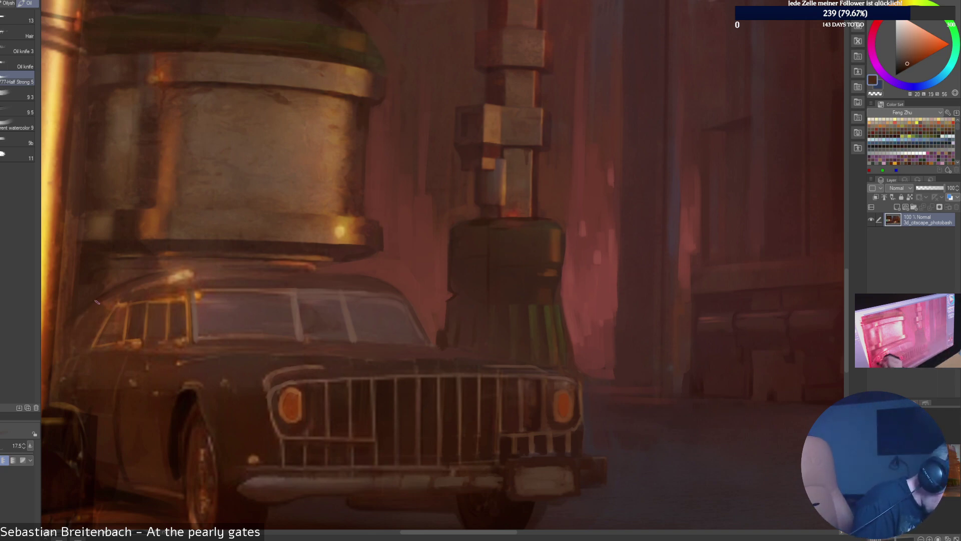
Darken the background behind the car's sloping rear roof with a size 45 brush and sampled dark brown.
key("]")
key("]")
key("]")
key("]")
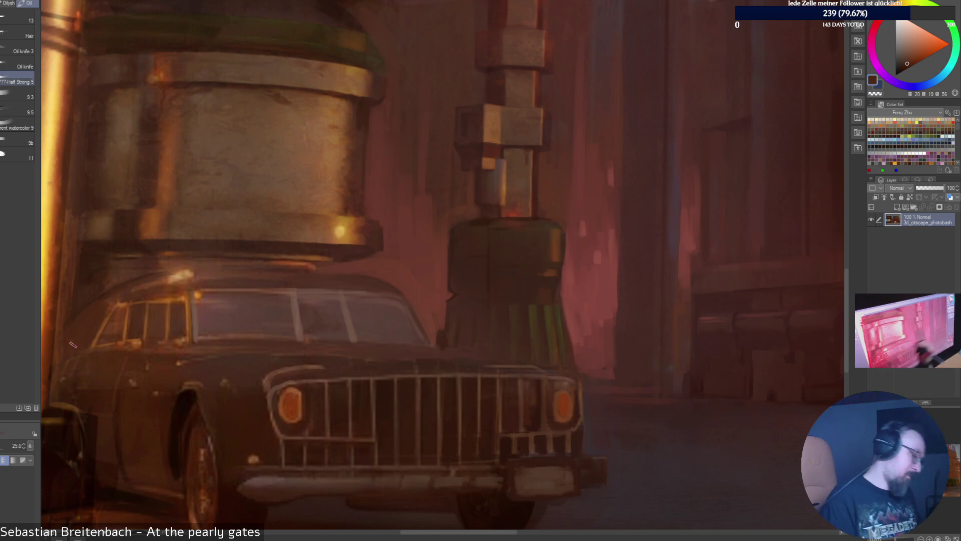
left_click(87, 306, "alt")
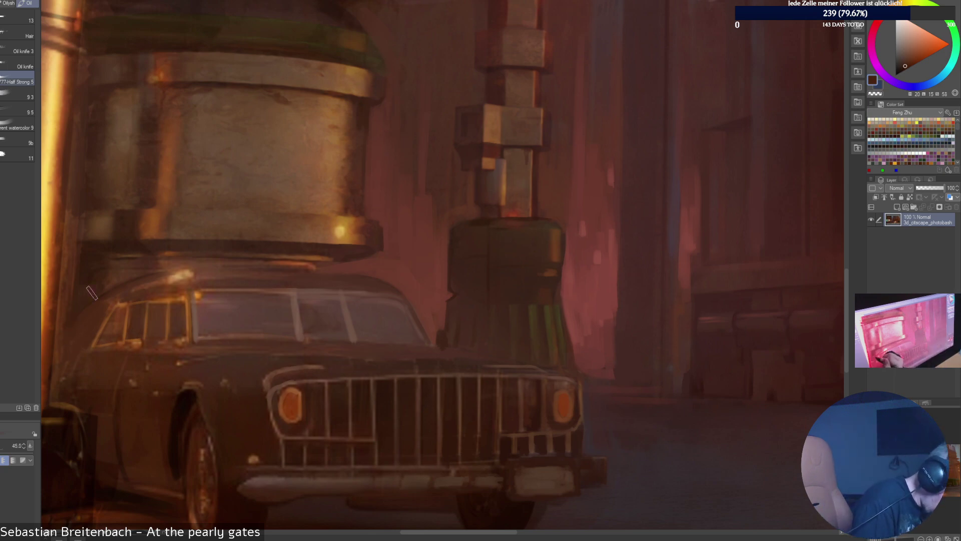
left_click(79, 307, "alt")
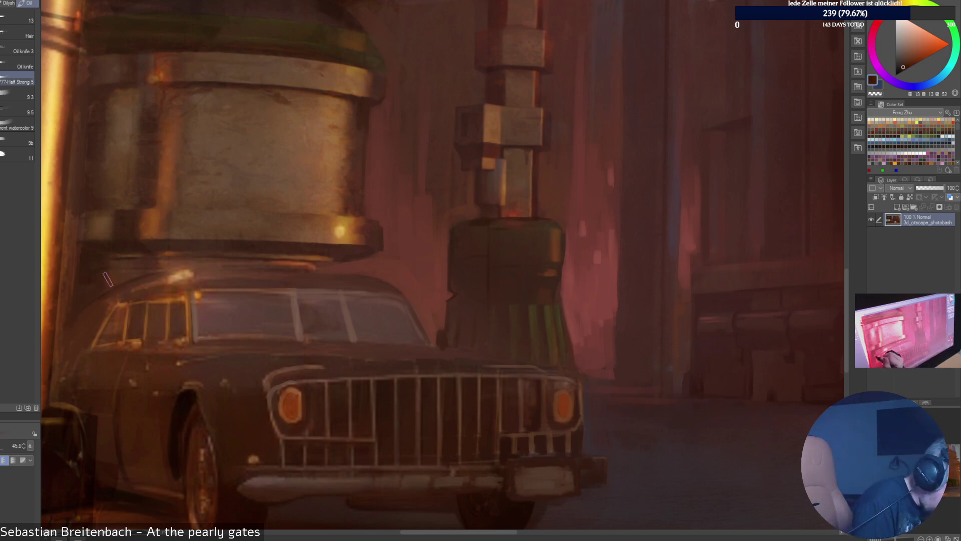
Tone down the bright highlight on the car's roof above the side windows with a size 20 brush and nearby browns.
key("[")
key("[")
key("[")
key("[")
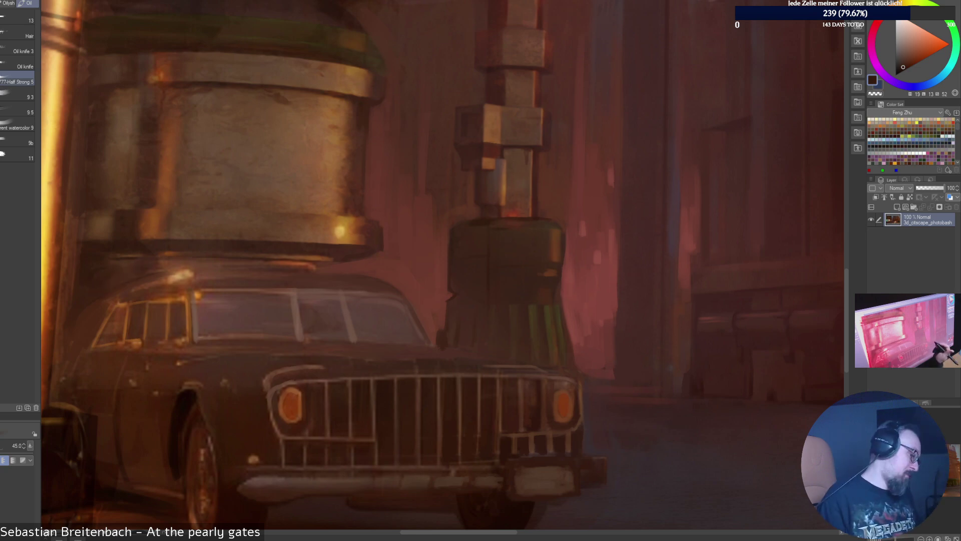
left_click(73, 325, "alt")
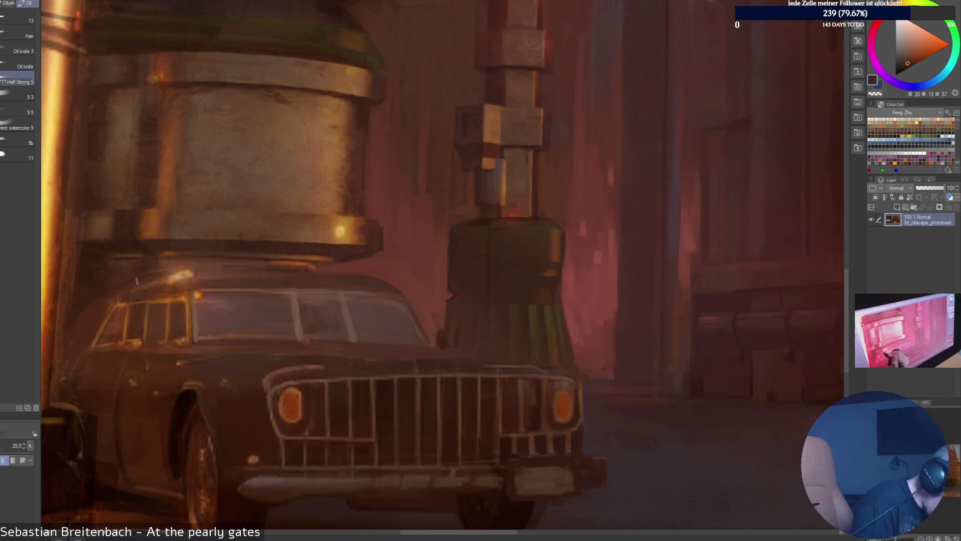
mouse_move(150, 273)
left_mouse_down()
mouse_move(183, 268)
mouse_move(171, 277)
left_mouse_up()
left_click(240, 271, "alt")
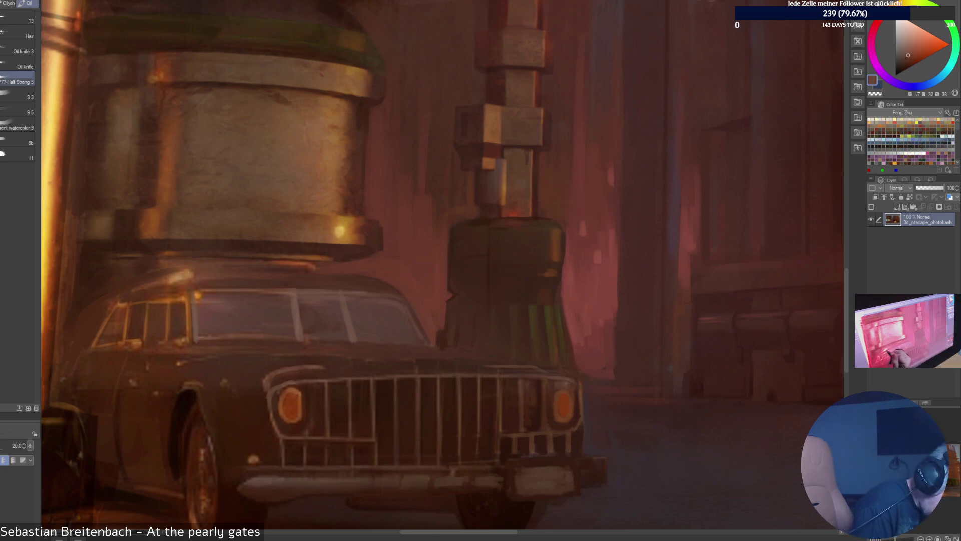
left_click(217, 267, "alt")
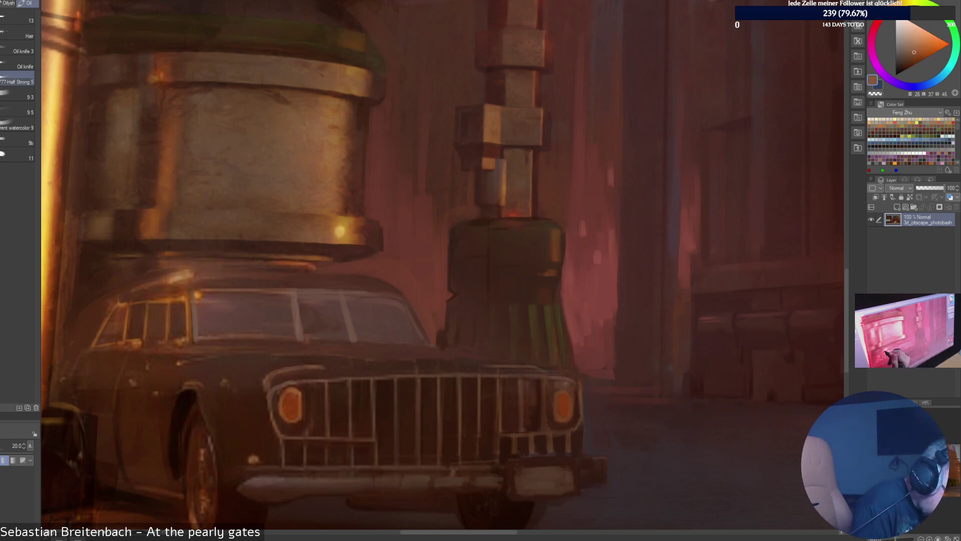
left_click(185, 263, "alt")
left_click_drag(185, 263, 167, 266)
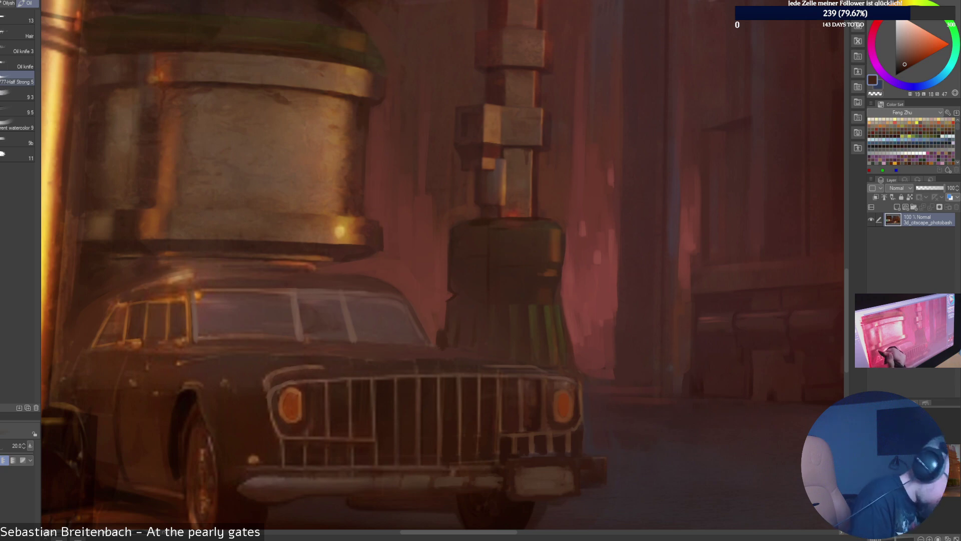
Clean up the dark area around the car's rear contour with a size 9 brush and browns sampled beside it.
left_click(129, 249, "alt")
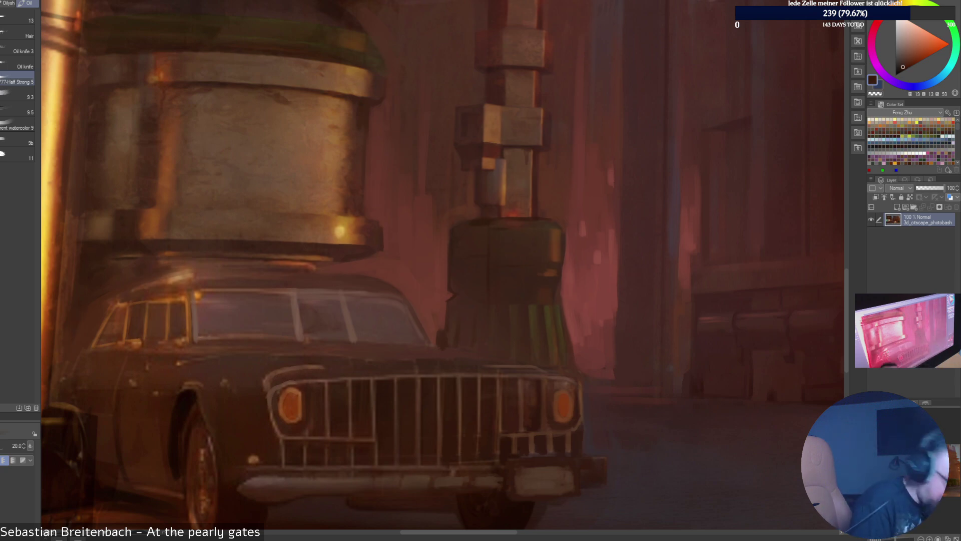
key("bracketleft")
key("bracketleft")
key("bracketleft")
key("bracketleft")
key("bracketleft")
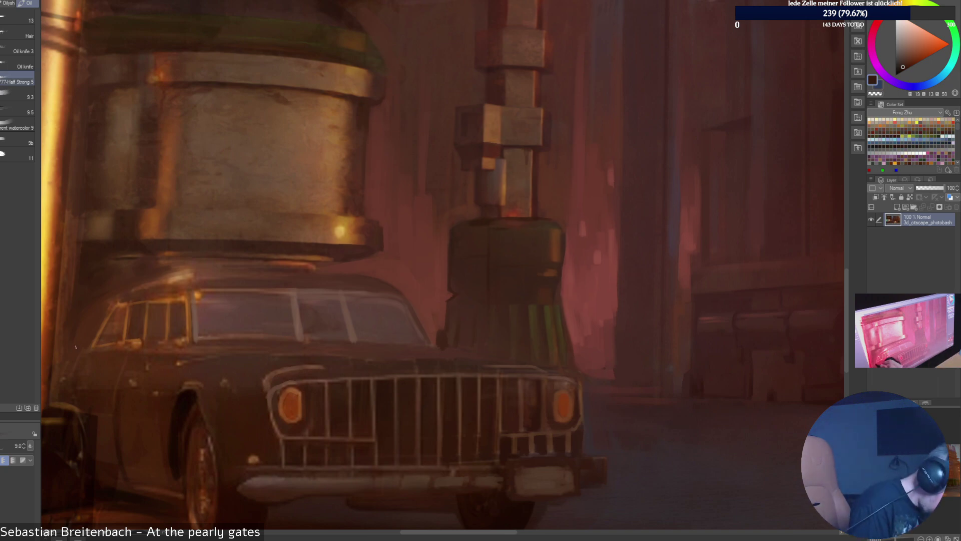
left_click(64, 325, "alt")
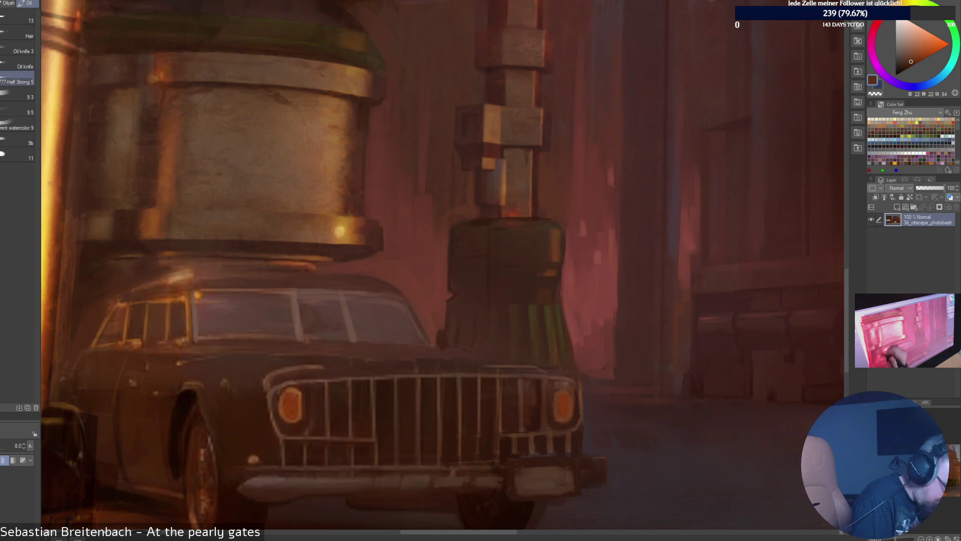
left_click(79, 311, "alt")
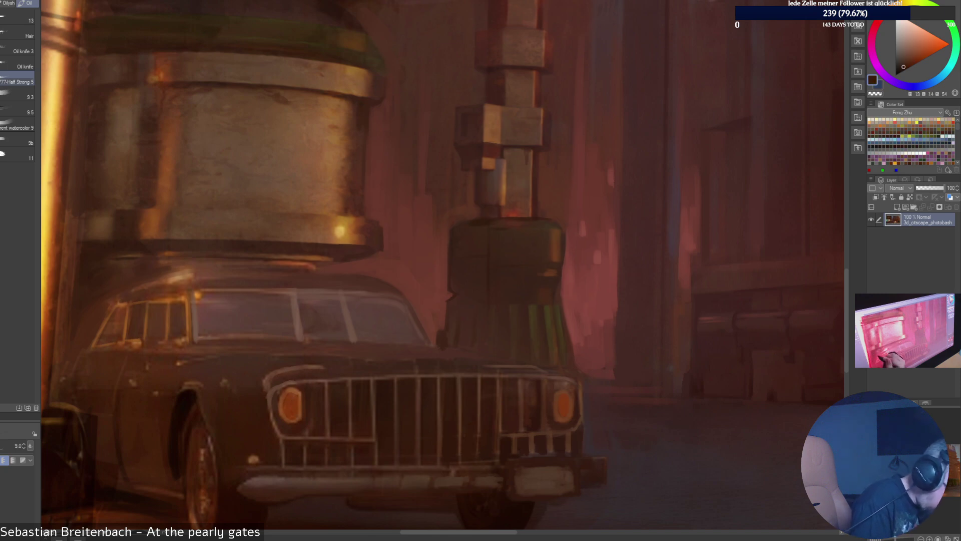
key("bracketleft")
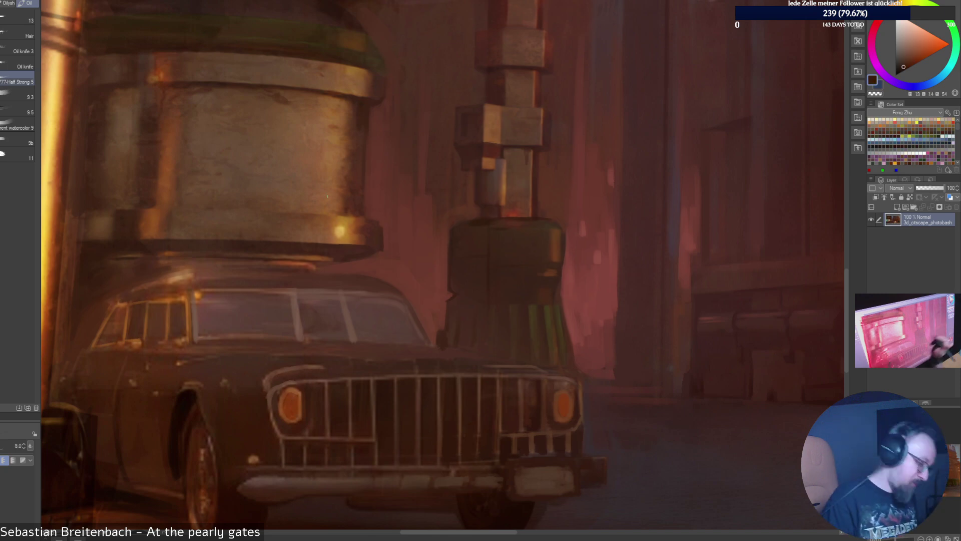
Paint a warm orange curve down the car's rear roofline at brush size 15, using colour sampled from the window frame.
left_click(137, 300, "alt")
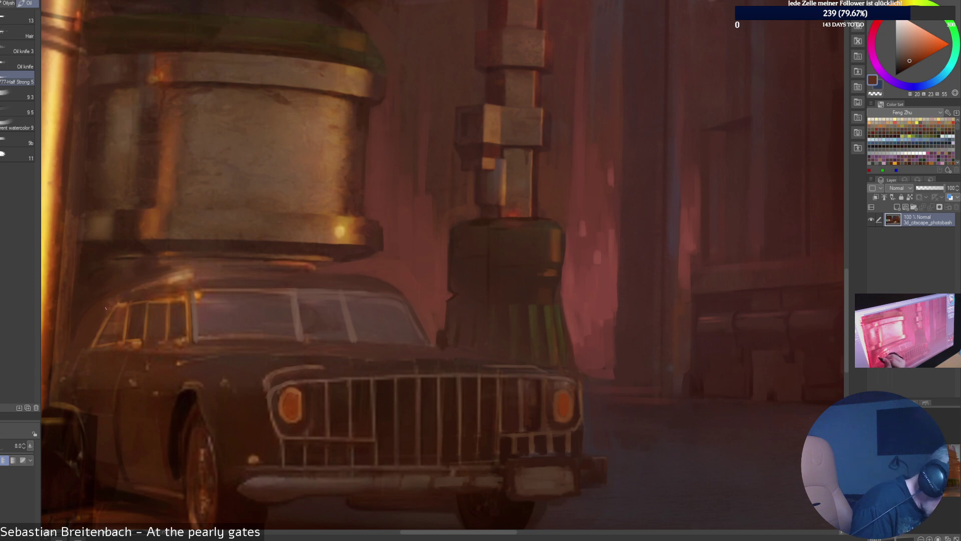
left_click(192, 297, "alt")
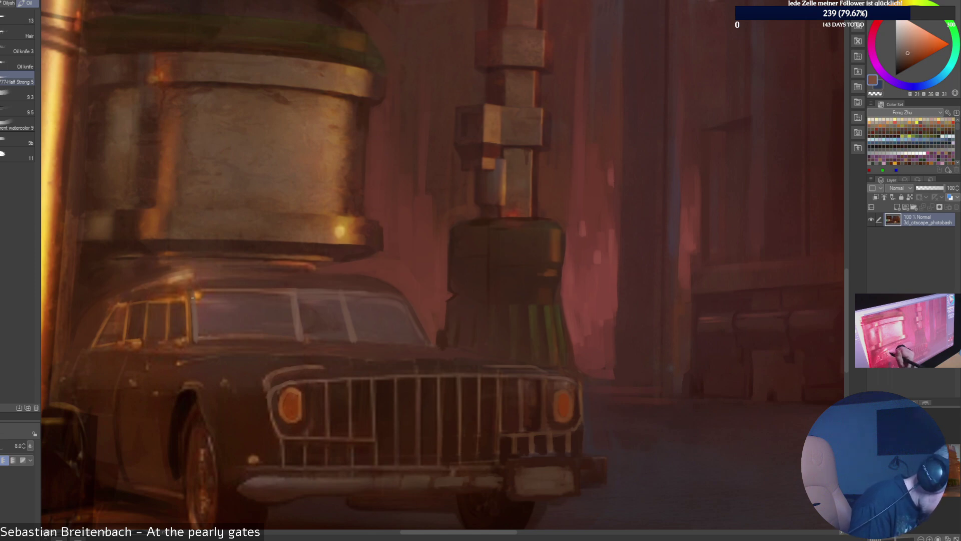
left_click(188, 306, "alt")
left_click(188, 325, "alt")
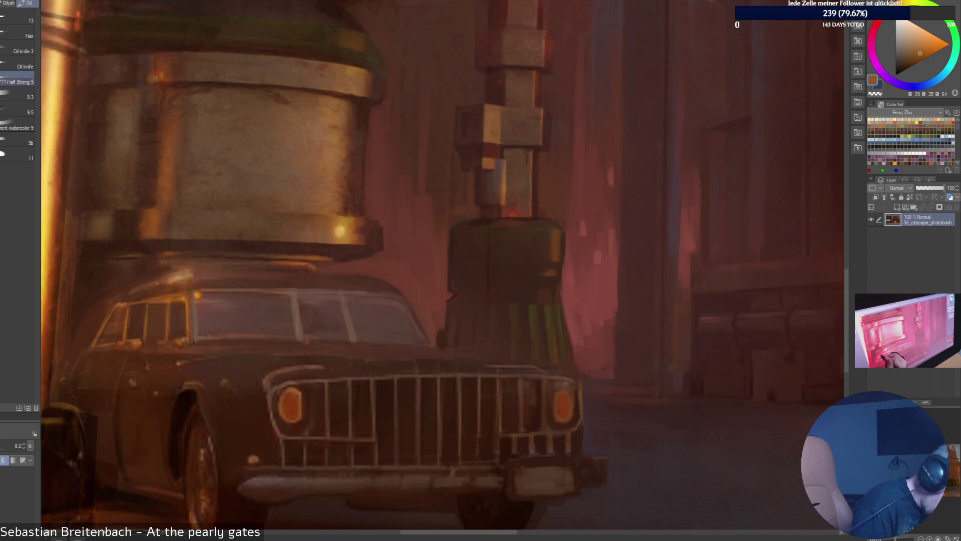
key("bracketright")
key("bracketright")
key("bracketright")
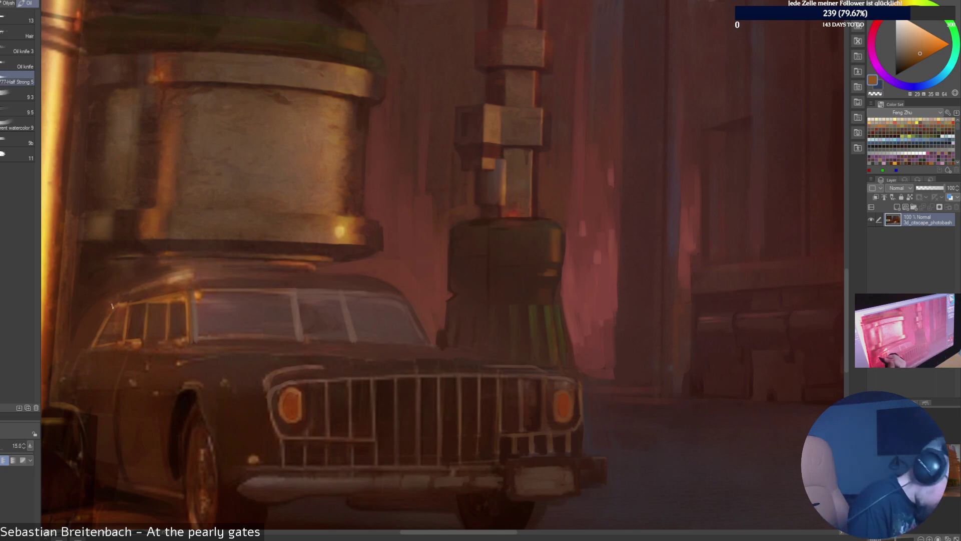
left_click_drag(112, 305, 72, 343)
Refine the car's rear roofline with a thin orange edge at brush size 5, using colour sampled beside the side windows.
key("bracketleft")
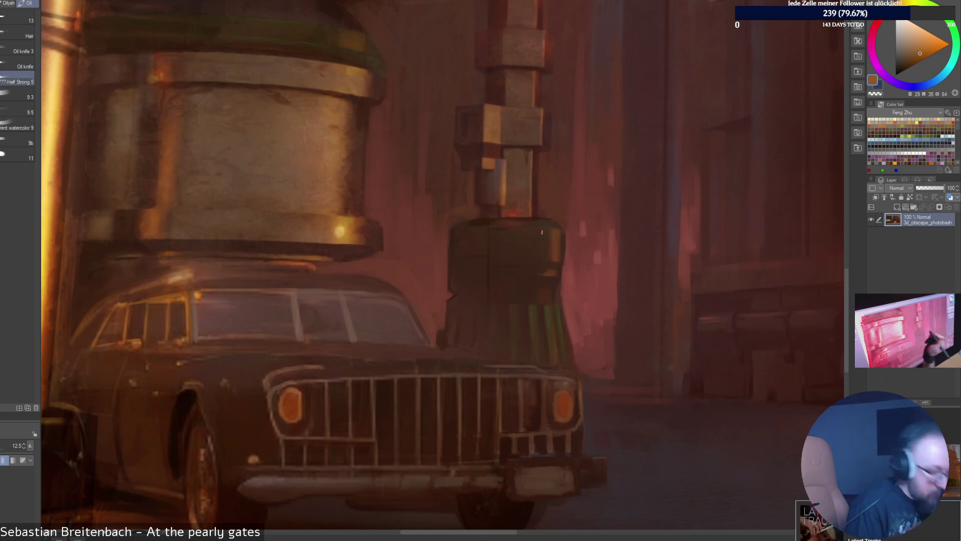
key("bracketleft")
key("bracketleft")
key("bracketleft")
key("bracketleft")
key("bracketleft")
key("bracketleft")
key("bracketleft")
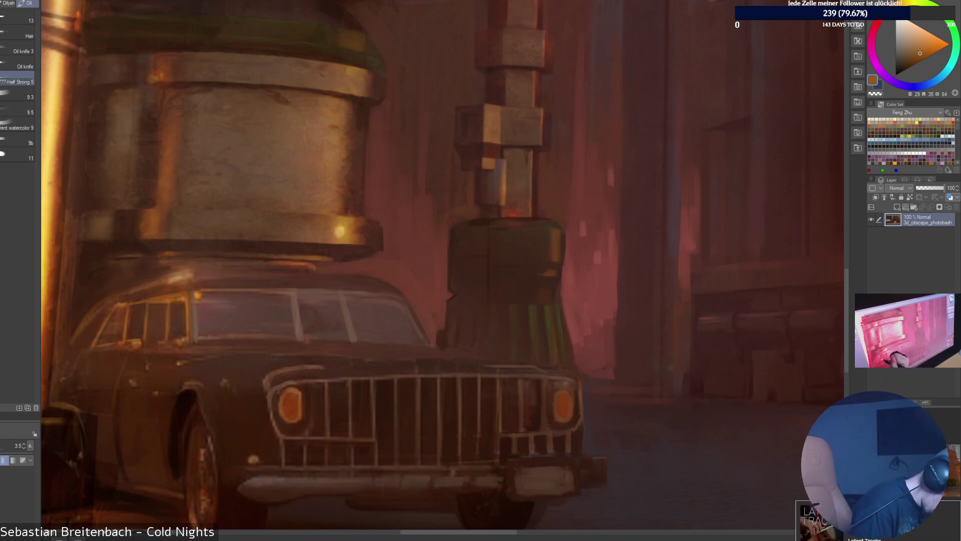
left_click(101, 306, "alt")
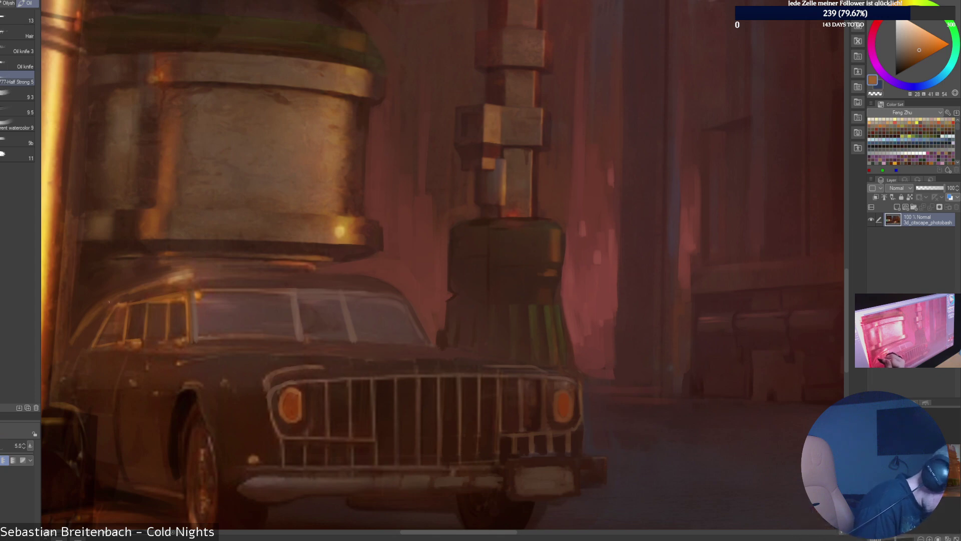
key("bracketleft")
key("bracketleft")
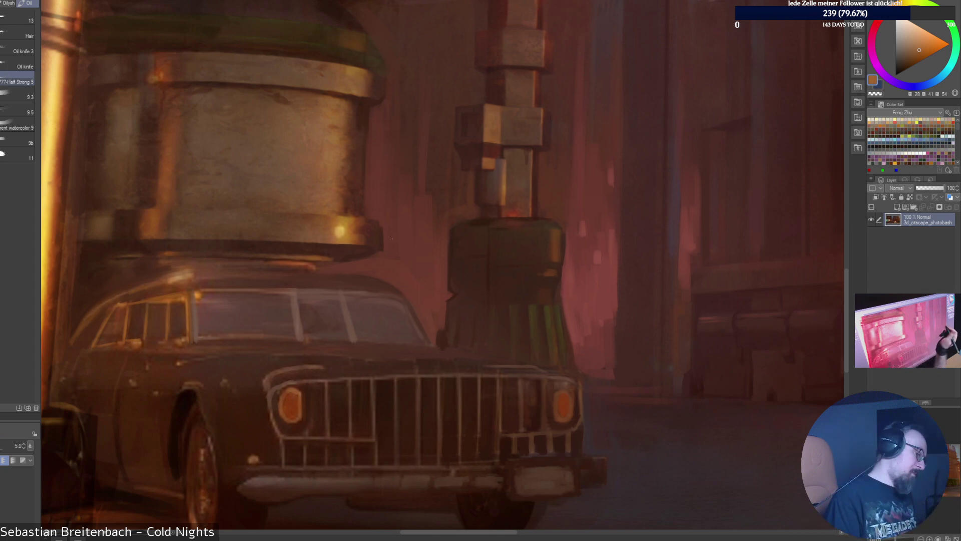
Clean up the upper edge of the car's roof highlight at brush size 15, using orange and dark browns sampled around it.
key("bracketright")
key("bracketright")
key("bracketright")
key("bracketright")
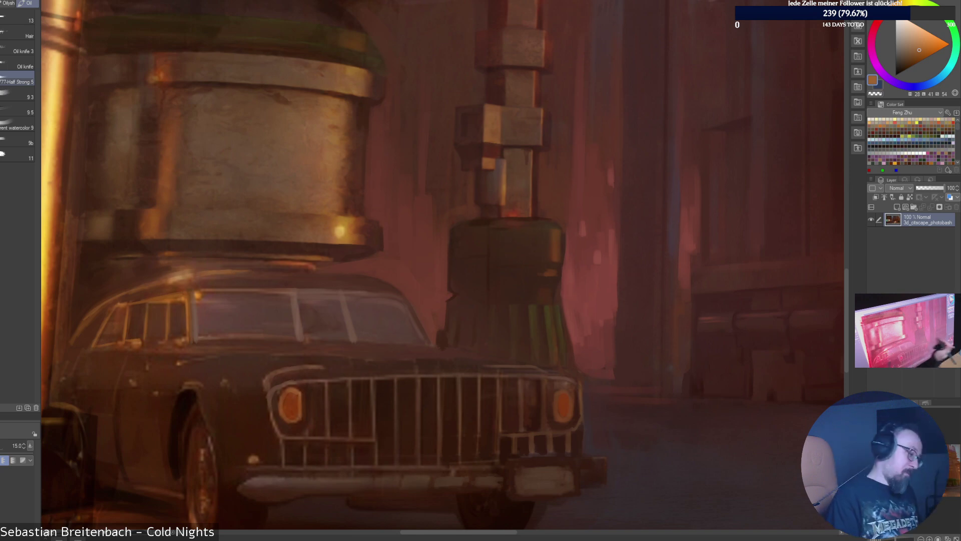
left_click(182, 273, "alt")
left_click_drag(171, 275, 203, 266)
left_click(189, 265, "alt")
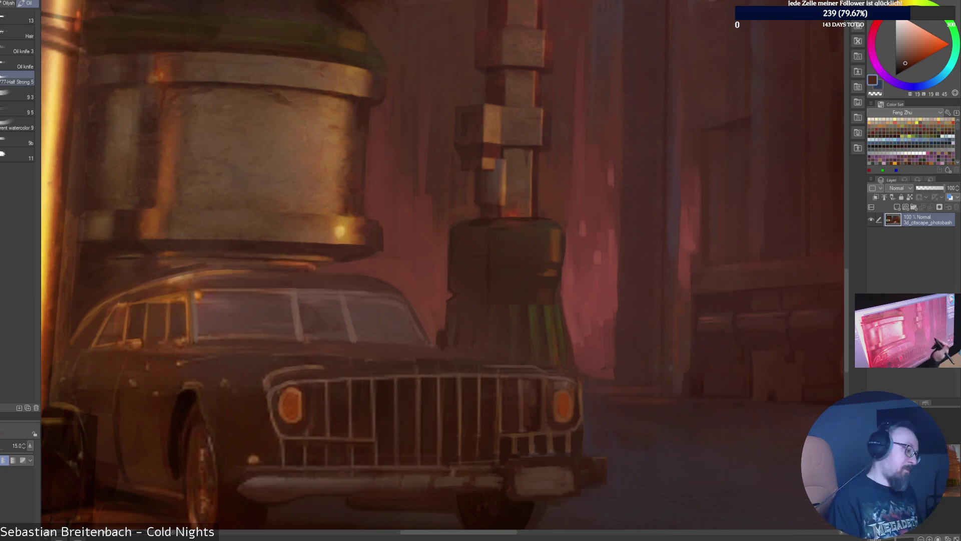
left_click(163, 263, "alt")
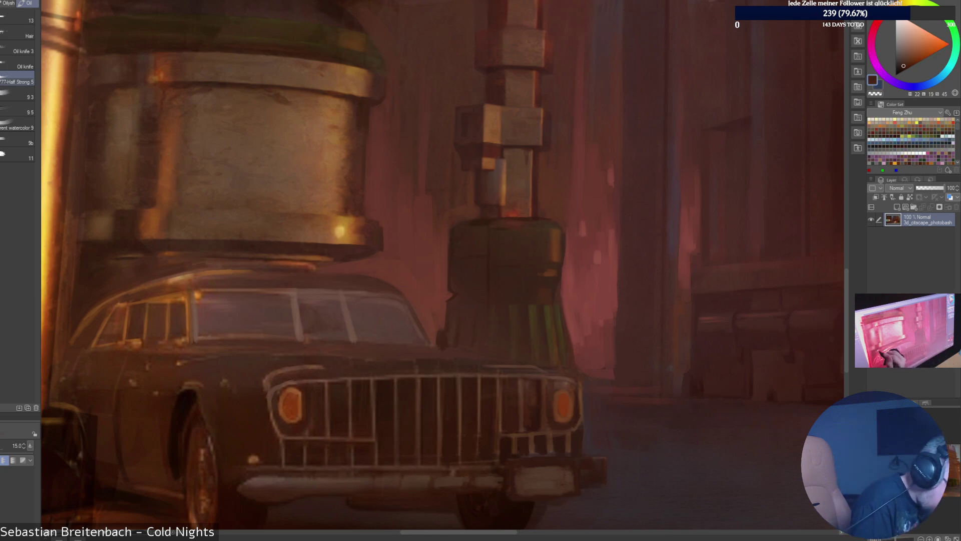
left_click(147, 264, "alt")
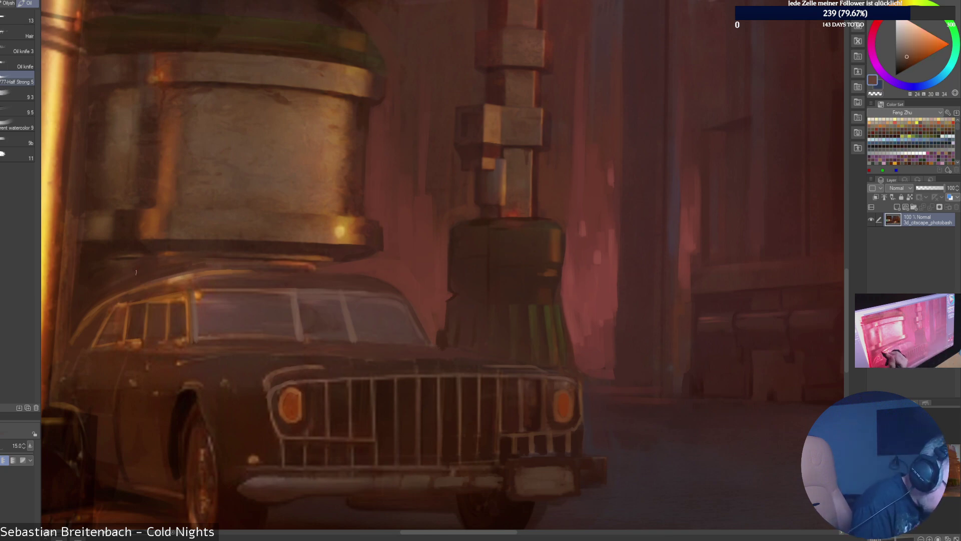
key("]")
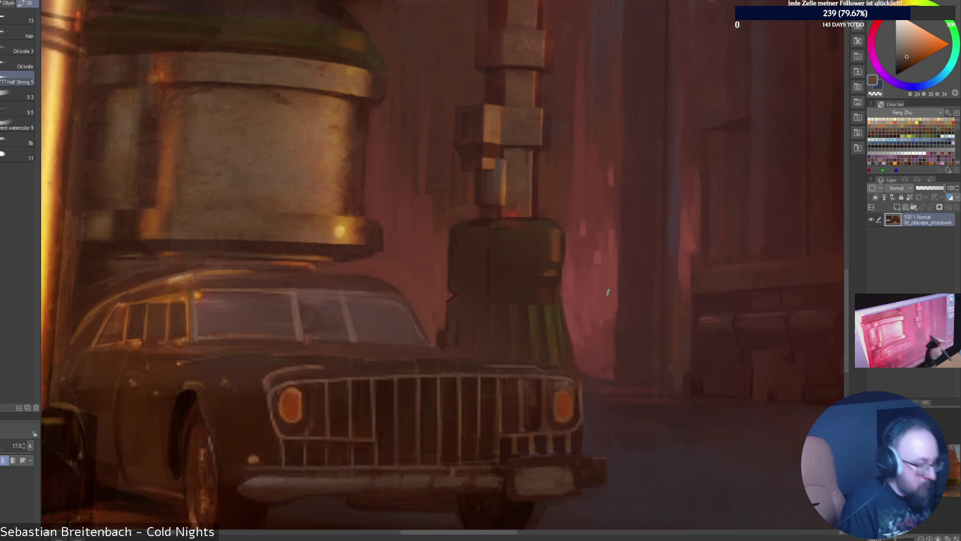
left_click_drag(132, 266, 99, 282)
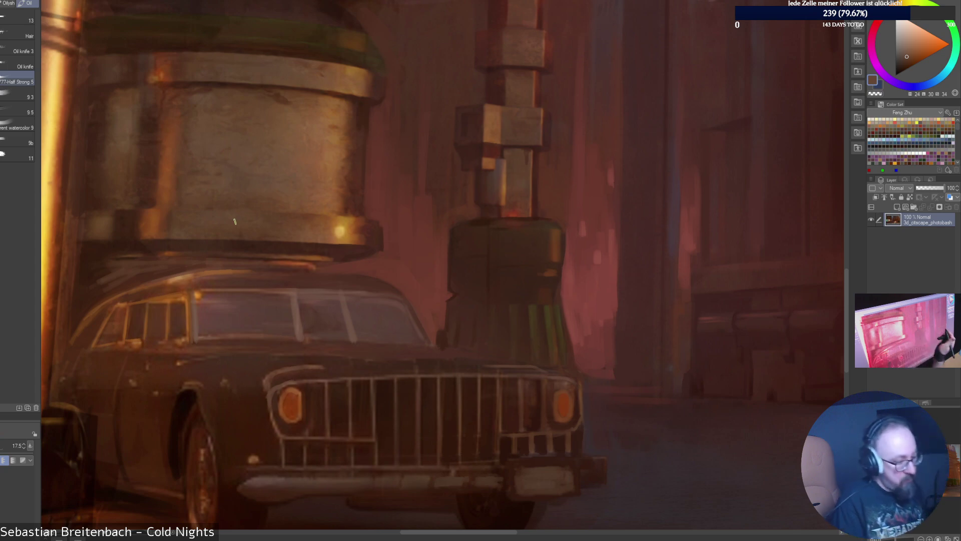
key("ctrl+z")
key("ctrl+z")
key("ctrl+z")
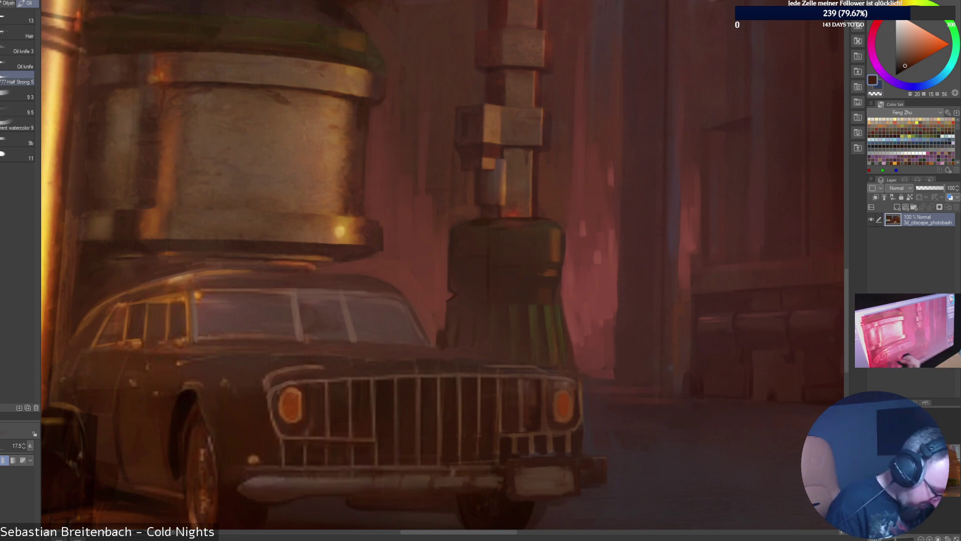
Strengthen the warm highlight along the car's roof edge at brush size 17.5, using muted orange sampled from the window frame.
left_click(167, 372, "alt")
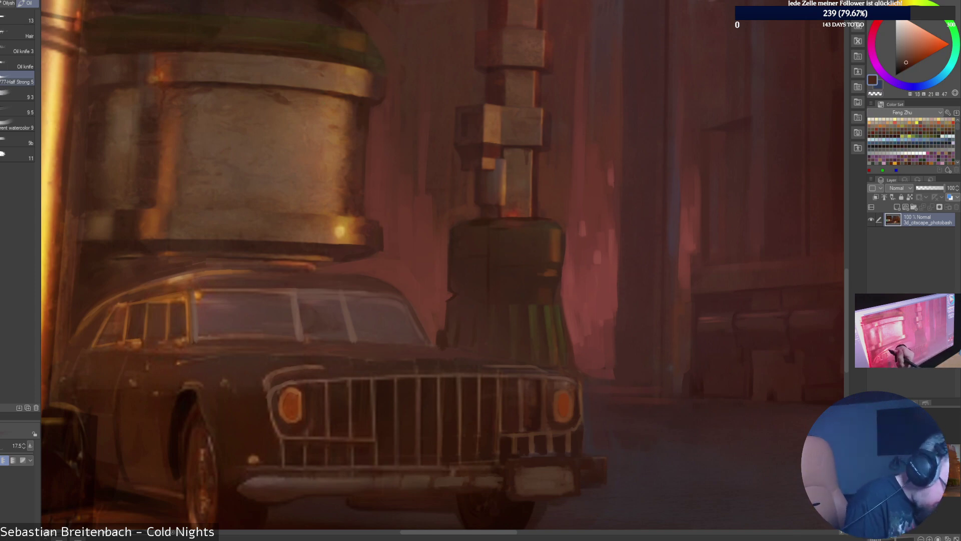
left_click(190, 303, "alt")
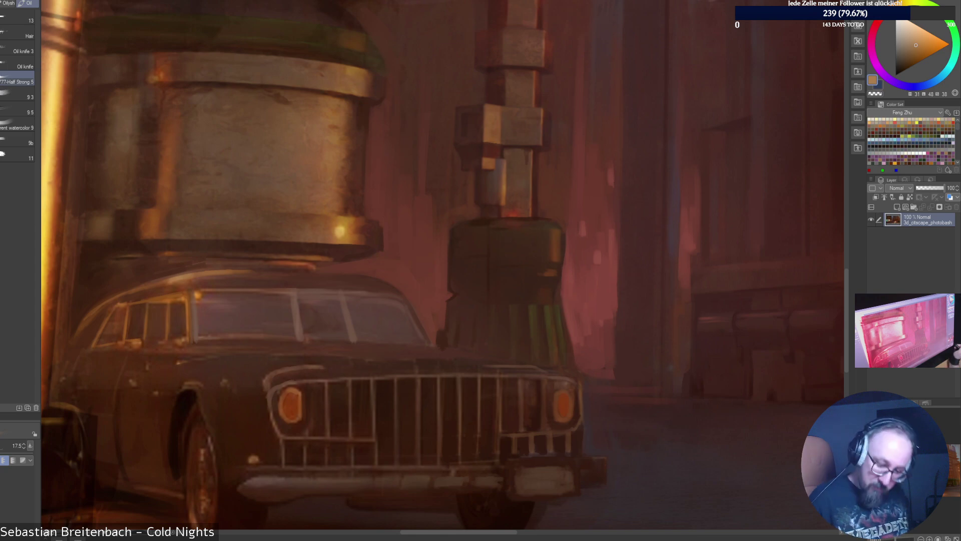
key("ctrl+0")
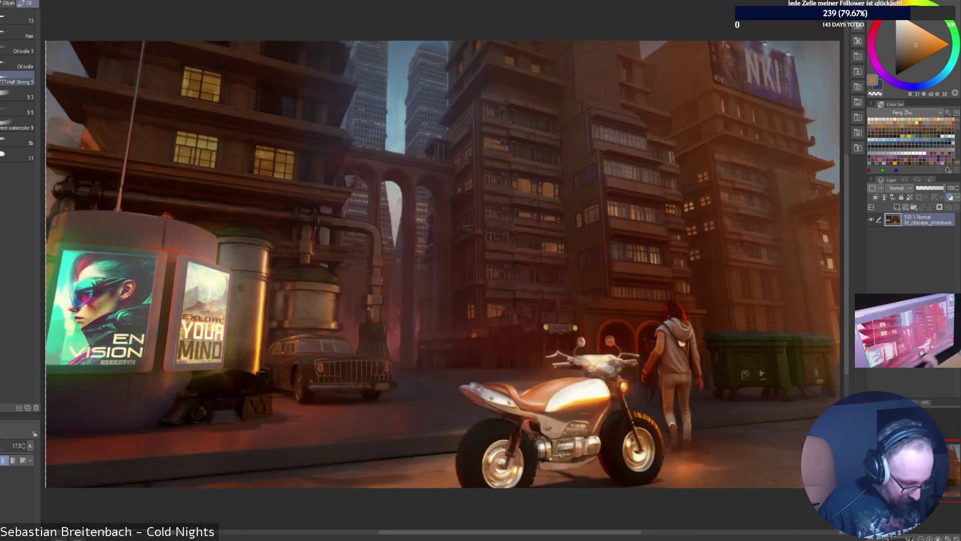
Touch up the car's rear end beside the golden column at brush size 50, using warm orange sampled there.
key("]")
key("bracketright")
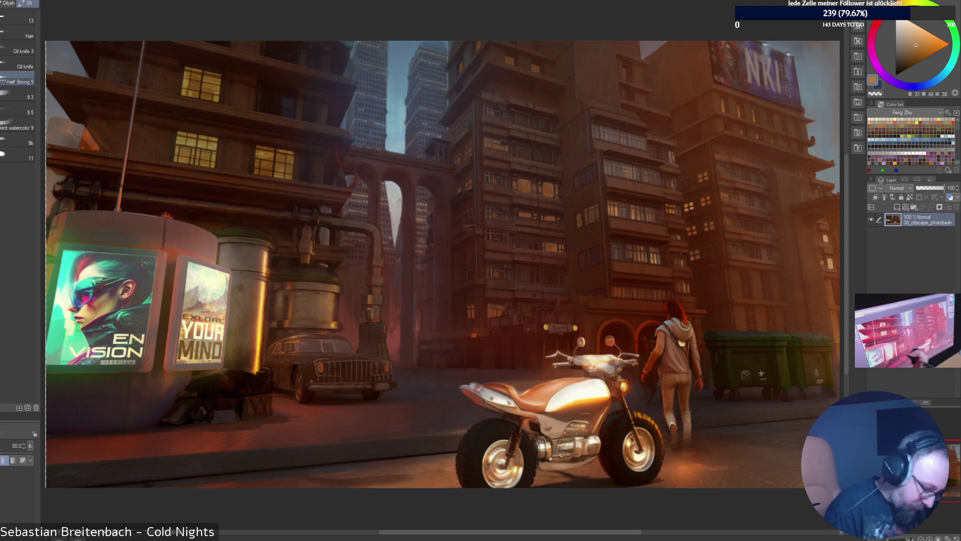
left_click(268, 357, "alt")
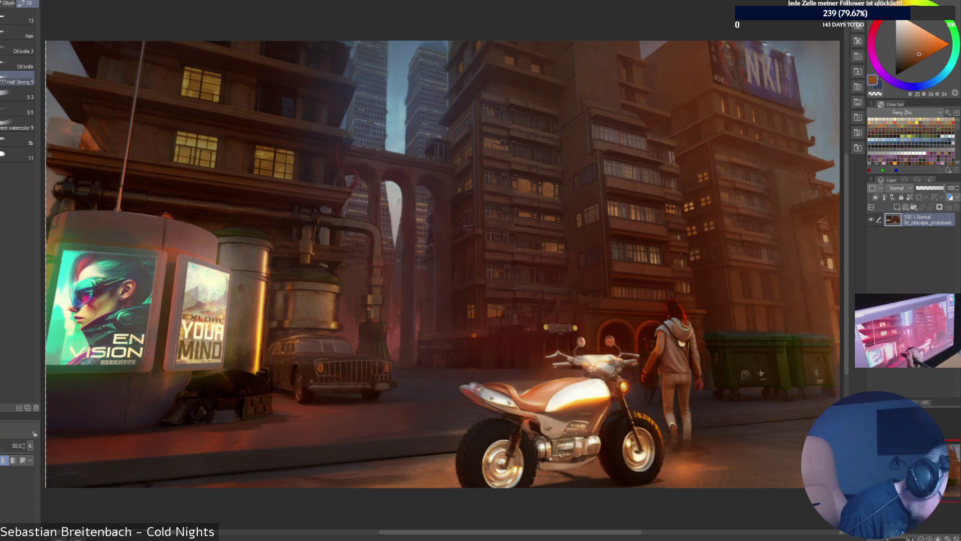
left_click(267, 356, "alt")
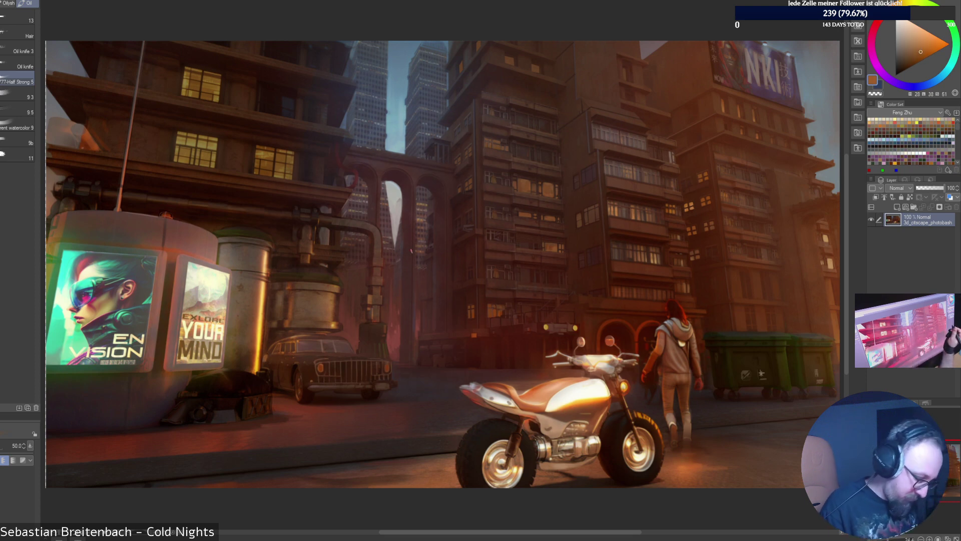
key("[")
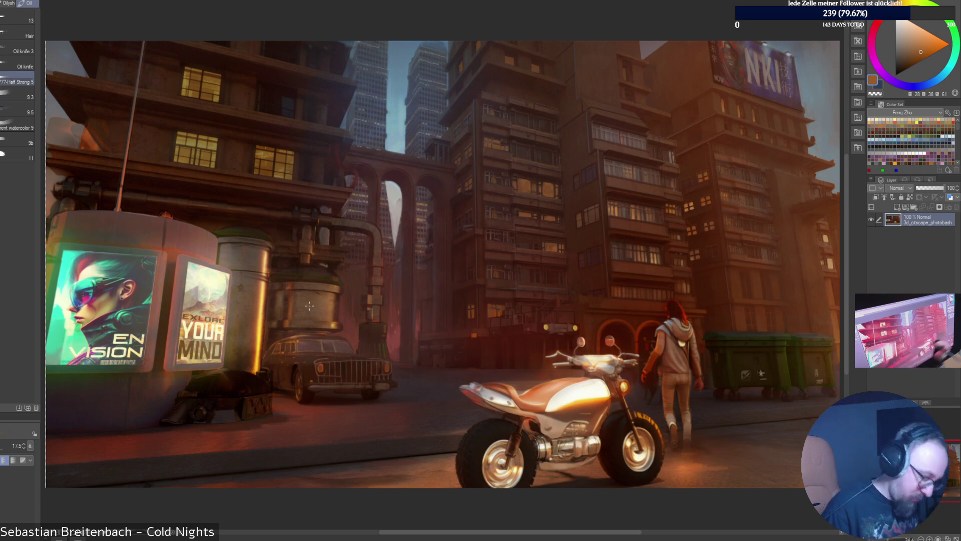
Blend the dark street and background beside the parked car with sampled dark reds and browns, using brush sizes up to 35.
left_click(459, 339, "alt")
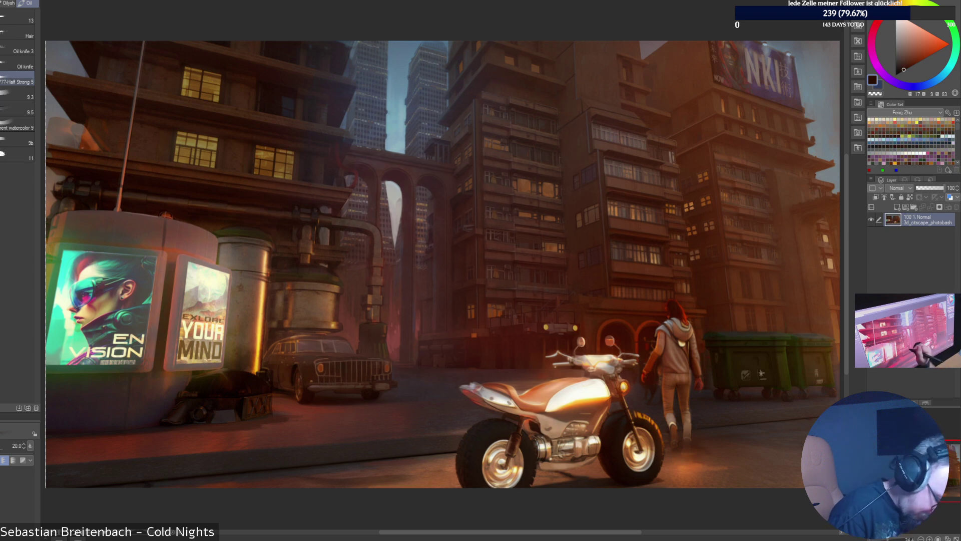
left_click(468, 425, "alt")
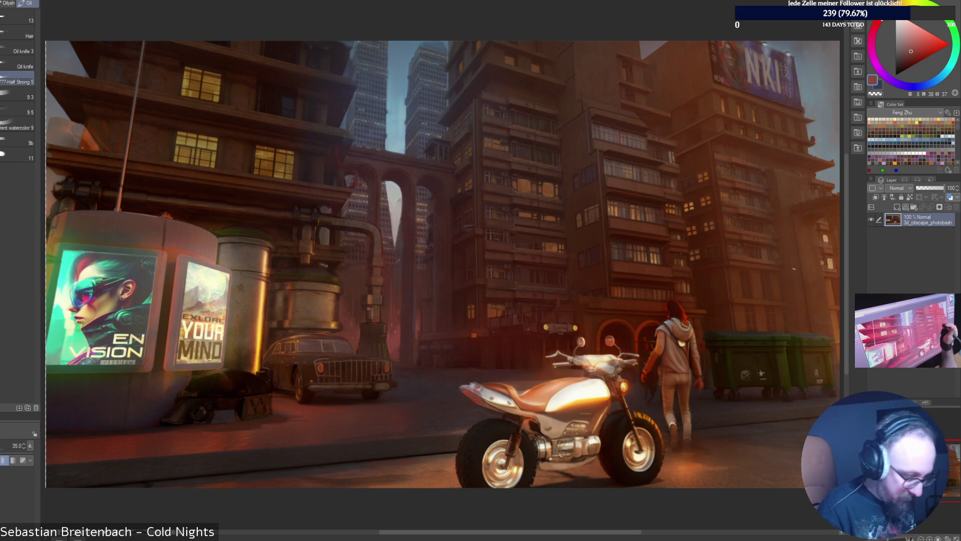
left_click(409, 361, "alt")
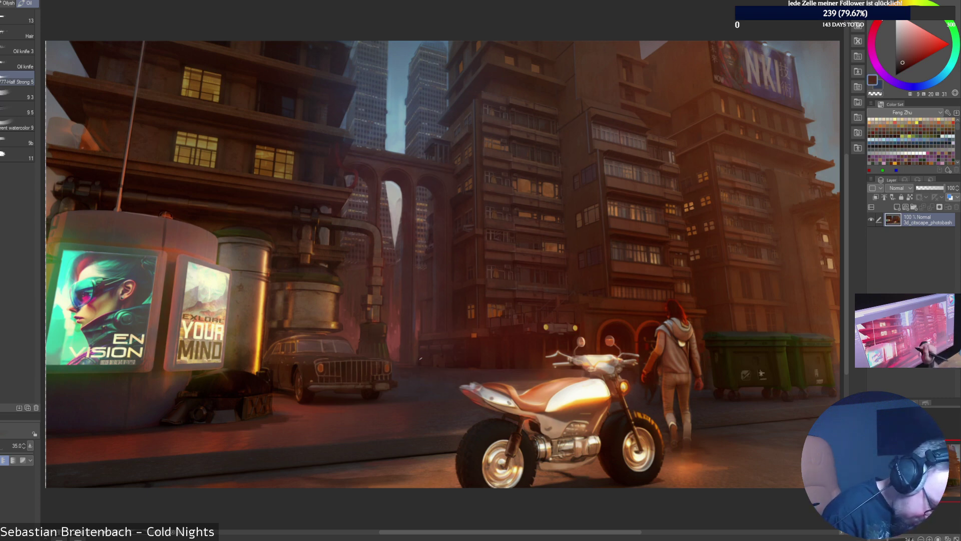
left_click(416, 353, "alt")
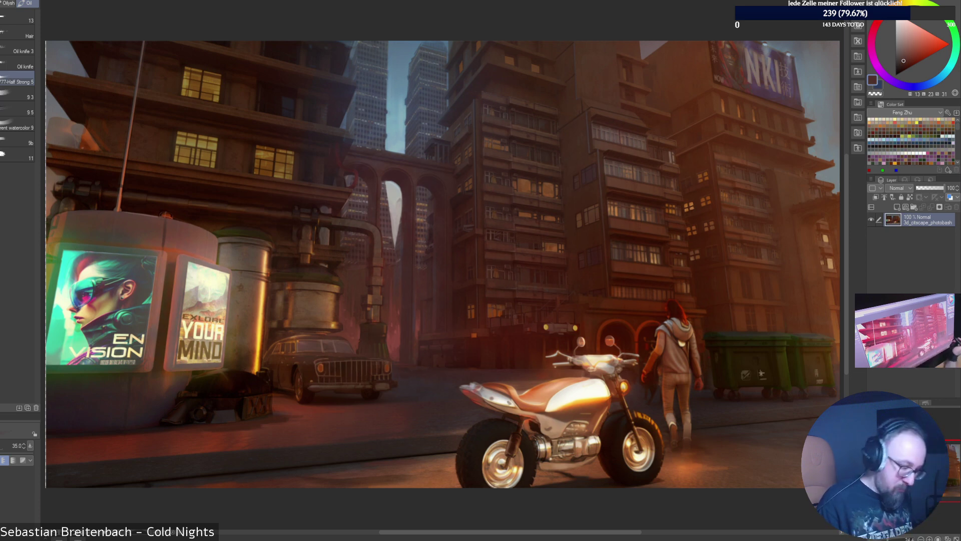
left_click(366, 396, "alt")
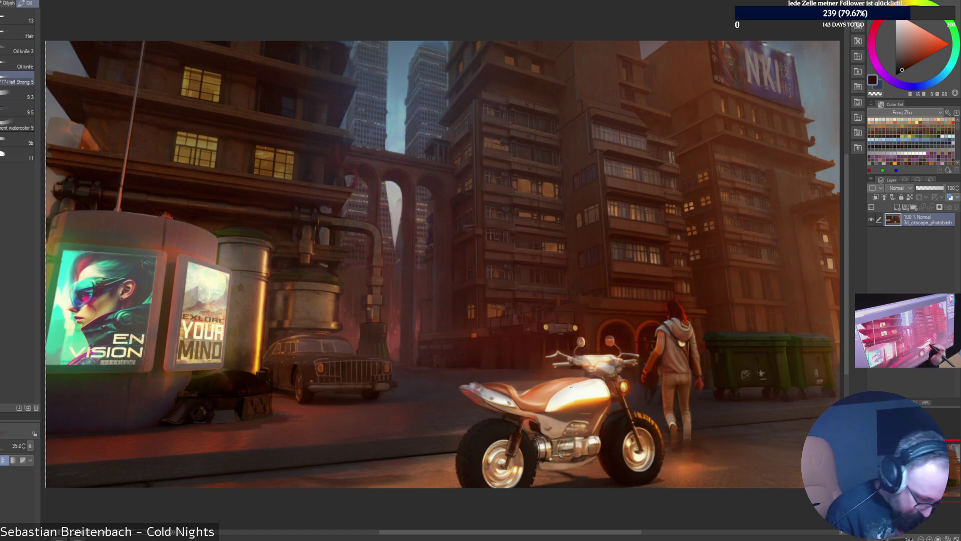
left_click(380, 387, "alt")
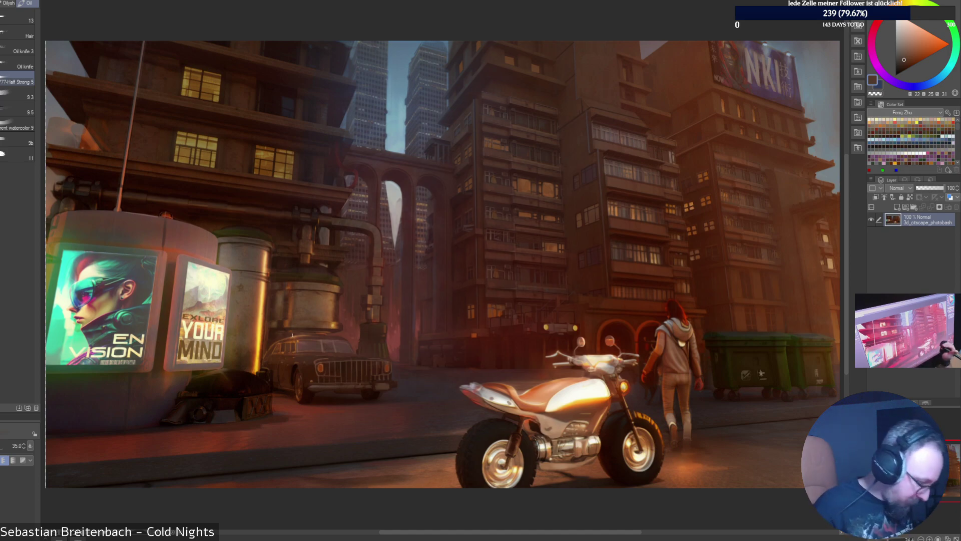
Clean up the horizontal seam across the tall metal tank at brush size 20, using browns sampled from its surface.
key("ctrl+alt+0")
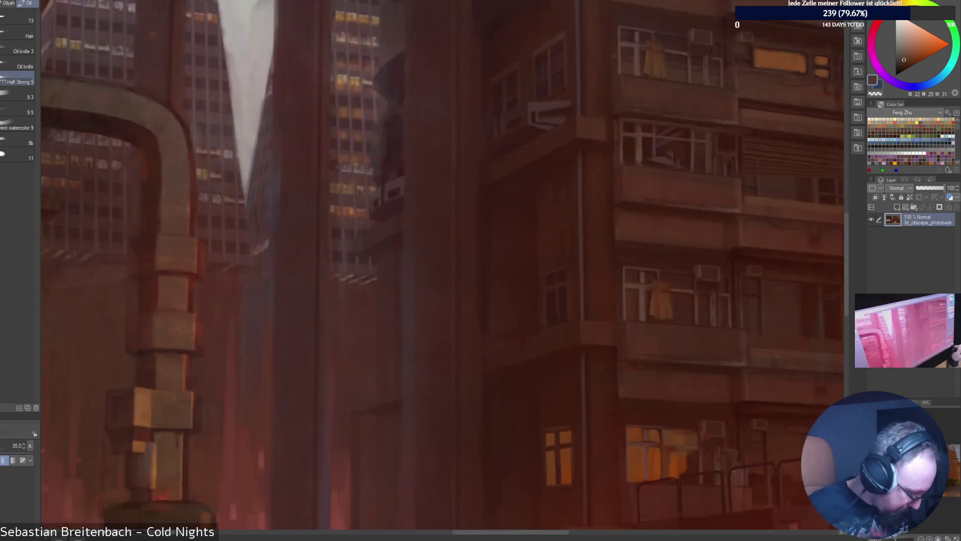
left_click_drag(914, 470, 898, 468)
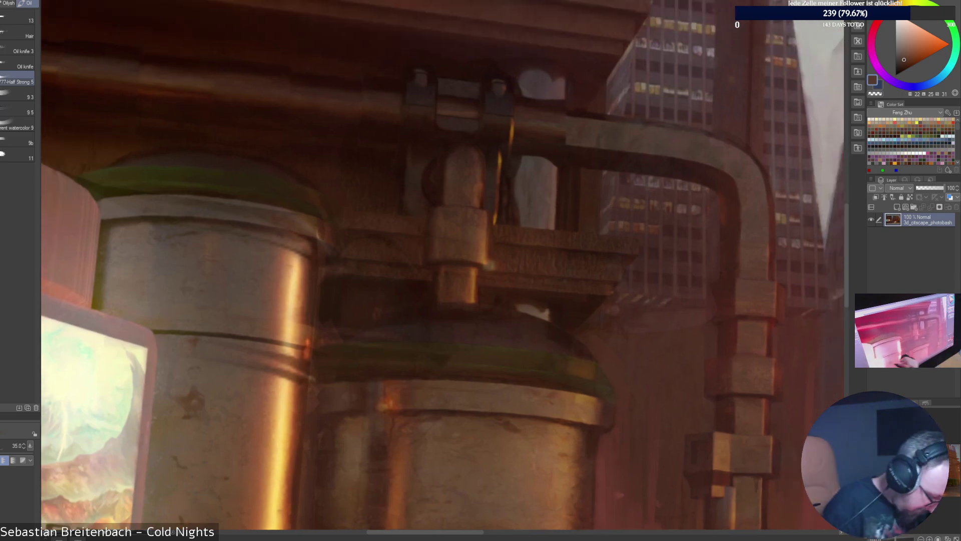
left_click(188, 376, "alt")
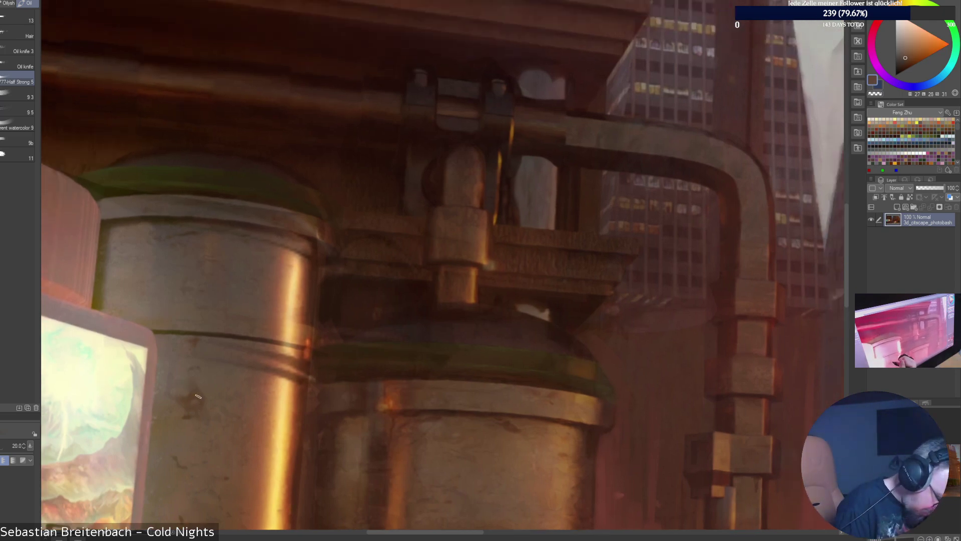
key("bracketleft")
key("bracketleft")
key("bracketleft")
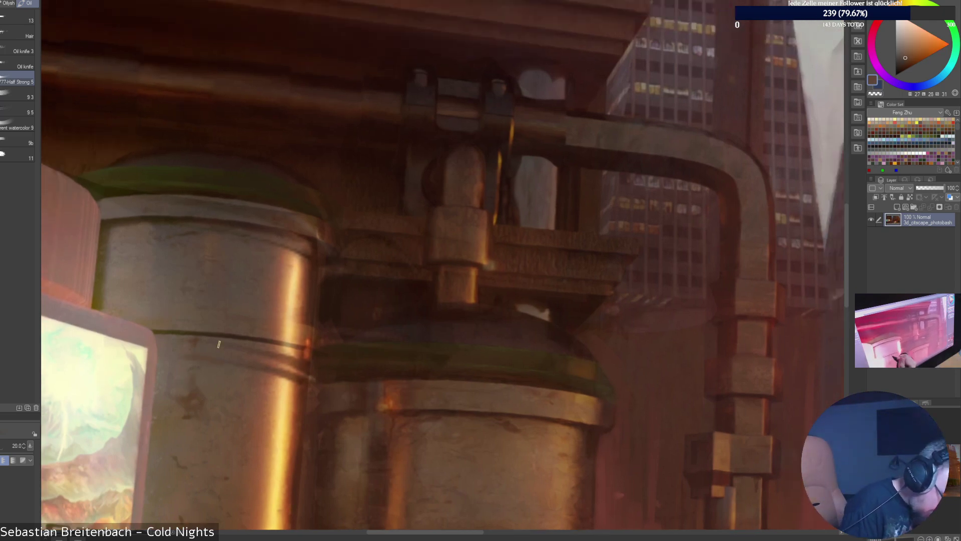
left_click(281, 370, "alt")
left_click_drag(170, 340, 225, 344)
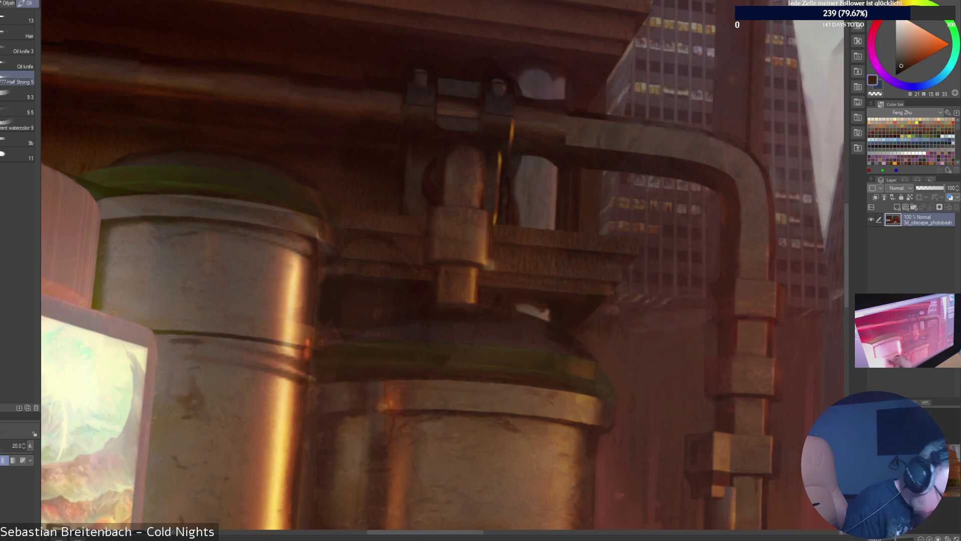
Undo the last stroke and repaint the shaded end of the shorter tank's upper rim with browns sampled along it.
left_click(337, 387, "alt")
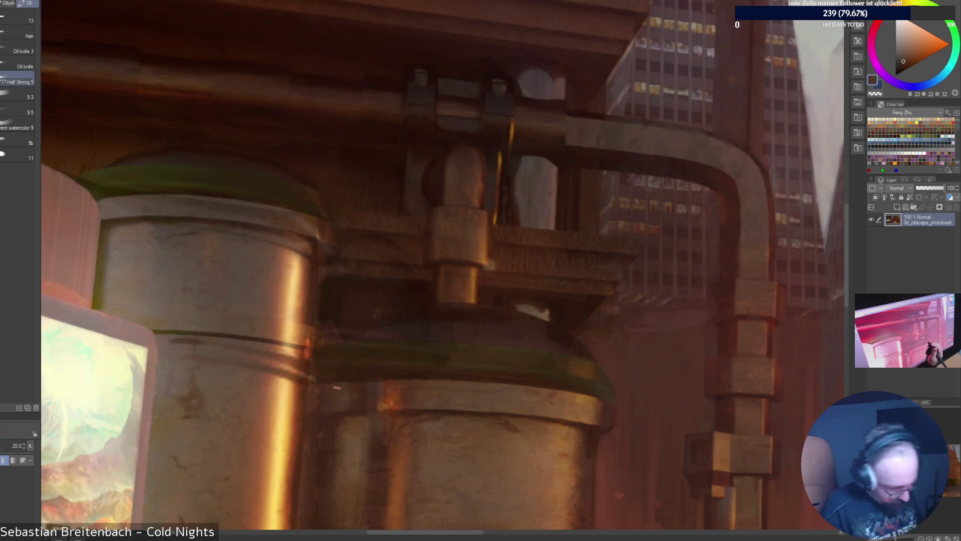
key("ctrl+z")
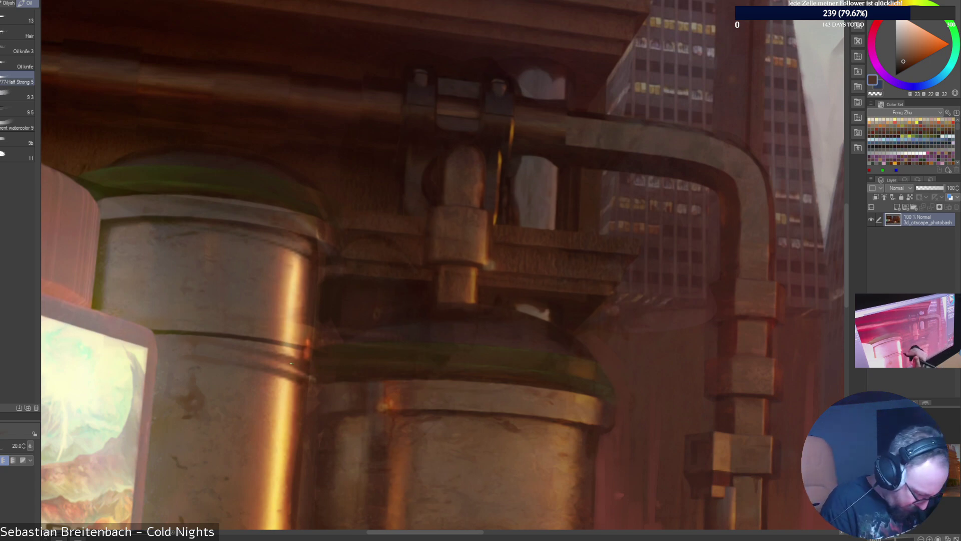
mouse_move(337, 386)
left_mouse_down()
mouse_move(440, 390)
mouse_move(388, 364)
mouse_move(392, 355)
mouse_move(398, 389)
left_mouse_up()
left_click(388, 386, "alt")
left_click(401, 389, "alt")
left_click(398, 401, "alt")
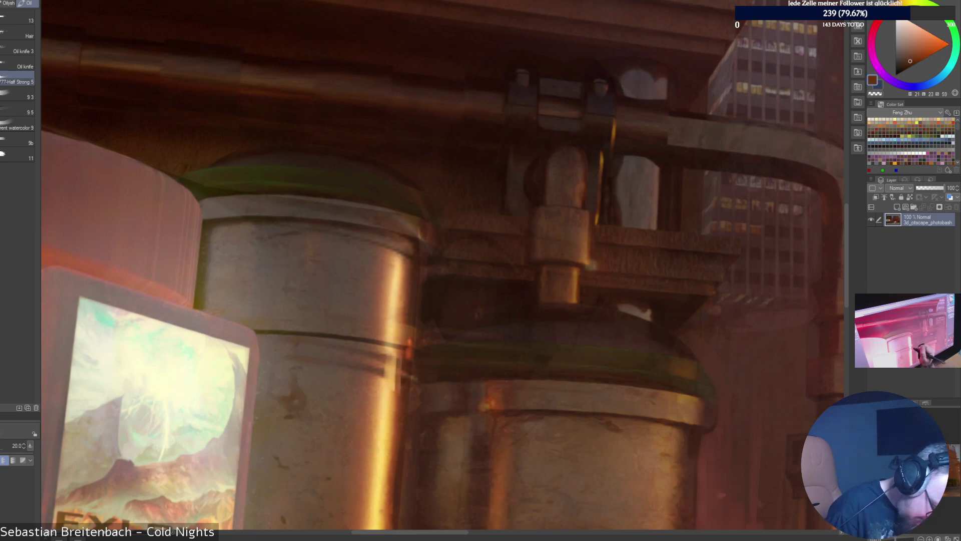
Paint out the orange spots at the shaded end of the tall tank's seam at brush size 20, using browns sampled nearby.
left_click(399, 403, "alt")
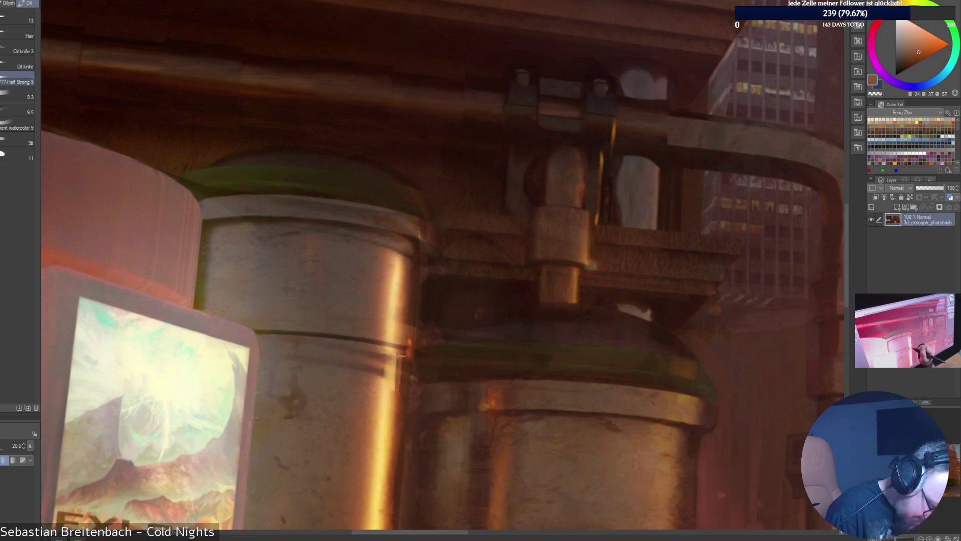
left_click(410, 351, "alt")
left_click_drag(410, 339, 410, 343)
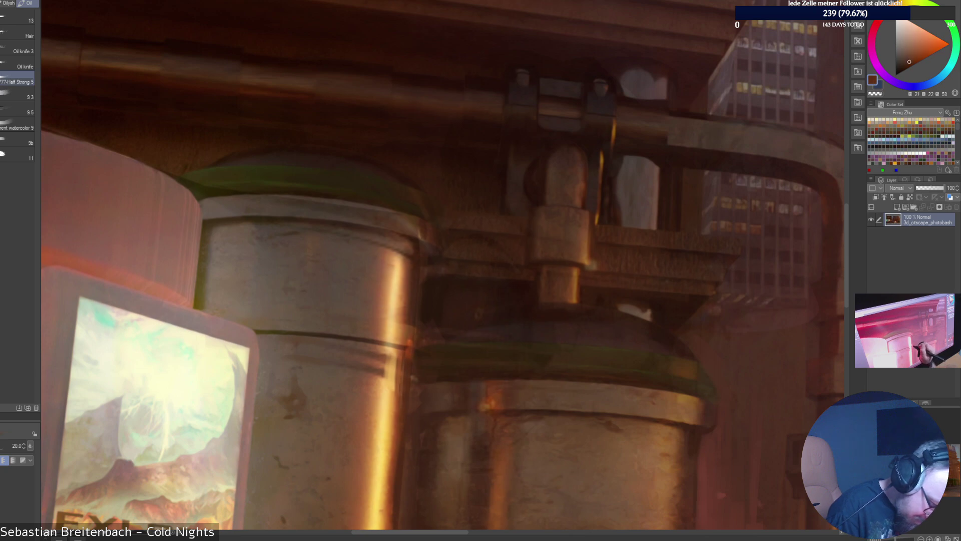
left_click(398, 346, "alt")
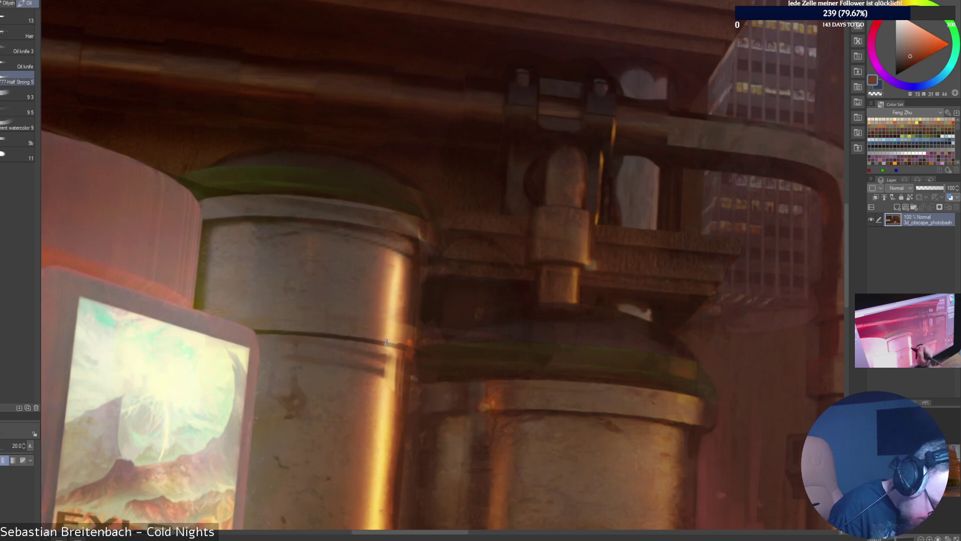
left_click(412, 358, "alt")
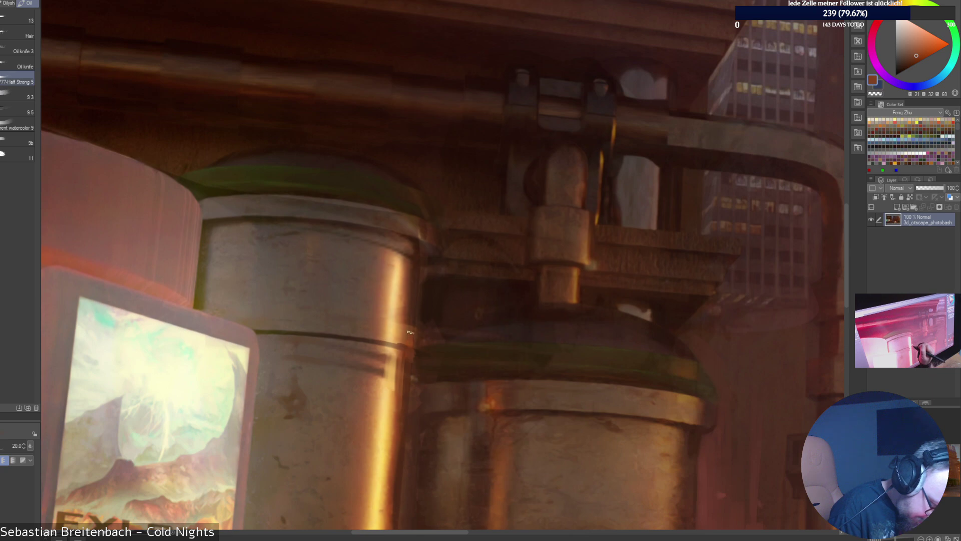
Refine the tall tank's dark edge around the seam with sampled dark browns, using brush sizes 9 and 12.5.
key("bracketleft")
key("bracketleft")
key("bracketleft")
key("bracketleft")
left_click(428, 315, "alt")
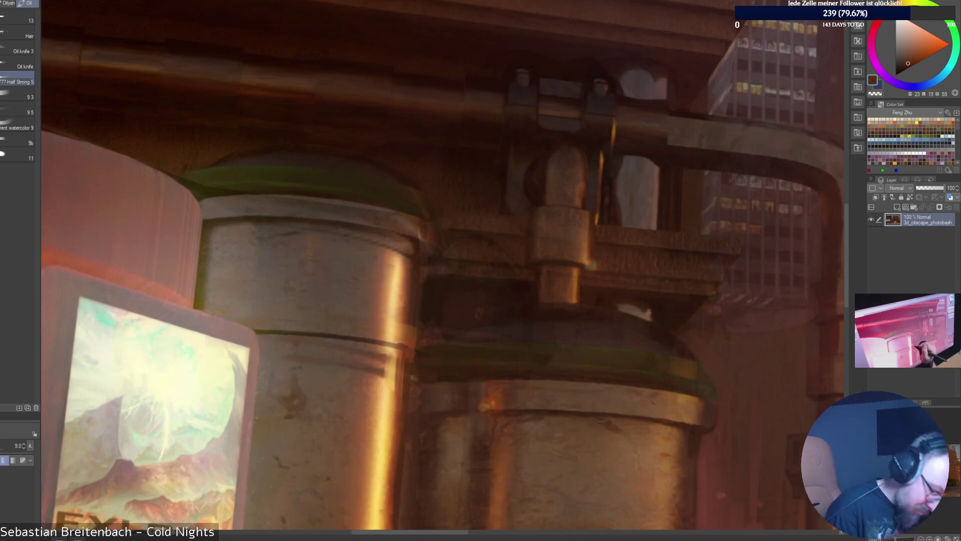
left_click(419, 350, "alt")
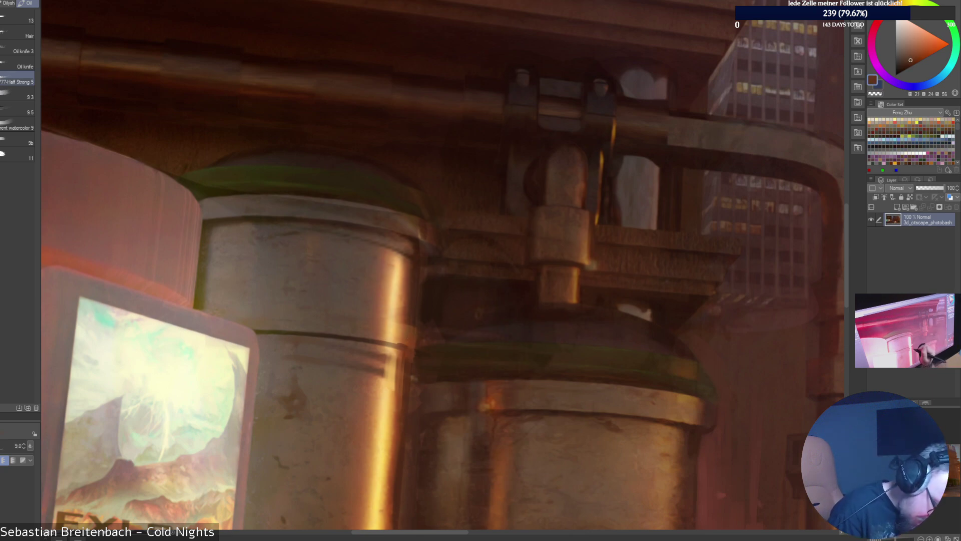
left_click(413, 313, "alt")
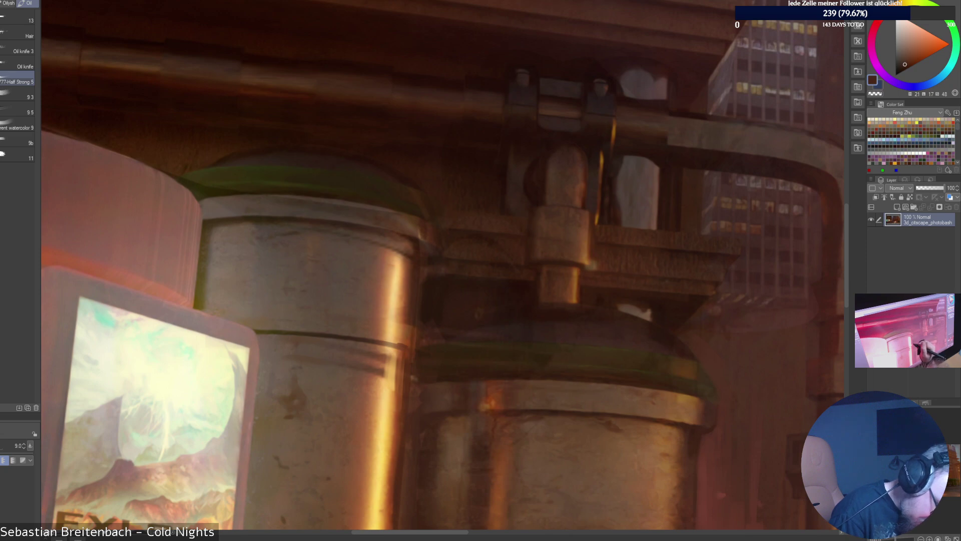
left_click(410, 316, "alt")
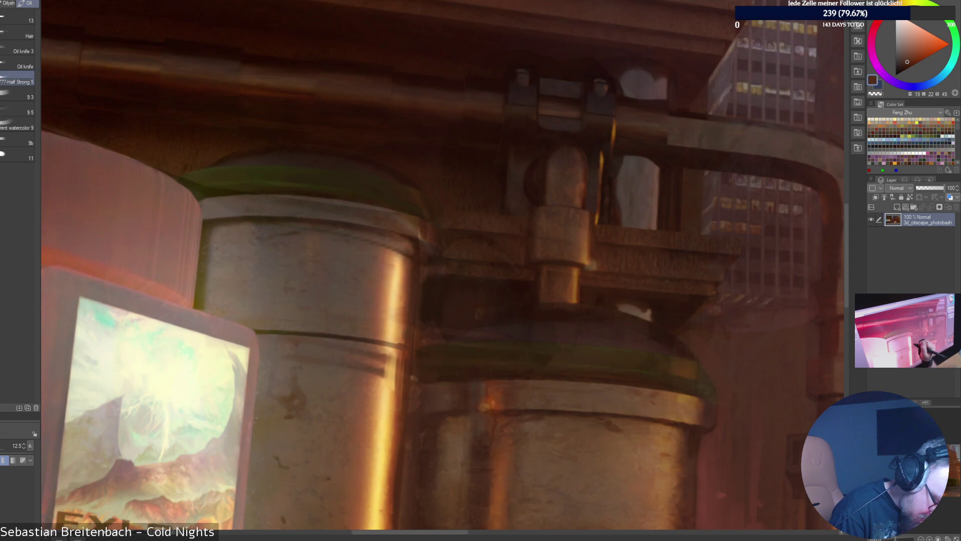
Cover the dark smudges beneath the seam beside the tall tank's golden highlight at brush size 30, using colours sampled around them.
left_click(384, 366, "alt")
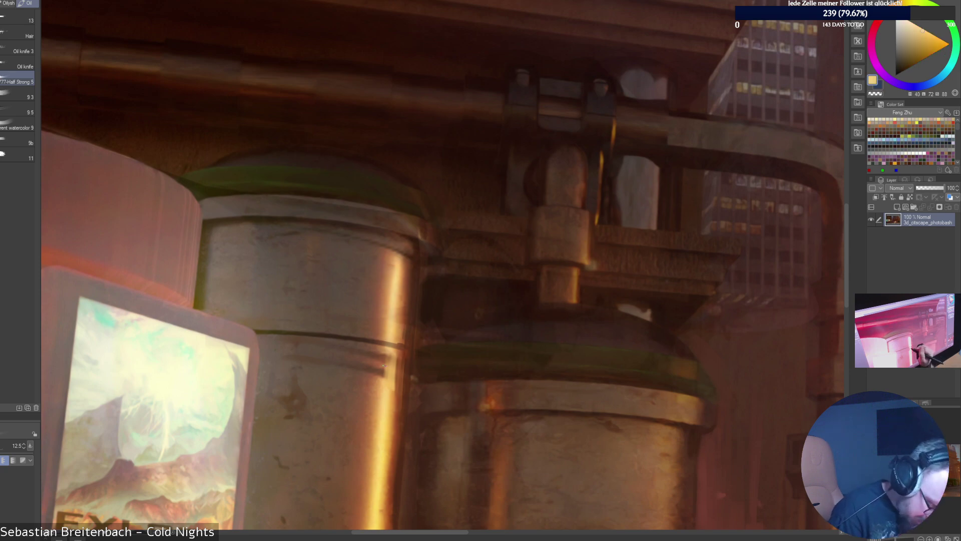
left_click(364, 386, "alt")
key("]")
key("]")
key("]")
key("]")
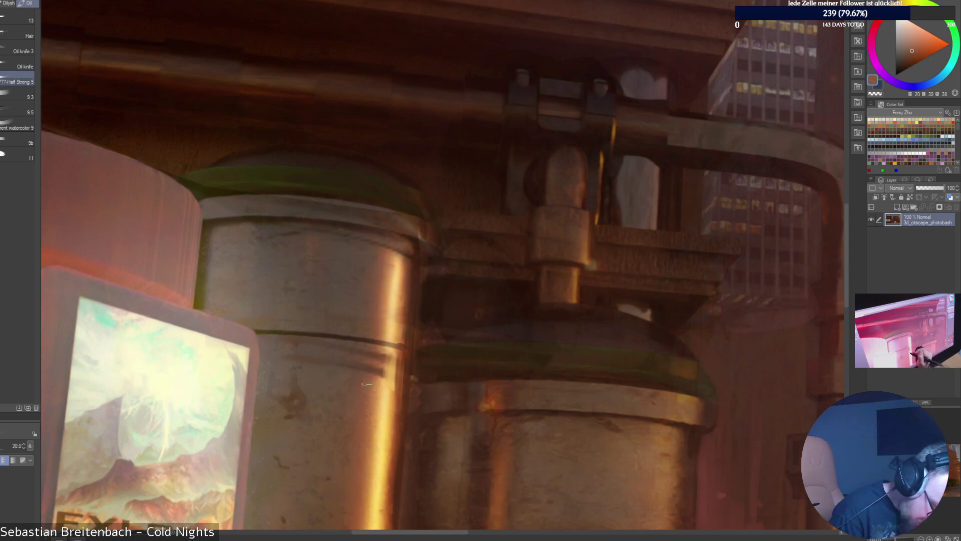
left_click(372, 384, "alt")
left_click(371, 372, "alt")
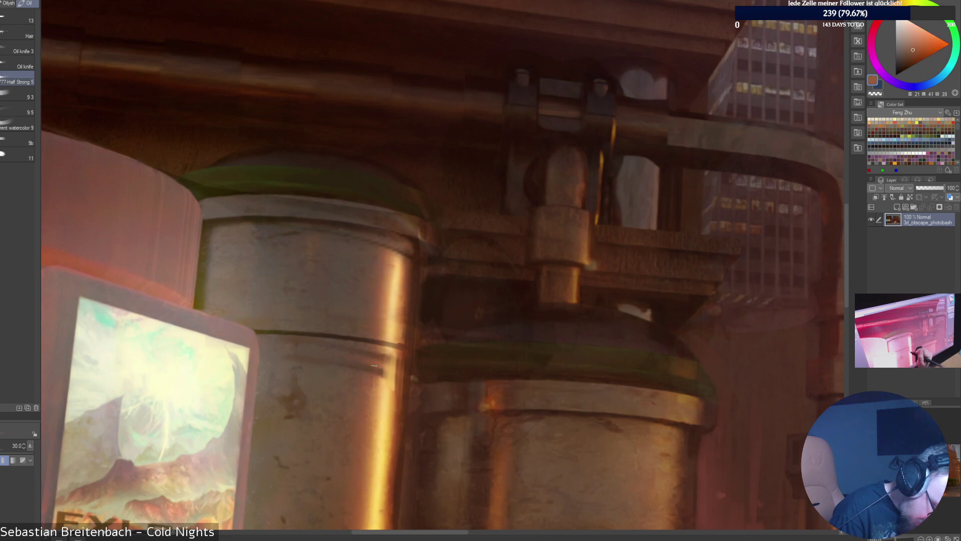
left_click(379, 373, "alt")
left_click(384, 382, "alt")
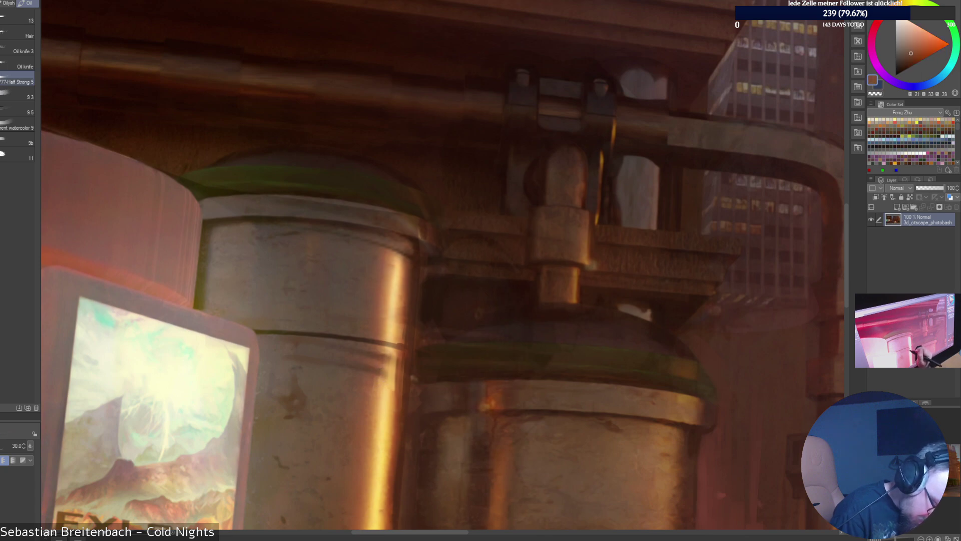
left_click(387, 362, "alt")
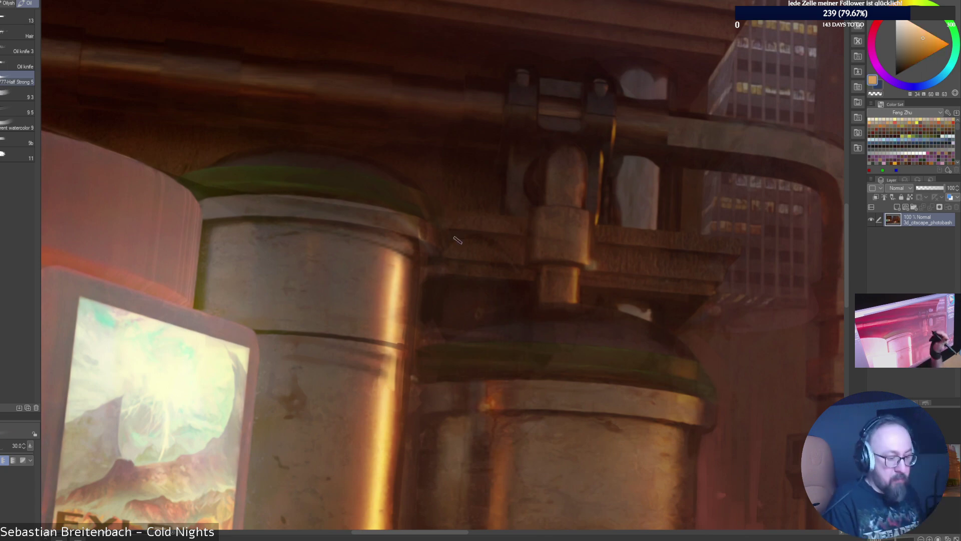
Blend the tall tank's metal surface just below the seam with sampled muted browns, using brush sizes 20 and 12.5.
left_click(367, 386, "alt")
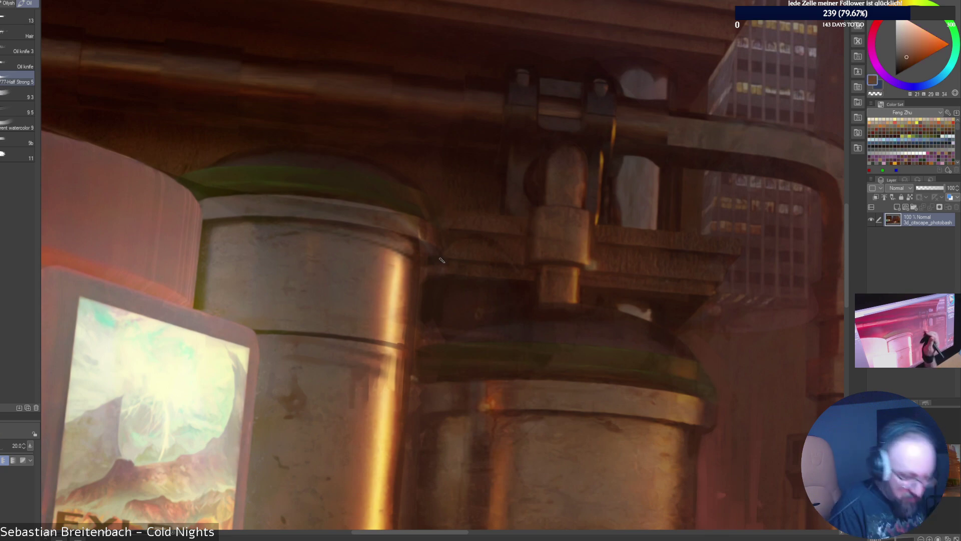
key("[")
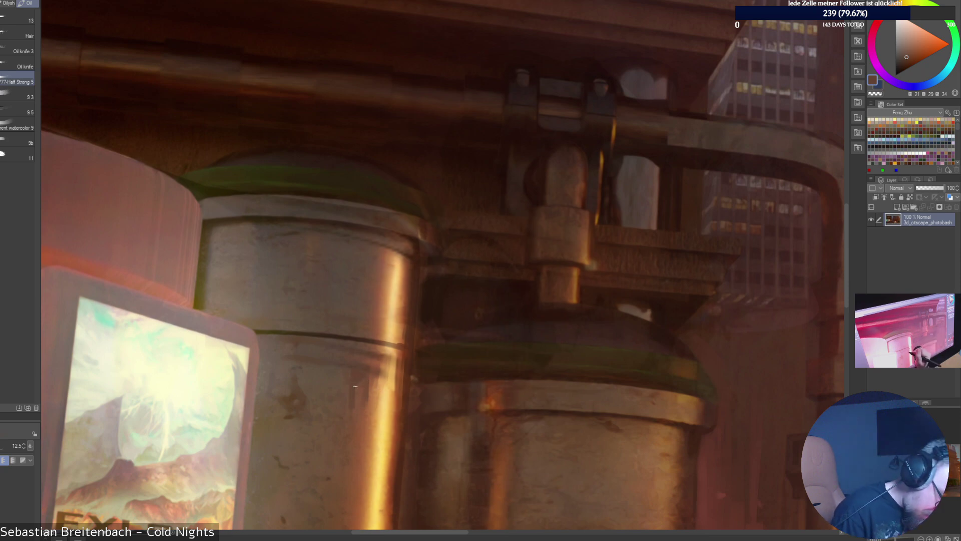
left_click(332, 368, "alt")
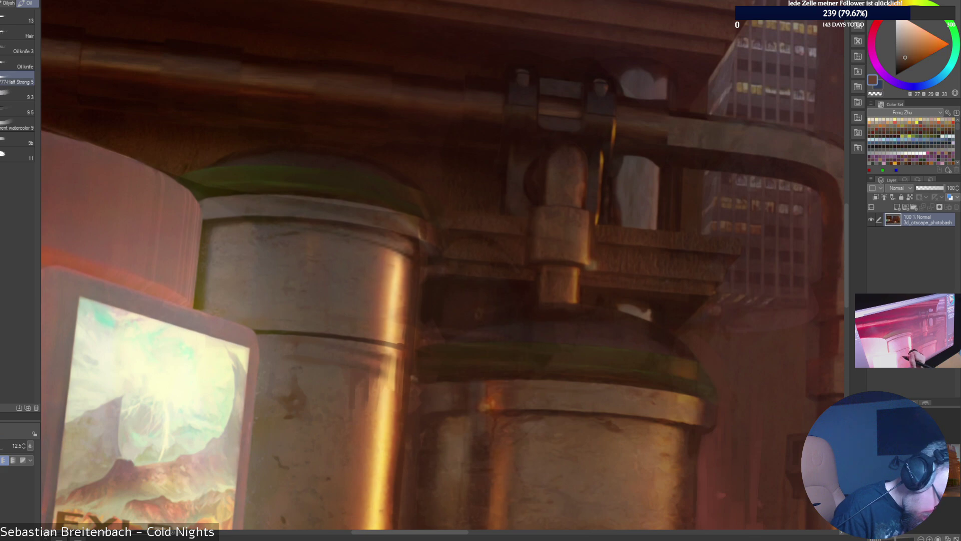
left_click(285, 359, "alt")
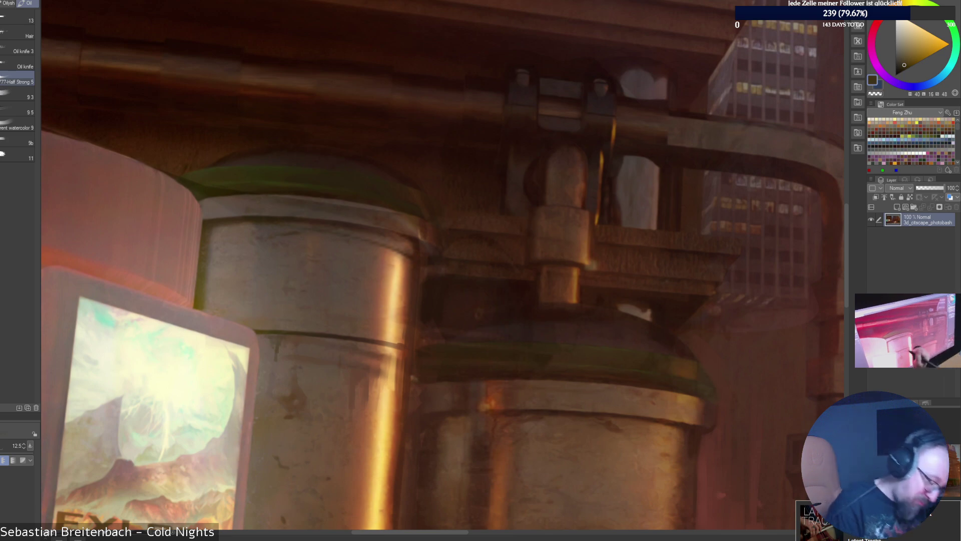
left_click(415, 378, "alt")
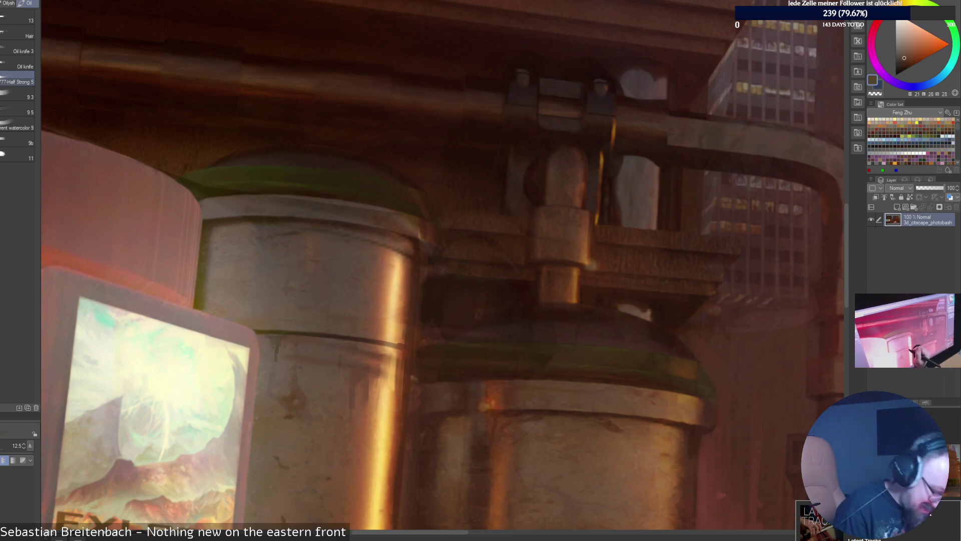
left_click(415, 378, "alt")
Redraw the tall tank's seam as an irregular, weathered line at brush size 7, using dark browns sampled from it.
left_click(335, 342, "alt")
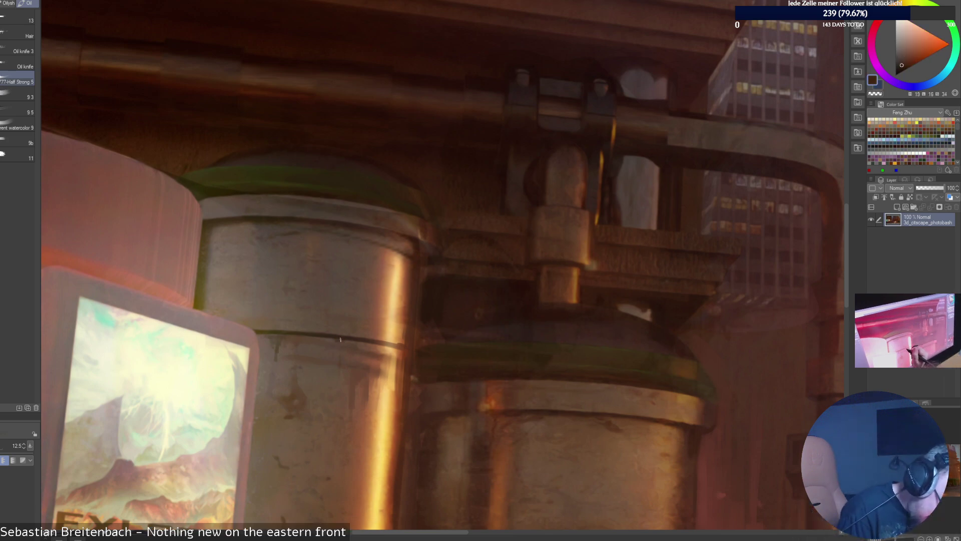
key("[")
key("[")
key("[")
key("[")
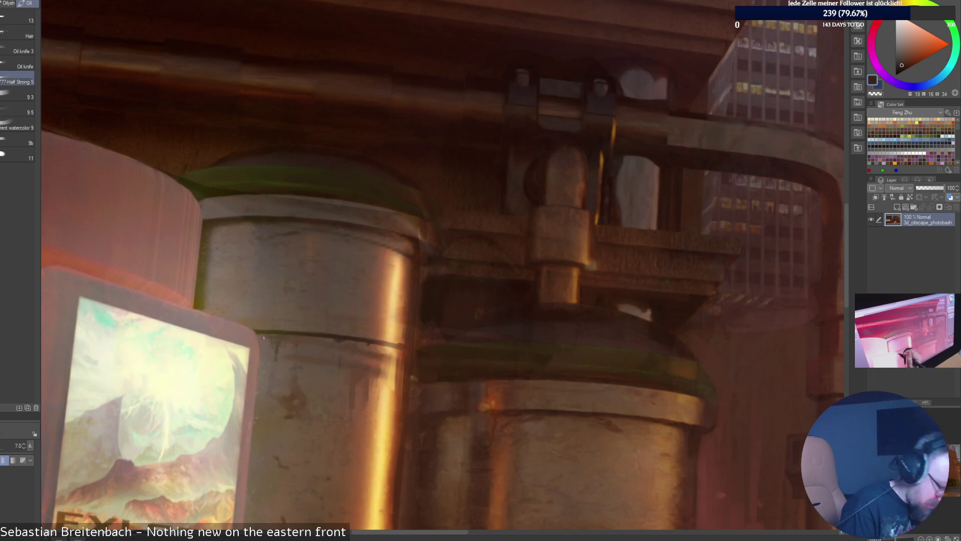
left_click(260, 332, "alt")
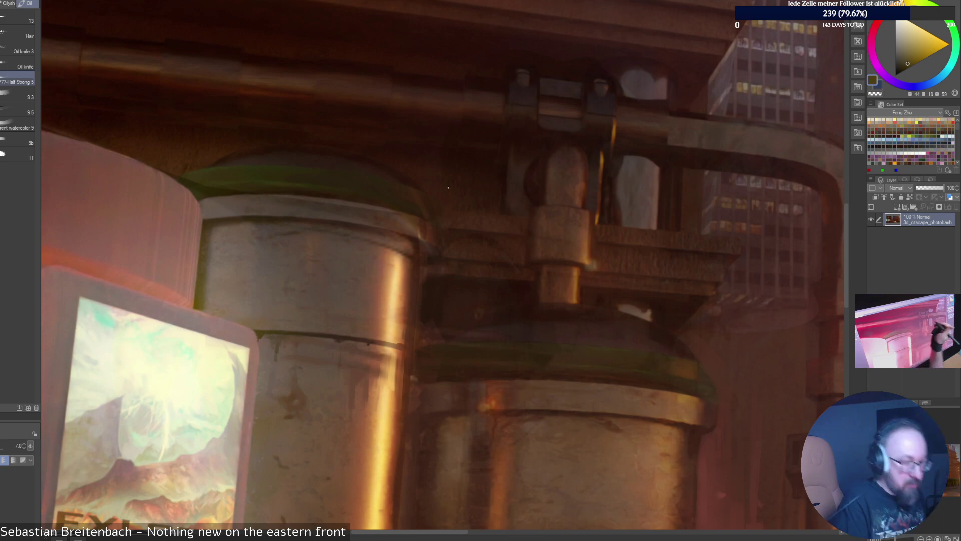
Add dark grime drips beneath the tall tank's upper rim at brush size 9 and rework the nearby metal at size 15.
key("]")
key("]")
left_click(255, 224, "alt")
left_click_drag(252, 224, 256, 251)
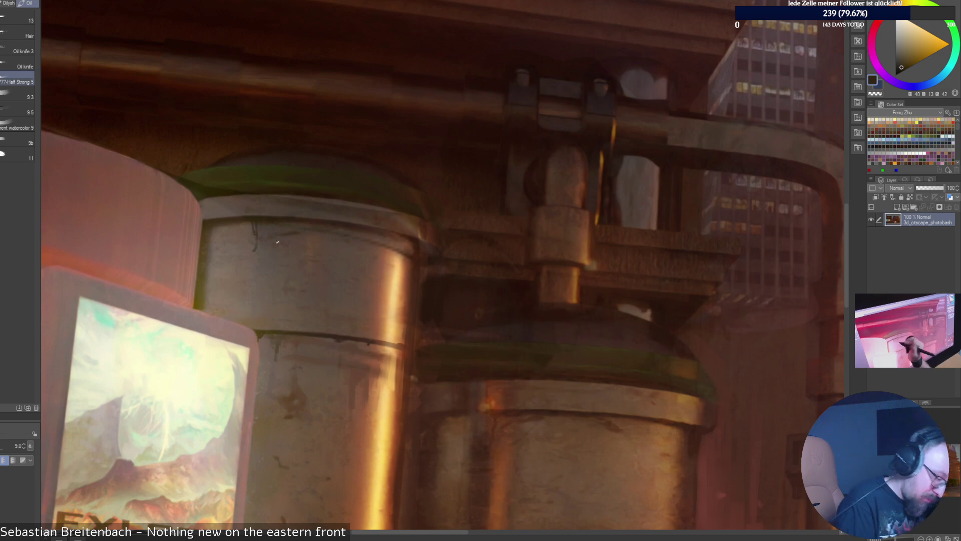
left_click(275, 237, "alt")
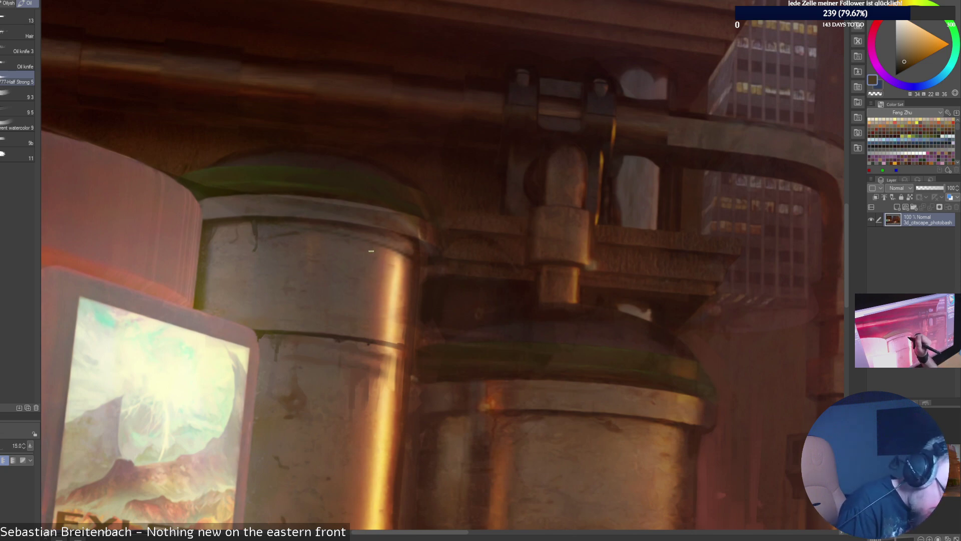
left_click(382, 245, "alt")
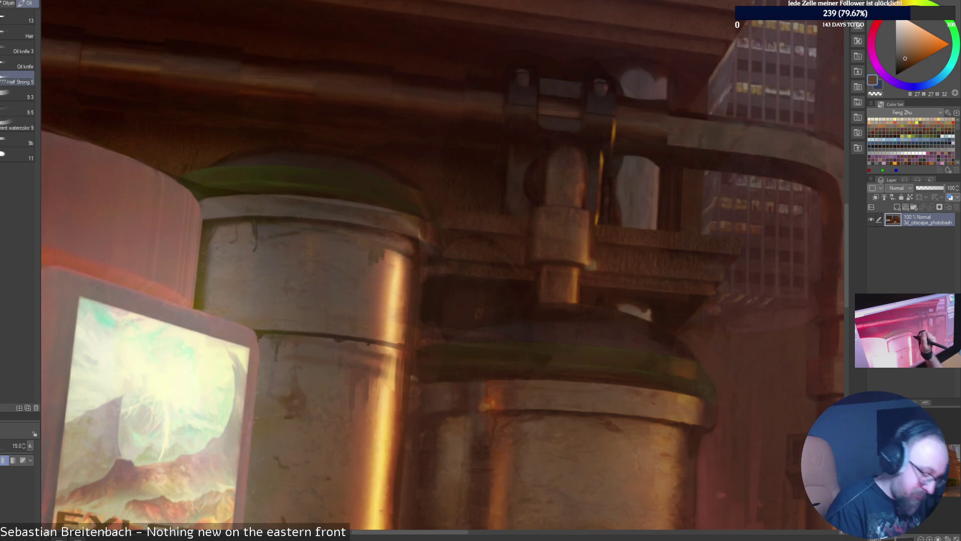
Clean up the shaded end of the tall tank's upper rim at brush size 15, using browns sampled around it.
left_click(410, 251, "alt")
left_click(416, 254, "alt")
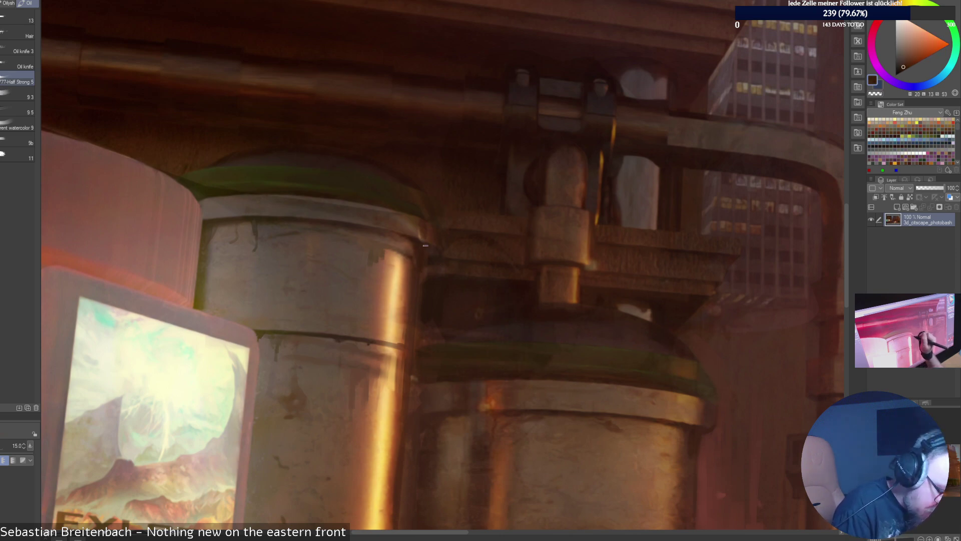
left_click(415, 244, "alt")
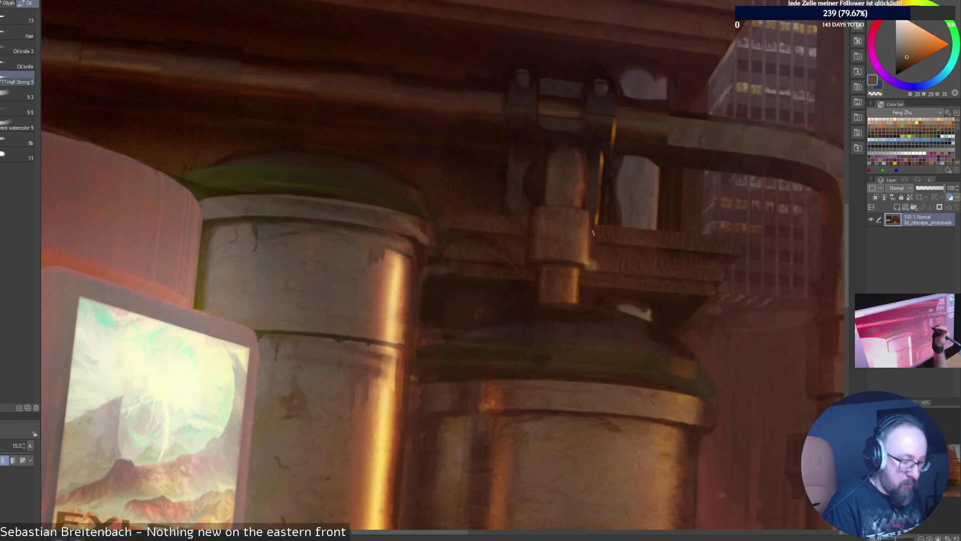
left_click(420, 232, "alt")
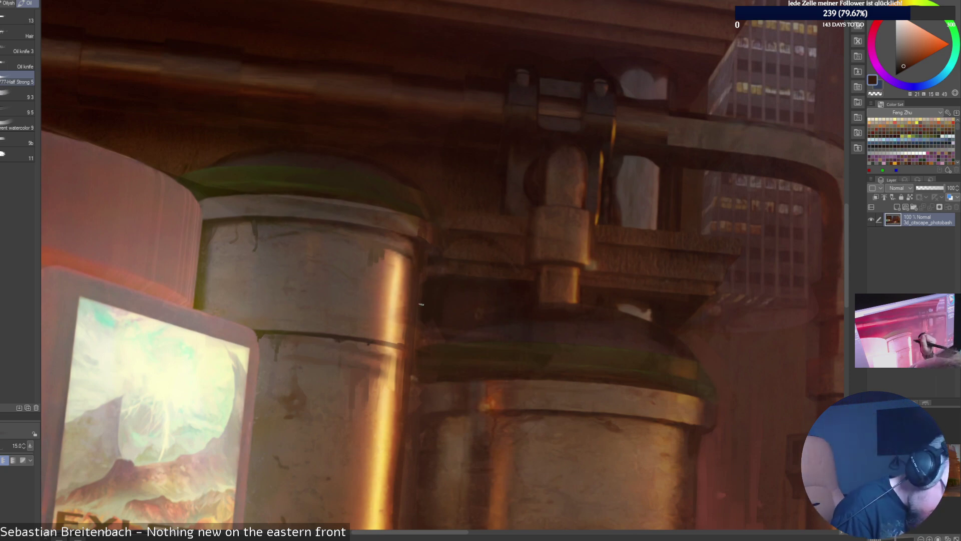
Deepen the shadows on the ledge, pipe bracket and background beside the tall tank's green cap with sampled near-black browns.
left_click(453, 284, "alt")
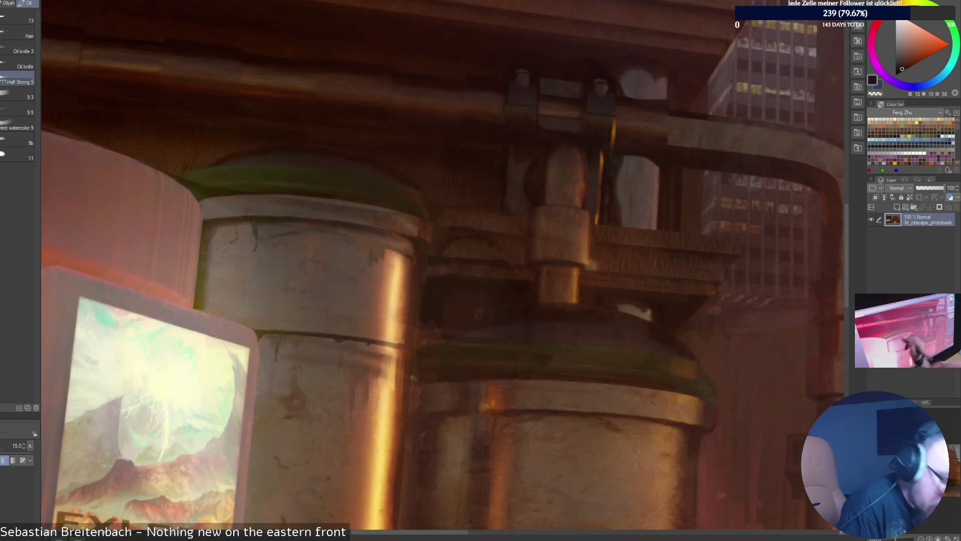
left_click(501, 163, "alt")
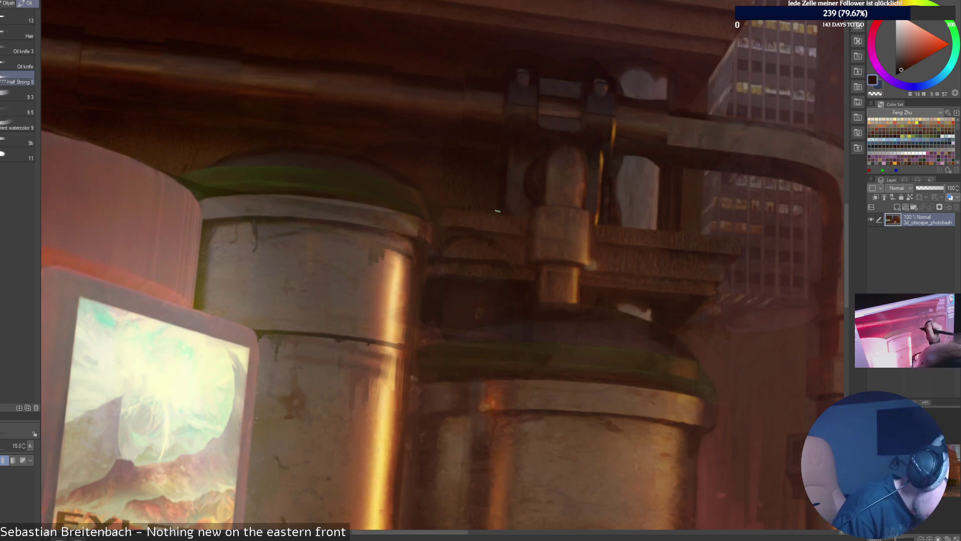
left_click(522, 106, "alt")
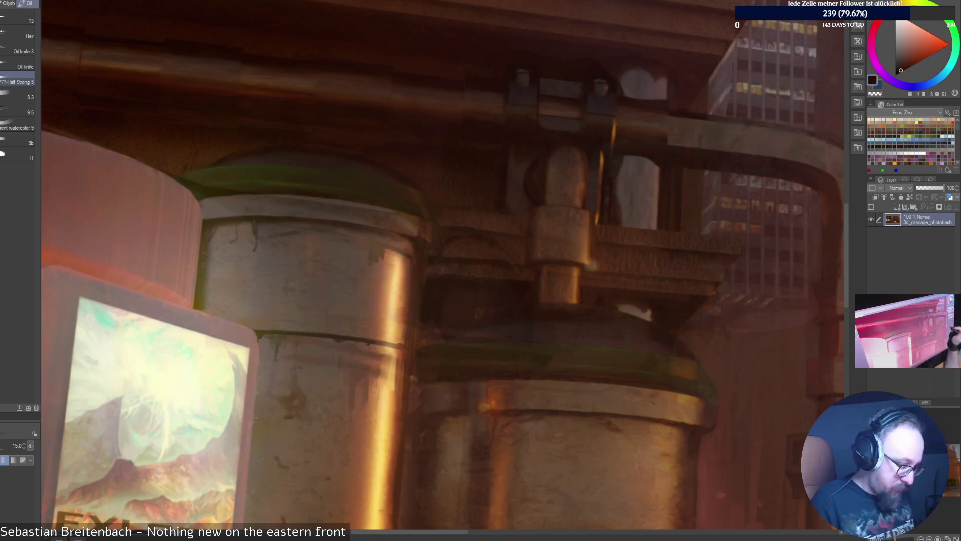
left_click(410, 165, "alt")
left_click(401, 168, "alt")
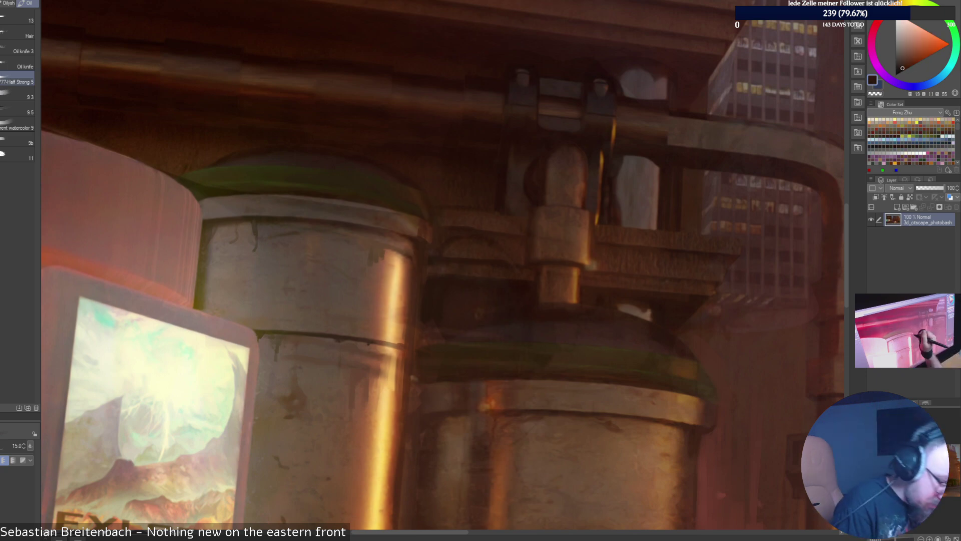
Add a fine orange highlight to the end of the tall tank's upper rim at brush size 8, touching up with nearby sampled colours.
left_click(430, 226, "alt")
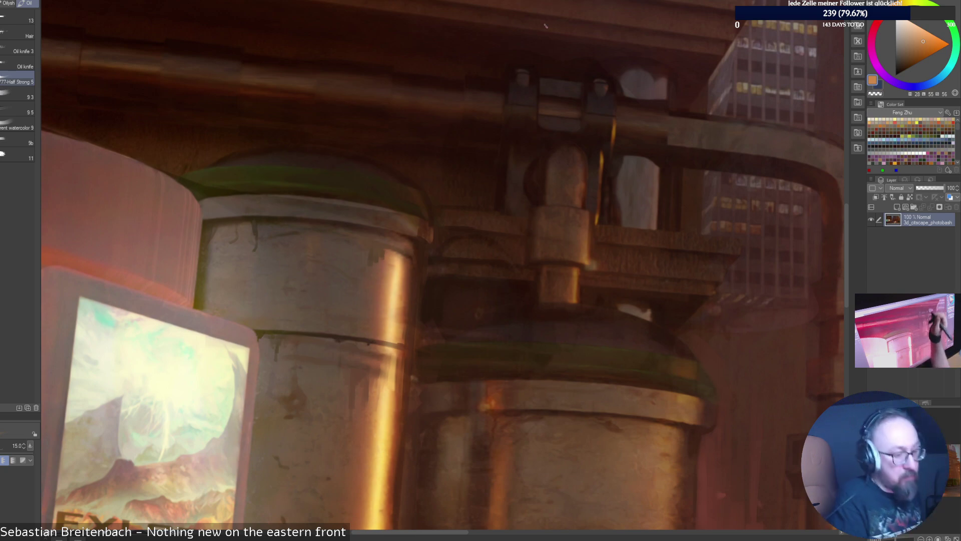
key("bracketleft")
key("bracketleft")
key("bracketleft")
key("bracketleft")
left_click_drag(416, 245, 415, 251)
key("bracketright")
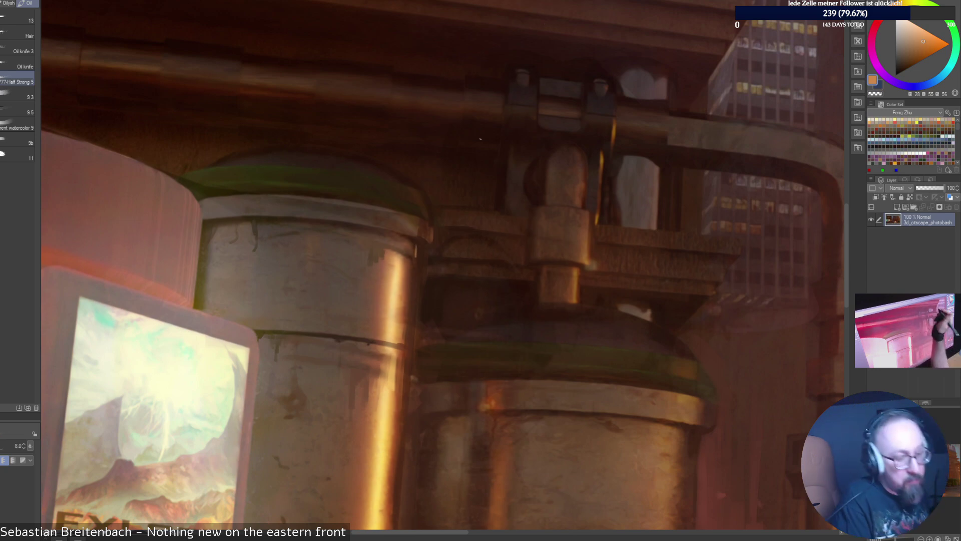
left_click(415, 249, "alt")
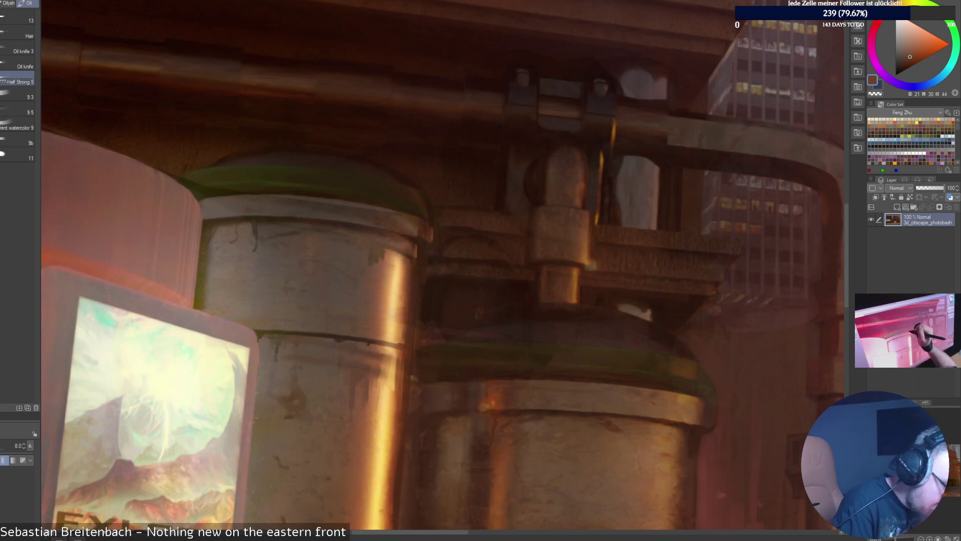
left_click(420, 191, "alt")
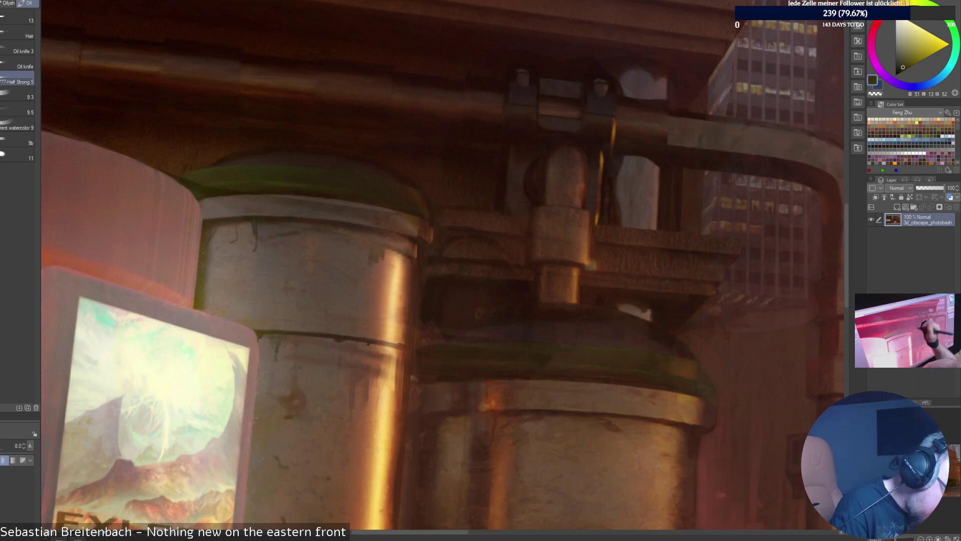
Touch up the end of the tall tank's upper rim at brush size 8 with dark and warm browns sampled beside it.
left_click(450, 210, "alt")
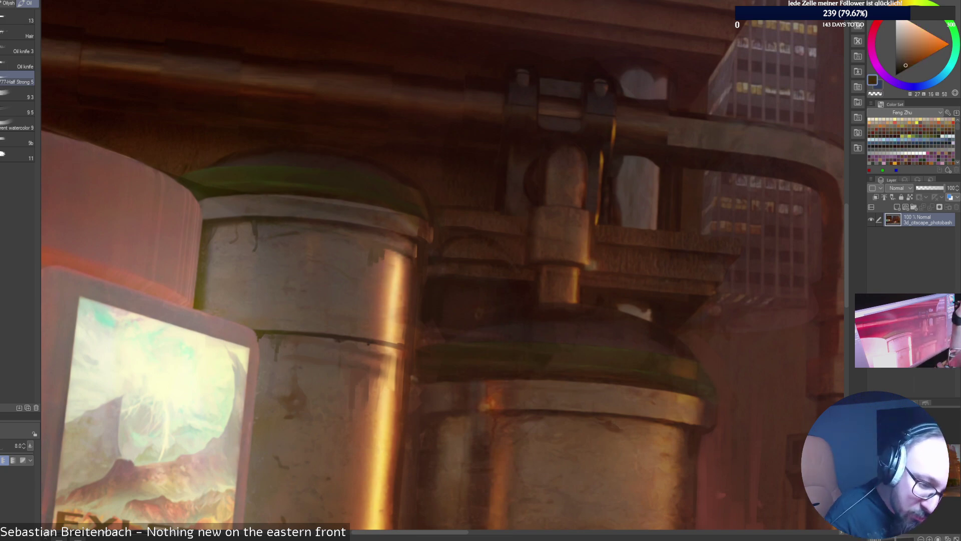
left_click(416, 195, "alt")
left_click_drag(412, 186, 416, 216)
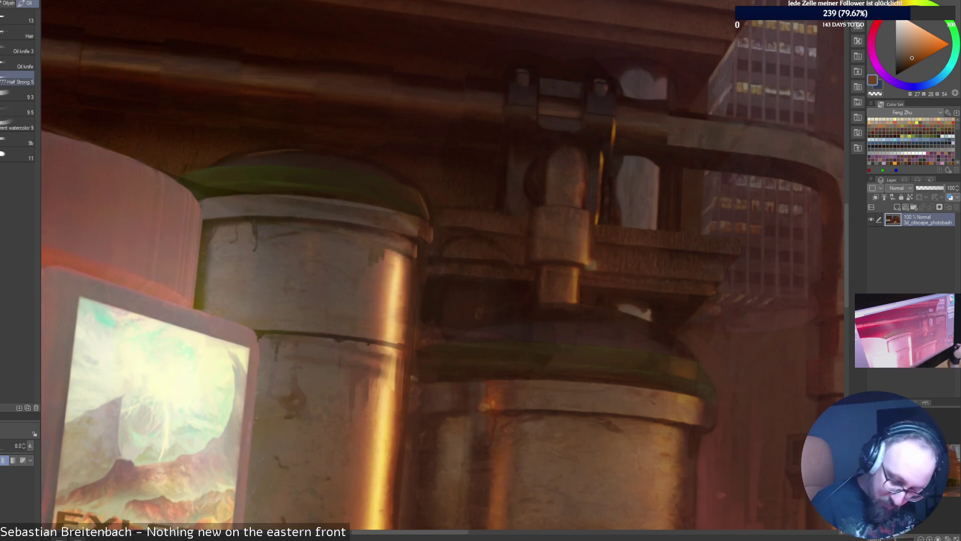
Tone down the tall tank's body with muted browns sampled from the tanks, mainly at brush size 45.
key("ctrl+0")
key("]")
key("]")
key("]")
key("]")
key("]")
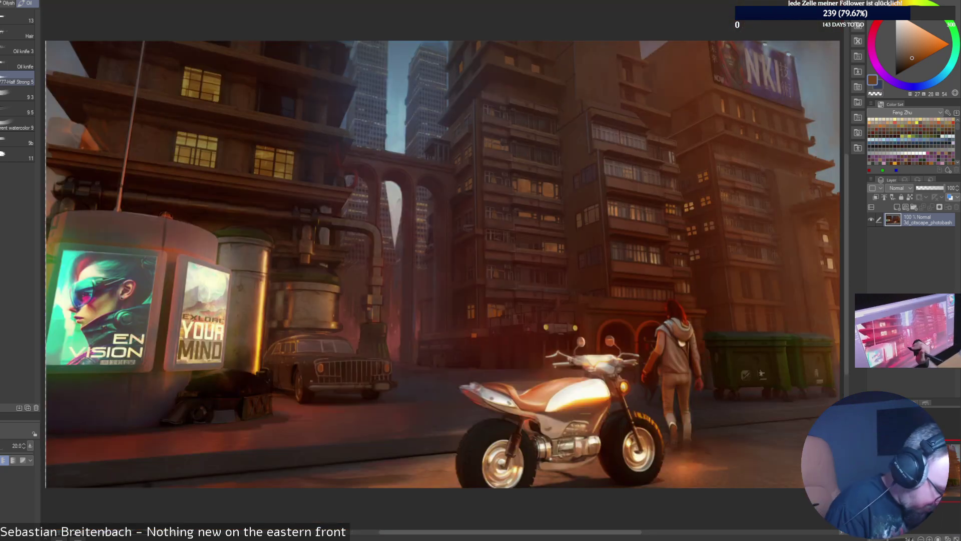
left_click(320, 316, "alt")
key("]")
key("]")
key("]")
key("]")
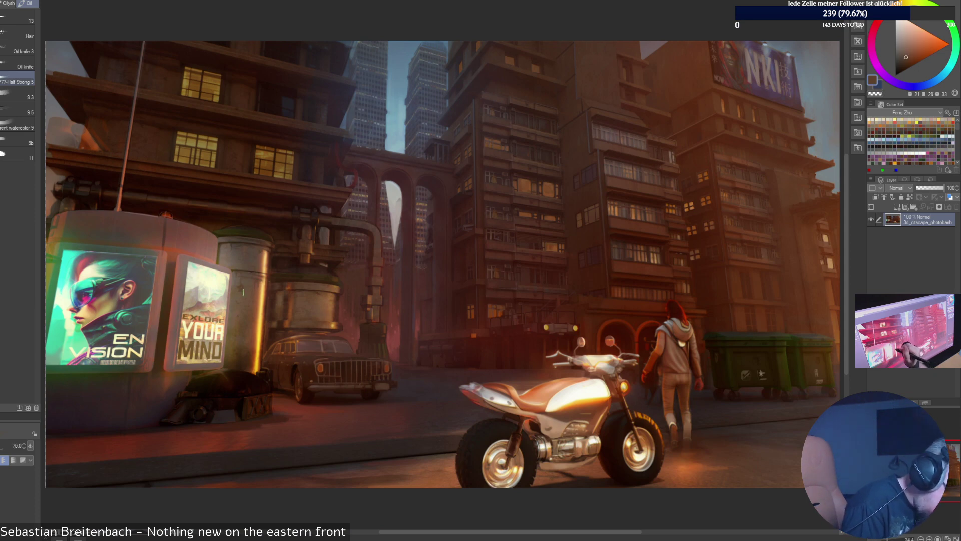
left_click(258, 282, "alt")
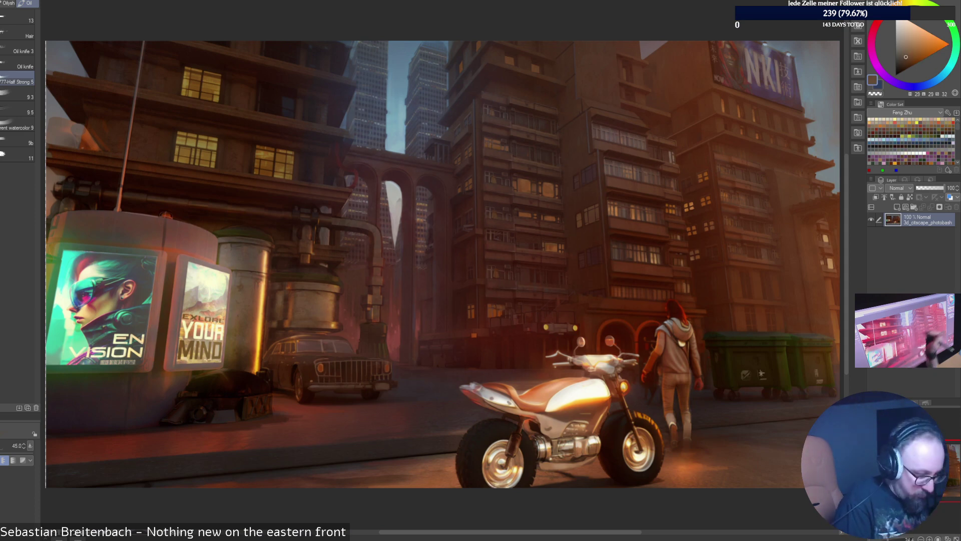
left_click(250, 283, "alt")
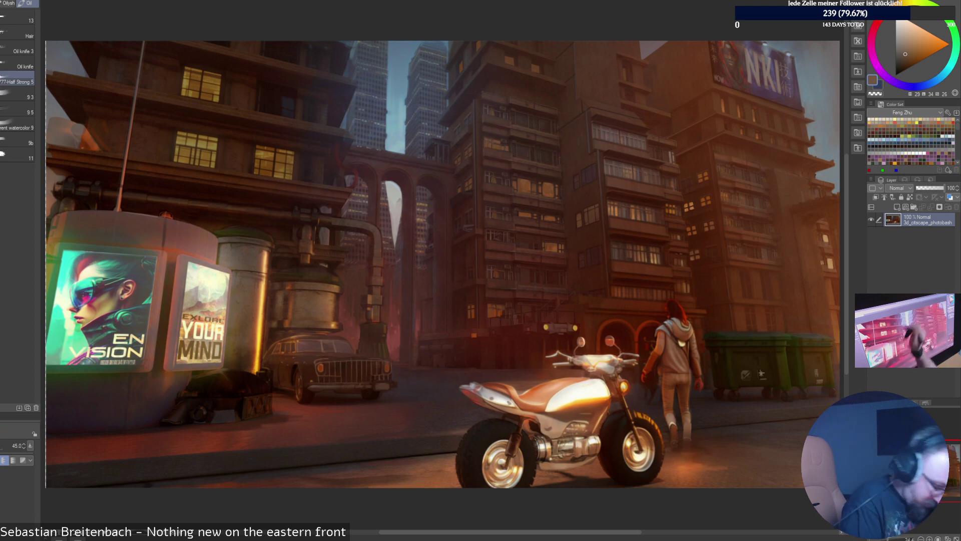
left_click(244, 285, "alt")
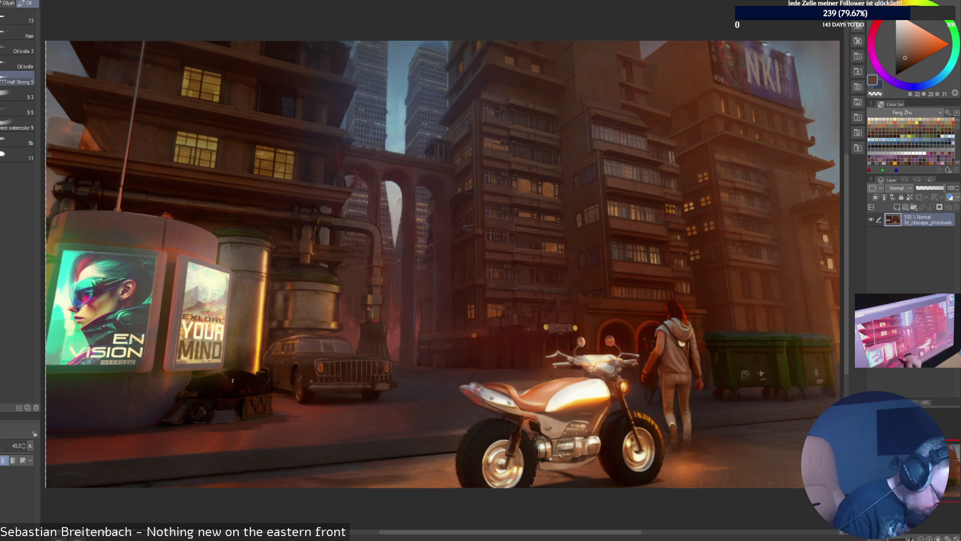
Add a soft light accent along the bottom edge of the smaller poster's frame at brush size 20, using the poster's pale yellow.
left_click(221, 359, "alt")
left_click_drag(209, 375, 230, 371)
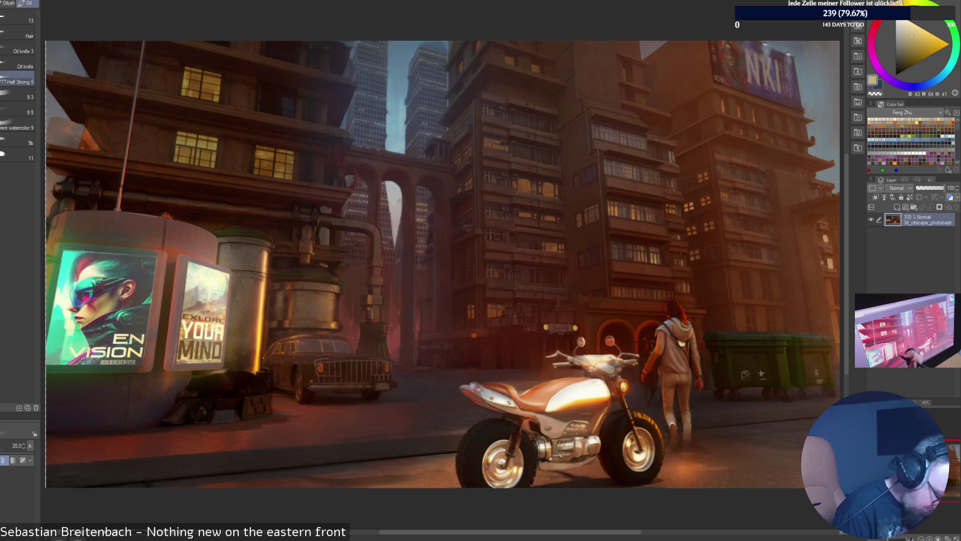
left_click(259, 350, "alt")
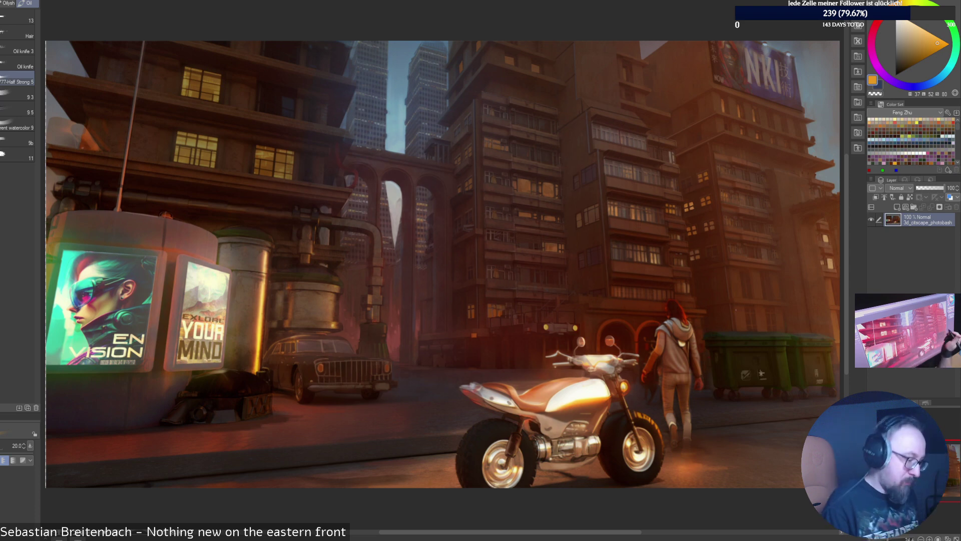
Rework the shadows around the kiosk's base with sampled near-black browns at brush sizes 50 and 30.
left_click(271, 385, "alt")
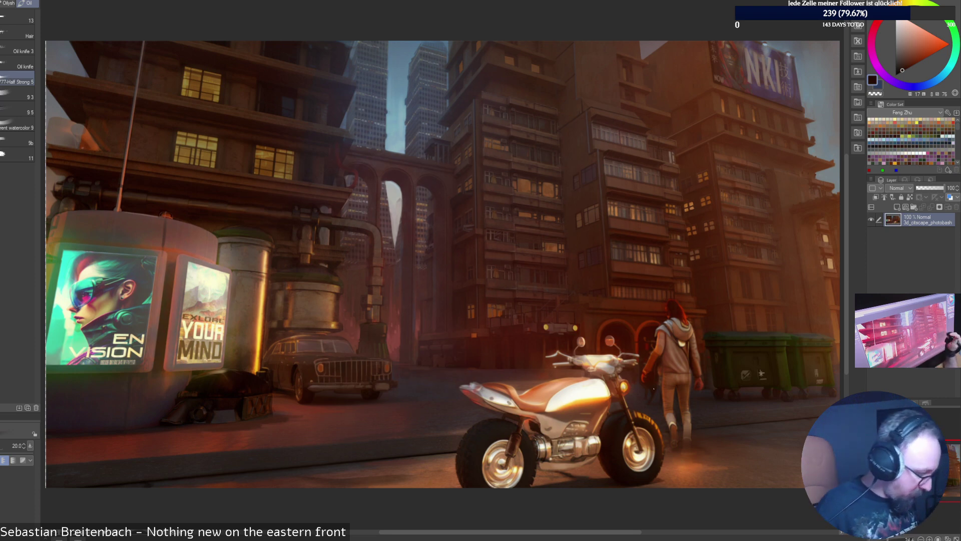
key("bracketright")
key("bracketright")
key("bracketright")
key("bracketright")
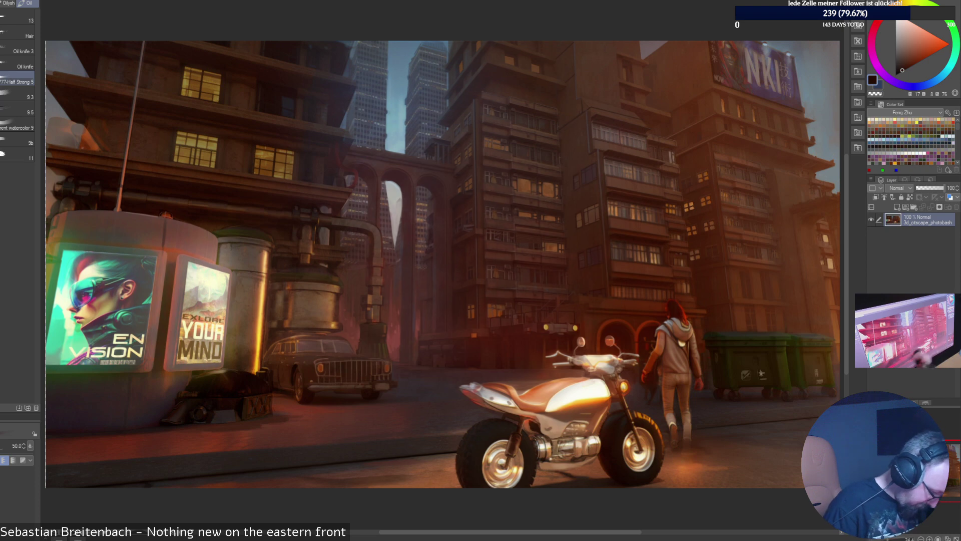
left_click(124, 424, "alt")
key("bracketleft")
key("bracketleft")
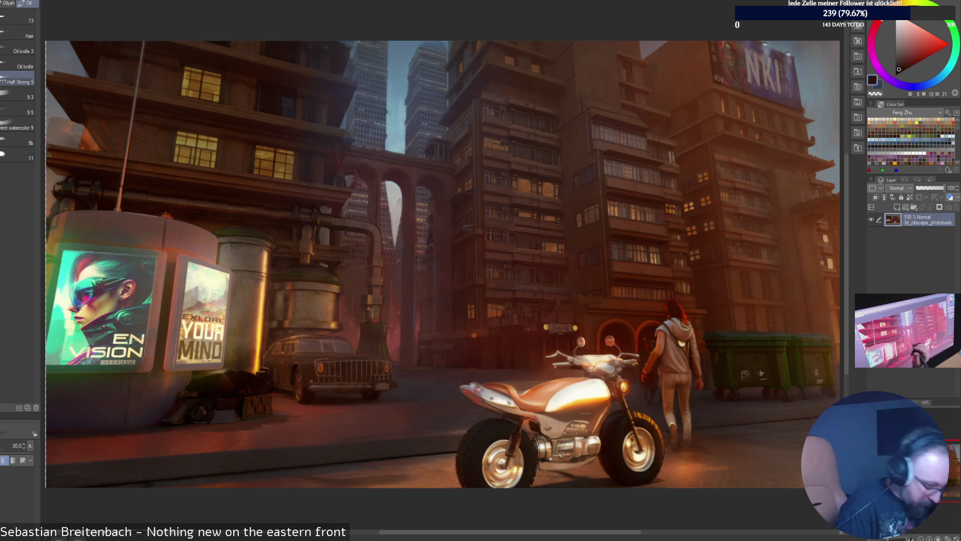
Repaint the small red lamp on the kiosk roof at brush size 9 with brighter reds, cleaning up the dark surroundings at size 15.
left_click(167, 226, "alt")
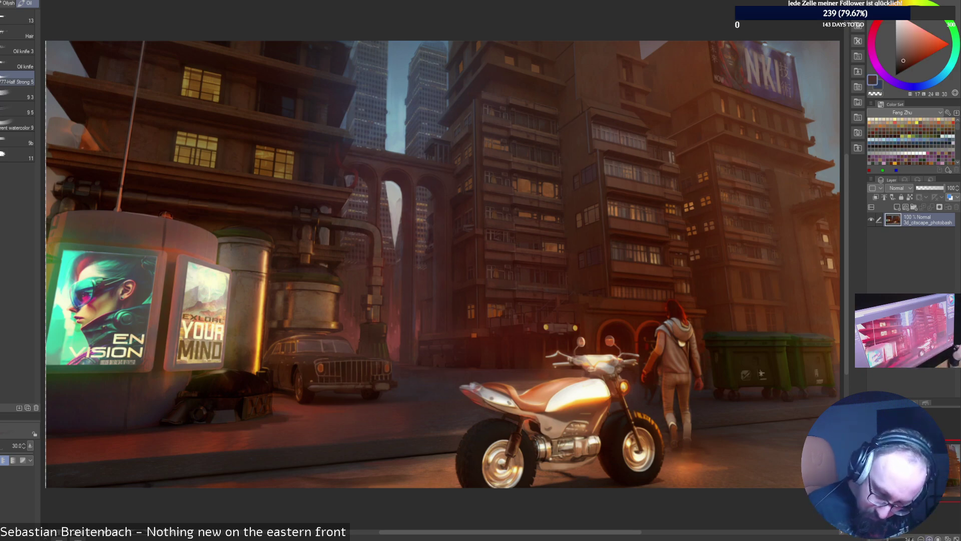
key("ctrl+plus")
left_click_drag(170, 232, 295, 270)
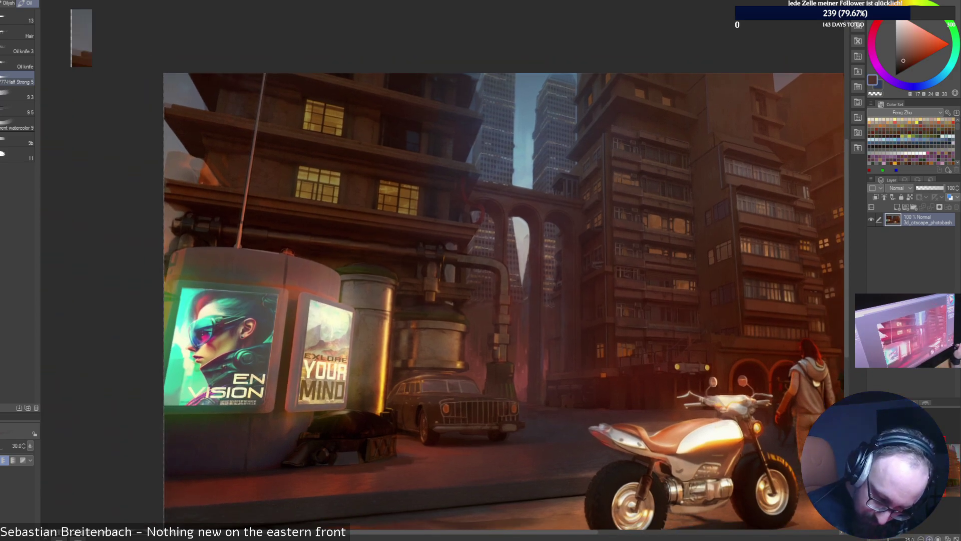
key("ctrl+plus")
key("ctrl+plus")
key("ctrl+plus")
left_click_drag(898, 466, 879, 461)
scroll(442, 265, "left", 1)
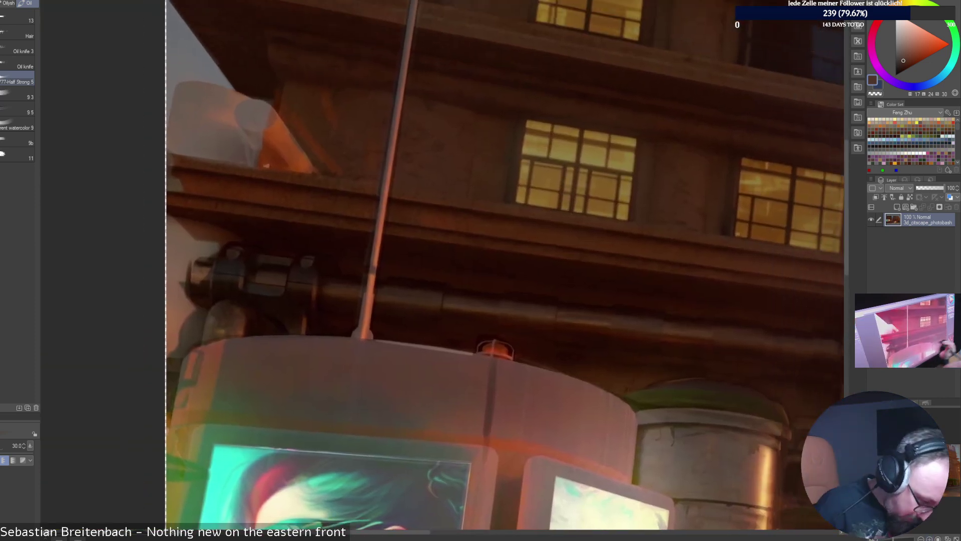
left_click(494, 352, "alt")
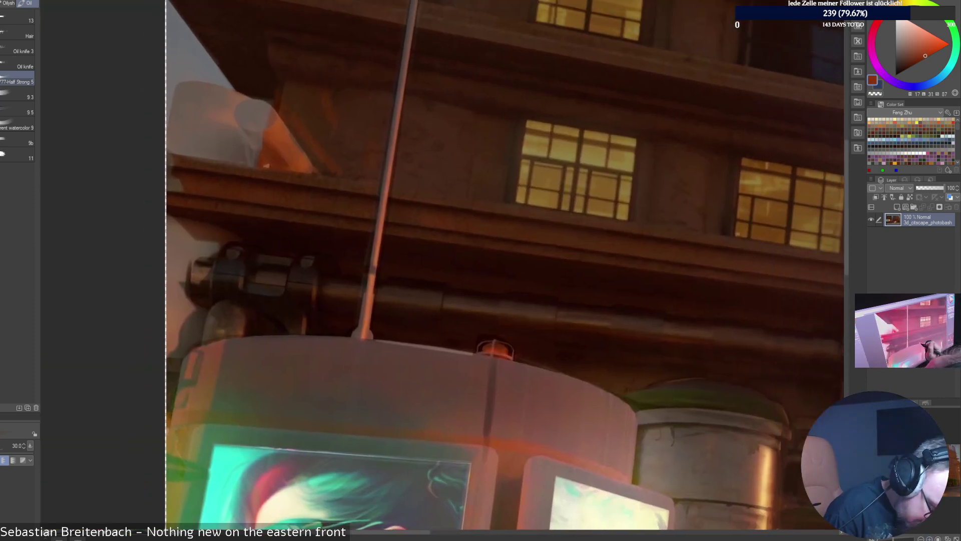
left_click(489, 348, "alt")
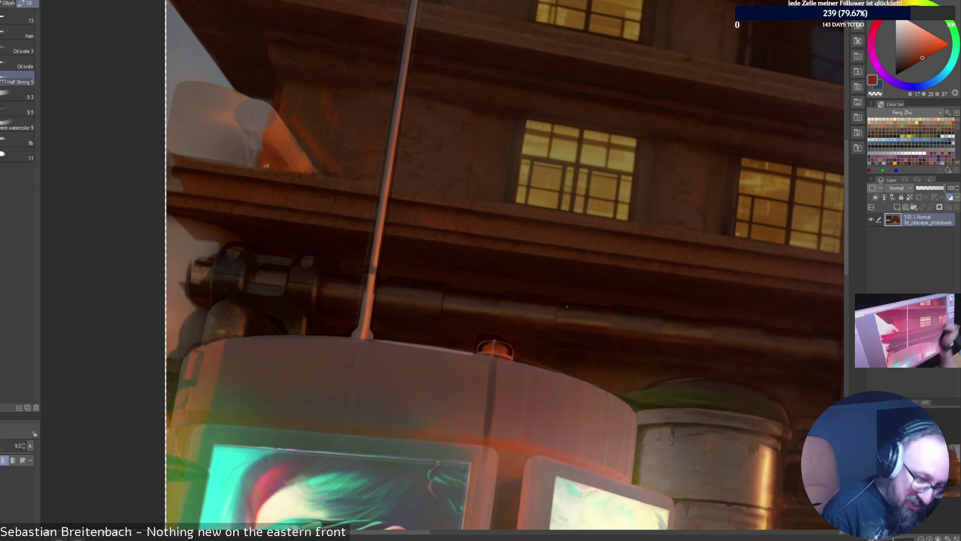
left_click(924, 47)
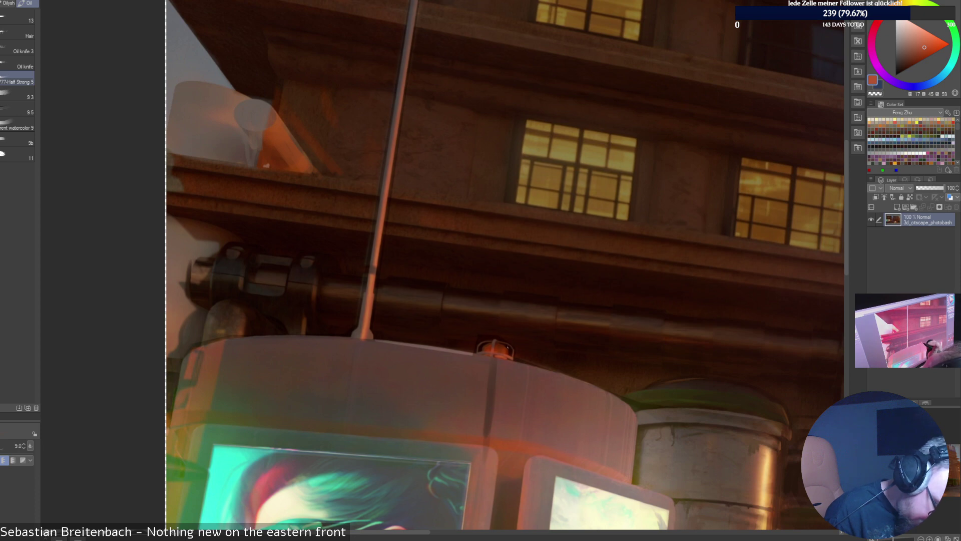
left_click(497, 357, "alt")
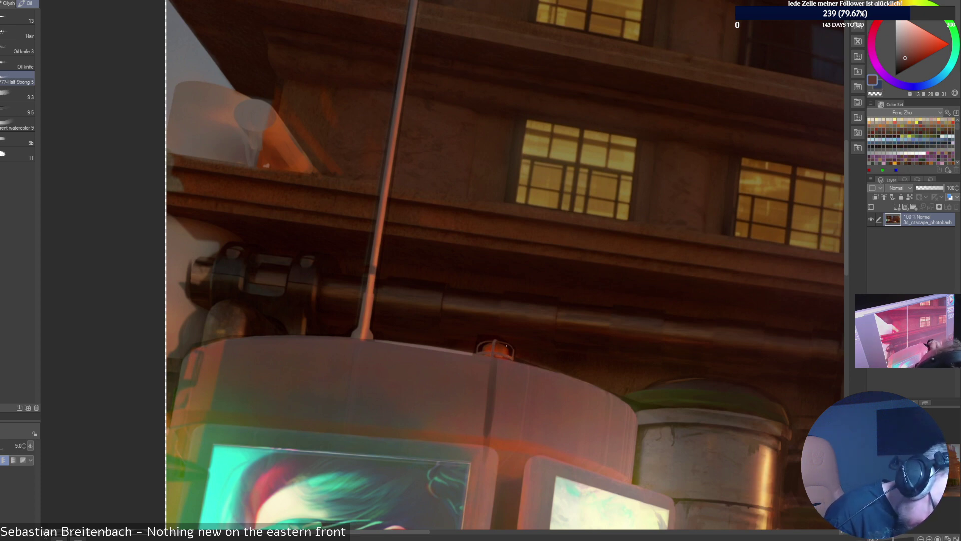
left_click(479, 339, "alt")
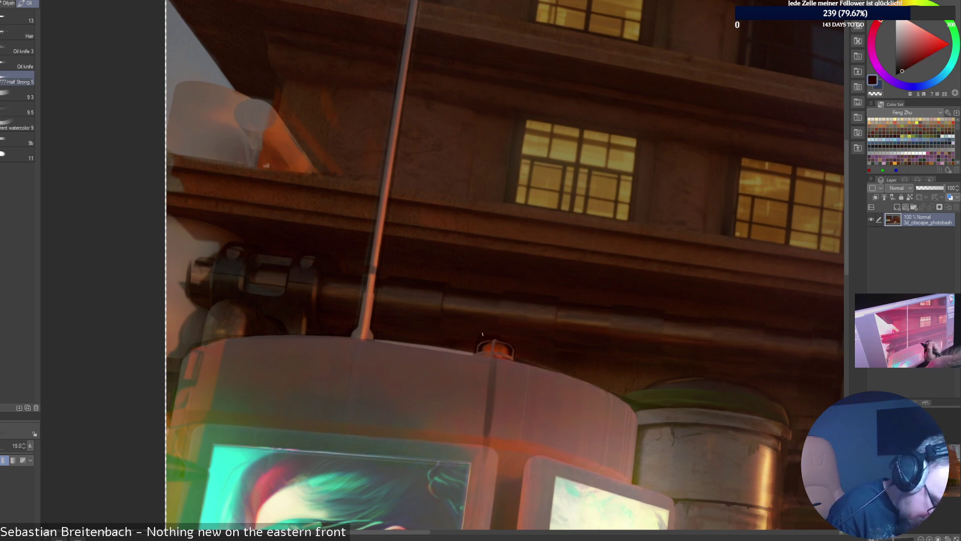
Paint over the dark joint on the kiosk's antenna and clean up its lower edges at brush size 20 with sampled colours.
left_click(373, 270, "alt")
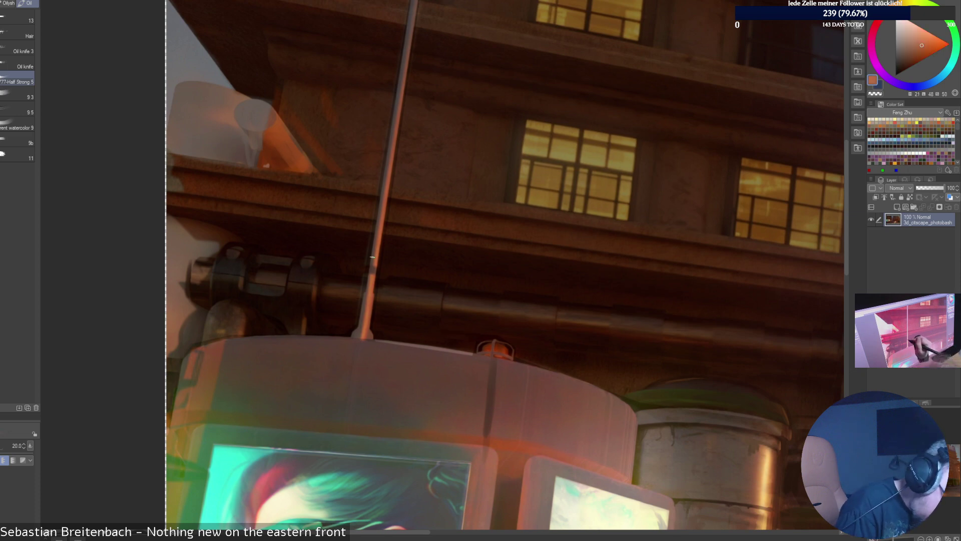
mouse_move(371, 273)
left_mouse_down()
mouse_move(374, 259)
mouse_move(371, 277)
left_mouse_up()
left_click(377, 270, "alt")
left_click(367, 237, "alt")
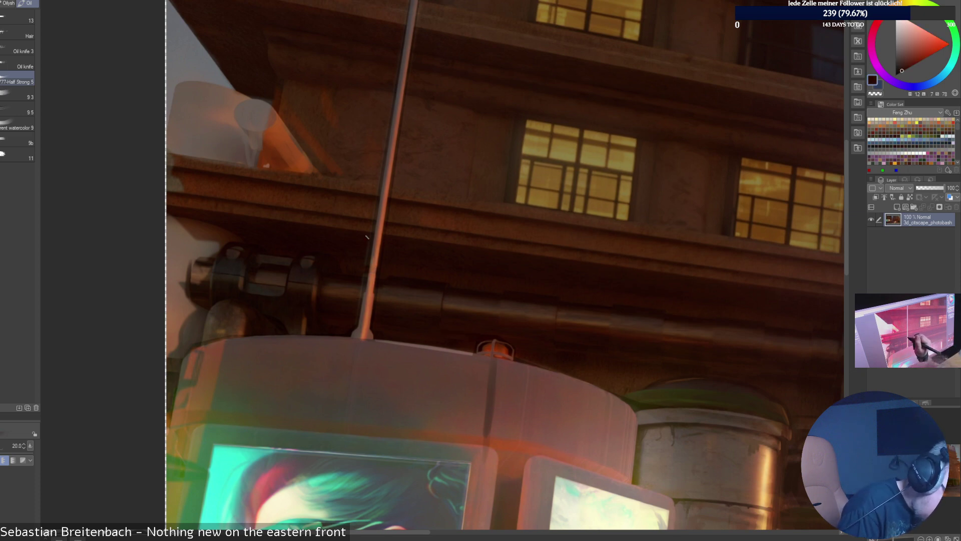
left_click(358, 285, "alt")
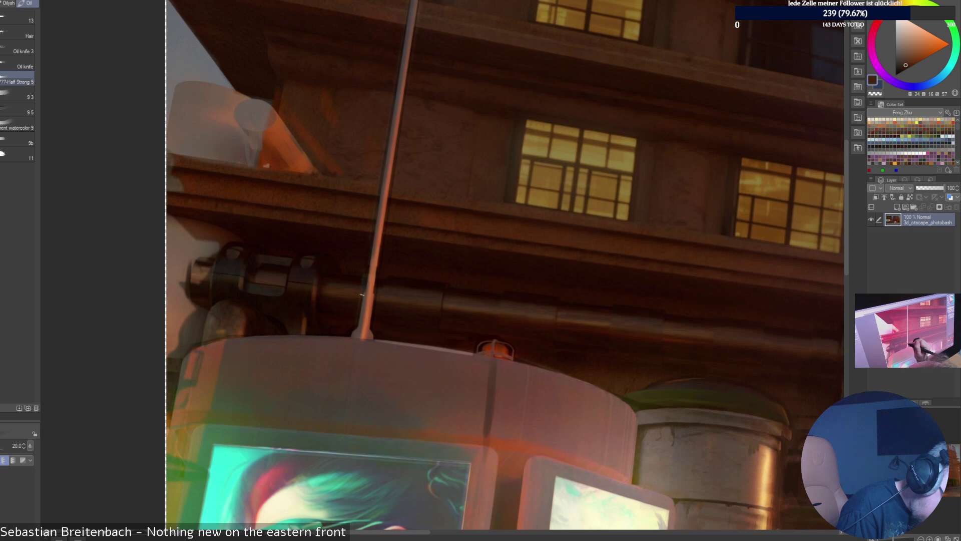
left_click(359, 282, "alt")
left_click(359, 324, "alt")
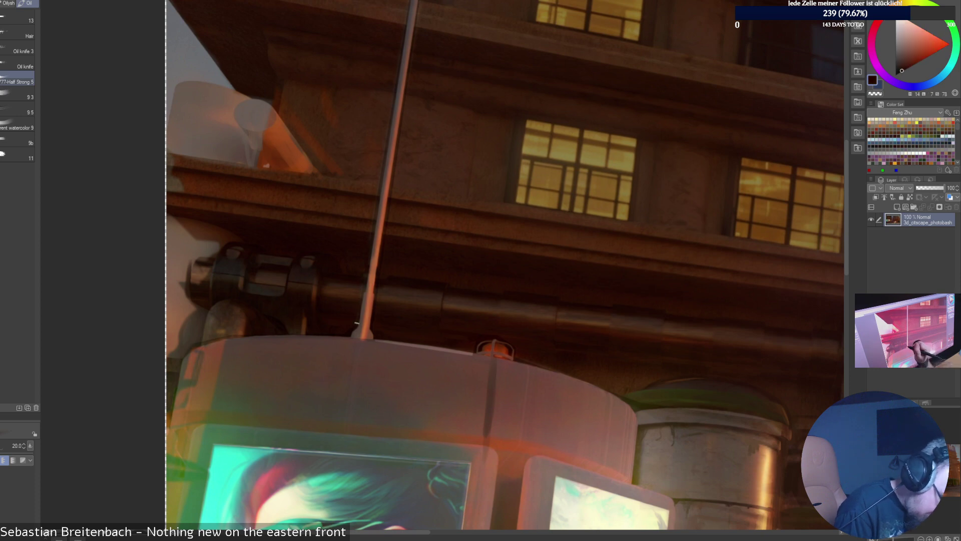
Paint thin dark vertical panel seams on the kiosk's upper band at brush size 10, refining the seam under the red lamp.
left_click(430, 339, "alt")
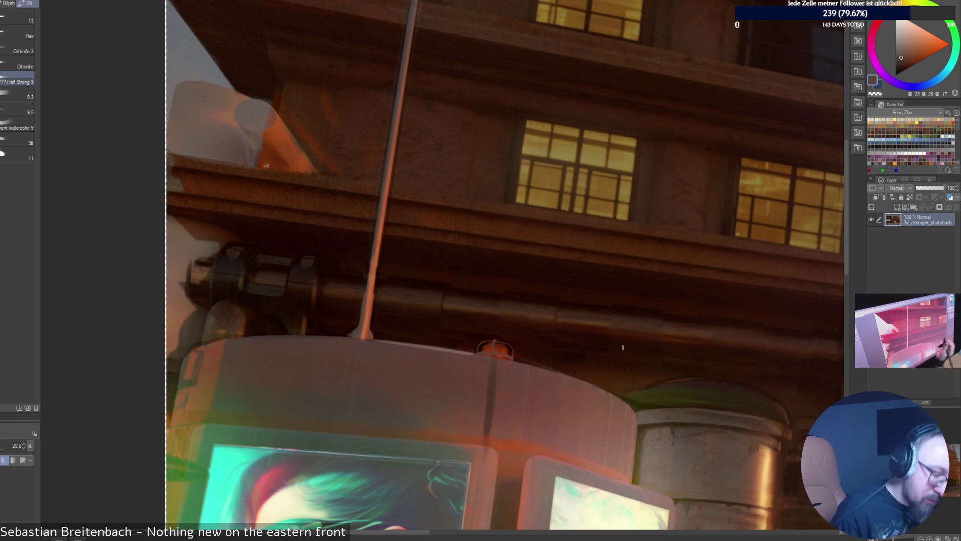
left_click(493, 376, "alt")
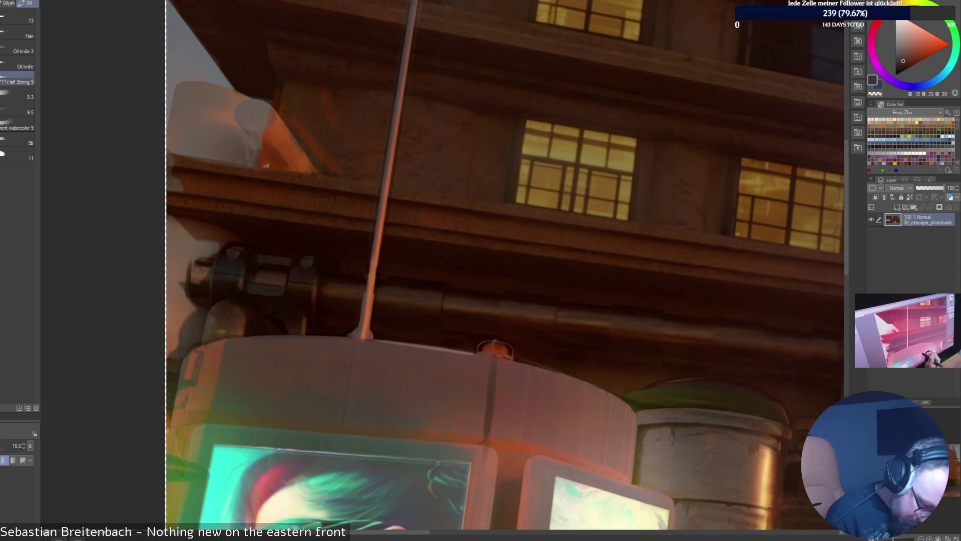
left_click(505, 434, "alt")
left_click(498, 443, "alt")
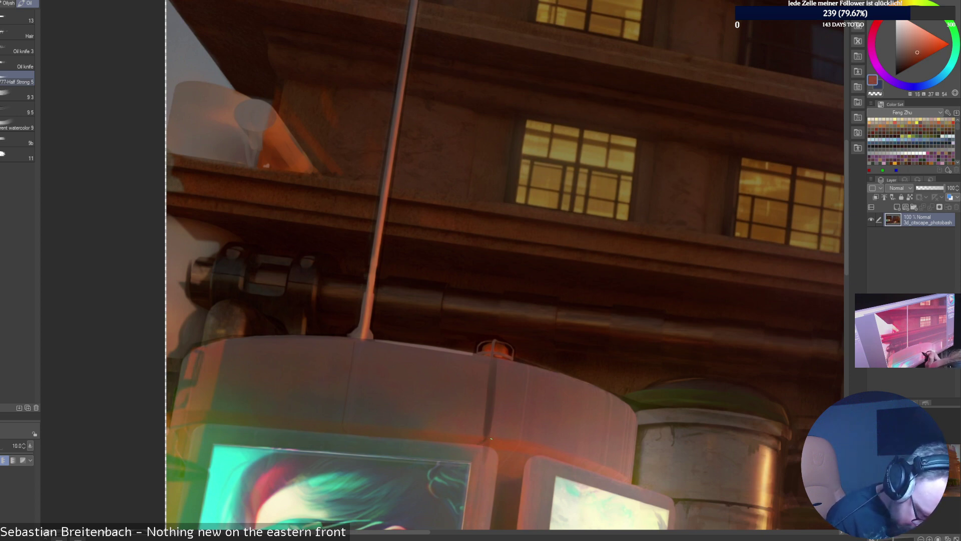
left_click(485, 432, "alt")
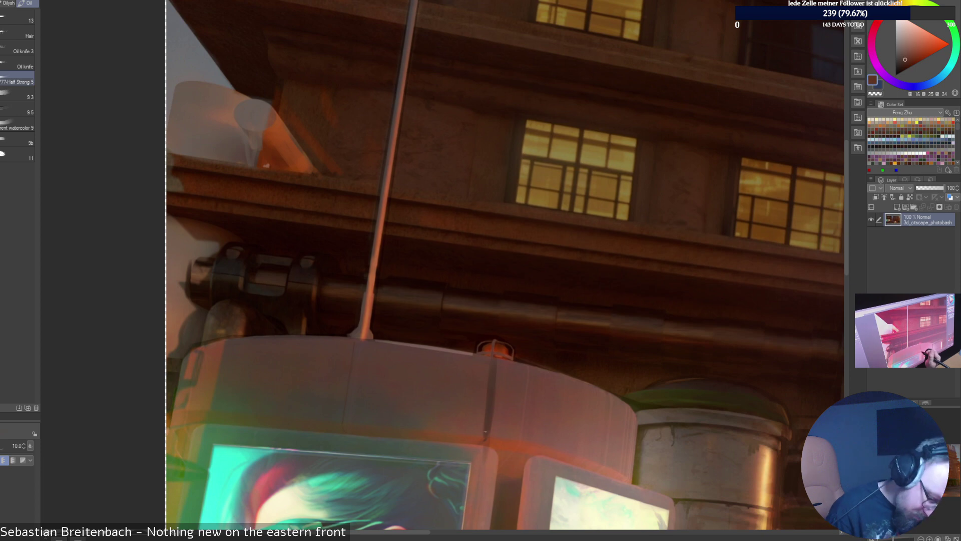
left_click(492, 401, "alt")
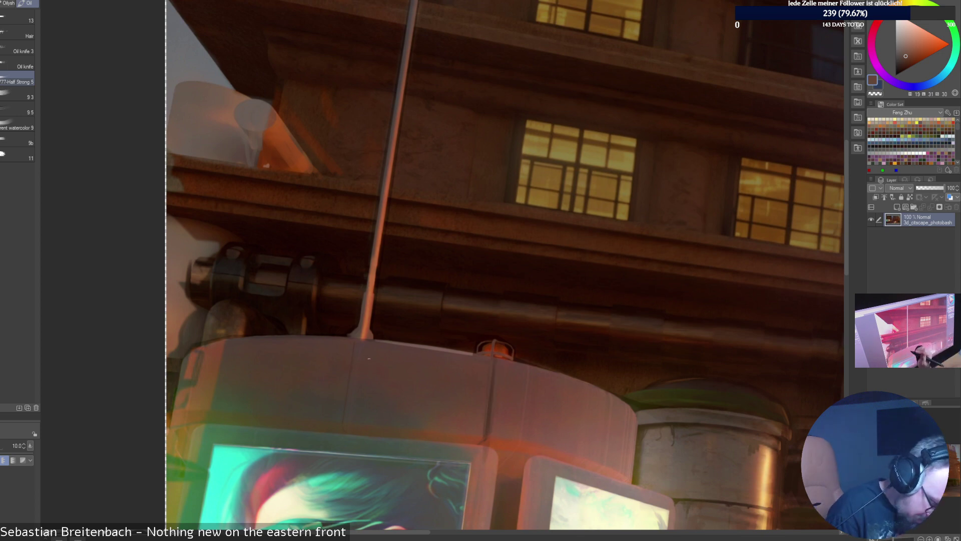
left_click(491, 401, "alt")
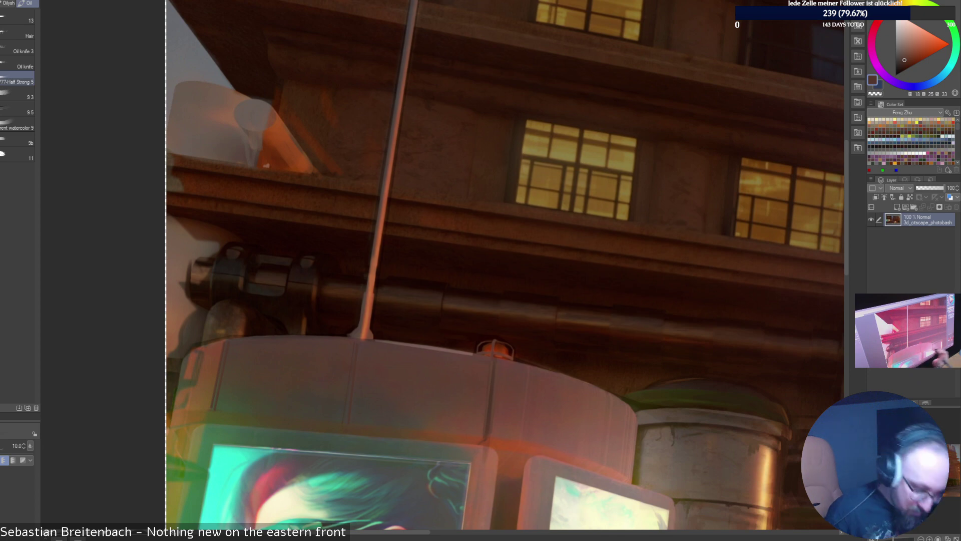
Paint thin light highlight lines down the right part of the kiosk's upper band at brush size 9 with a sampled muted pink.
key("bracketright")
key("bracketright")
left_click(473, 444, "alt")
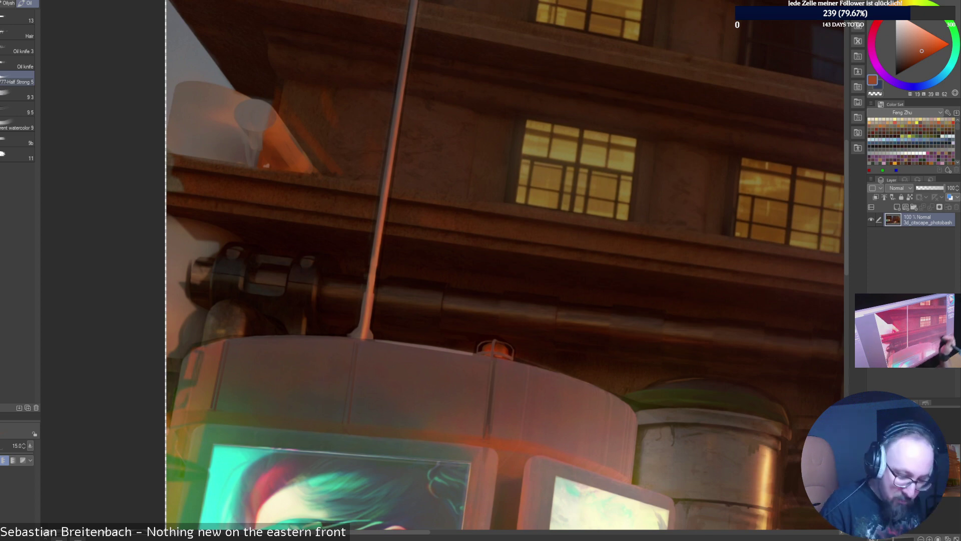
left_click(615, 437, "alt")
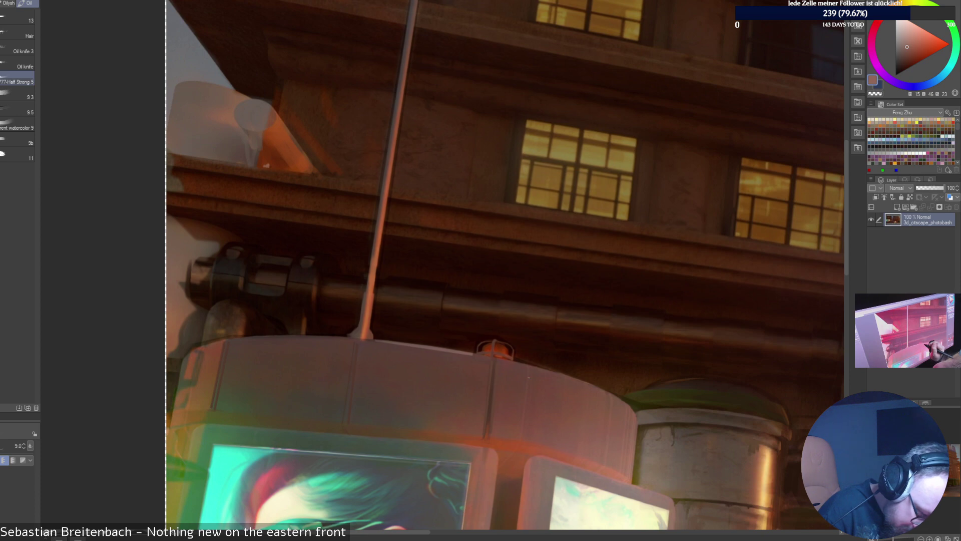
left_click_drag(529, 374, 522, 441)
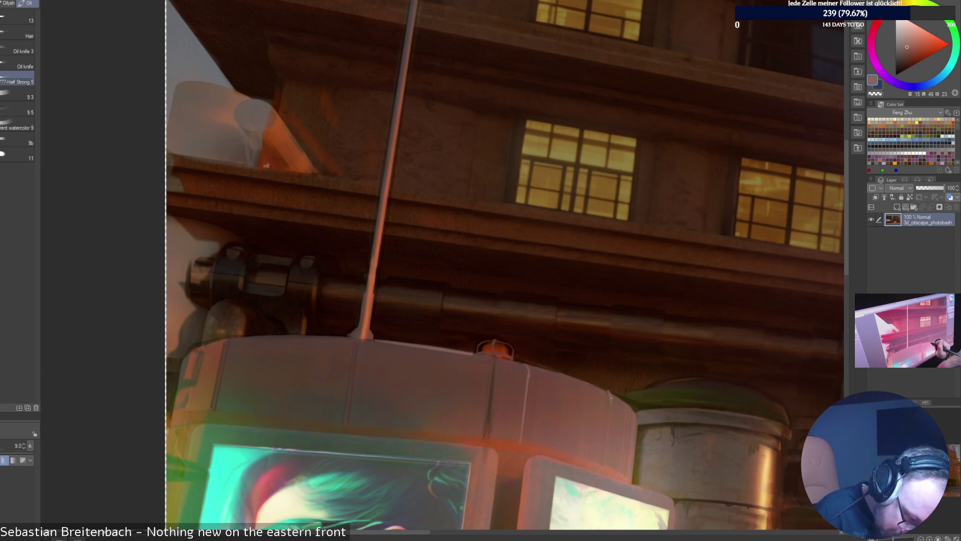
left_click_drag(611, 402, 605, 465)
key("ctrl+z")
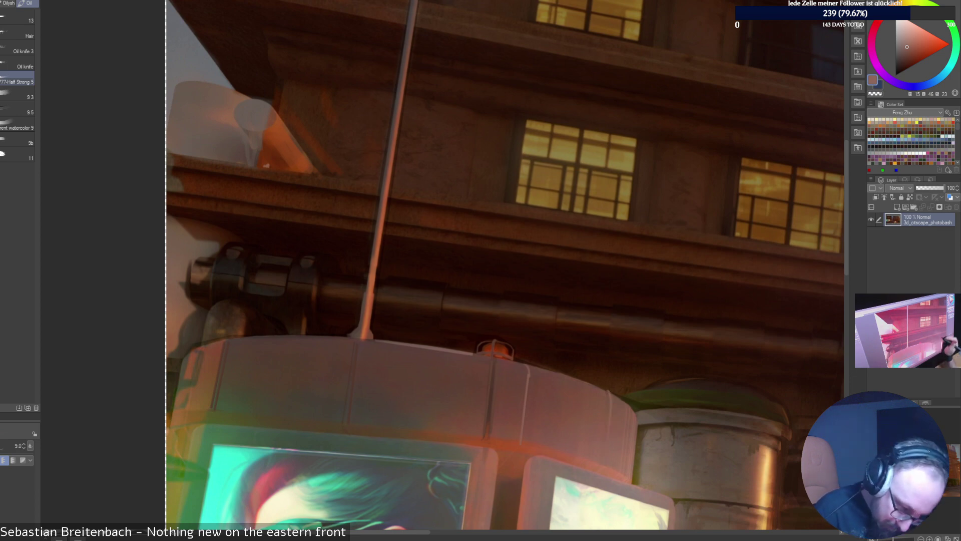
Refine the highlights at the kiosk band's right edge with lighter pinks and tones sampled around the seam.
left_click(909, 42)
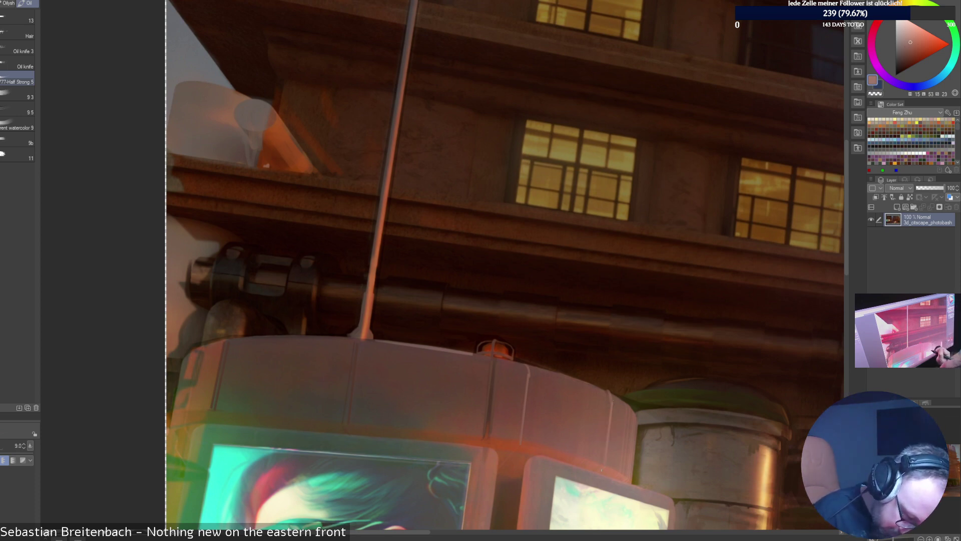
left_click(919, 37)
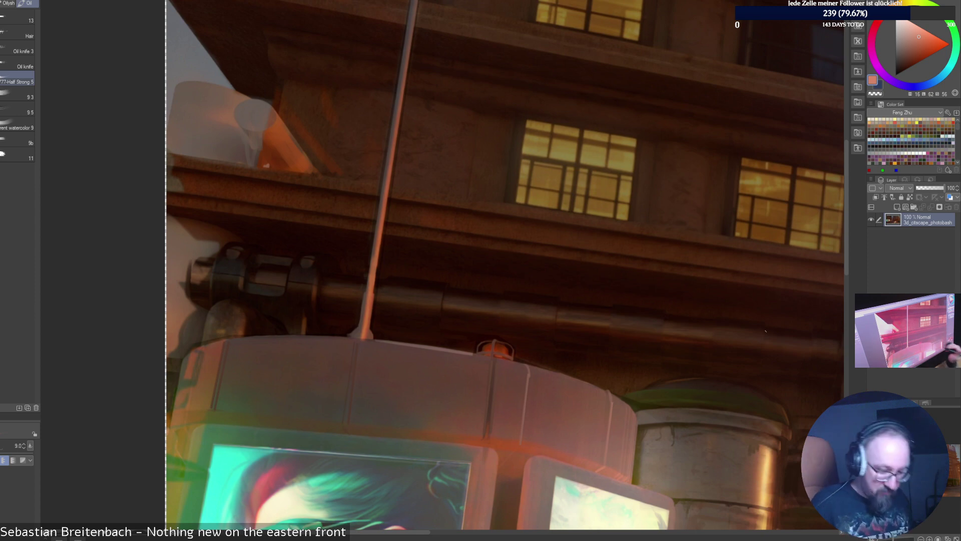
left_click(612, 404, "alt")
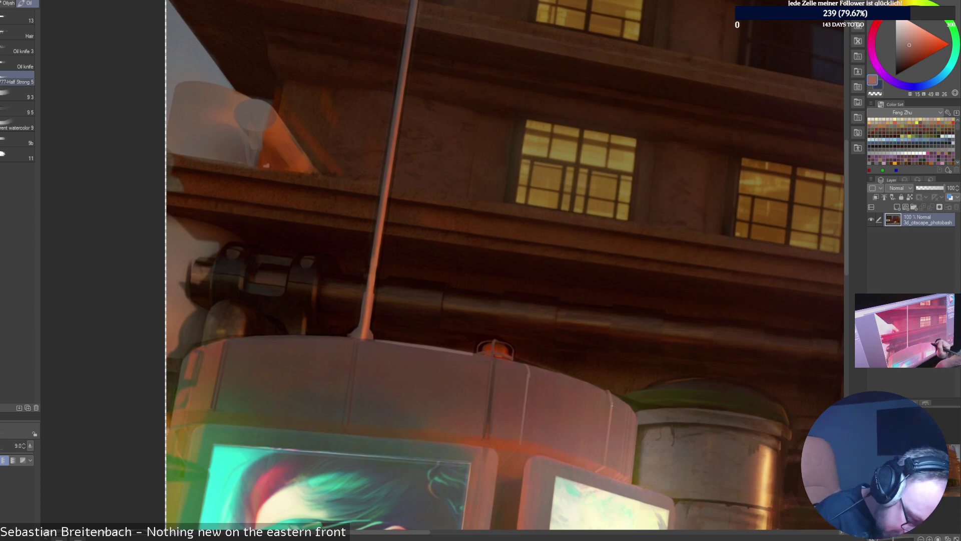
left_click(613, 399, "alt")
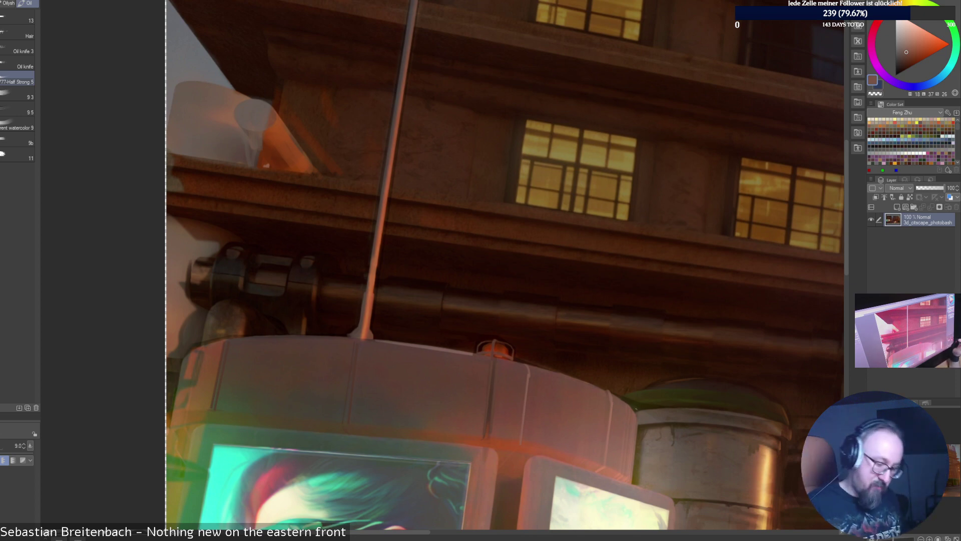
Sample a dark brown from the lower edge beside the kiosk's smaller poster and enlarge the brush to size 30.
key("ctrl+0")
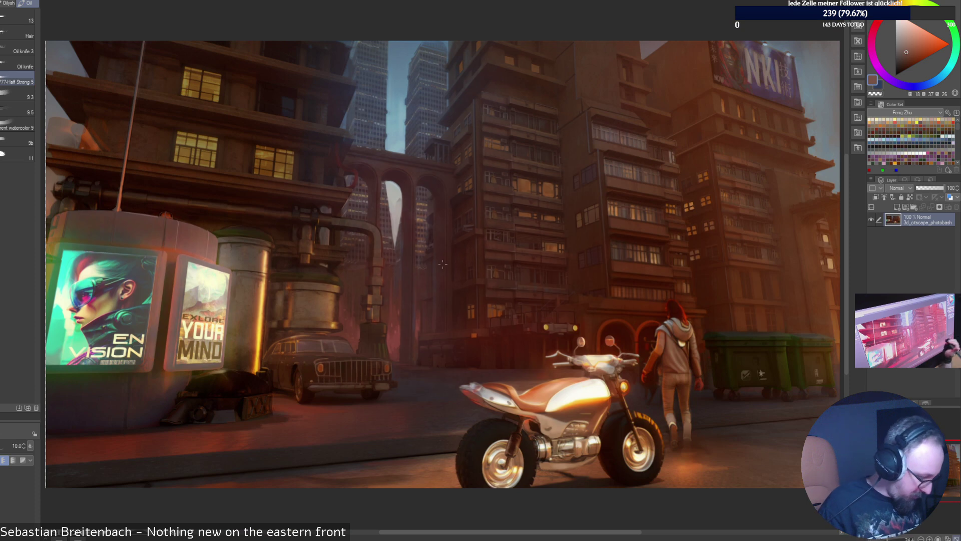
key("]")
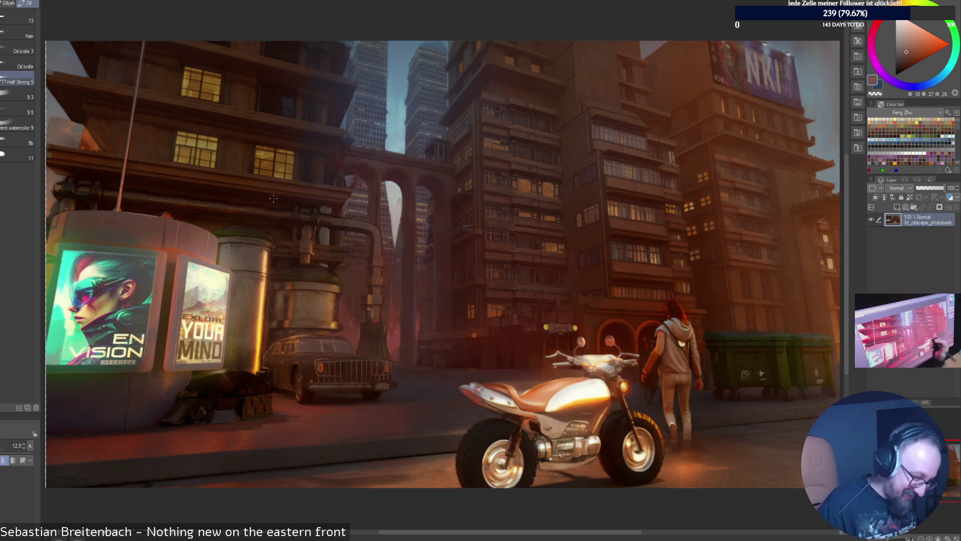
left_click(235, 362, "alt")
key("]")
key("]")
key("]")
key("]")
key("]")
key("]")
key("]")
key("]")
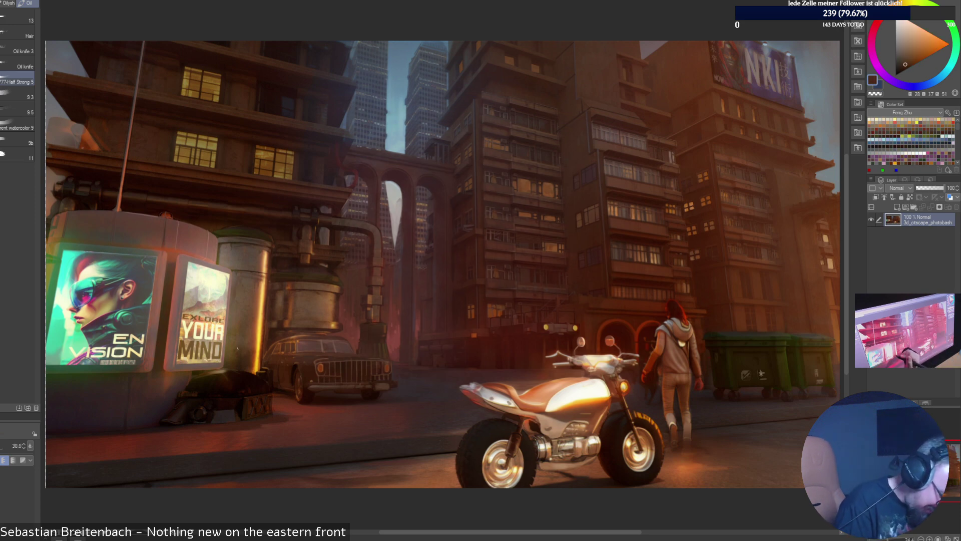
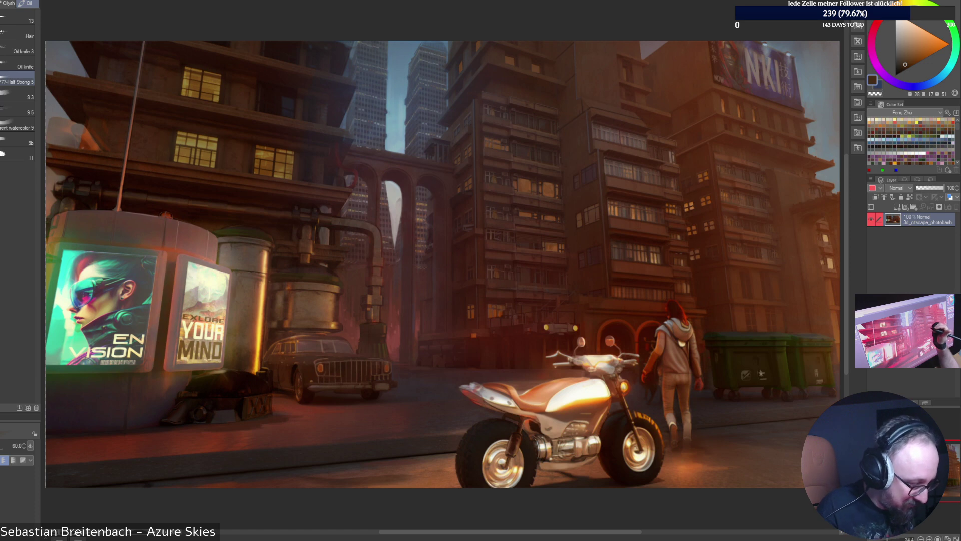
Touch up the lit lower window of the balcony building at brush size 60 with an orange-brown sampled from it.
key("ctrl+alt+0")
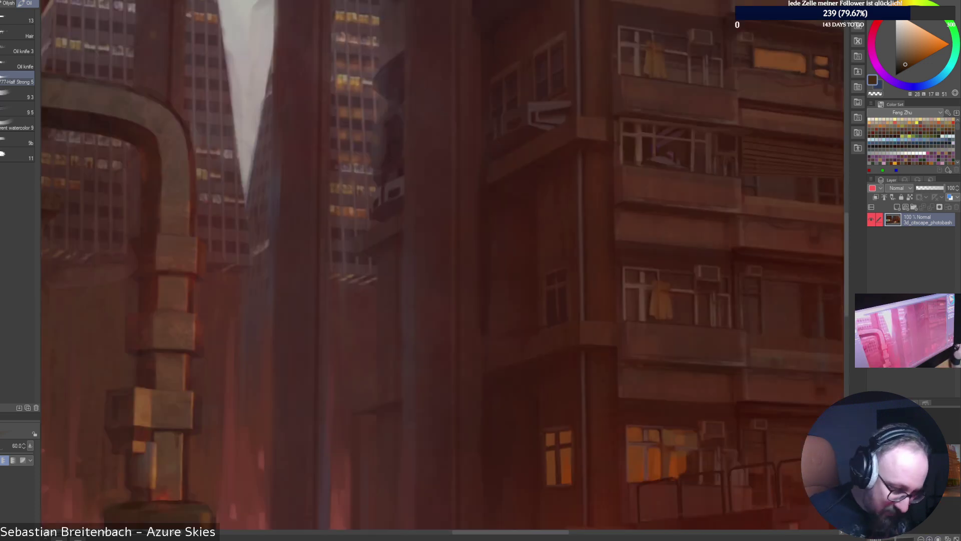
left_click_drag(927, 470, 934, 473)
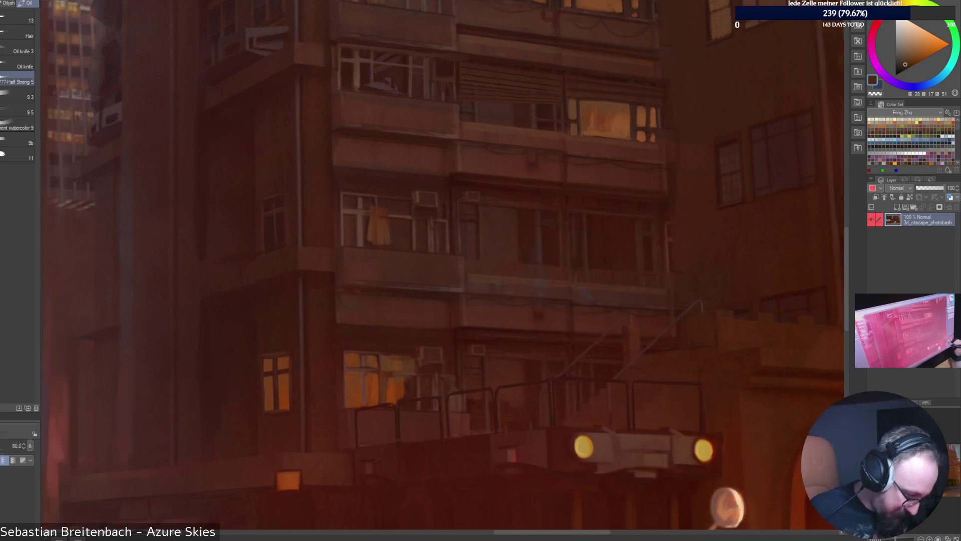
left_click(406, 387, "alt")
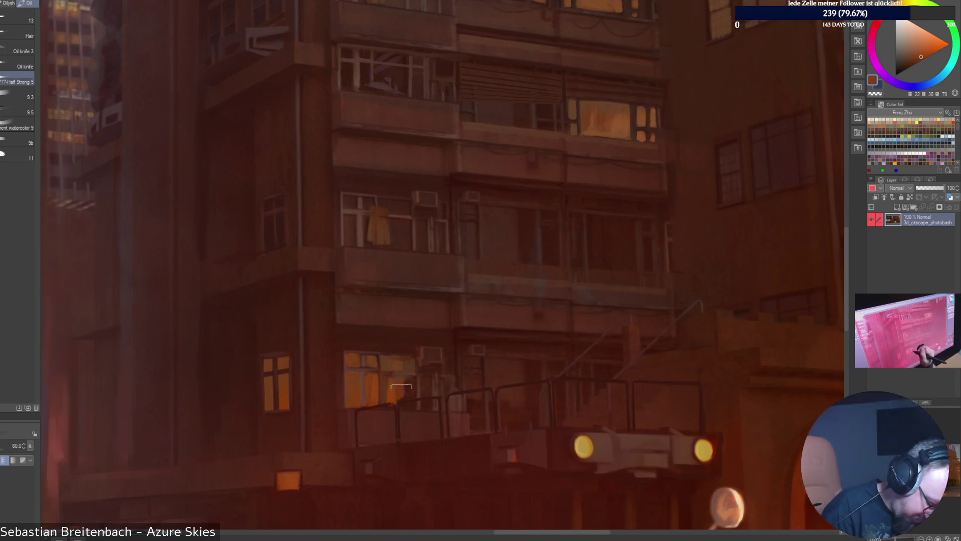
left_click_drag(403, 384, 396, 382)
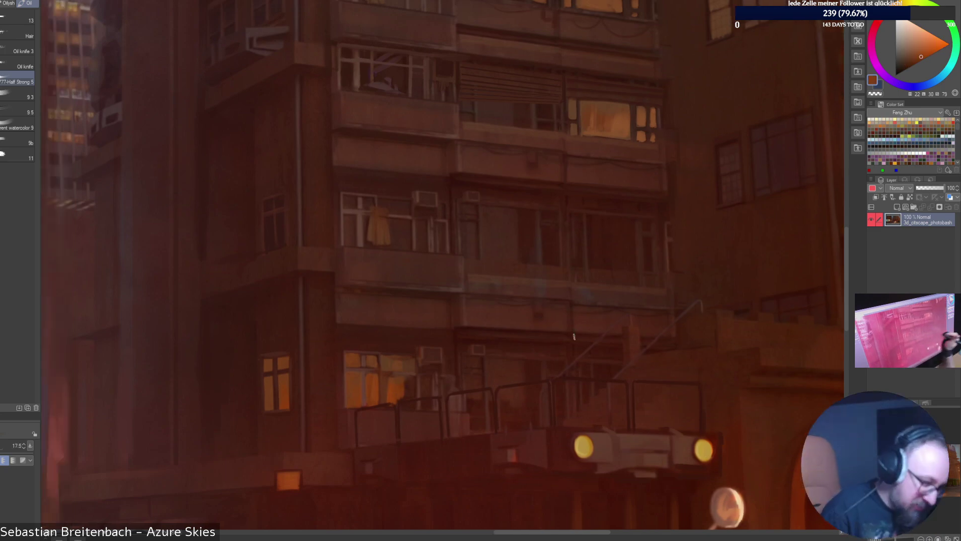
Examine the balcony building's facade from its lower to its upper floors and sample dark browns from the corner wall.
left_click_drag(934, 473, 933, 466)
left_click_drag(629, 222, 645, 208)
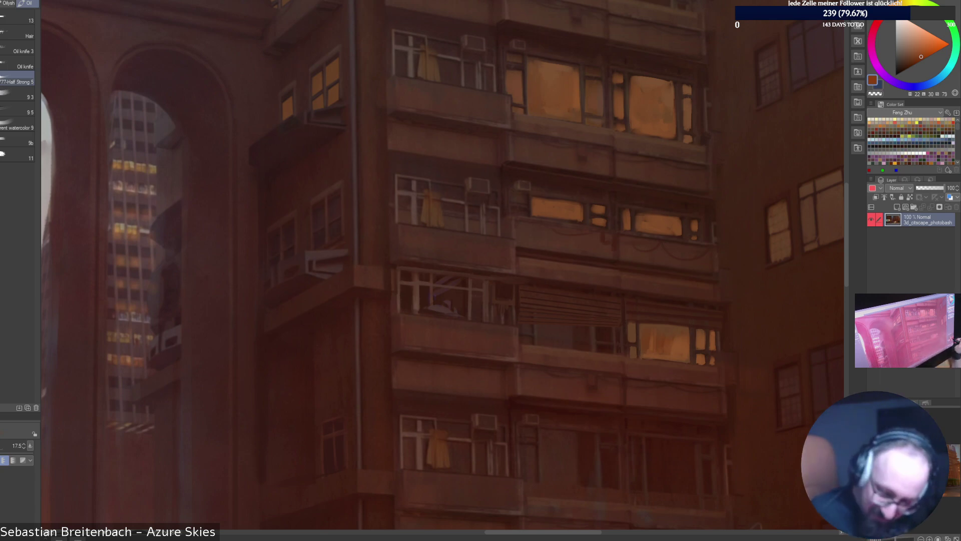
mouse_move(626, 325)
left_mouse_down()
mouse_move(598, 443)
mouse_move(566, 511)
left_mouse_up()
left_click_drag(435, 142, 448, 259)
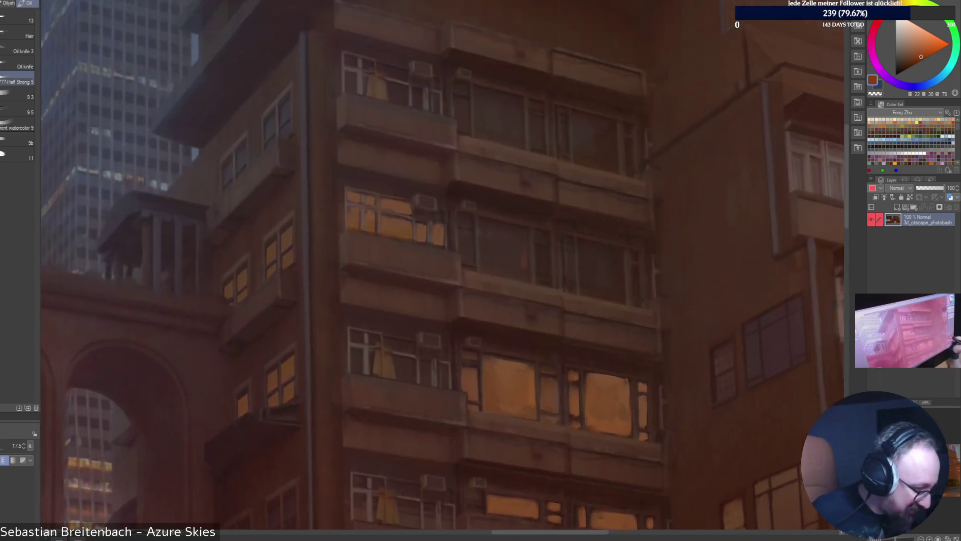
mouse_move(440, 395)
left_mouse_down()
mouse_move(508, 150)
mouse_move(496, 170)
left_mouse_up()
mouse_move(436, 450)
left_mouse_down()
mouse_move(501, 55)
mouse_move(531, 70)
left_mouse_up()
mouse_move(551, 150)
left_mouse_down()
mouse_move(427, 343)
mouse_move(462, 417)
left_mouse_up()
left_click(411, 373, "alt")
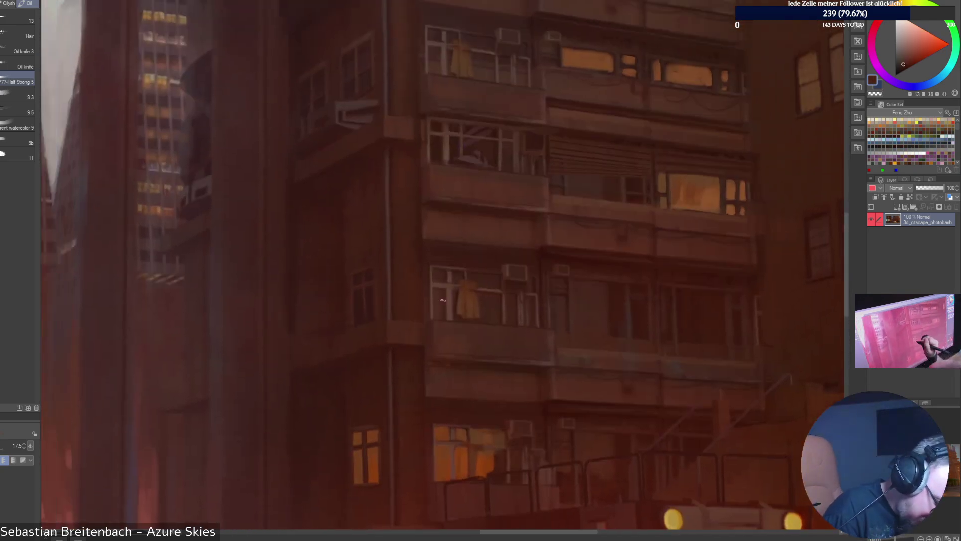
left_click(411, 373, "alt")
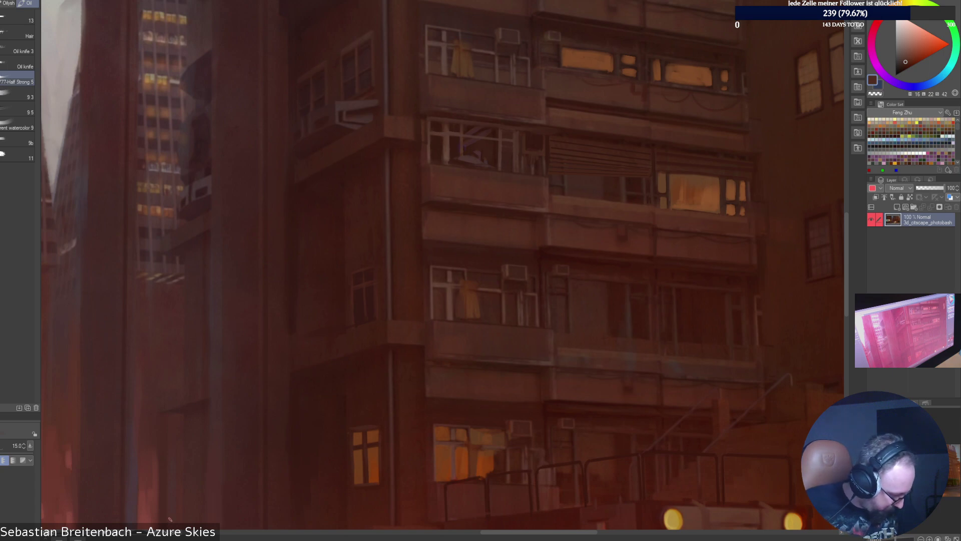
Open the grey 3D render cityscape.jpg in the Pictus image viewer to study the scene's geometry, and close it.
key("super+e")
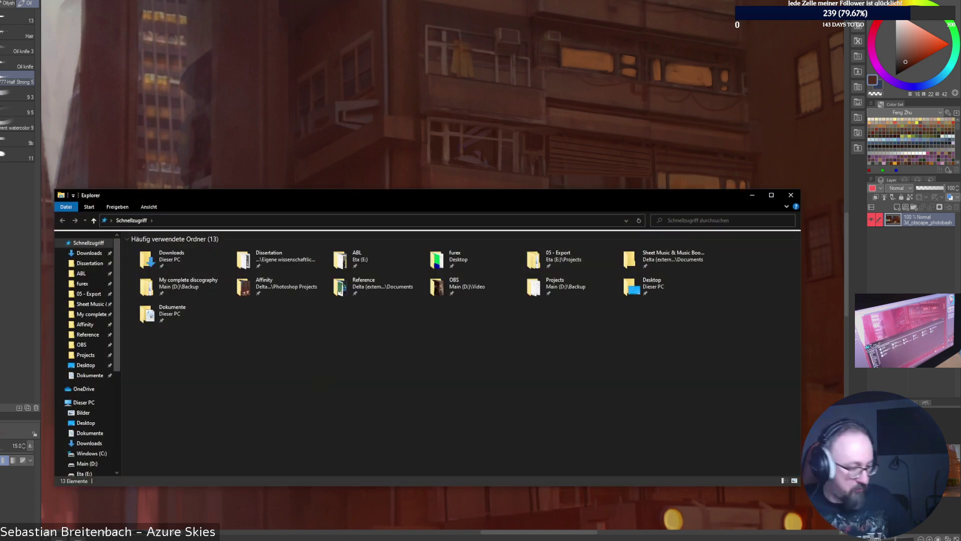
left_click_drag(511, 194, 960, 125)
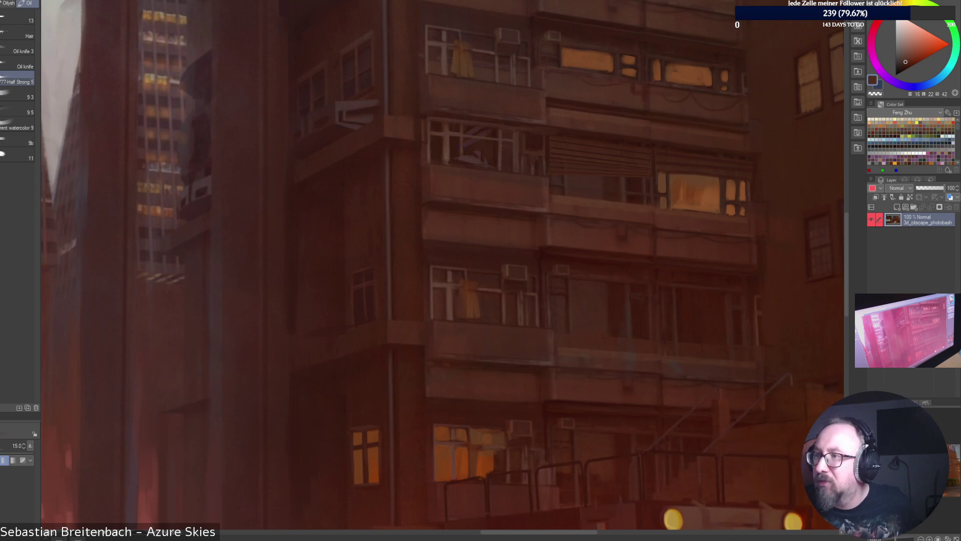
key("alt+Tab")
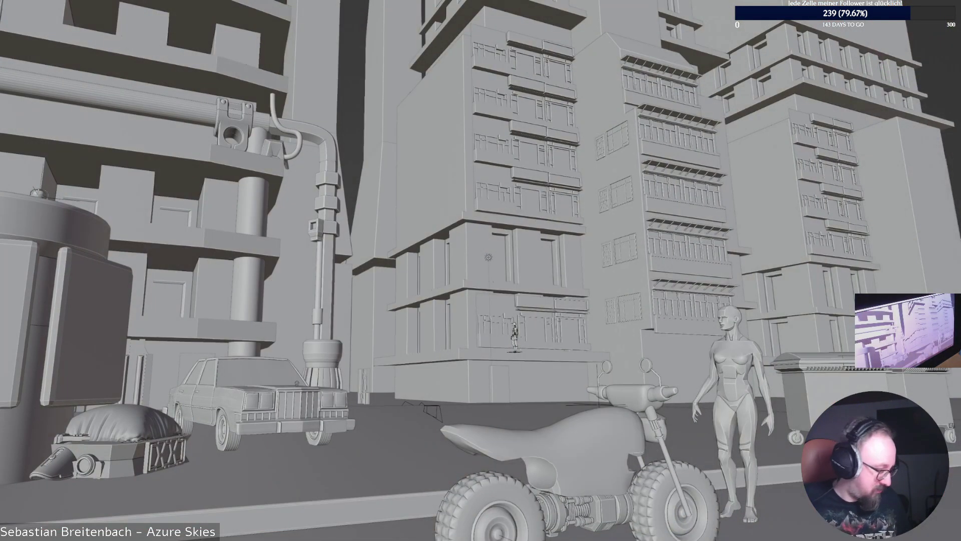
key("Escape")
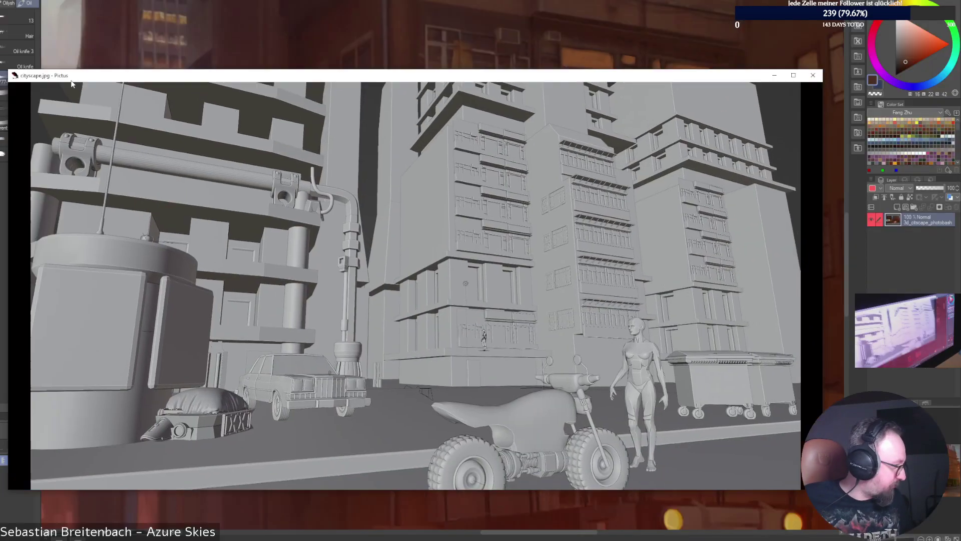
left_click_drag(204, 99, 79, 75)
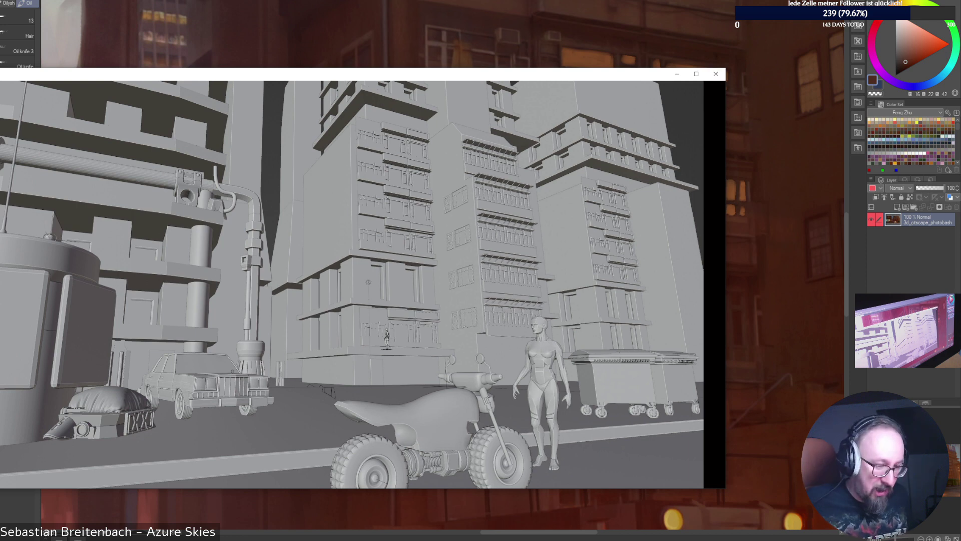
left_click(716, 74)
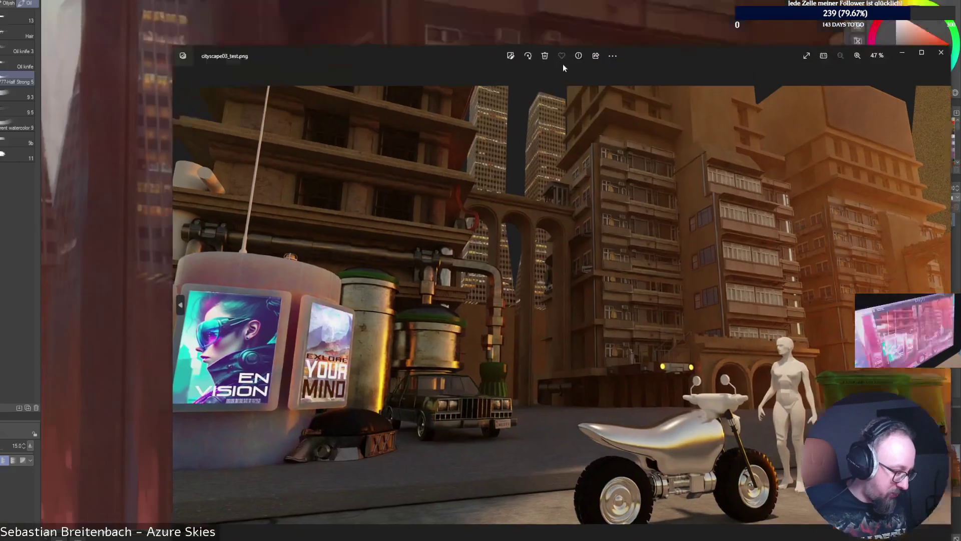
Study the textured renders cityscape03_test.png and cityscape03.jpg as references for the street scene, closing each one.
left_click_drag(563, 64, 385, 36)
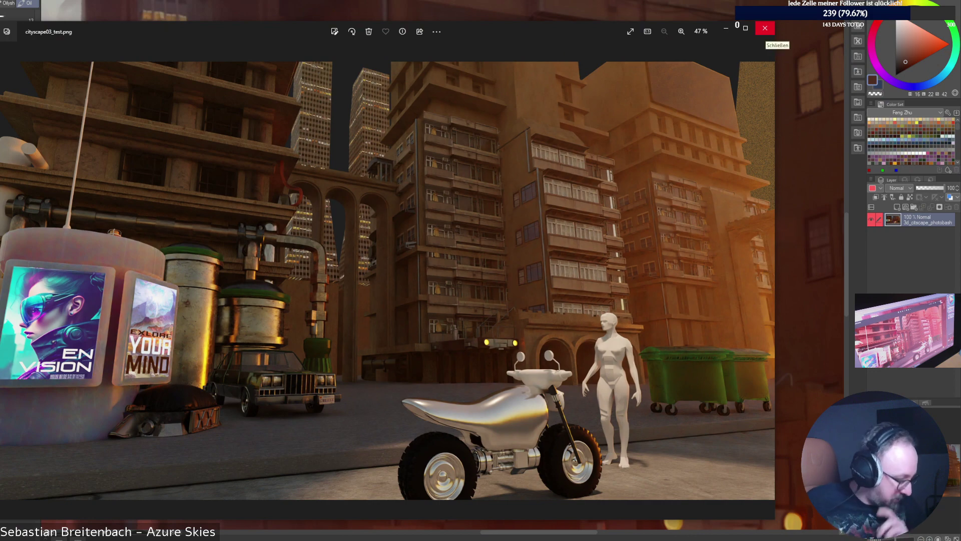
left_click(765, 28)
key("alt+Tab")
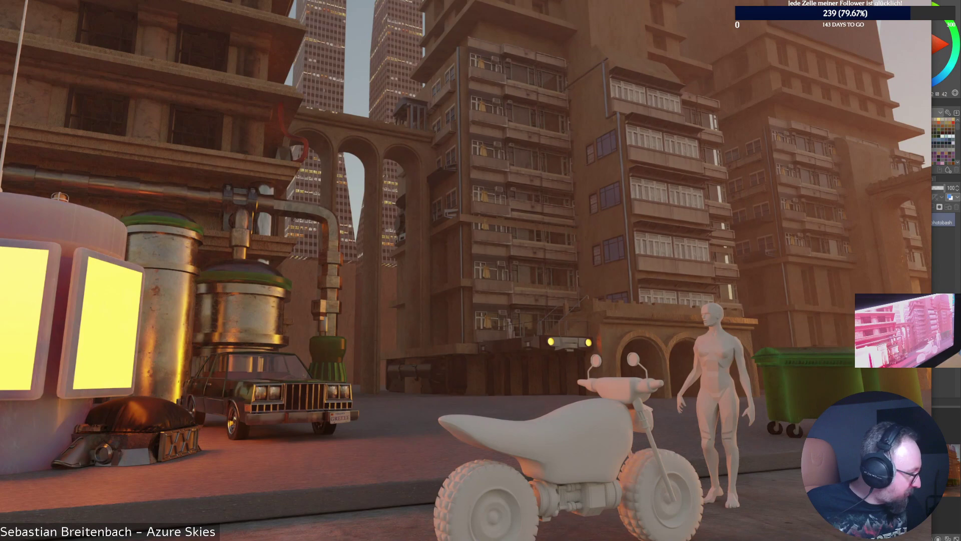
key("Escape")
left_click_drag(286, 144, 127, 75)
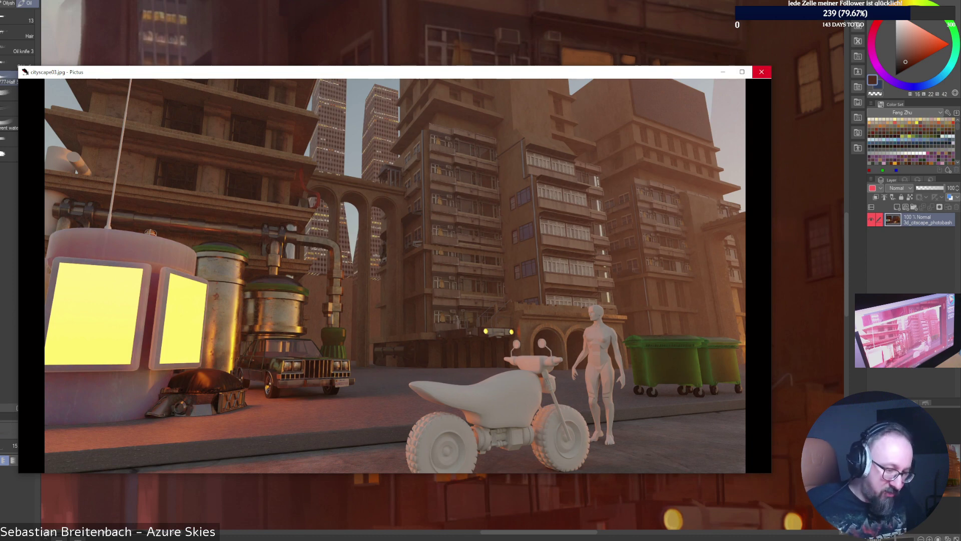
left_click(761, 71)
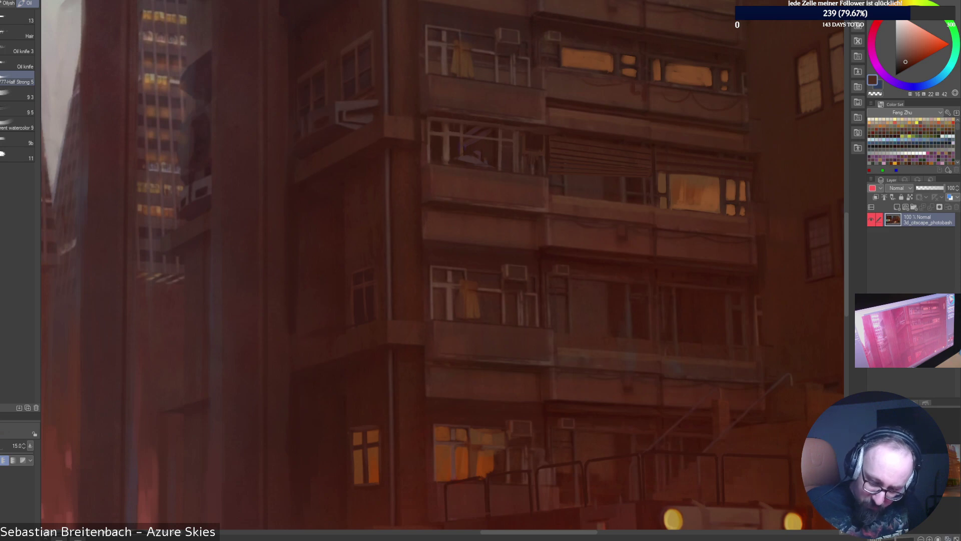
Switch to another brush, choose a muted dark red and set the brush size to 12.5.
key("v")
key("v")
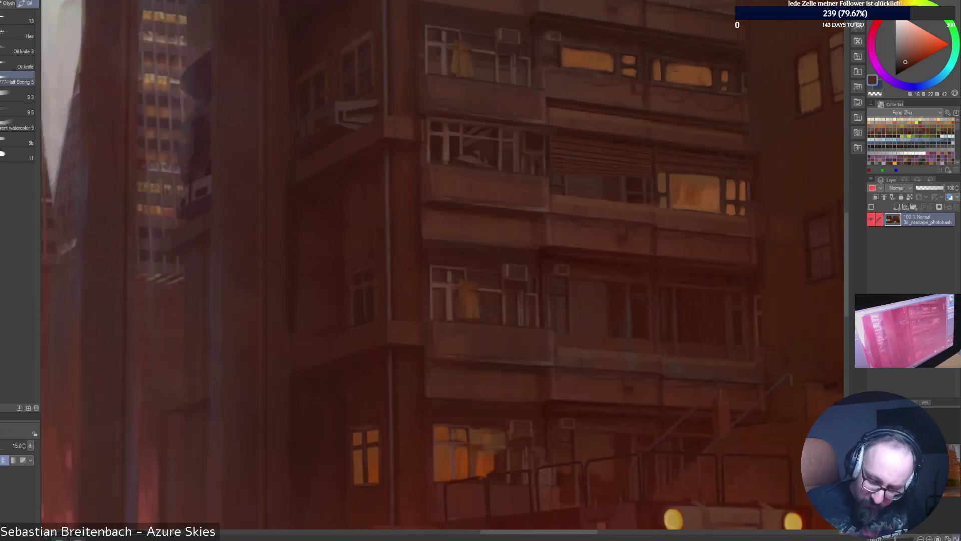
key("ctrl+0")
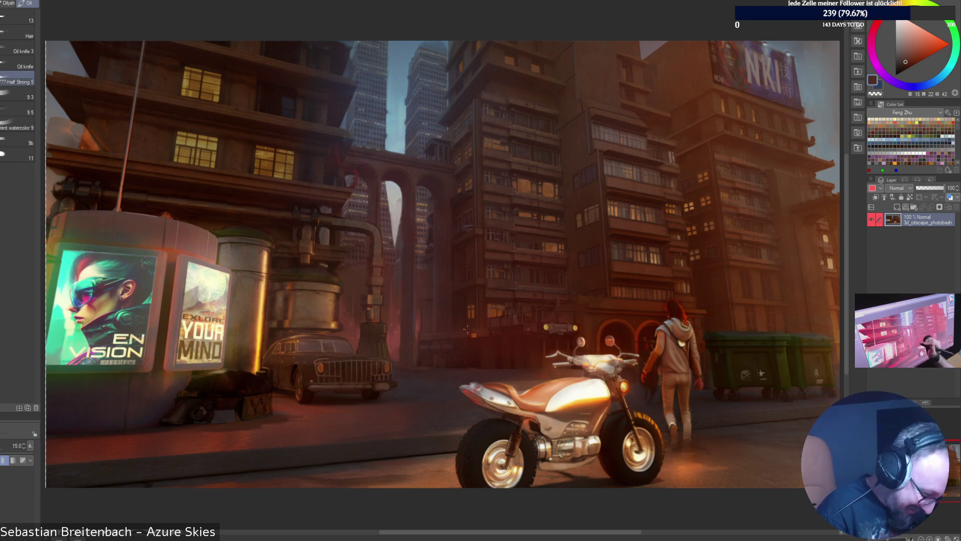
right_click(467, 321)
left_click(518, 322)
left_click(911, 52)
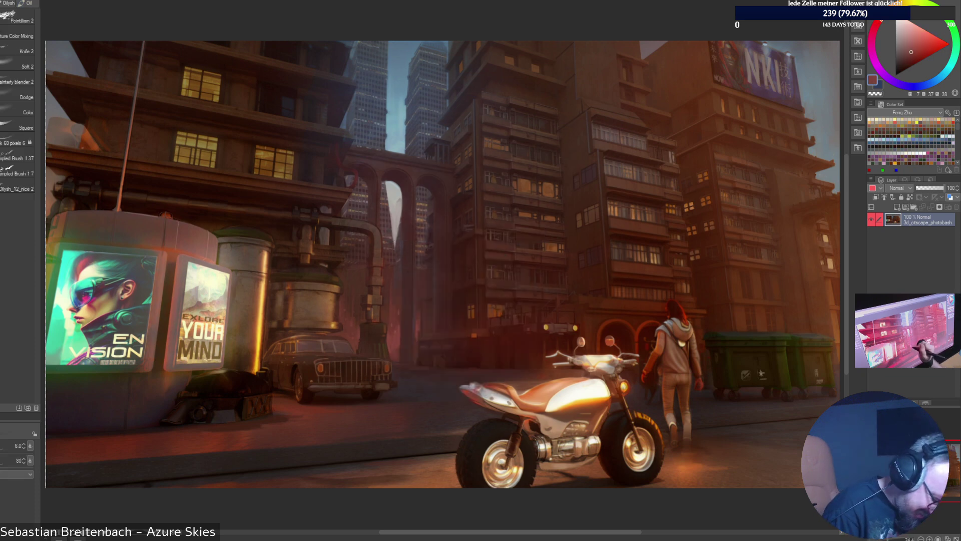
key("bracketright")
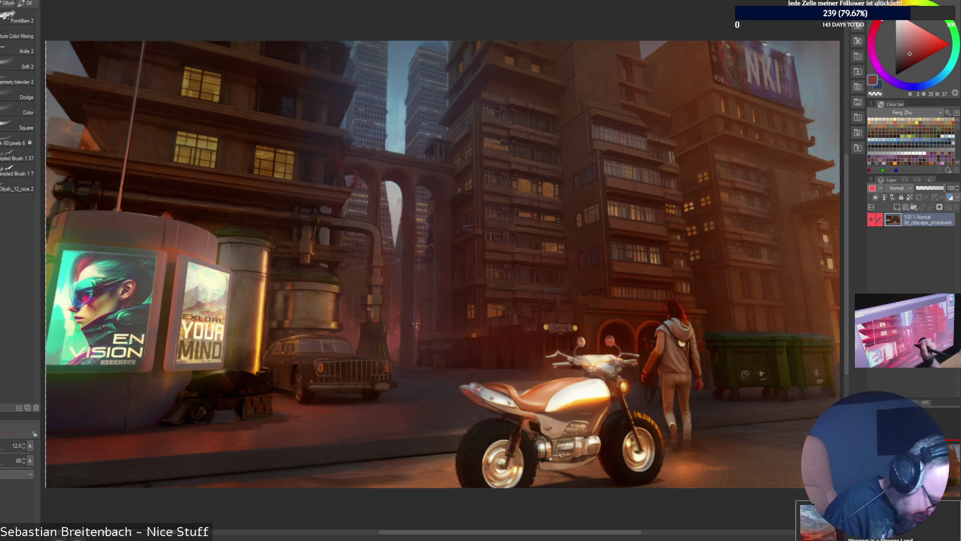
Sample a colour from the balcony building's facade and set the brush size to 35.
left_click(527, 193, "alt")
key("bracketright")
key("bracketright")
key("bracketright")
key("bracketright")
key("bracketright")
key("bracketright")
key("bracketright")
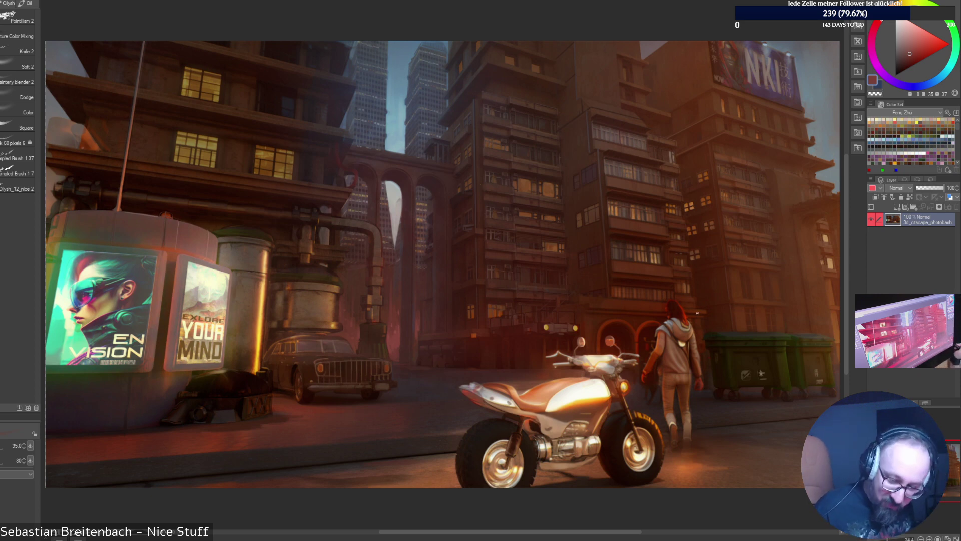
Touch up the rim of the archway beside the woman's shoulder in a sampled dark red with a size 15 brush.
key("ctrl+alt+0")
left_click_drag(935, 479, 937, 478)
left_click(440, 244, "alt")
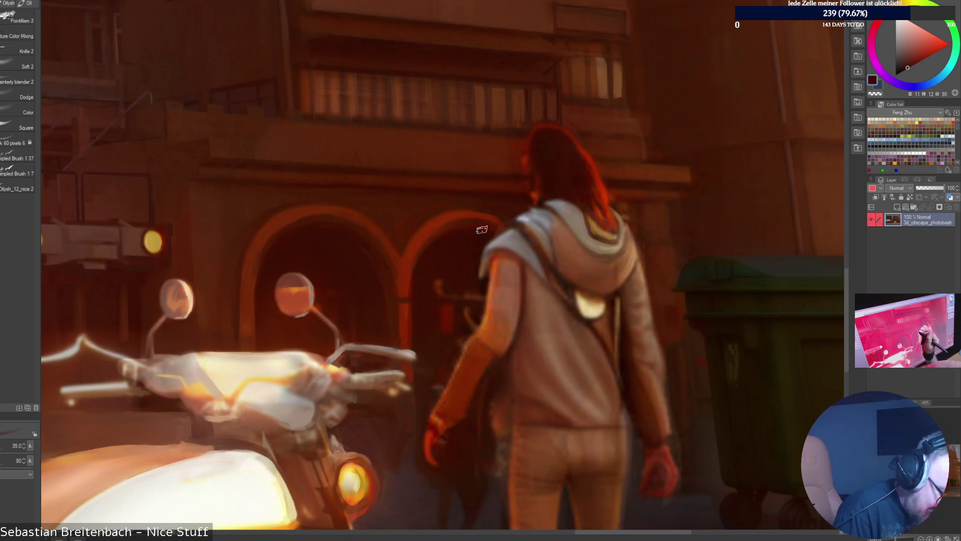
left_click(438, 234, "alt")
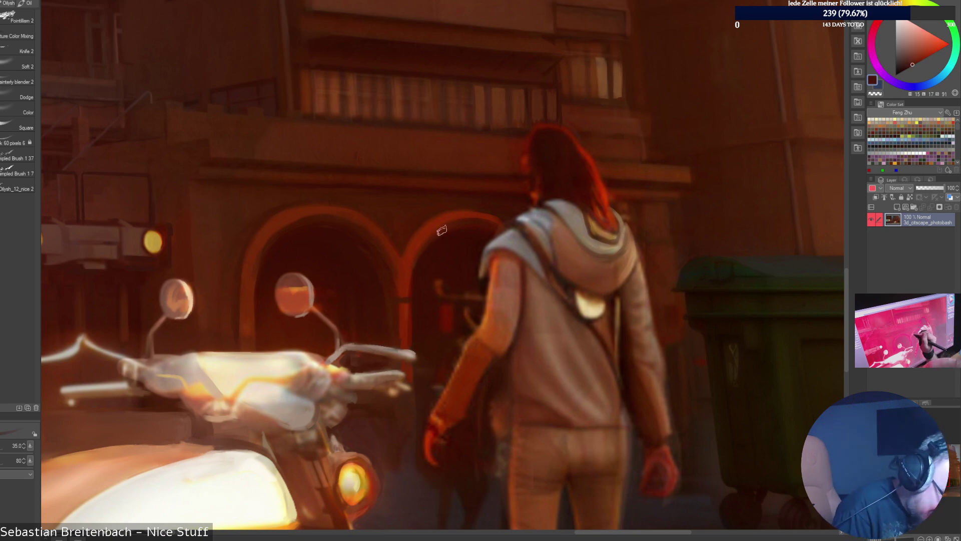
key("[")
key("[")
key("[")
key("[")
left_click(475, 217, "alt")
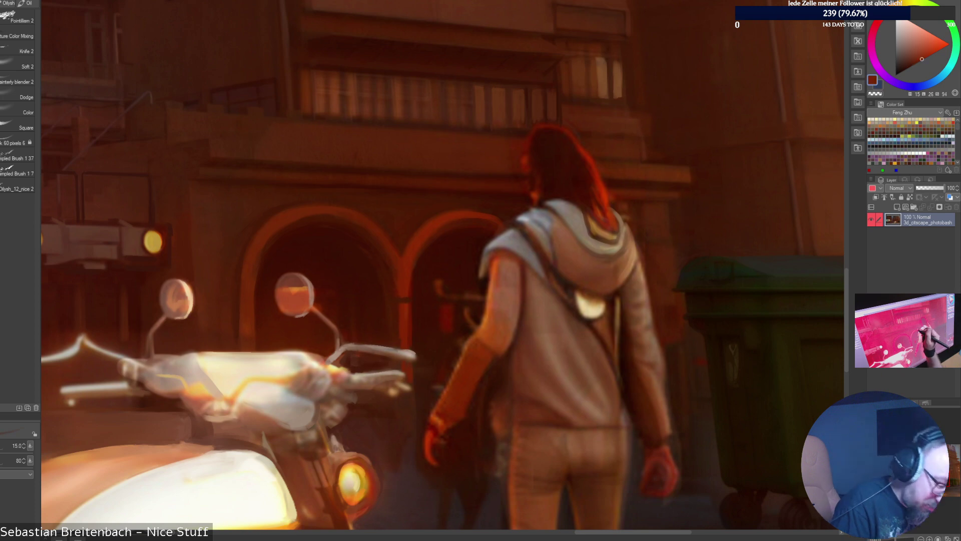
left_click_drag(477, 218, 497, 228)
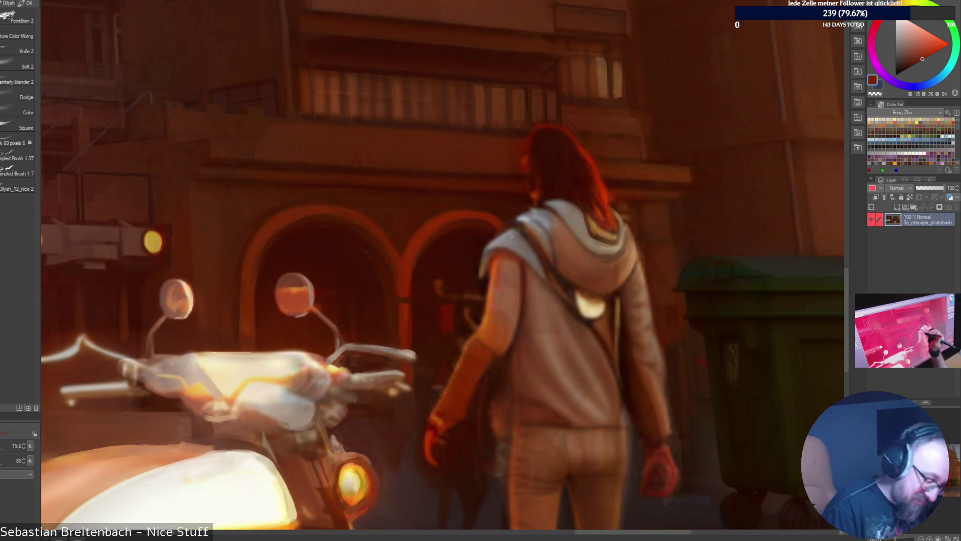
Clean up the outline of the woman's shoulder and sleeve with sampled dark reds, and sample muted greys from her jacket.
left_click(498, 232, "alt")
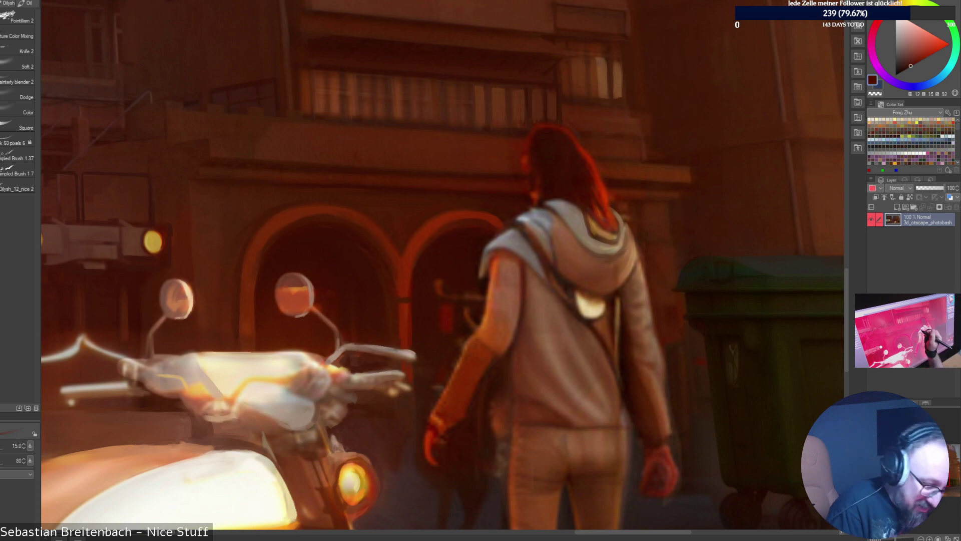
left_click(511, 222, "alt")
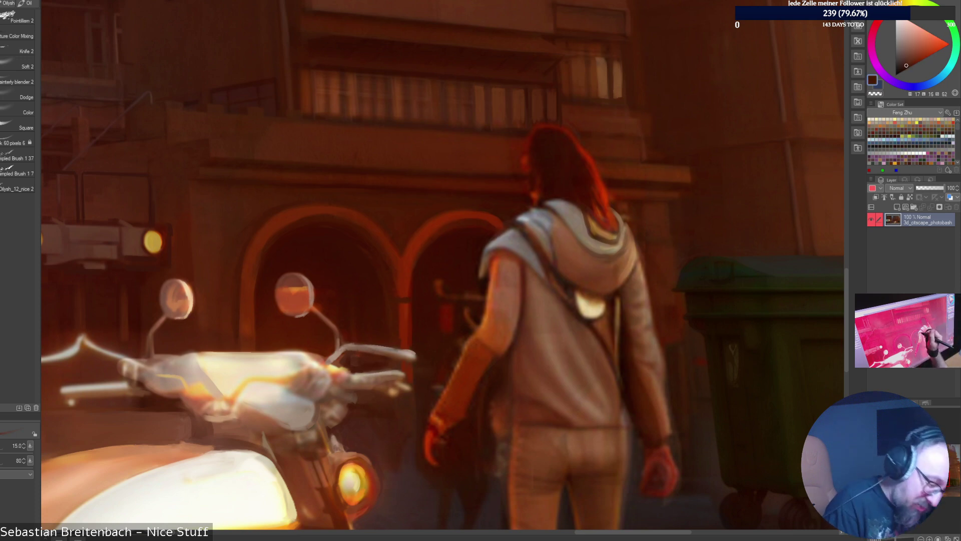
left_click(511, 229, "alt")
left_click_drag(486, 248, 480, 278)
left_click(554, 267, "alt")
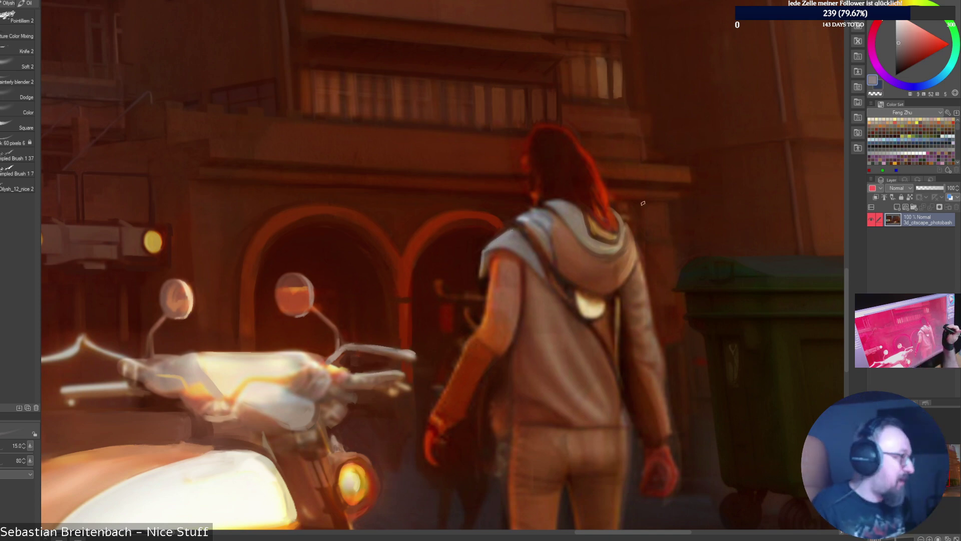
left_click(532, 248, "alt")
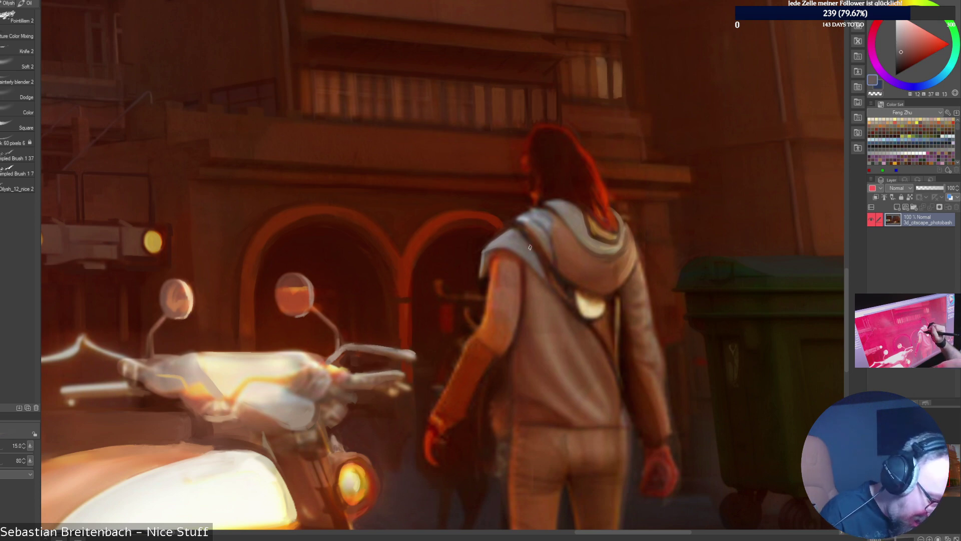
Switch to the 777-Half Strong 5 oil brush and refine the woman's shoulder strap and hood edge with sampled browns and greys.
left_click(28, 3)
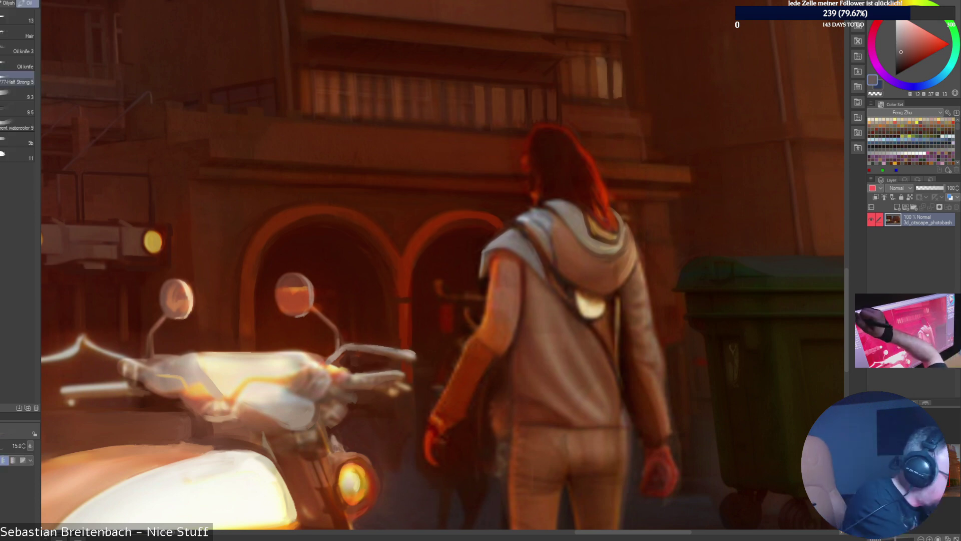
left_click(528, 235, "alt")
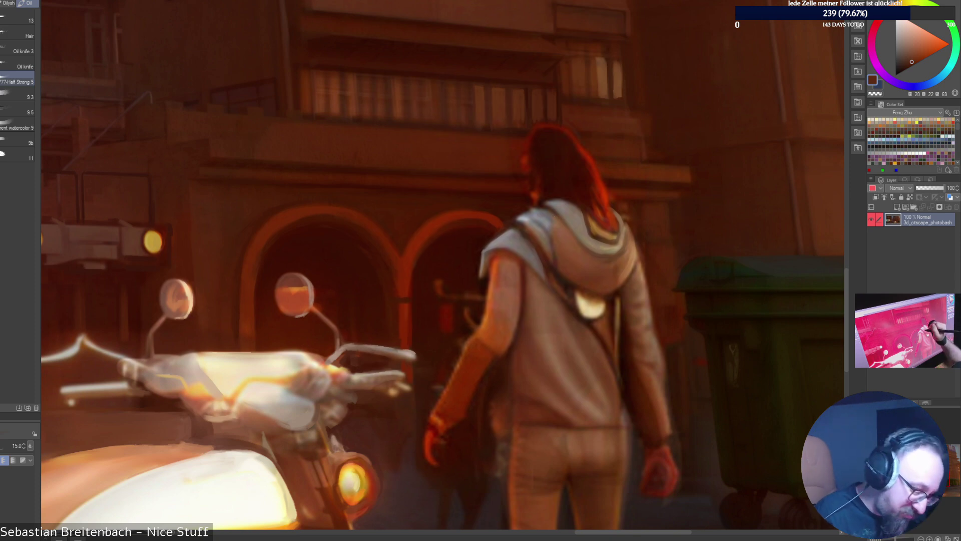
left_click(520, 220, "alt")
left_click(540, 212, "alt")
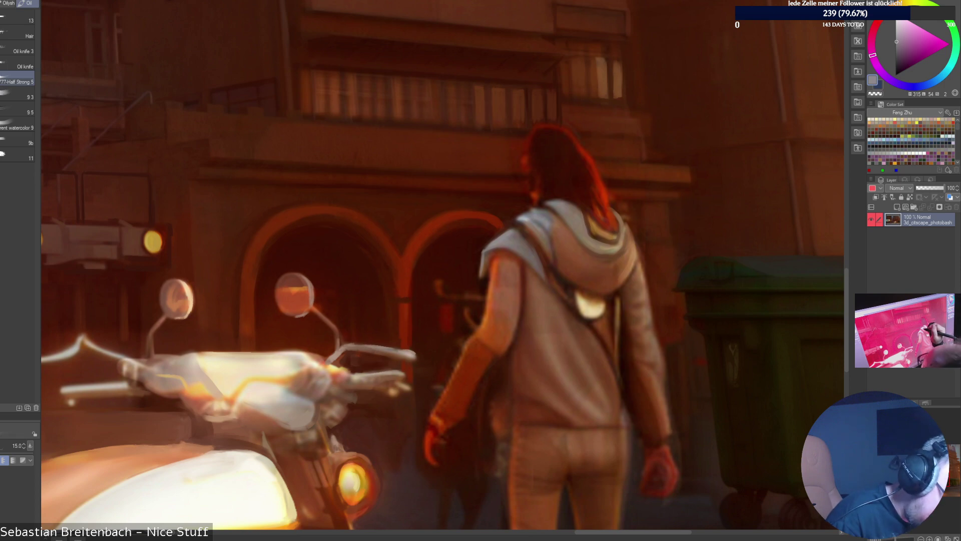
left_click(528, 213, "alt")
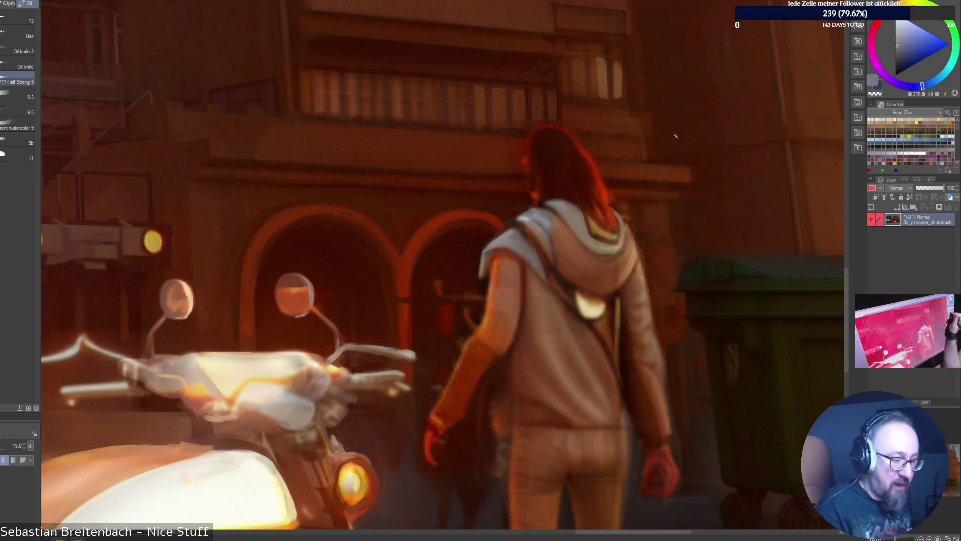
left_click(545, 202, "alt")
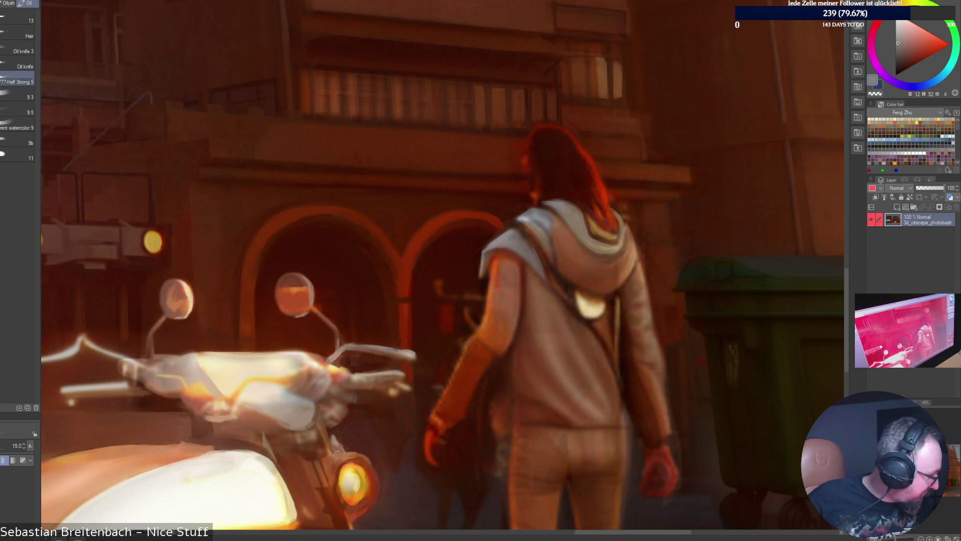
Save the street scene painting.
key("alt+f")
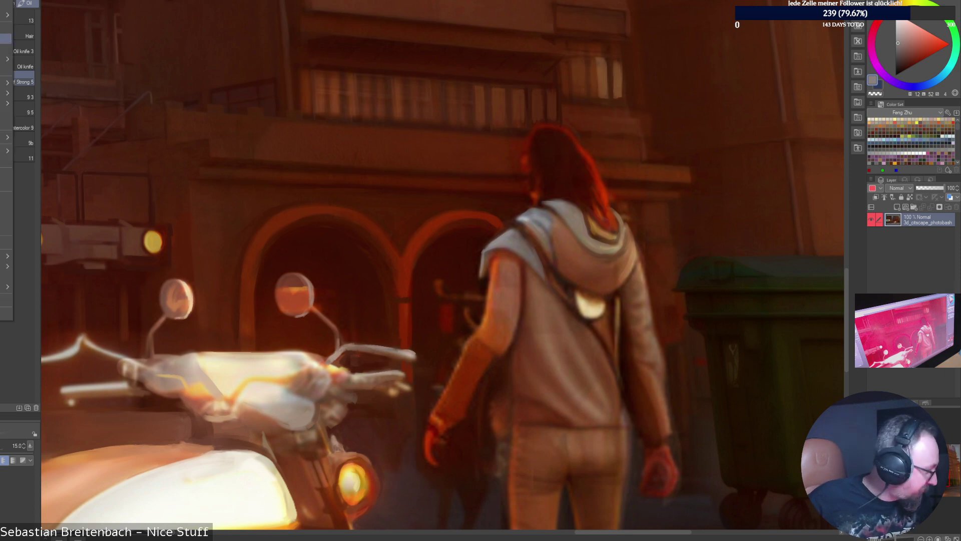
key("Escape")
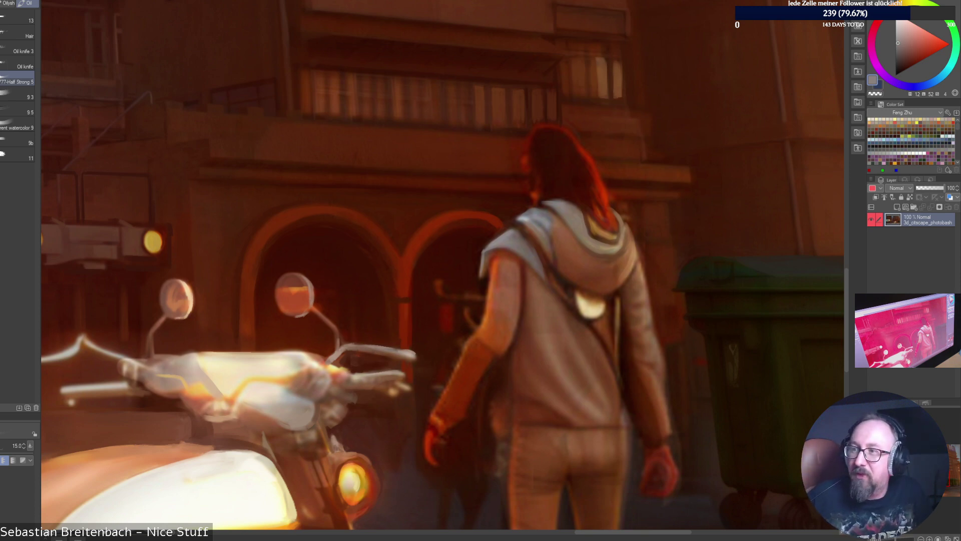
key("ctrl+s")
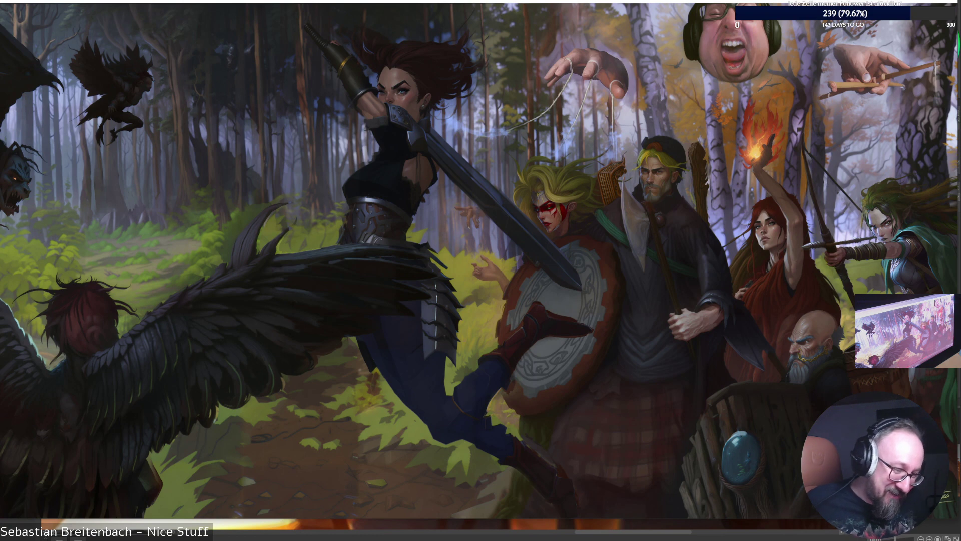
Switch to the image viewer and display the fantasy forest battle painting at full size.
key("F11")
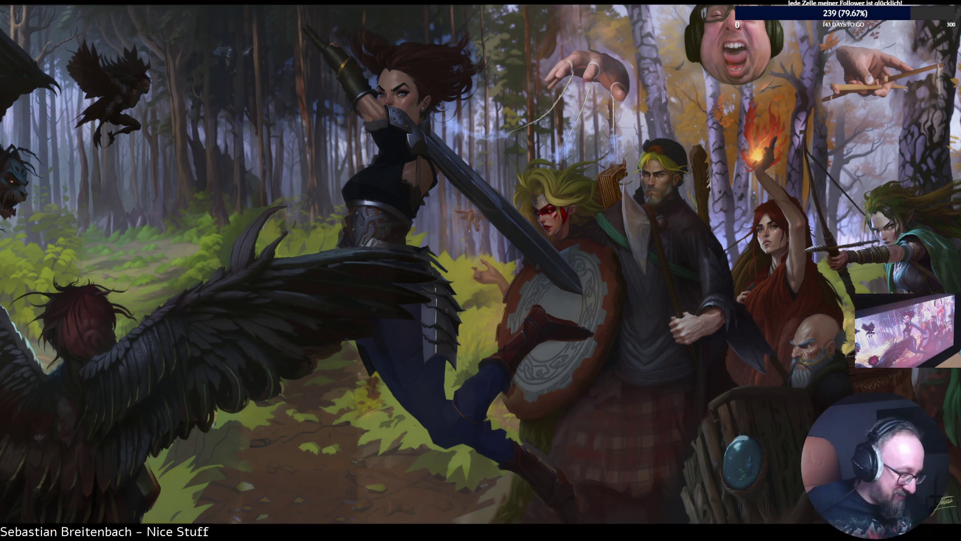
right_click(597, 276)
mouse_move(621, 290)
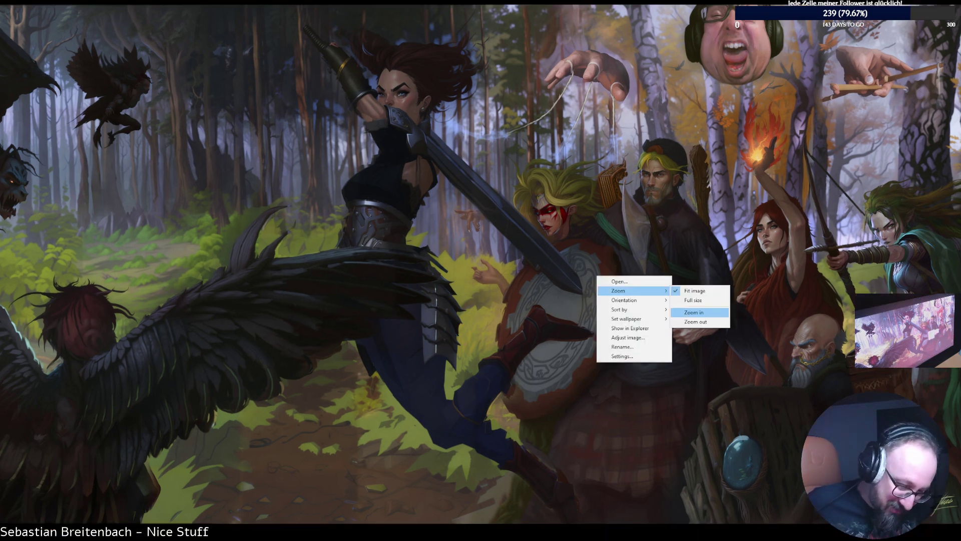
left_click(694, 311)
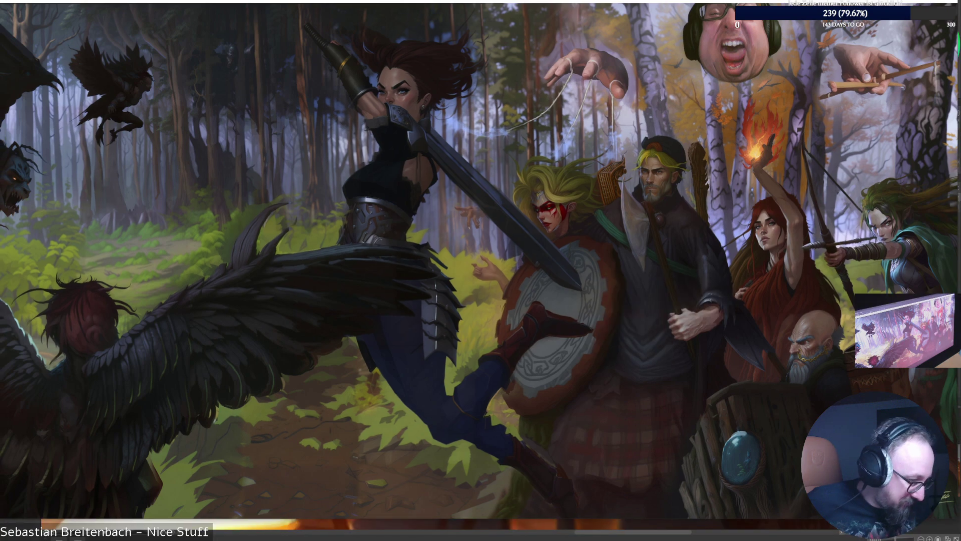
mouse_move(0, 2)
left_mouse_down()
mouse_move(15, 48)
mouse_move(31, 51)
left_mouse_up()
mouse_move(166, 62)
left_mouse_down()
mouse_move(25, 45)
mouse_move(48, 47)
left_mouse_up()
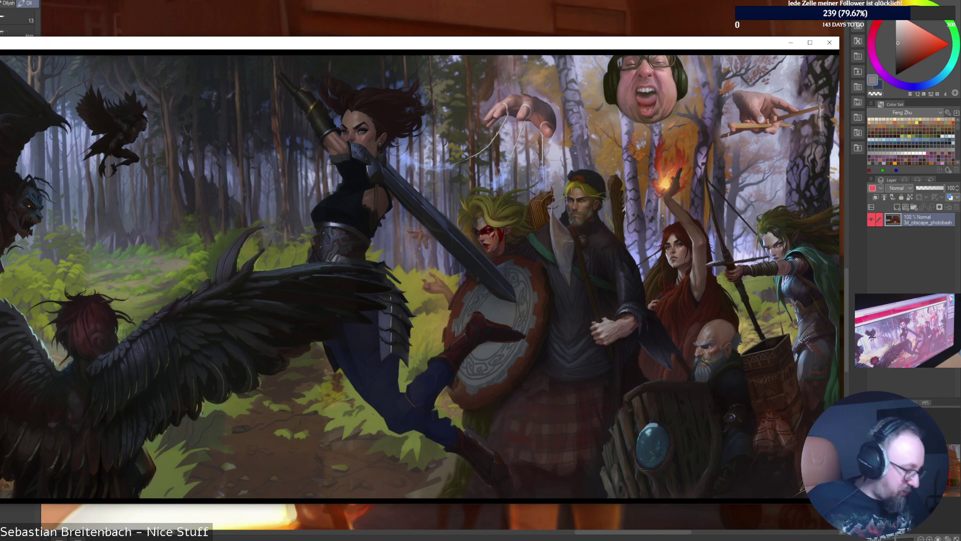
right_click(290, 187)
mouse_move(320, 201)
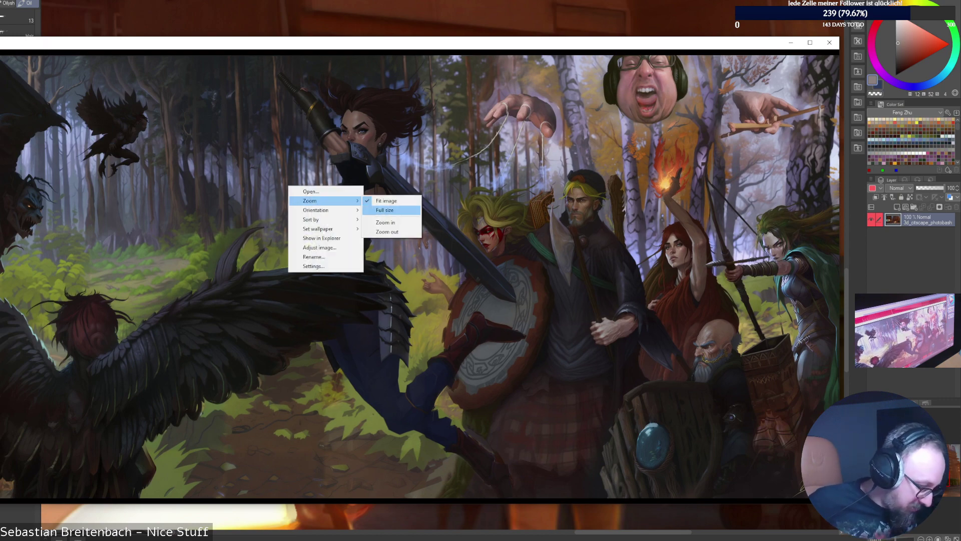
left_click(385, 210)
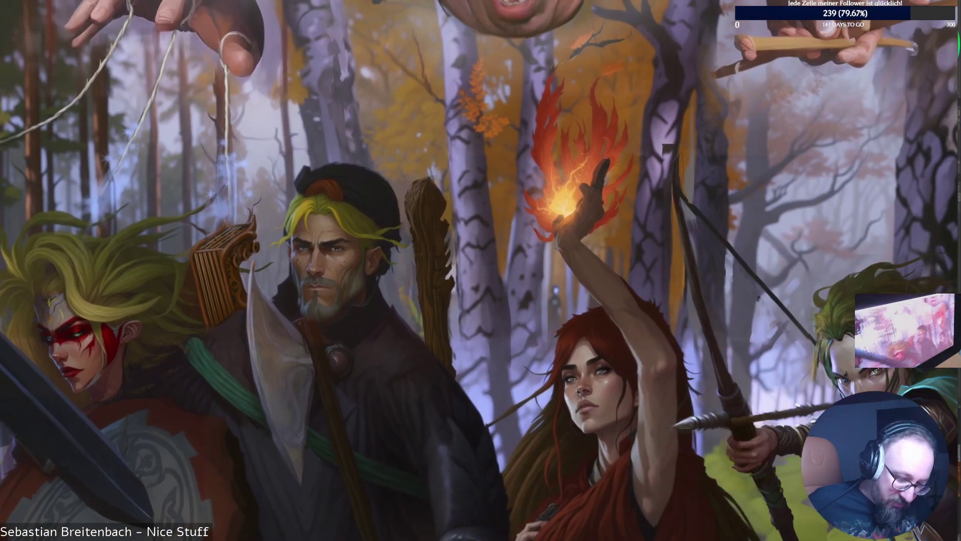
Examine the forest painting's characters up close, from the axe bearer and the fire mage to the archer and the bald dwarf.
mouse_move(480, 271)
left_mouse_down()
mouse_move(397, 203)
mouse_move(397, 100)
mouse_move(484, 157)
mouse_move(526, 273)
mouse_move(530, 418)
mouse_move(508, 368)
mouse_move(555, 412)
mouse_move(535, 241)
mouse_move(517, 220)
left_mouse_up()
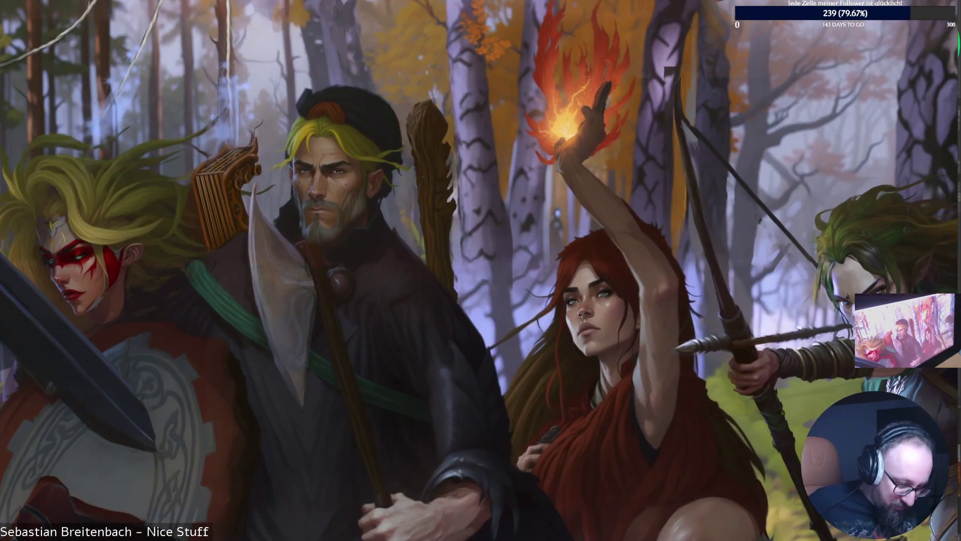
key("Right")
key("Down")
mouse_move(480, 270)
left_mouse_down()
mouse_move(421, 127)
mouse_move(430, 237)
left_mouse_up()
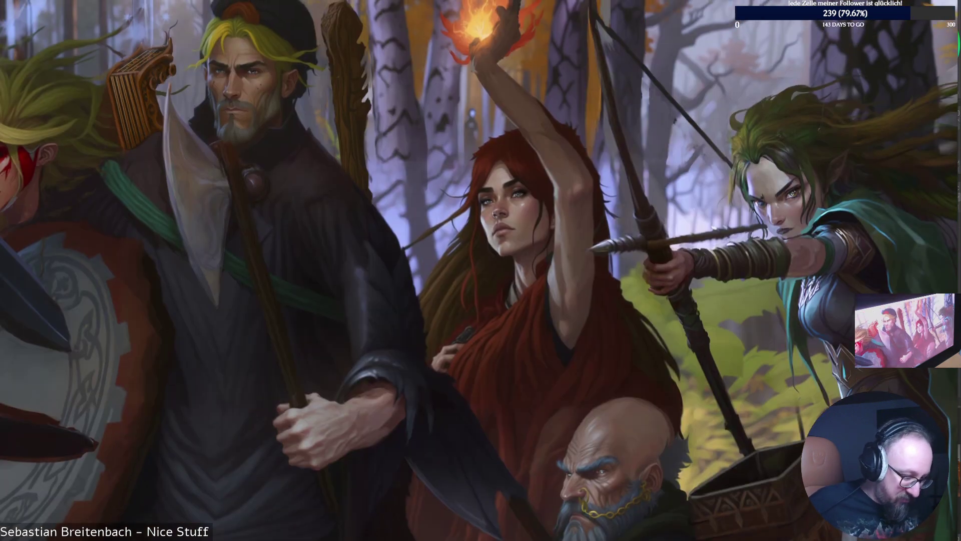
left_click_drag(480, 270, 491, 222)
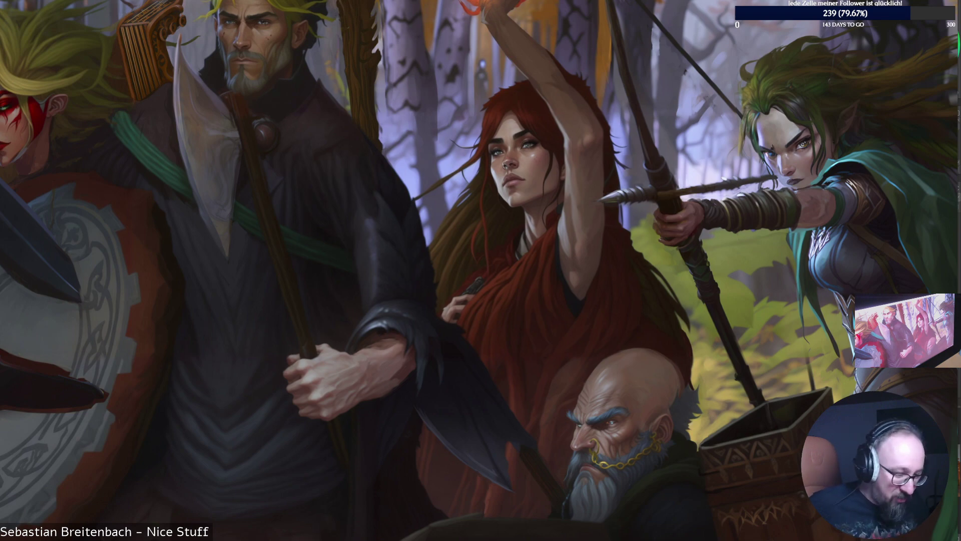
View the rear-view photo of a macaw flapping its wings as a reference, and return to the street scene.
mouse_move(200, 150)
left_mouse_down()
mouse_move(338, 269)
mouse_move(554, 290)
mouse_move(825, 395)
left_mouse_up()
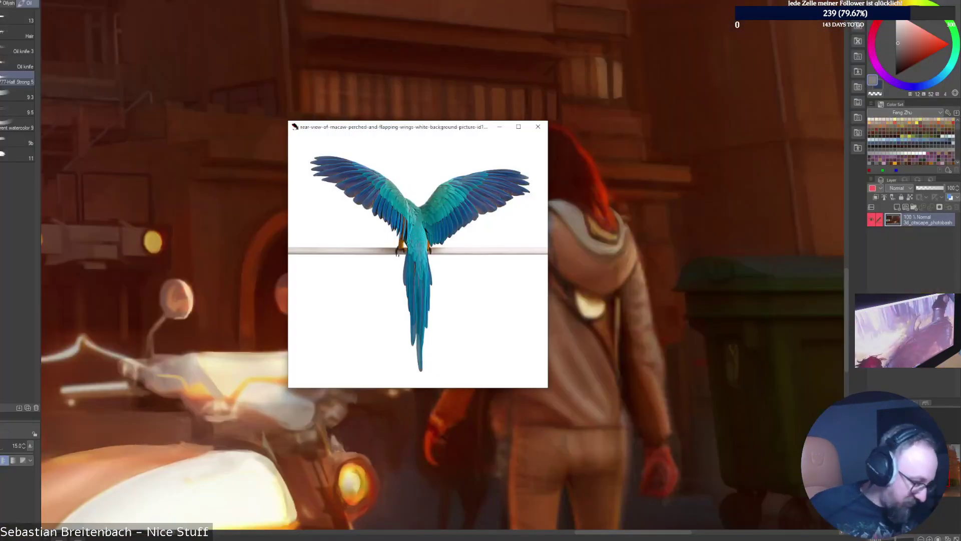
key("Right")
key("Right")
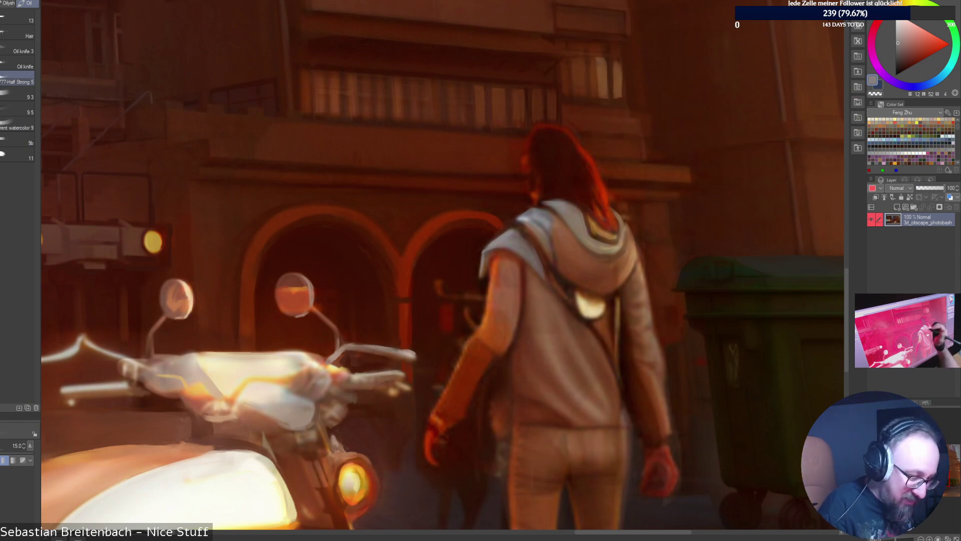
Refine the woman's face outline and the lit strands of her hair with sampled reds, reducing the brush size to 6.
left_click(524, 154, "alt")
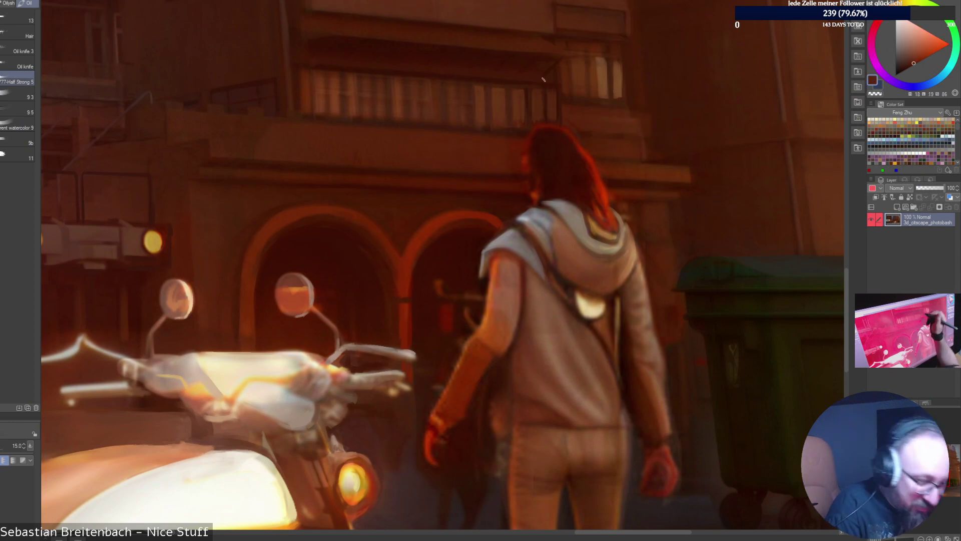
left_click(527, 151, "alt")
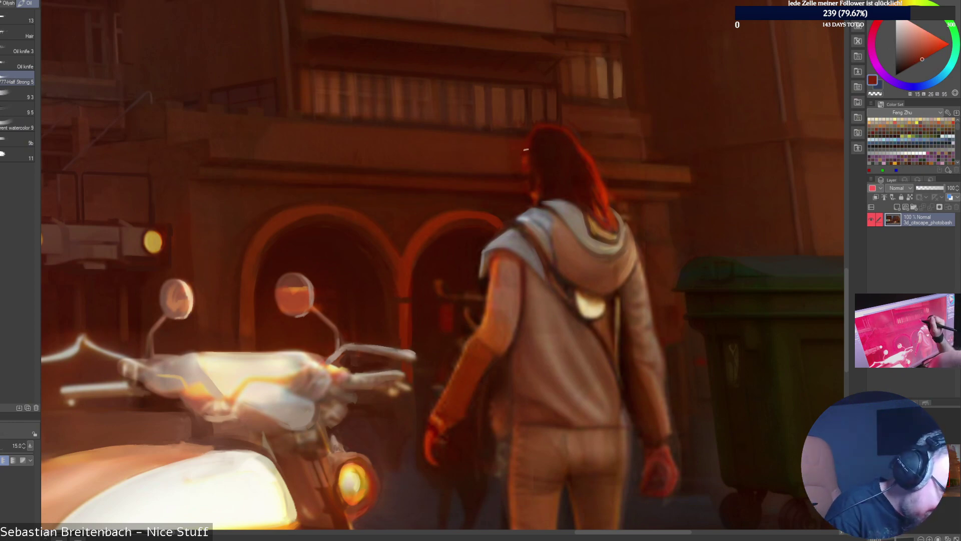
left_click(530, 160, "alt")
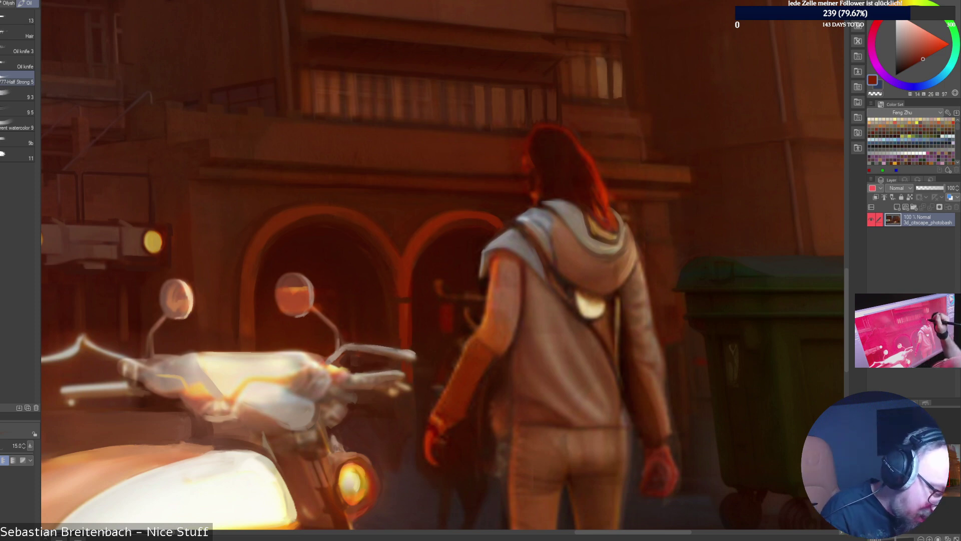
left_click(596, 173, "alt")
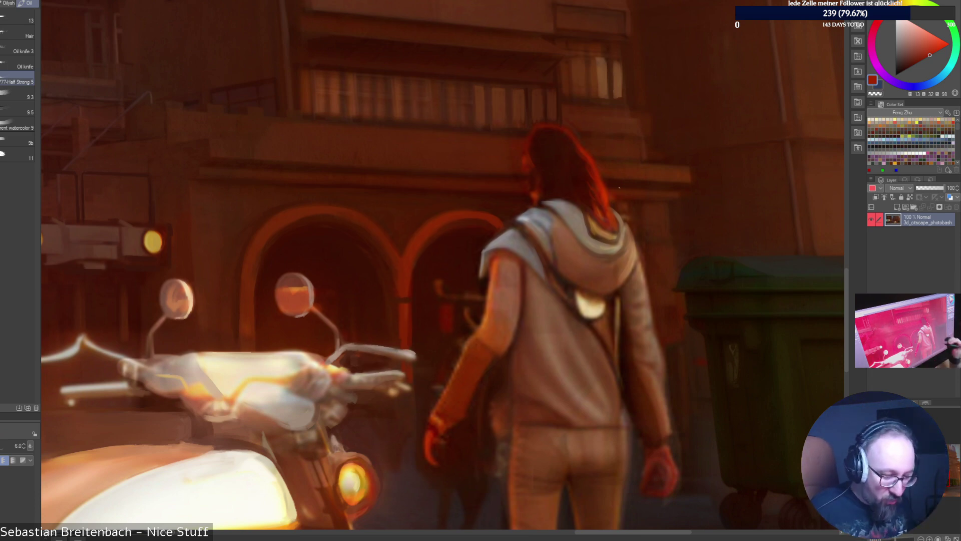
Refine the bag strap, the jacket's right side and the right sleeve with sampled dark tones at brush size 12.5.
left_click(578, 282, "alt")
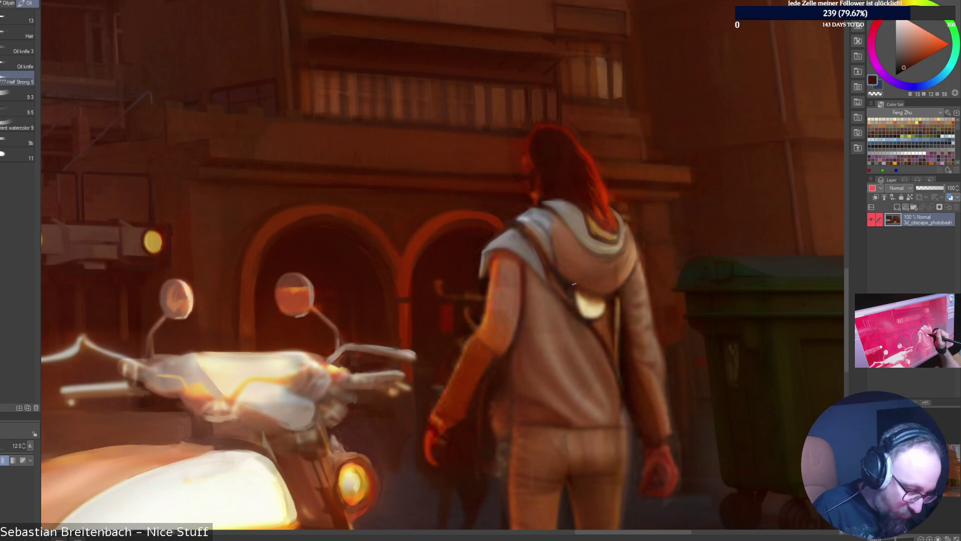
left_click(574, 283, "alt")
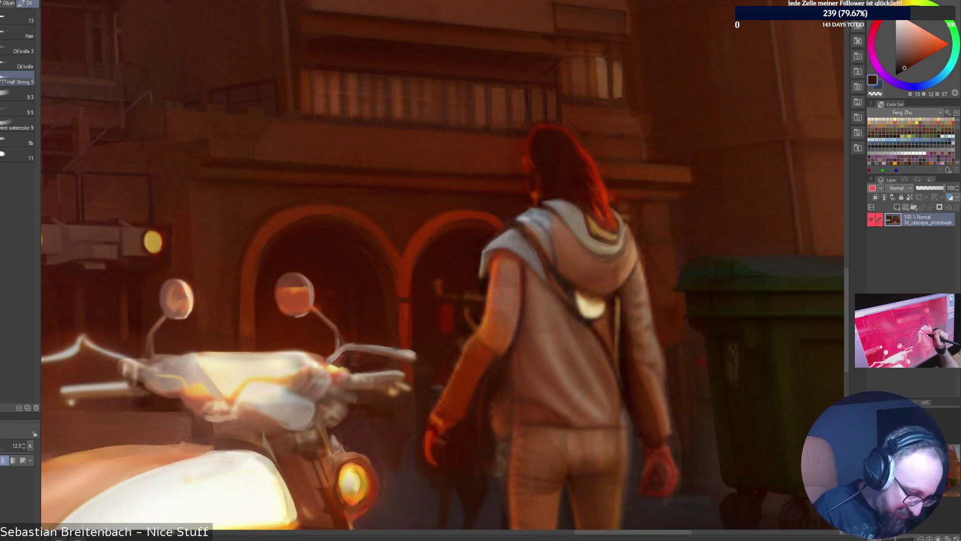
left_click(607, 298, "alt")
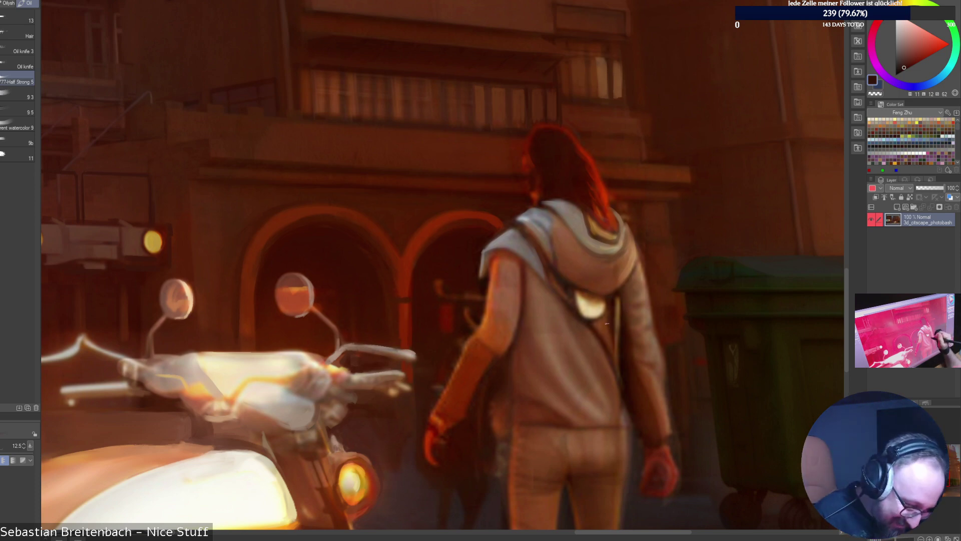
left_click(616, 335, "alt")
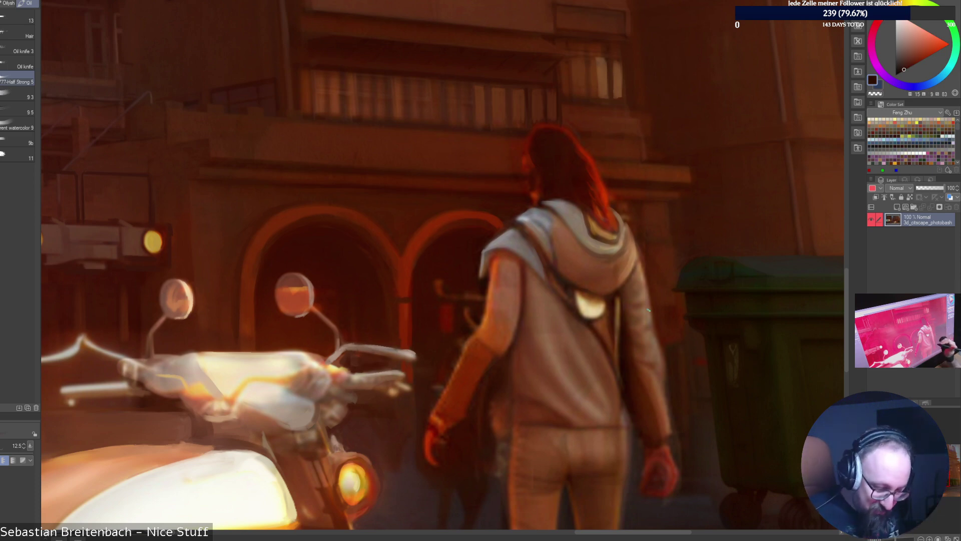
left_click(653, 403, "alt")
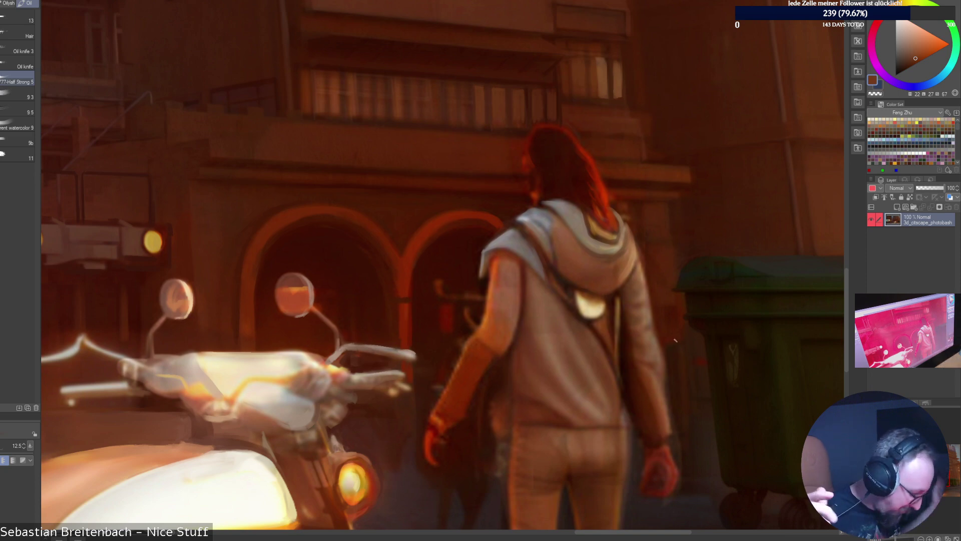
Touch up the scooter's bright handlebar cover and the joint beside it with sampled cream and grey-brown tones.
left_click(210, 356, "alt")
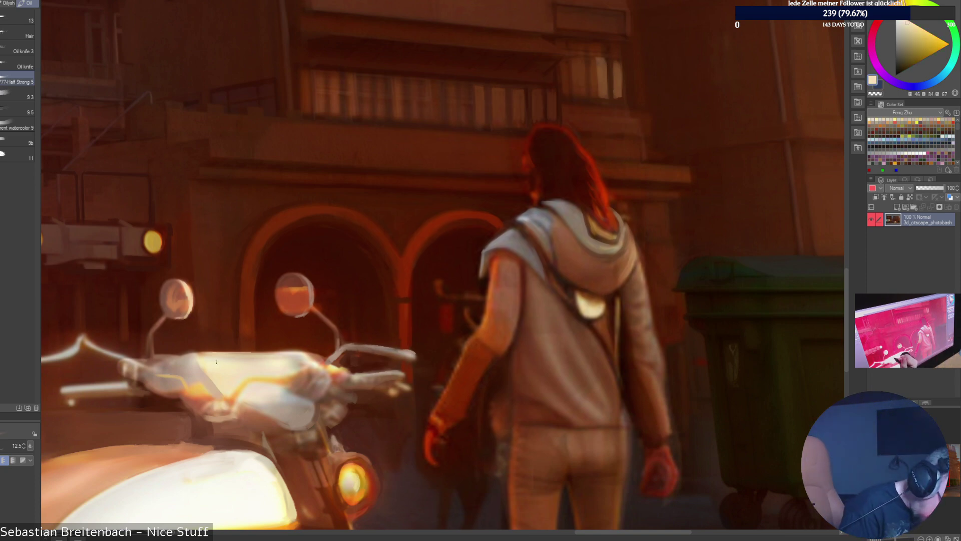
left_click(329, 366, "alt")
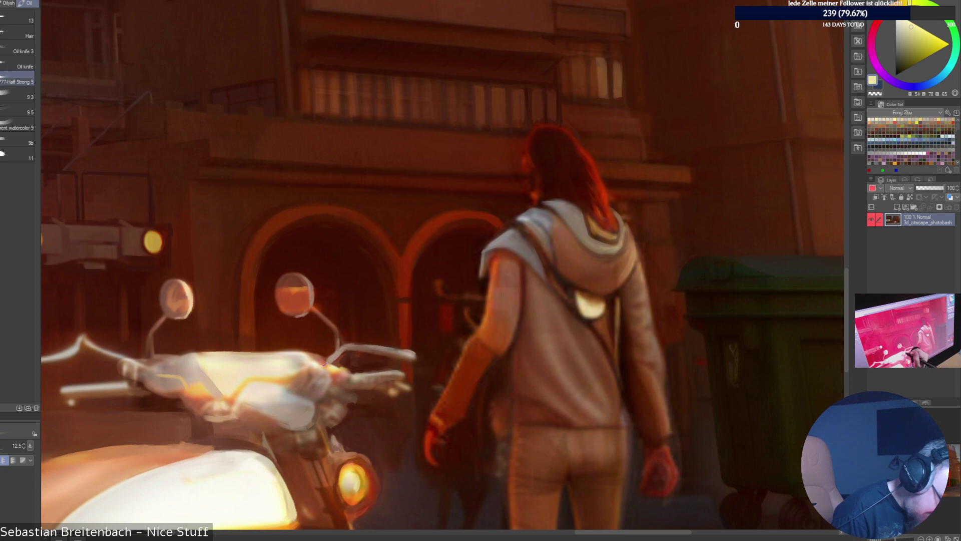
left_click(329, 362, "alt")
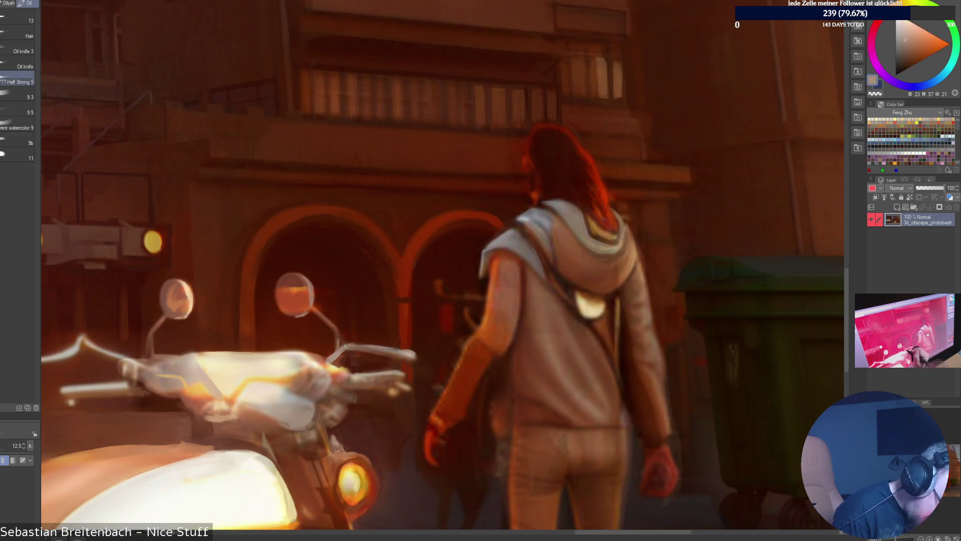
Blend the folds across the jacket's back and along the left sleeve seam with sampled browns, enlarging the brush to 20.
left_click(526, 307, "alt")
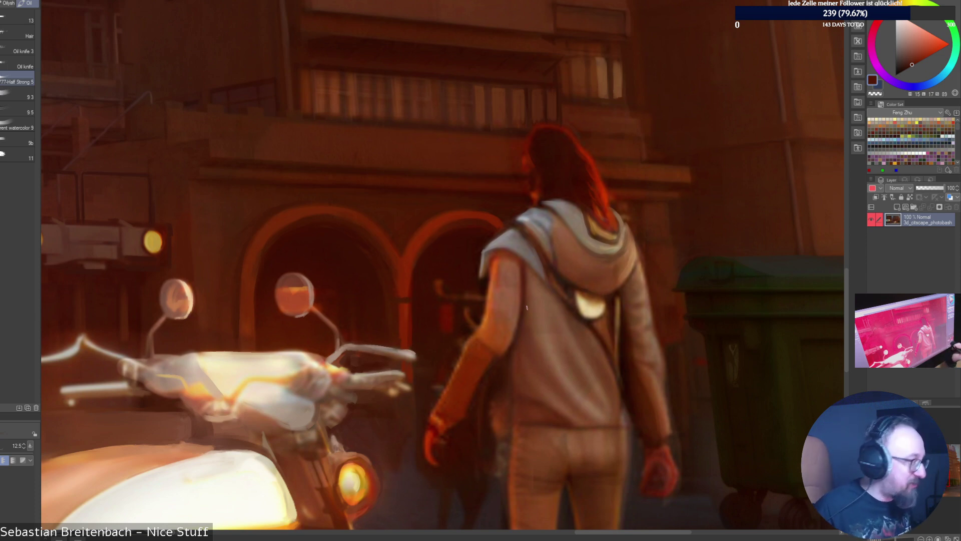
left_click(559, 351, "alt")
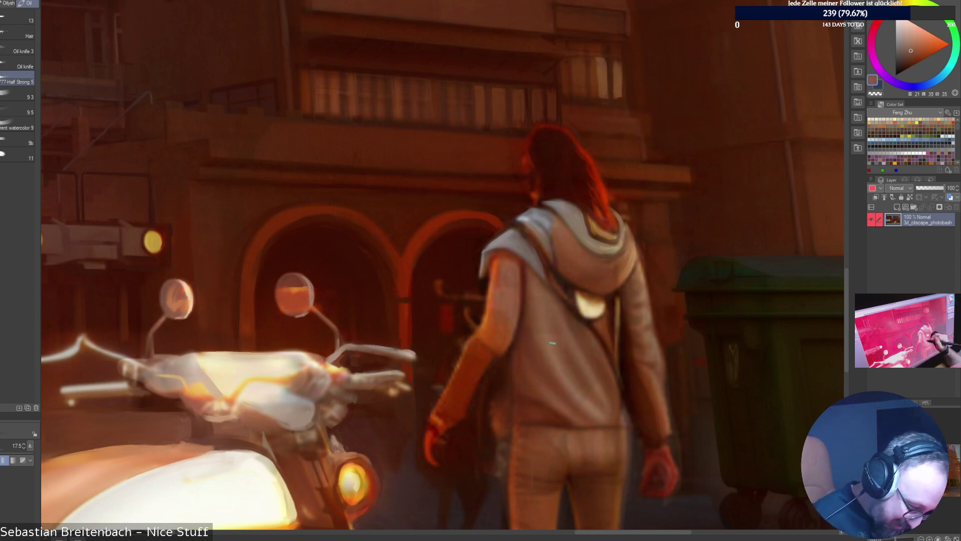
left_click(541, 317, "alt")
key("]")
key("]")
key("]")
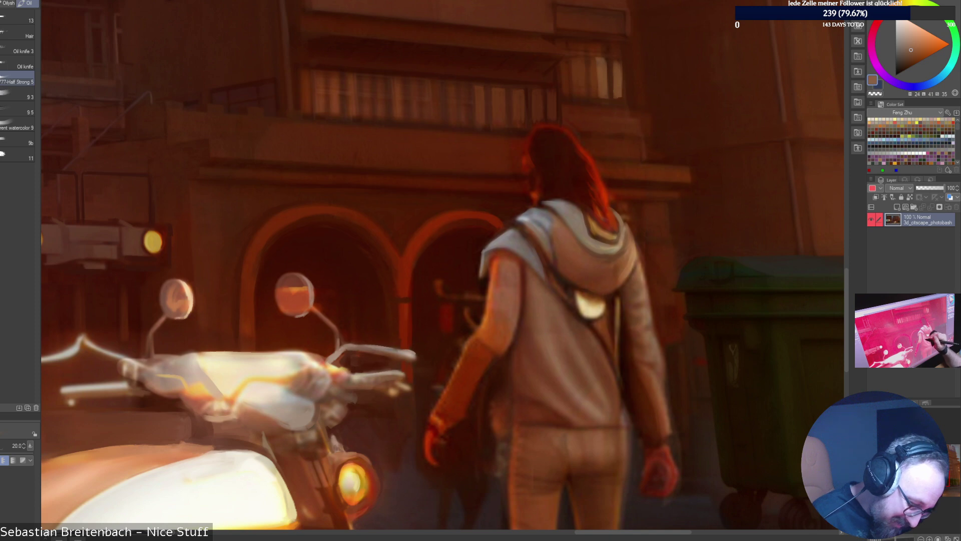
left_click(604, 286, "alt")
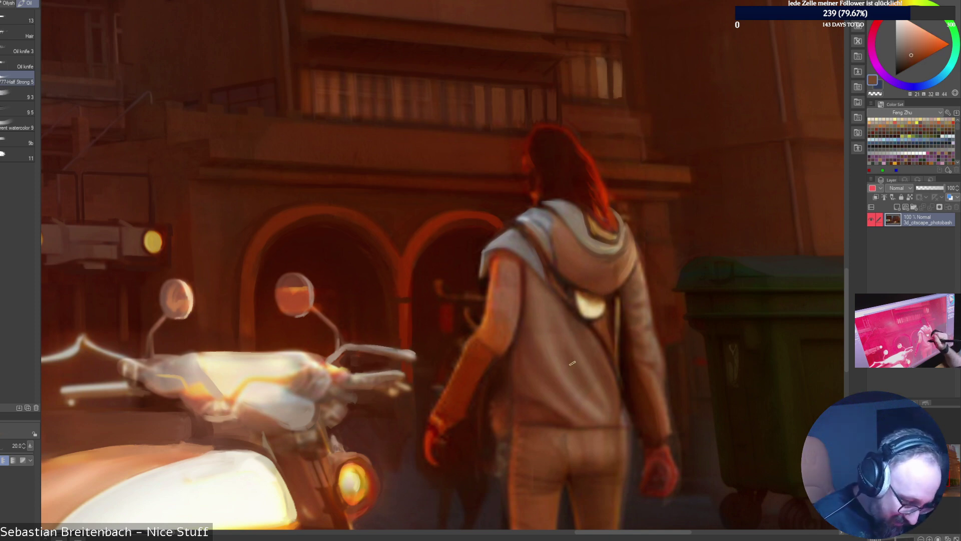
left_click(550, 355, "alt")
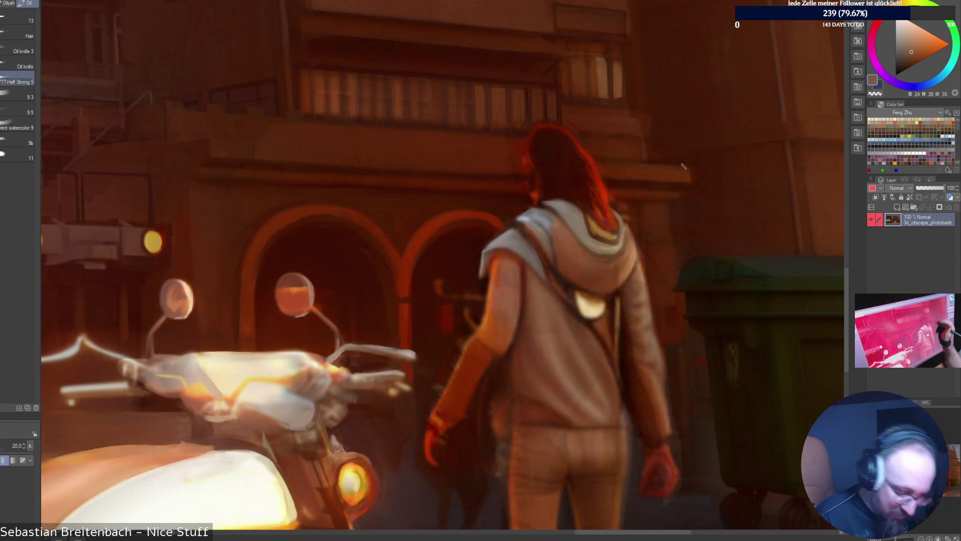
left_click(515, 274, "alt")
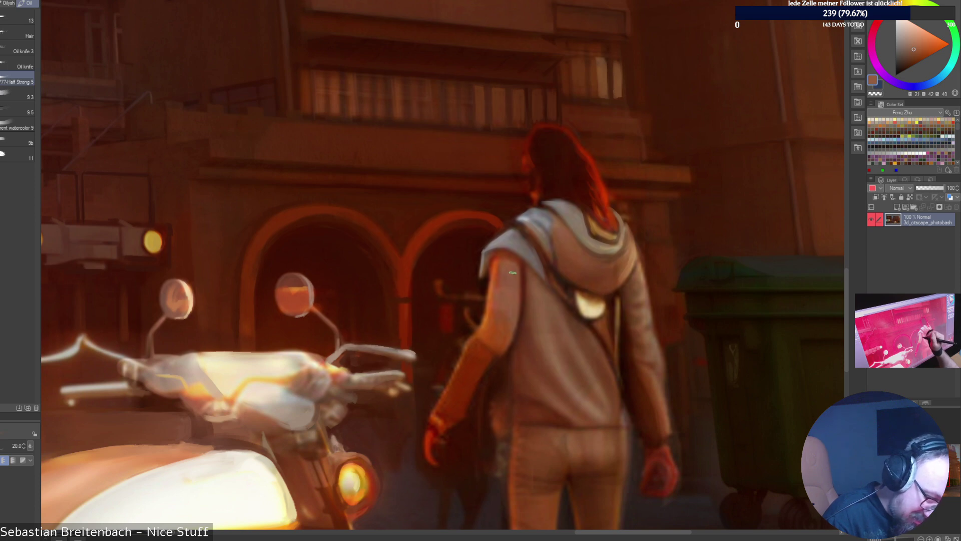
left_click(518, 329, "alt")
Define the jacket's right side edge down to the hem with sampled dark browns, reducing the brush size to 10.
key("[")
key("[")
key("[")
key("[")
key("[")
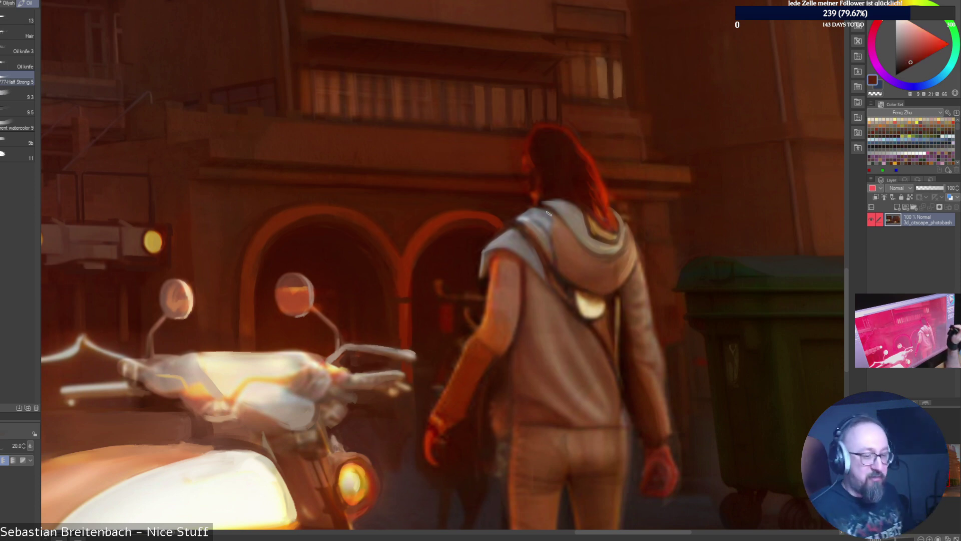
left_click(619, 383, "alt")
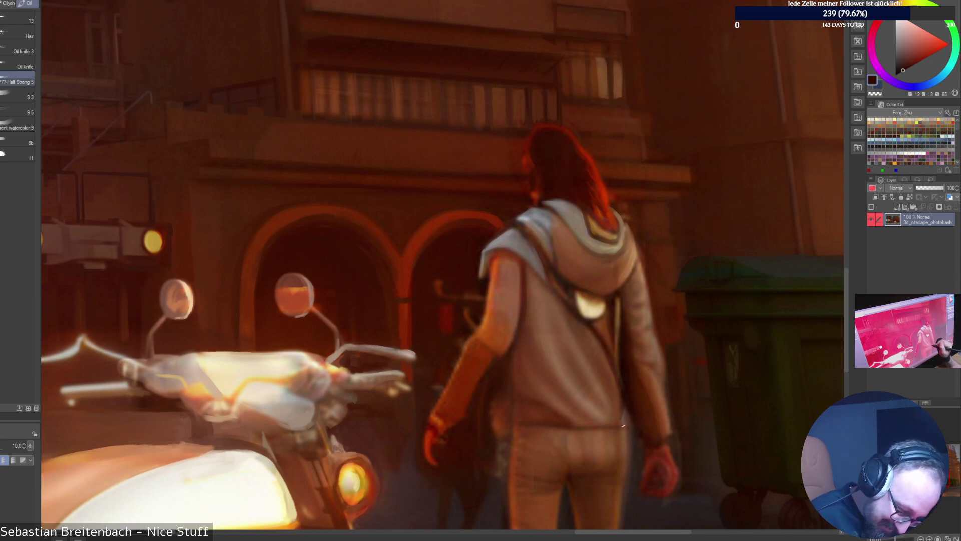
left_click(621, 403, "alt")
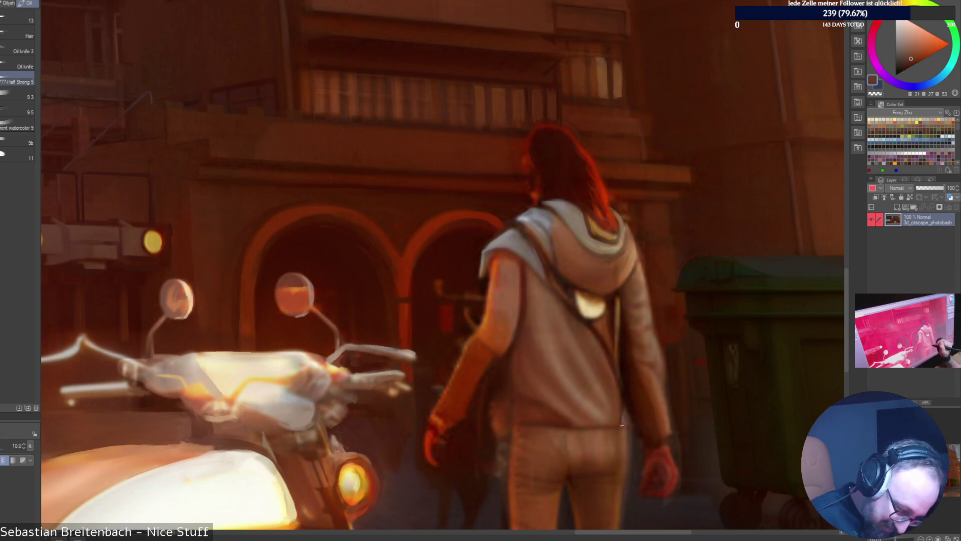
left_click(630, 415, "alt")
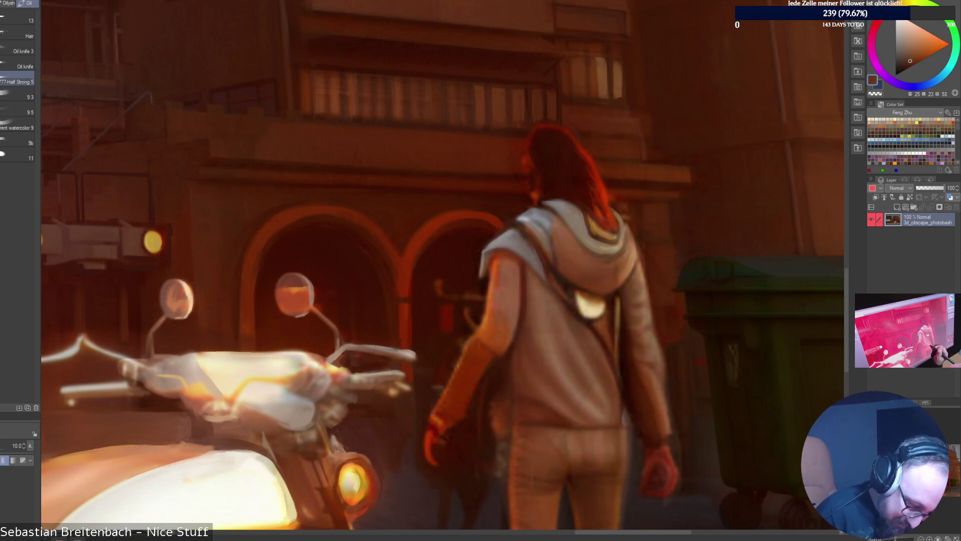
Soften the folds on the jacket's lower back above the hem with sampled mid browns, raising the brush size to 20.
left_click(599, 406, "alt")
left_click(576, 387, "alt")
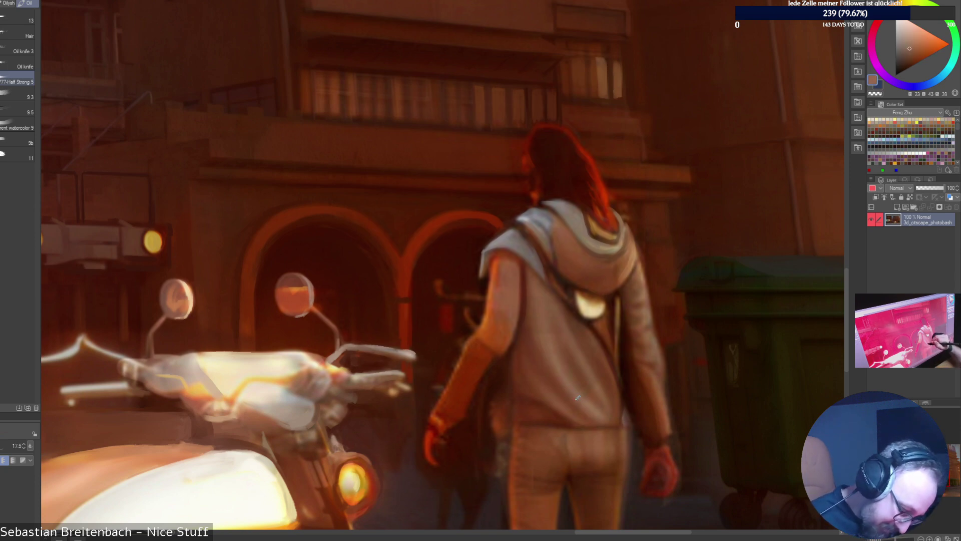
left_click(582, 389, "alt")
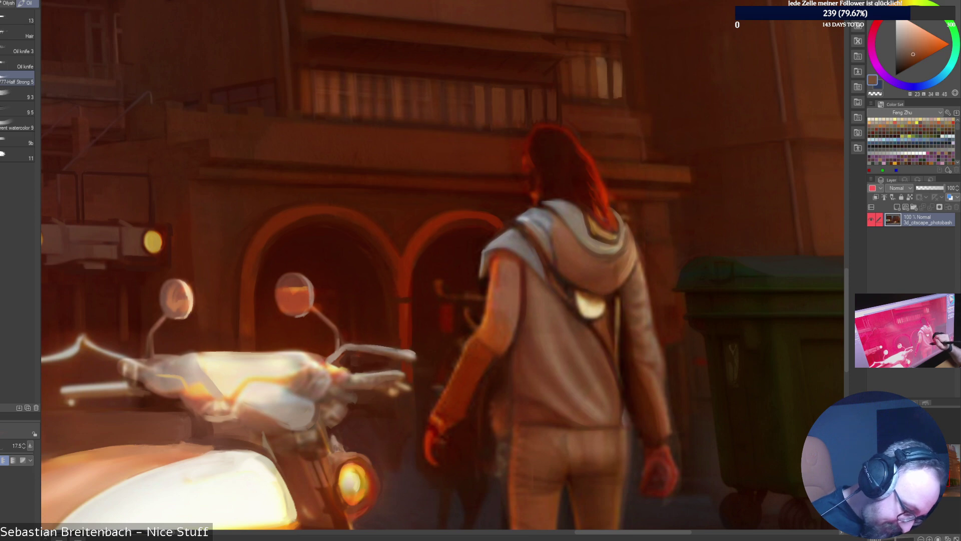
left_click(573, 367, "alt")
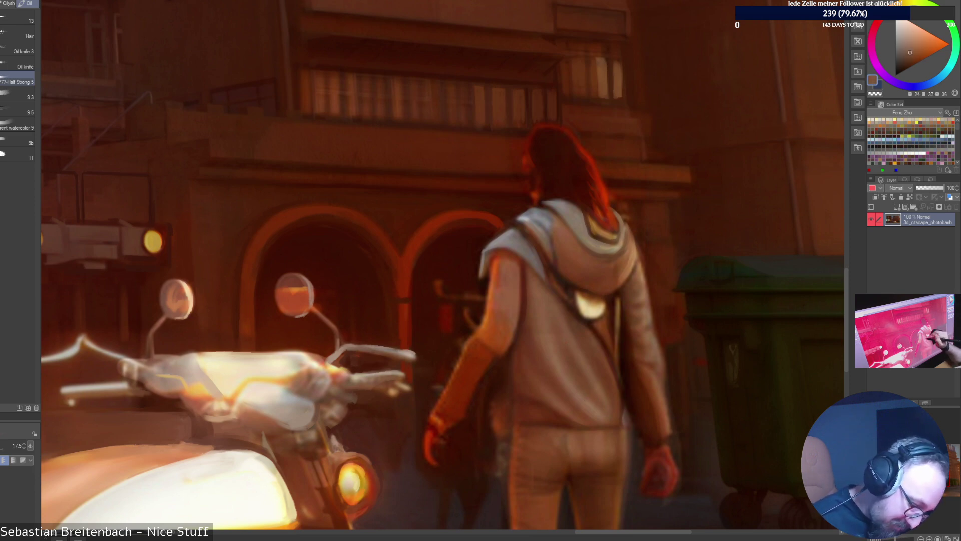
left_click(549, 354, "alt")
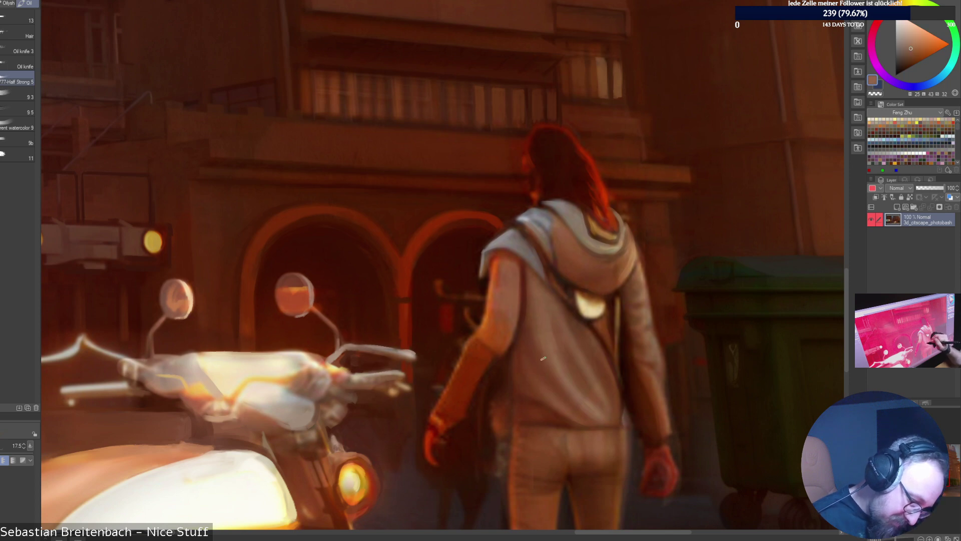
left_click(555, 406, "alt")
key("]")
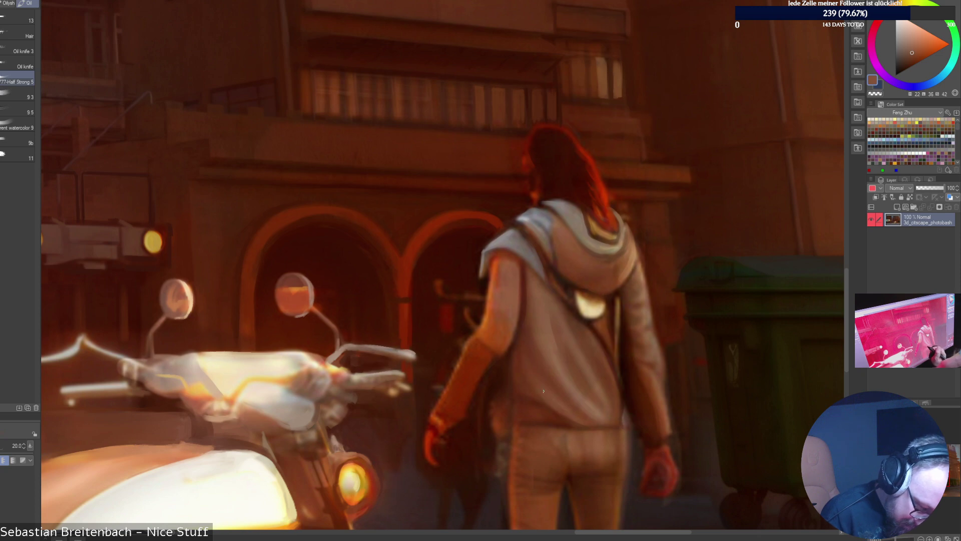
left_click(531, 421, "alt")
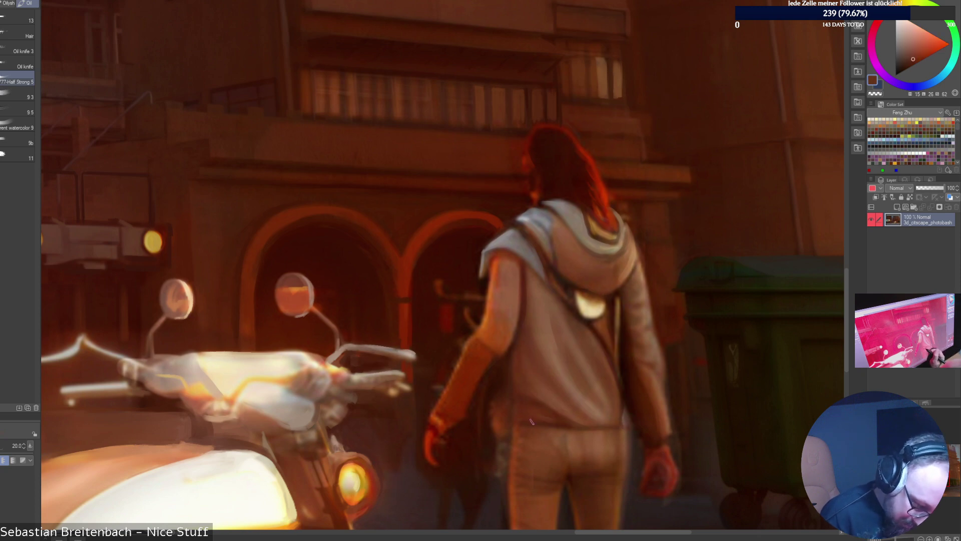
Sharpen the jacket hem near the right sleeve with a sampled dark brown at brush size 6.
left_click(639, 411, "alt")
key("[")
key("[")
key("[")
key("[")
key("[")
key("[")
key("[")
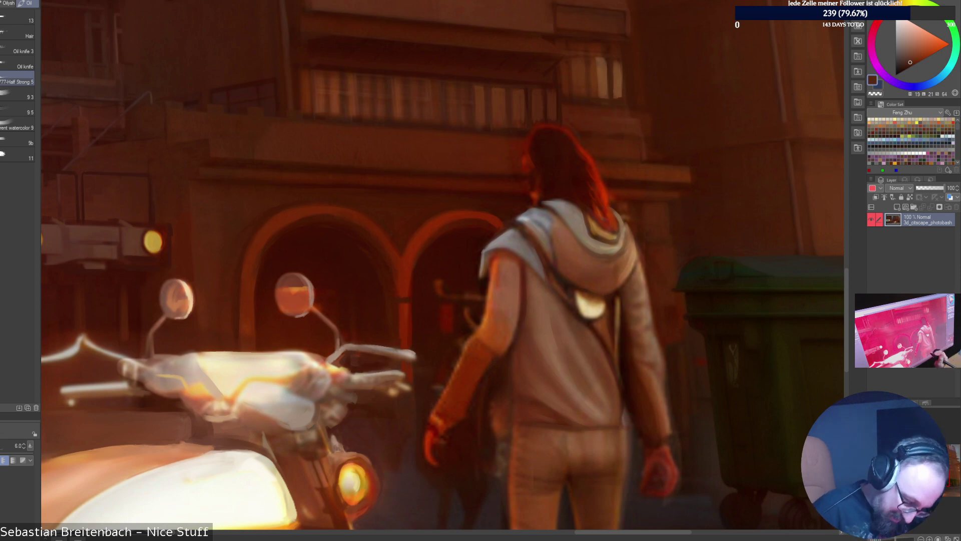
Shade the seat and thighs of the woman's trousers with sampled browns at brush size 10.
left_click(575, 483, "alt")
key("bracketright")
key("bracketright")
key("bracketright")
key("bracketright")
key("bracketright")
key("bracketright")
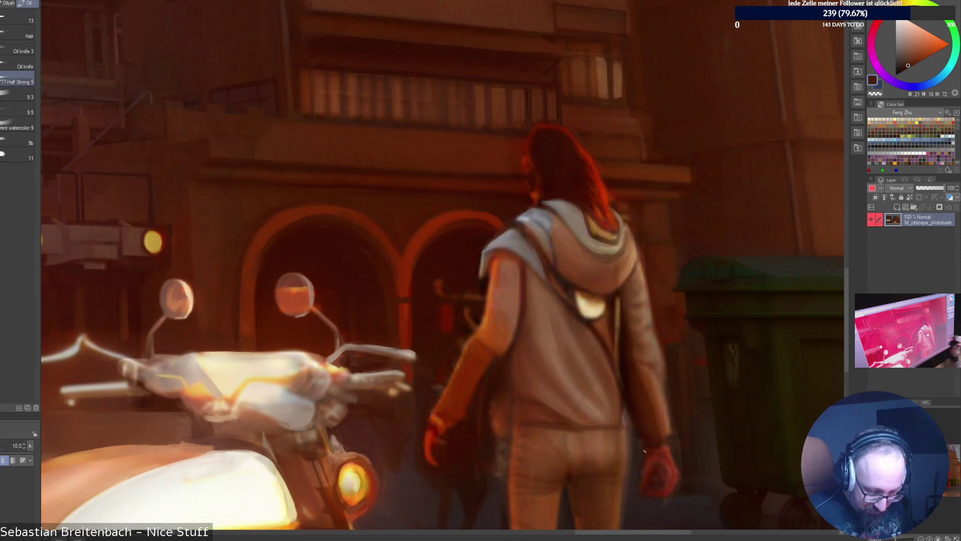
left_click(601, 488, "alt")
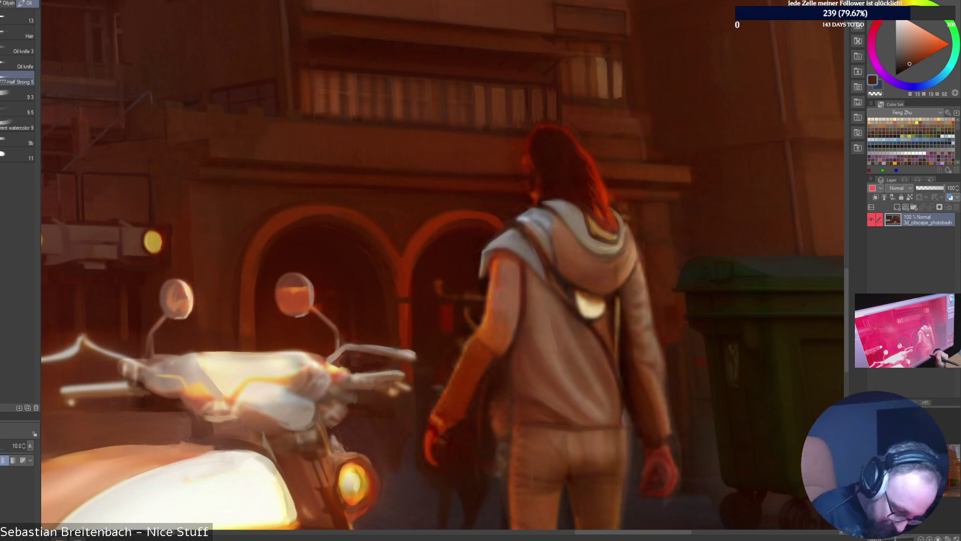
left_click(544, 480, "alt")
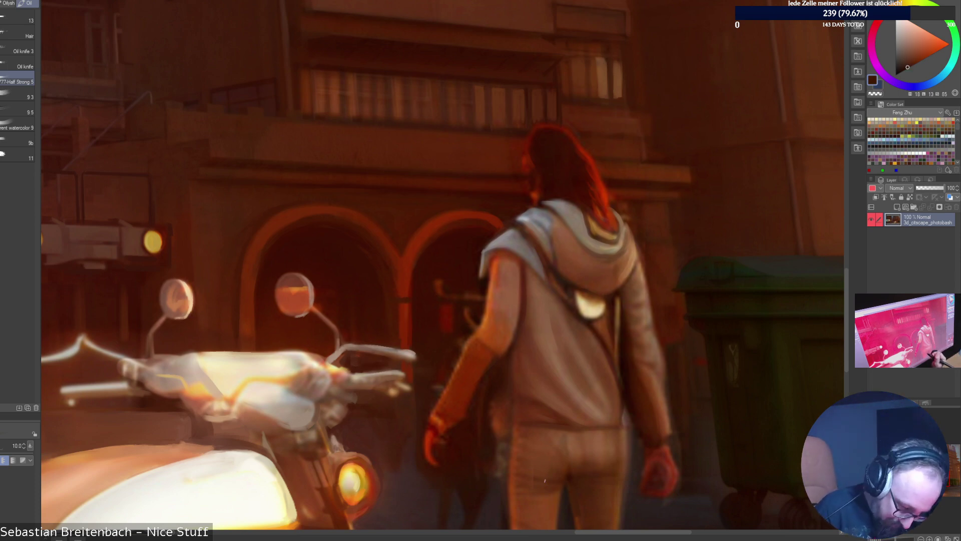
left_click(514, 437, "alt")
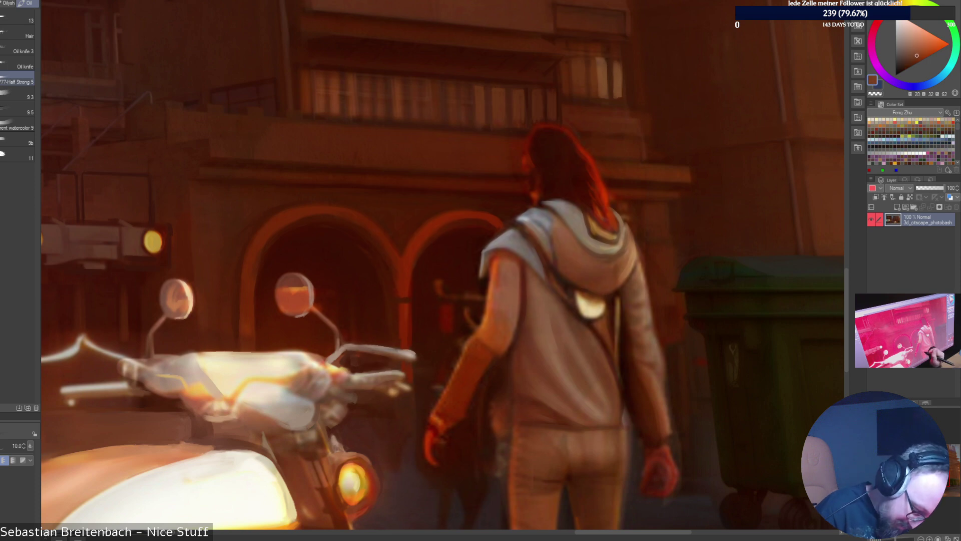
Repaint the dark background beside the left trouser leg with sampled near-black tones, reducing the brush size from 35 to 5.
left_click(498, 481, "alt")
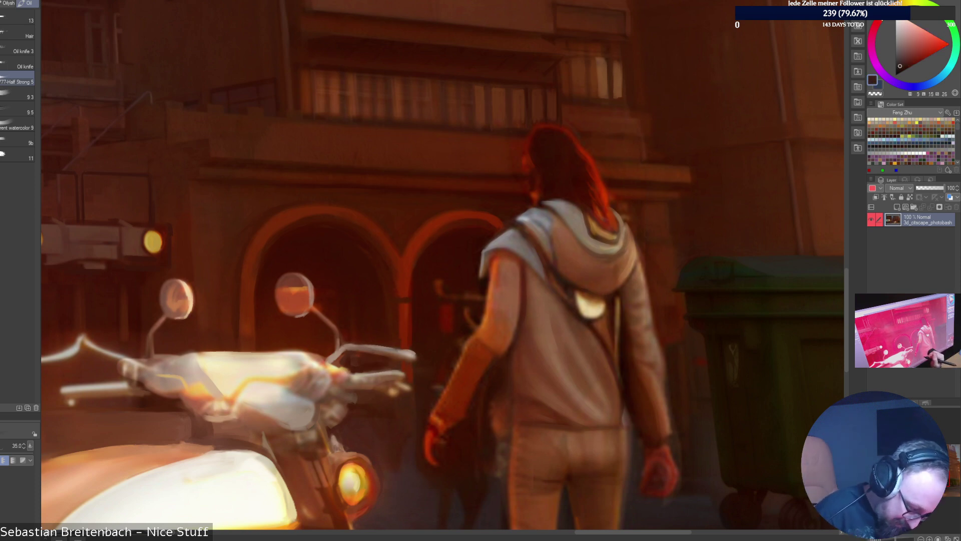
left_click(493, 486, "alt")
key("bracketleft")
key("bracketleft")
key("bracketleft")
key("bracketleft")
key("bracketleft")
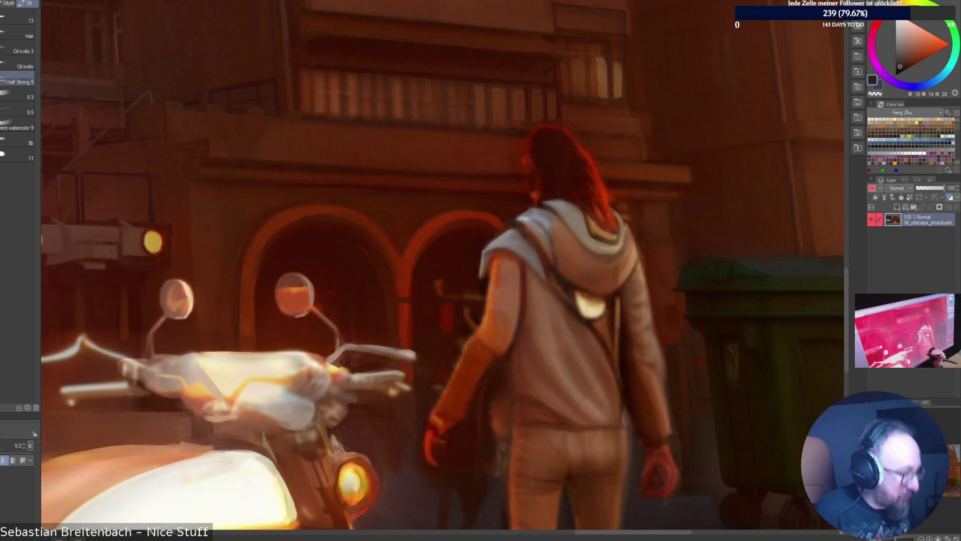
Touch up the dark background between the left hand and the trouser leg with sampled near-black tones at brush size 9.
key("[")
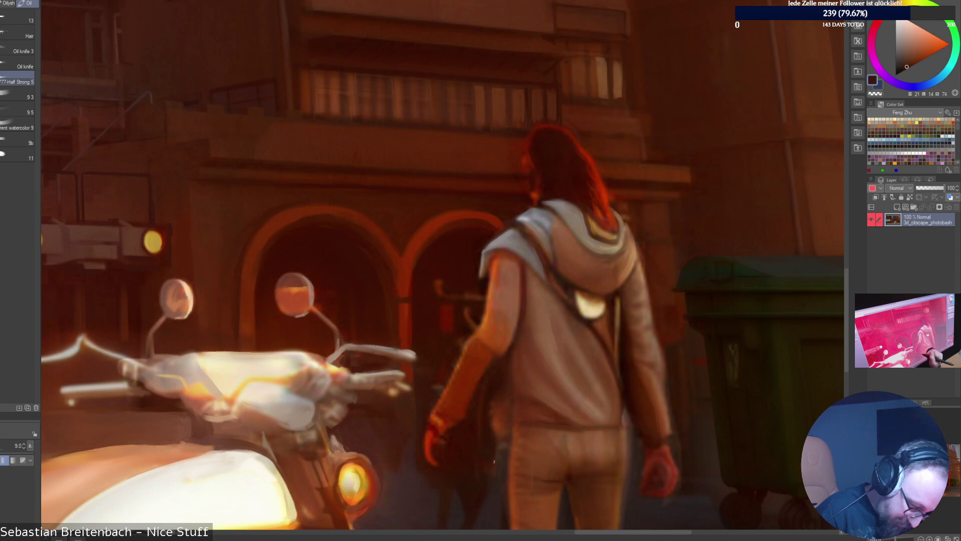
left_click(496, 480, "alt")
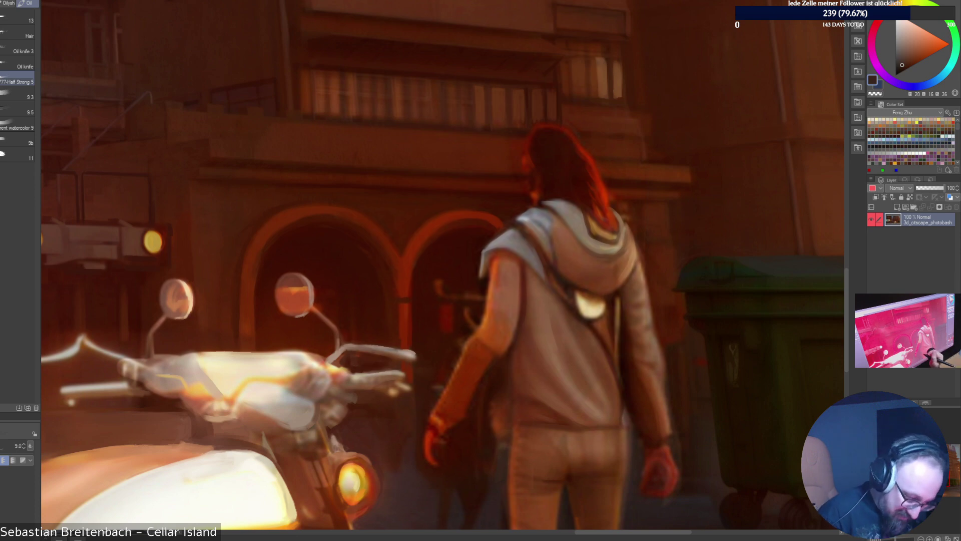
left_click(436, 441, "alt")
left_click(493, 471, "alt")
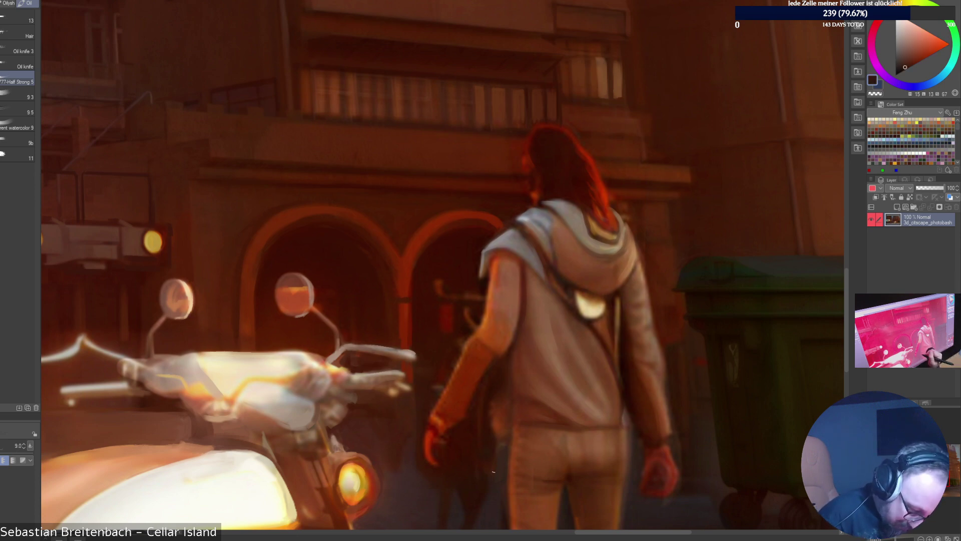
left_click(504, 449, "alt")
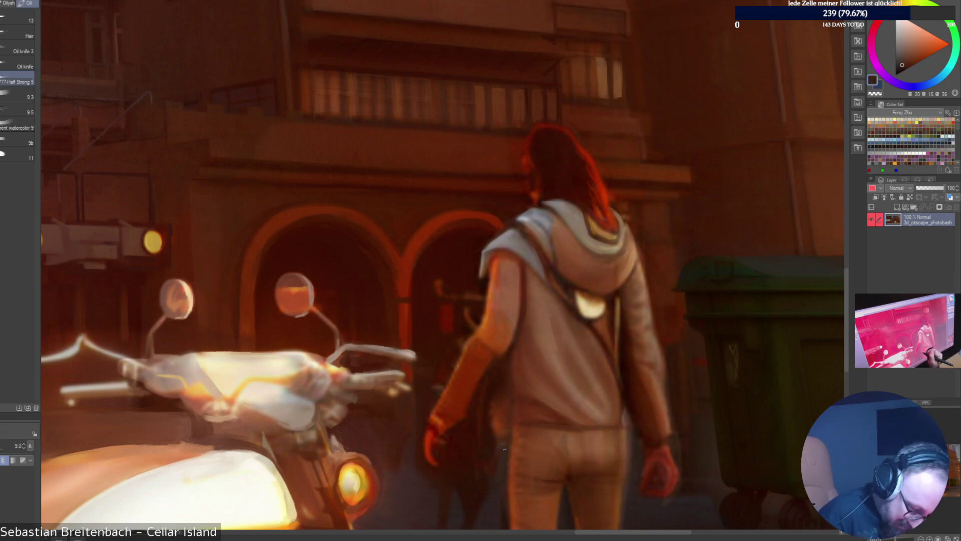
left_click(504, 444, "alt")
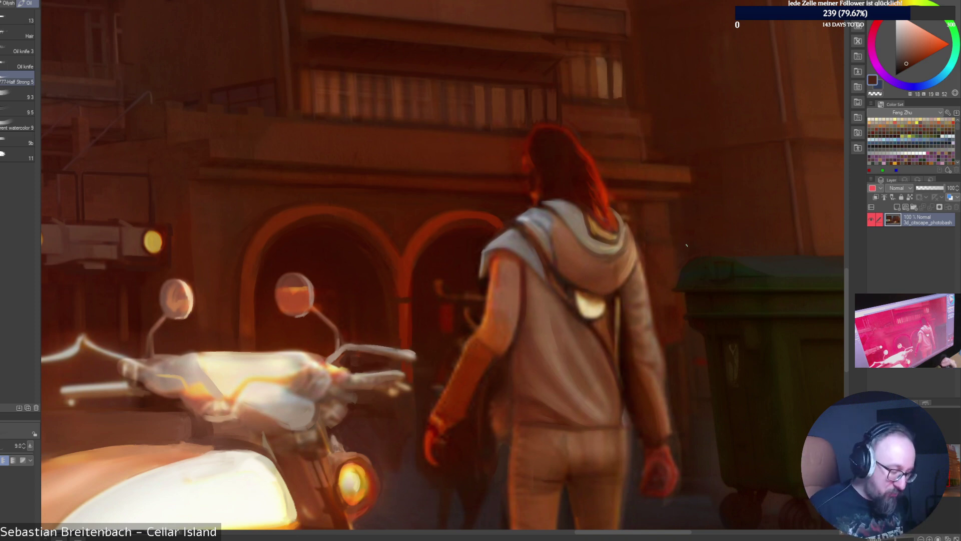
left_click(503, 452, "alt")
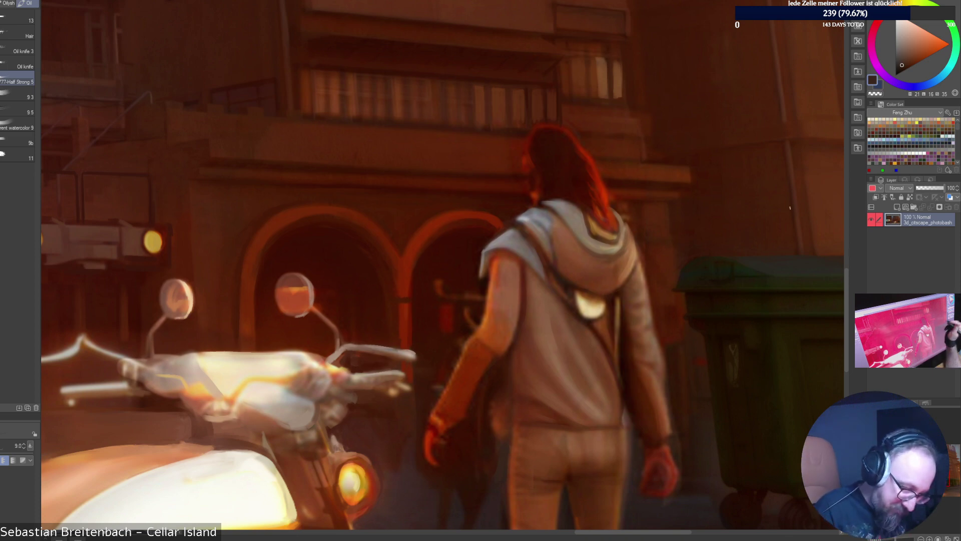
Shade the left sleeve's elbow crease and the cuff at the wrist with sampled oranges and dark reds at brush size 9.
left_click(488, 361, "alt")
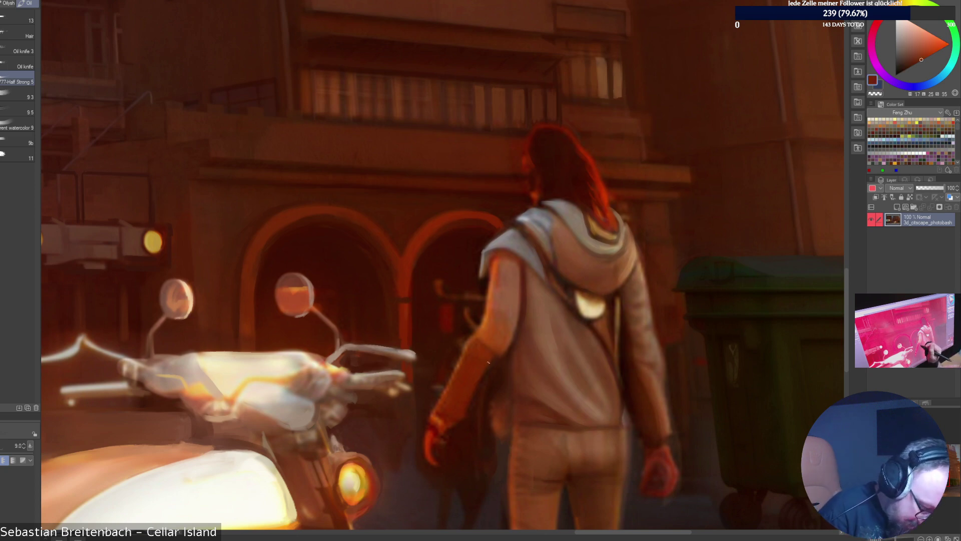
left_click(468, 345, "alt")
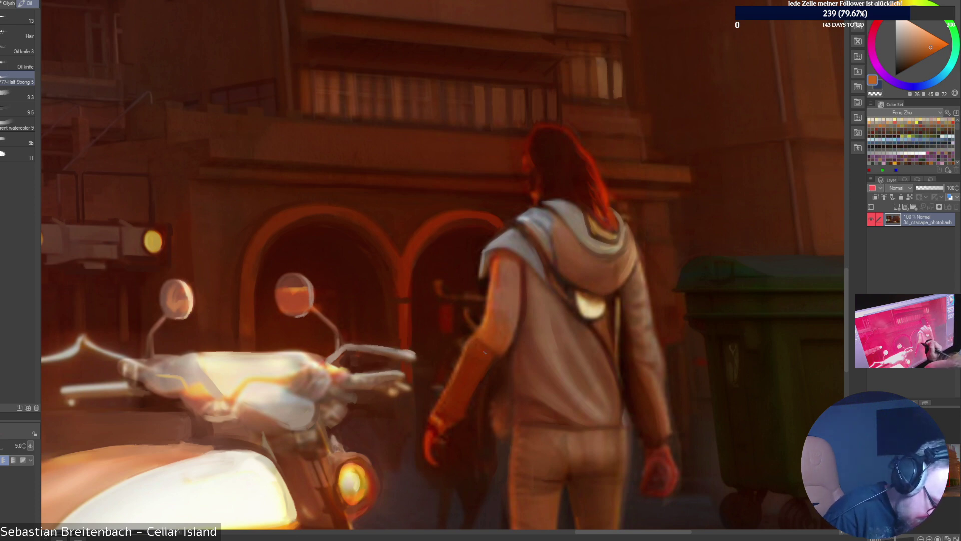
left_click(481, 366, "alt")
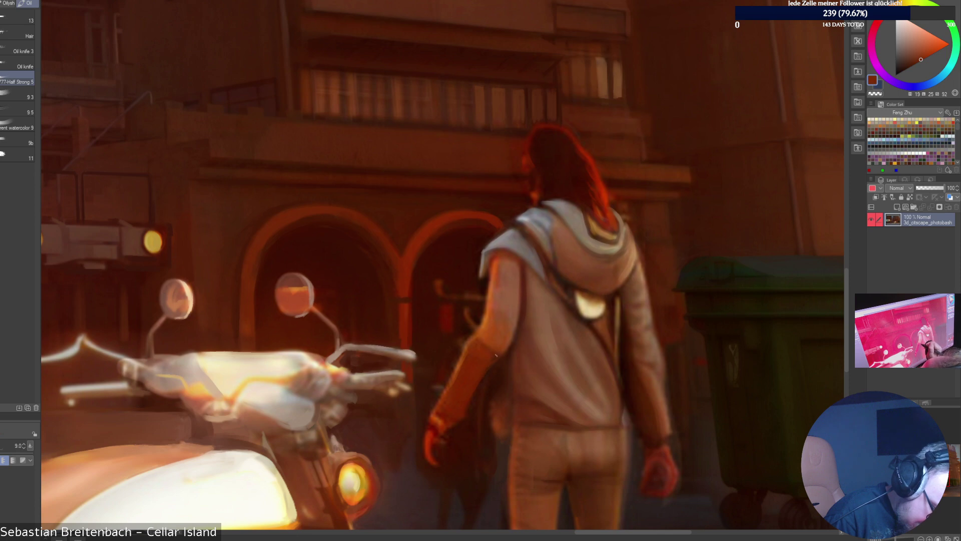
left_click(435, 429, "alt")
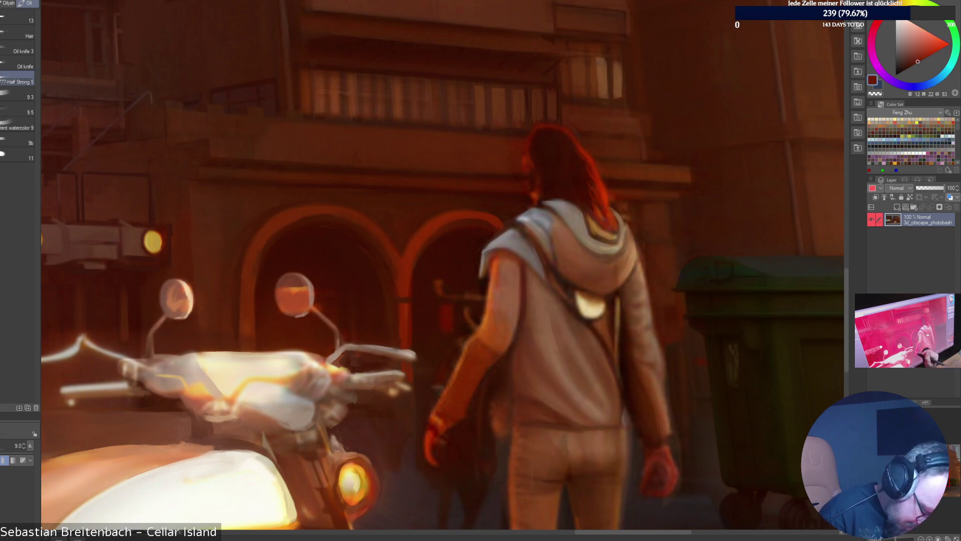
left_click(439, 438, "alt")
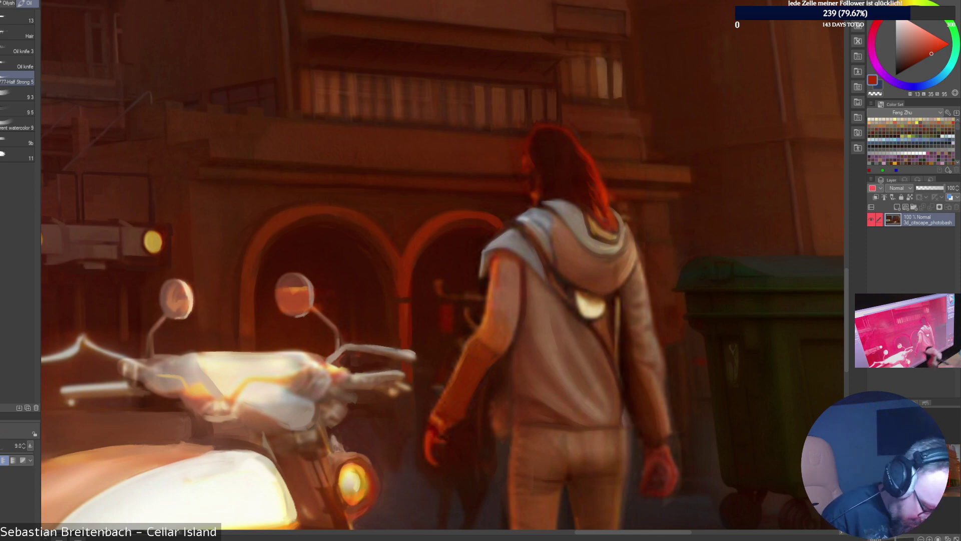
left_click(435, 430, "alt")
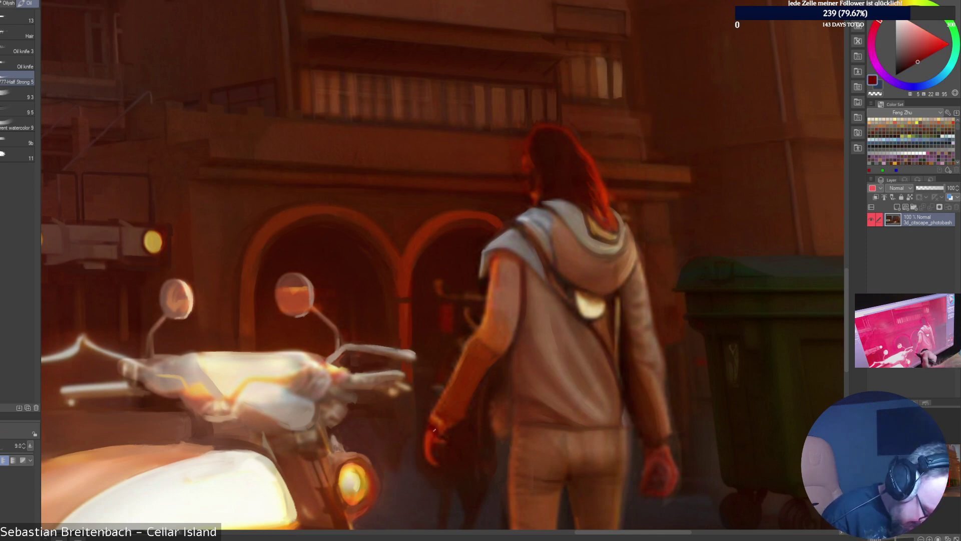
Blend the left forearm sleeve up to the elbow with sampled oranges and red-browns, raising the brush size to 17.5.
left_click(453, 401, "alt")
left_click(478, 376, "alt")
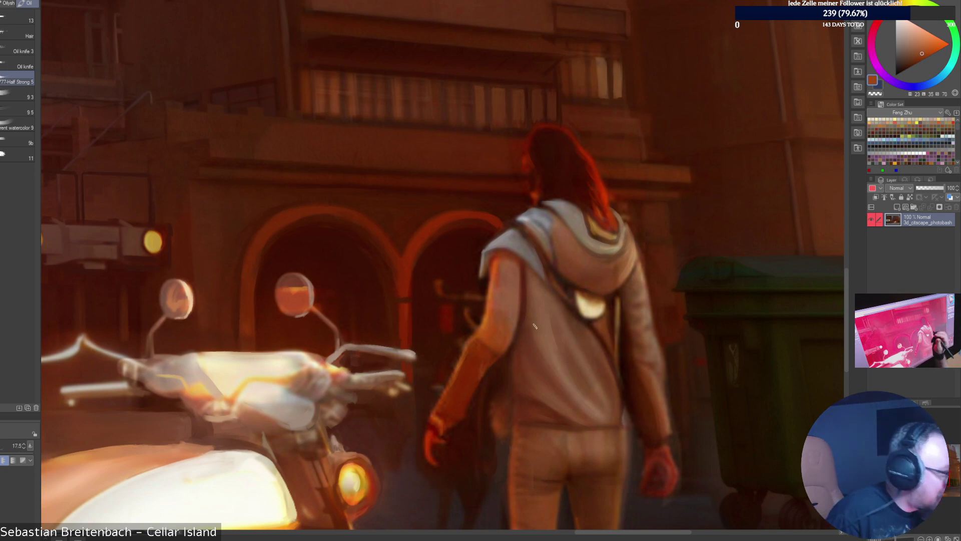
key("]")
key("]")
key("]")
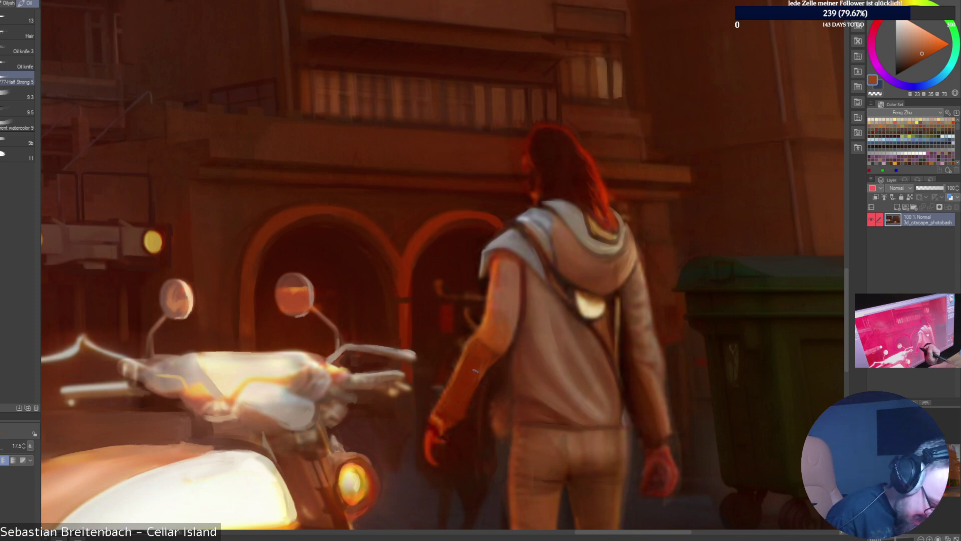
left_click(475, 388, "alt")
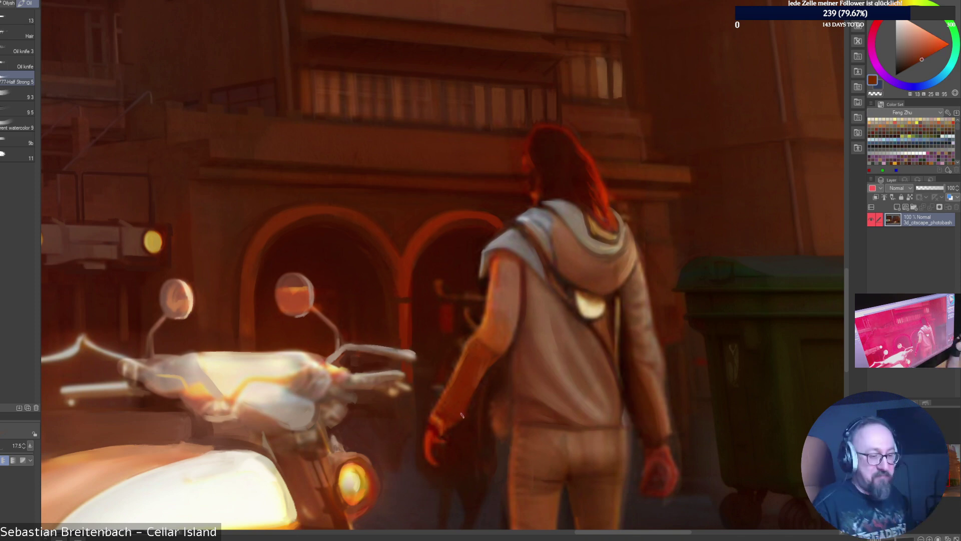
left_click(489, 353, "alt")
left_click(484, 339, "alt")
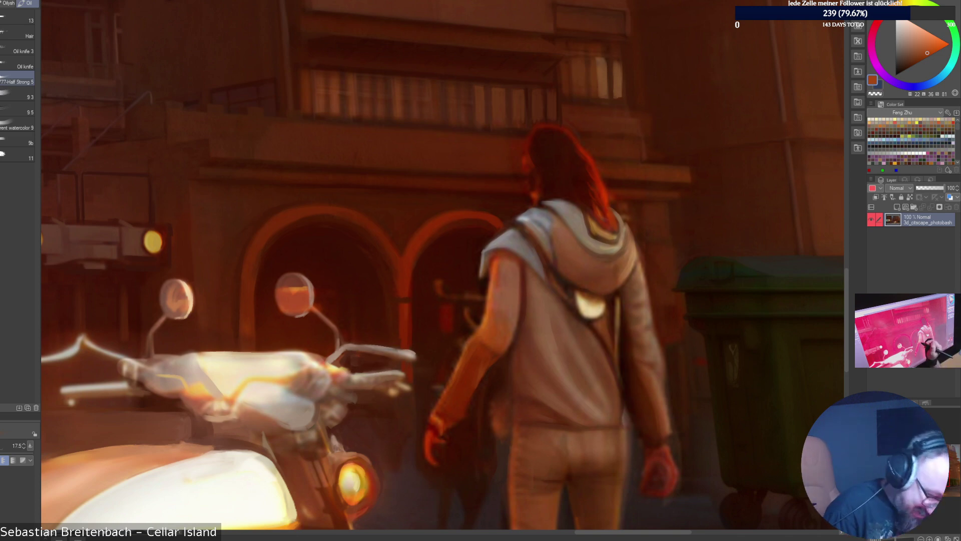
left_click(476, 363, "alt")
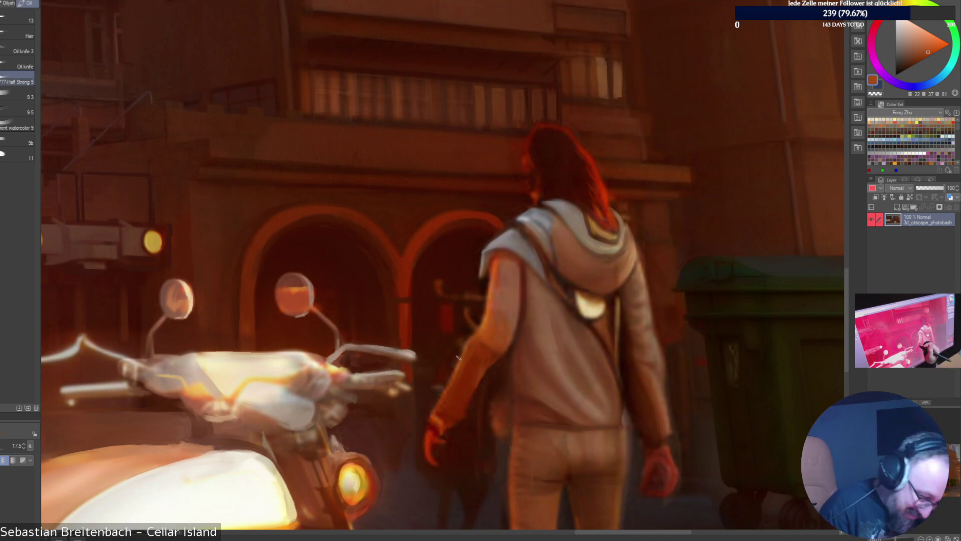
Clean up the dark background along the outer edge of the left forearm and elbow with sampled near-blacks, using brush sizes 8 and 9.
left_click(454, 365, "alt")
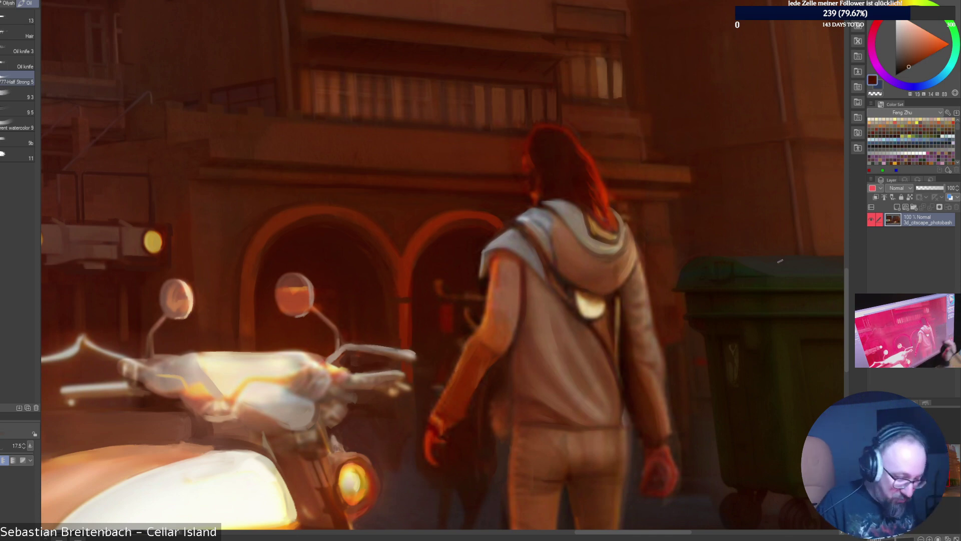
key("[")
key("[")
key("[")
key("[")
left_click(466, 331, "alt")
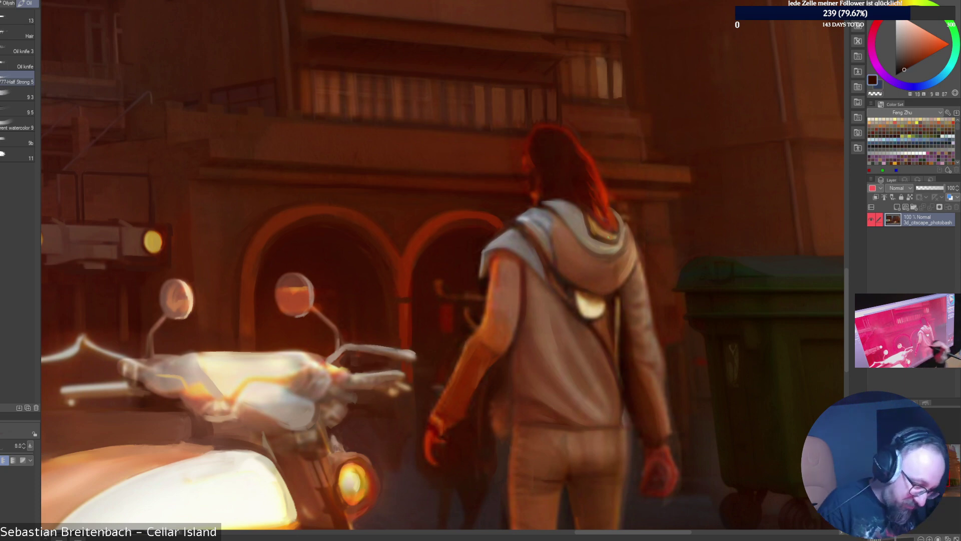
key("bracketright")
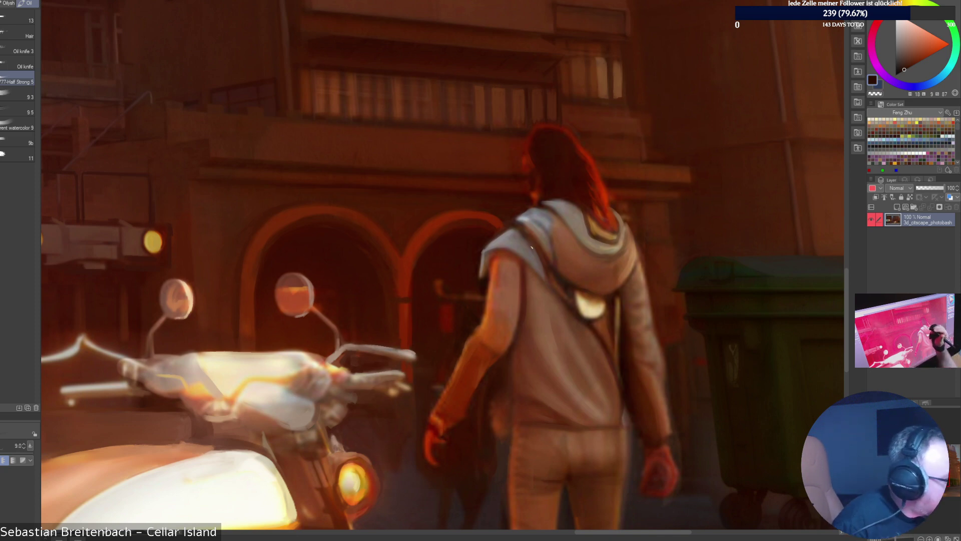
Refine the orange rim light and outline from the left elbow up the upper arm with sampled oranges and a near-black at brush size 9.
left_click(477, 328, "alt")
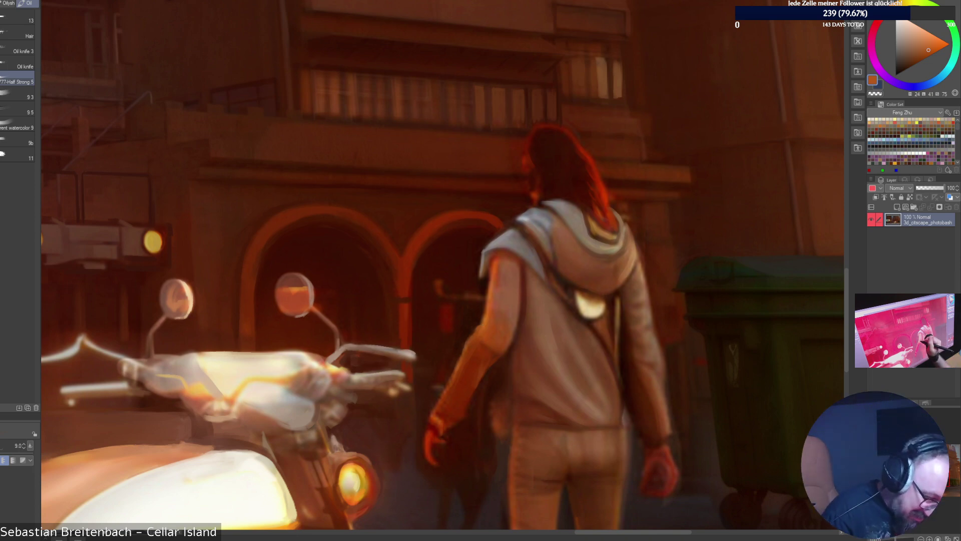
left_click(483, 326, "alt")
left_click_drag(482, 325, 486, 303)
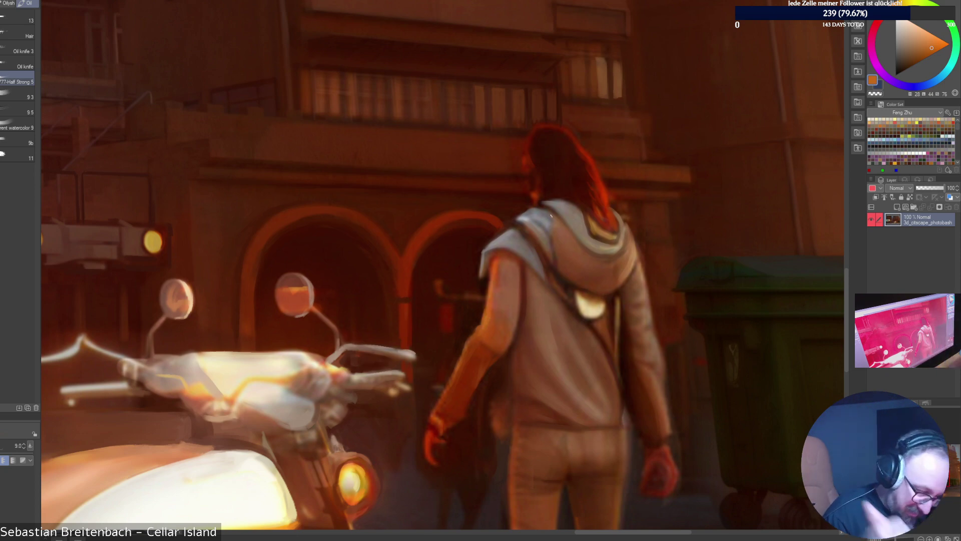
left_click(480, 317, "alt")
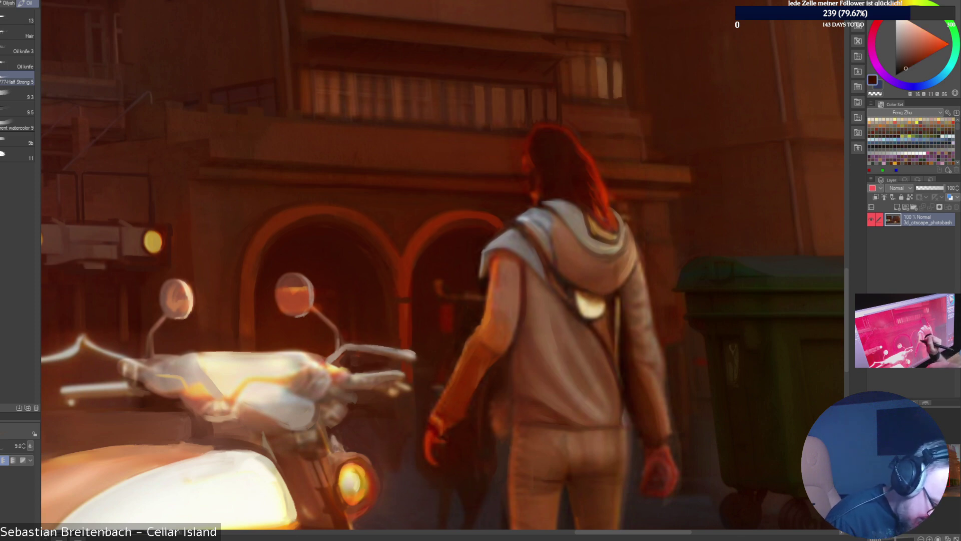
left_click(484, 314, "alt")
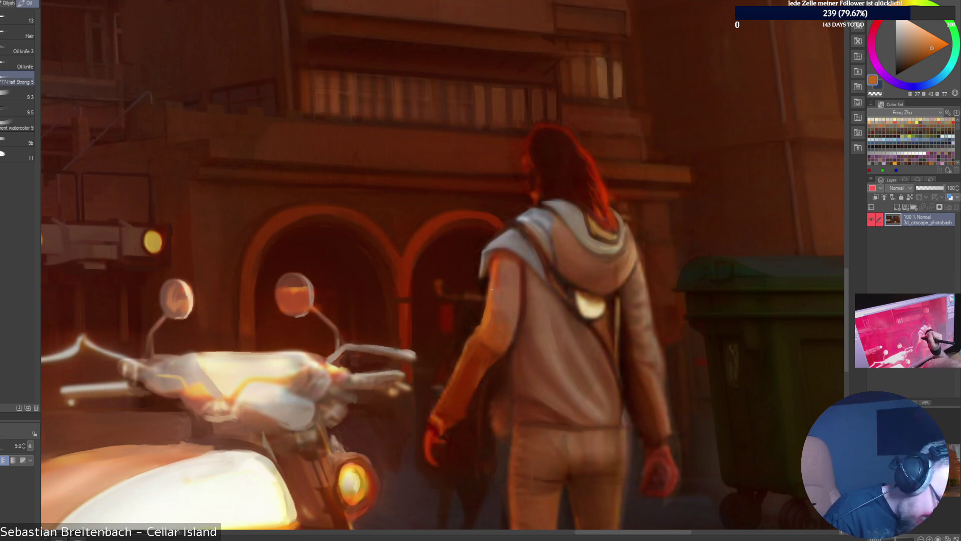
left_click(492, 289, "alt")
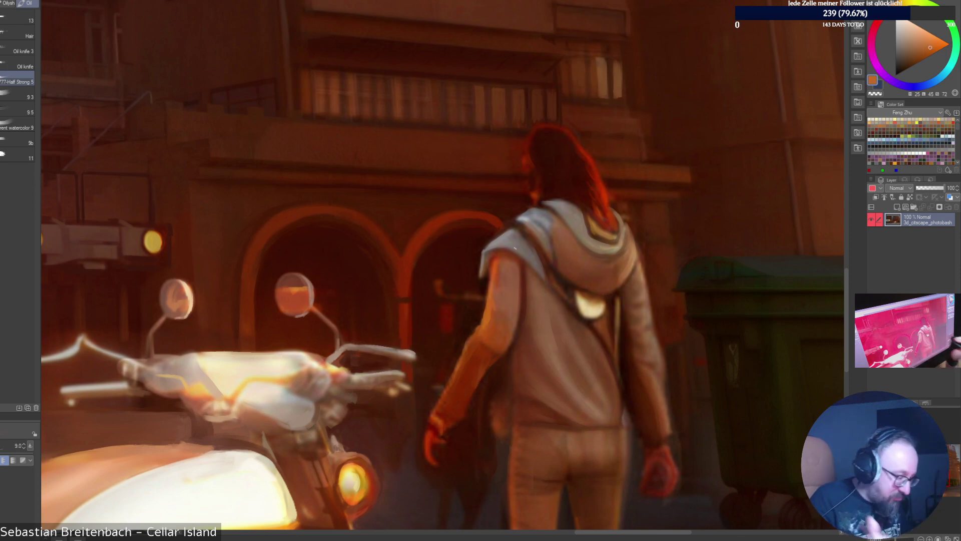
left_click(299, 289, "alt")
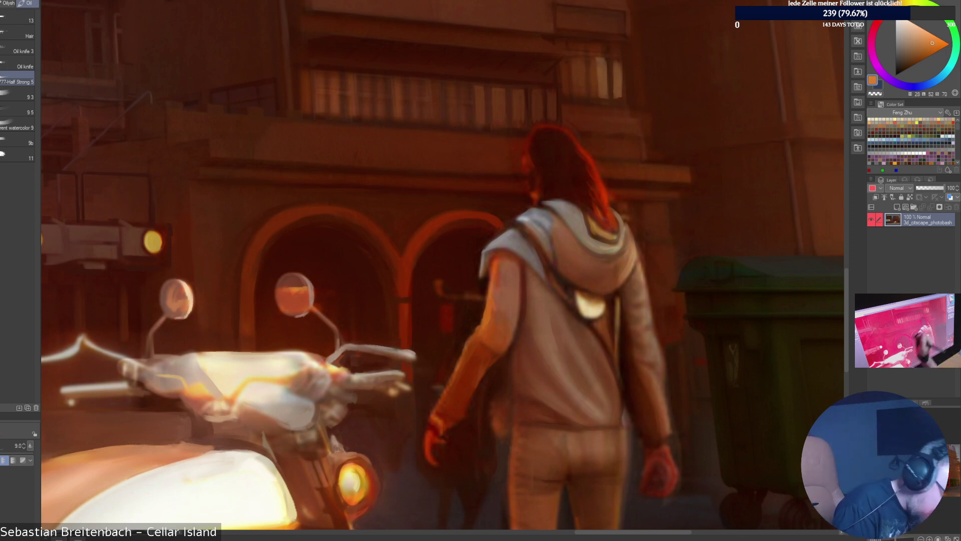
left_click(488, 320, "alt")
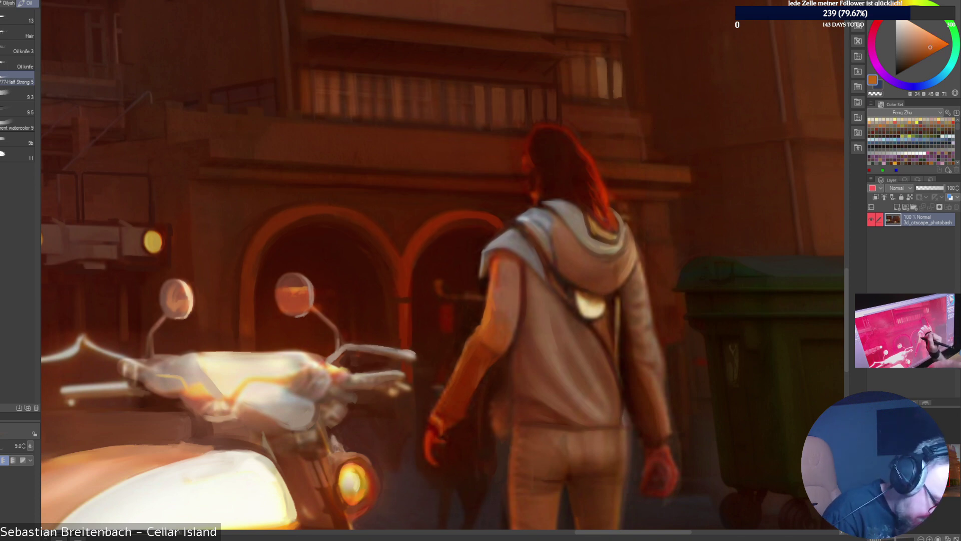
Deepen the shadow on the left sleeve just below the grey shoulder panel with sampled and picked red-browns at brush size 9.
left_click(493, 250, "alt")
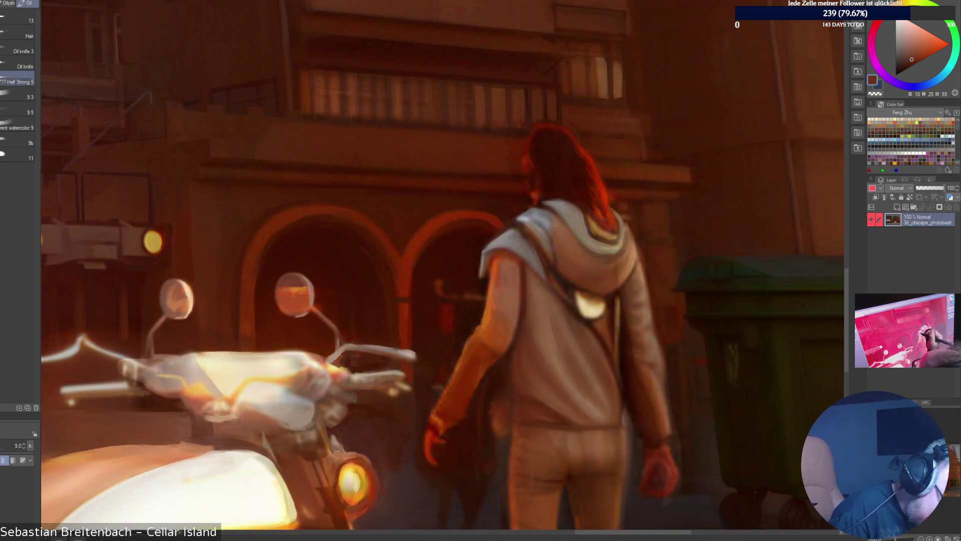
left_click(921, 58)
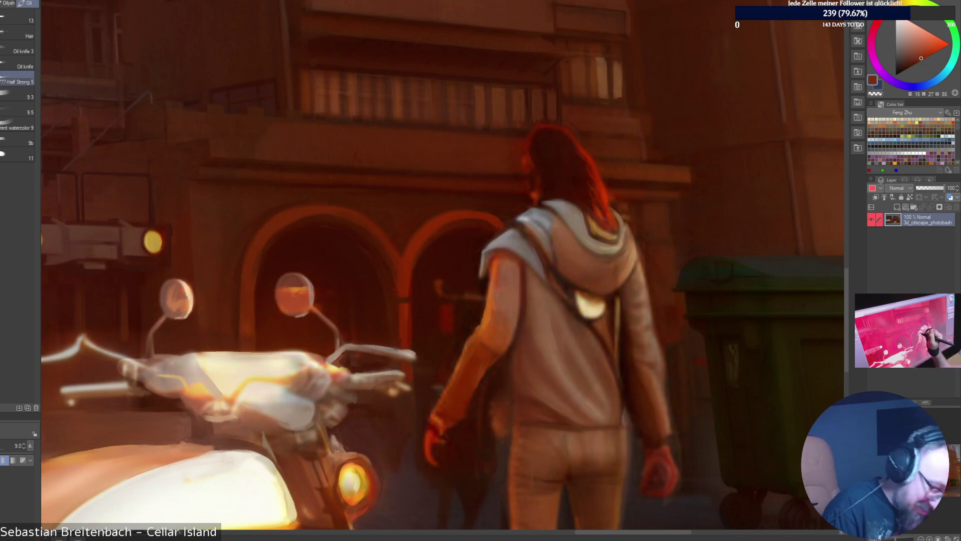
left_click(497, 252, "alt")
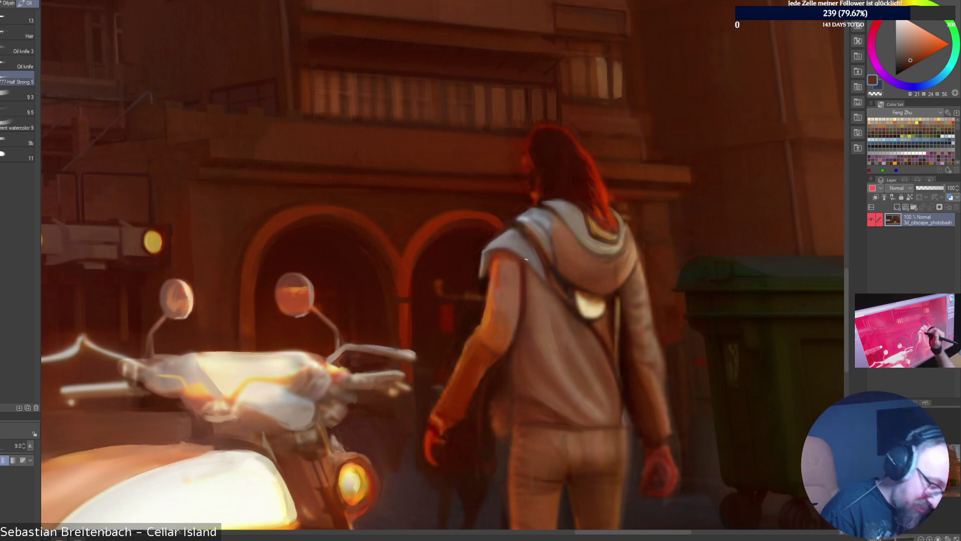
left_click(519, 270, "alt")
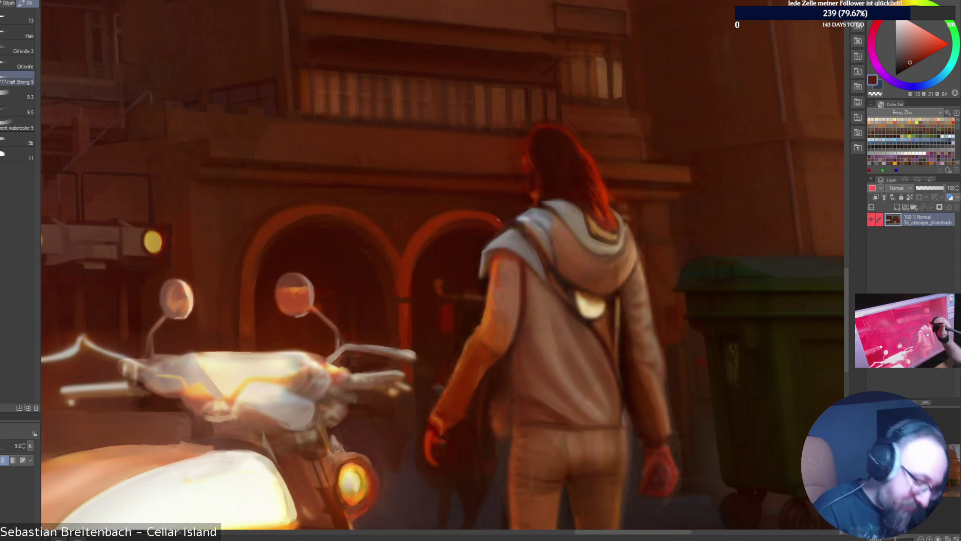
Blend the upper left sleeve below the shoulder with sampled red-browns, raising the brush size to 15 and reducing it to 10.
key("]")
key("]")
key("]")
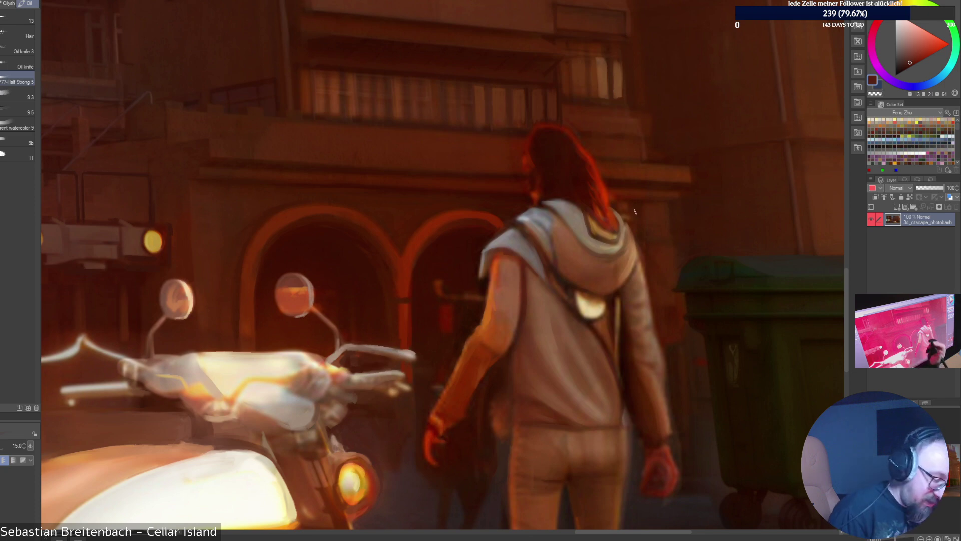
left_click(513, 258, "alt")
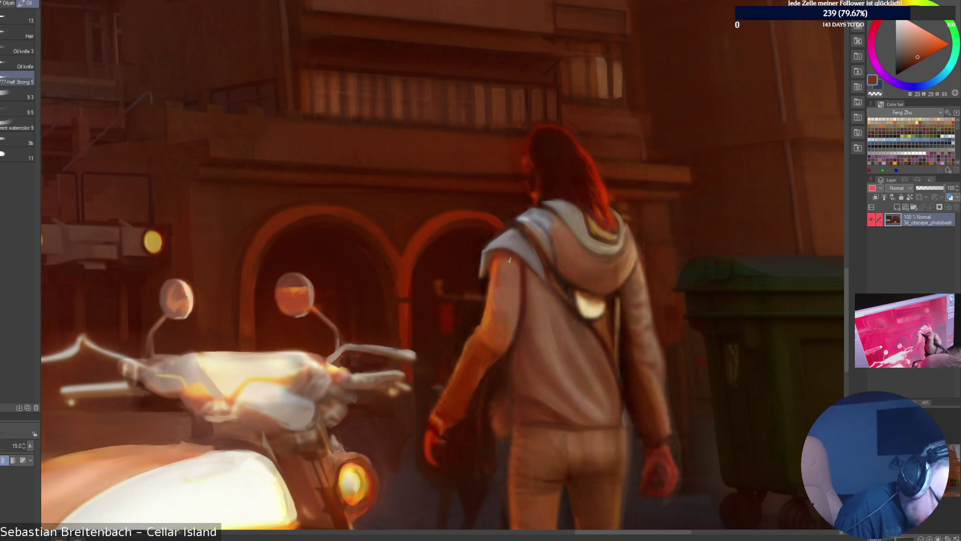
key("bracketleft")
key("bracketleft")
key("bracketleft")
left_click(510, 259, "alt")
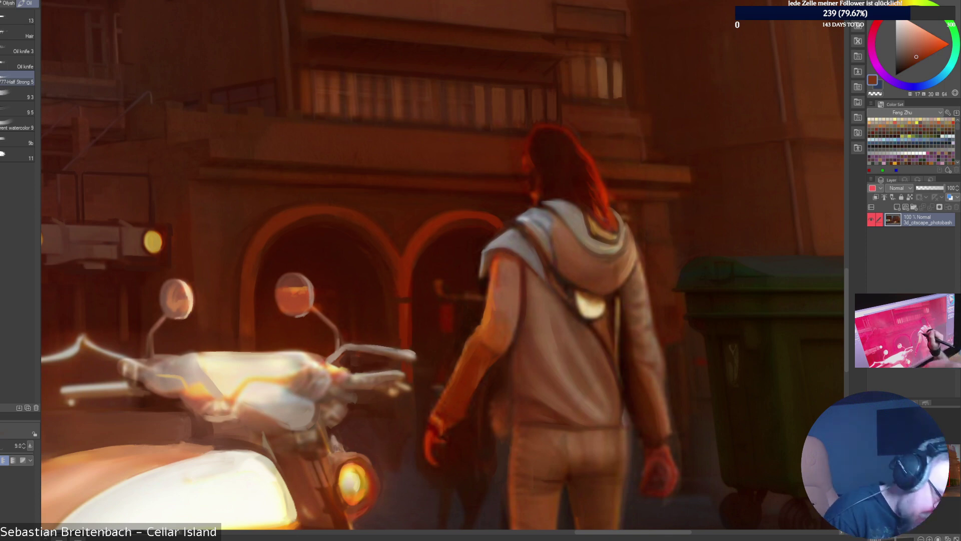
key("bracketright")
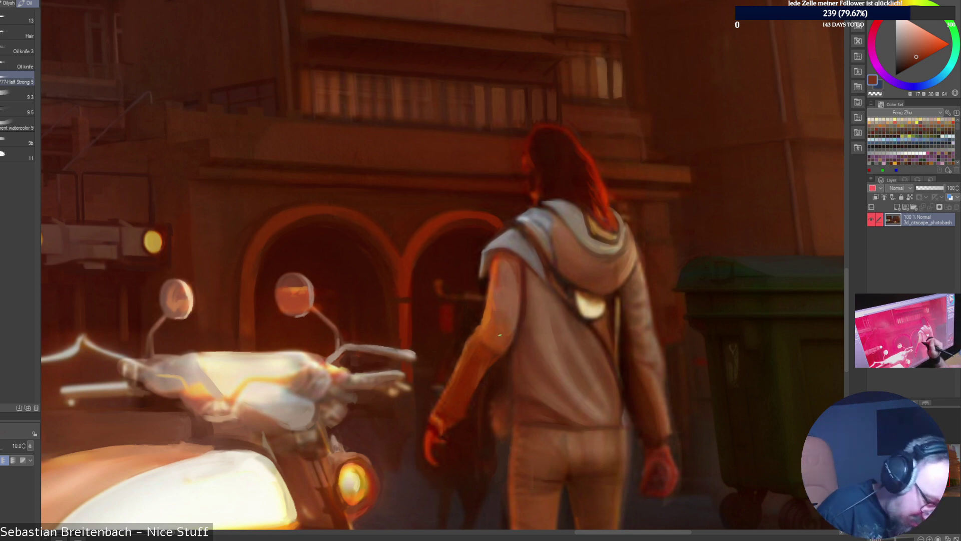
Blend the inner left elbow and the dark gap beside the jacket with sampled dark red-browns, using brush sizes 17.5 and 15.
key("bracketright")
key("bracketright")
key("bracketright")
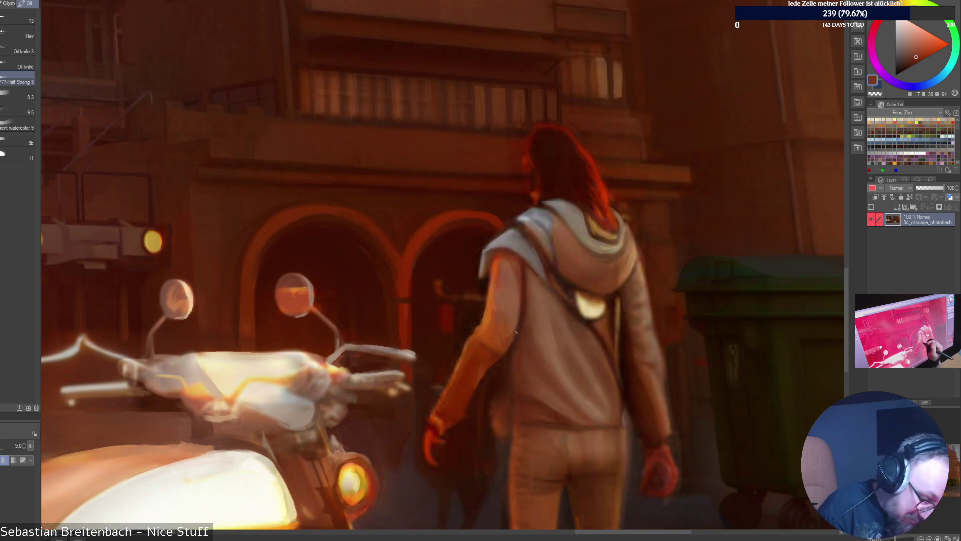
left_click(508, 347, "alt")
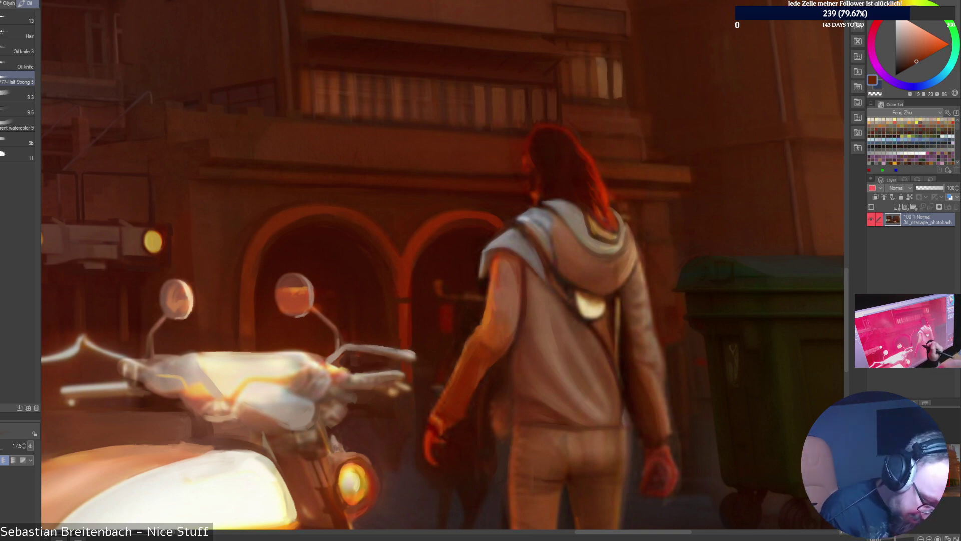
left_click(502, 368, "alt")
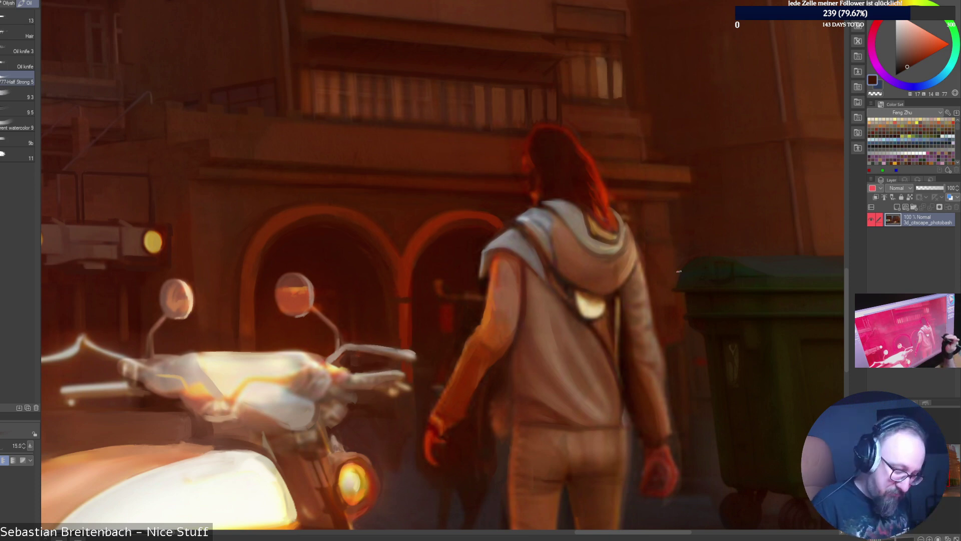
left_click(496, 370, "alt")
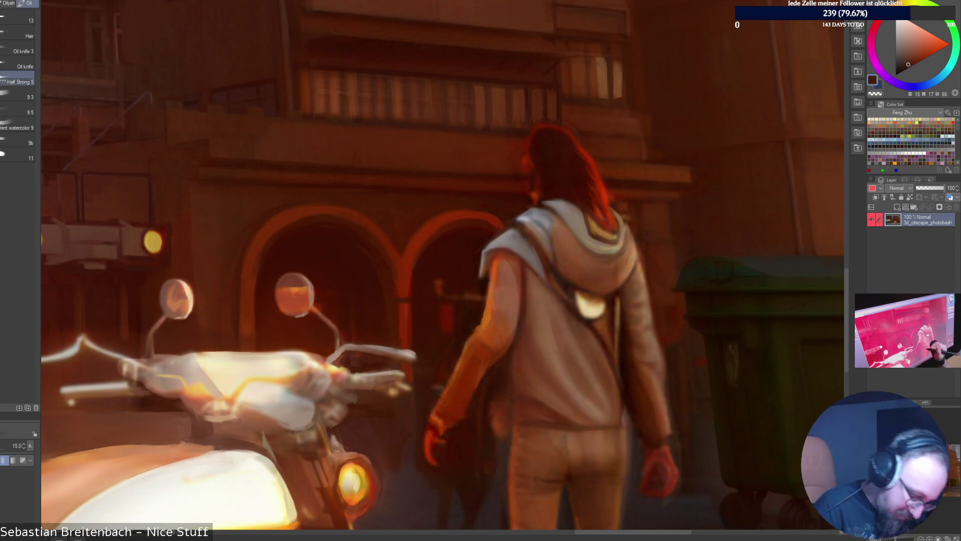
Paint over the reddish patch between the left hand and the jacket hem with sampled near-blacks at brush size 30.
left_click(503, 420, "alt")
key("]")
key("]")
key("]")
key("]")
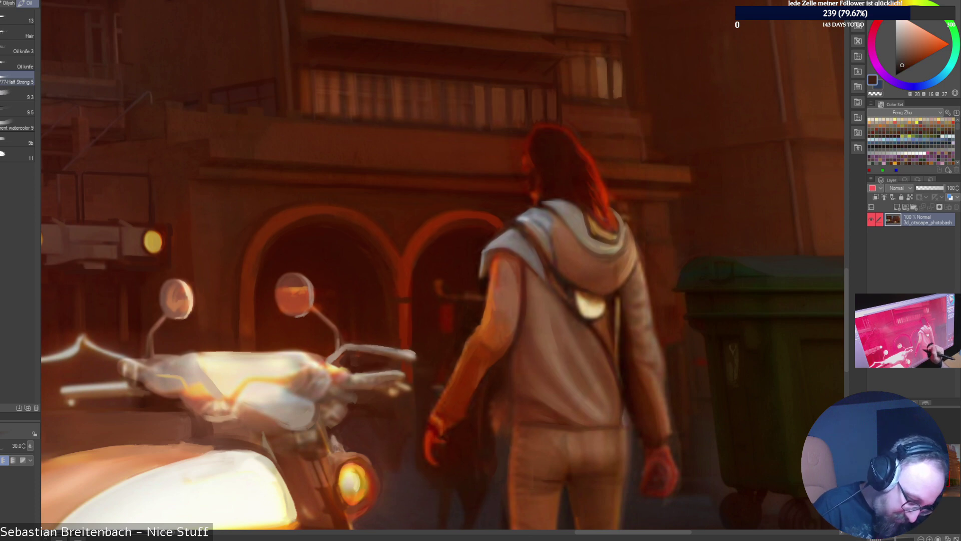
left_click(491, 401, "alt")
mouse_move(491, 420)
left_mouse_down()
mouse_move(493, 390)
mouse_move(506, 387)
mouse_move(507, 400)
left_mouse_up()
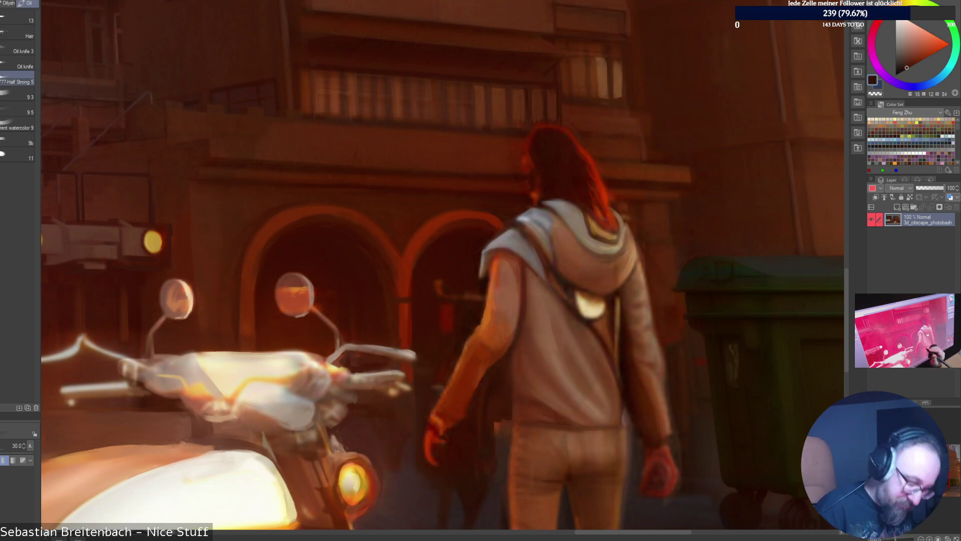
Clean up the dark background beside the jacket hem and left hip with sampled darks, using brush sizes 25, 12.5 and 30.
left_click(521, 420, "alt")
left_click(513, 425, "alt")
key("[")
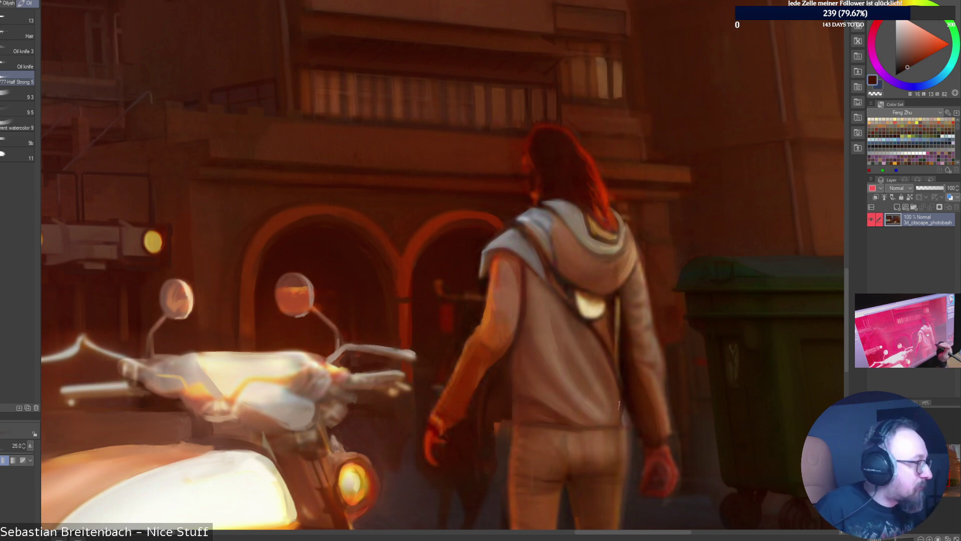
left_click(491, 440, "alt")
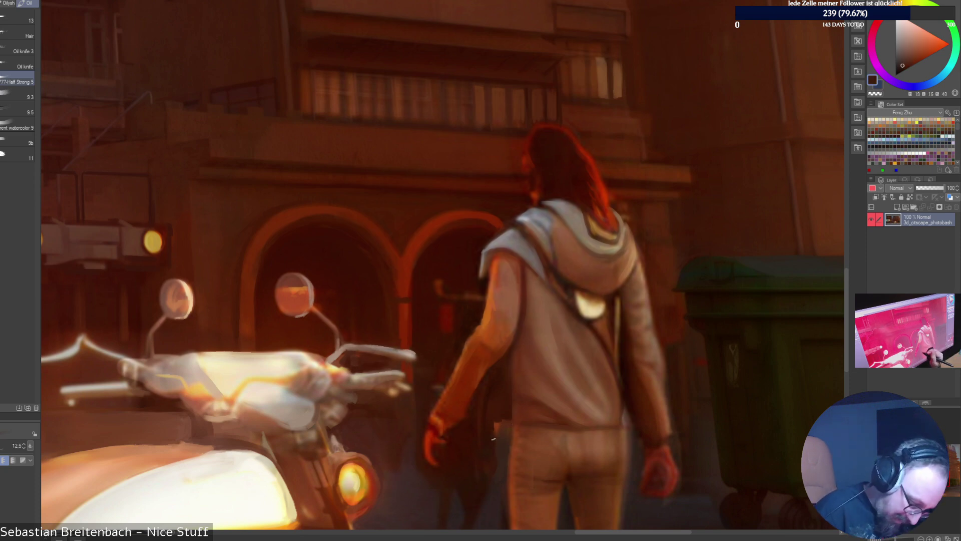
key("]")
key("]")
key("]")
key("]")
key("]")
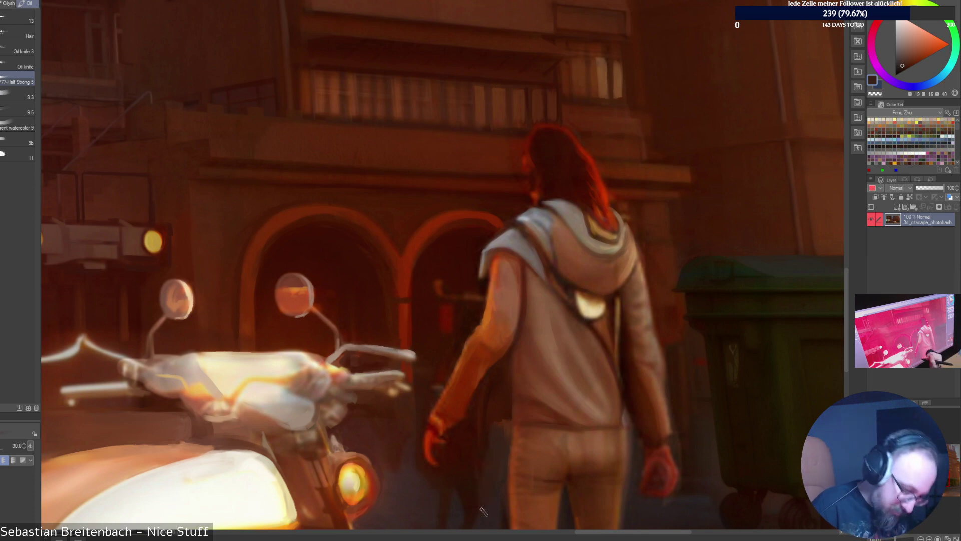
Darken the background below the left hand, between the motorcycle and the woman's legs, with sampled near-blacks at brush size 35.
key("ctrl+0")
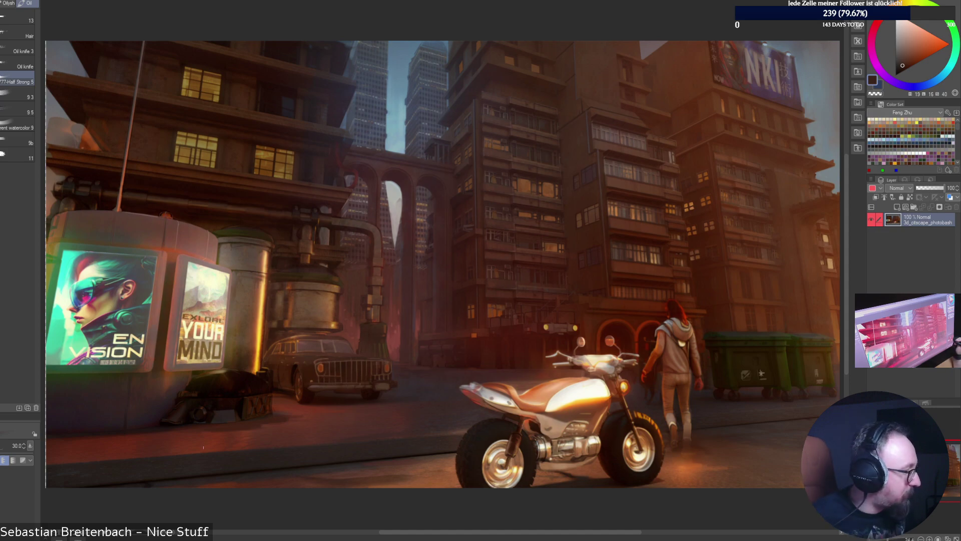
scroll(602, 366, "up", 5)
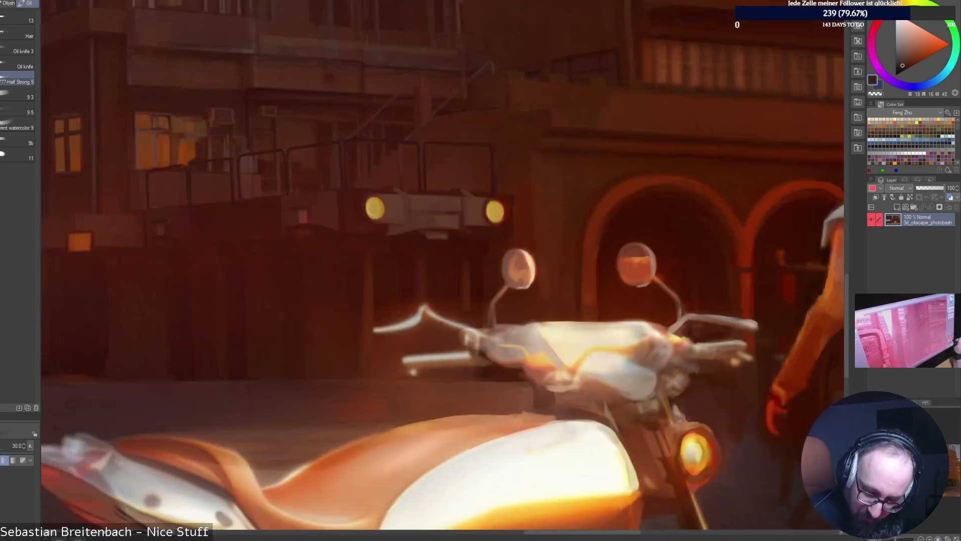
left_click_drag(602, 366, 336, 333)
mouse_move(558, 395)
left_mouse_down()
mouse_move(647, 410)
mouse_move(632, 473)
mouse_move(628, 460)
left_mouse_up()
left_click(649, 415, "alt")
key("bracketright")
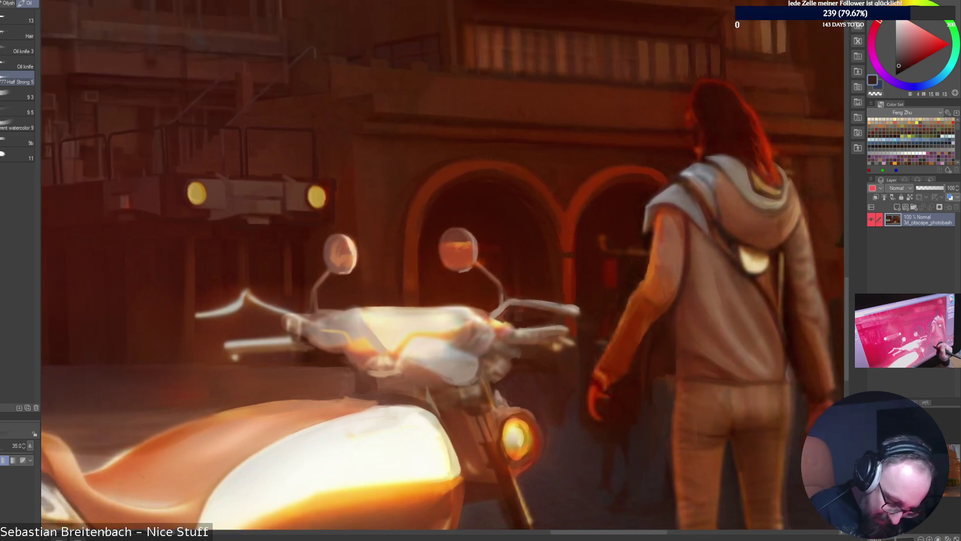
left_click(601, 464, "alt")
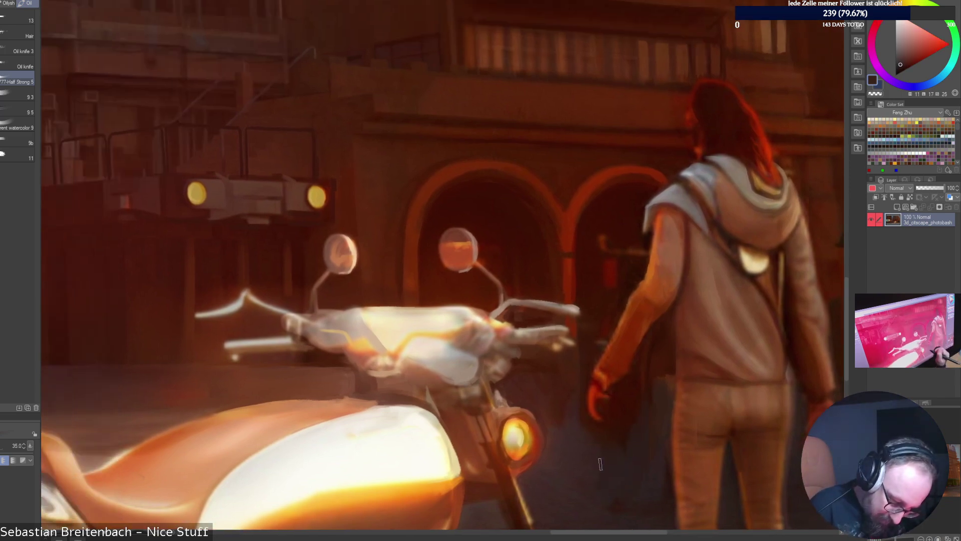
left_click(623, 508, "alt")
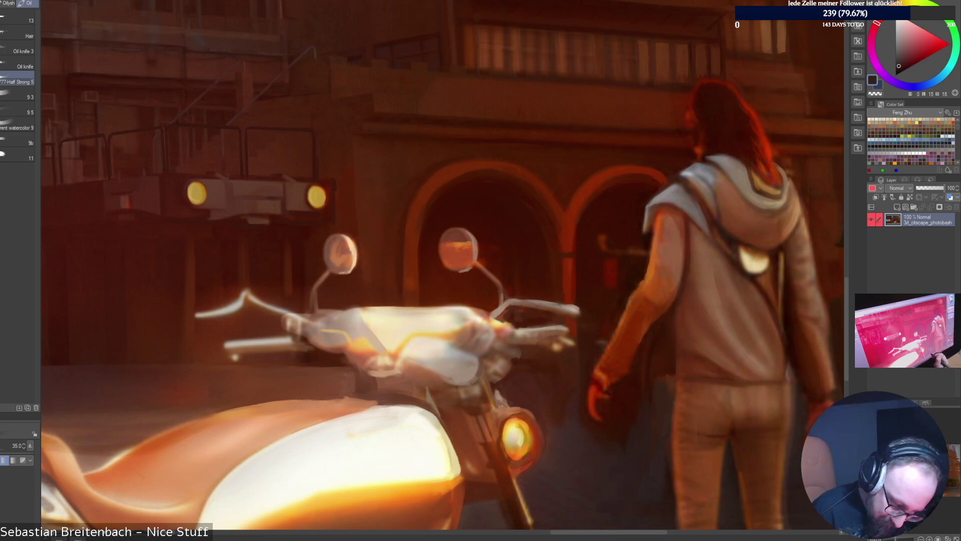
left_click(627, 450, "alt")
mouse_move(642, 409)
left_mouse_down()
mouse_move(630, 425)
mouse_move(620, 390)
mouse_move(625, 406)
left_mouse_up()
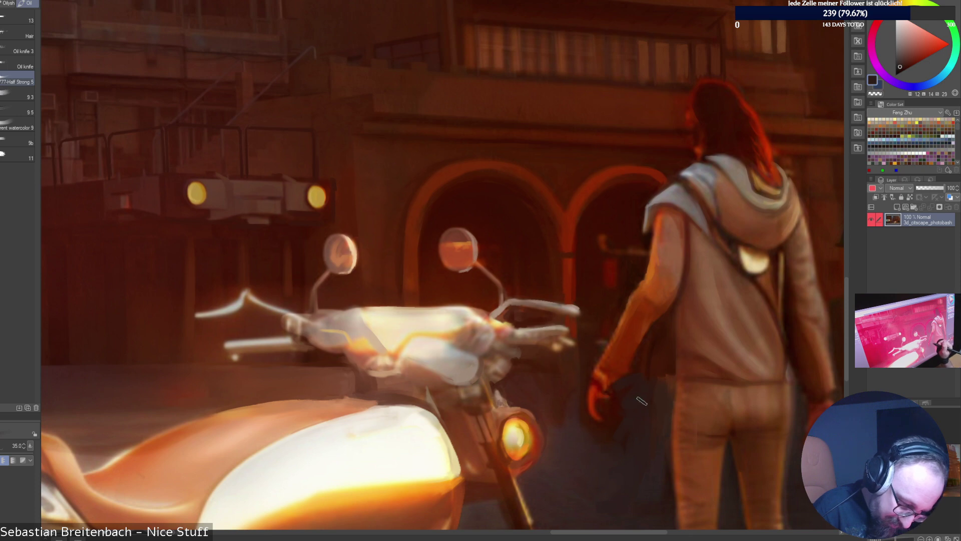
Even out the dark gap between the left forearm and the hip with sampled dark red-browns and near-blacks at brush size 35.
left_click(654, 356, "alt")
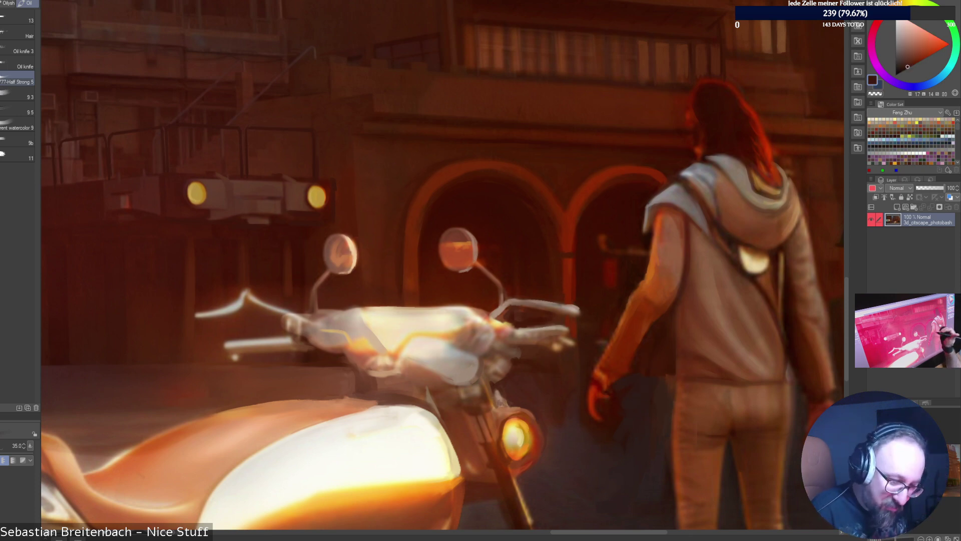
left_click(661, 322, "alt")
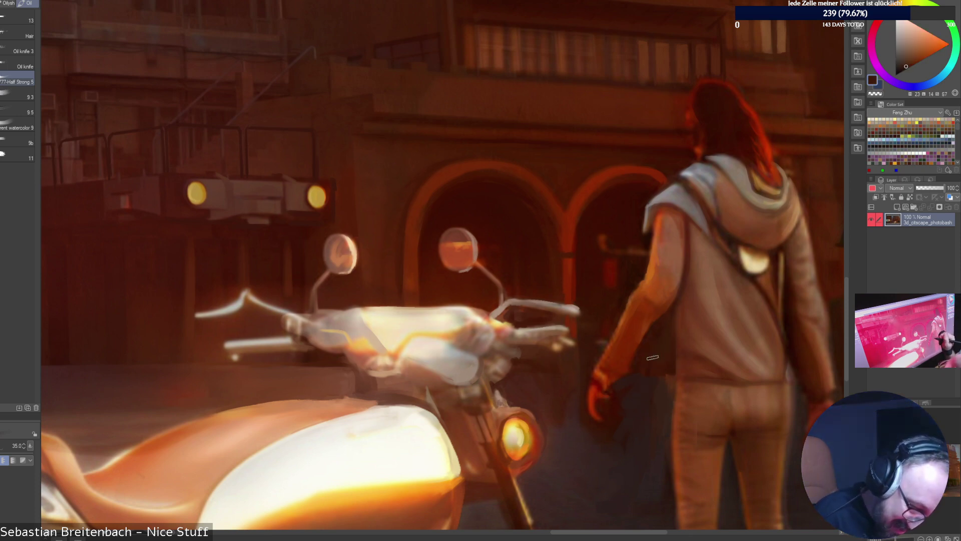
left_click(663, 330, "alt")
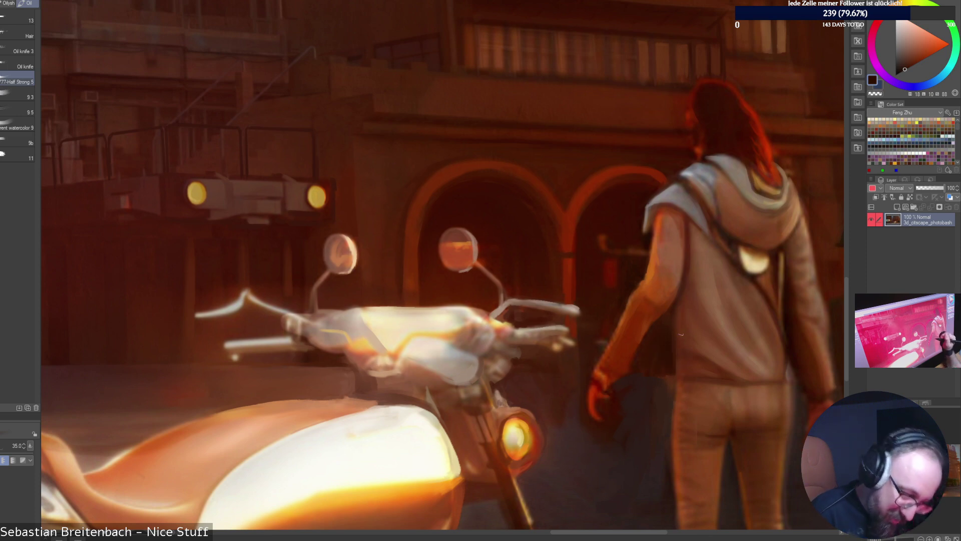
left_click(651, 378, "alt")
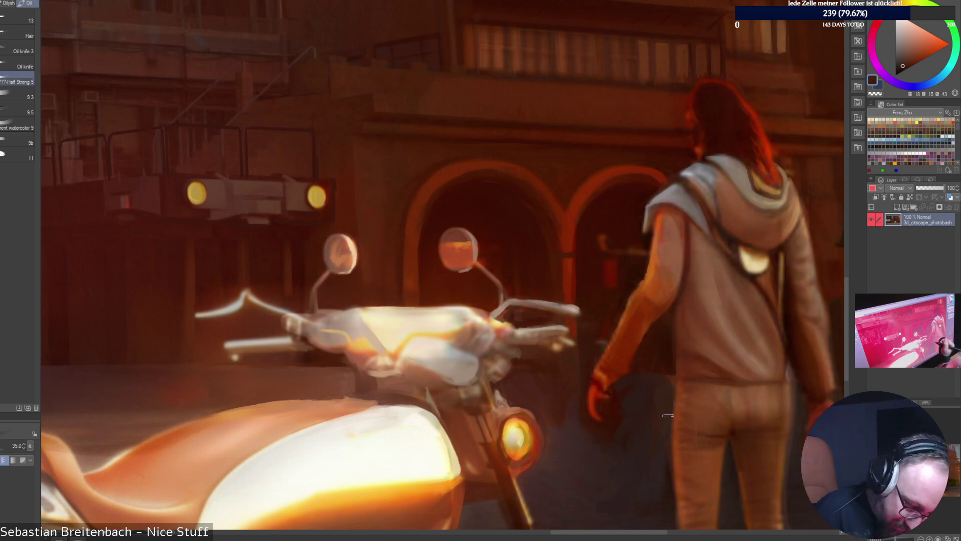
left_click(651, 392, "alt")
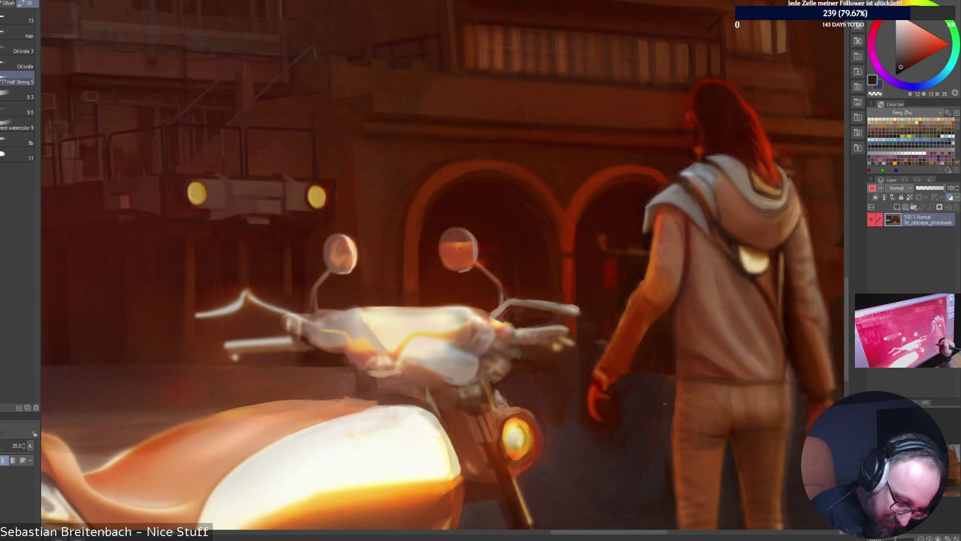
left_click(665, 404, "alt")
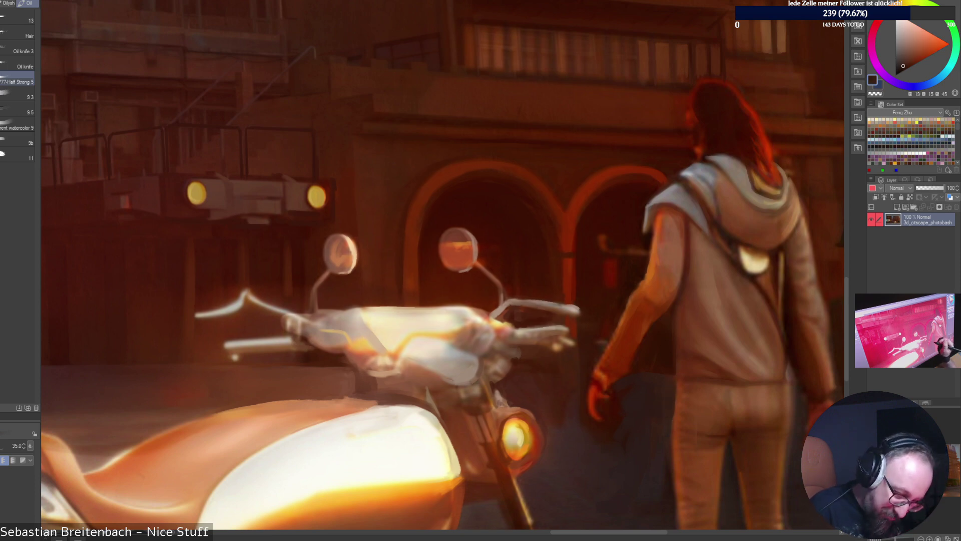
Paint out the dark red shape inside the left hand's curled fingers with sampled near-blacks, reducing the brush size to 20.
left_click(621, 393, "alt")
key("[")
key("[")
key("[")
key("[")
key("[")
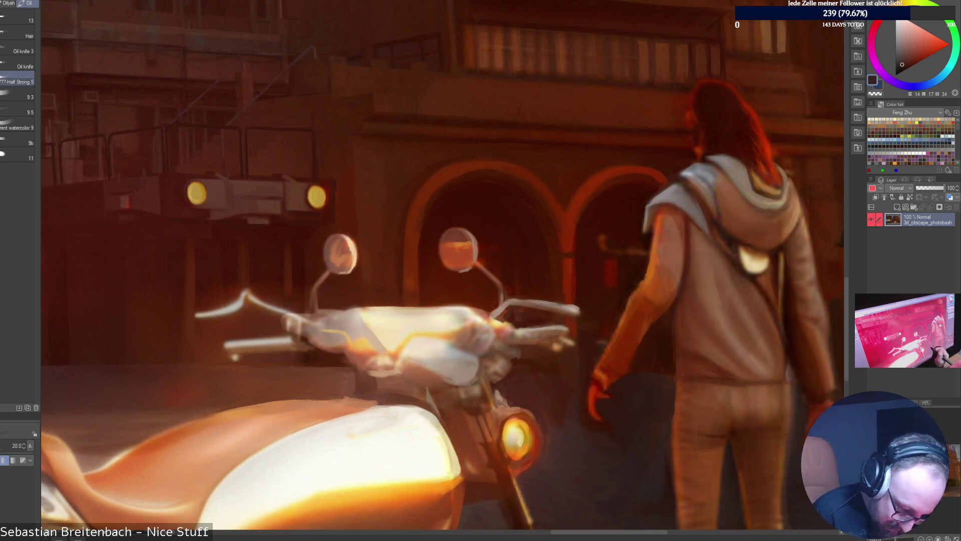
left_click(624, 424, "alt")
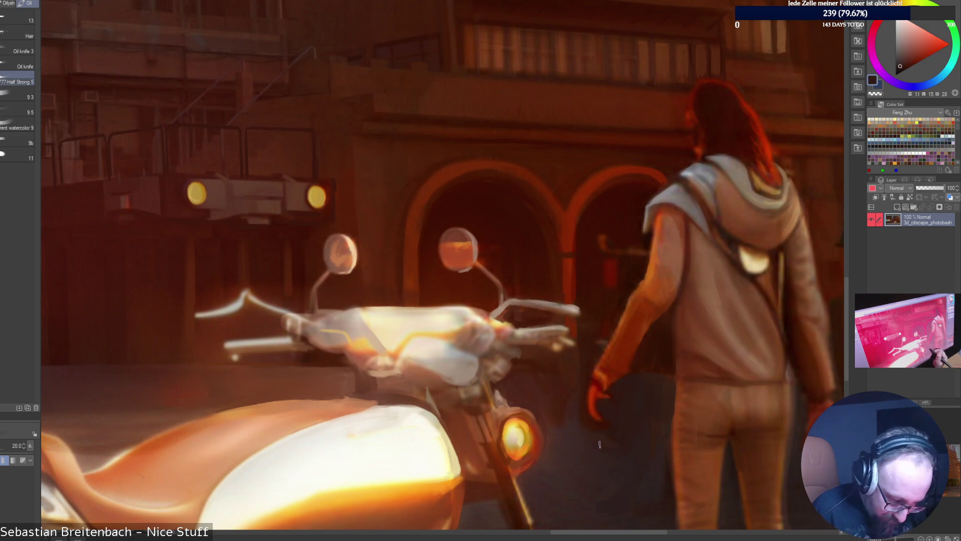
Smooth the dark background below and in front of the left hand with sampled near-blacks, raising the brush size to 40.
left_click(608, 440, "alt")
key("]")
key("]")
key("]")
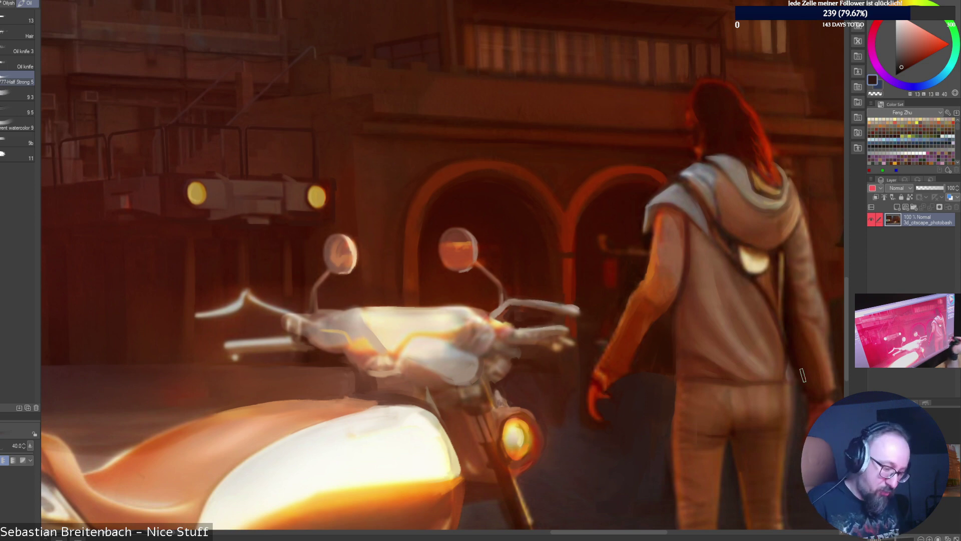
left_click(578, 406, "alt")
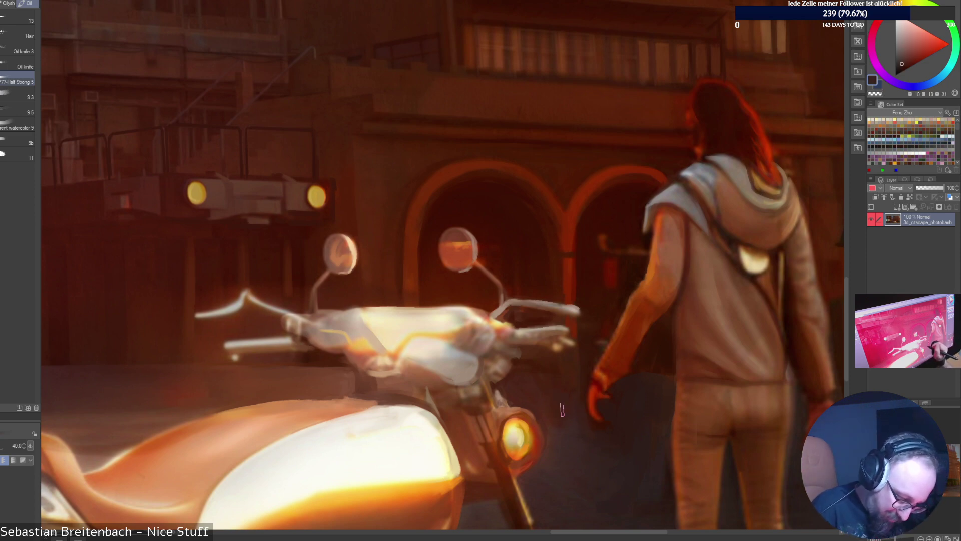
left_click(551, 423, "alt")
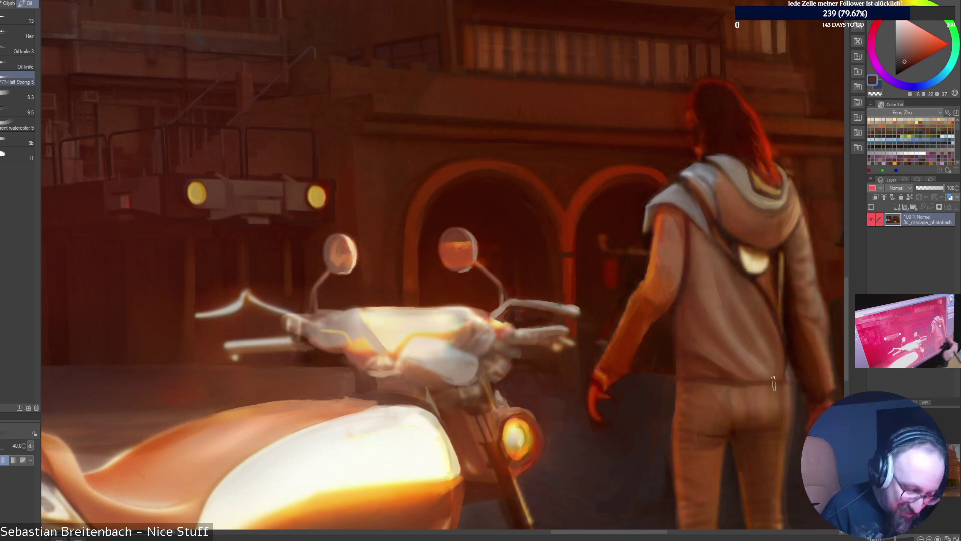
Blend the background between the motorcycle's headlight and the left hand with sampled dark browns and near-blacks, reducing the brush size to 35, then 30.
left_click(517, 403, "alt")
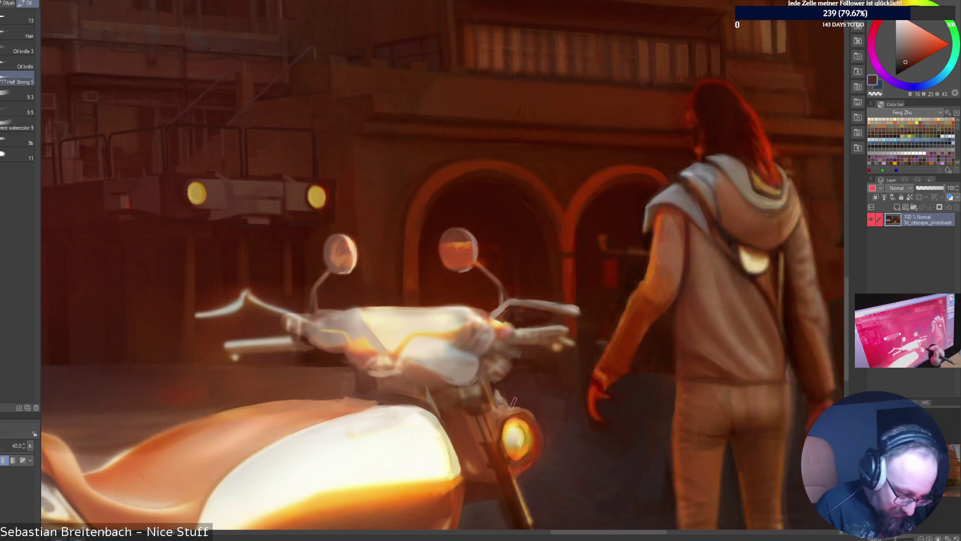
key("bracketleft")
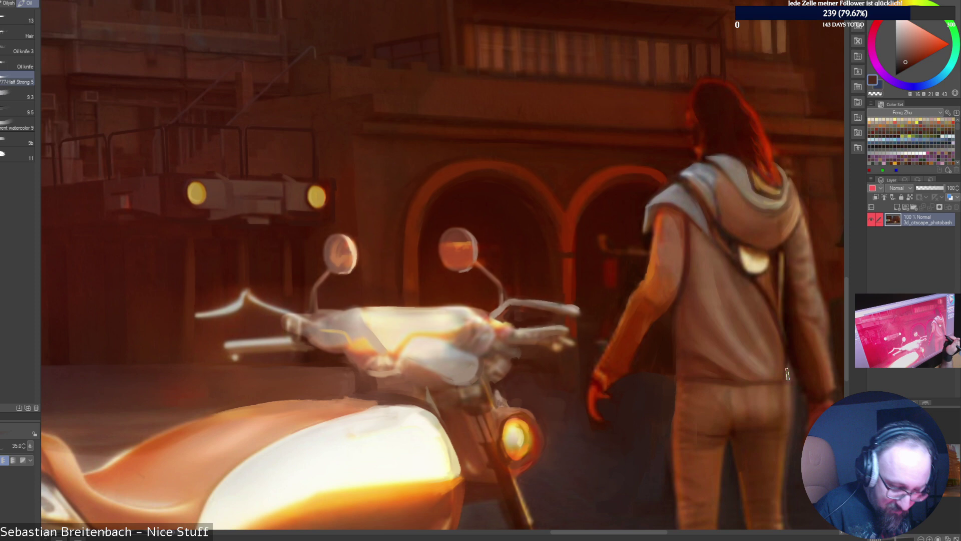
left_click(523, 401, "alt")
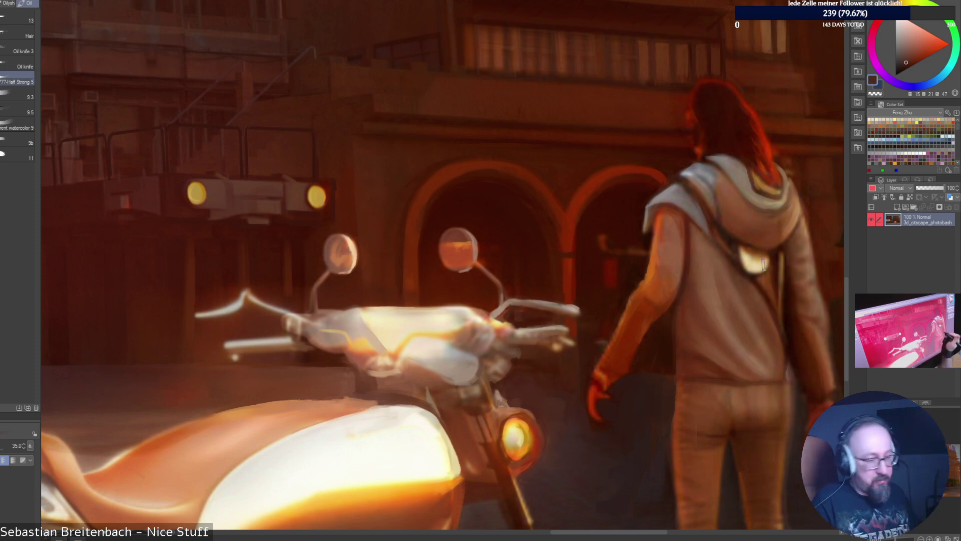
left_click(557, 406, "alt")
key("bracketleft")
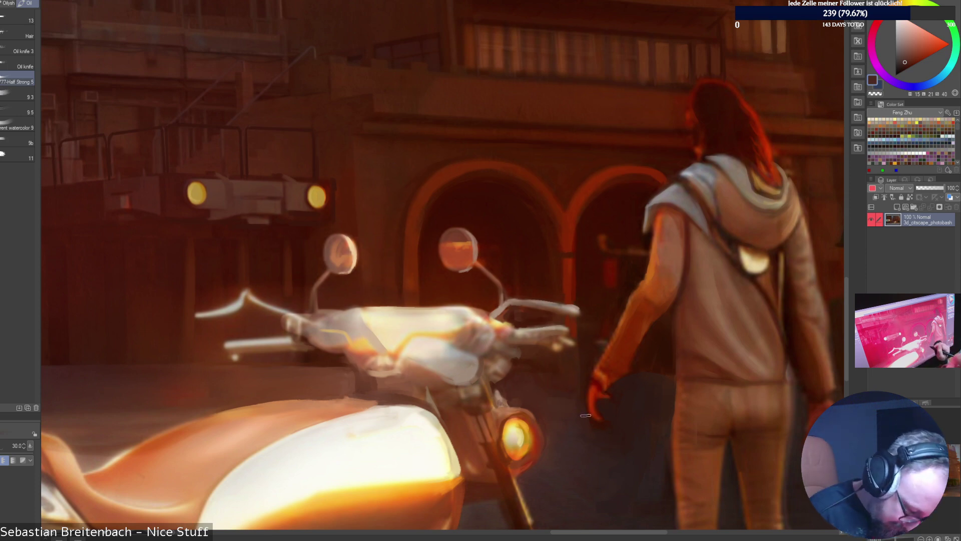
left_click(598, 426, "alt")
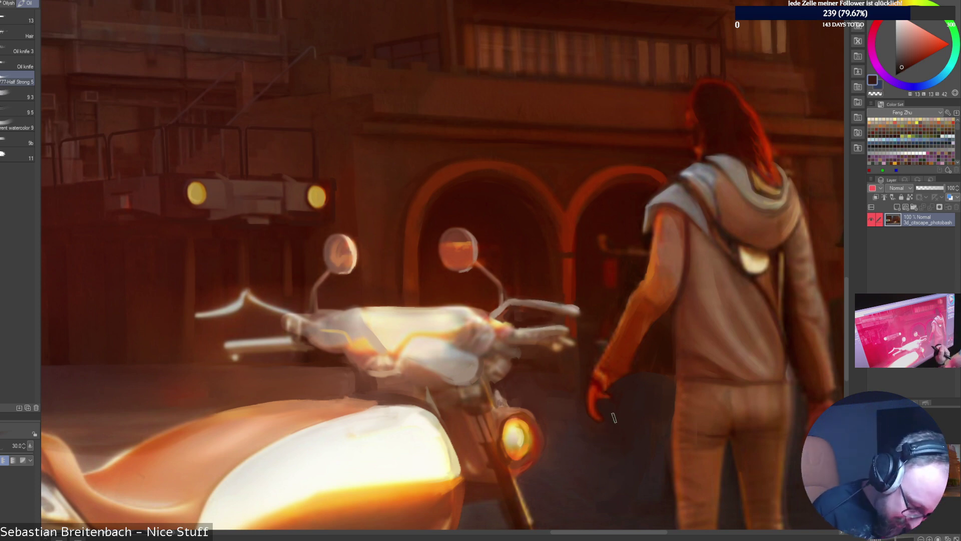
left_click(579, 427, "alt")
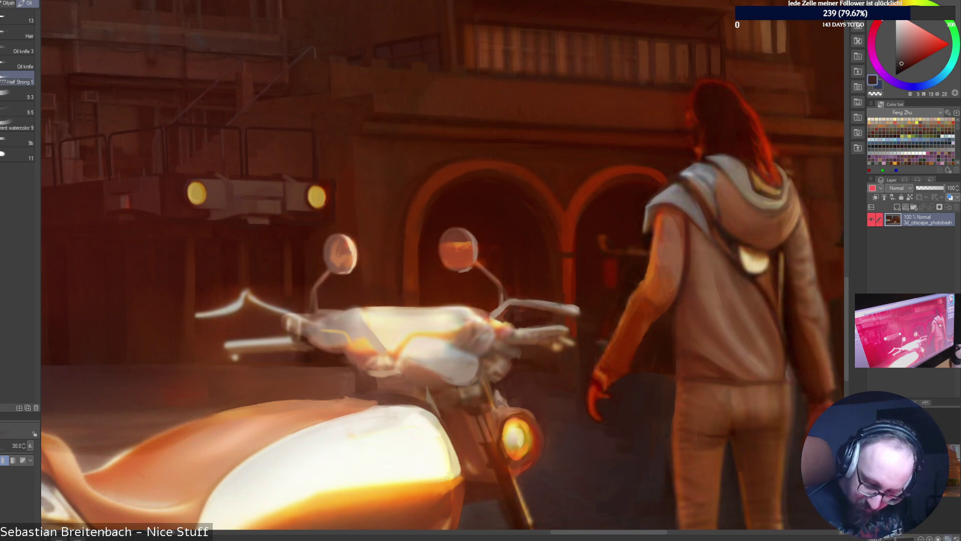
Touch up the dark street between the motorcycle and the woman's legs with sampled dark reds and near-blacks, viewing the whole painting.
left_click(938, 538)
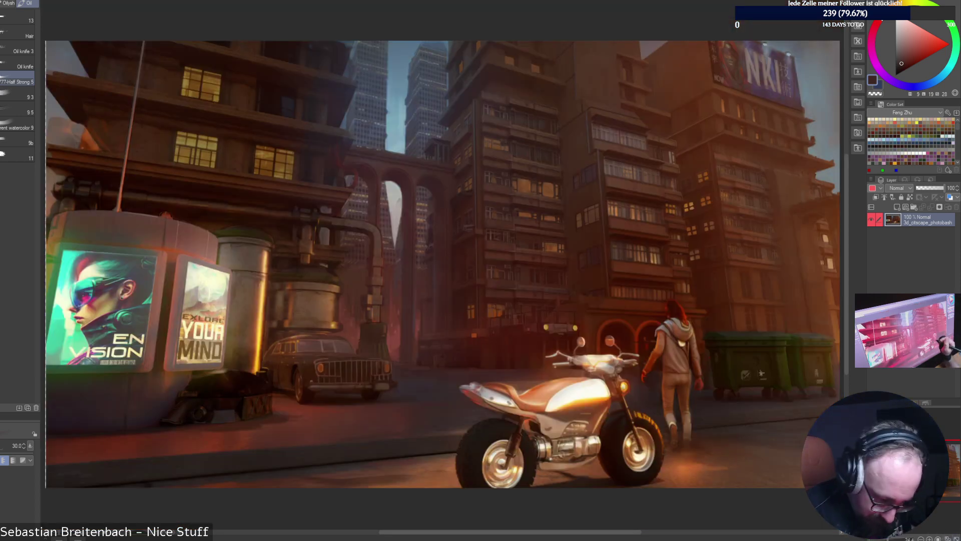
left_click(634, 370, "alt")
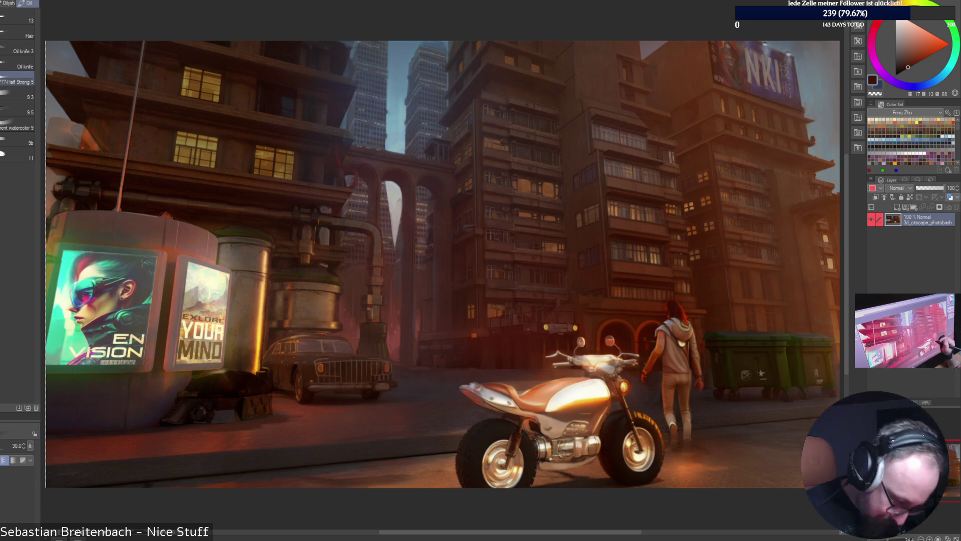
left_click(661, 411, "alt")
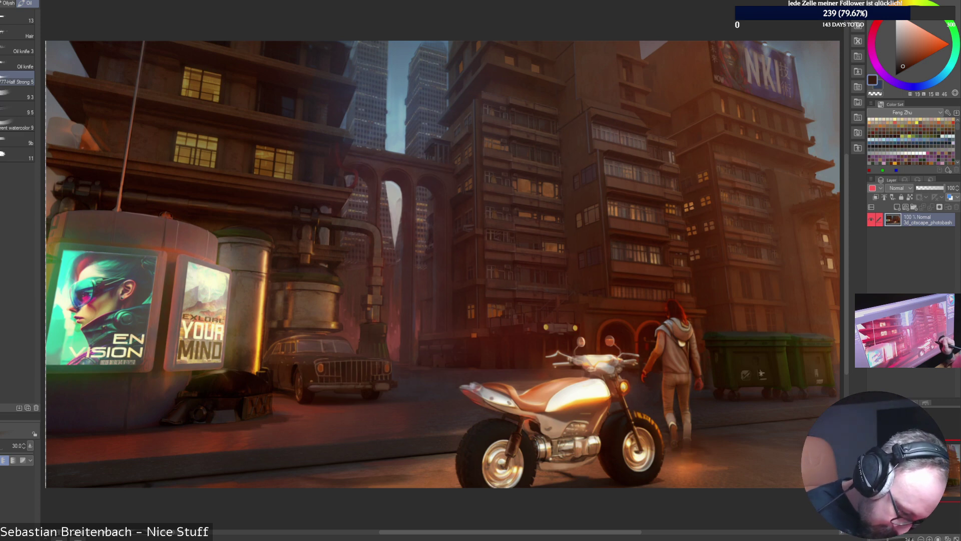
left_click(803, 269, "alt")
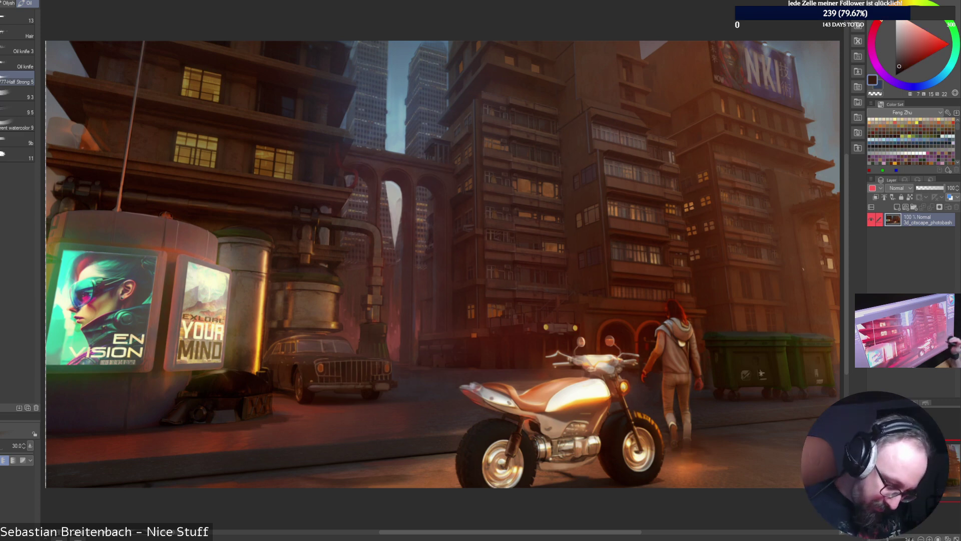
Blend the street and shadows around the woman's feet with sampled dark browns and near-blacks at brush size 20, and save the painting.
key("bracketleft")
key("bracketleft")
left_click(705, 412, "alt")
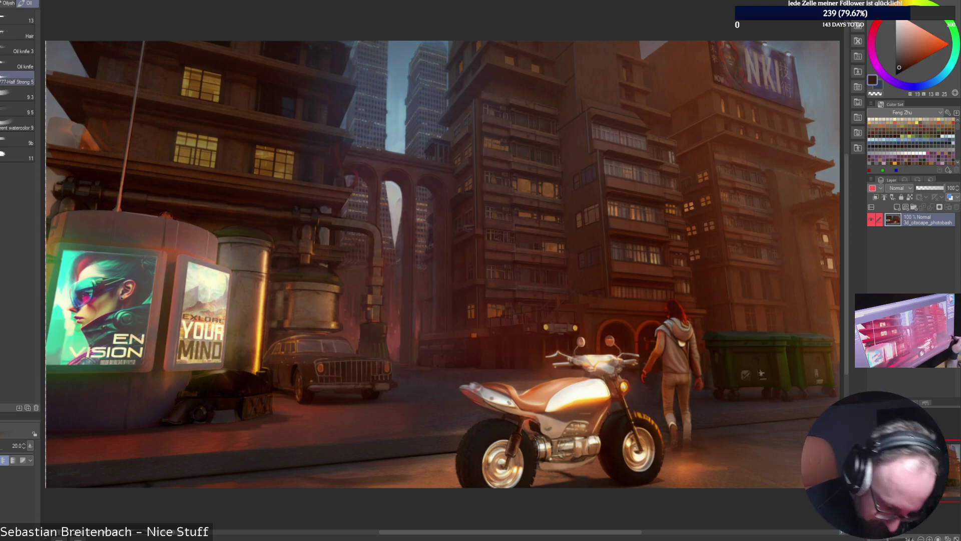
left_click(710, 440, "alt")
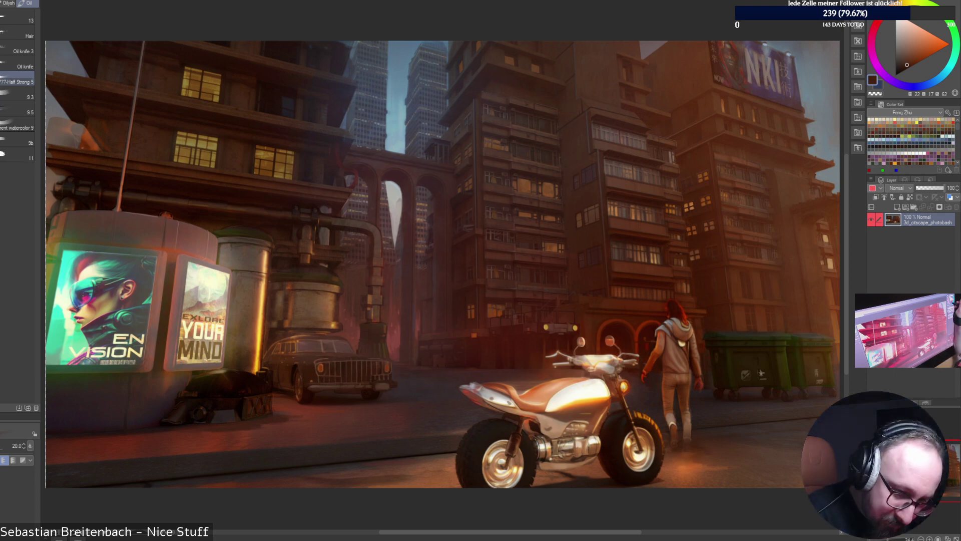
left_click(678, 431, "alt")
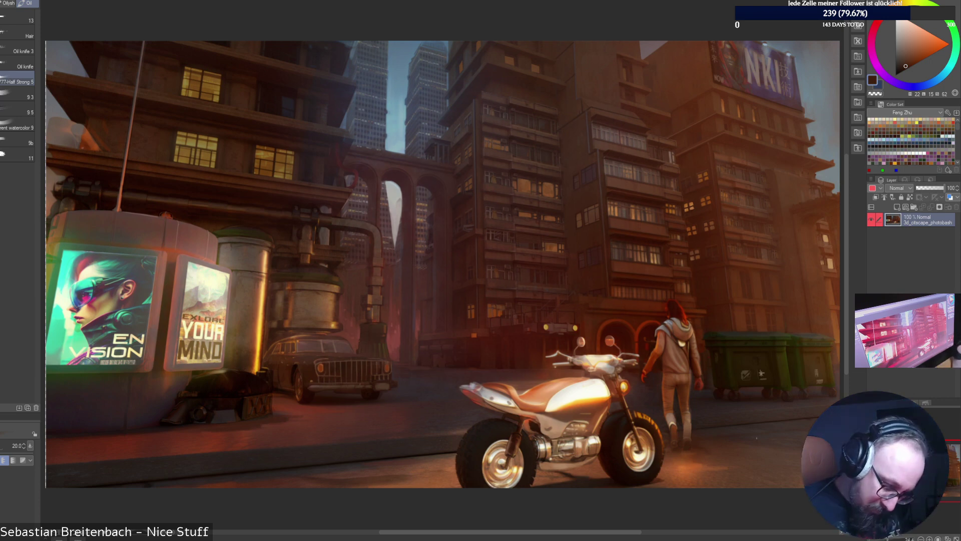
left_click(705, 449, "alt")
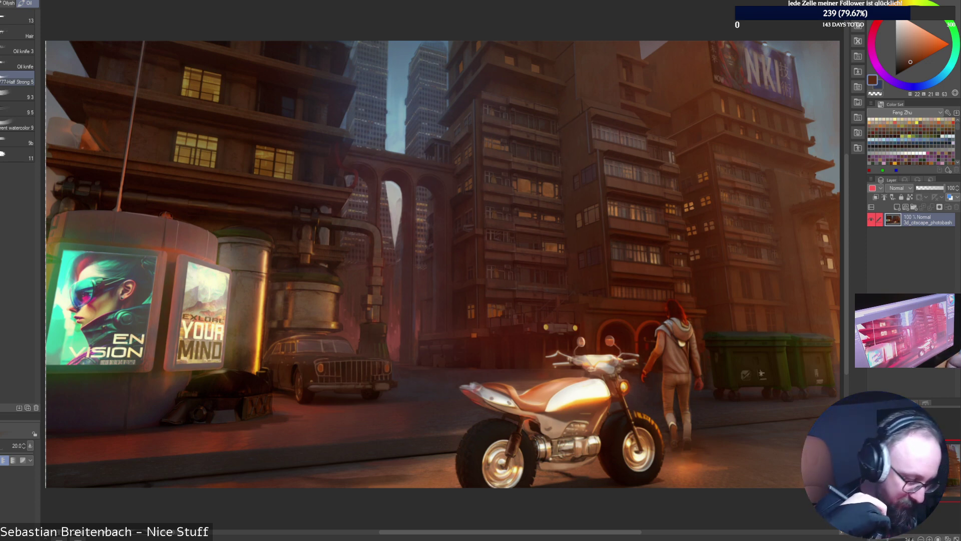
key("ctrl+s")
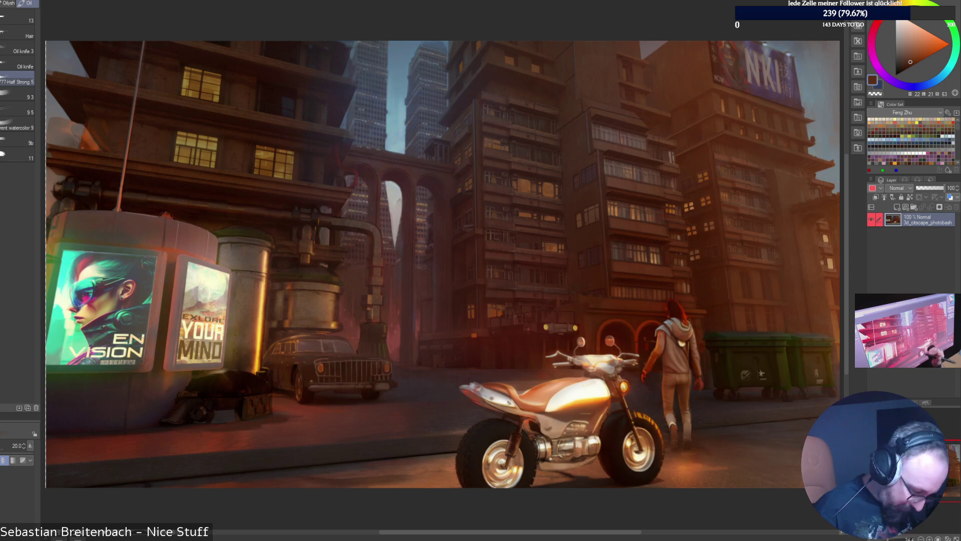
Review the EK Remote's ExpressKeys assignments for Clip Studio Paint in Wacom Tablet Properties, and close the window.
key("alt+Tab")
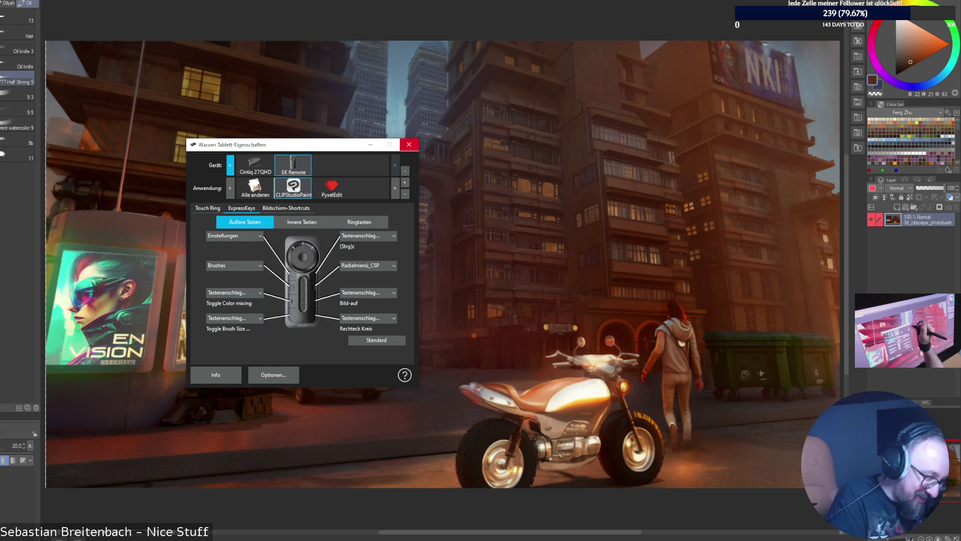
left_click(407, 144)
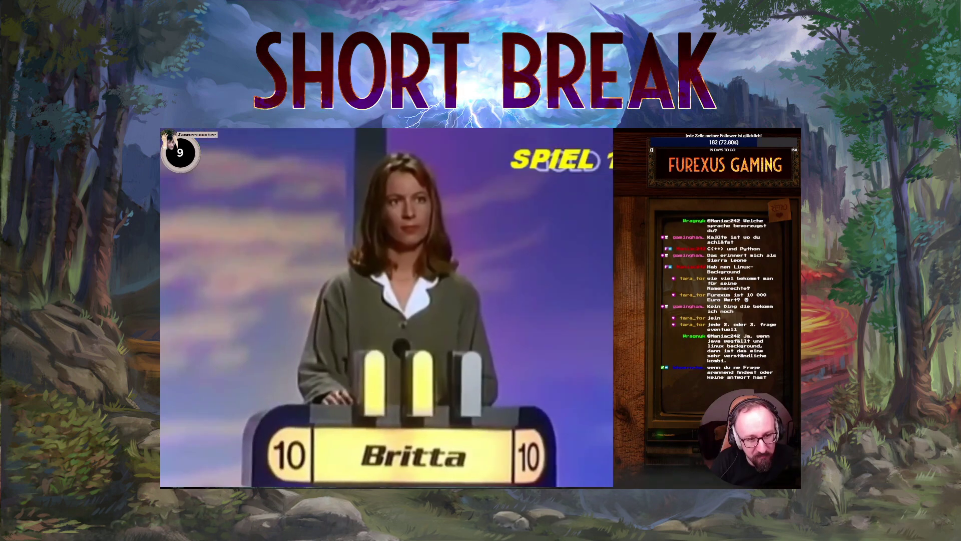
key("space")
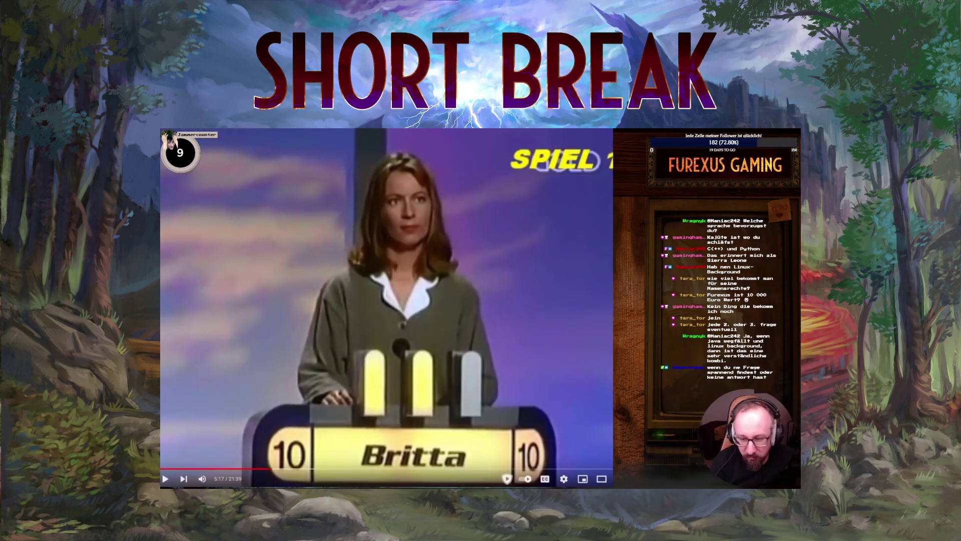
key("space")
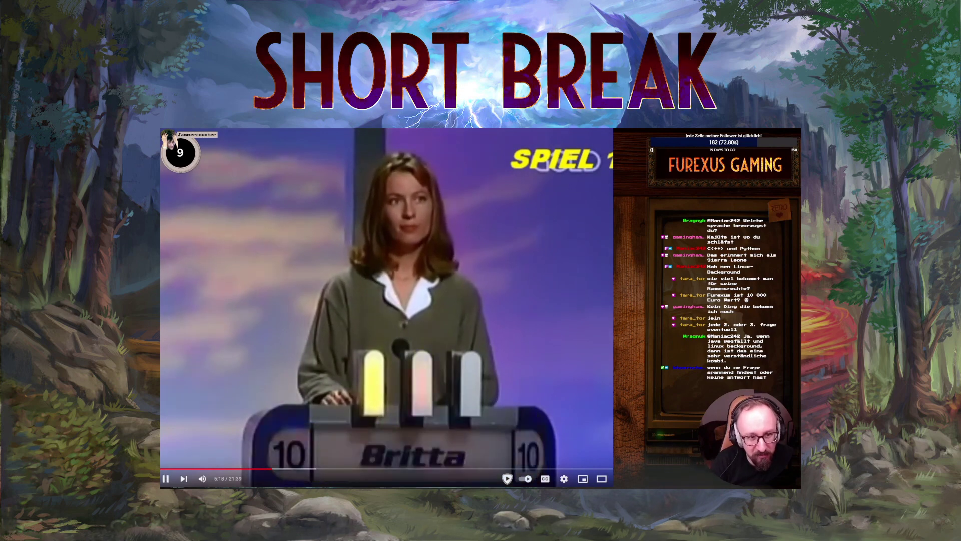
key("space")
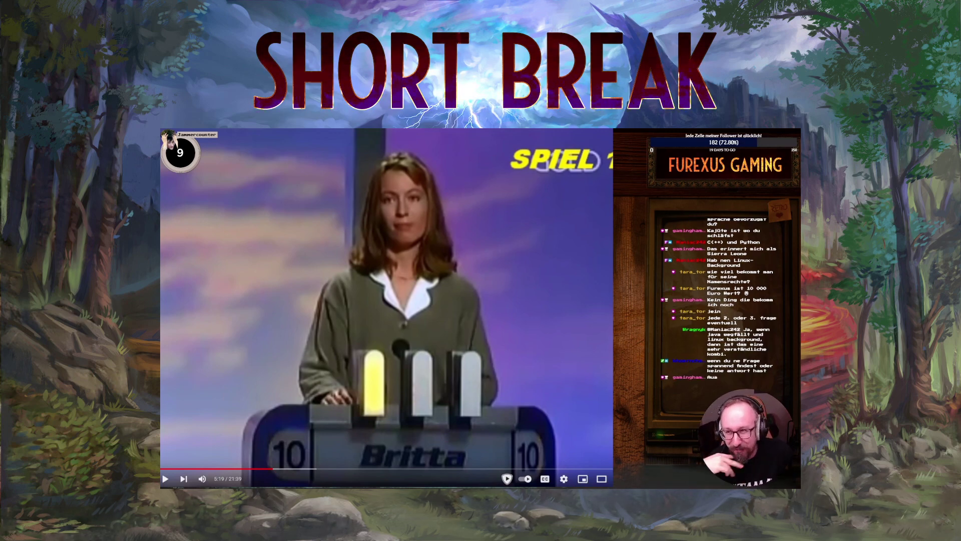
key("space")
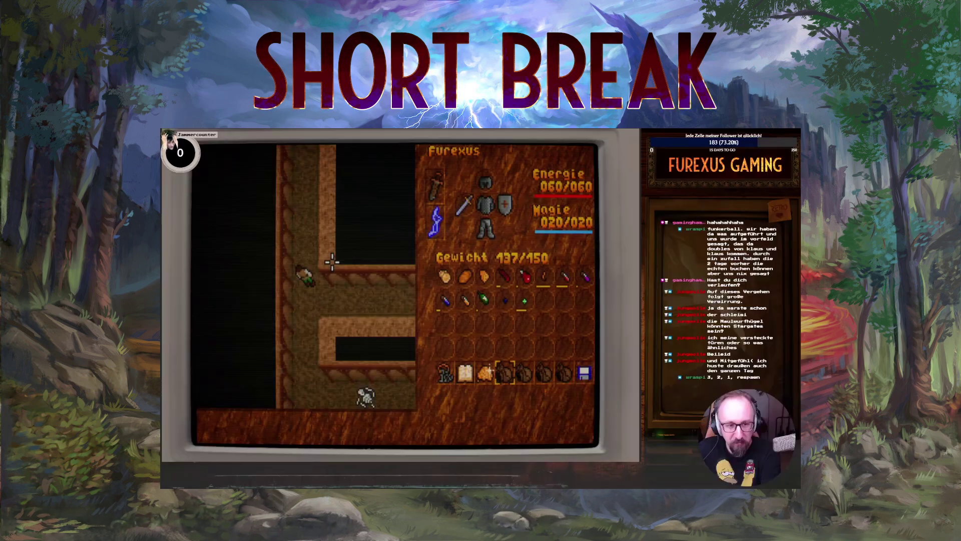
key("Up")
key("Up")
key("Up")
key("Up")
key("Up")
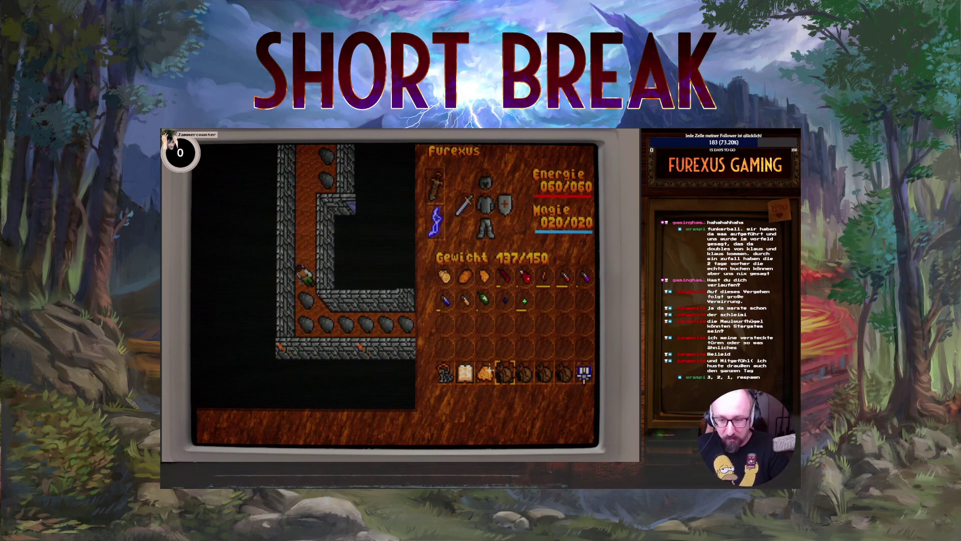
left_click(583, 375)
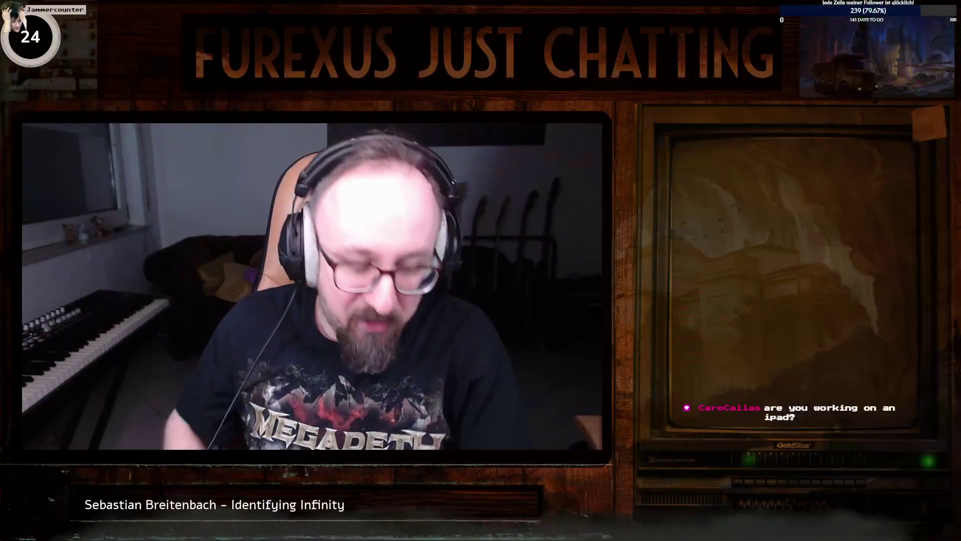